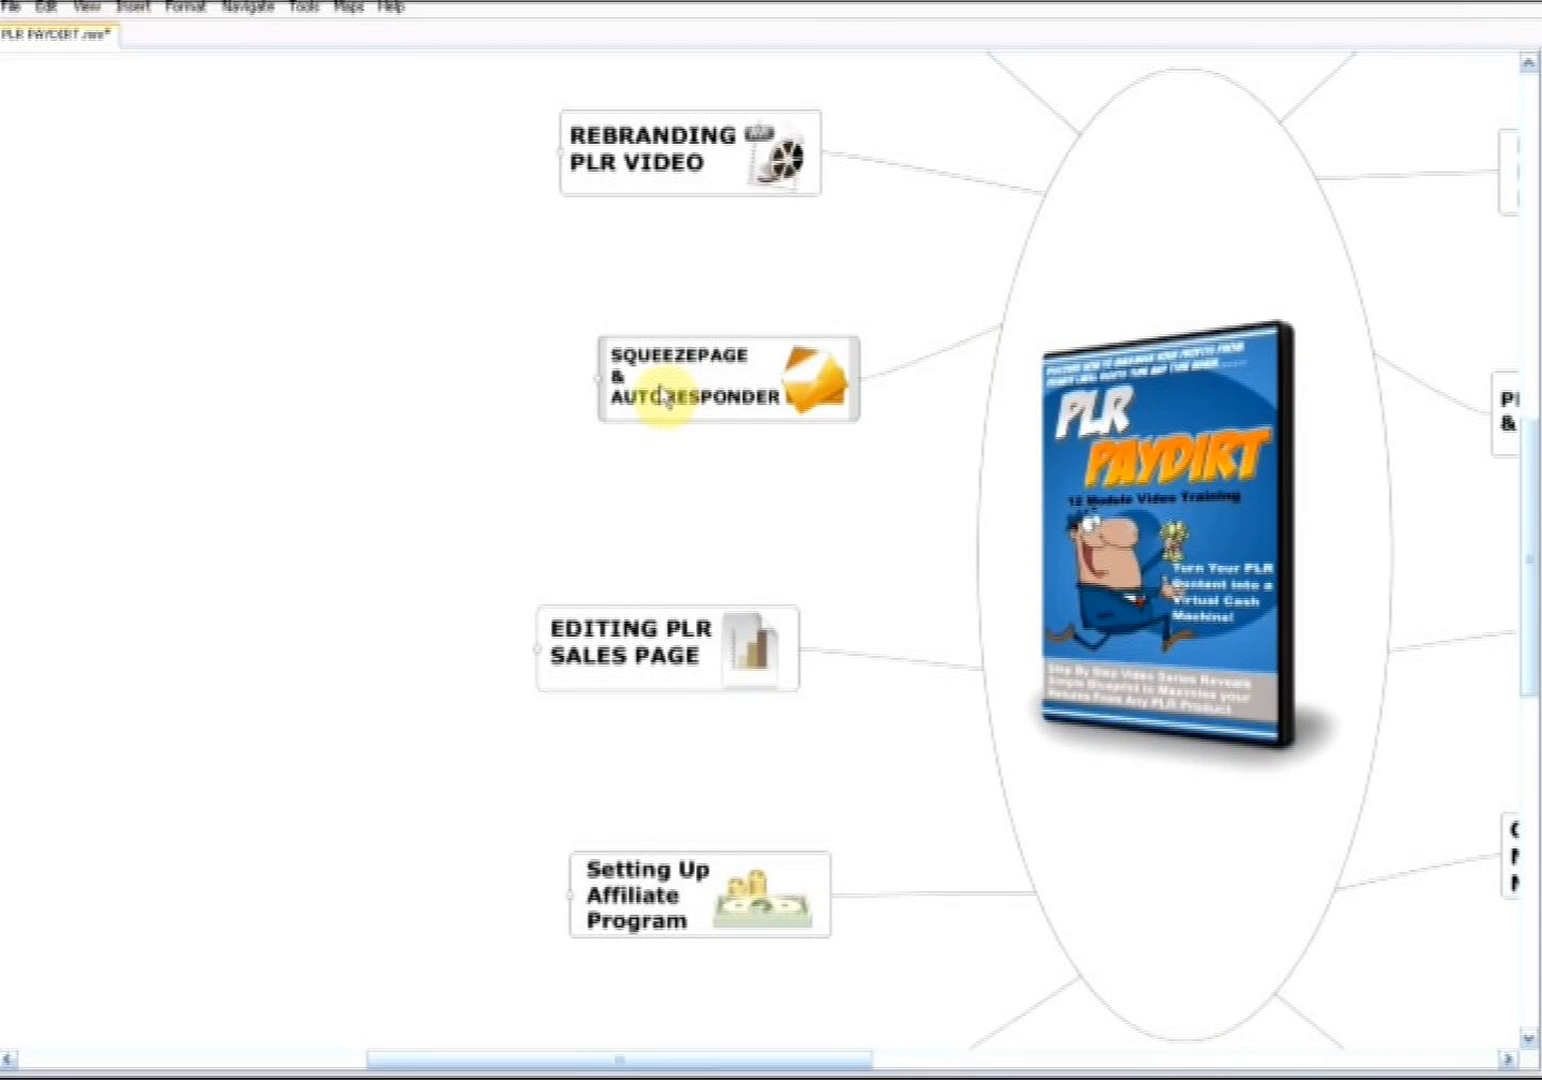
# Review the subtopics of the SQUEEZEPAGE & AUTORESPONDER branch in the mind map, collapse it and return to the central topic
pyautogui.click(660, 388)
pyautogui.scroll(2, 650, 372)
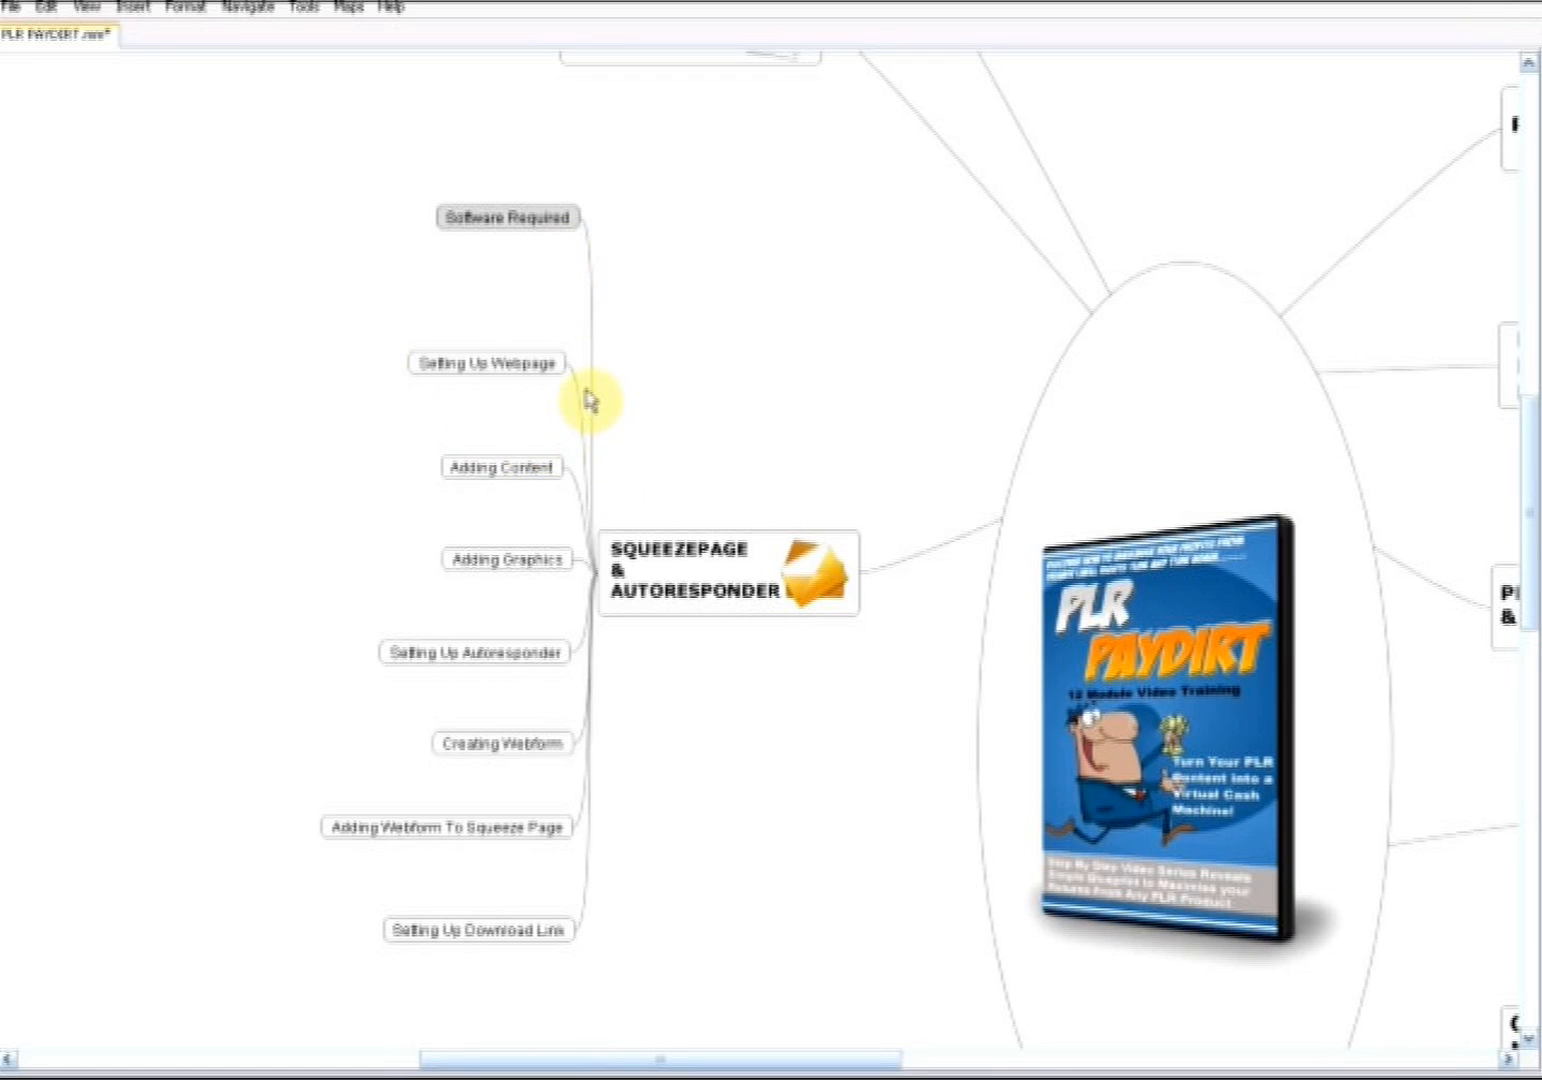
pyautogui.click(480, 556)
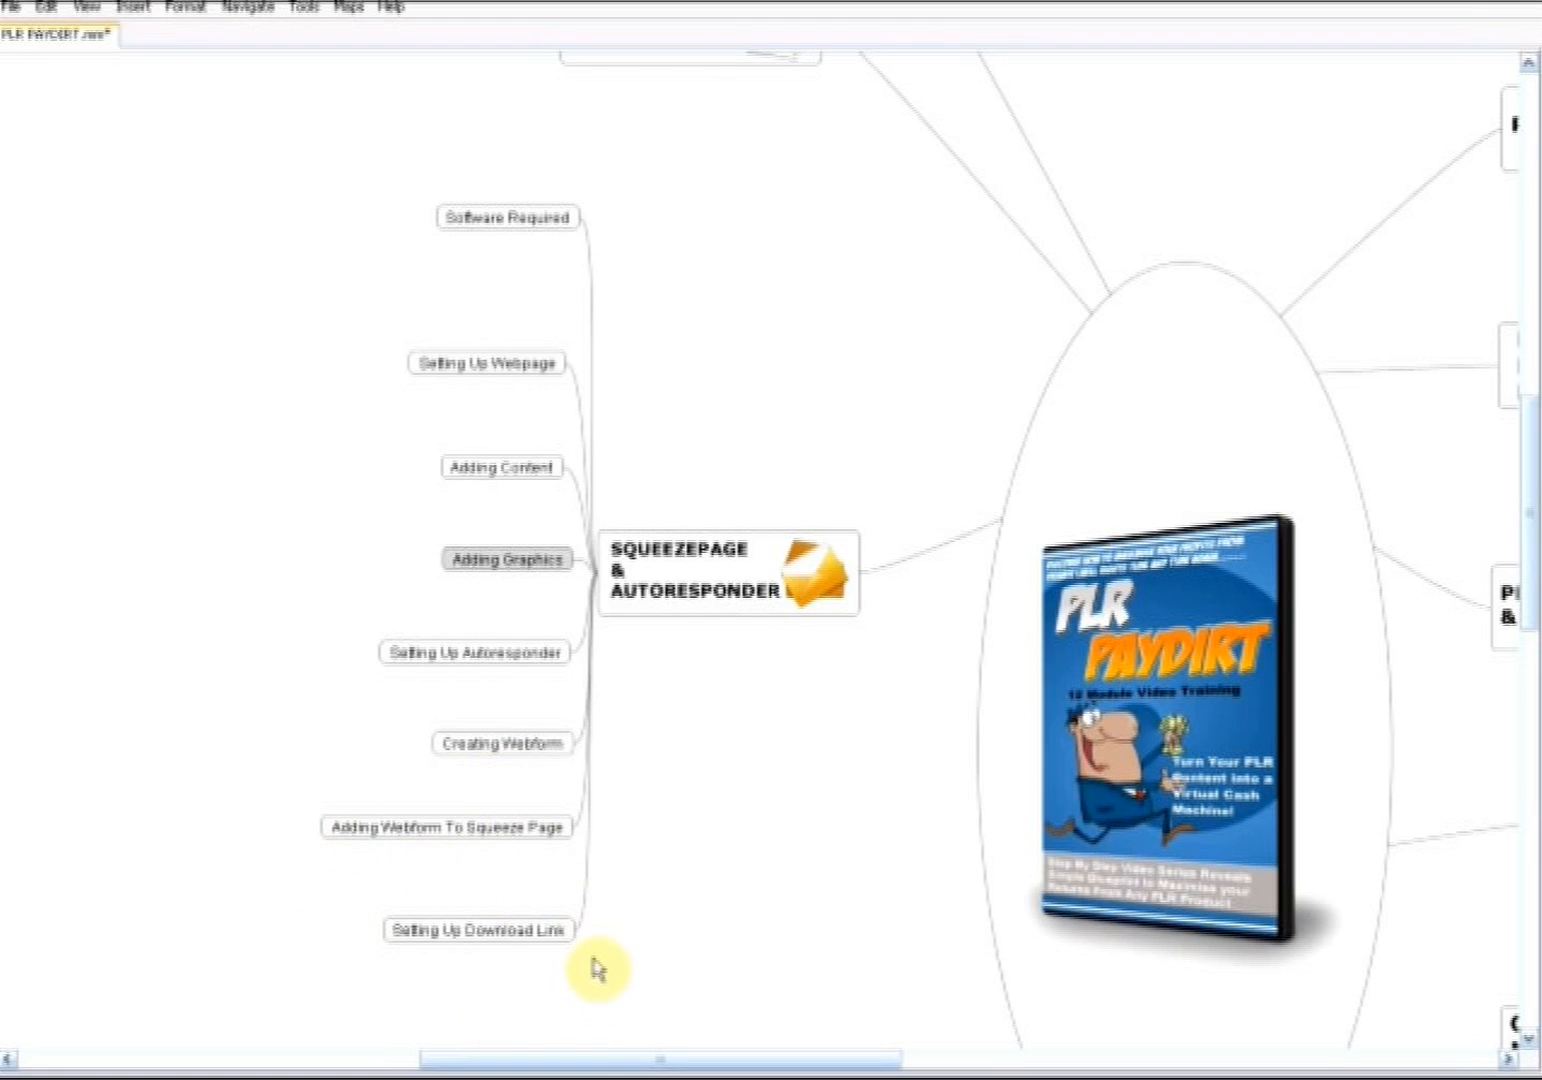
pyautogui.click(667, 578)
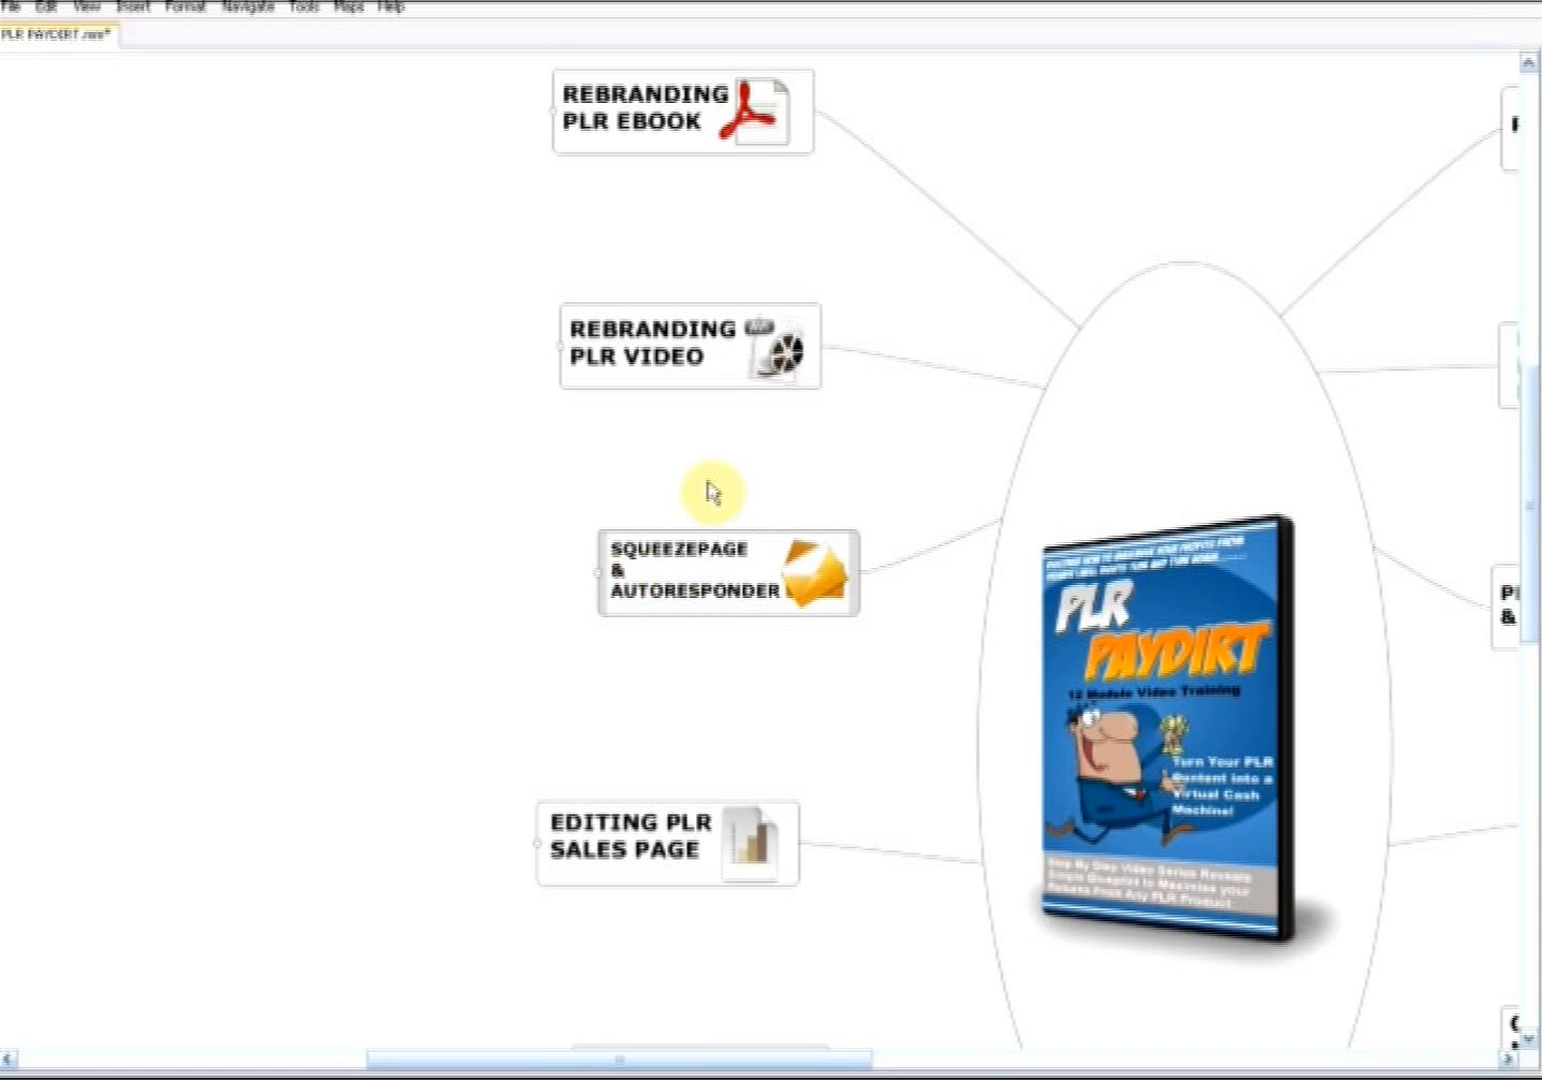
pyautogui.click(1100, 700)
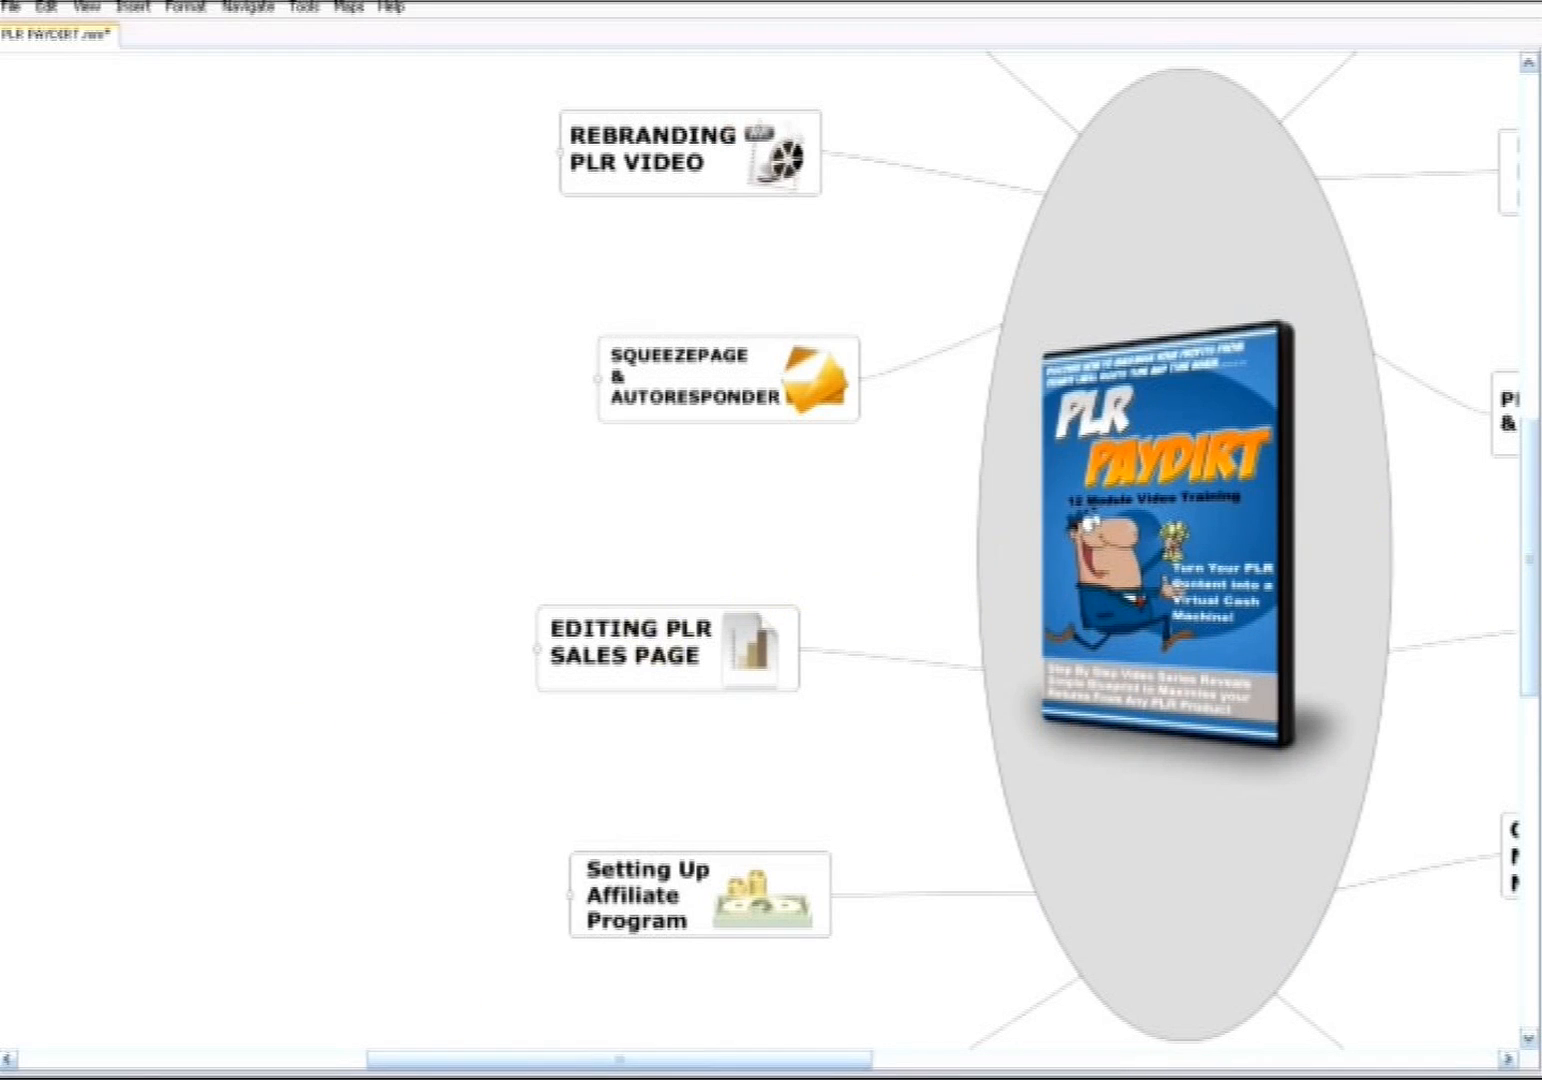
# Bring up the LOCAL MOBILE MAYHEM folder window to view its files, reposition it and minimize it
pyautogui.click(680, 1078)
pyautogui.moveTo(759, 75); pyautogui.dragTo(806, 128)
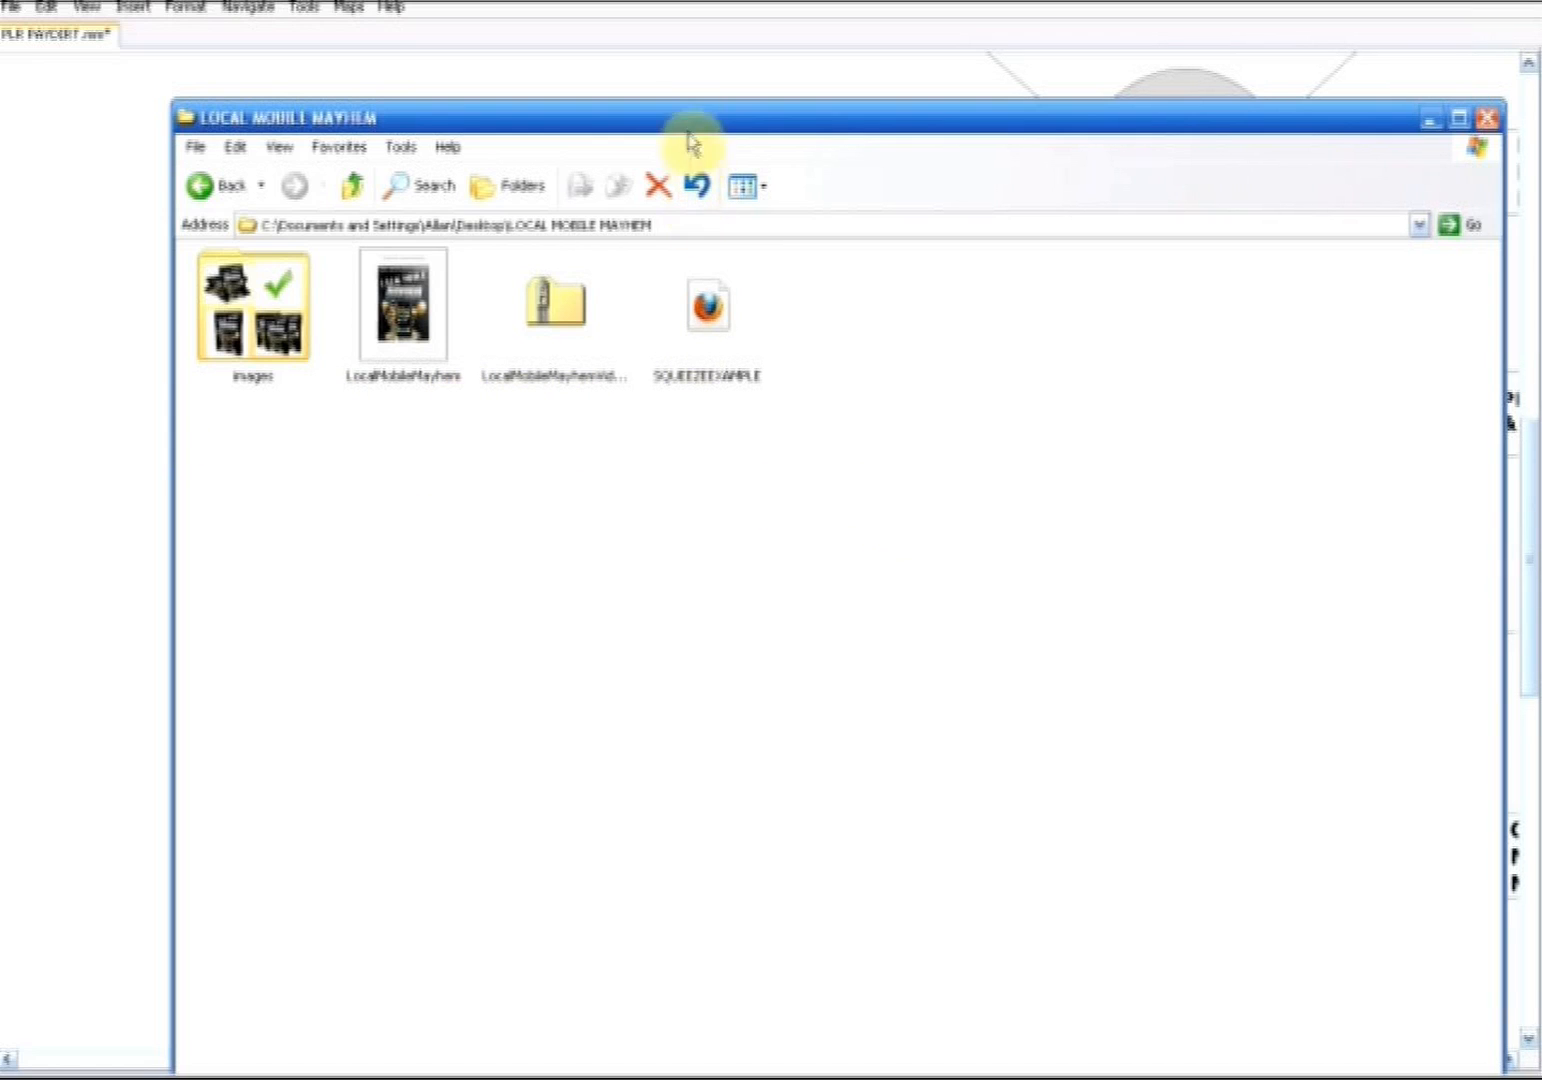
pyautogui.moveTo(680, 125); pyautogui.dragTo(604, 27)
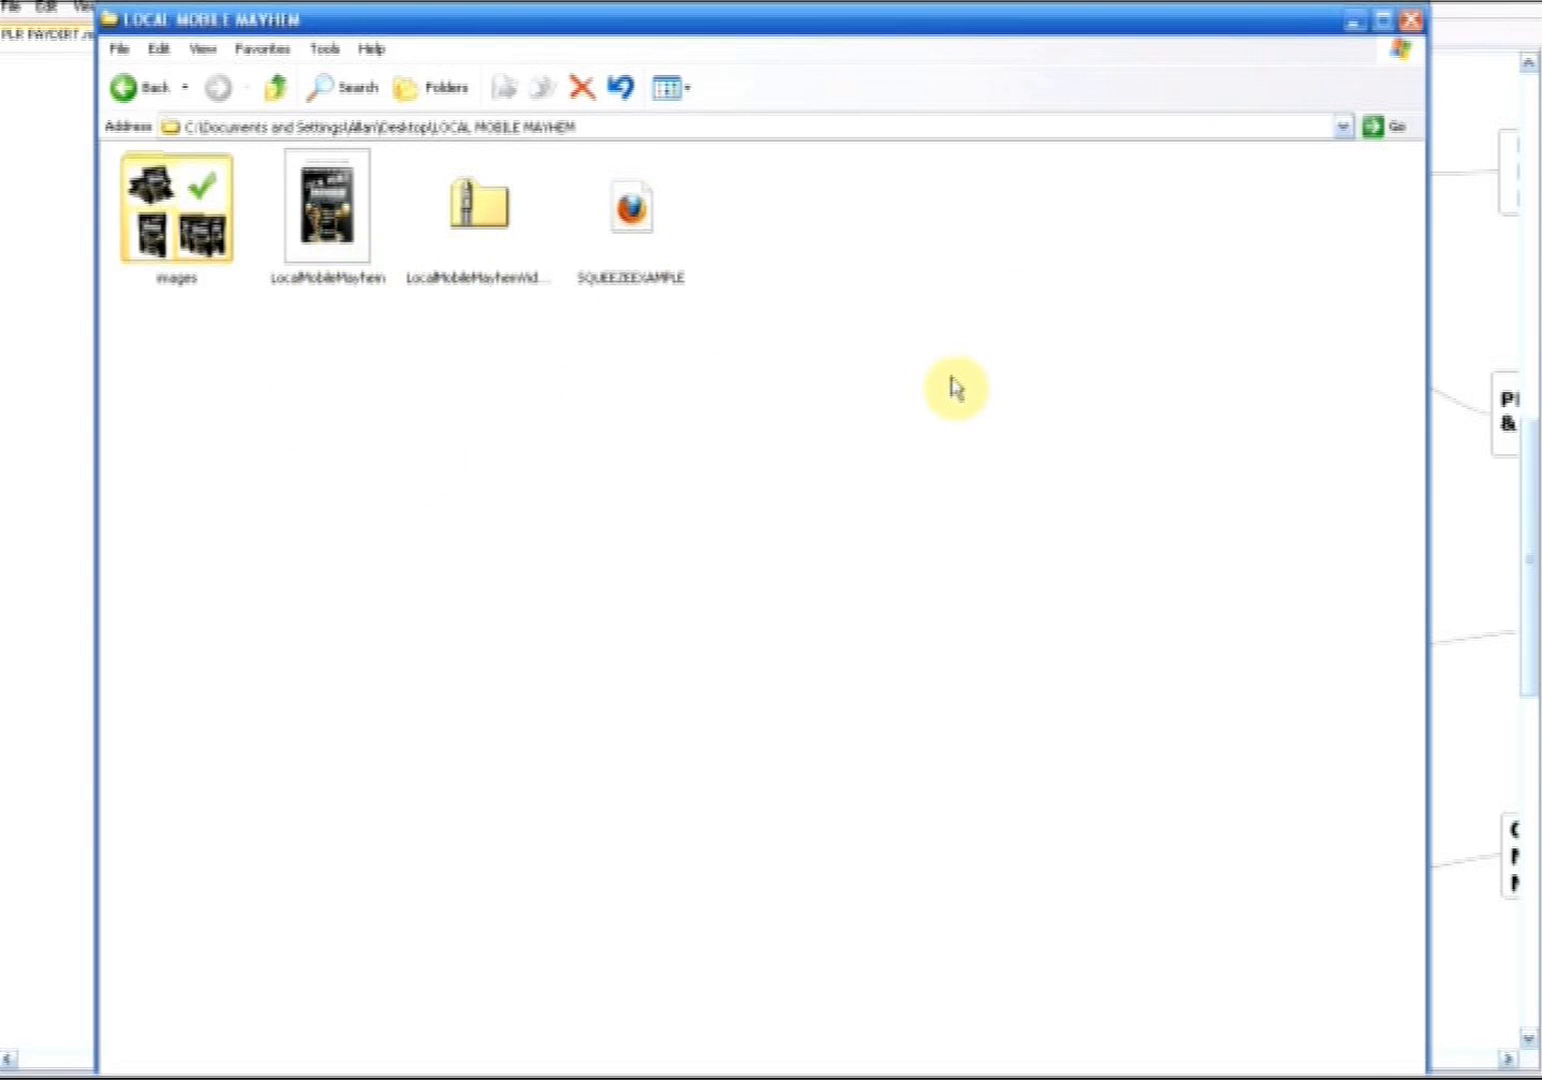
pyautogui.click(1353, 20)
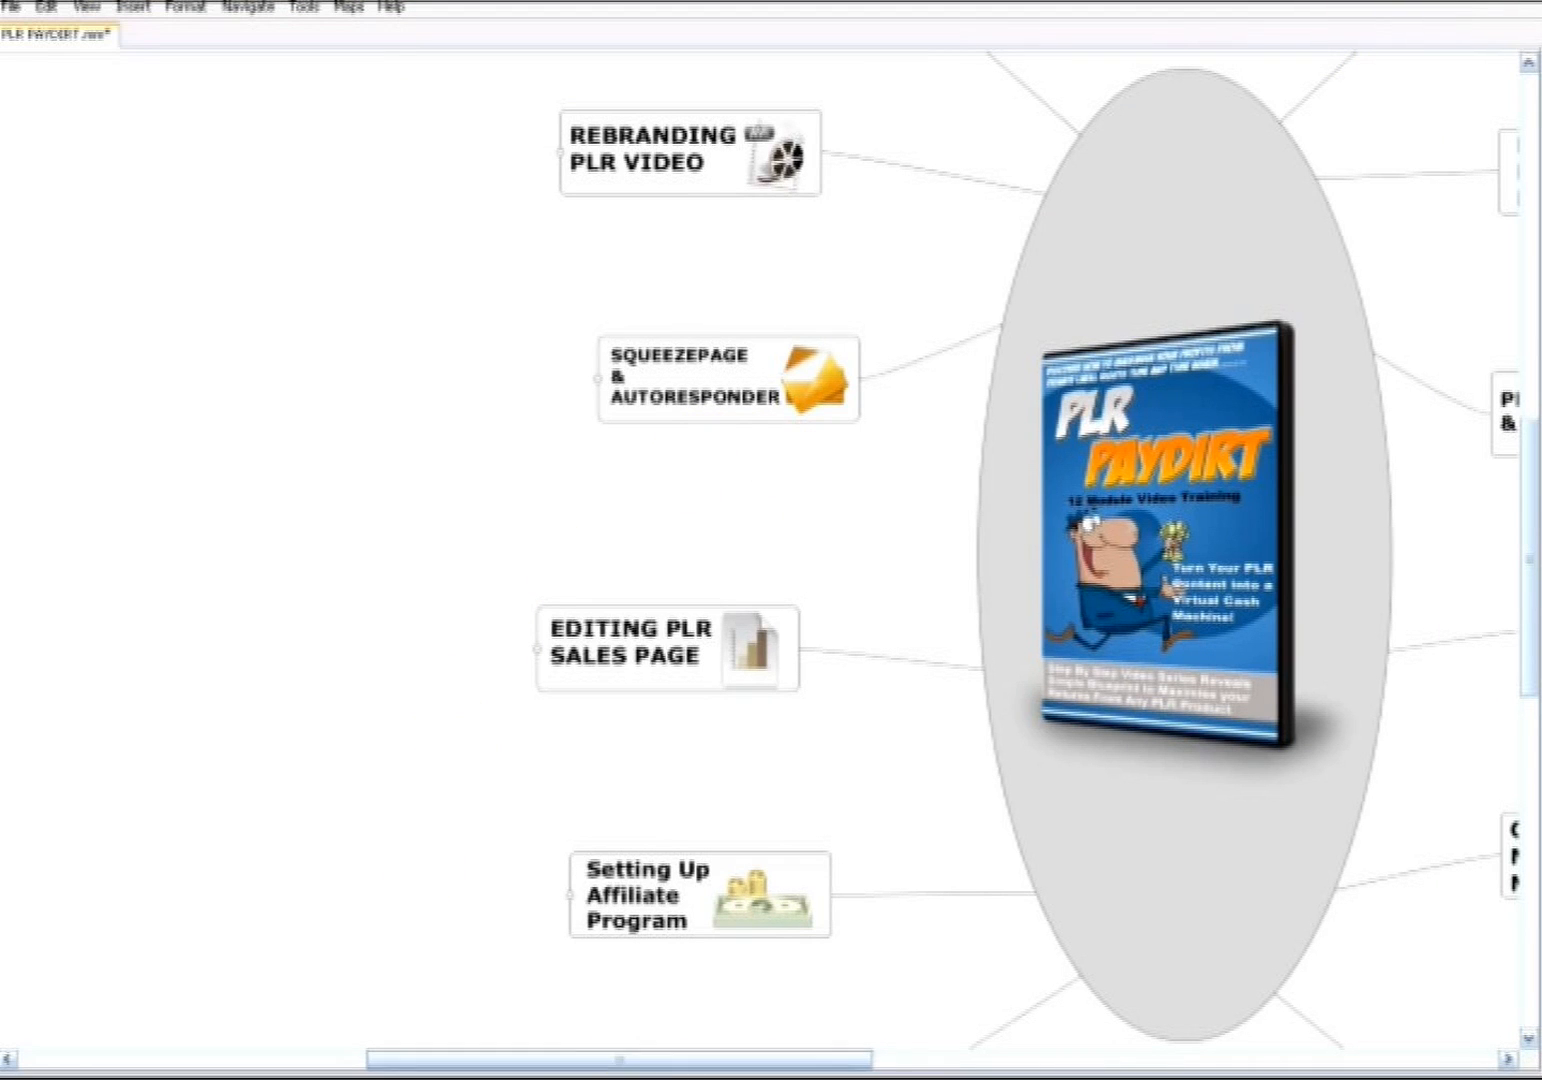
# Switch to Firefox and look through the SQUEEZEEXAMPLE page from its header to the sign-up form and back
pyautogui.click(445, 1077)
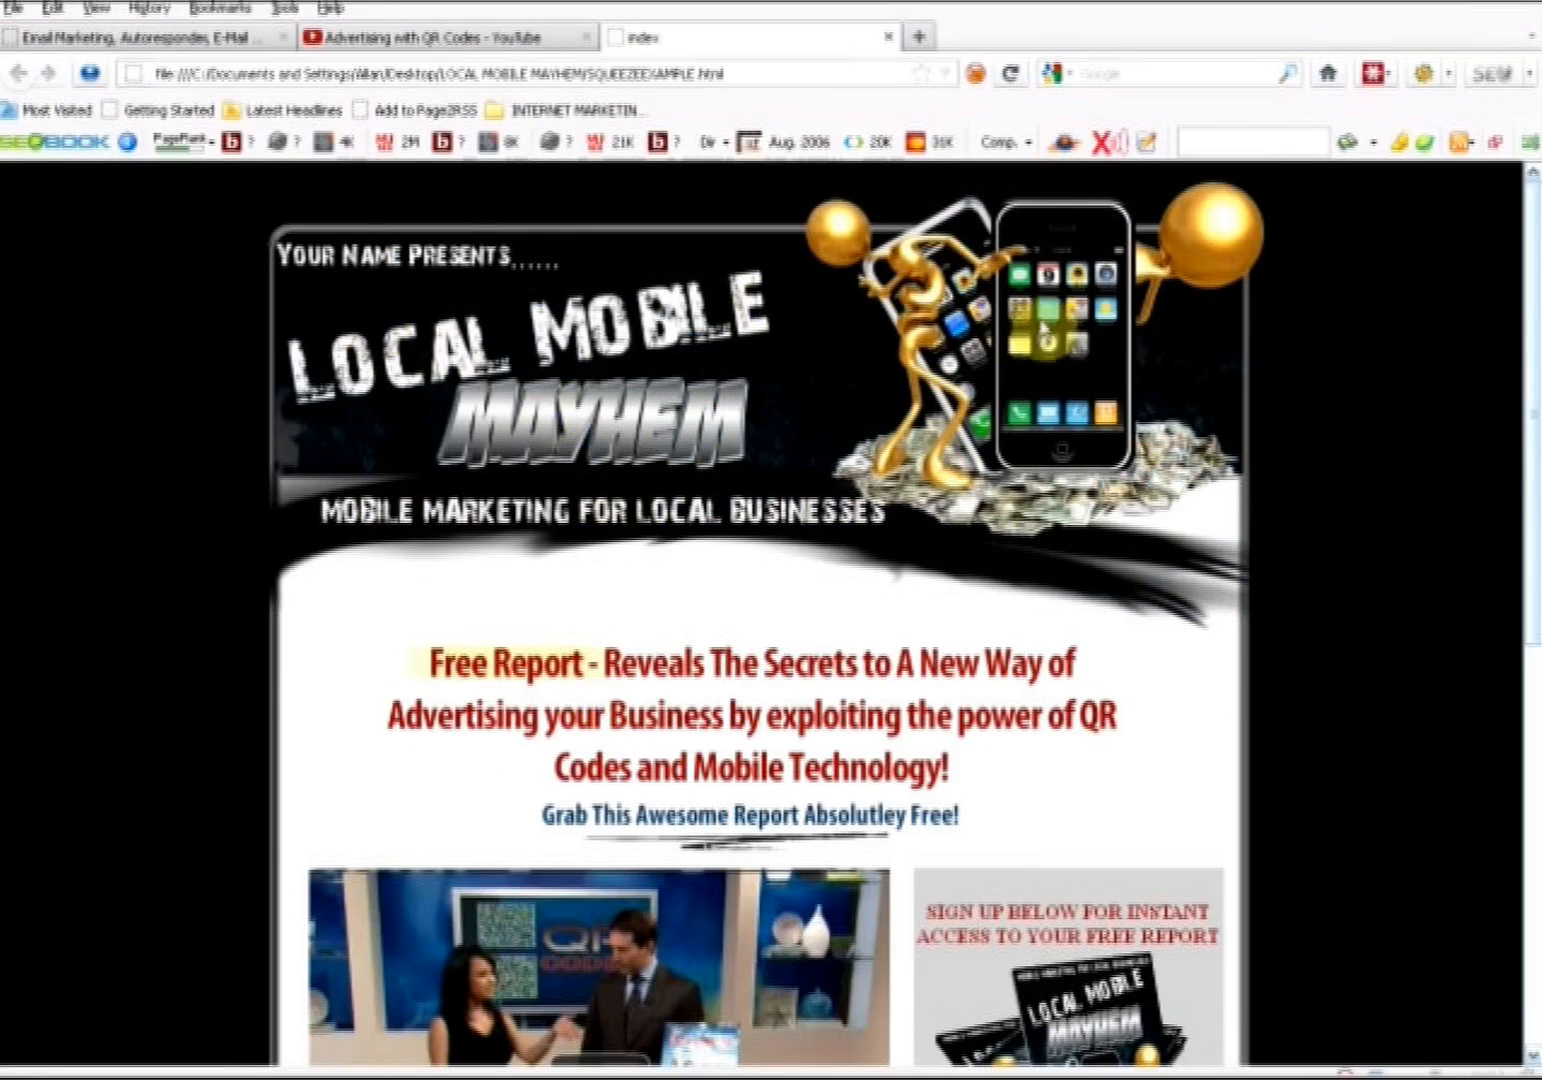
pyautogui.moveTo(1537, 288); pyautogui.dragTo(1535, 290)
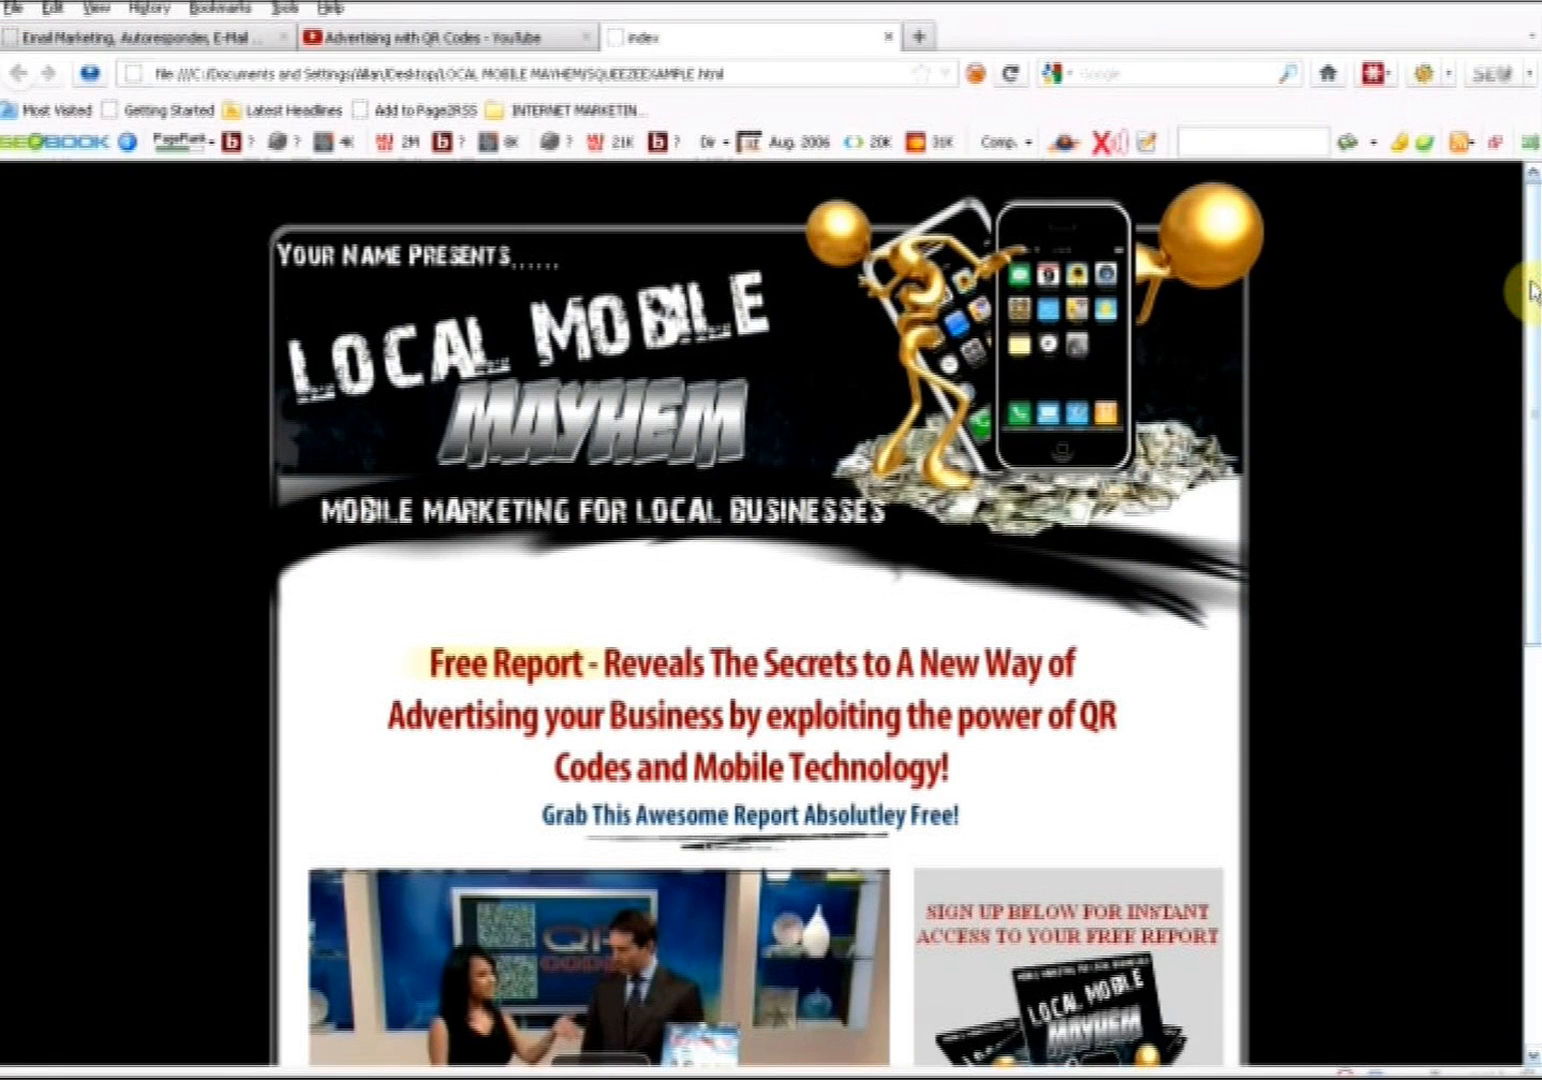
pyautogui.moveTo(1535, 288); pyautogui.dragTo(1532, 541)
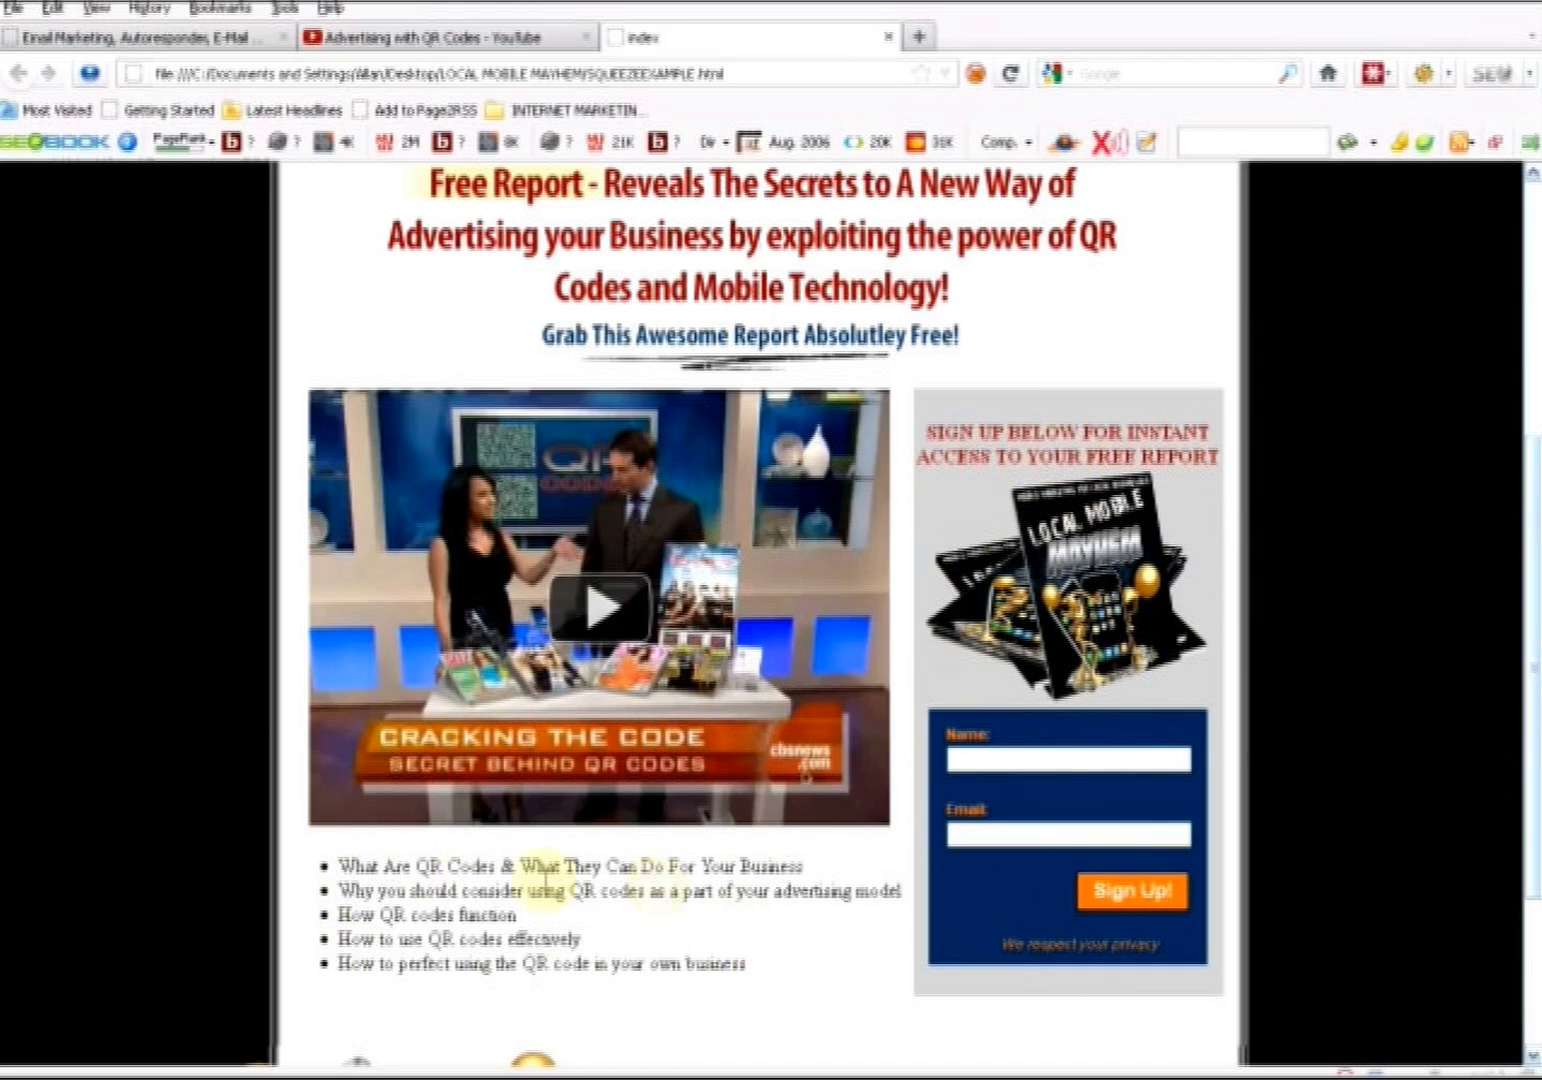
pyautogui.scroll(4, 1520, 745)
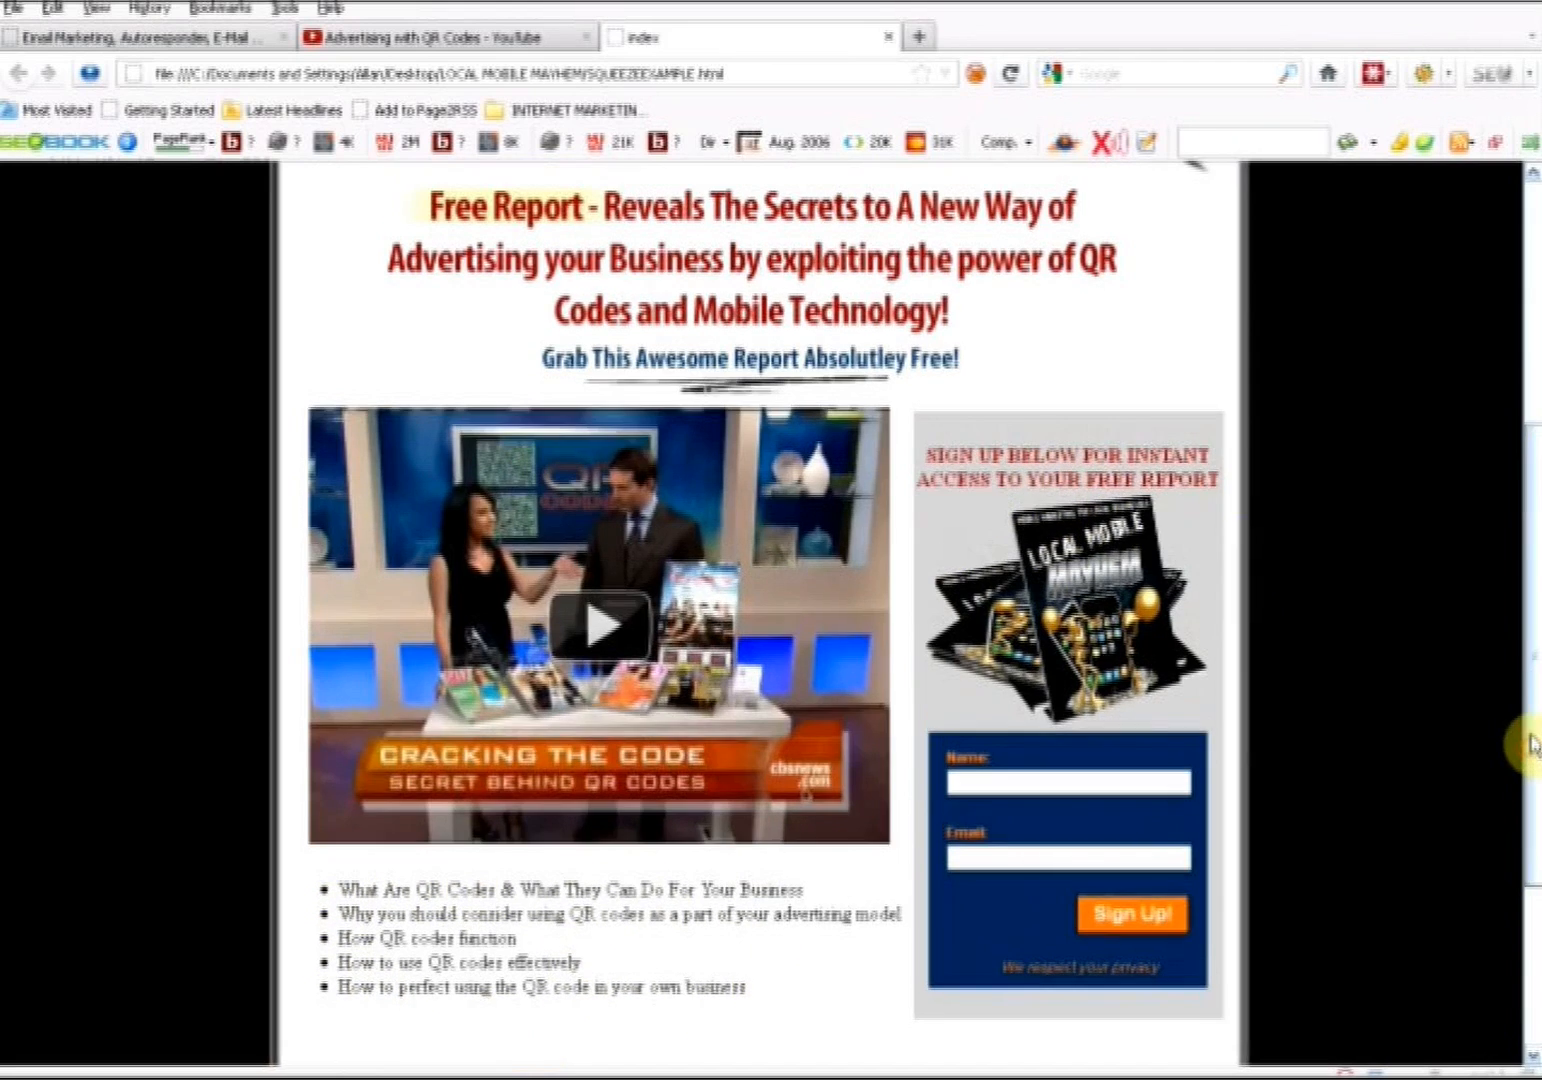
pyautogui.scroll(4, 1535, 705)
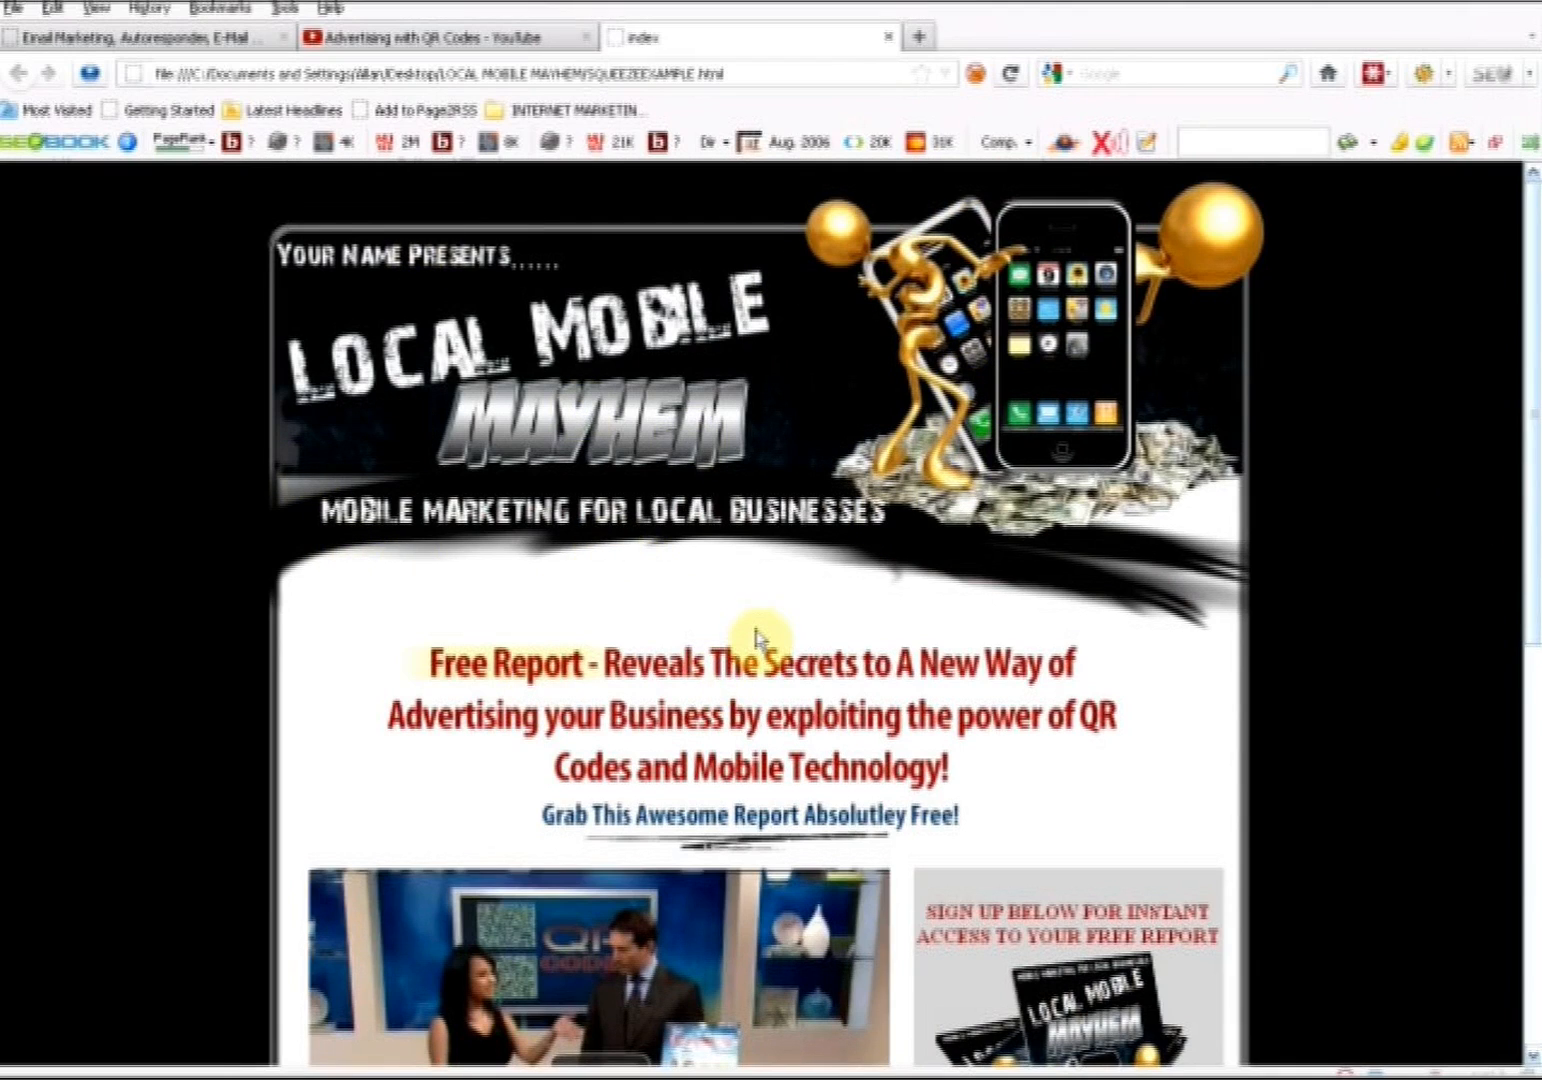
# Search Google for "kompozer" in a new browser tab and open the KompoZer - Easy web authoring result
pyautogui.click(918, 36)
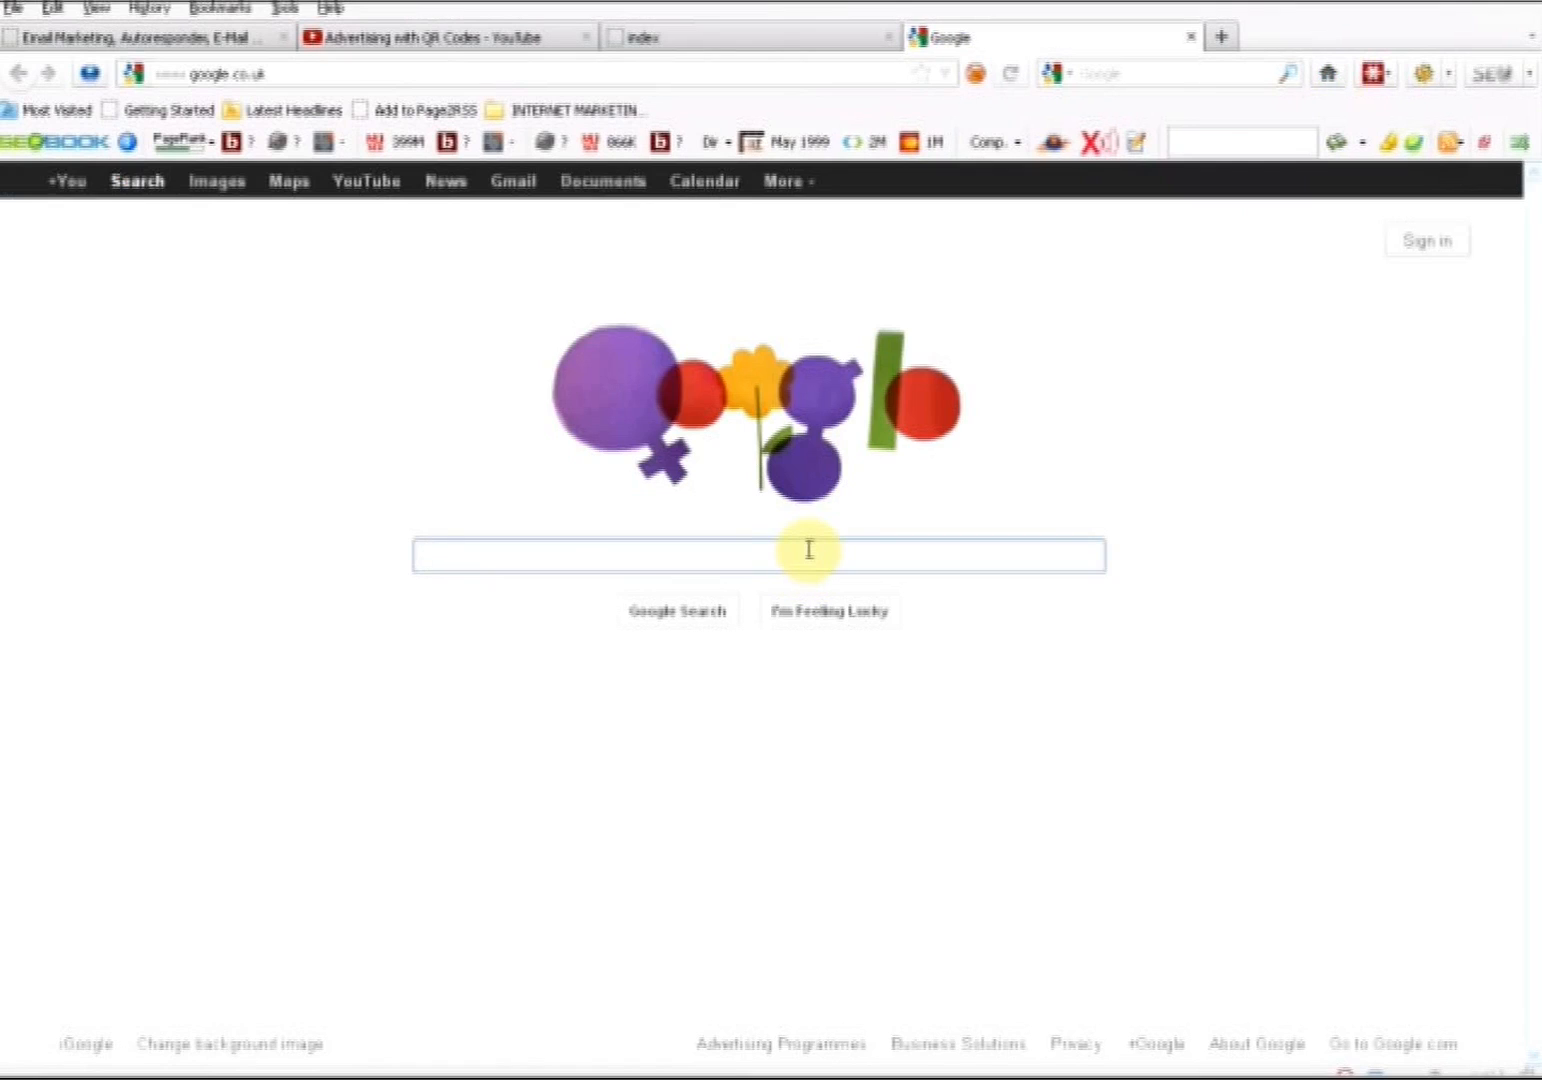
pyautogui.write('kompoz')
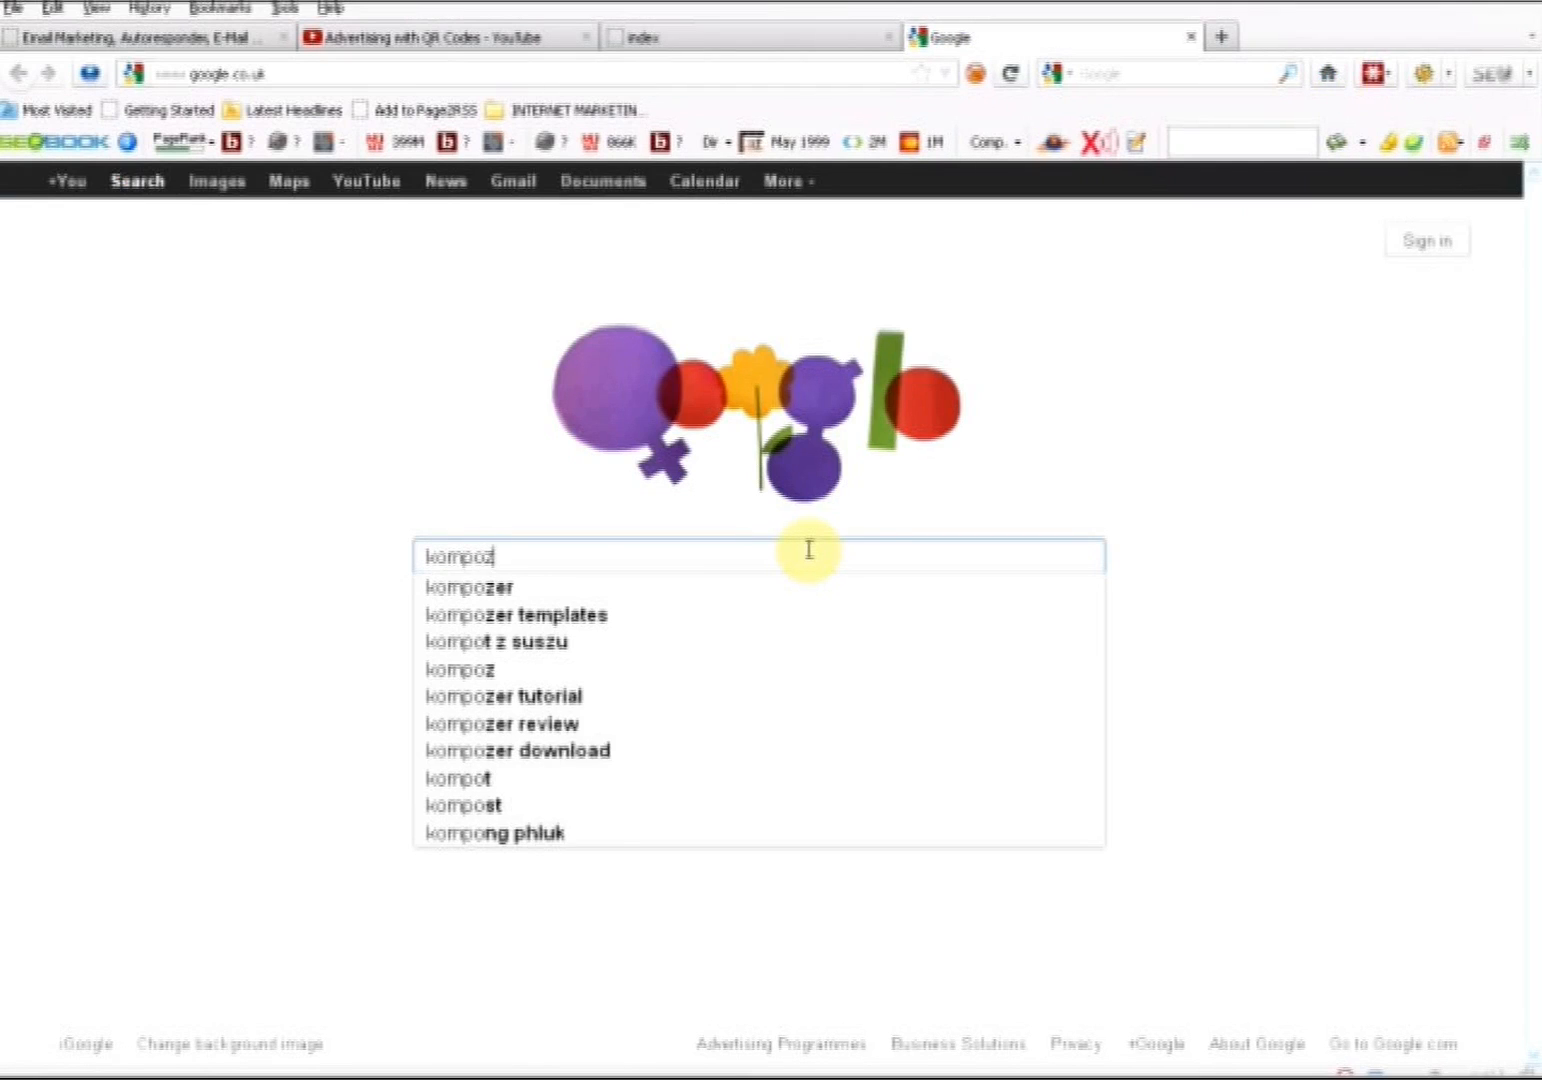
pyautogui.write('er')
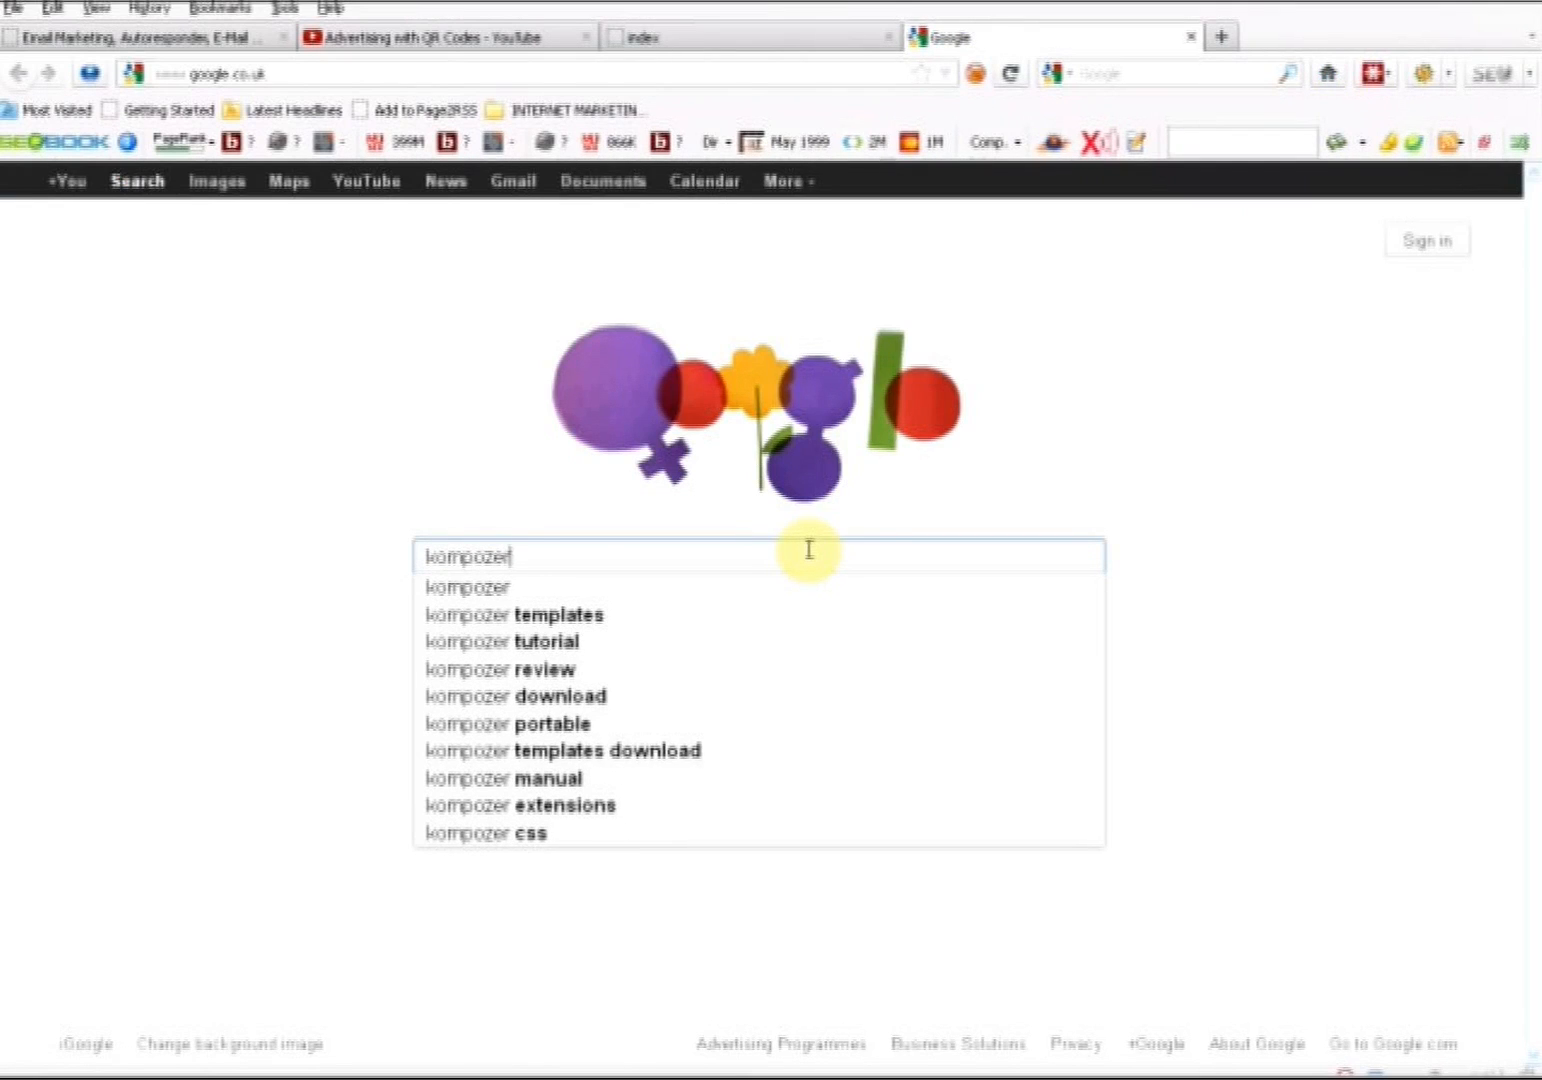
pyautogui.press('Return')
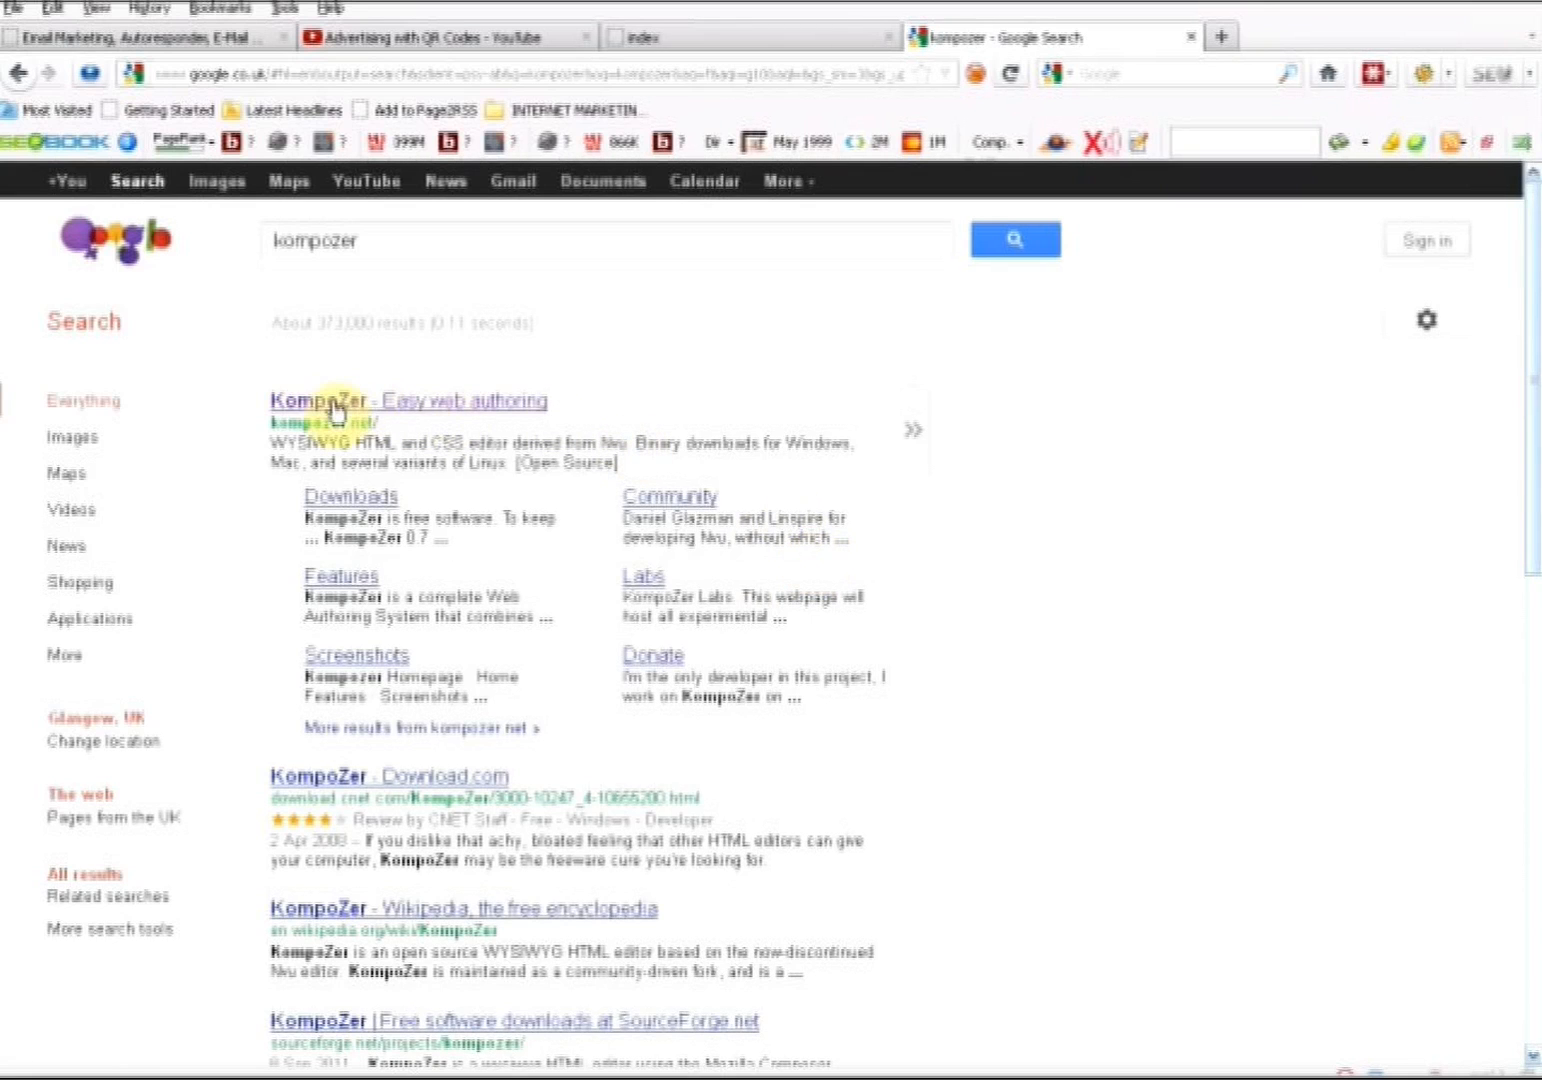
pyautogui.click(379, 401)
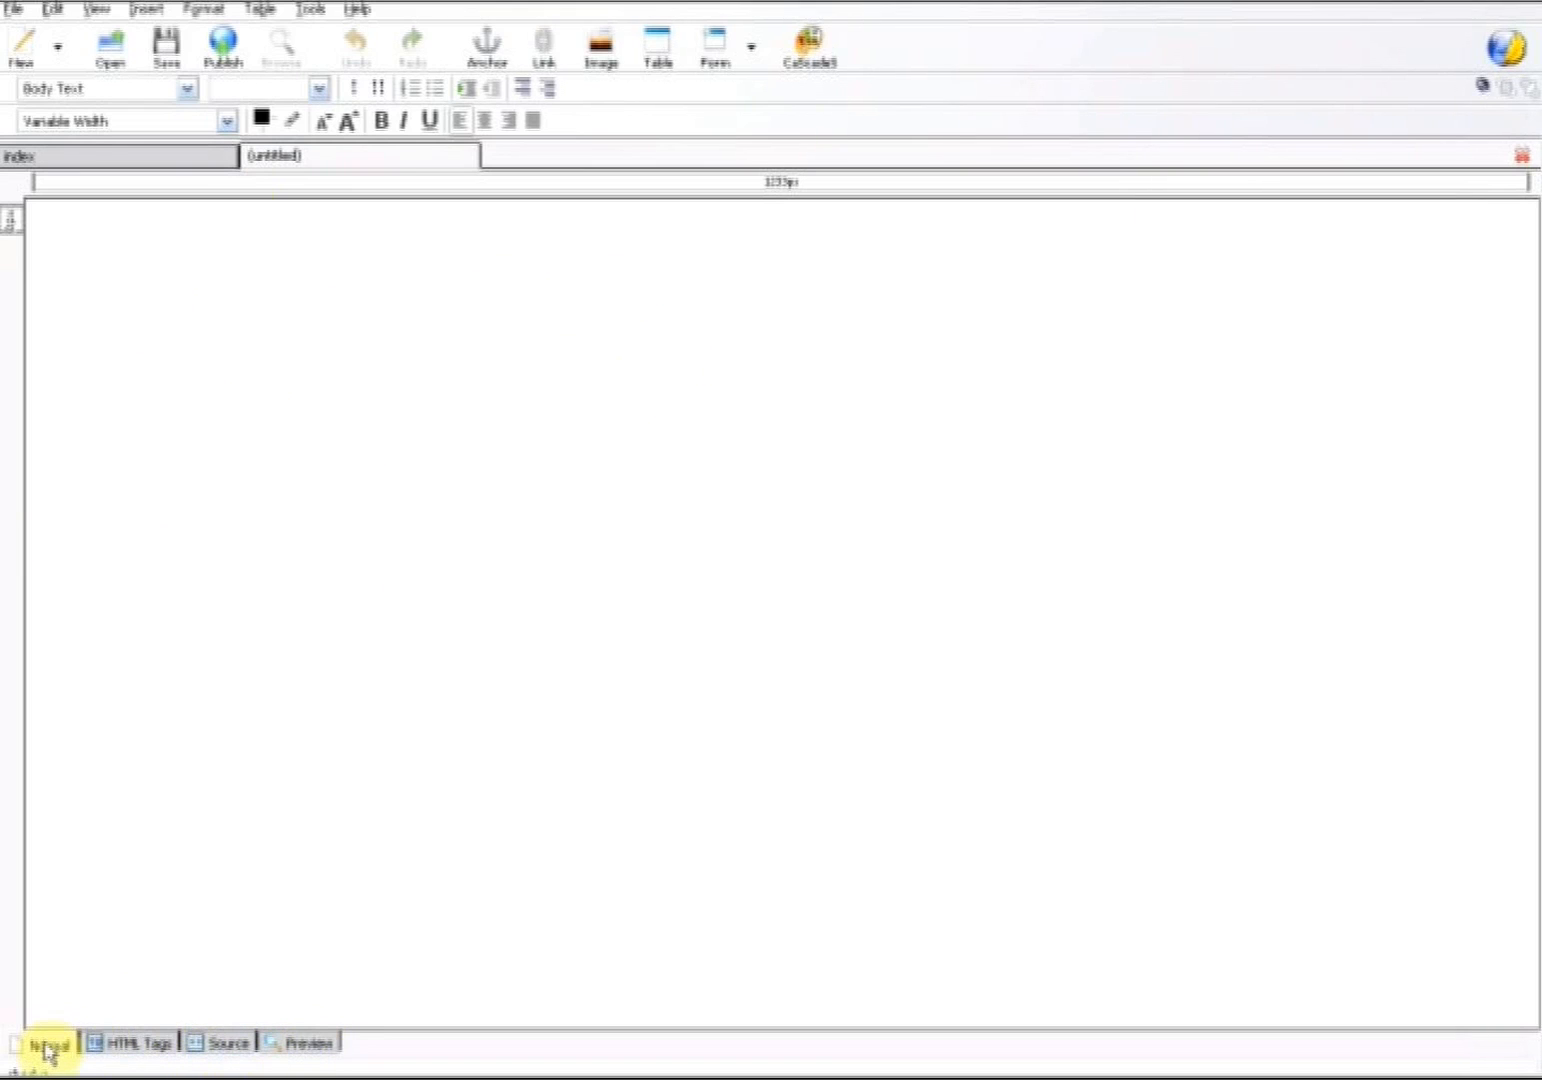
# View the blank untitled page in the HTML Tags, Source and Preview modes and return it to Normal mode
pyautogui.click(130, 1045)
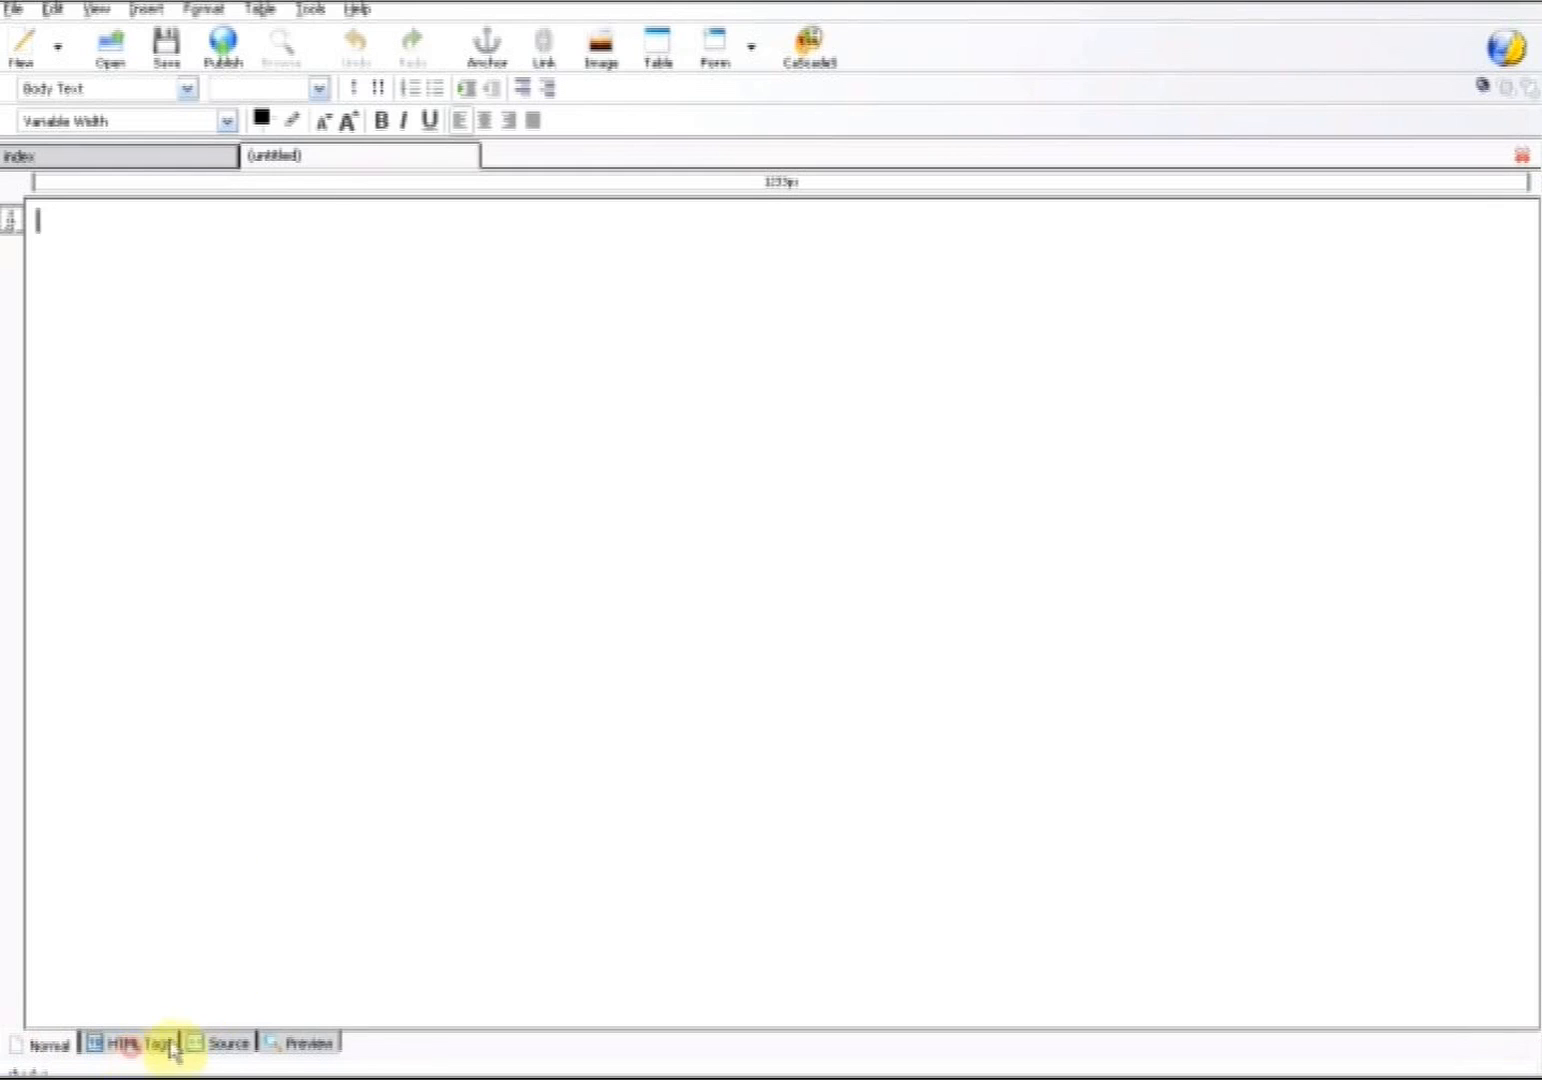
pyautogui.click(215, 1045)
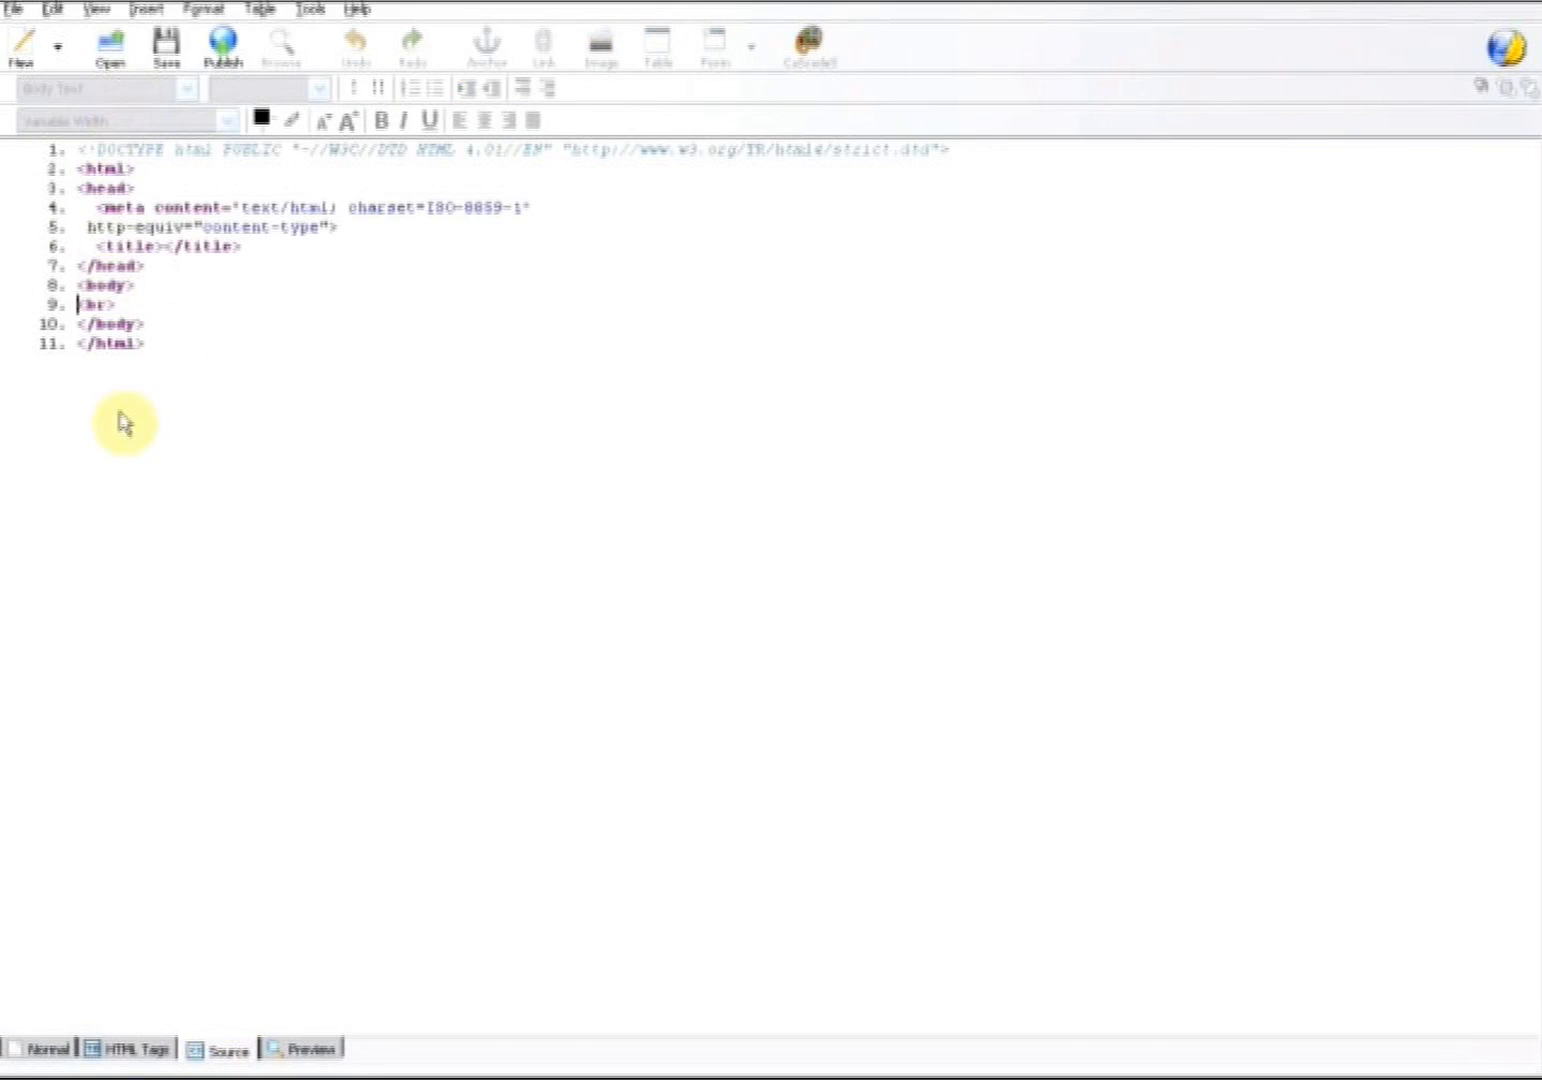
pyautogui.click(312, 1050)
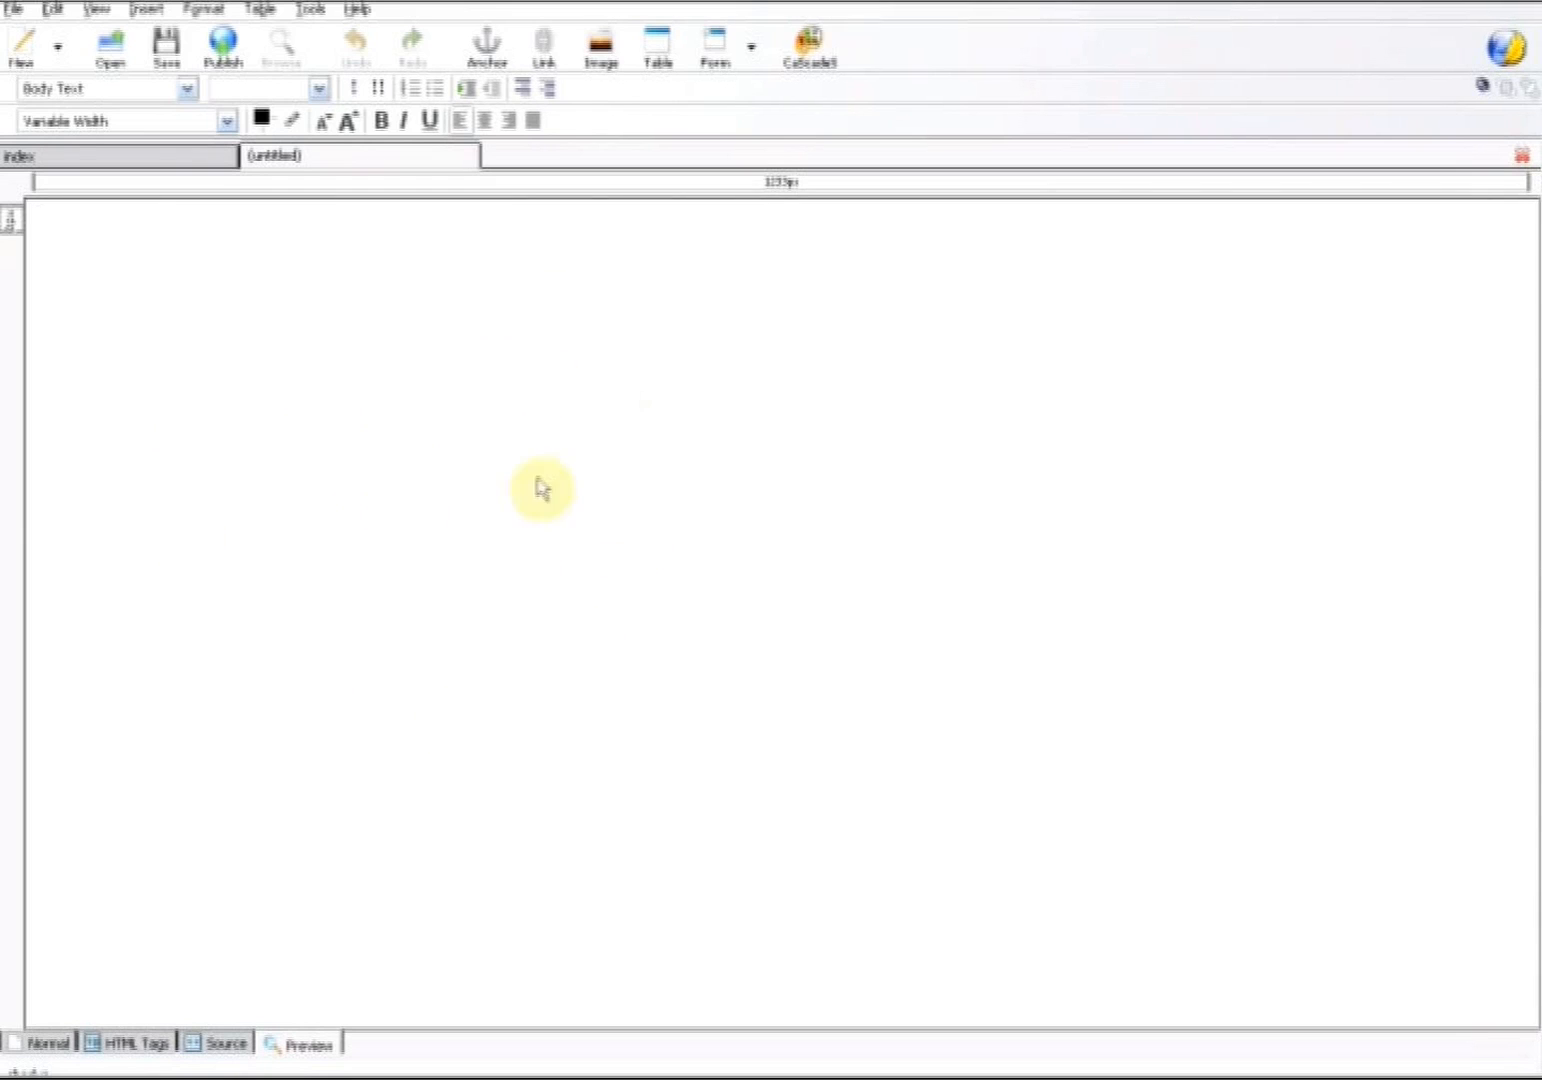
pyautogui.click(52, 1046)
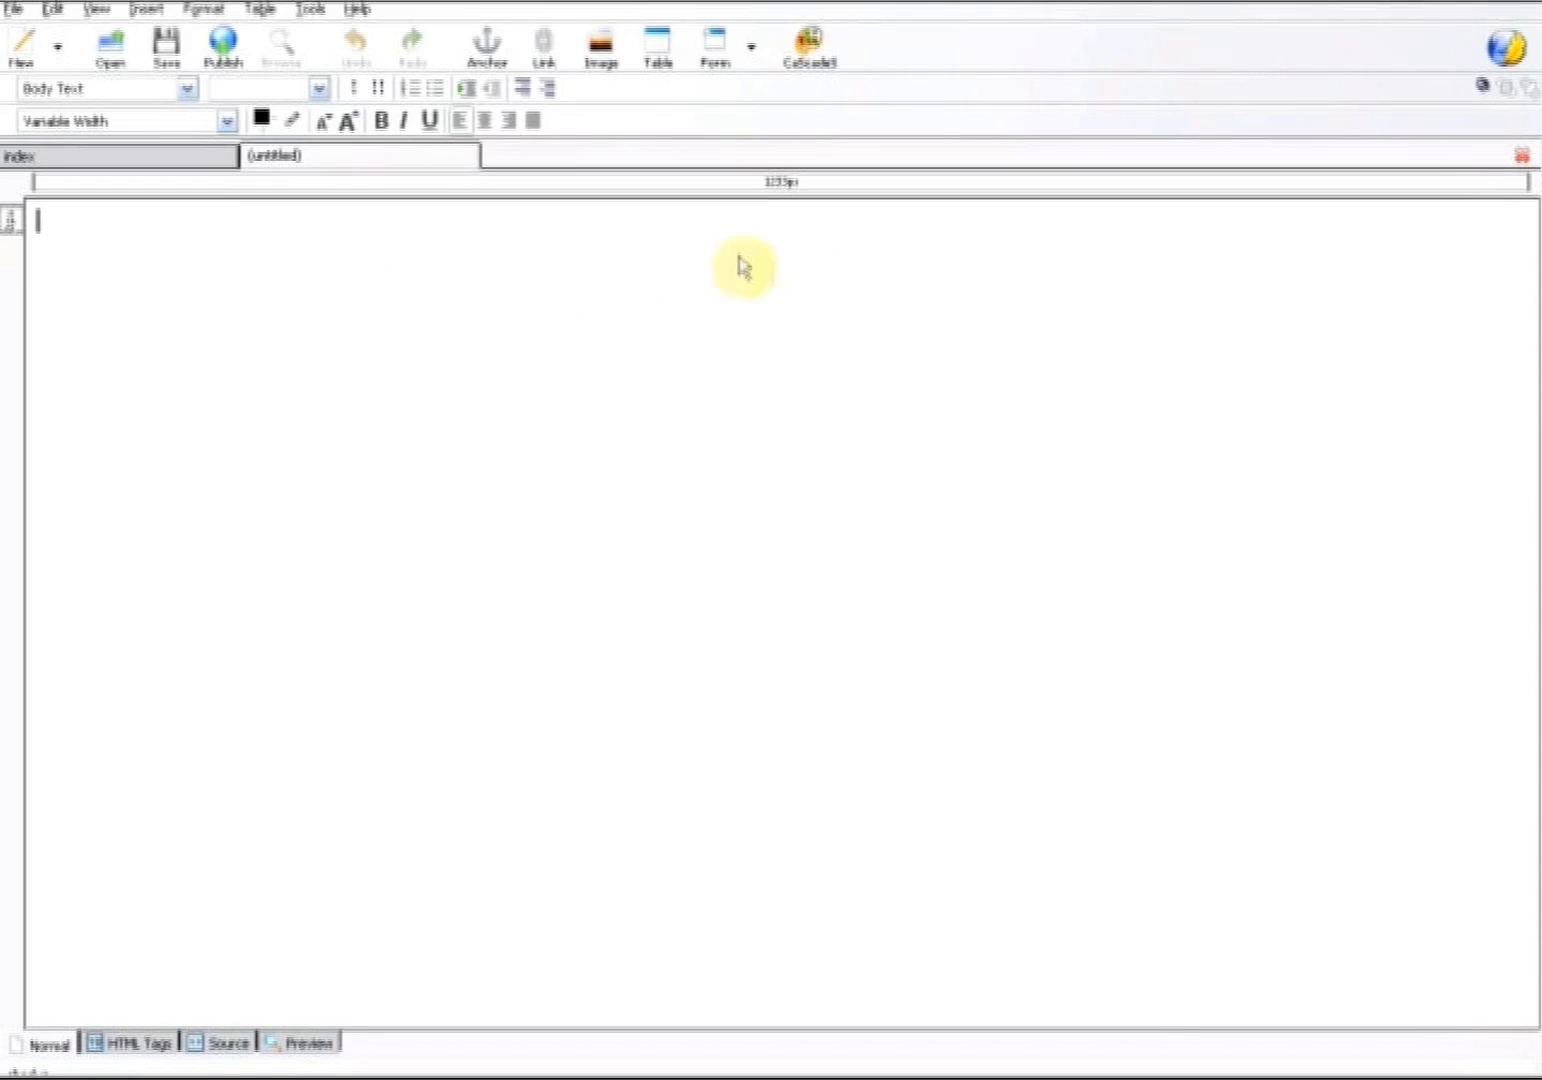
# Set up a new table with 1 row, 1 column and a width of 1100 pixels
pyautogui.click(164, 14)
pyautogui.click(171, 56)
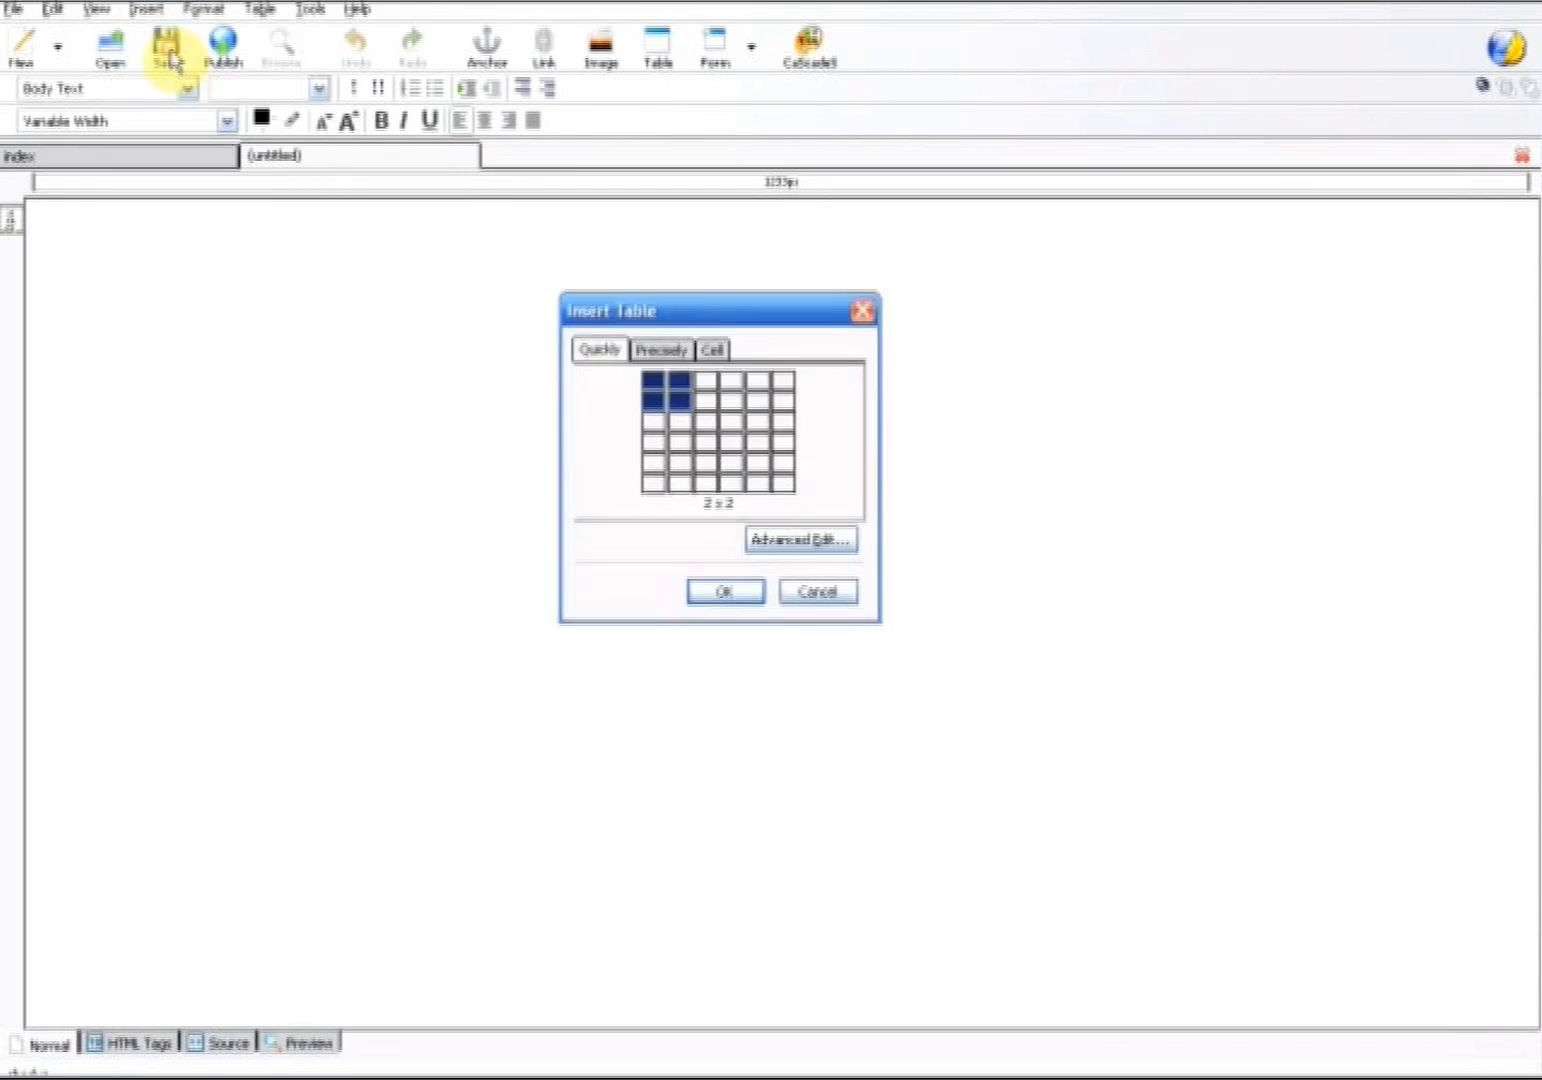
pyautogui.click(650, 350)
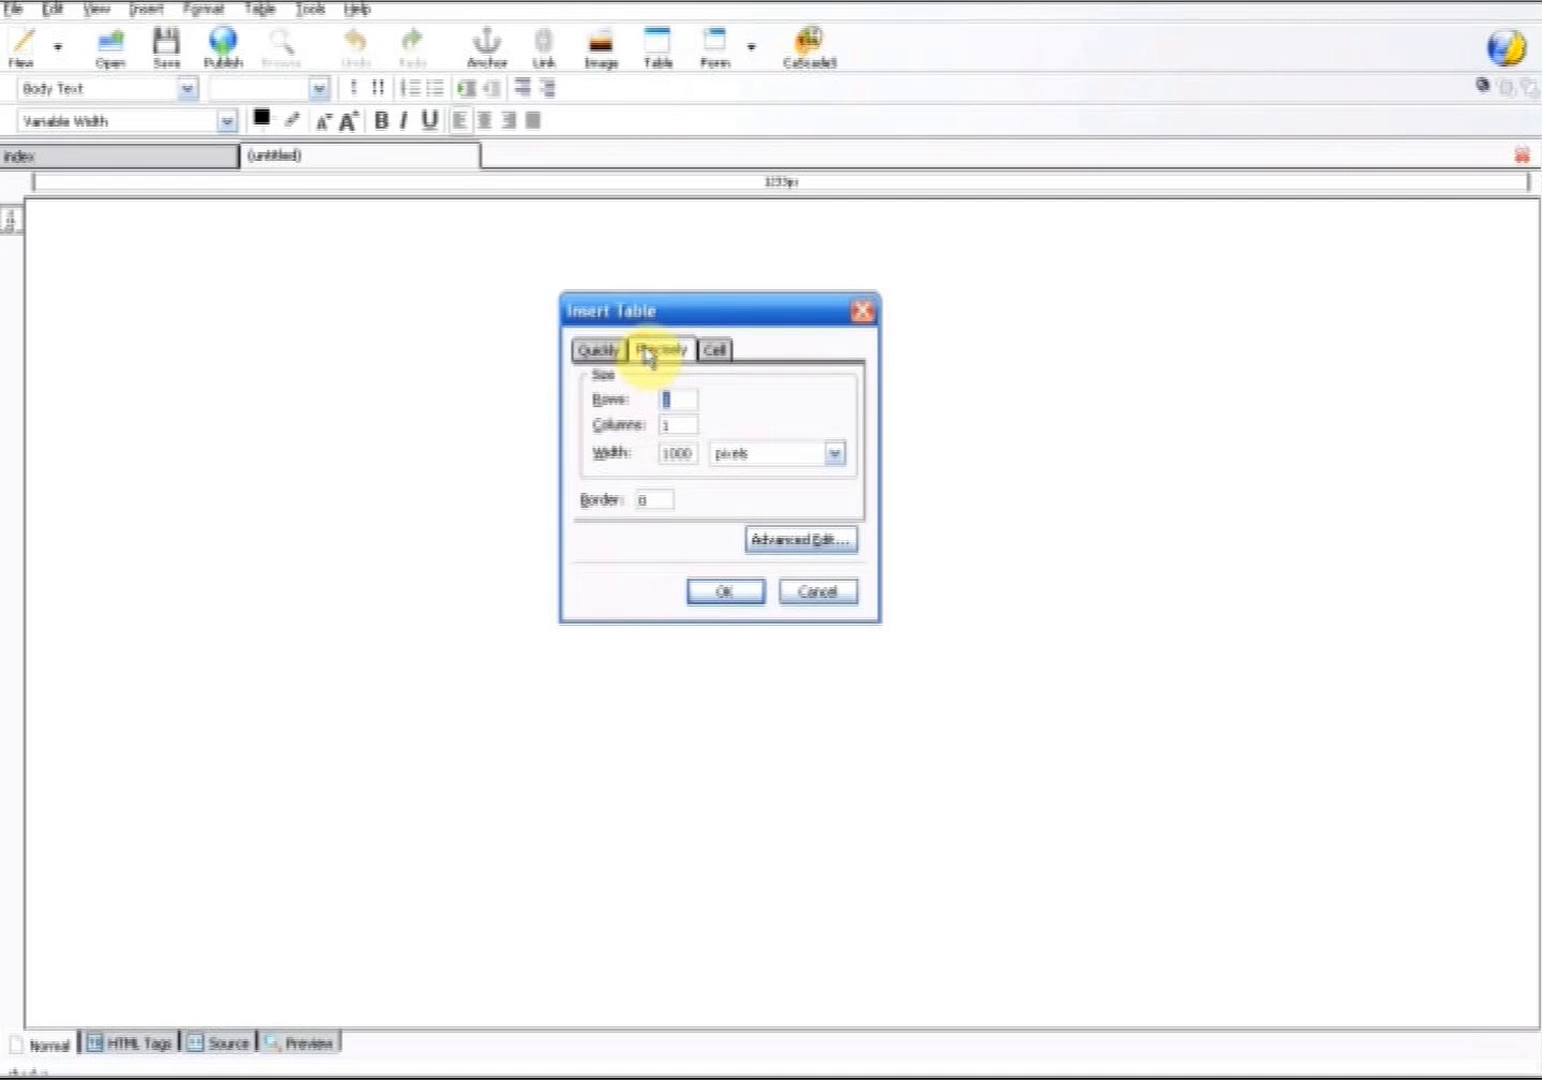
pyautogui.moveTo(677, 400); pyautogui.dragTo(626, 387)
pyautogui.click(673, 423)
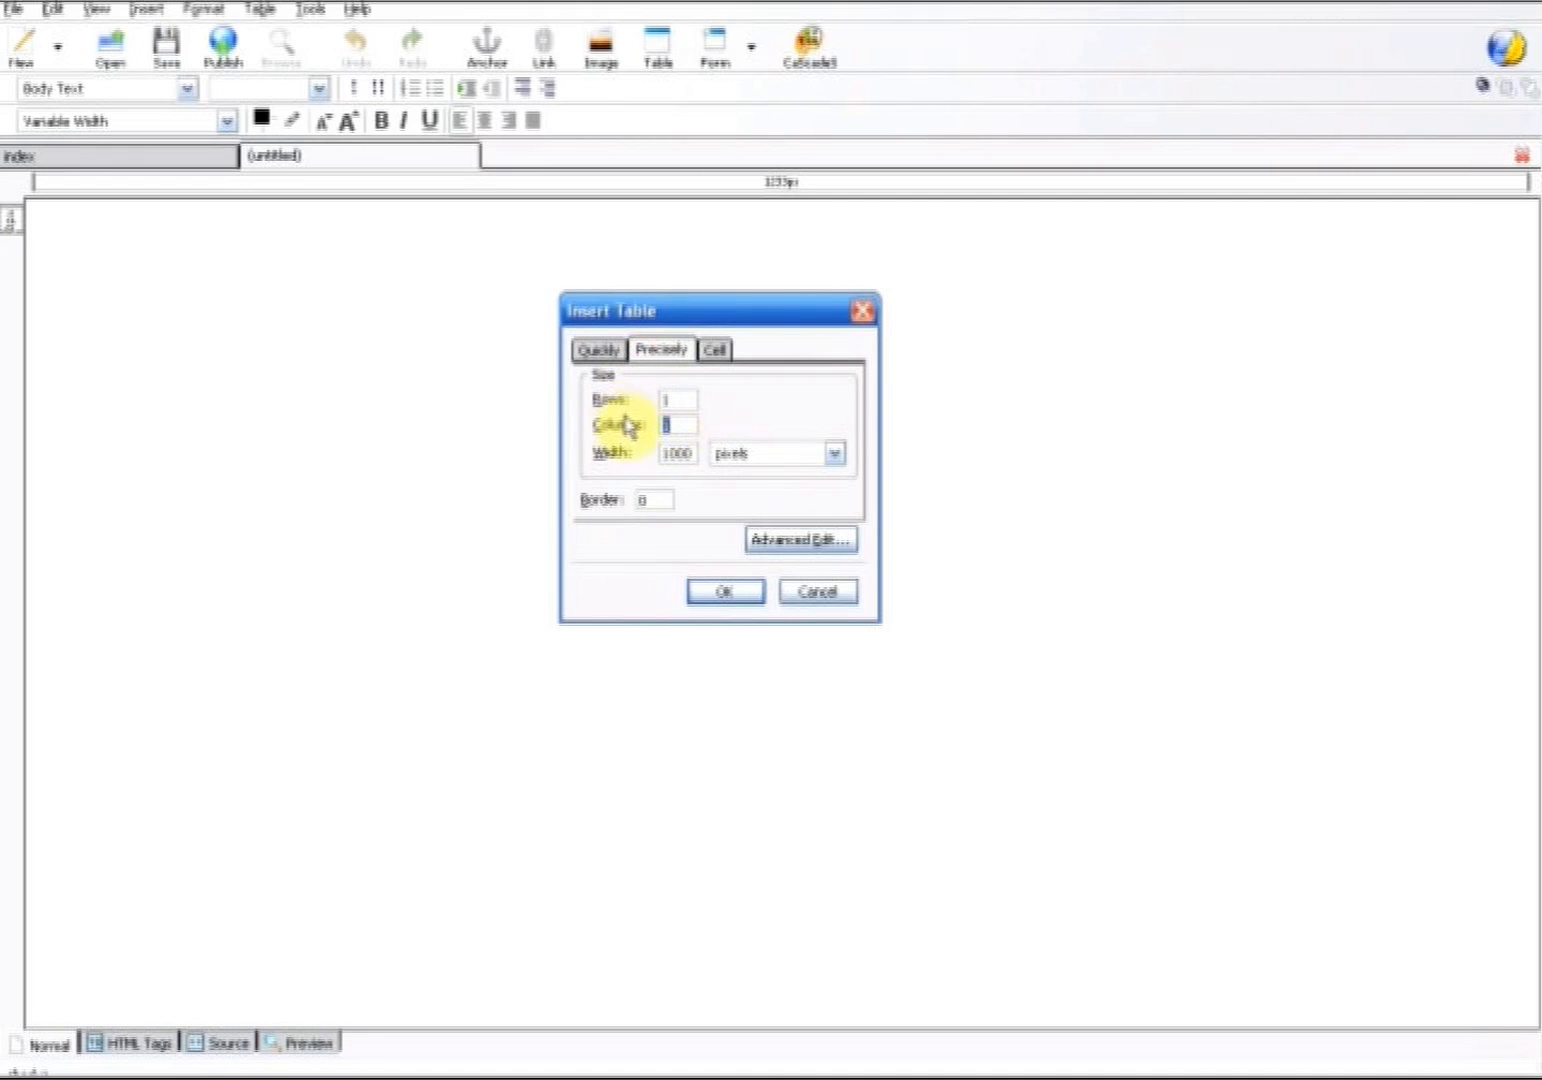
pyautogui.moveTo(691, 453); pyautogui.dragTo(635, 441)
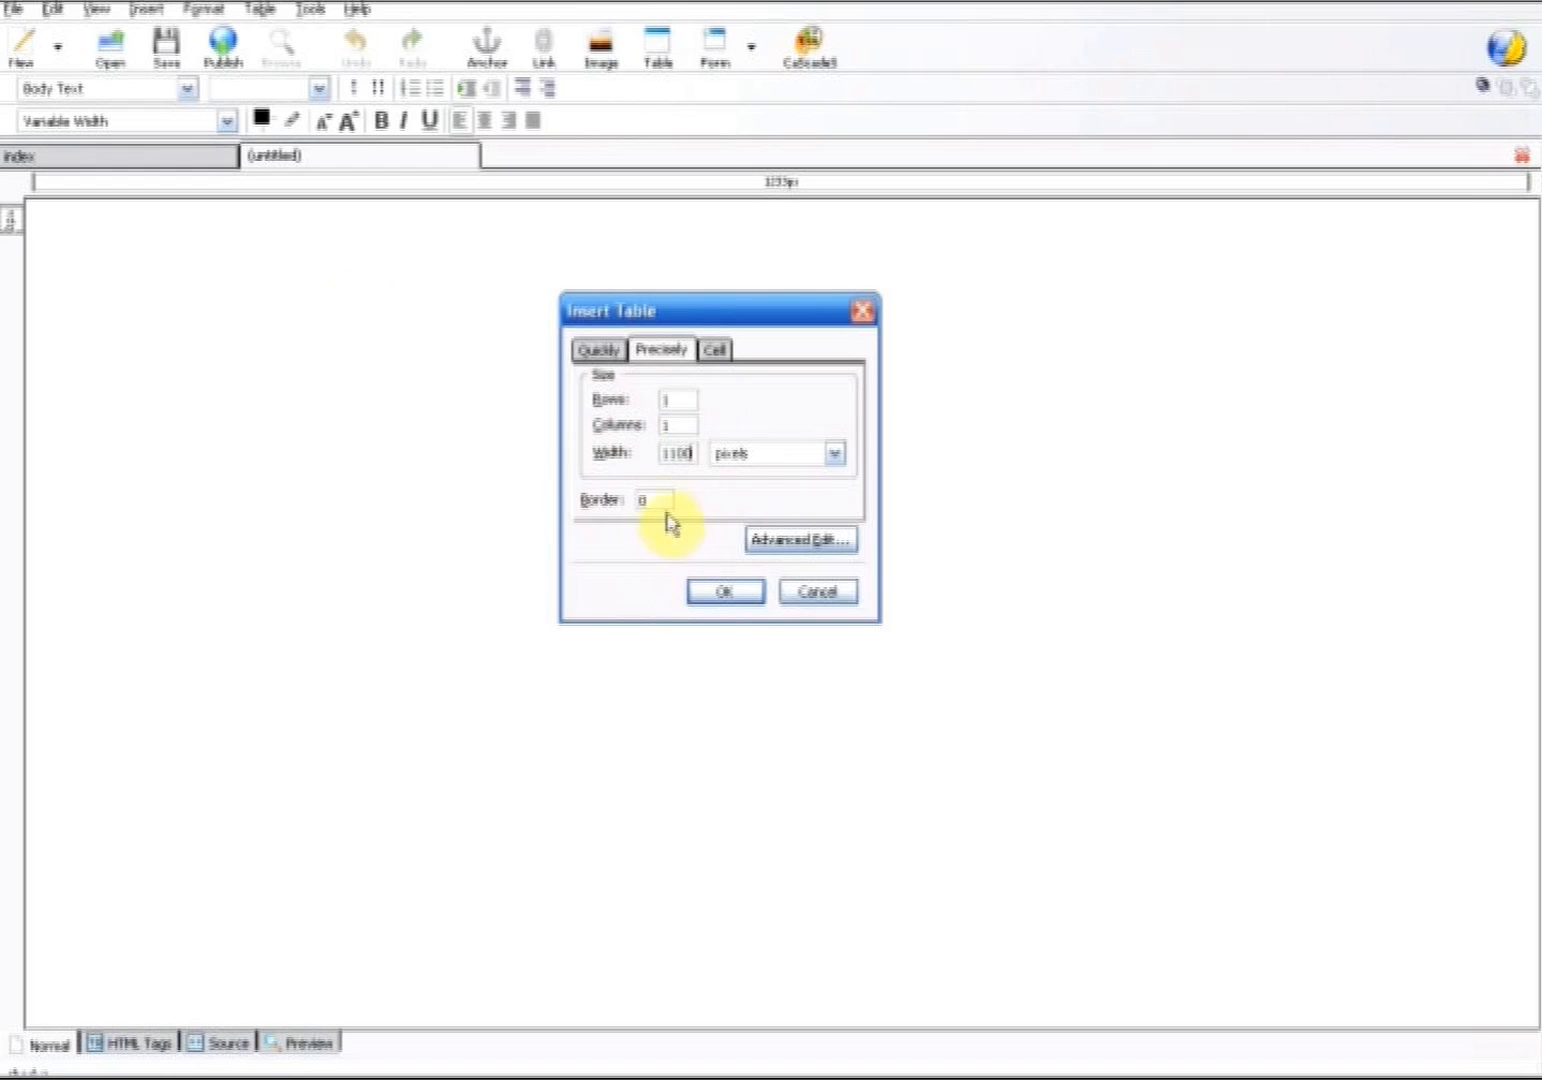
# Set the new table's cellspacing and cellpadding to 0 and insert it into the page
pyautogui.click(712, 350)
pyautogui.moveTo(716, 463); pyautogui.dragTo(637, 488)
pyautogui.click(706, 487)
pyautogui.click(657, 346)
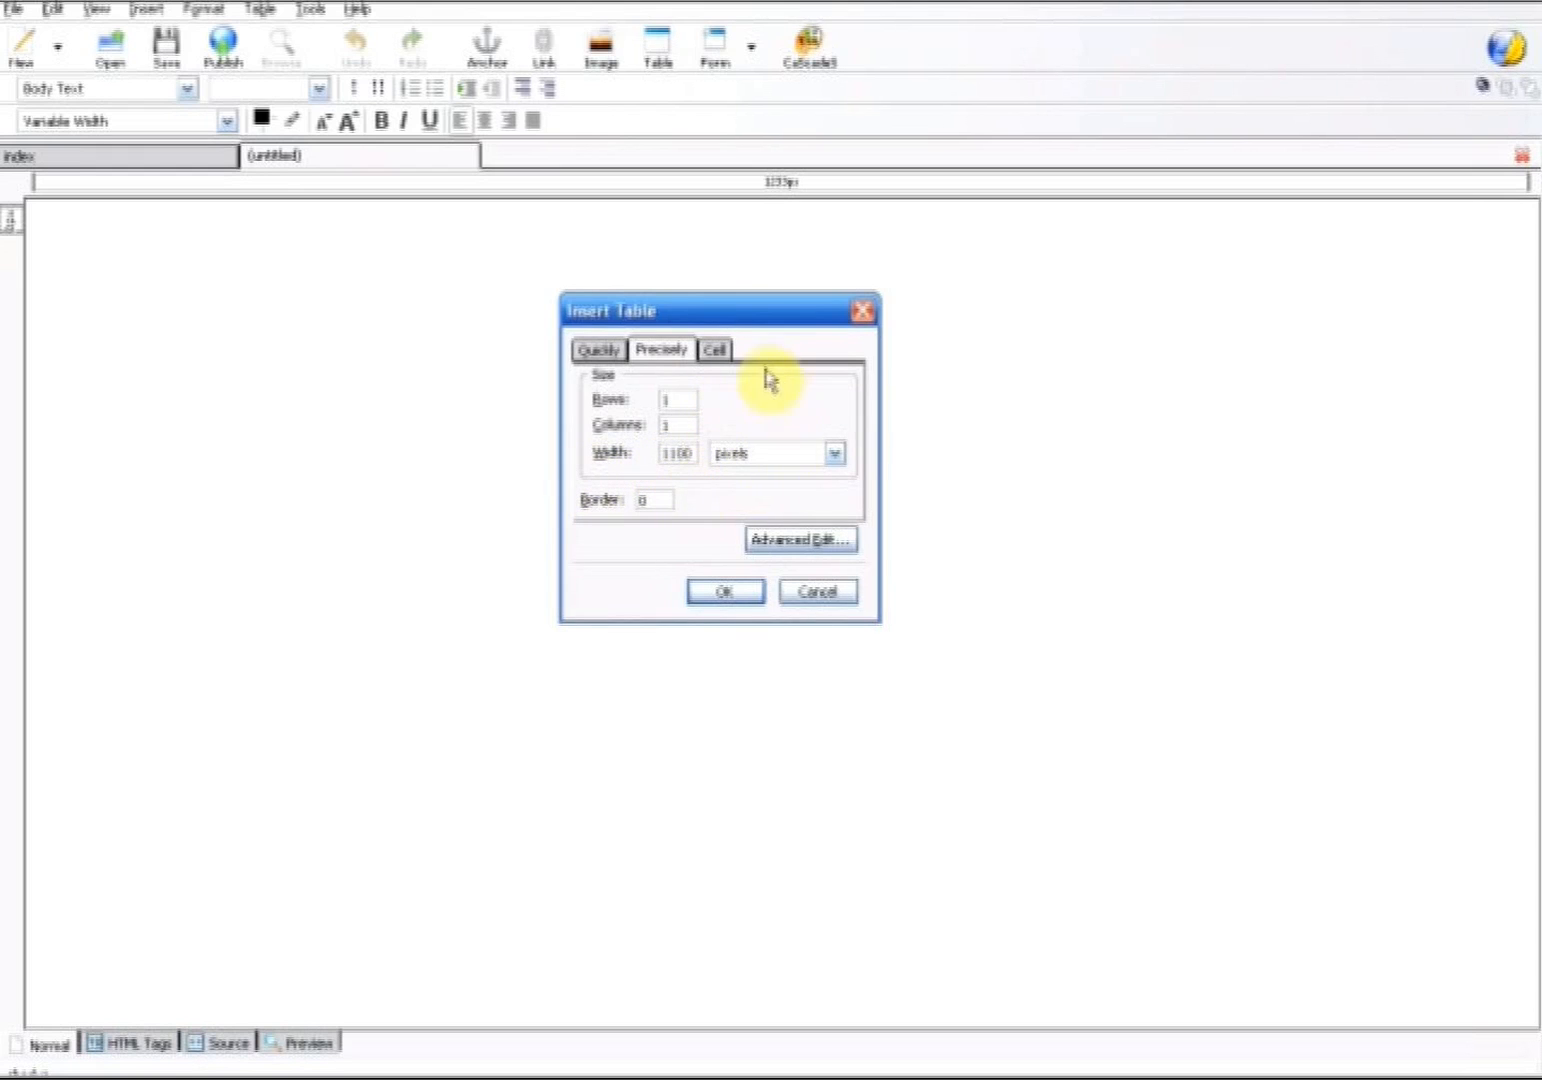
pyautogui.click(711, 352)
pyautogui.click(699, 489)
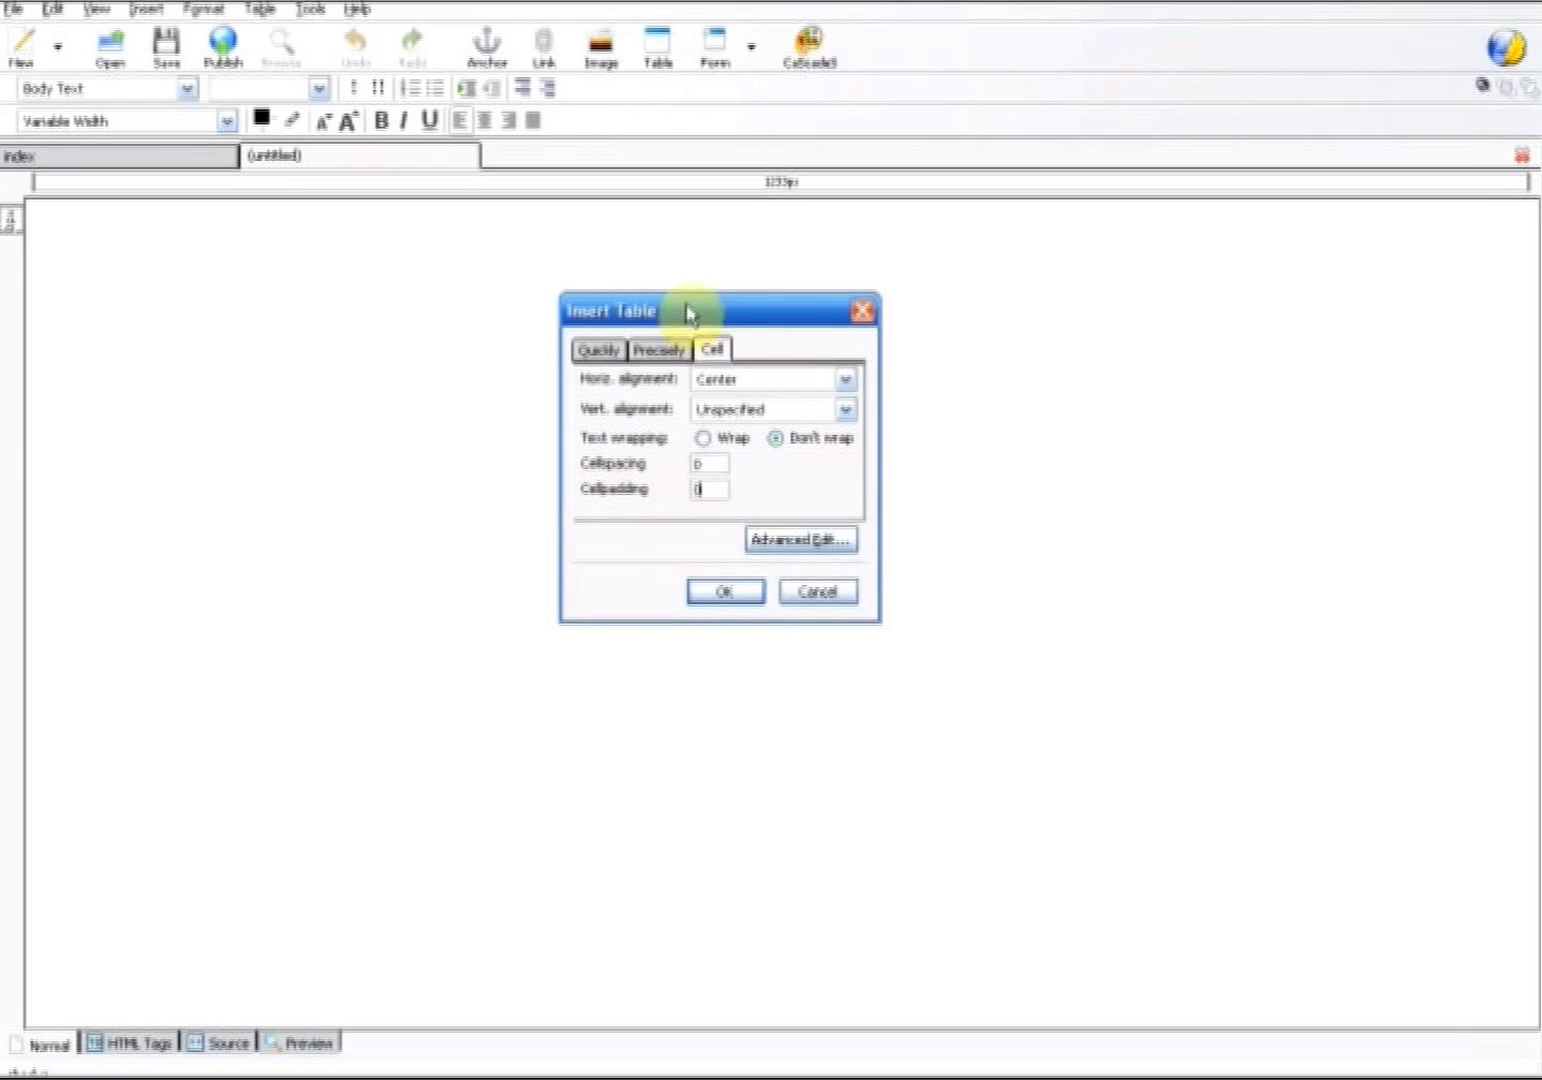
pyautogui.click(661, 350)
pyautogui.click(740, 594)
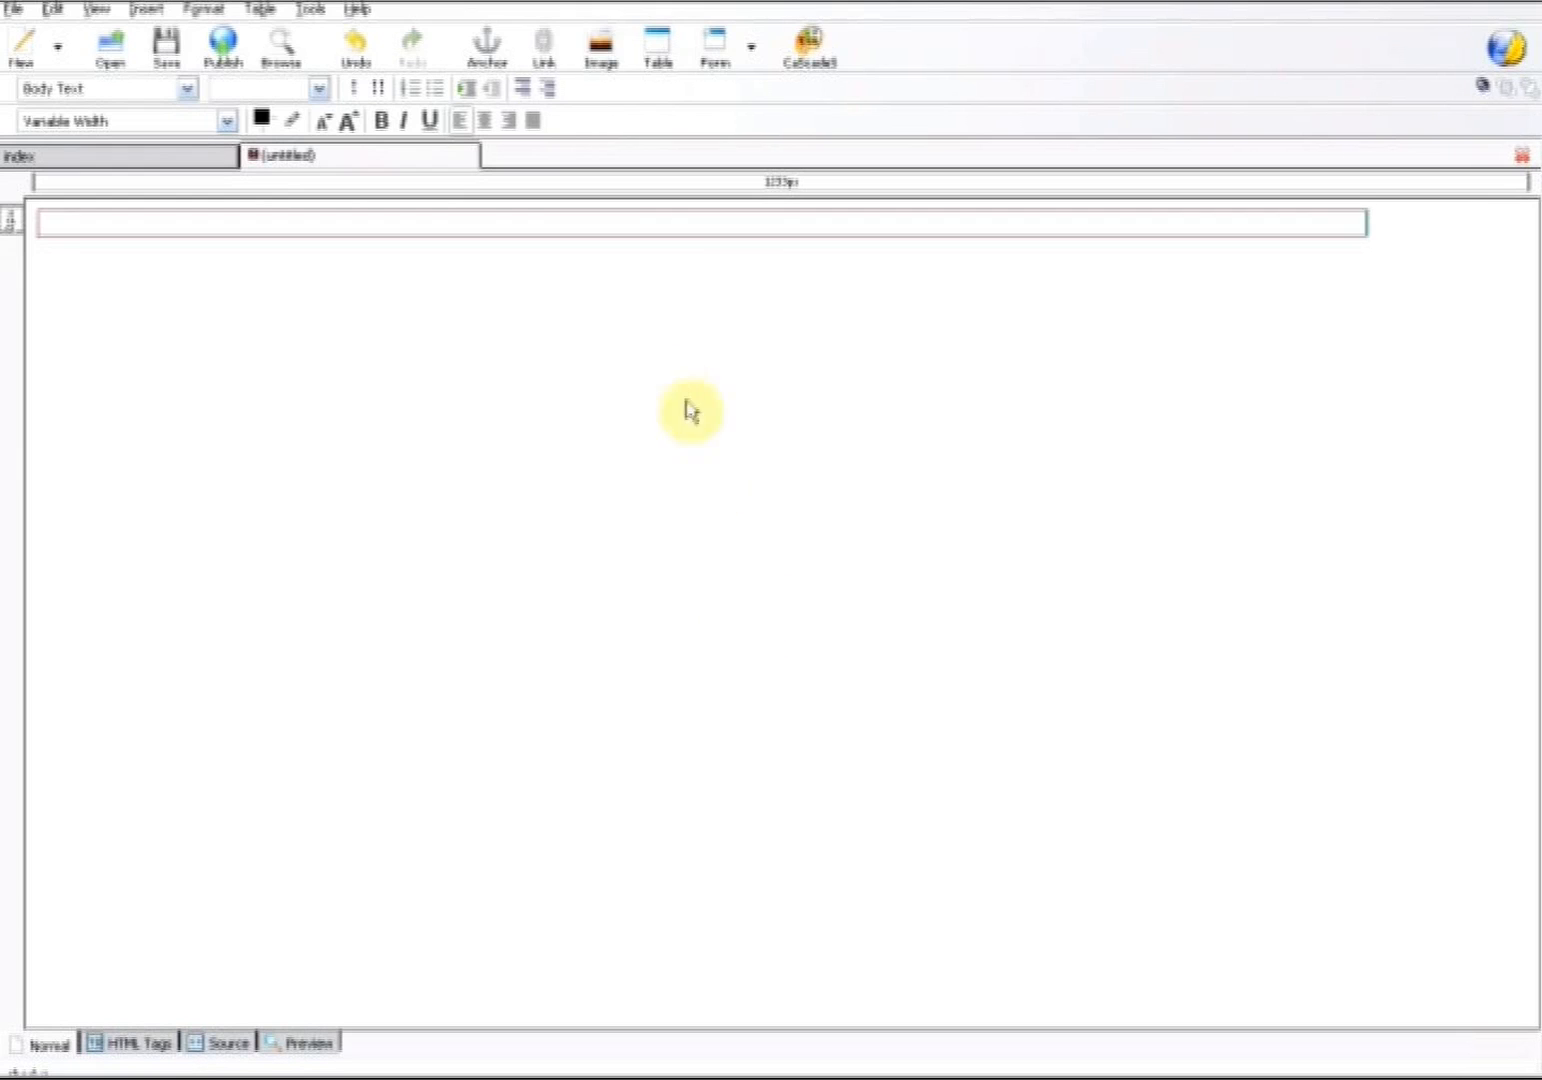
# Set the inserted table's alignment to Center in its table properties
pyautogui.doubleClick(587, 240)
pyautogui.click(435, 369)
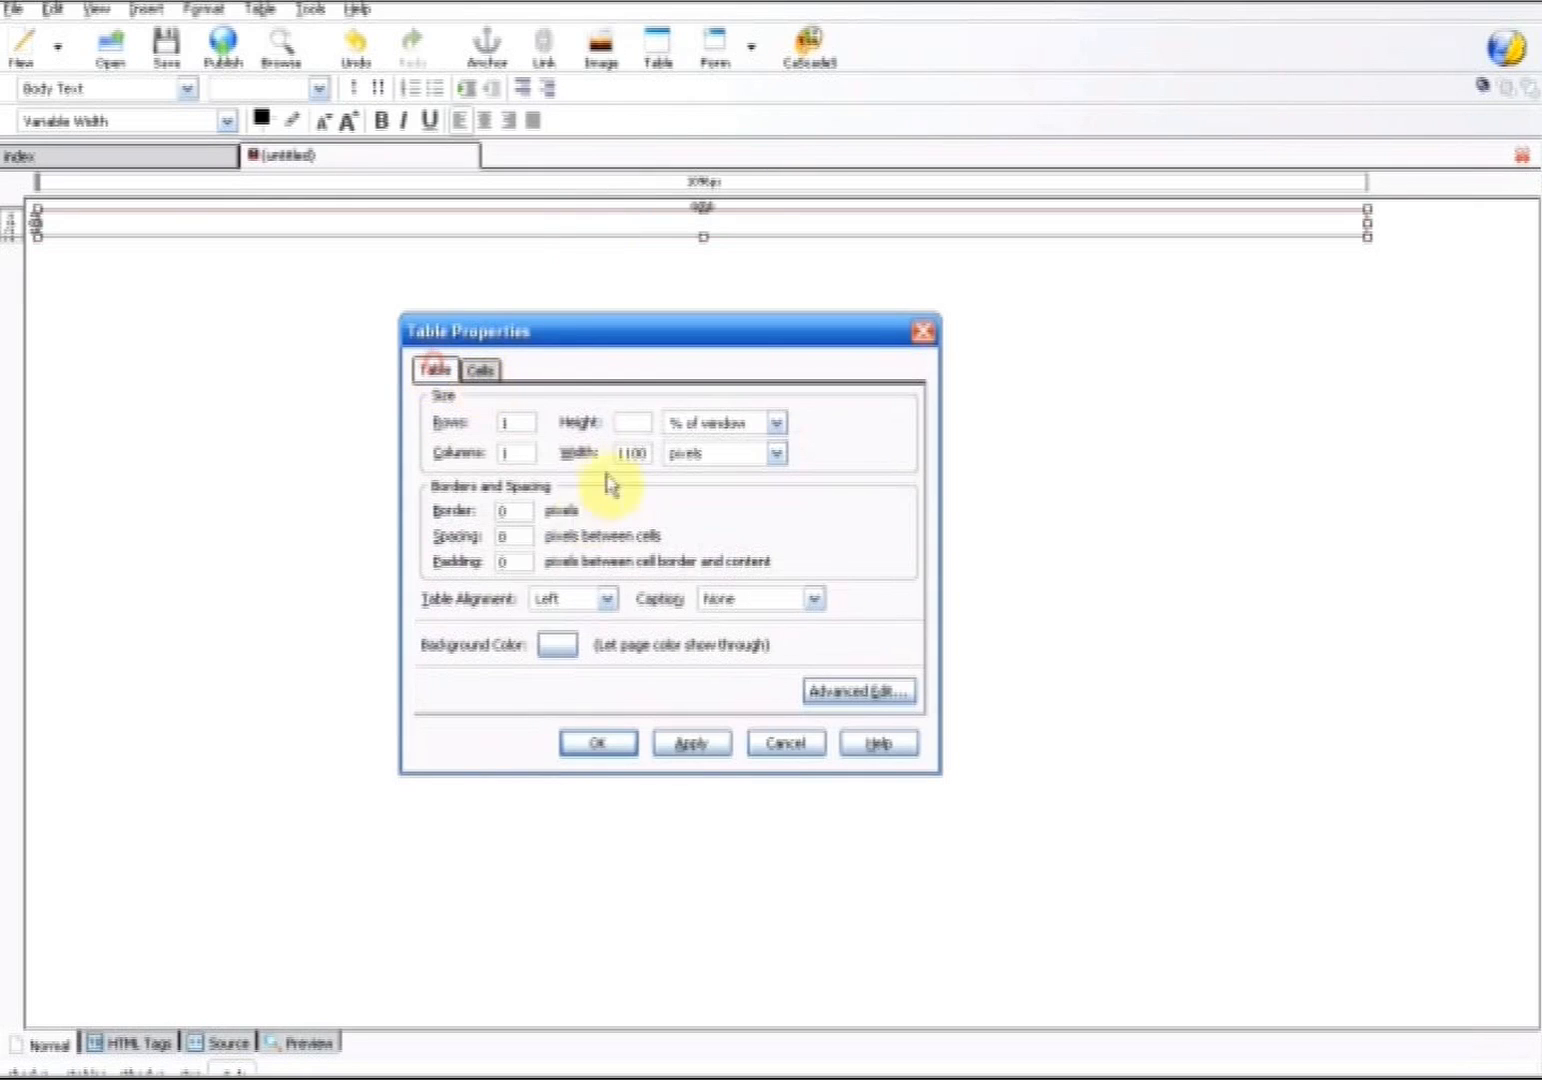
pyautogui.click(550, 612)
pyautogui.click(590, 650)
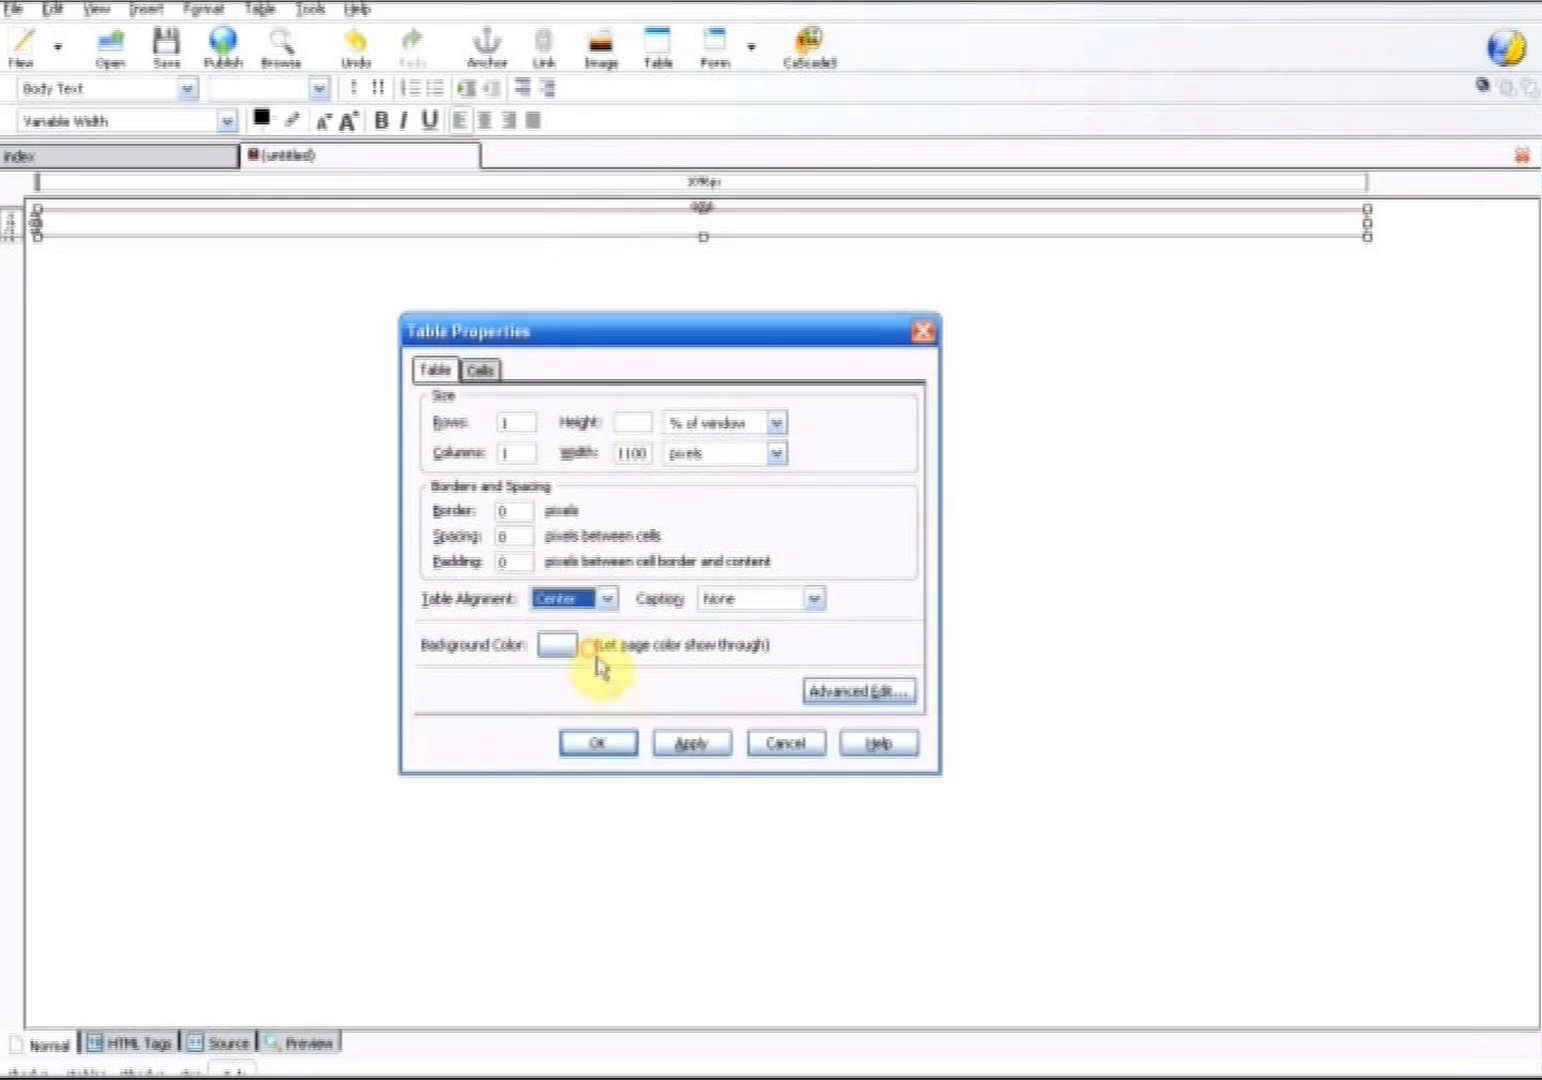
pyautogui.click(620, 745)
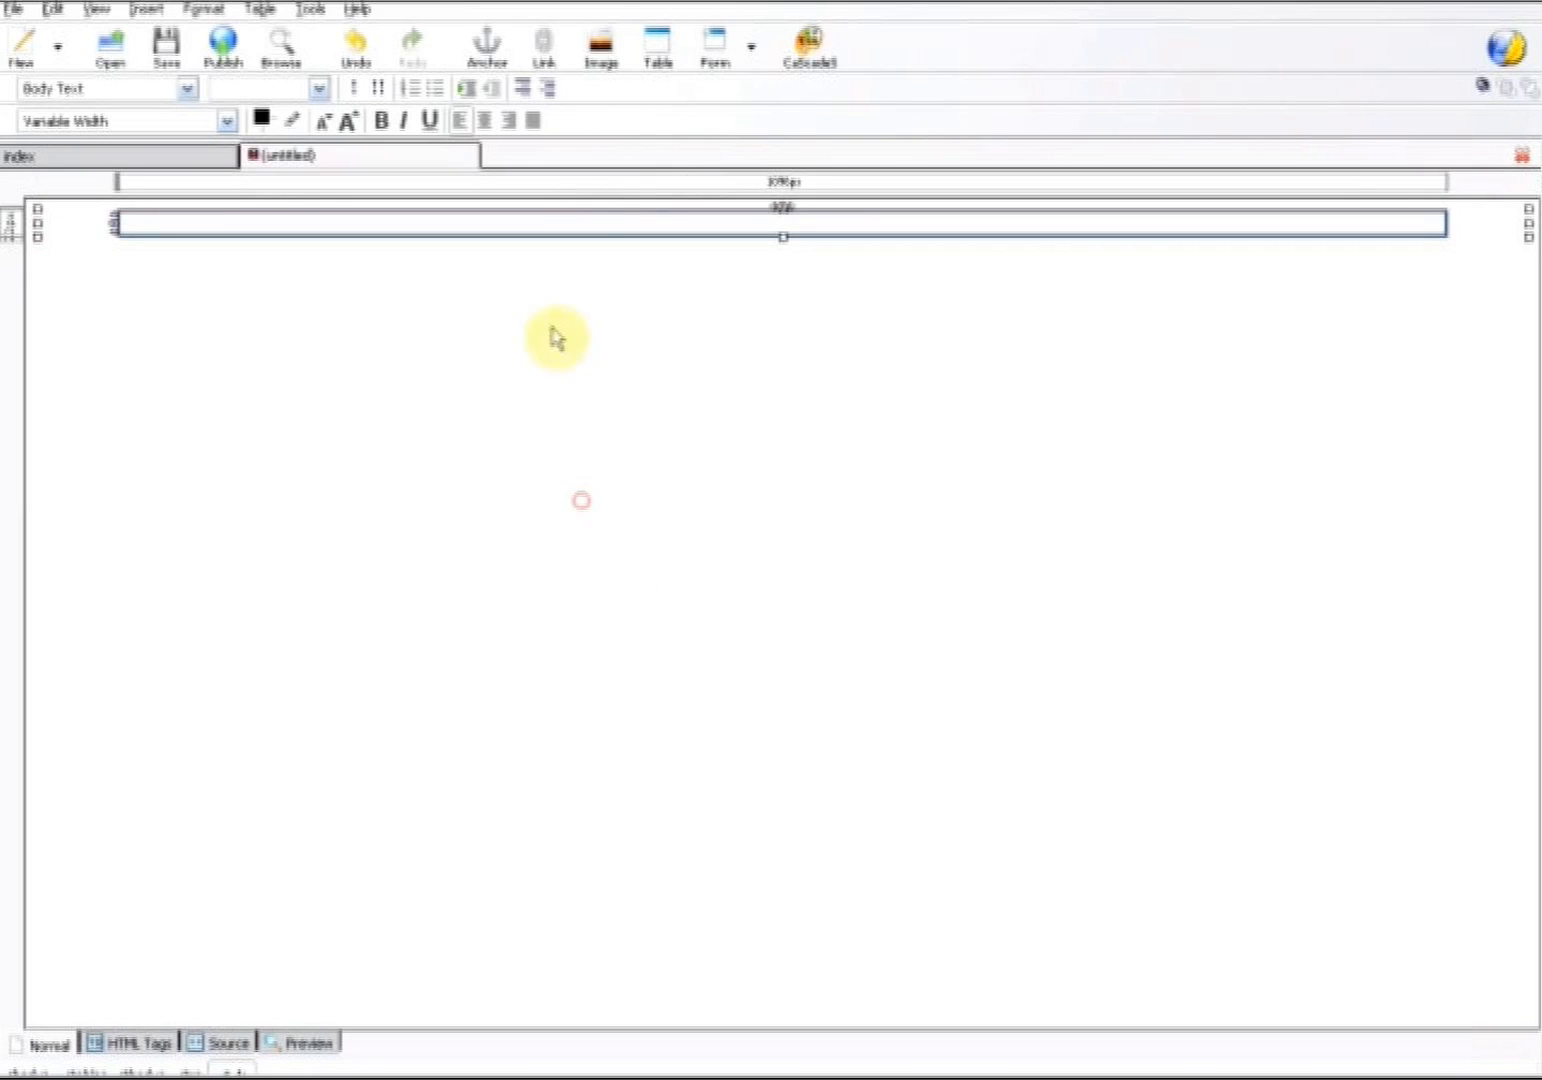
# Add two line breaks inside the table cell to make it taller
pyautogui.click(576, 228)
pyautogui.press('Return')
pyautogui.press('Return')
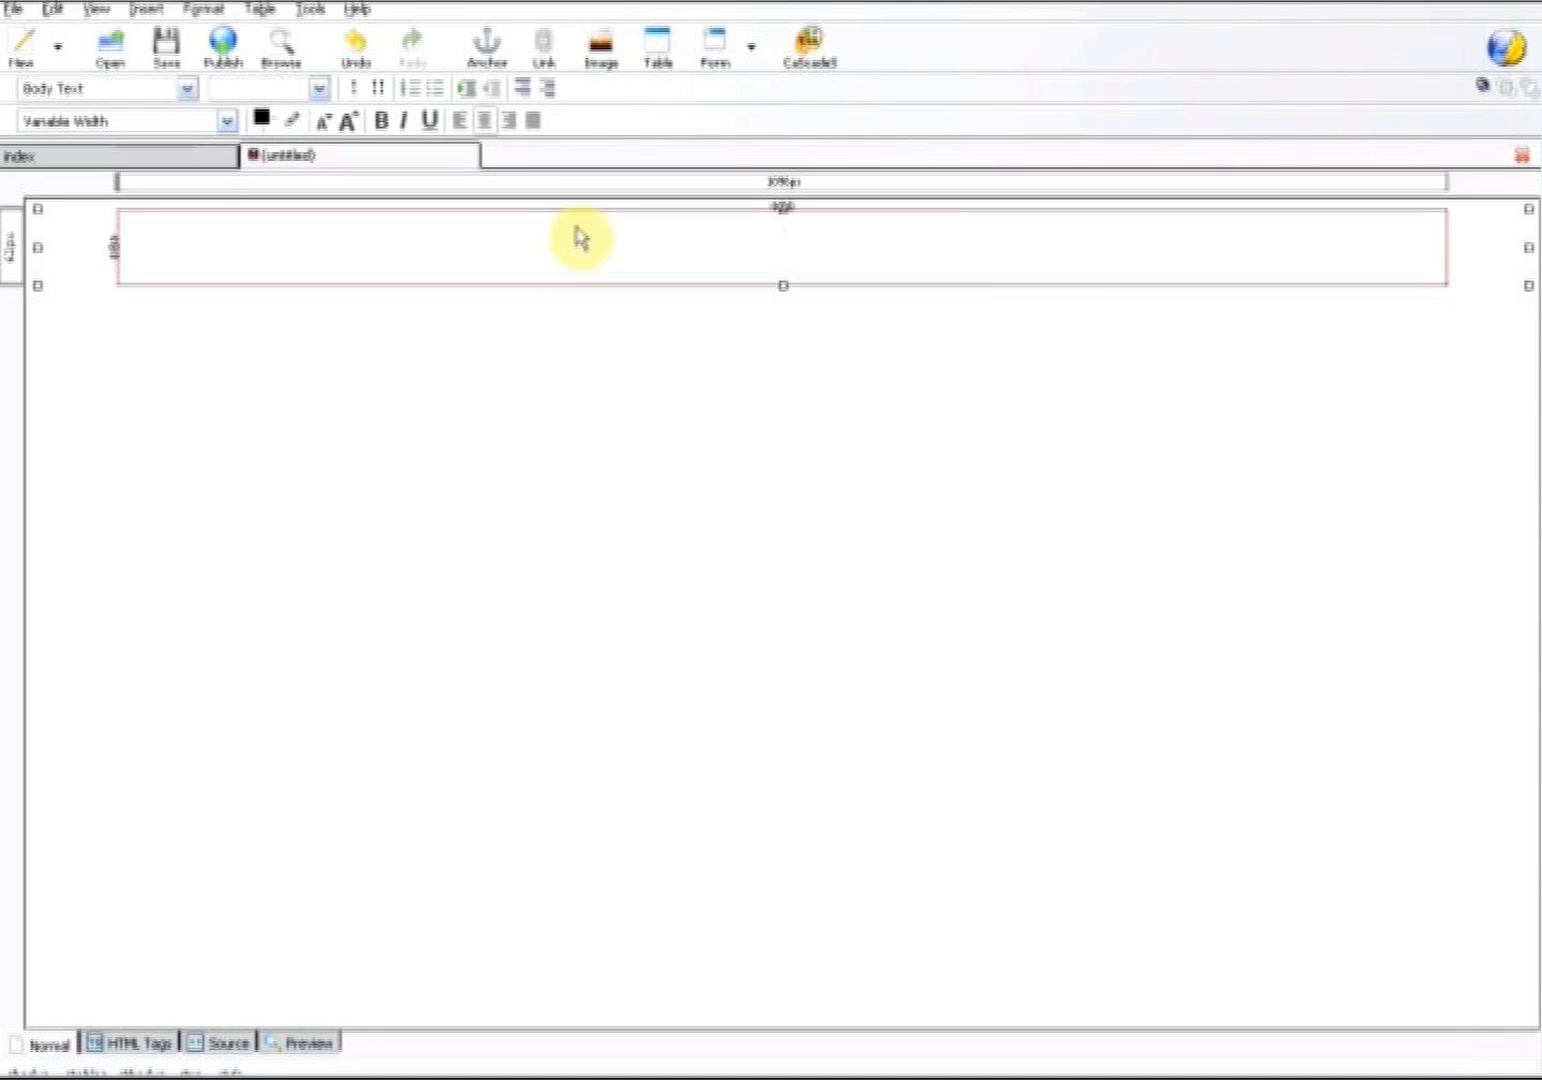
# Insert the LOCALMOBILEMAYHEMHEADER image from the LOCAL MOBILE MAYHEM images folder into the table cell, without alternate text
pyautogui.click(600, 50)
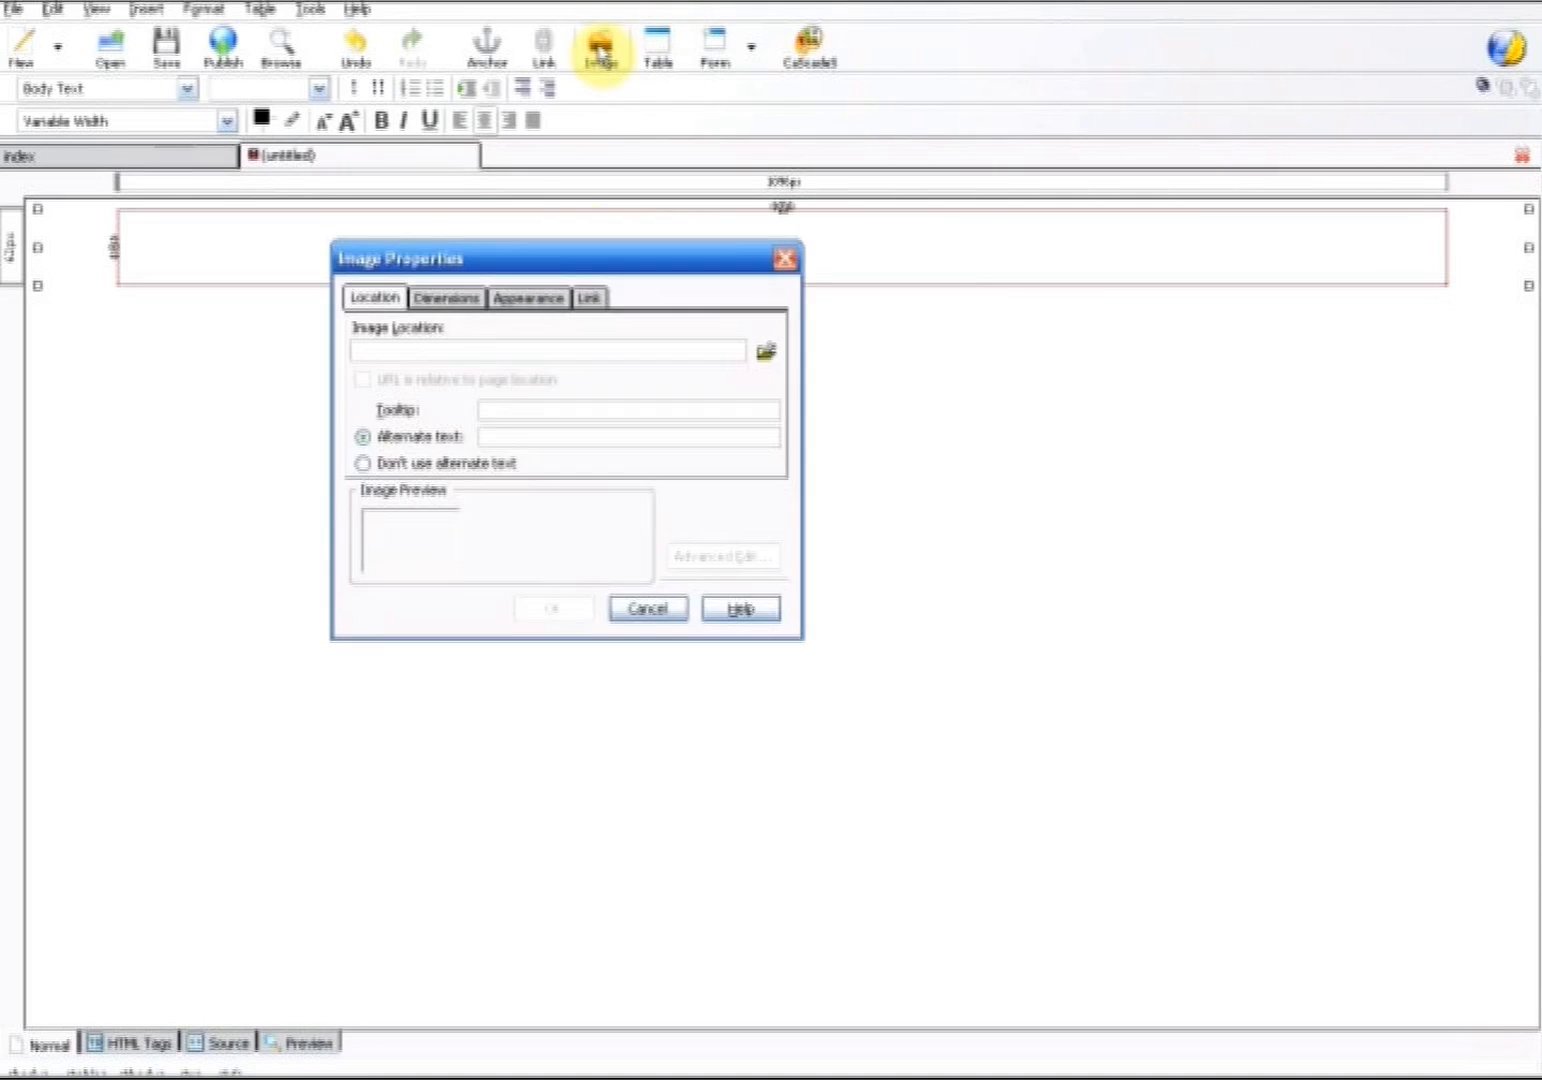
pyautogui.click(766, 350)
pyautogui.click(716, 270)
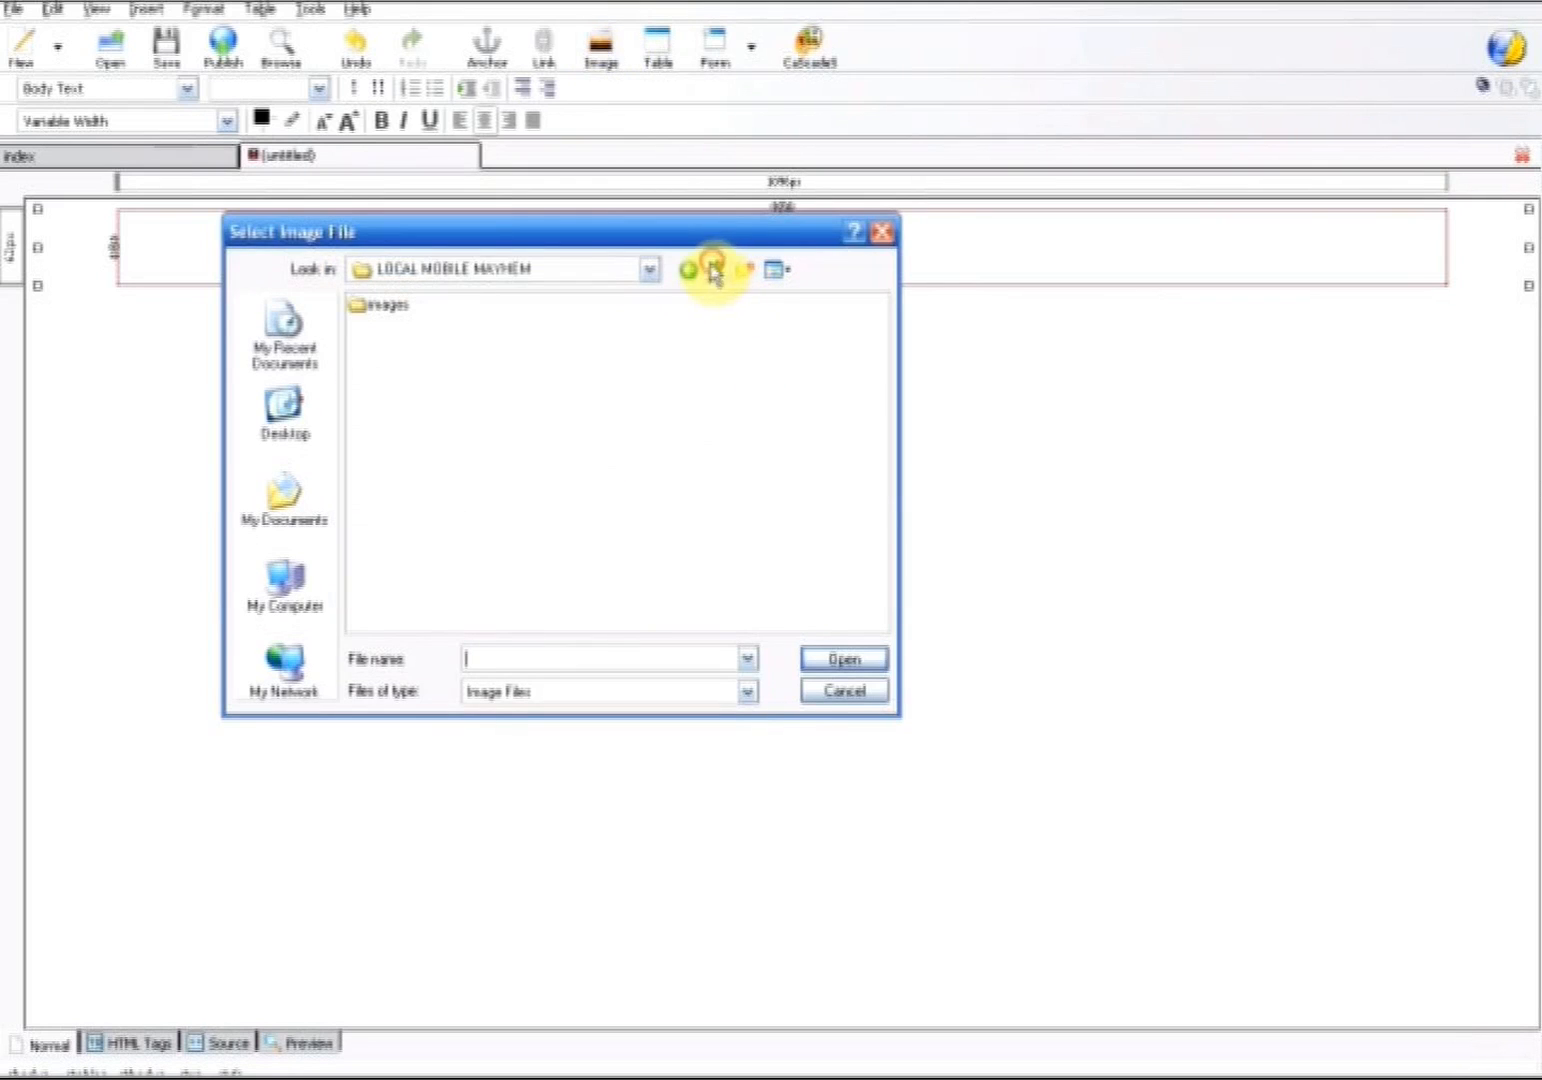
pyautogui.doubleClick(380, 308)
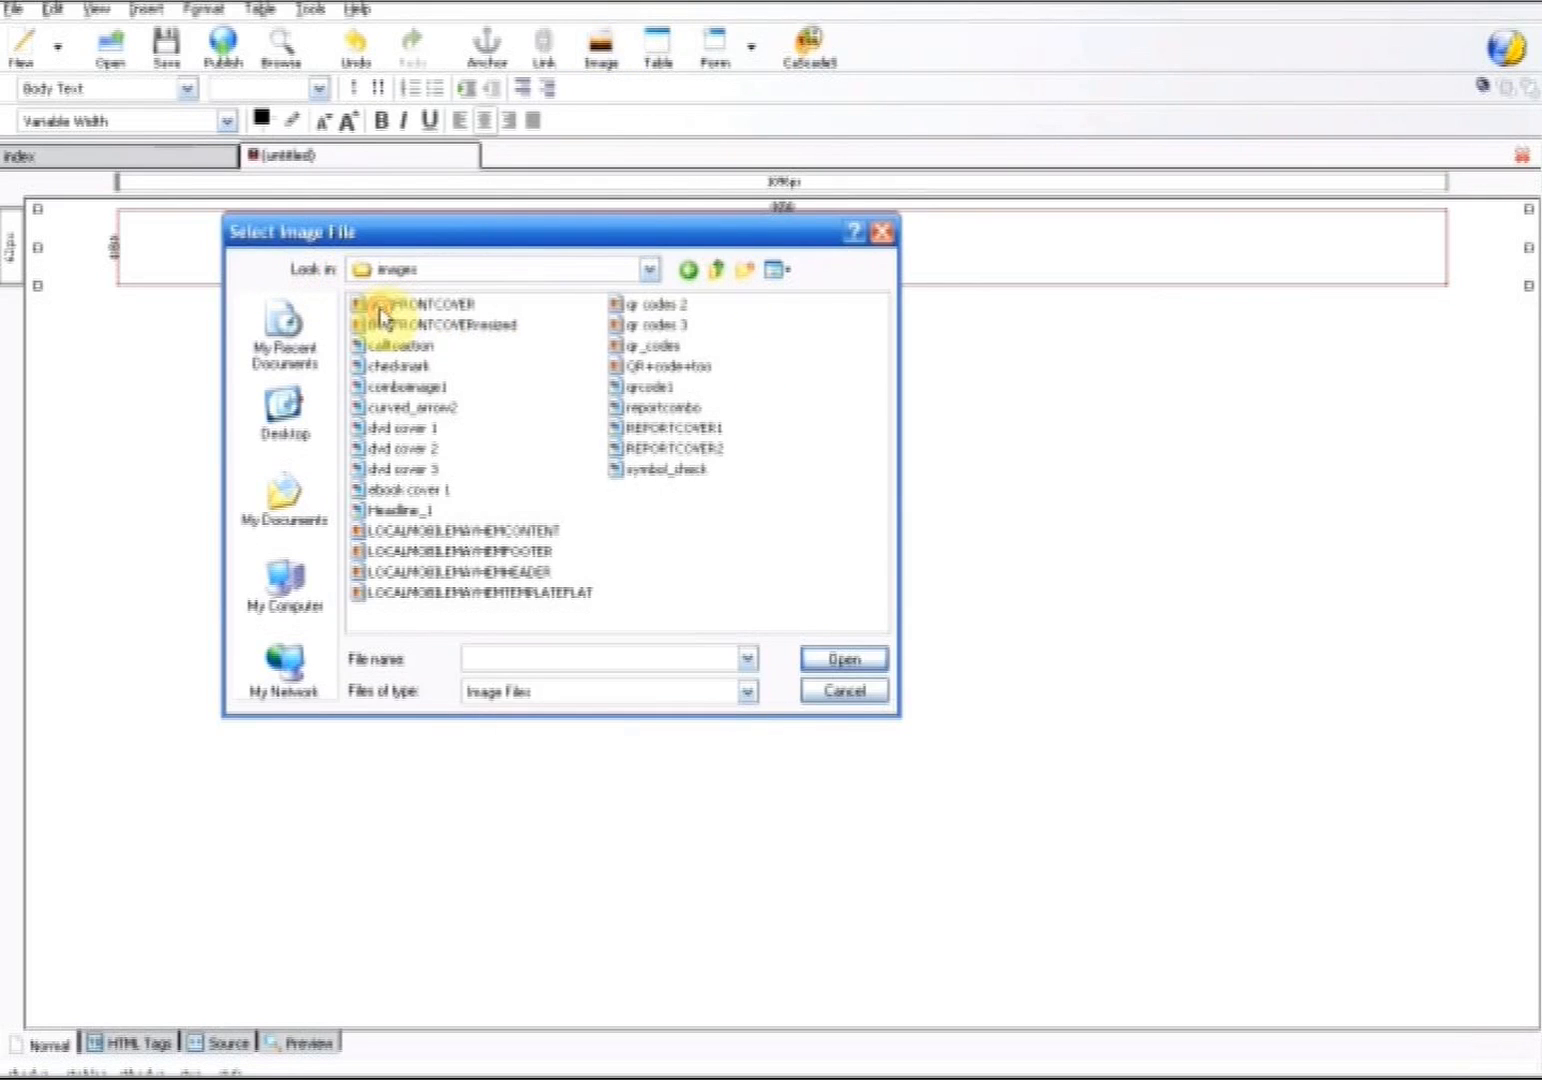
pyautogui.click(776, 270)
pyautogui.click(779, 300)
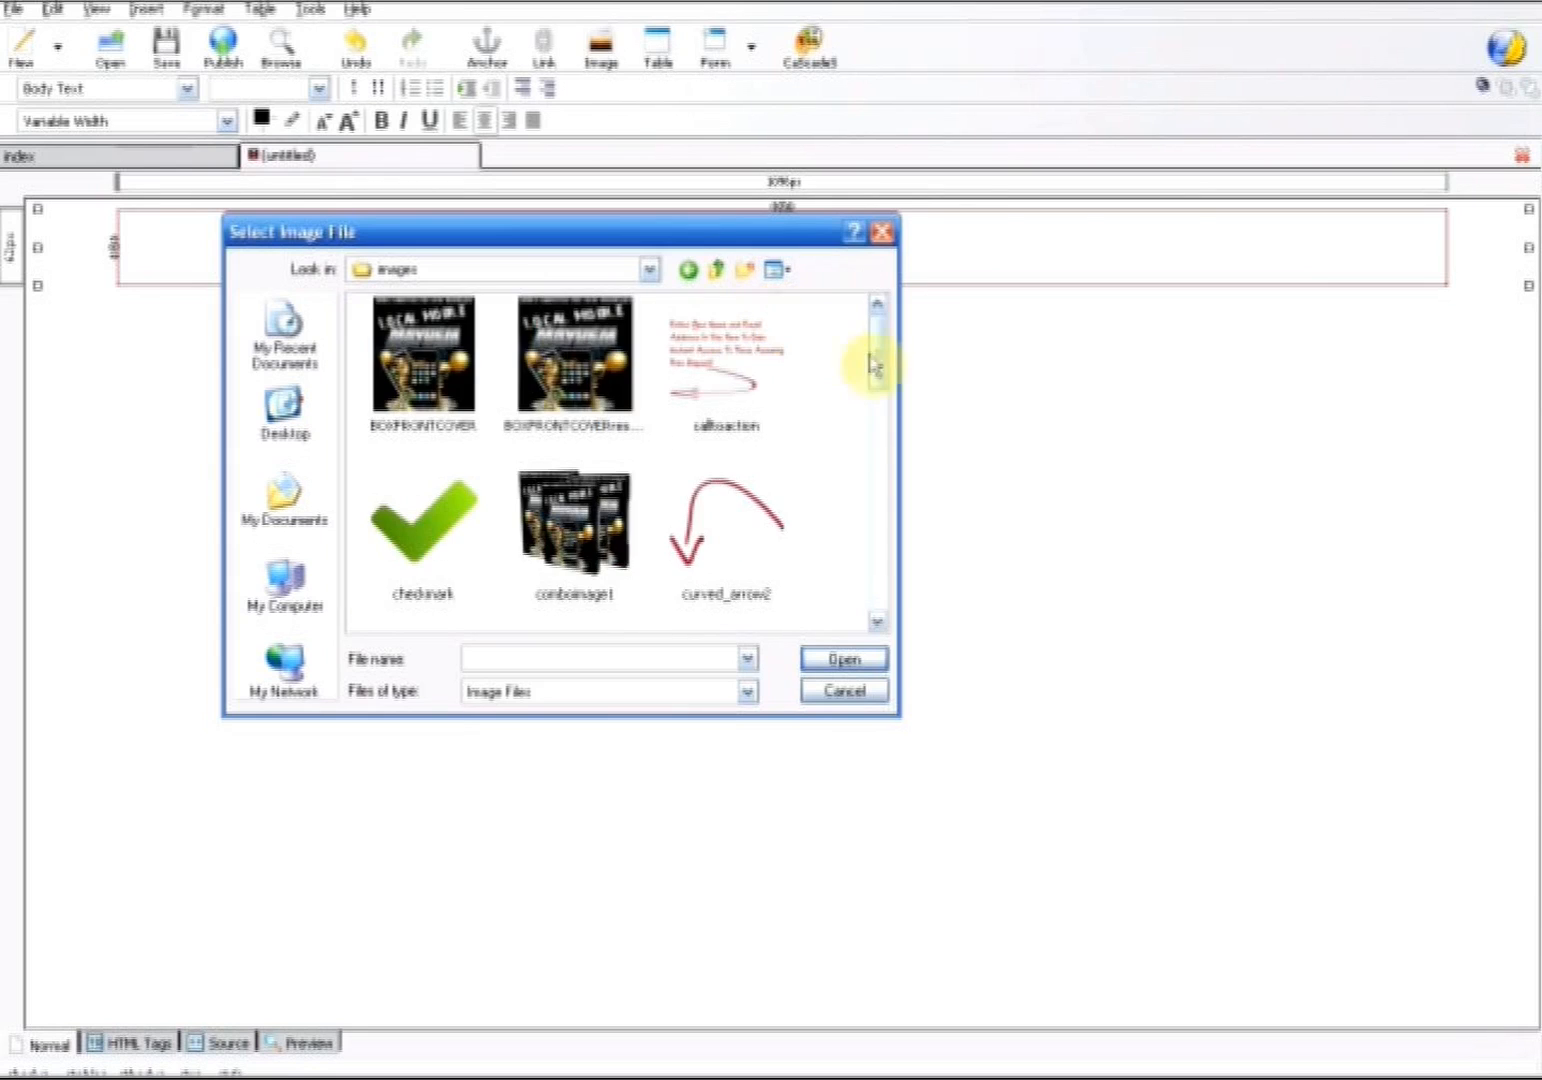
pyautogui.moveTo(878, 358); pyautogui.dragTo(885, 492)
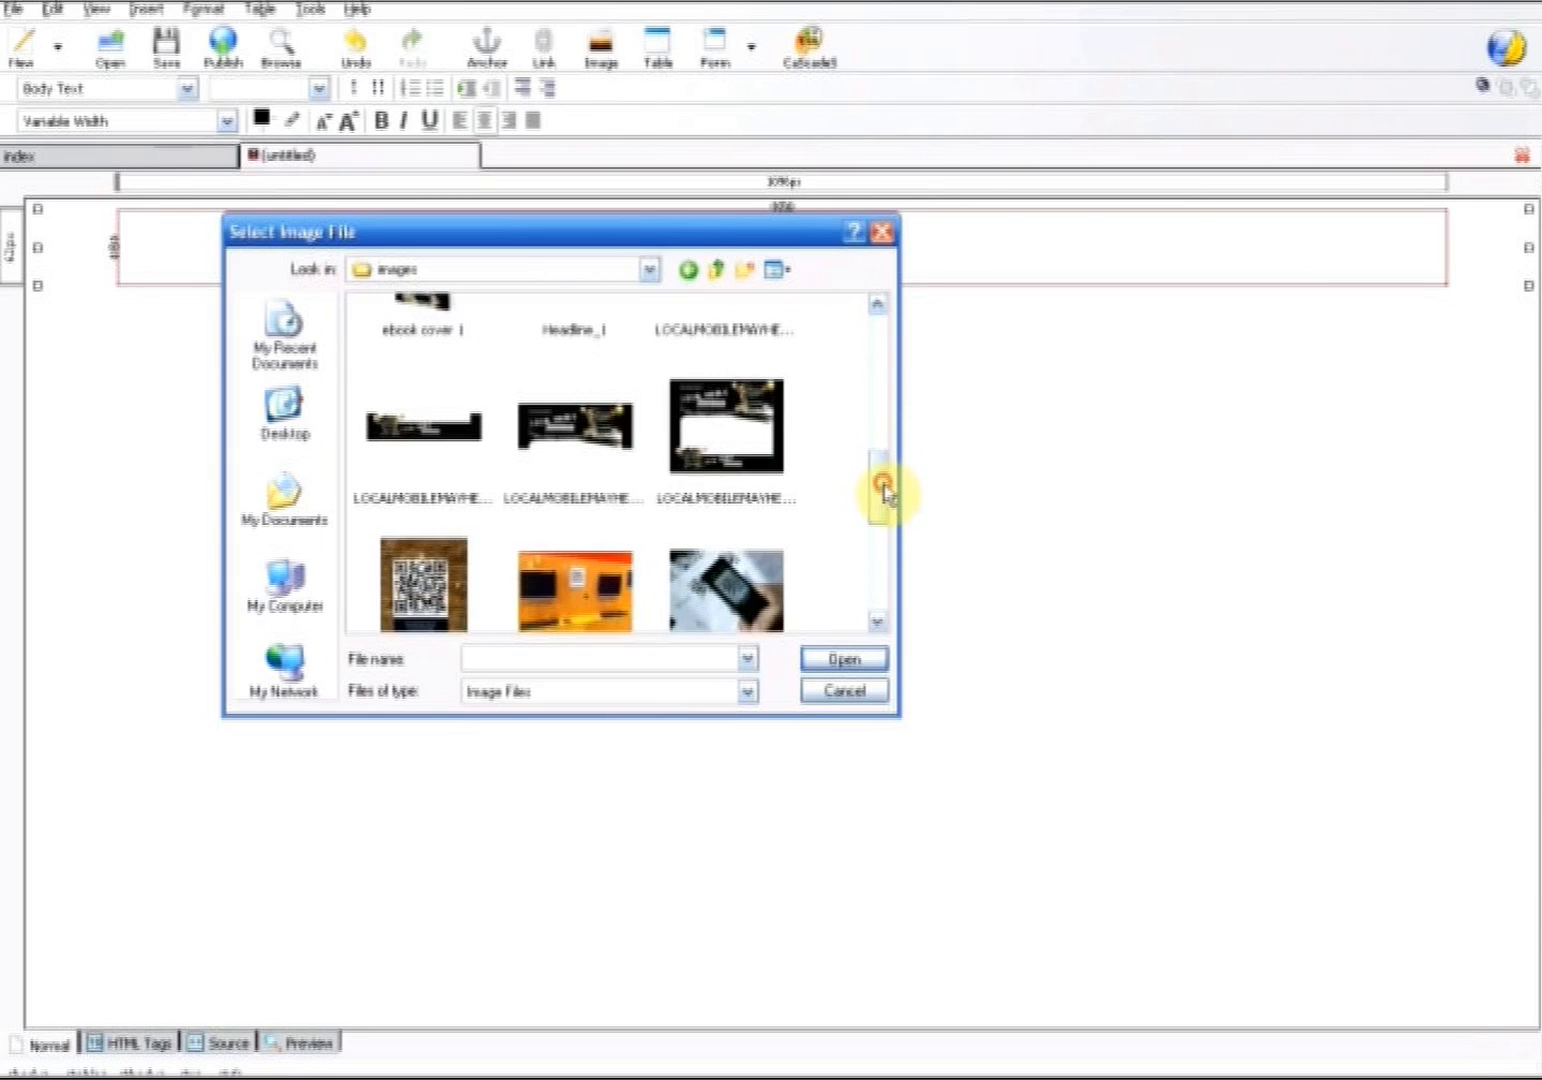
pyautogui.click(575, 428)
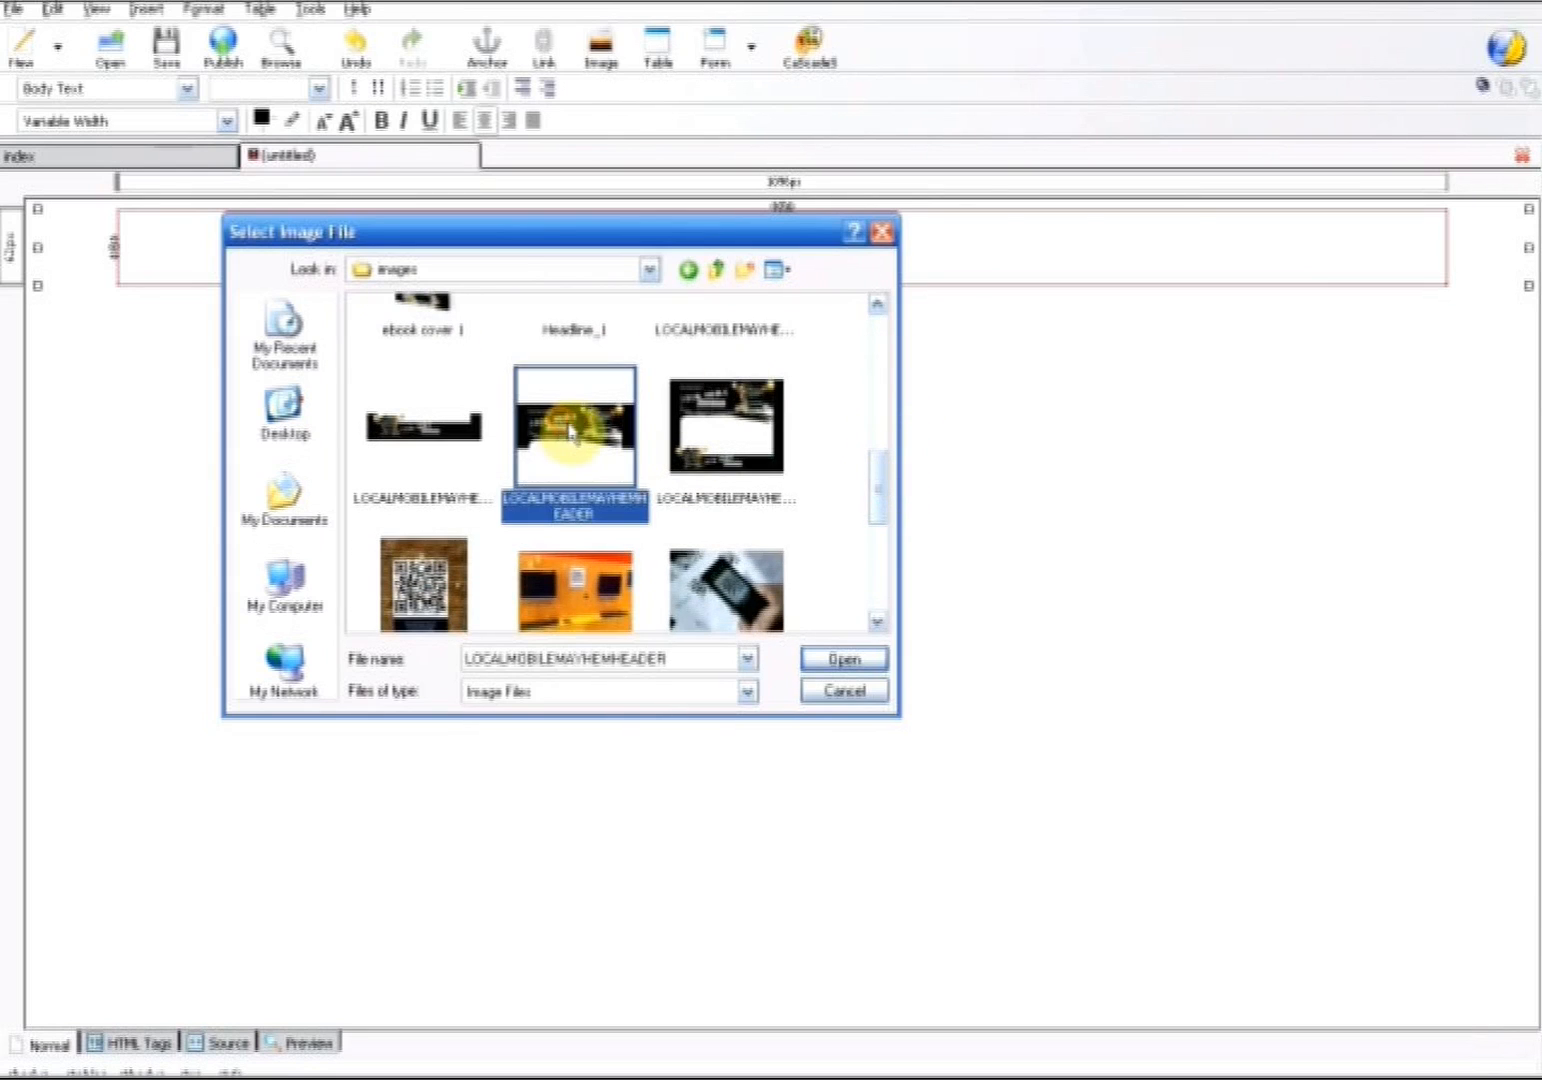
pyautogui.click(876, 666)
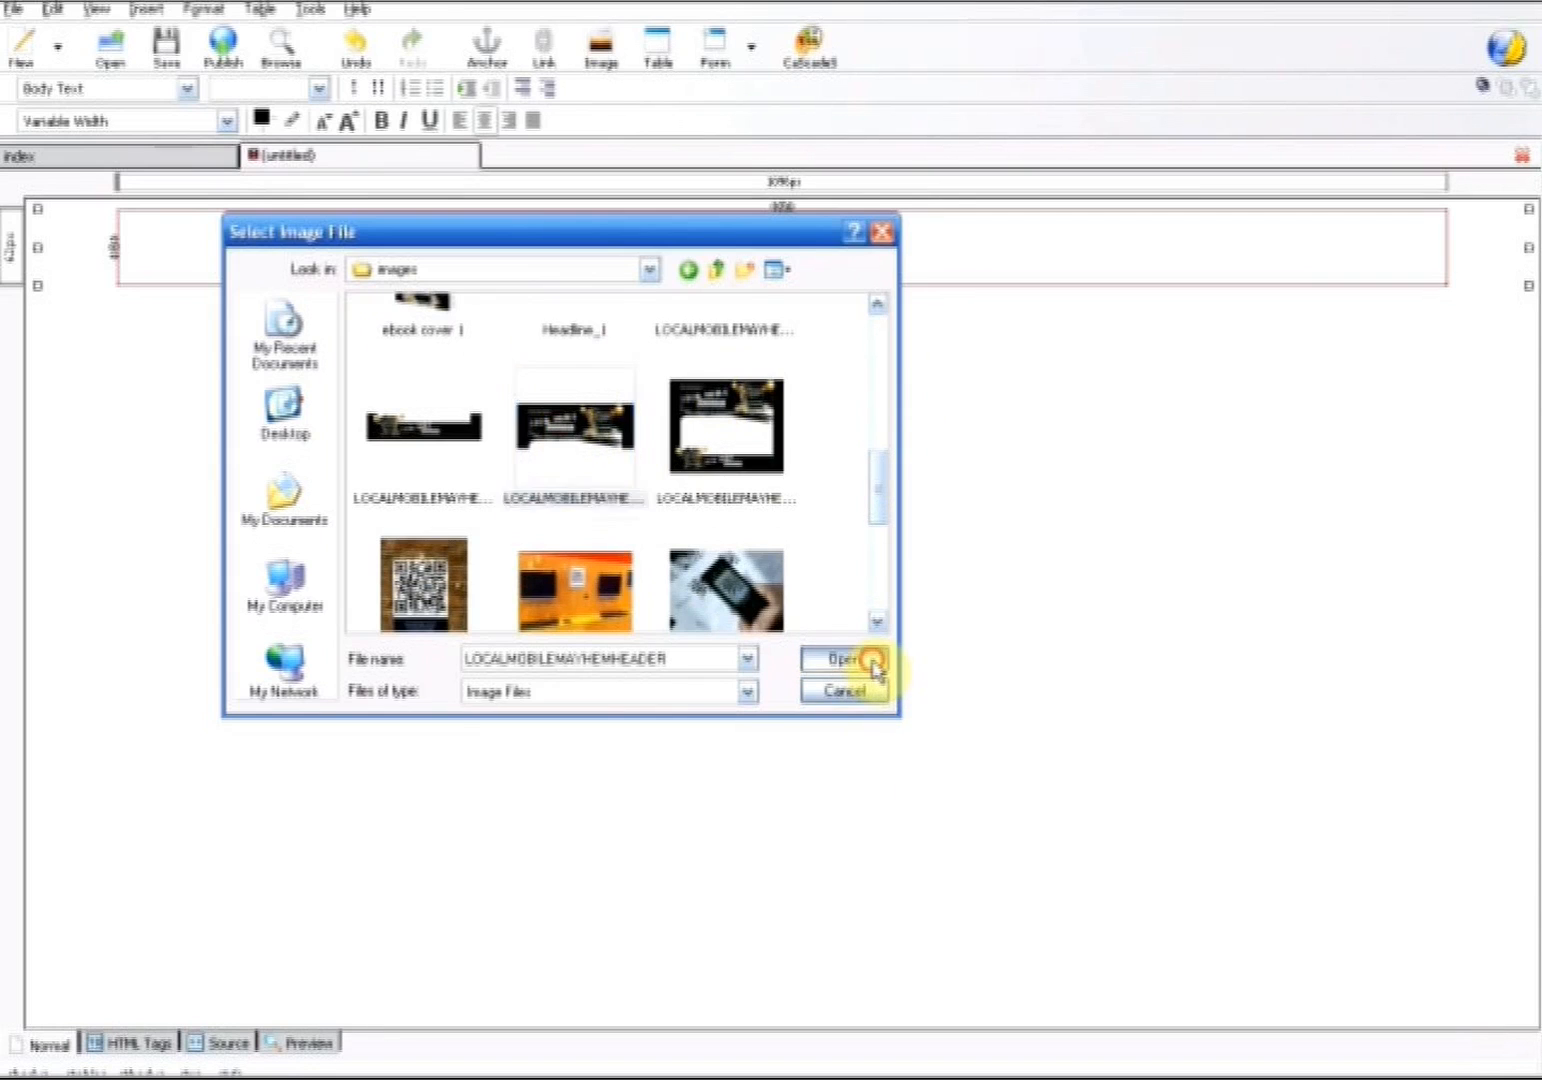
pyautogui.click(446, 465)
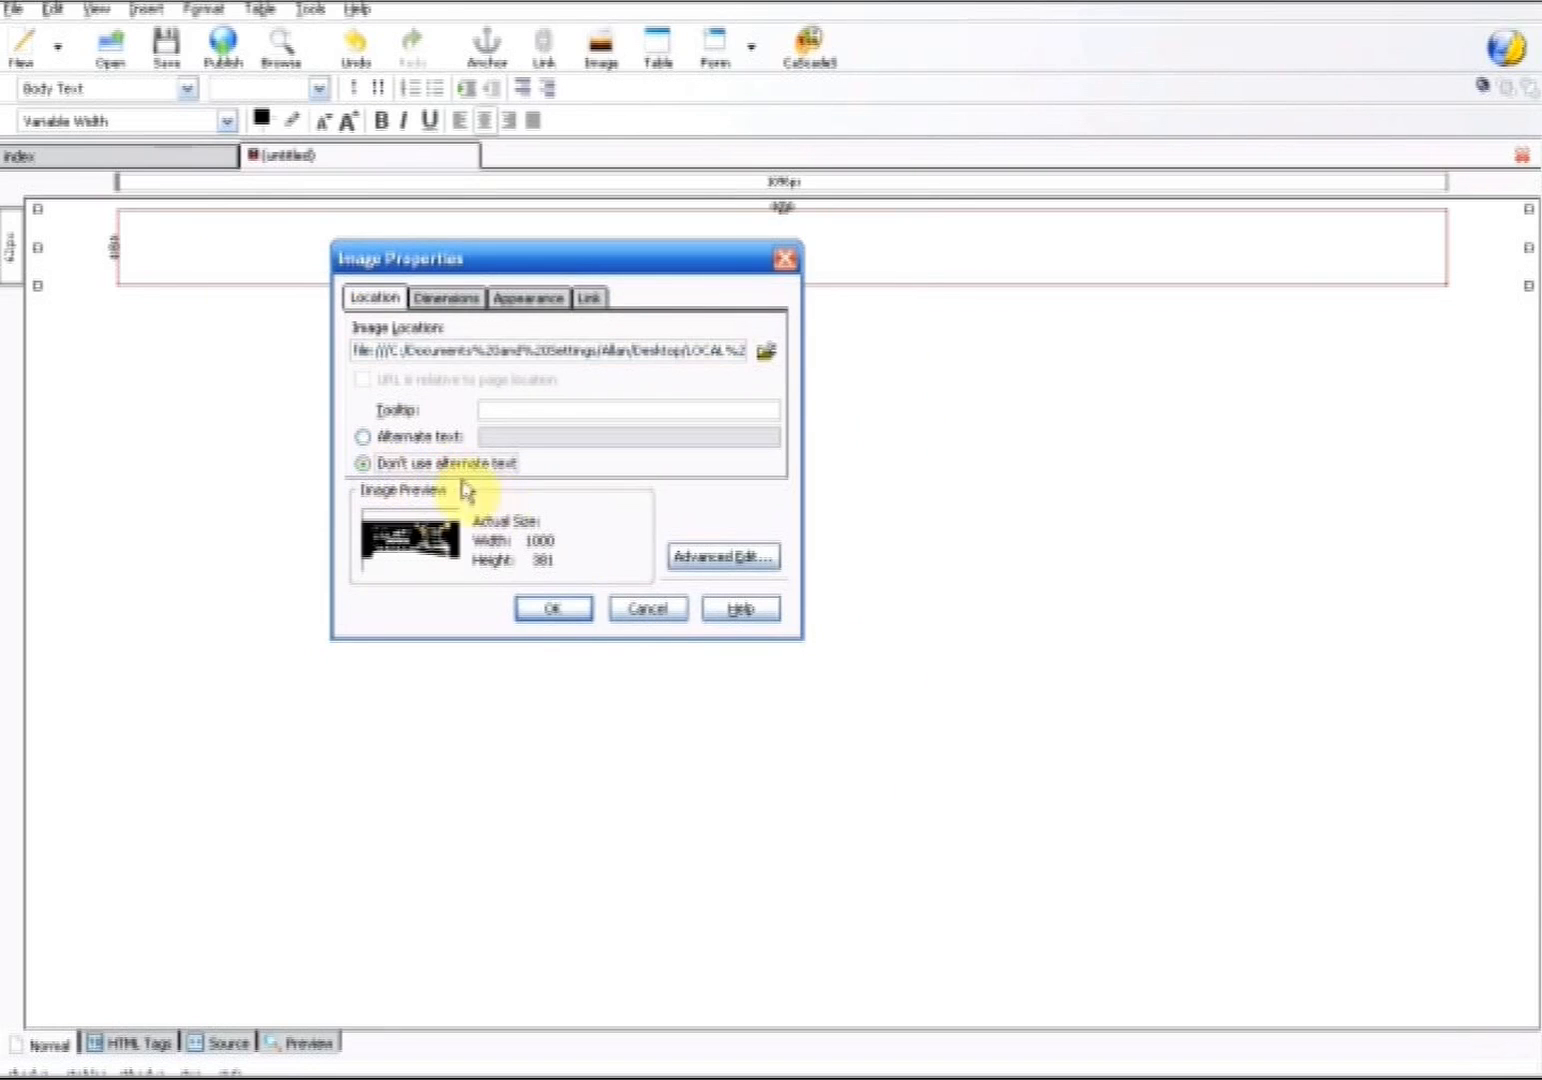
pyautogui.click(572, 612)
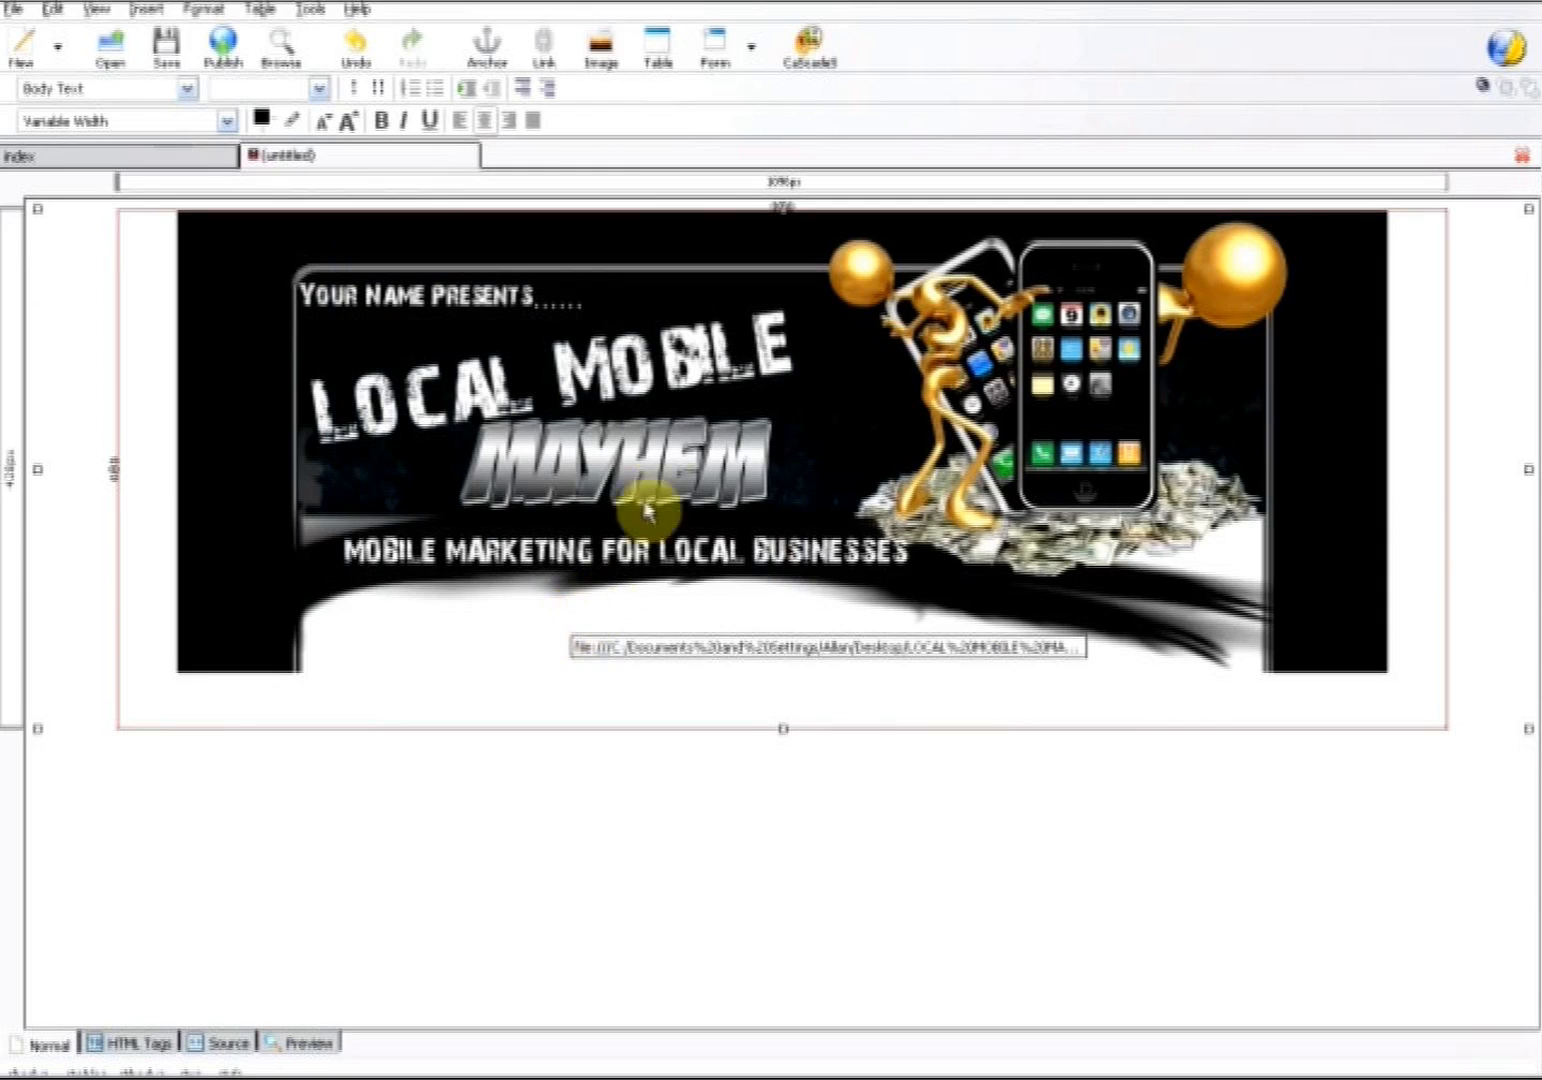
pyautogui.click(767, 387)
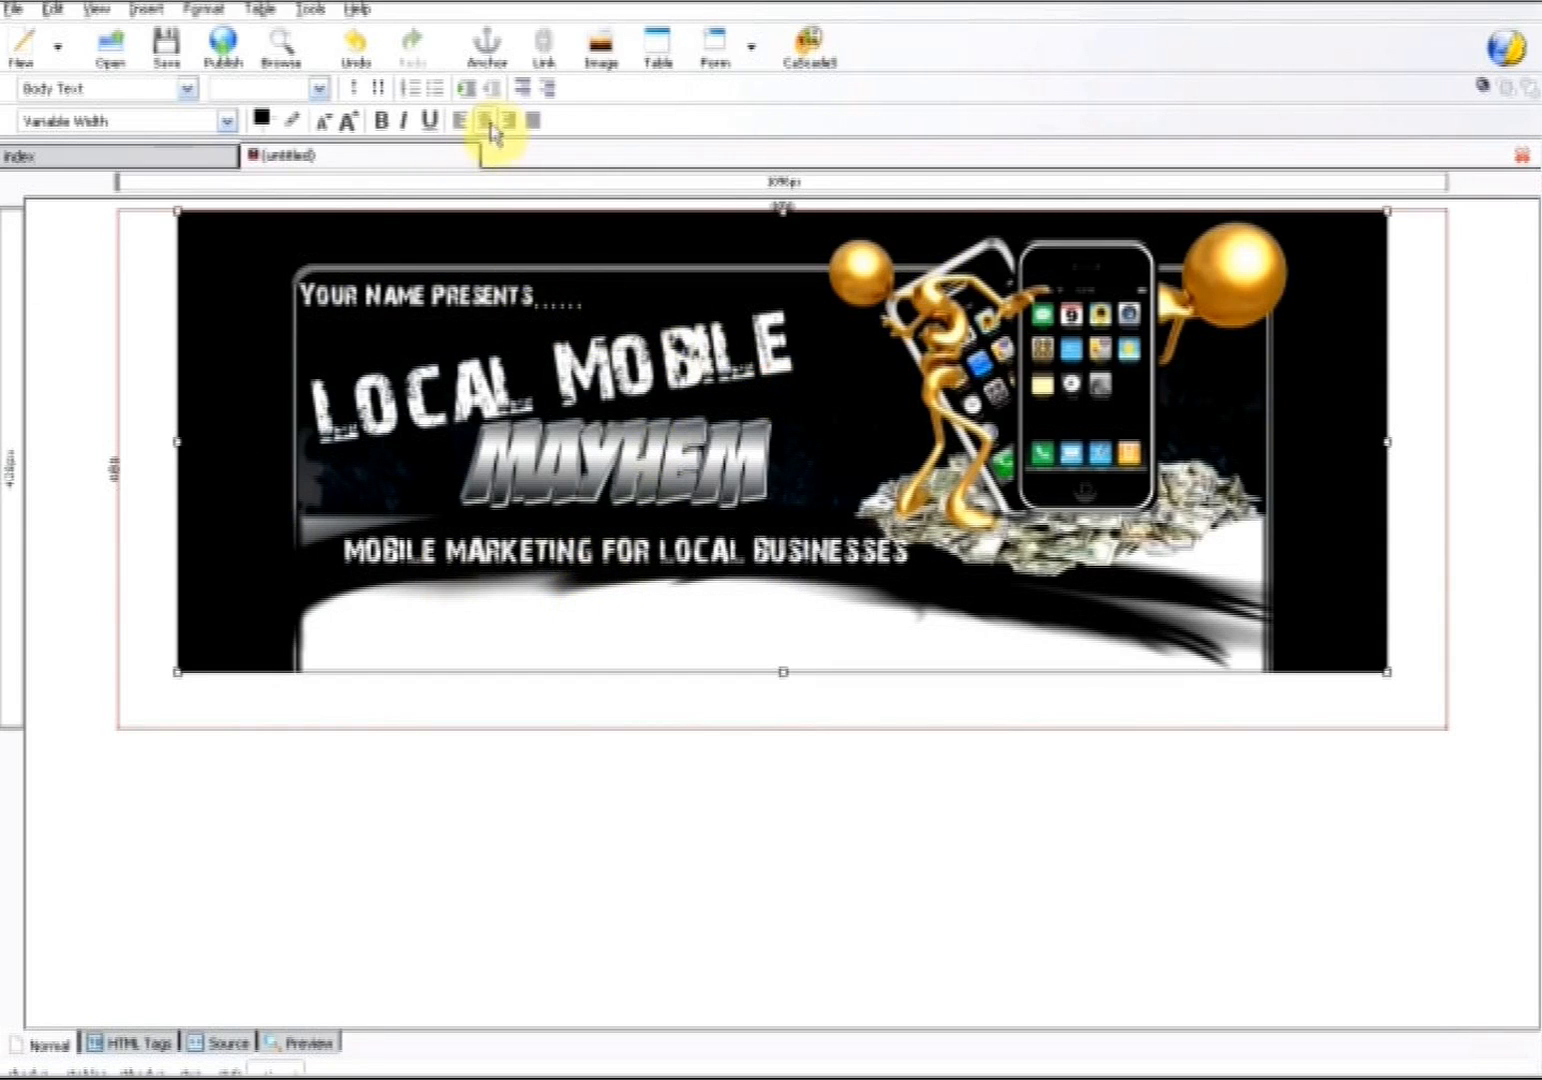
# Insert the LOCALMOBILEMAYHEMFOOTER image from the images folder below the table, without alternate text
pyautogui.click(510, 745)
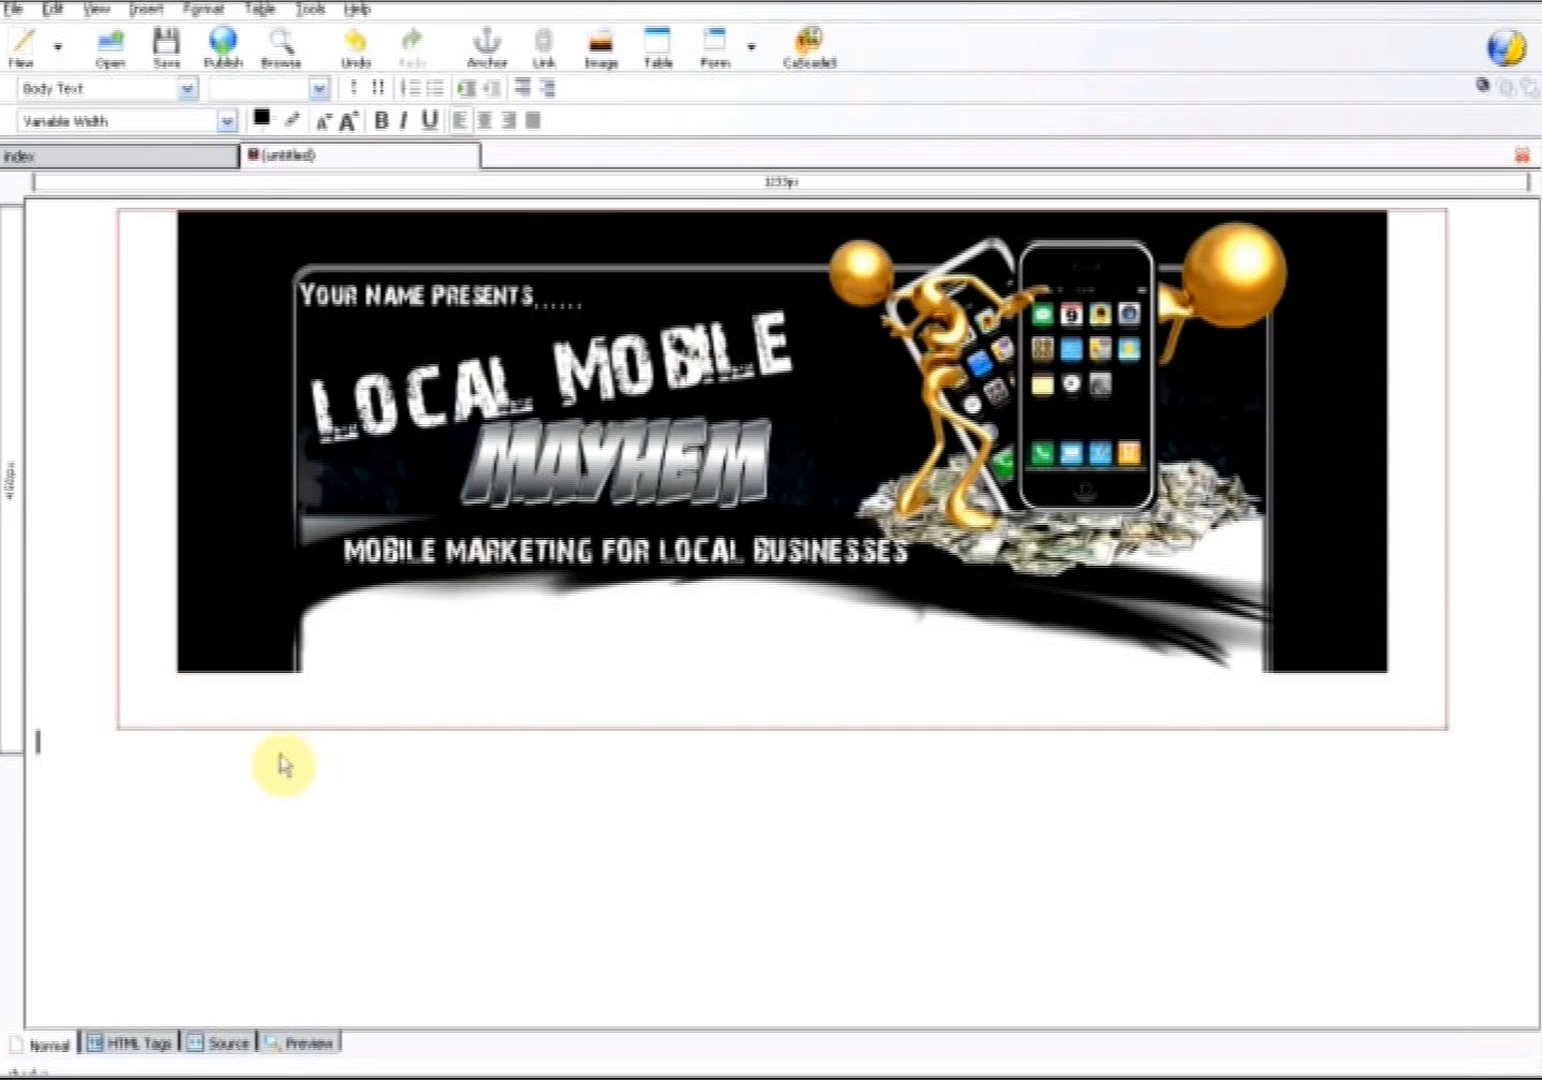
pyautogui.click(598, 50)
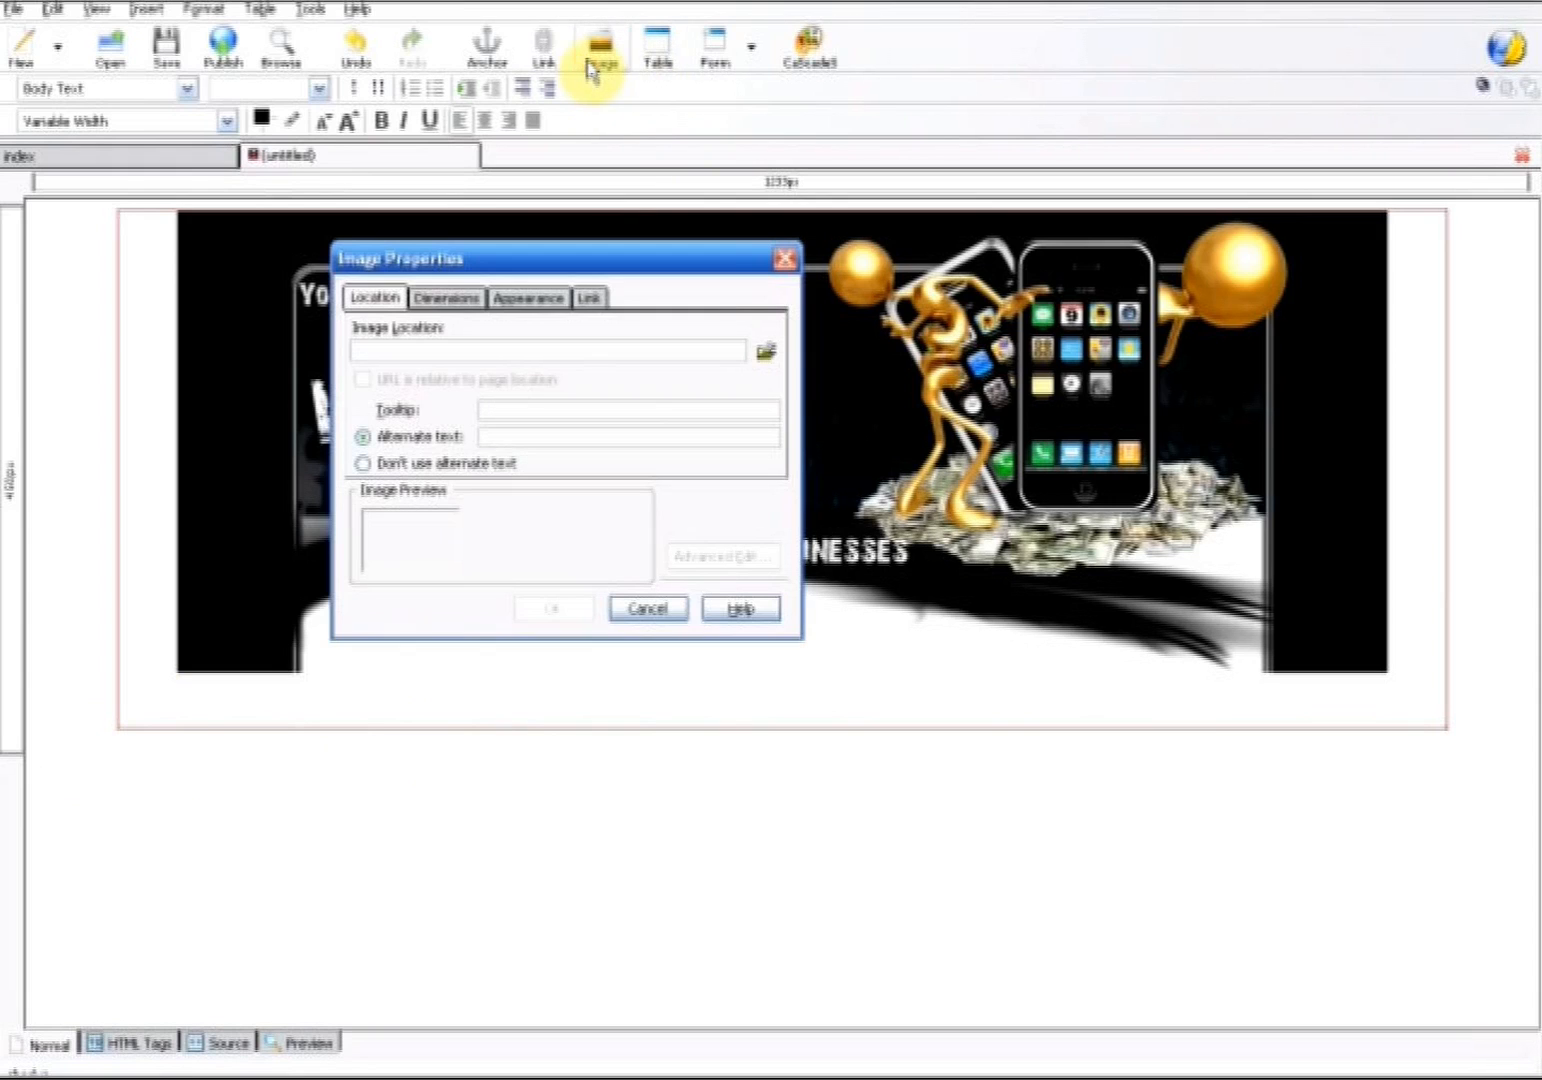
pyautogui.click(766, 353)
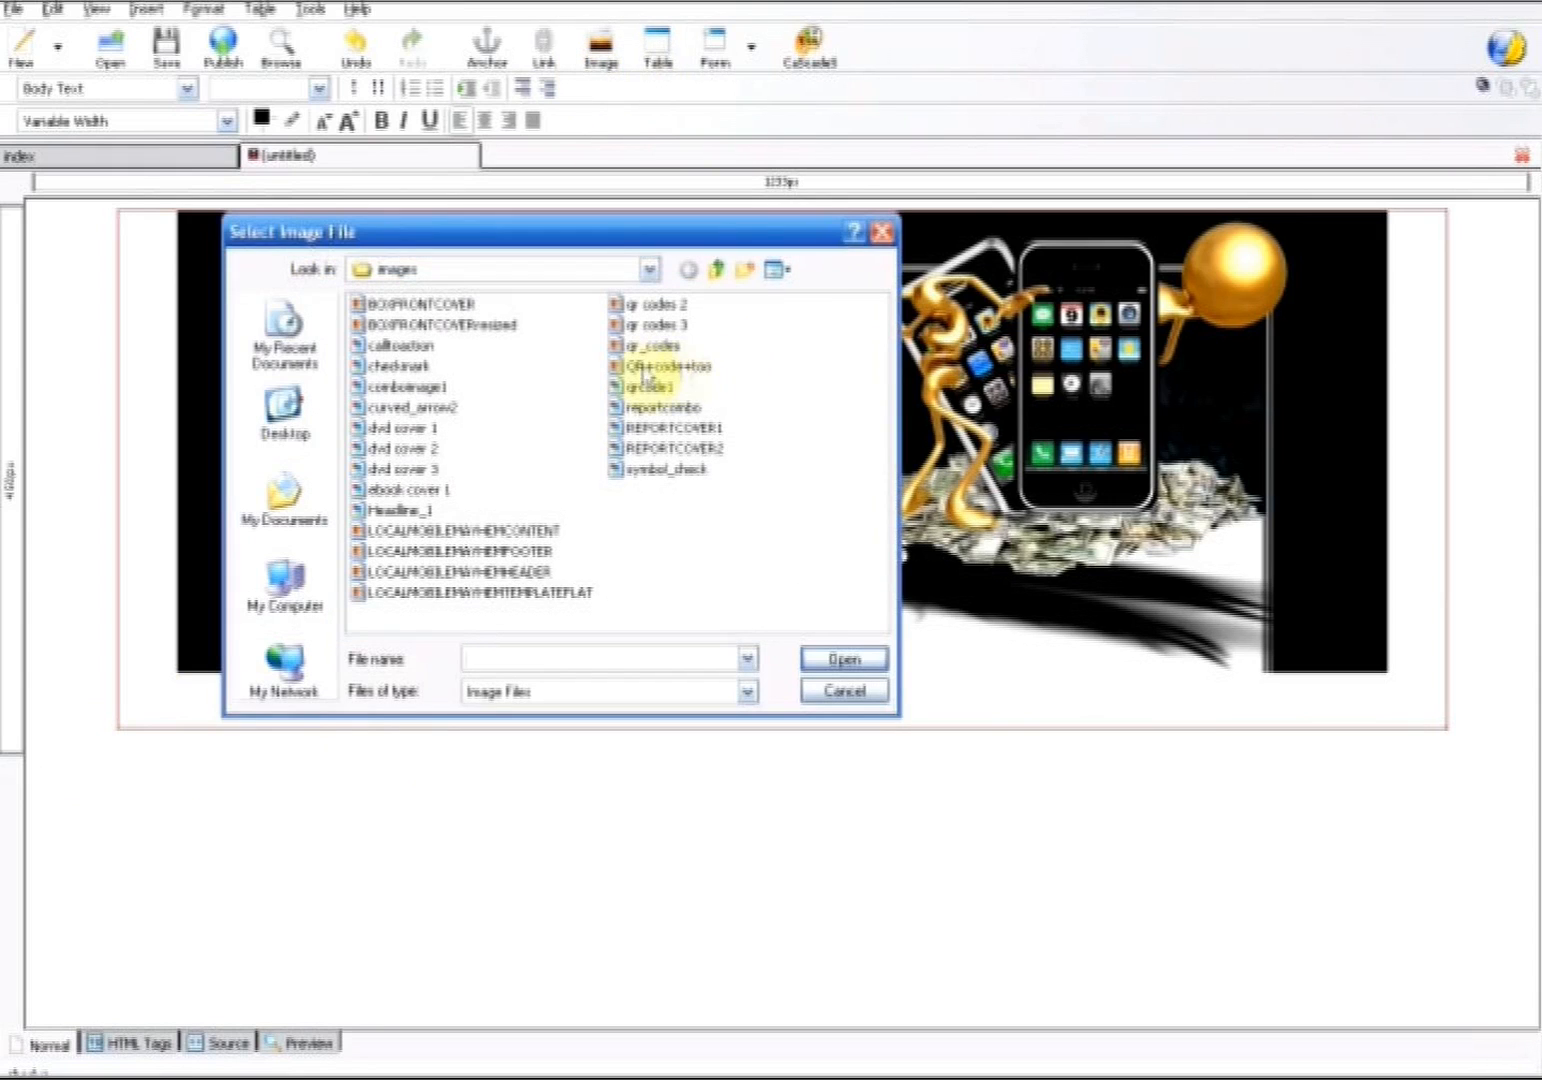
pyautogui.click(772, 271)
pyautogui.click(795, 296)
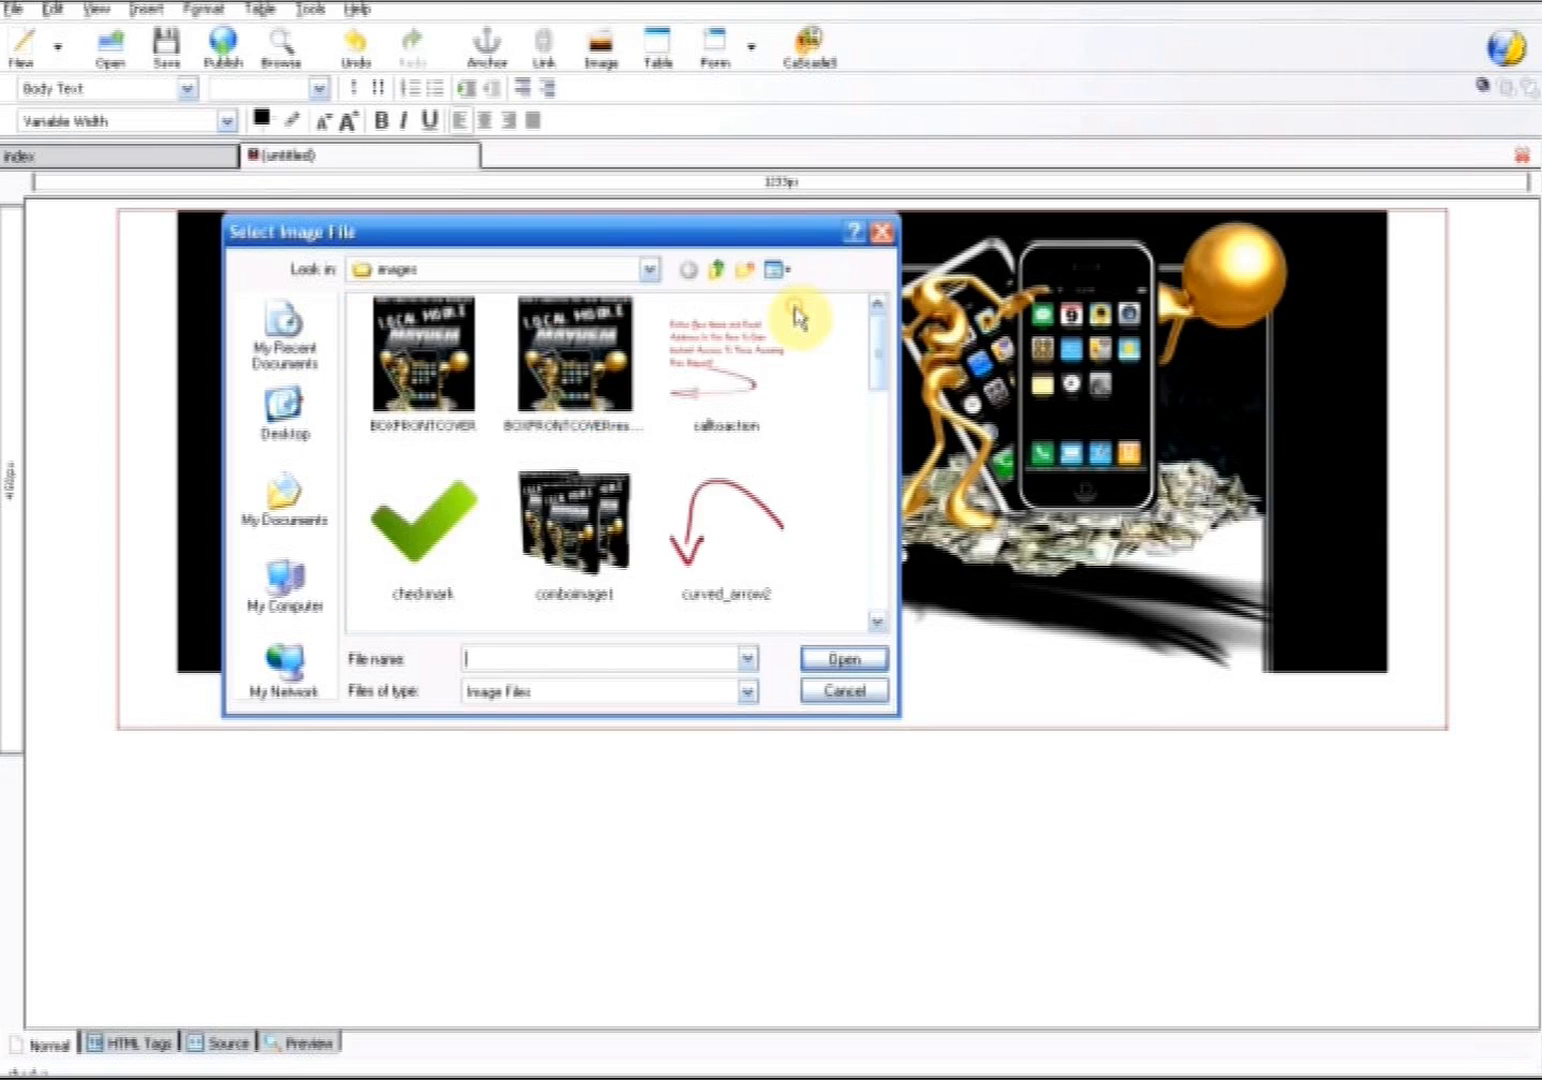
pyautogui.moveTo(874, 361); pyautogui.dragTo(881, 471)
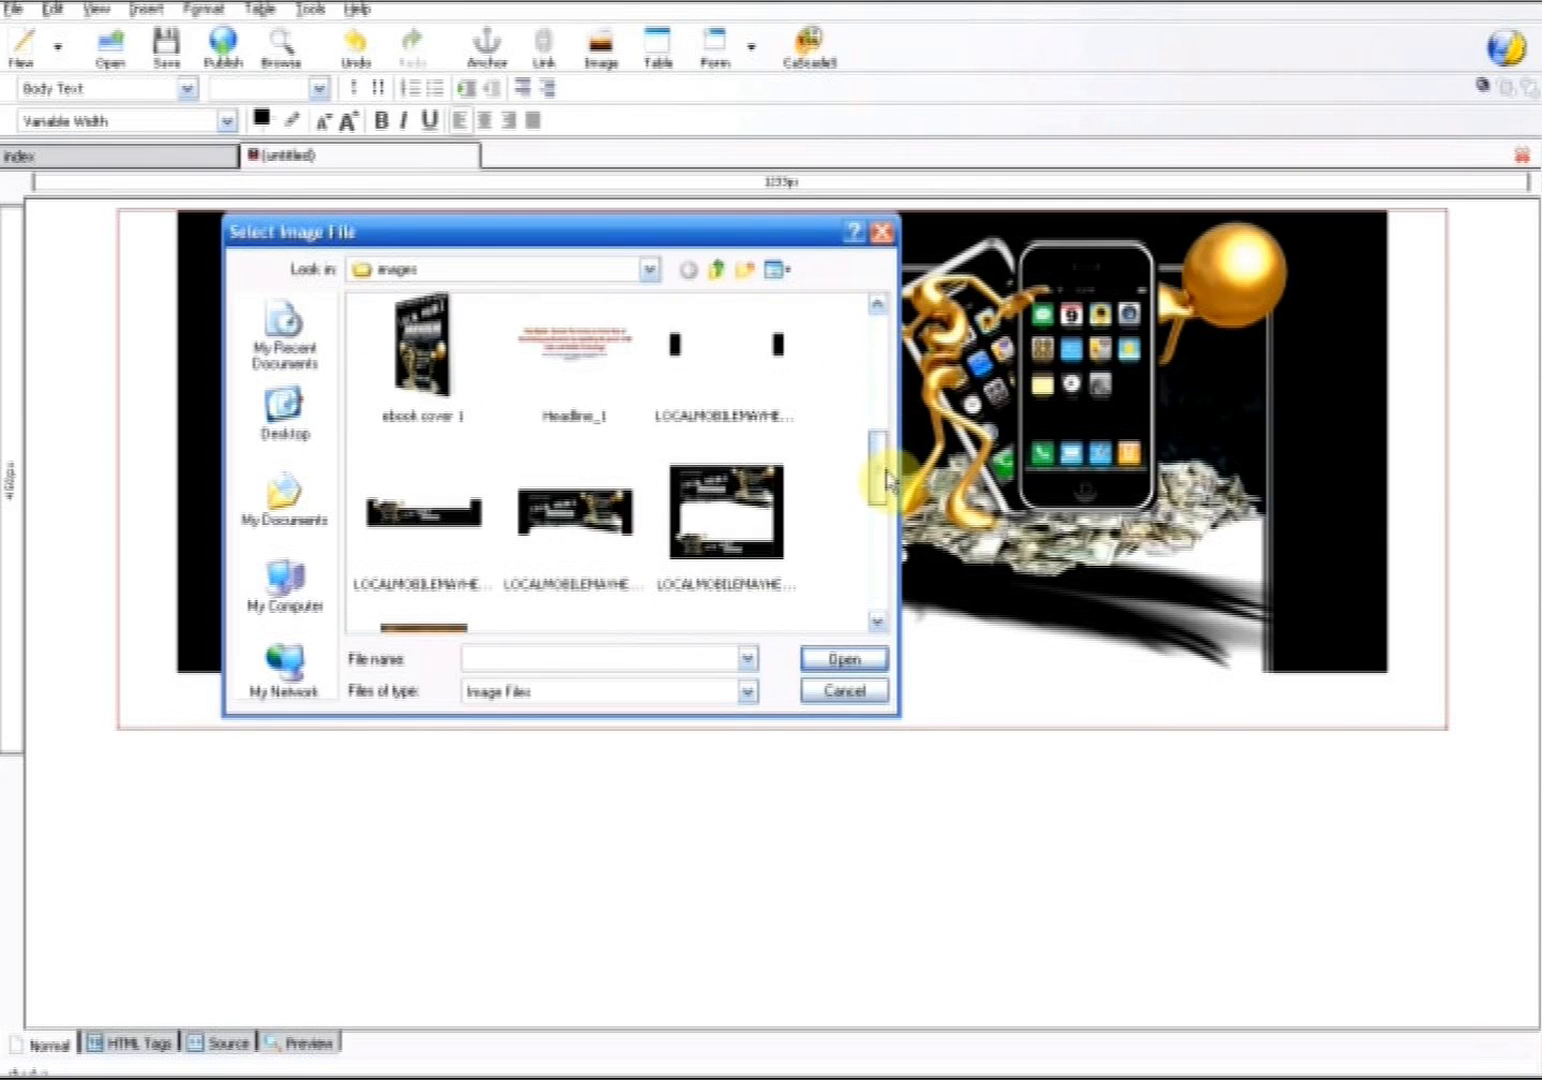
pyautogui.click(420, 496)
pyautogui.click(845, 661)
pyautogui.click(447, 462)
pyautogui.click(550, 609)
# Center the footer image on the page and return to the empty line below the header image
pyautogui.click(509, 778)
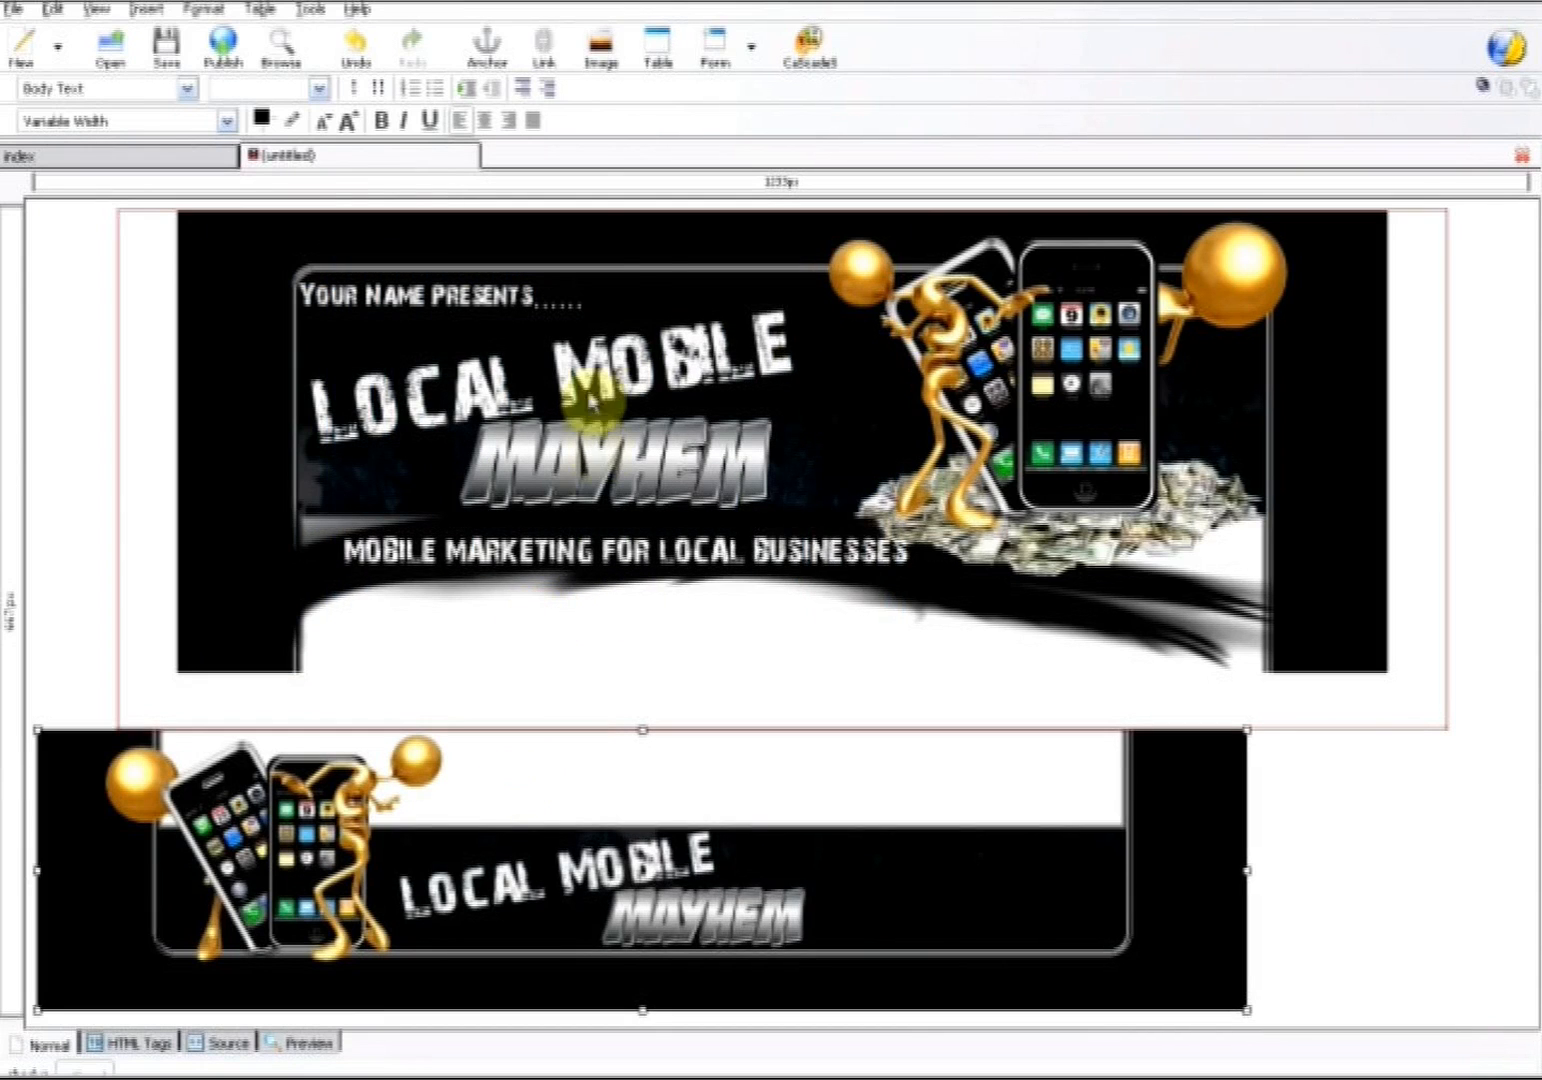
pyautogui.click(487, 121)
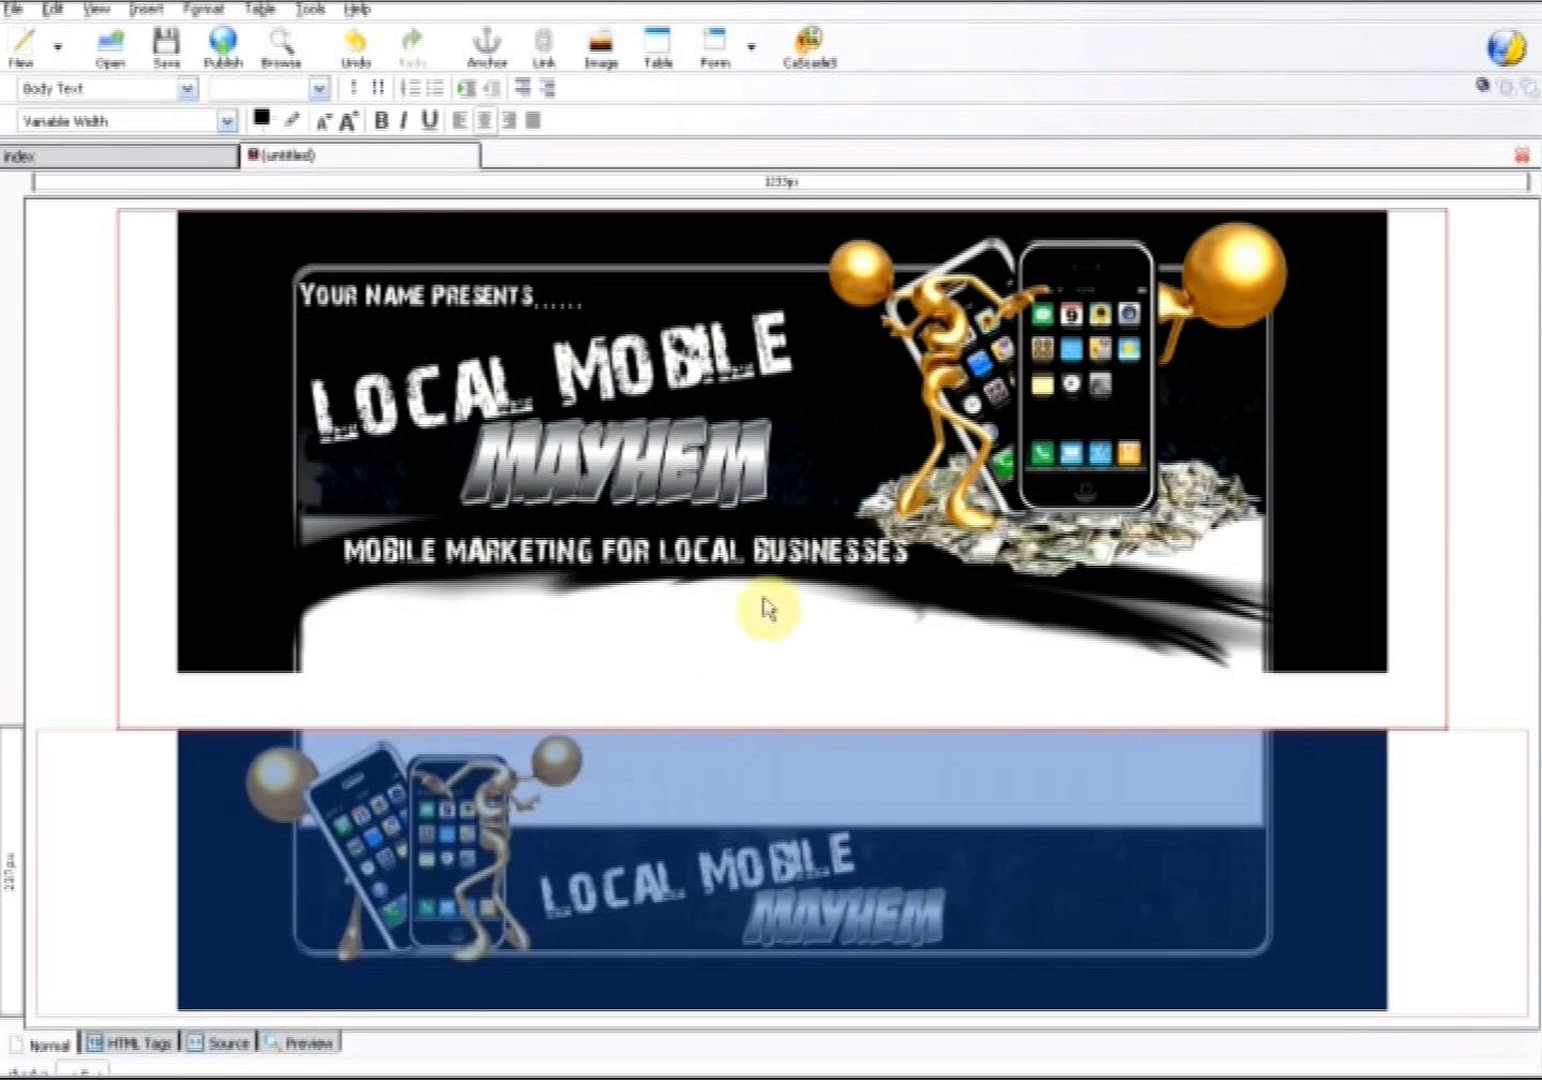
pyautogui.click(878, 707)
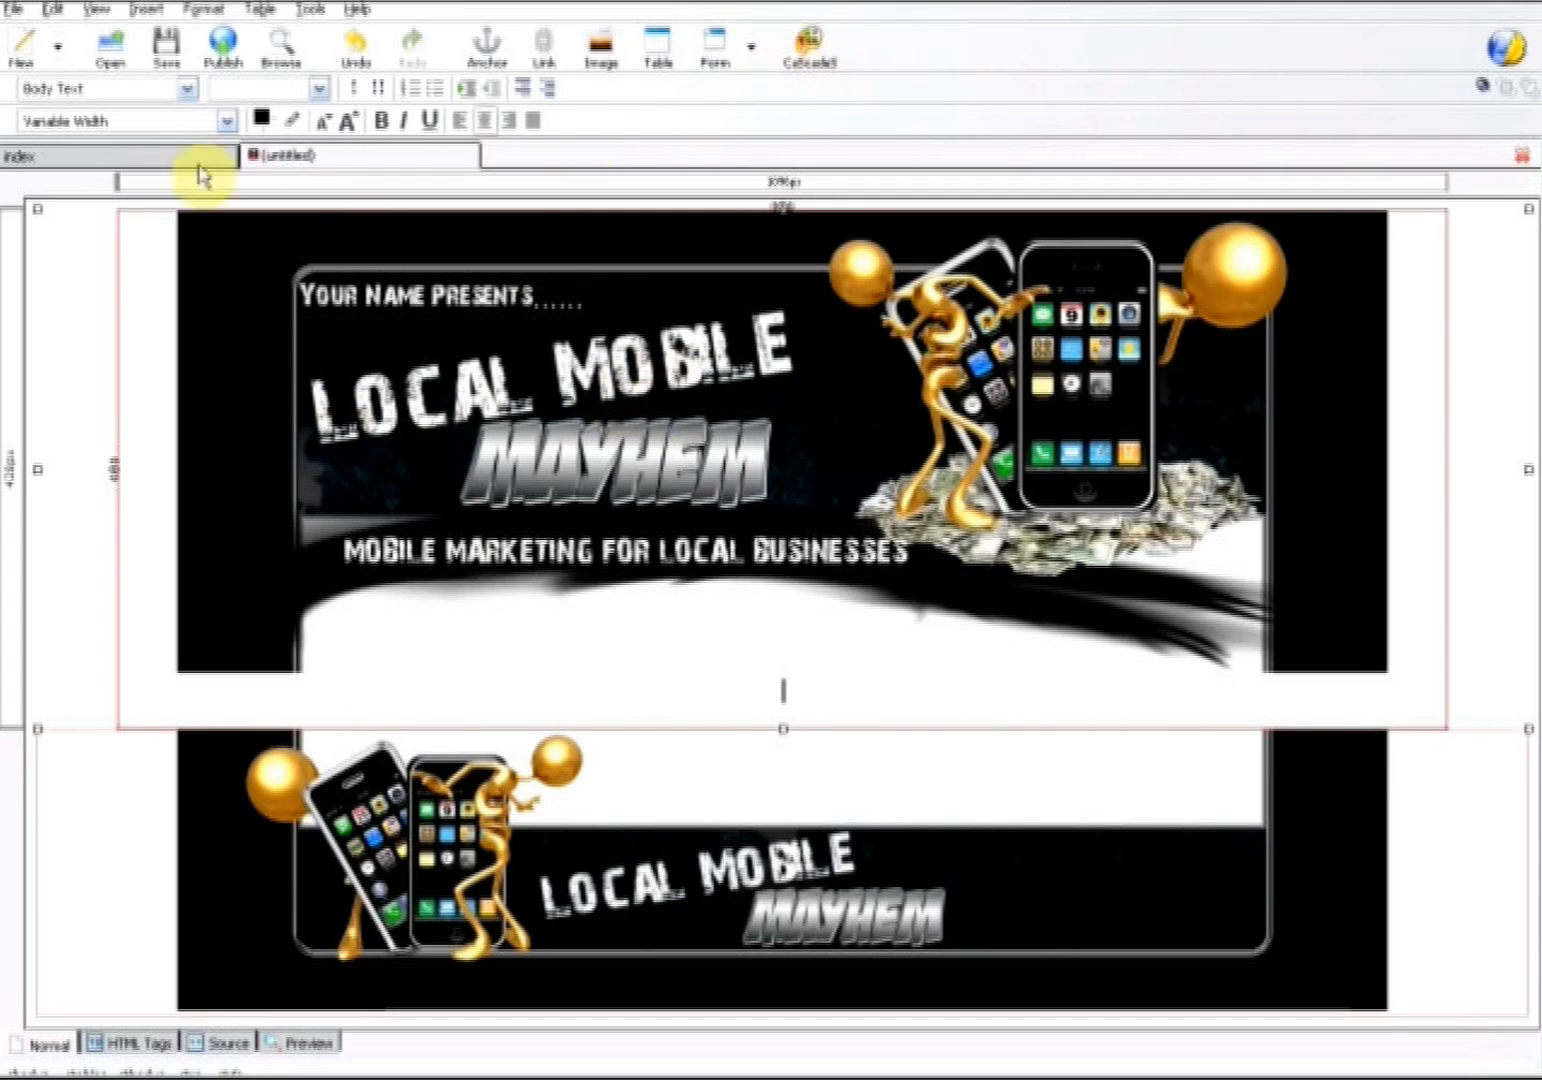
# Save the page in the LOCAL MOBILE MAYHEM folder with index as both its page title and file name
pyautogui.click(14, 12)
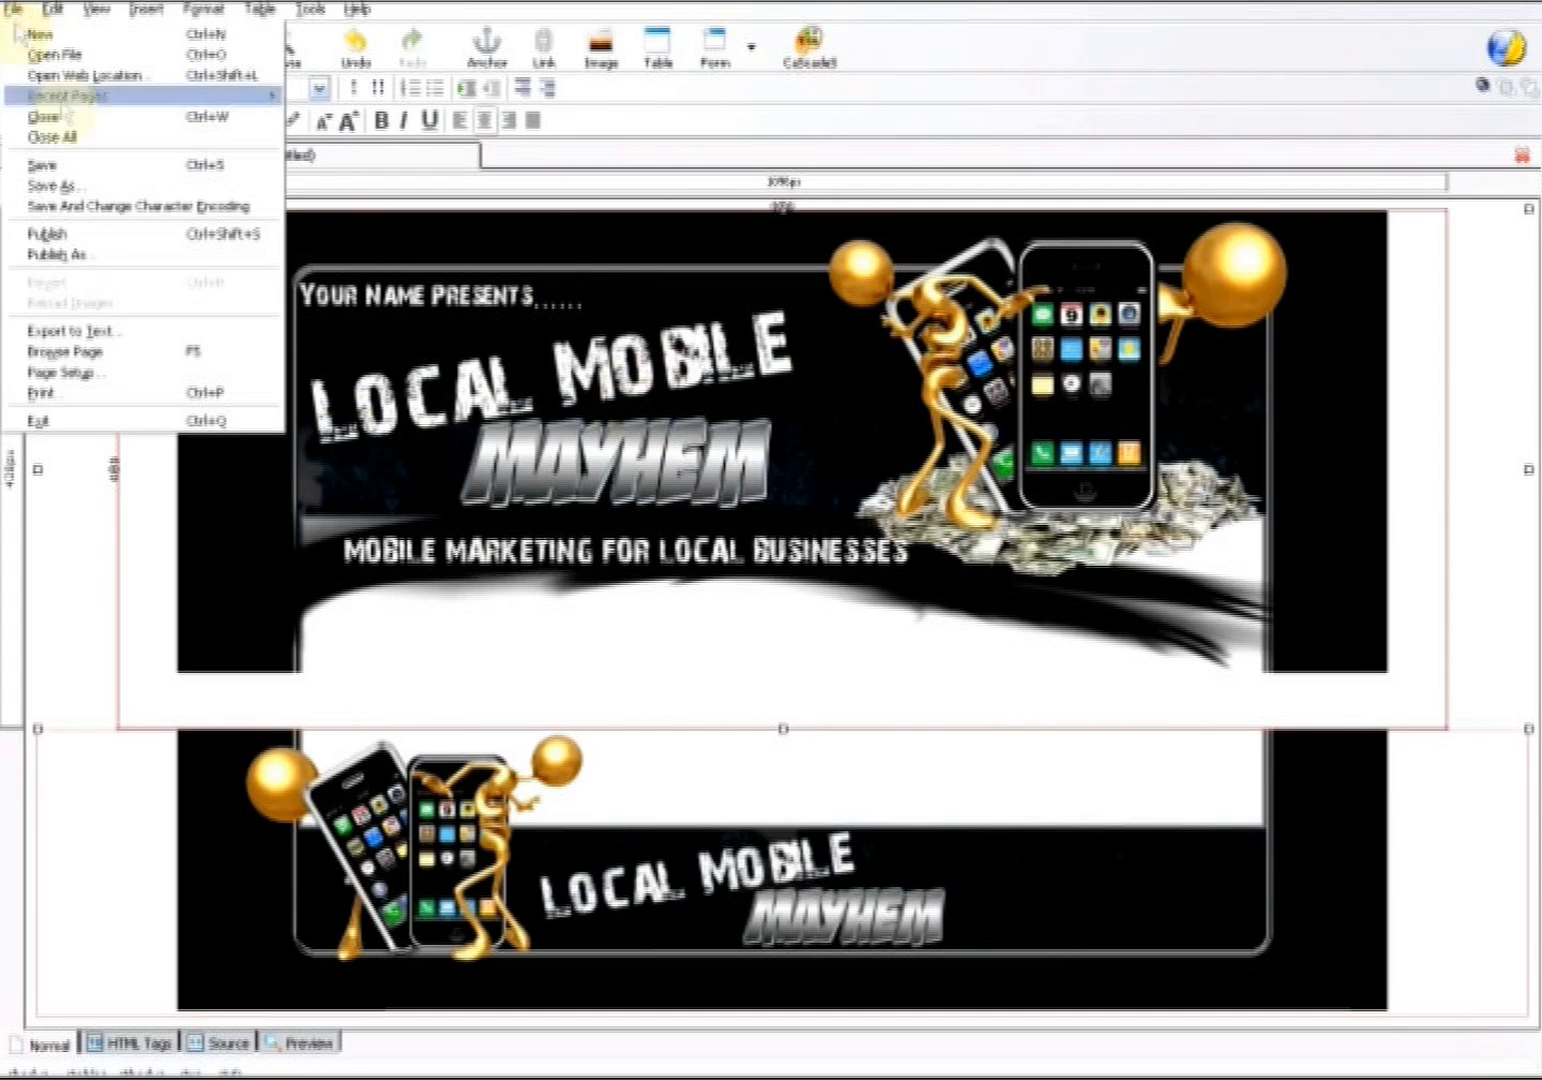
pyautogui.click(117, 188)
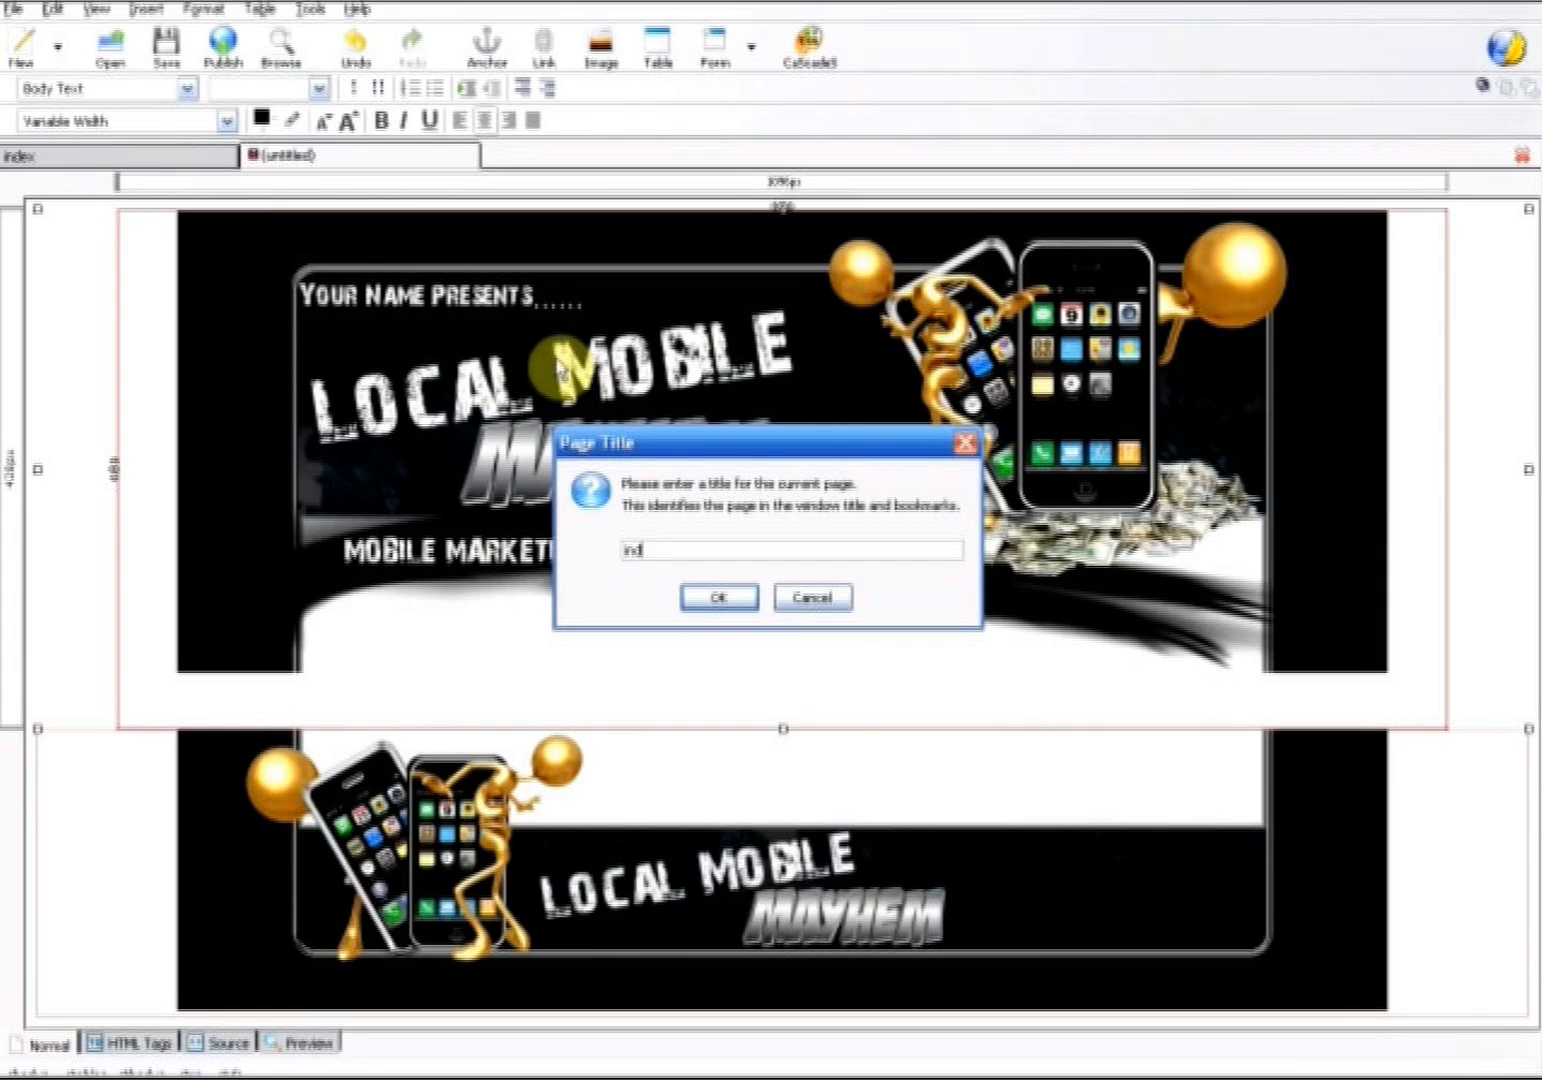
pyautogui.click(752, 597)
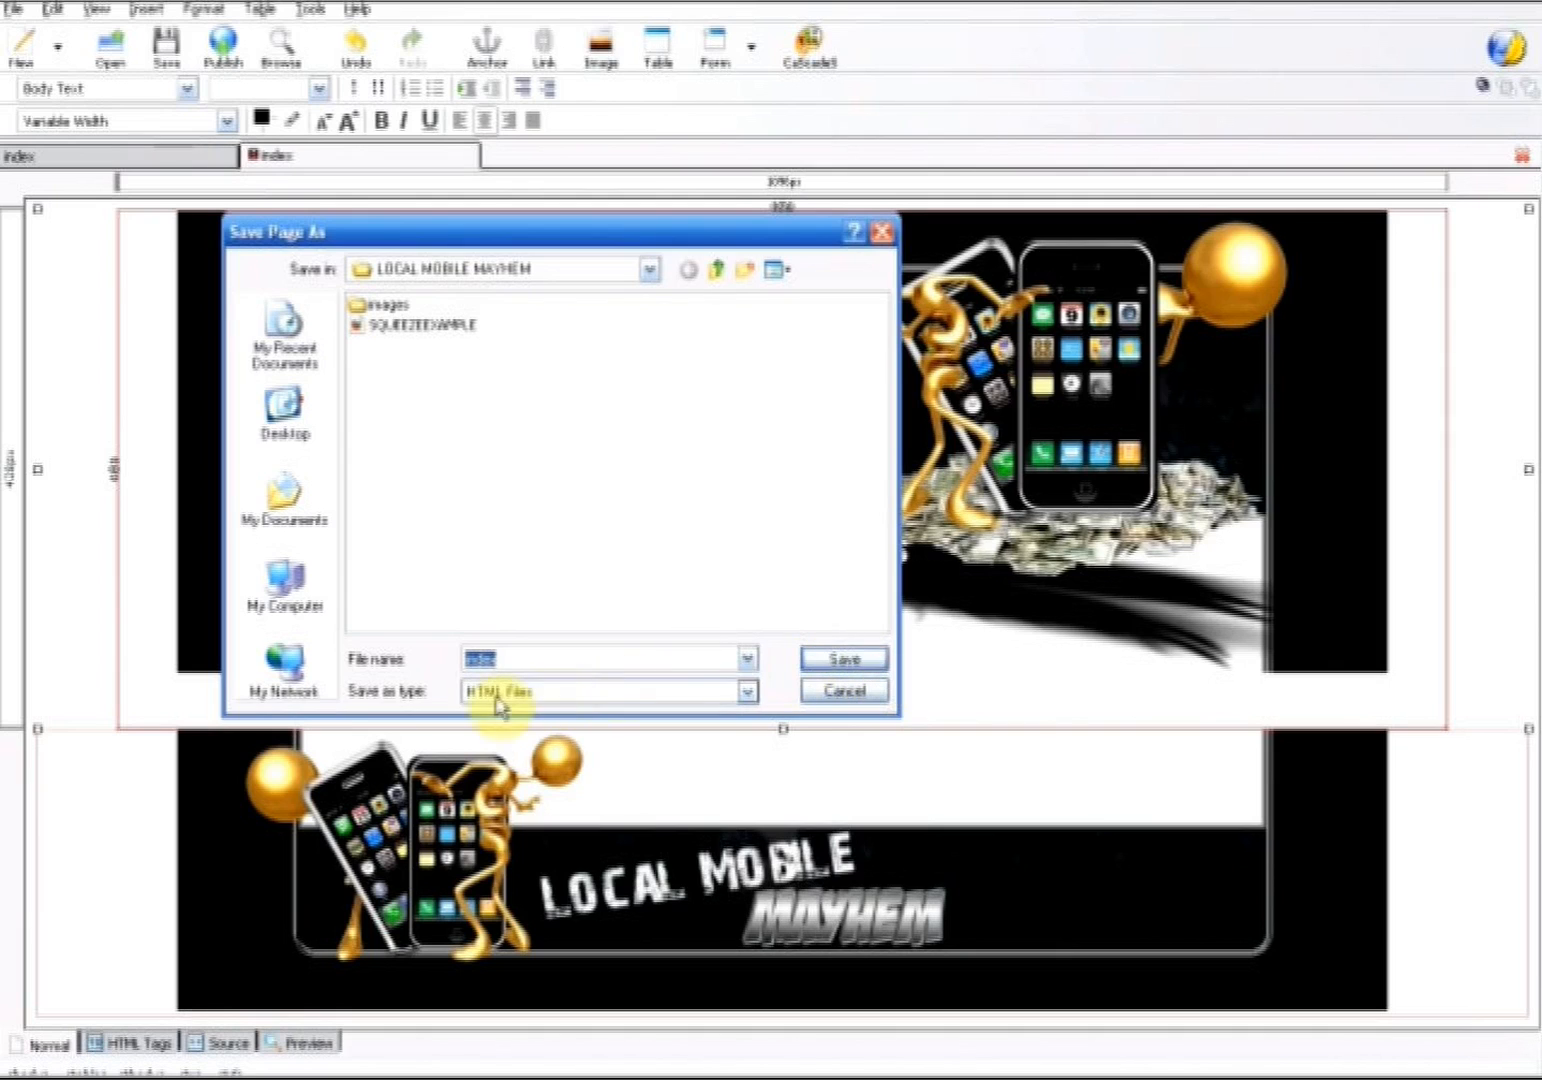
pyautogui.click(846, 659)
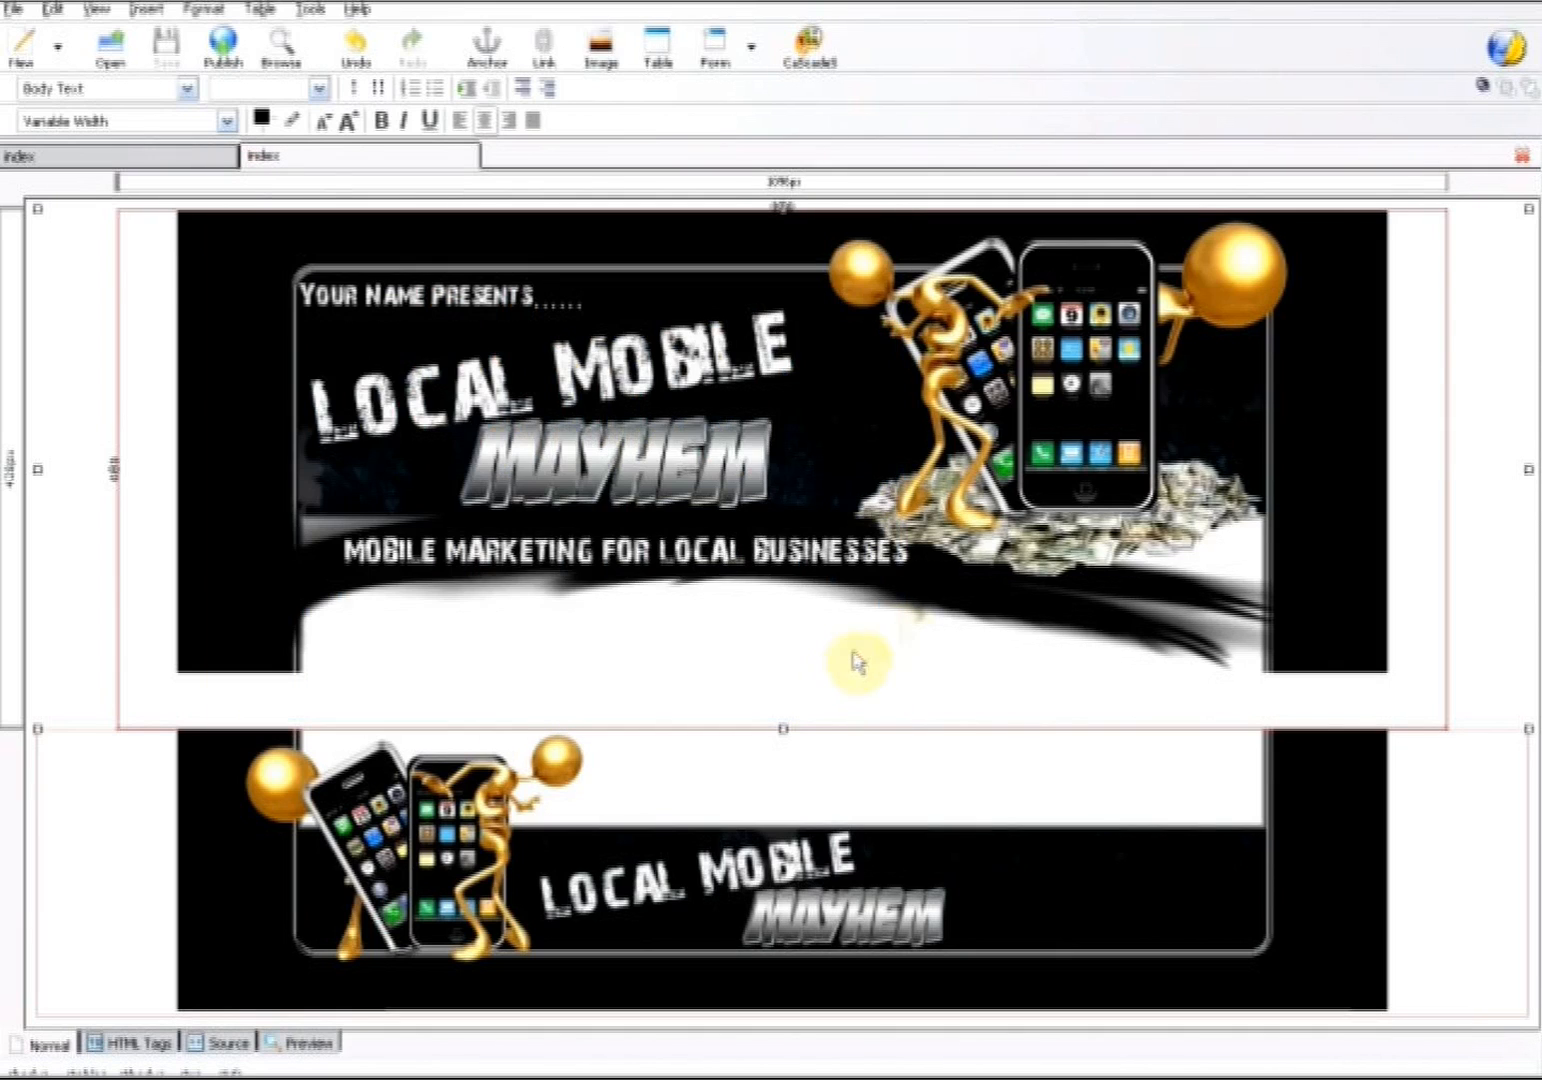
# Create a class style rule named .content in the page's internal stylesheet
pyautogui.click(811, 50)
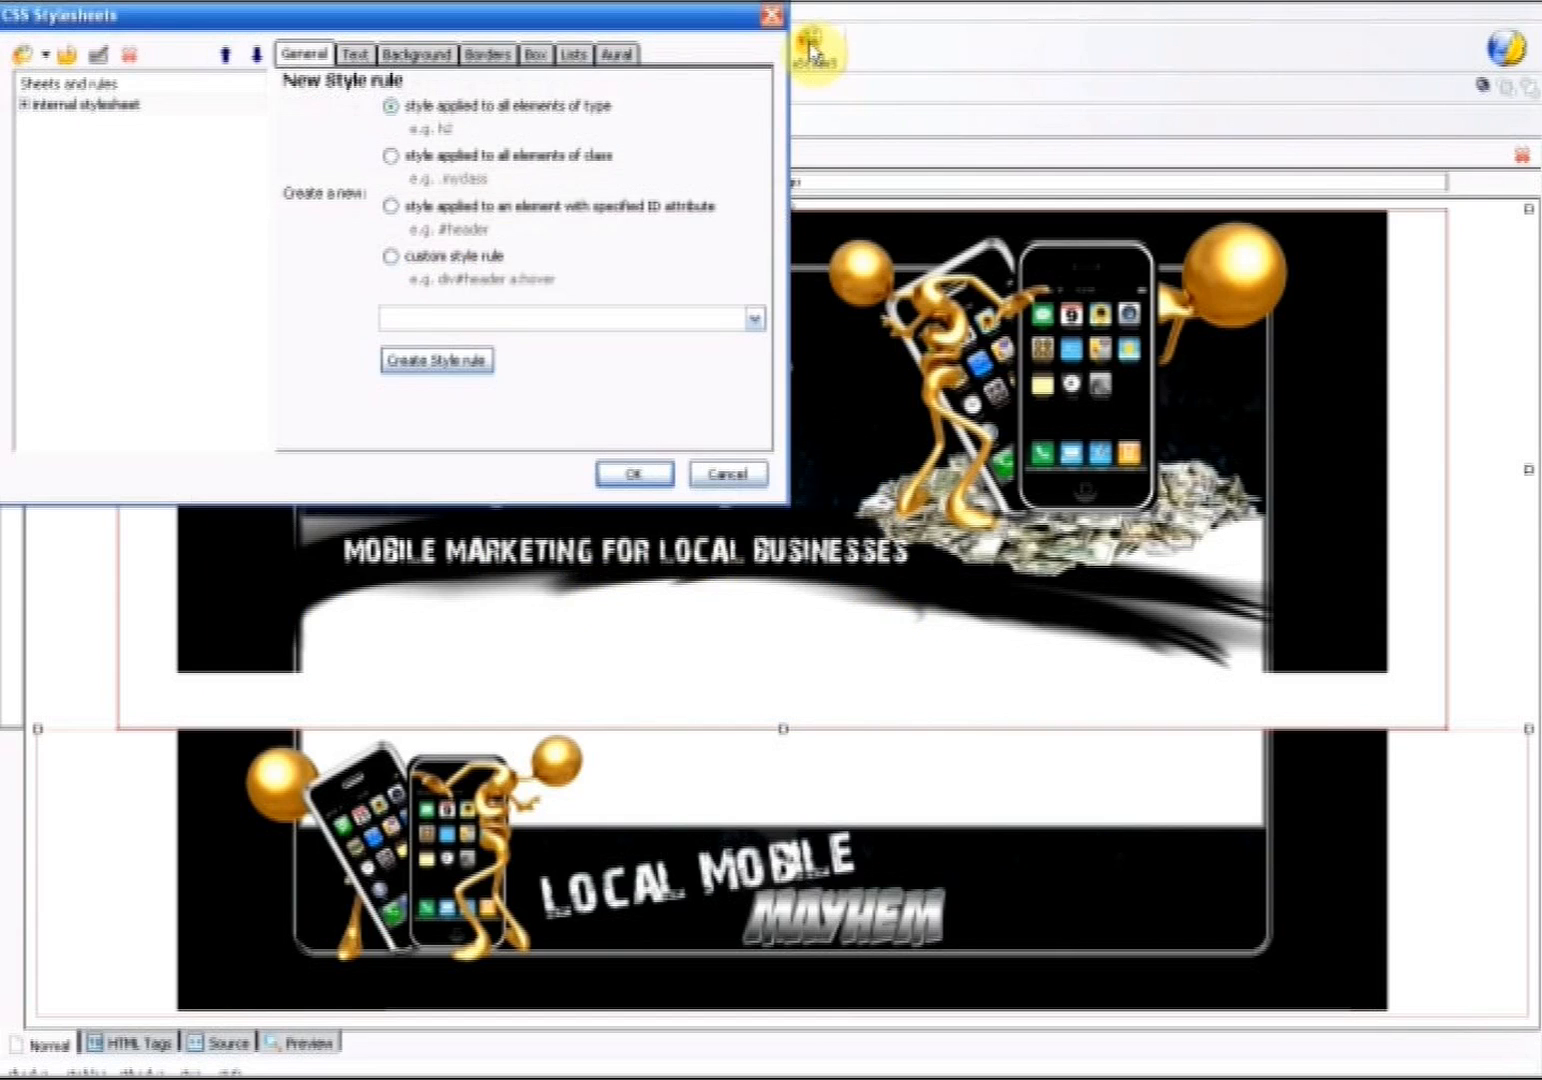
pyautogui.click(128, 106)
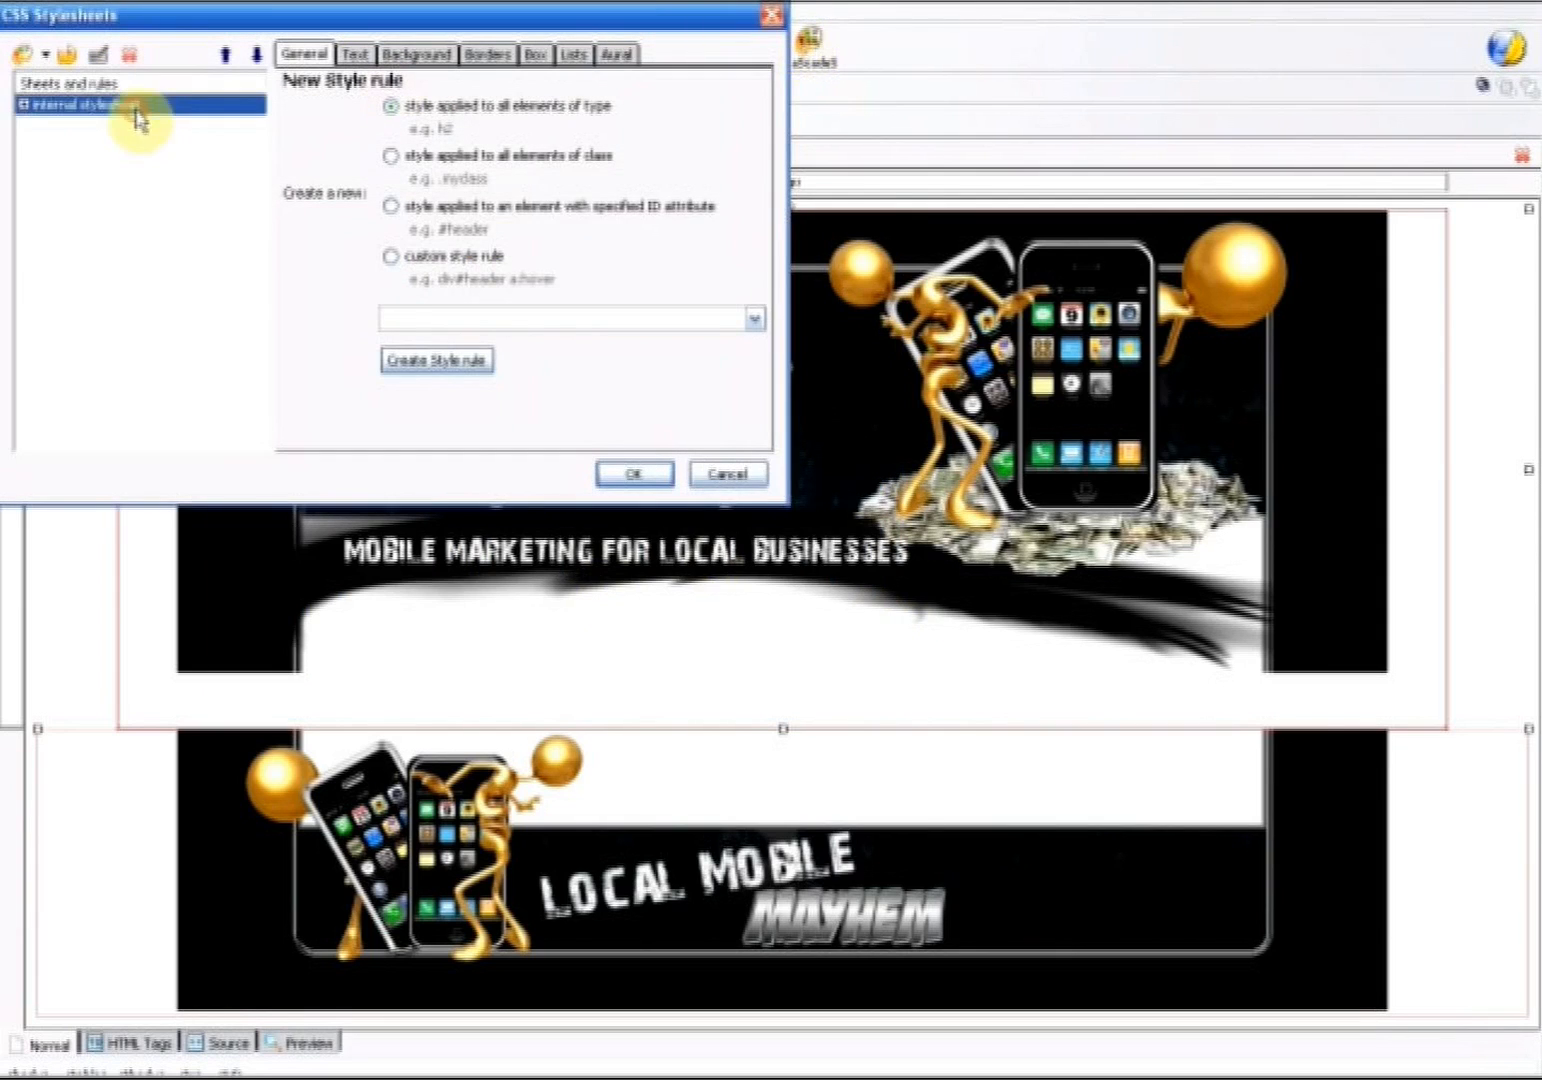
pyautogui.click(392, 157)
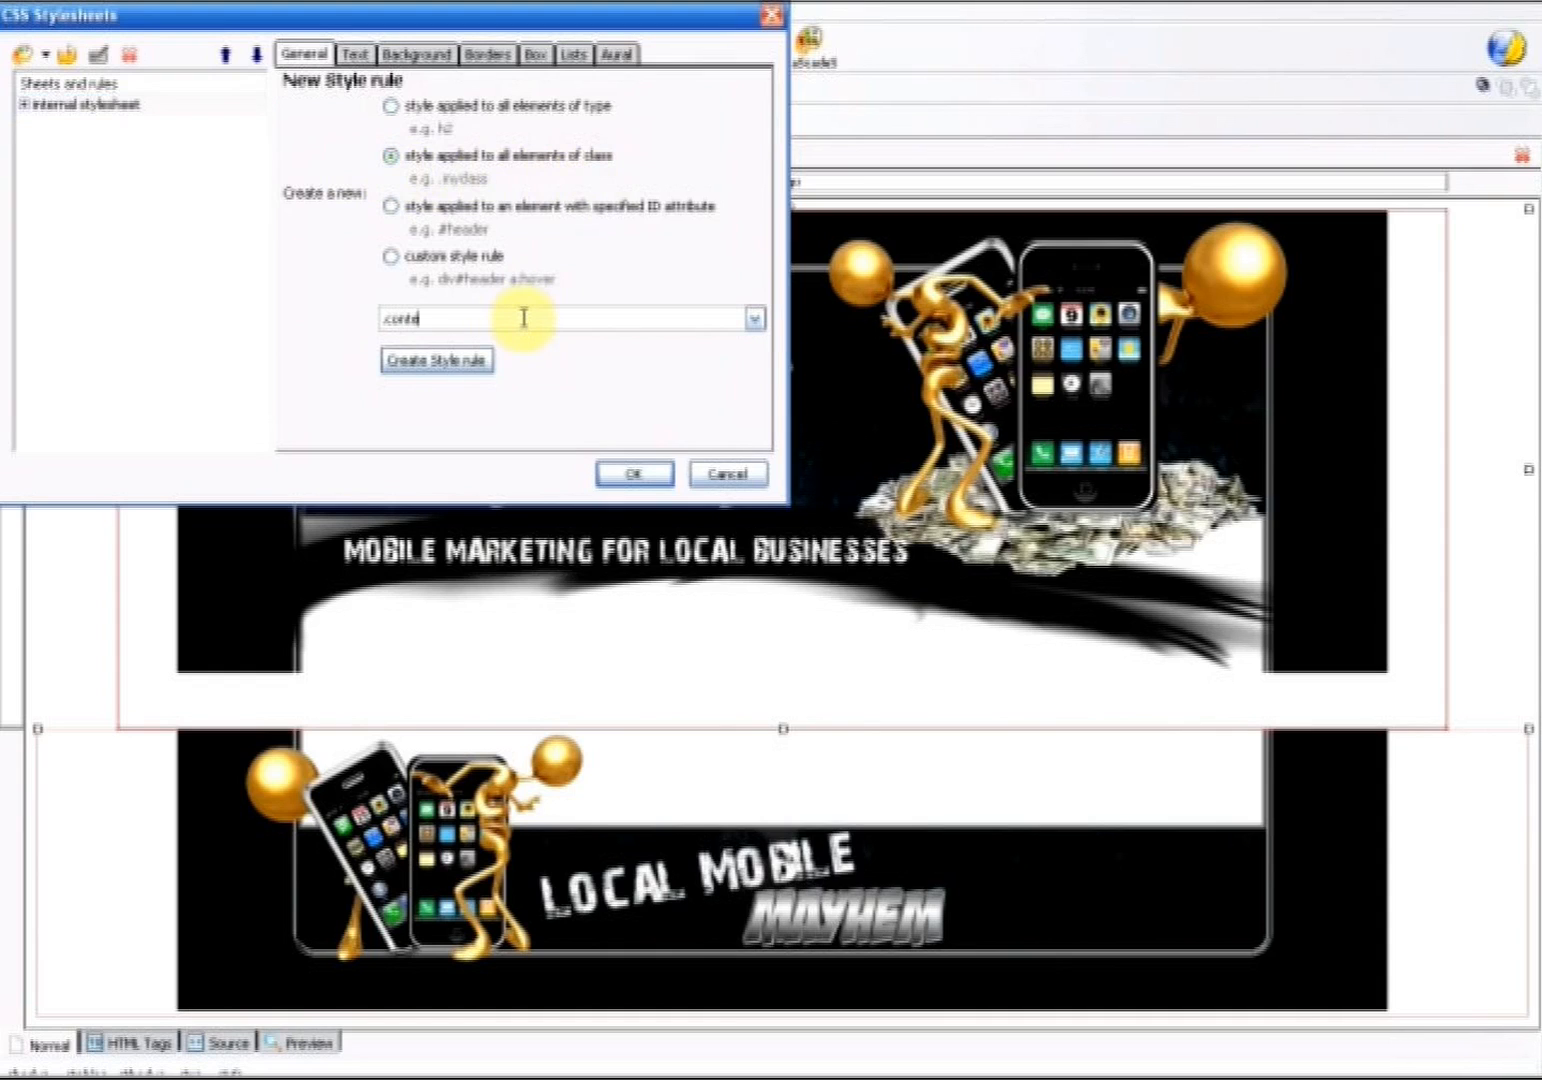
pyautogui.click(470, 375)
# Set LOCALMOBILEMAYHEMCONTENT from the images folder as the background image of the .content rule
pyautogui.click(80, 126)
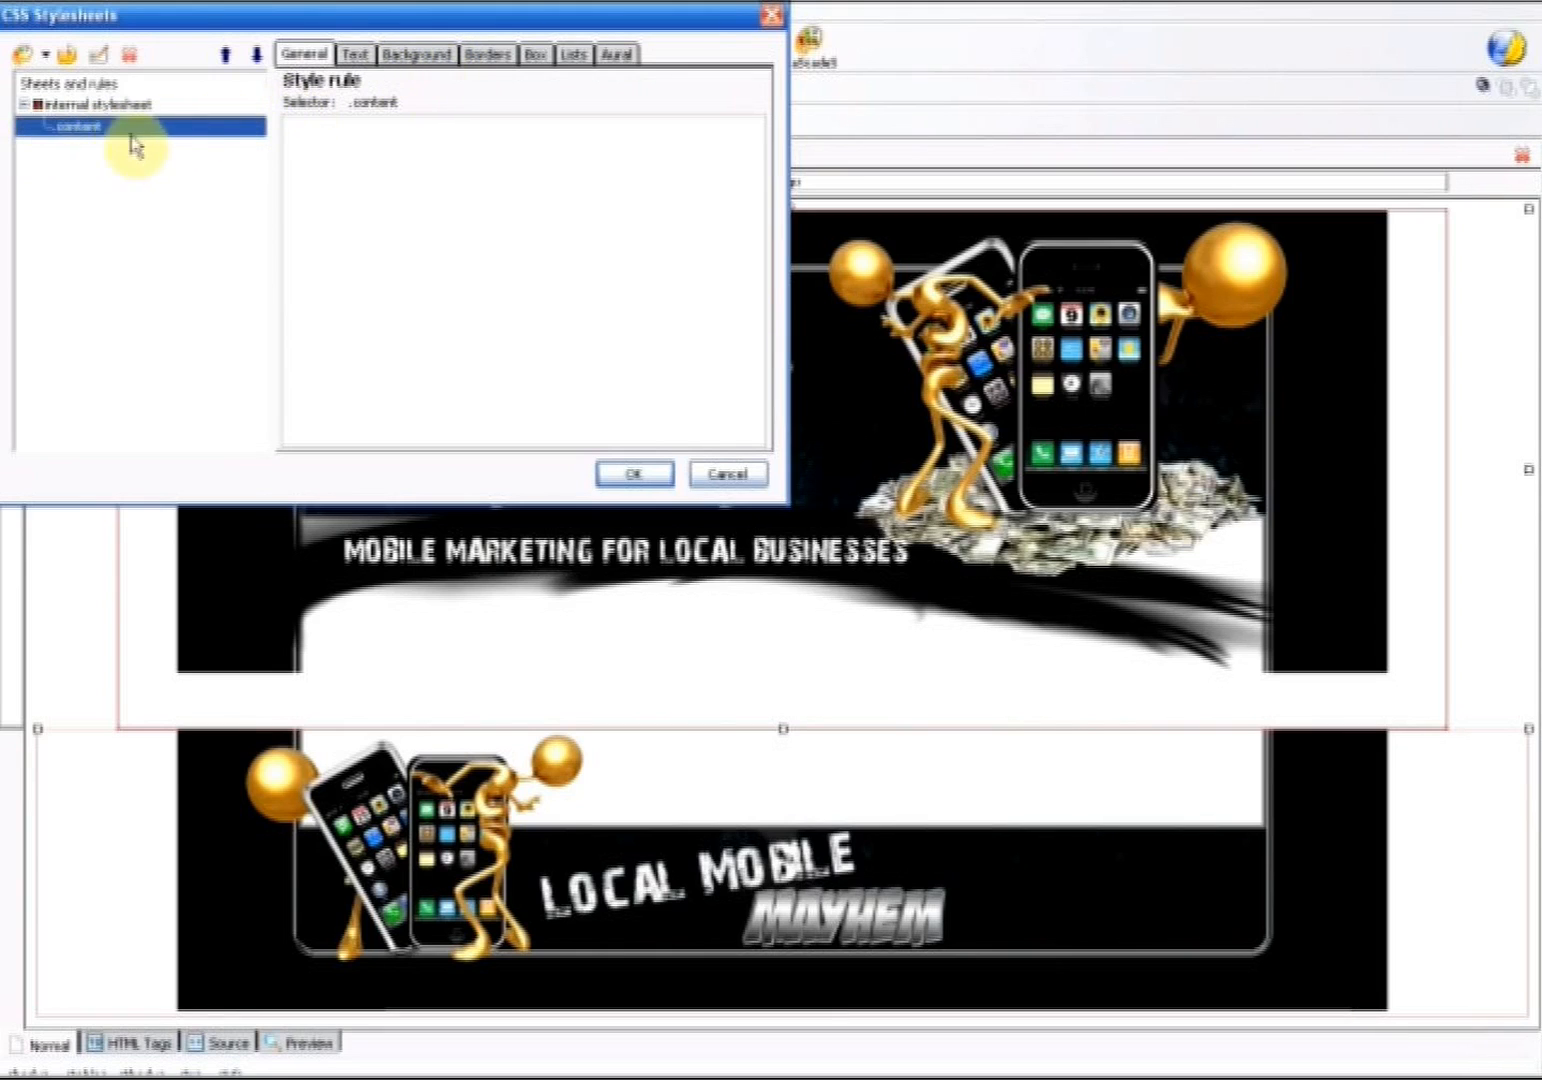
pyautogui.click(438, 55)
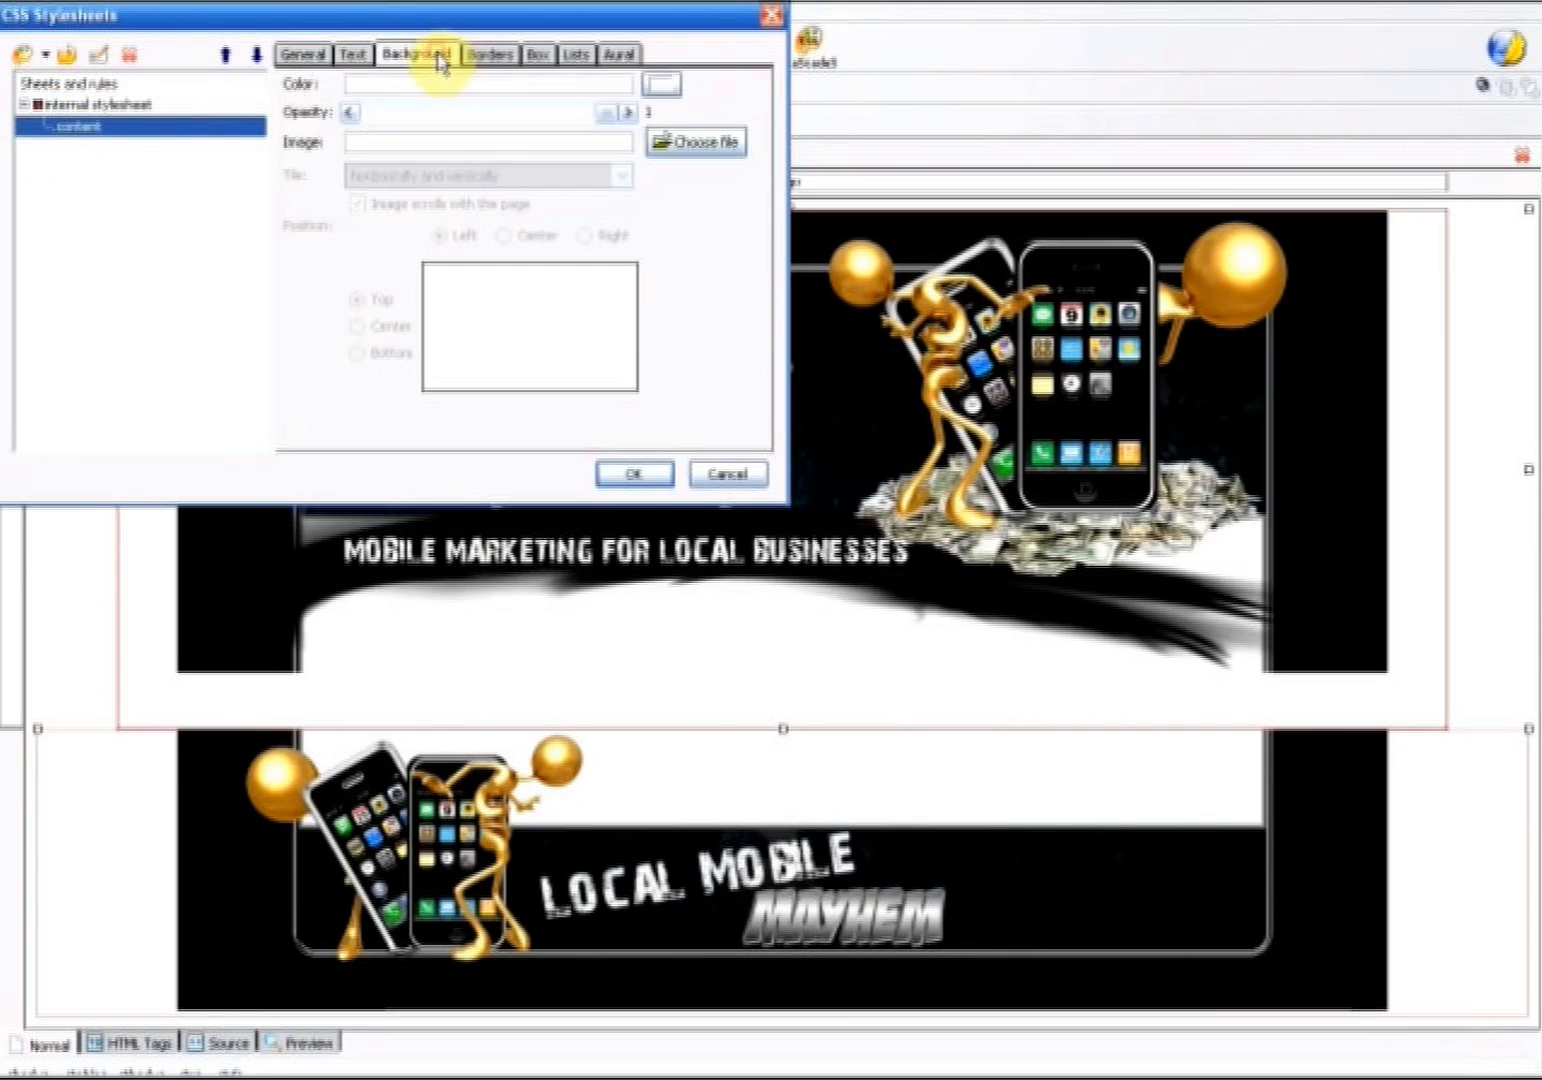
pyautogui.click(718, 148)
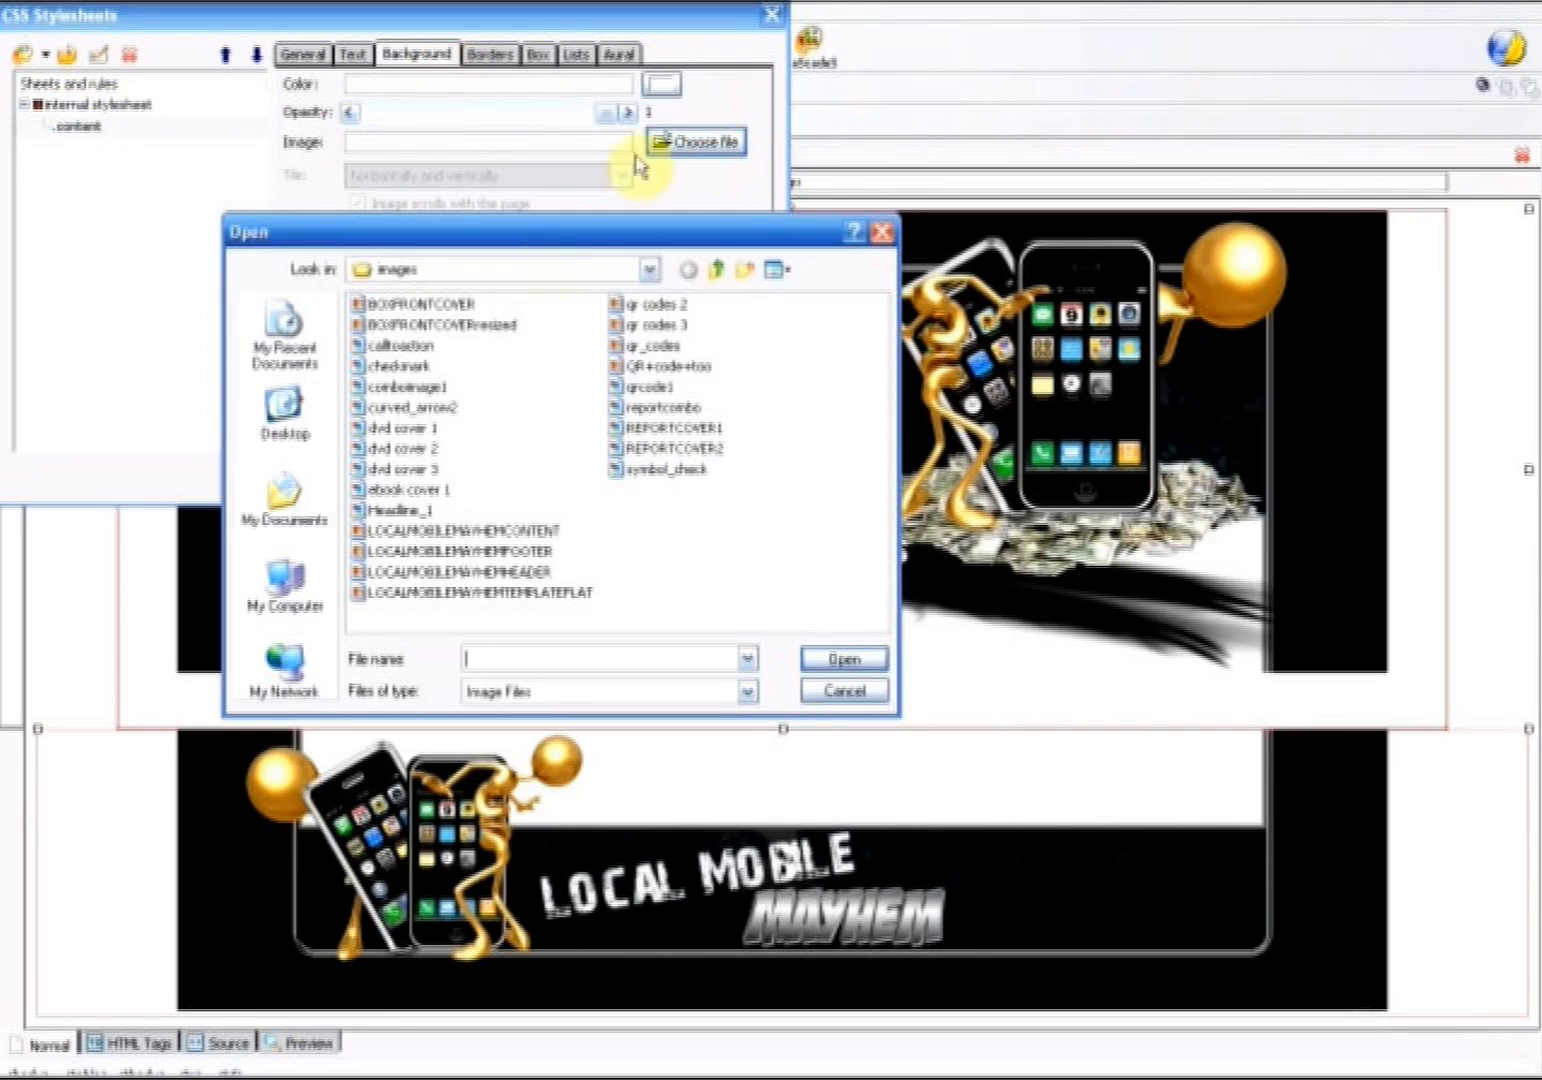
pyautogui.click(782, 270)
pyautogui.click(792, 292)
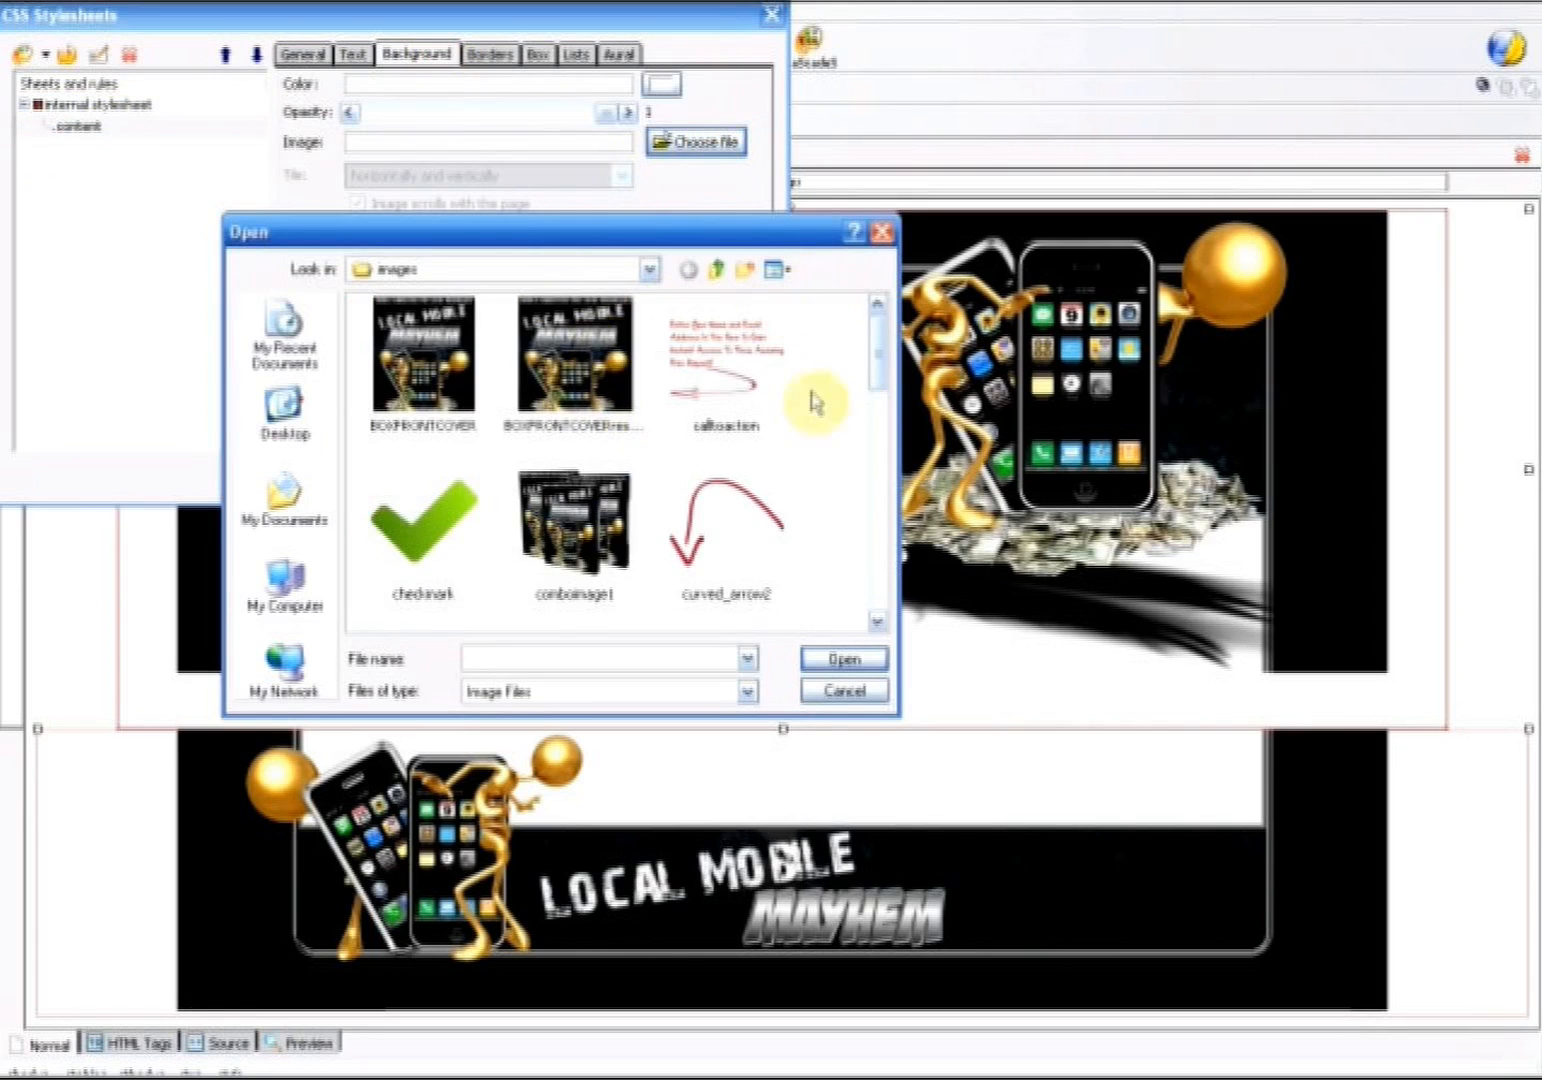
pyautogui.moveTo(878, 370); pyautogui.dragTo(876, 462)
pyautogui.click(712, 420)
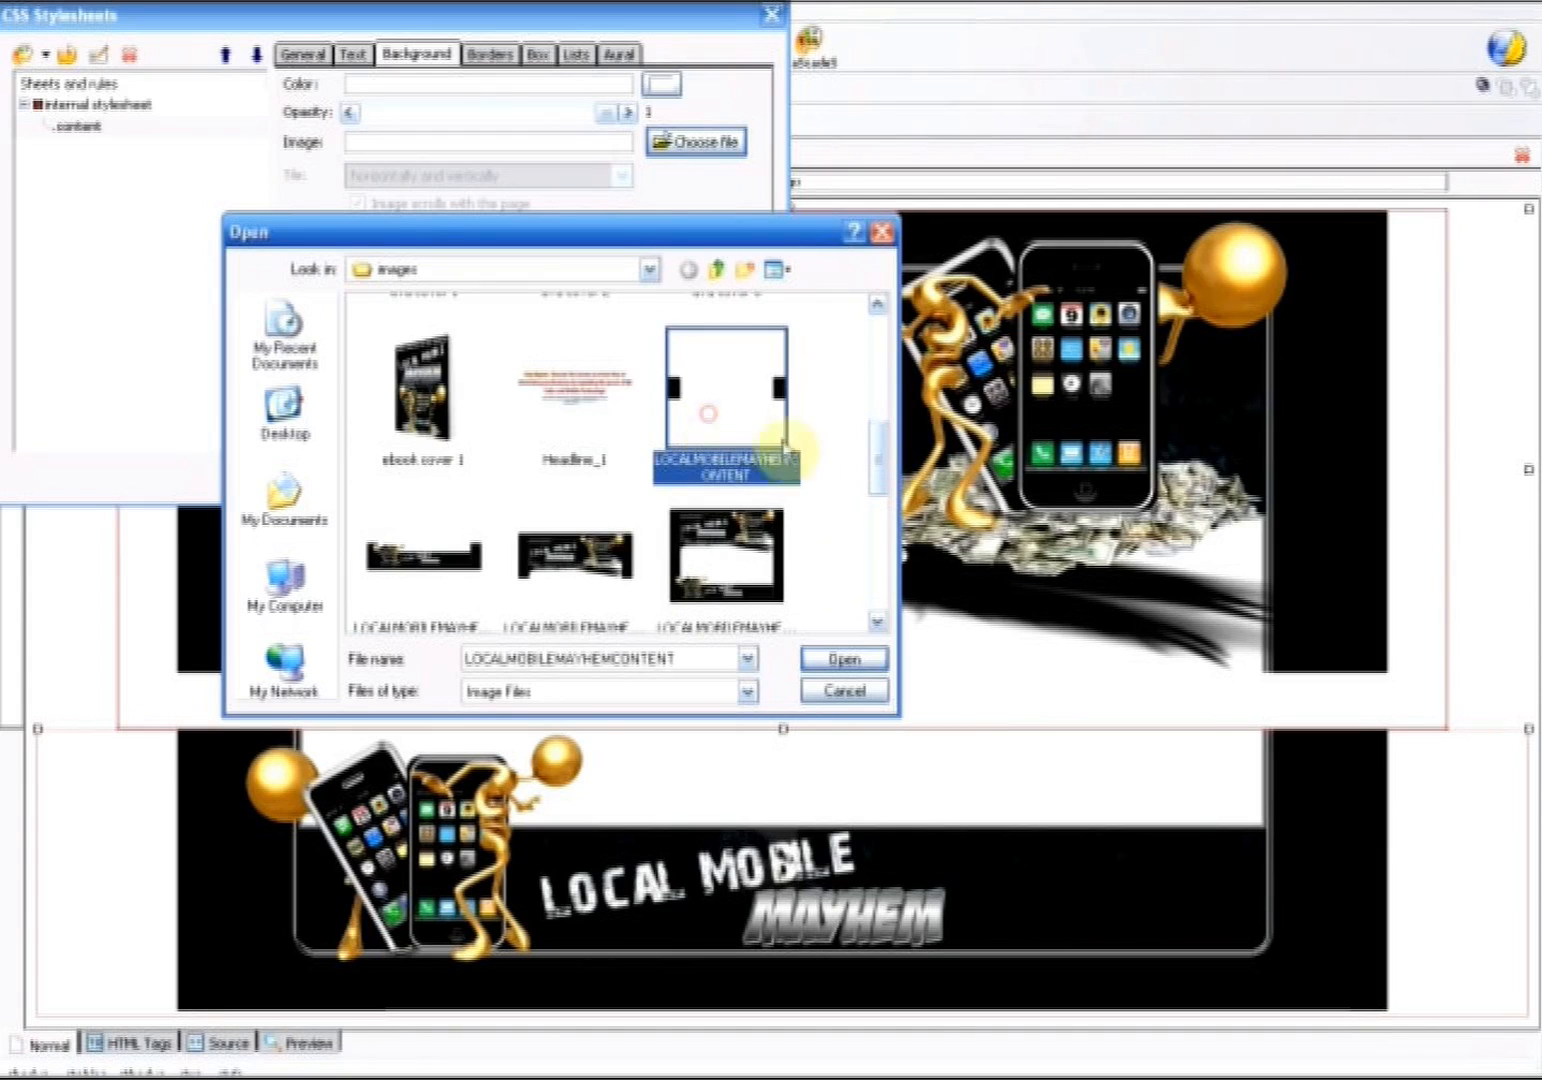
pyautogui.click(841, 657)
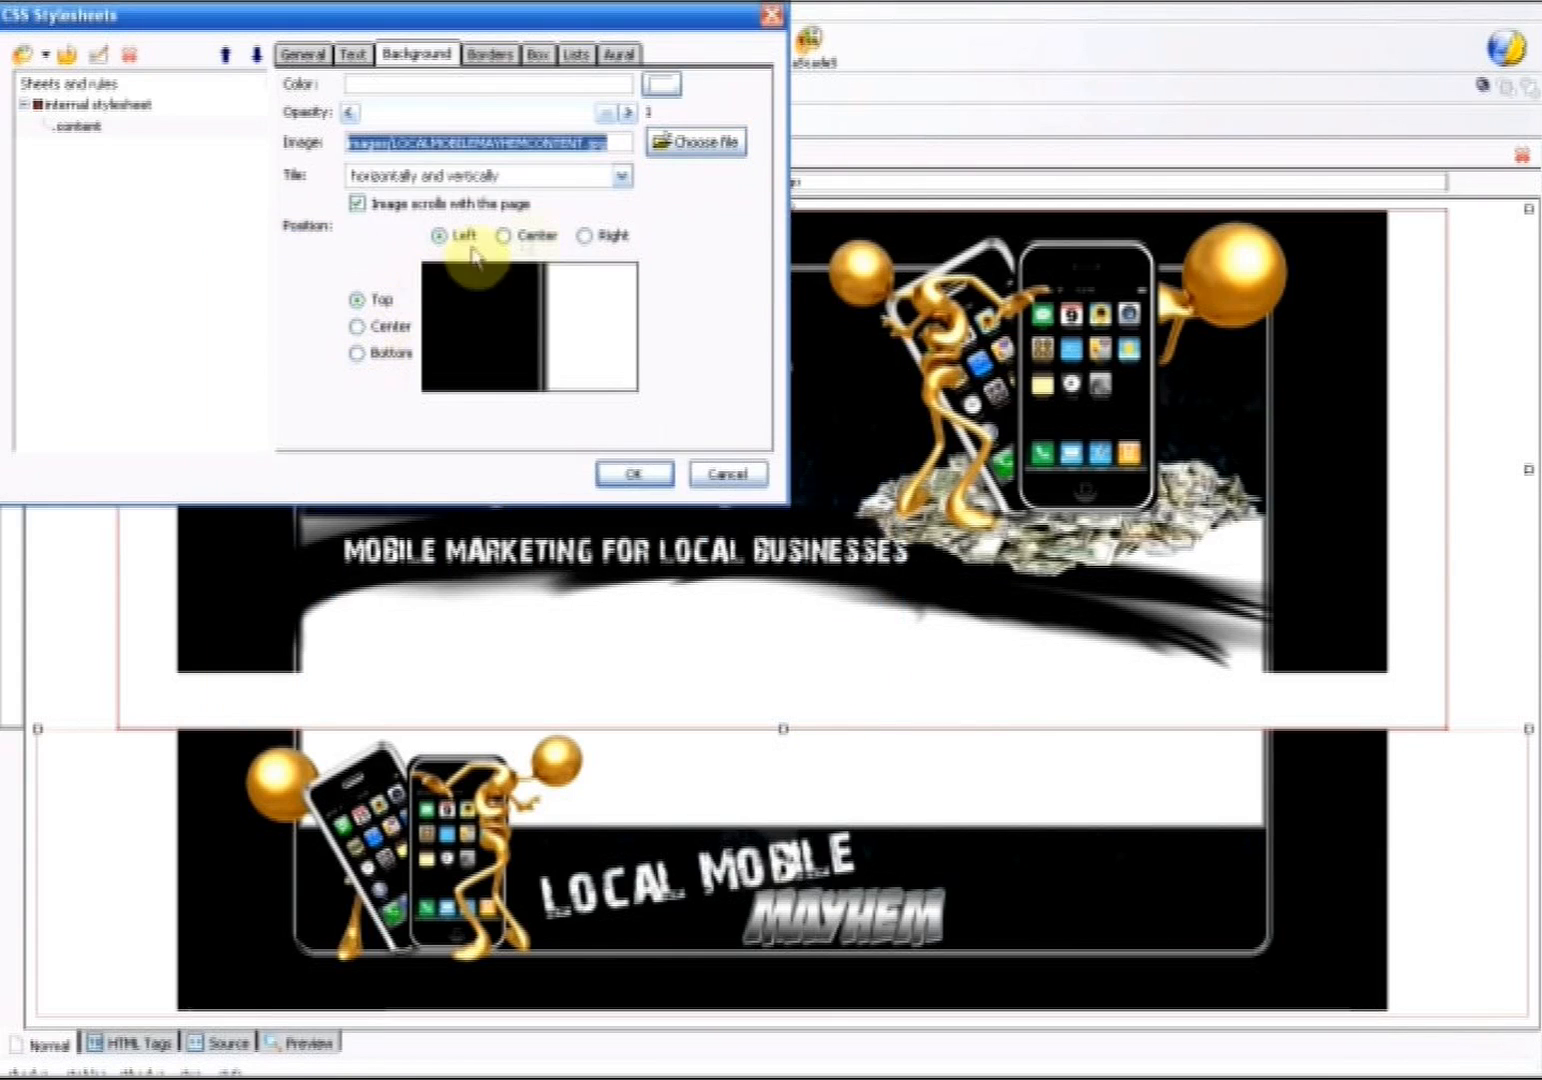
# Position the .content background image at the horizontal center, tile it vertically, and apply the stylesheet changes
pyautogui.click(527, 245)
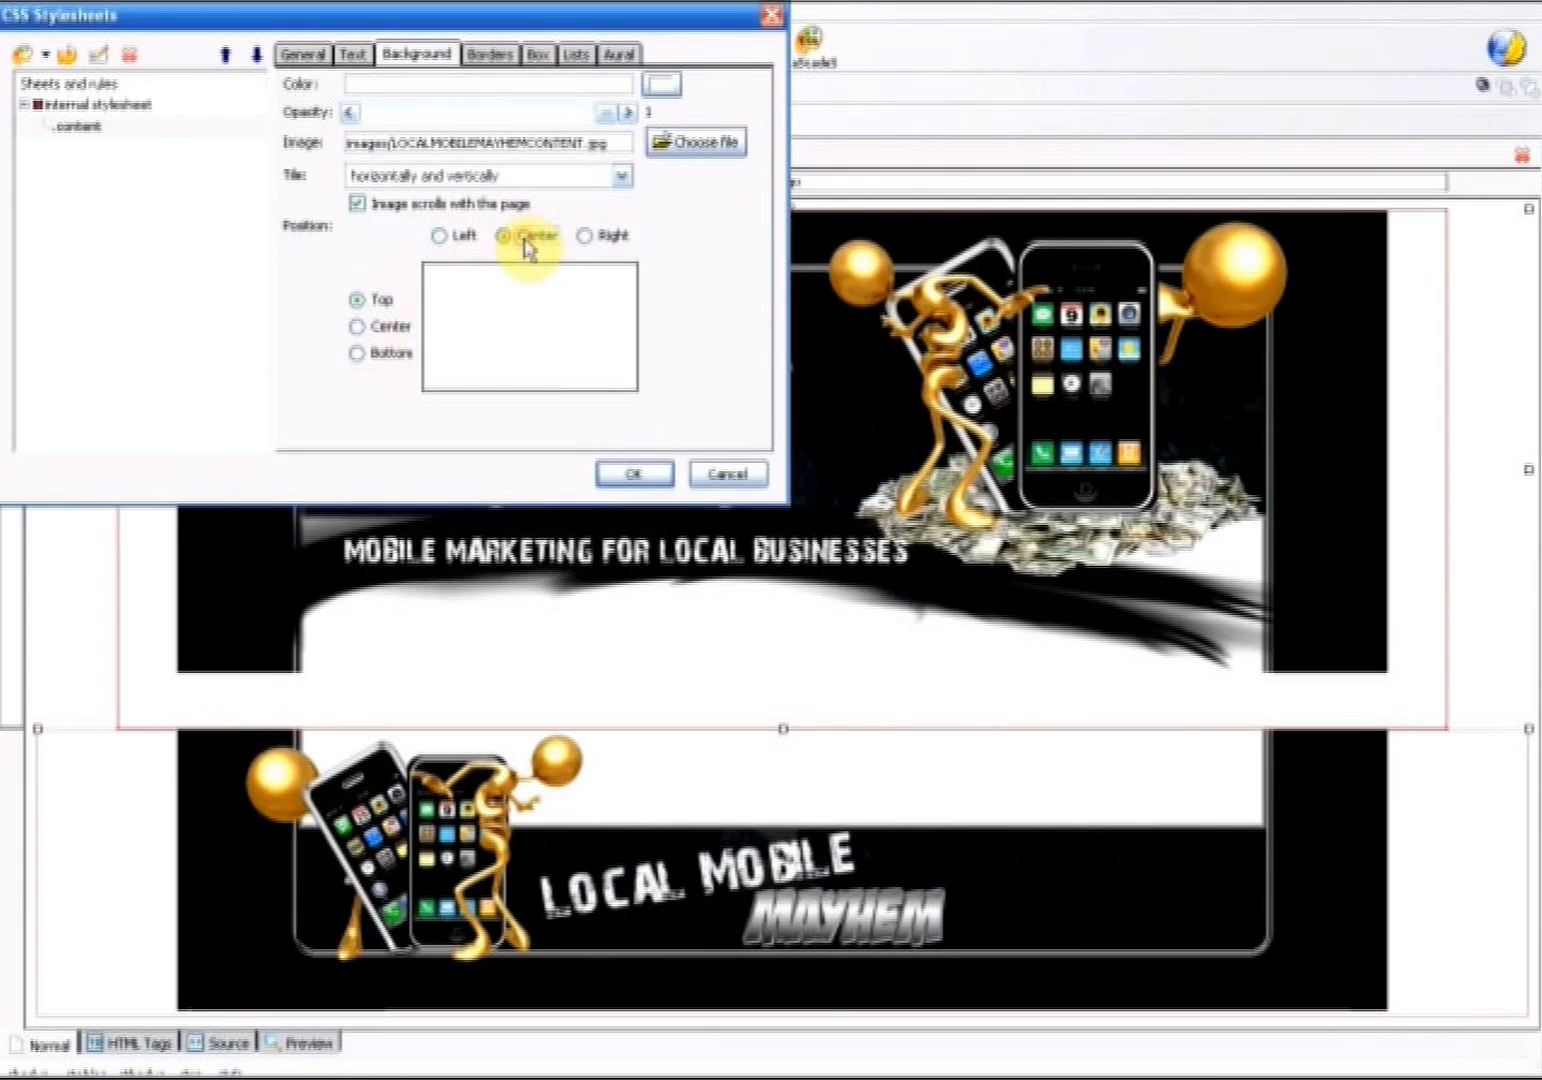
pyautogui.click(453, 182)
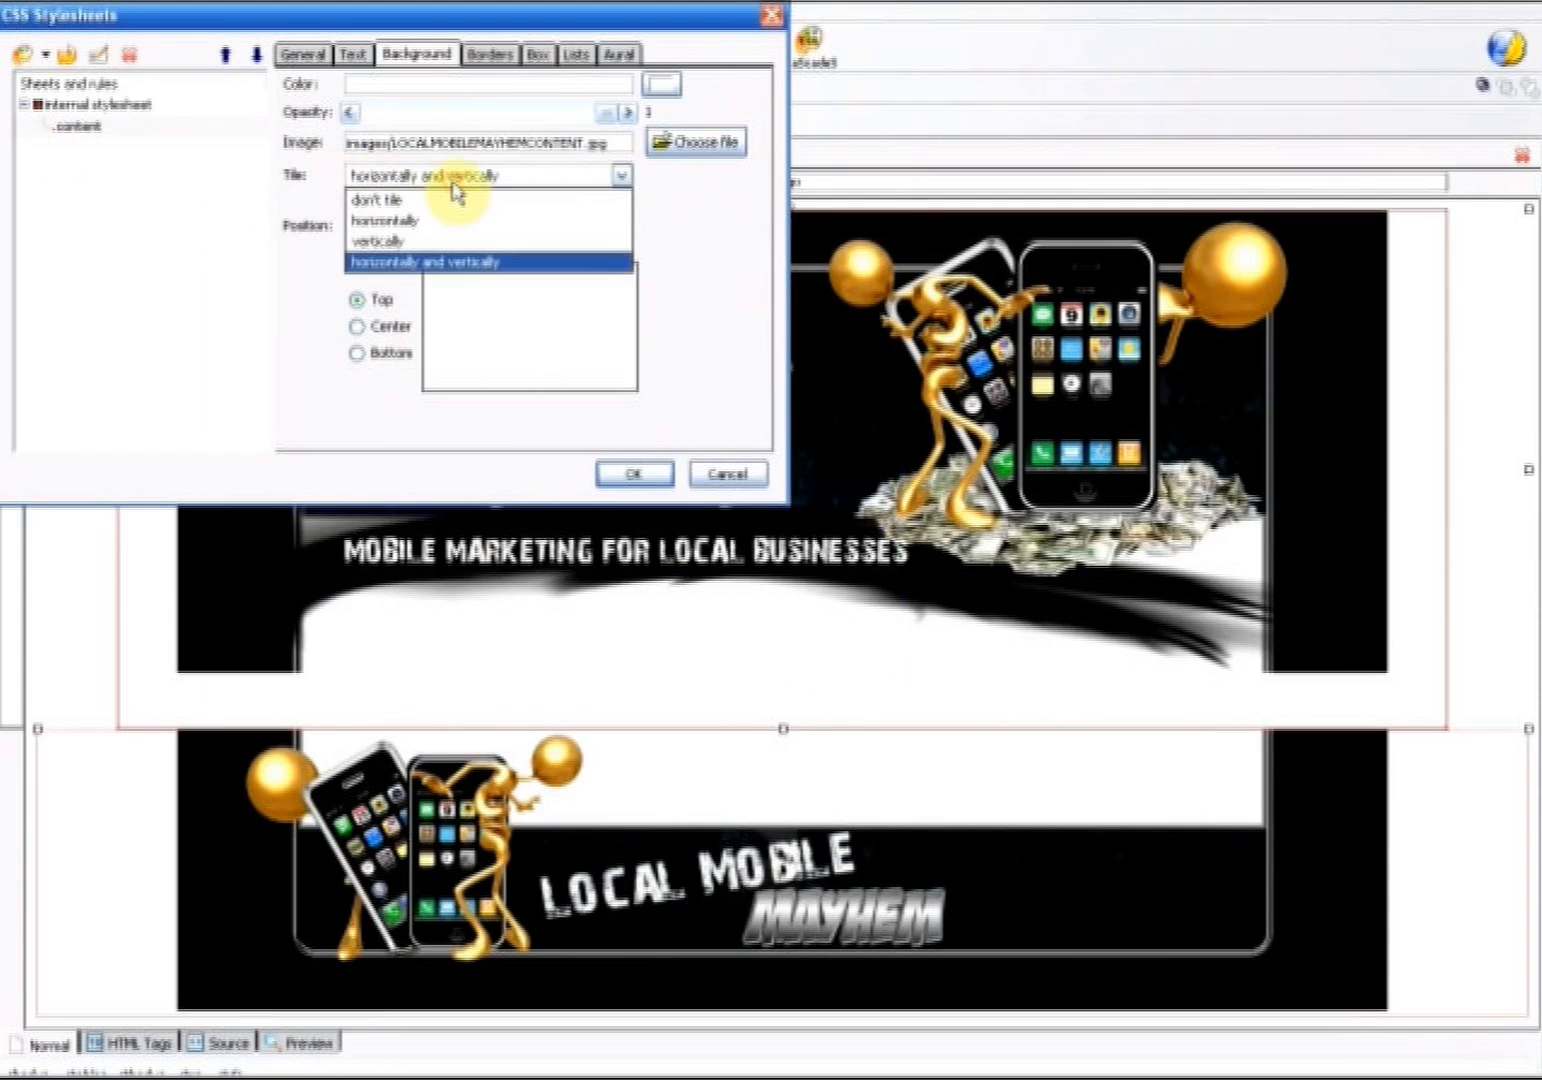
pyautogui.click(449, 242)
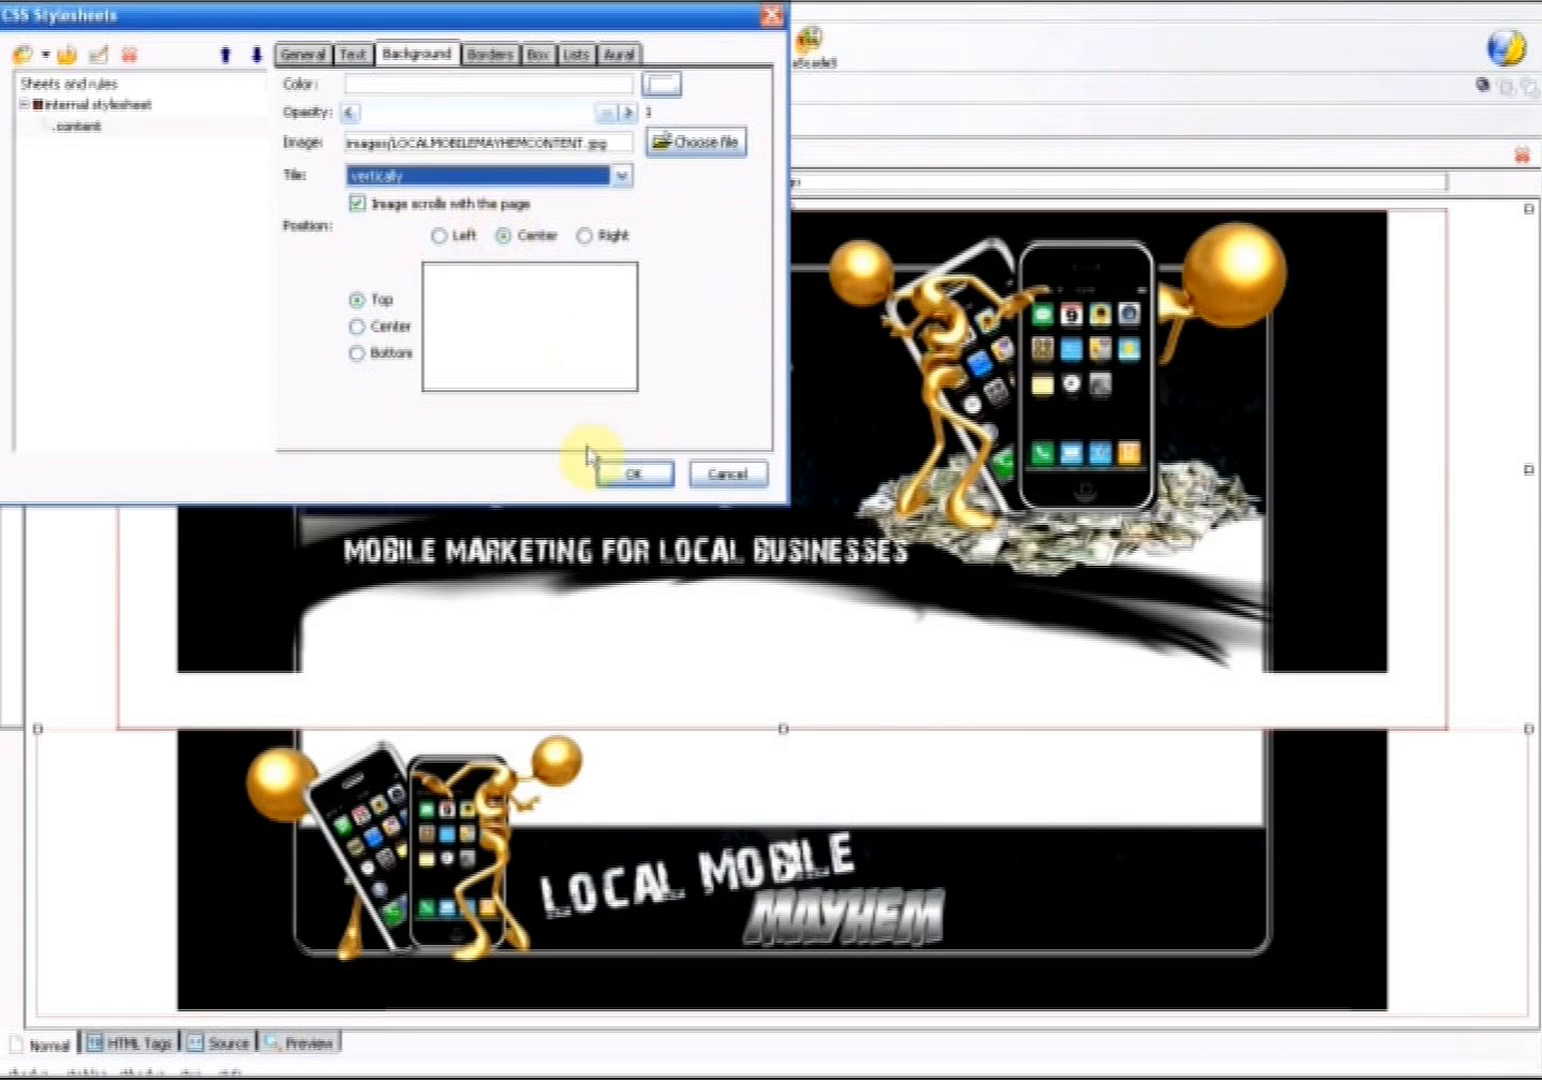
pyautogui.click(618, 475)
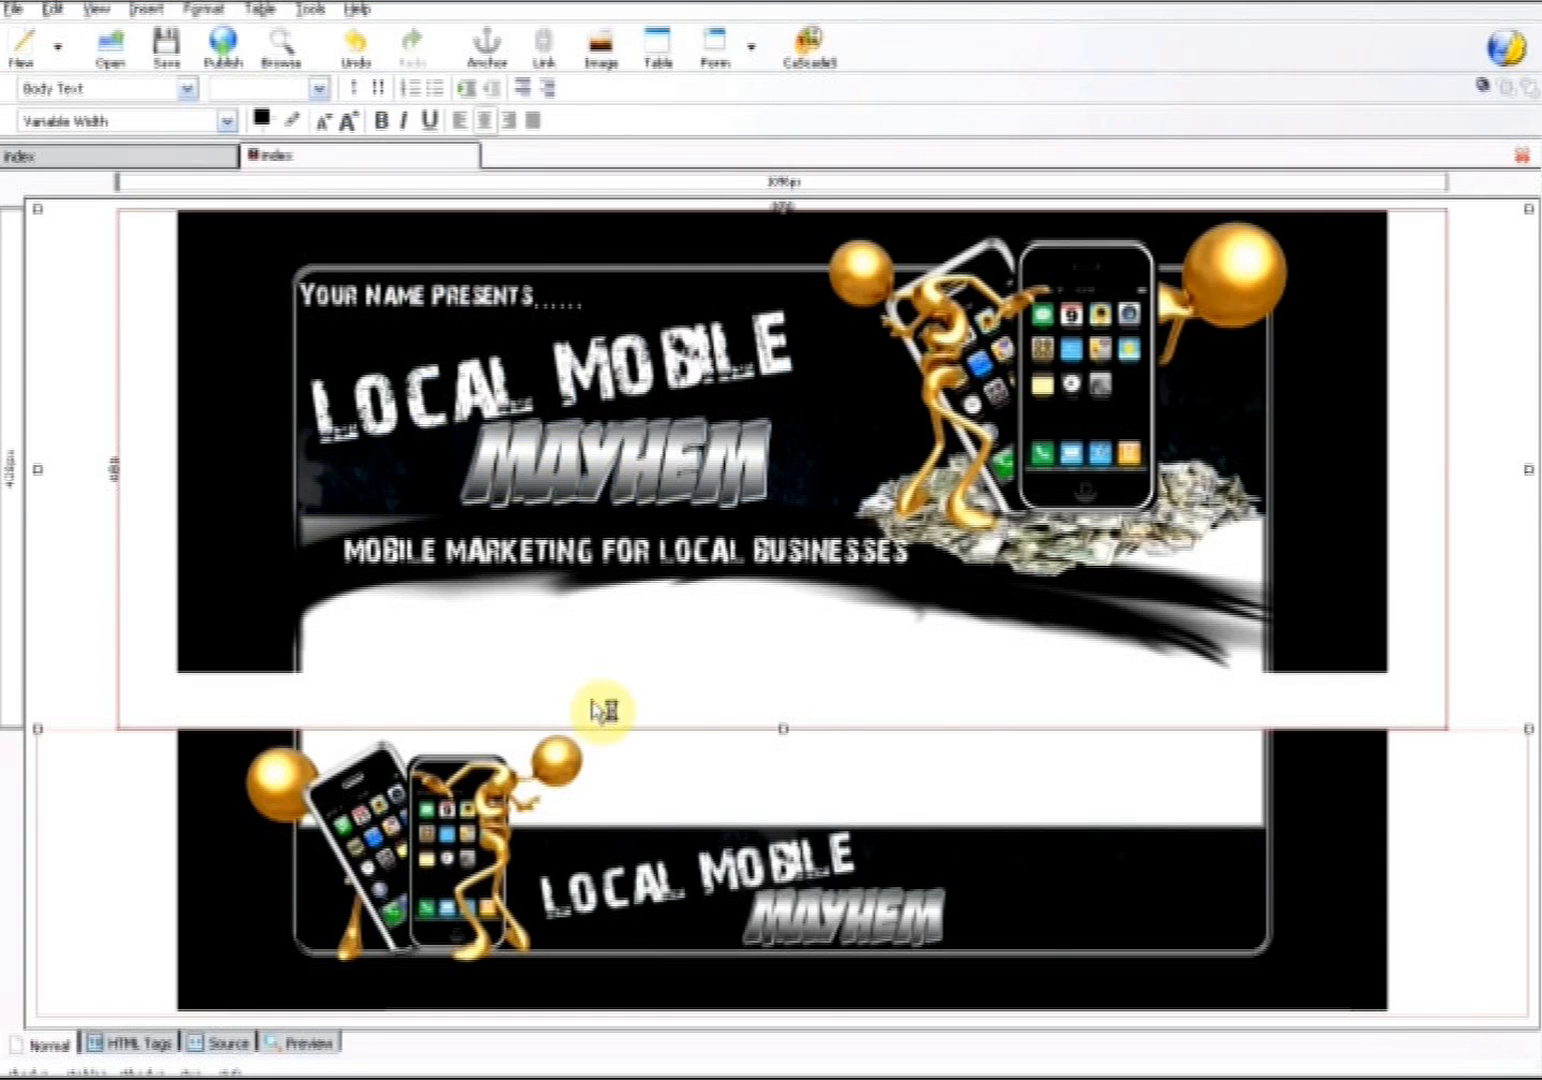
# Apply the content class to the table cell between the header and footer graphics
pyautogui.doubleClick(604, 711)
pyautogui.click(598, 740)
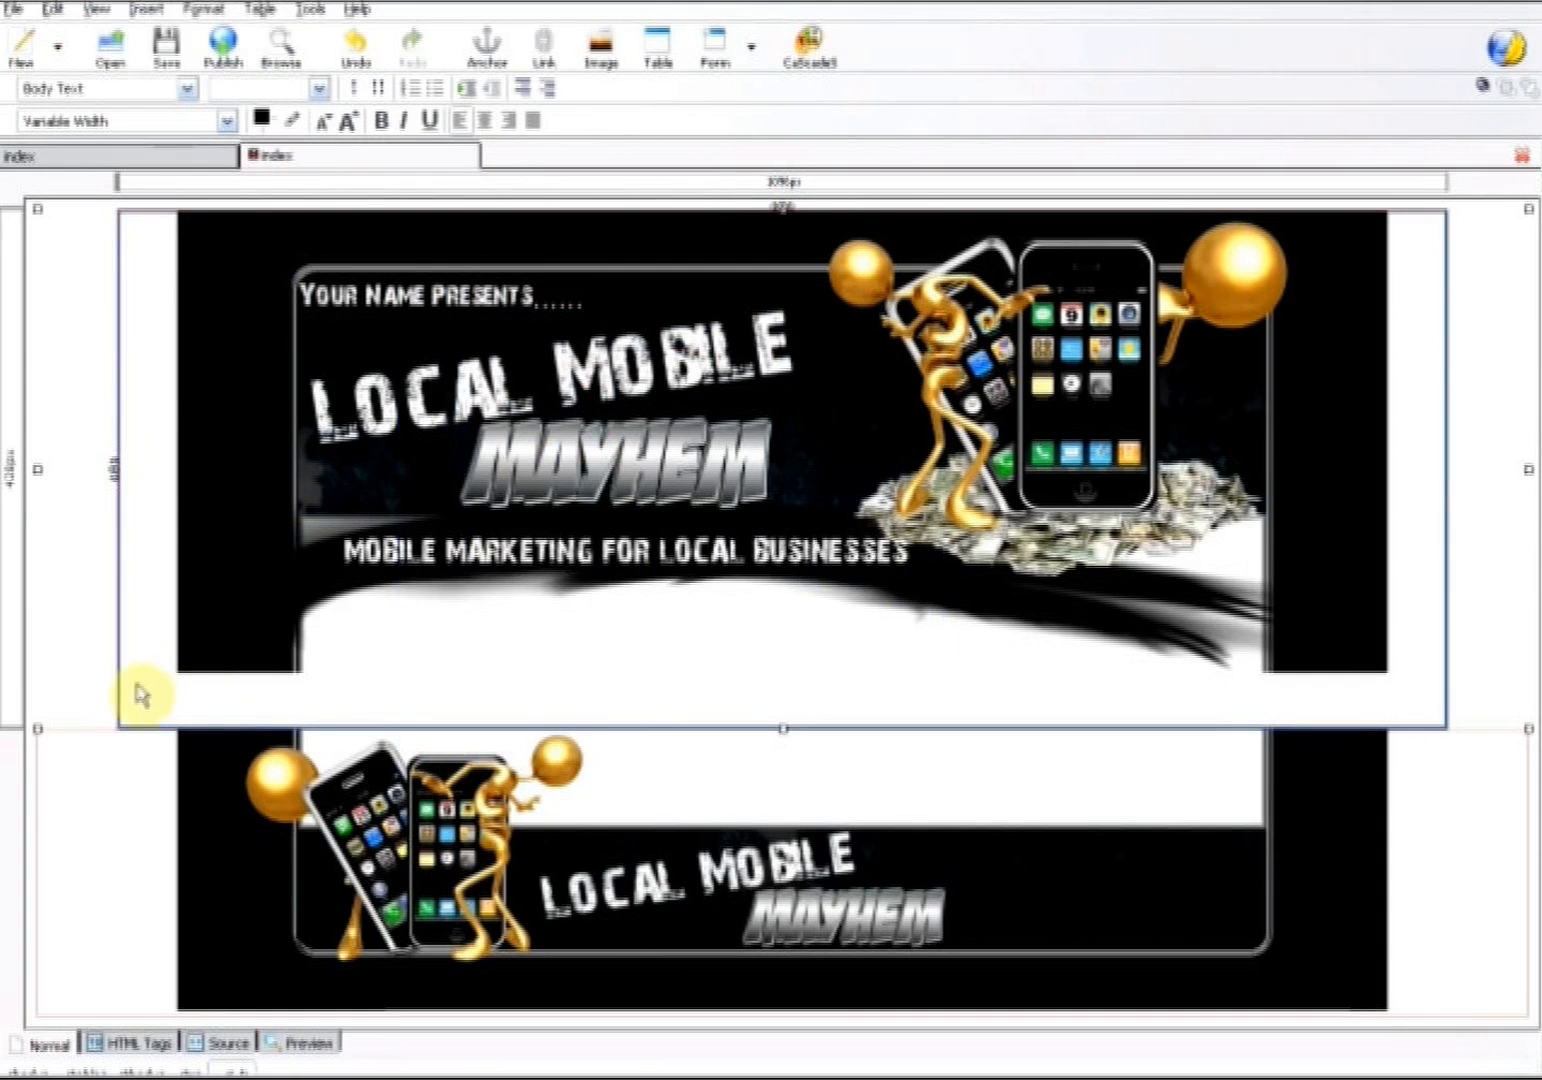
pyautogui.click(306, 89)
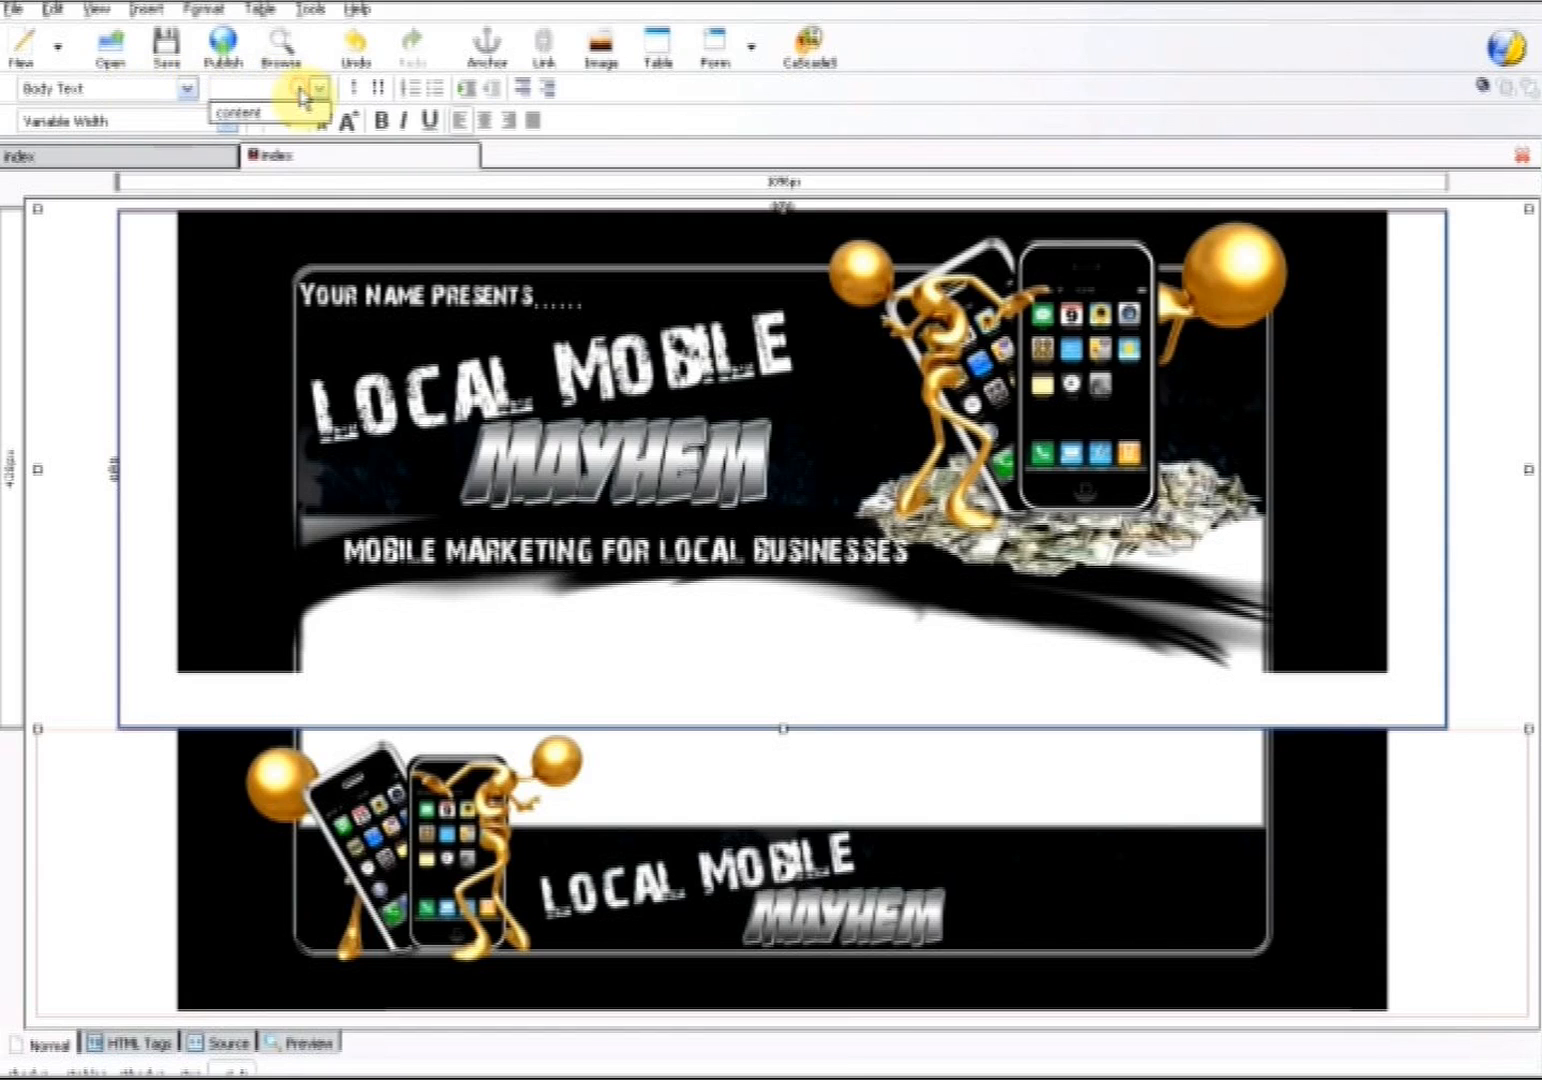
pyautogui.click(258, 113)
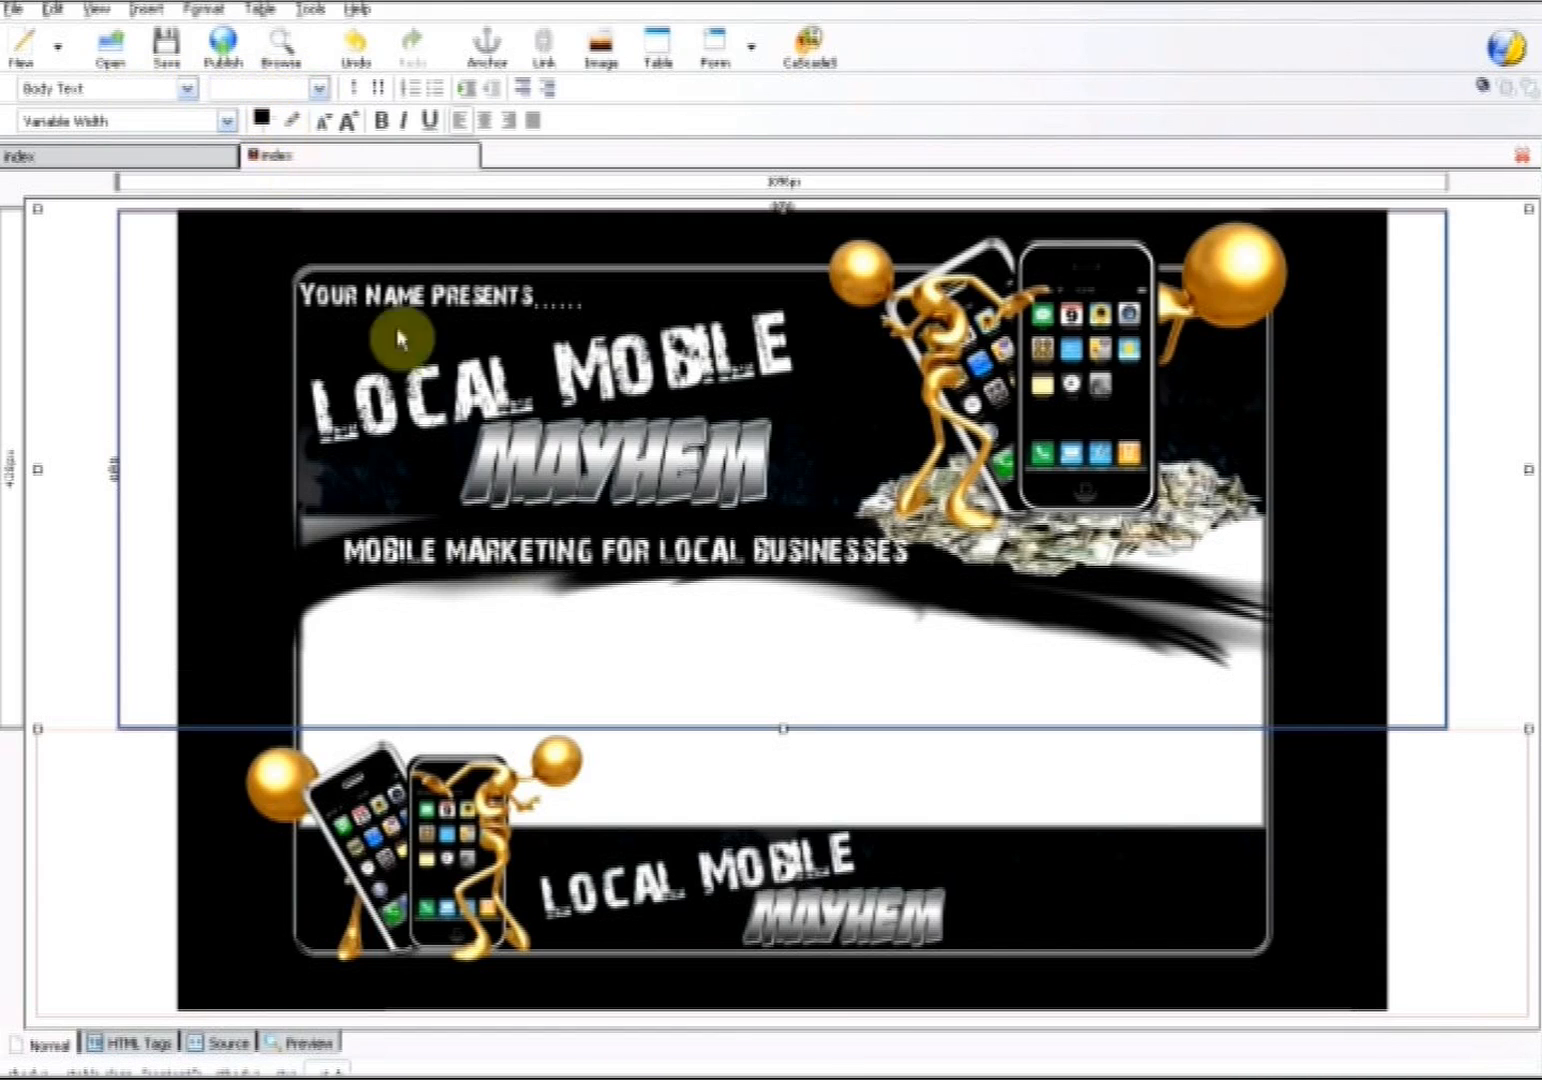
# Add three blank lines in the content cell below the header graphic and save the page
pyautogui.click(527, 716)
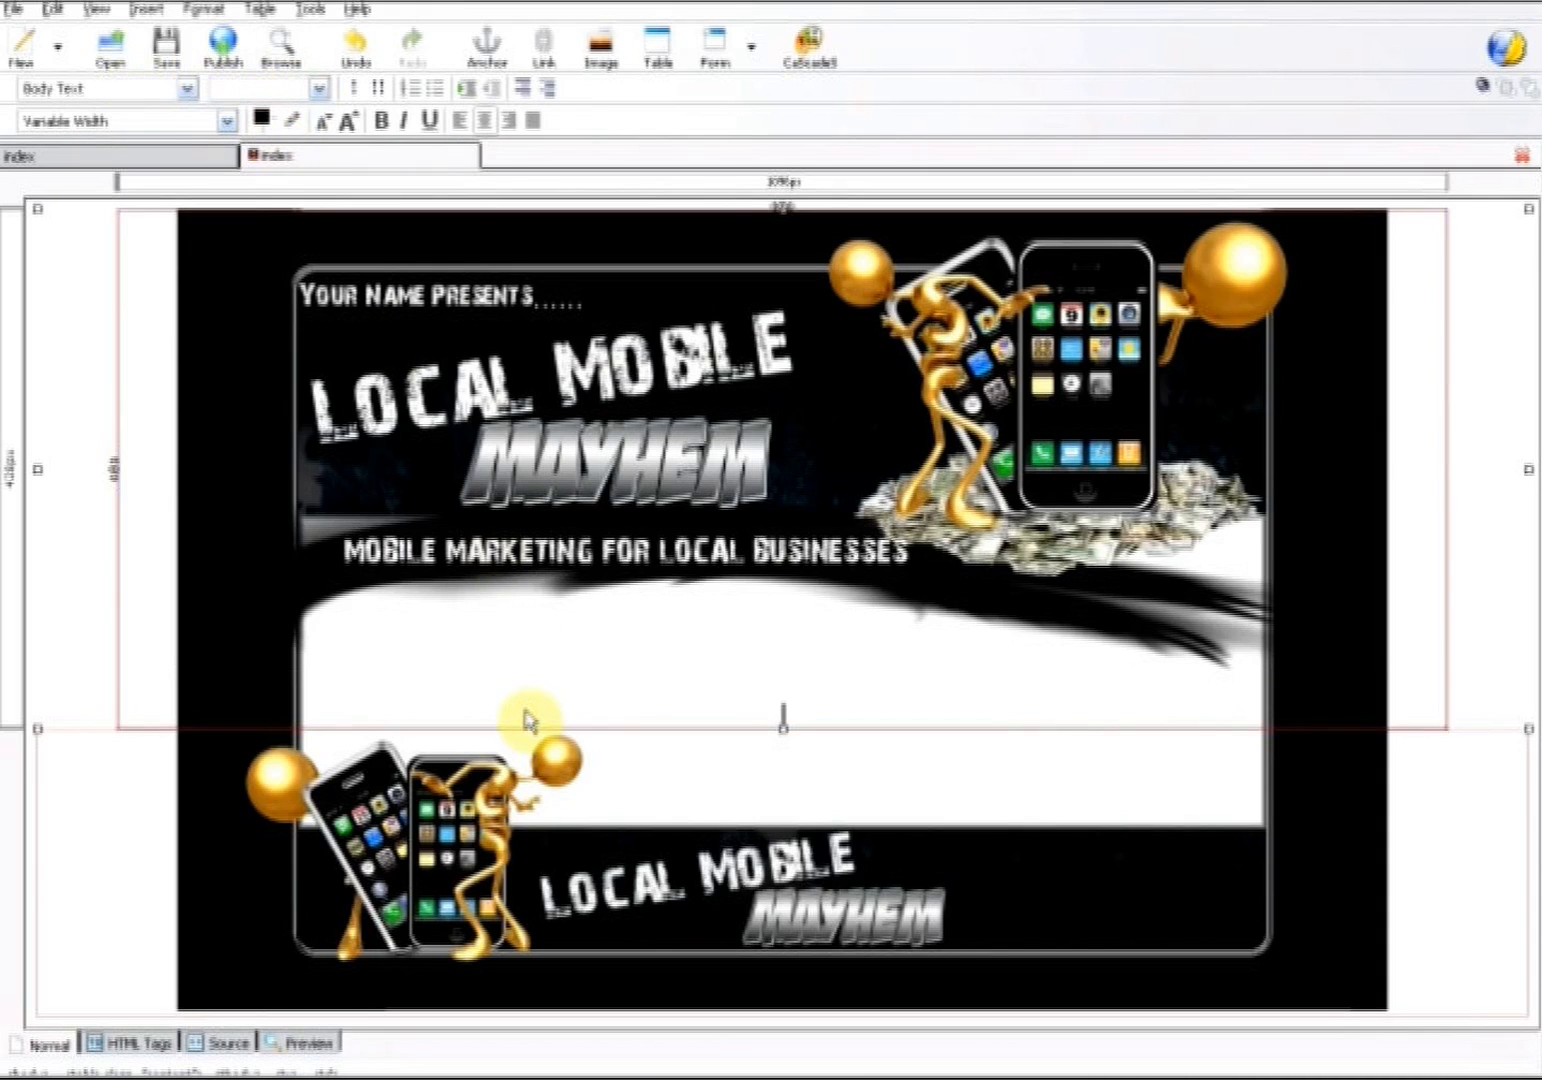
pyautogui.press('Return')
pyautogui.press('Return')
pyautogui.press('Return')
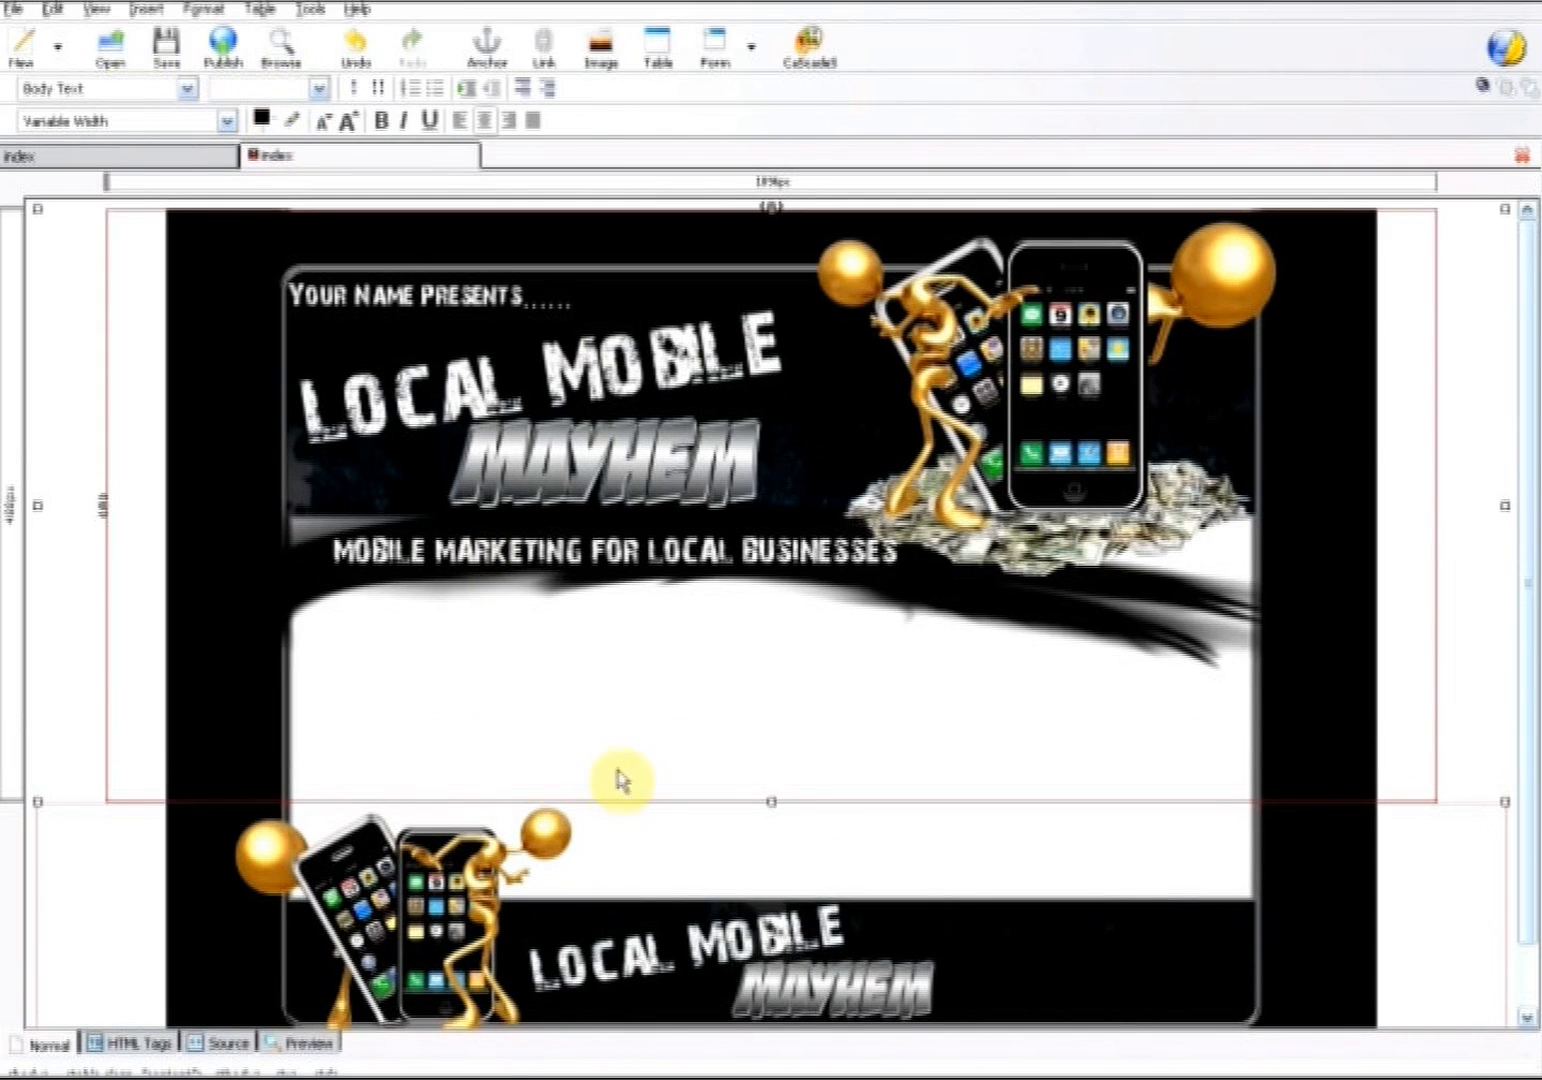
pyautogui.click(180, 47)
pyautogui.scroll(-2, 1525, 545)
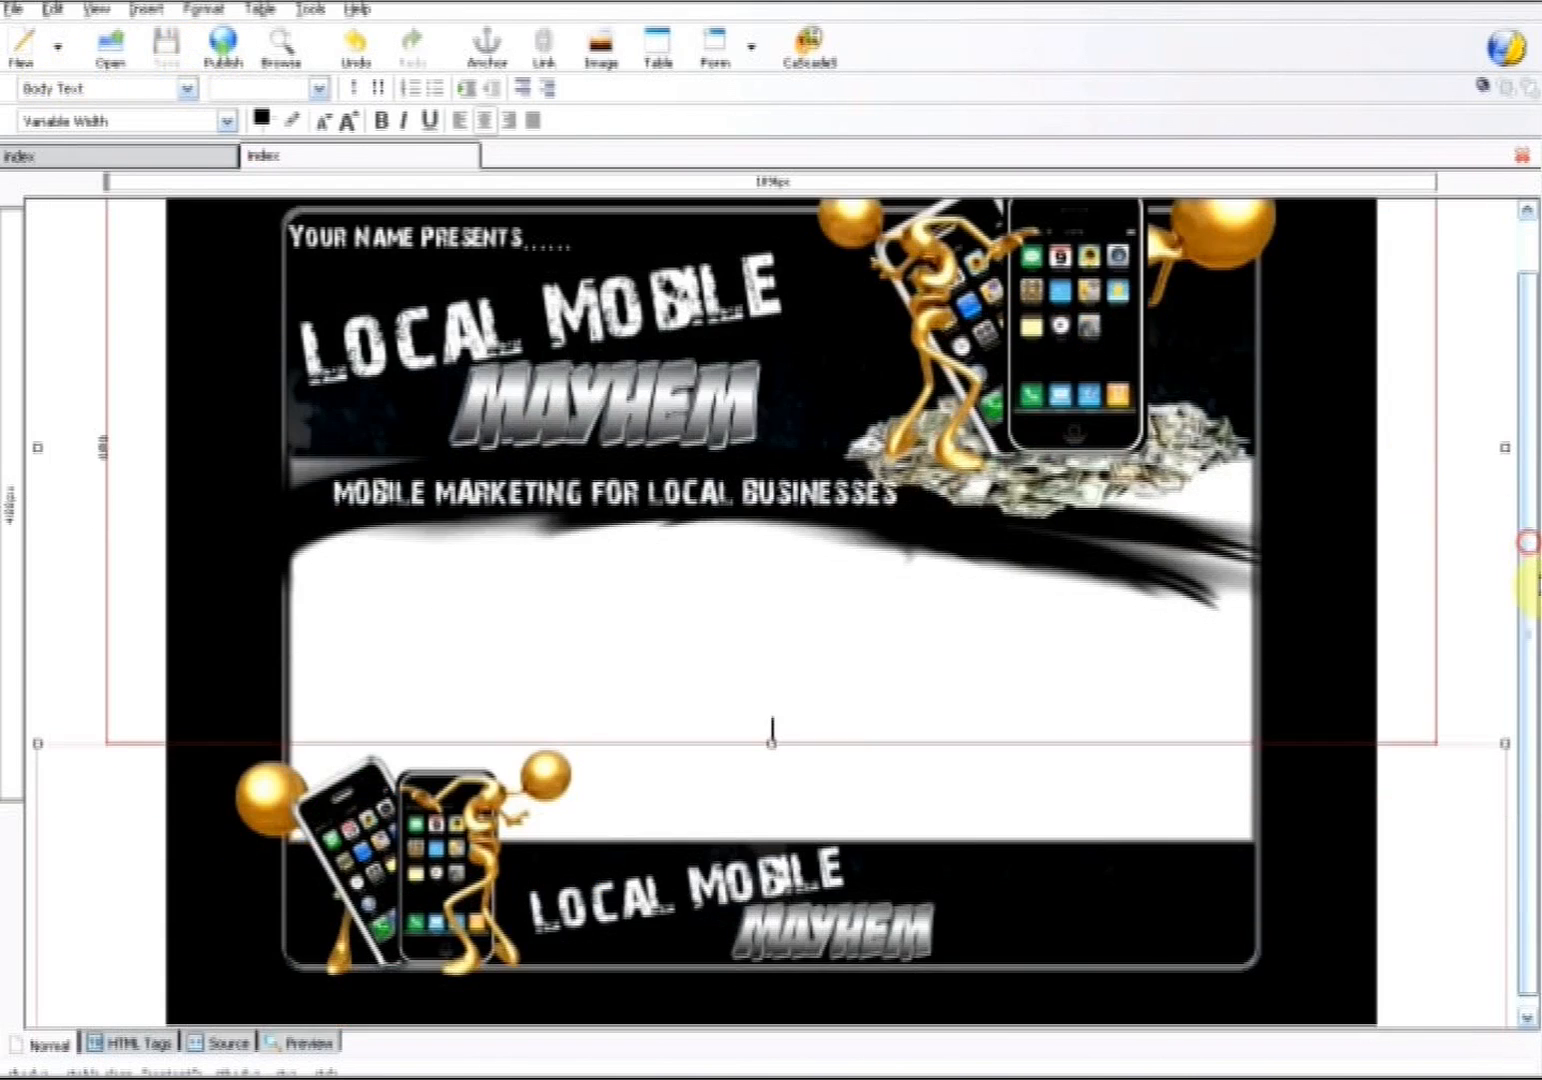
pyautogui.moveTo(1538, 791); pyautogui.dragTo(1538, 458)
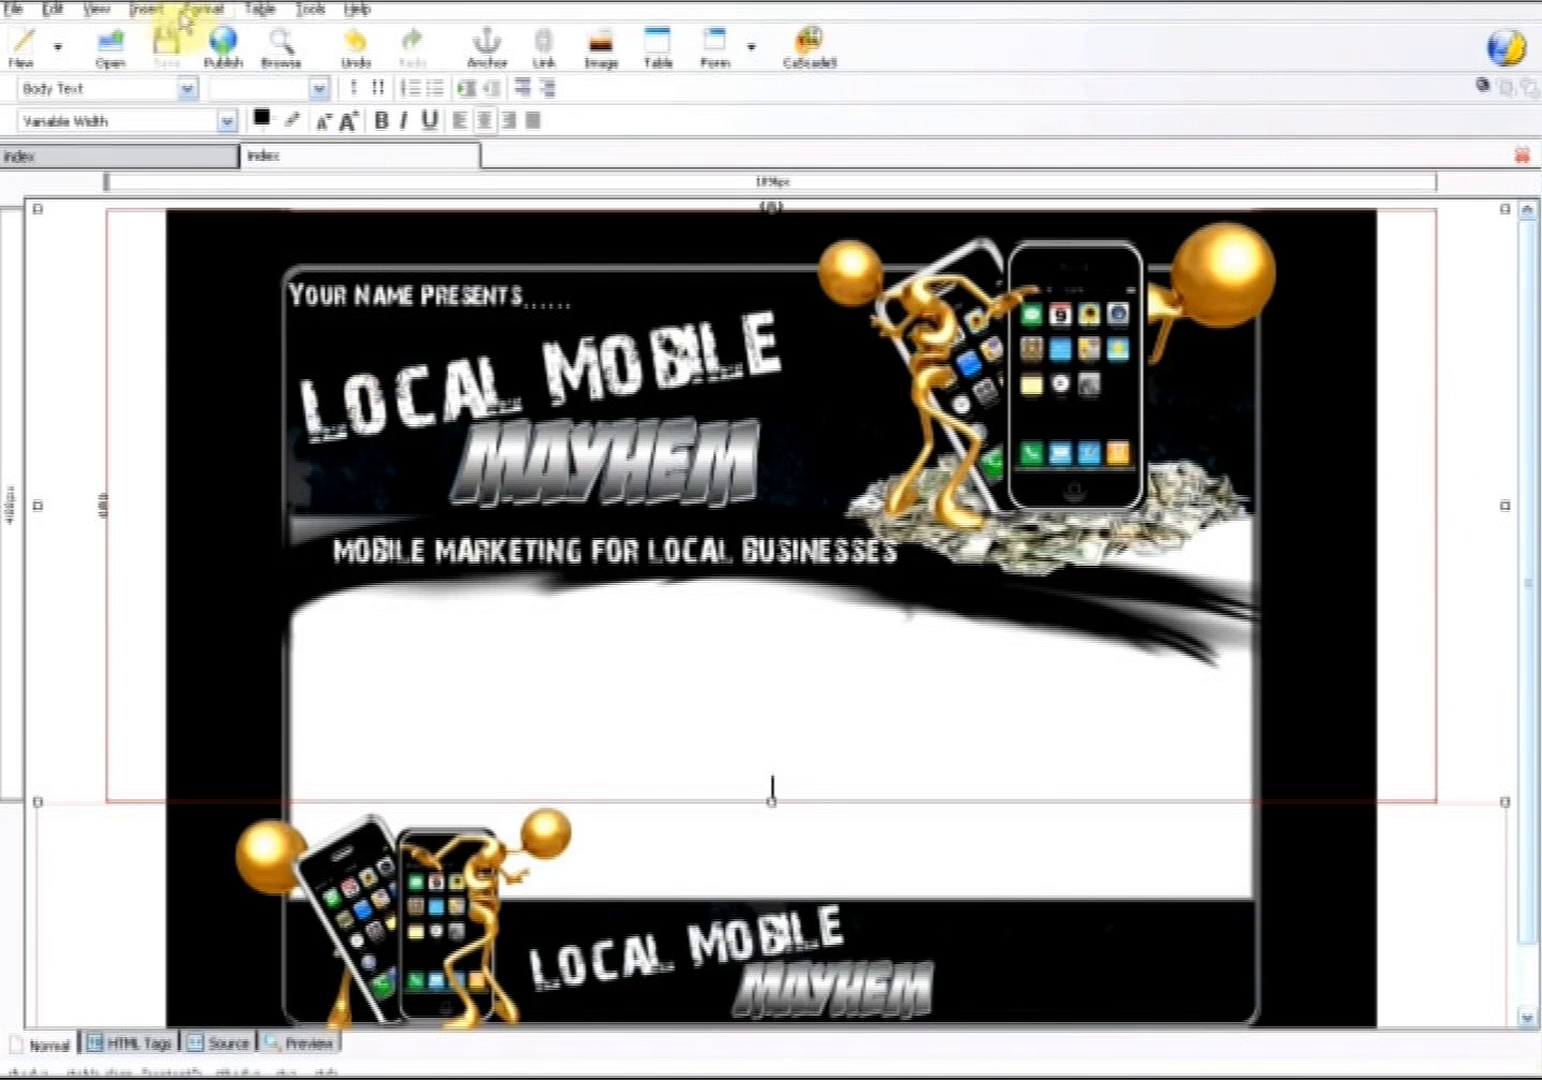
# Set the page to use custom colors with a black (#000000) background
pyautogui.click(203, 10)
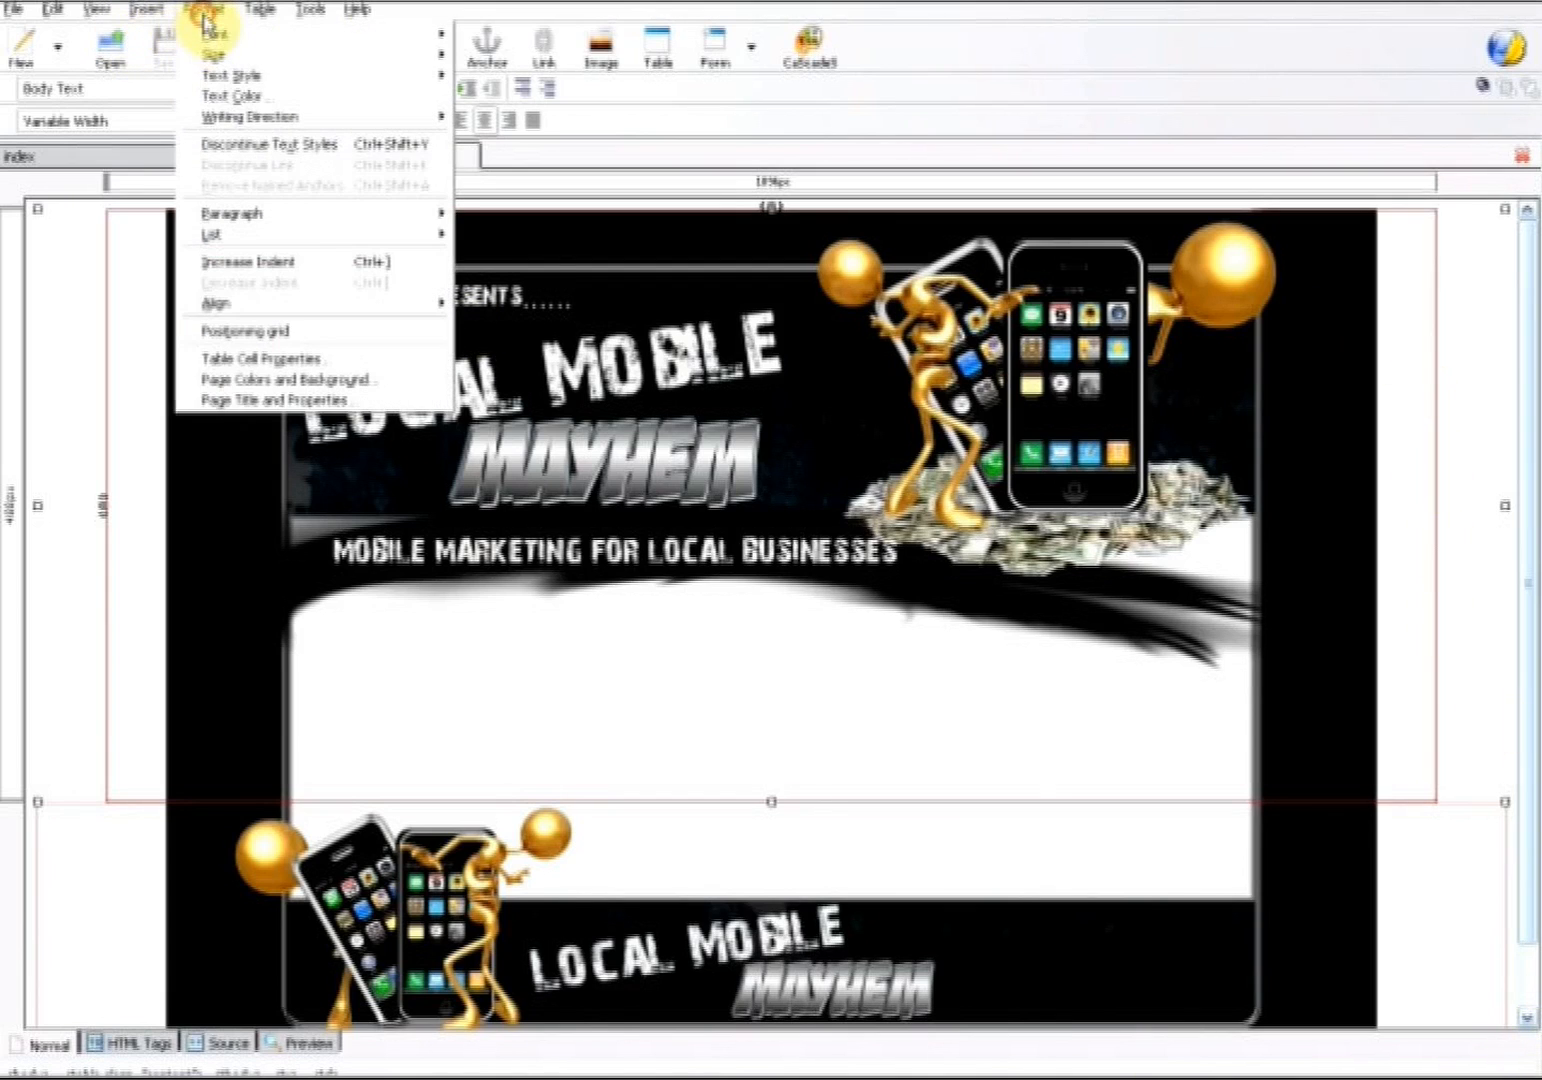
pyautogui.click(347, 381)
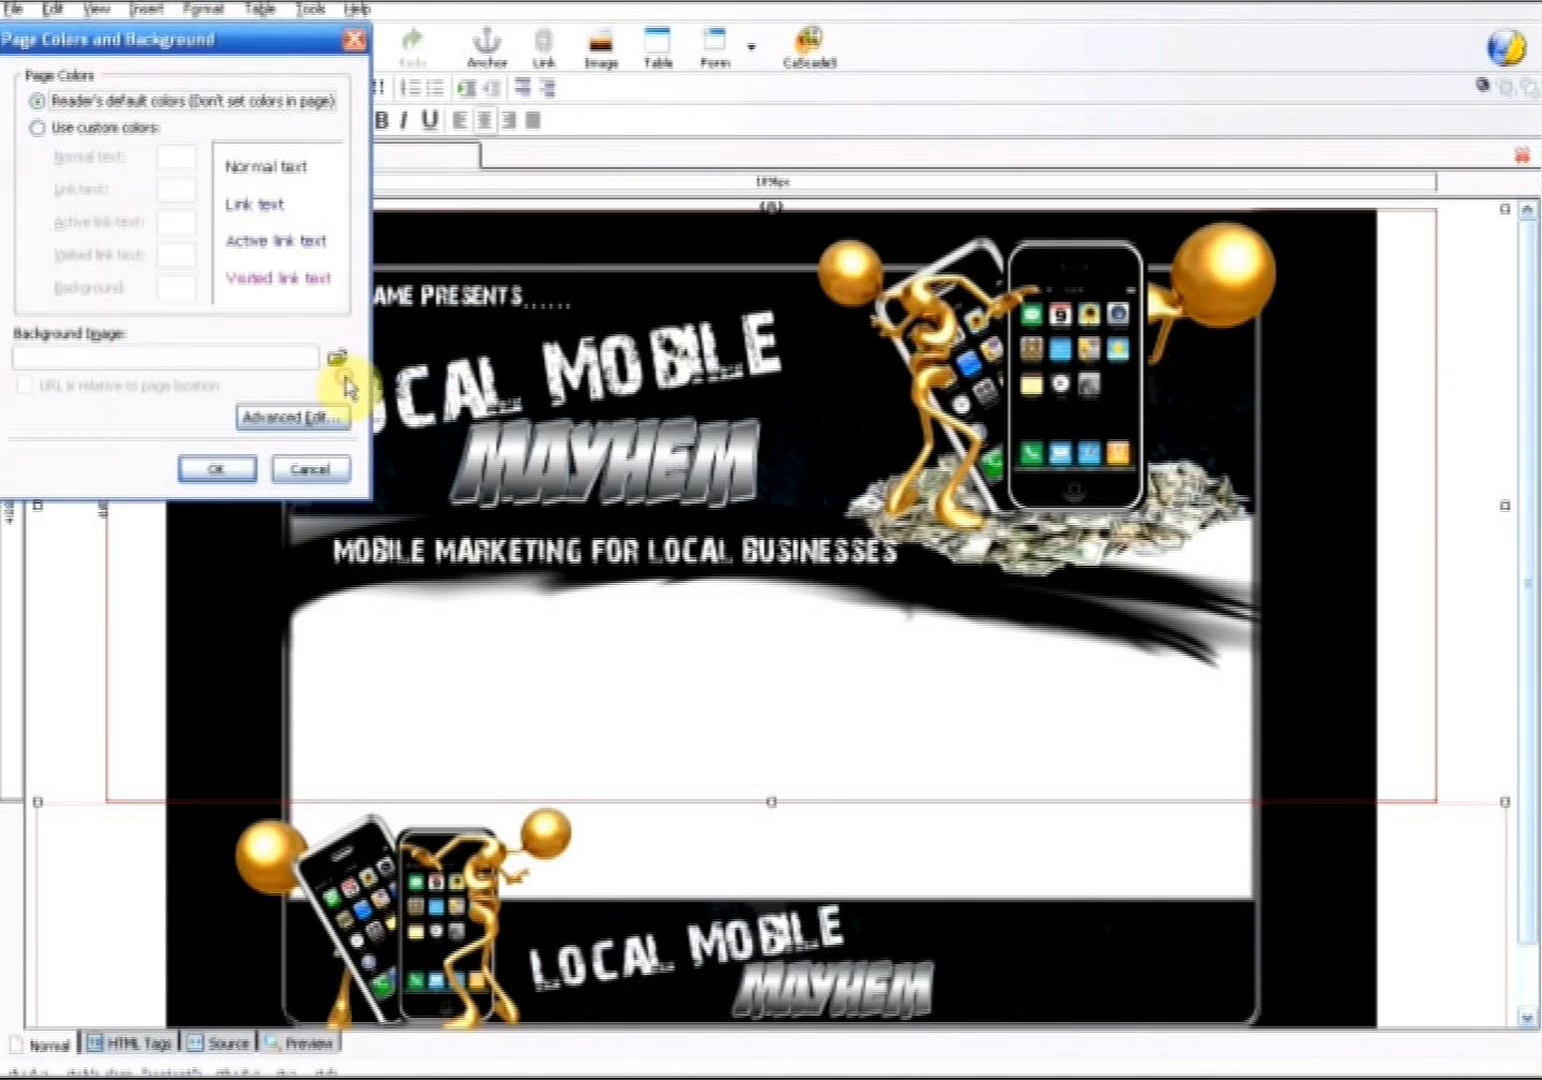
pyautogui.click(36, 126)
pyautogui.click(176, 289)
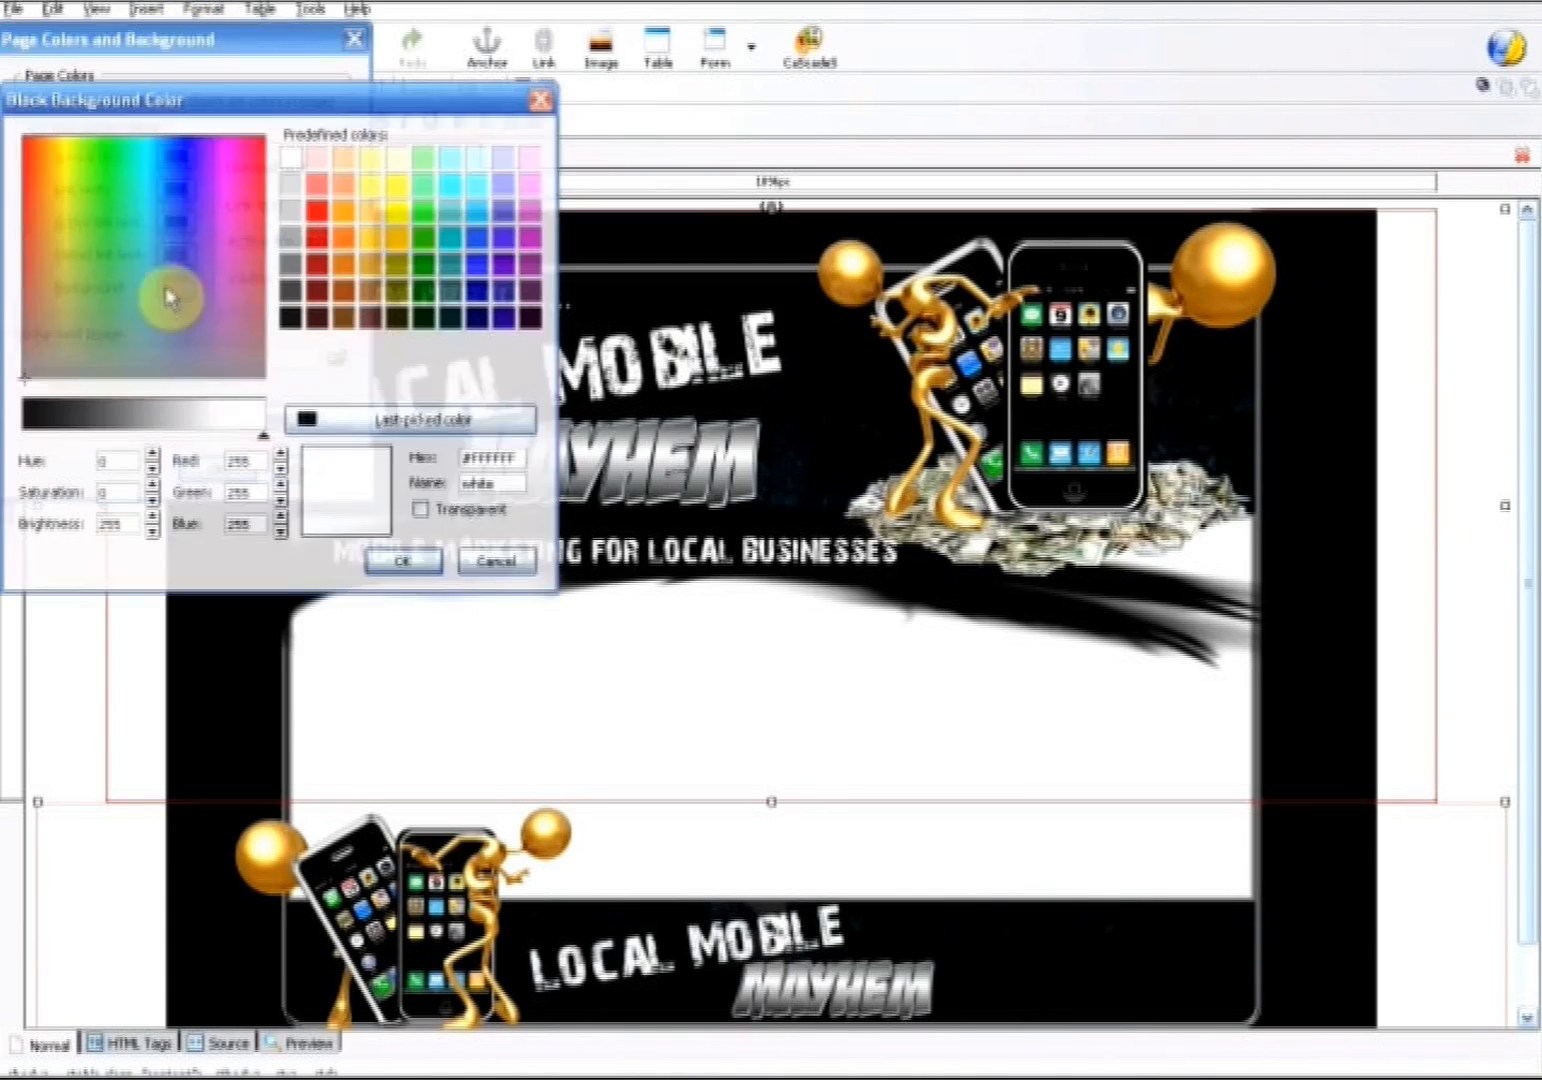
pyautogui.click(380, 420)
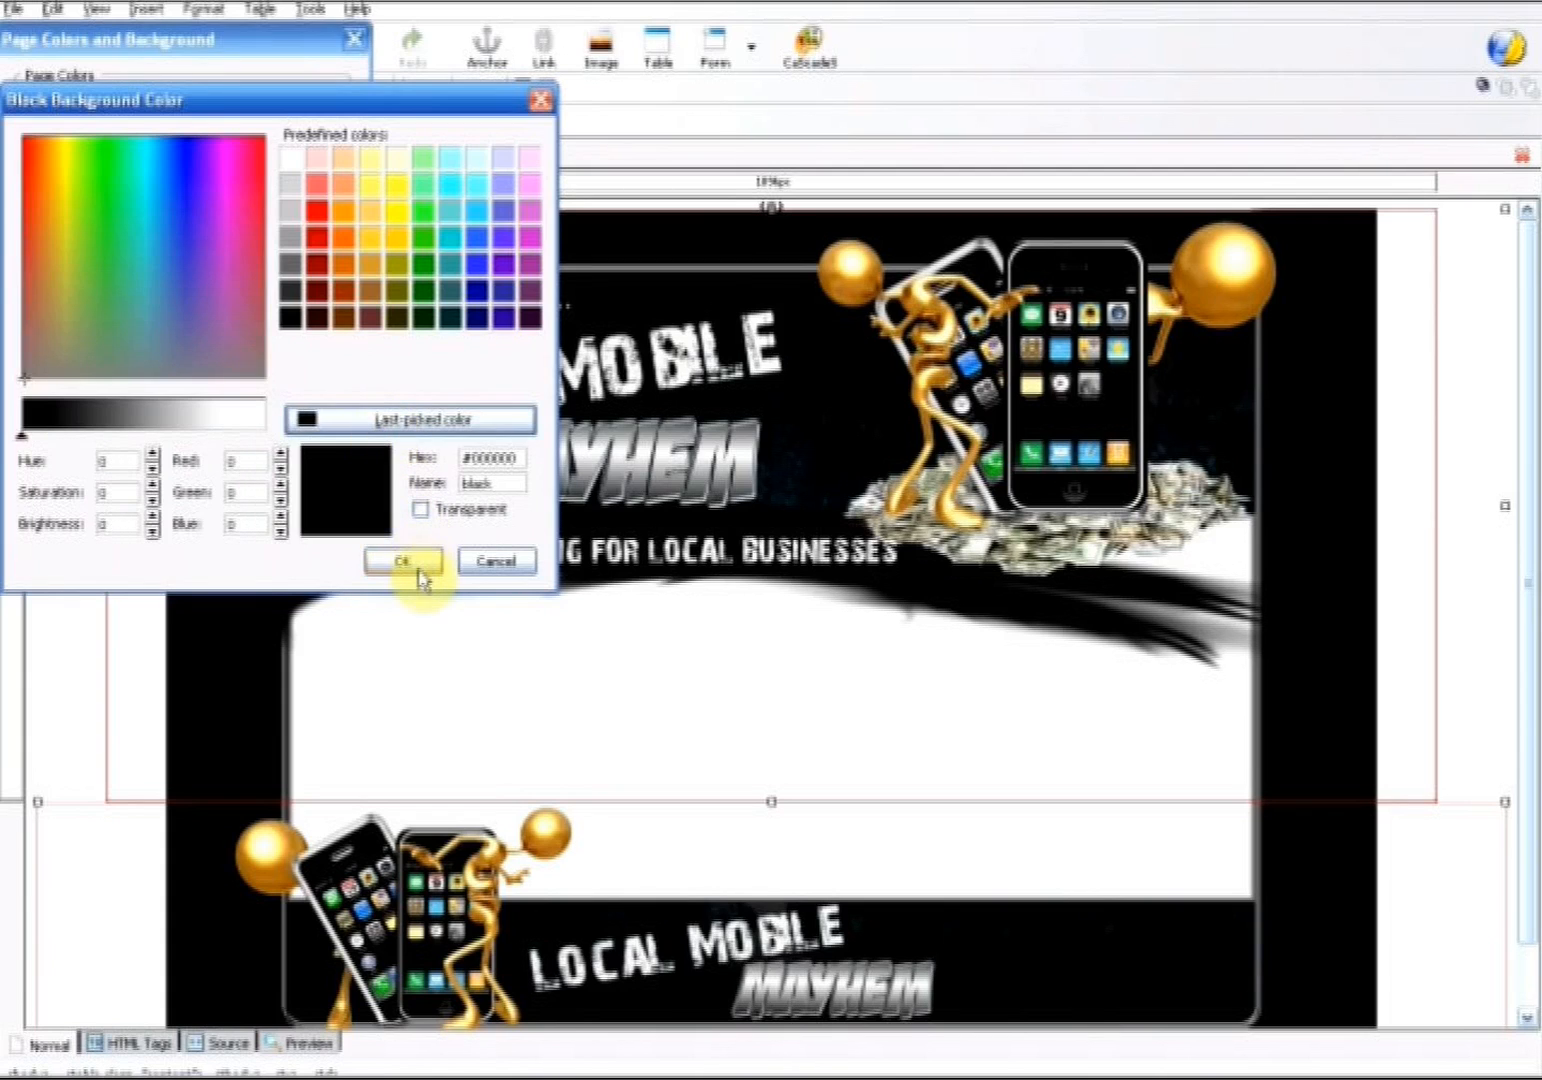
pyautogui.click(420, 575)
pyautogui.click(215, 478)
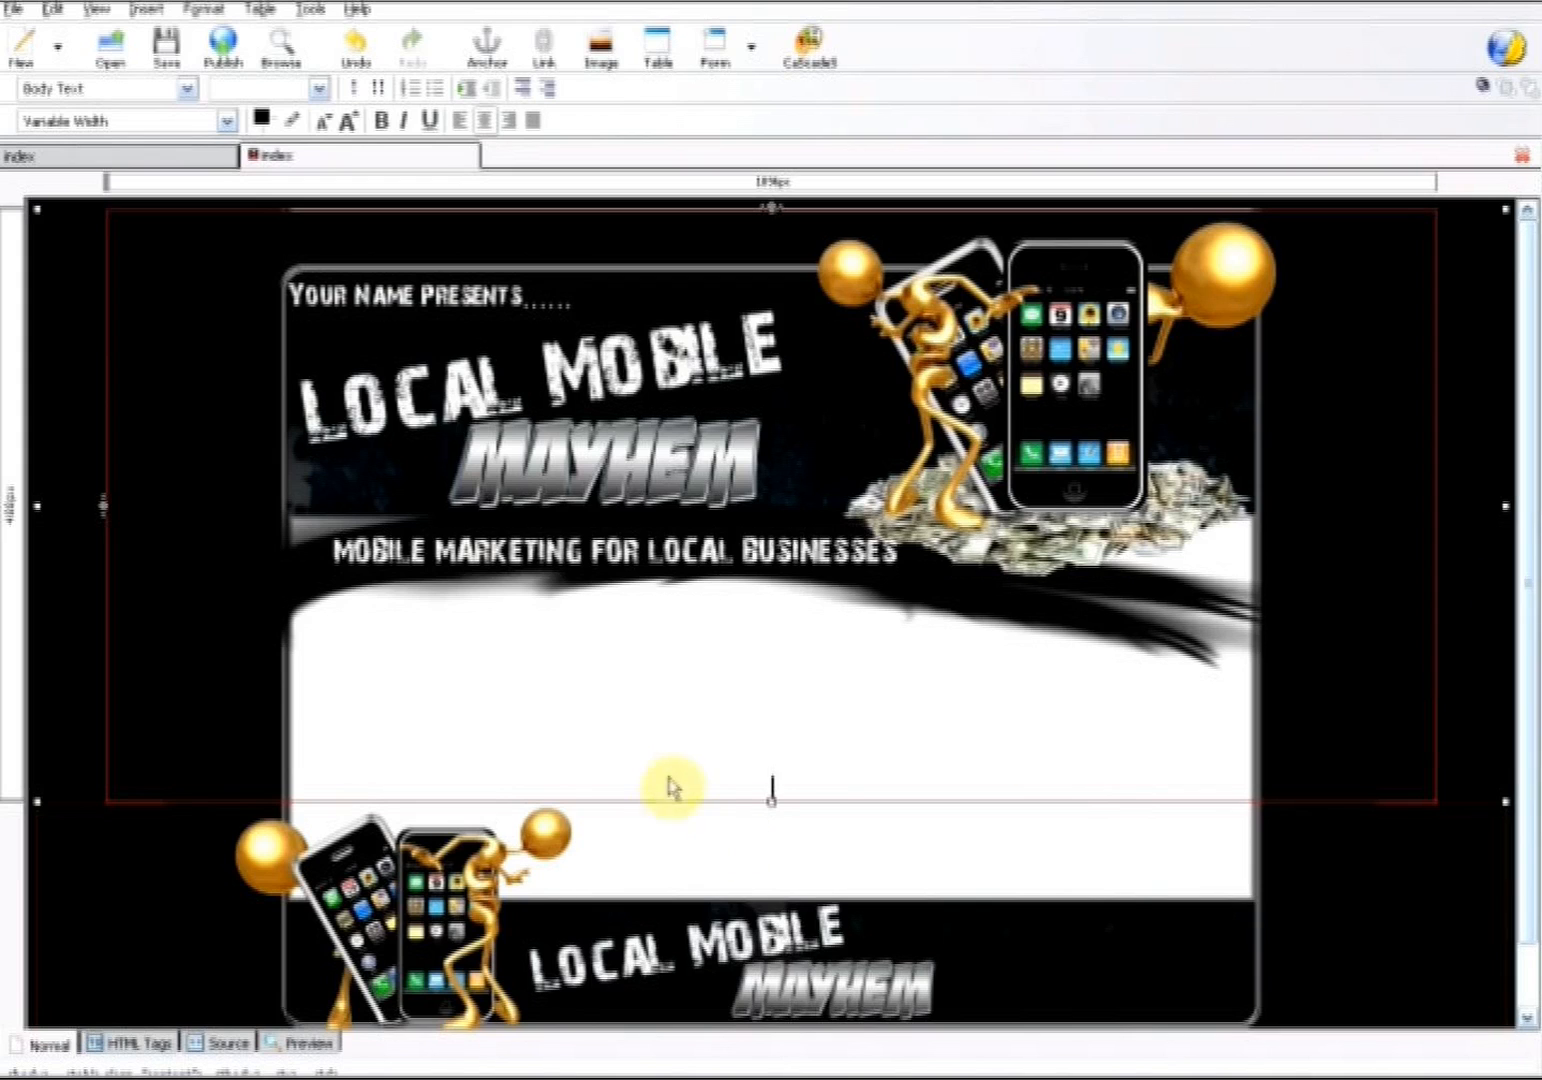
# Add two blank lines to the content cell, remove three blank lines, and save the page
pyautogui.press('Return')
pyautogui.press('Return')
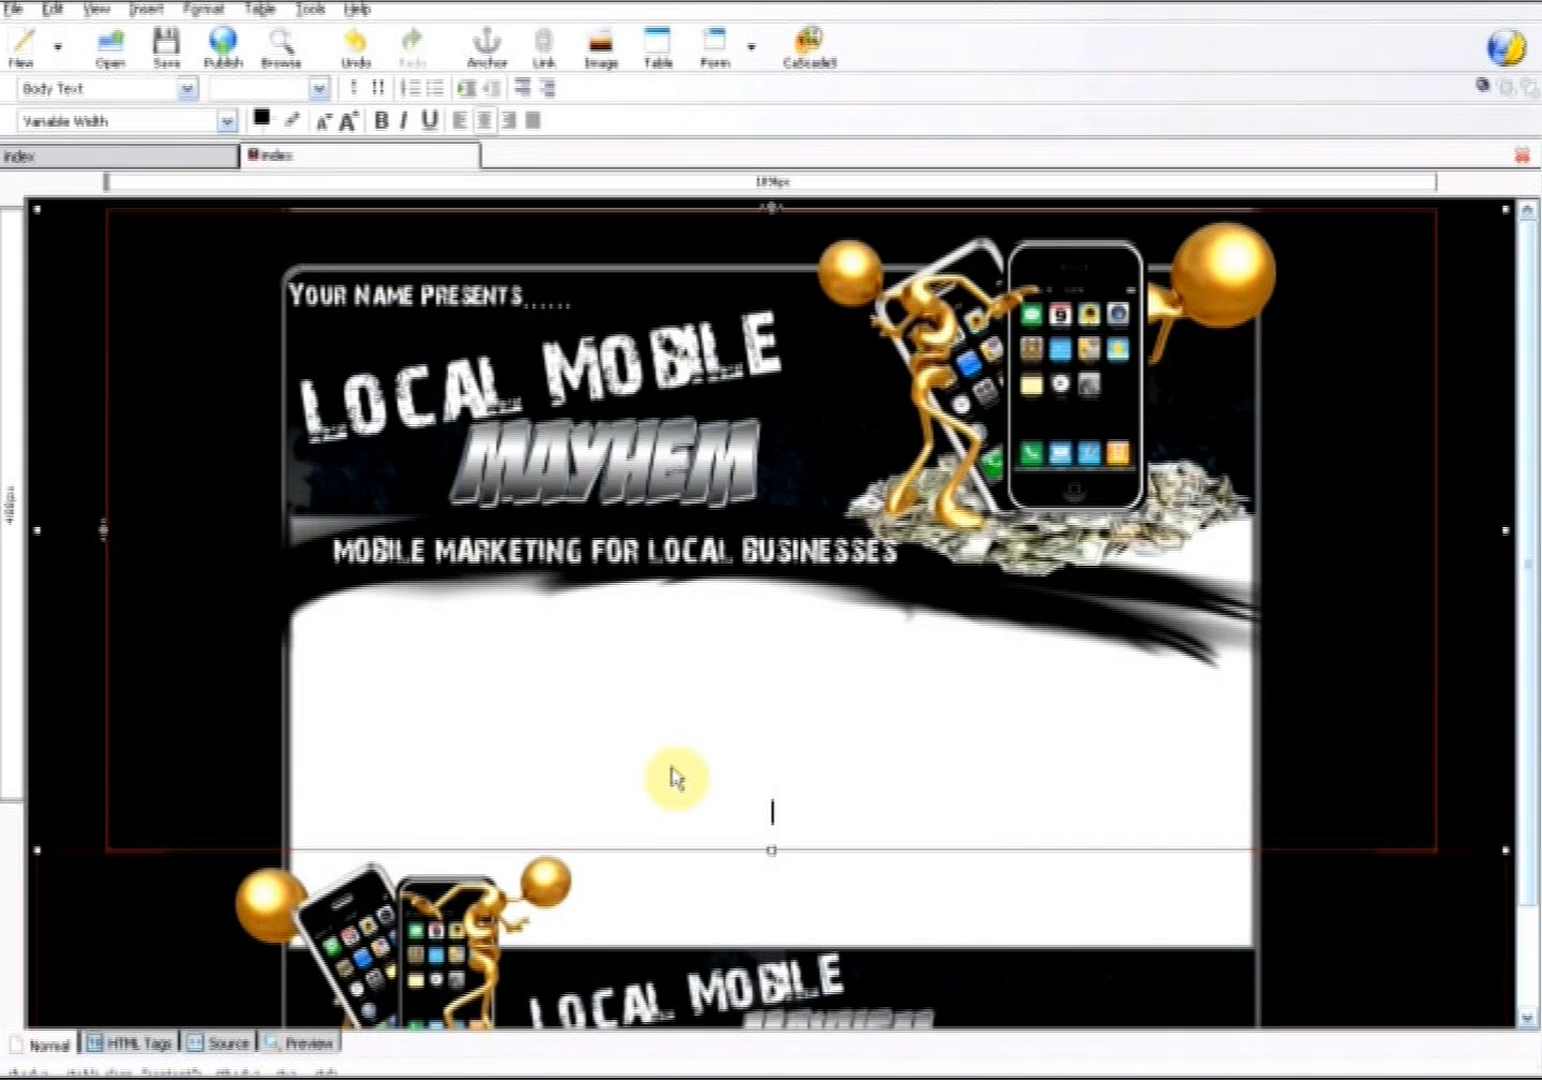
pyautogui.click(605, 808)
pyautogui.press('BackSpace')
pyautogui.press('BackSpace')
pyautogui.press('BackSpace')
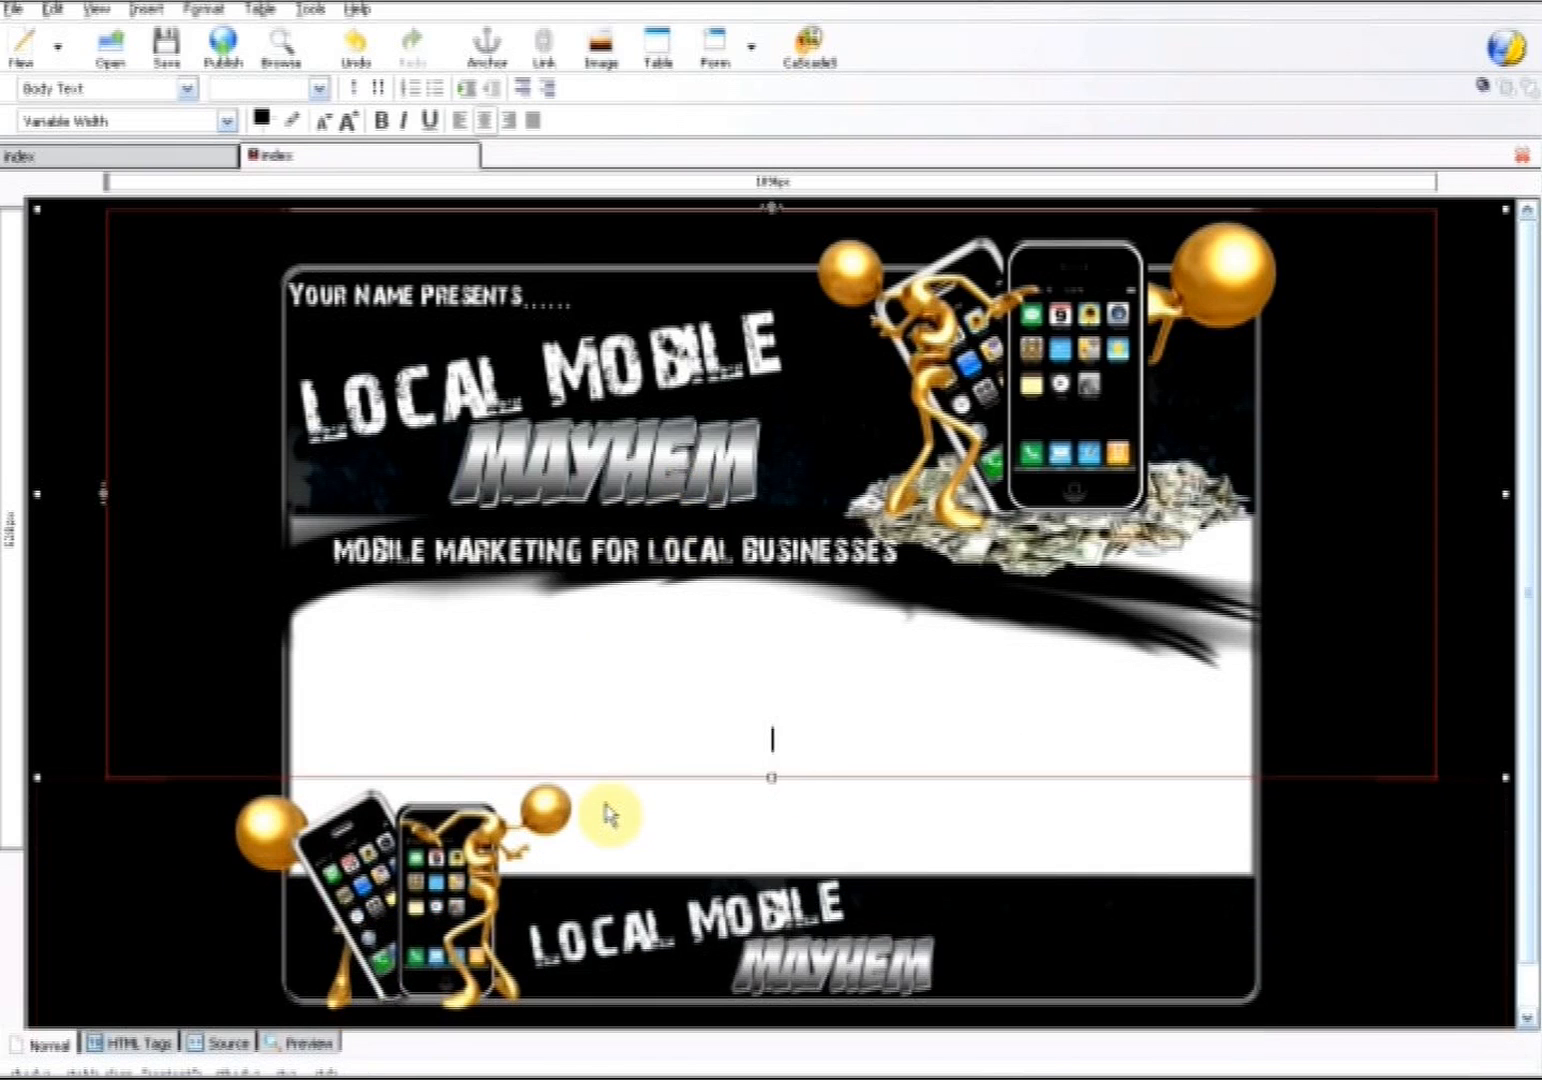
pyautogui.click(166, 40)
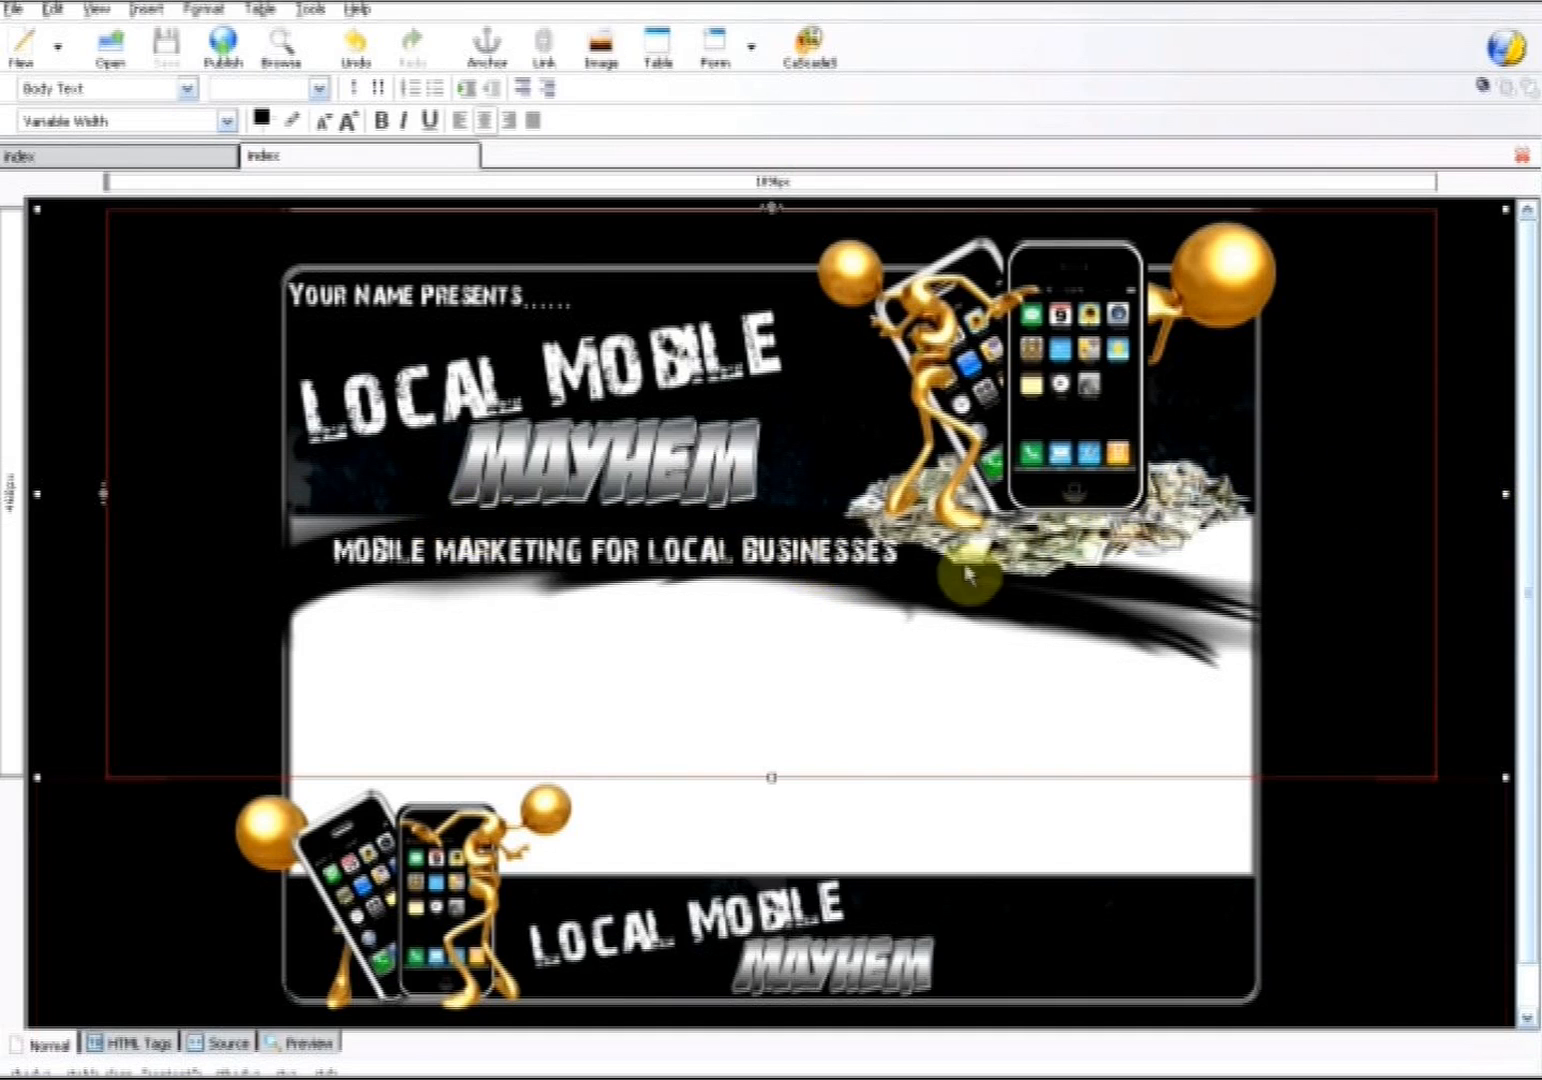
# Fill a line in the content cell with filler characters until it runs past the white area's edges
pyautogui.click(616, 491)
pyautogui.click(492, 726)
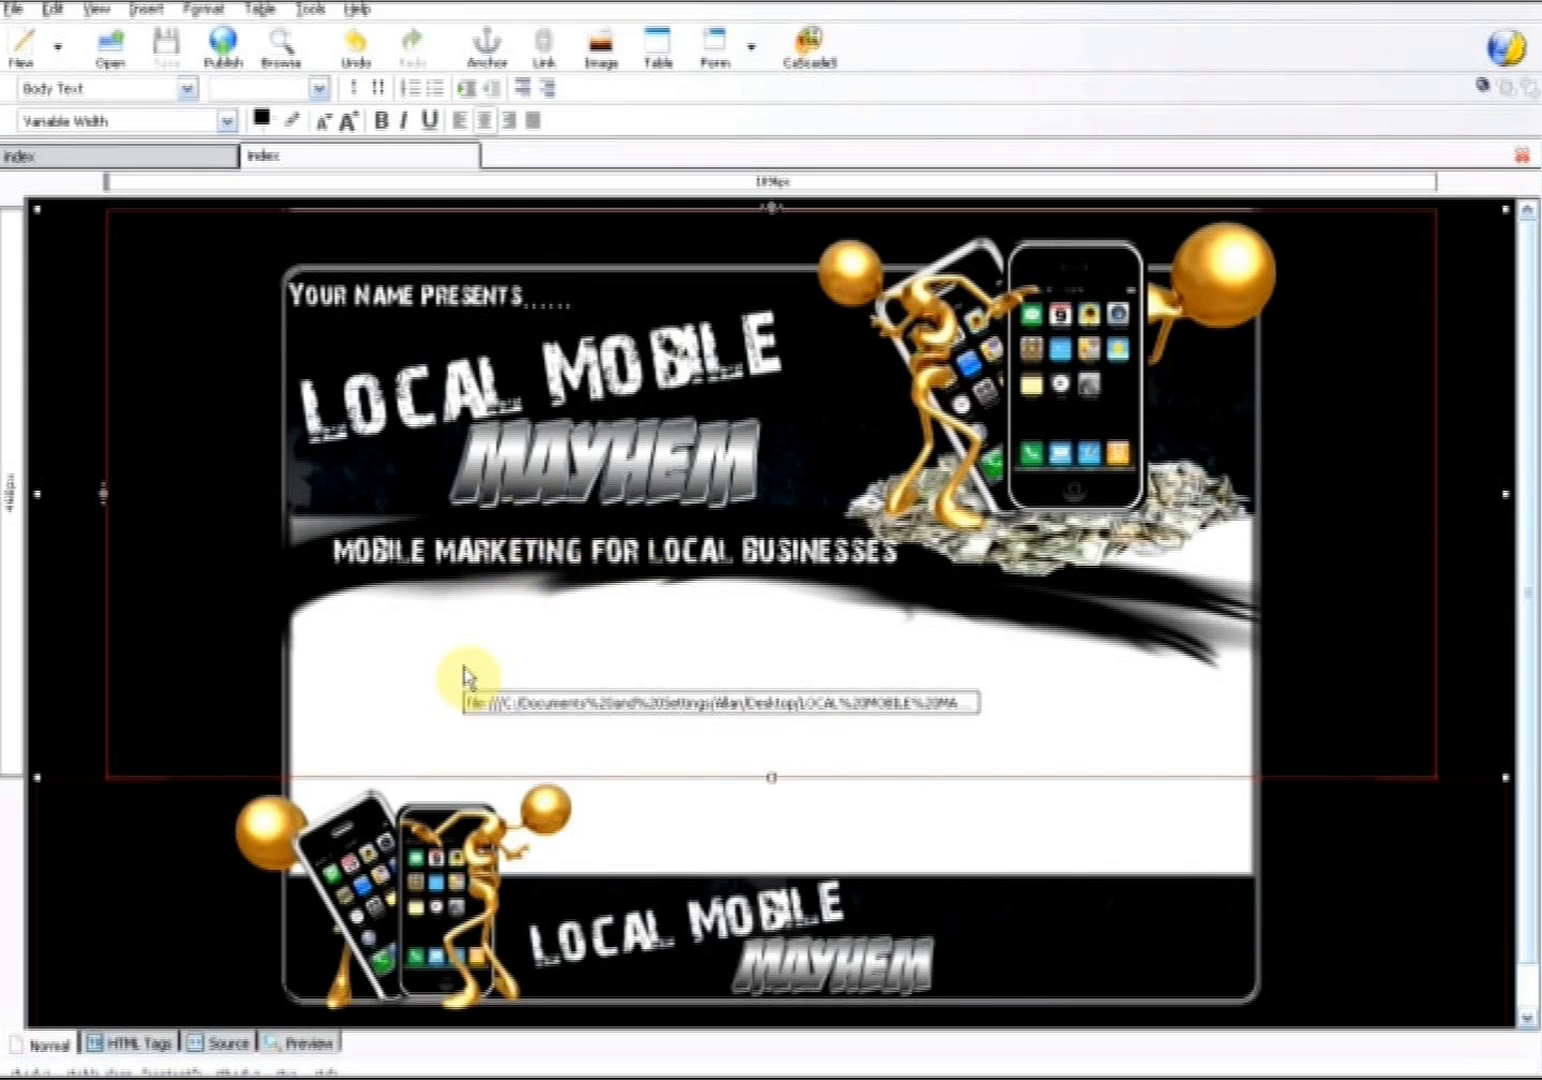
pyautogui.write('fsfsfsfopsodkso')
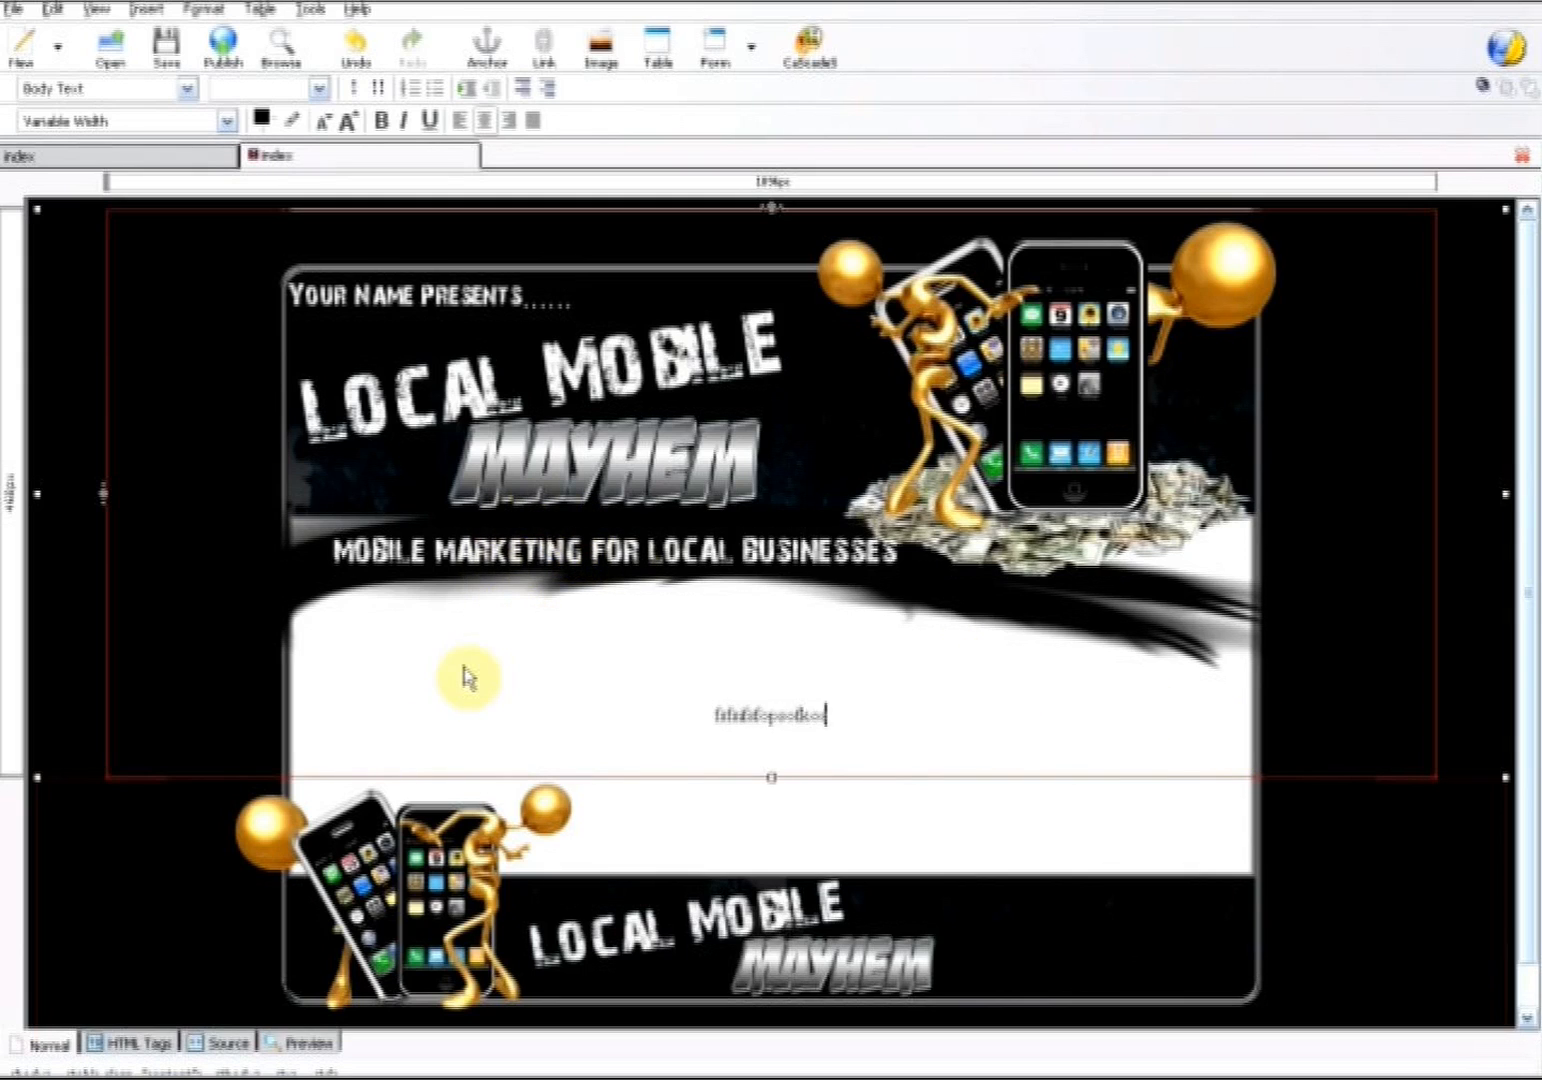
pyautogui.write('llllllllllllllllllllll')
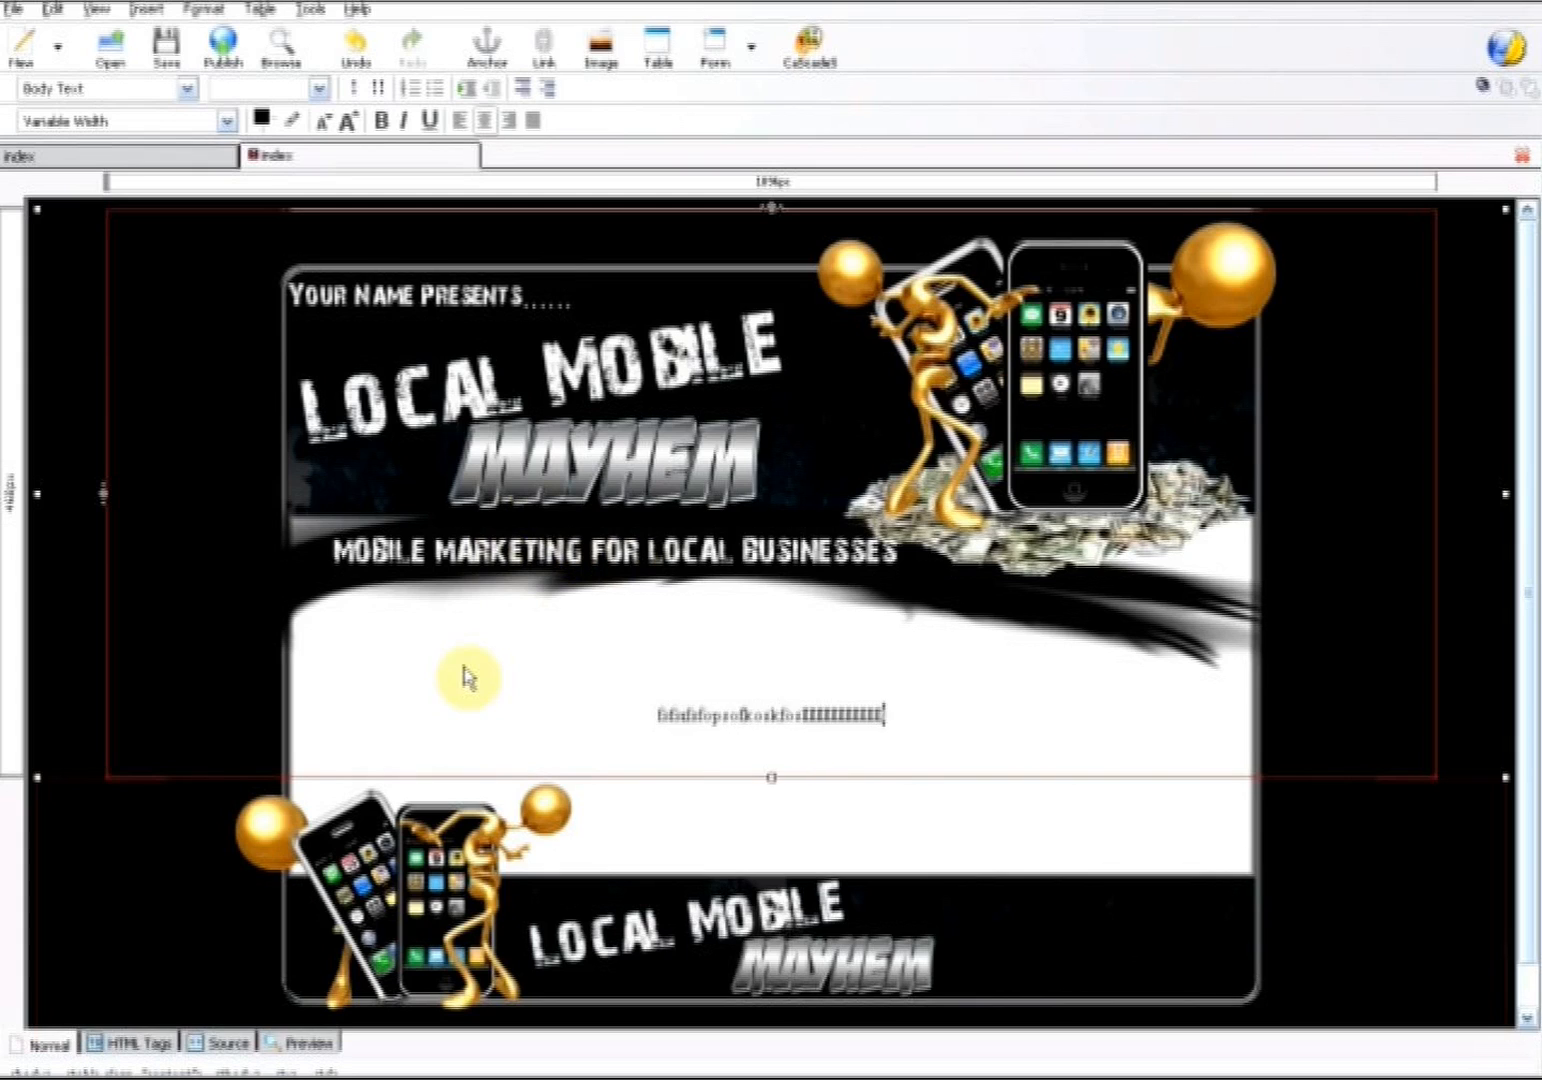
pyautogui.write('lllllllllllllllllllllllllllllllllllllllllllllllllllllllllllllll')
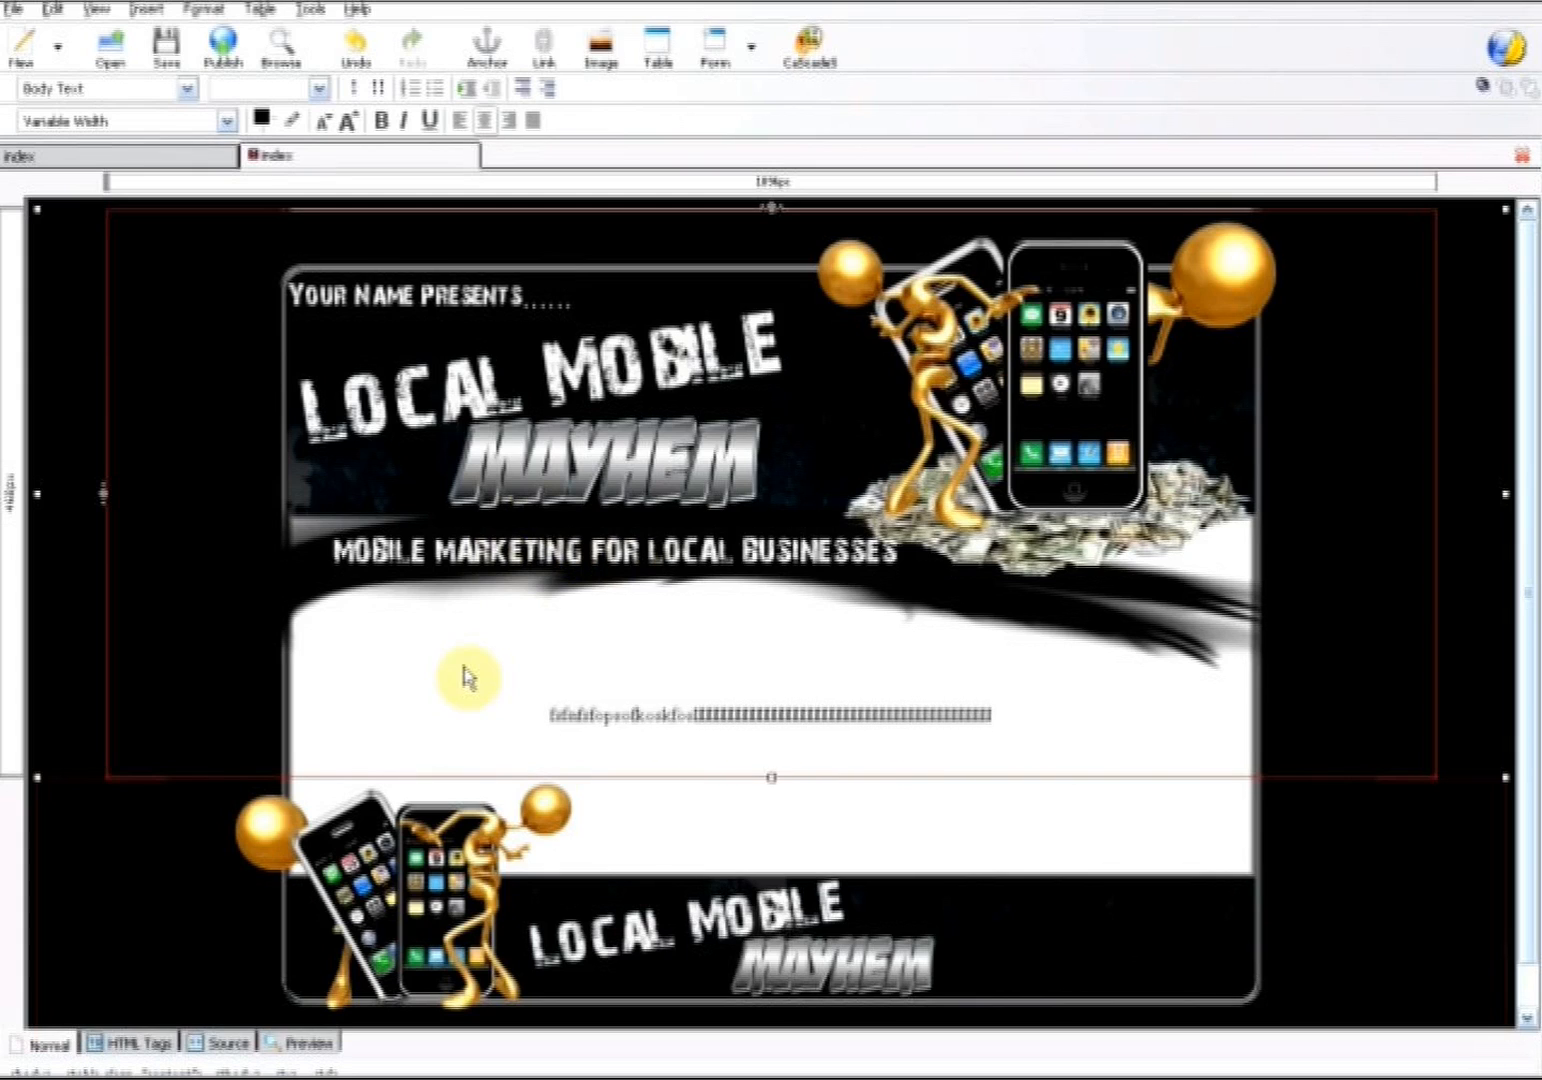
pyautogui.write('lllllllllllllllllllllllllllllllllllllllllllllllll')
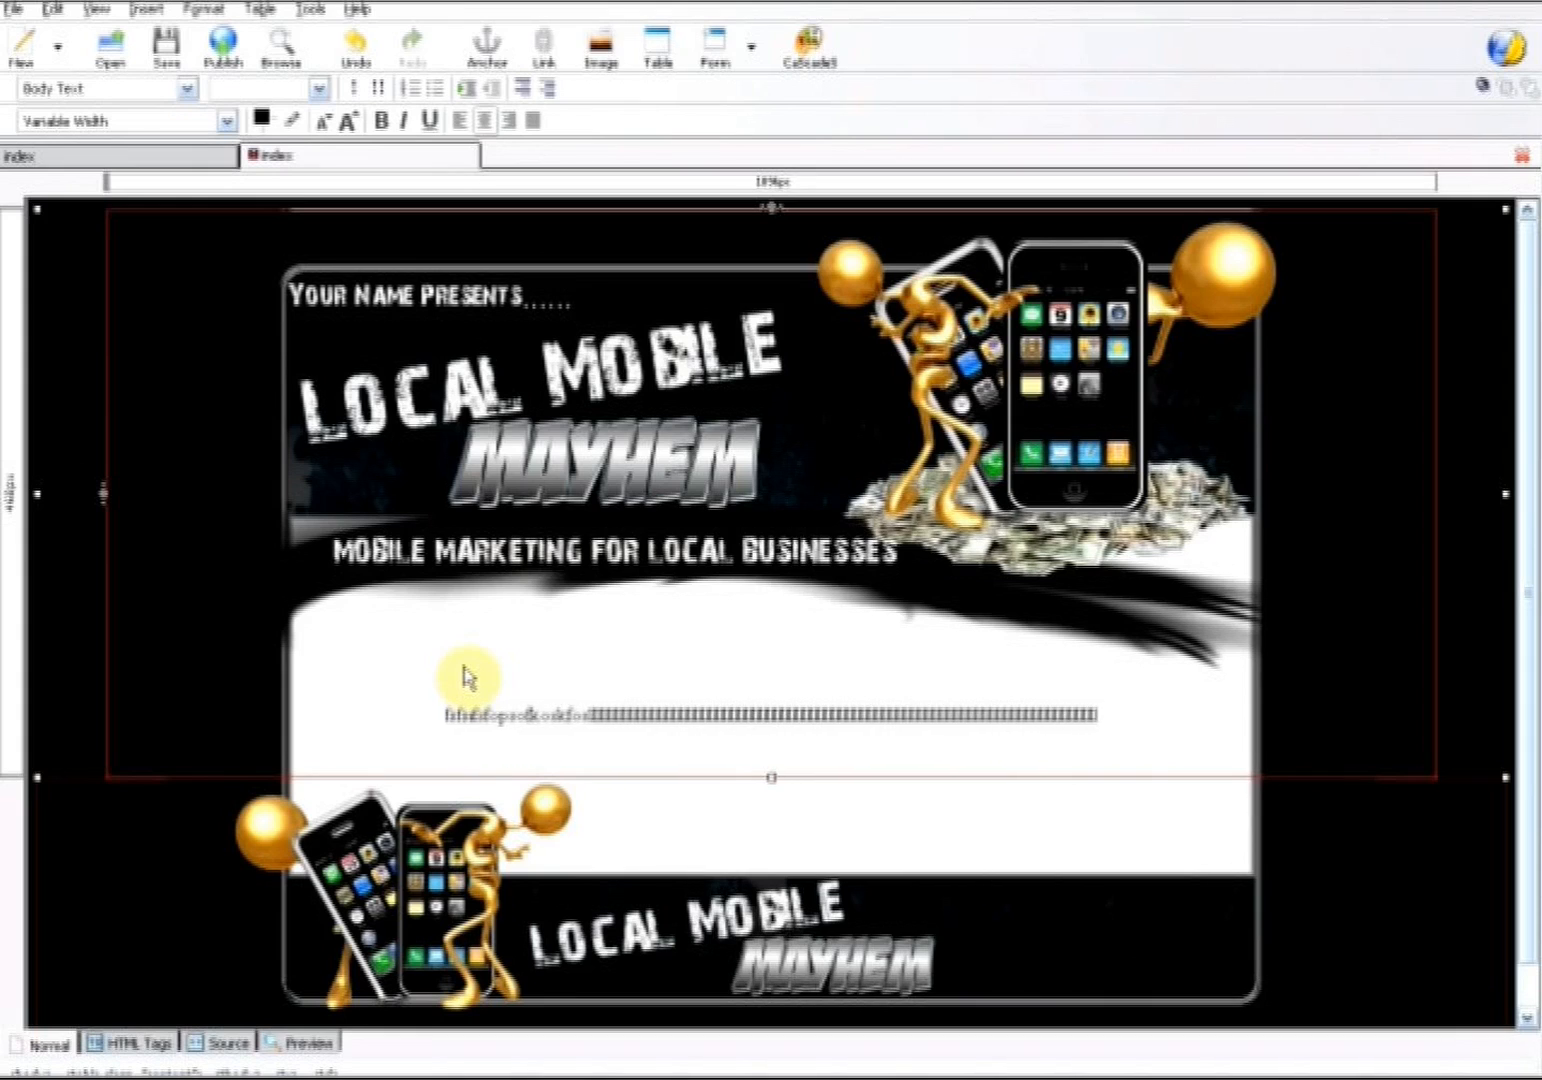
pyautogui.write('llllllllllllllllllllllllllllllllllllllllllllllll')
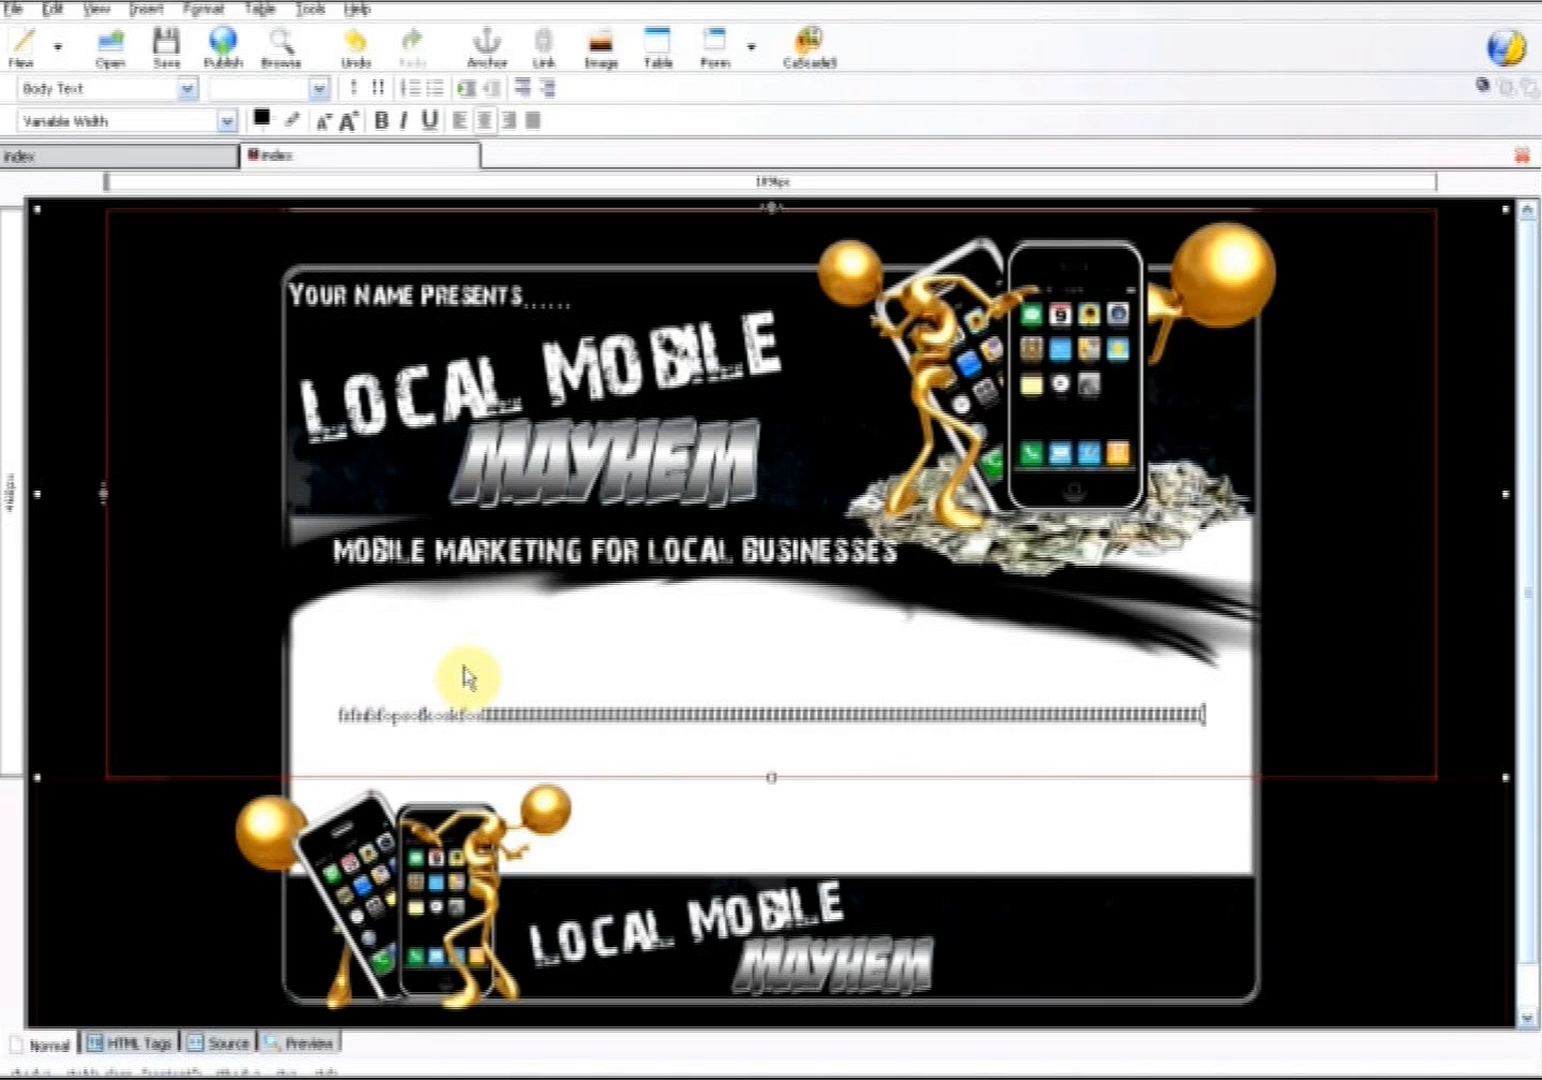
pyautogui.write('llllllllllllllllllllllllllllllllll')
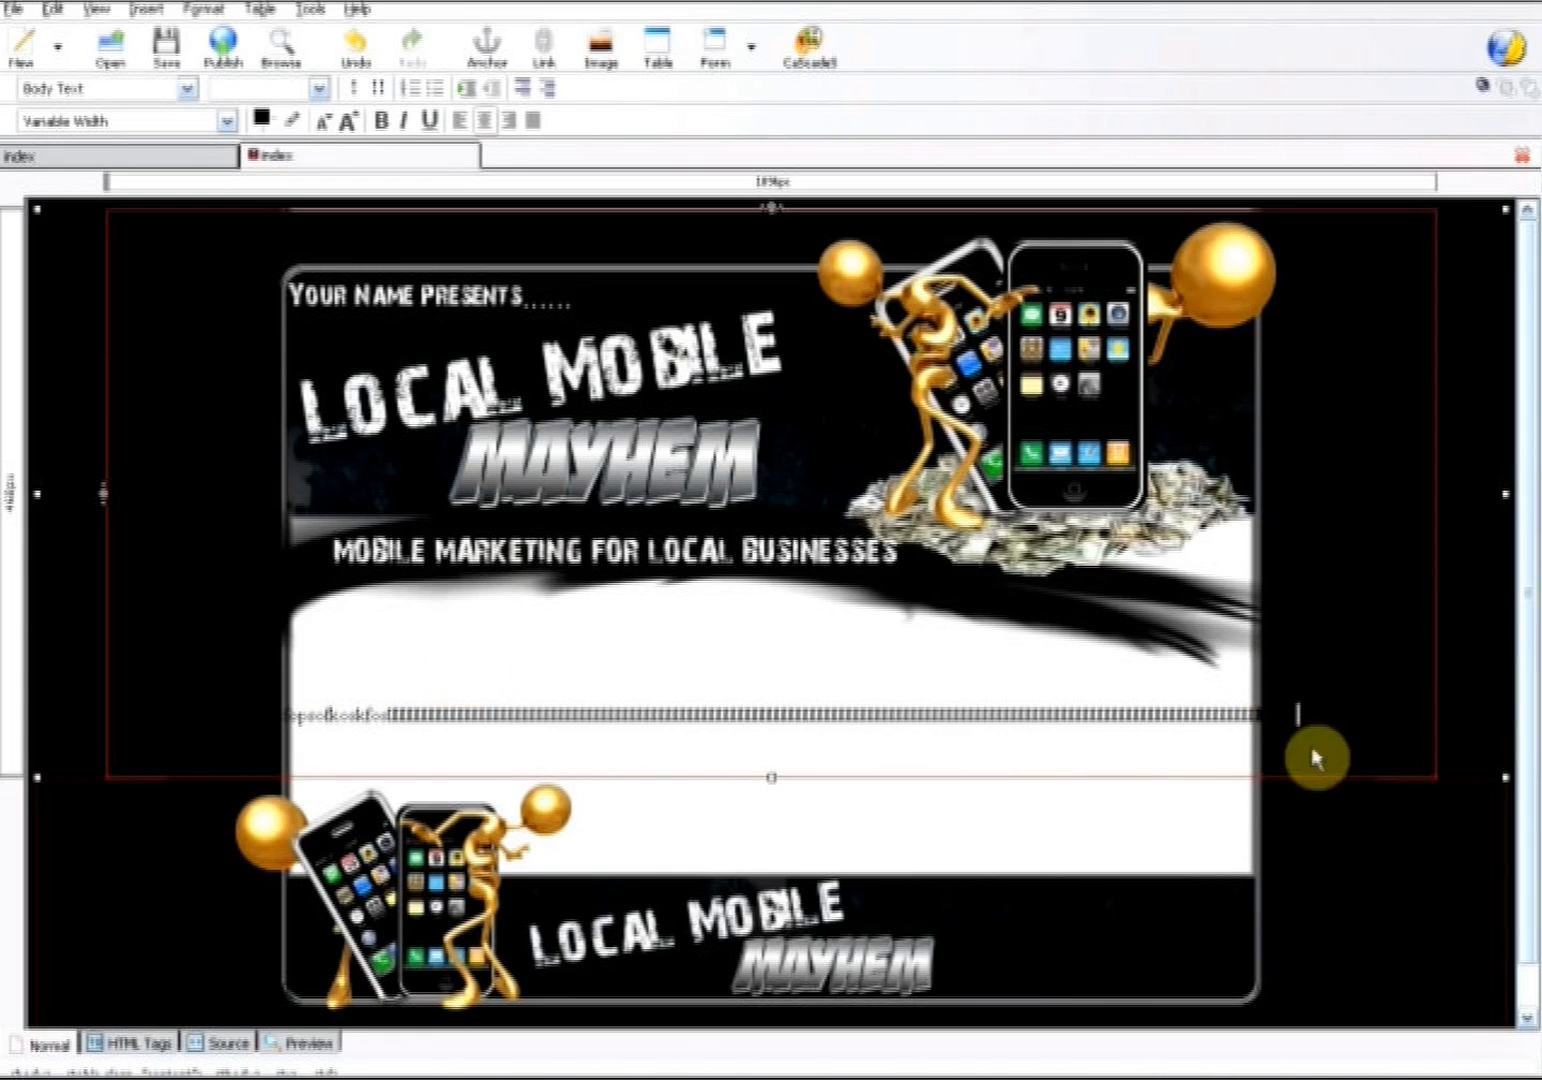
# Delete all the filler characters from the content cell
pyautogui.moveTo(1332, 716); pyautogui.dragTo(975, 686)
pyautogui.click(1265, 722)
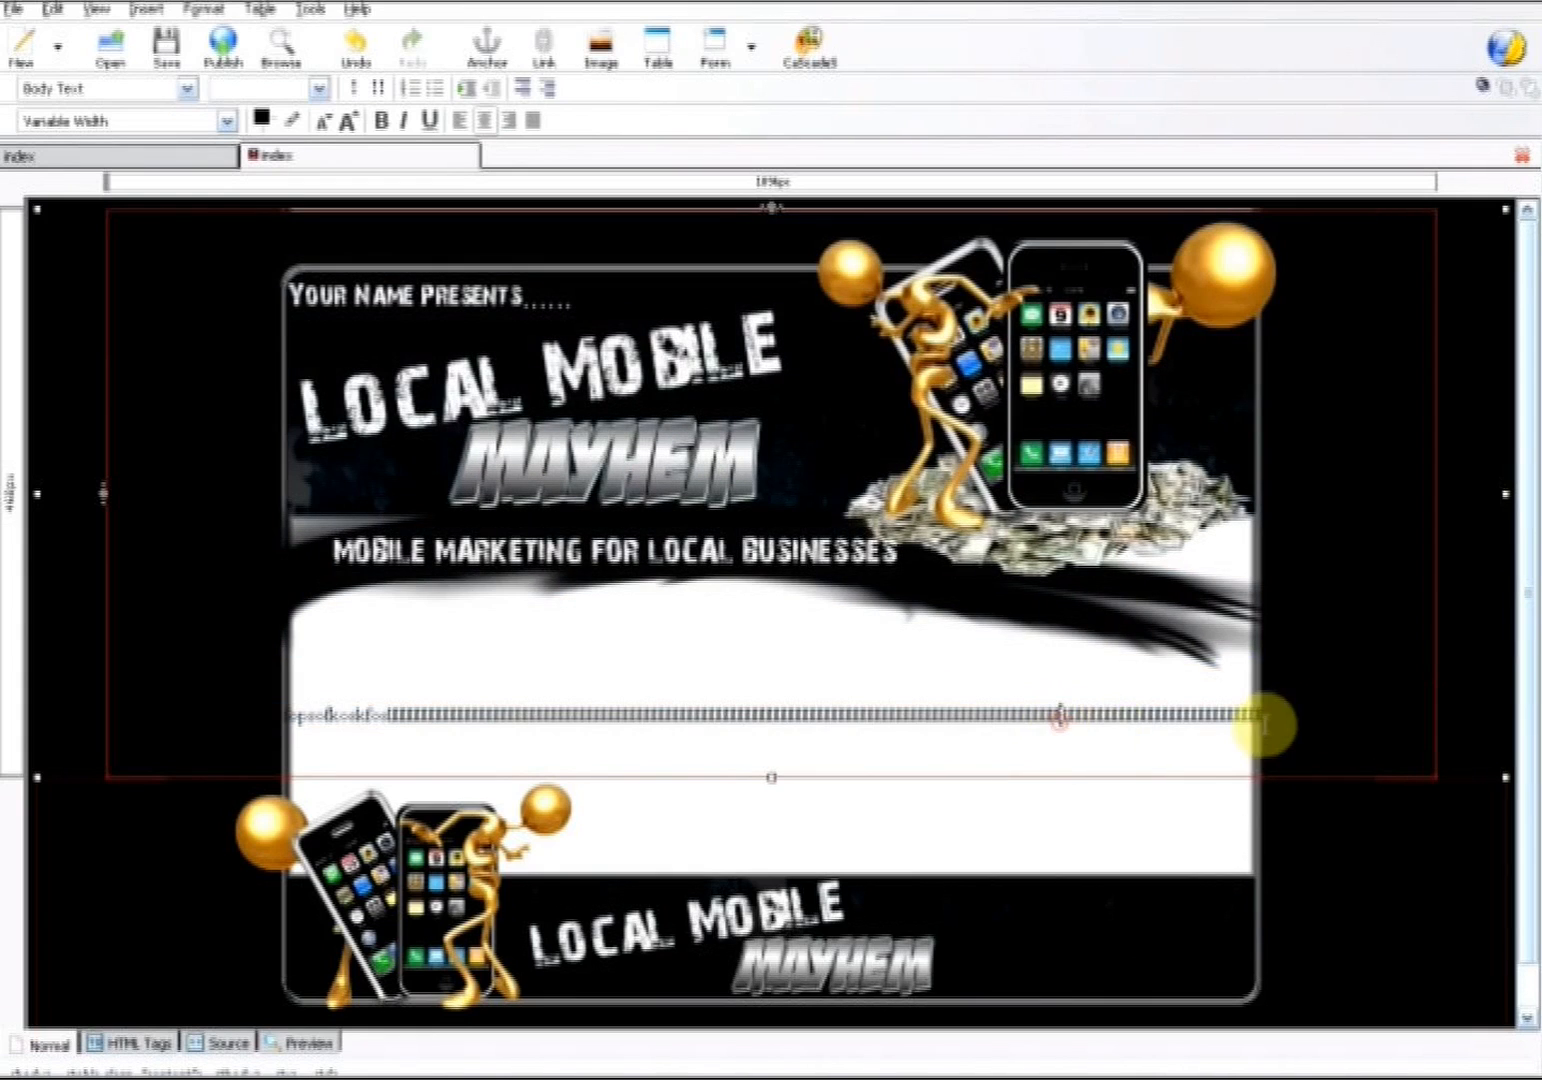
pyautogui.moveTo(1272, 718); pyautogui.dragTo(193, 722)
pyautogui.press('Delete')
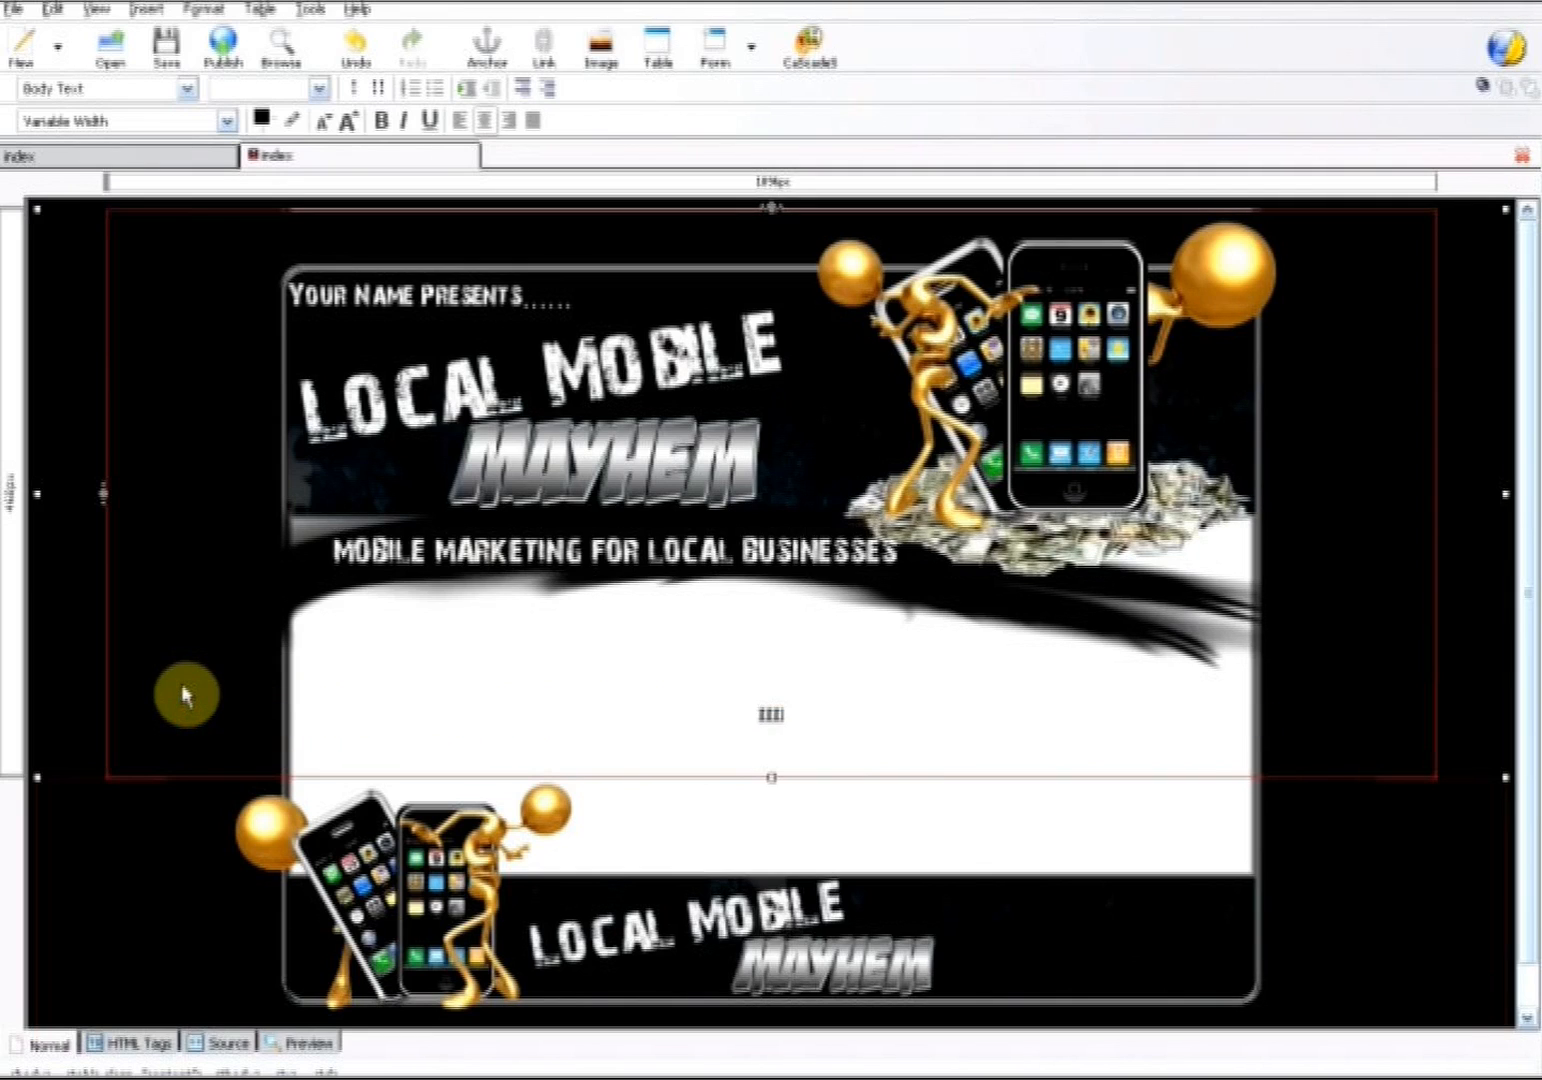
pyautogui.moveTo(819, 726); pyautogui.dragTo(746, 711)
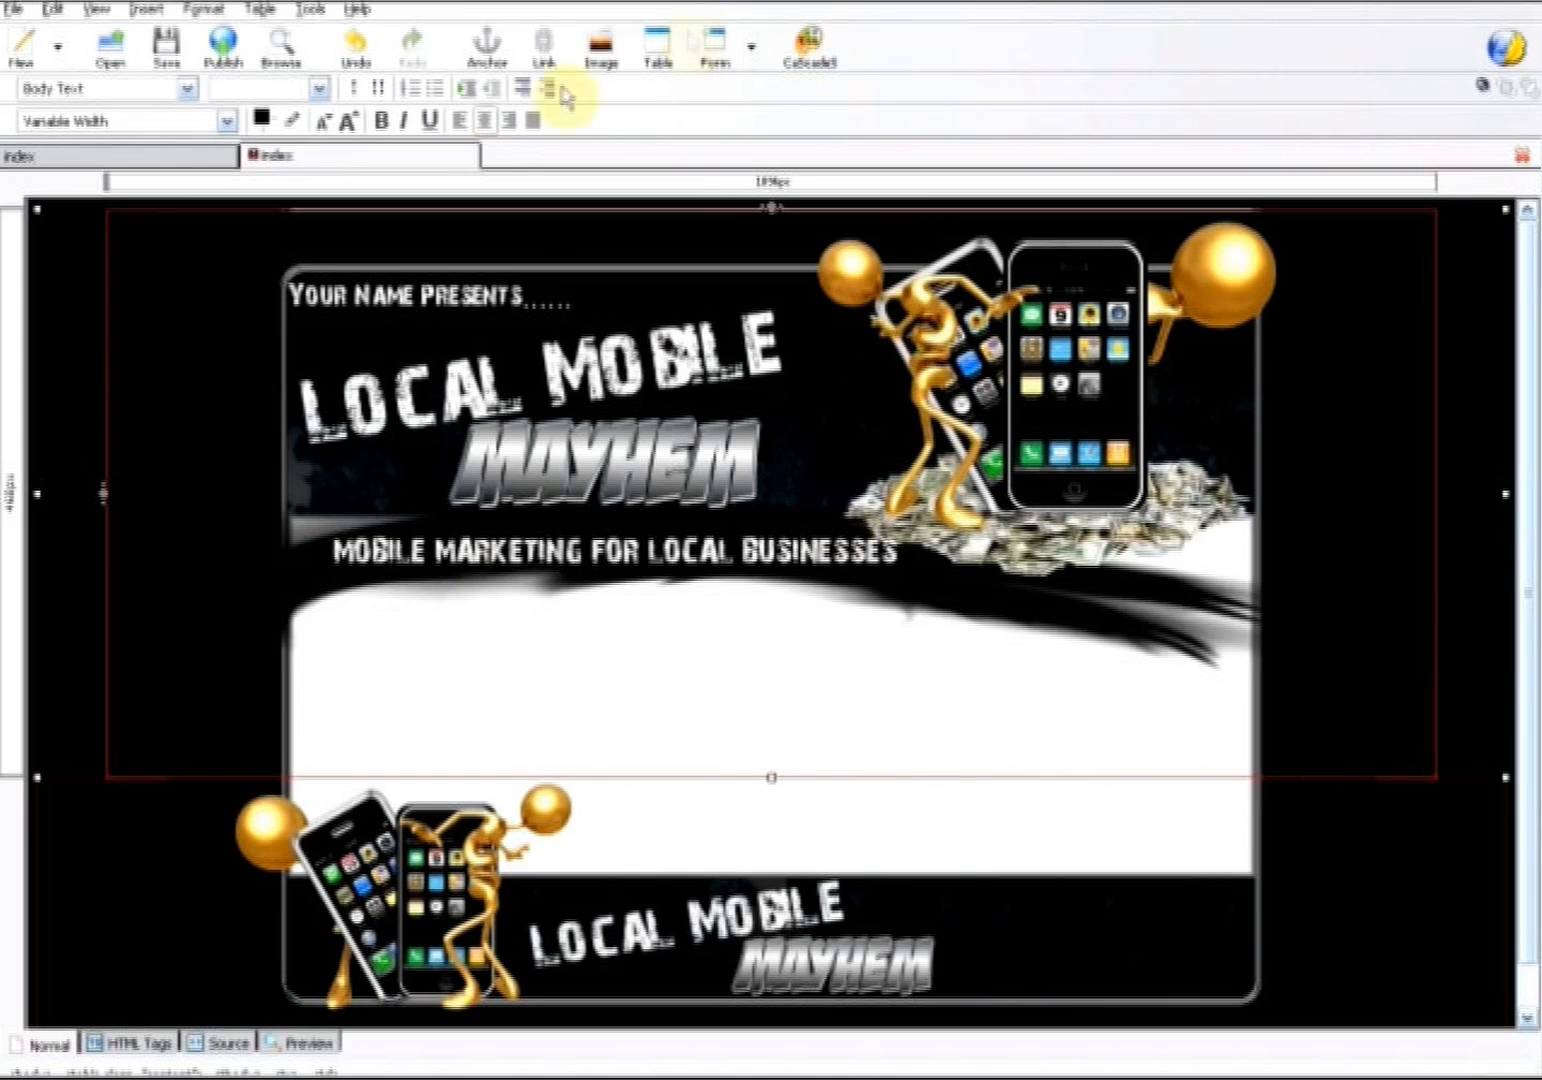
# Insert a one-row, one-column table 789 pixels wide in the content cell, with centered cell content and zero border, cellspacing and cellpadding
pyautogui.click(140, 10)
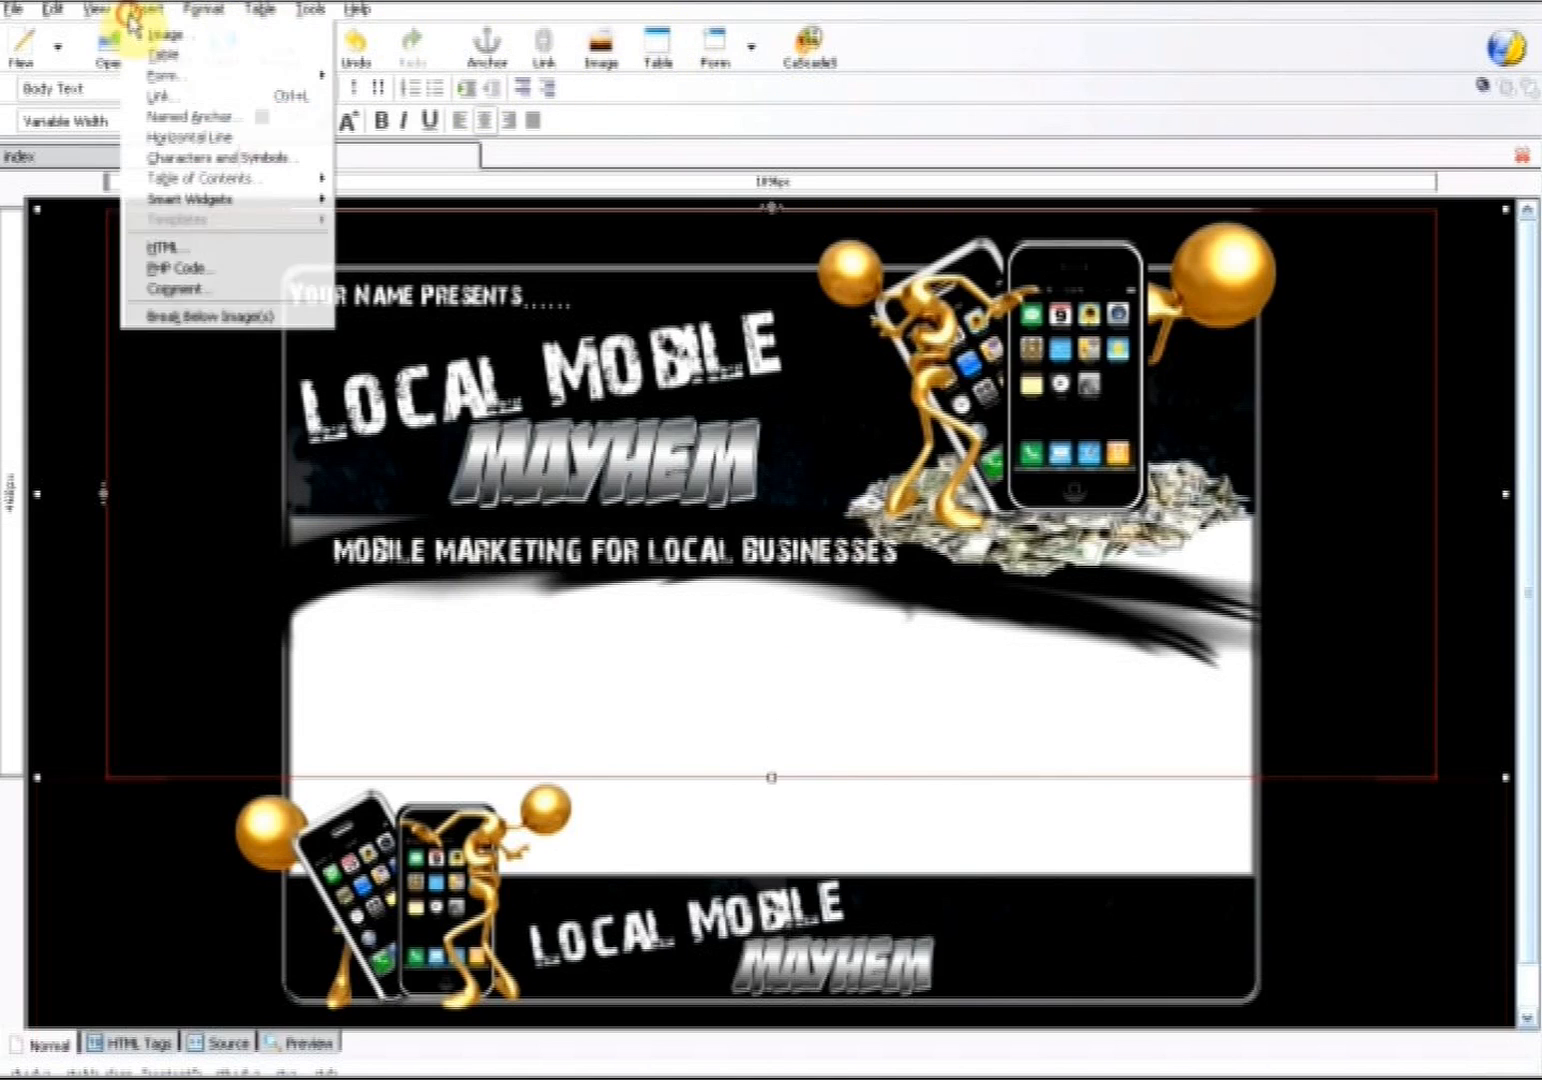
pyautogui.click(172, 55)
pyautogui.click(662, 349)
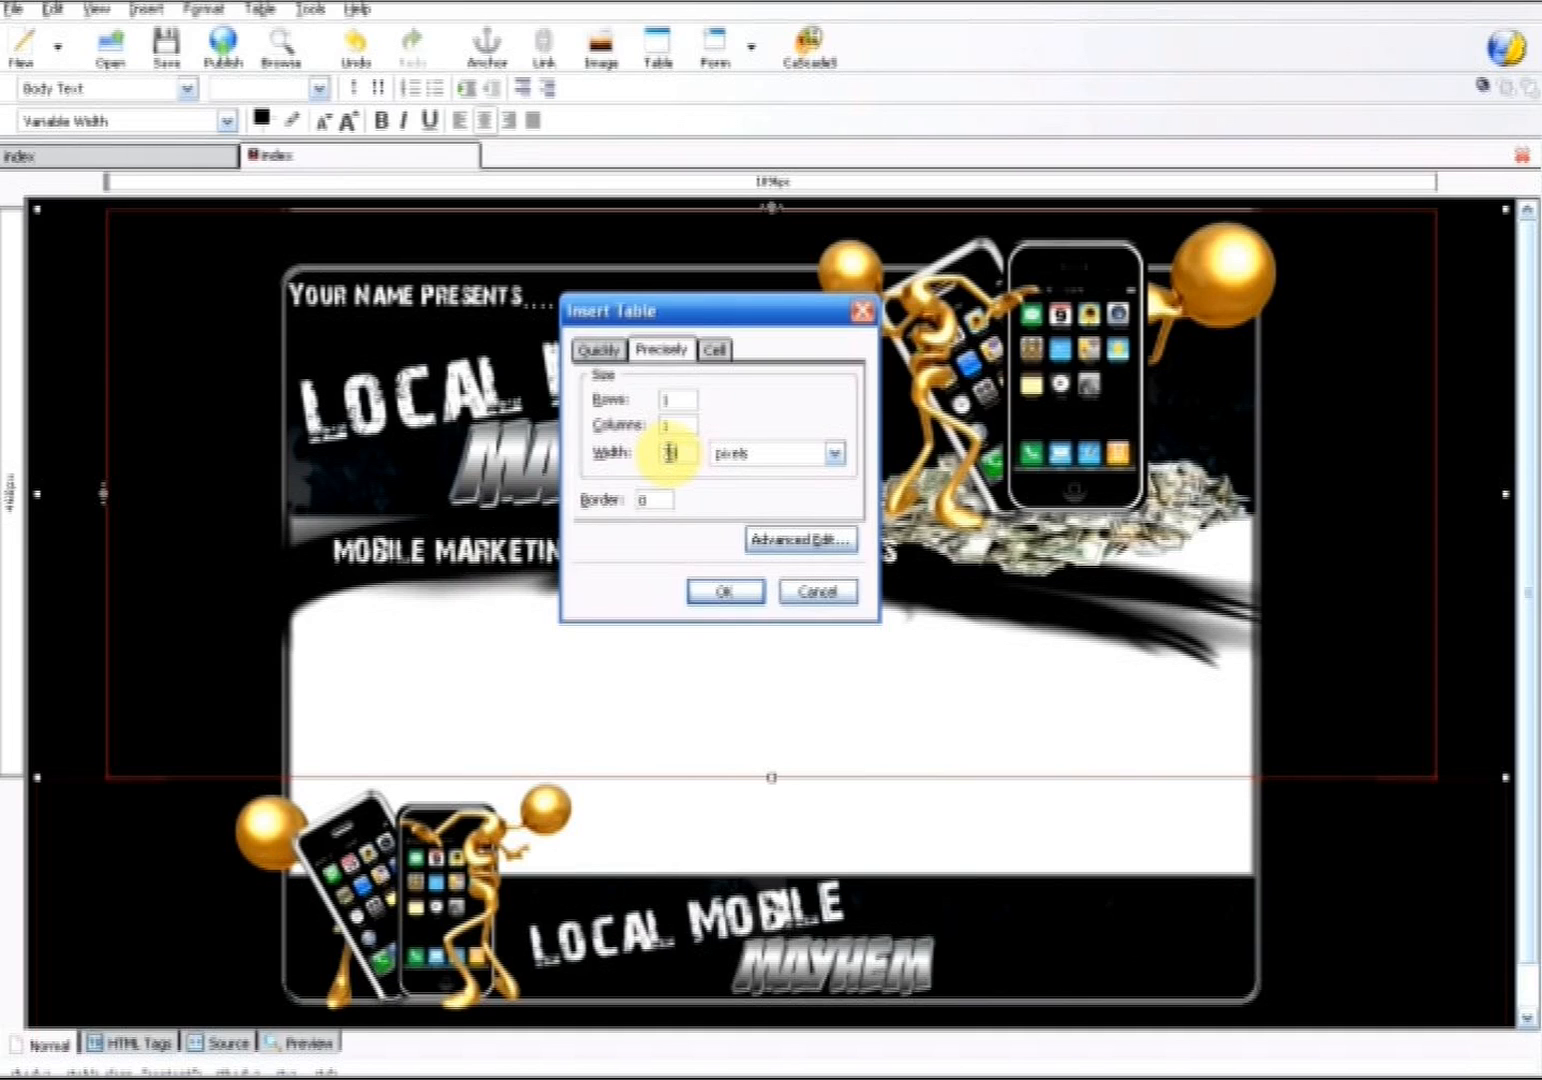
pyautogui.click(712, 350)
pyautogui.doubleClick(709, 466)
pyautogui.write('0')
pyautogui.doubleClick(712, 486)
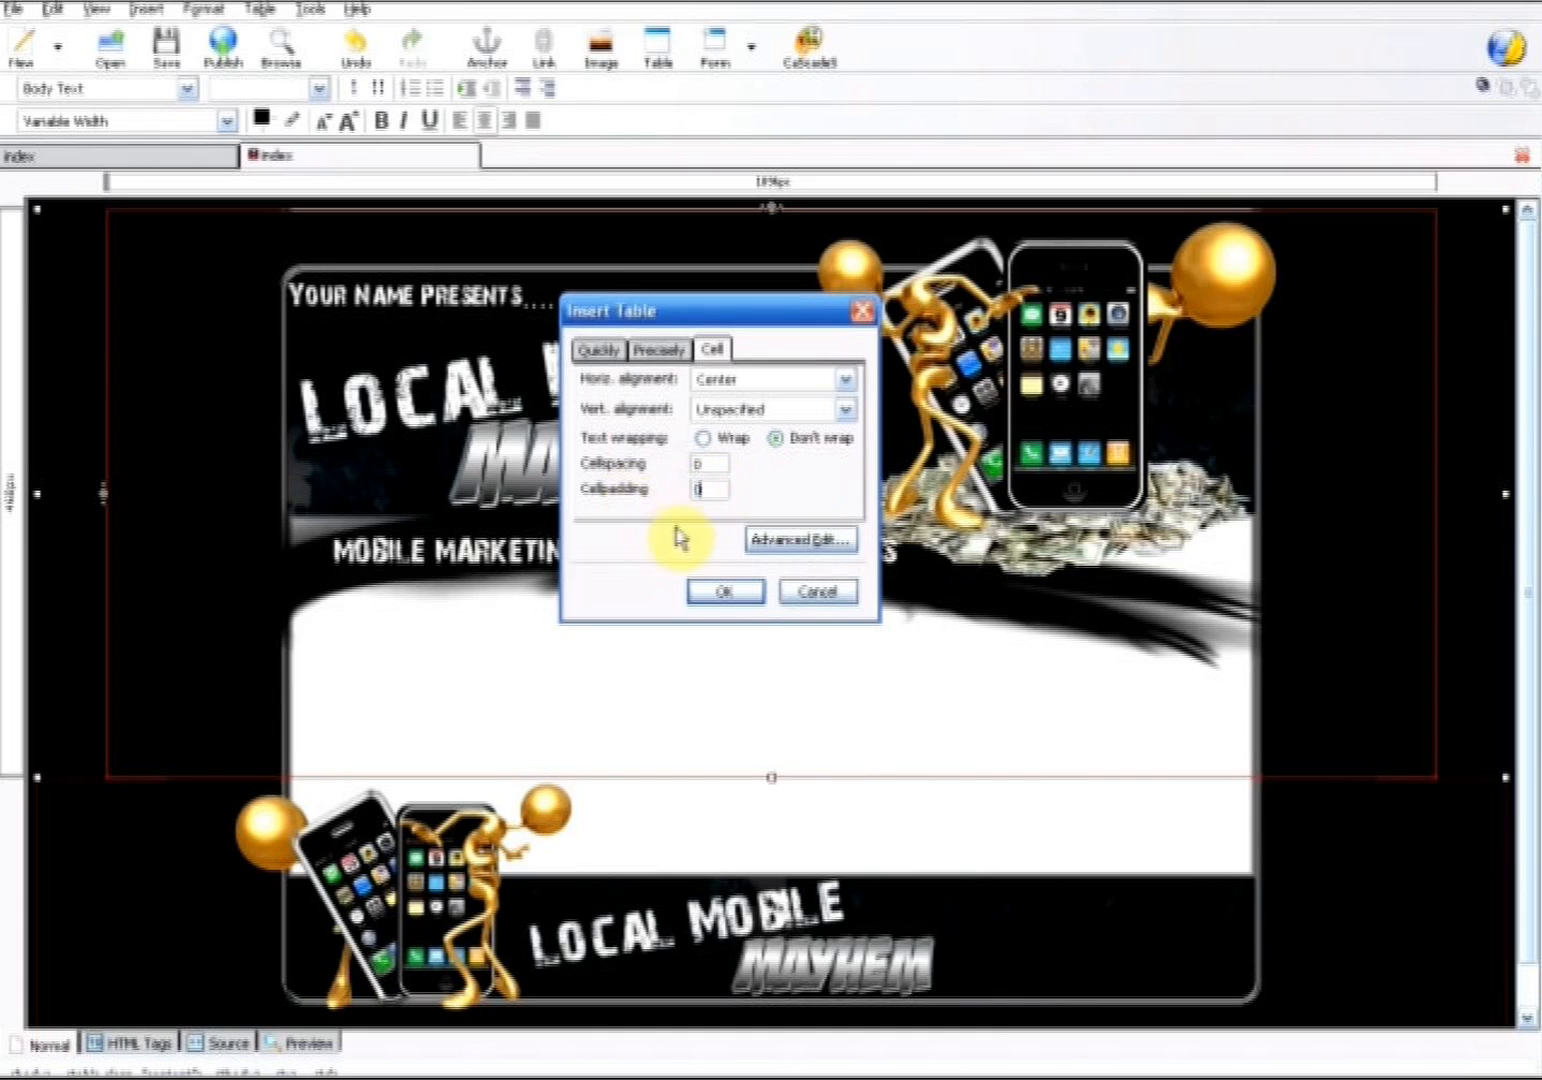
pyautogui.click(728, 592)
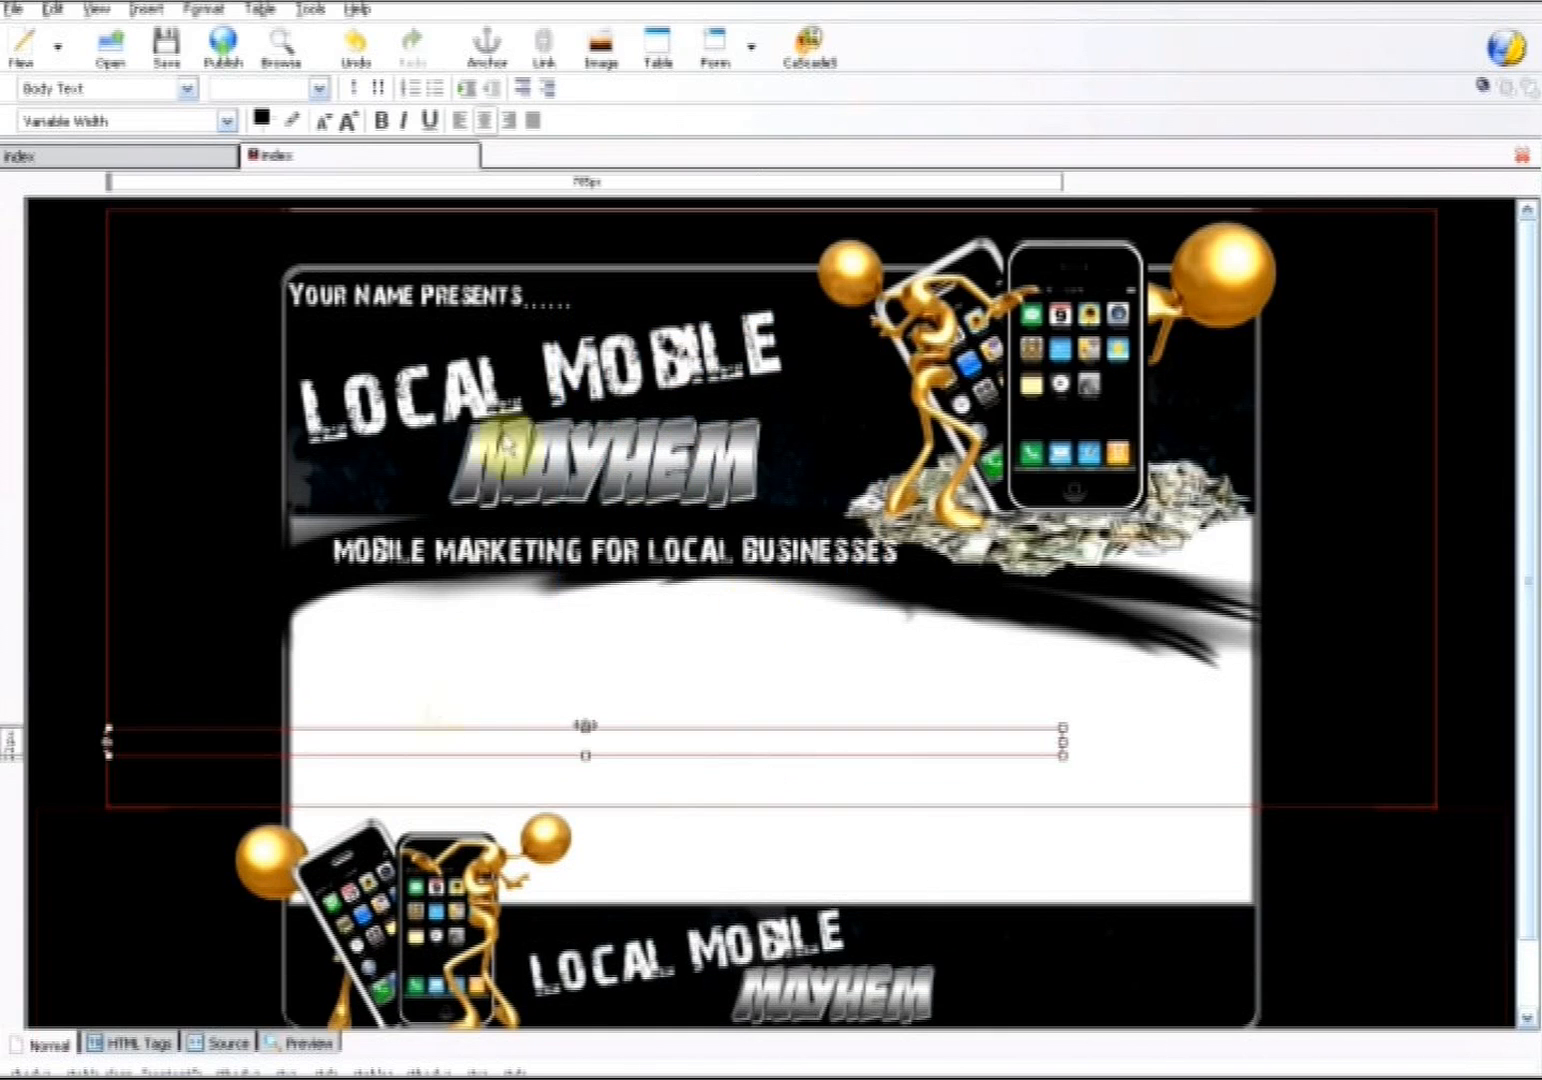
# Set the new inner table's alignment to Center and apply the table properties
pyautogui.doubleClick(498, 763)
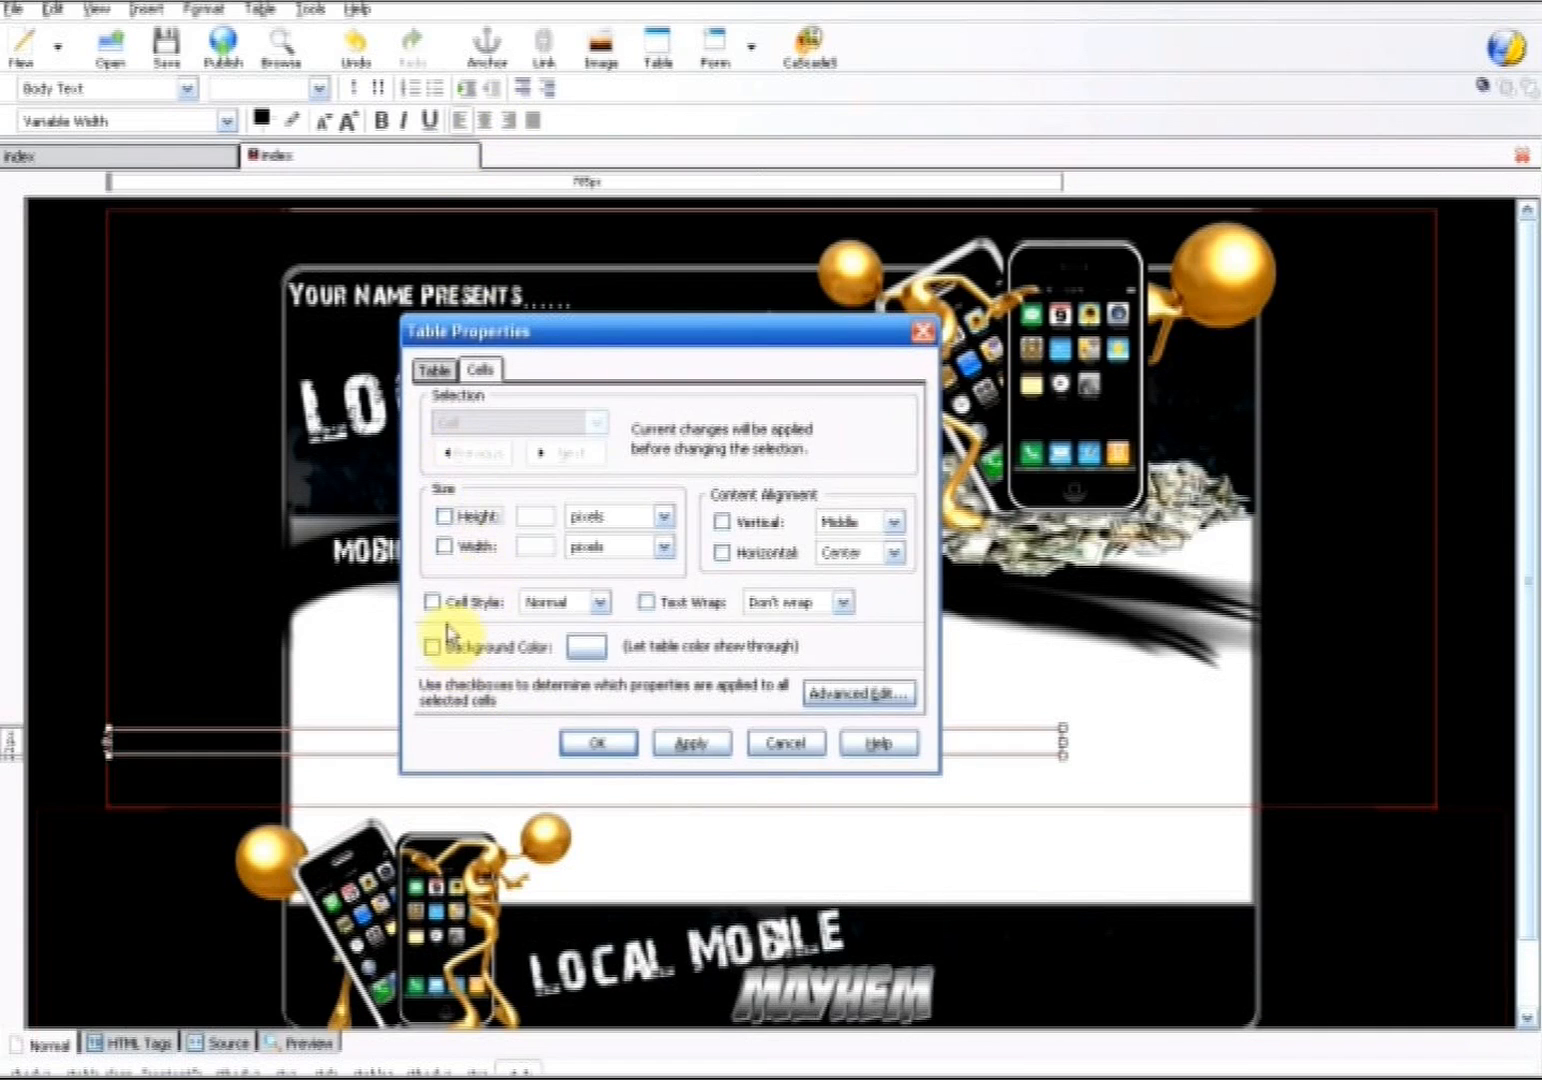
pyautogui.click(433, 369)
pyautogui.click(557, 598)
pyautogui.click(557, 640)
pyautogui.click(693, 744)
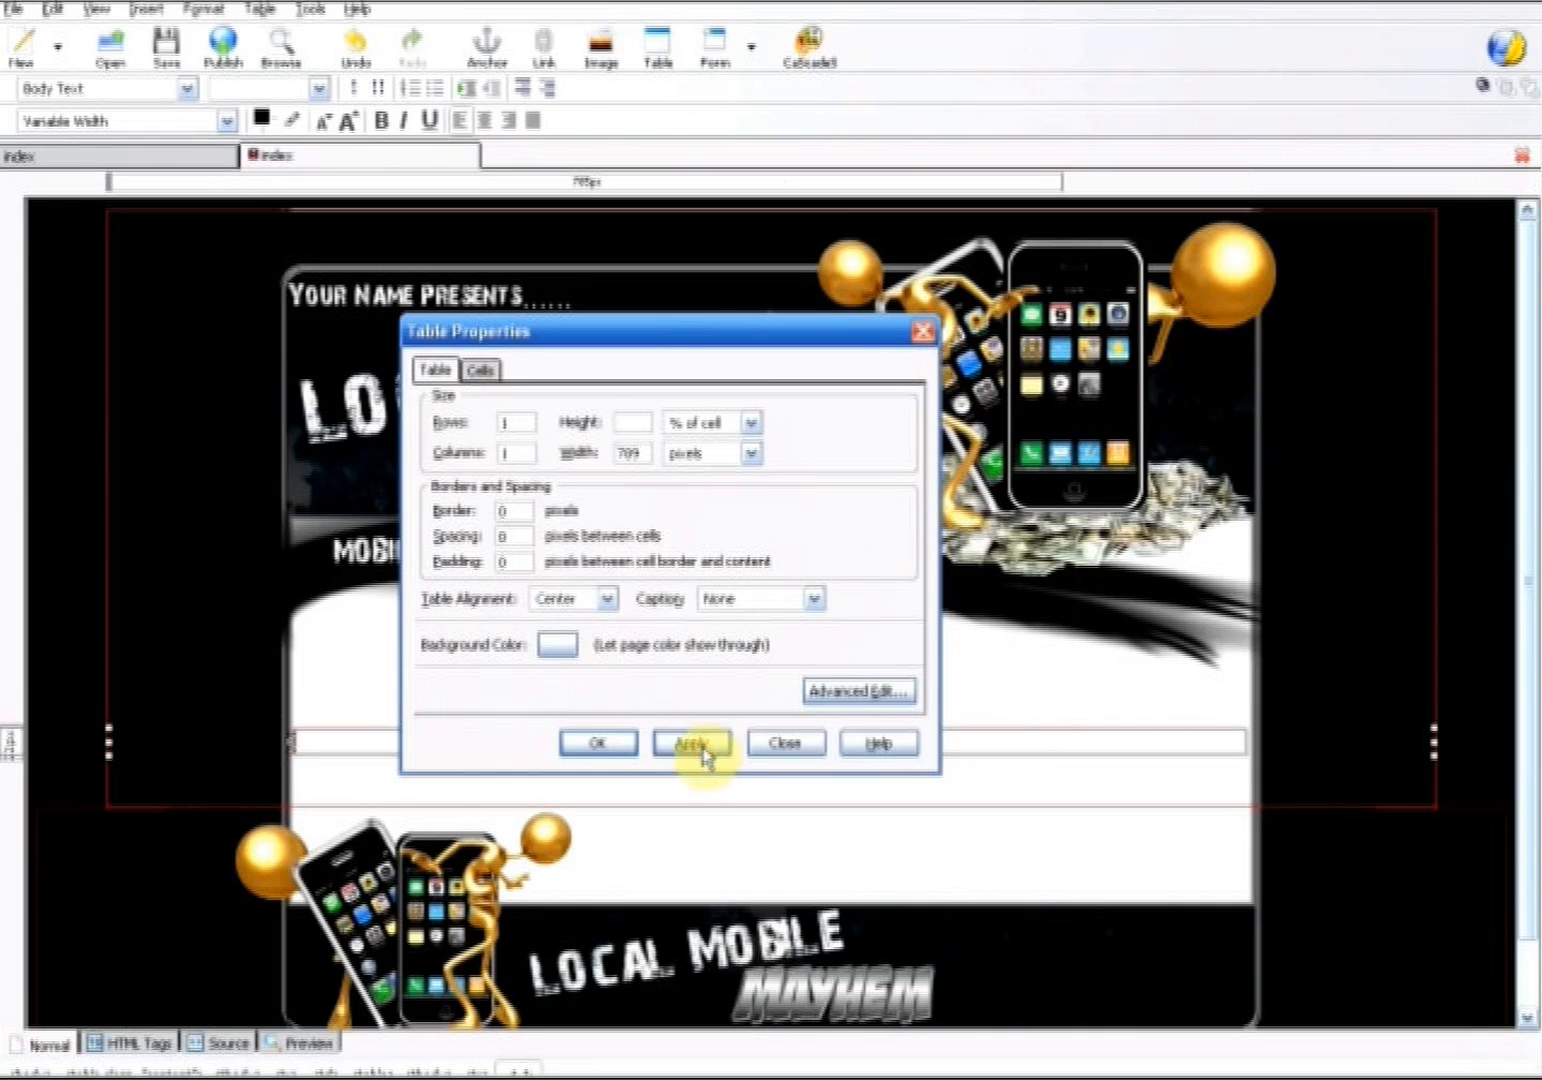
pyautogui.click(625, 748)
pyautogui.click(621, 785)
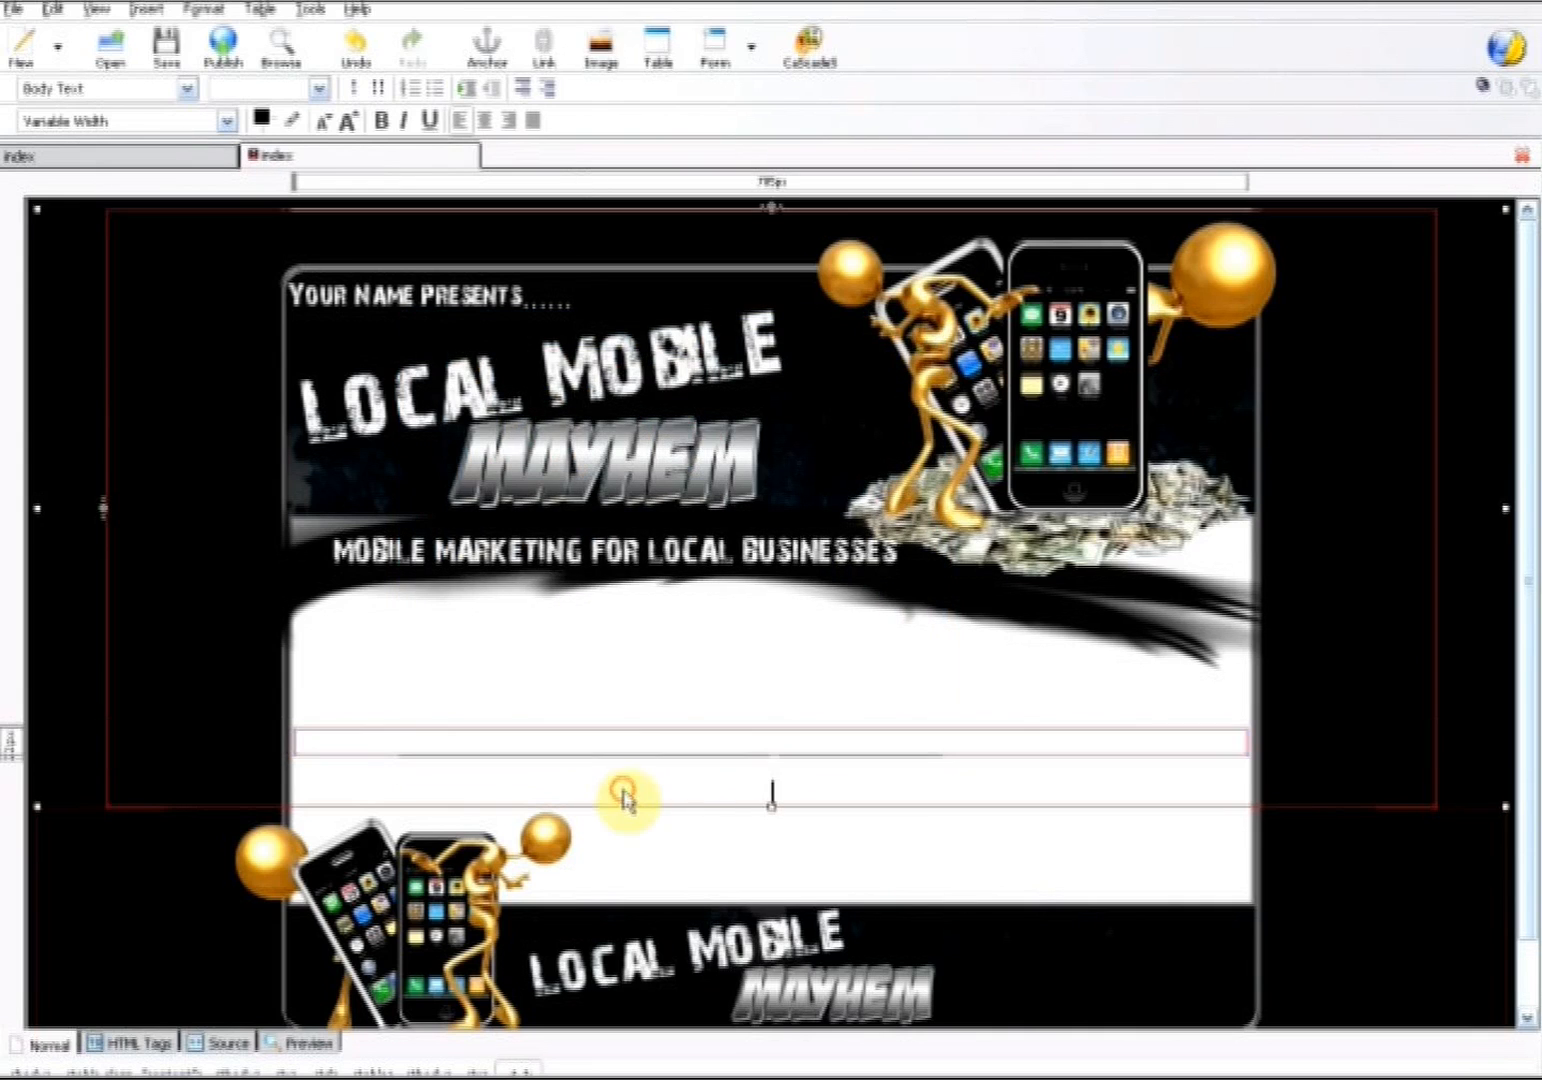
# Reduce the inner table's width slightly in its table properties so it fits within the white content area
pyautogui.click(617, 751)
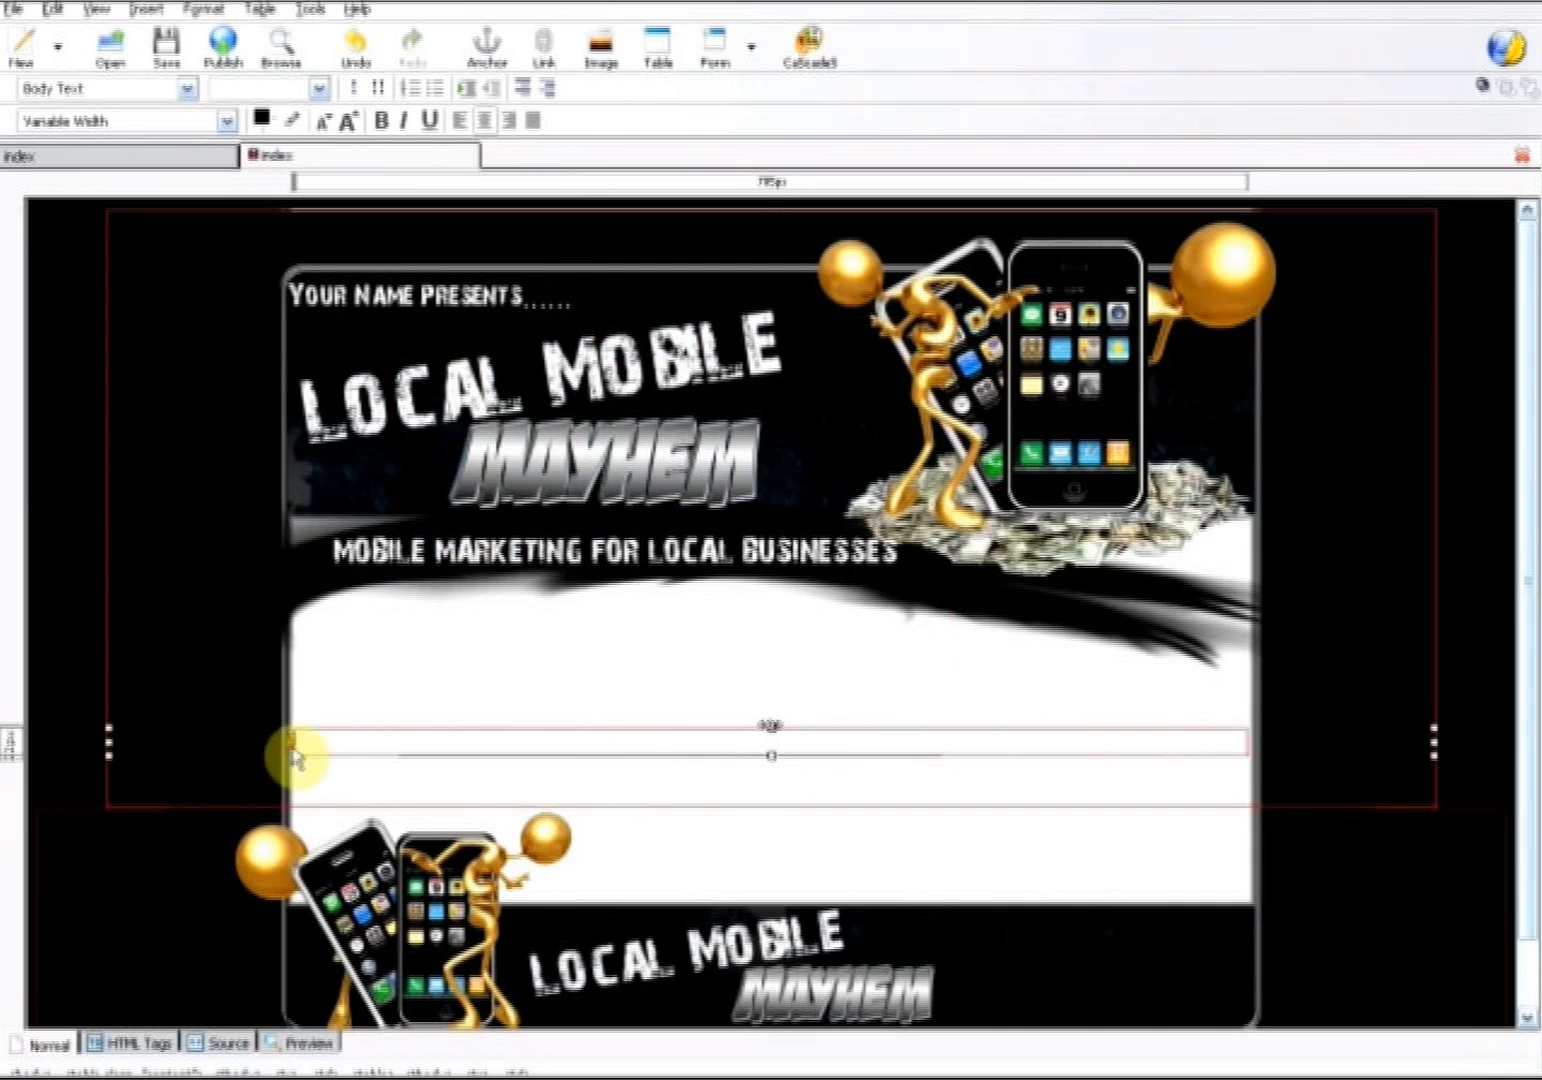
pyautogui.rightClick(344, 750)
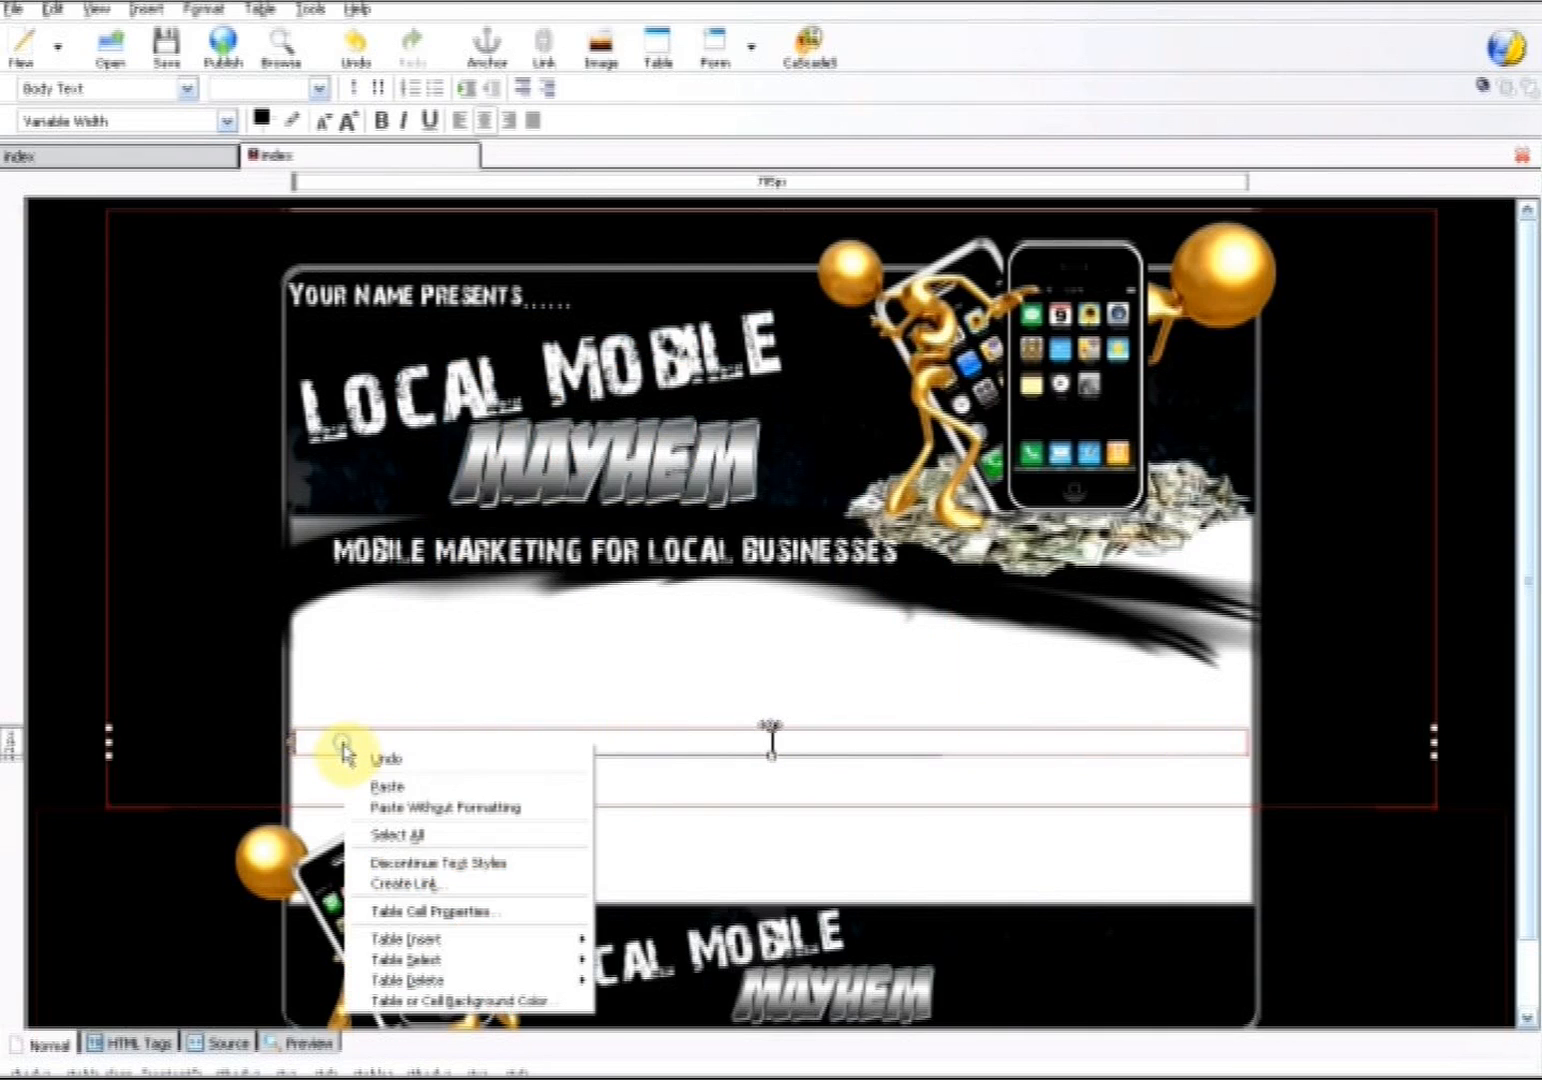
pyautogui.click(492, 912)
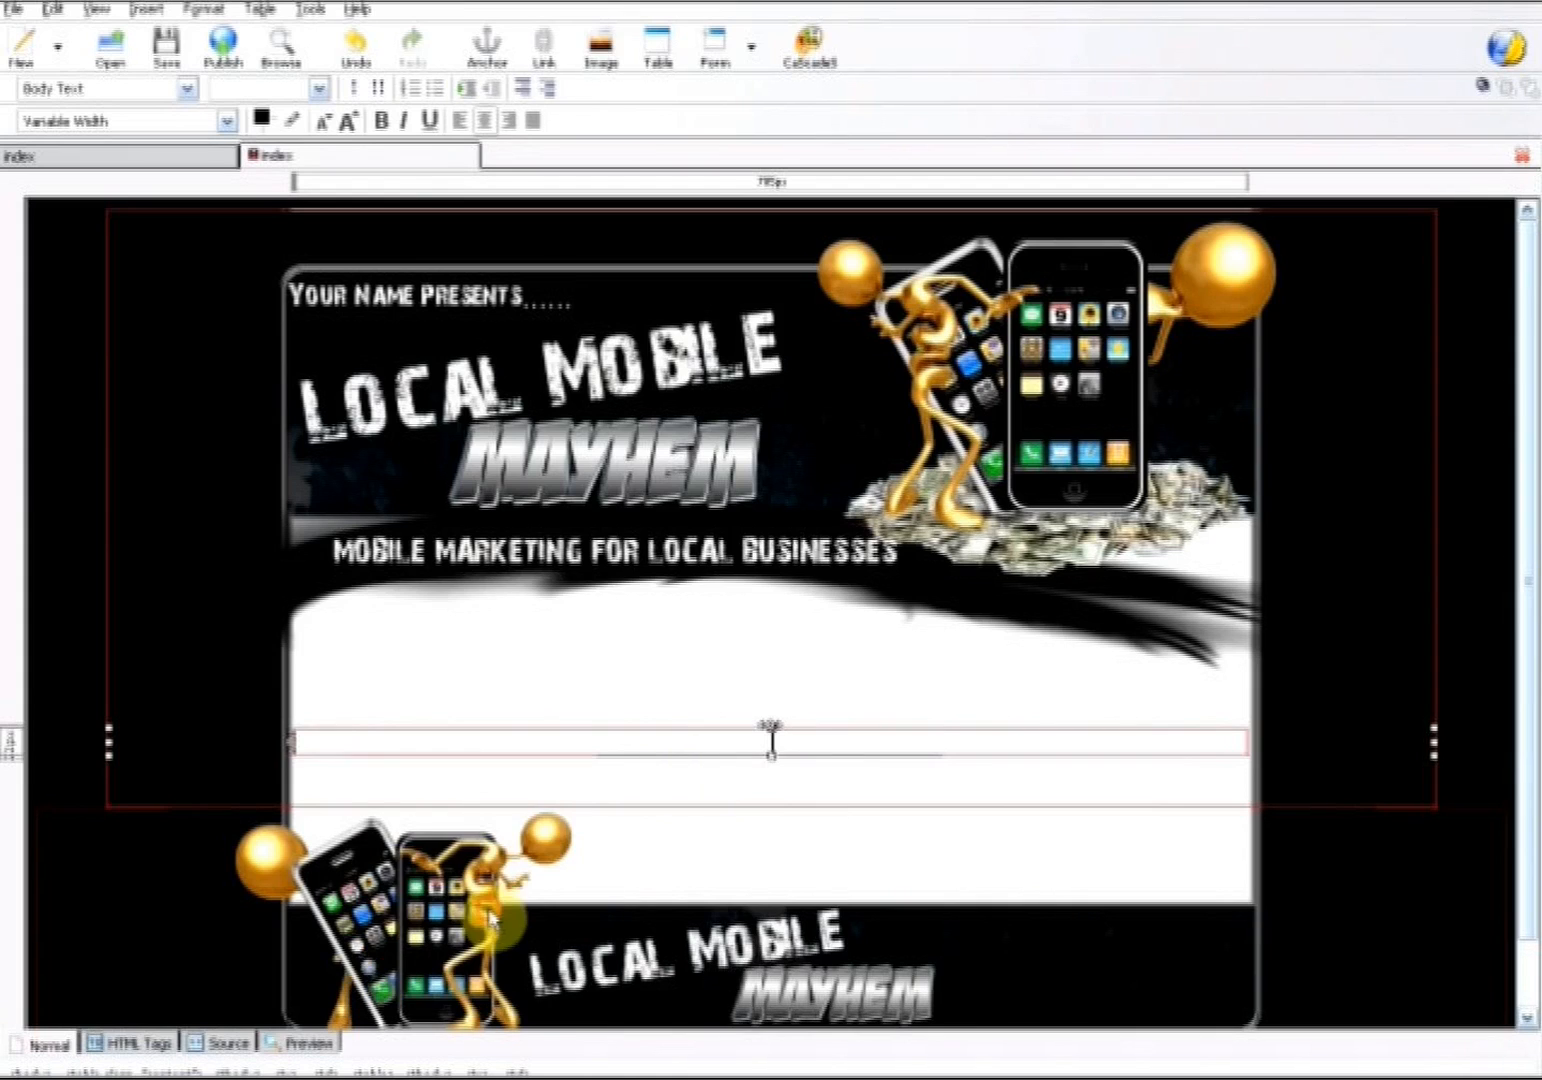
pyautogui.click(434, 370)
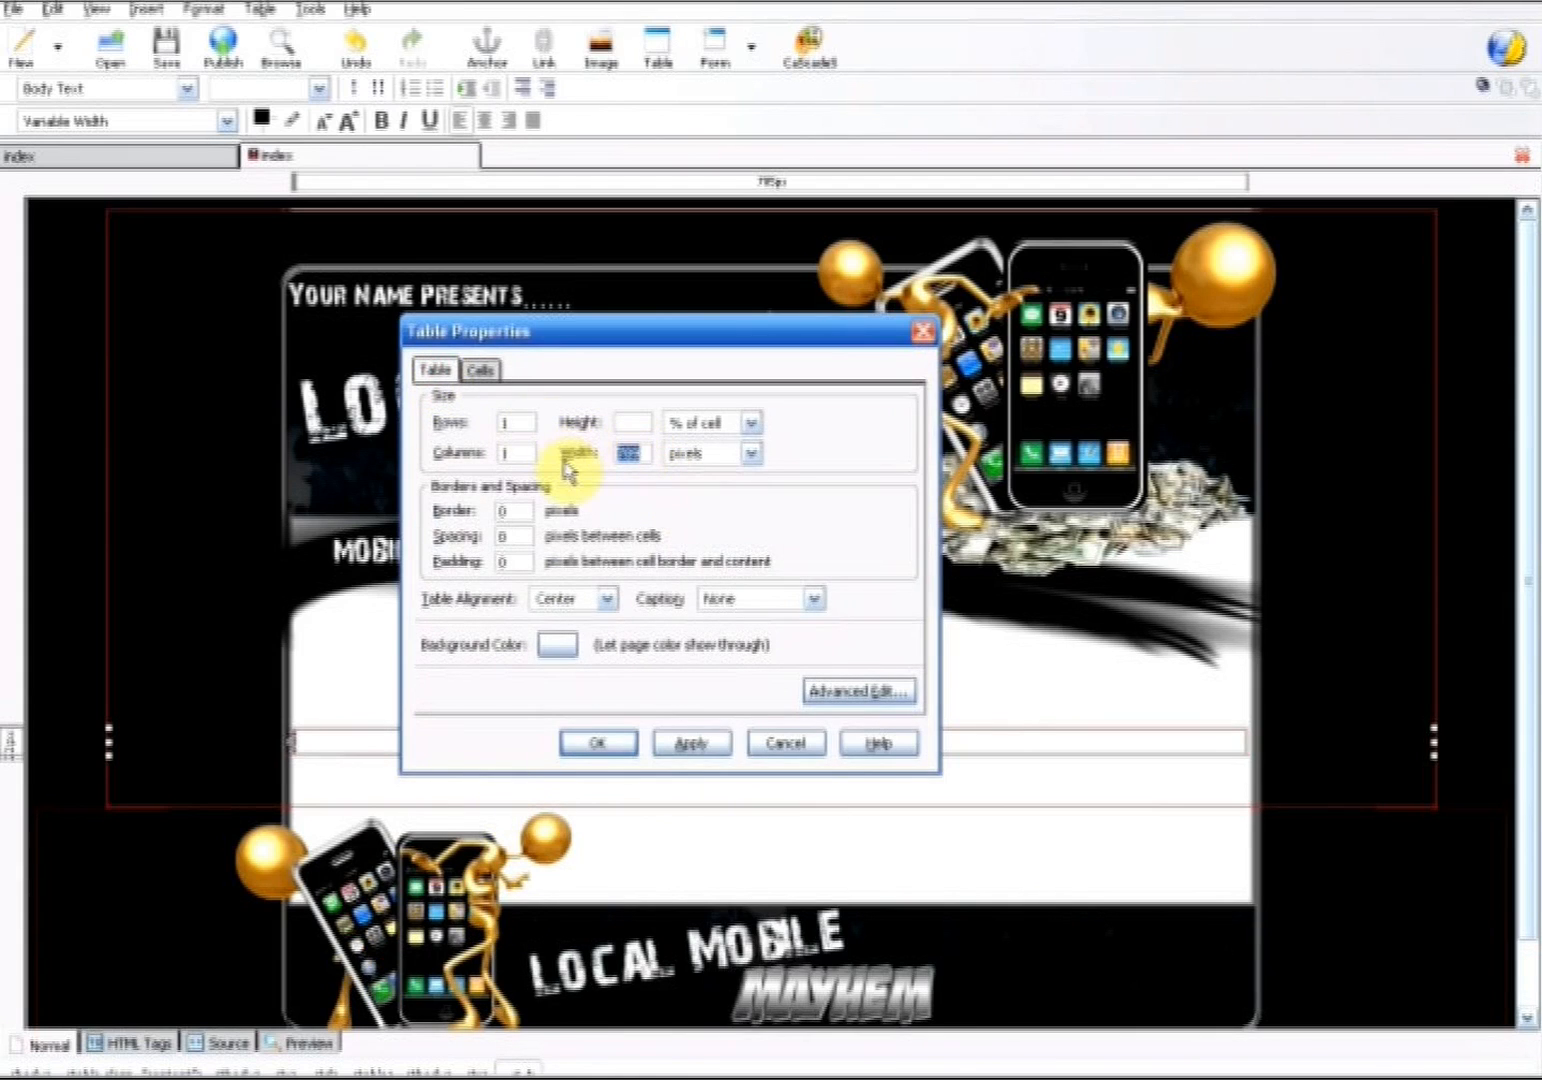
pyautogui.click(716, 745)
pyautogui.click(592, 743)
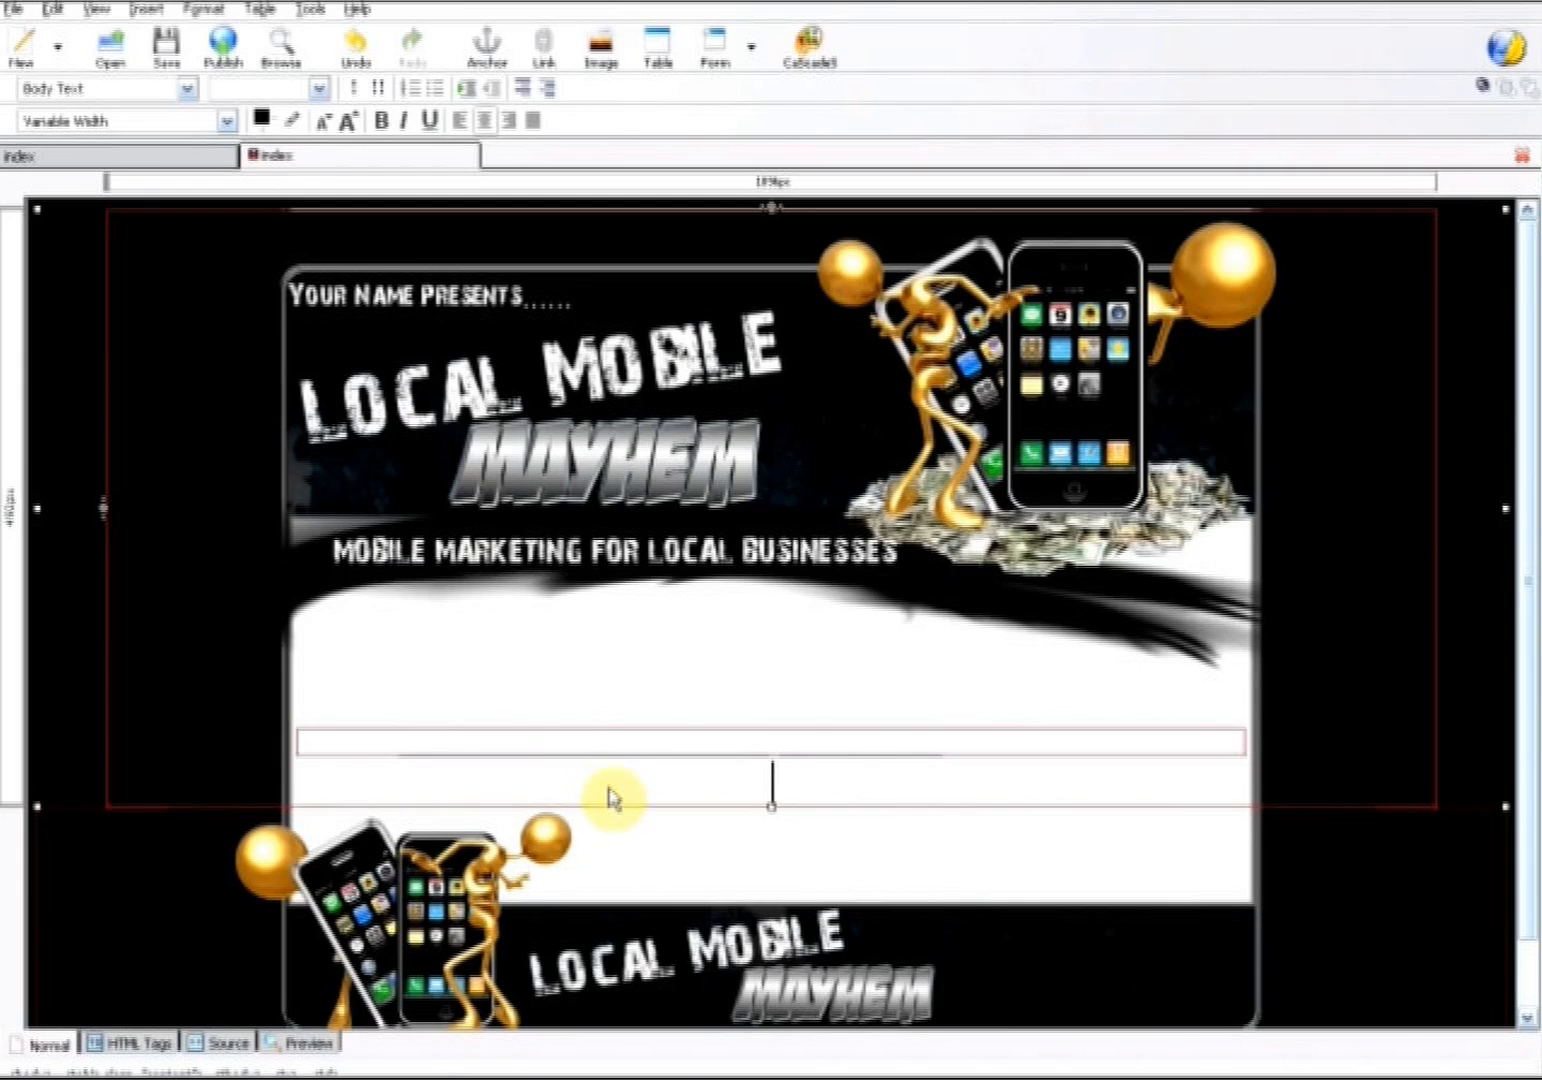
# Delete the extra blank lines above and below the inner table in the content cell
pyautogui.press('BackSpace')
pyautogui.click(472, 712)
pyautogui.press('BackSpace')
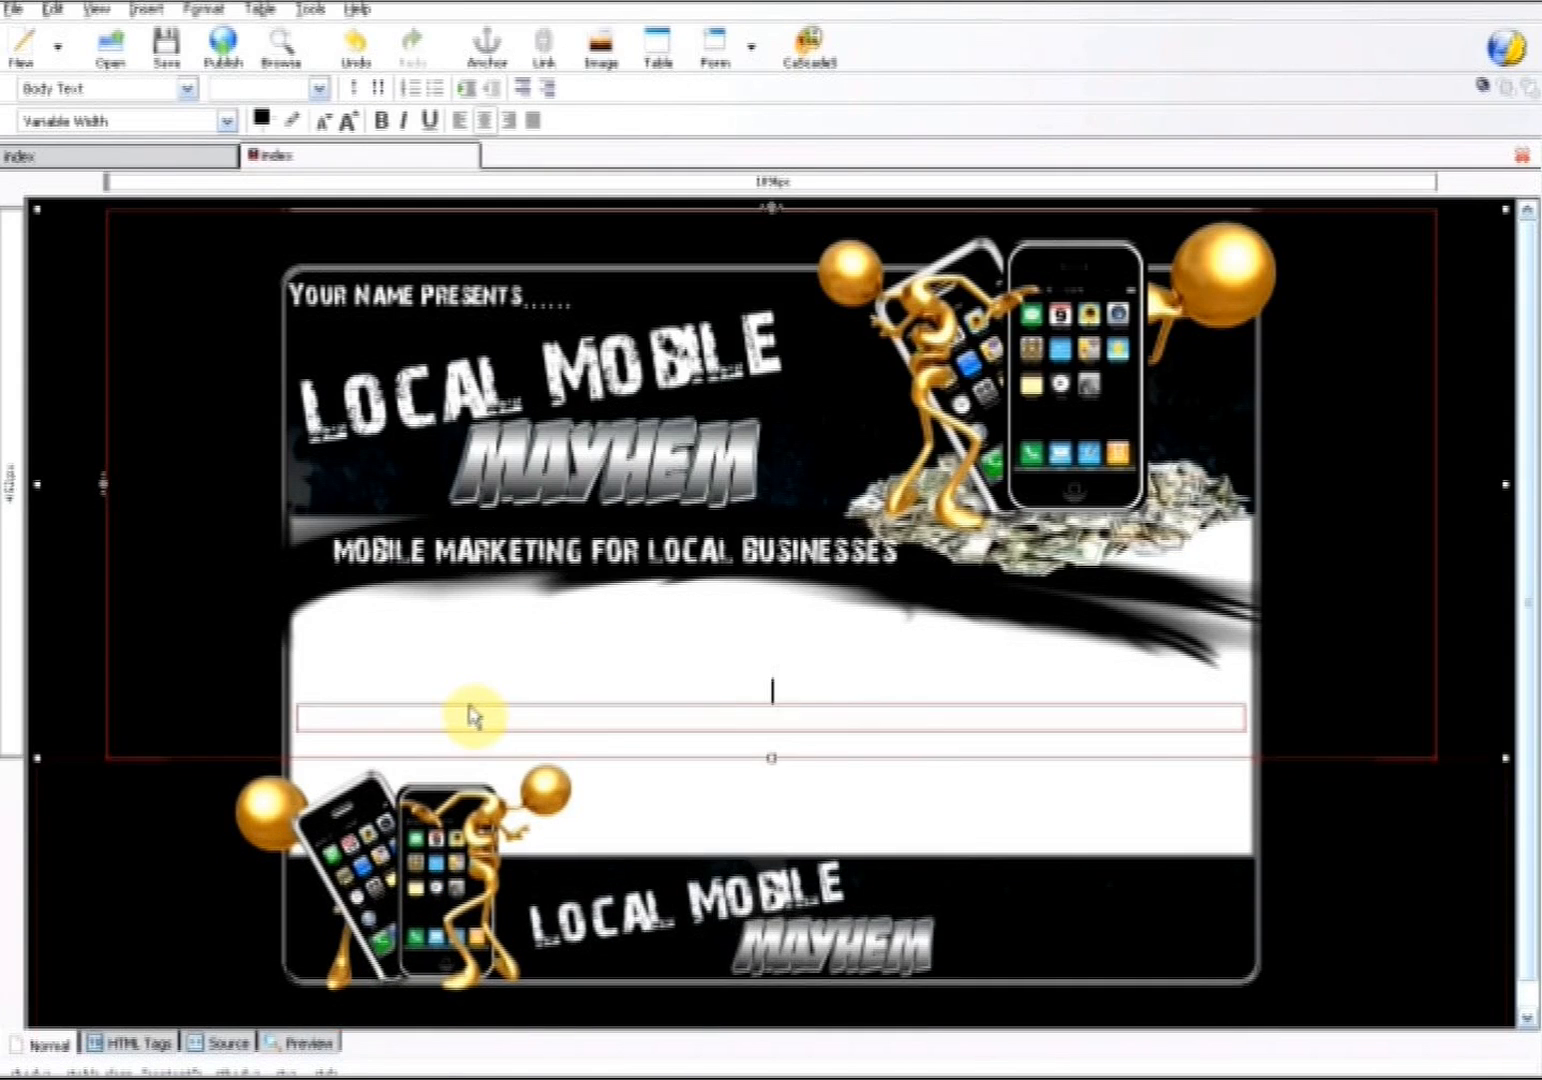
pyautogui.click(443, 664)
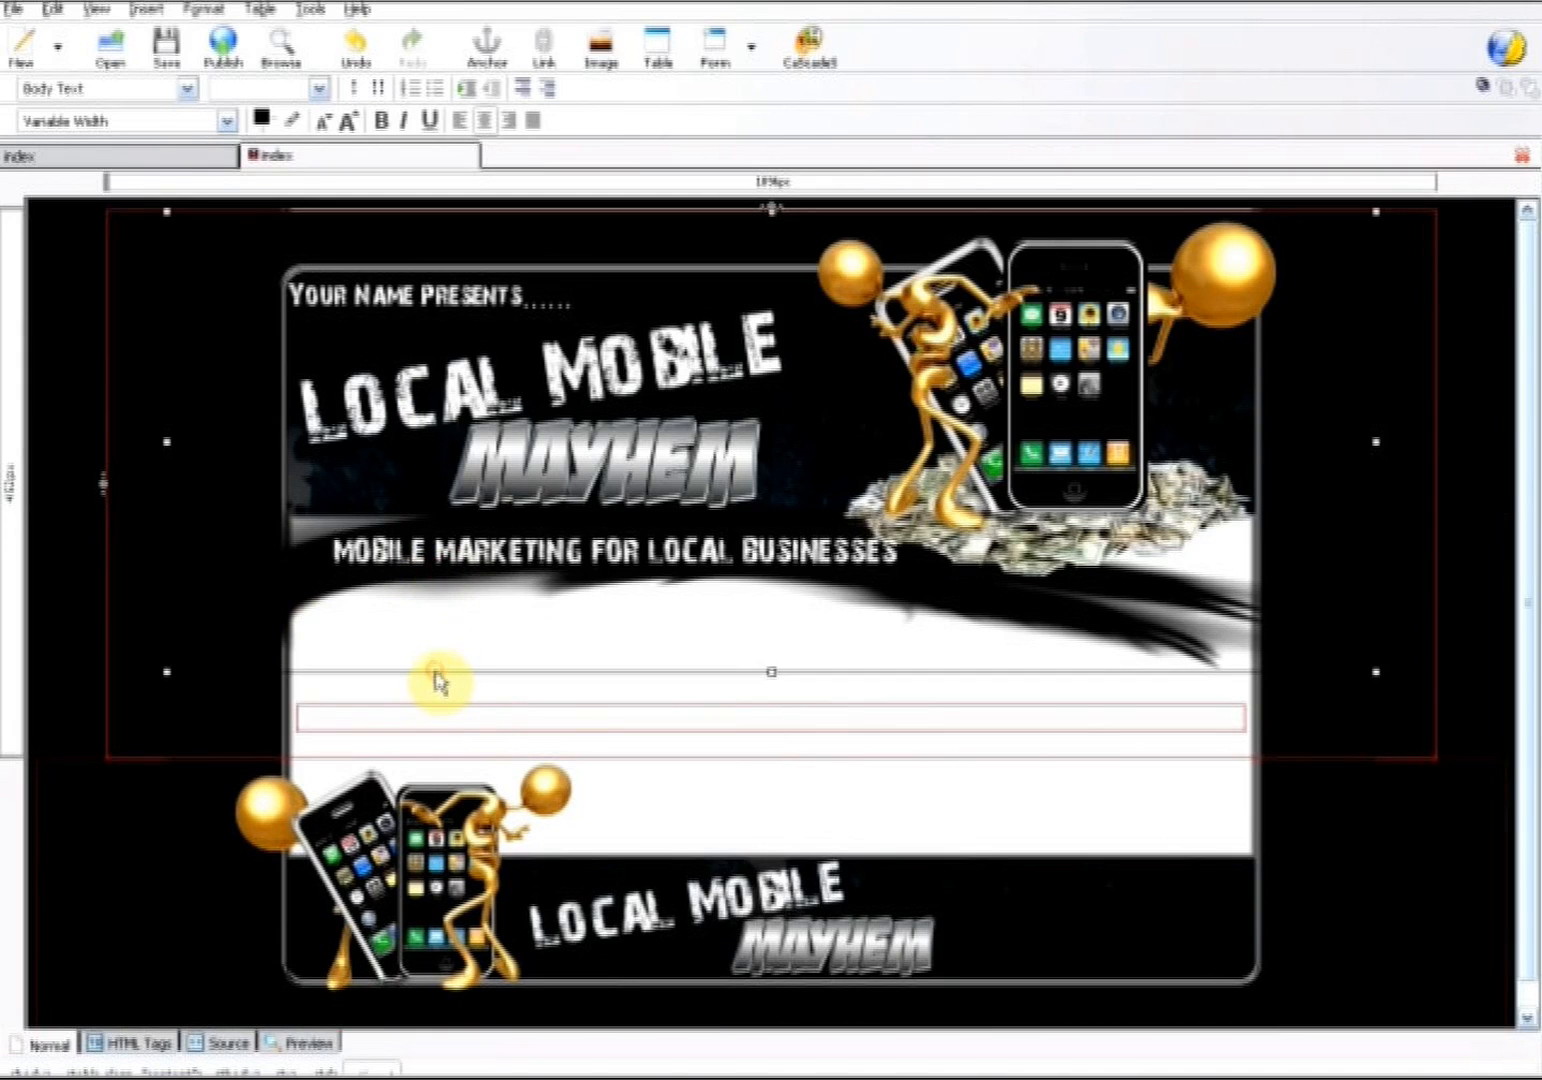
pyautogui.click(429, 690)
pyautogui.press('BackSpace')
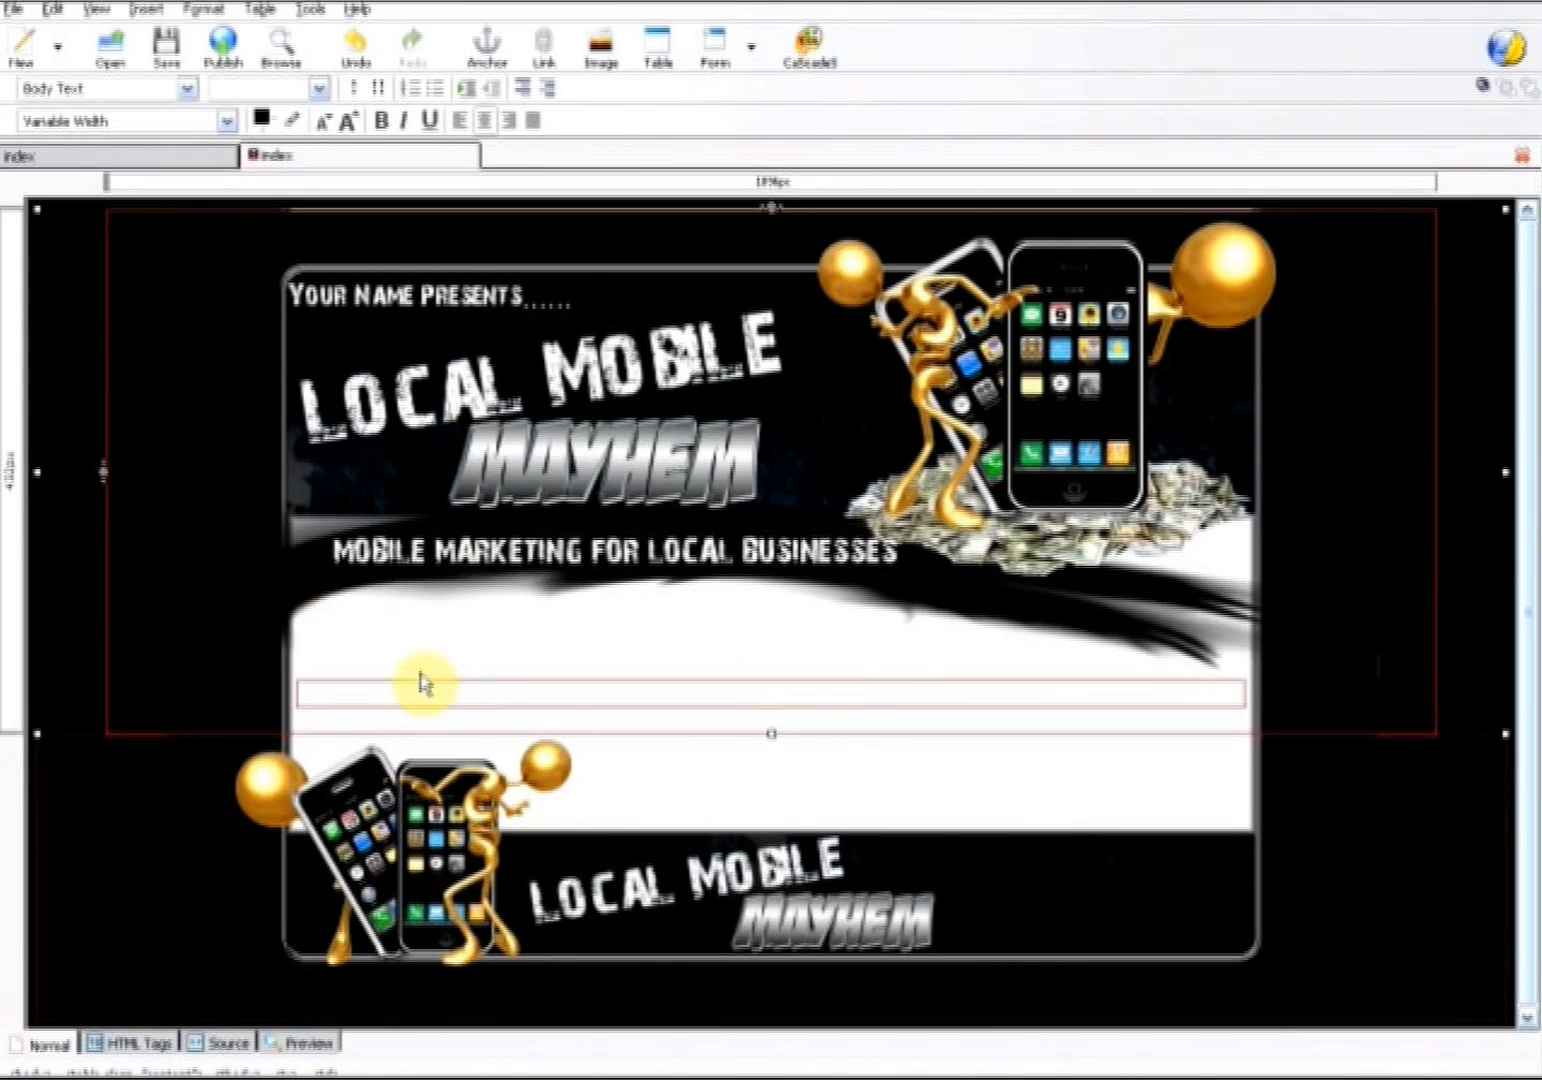
# Add three blank lines inside the inner table and save the page
pyautogui.click(381, 698)
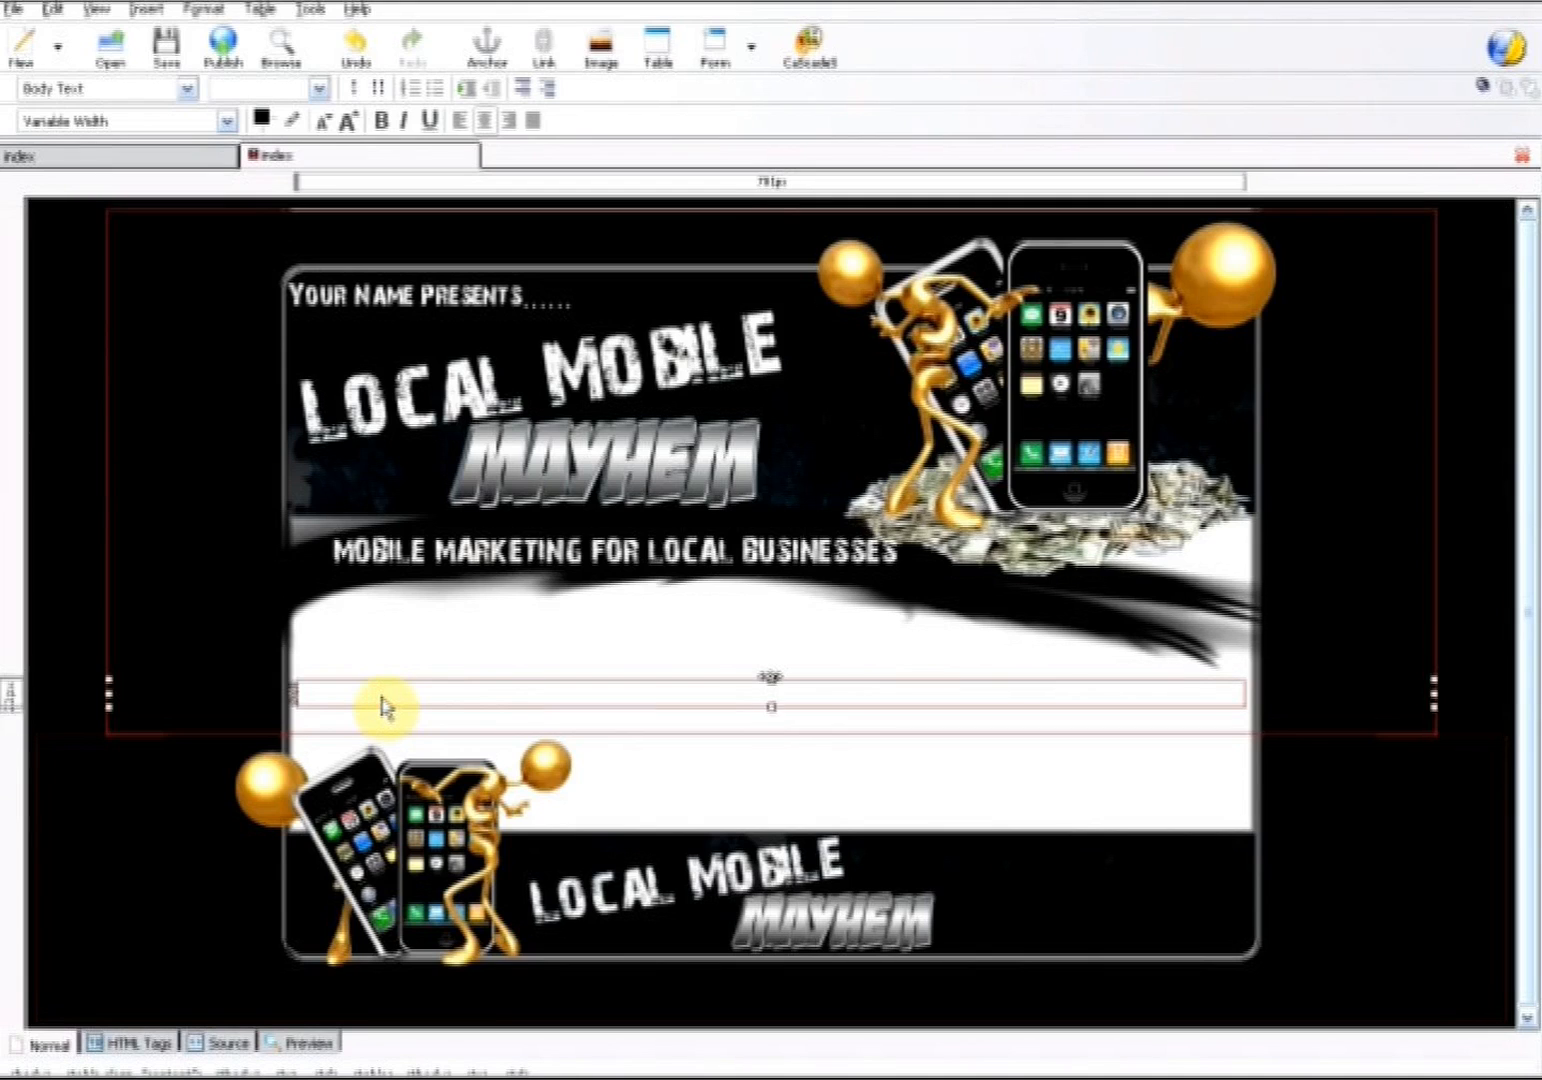
pyautogui.press('Return')
pyautogui.press('Return')
pyautogui.press('Return')
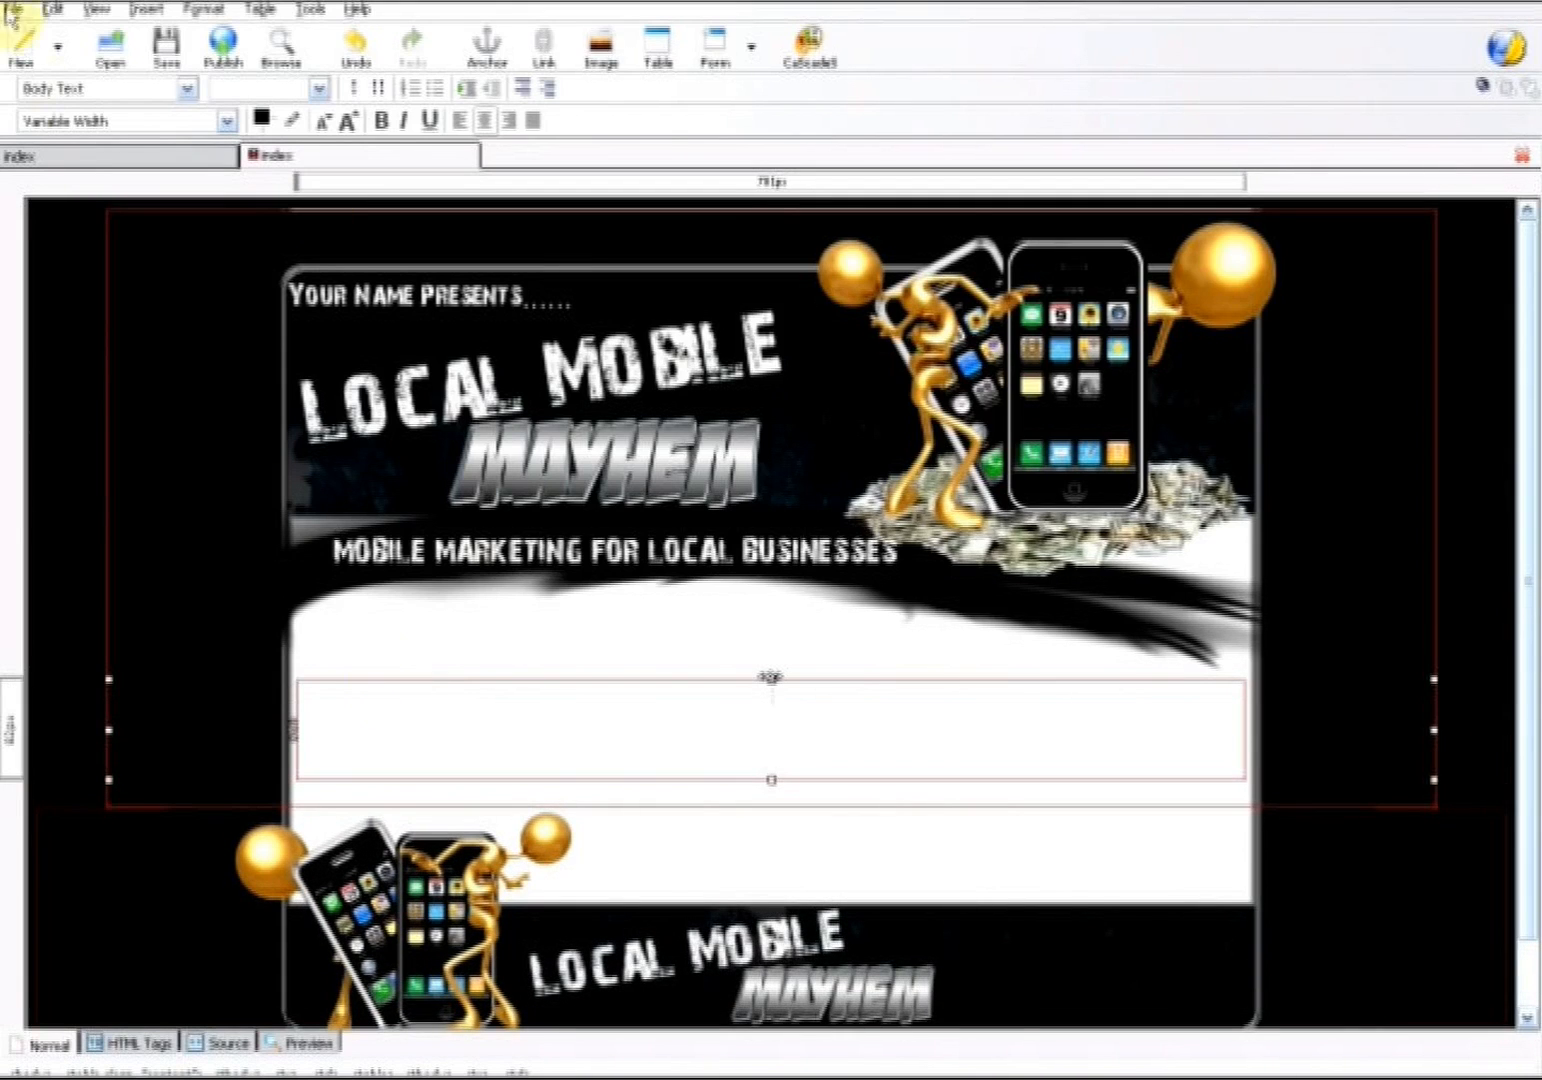
pyautogui.click(164, 46)
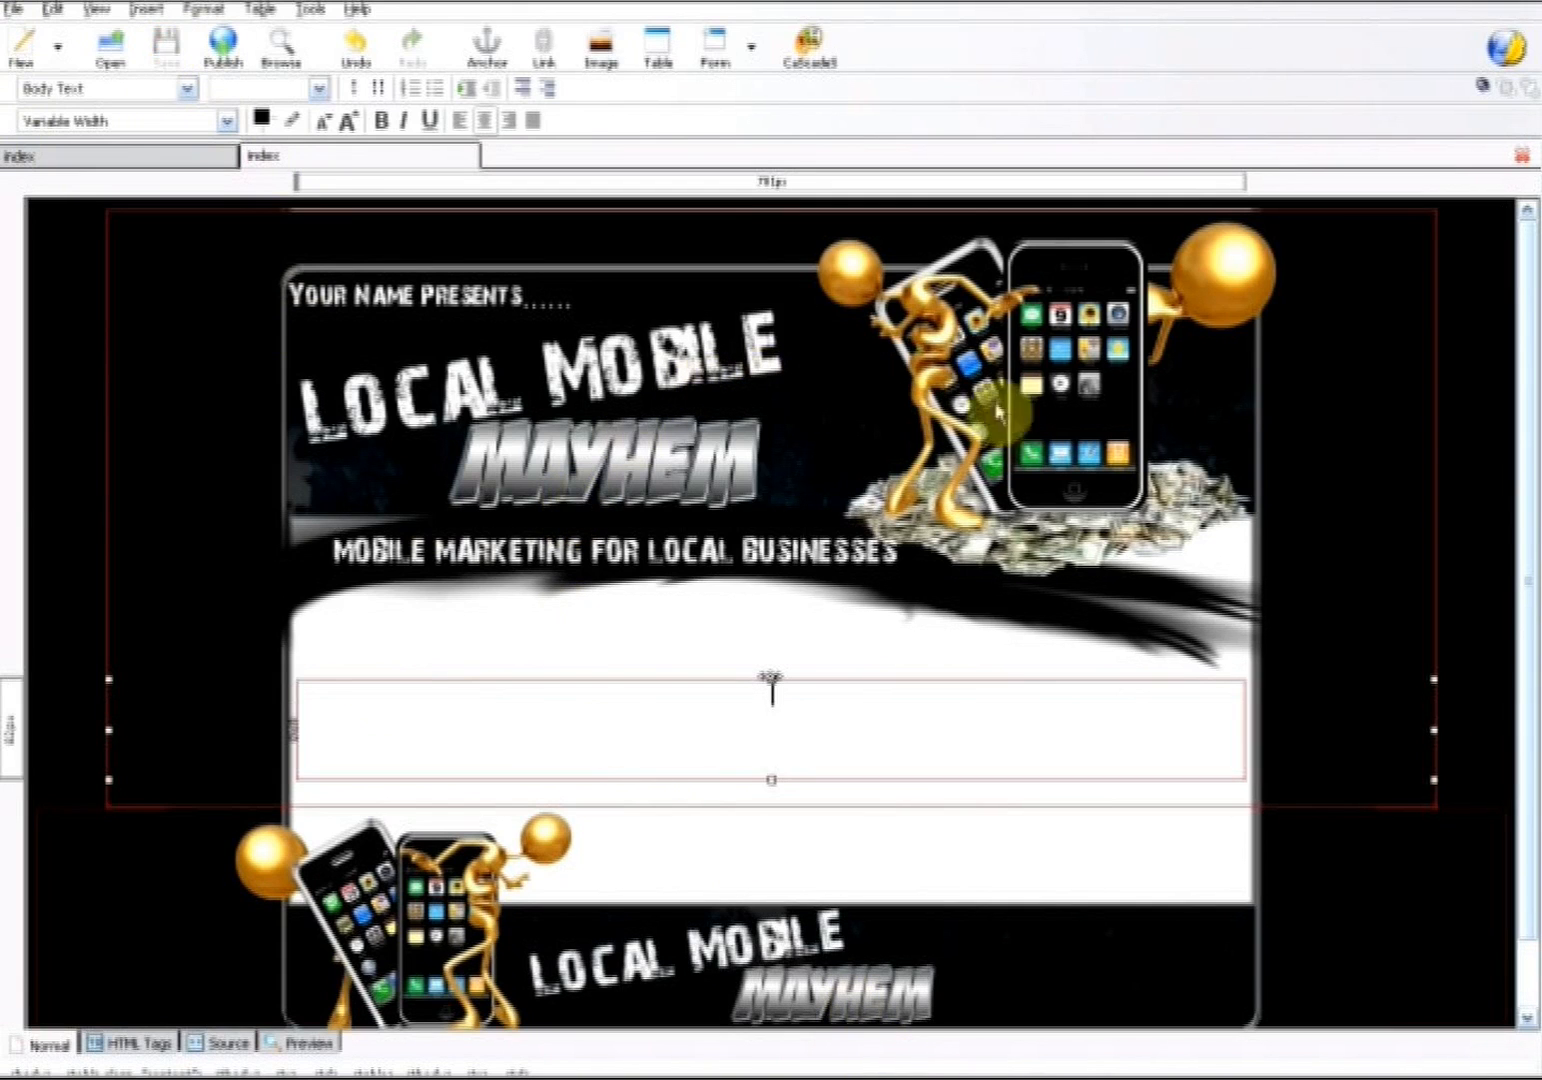
pyautogui.moveTo(1530, 632); pyautogui.dragTo(1538, 521)
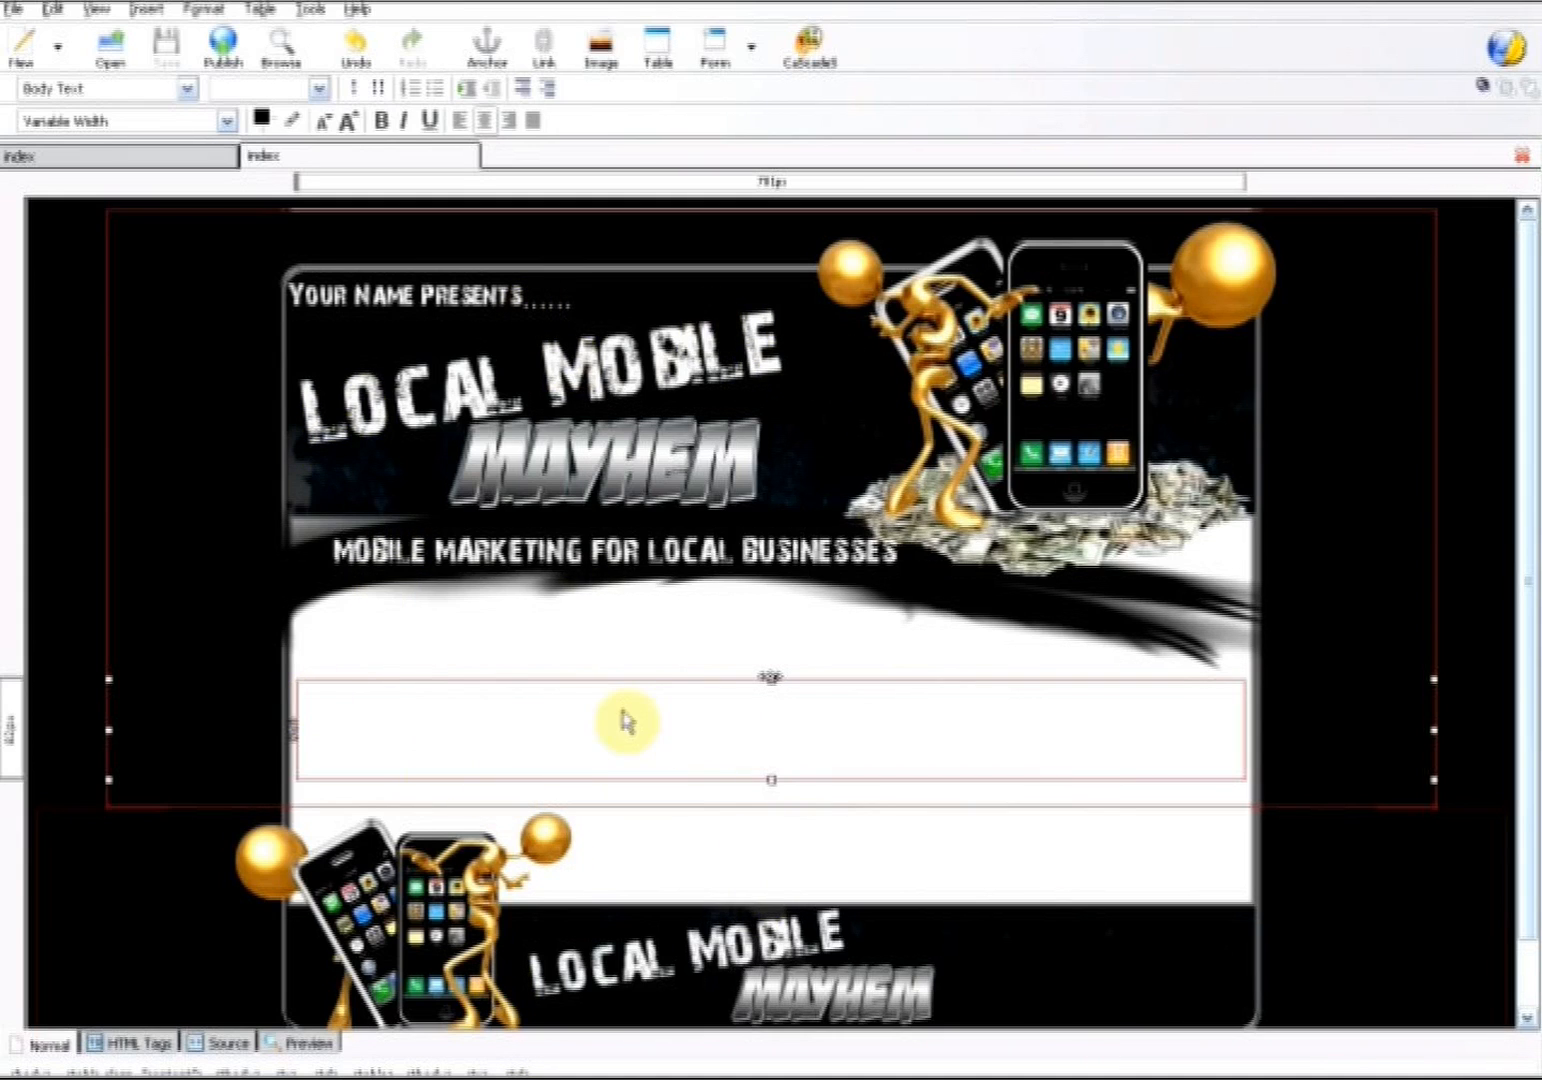
pyautogui.click(155, 43)
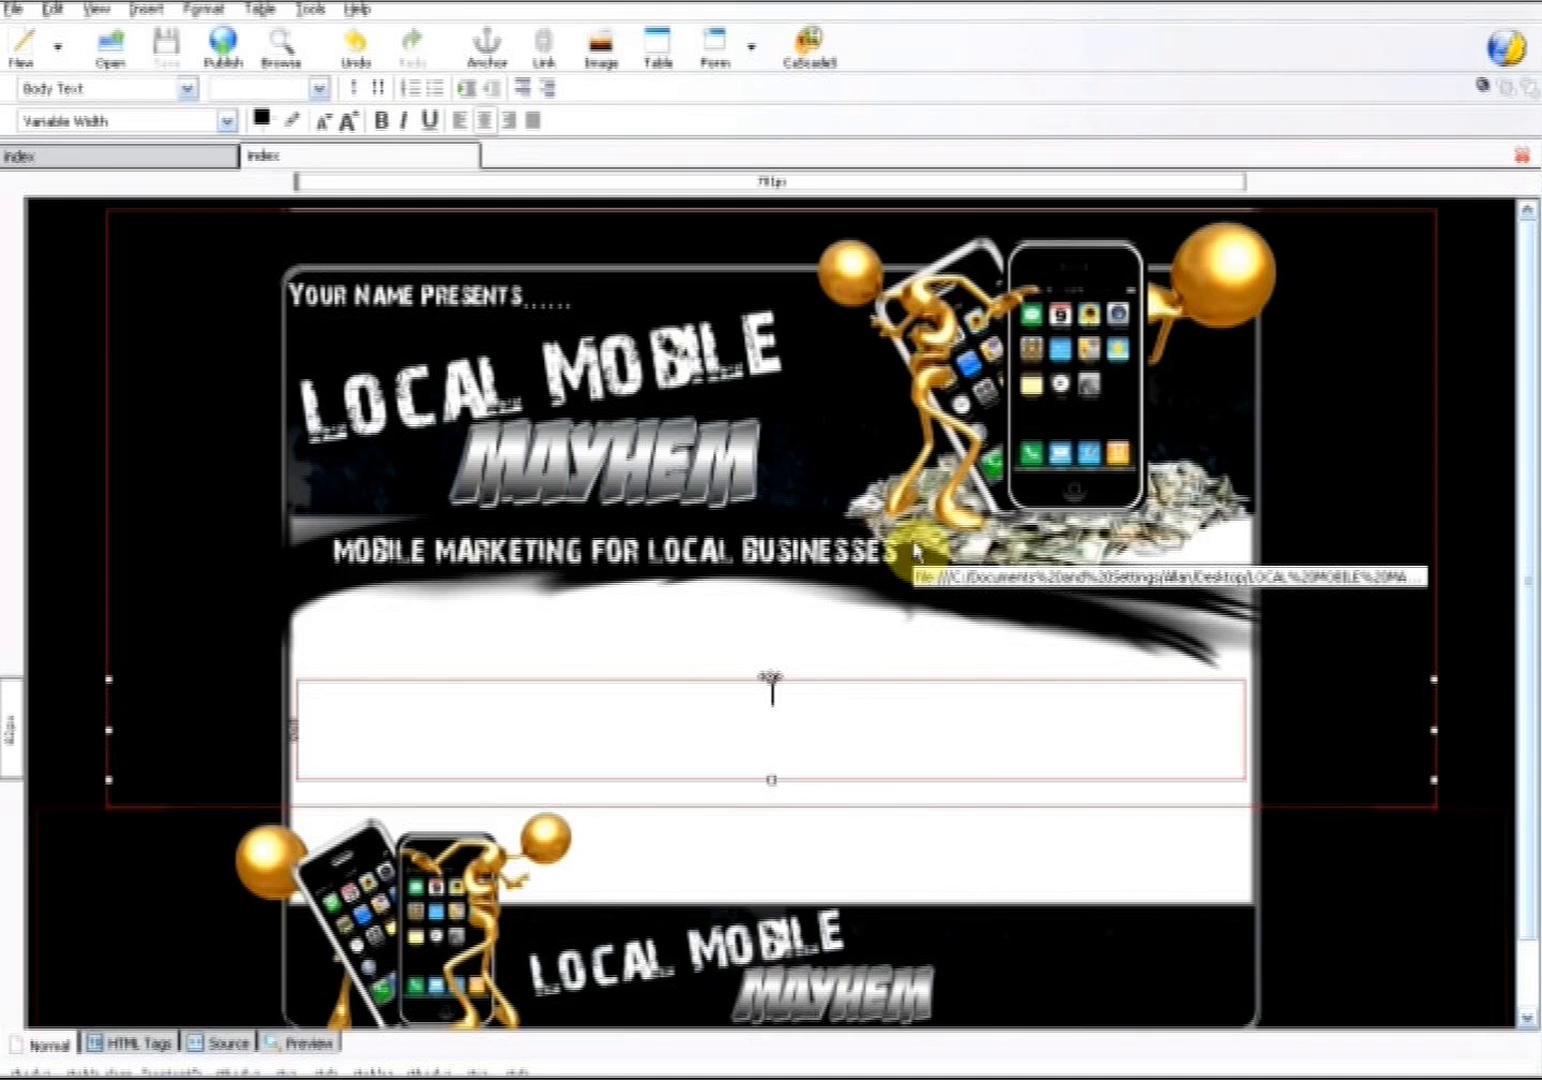
pyautogui.click(12, 12)
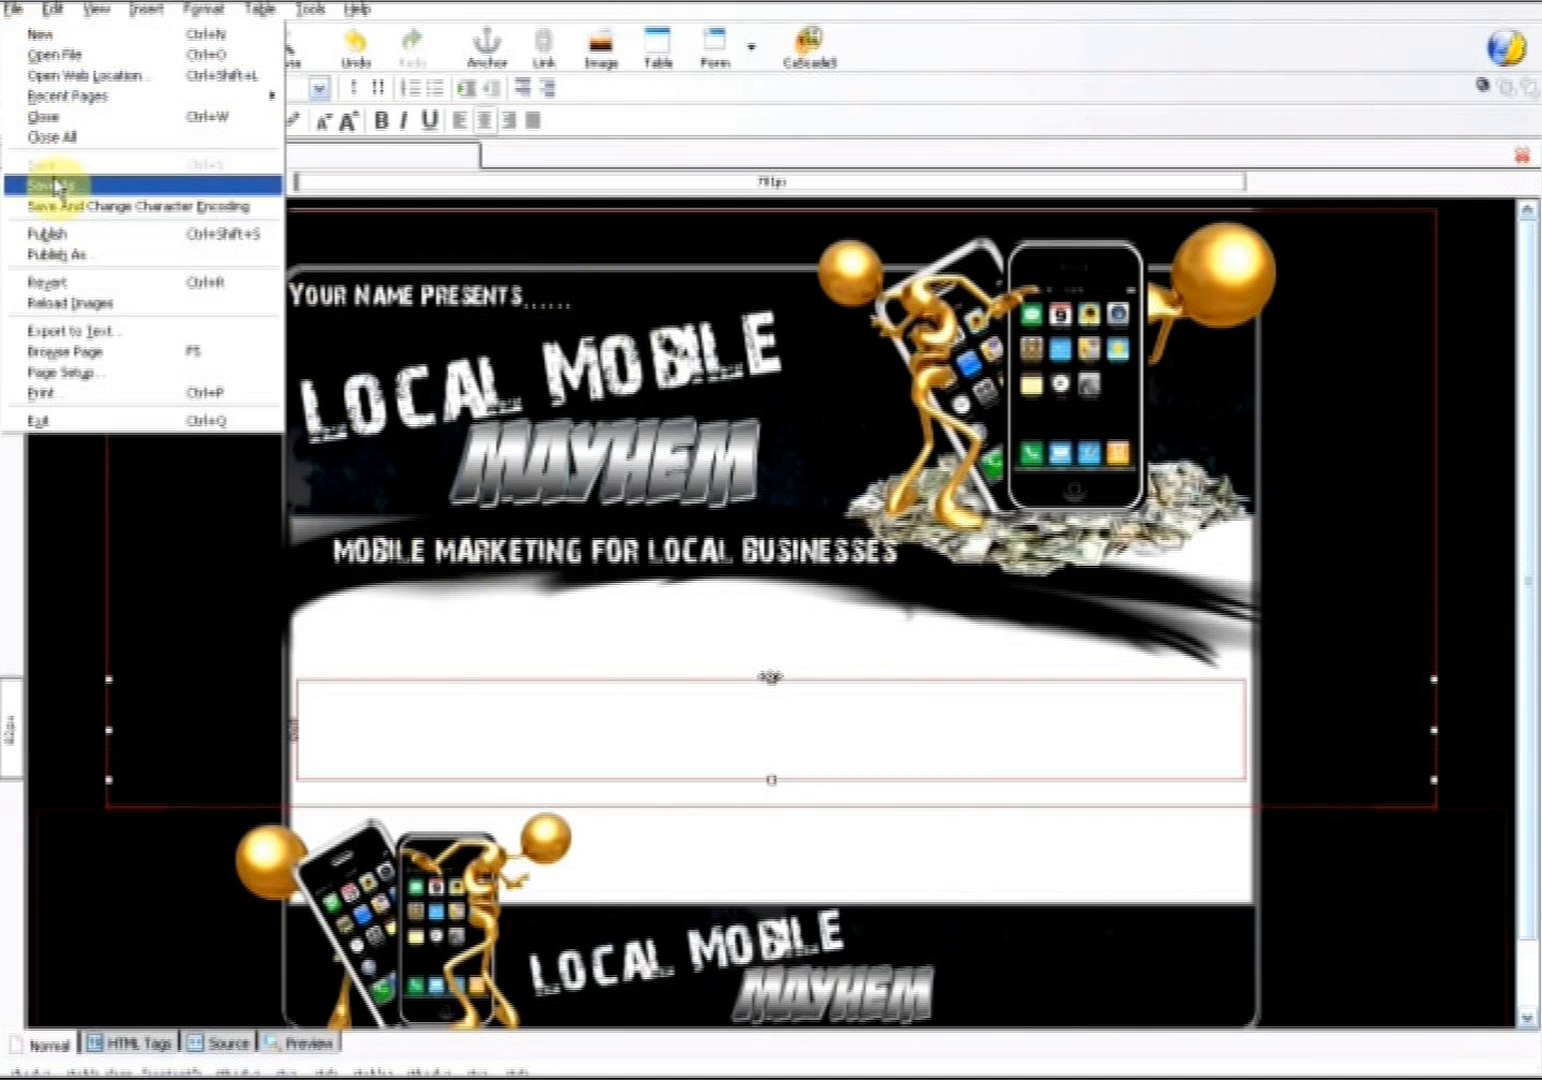
pyautogui.click(501, 10)
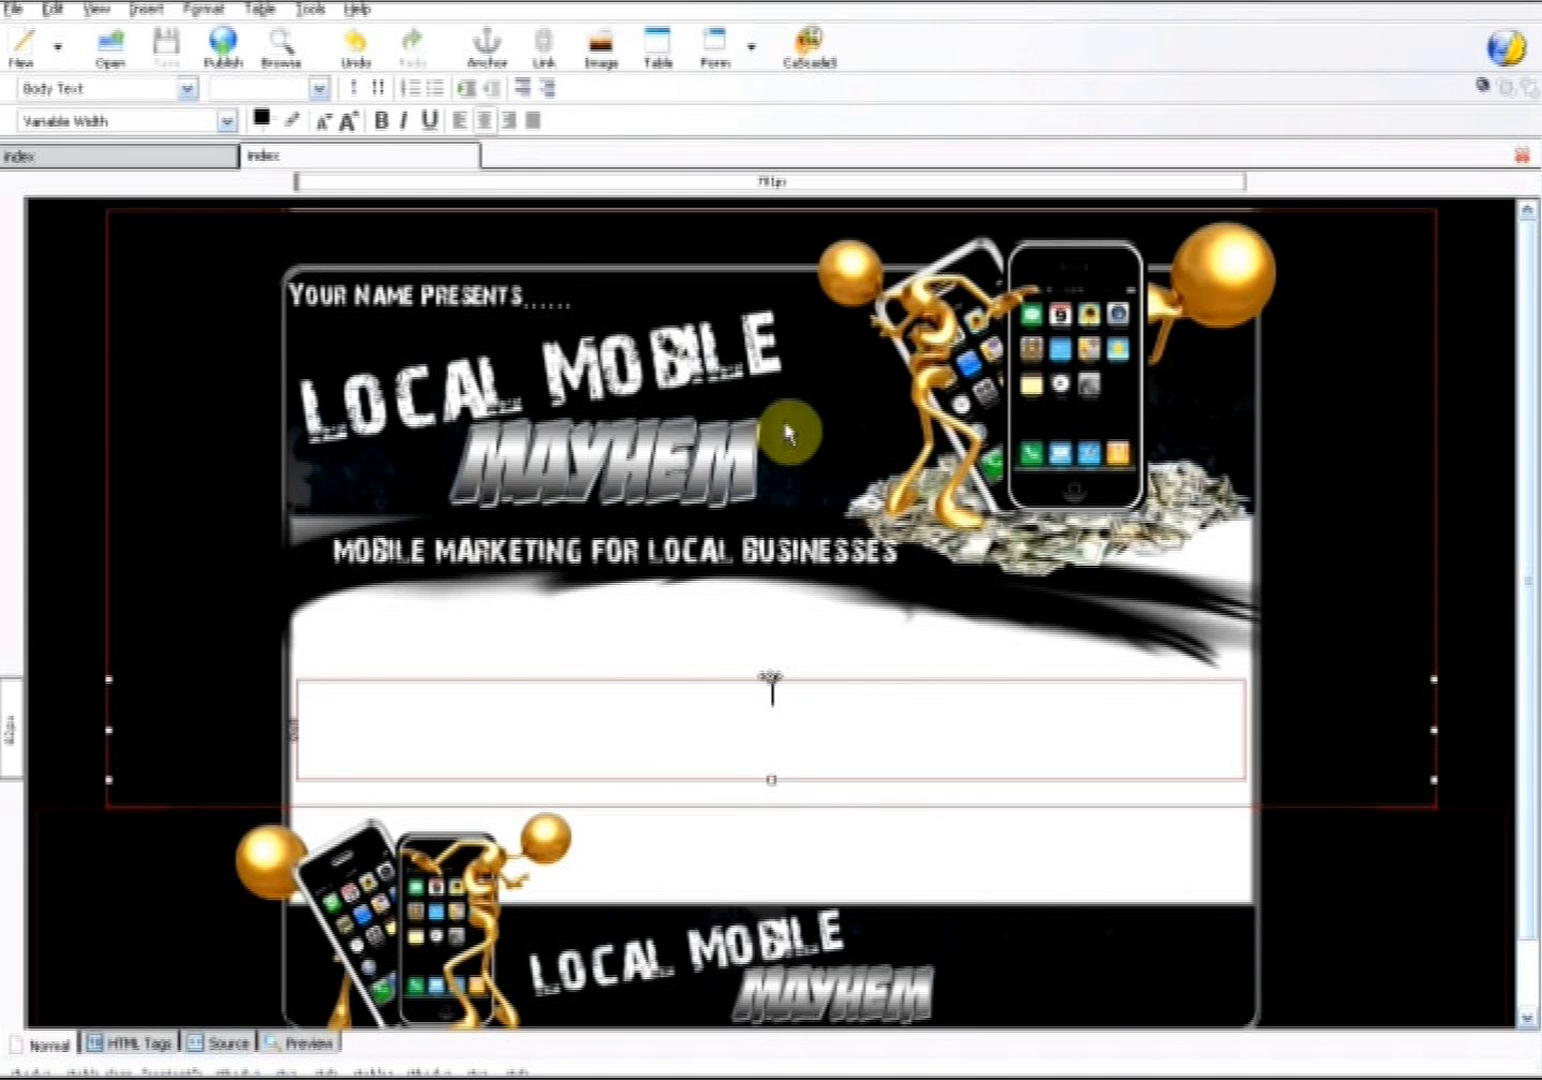
# Make the image URLs of the header and the footer relative to the page location
pyautogui.doubleClick(787, 430)
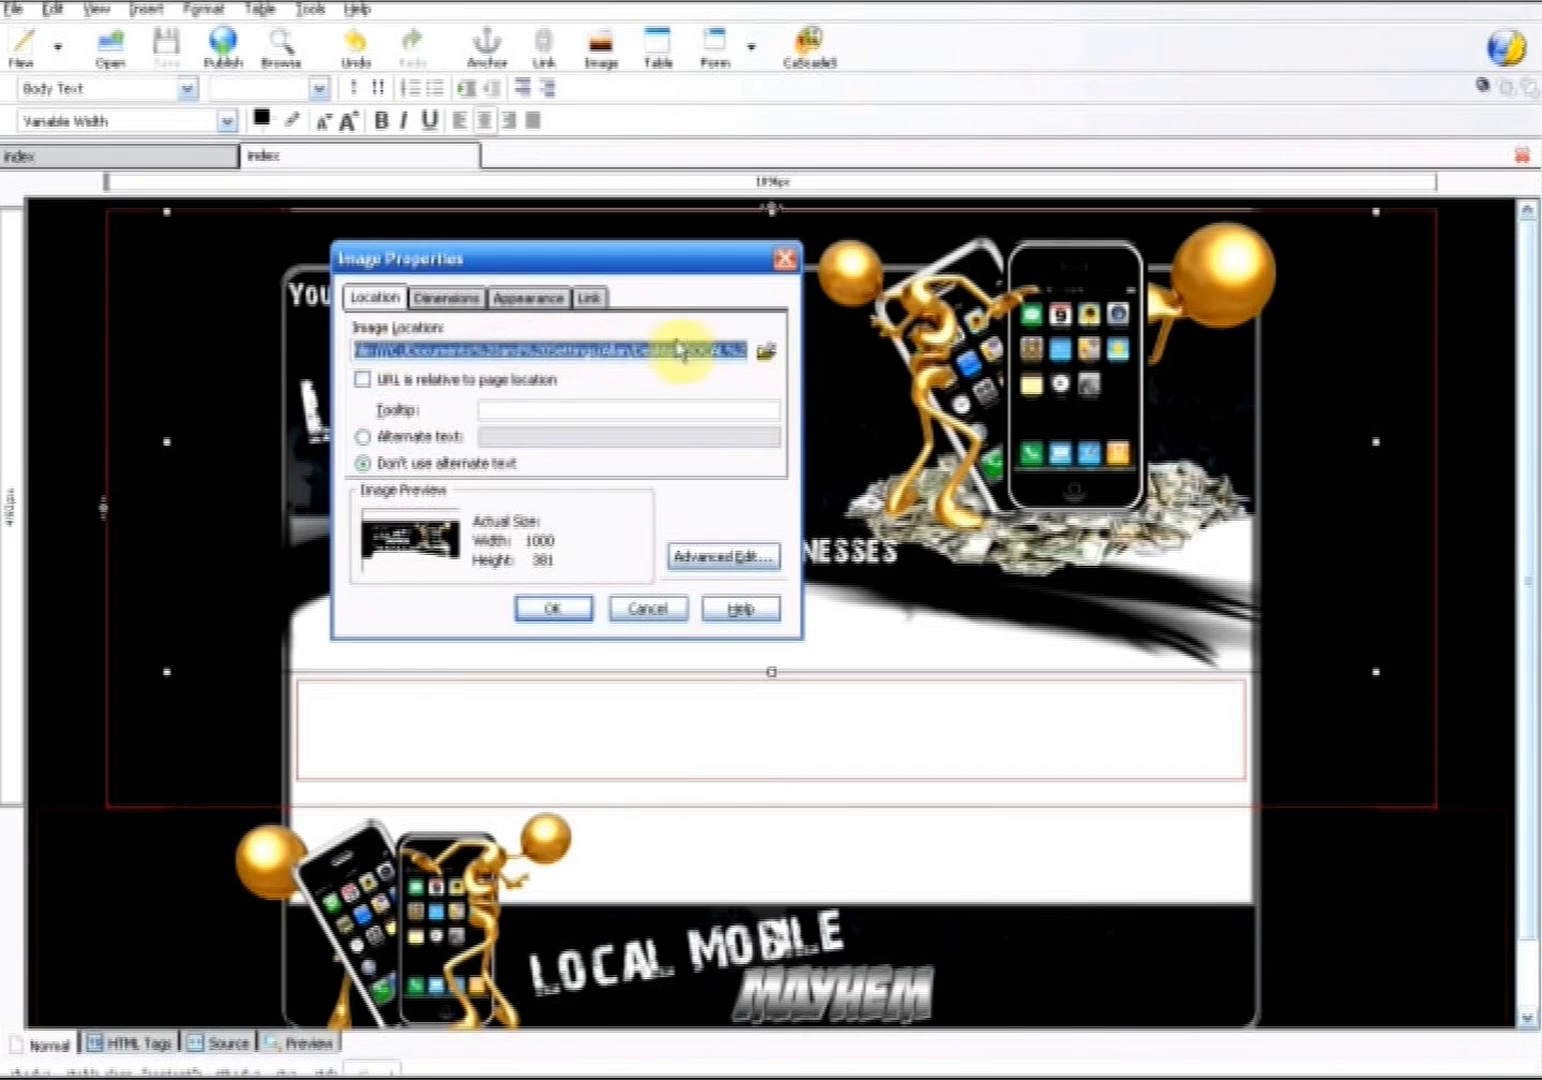
pyautogui.click(361, 381)
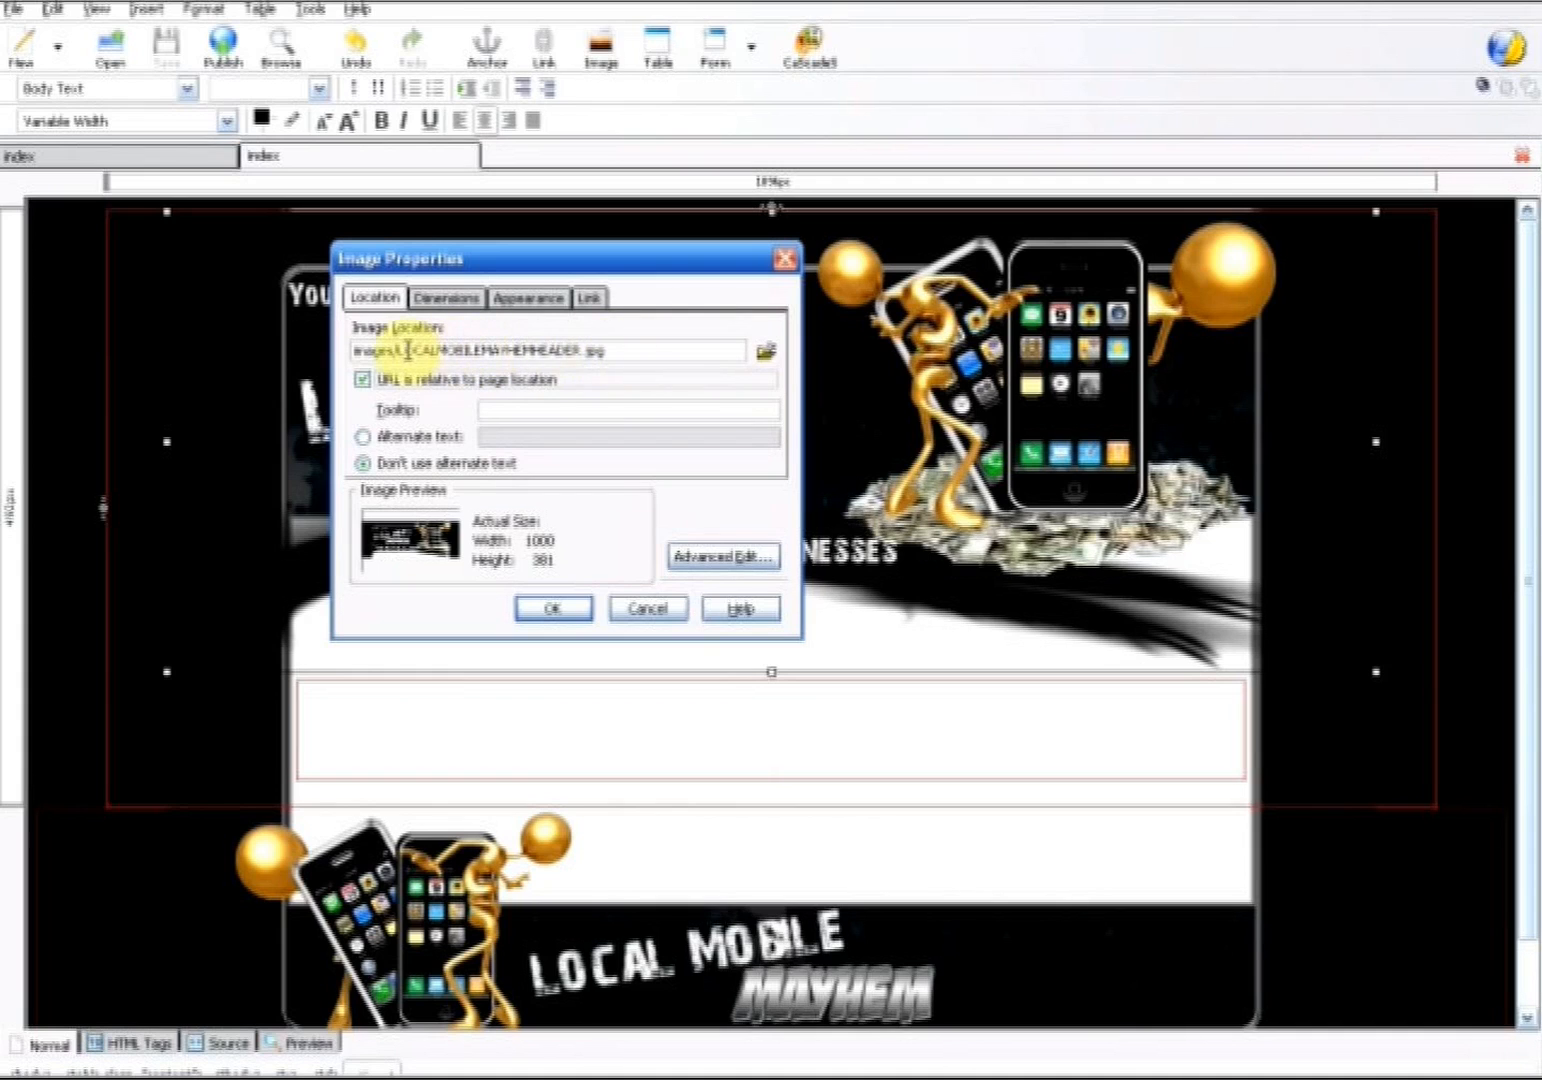
pyautogui.click(568, 610)
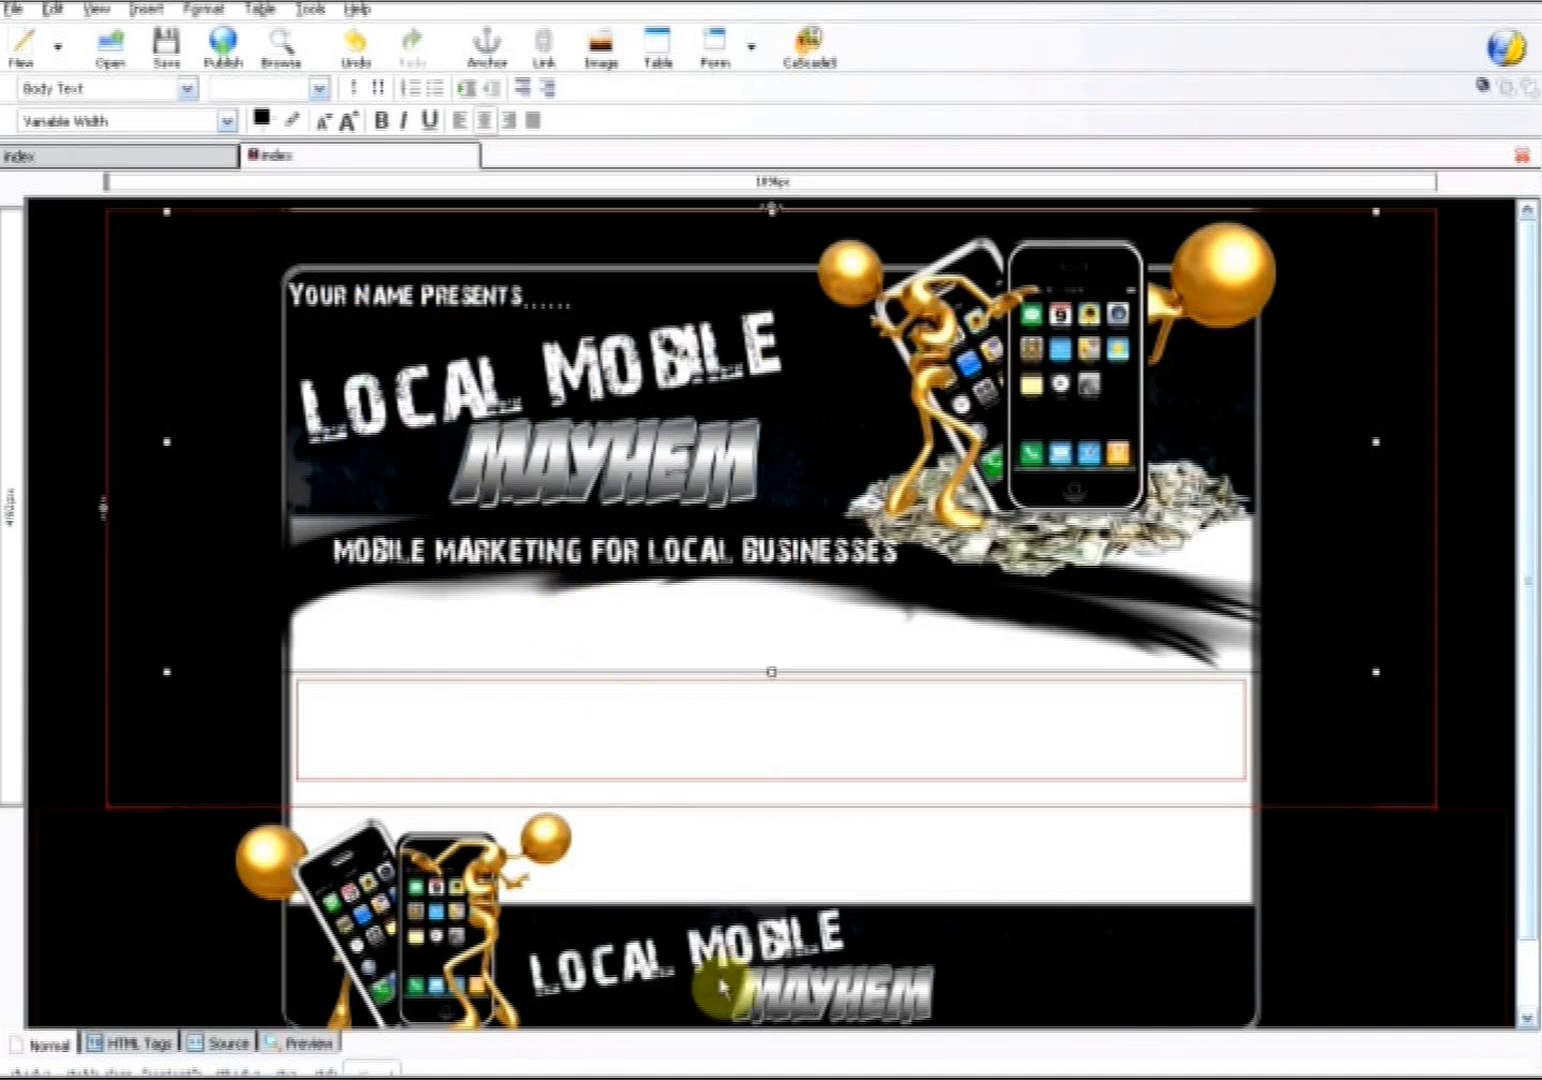
pyautogui.doubleClick(706, 946)
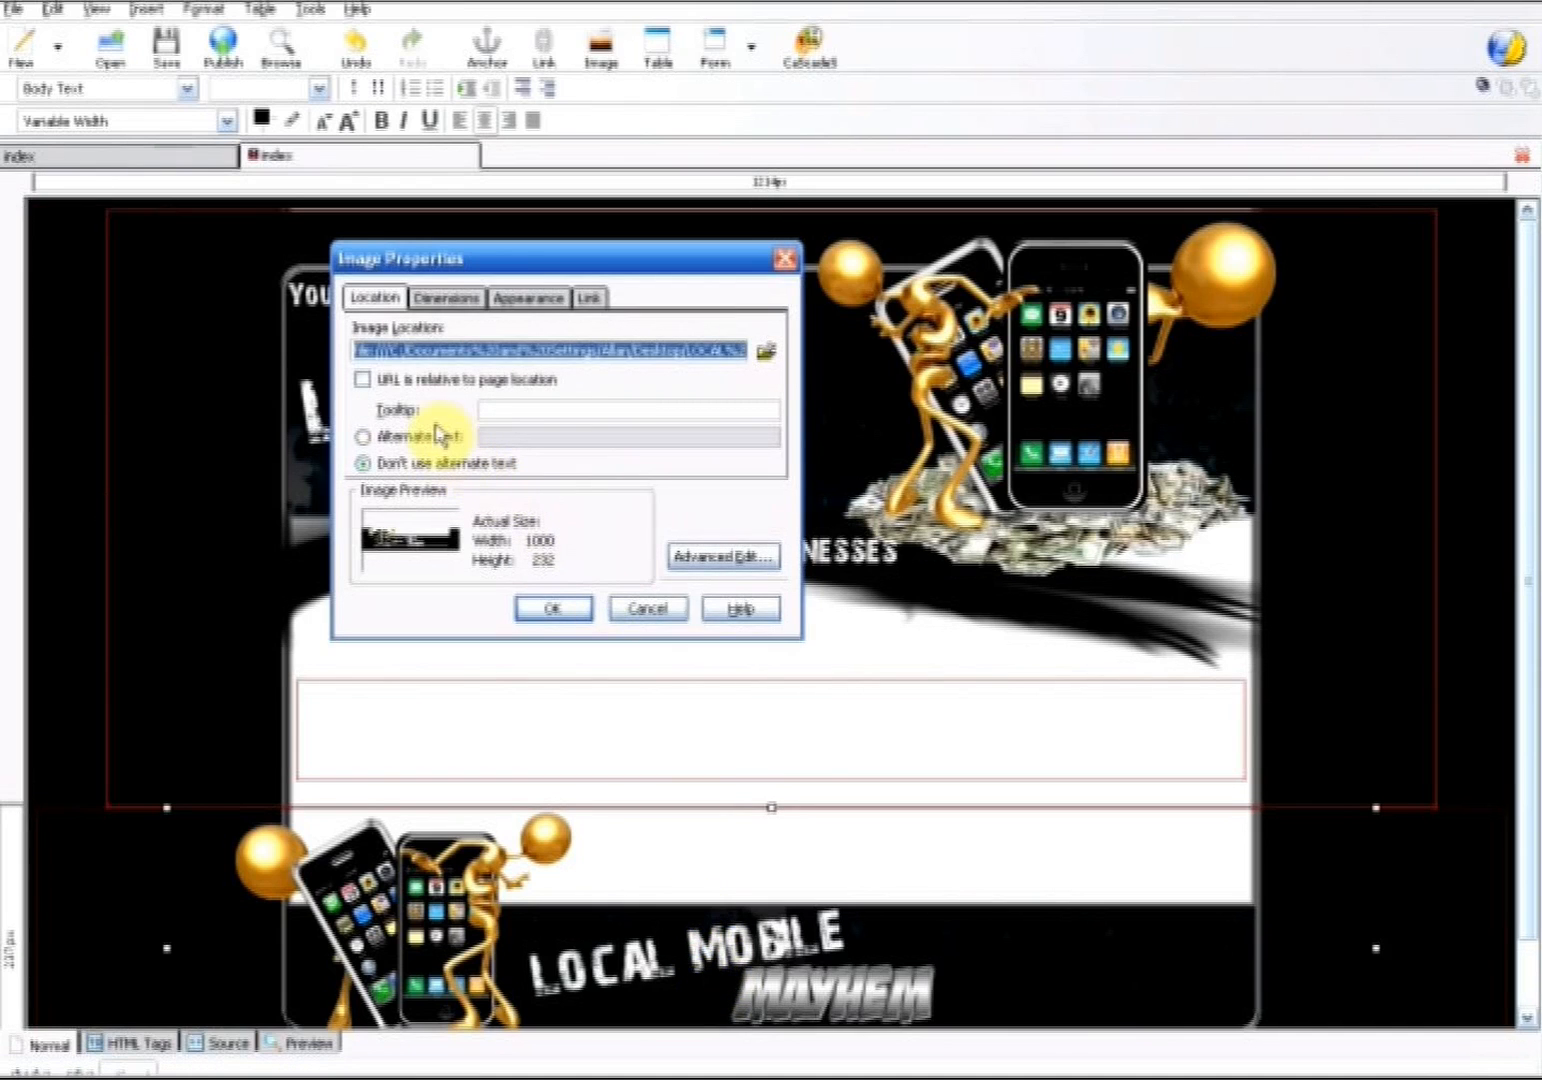
pyautogui.click(362, 379)
pyautogui.click(556, 609)
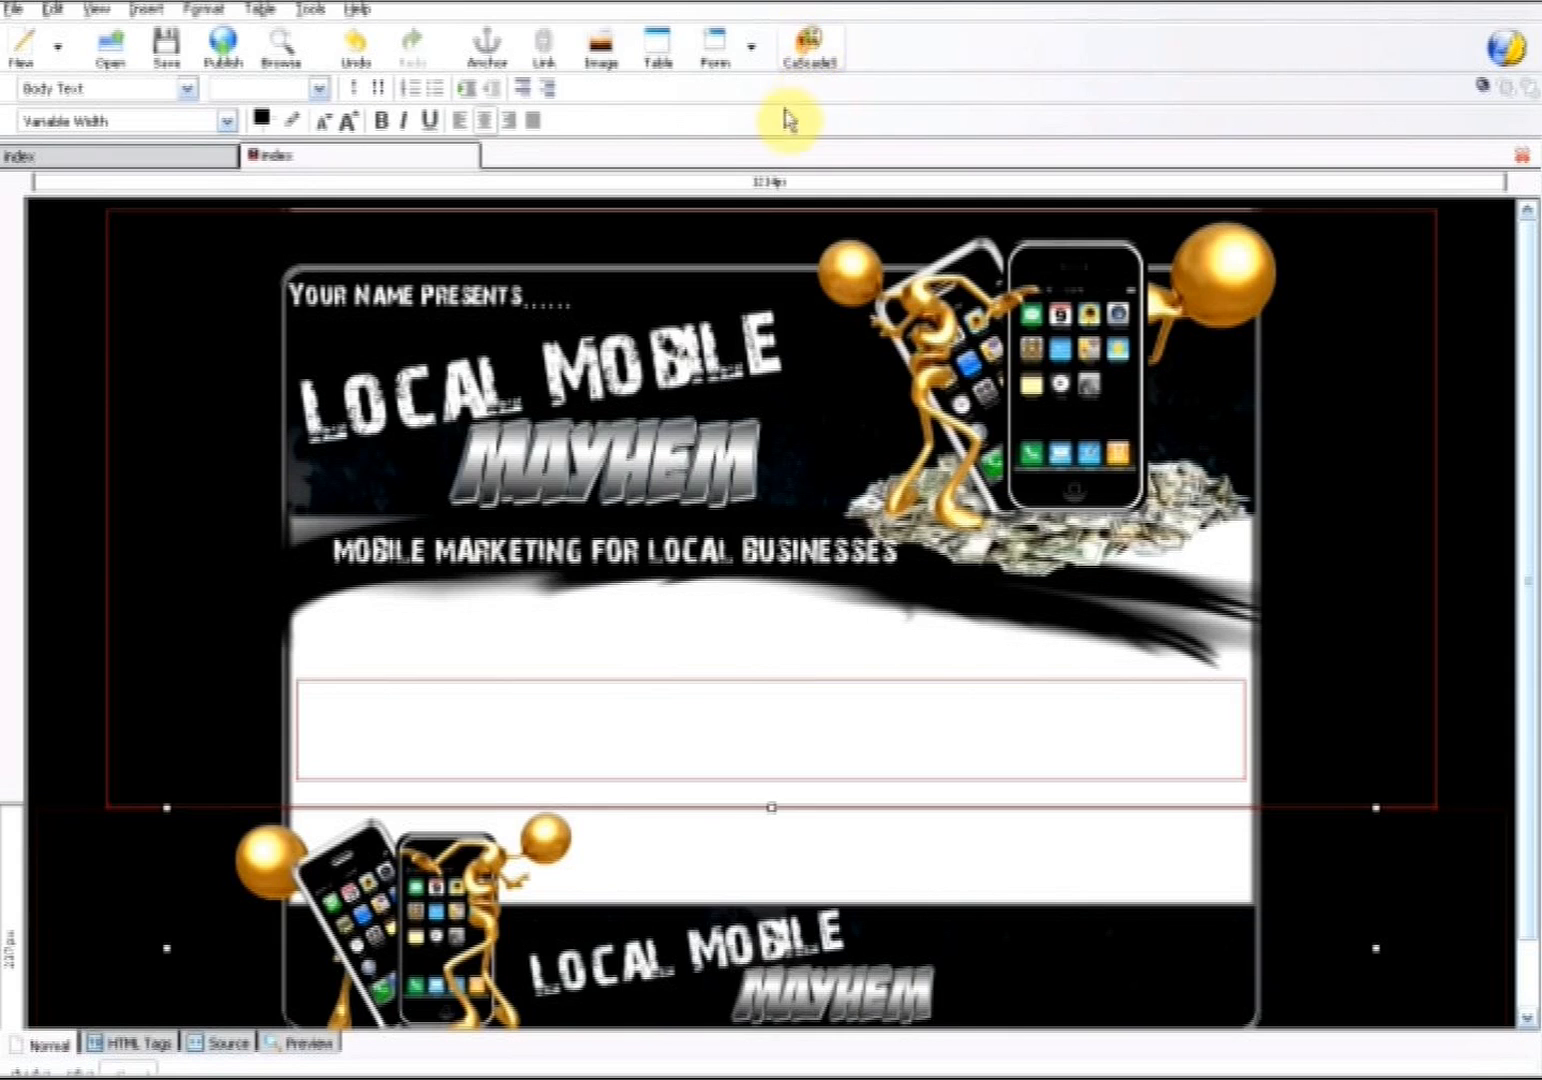
# Check the .content rule's background image settings in the CSS stylesheets, and save the page
pyautogui.click(145, 127)
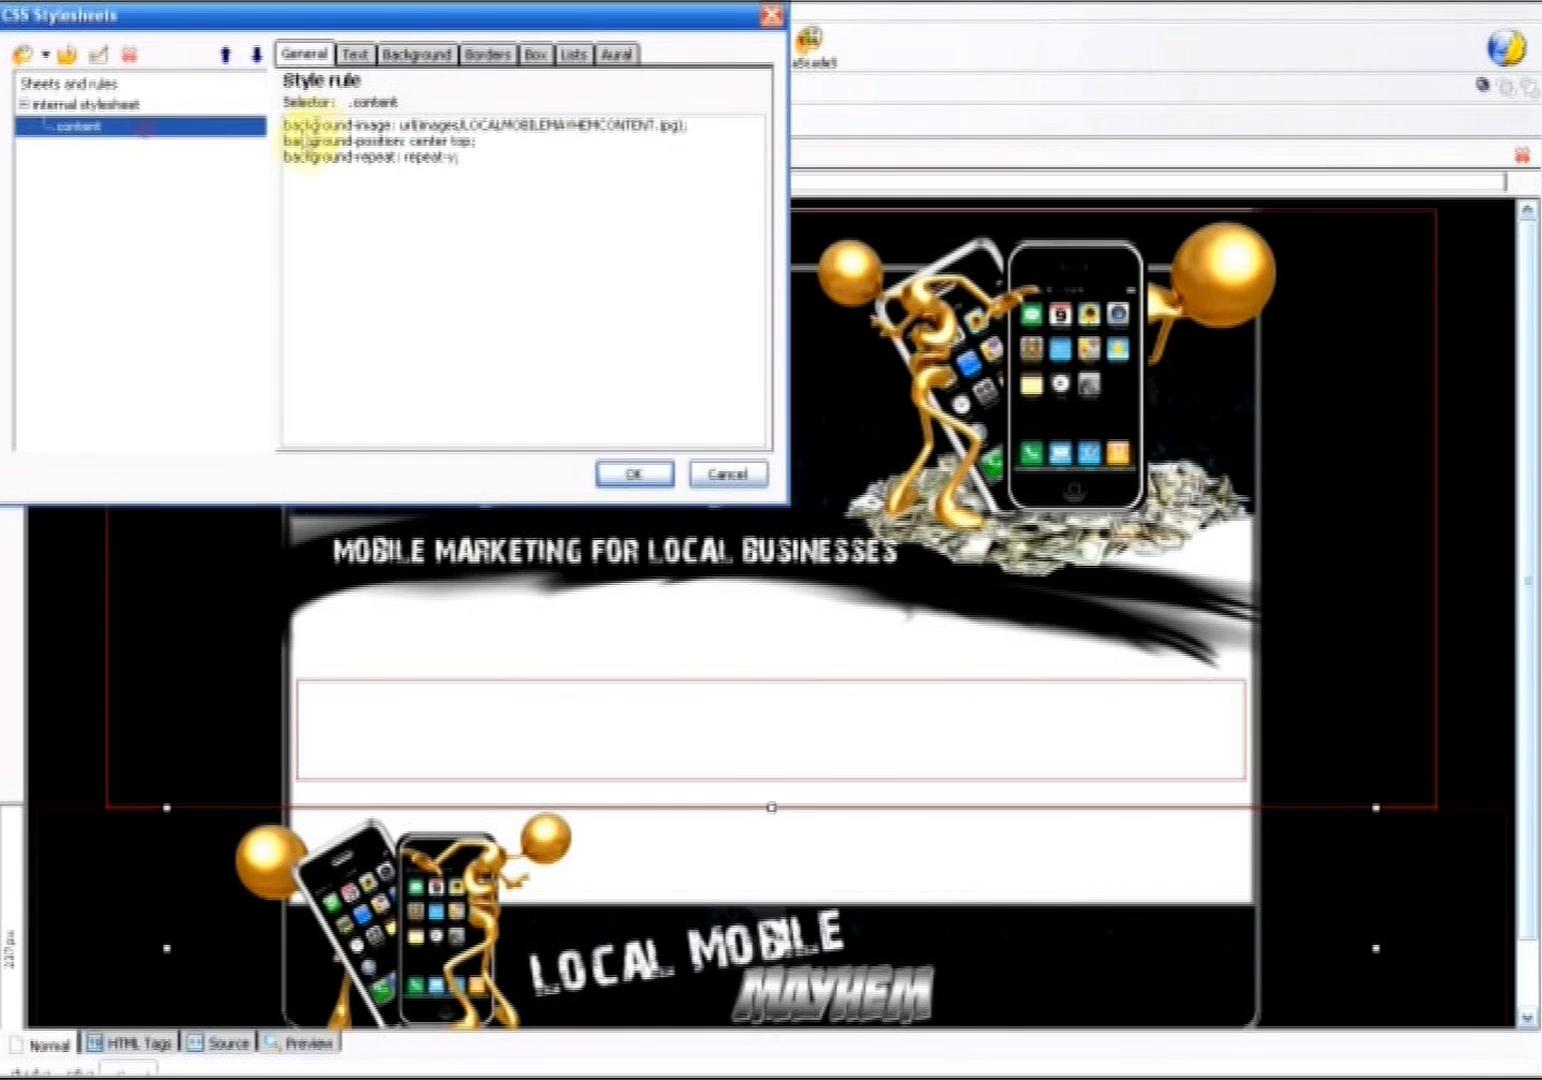
pyautogui.click(396, 62)
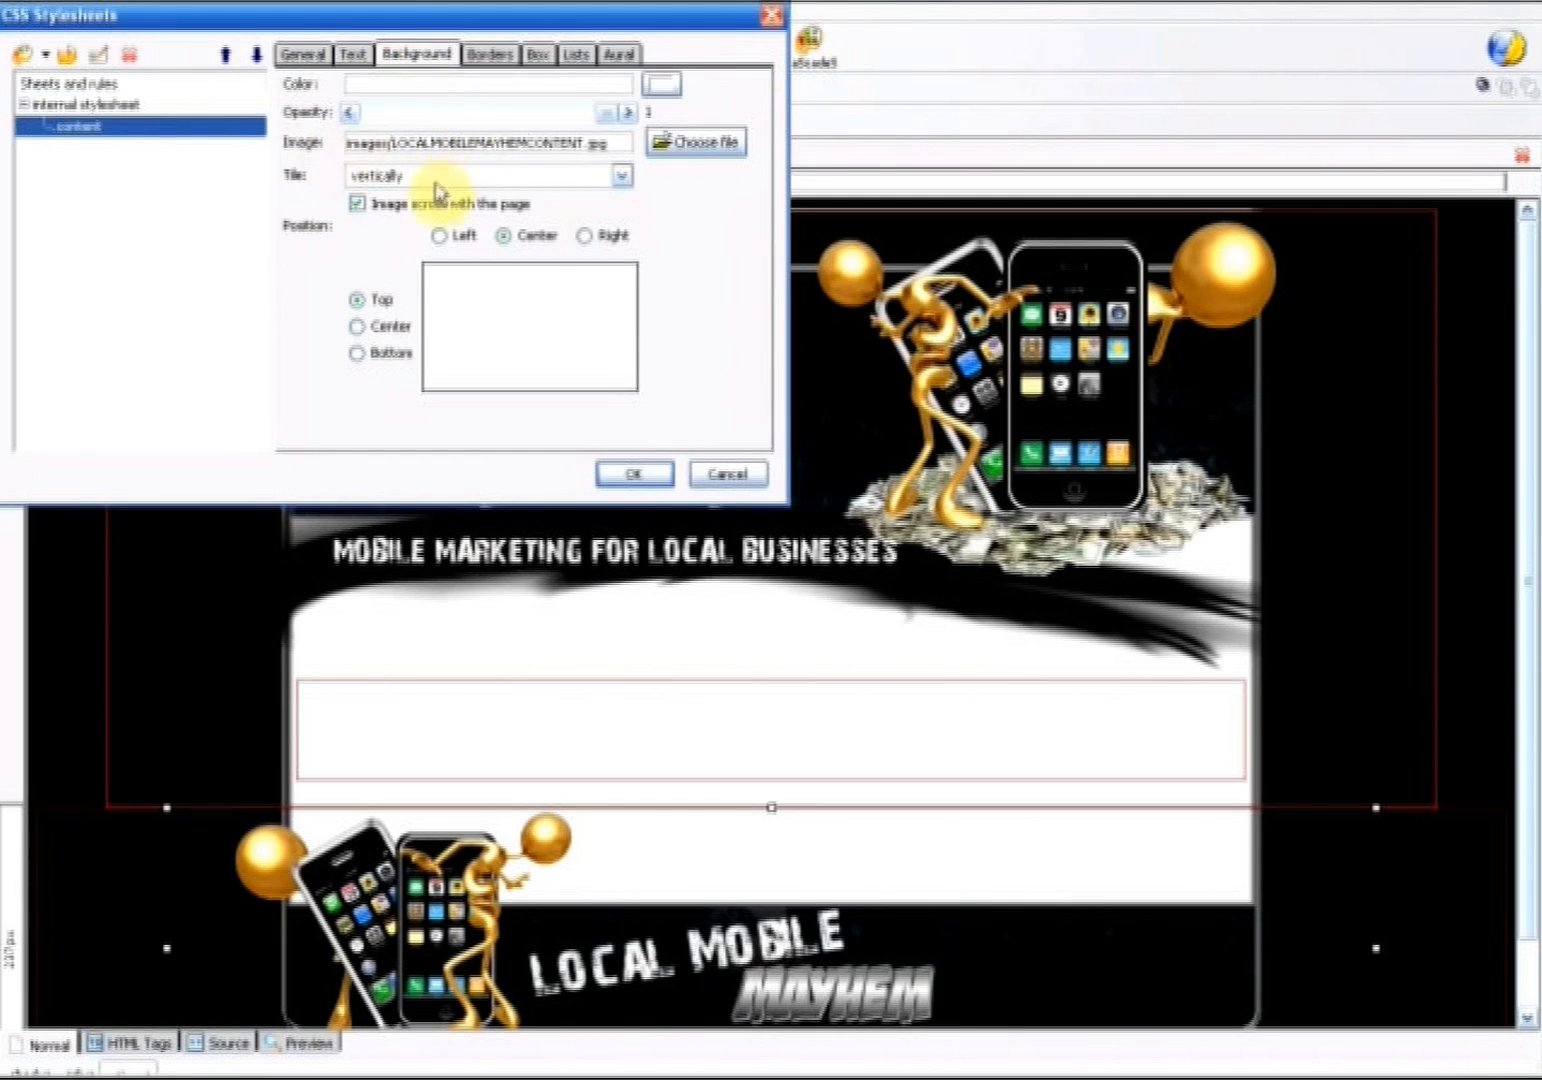
pyautogui.click(632, 475)
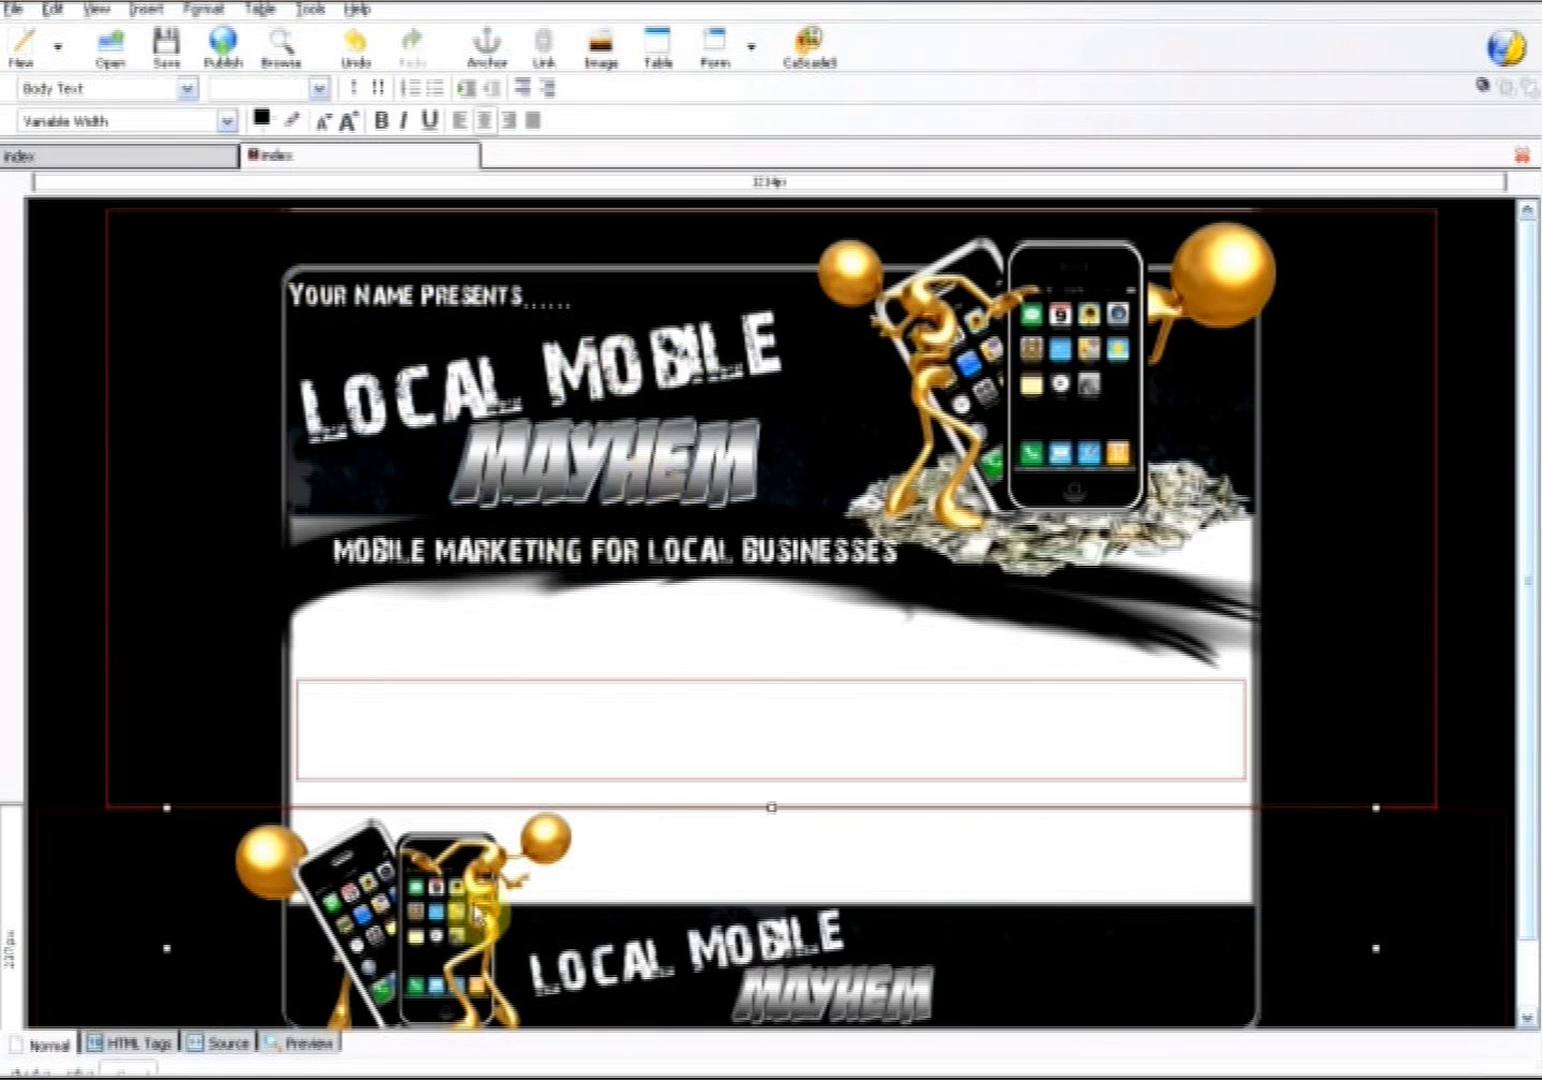
pyautogui.click(166, 45)
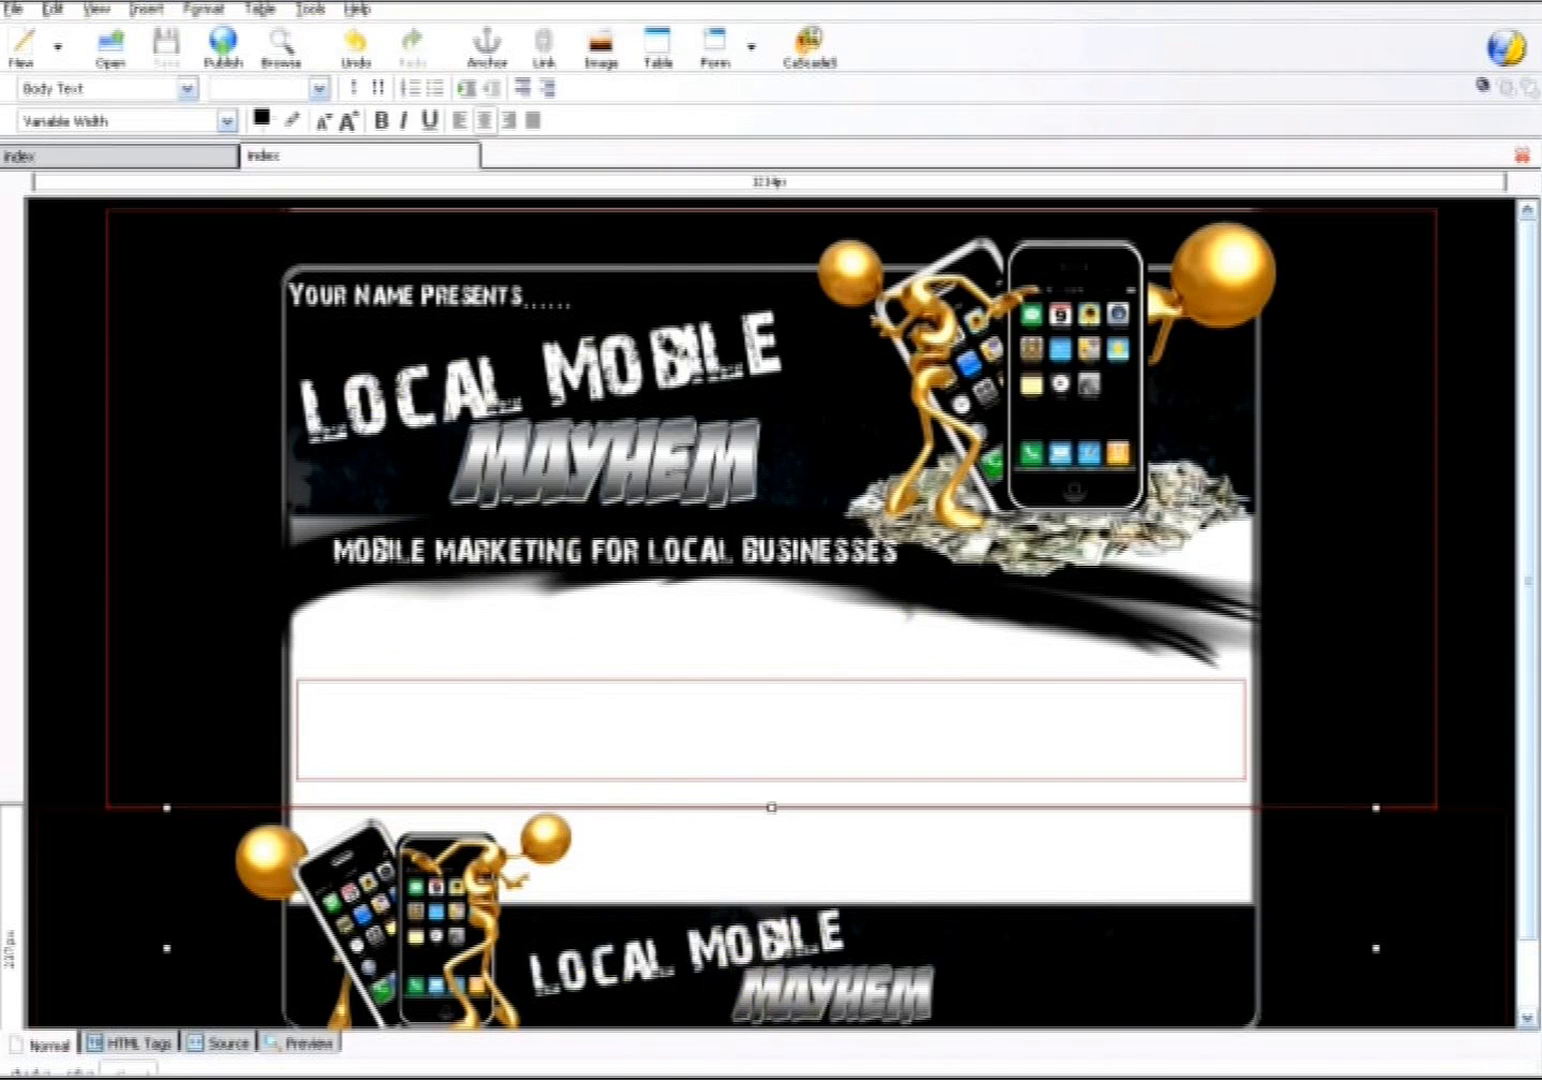
# Review the planned page file names in the weppagesetup Notepad file, and return to KompoZer
pyautogui.click(730, 1078)
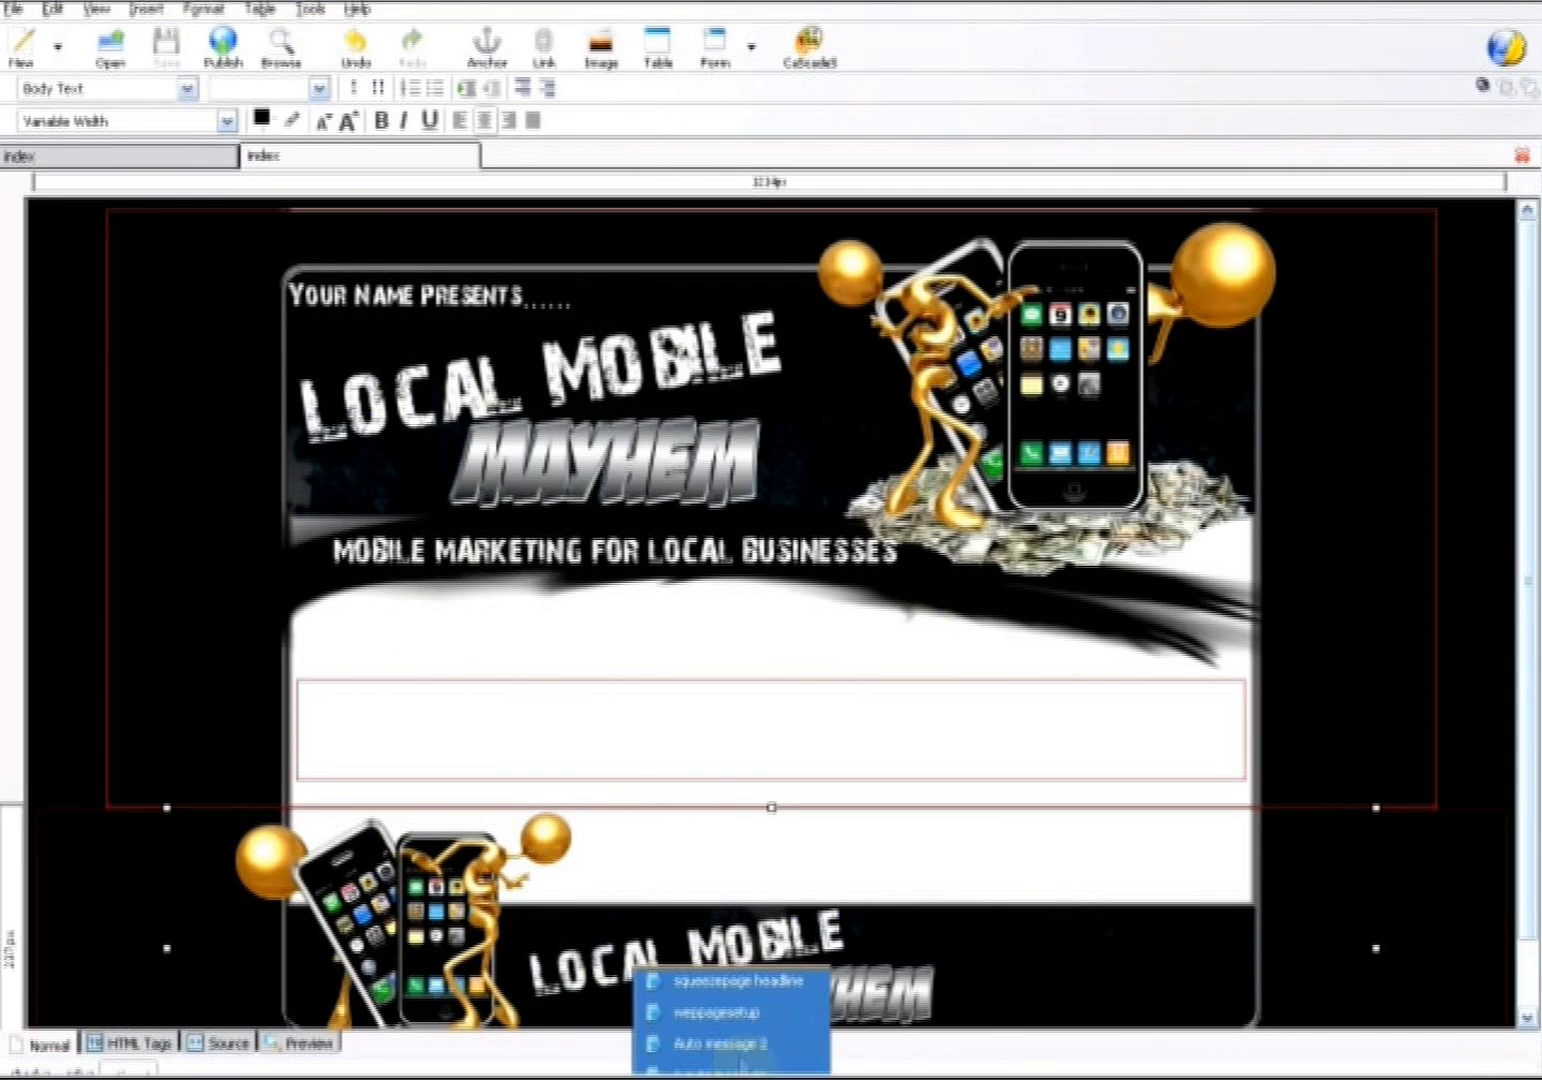
pyautogui.click(760, 1022)
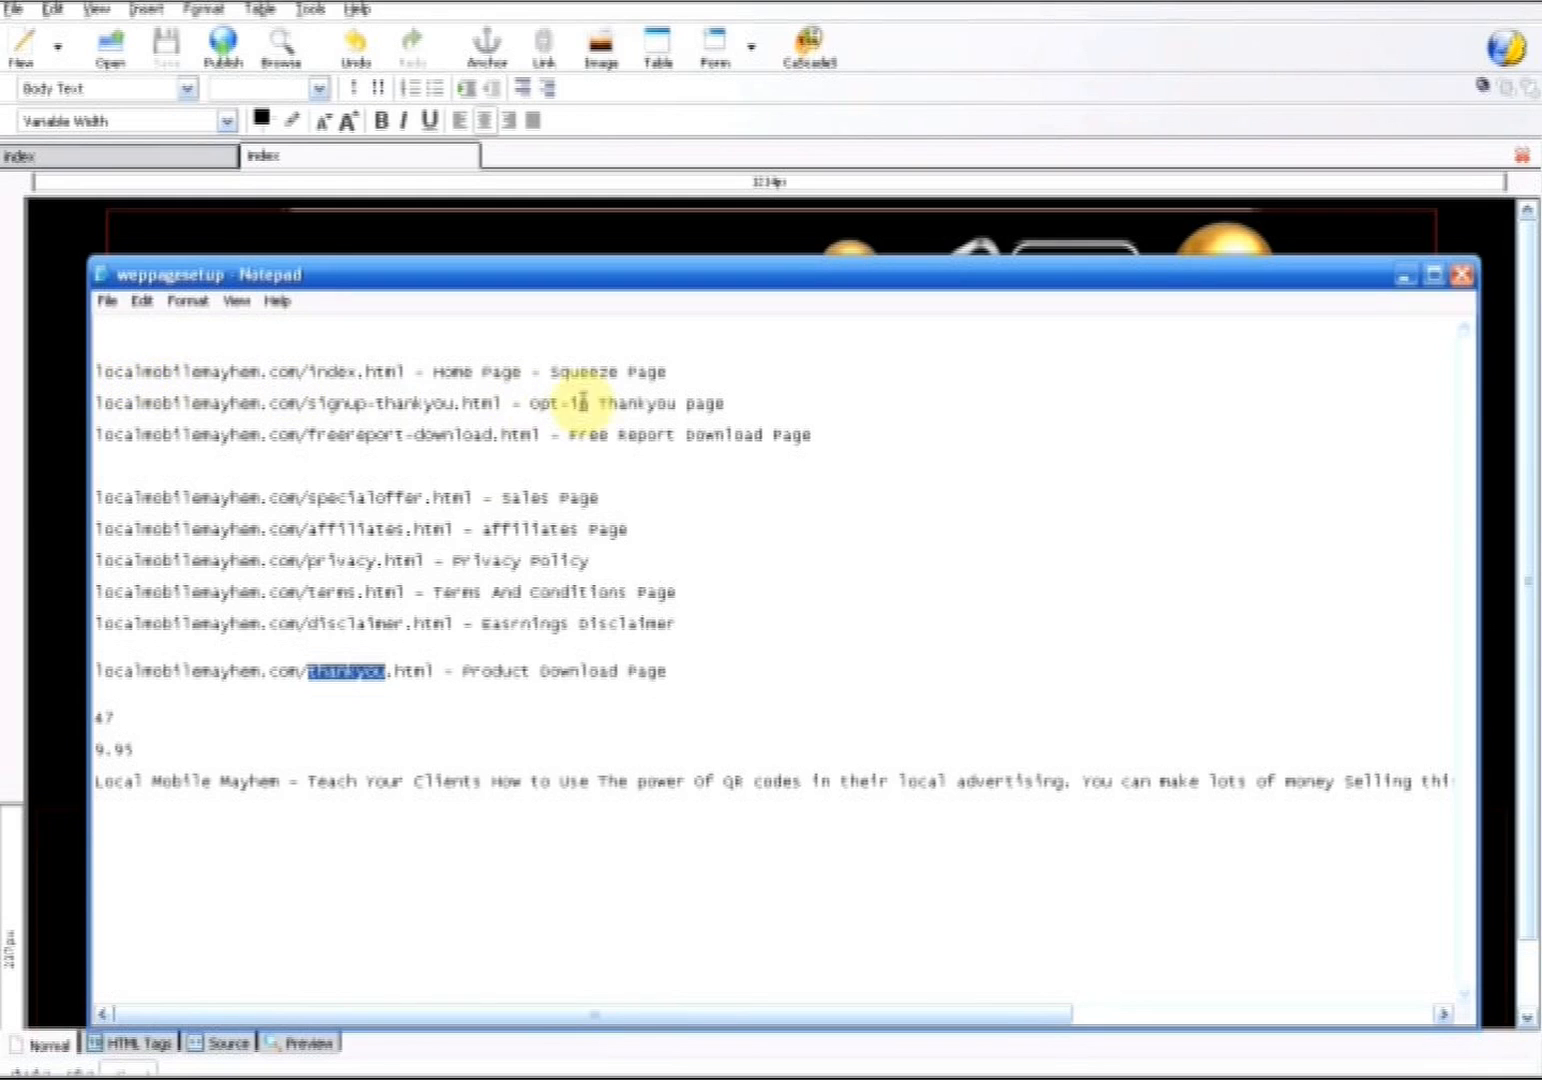
pyautogui.click(471, 709)
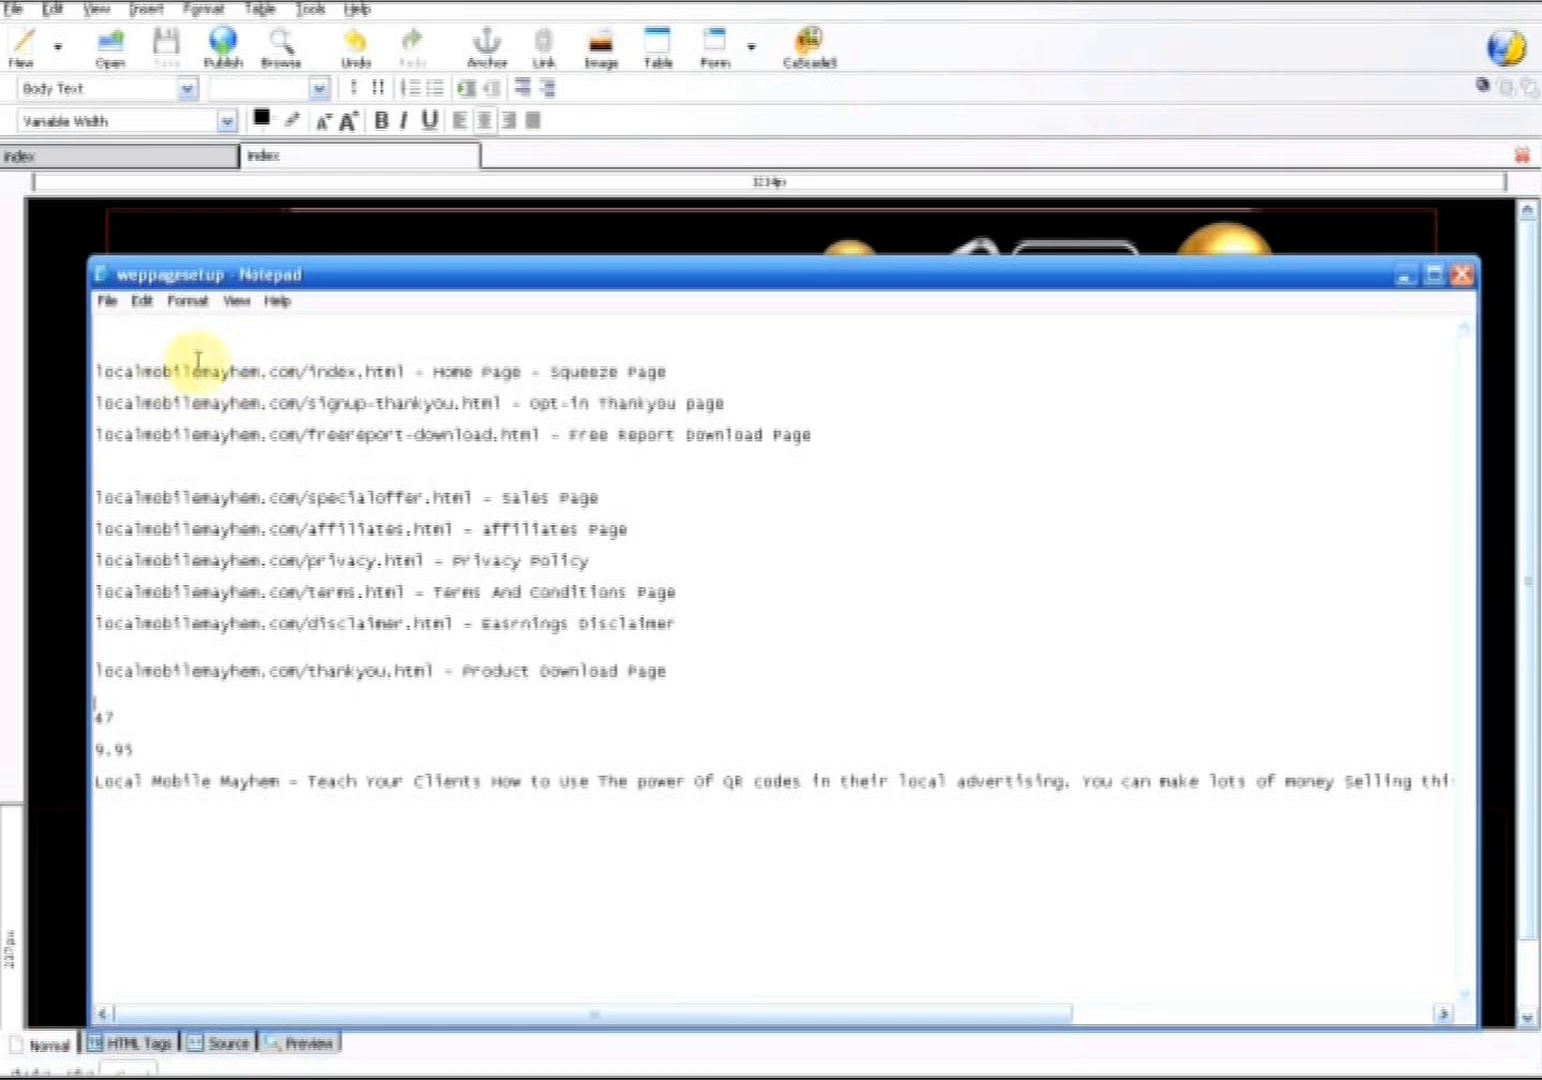
pyautogui.click(98, 4)
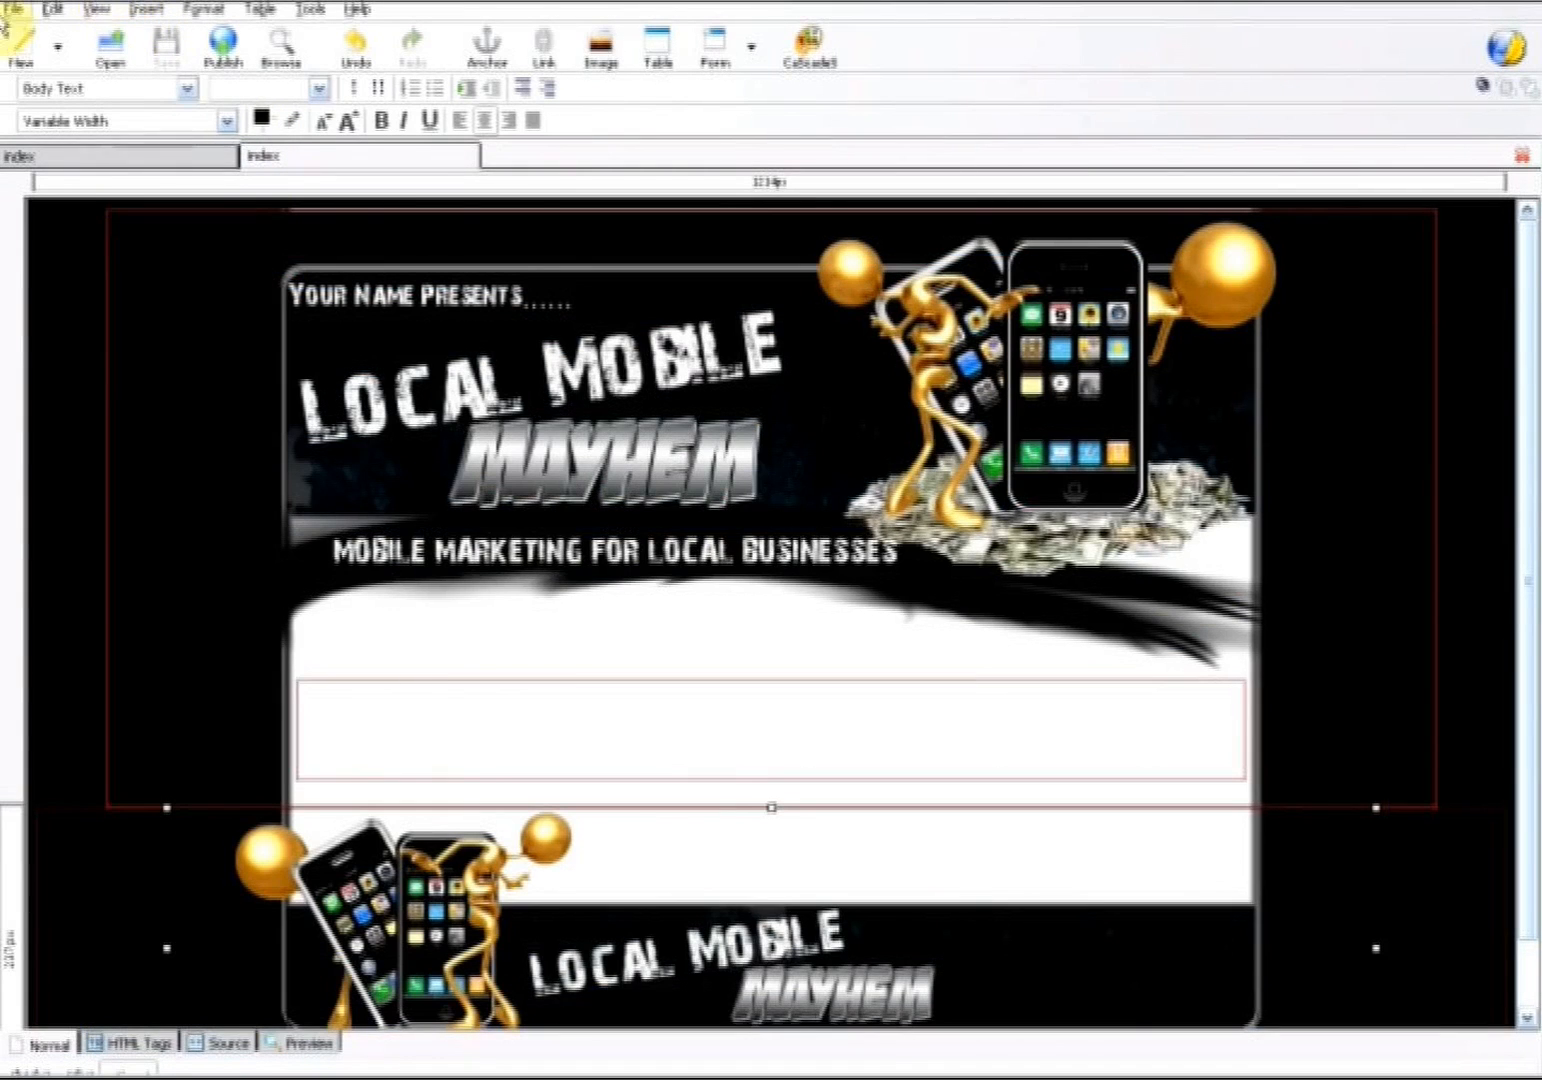
# Start saving the page under a new name, and copy signup-thankyou from the weppagesetup Notepad file
pyautogui.click(12, 10)
pyautogui.click(72, 184)
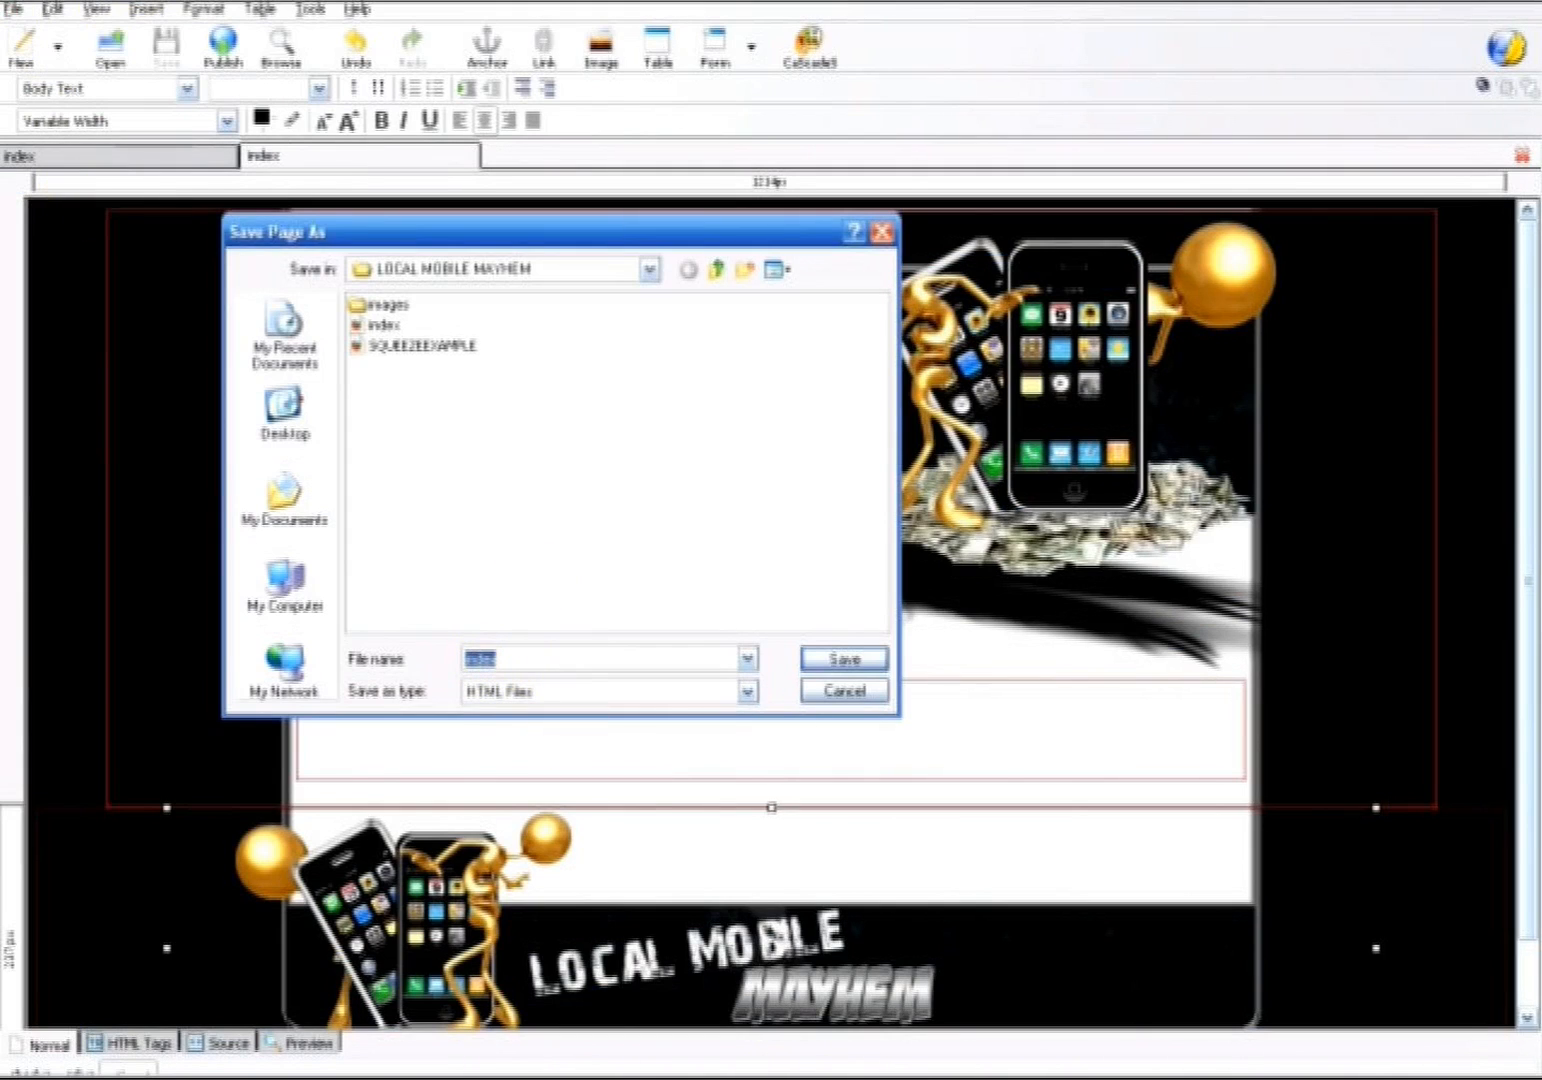
pyautogui.click(760, 1076)
pyautogui.click(778, 1025)
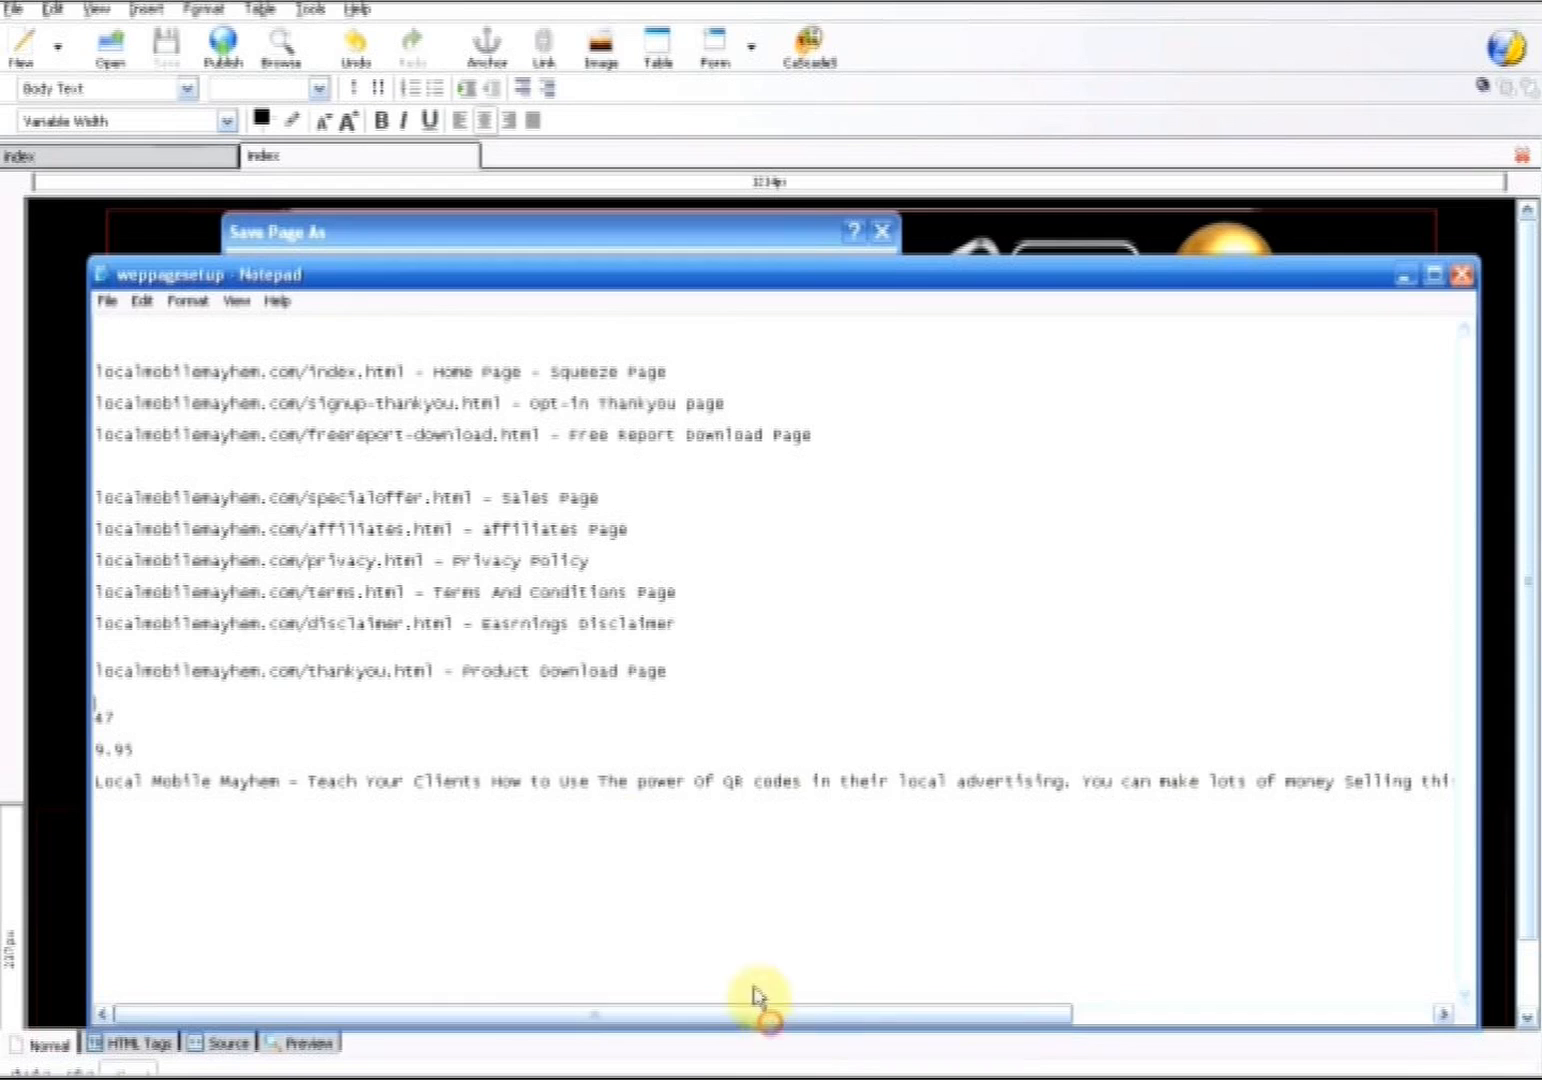
pyautogui.moveTo(307, 404); pyautogui.dragTo(441, 405)
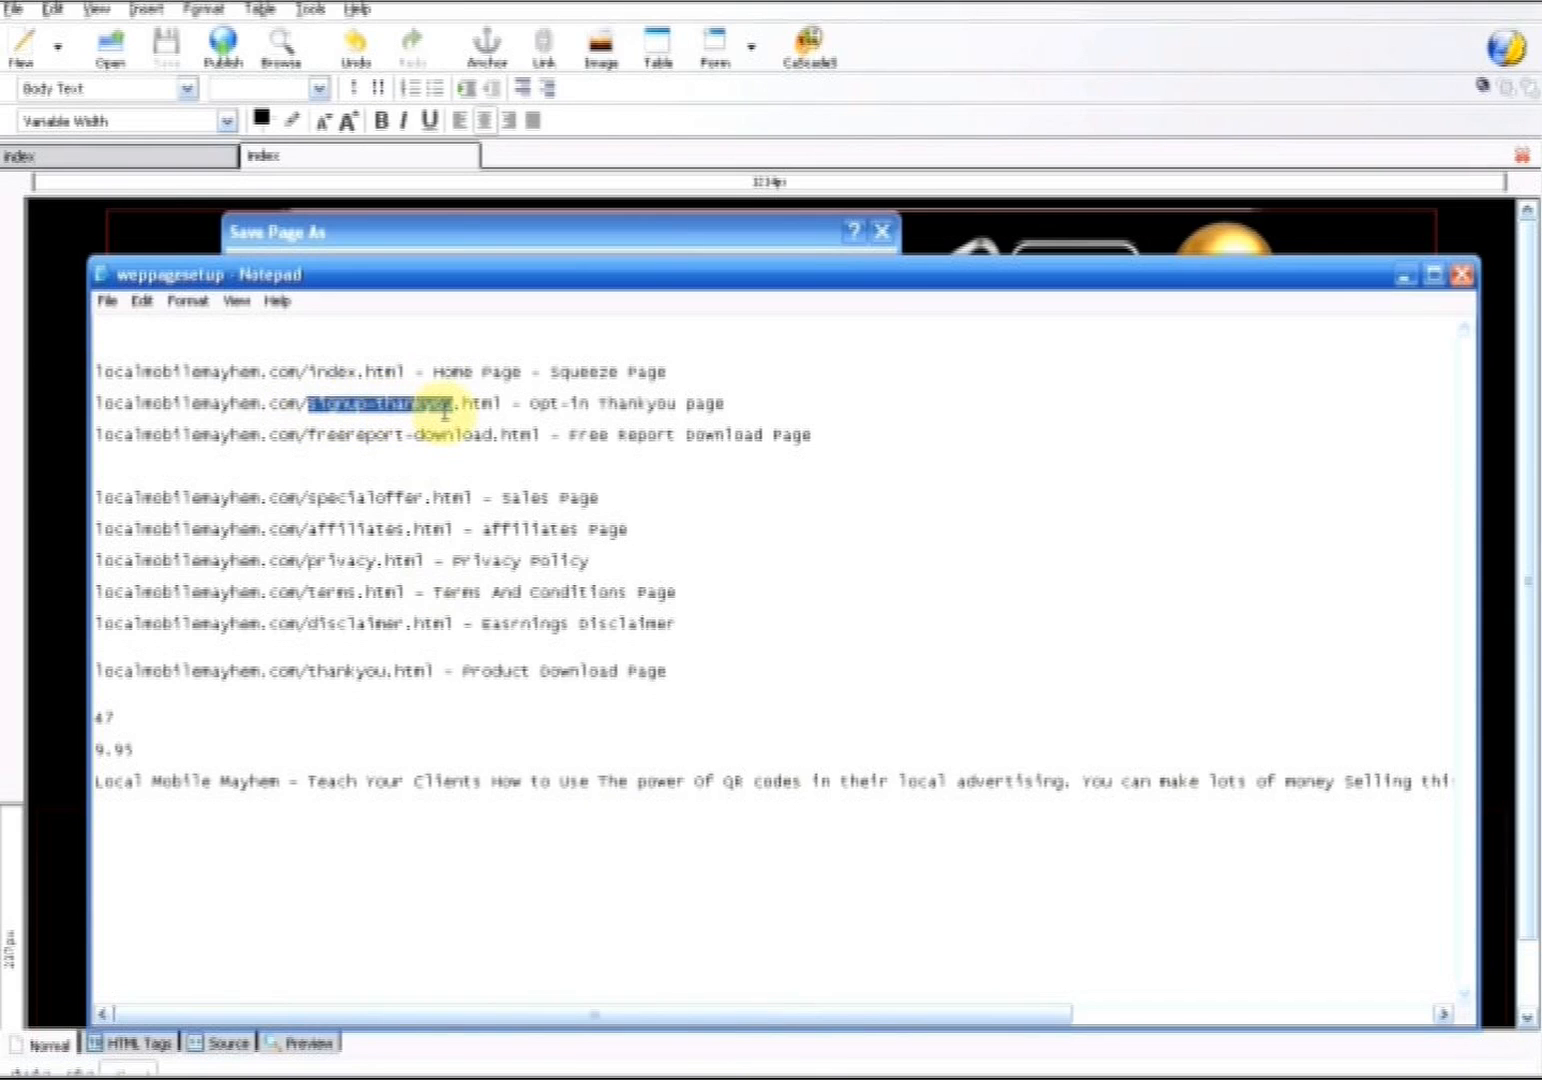
pyautogui.rightClick(435, 405)
pyautogui.click(478, 476)
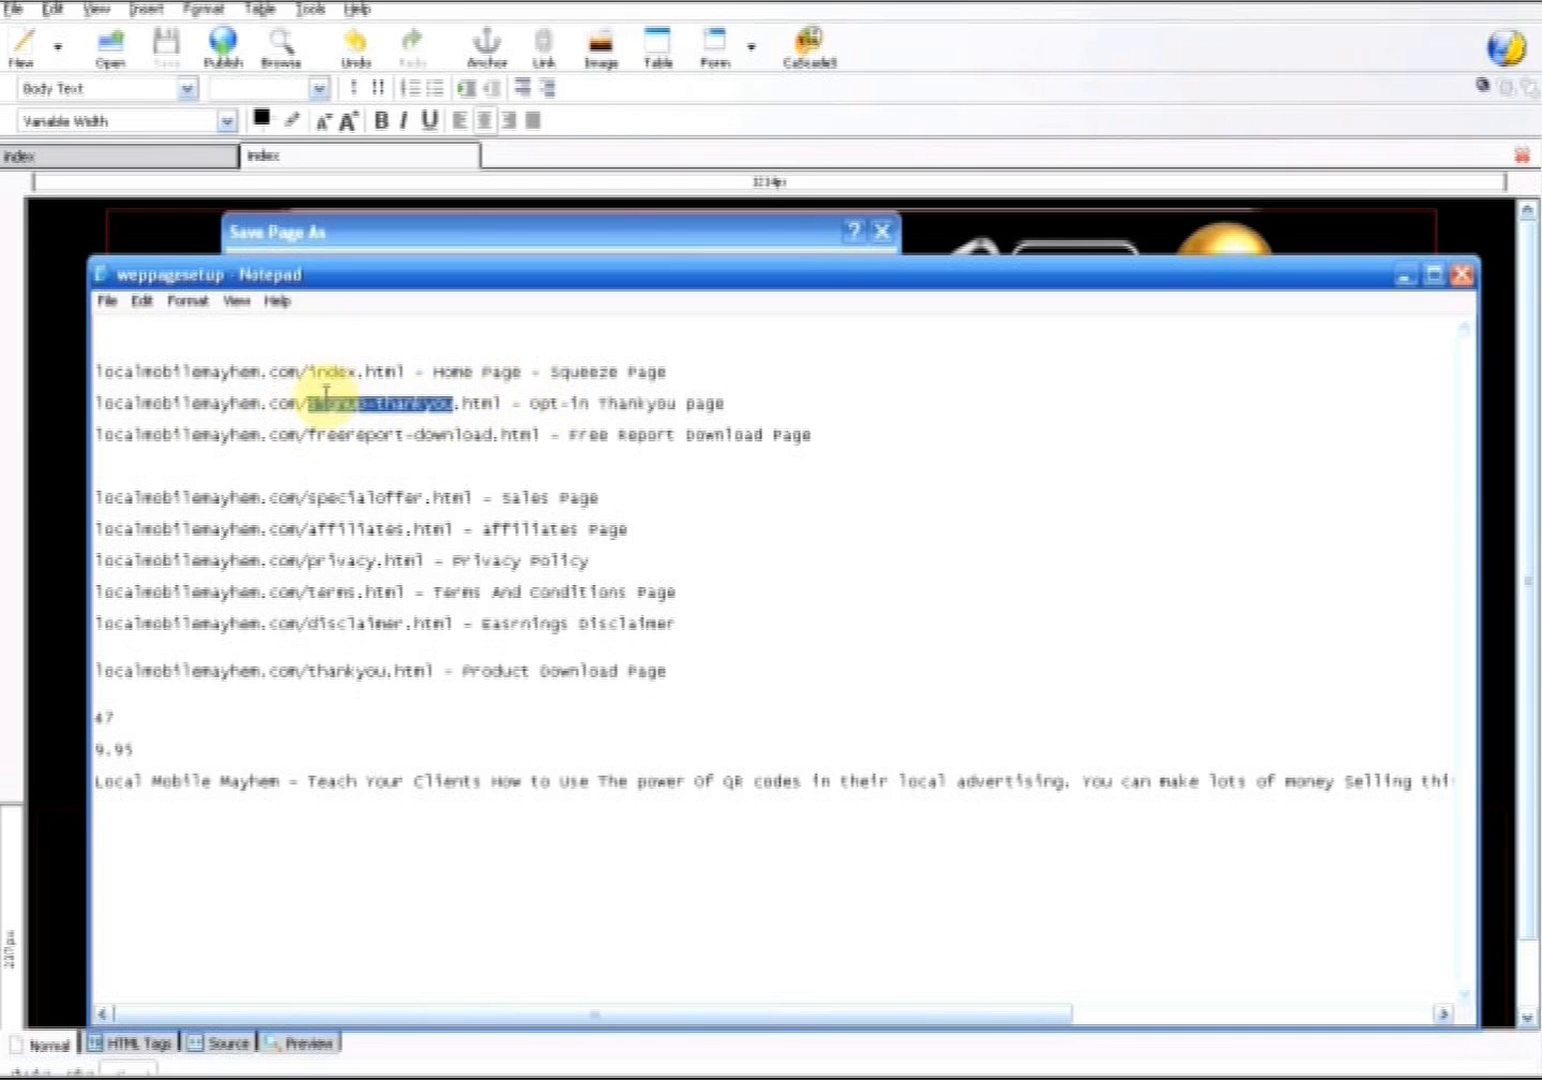
# Save the page as an HTML file named signup-thankyou in the LOCAL MOBILE MAYHEM folder
pyautogui.click(436, 236)
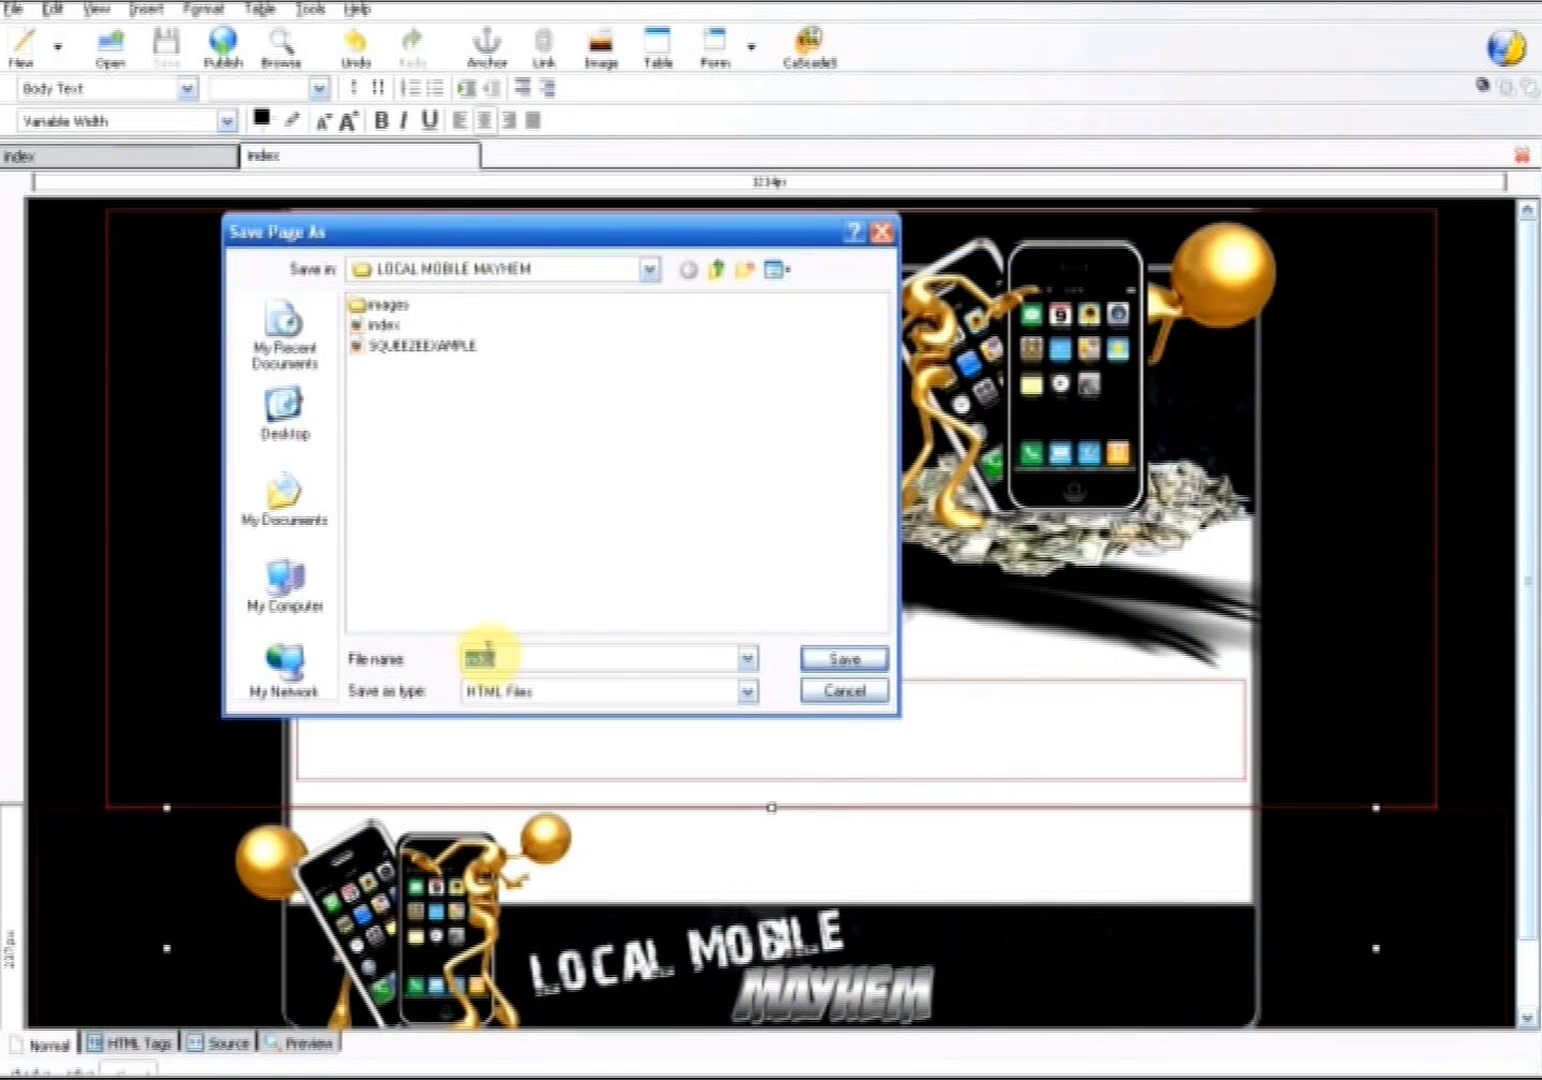
pyautogui.rightClick(480, 655)
pyautogui.click(560, 740)
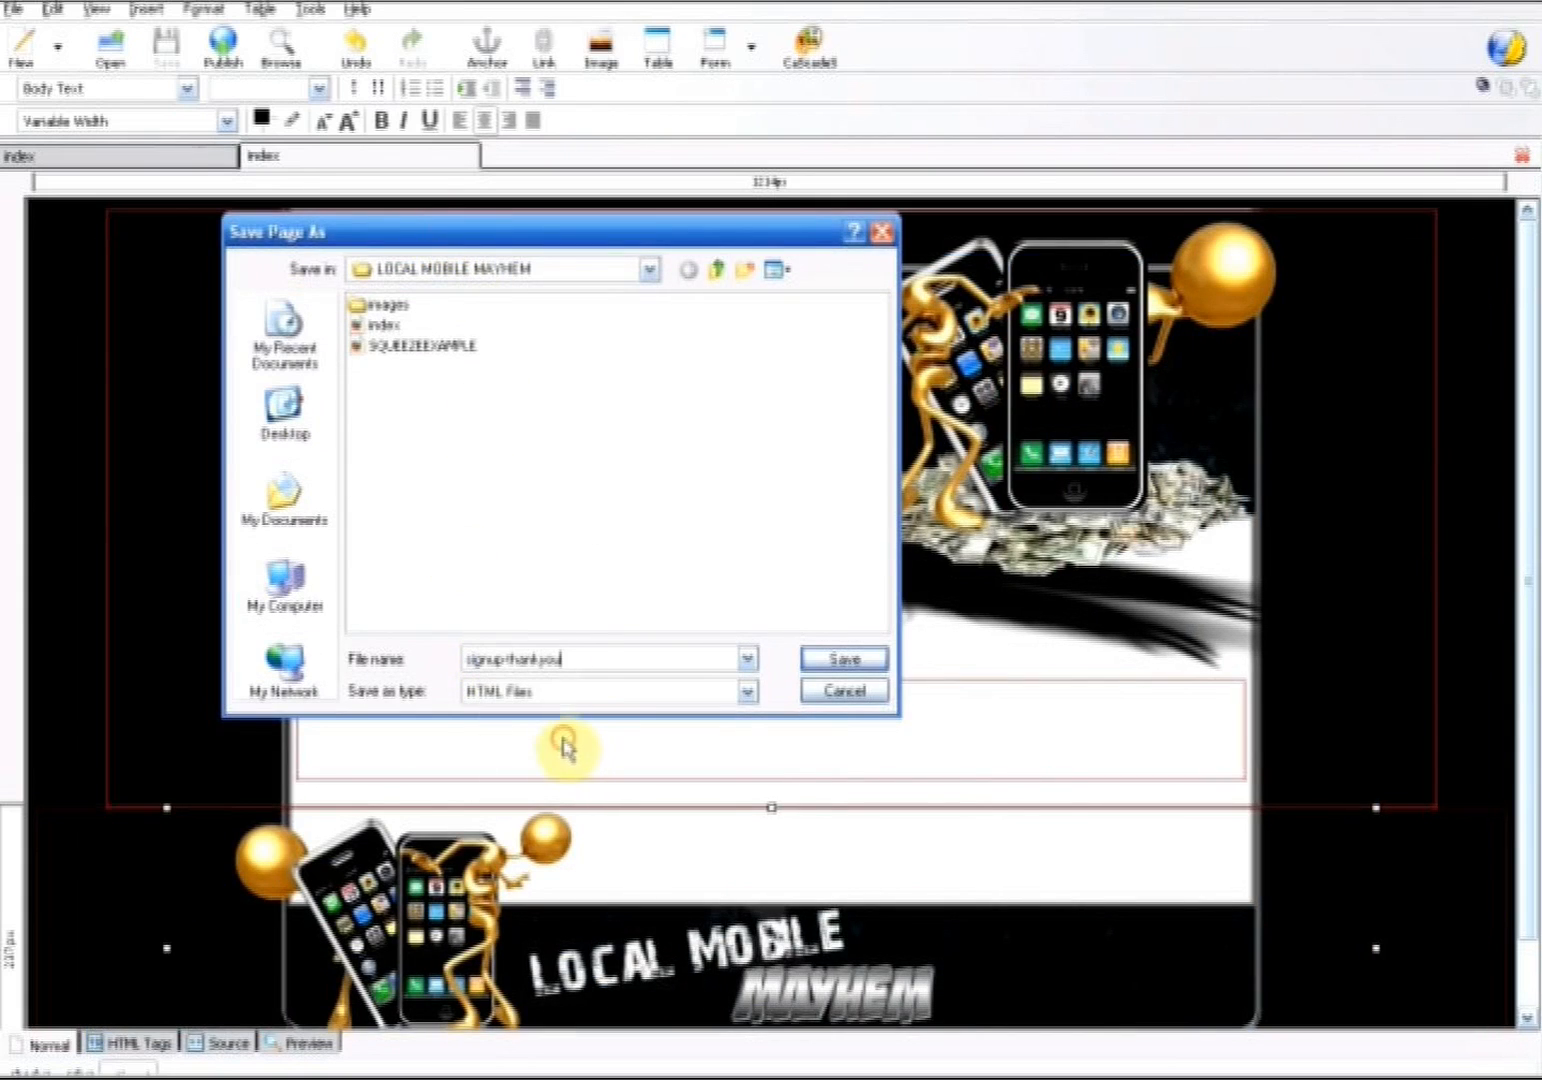
pyautogui.click(845, 660)
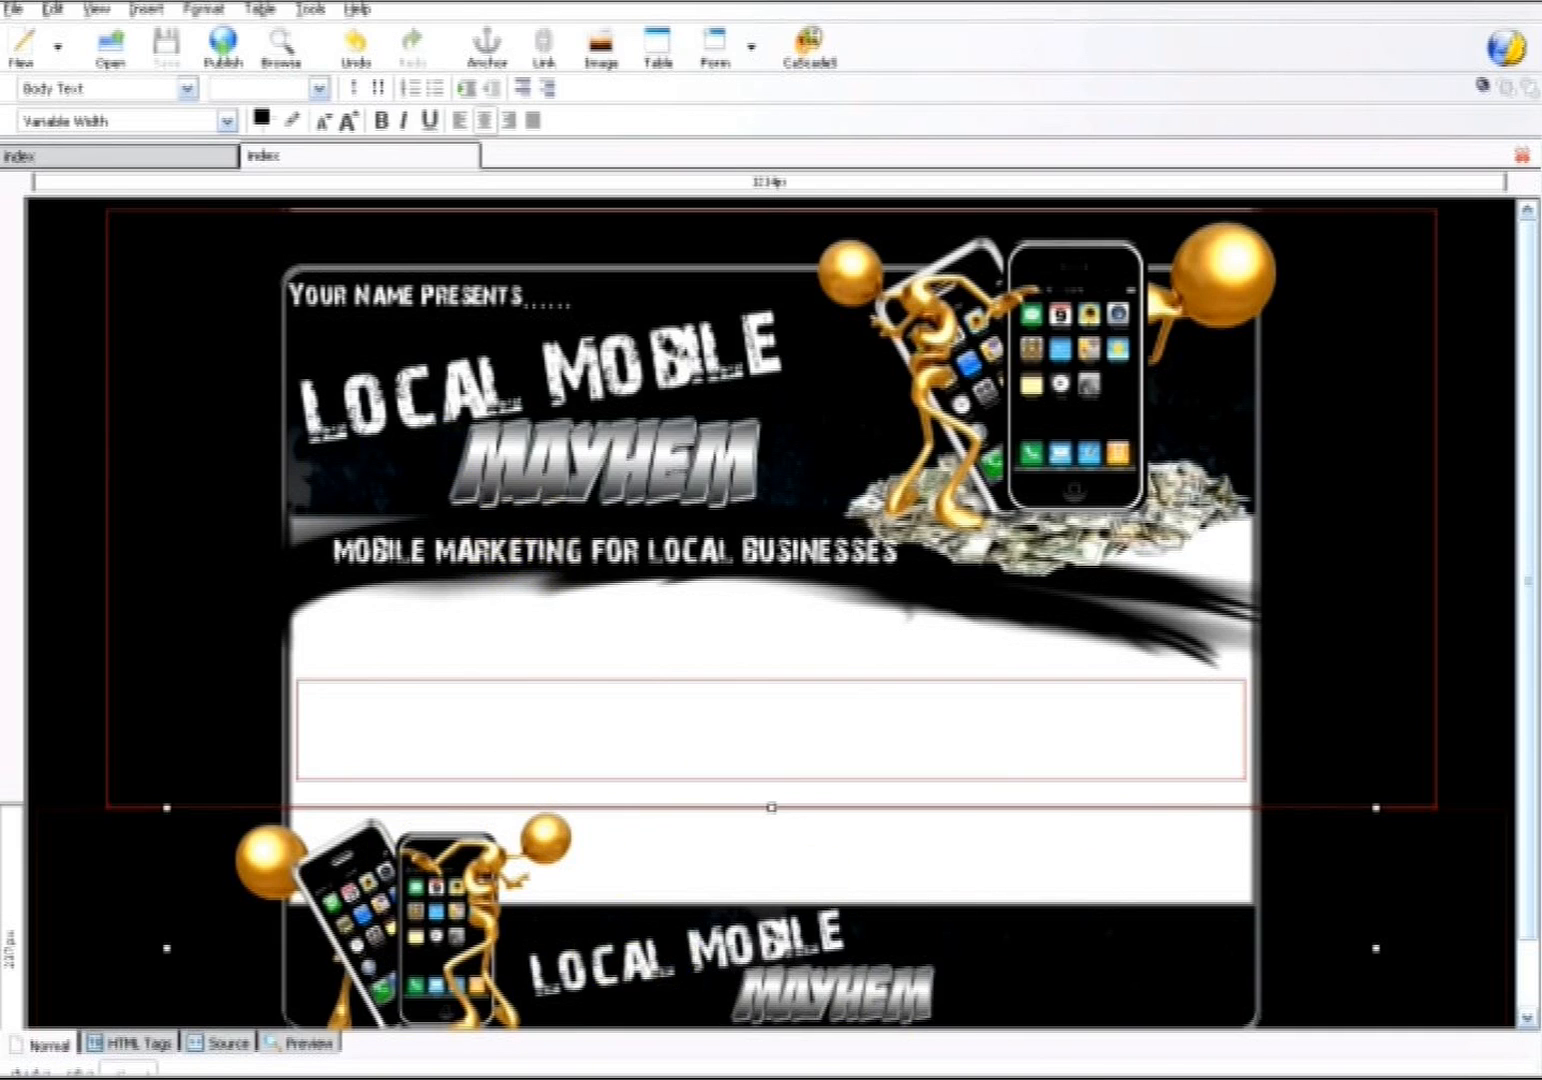
# Check the saved page files in the LOCAL MOBILE MAYHEM folder, and return to KompoZer
pyautogui.click(790, 1078)
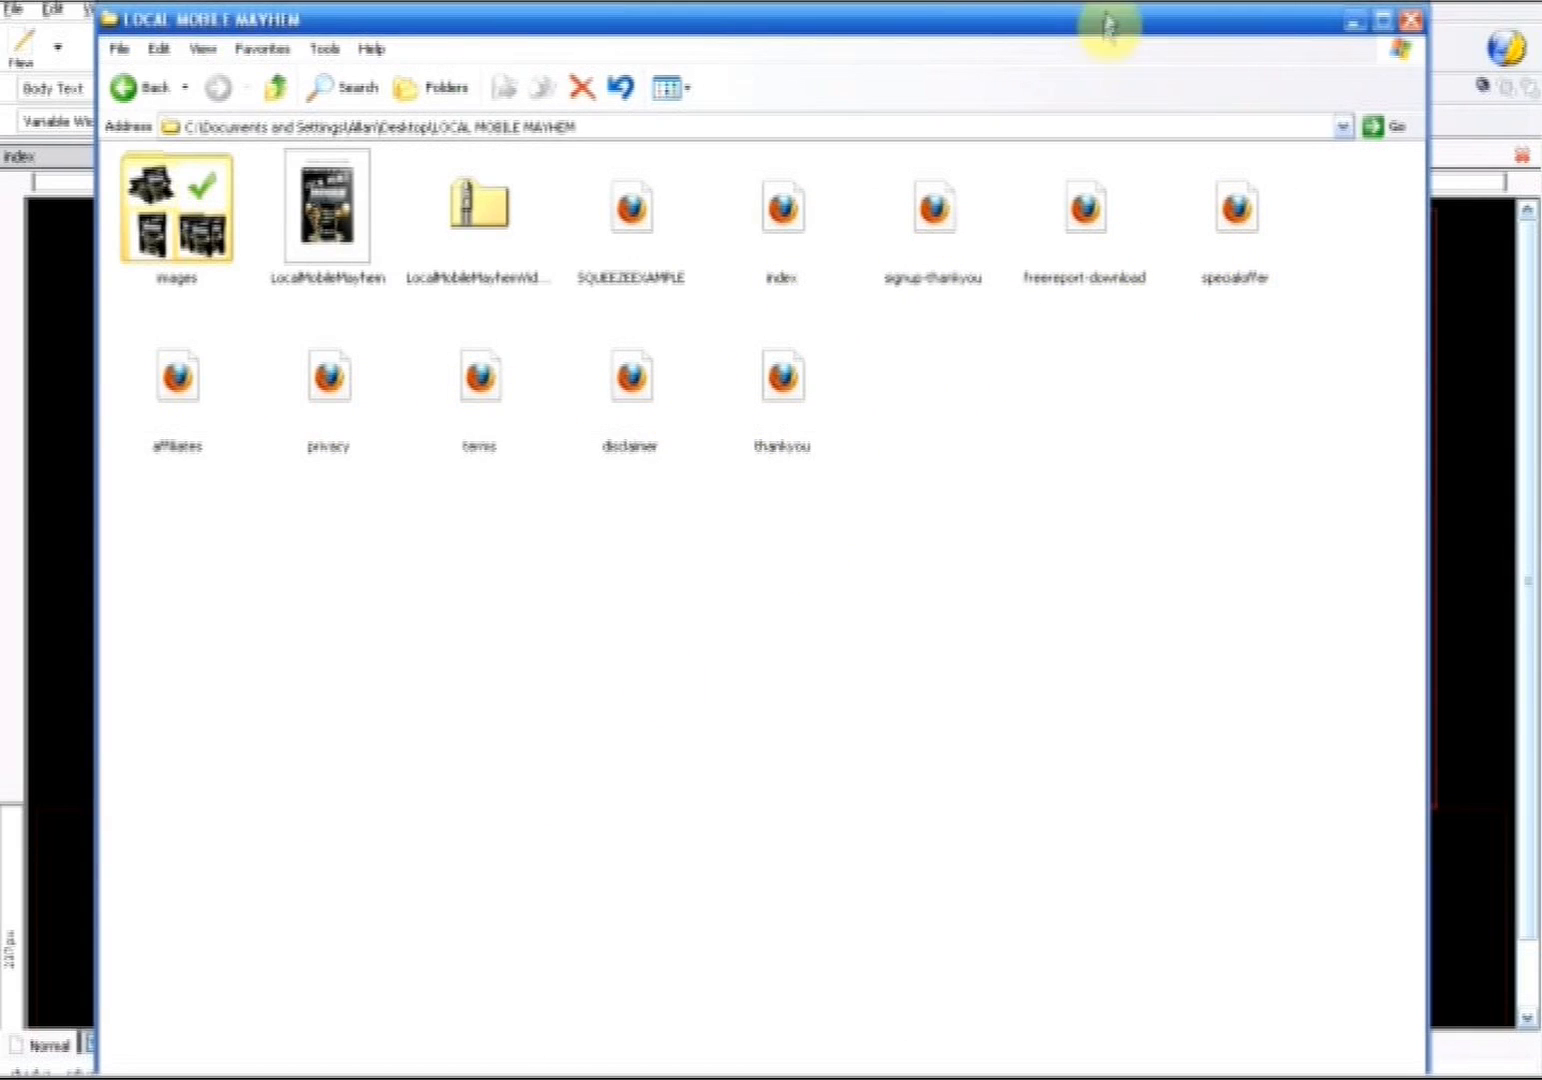
pyautogui.moveTo(1100, 35); pyautogui.dragTo(1122, 125)
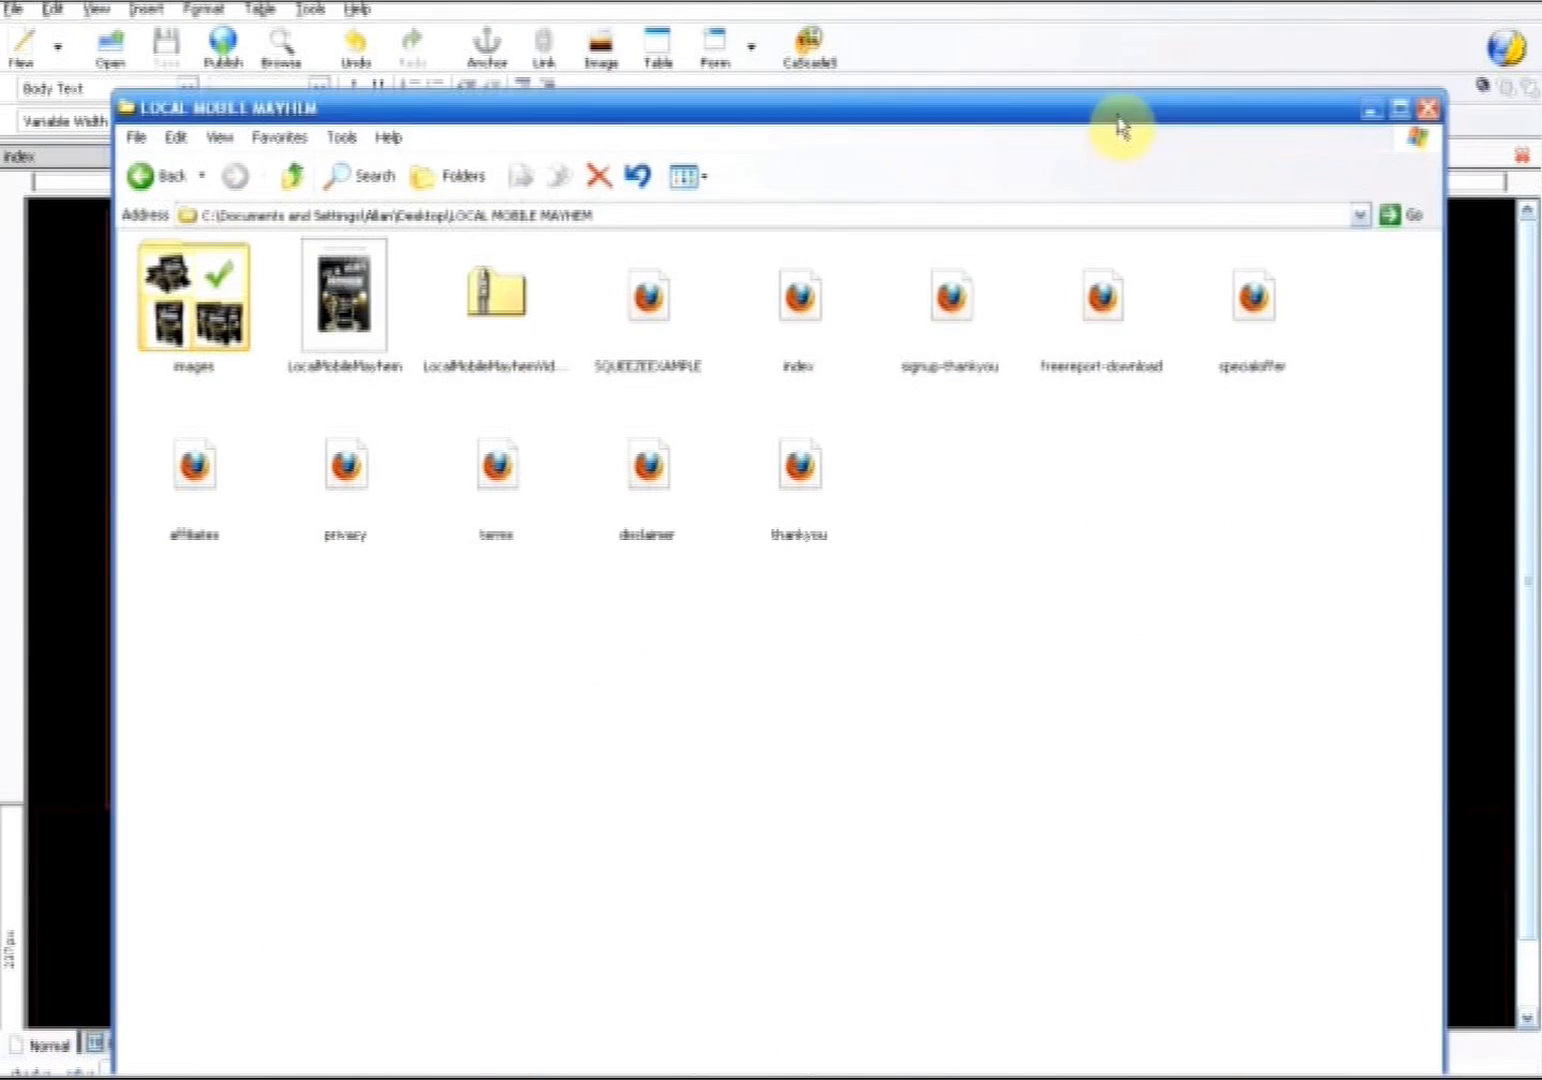
pyautogui.click(1370, 108)
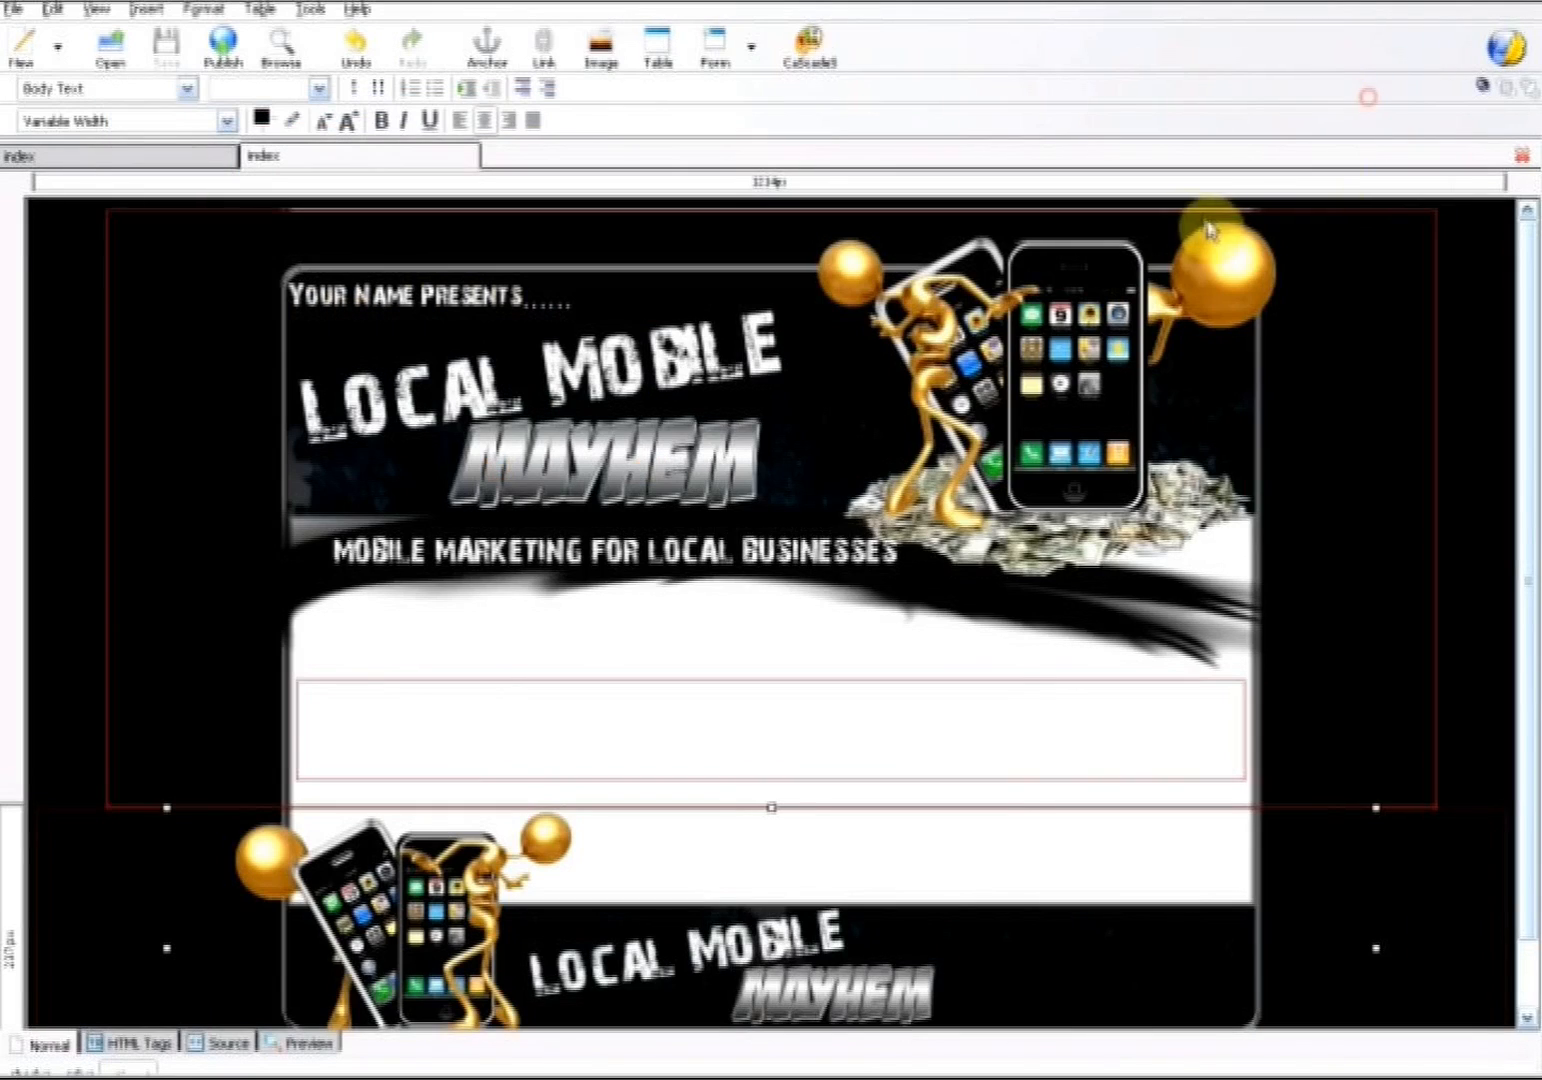
# Close the current template tab, and open the index page from the LOCAL MOBILE MAYHEM folder in a new tab
pyautogui.click(166, 42)
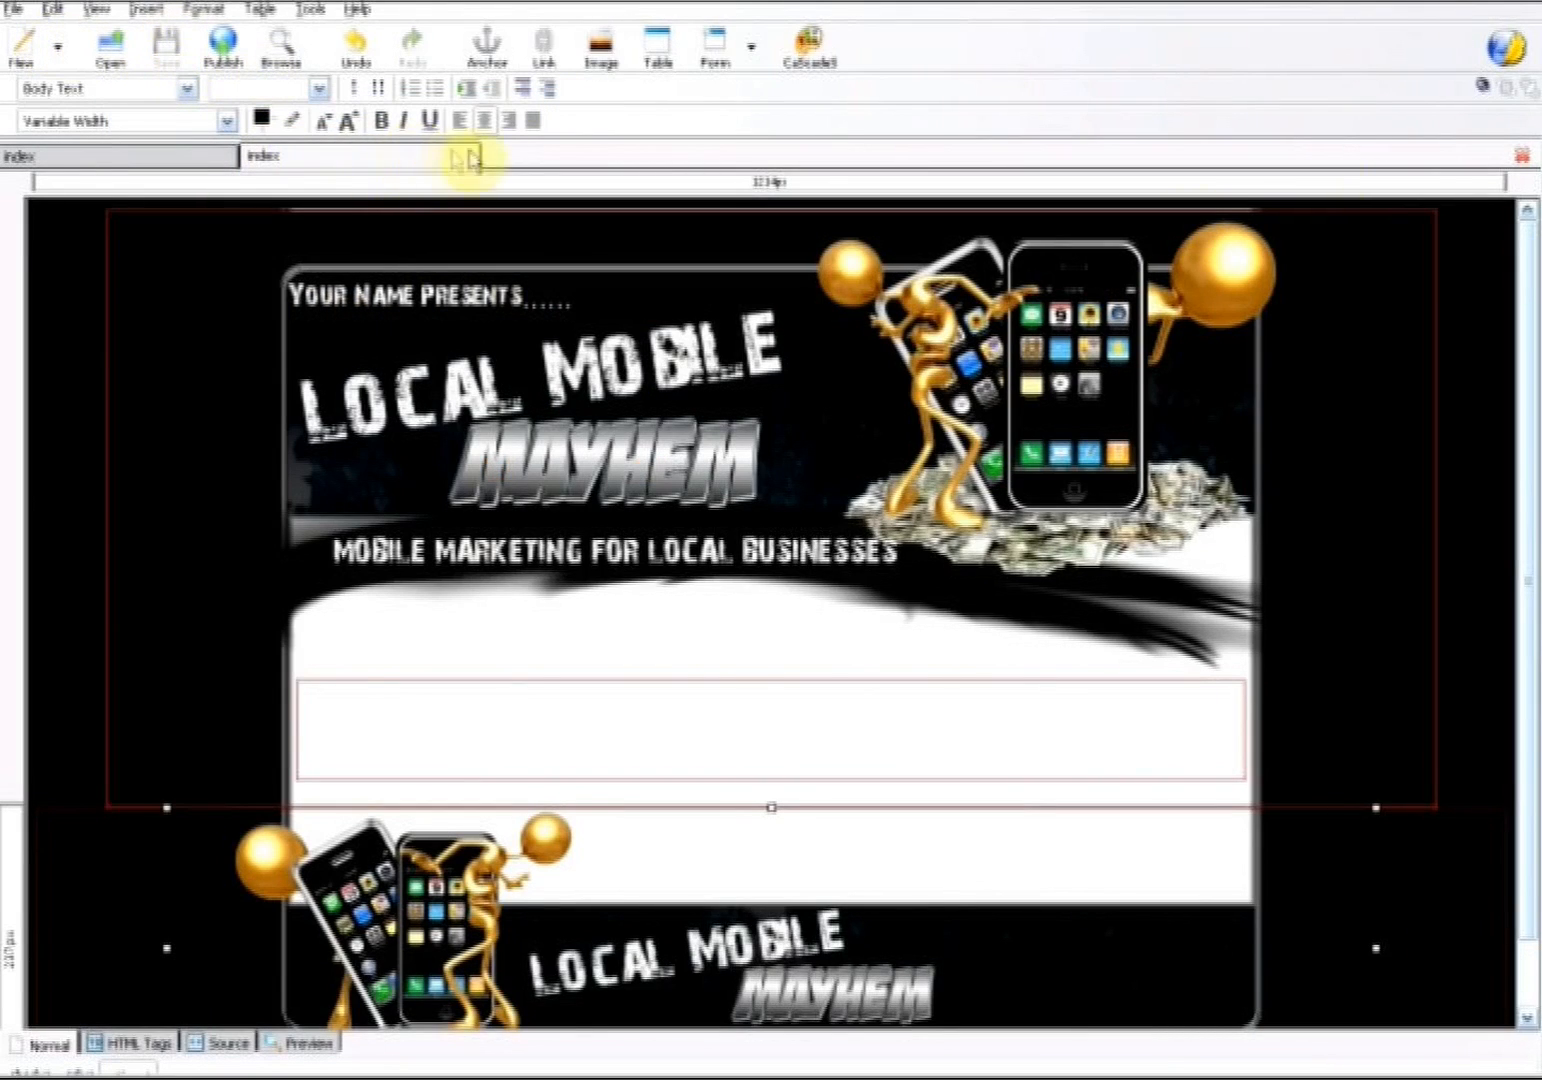
pyautogui.rightClick(382, 155)
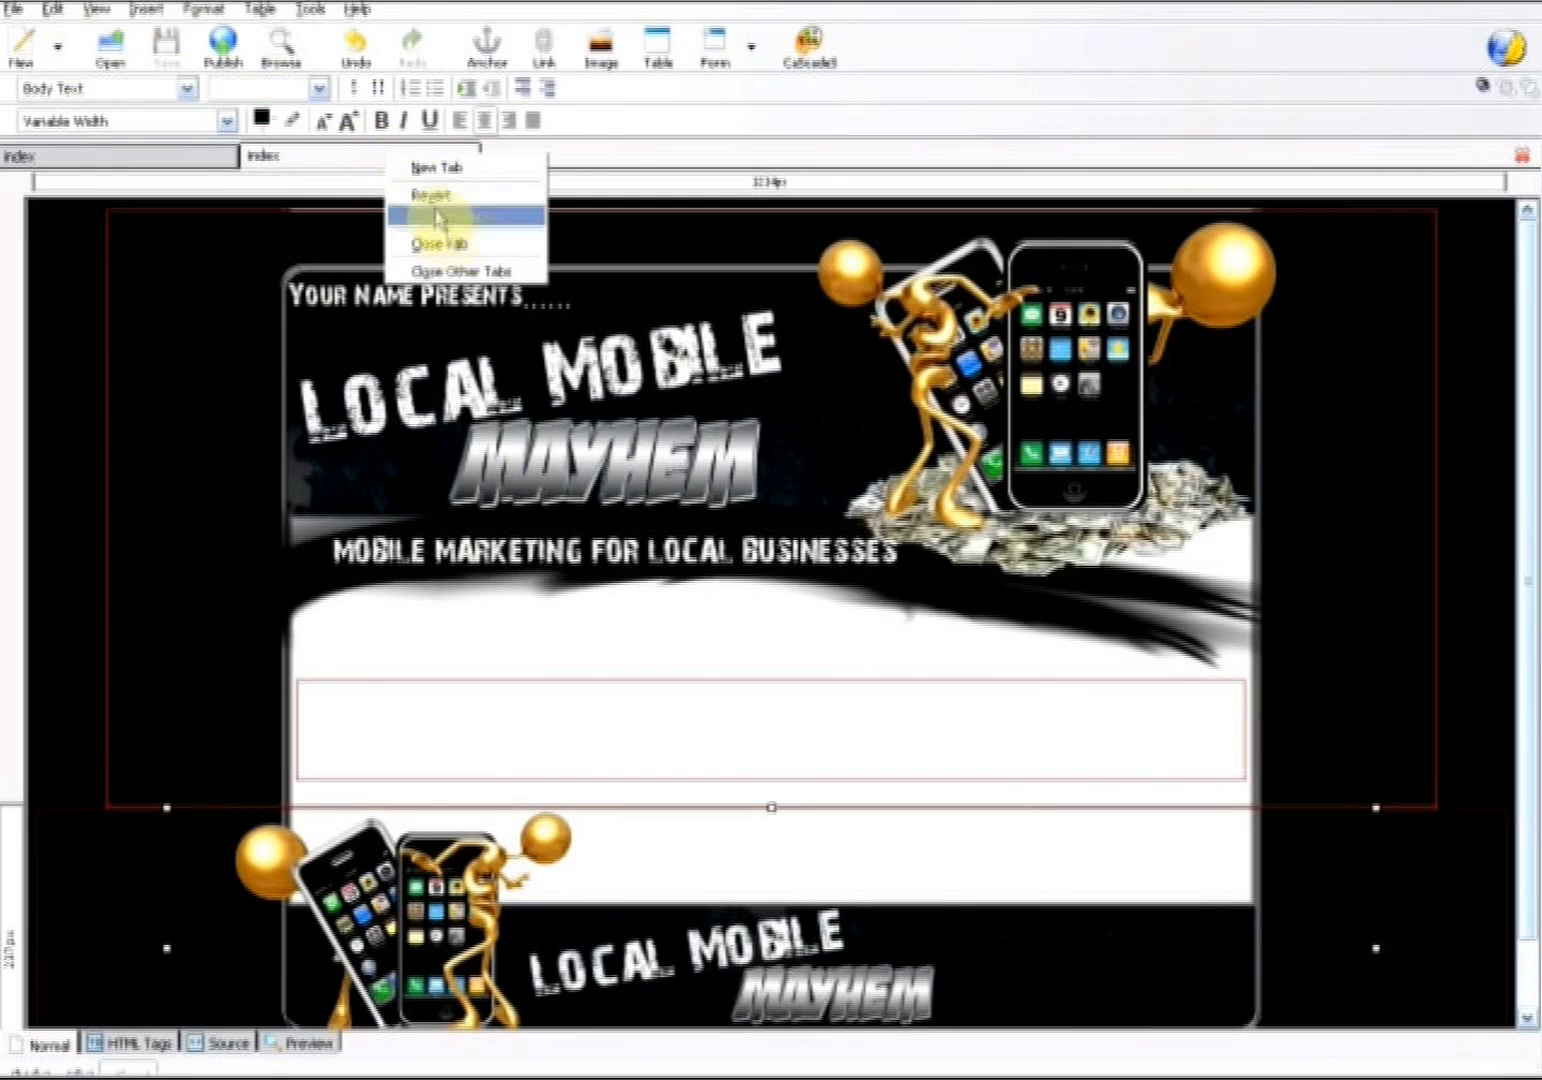
pyautogui.click(445, 270)
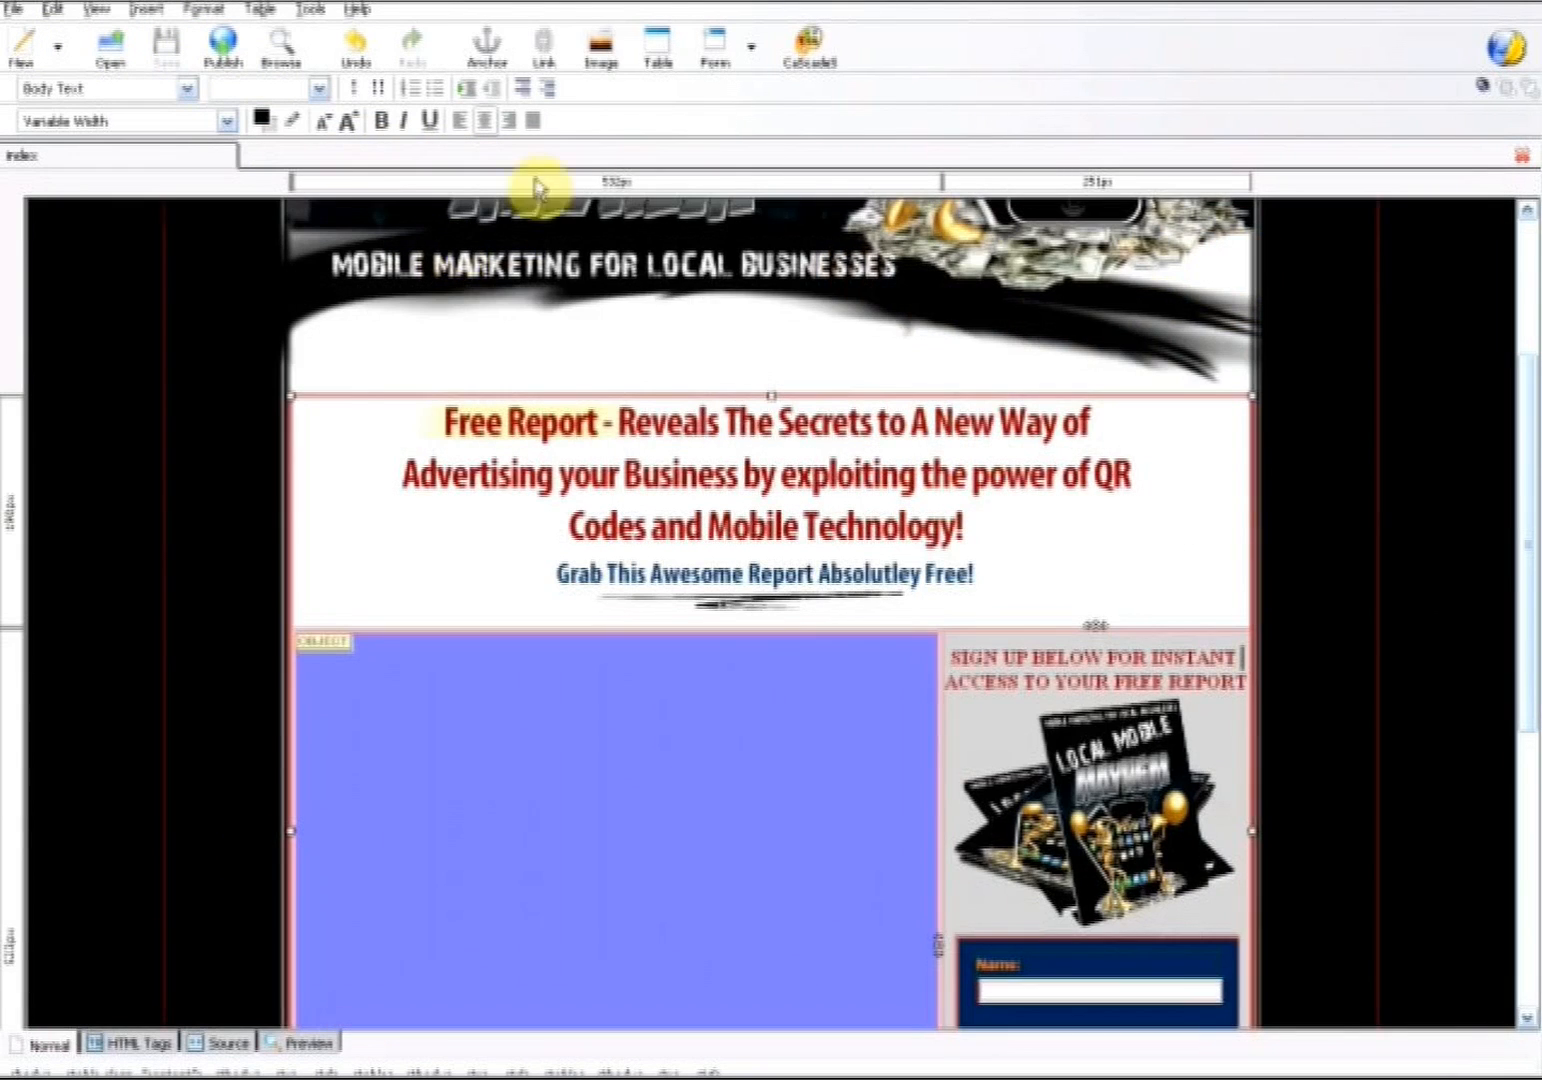
pyautogui.rightClick(333, 153)
pyautogui.click(366, 163)
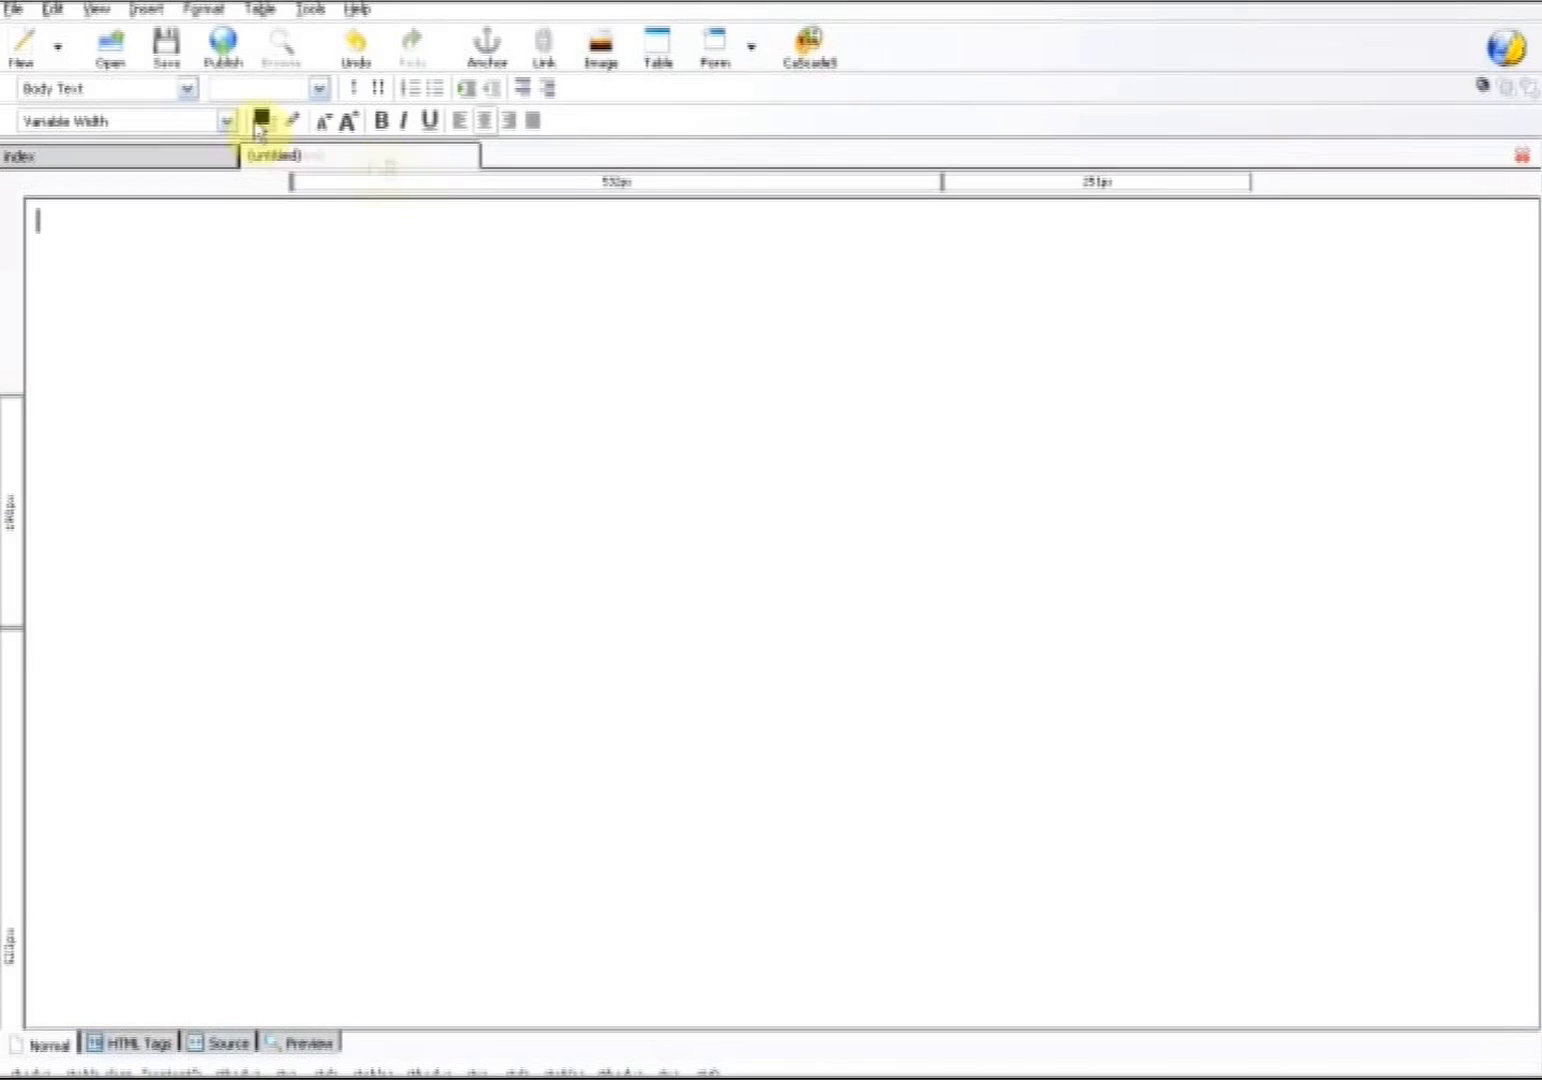
pyautogui.click(110, 50)
pyautogui.click(377, 390)
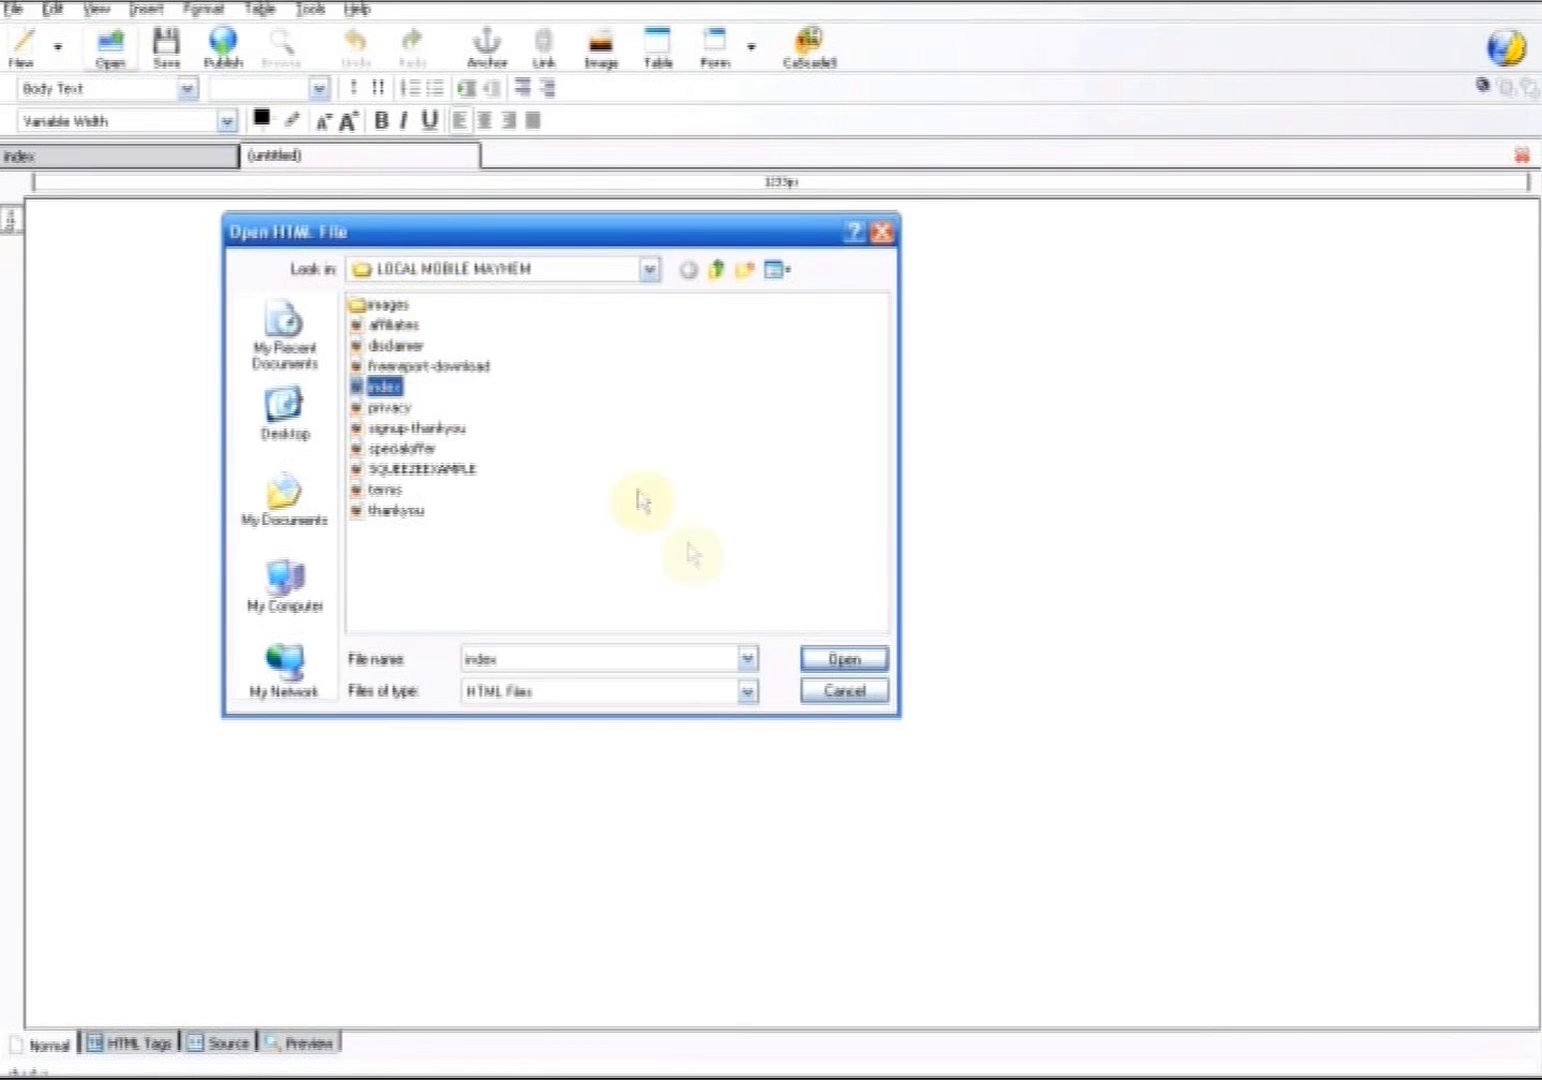
pyautogui.click(870, 662)
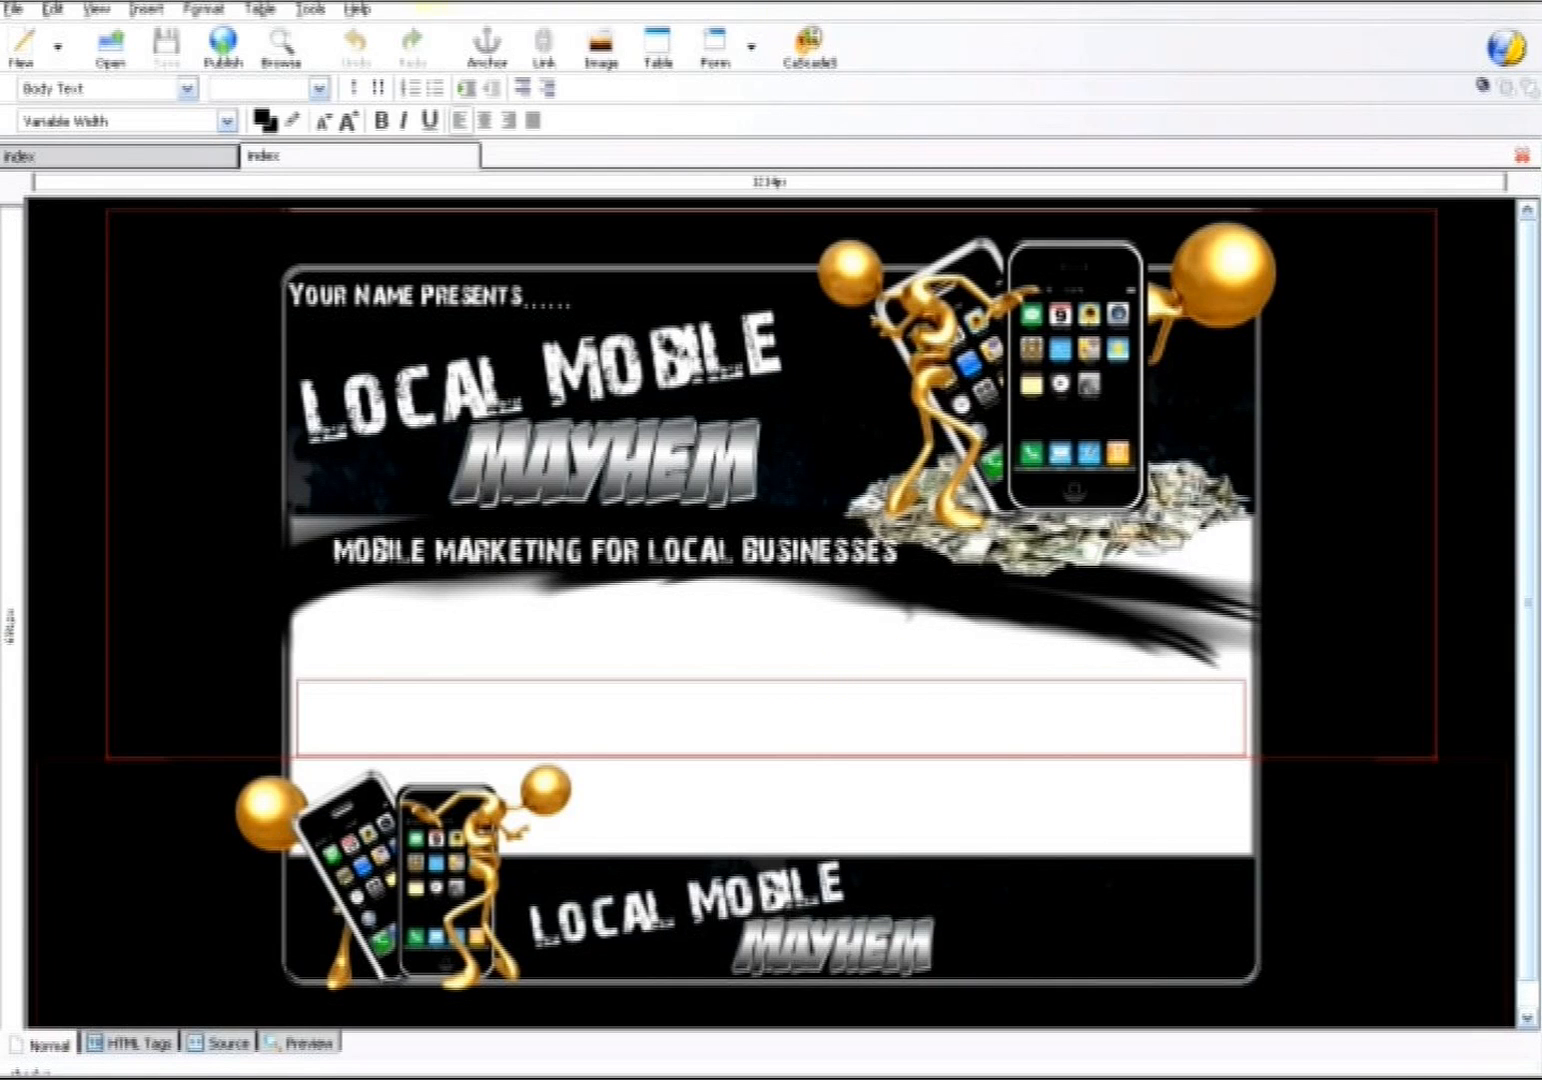
# Look at the finished Free Report page's layout in the other index tab, and return to the blank index template
pyautogui.click(270, 156)
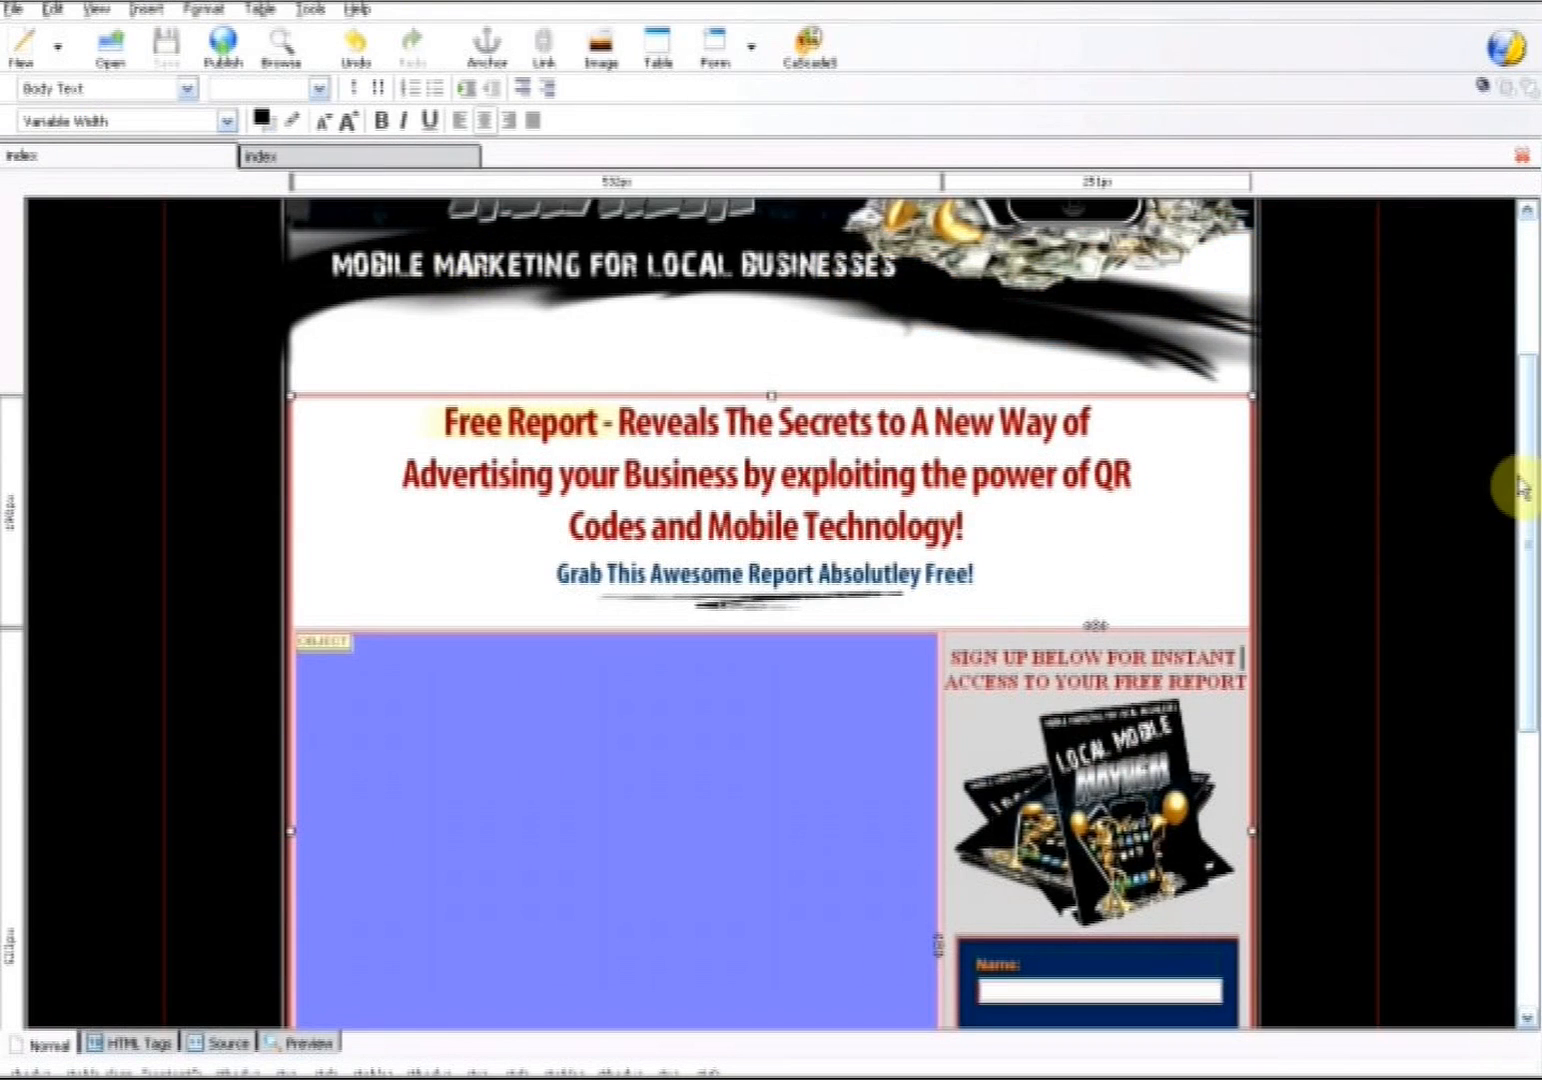
pyautogui.moveTo(1520, 545)
pyautogui.mouseDown()
pyautogui.moveTo(1518, 705)
pyautogui.moveTo(1525, 475)
pyautogui.moveTo(1525, 547)
pyautogui.mouseUp()
pyautogui.click(416, 152)
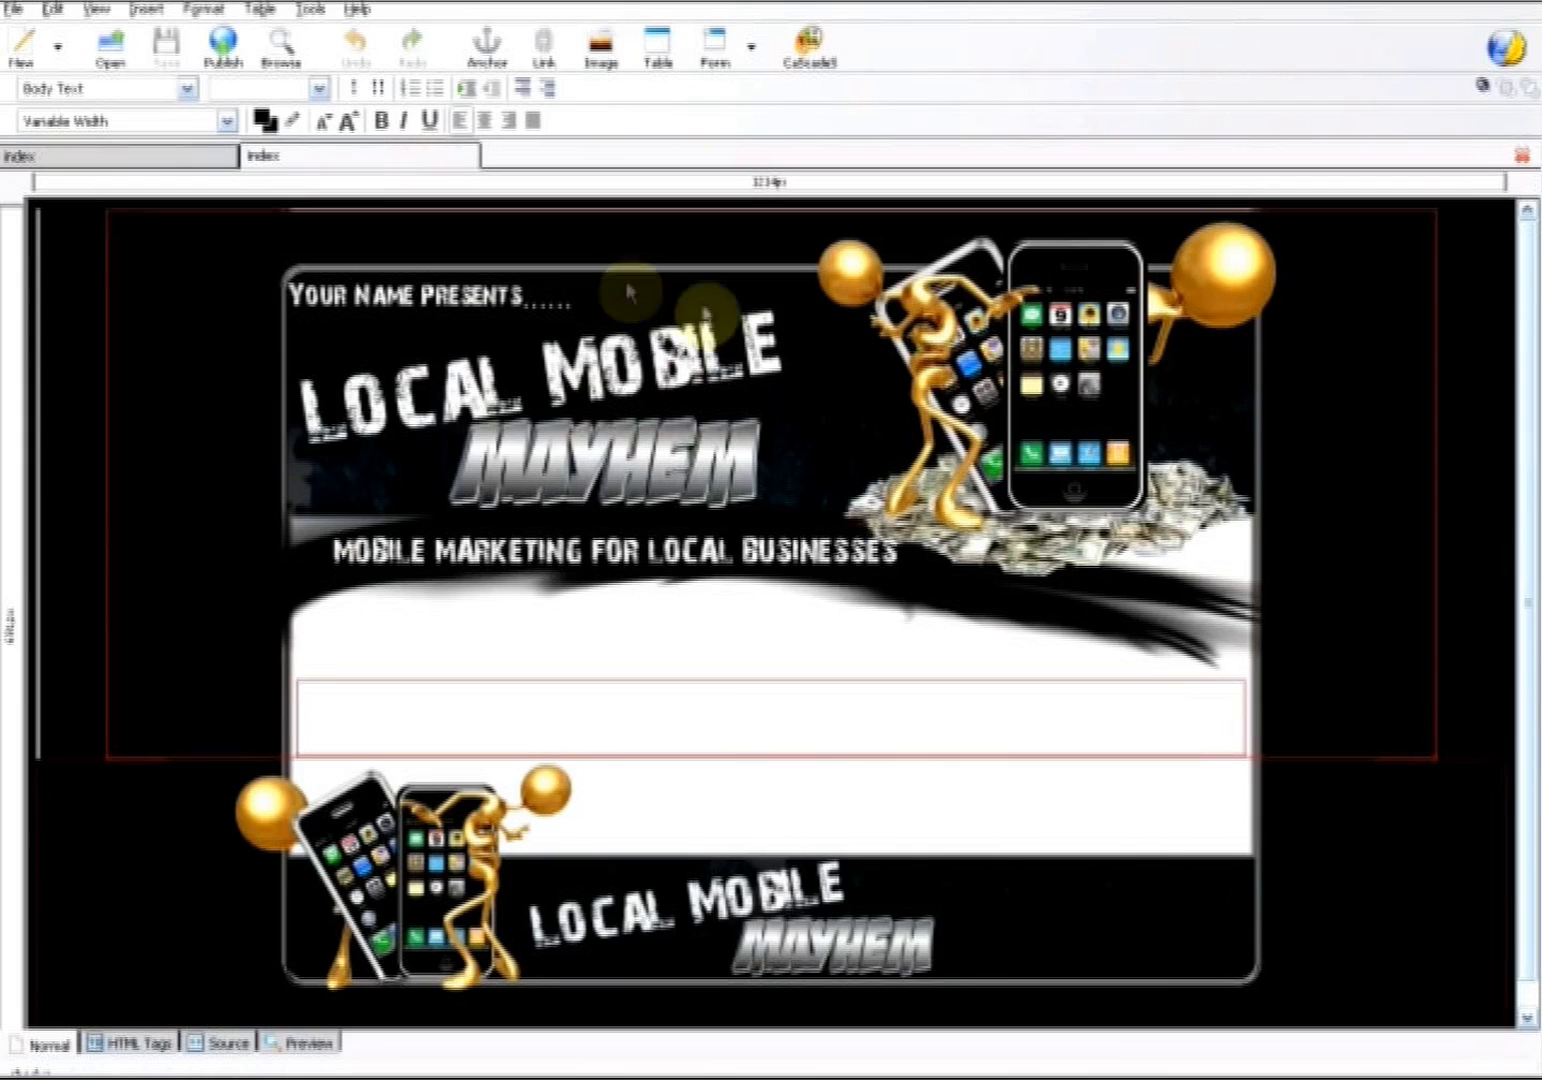
# Insert a table with 4 rows and 5 columns, 785 pixels wide, with cell spacing and padding of 1, in the content area
pyautogui.click(354, 699)
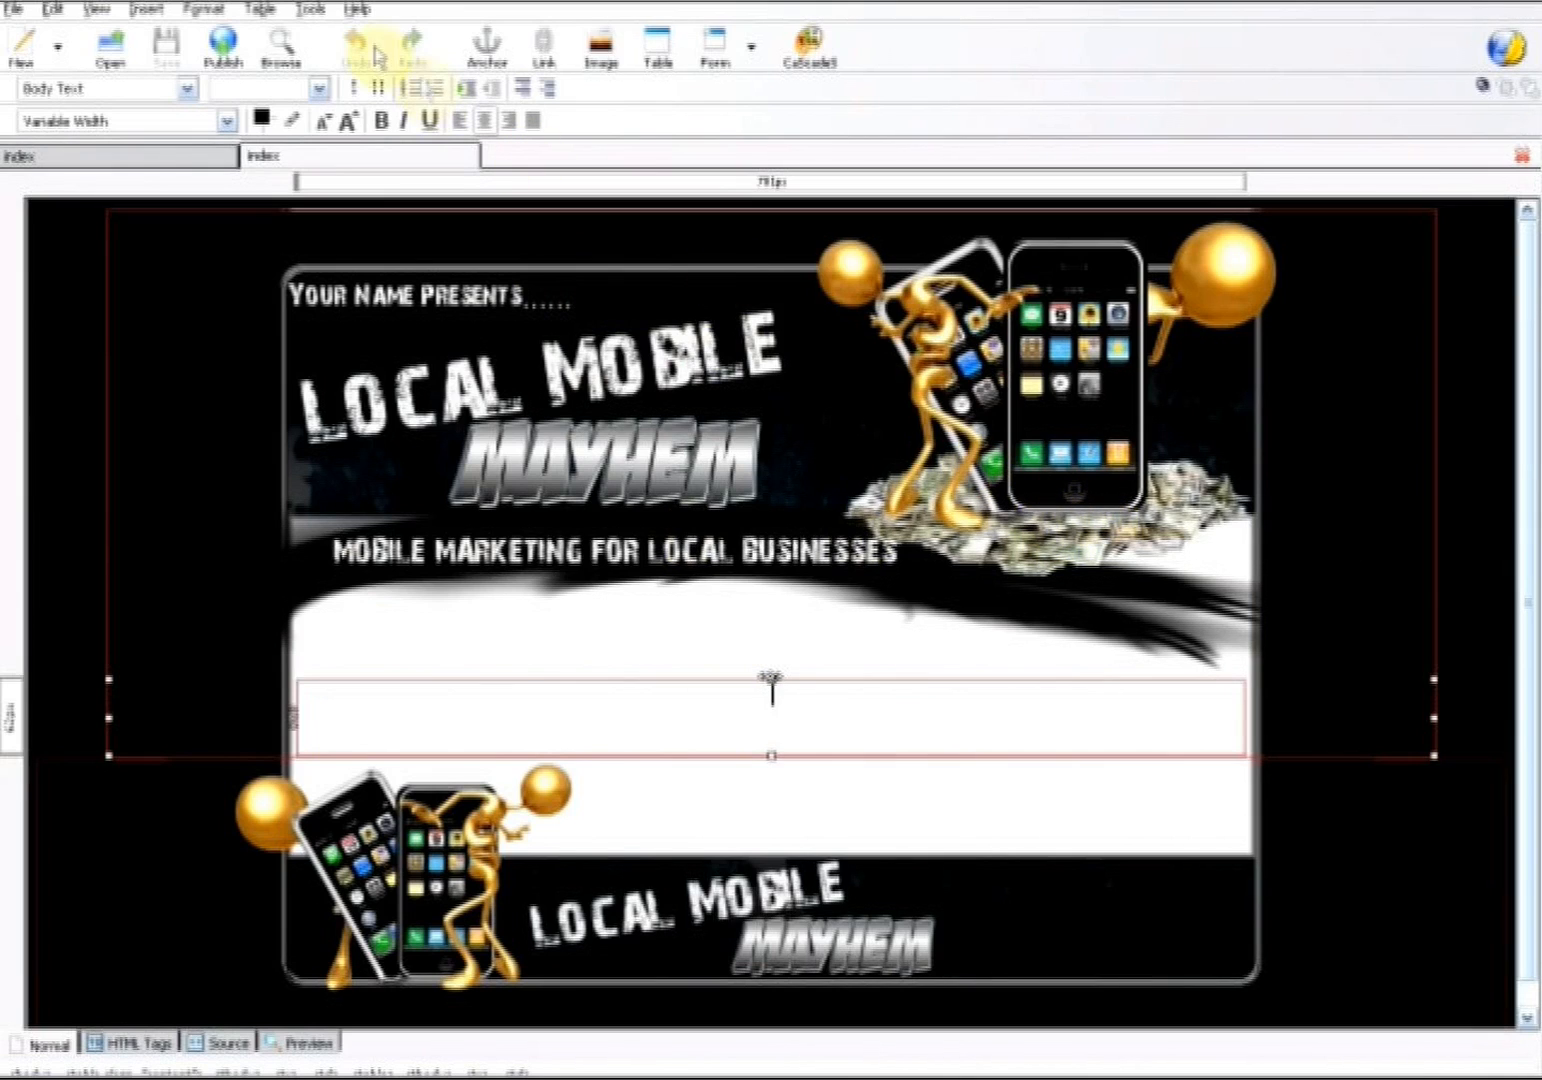
pyautogui.click(146, 9)
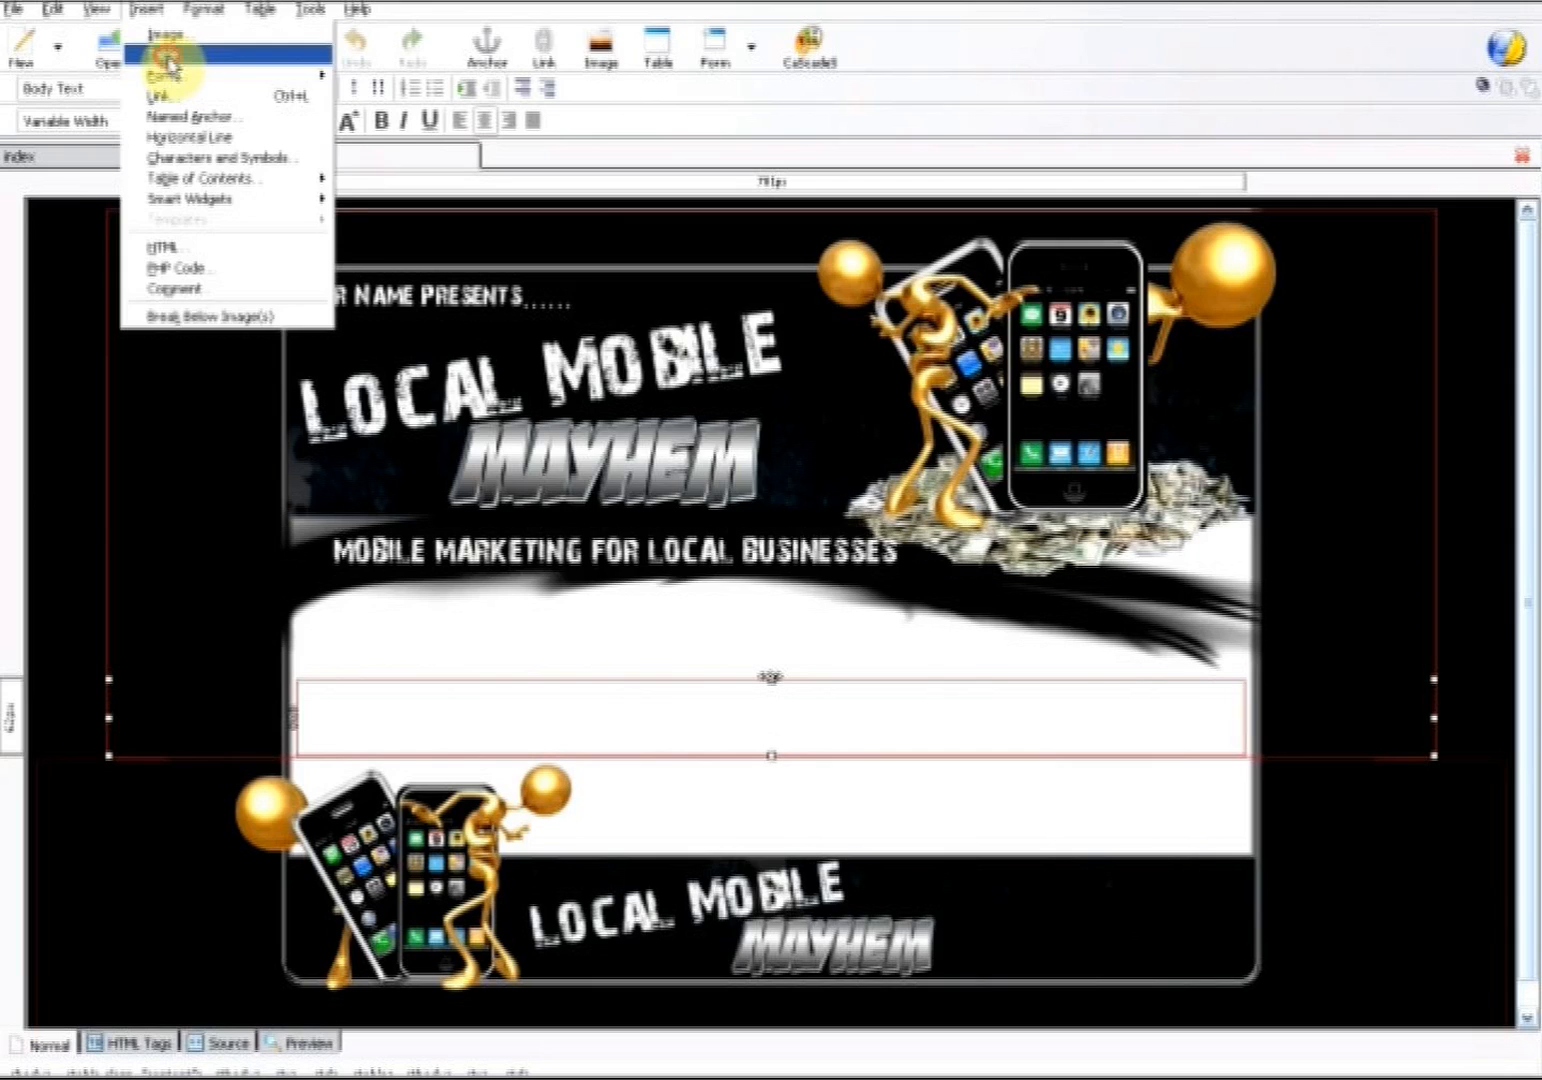
pyautogui.click(163, 55)
pyautogui.click(679, 358)
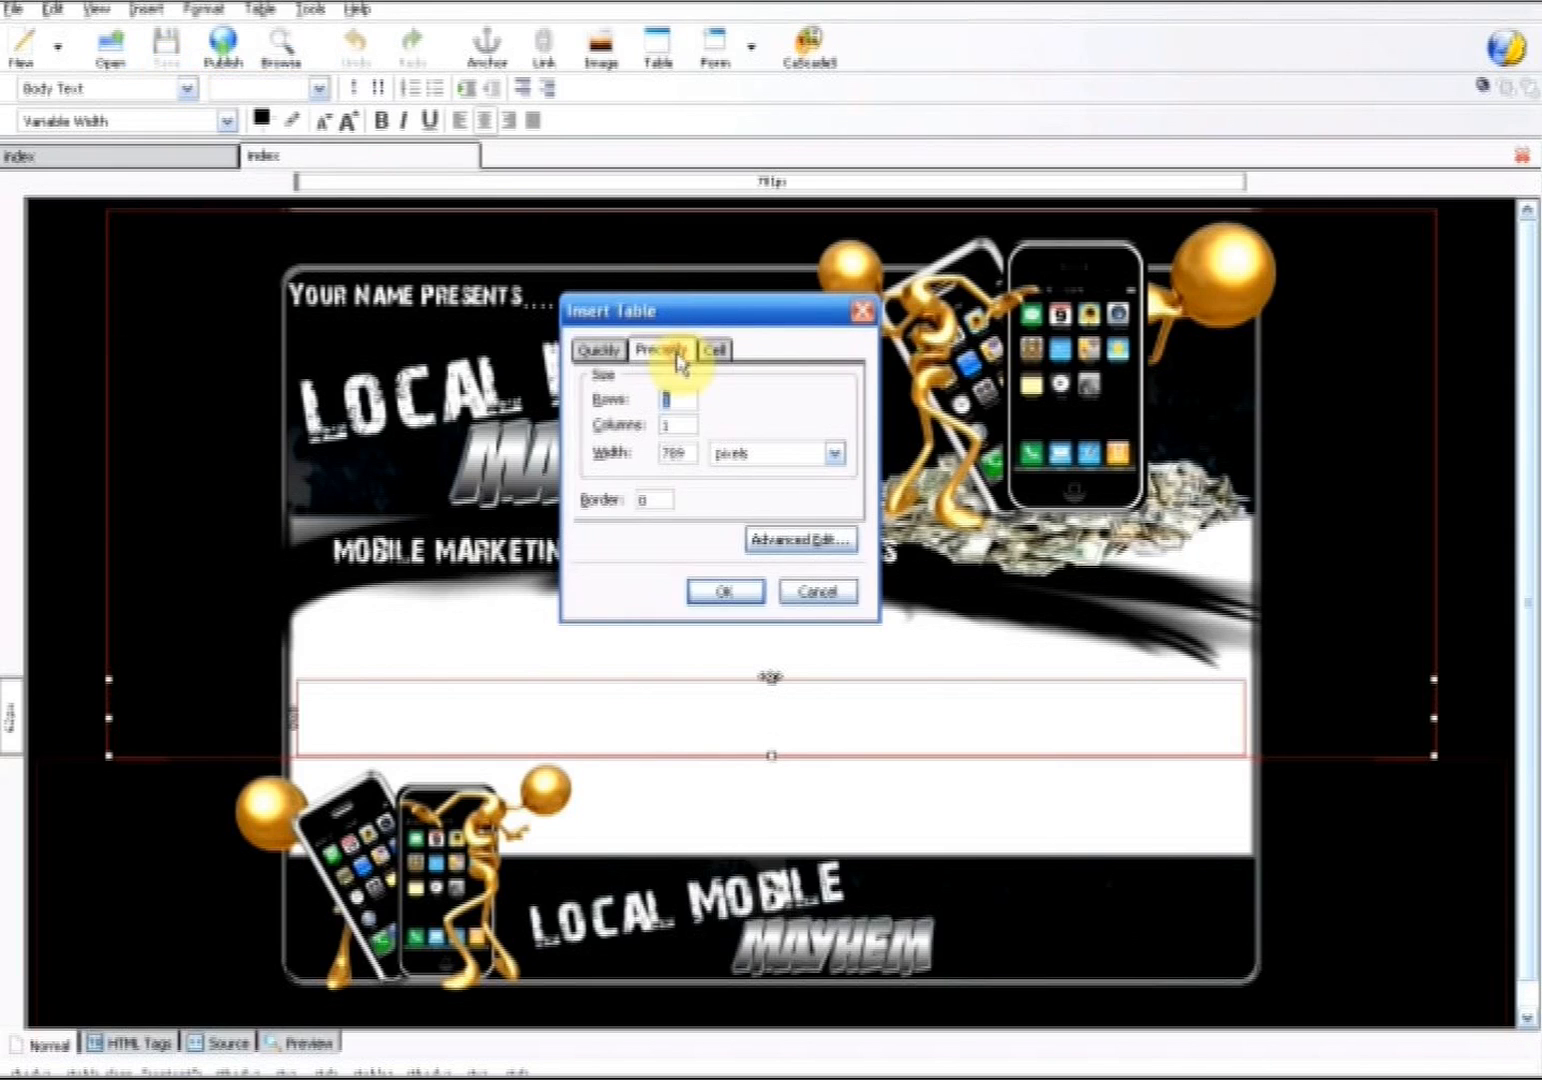
pyautogui.click(668, 397)
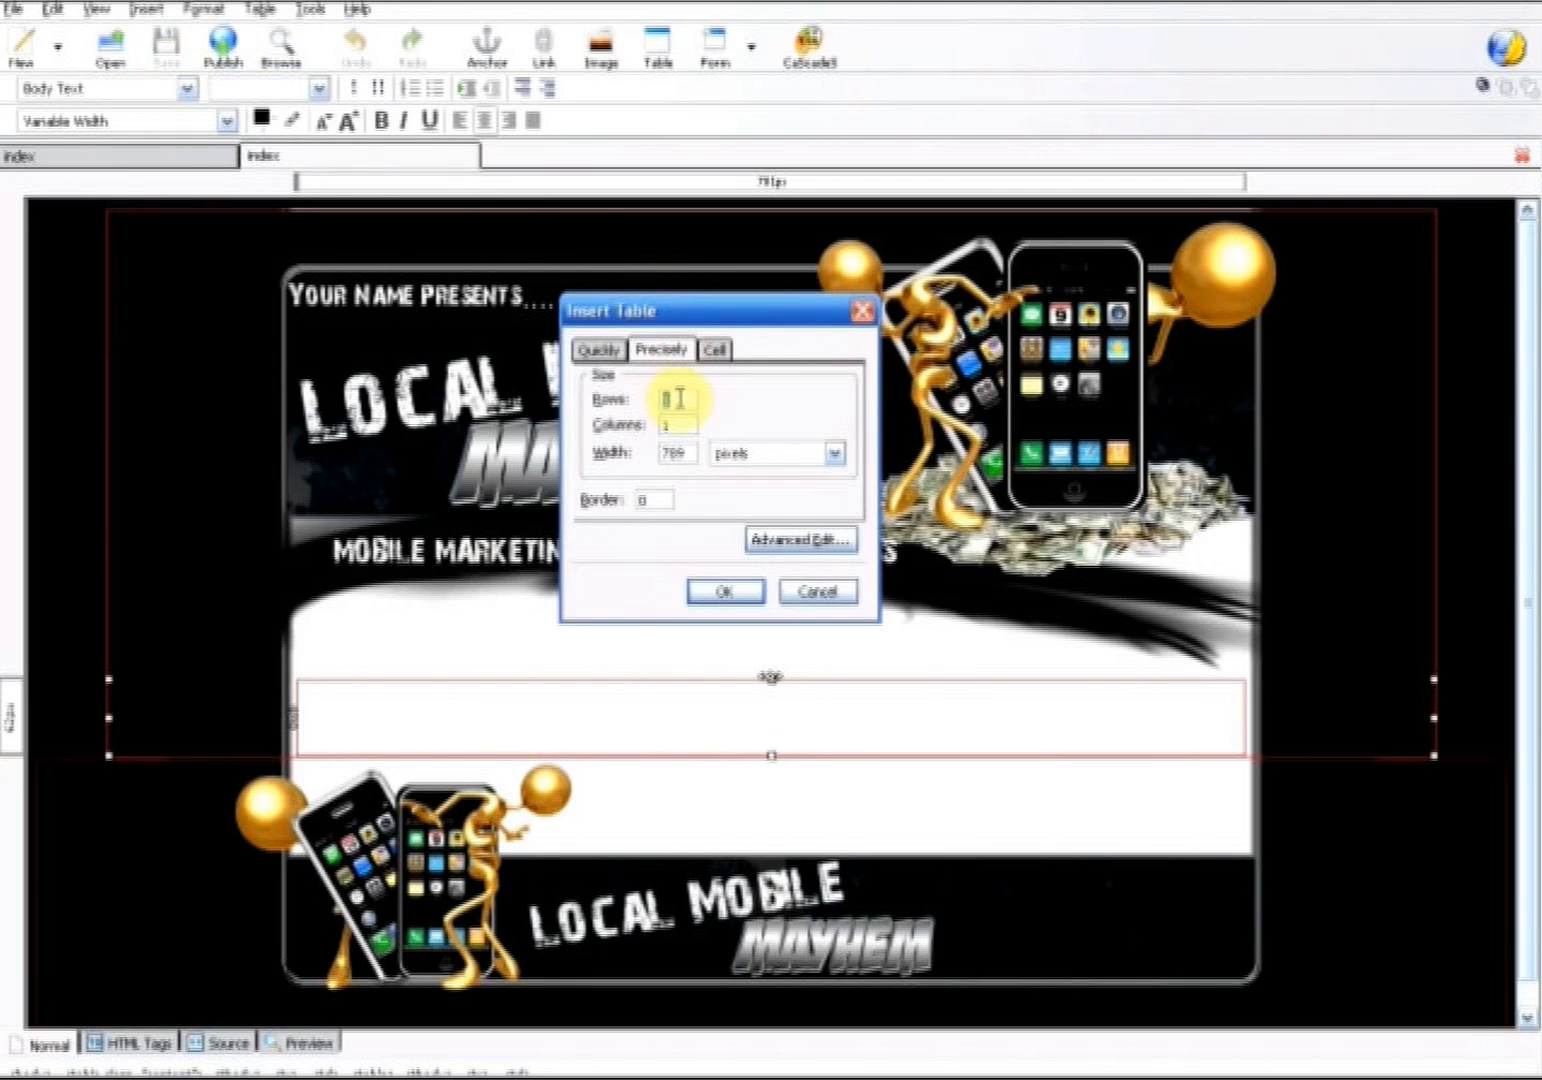
pyautogui.doubleClick(675, 399)
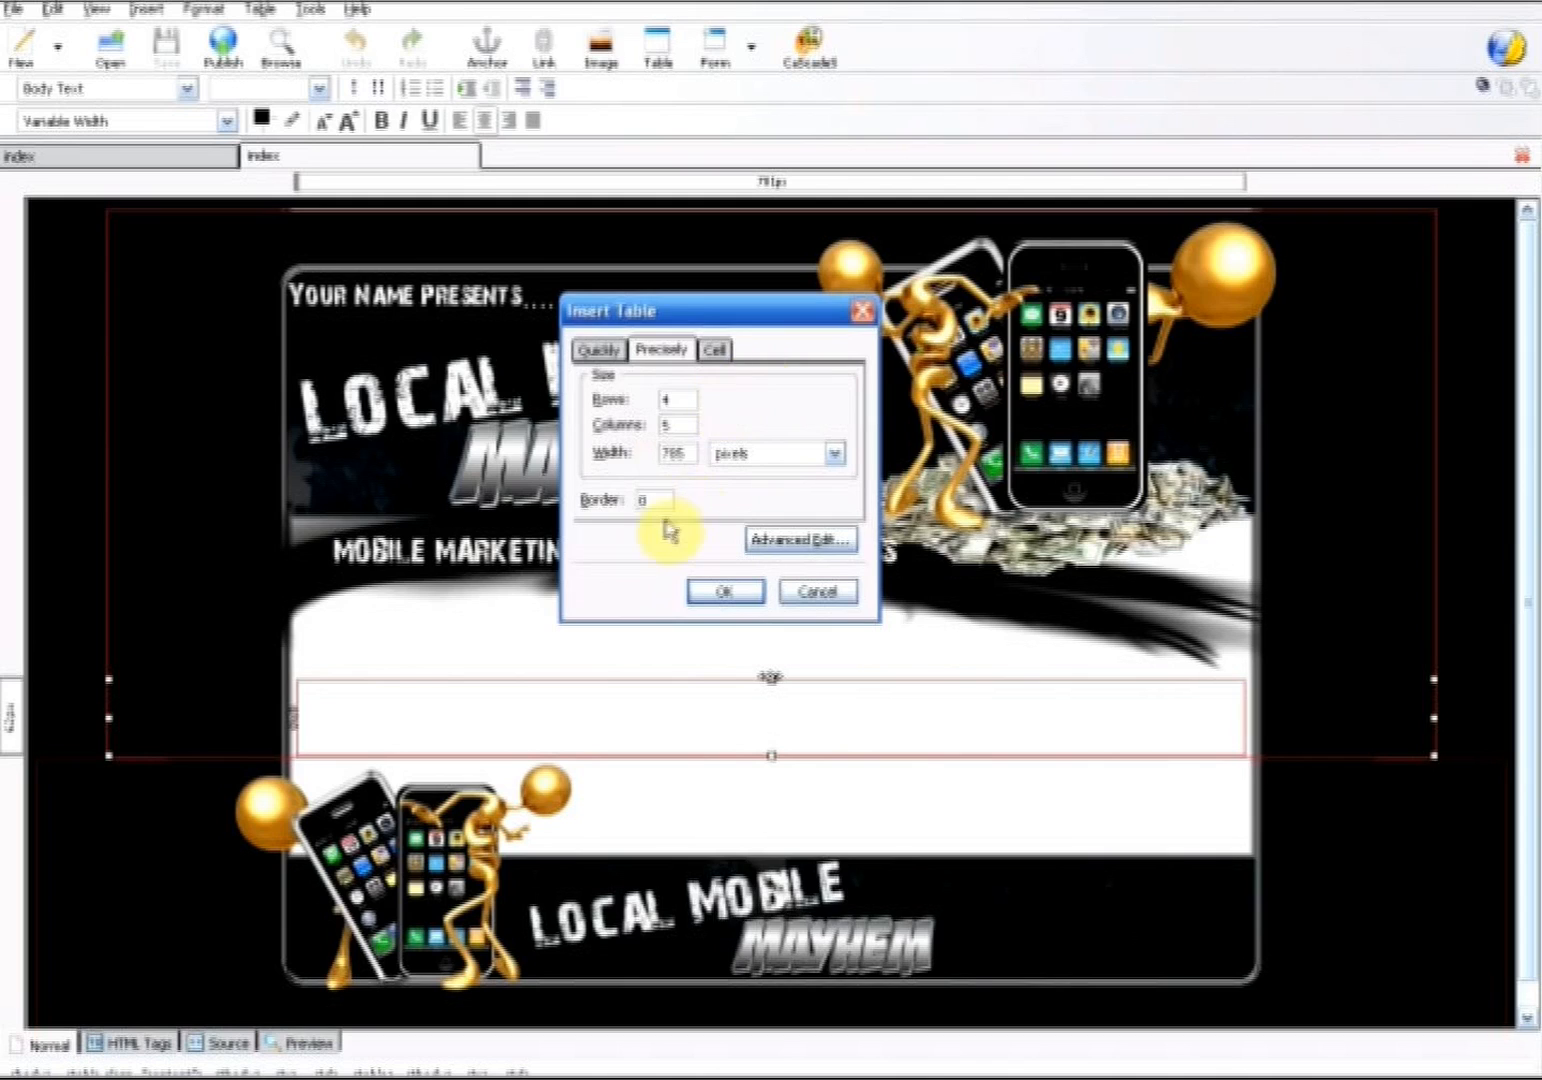
pyautogui.click(712, 349)
pyautogui.doubleClick(707, 461)
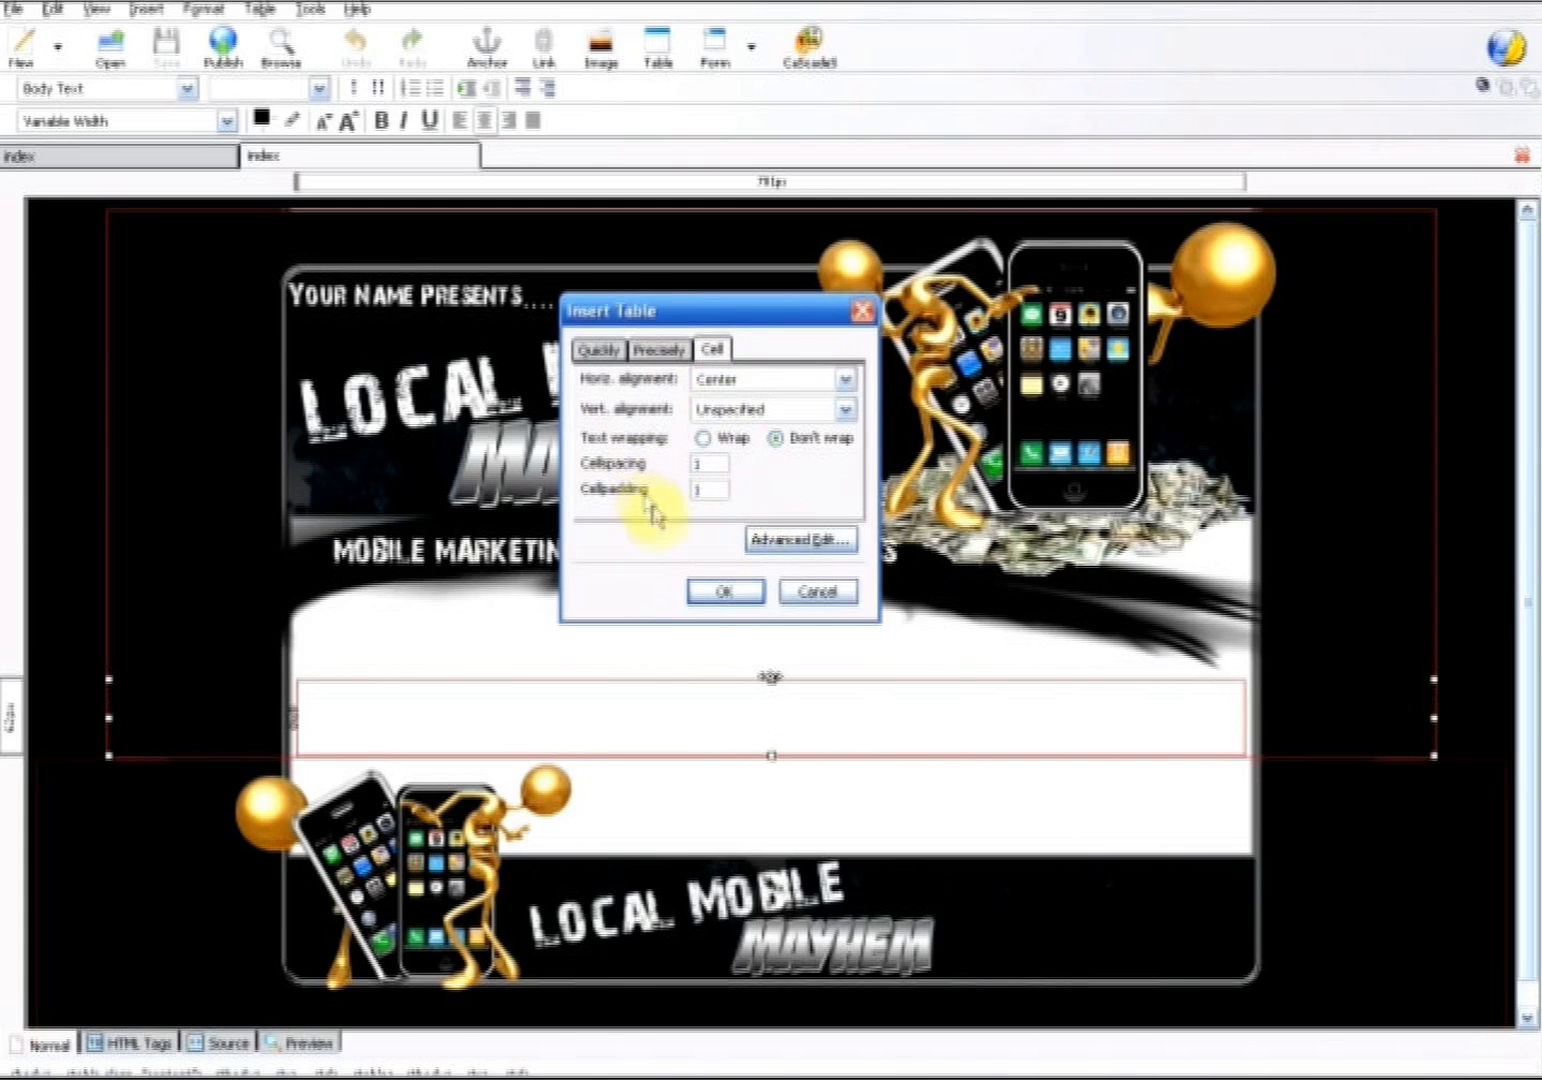
pyautogui.click(727, 592)
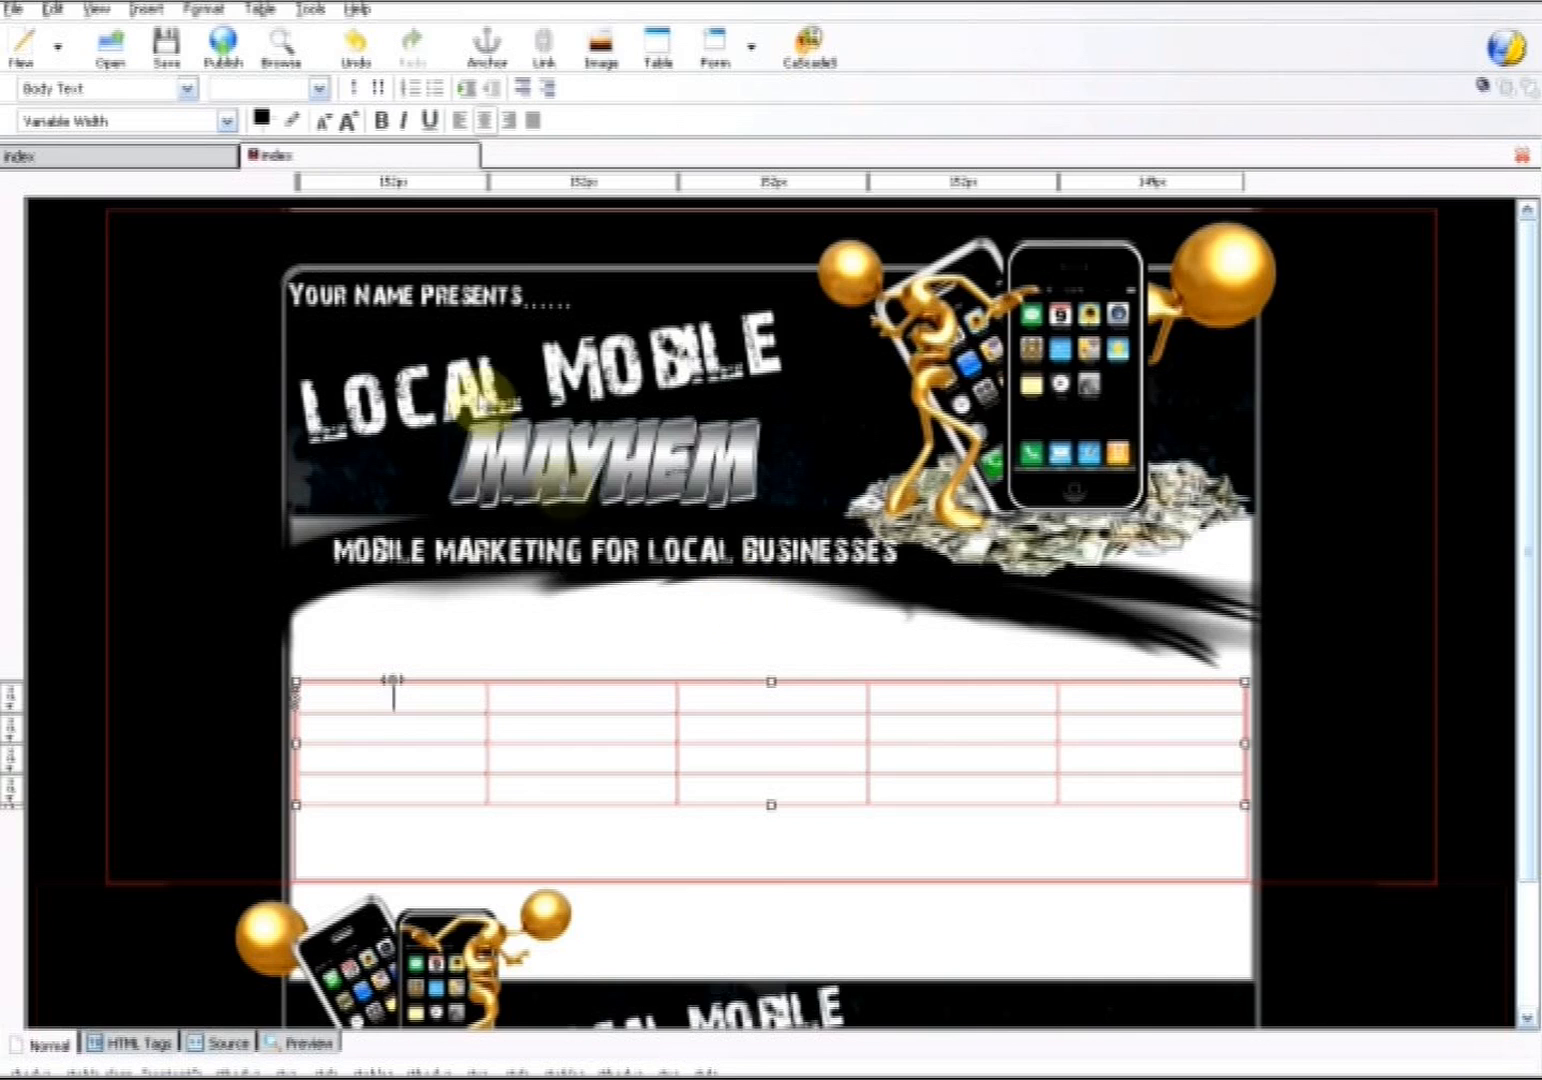
# Set the new table's row count to 2, and accept the deletion of the extra cells
pyautogui.rightClick(418, 704)
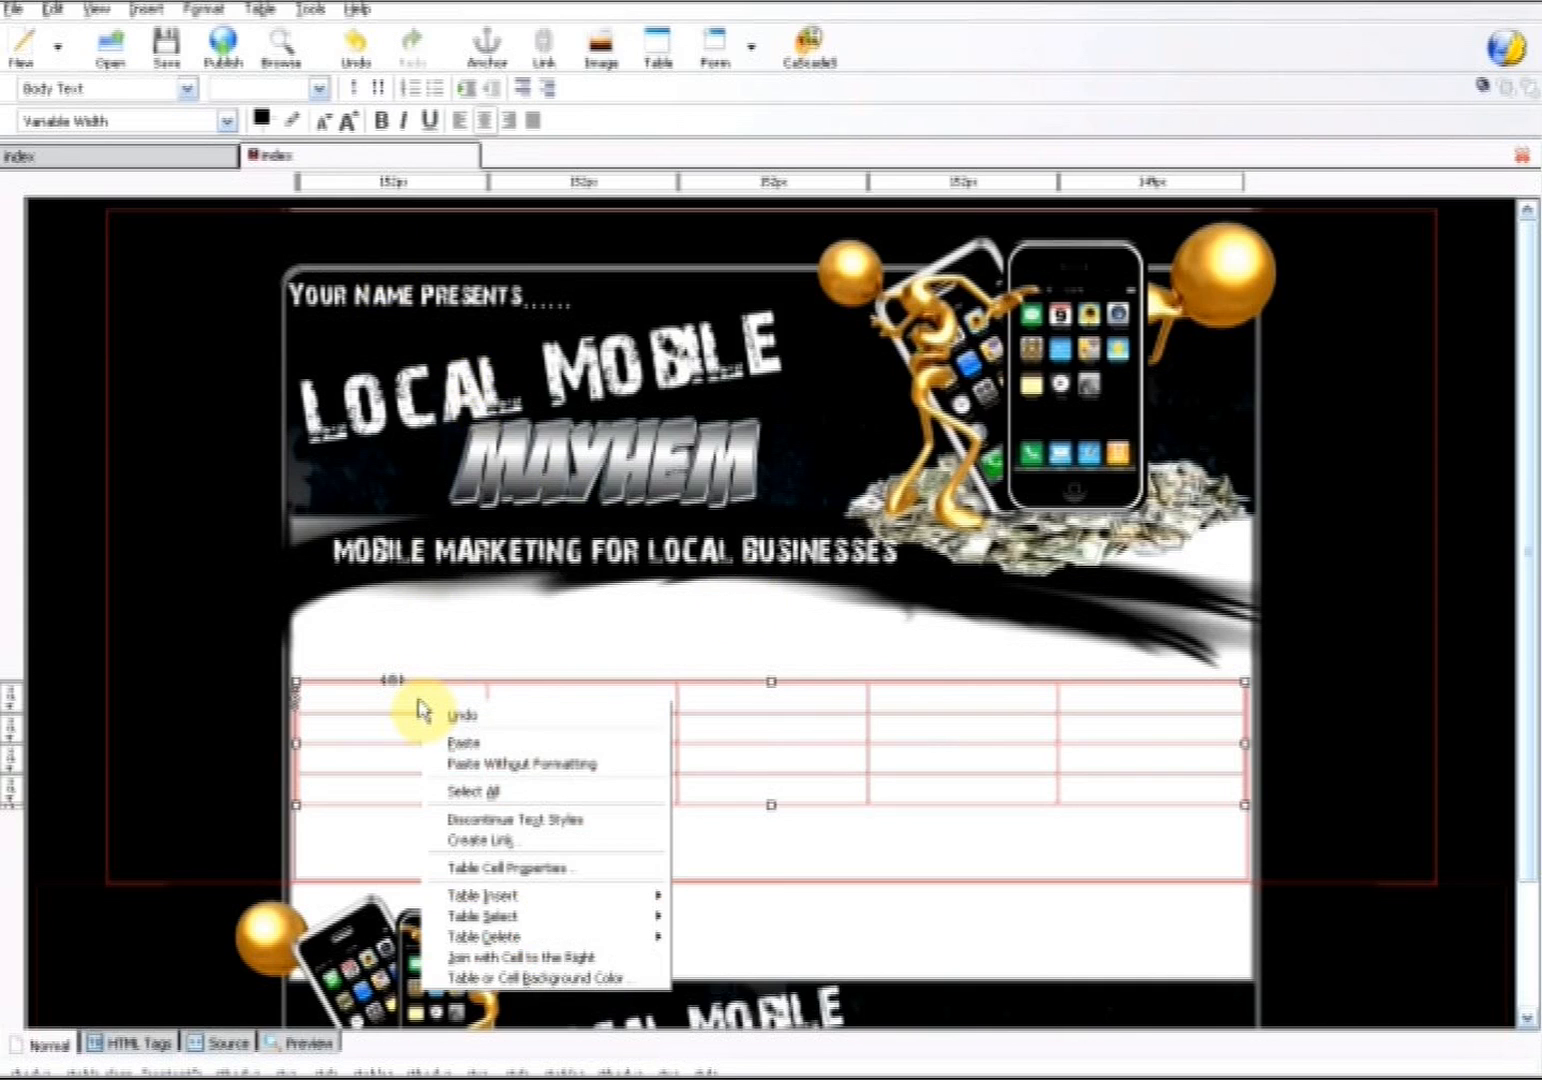
pyautogui.click(522, 868)
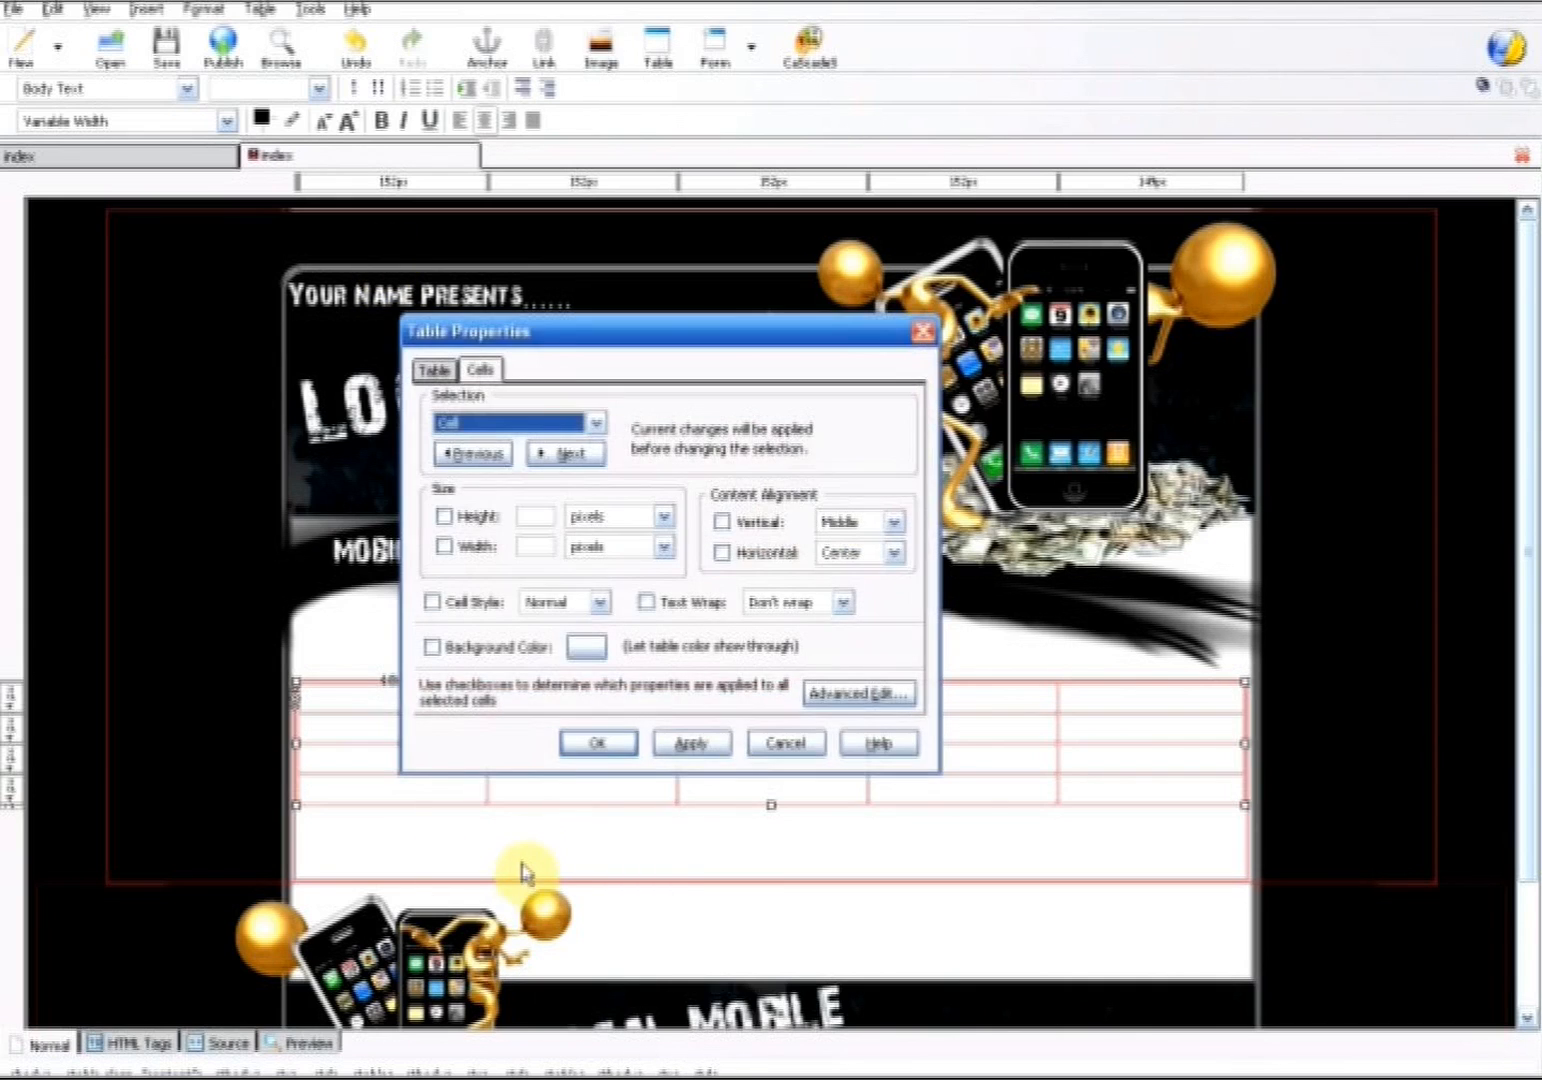
pyautogui.click(433, 370)
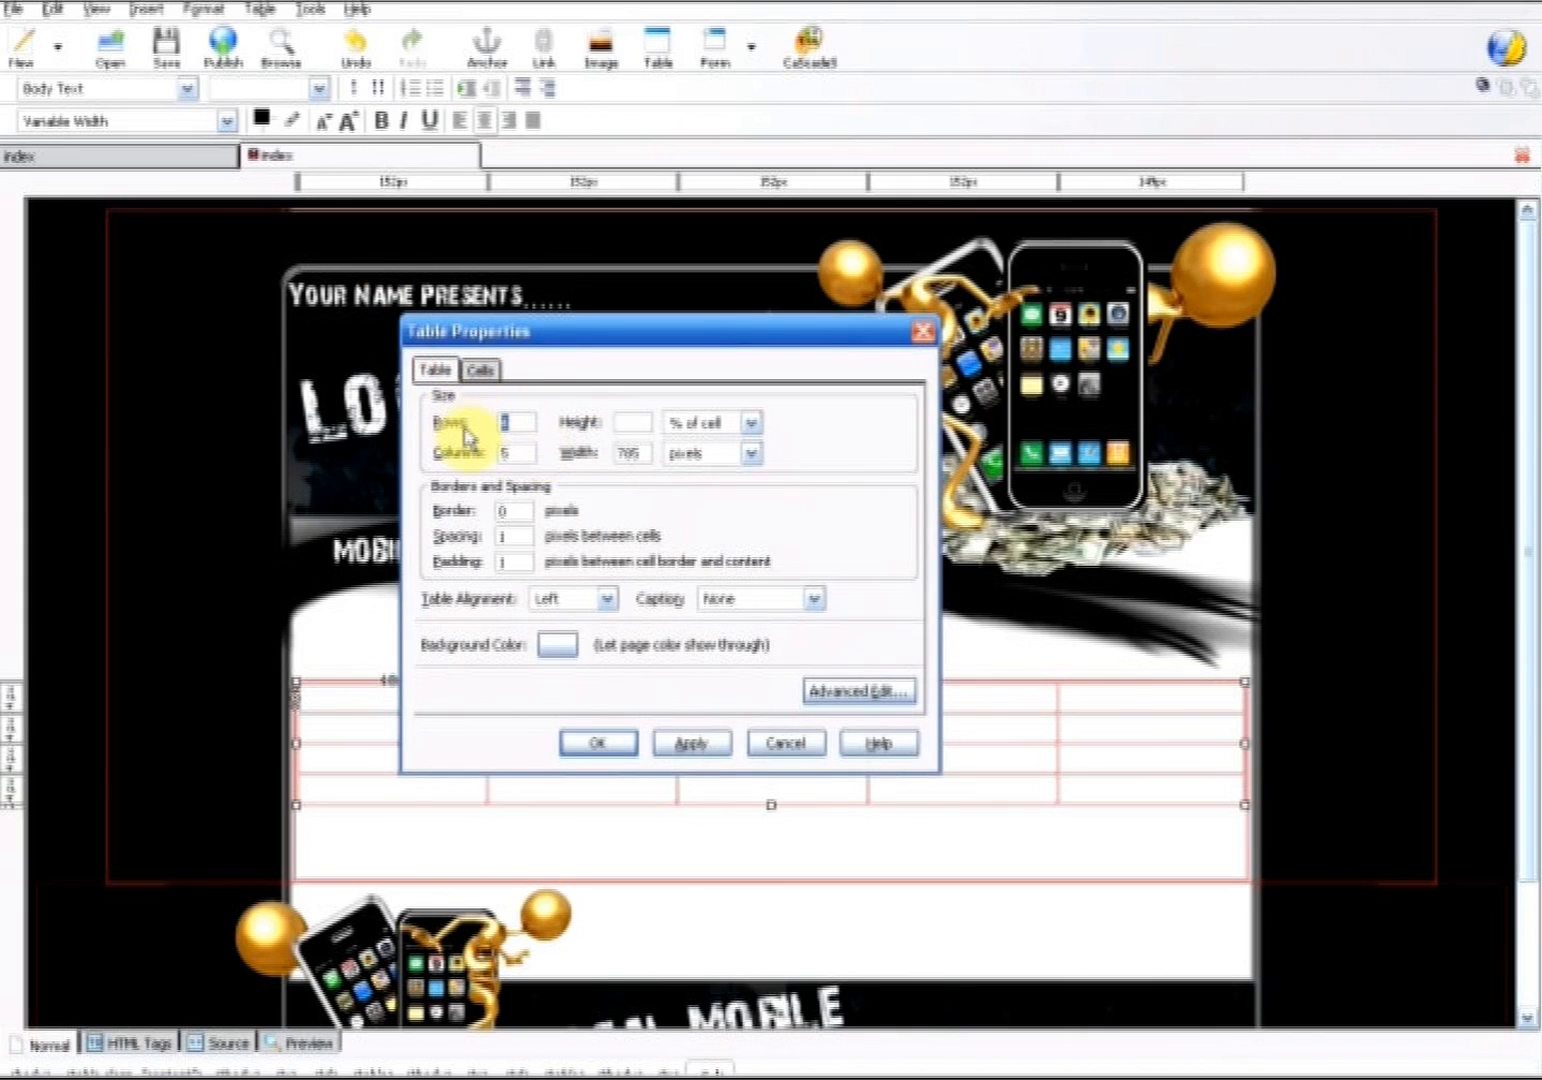
pyautogui.click(690, 743)
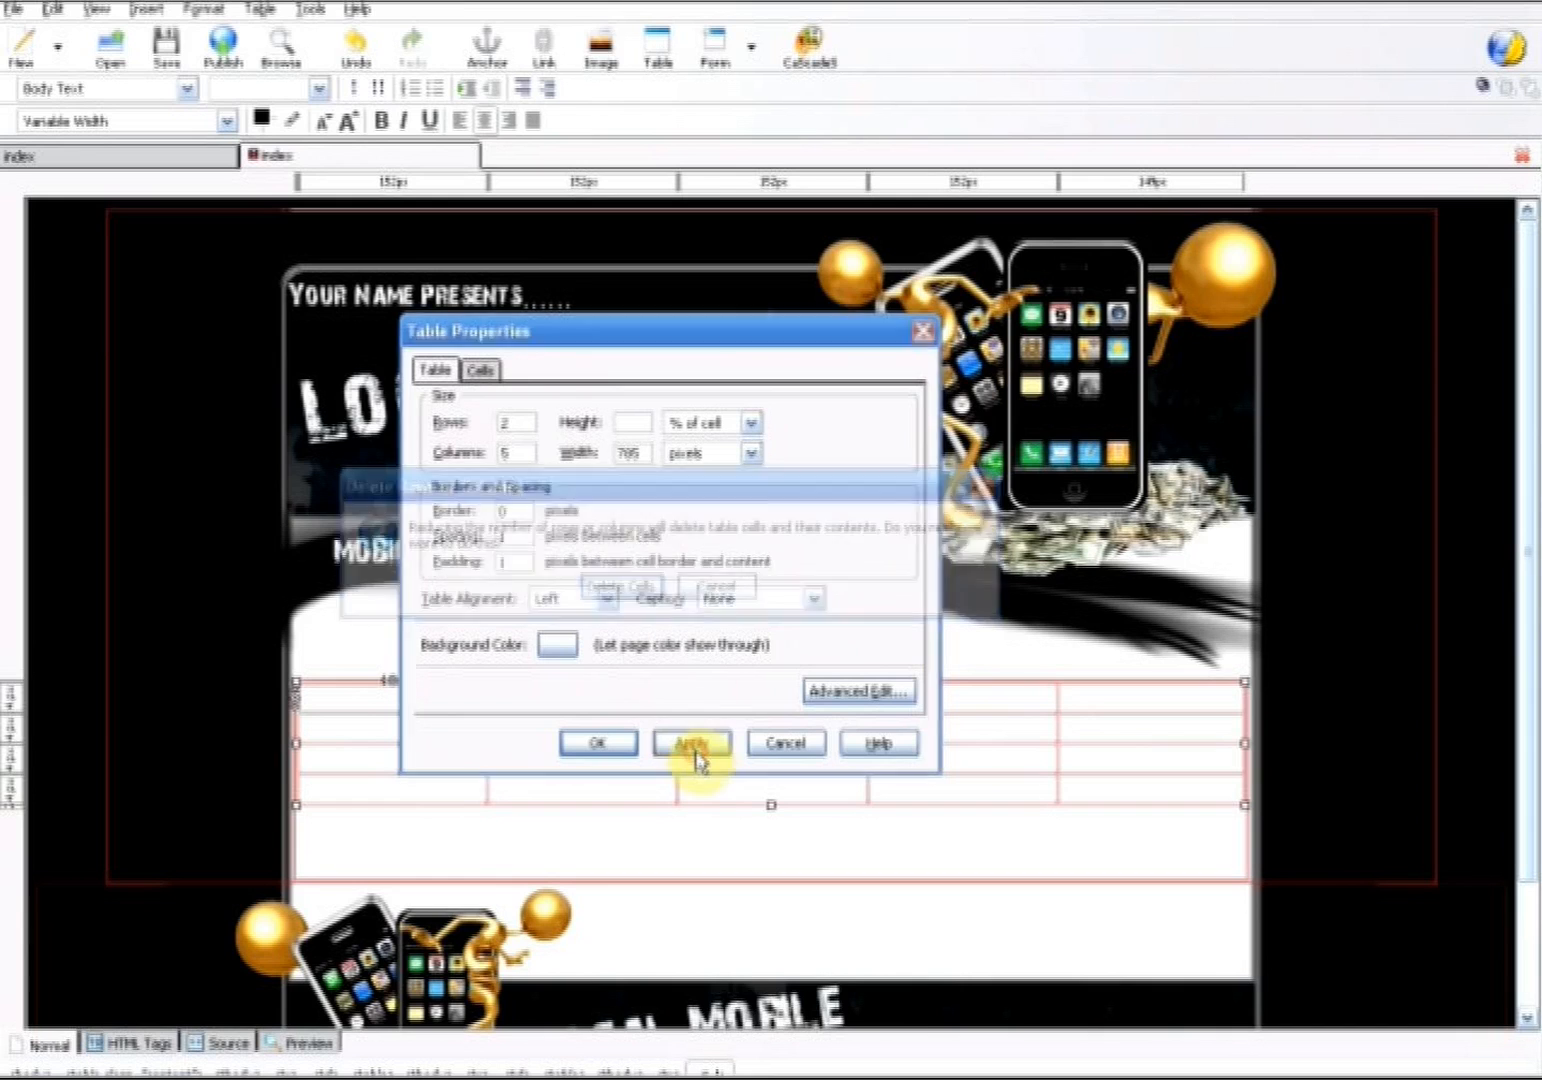
pyautogui.click(620, 588)
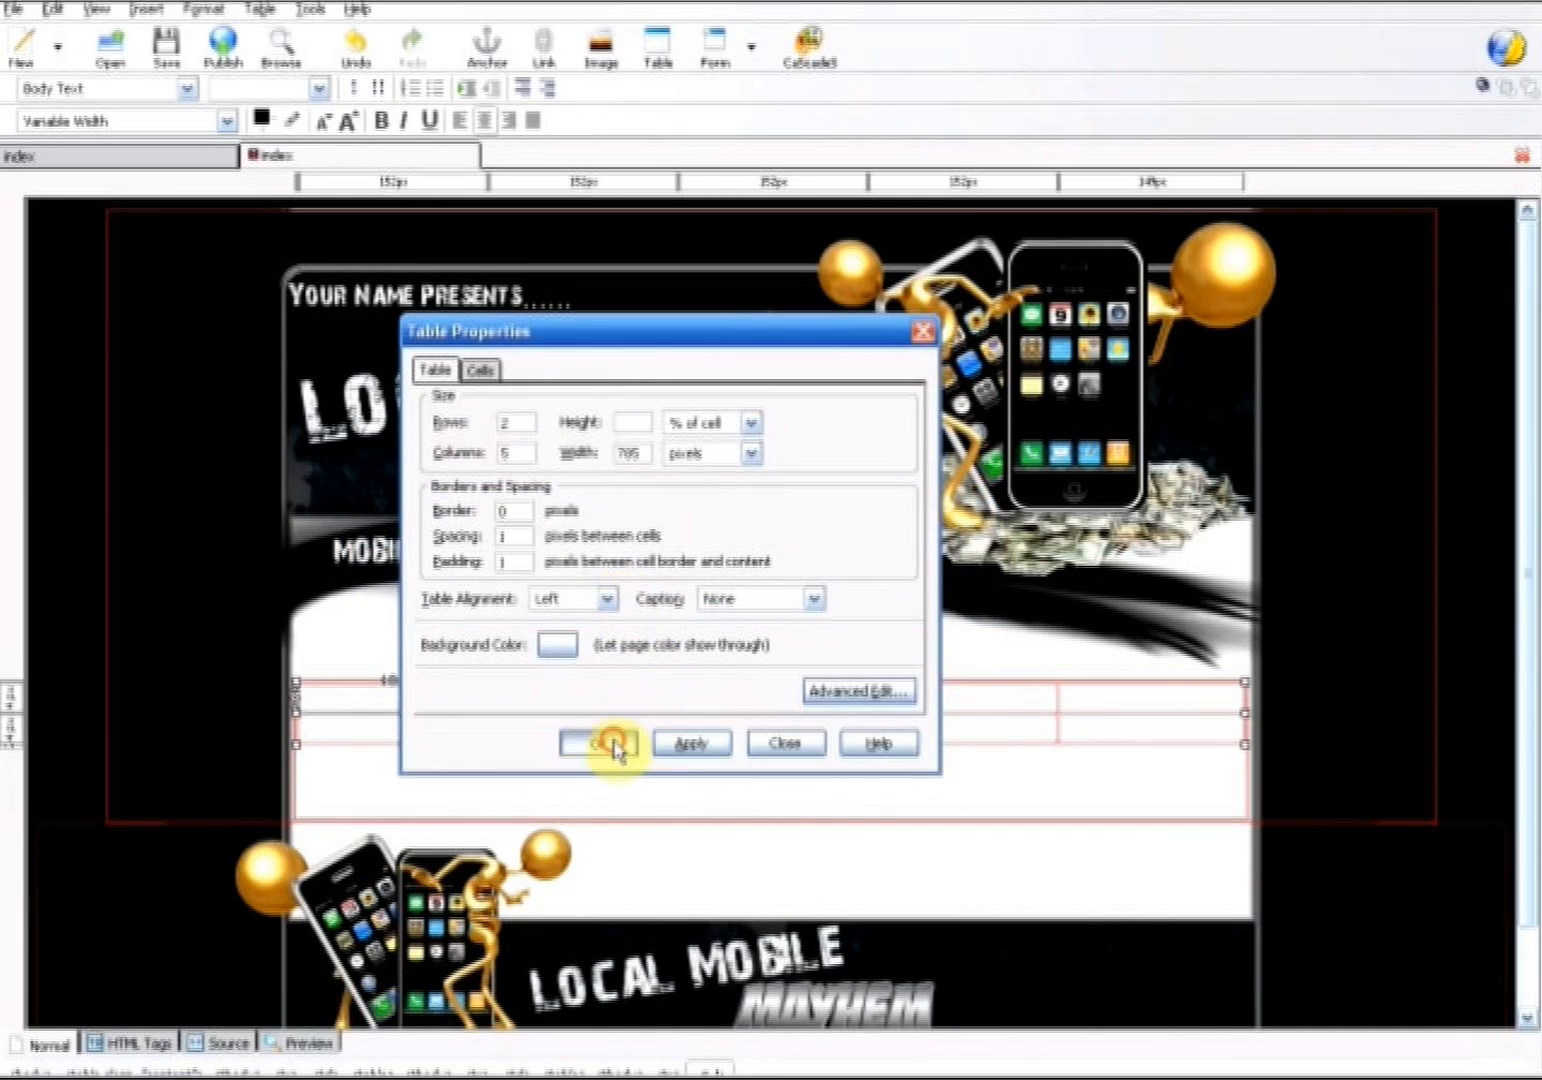
pyautogui.click(612, 742)
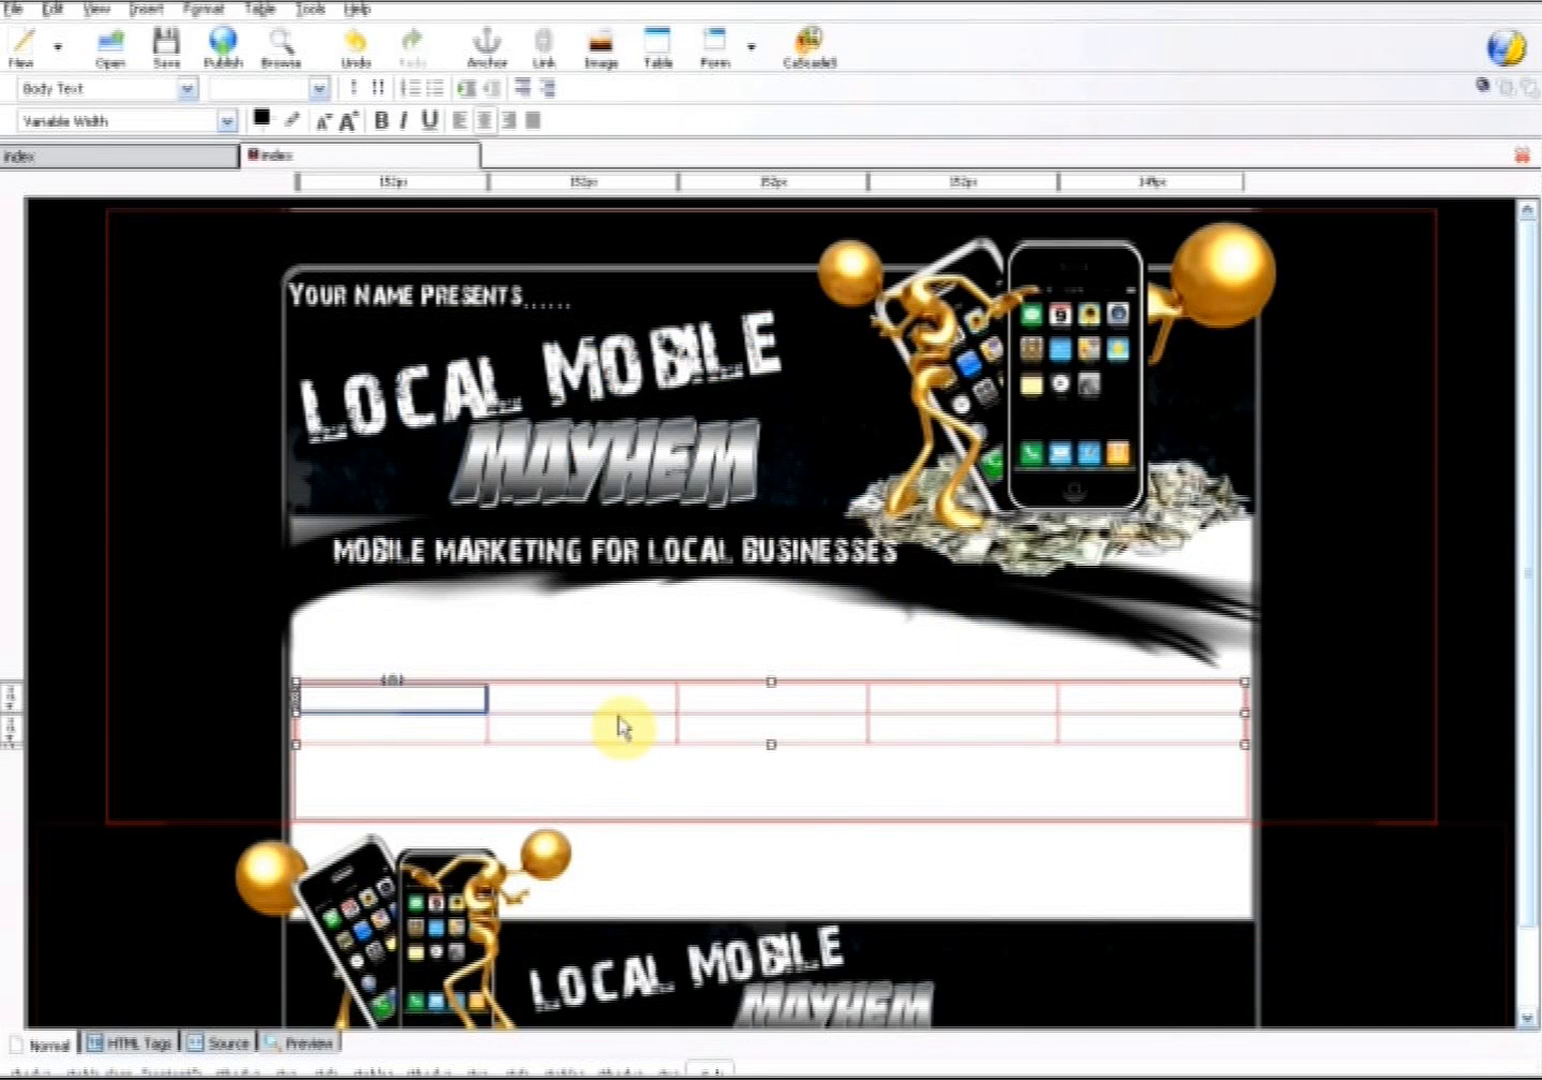
# Set the table to 4 rows and 2 columns, deleting the surplus cells, and remove a blank line below the table
pyautogui.rightClick(614, 706)
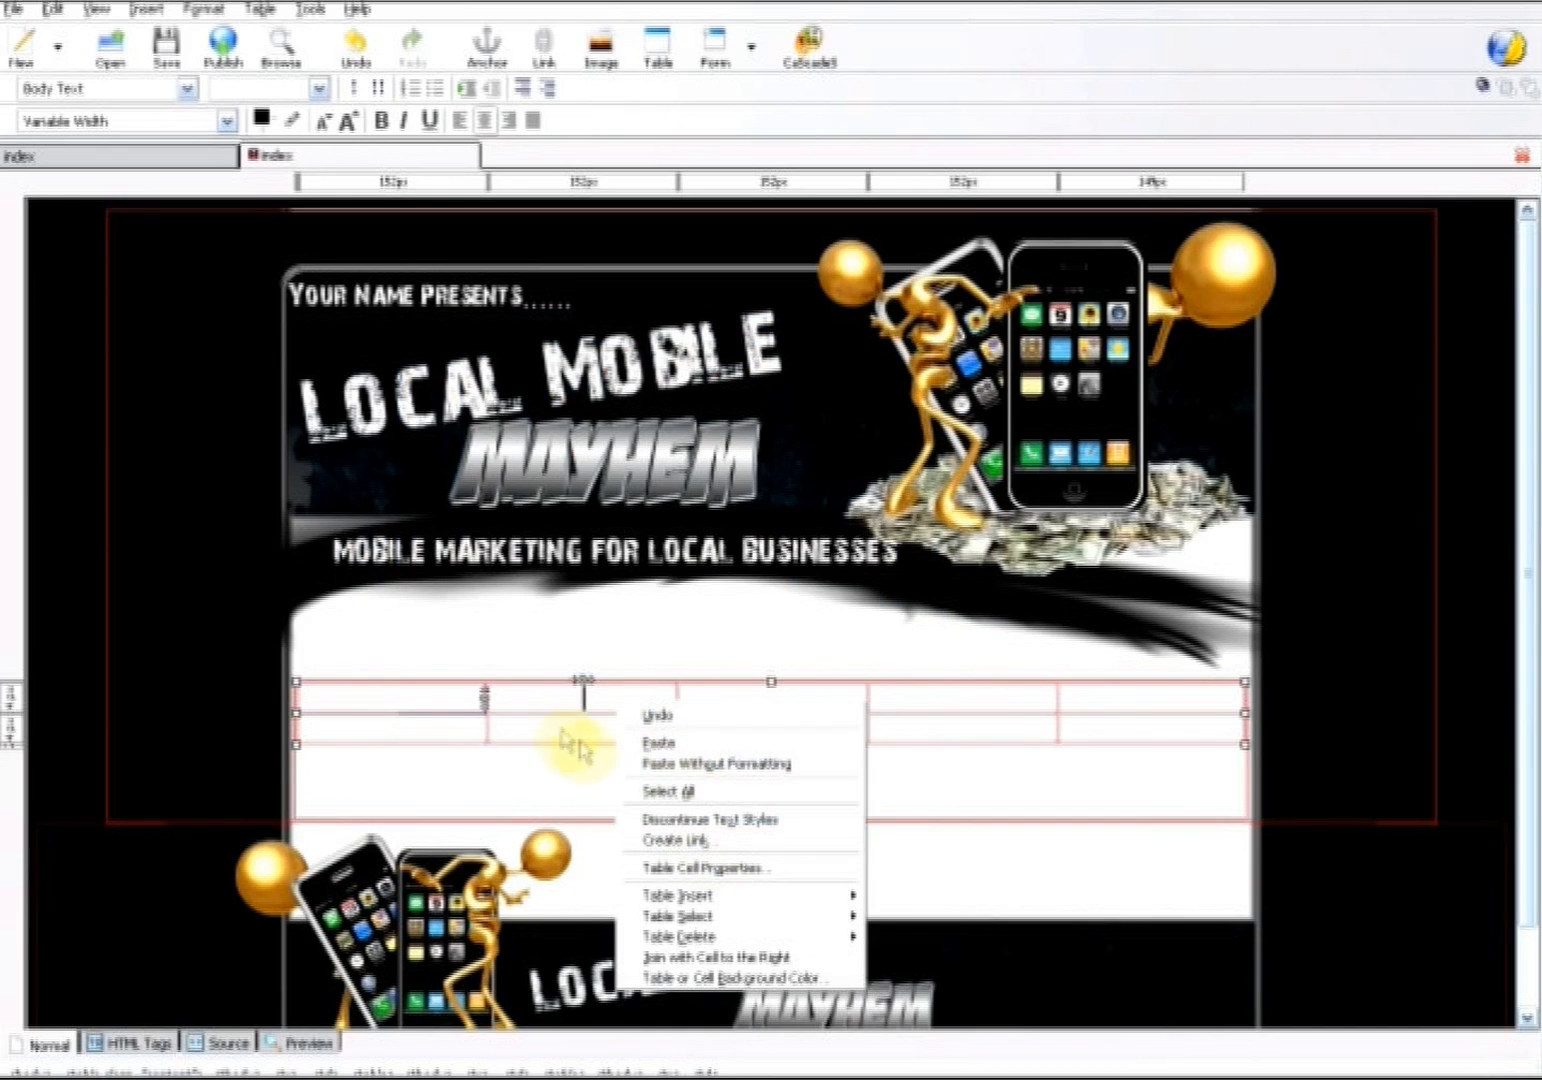
pyautogui.click(668, 868)
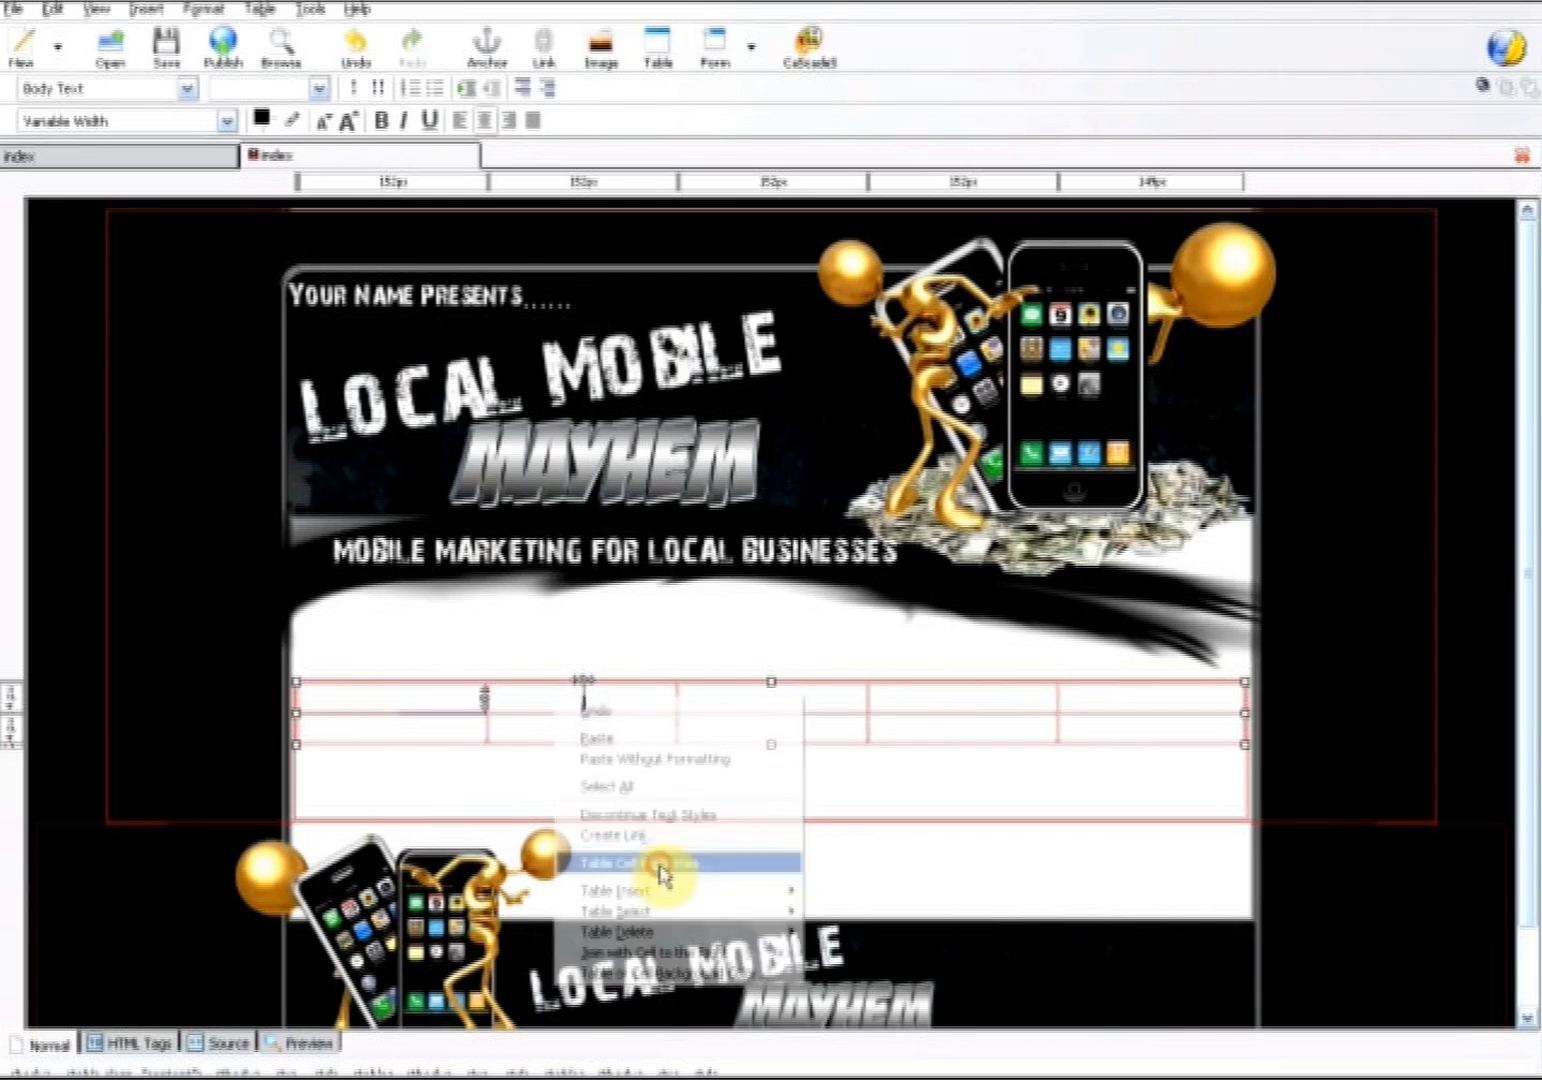
pyautogui.click(435, 370)
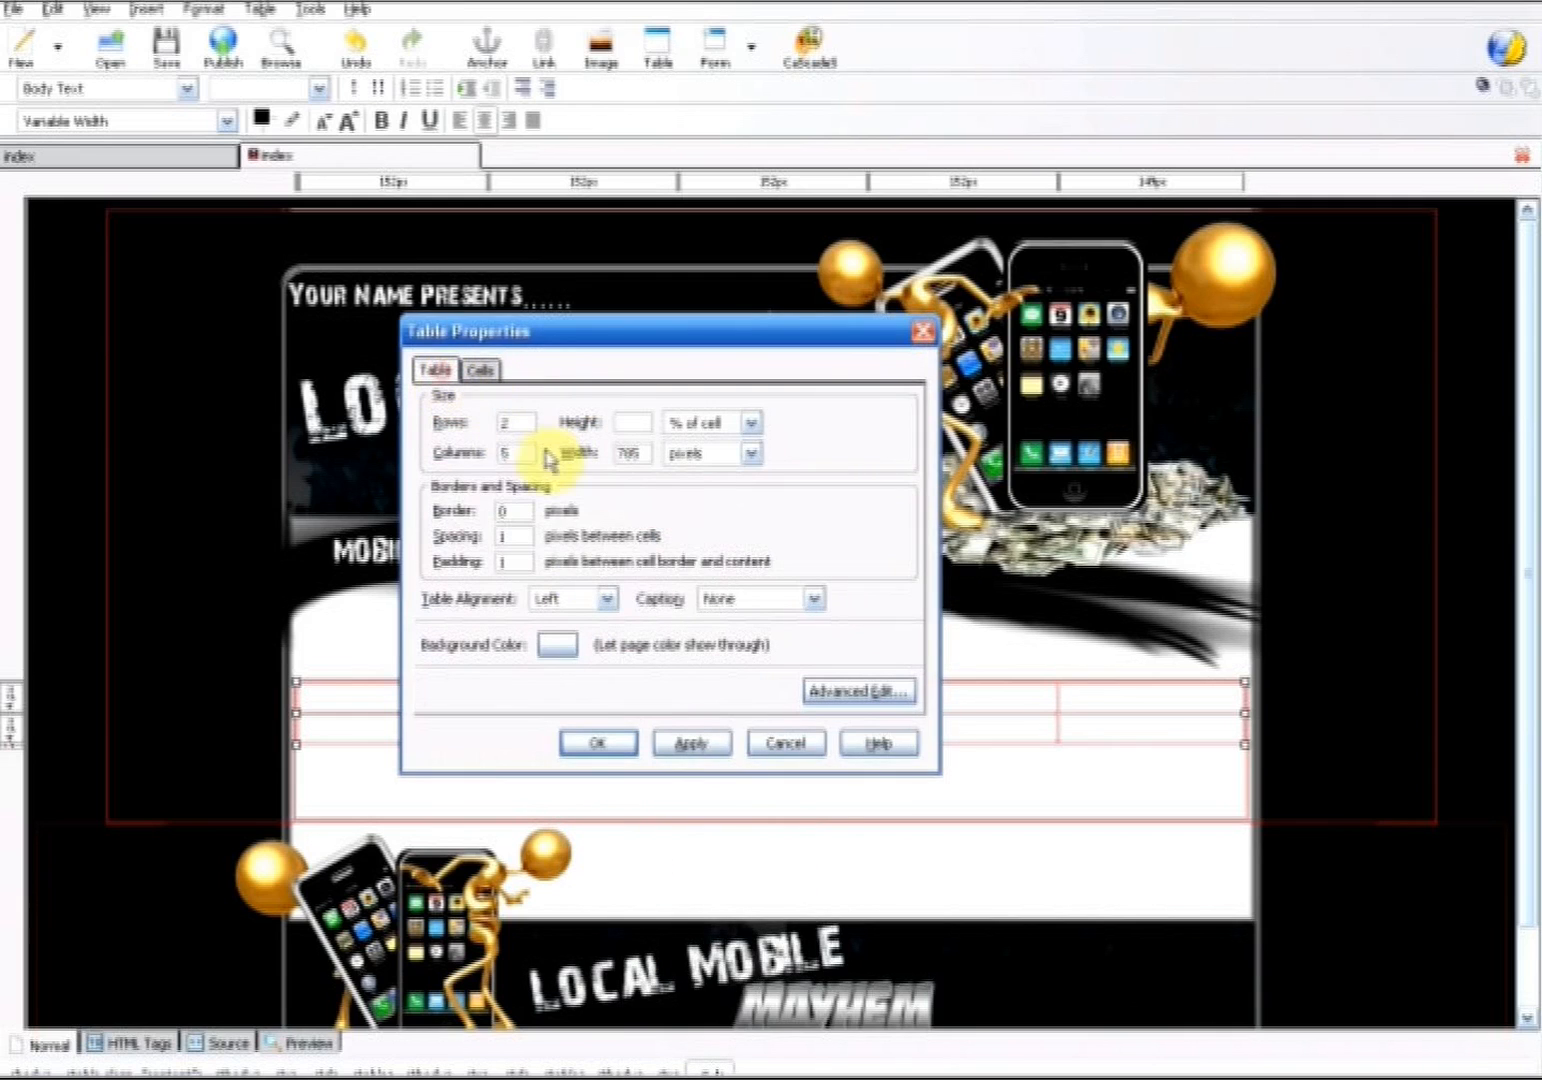
pyautogui.doubleClick(519, 424)
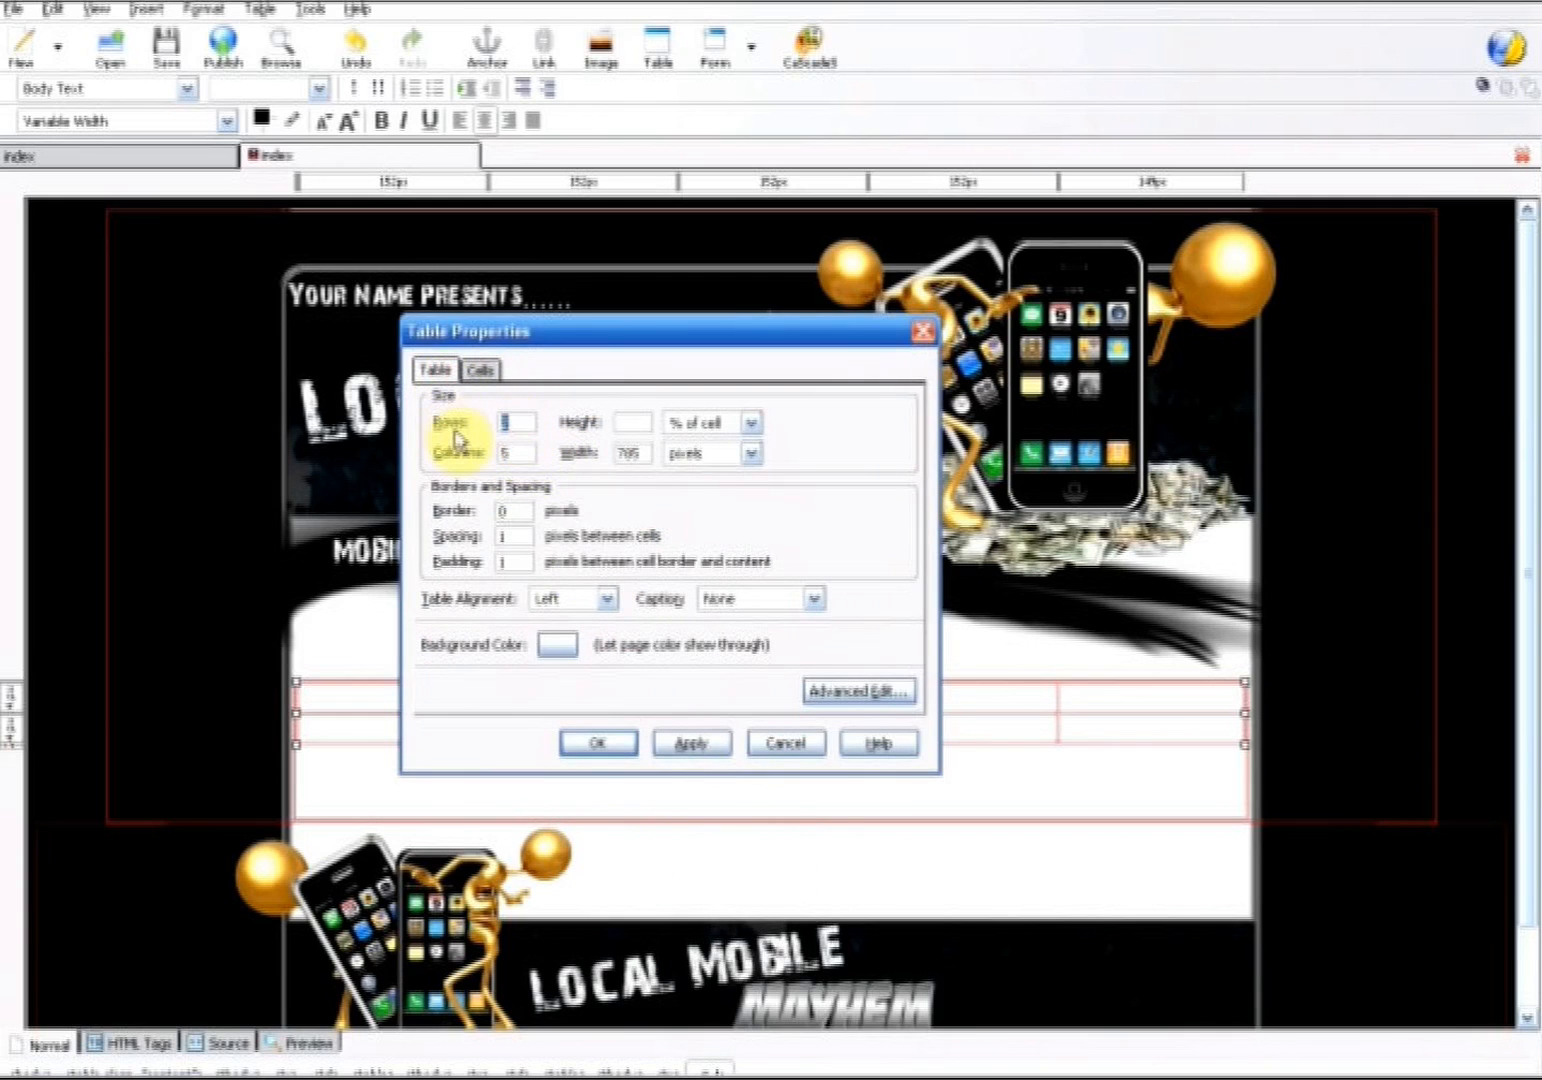
pyautogui.doubleClick(515, 453)
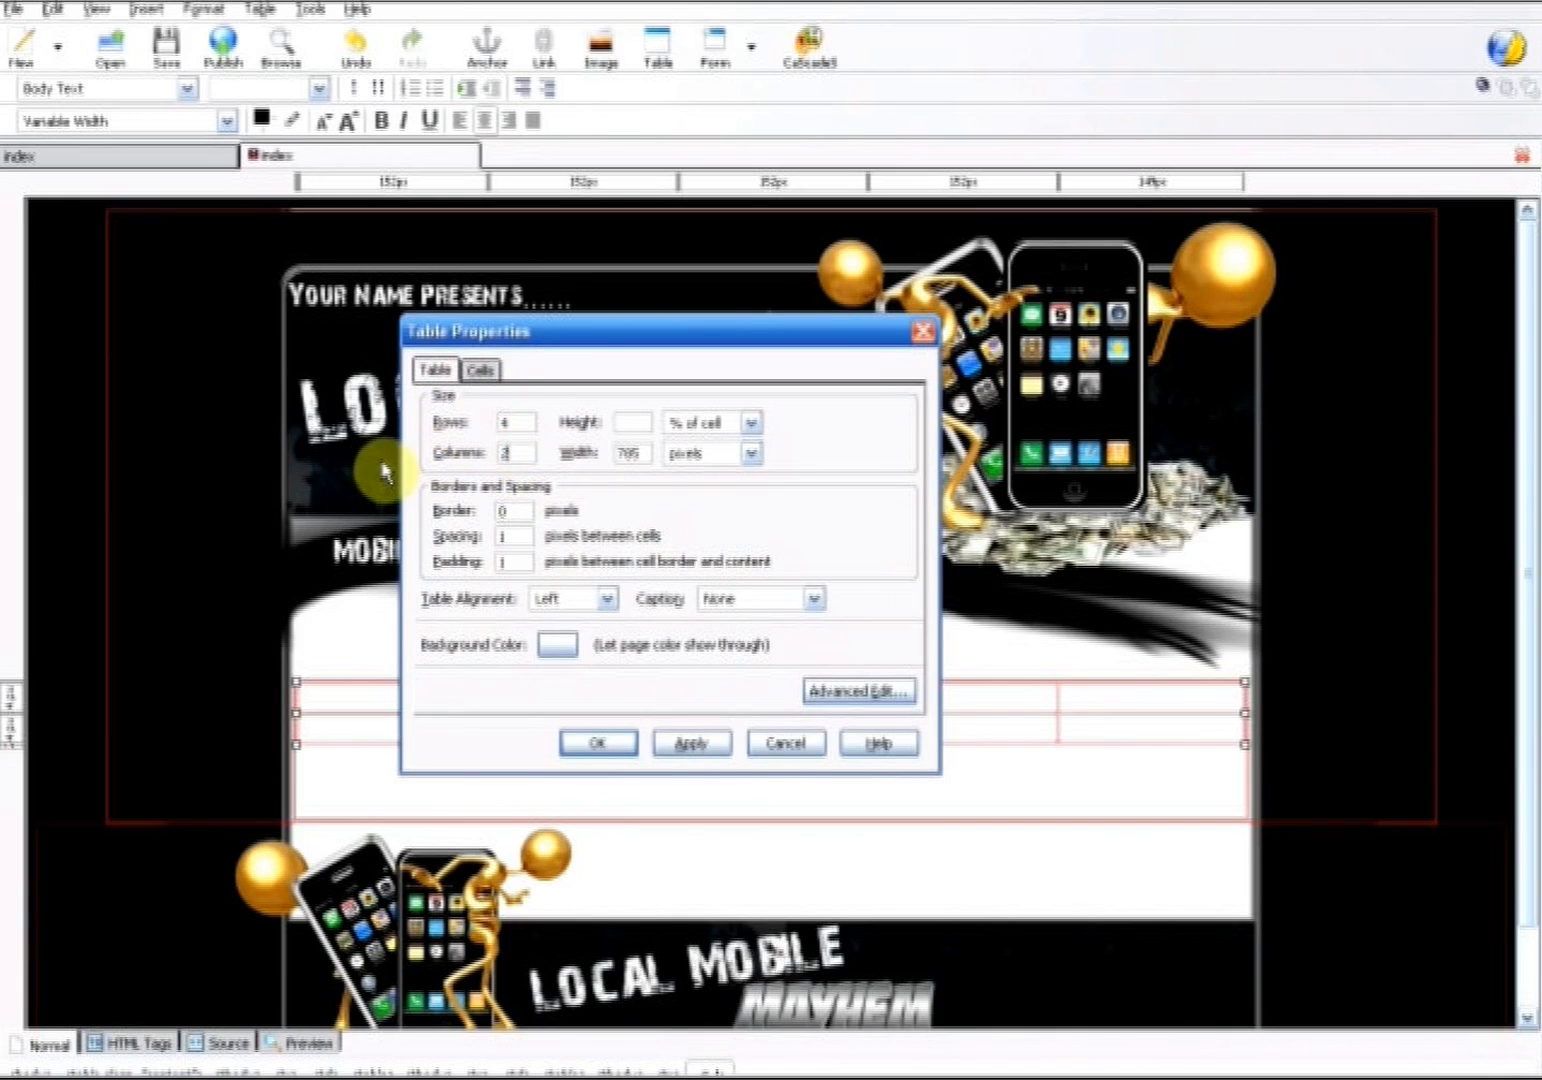
pyautogui.write('2')
pyautogui.click(688, 745)
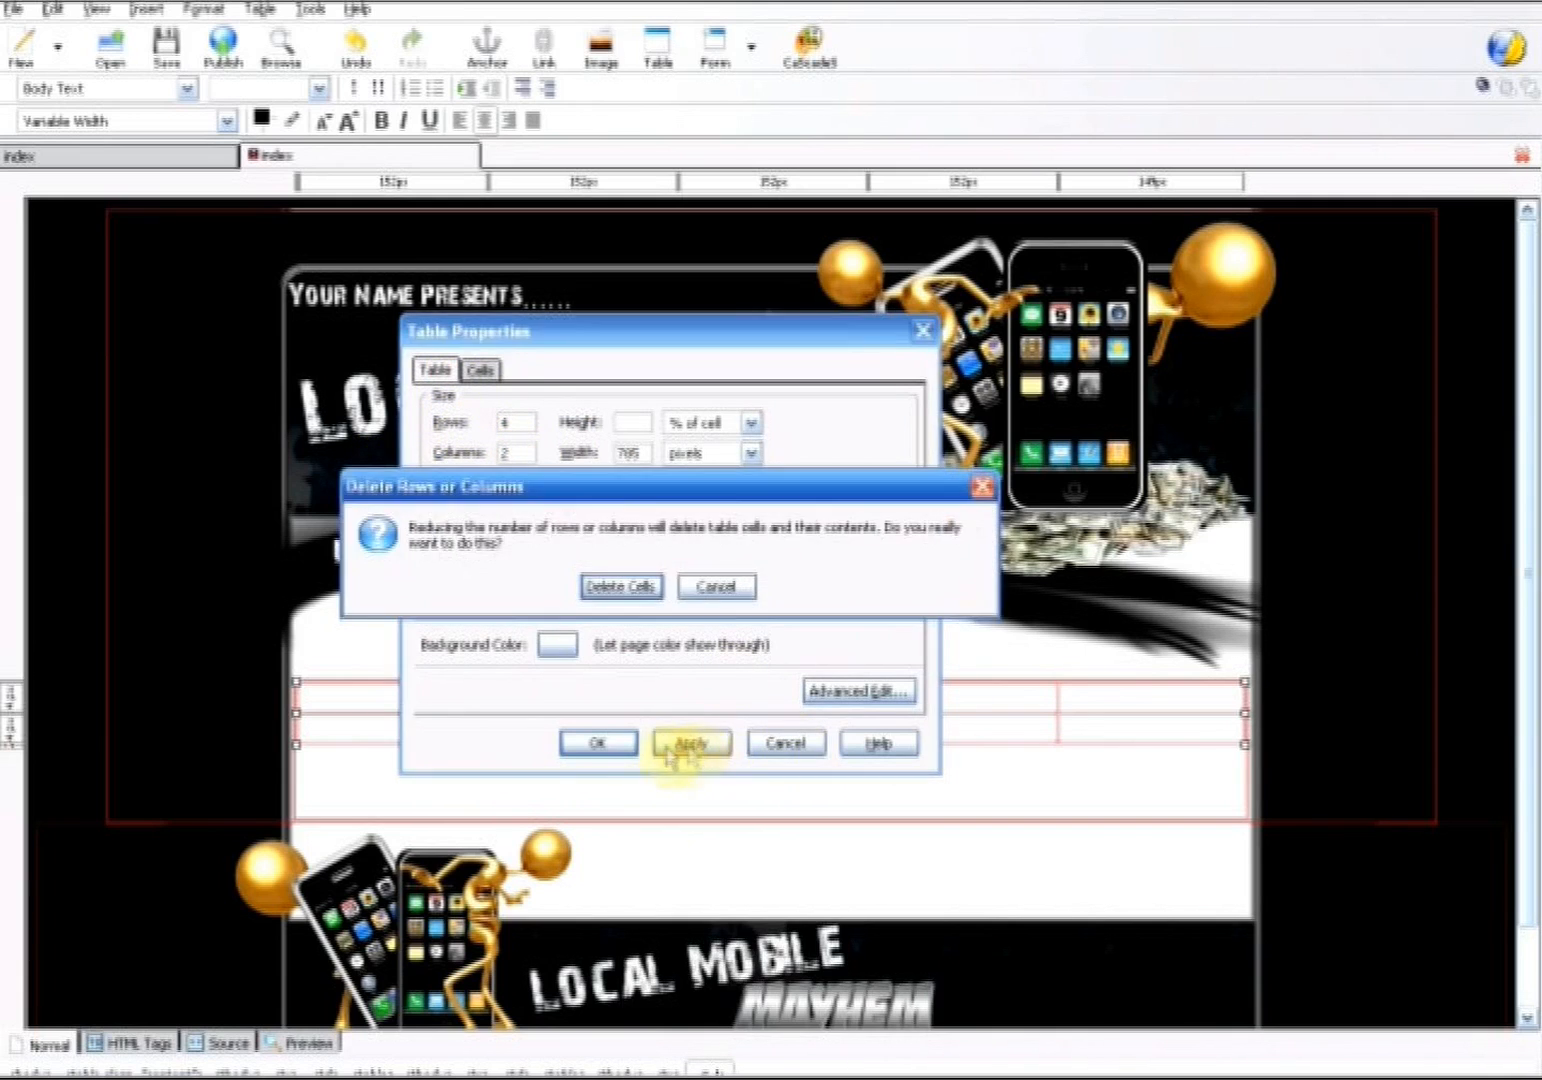
pyautogui.click(615, 580)
pyautogui.click(598, 742)
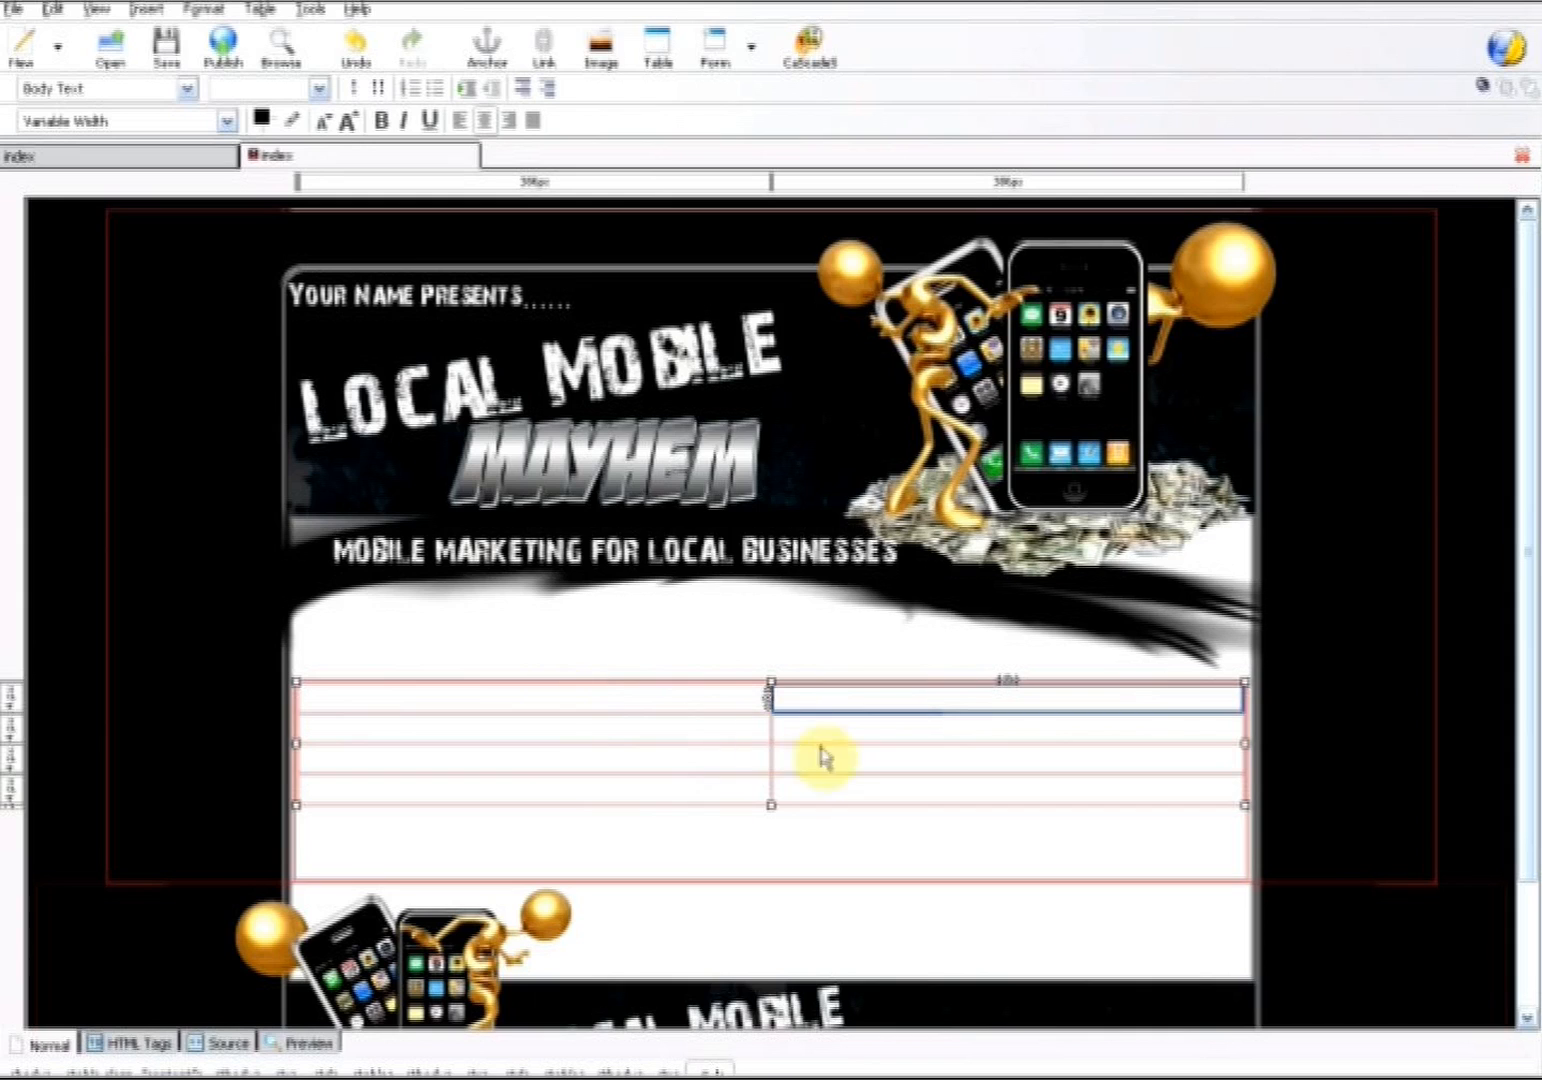
pyautogui.click(555, 848)
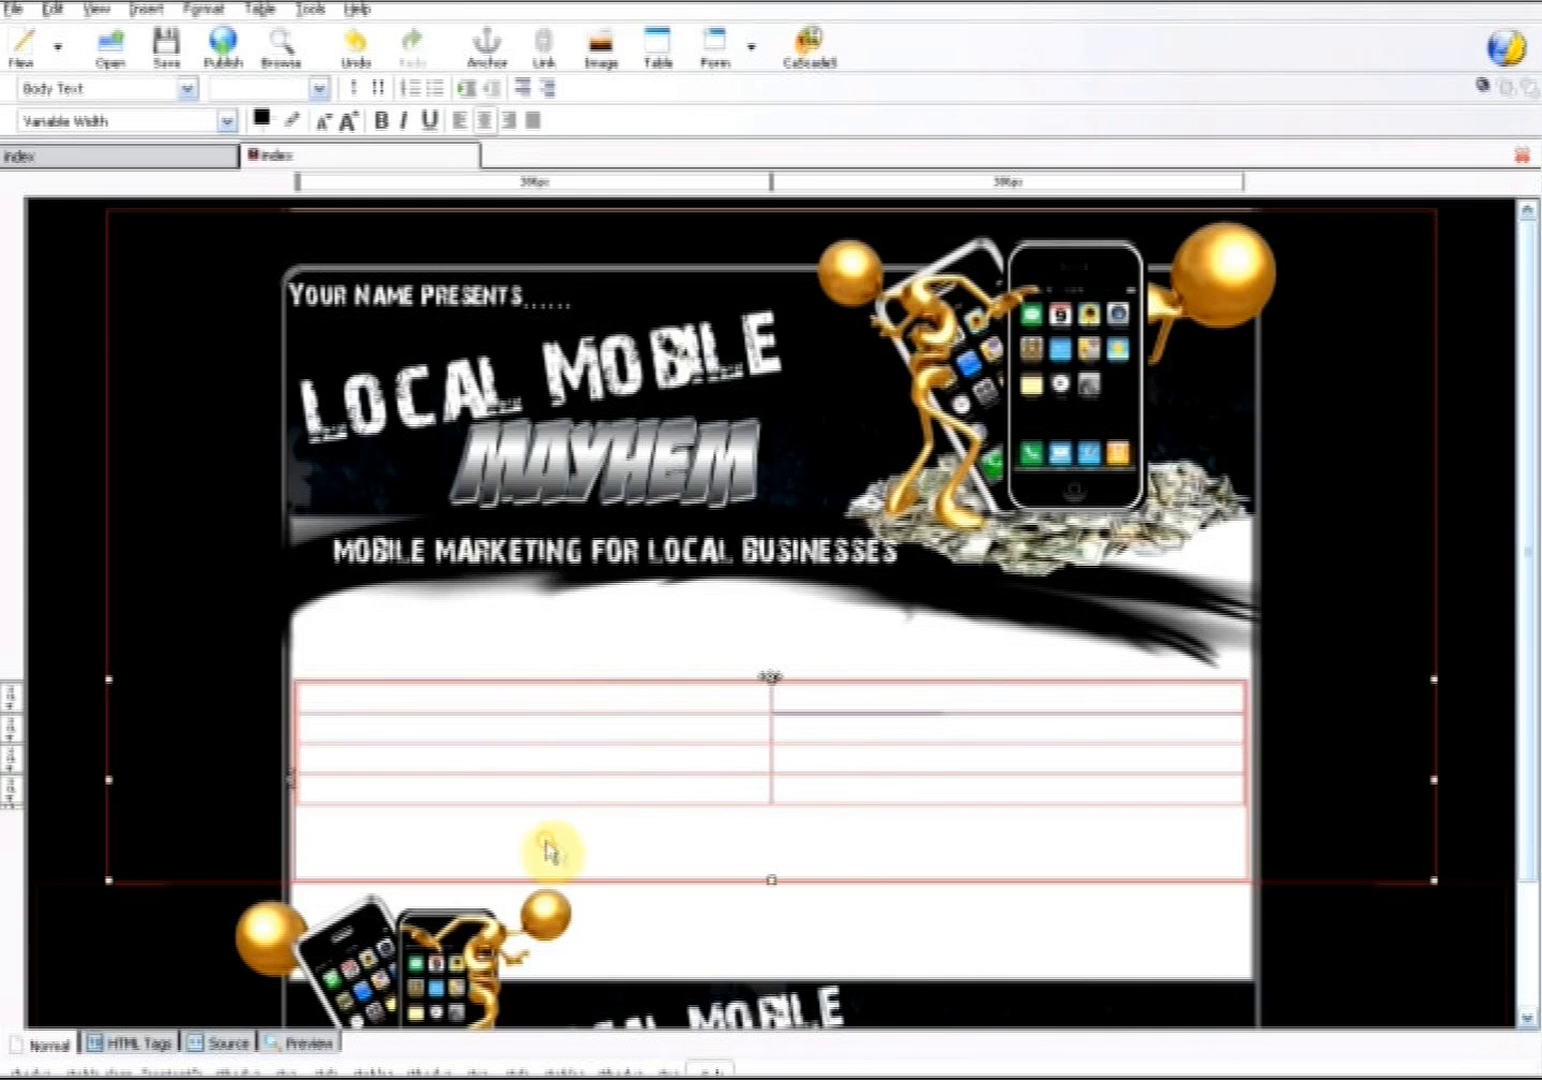
pyautogui.press('BackSpace')
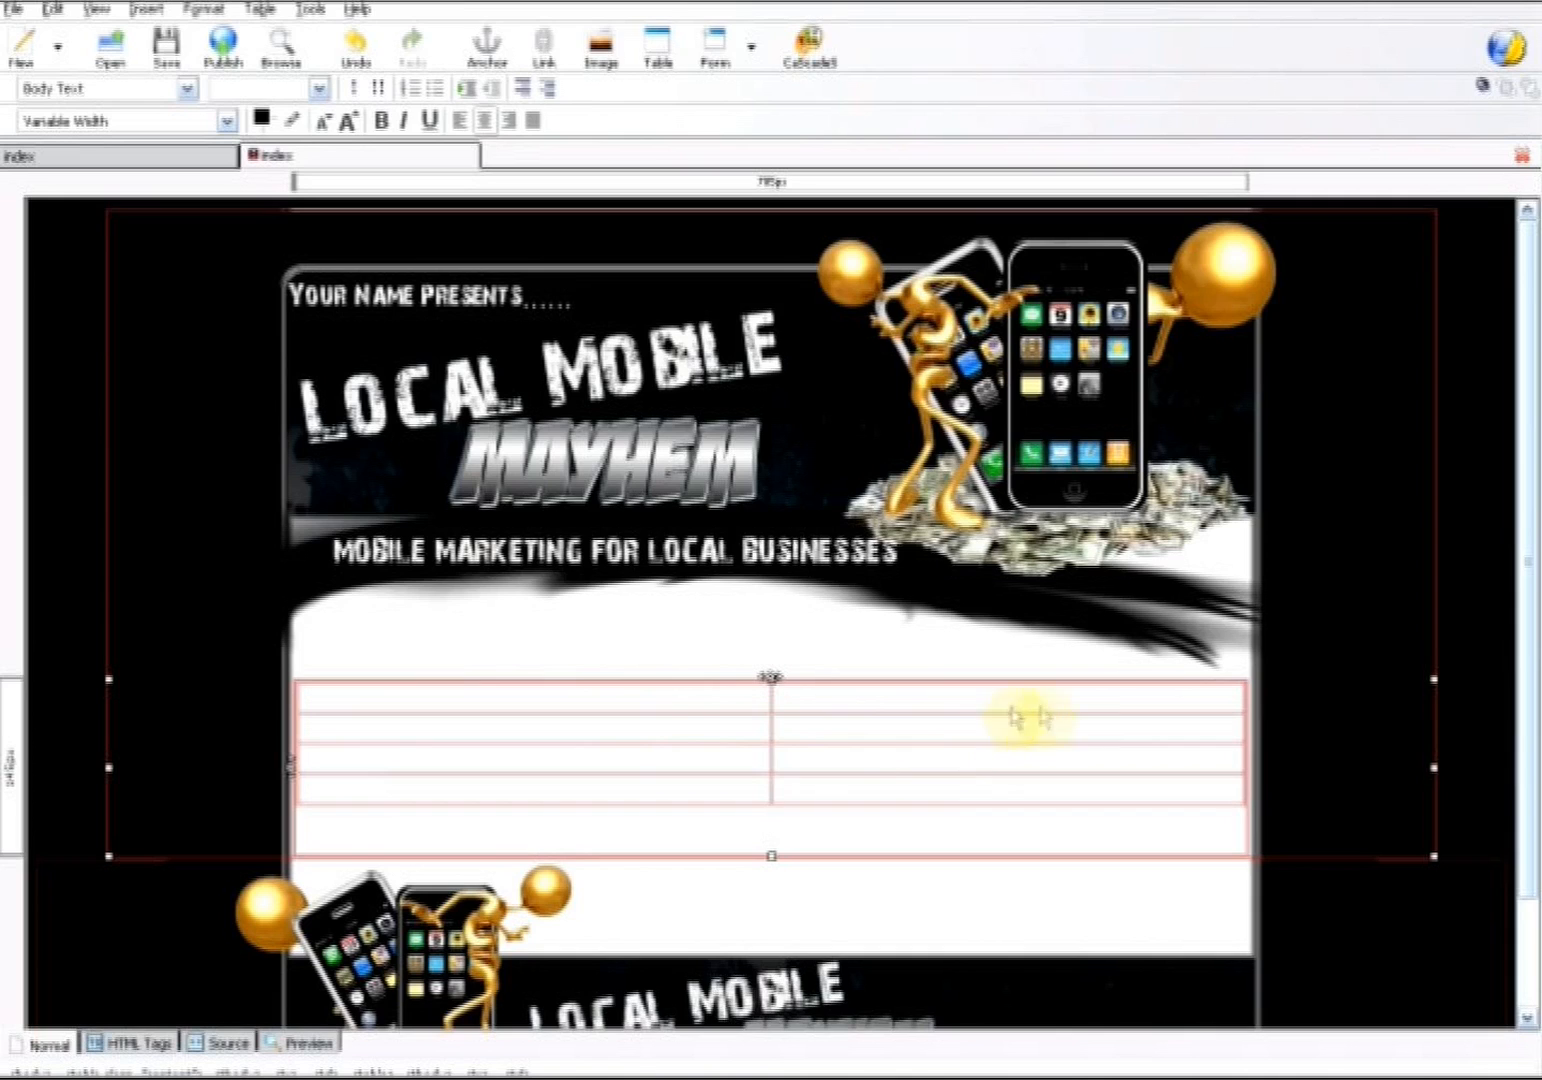
# Join the two cells of the table's first row into one and add blank space inside, with its content centred
pyautogui.click(805, 708)
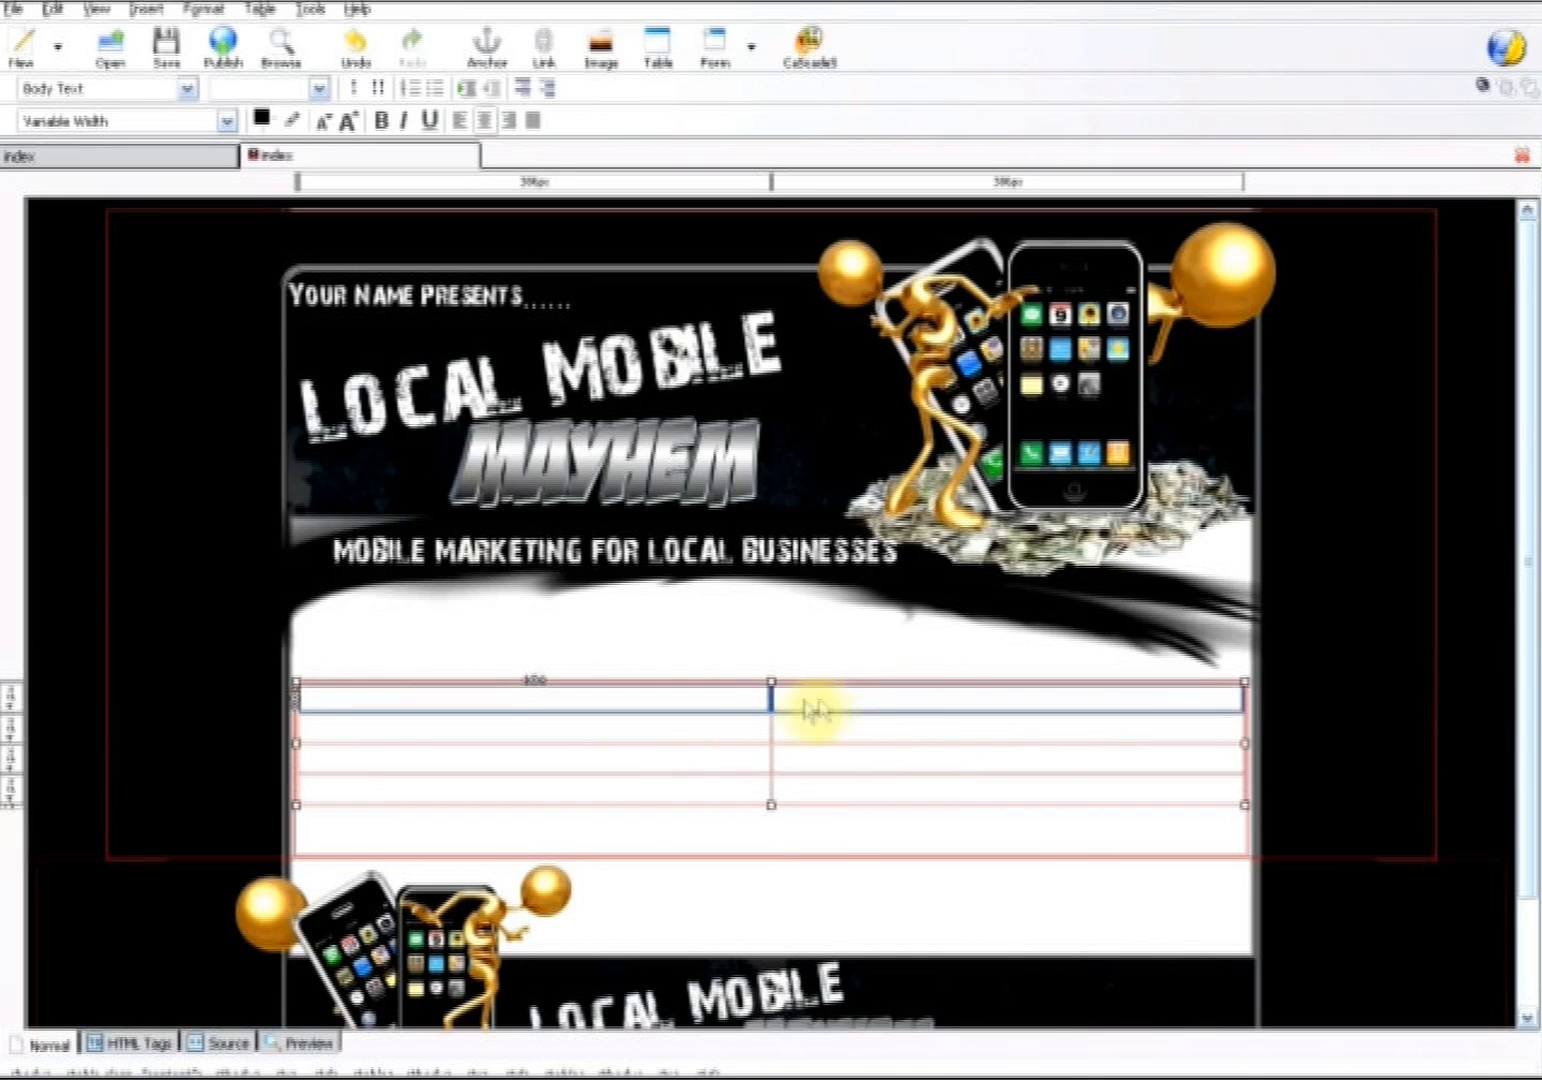
pyautogui.rightClick(893, 707)
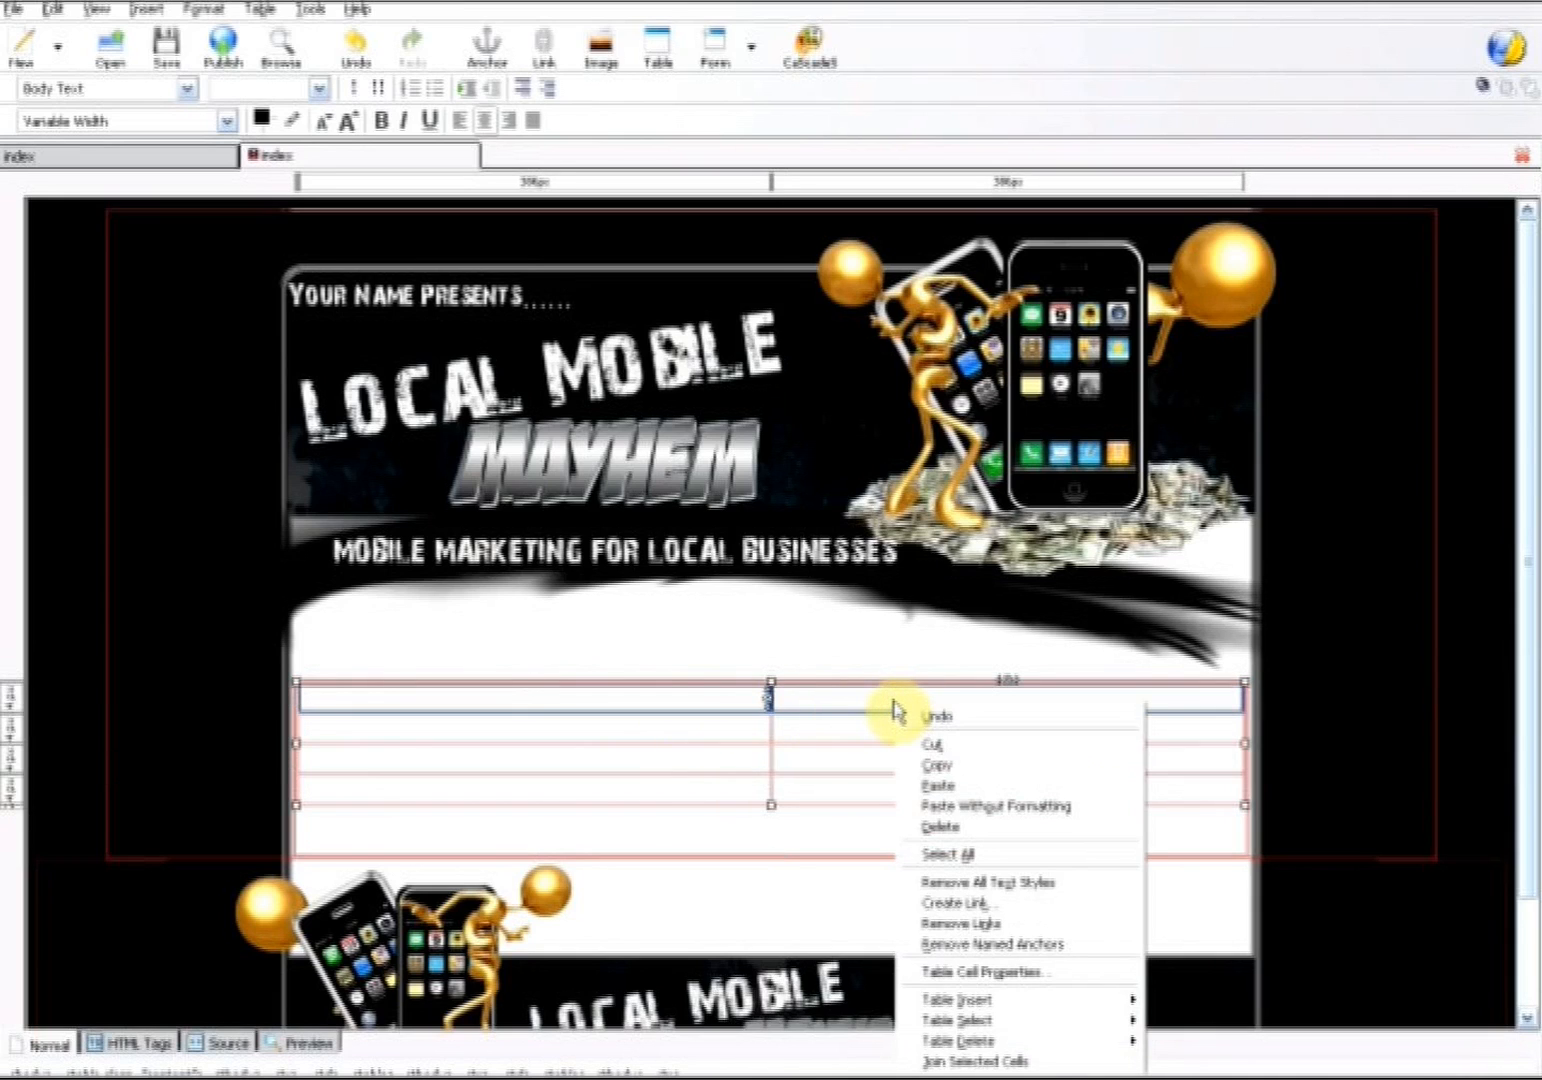
pyautogui.click(965, 1062)
pyautogui.click(735, 702)
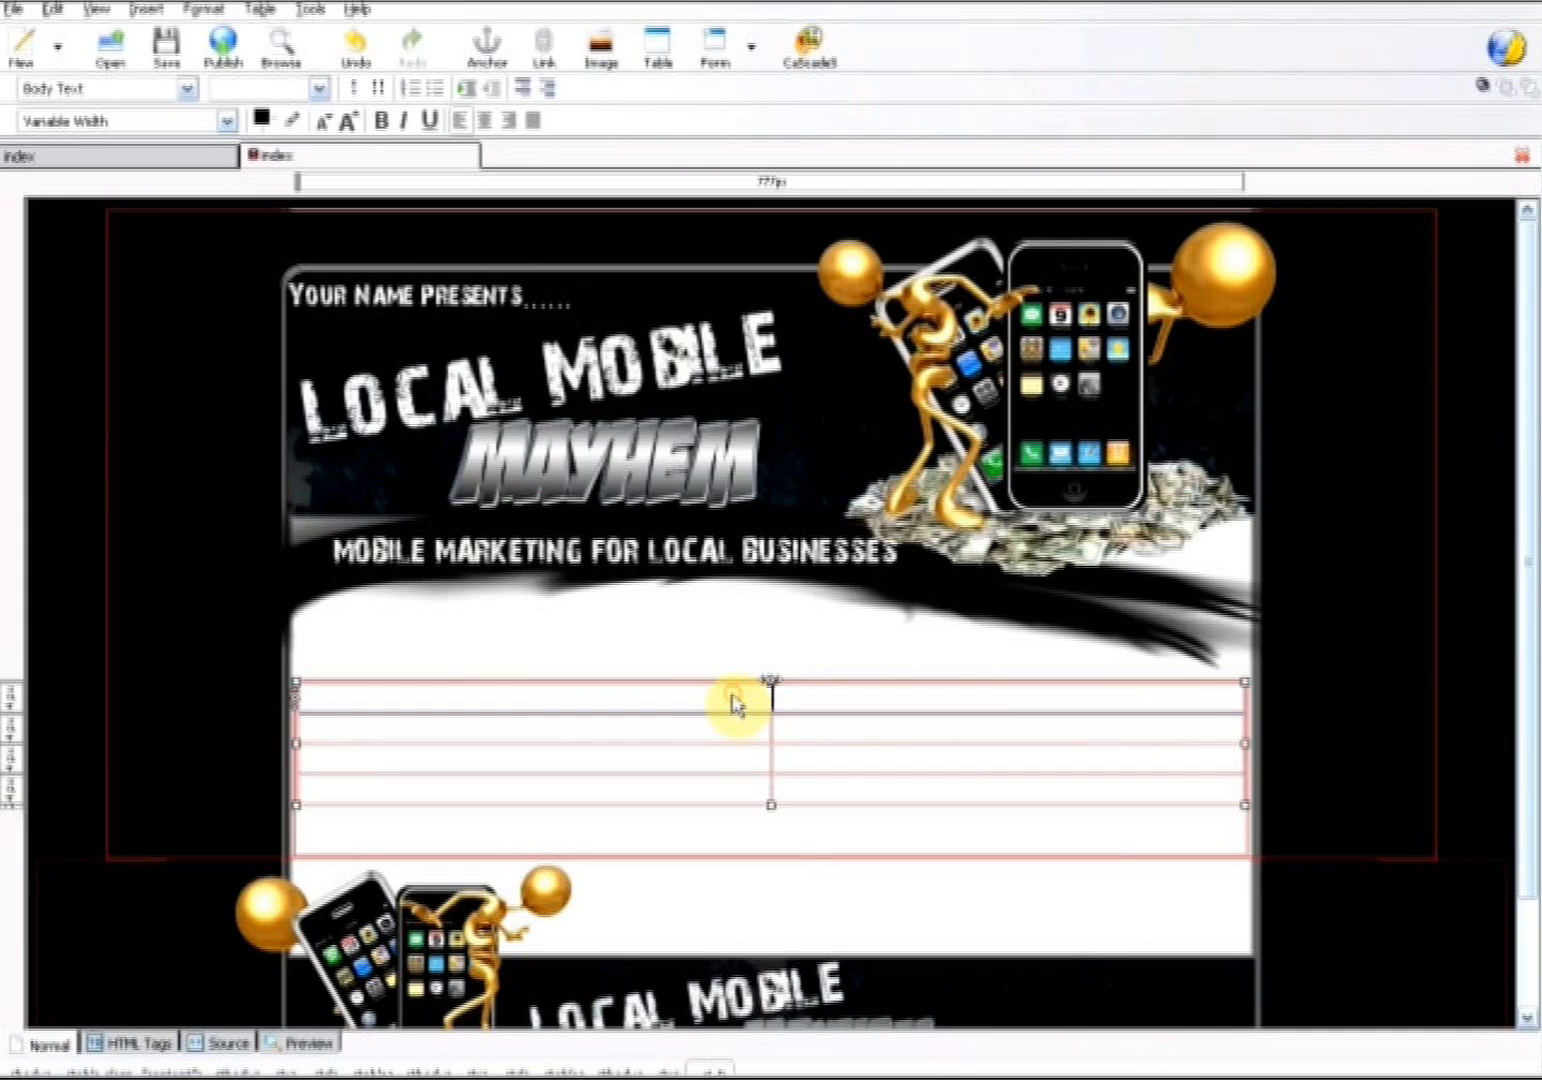
pyautogui.press('Return')
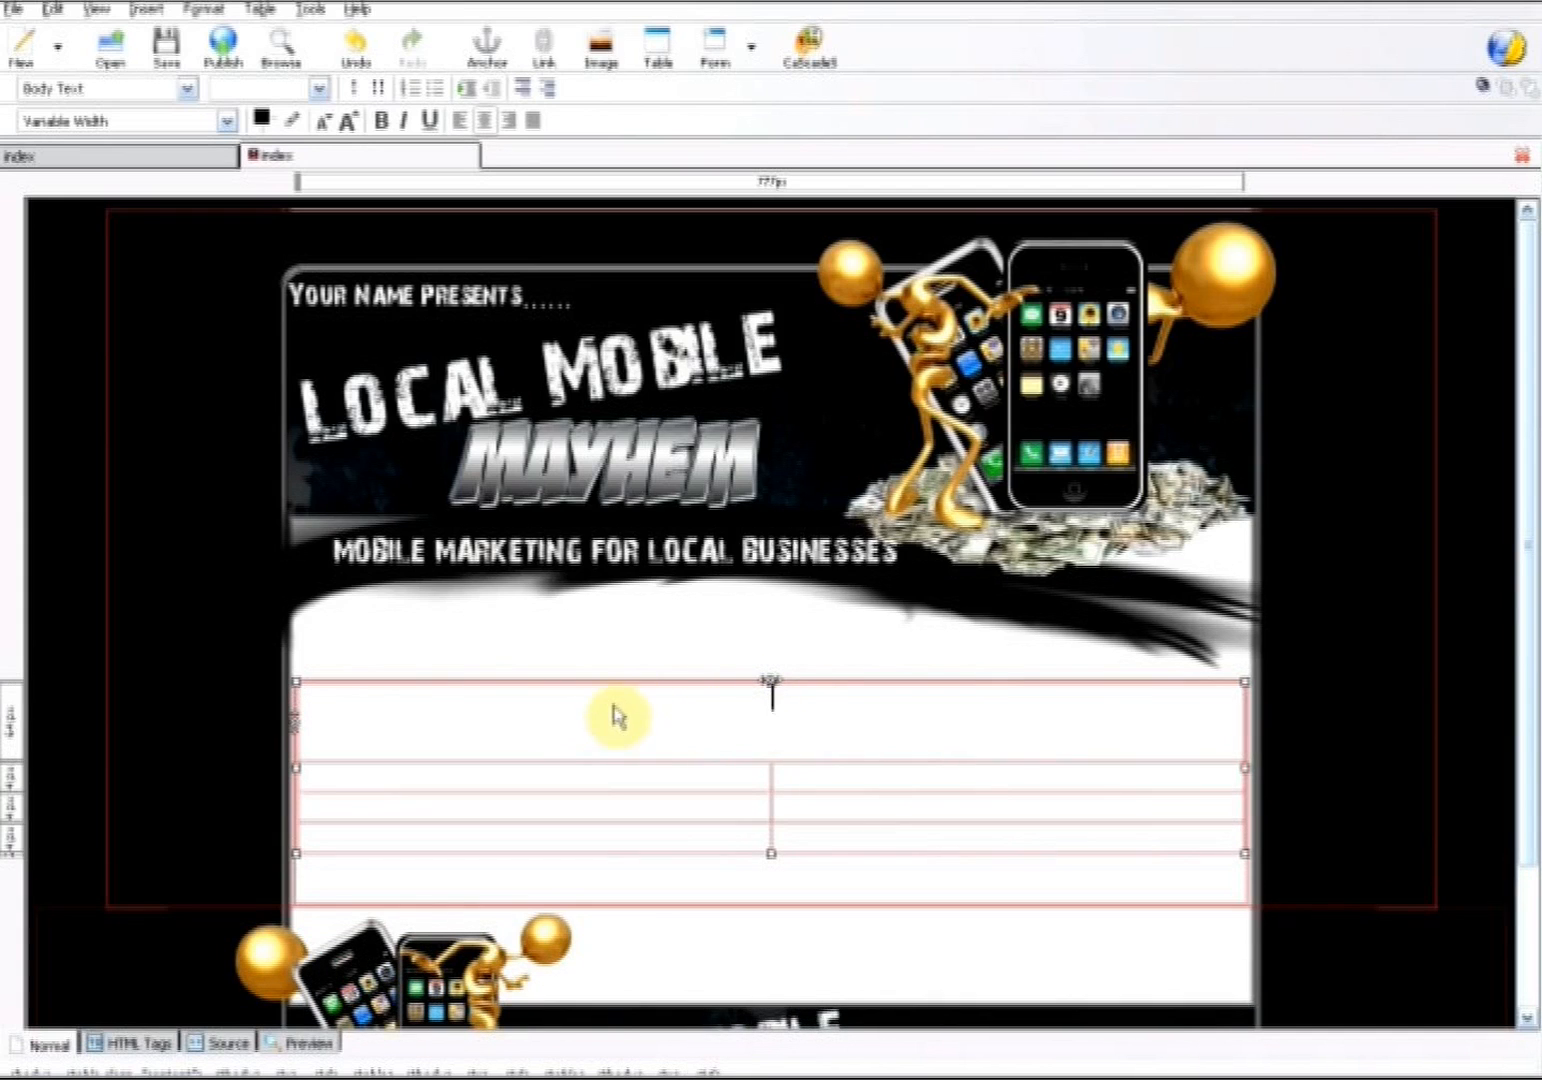
# Look at the headline area of the finished Free Report page in the other index document, and return to the template page
pyautogui.click(117, 158)
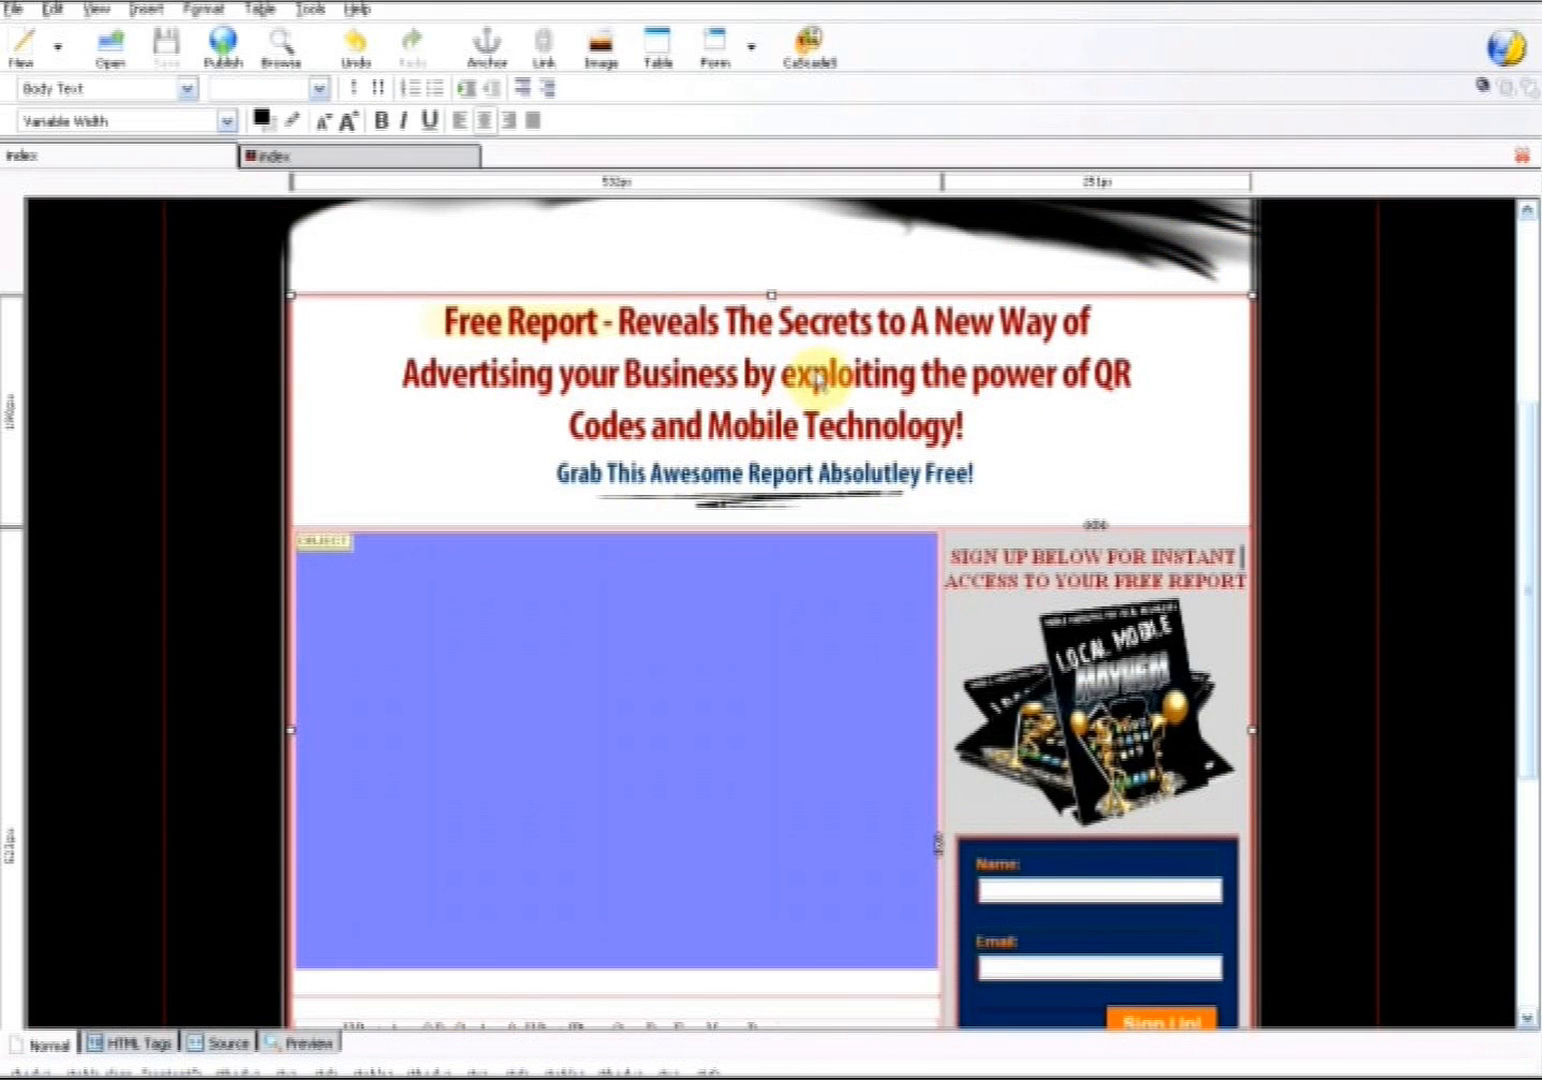
pyautogui.moveTo(1530, 460); pyautogui.dragTo(1525, 368)
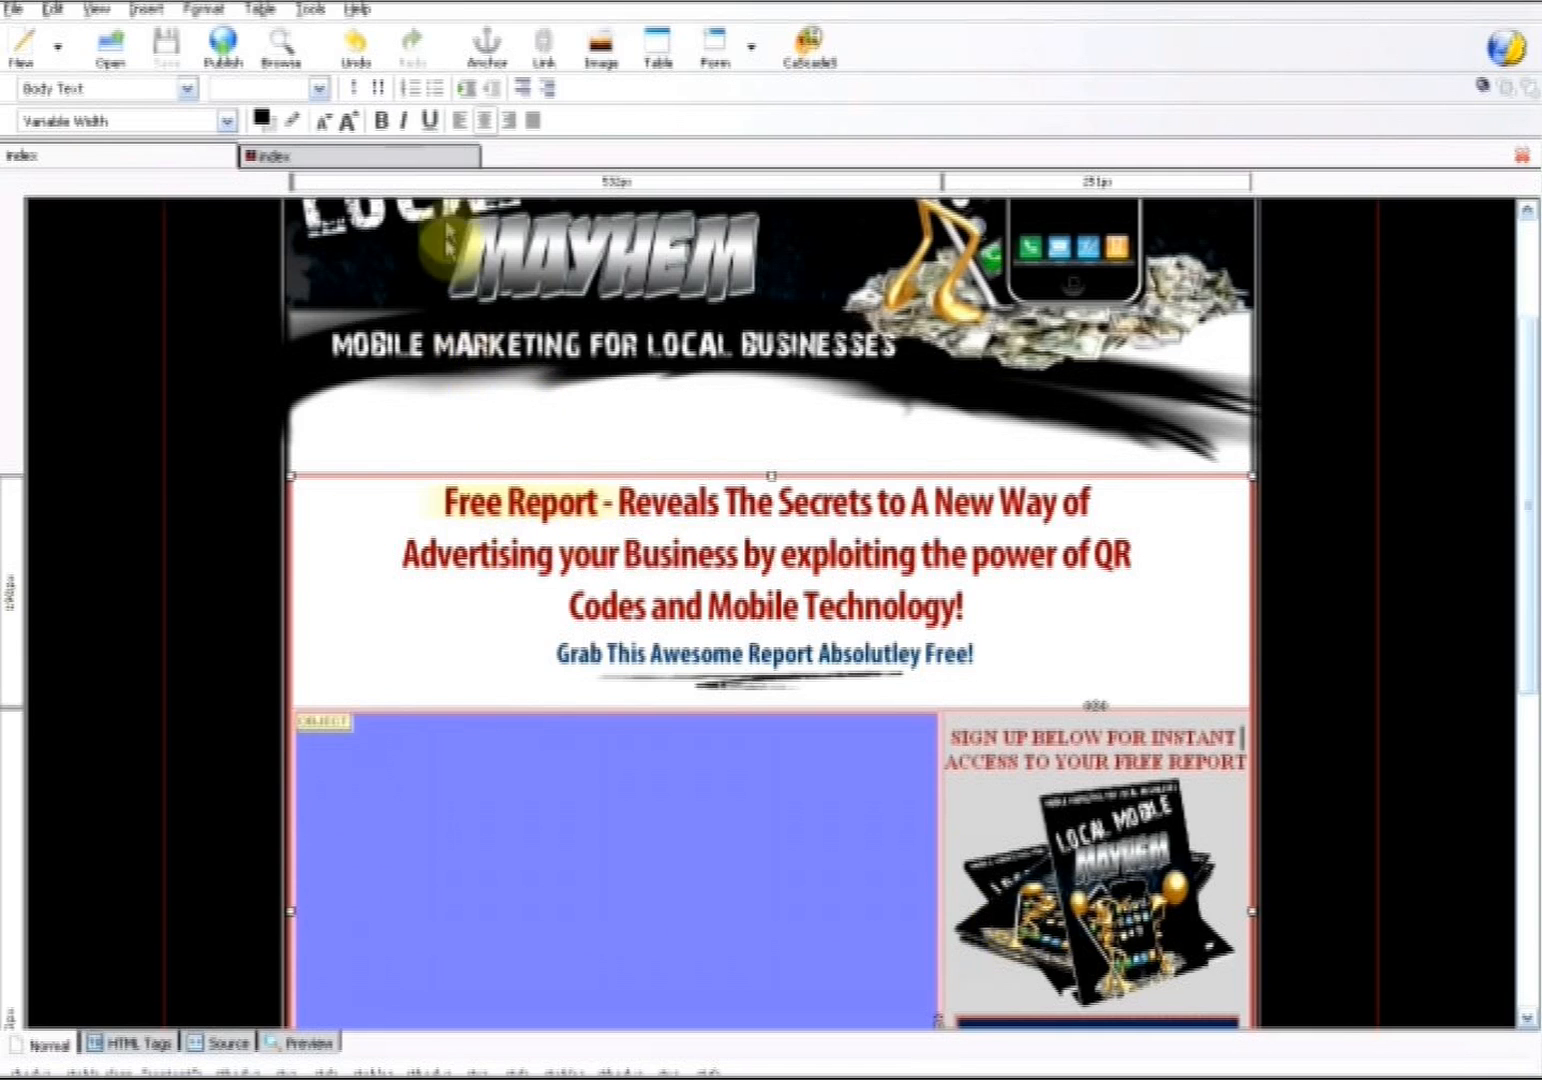
pyautogui.click(413, 150)
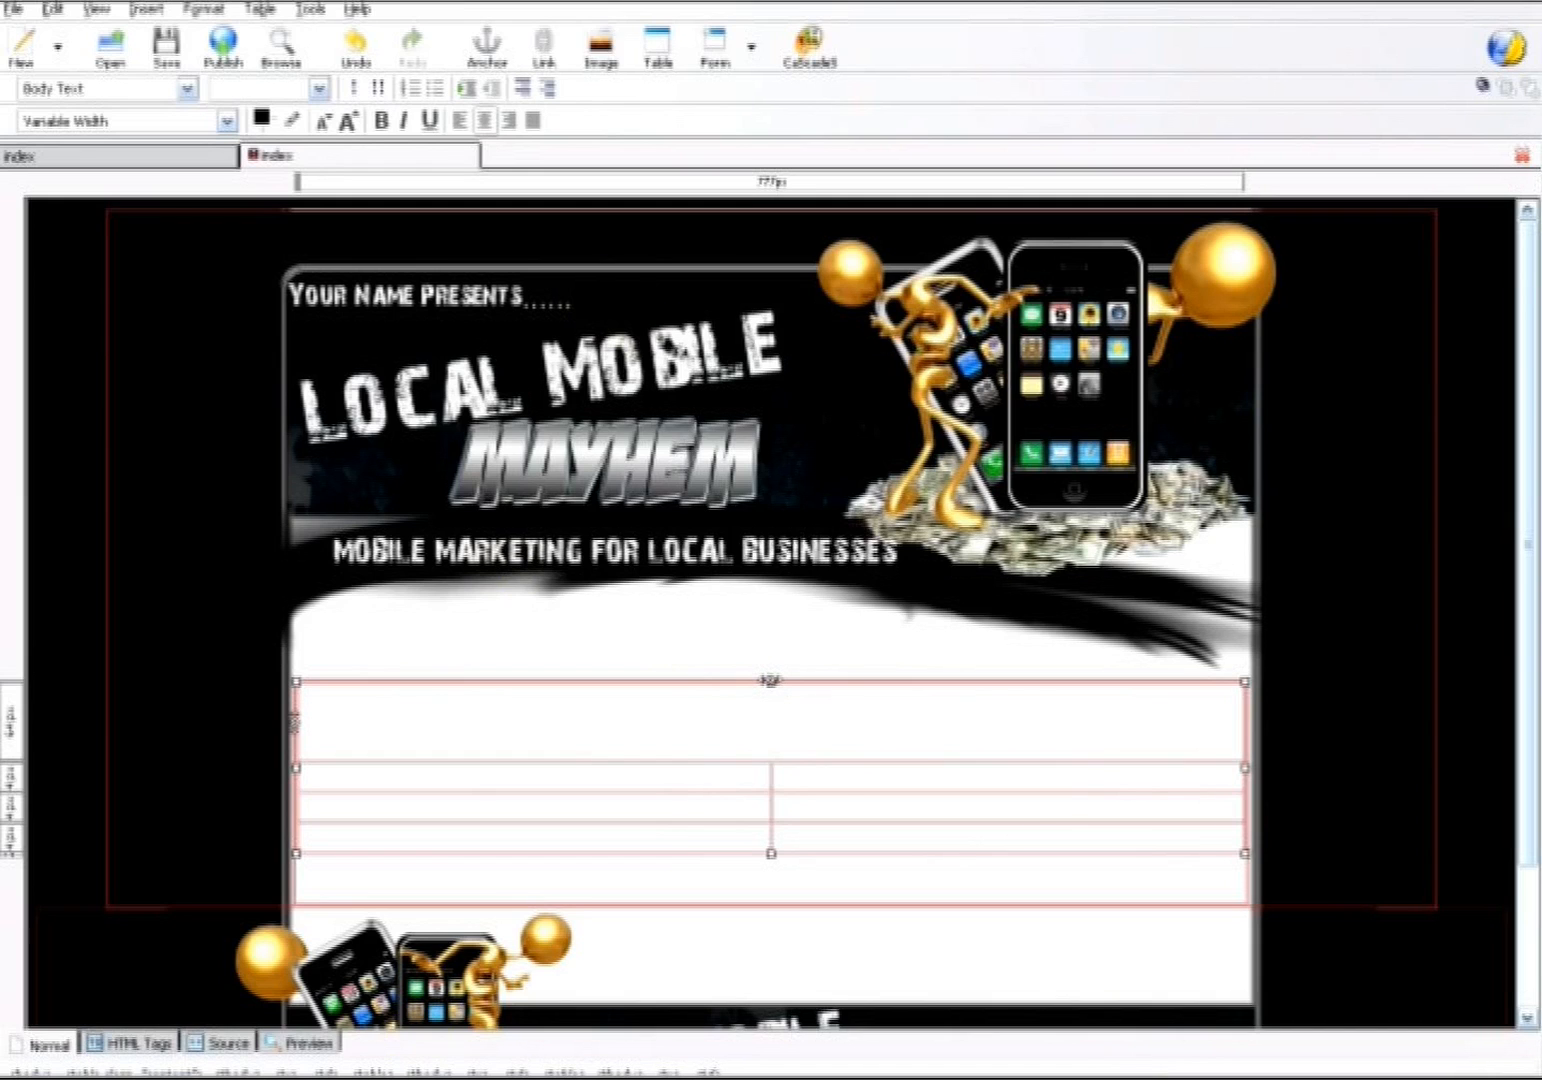
pyautogui.rightClick(1320, 1072)
pyautogui.click(1290, 772)
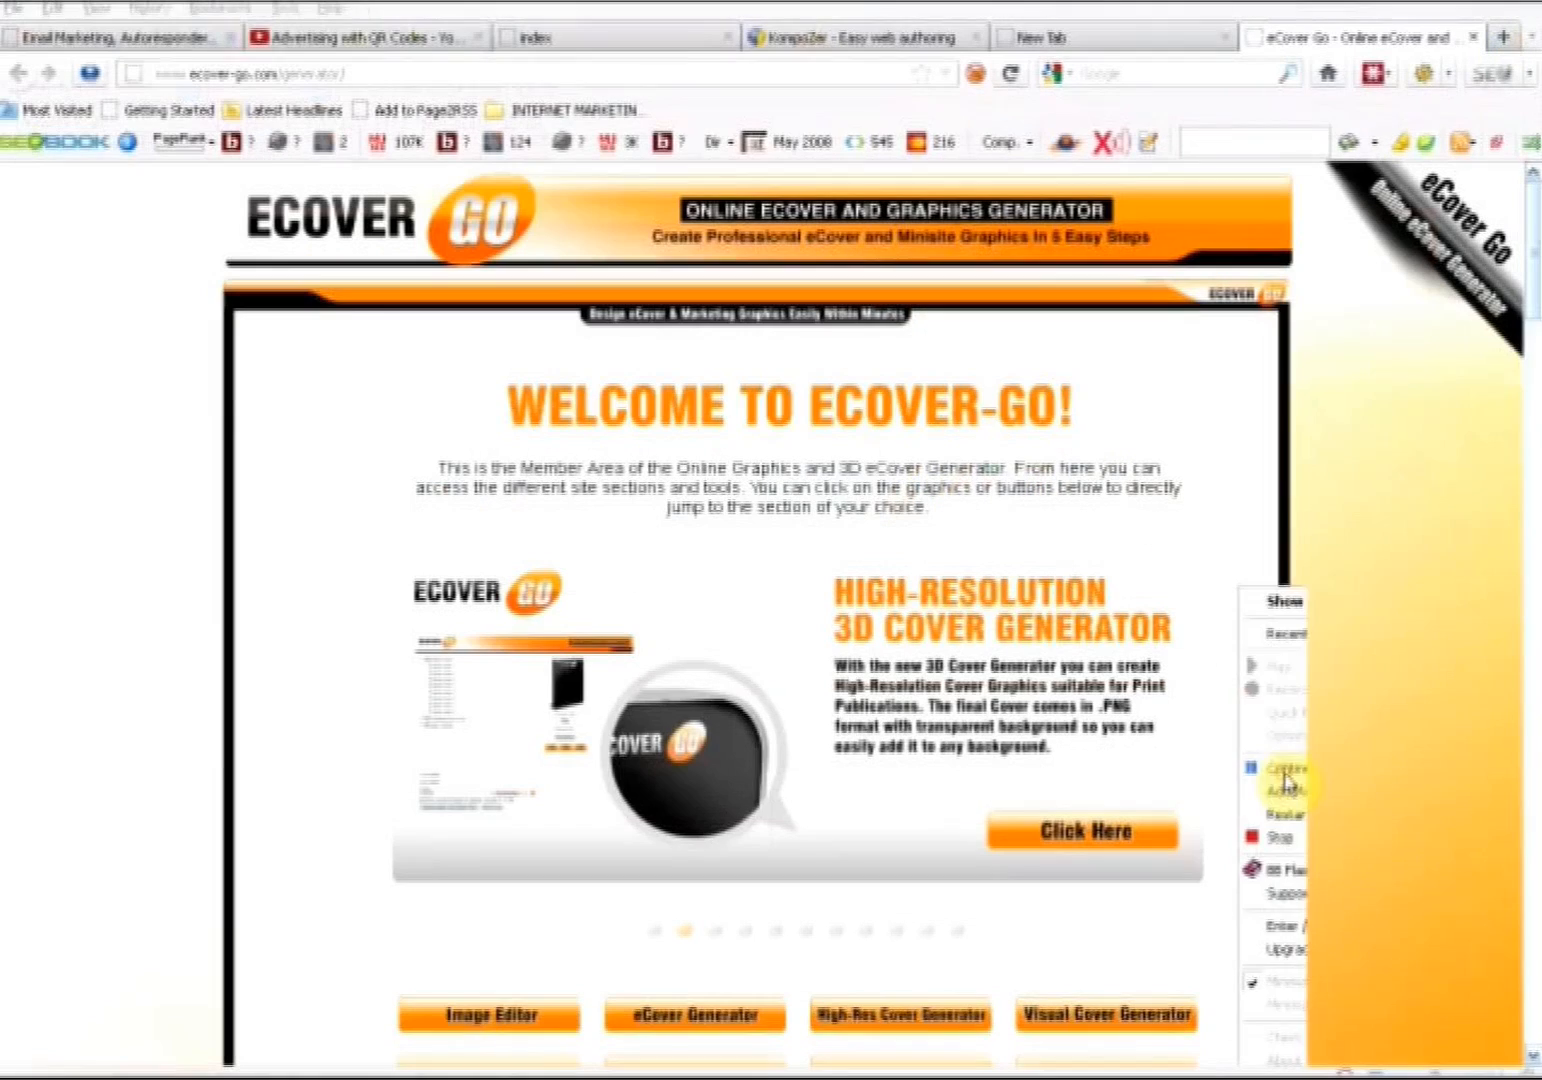
pyautogui.click(1287, 772)
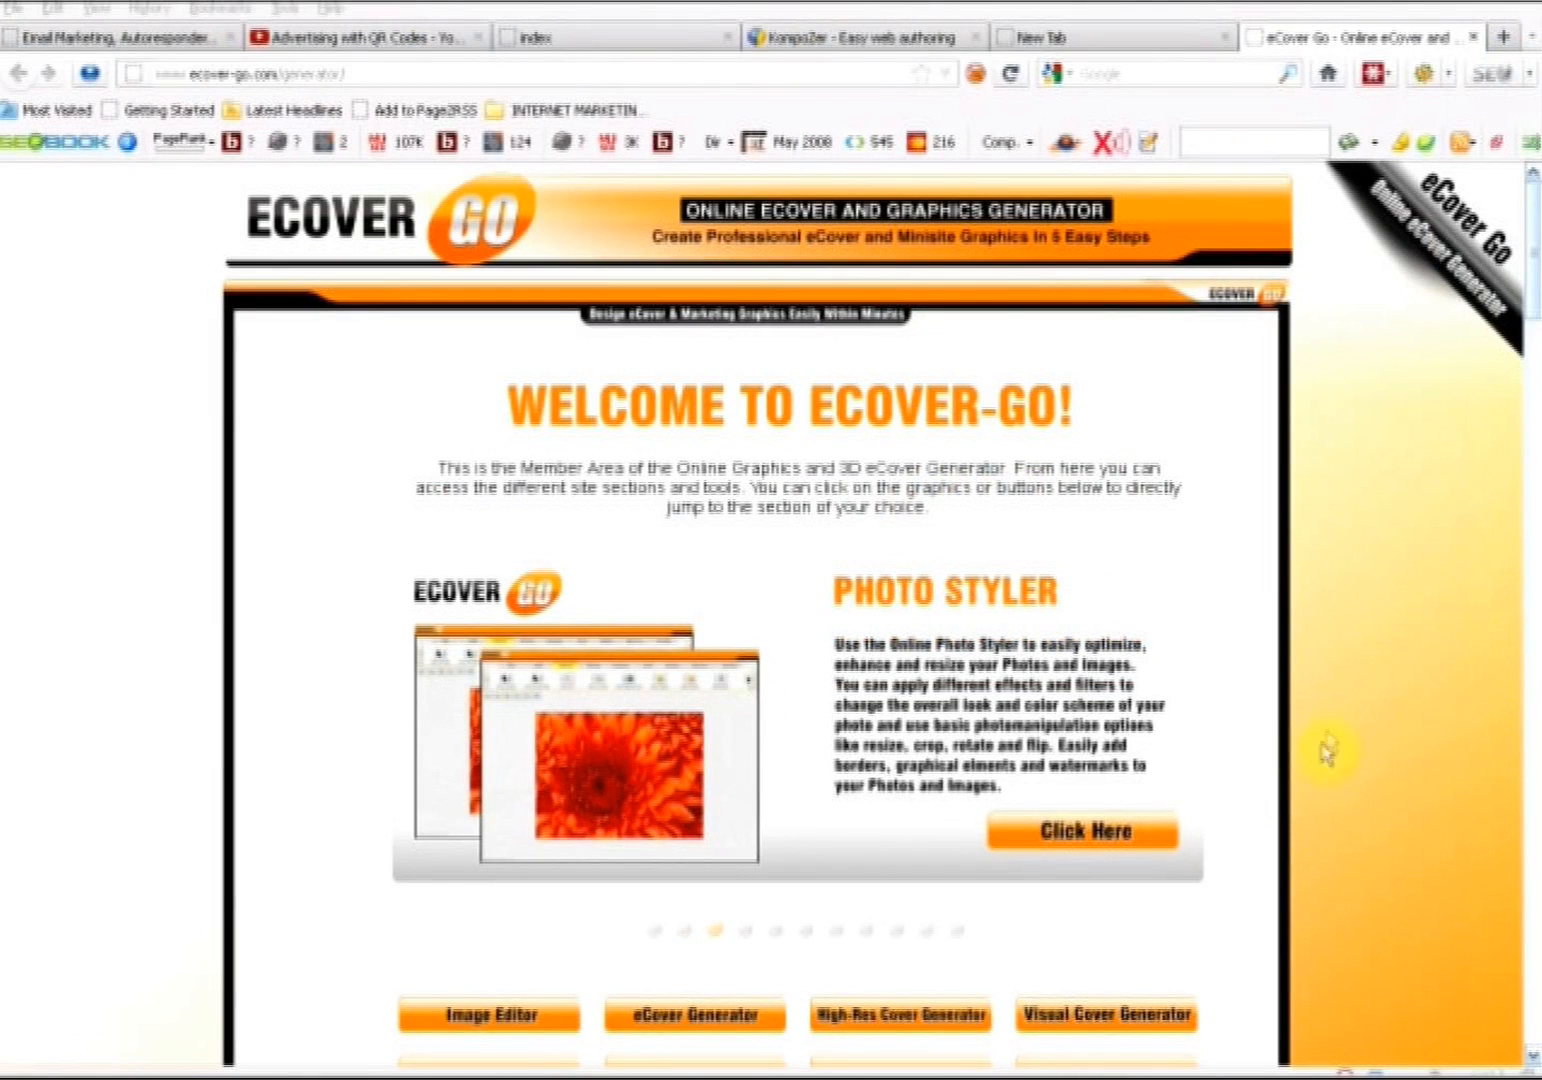
# Open the Headline Generator from the eCover Go member area in the browser and view its headline preview and options
pyautogui.click(1528, 205)
pyautogui.moveTo(1535, 268)
pyautogui.mouseDown()
pyautogui.moveTo(1535, 340)
pyautogui.moveTo(1535, 300)
pyautogui.mouseUp()
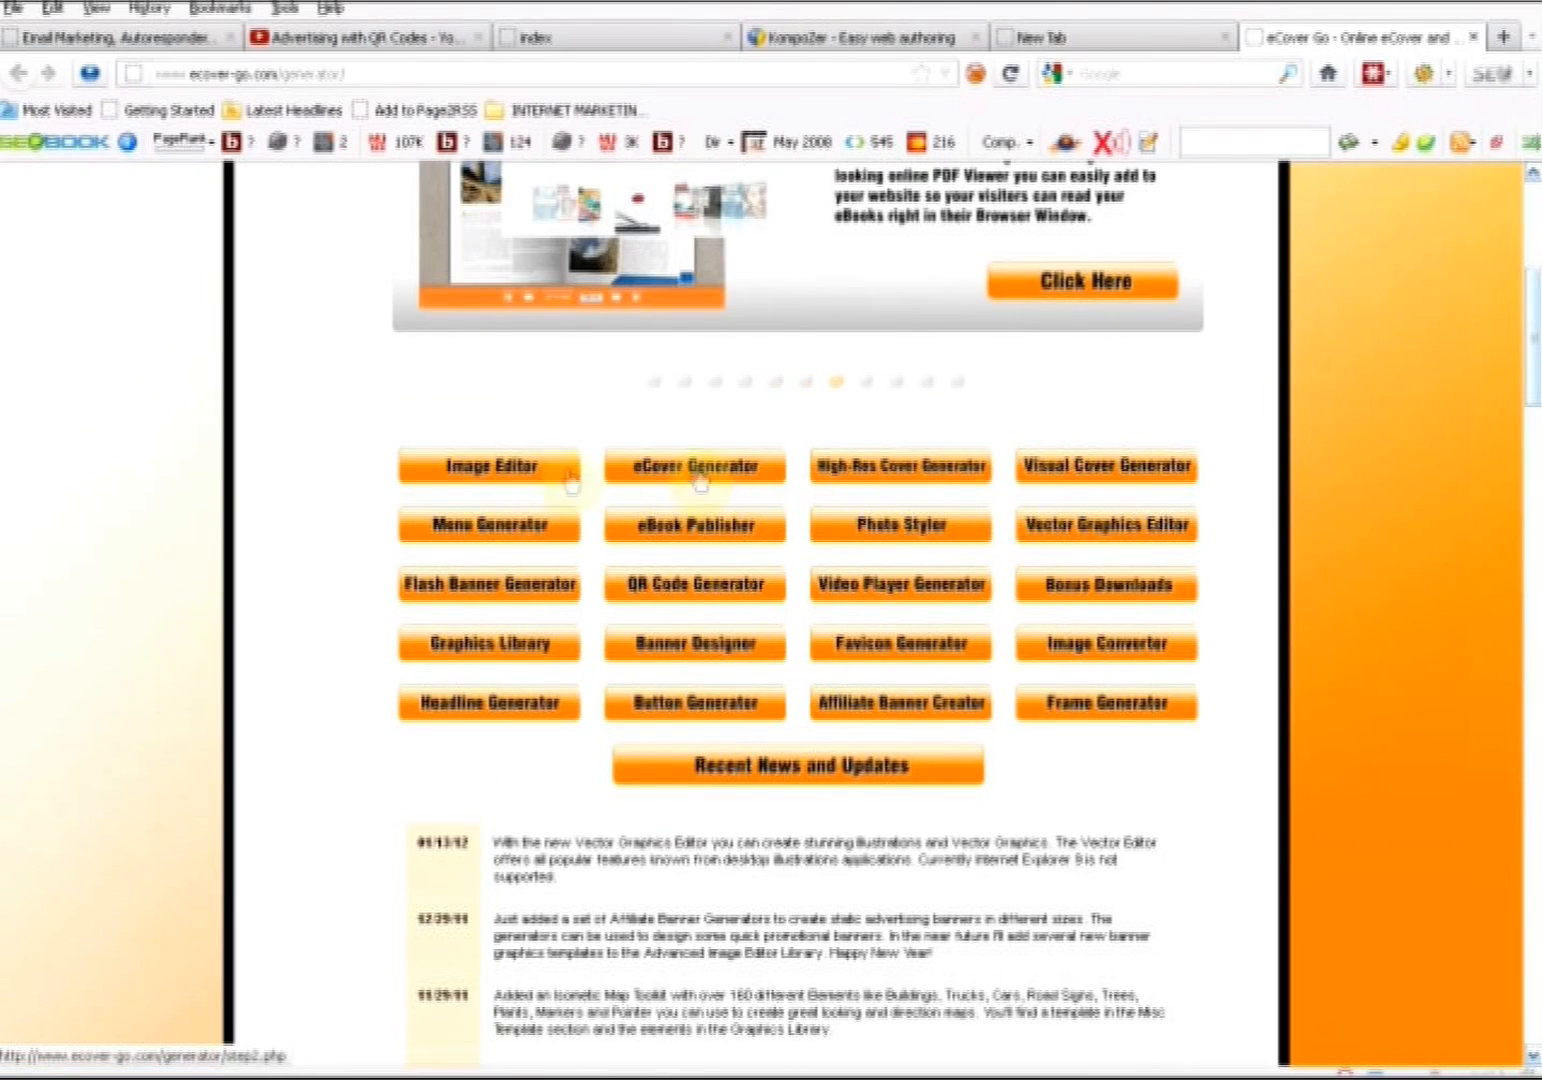
pyautogui.click(460, 716)
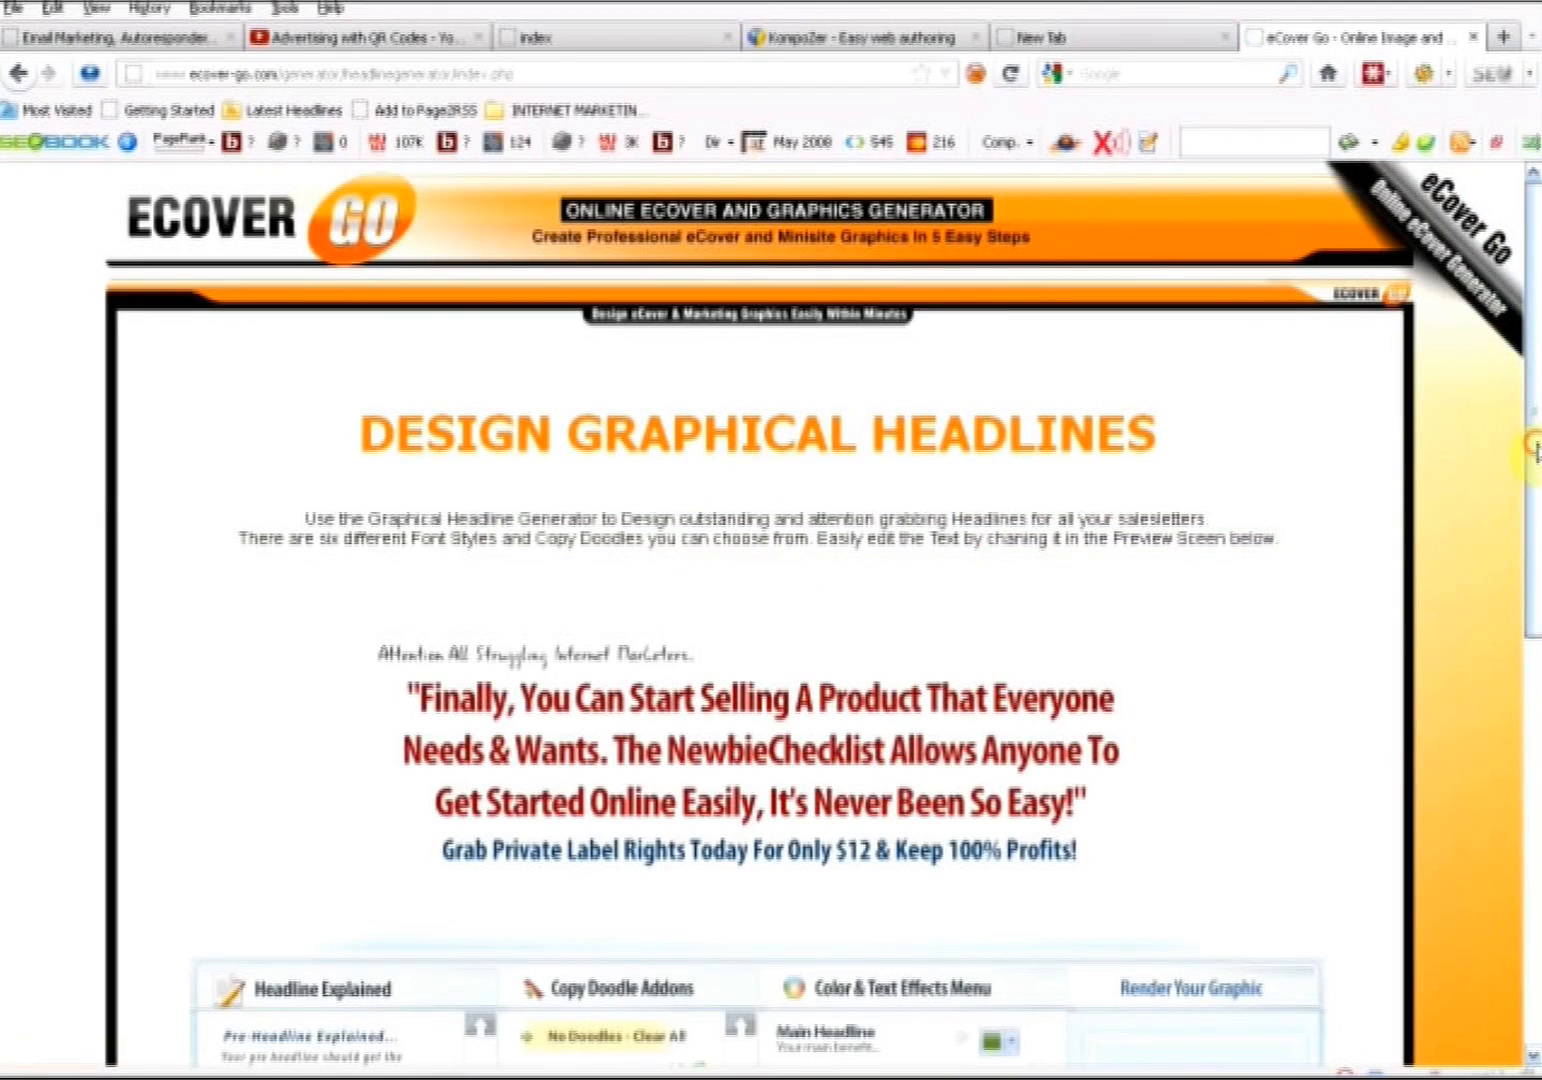
pyautogui.scroll(-1, 1537, 468)
pyautogui.scroll(-4, 1537, 468)
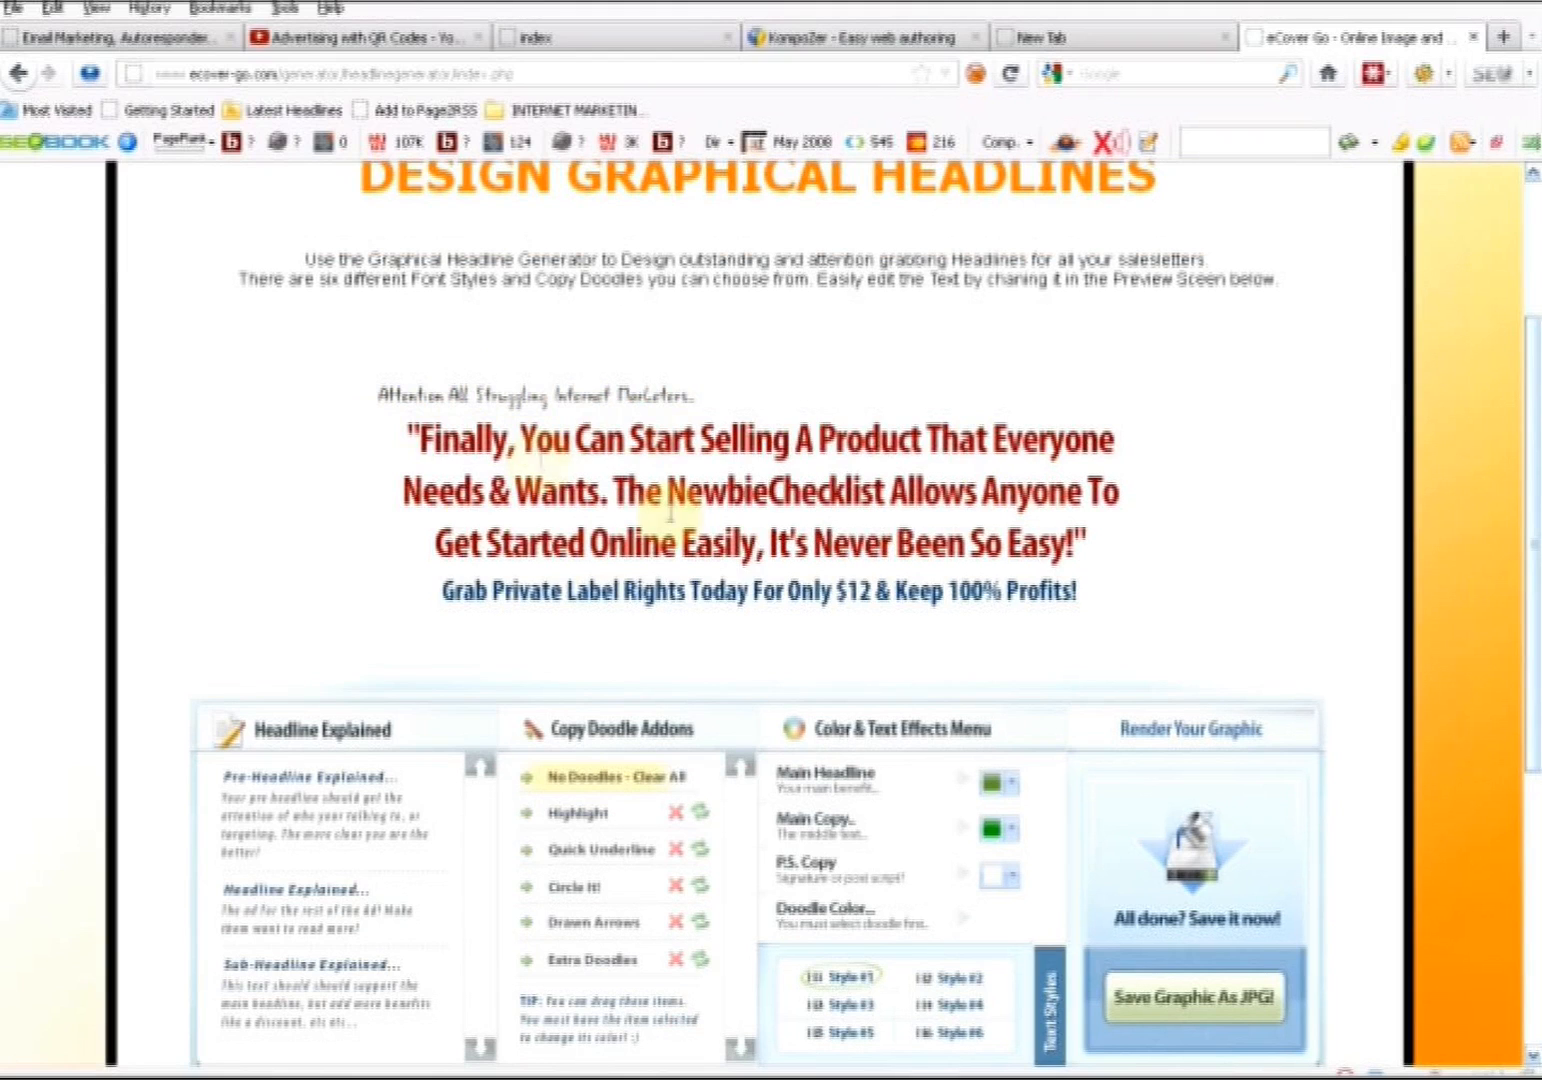
# Try editing the sample main headline by deleting a few characters around "Allows Anyone"
pyautogui.moveTo(606, 443); pyautogui.dragTo(1018, 445)
pyautogui.click(995, 475)
pyautogui.press('BackSpace')
pyautogui.press('BackSpace')
pyautogui.press('BackSpace')
pyautogui.press('BackSpace')
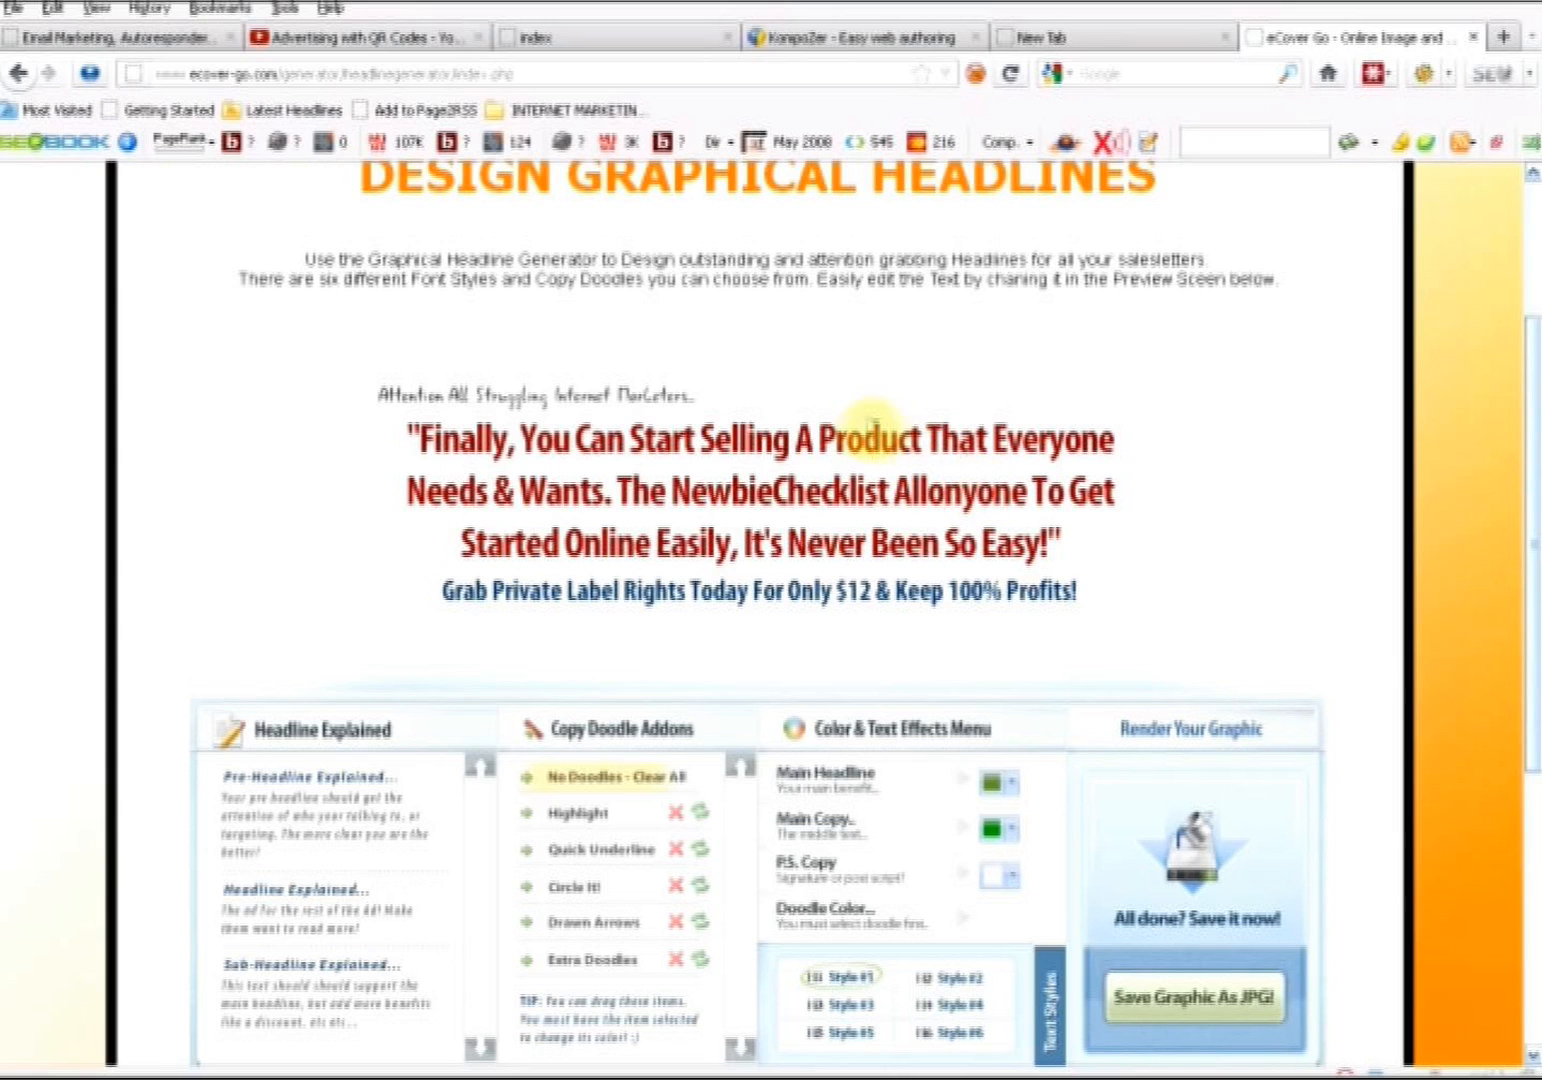
# Try text styles #2, #3, #4, #6 and #5 on the sample headline
pyautogui.scroll(-3, 1300, 650)
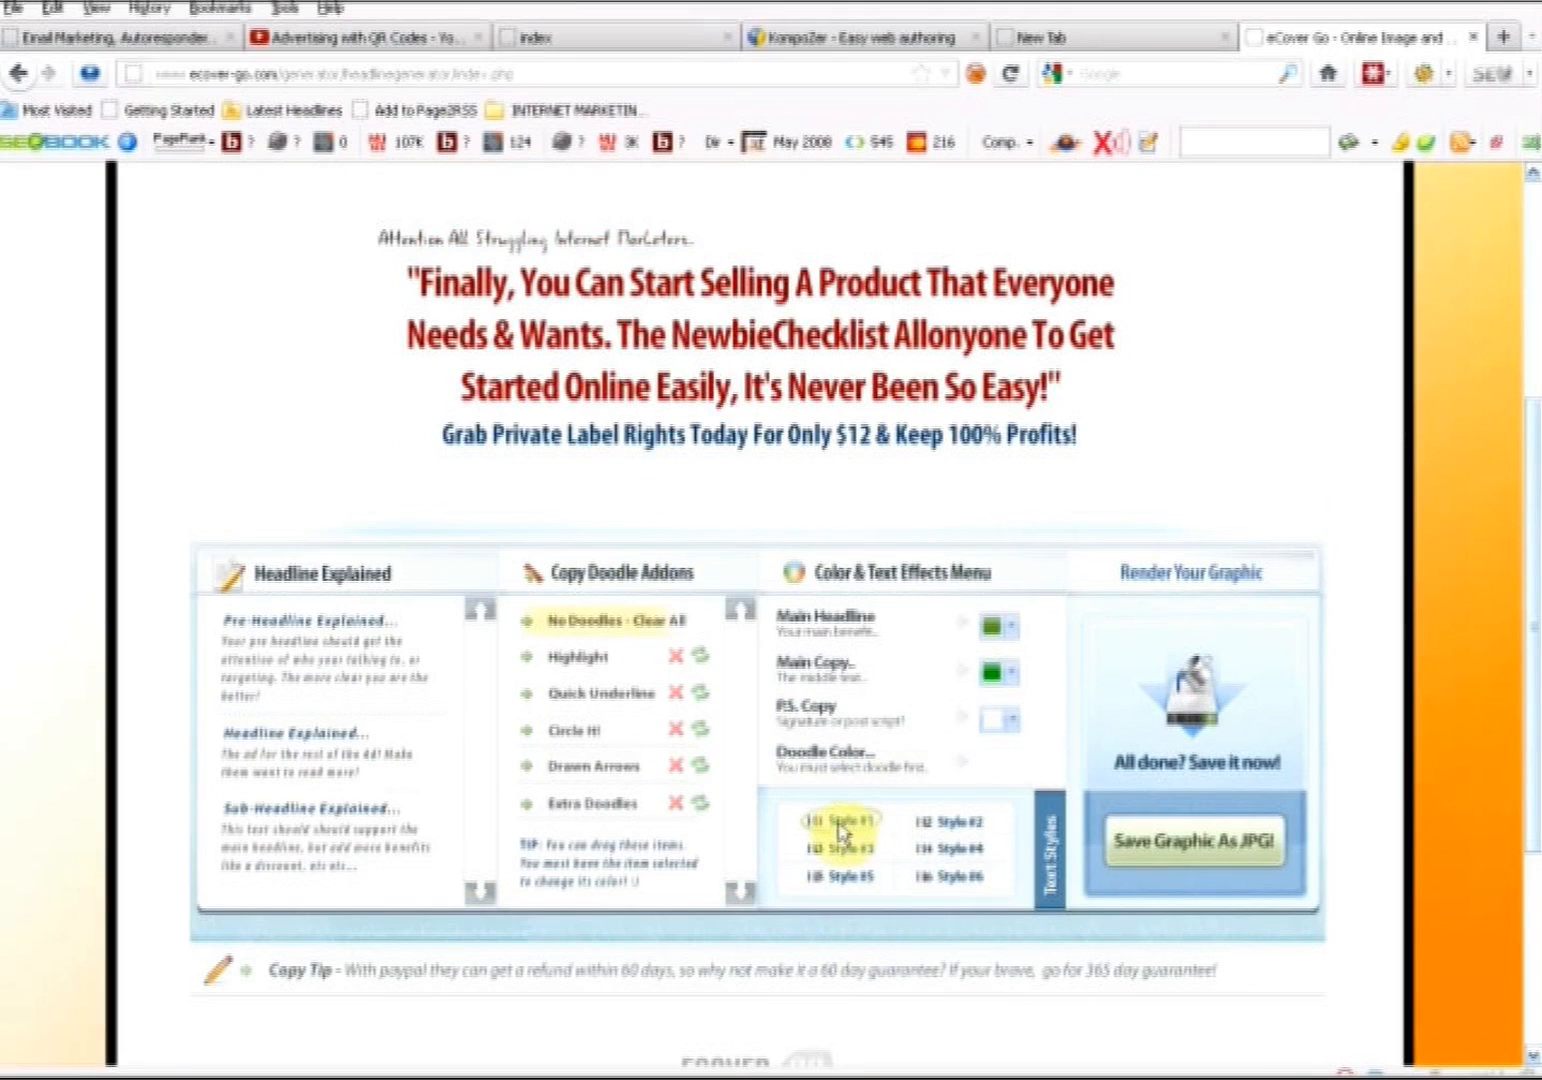
pyautogui.click(983, 833)
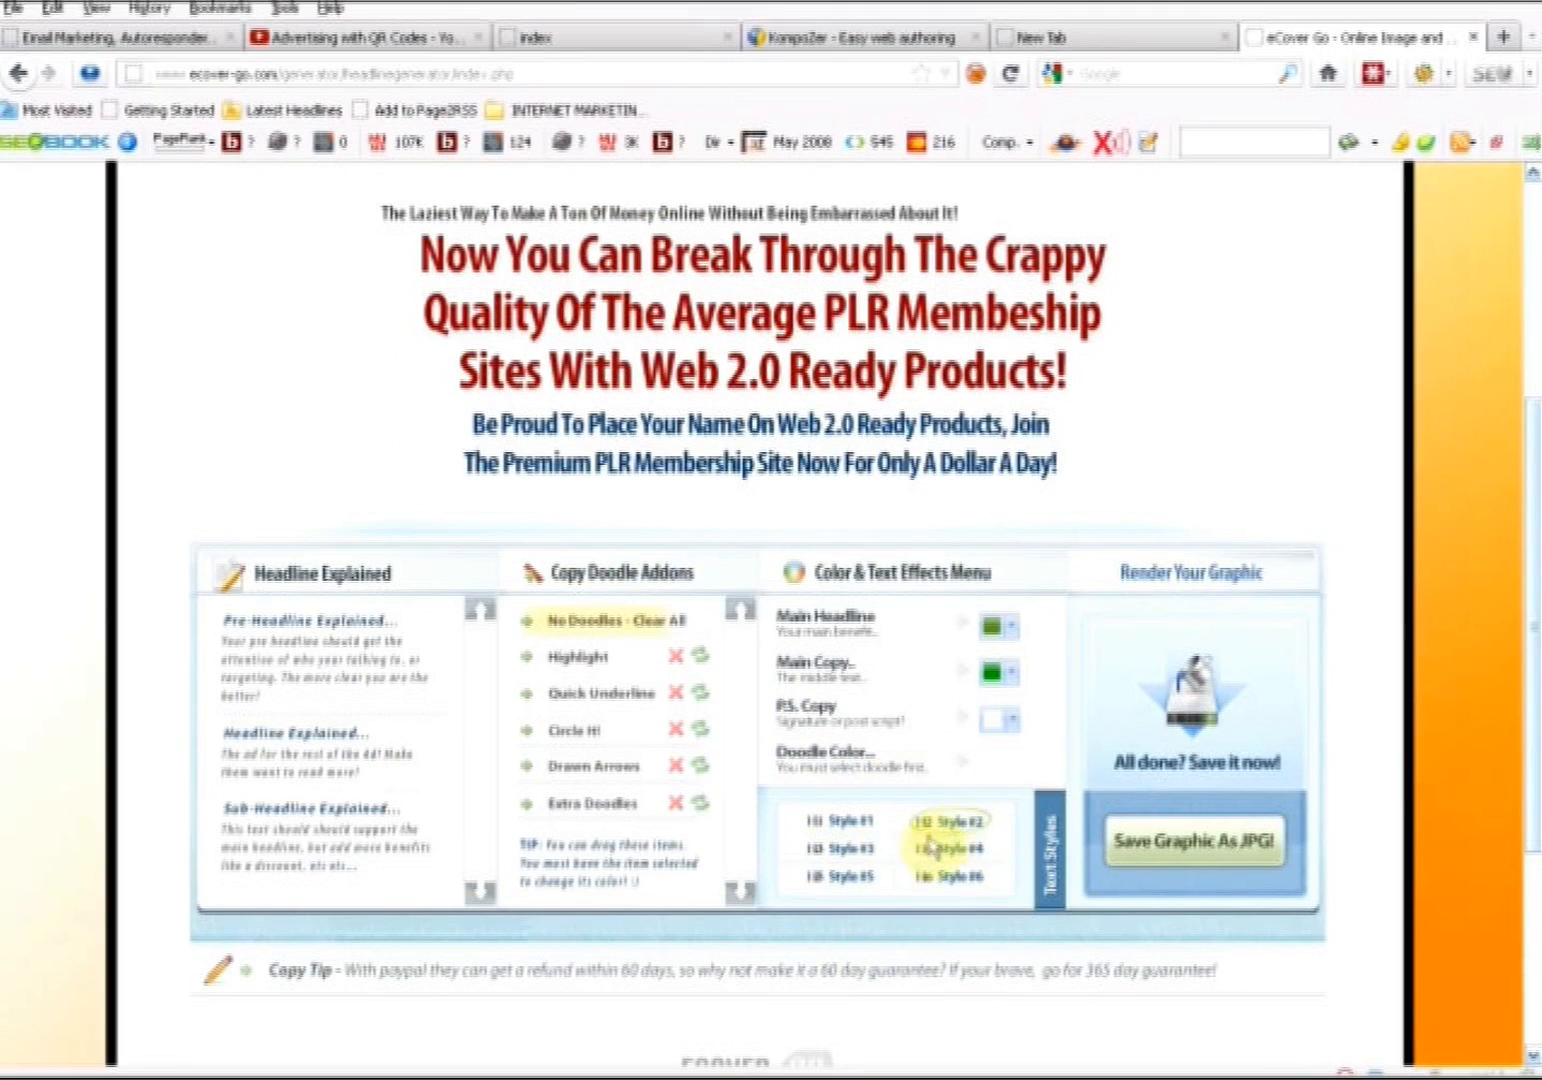
pyautogui.click(870, 847)
pyautogui.click(948, 849)
pyautogui.click(951, 880)
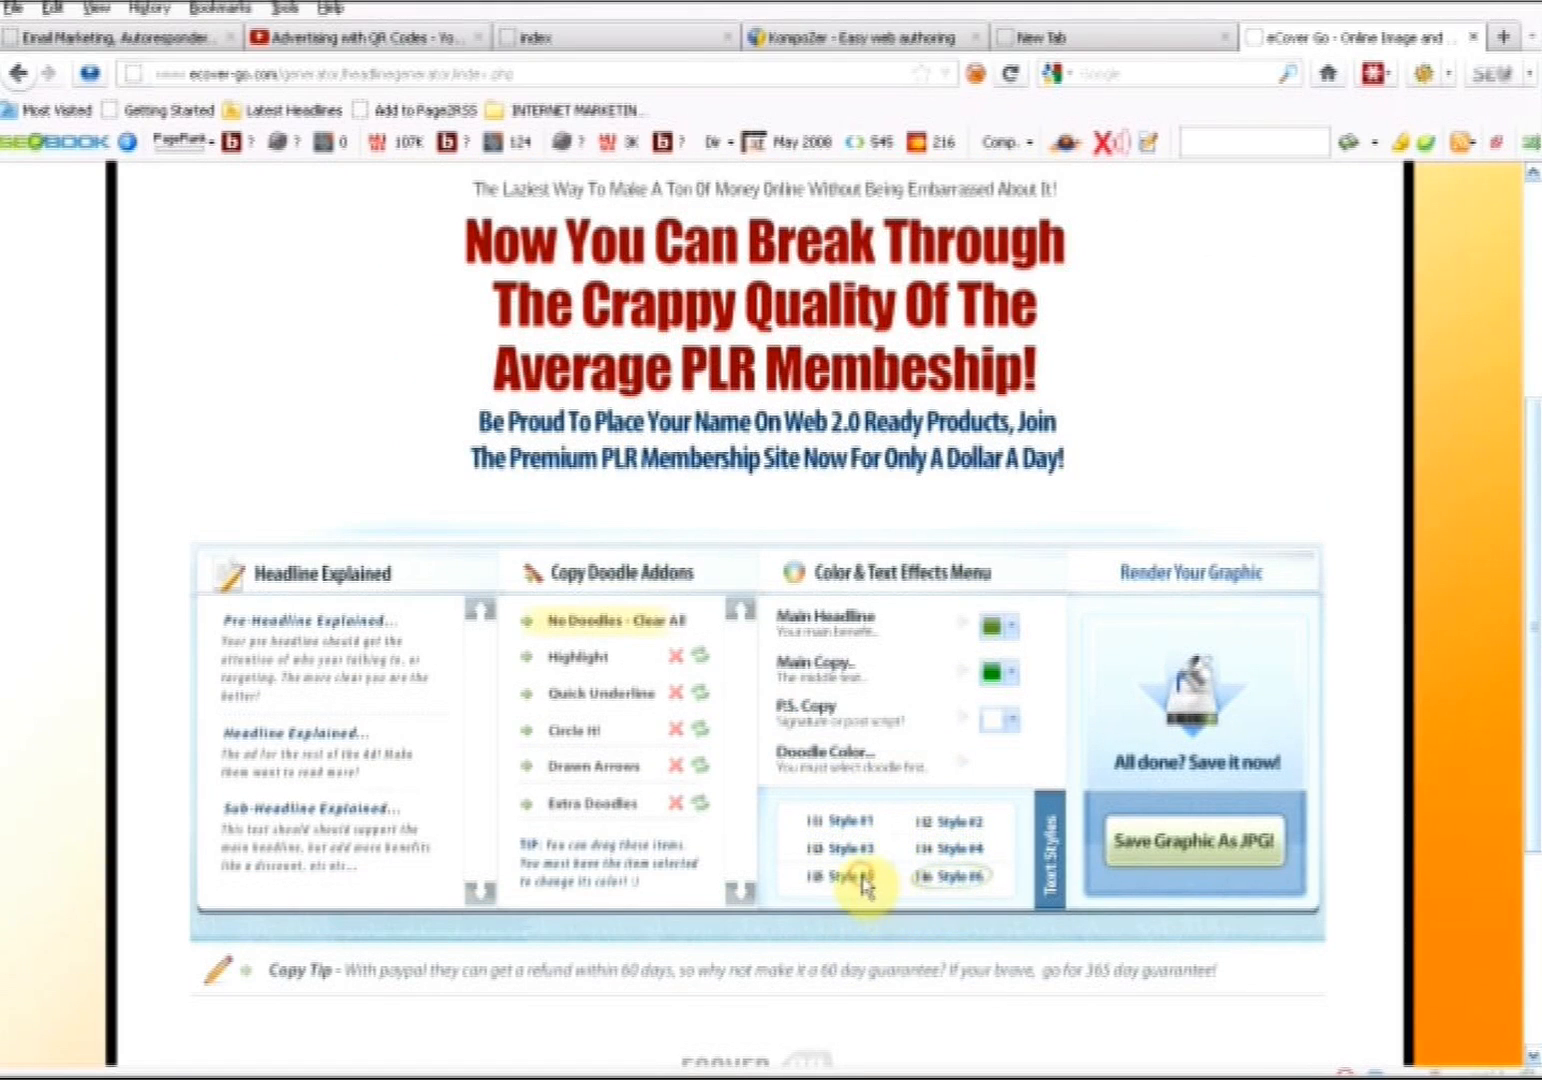
pyautogui.click(866, 880)
pyautogui.scroll(3, 872, 874)
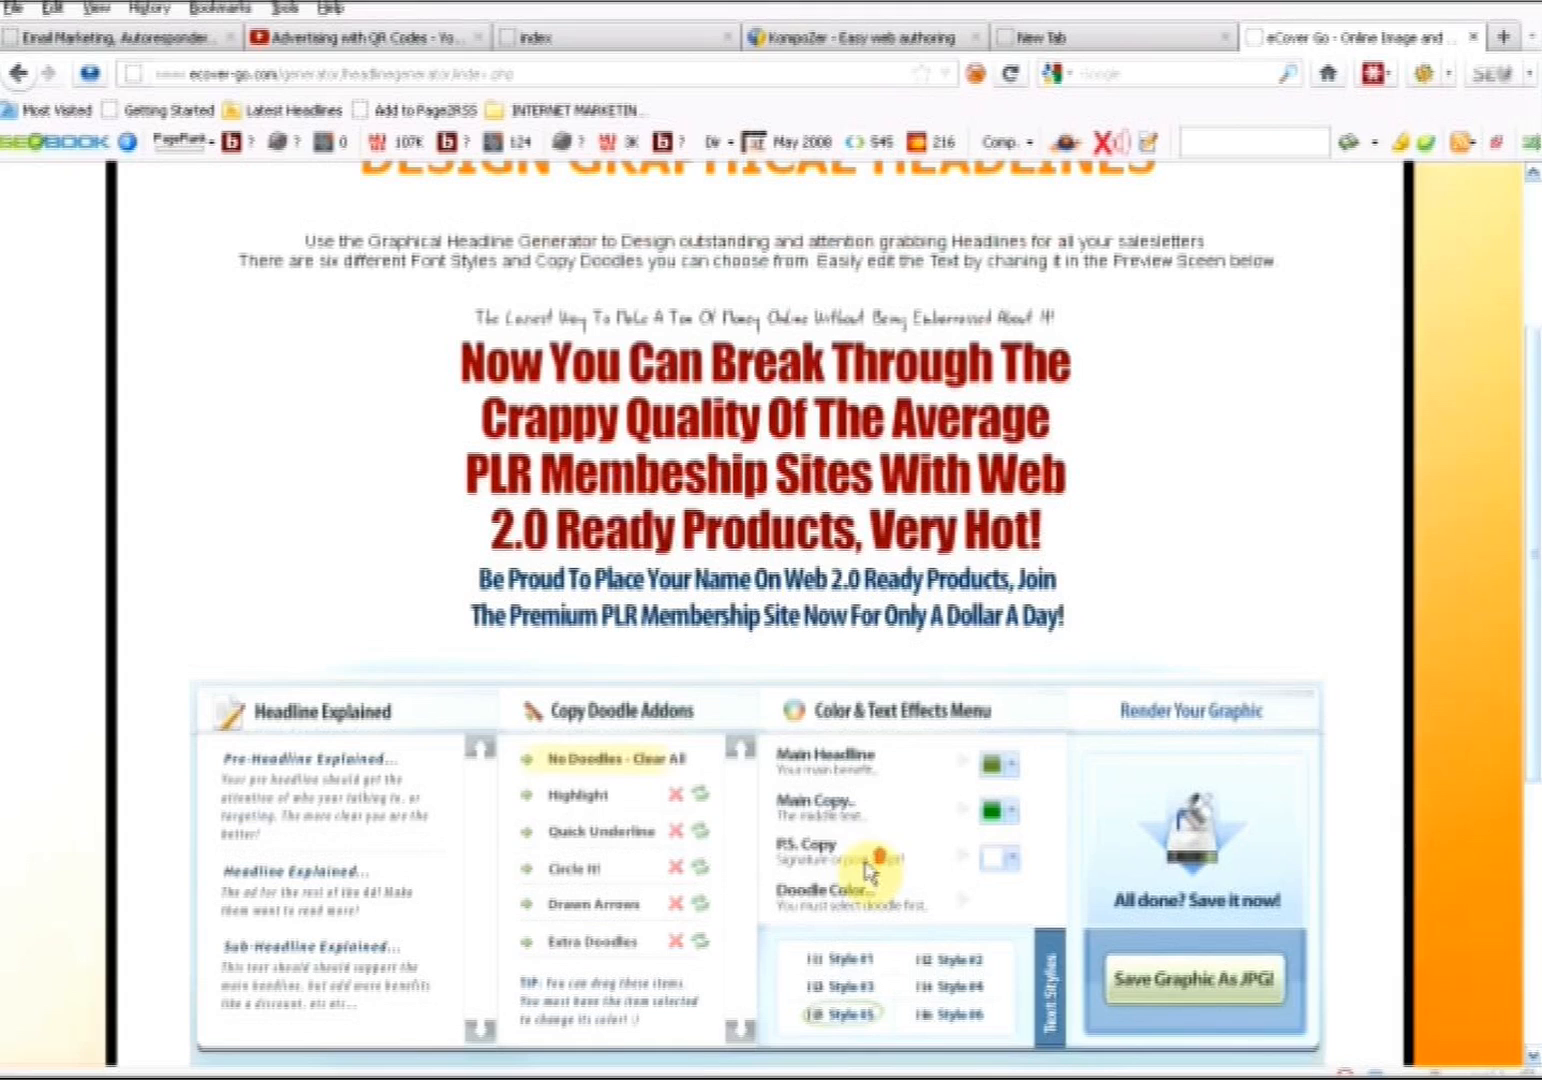
# Try the highlight, quick underline, circle, drawn arrow and extra doodle add-ons on the sample headline
pyautogui.click(597, 810)
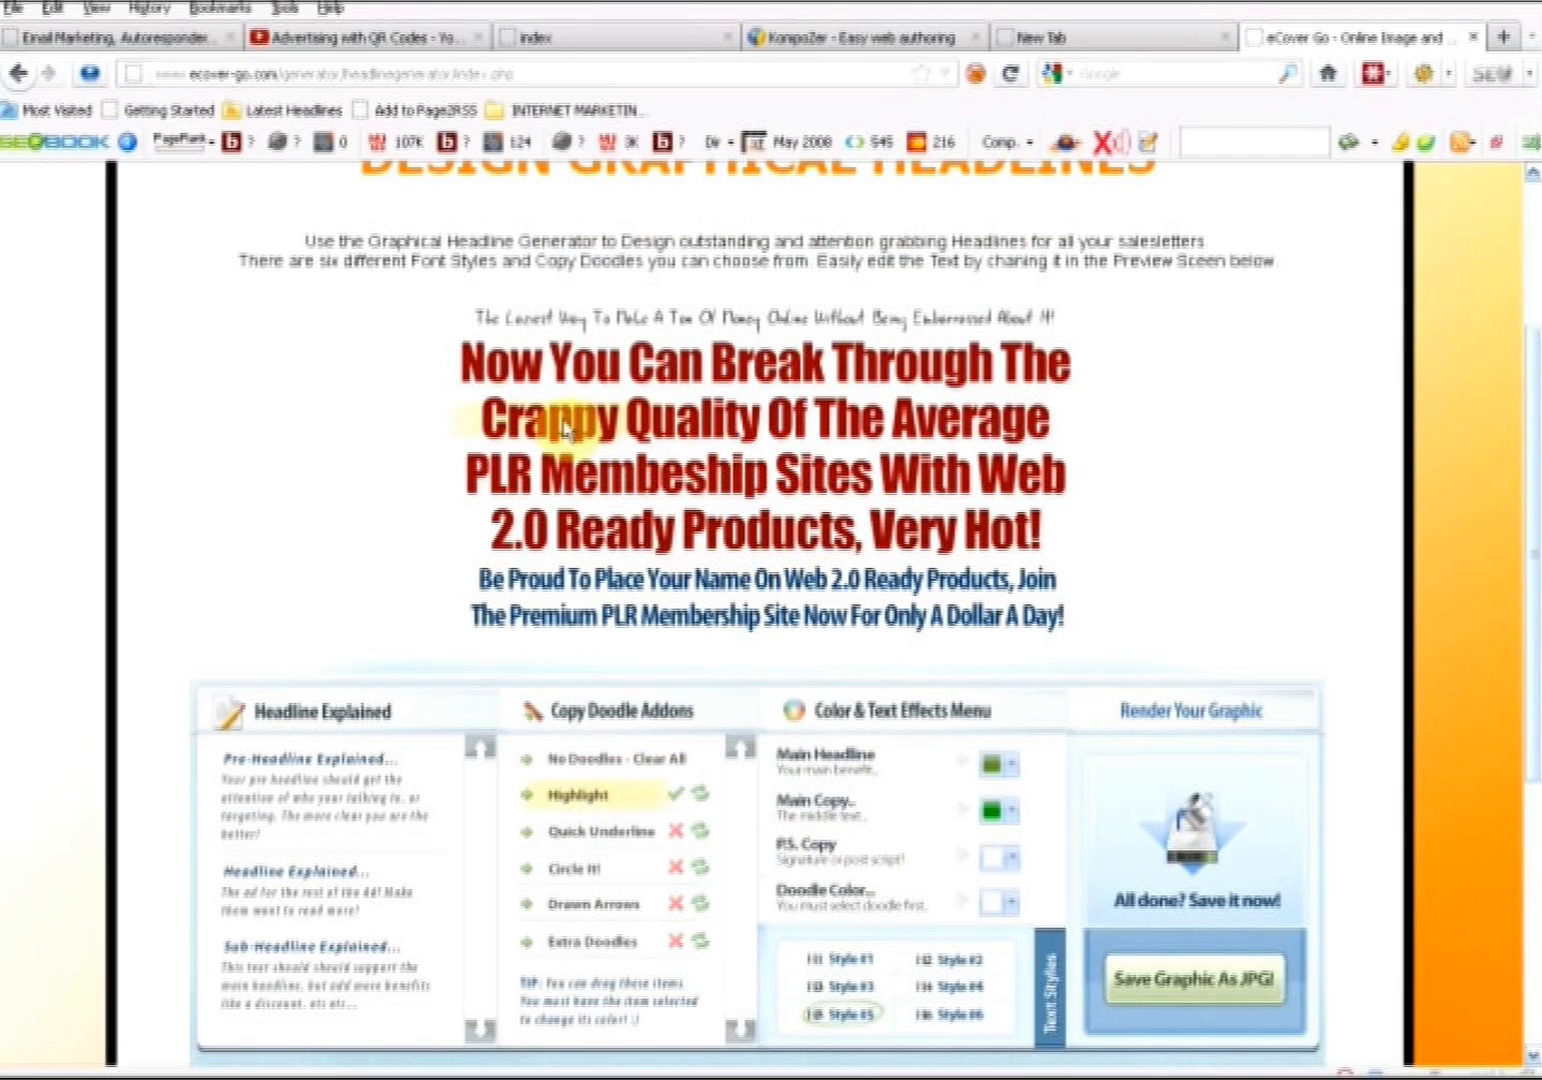
pyautogui.click(623, 843)
pyautogui.click(603, 870)
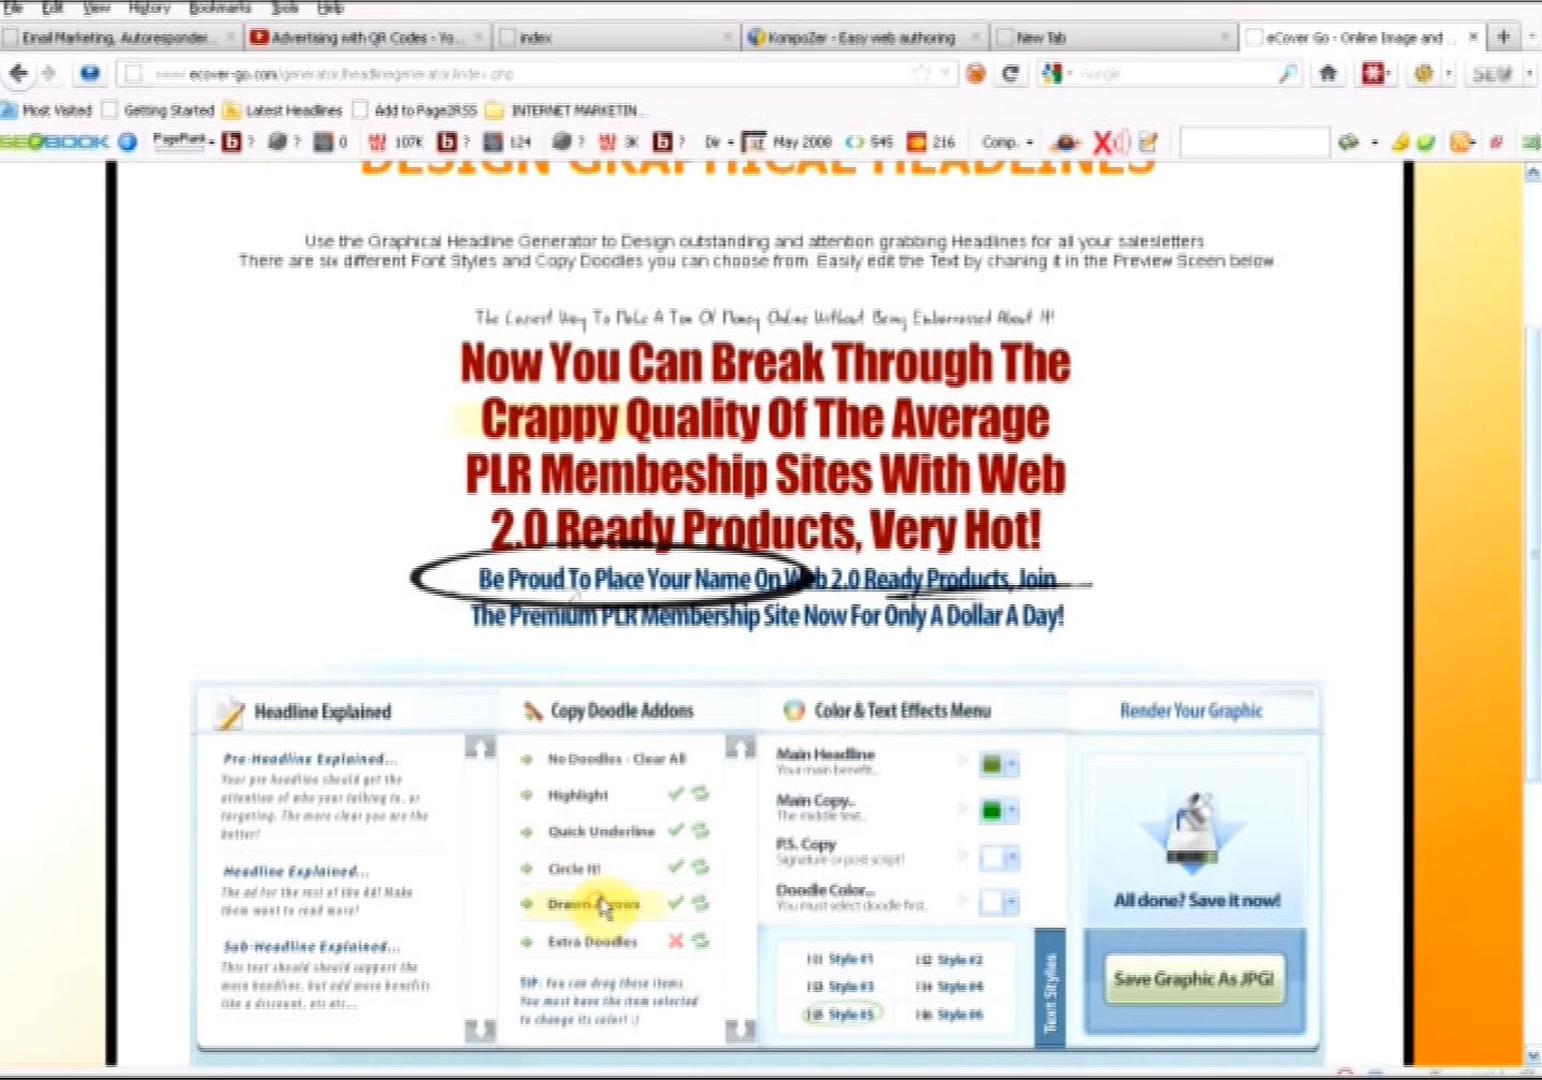
pyautogui.click(626, 944)
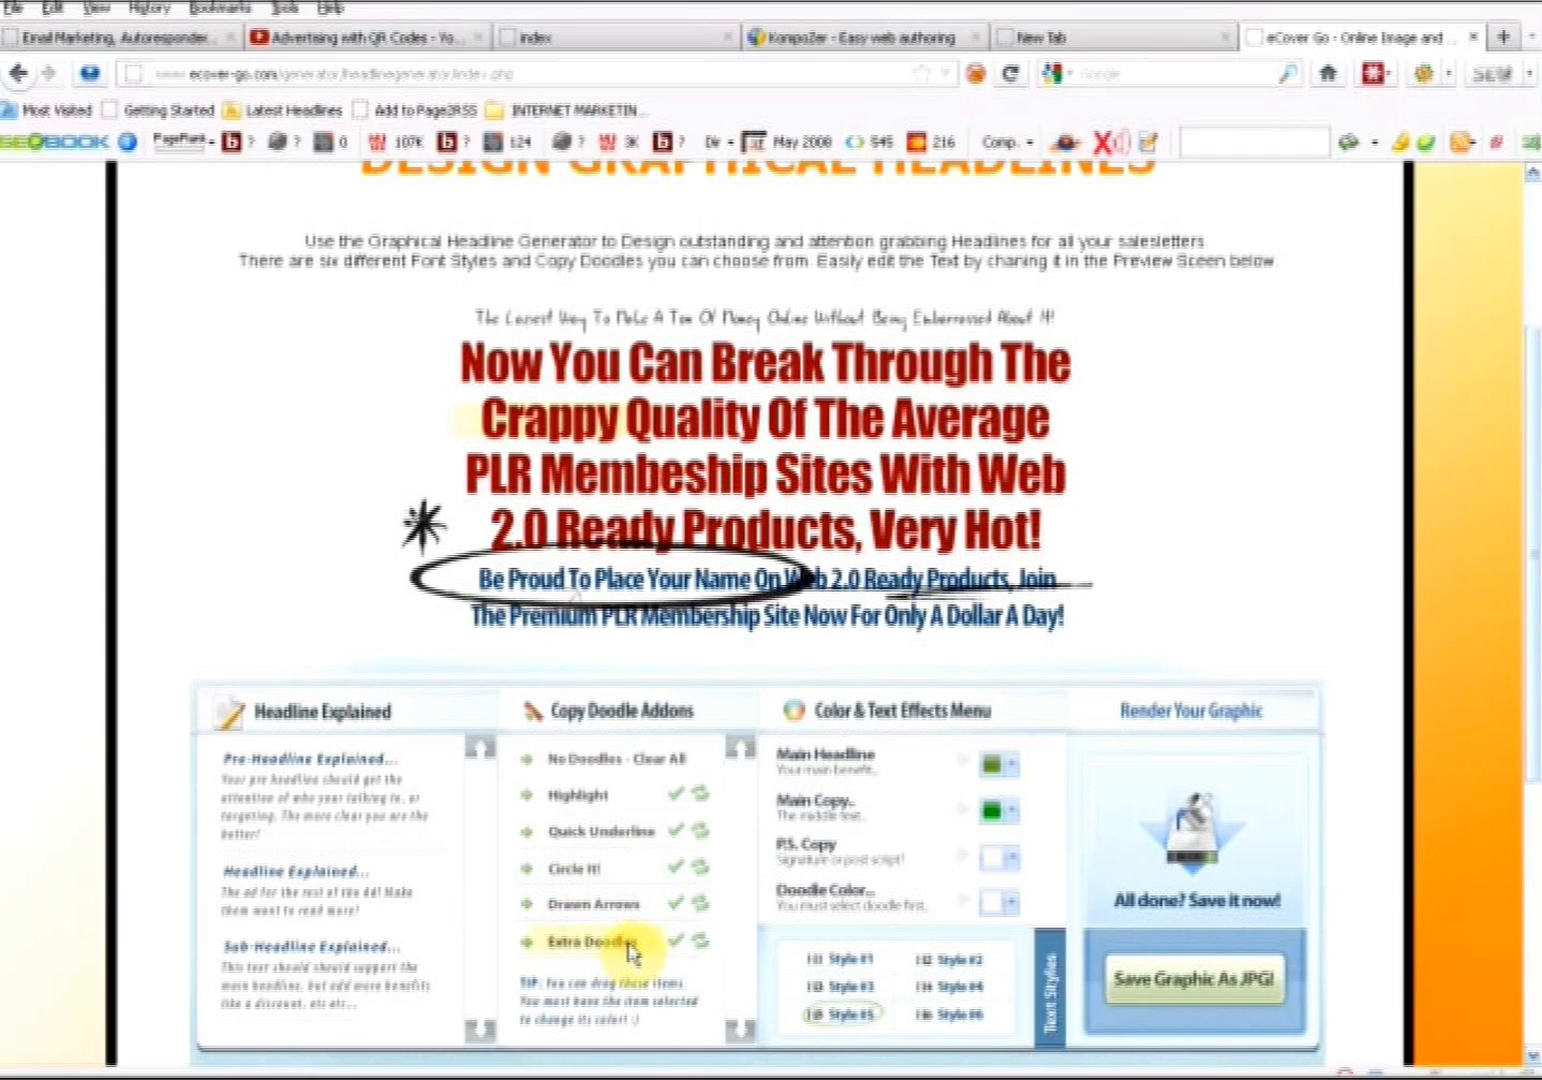
# Remove the extra doodle, arrow, circle and underline from the sample headline, and switch it back to text Style #1
pyautogui.click(674, 943)
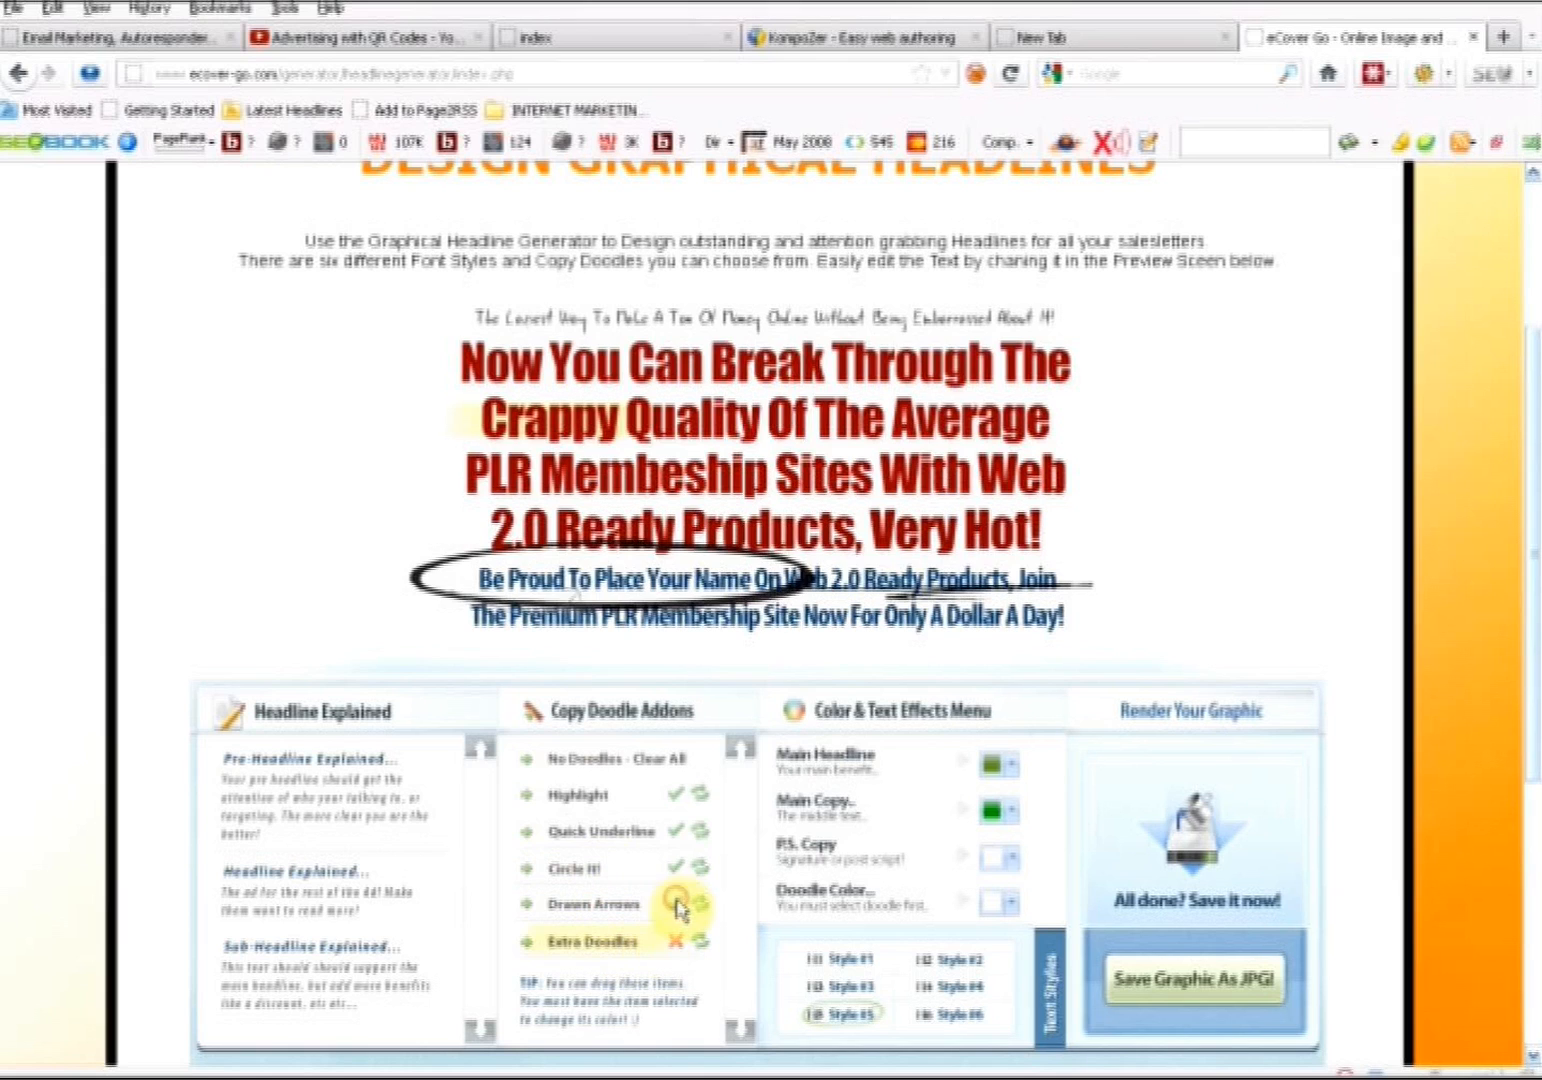
pyautogui.click(677, 870)
pyautogui.click(677, 831)
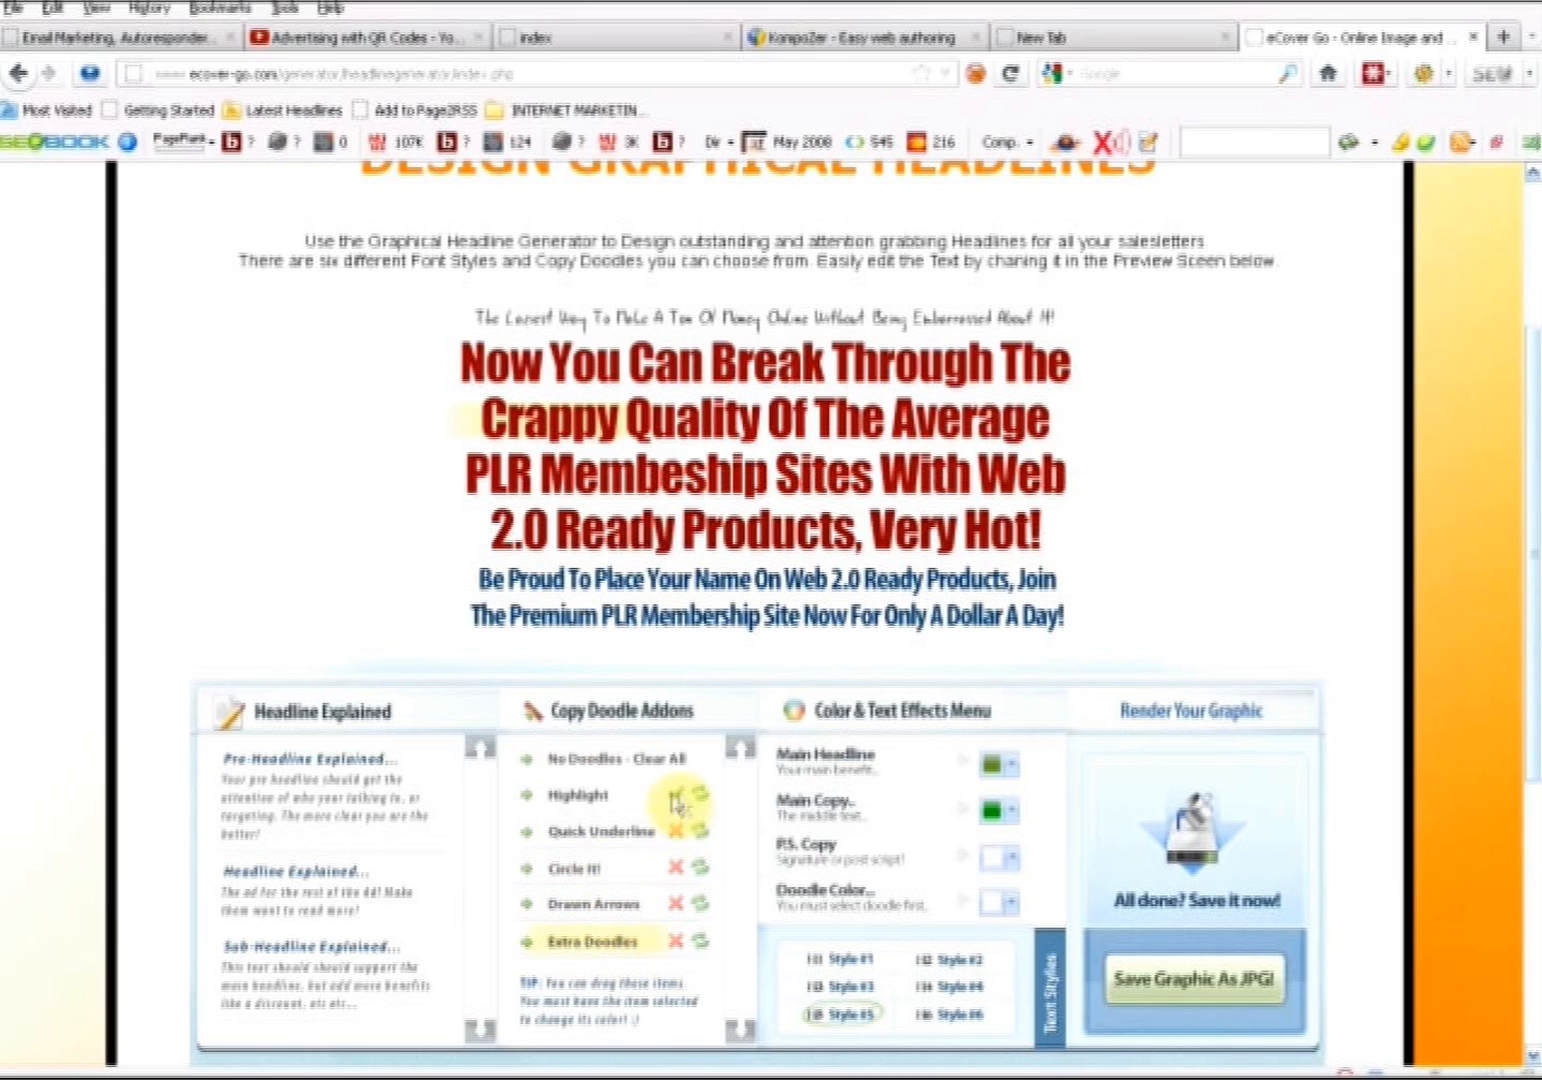
pyautogui.click(822, 958)
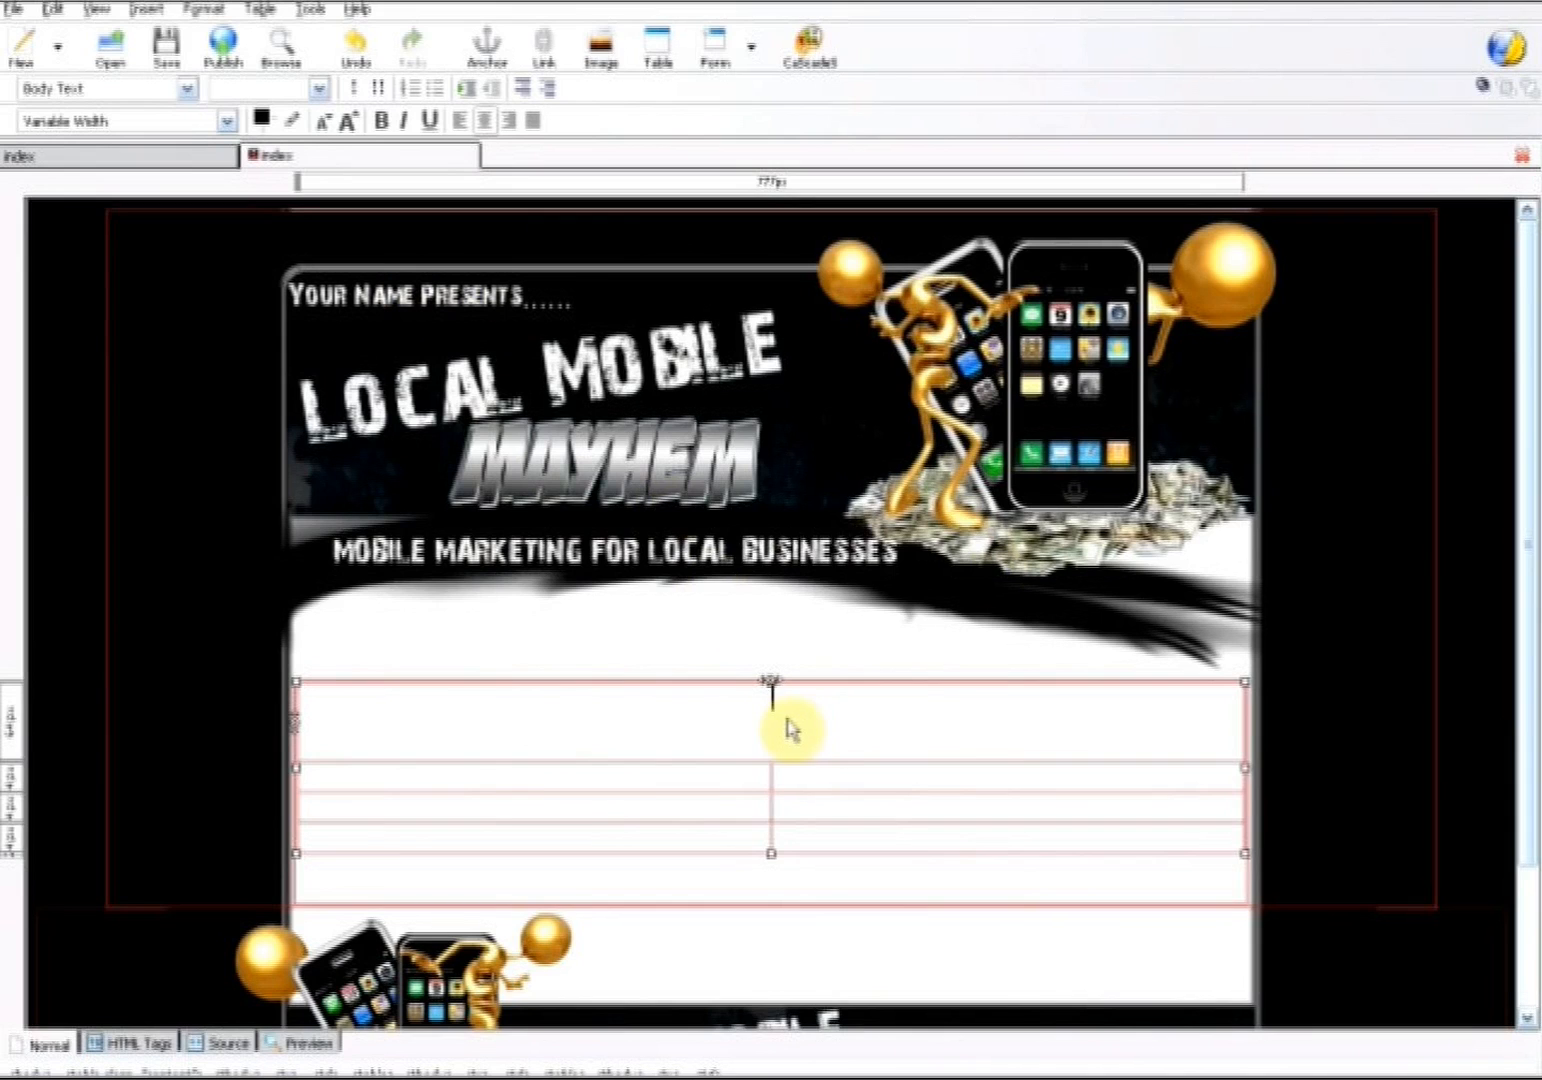
# In KompoZer, insert the image images/Headline_1.png without alternate text into the table's joined first-row cell
pyautogui.click(607, 52)
pyautogui.click(764, 352)
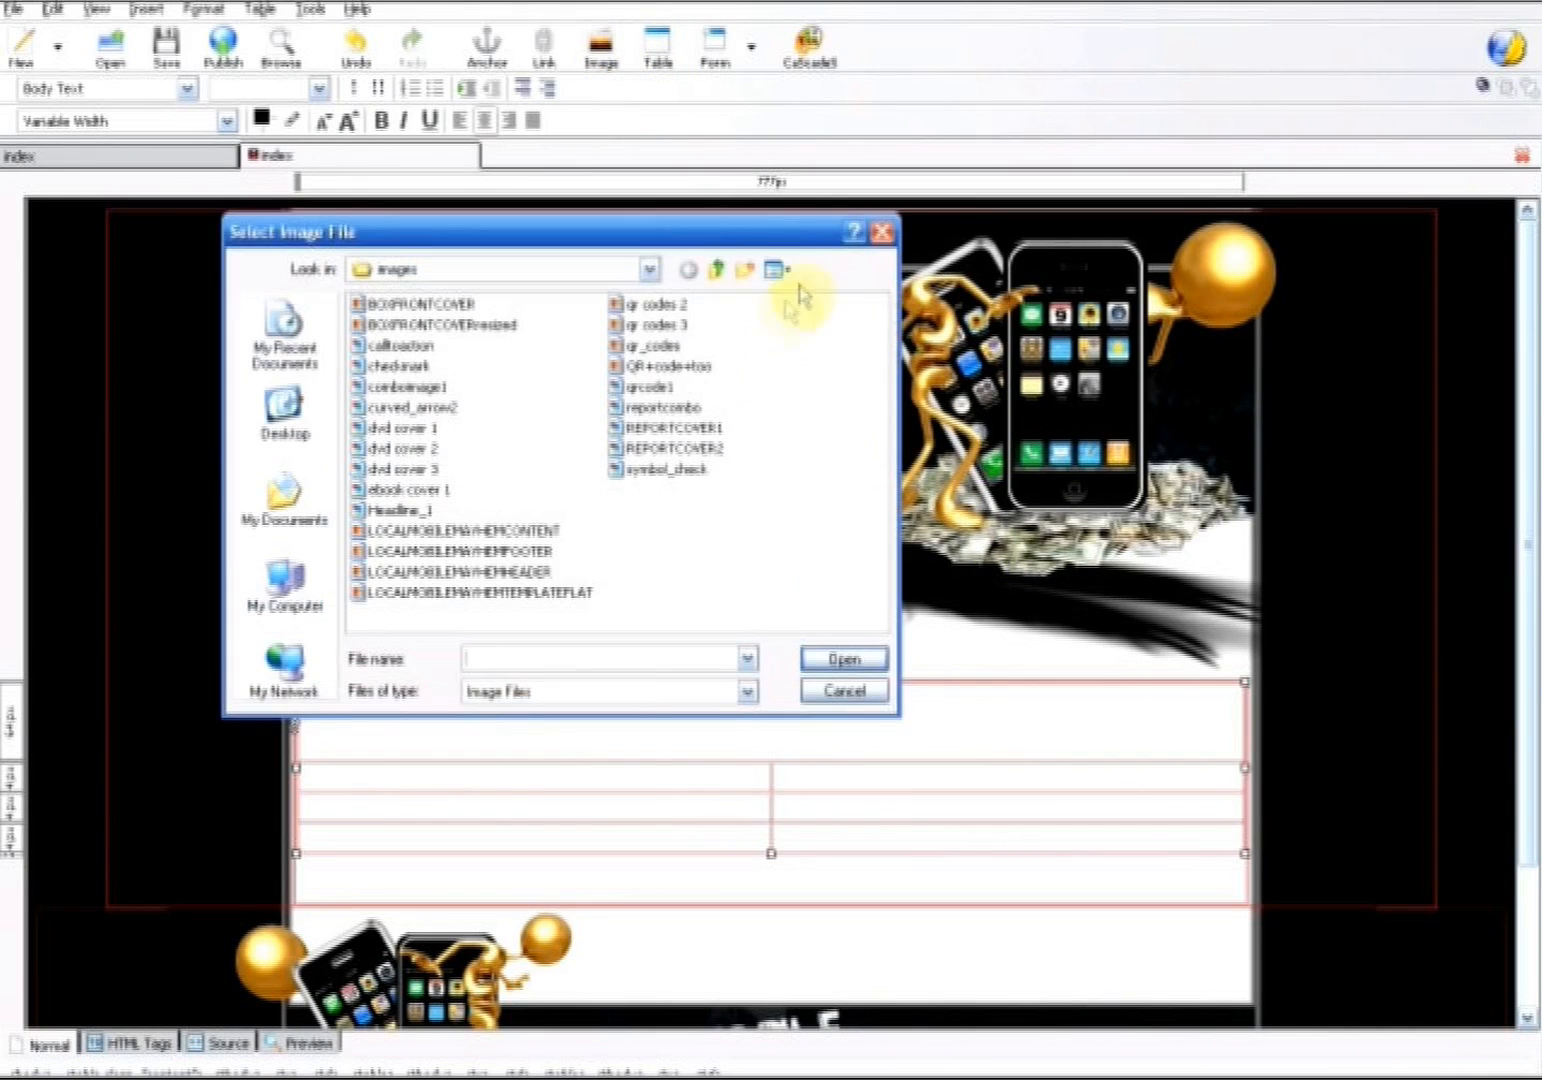
pyautogui.click(778, 270)
pyautogui.click(828, 296)
pyautogui.moveTo(876, 355); pyautogui.dragTo(885, 430)
pyautogui.click(602, 441)
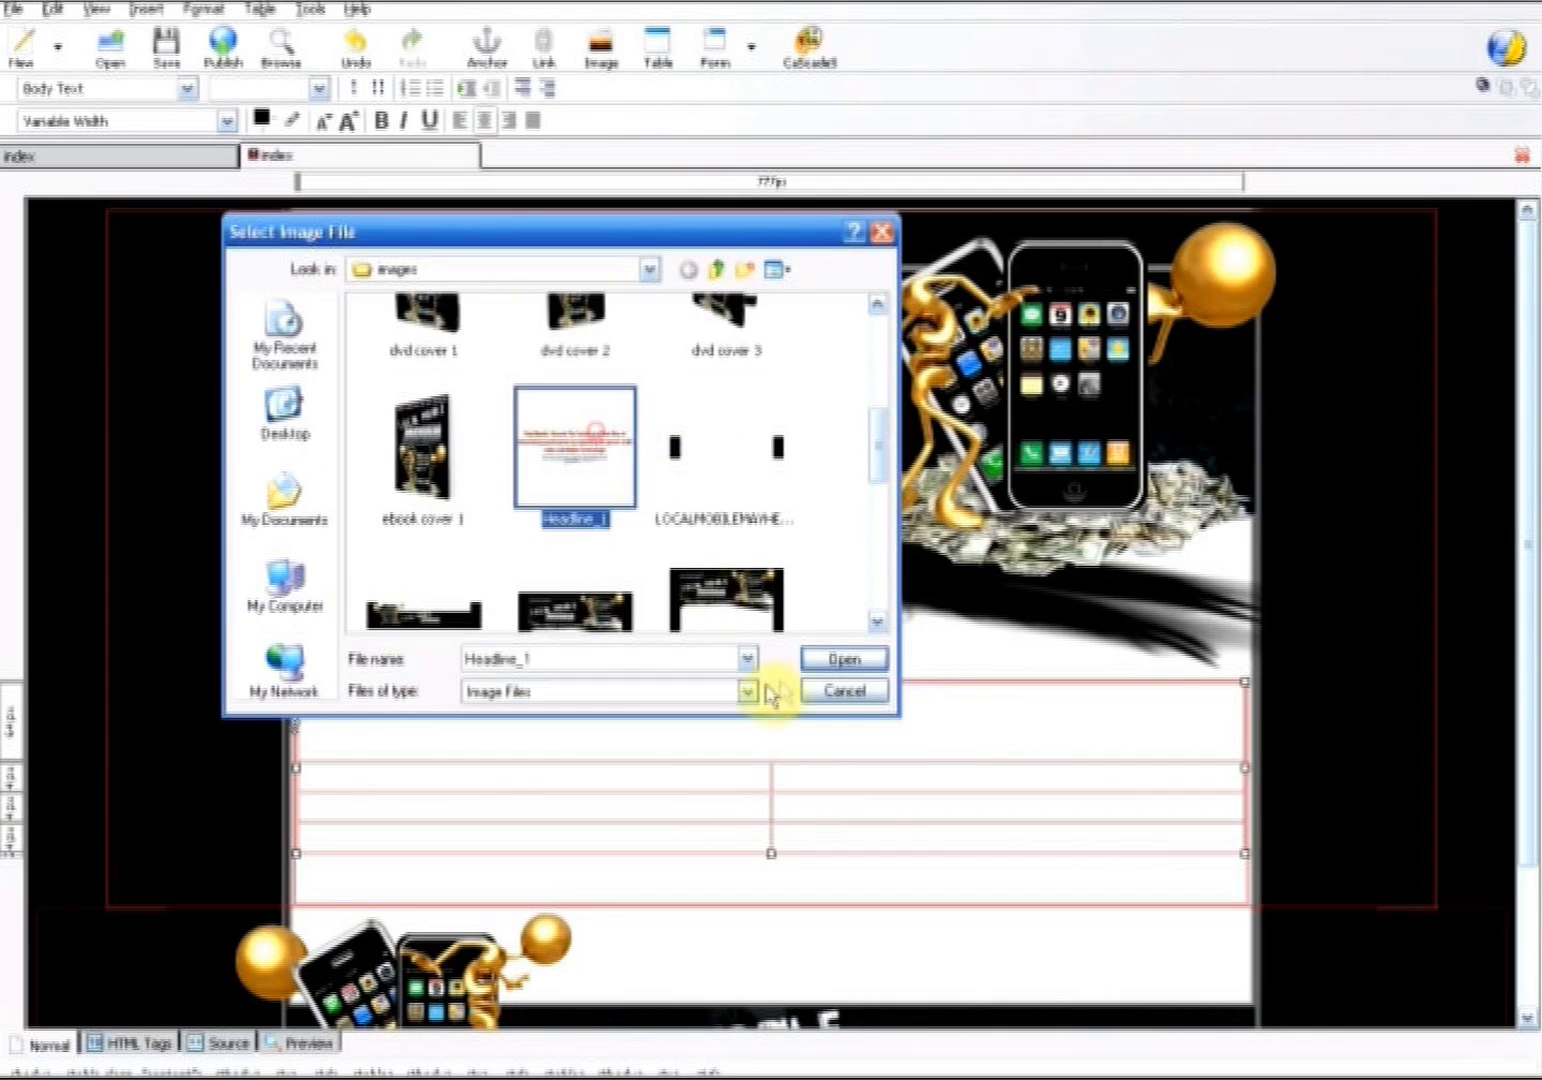
pyautogui.click(840, 660)
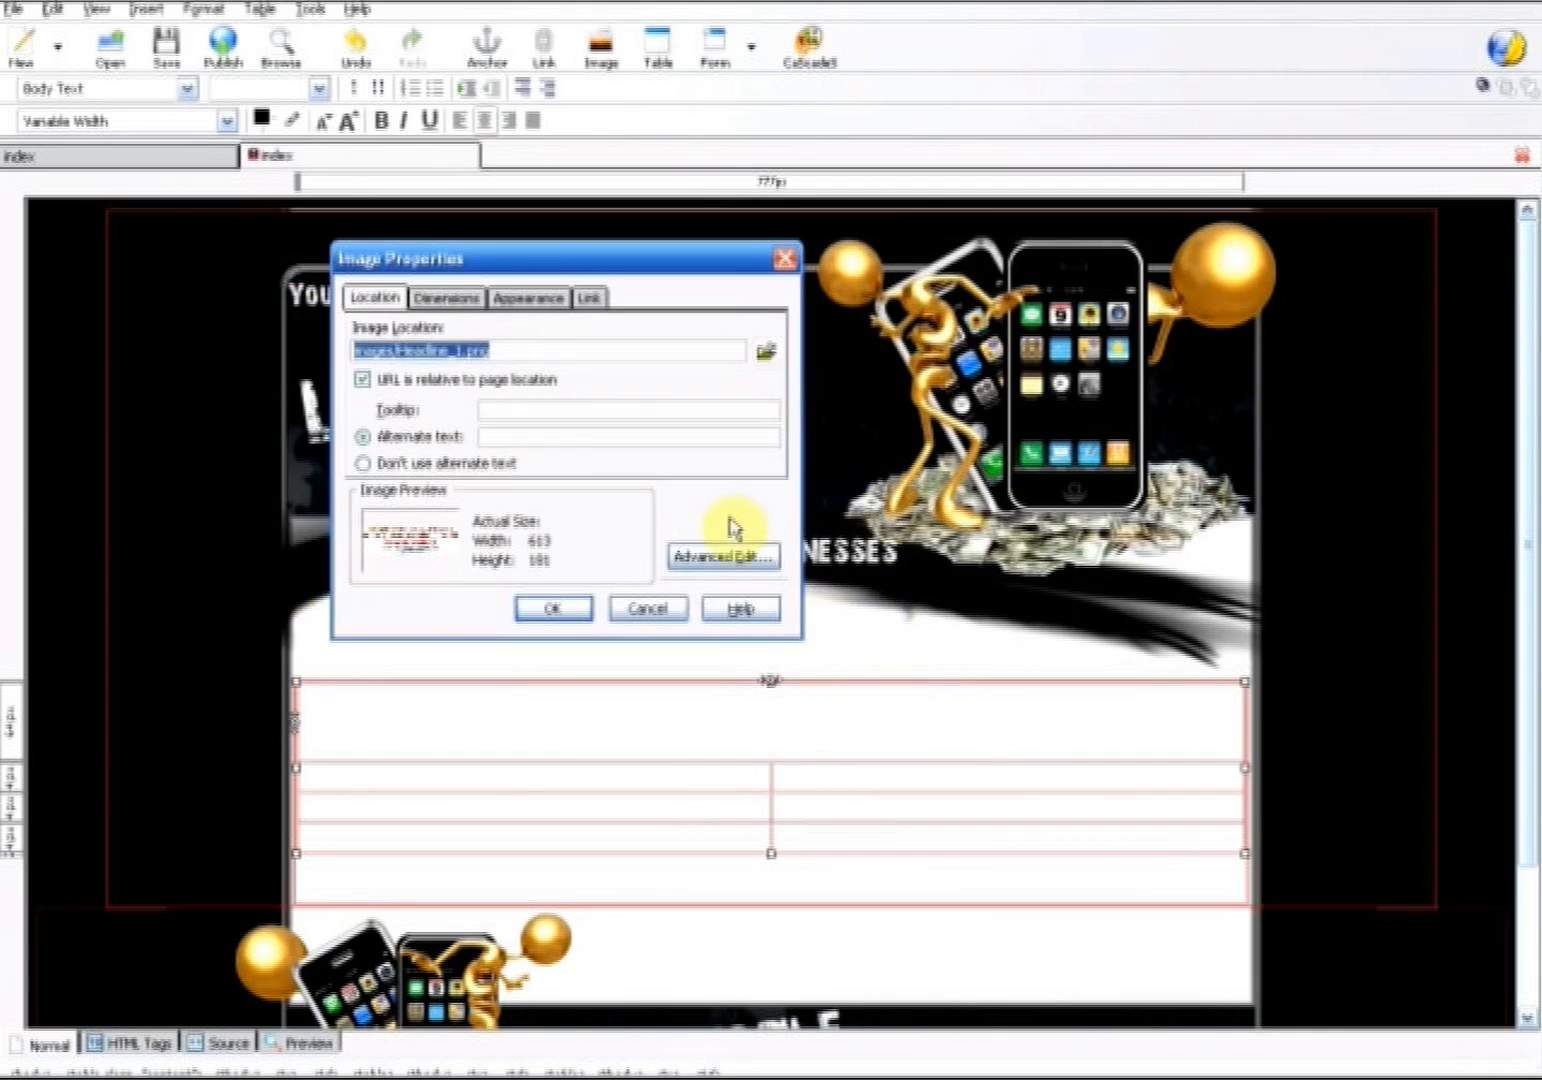
pyautogui.click(420, 463)
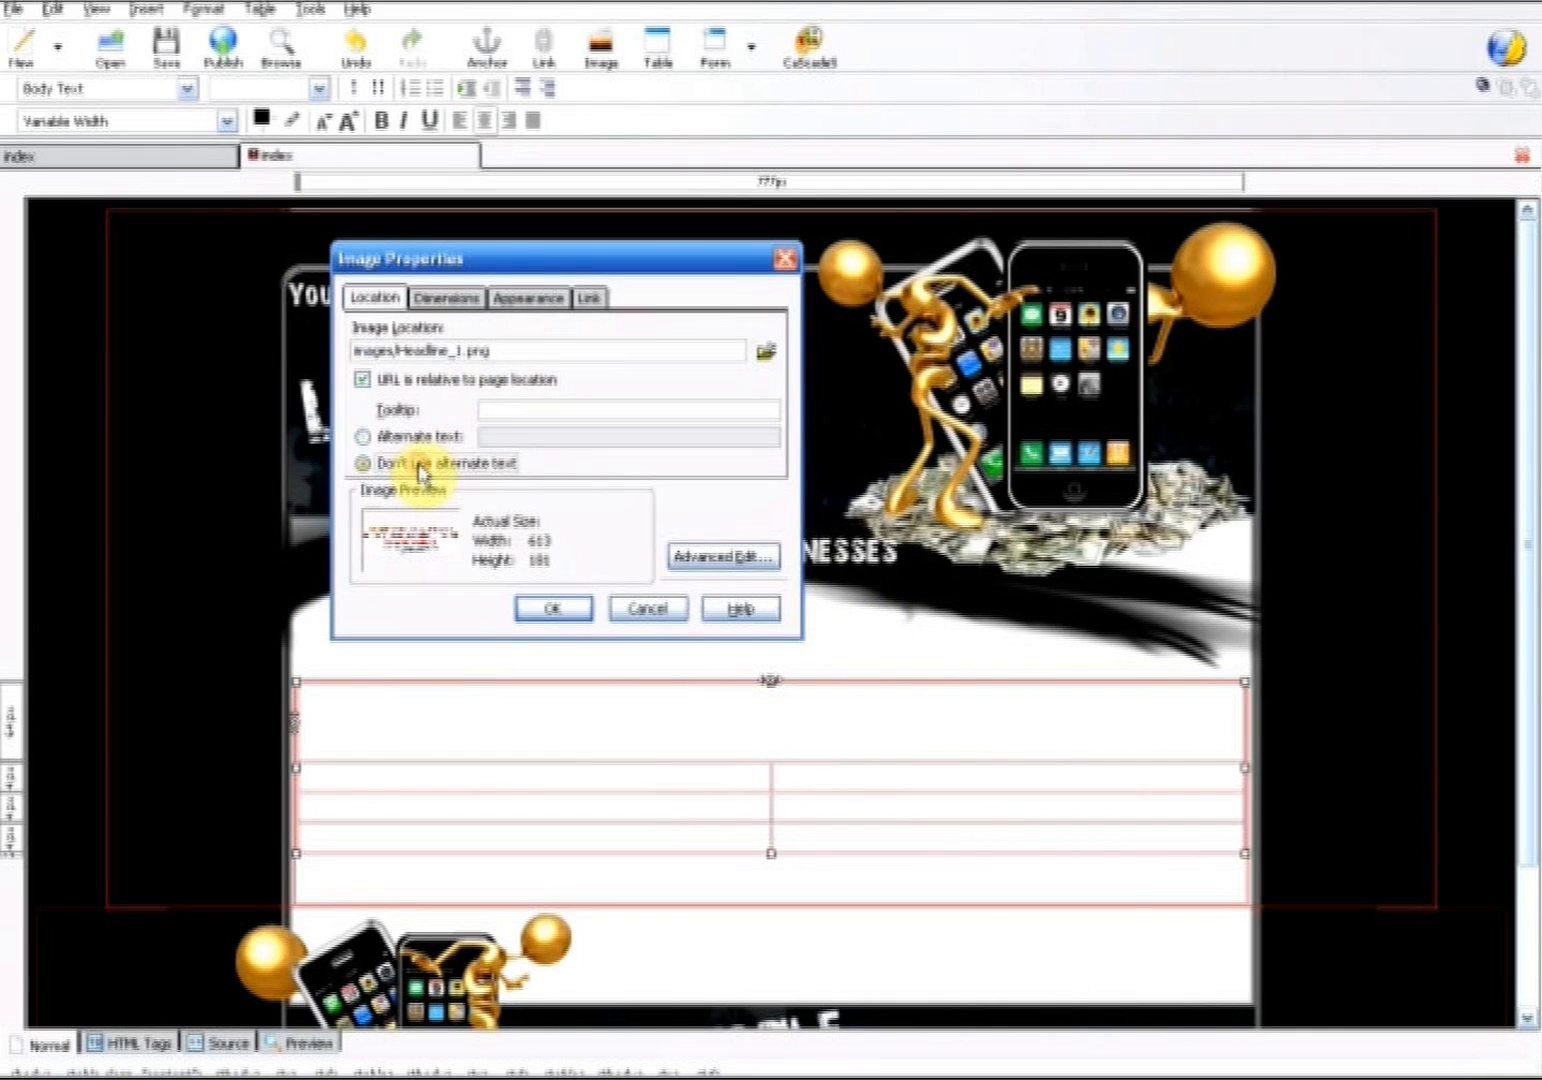
pyautogui.click(572, 610)
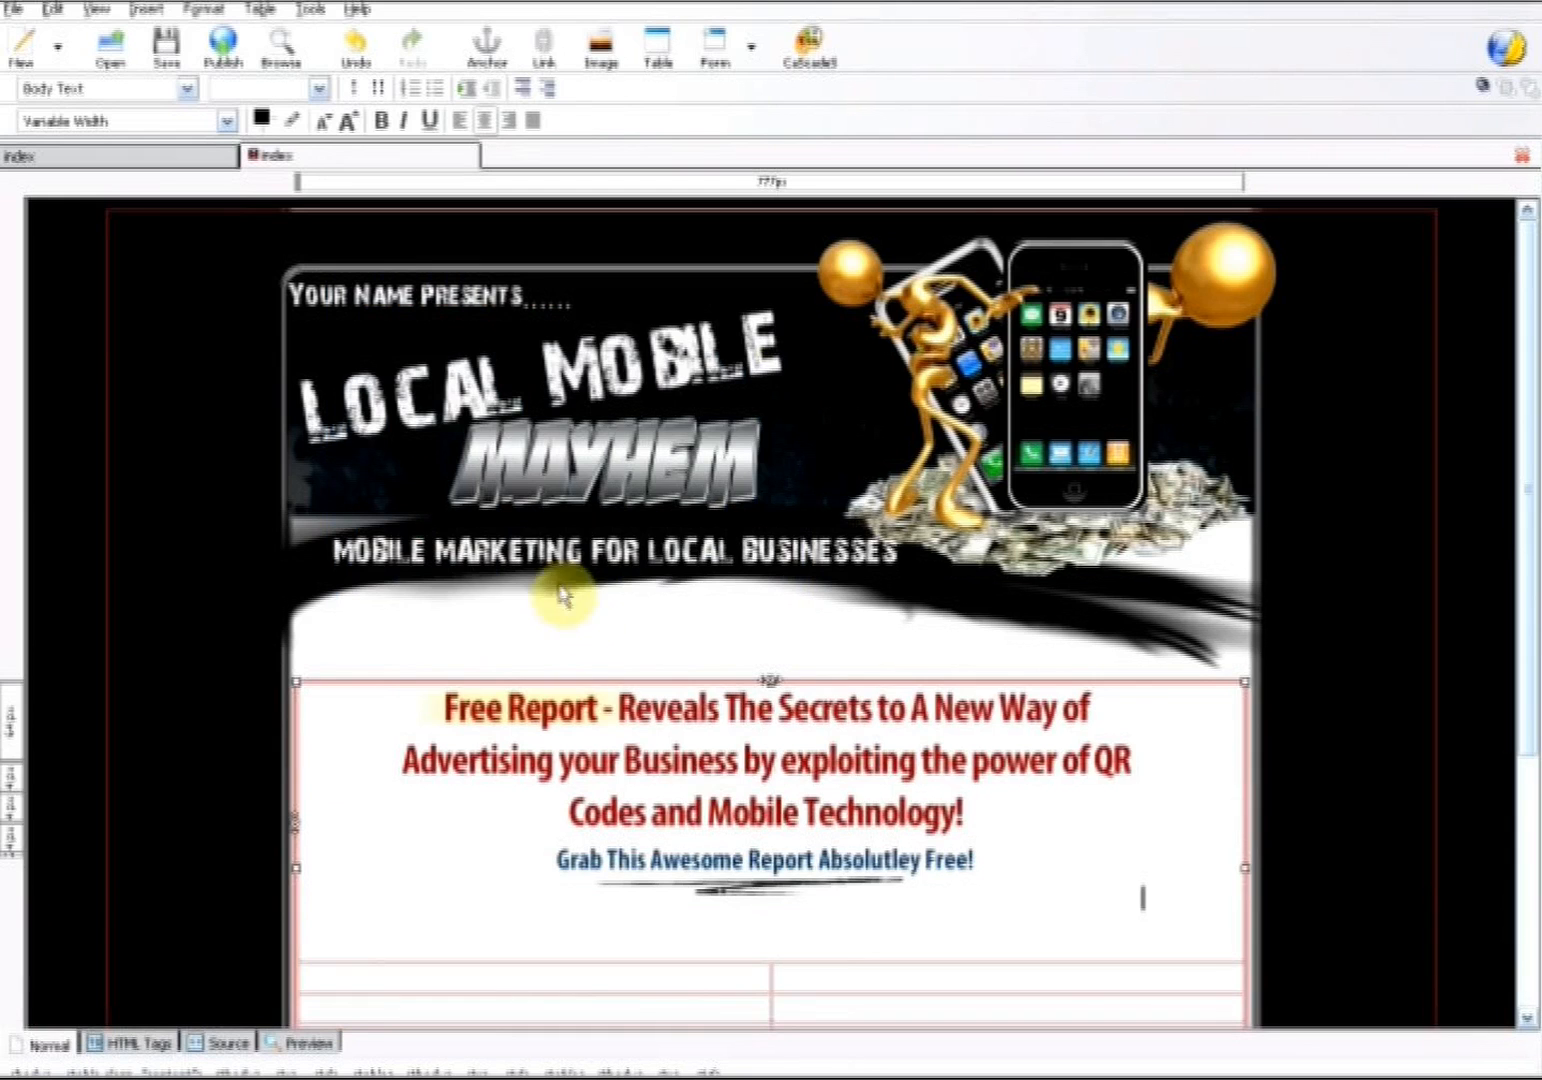
# Centre the headline image in its cell and delete the blank lines below it
pyautogui.click(483, 124)
pyautogui.scroll(-3, 700, 390)
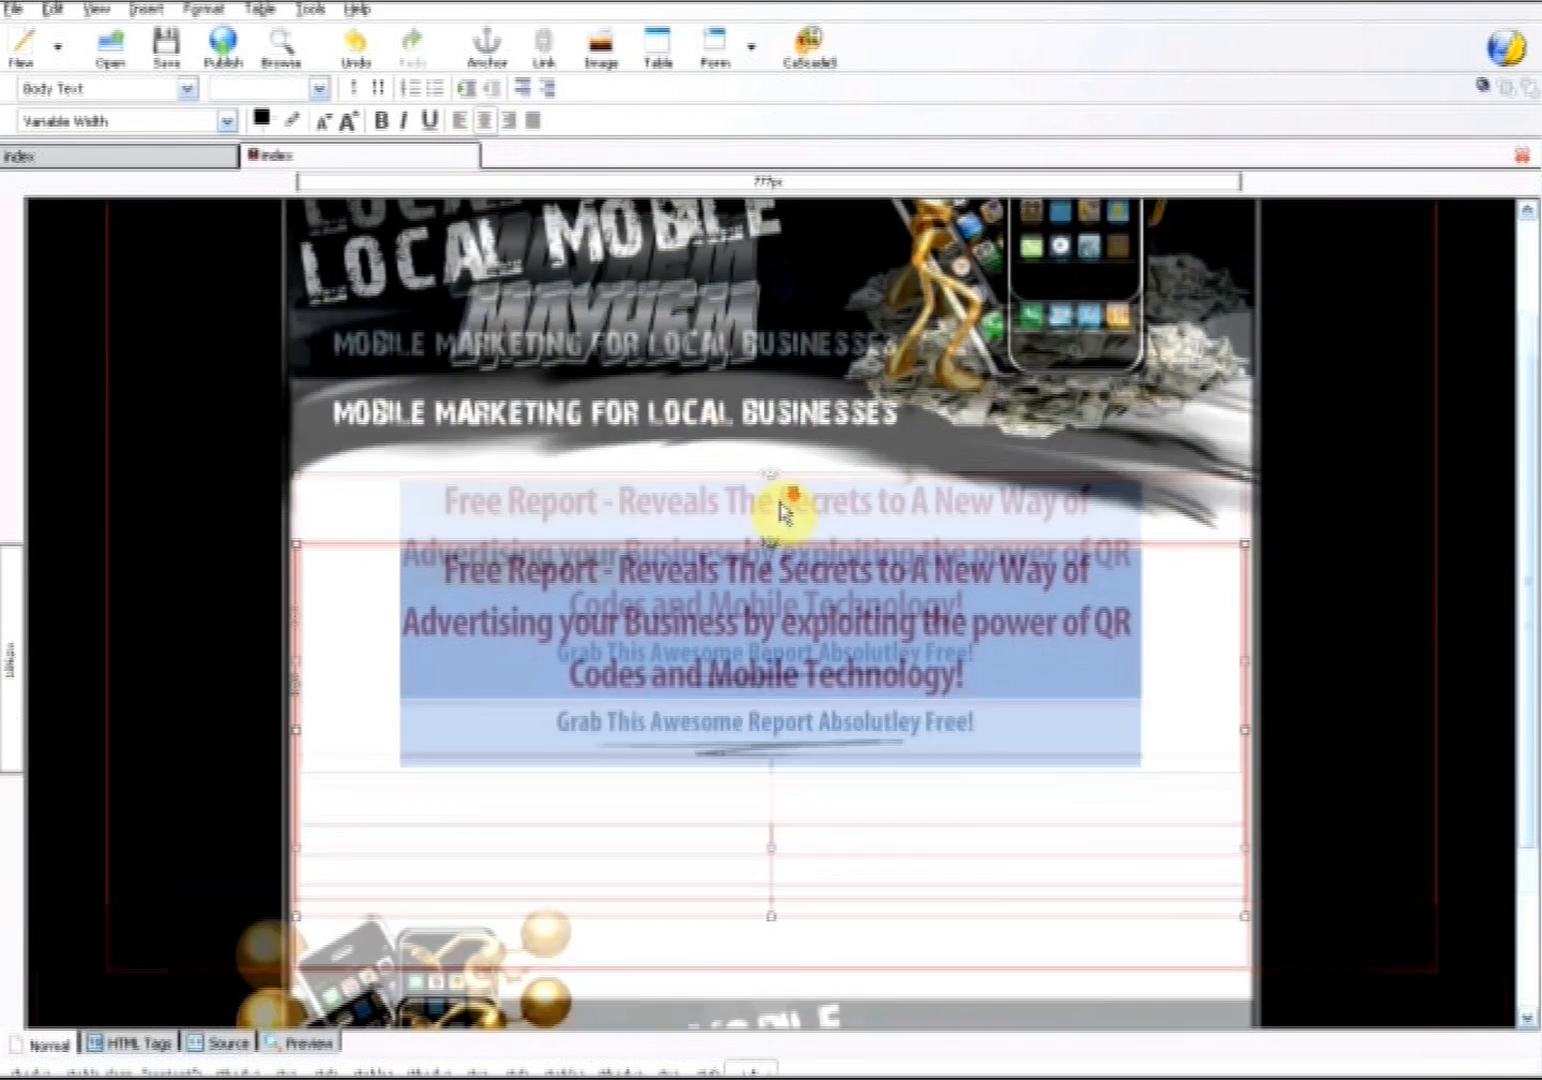
pyautogui.click(1094, 733)
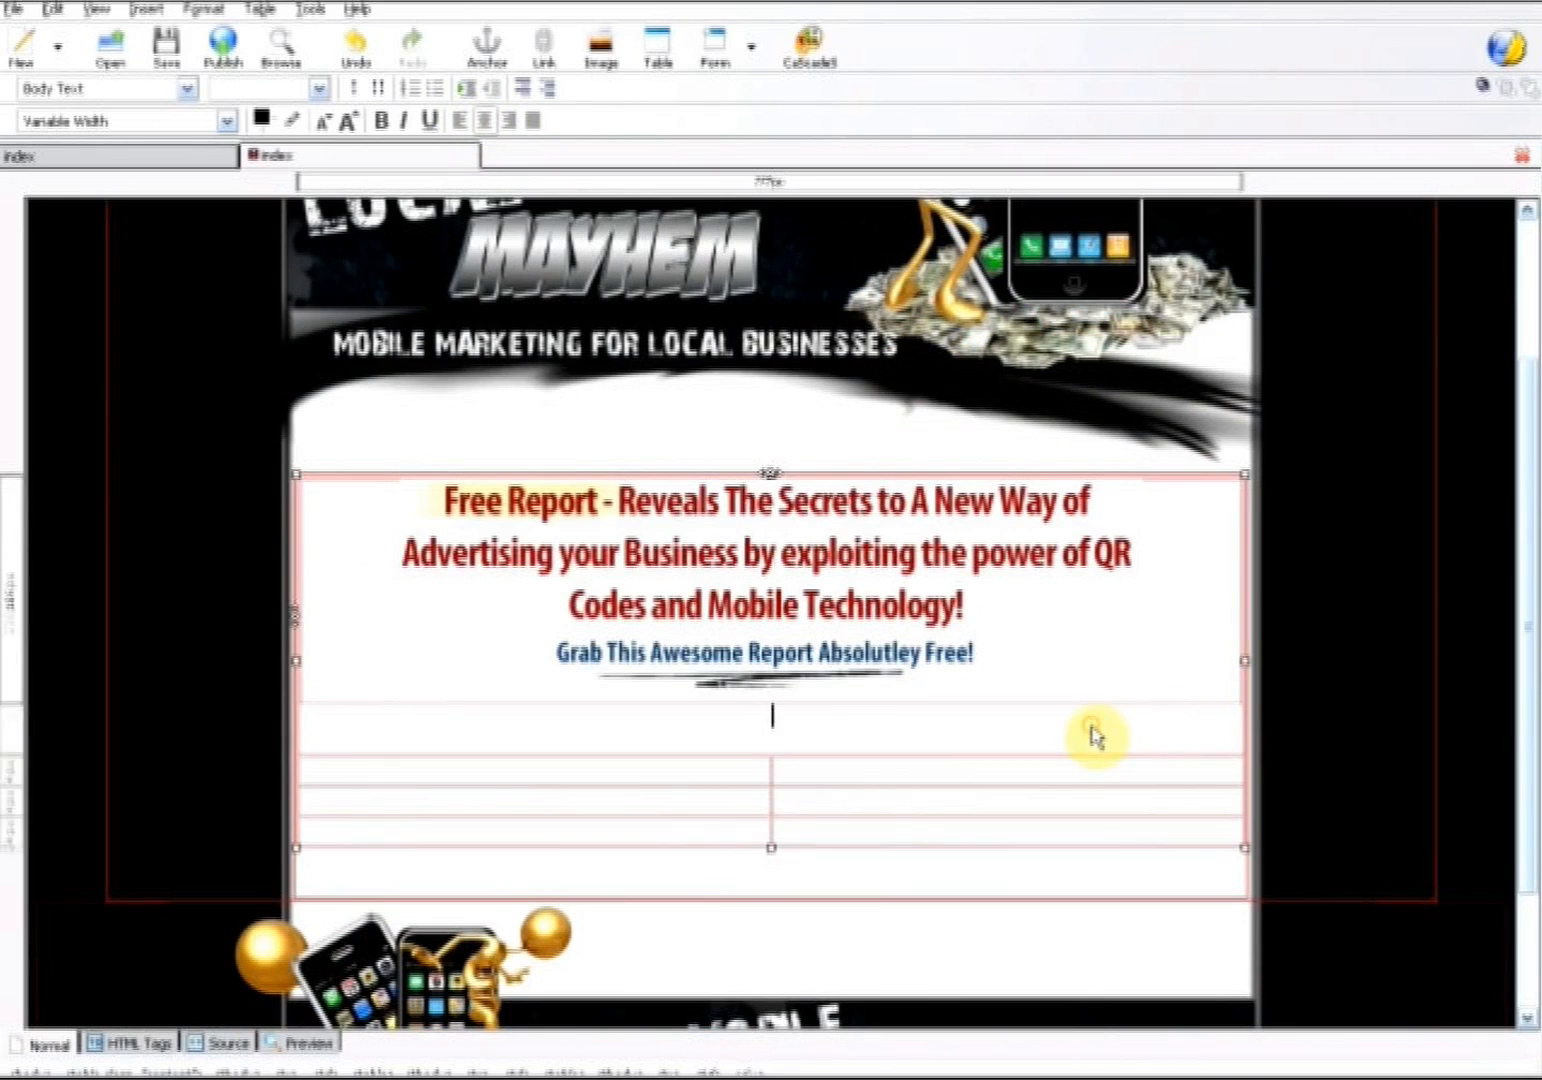
pyautogui.press('BackSpace')
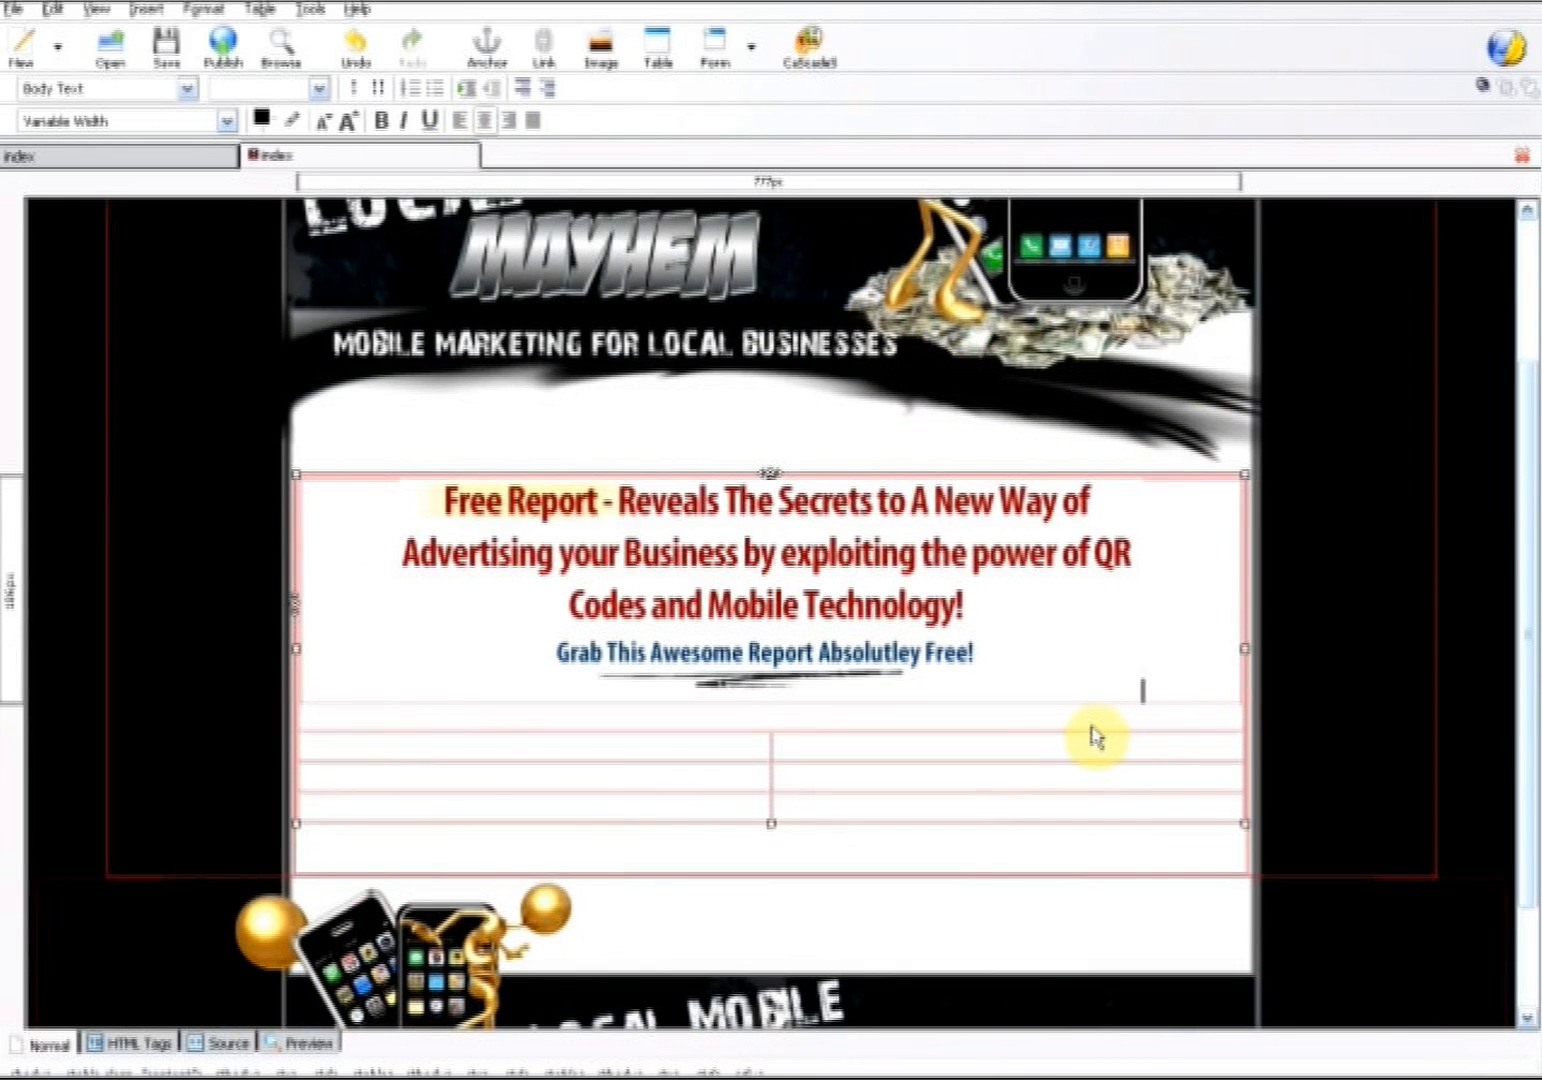
pyautogui.press('BackSpace')
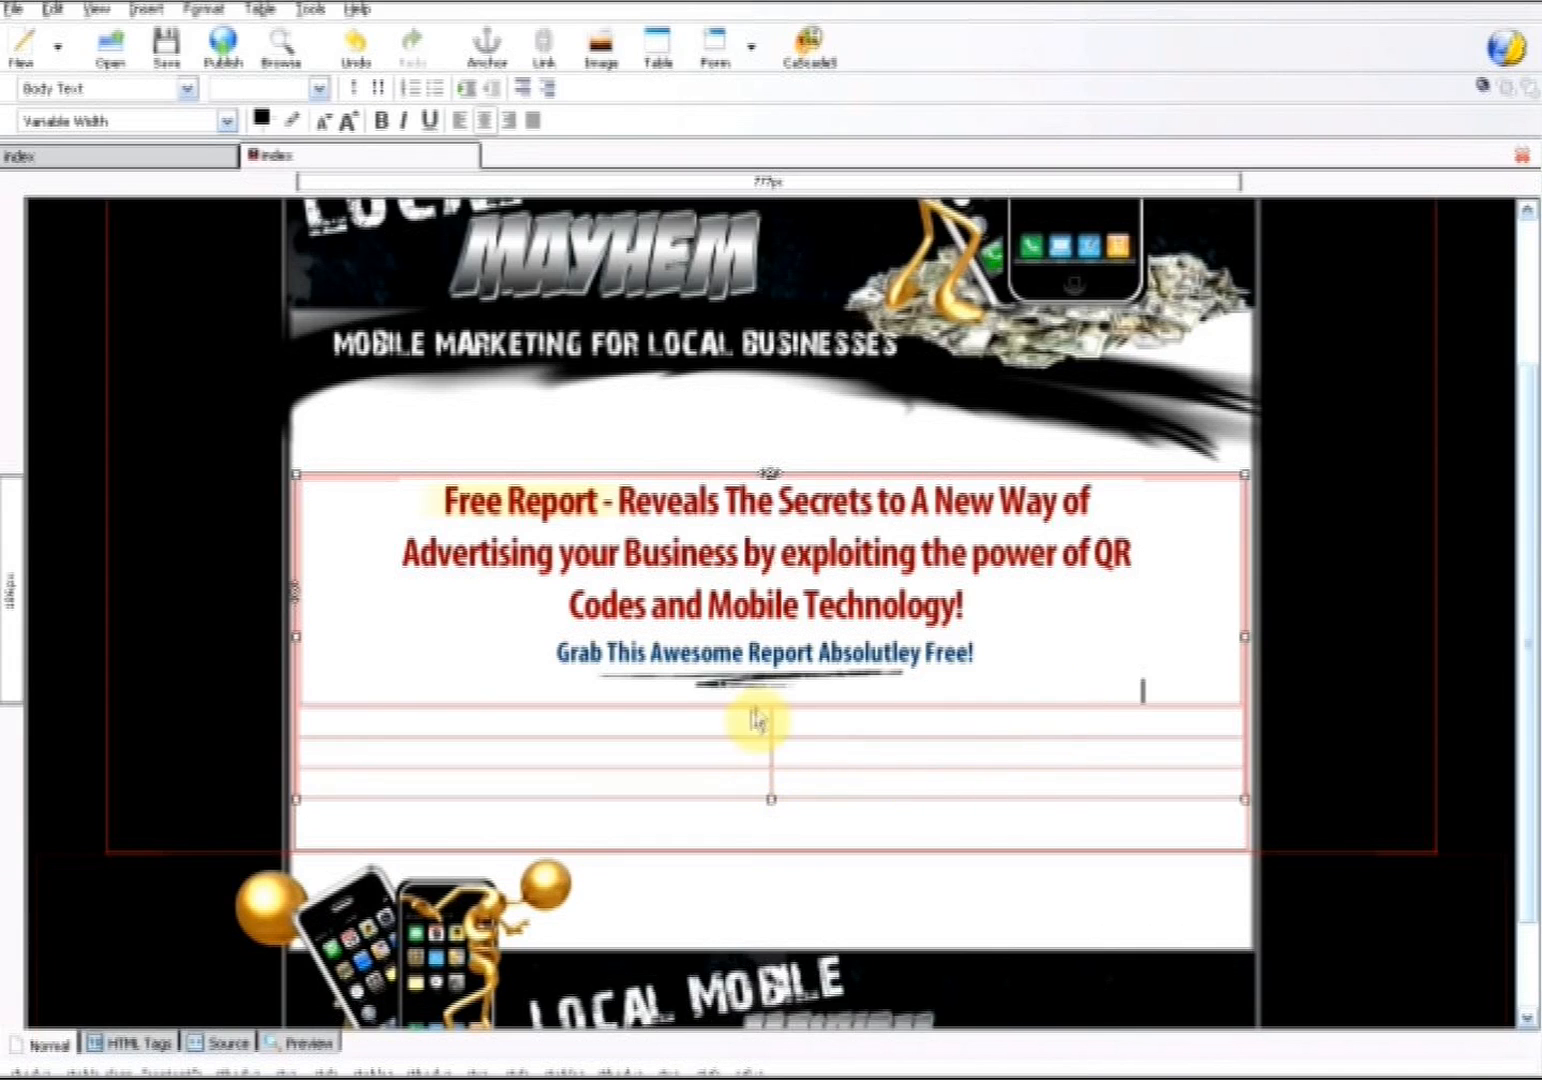
# Add blank lines to the left cell of the table's second row, and place the cursor in the right cell
pyautogui.click(751, 738)
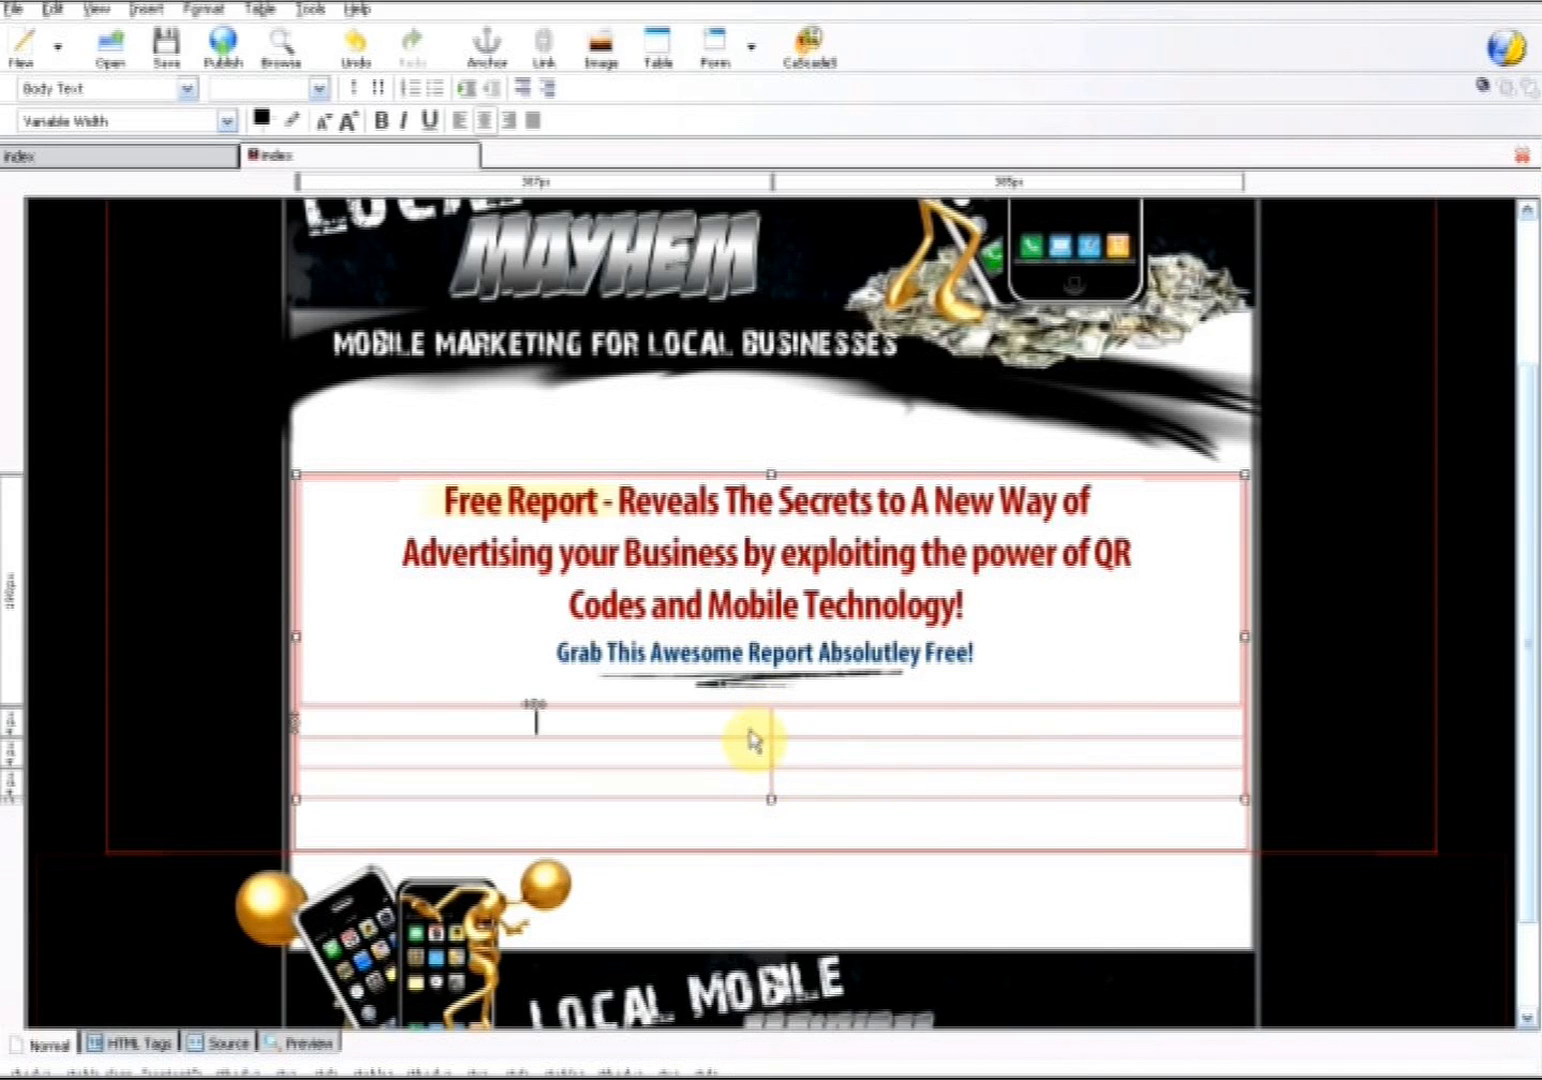
pyautogui.press('Return')
pyautogui.press('Return')
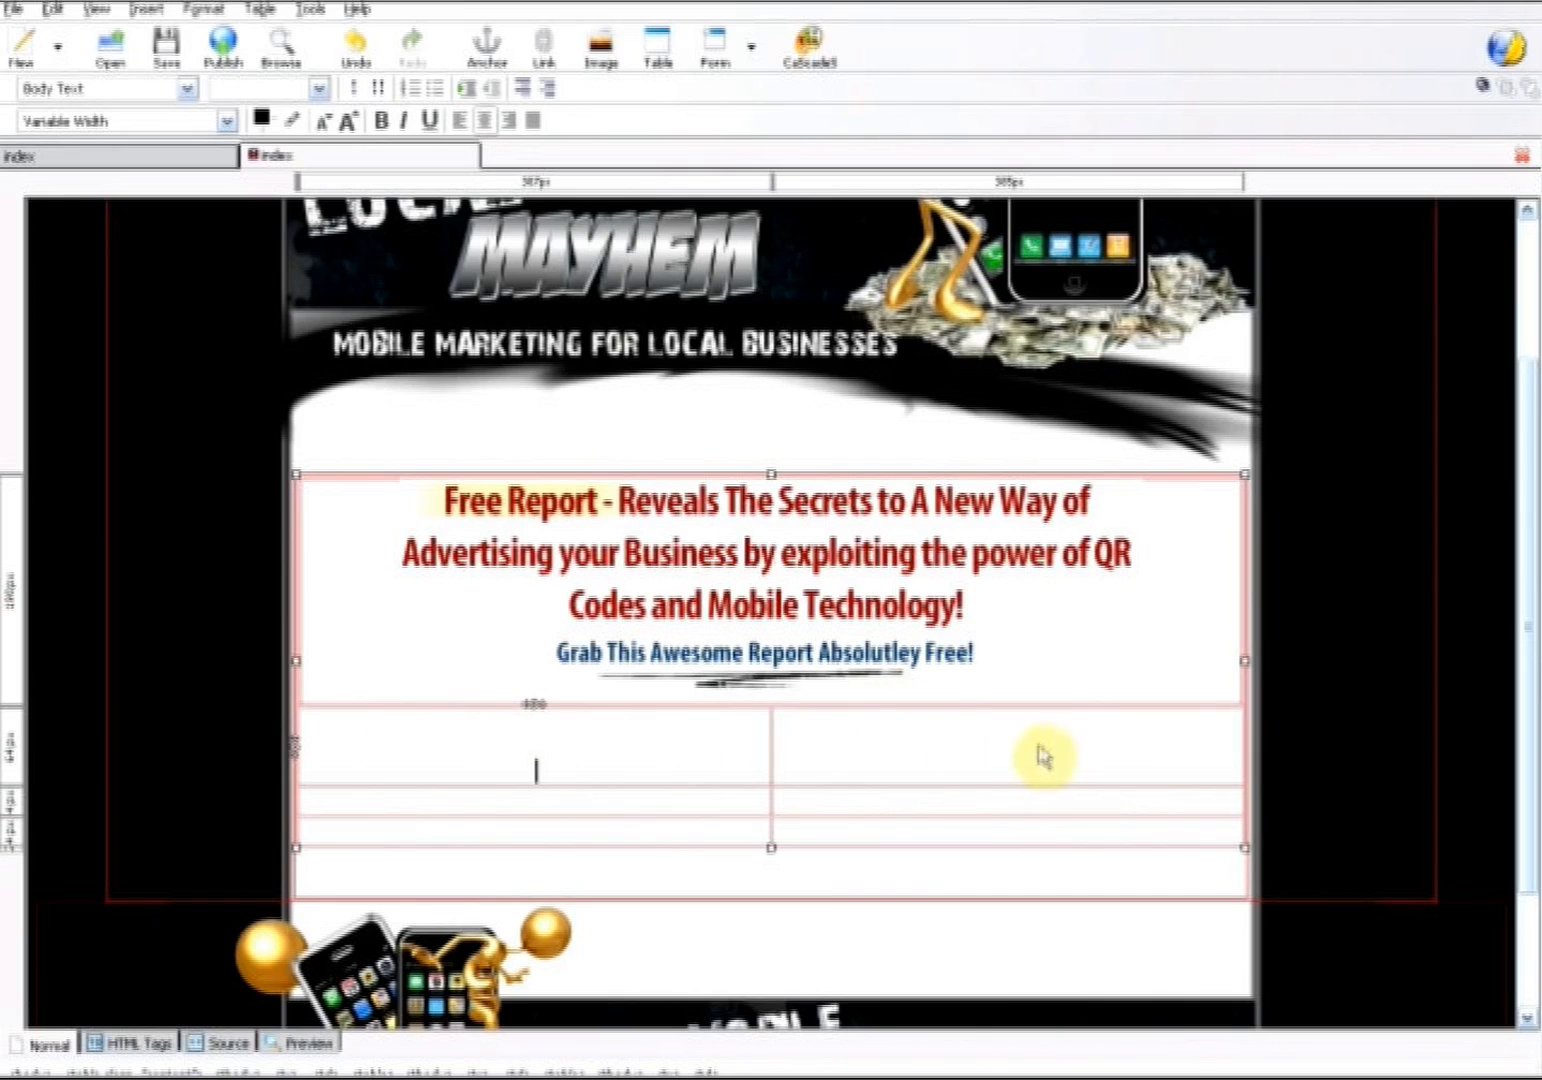
pyautogui.click(935, 763)
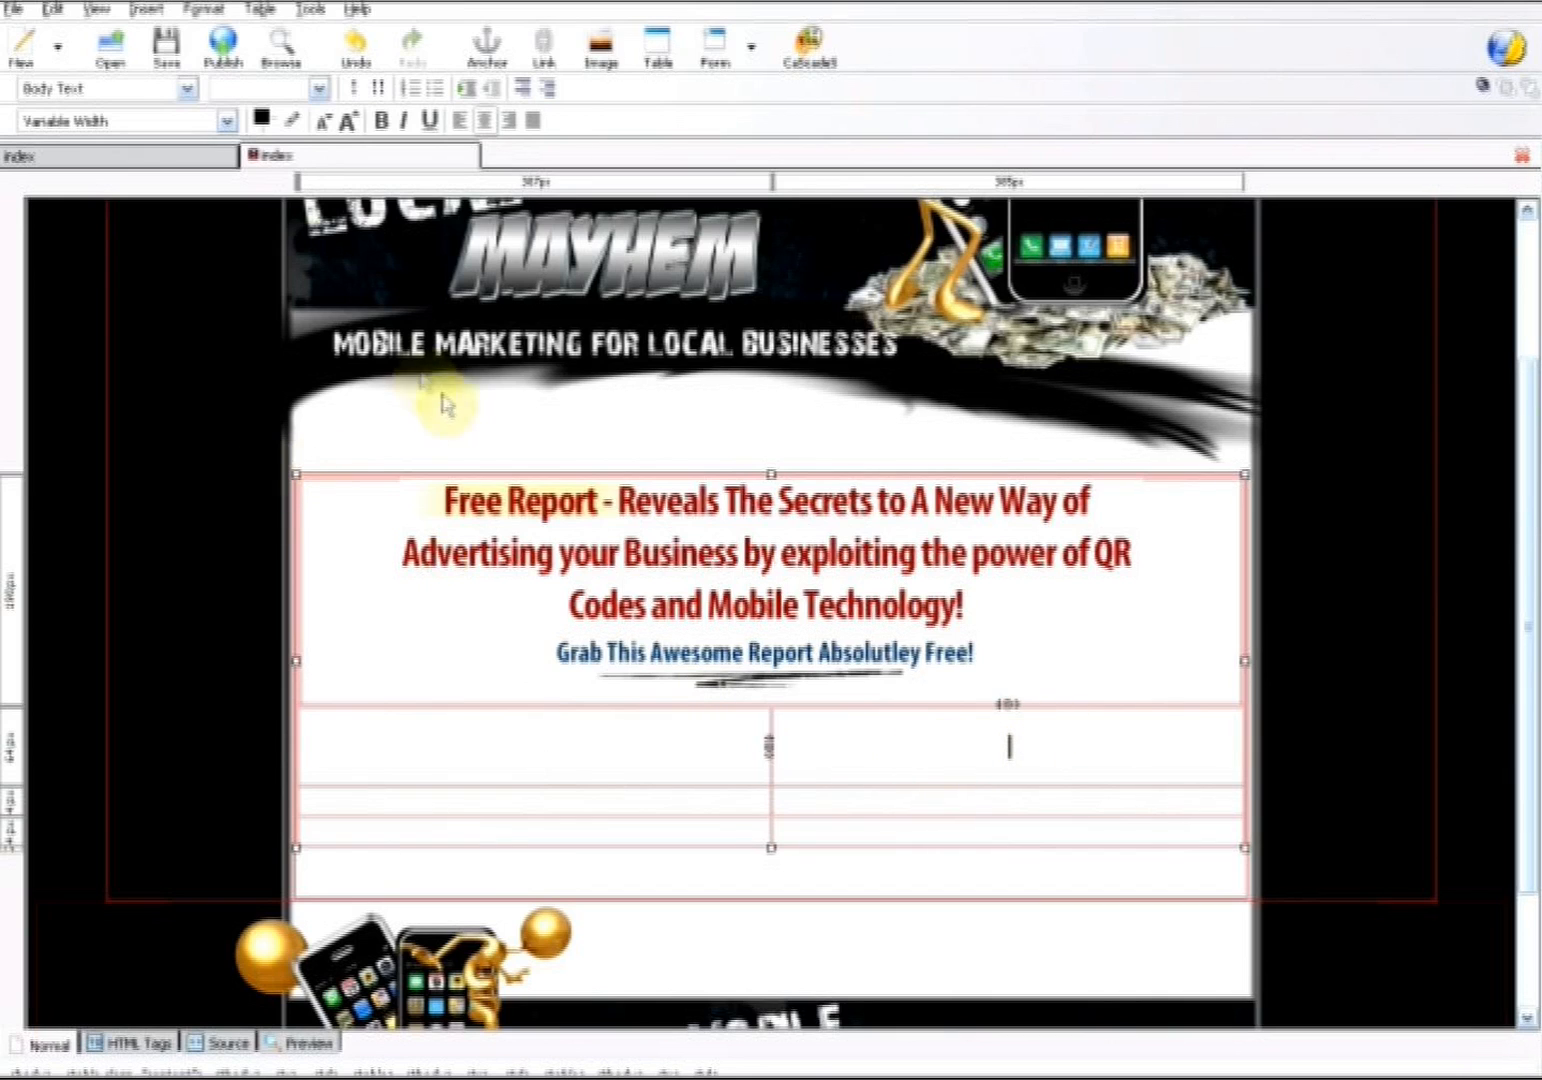
# Examine the finished example page's layout below the headline, including the video, sign-up form and bullet list, against the new page
pyautogui.click(245, 157)
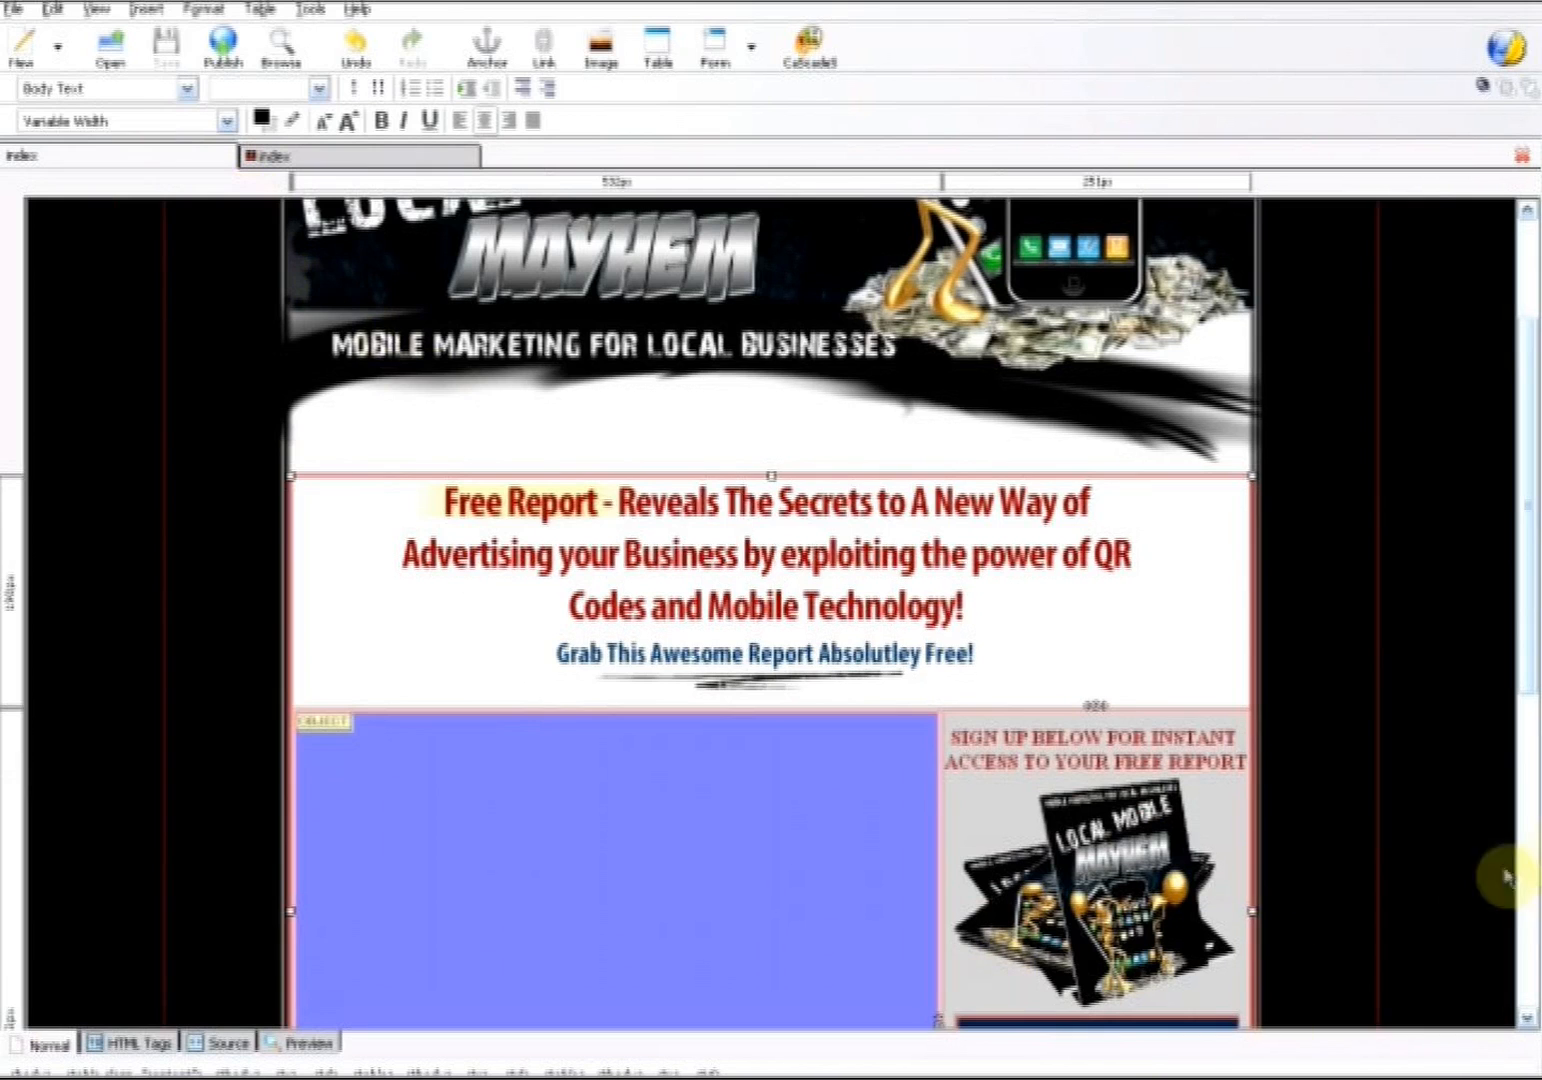
pyautogui.moveTo(1527, 553); pyautogui.dragTo(1518, 757)
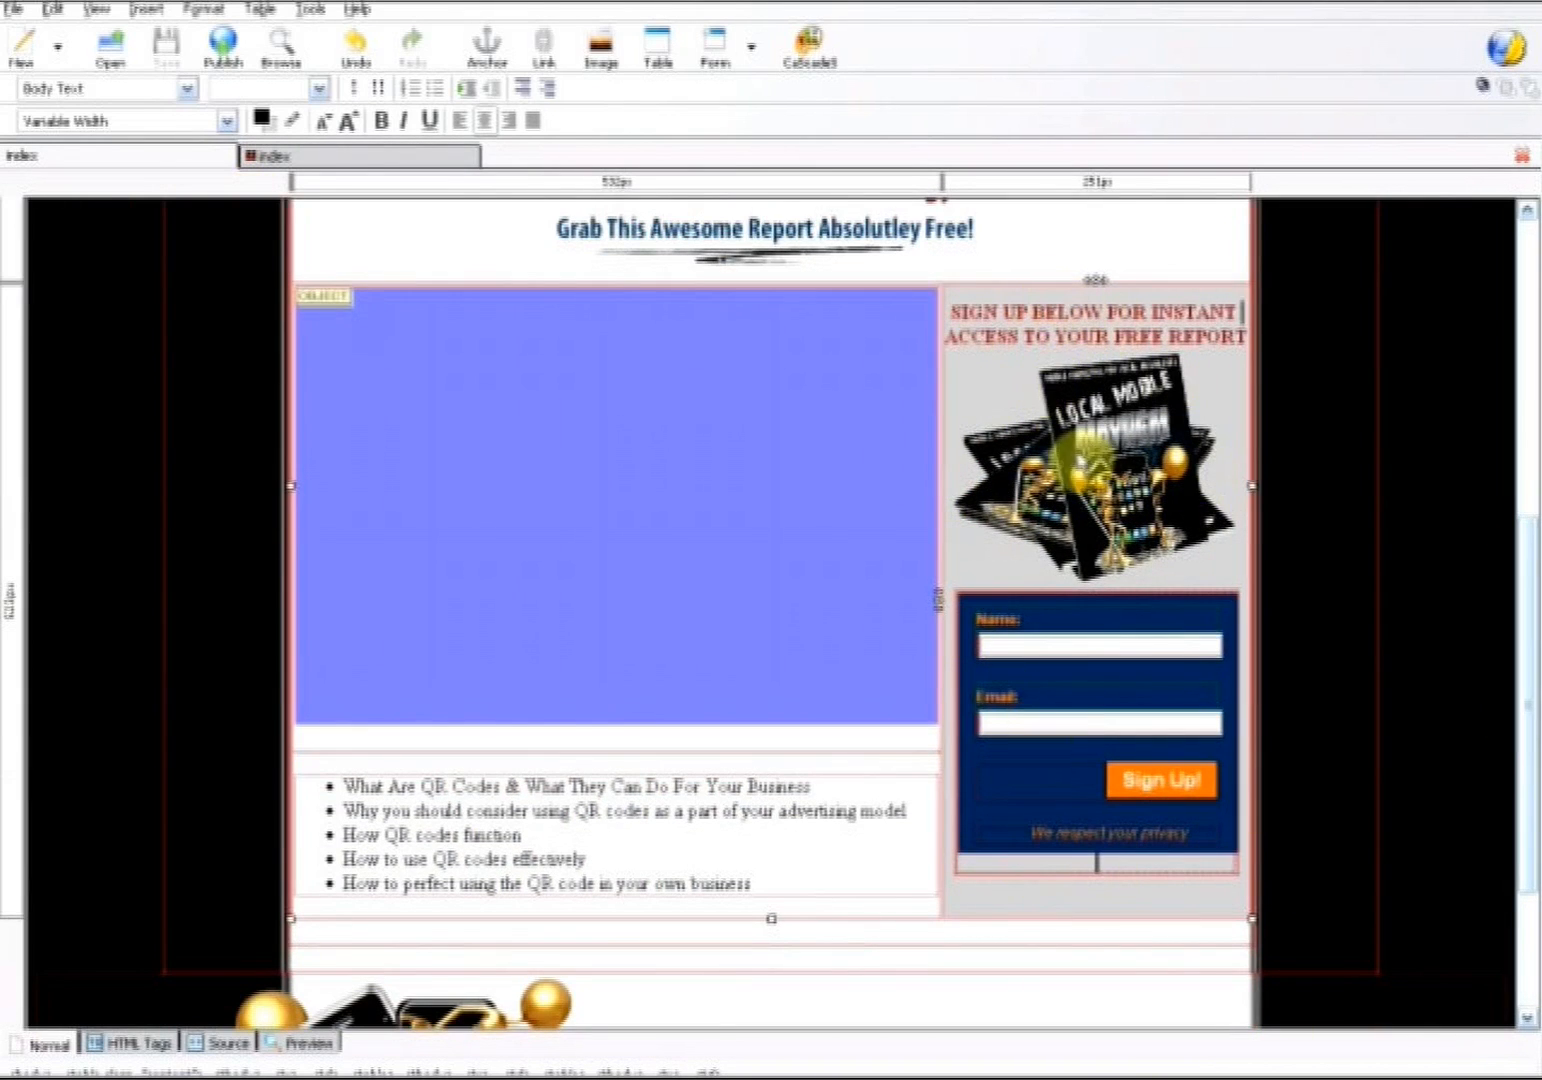
pyautogui.click(418, 158)
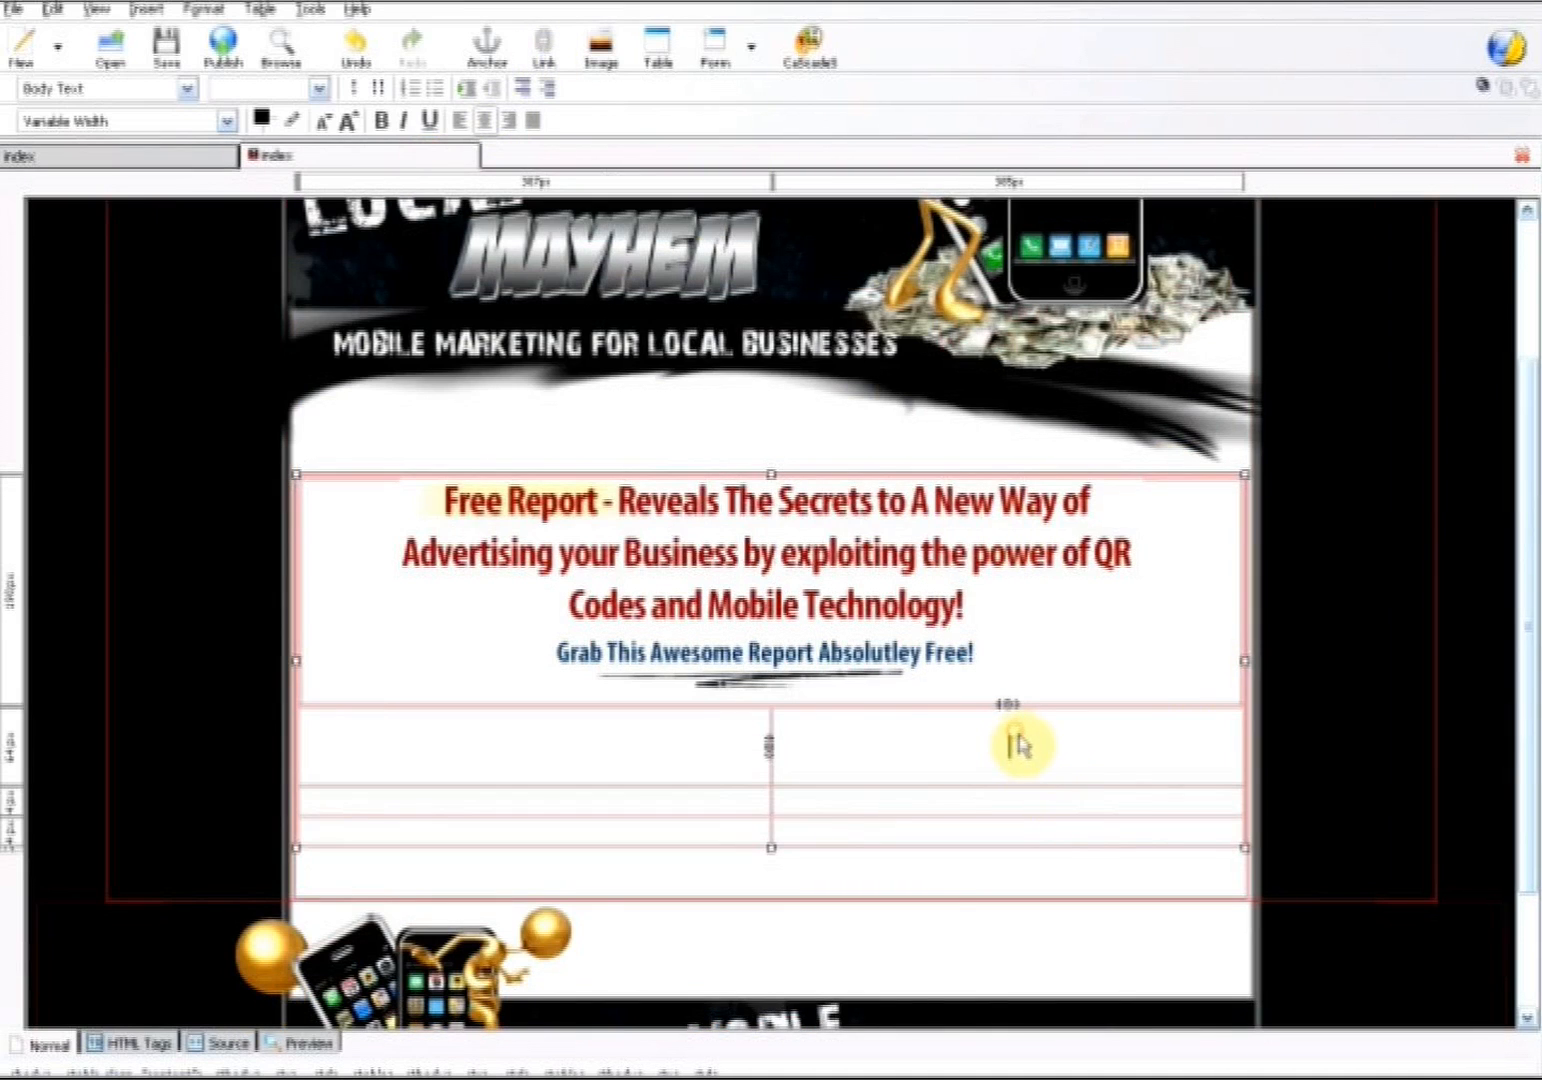
pyautogui.click(135, 158)
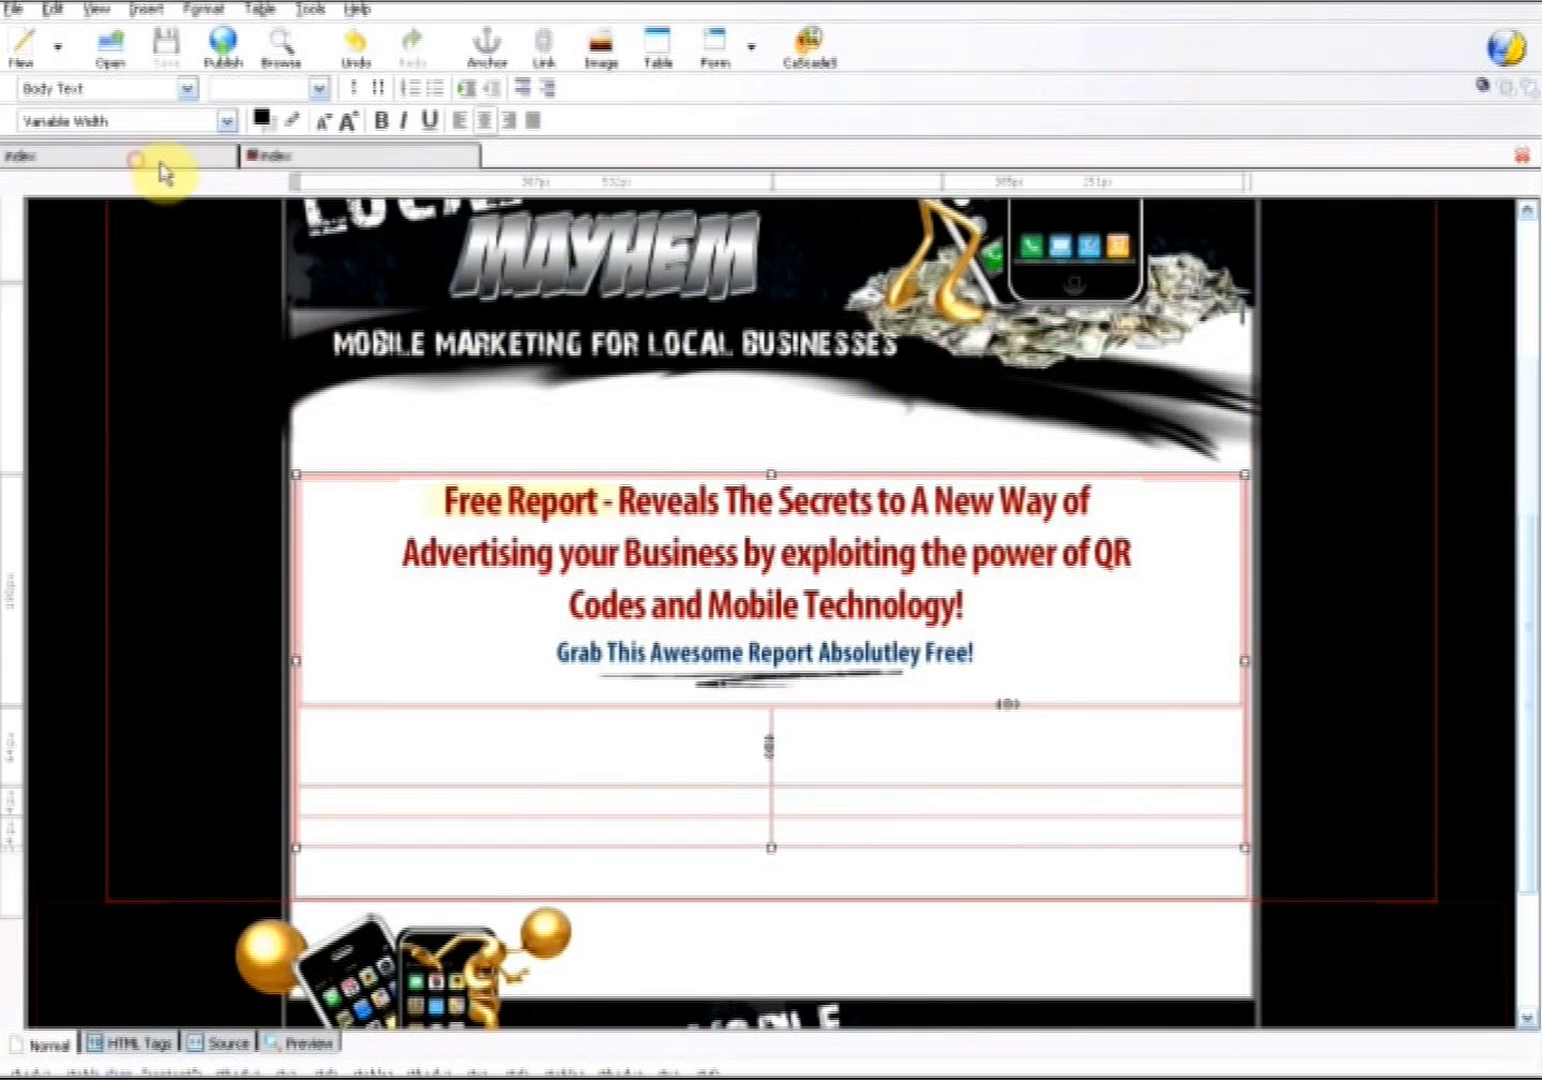
pyautogui.click(290, 160)
pyautogui.click(369, 157)
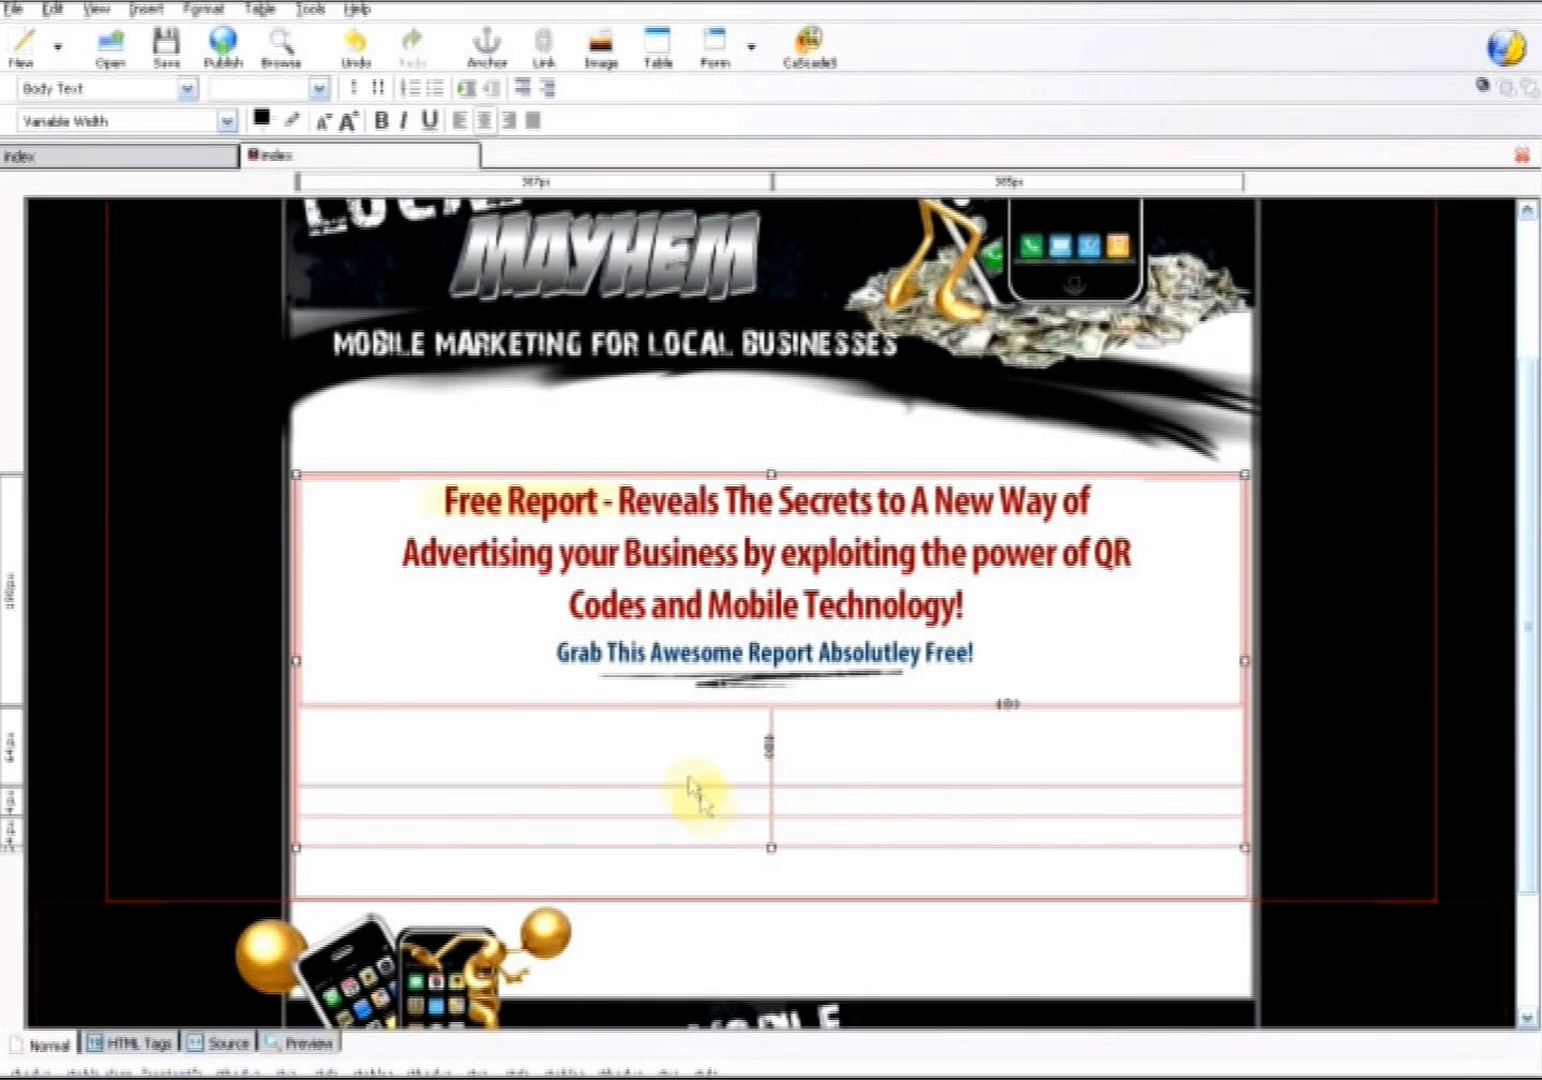
# Join the right-hand cells of the table's second and third rows into one cell
pyautogui.click(688, 810)
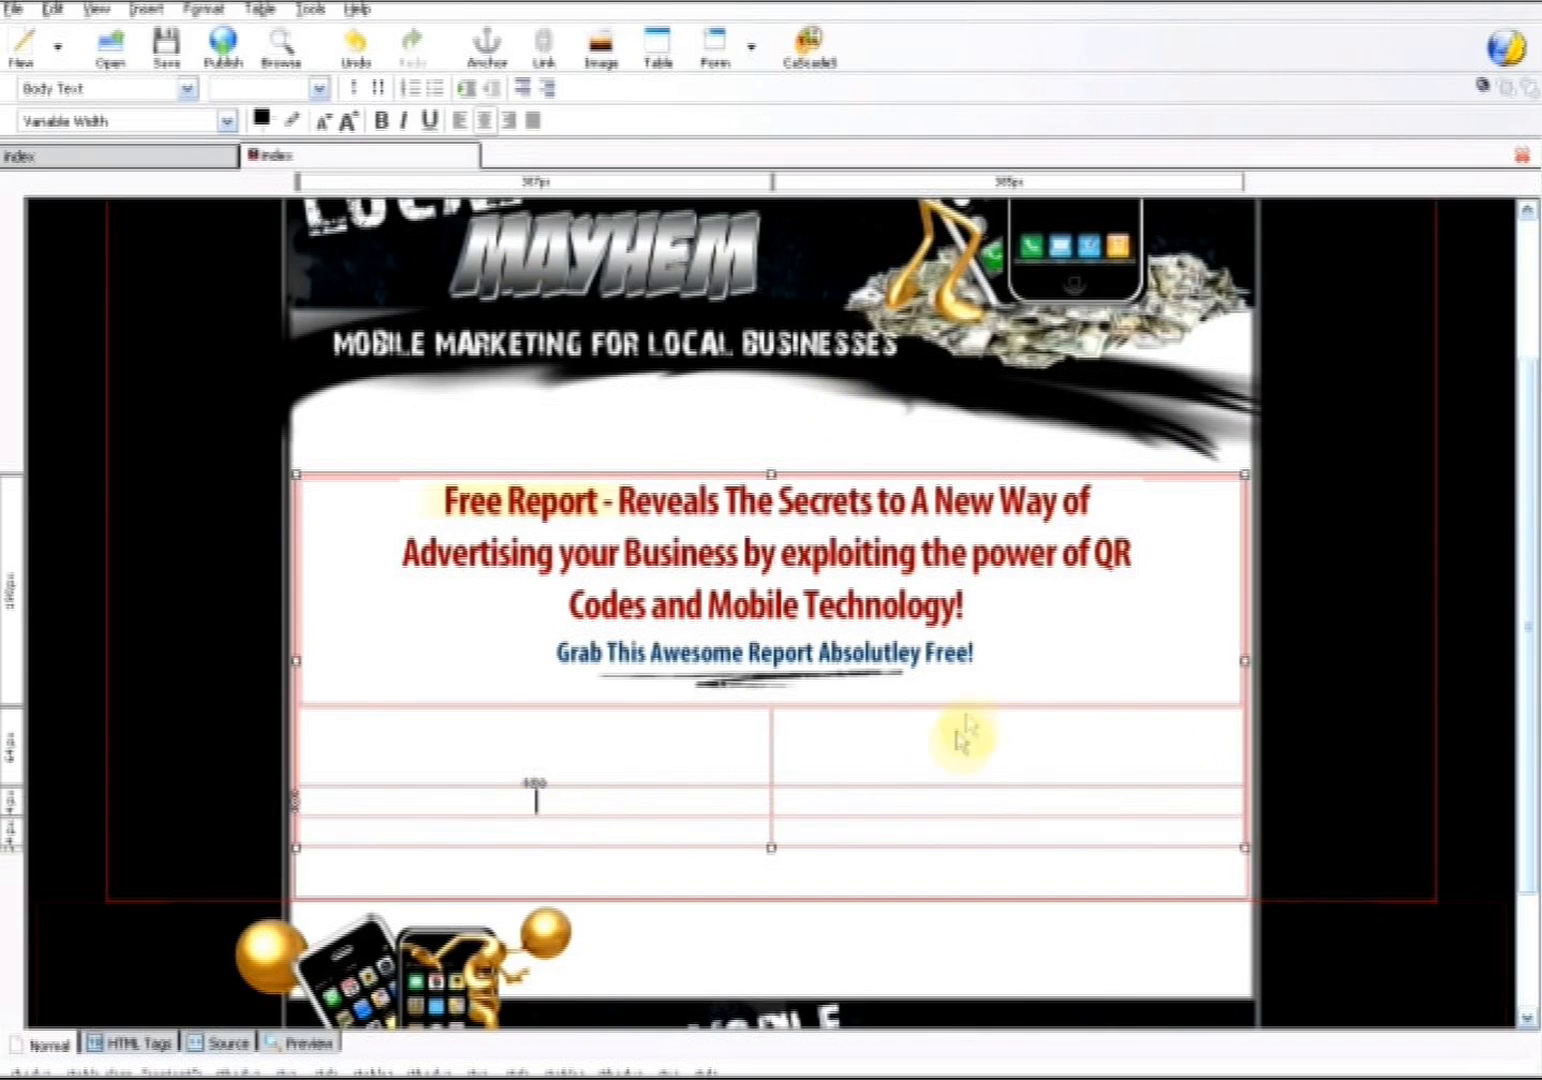
pyautogui.click(950, 752)
pyautogui.moveTo(968, 740); pyautogui.dragTo(974, 798)
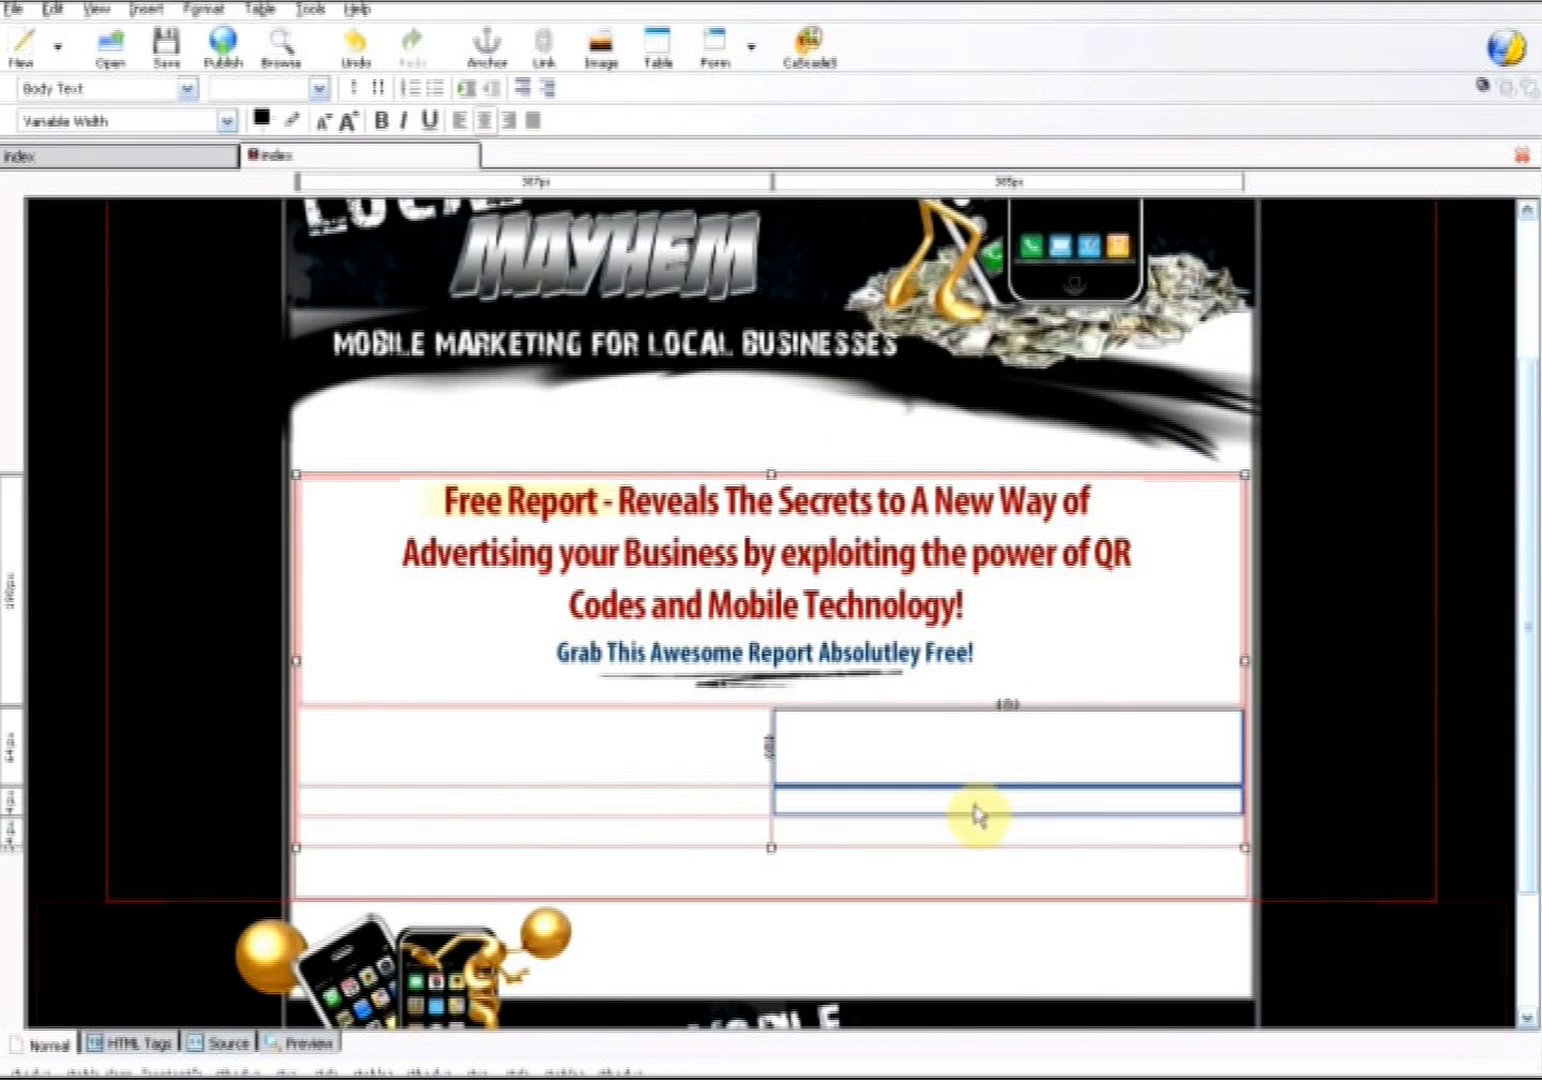
pyautogui.rightClick(992, 766)
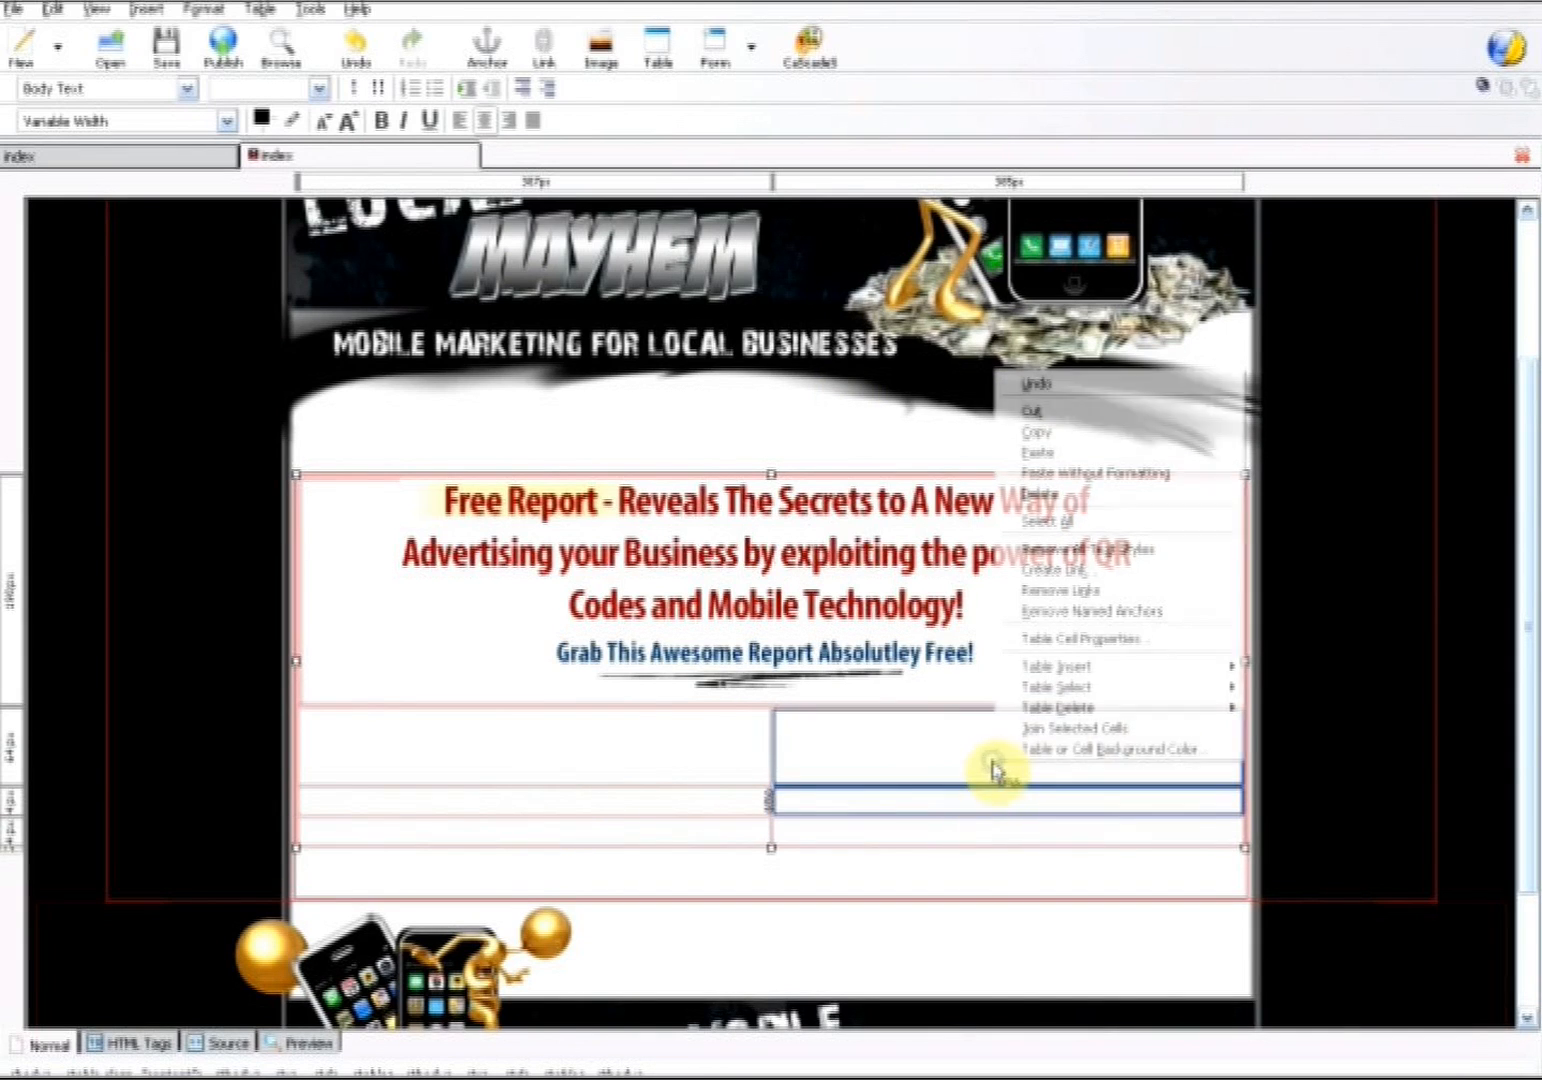
pyautogui.click(1066, 738)
pyautogui.click(1017, 762)
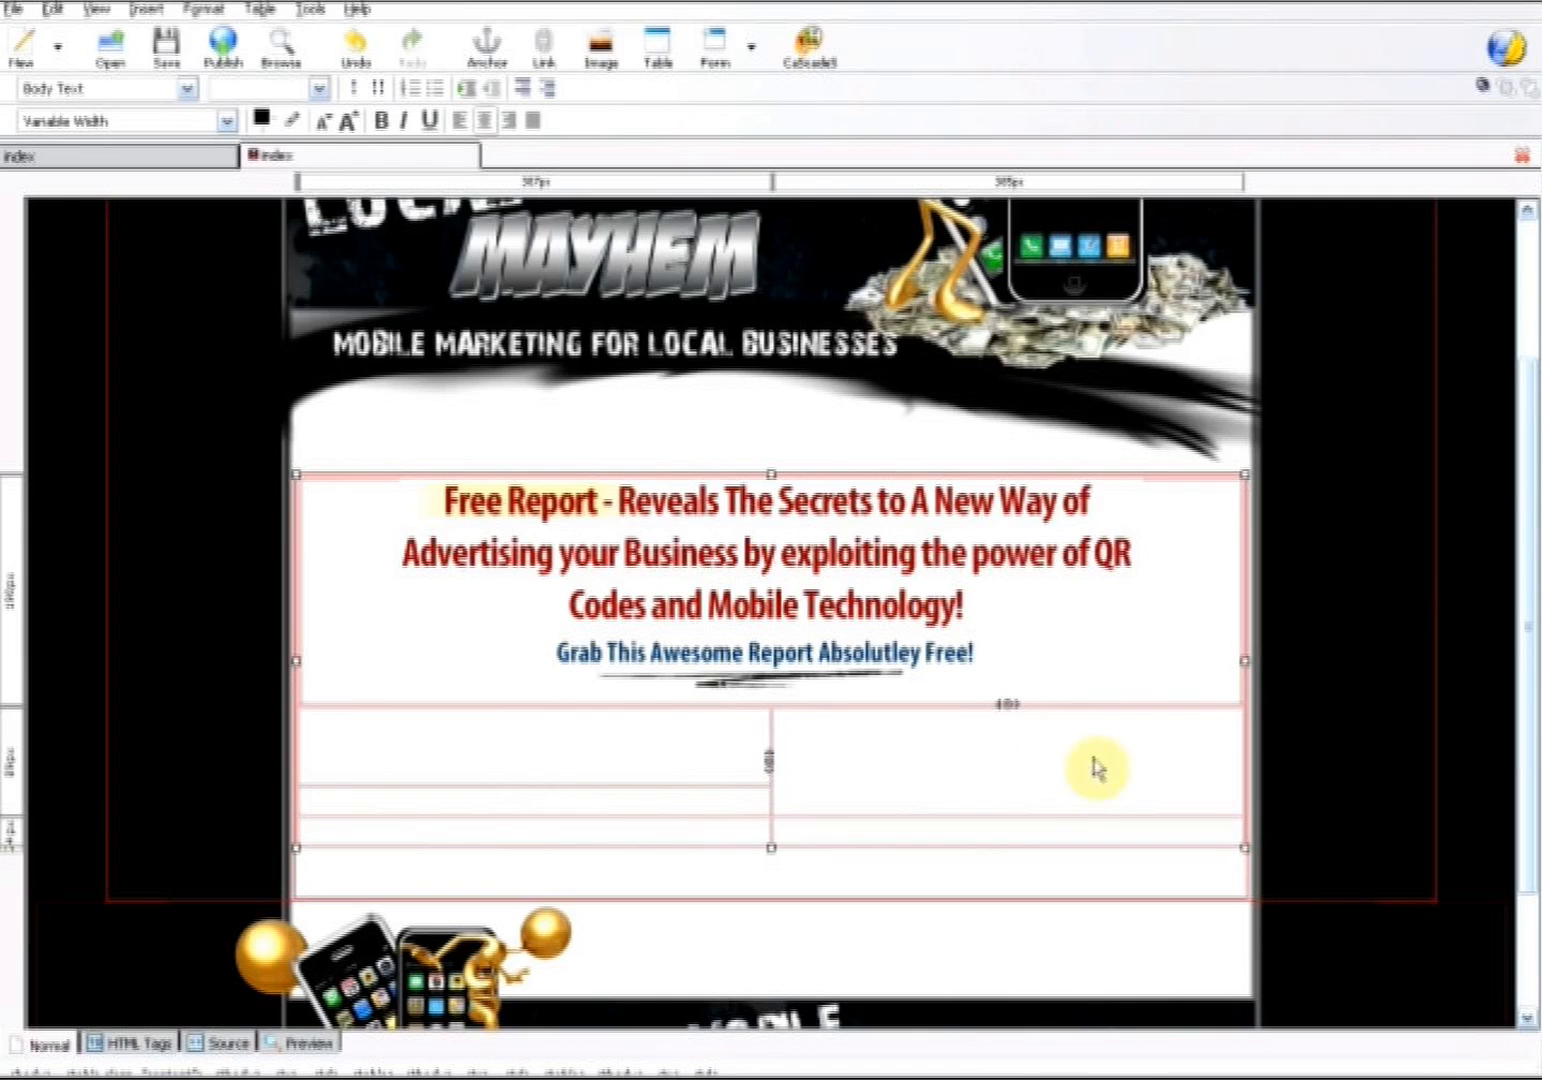
# Set the joined right cell's background colour to light grey #CCCCCC, and place the cursor in the second row's left cell
pyautogui.rightClick(1010, 762)
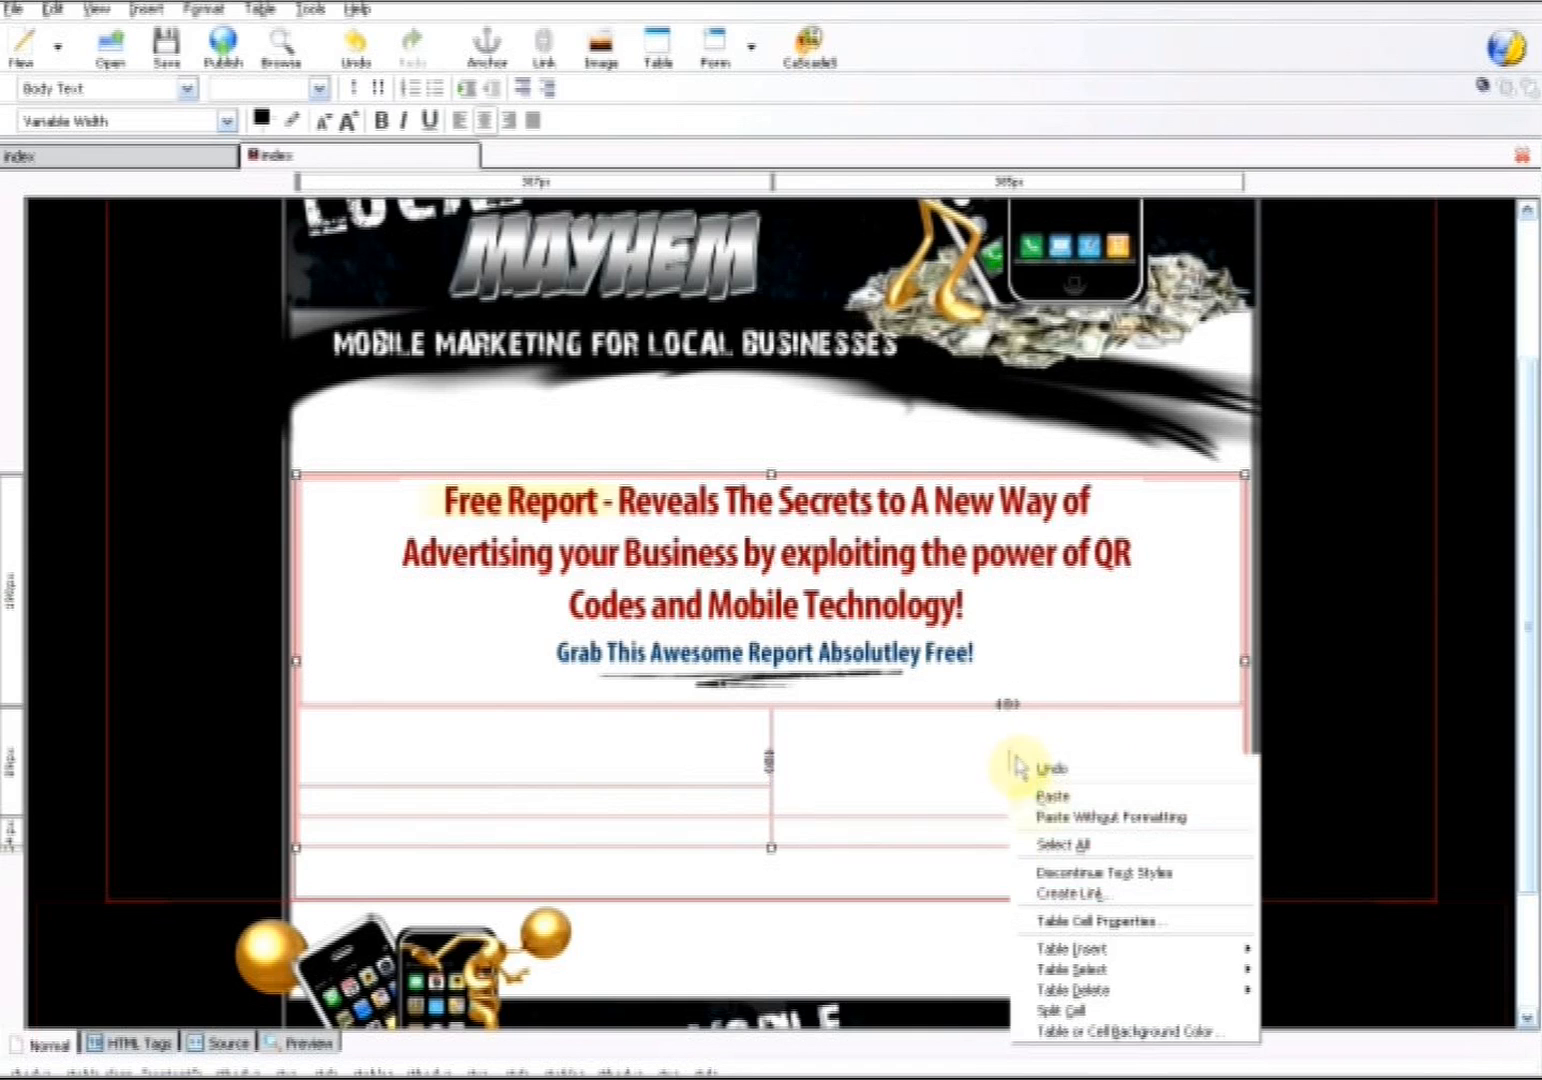
pyautogui.click(1094, 920)
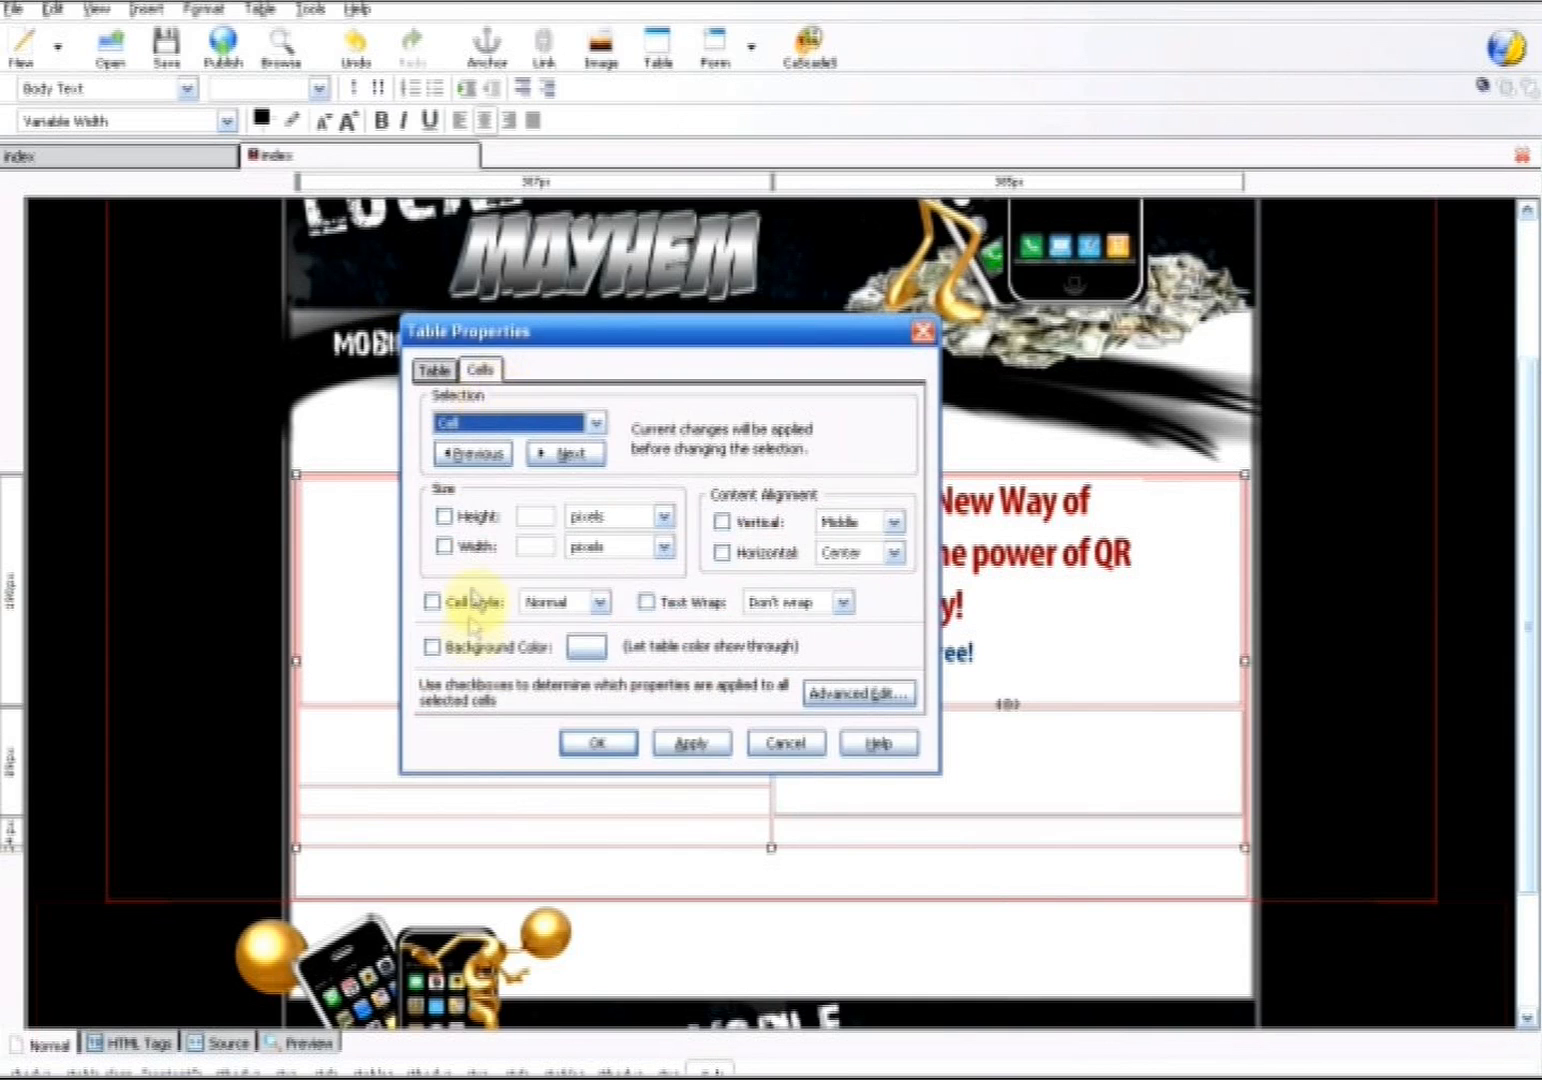
pyautogui.click(586, 646)
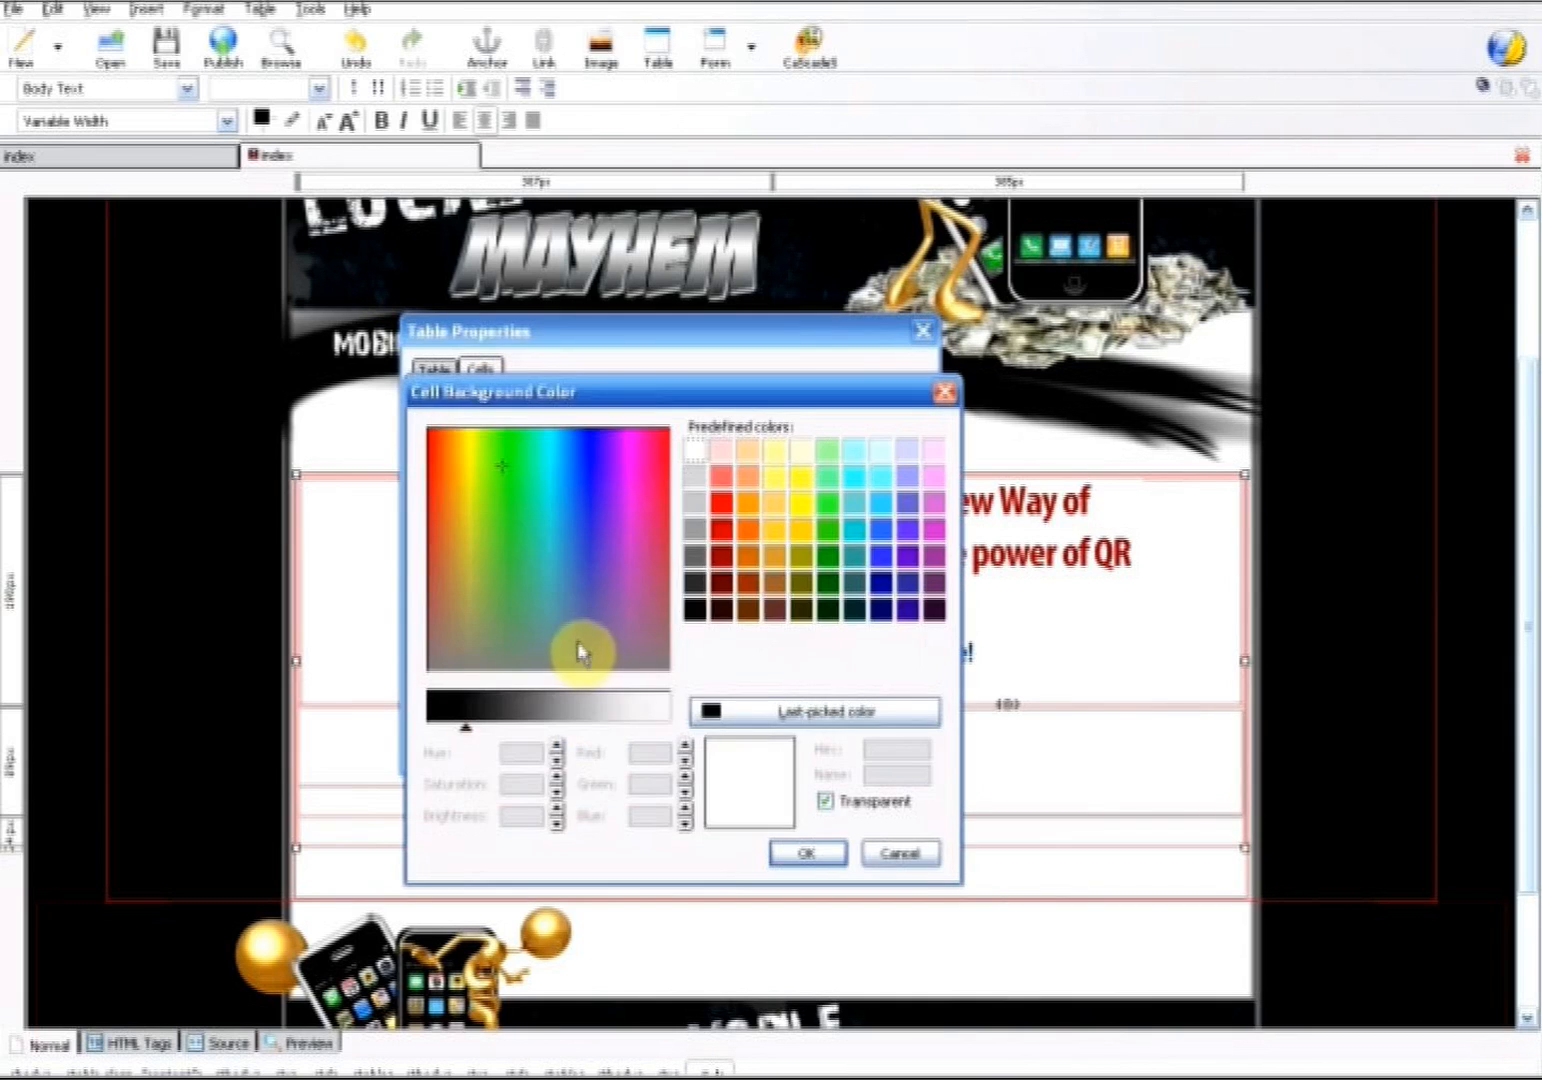
pyautogui.click(694, 477)
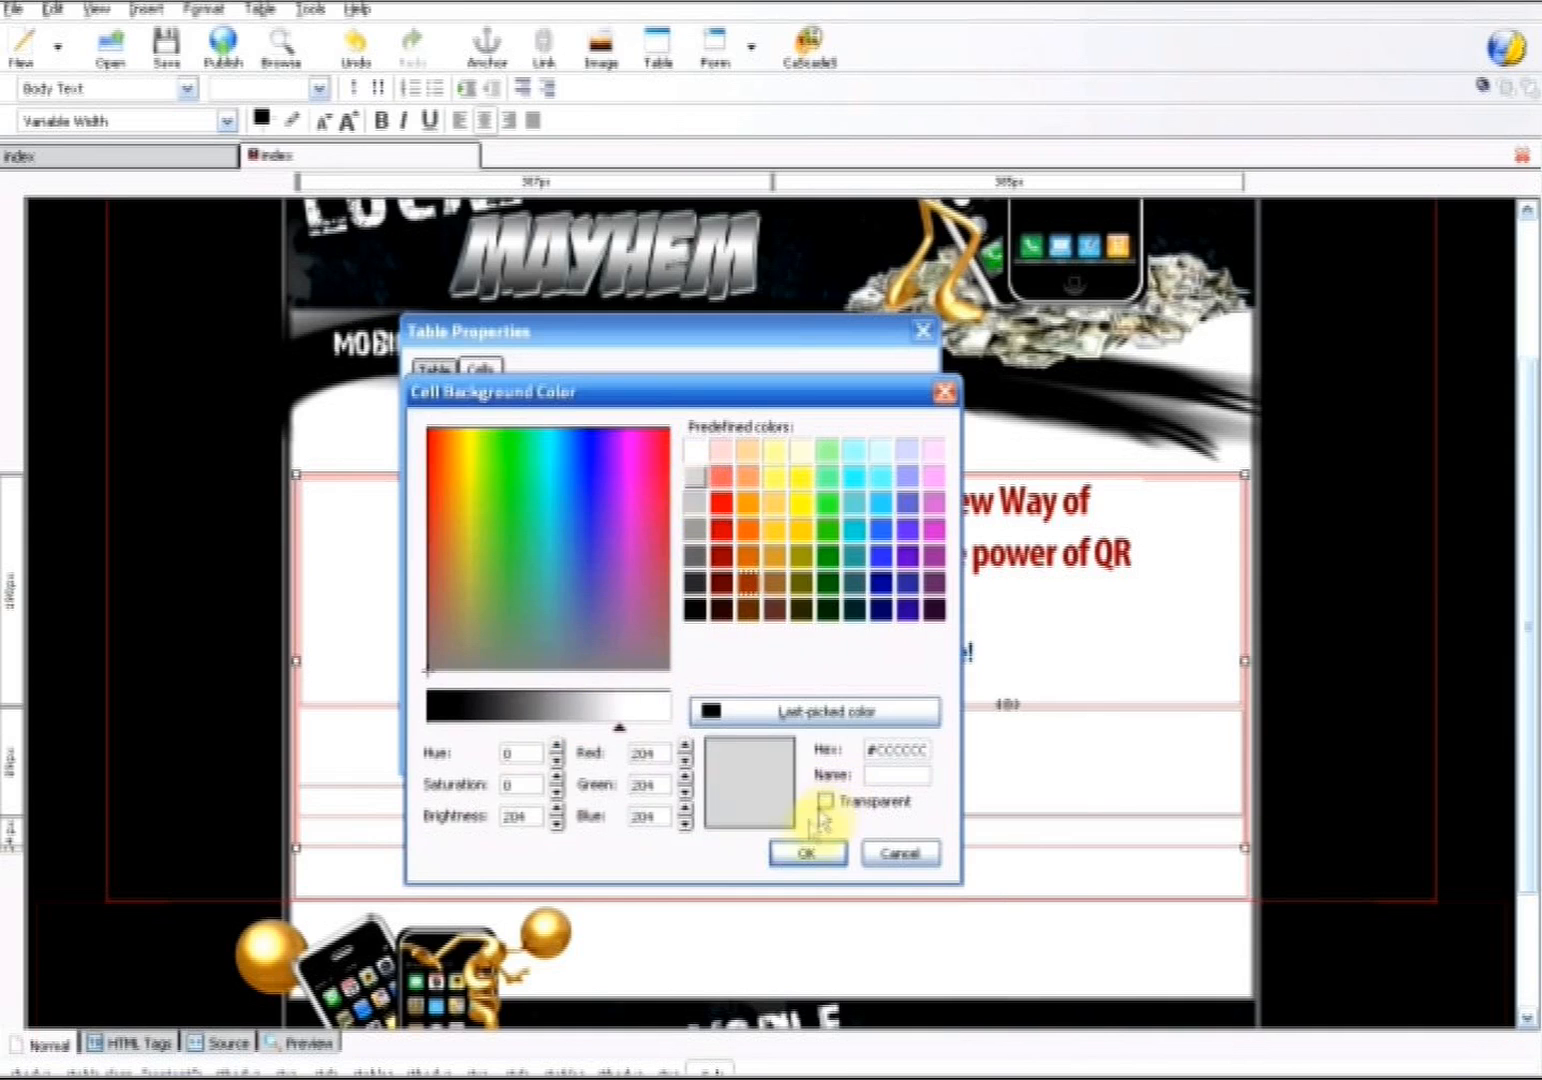
pyautogui.click(800, 855)
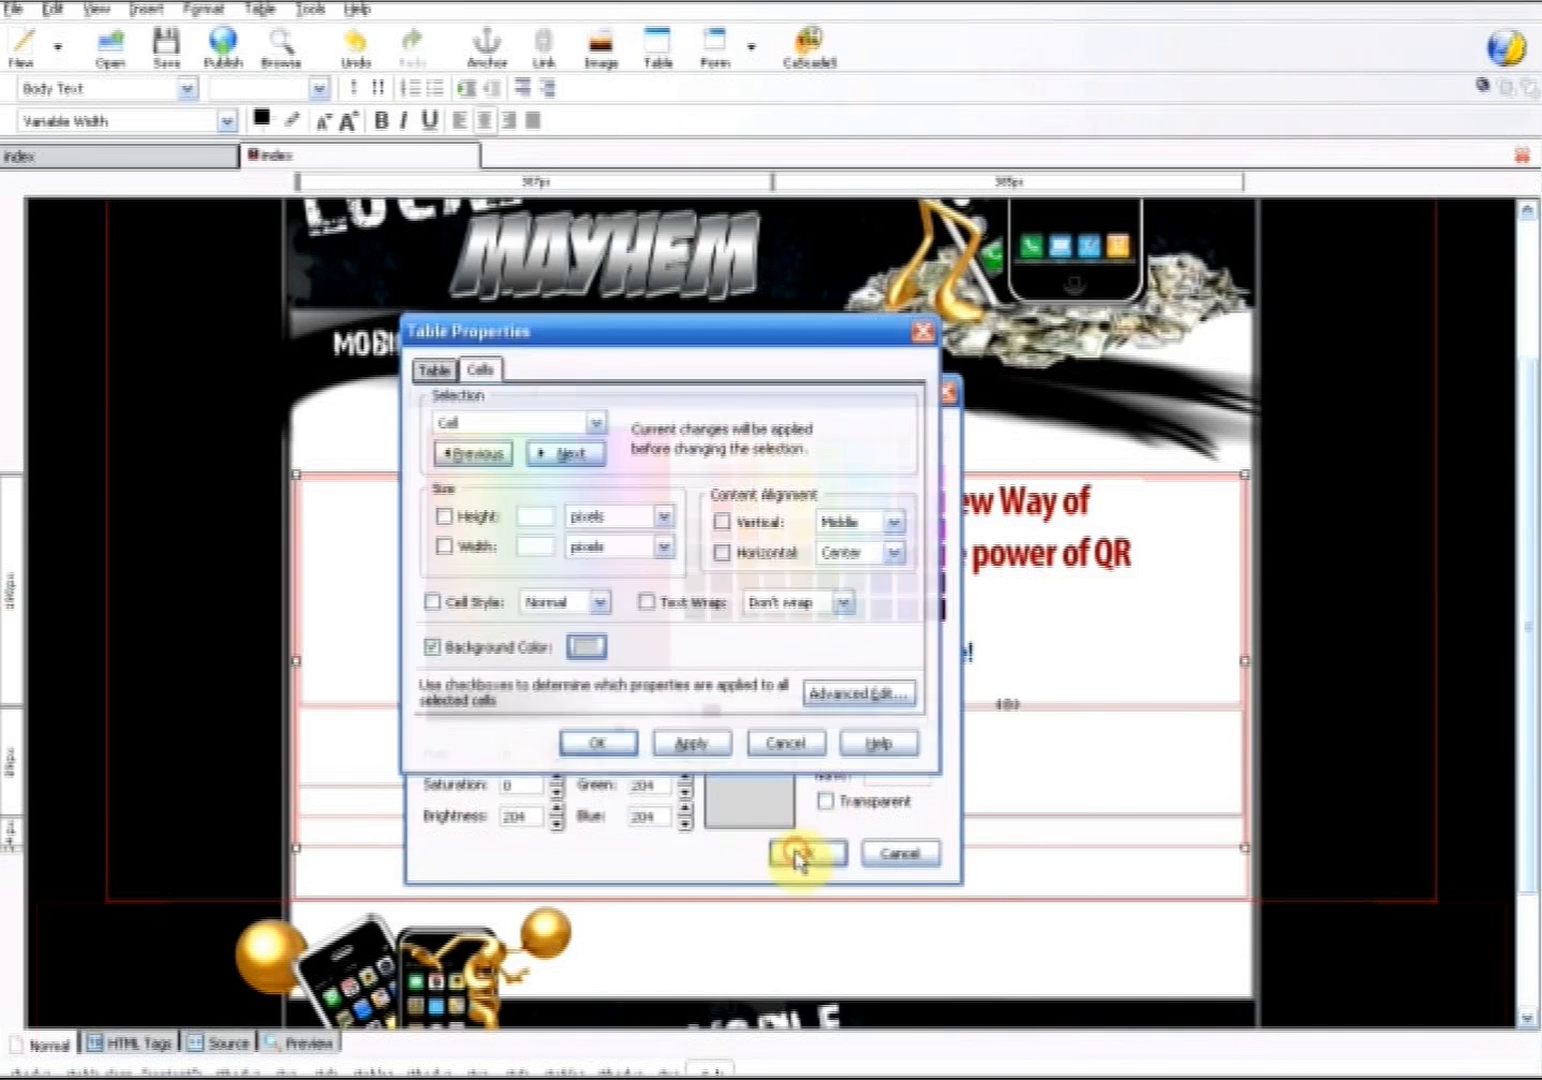
pyautogui.click(688, 745)
pyautogui.click(598, 742)
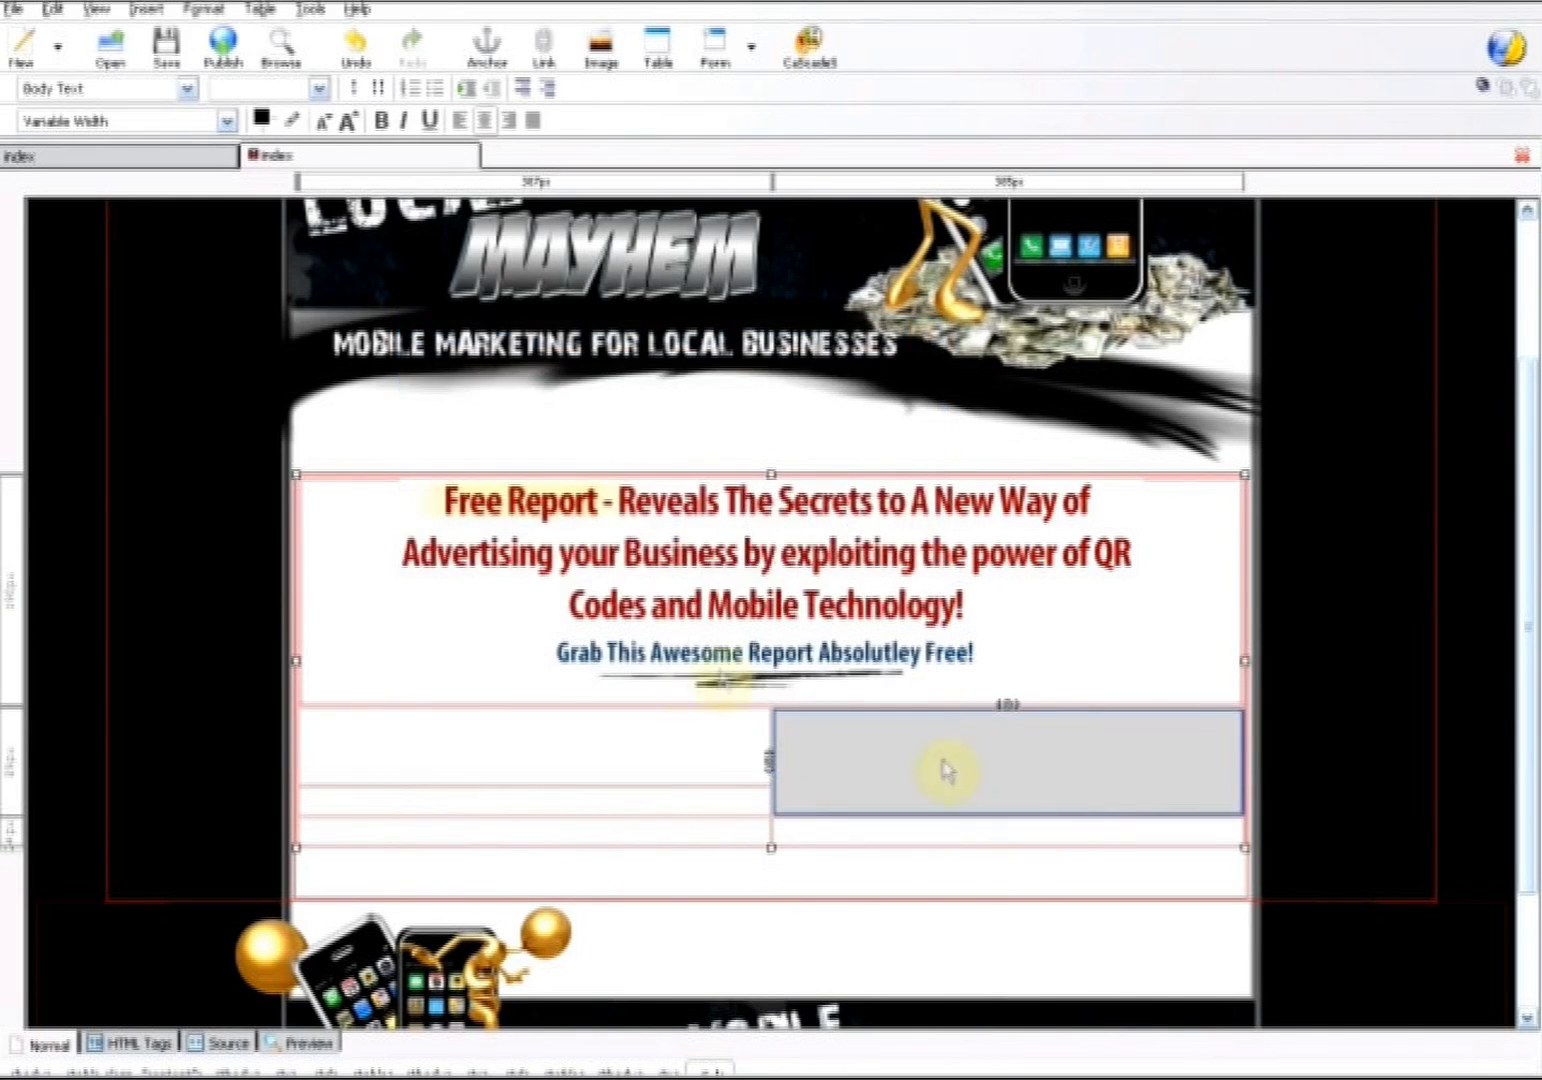
pyautogui.click(660, 735)
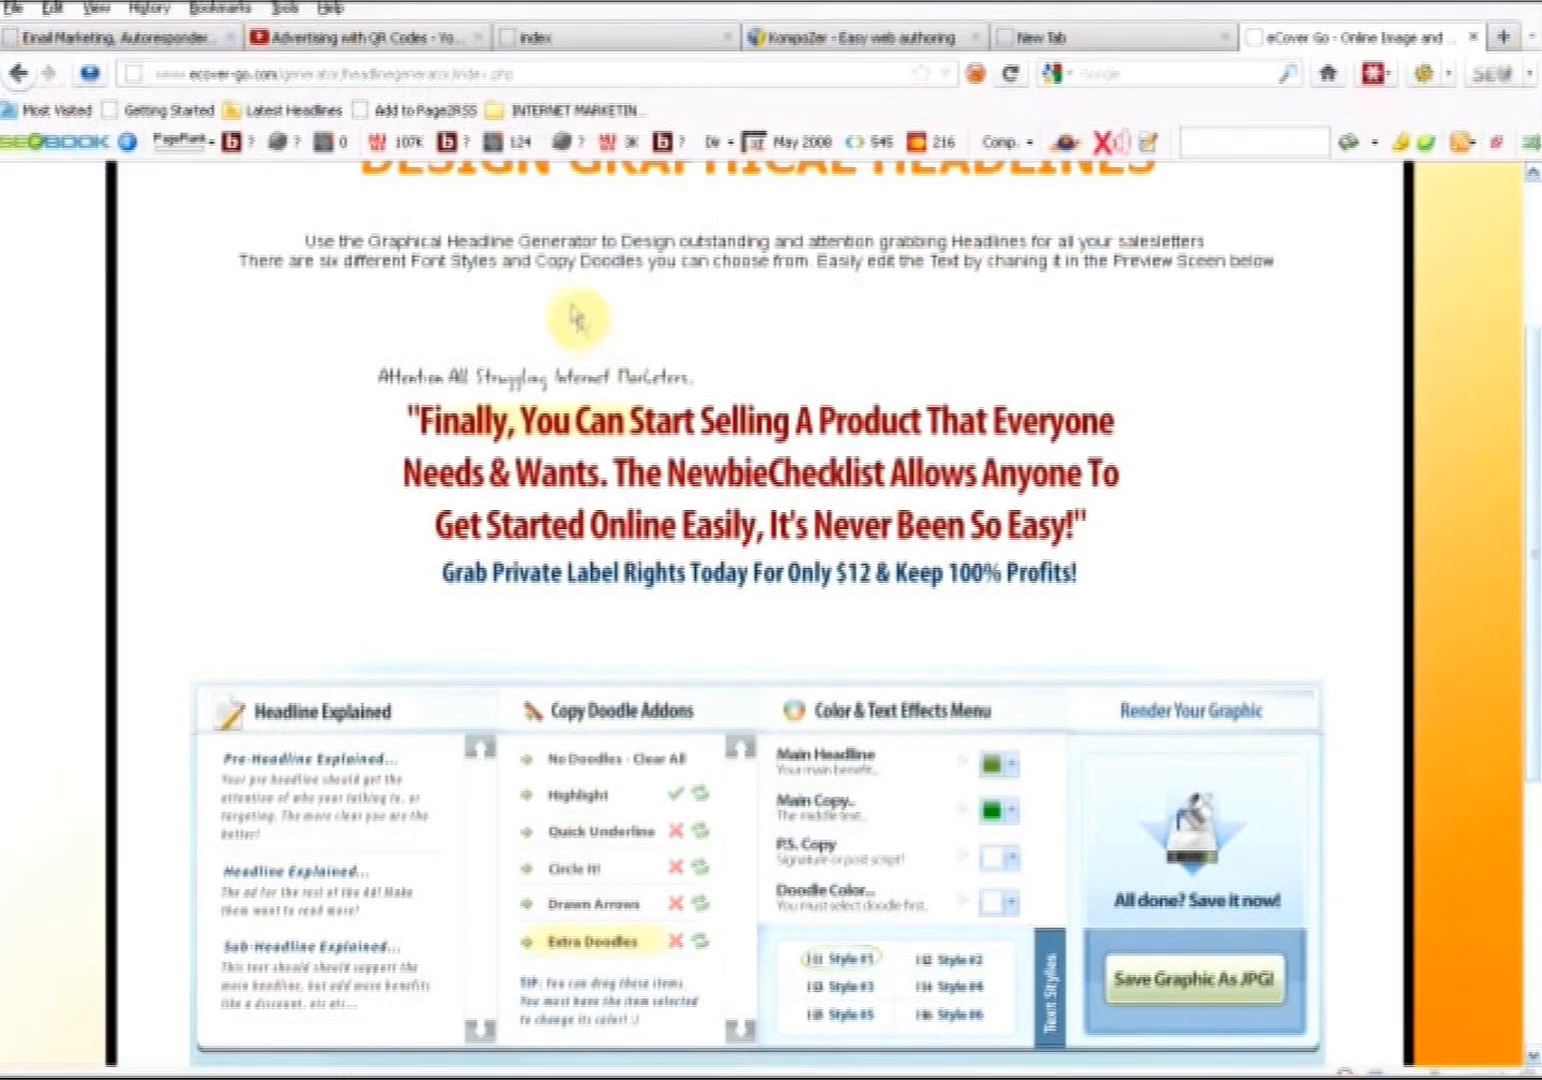
# Switch to the browser's "Advertising with QR Codes" YouTube page and have its embed options use the old embed code
pyautogui.click(419, 40)
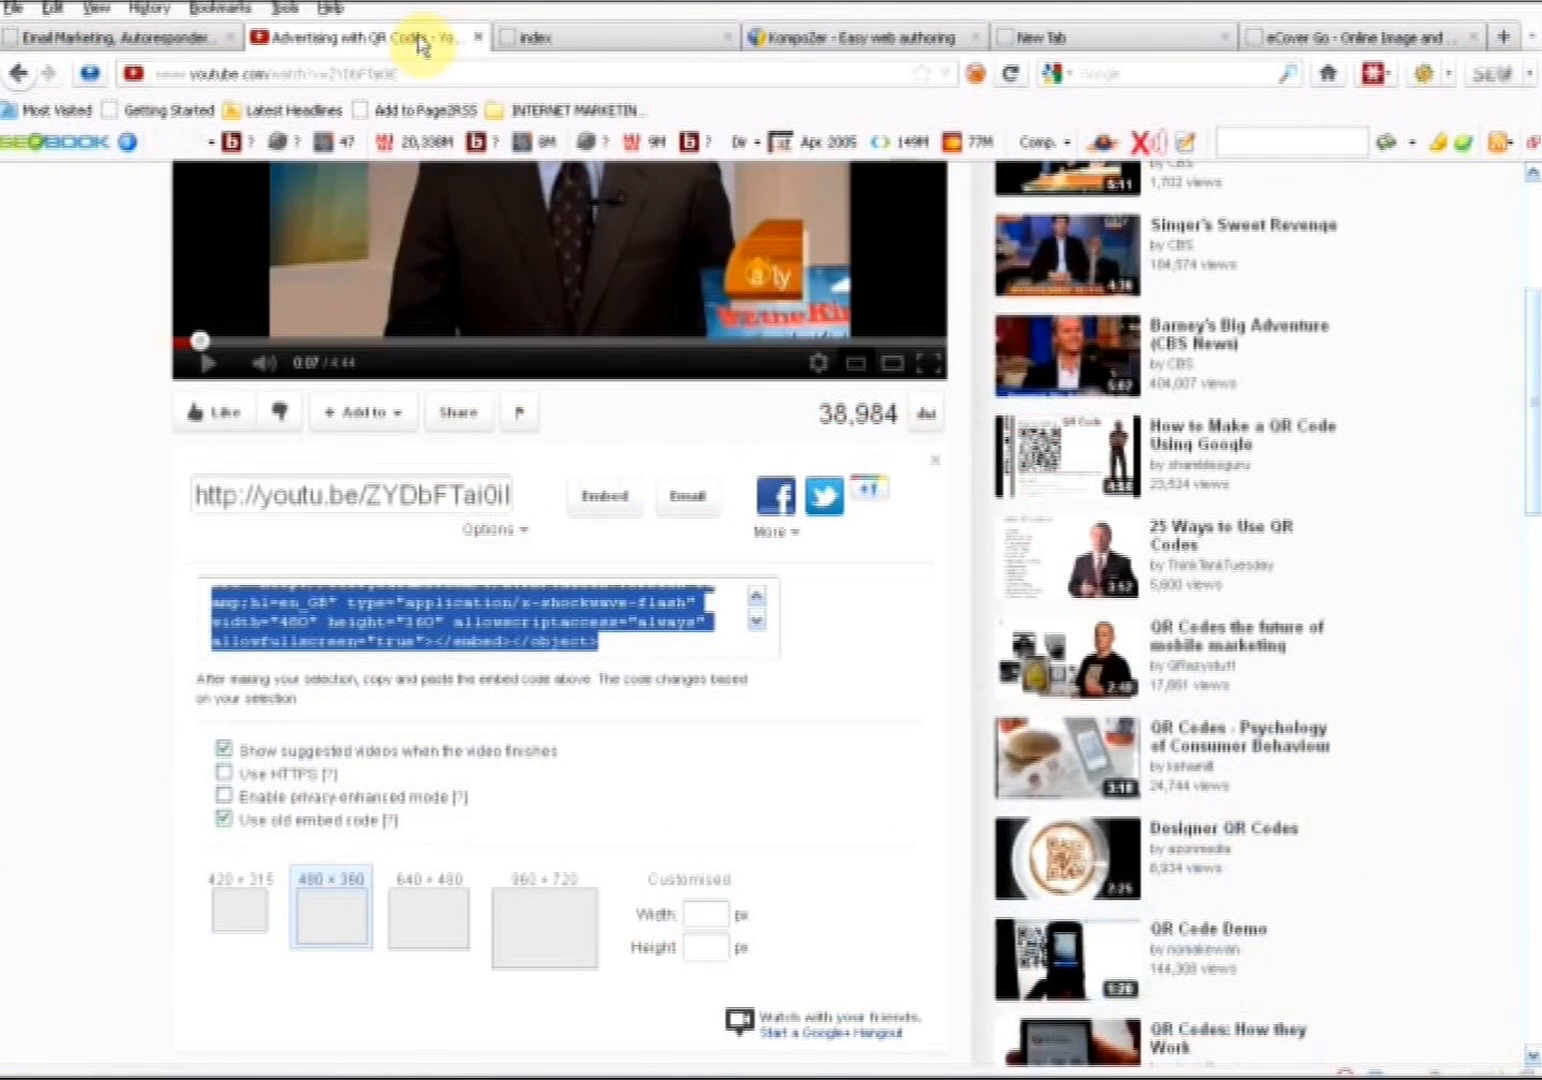
pyautogui.scroll(4, 1530, 500)
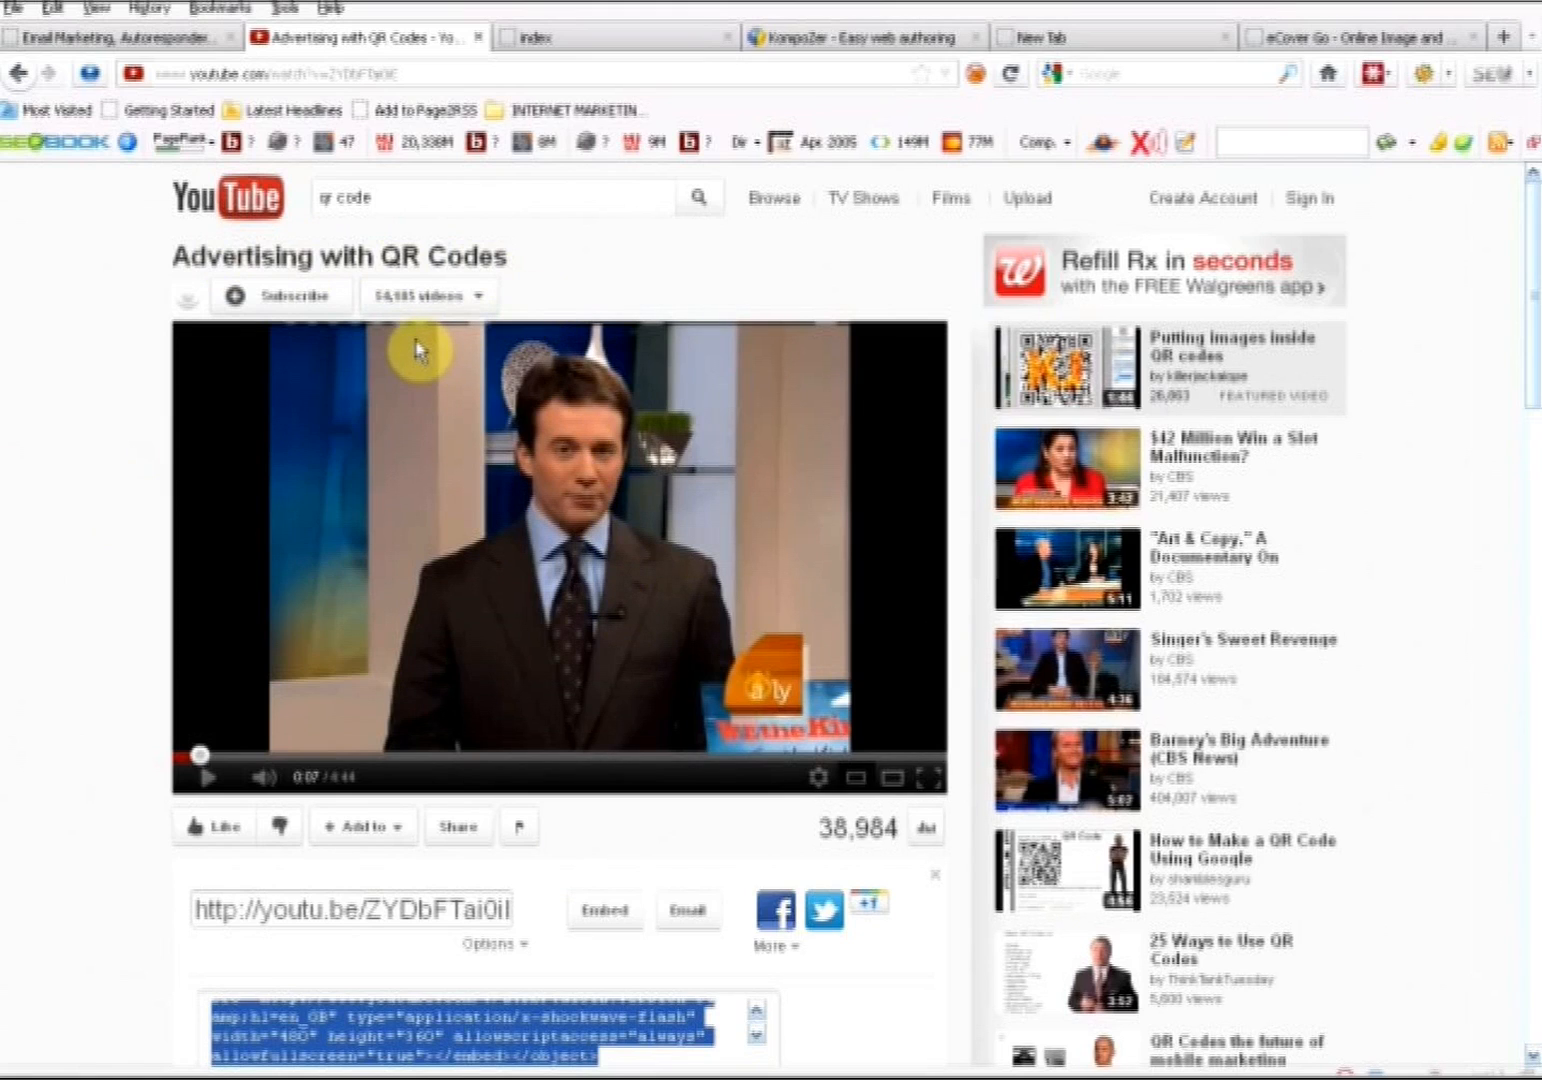
pyautogui.scroll(-2, 300, 740)
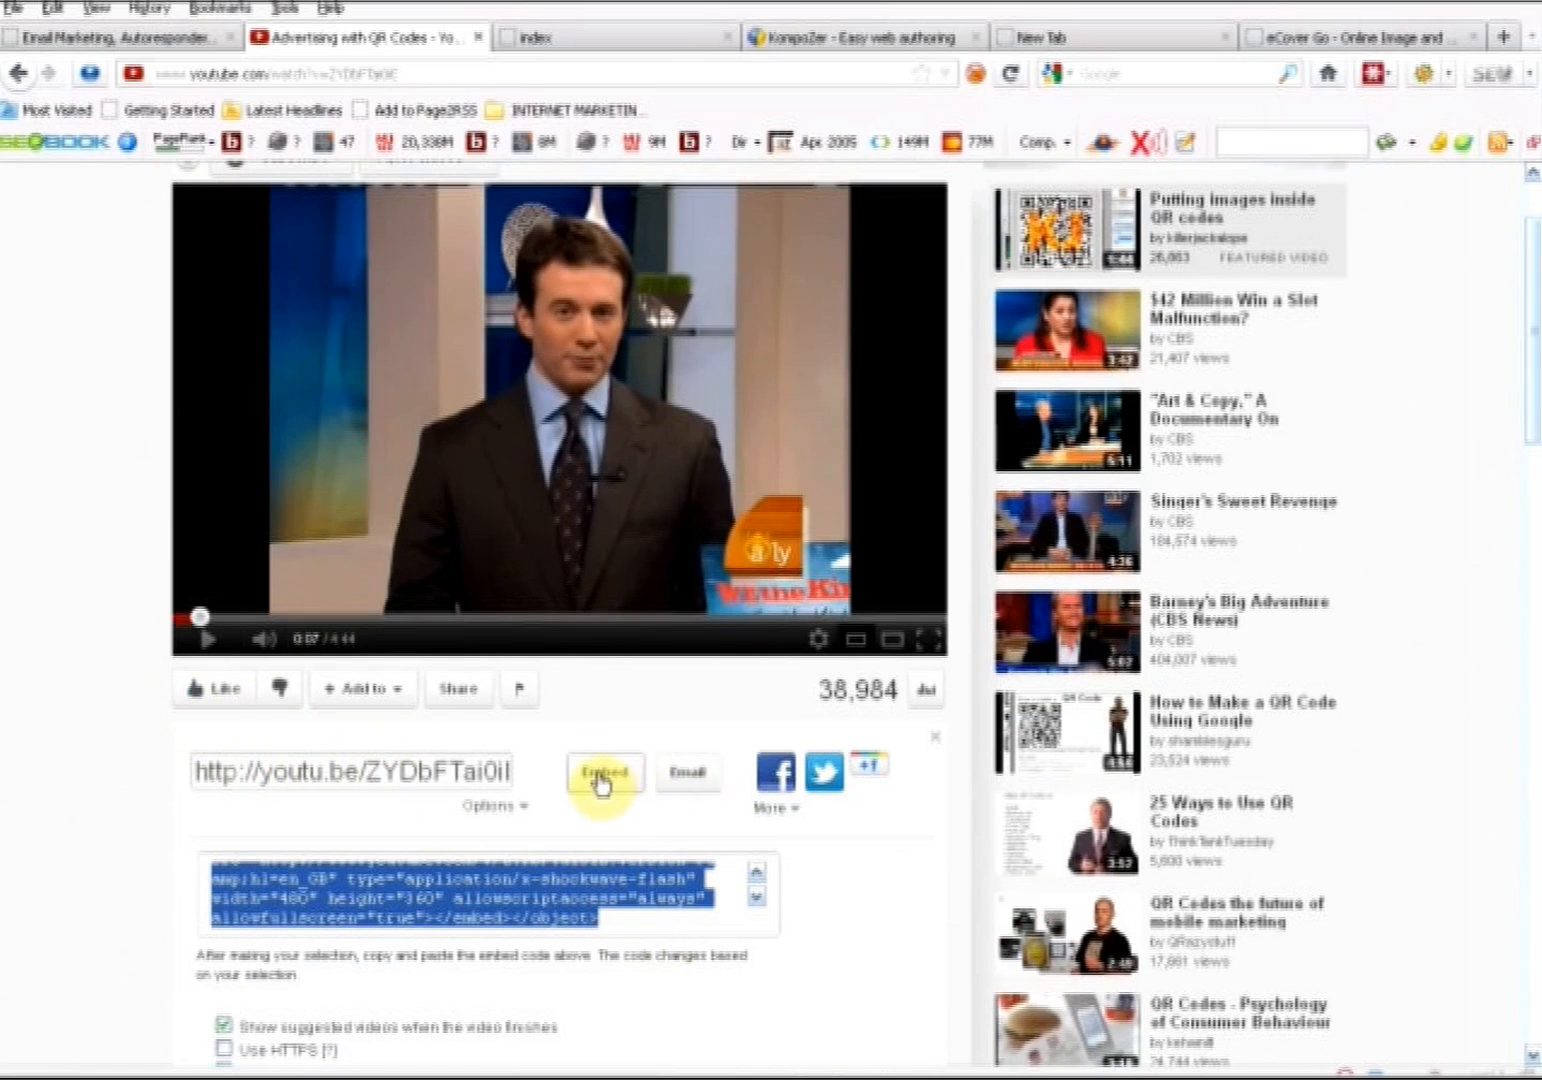
pyautogui.scroll(-2, 603, 782)
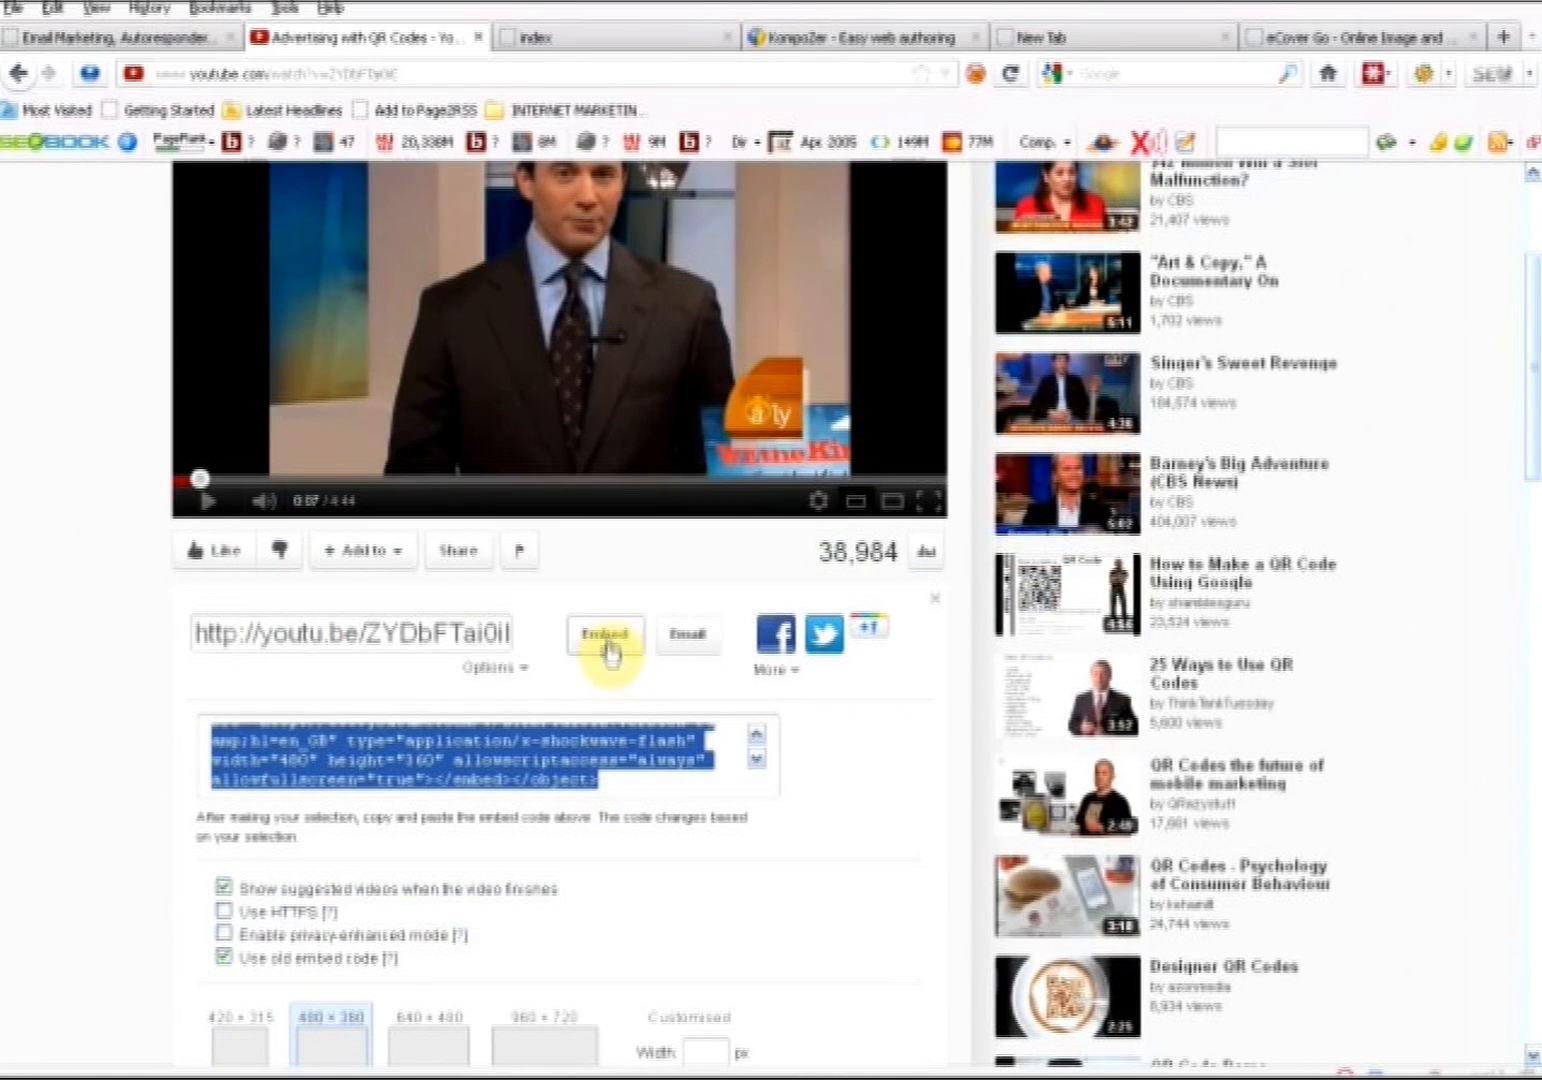
pyautogui.scroll(-2, 290, 815)
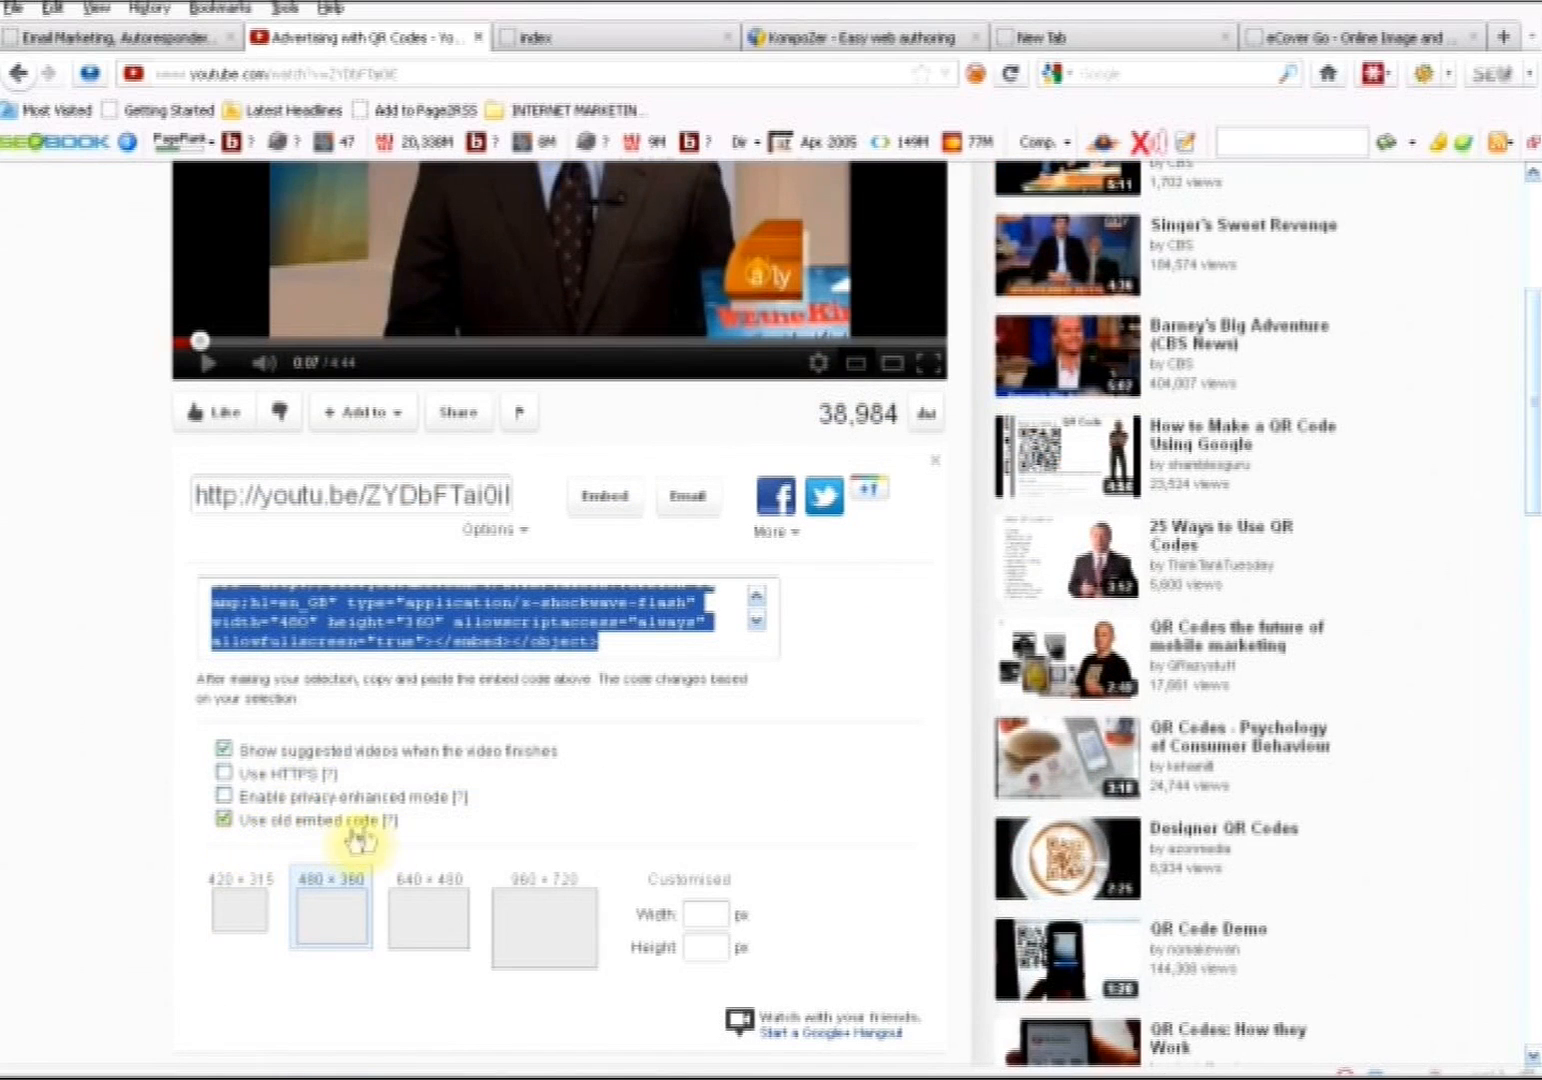
pyautogui.click(225, 820)
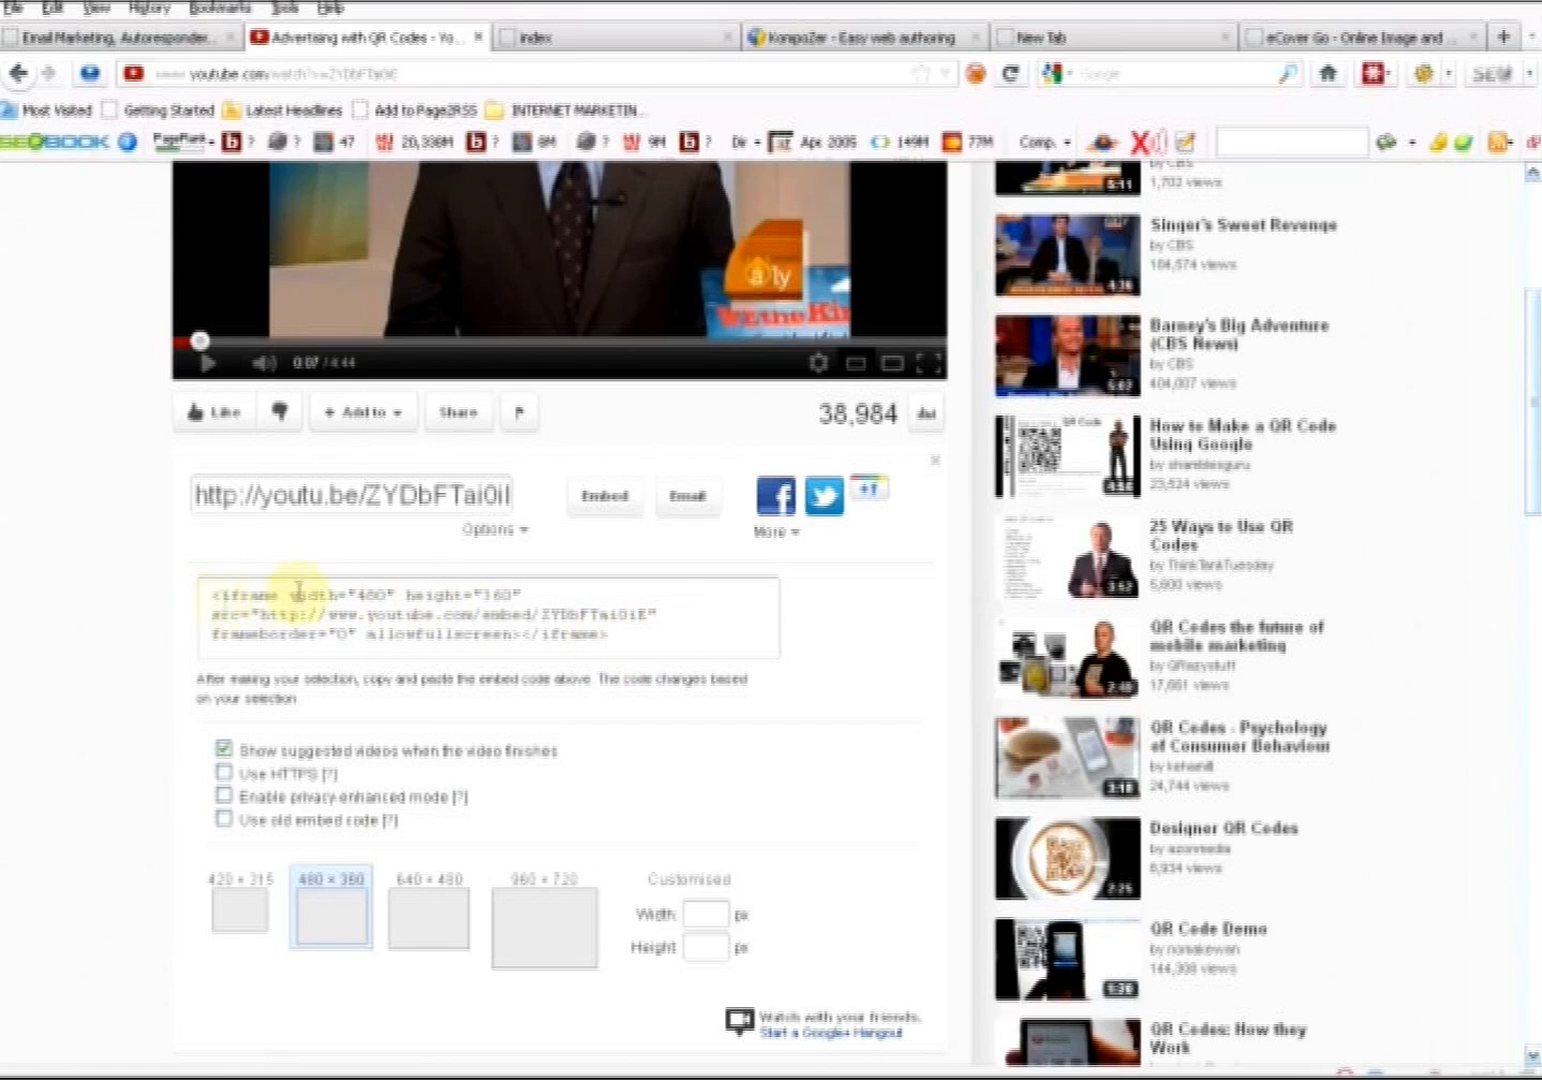
pyautogui.click(224, 819)
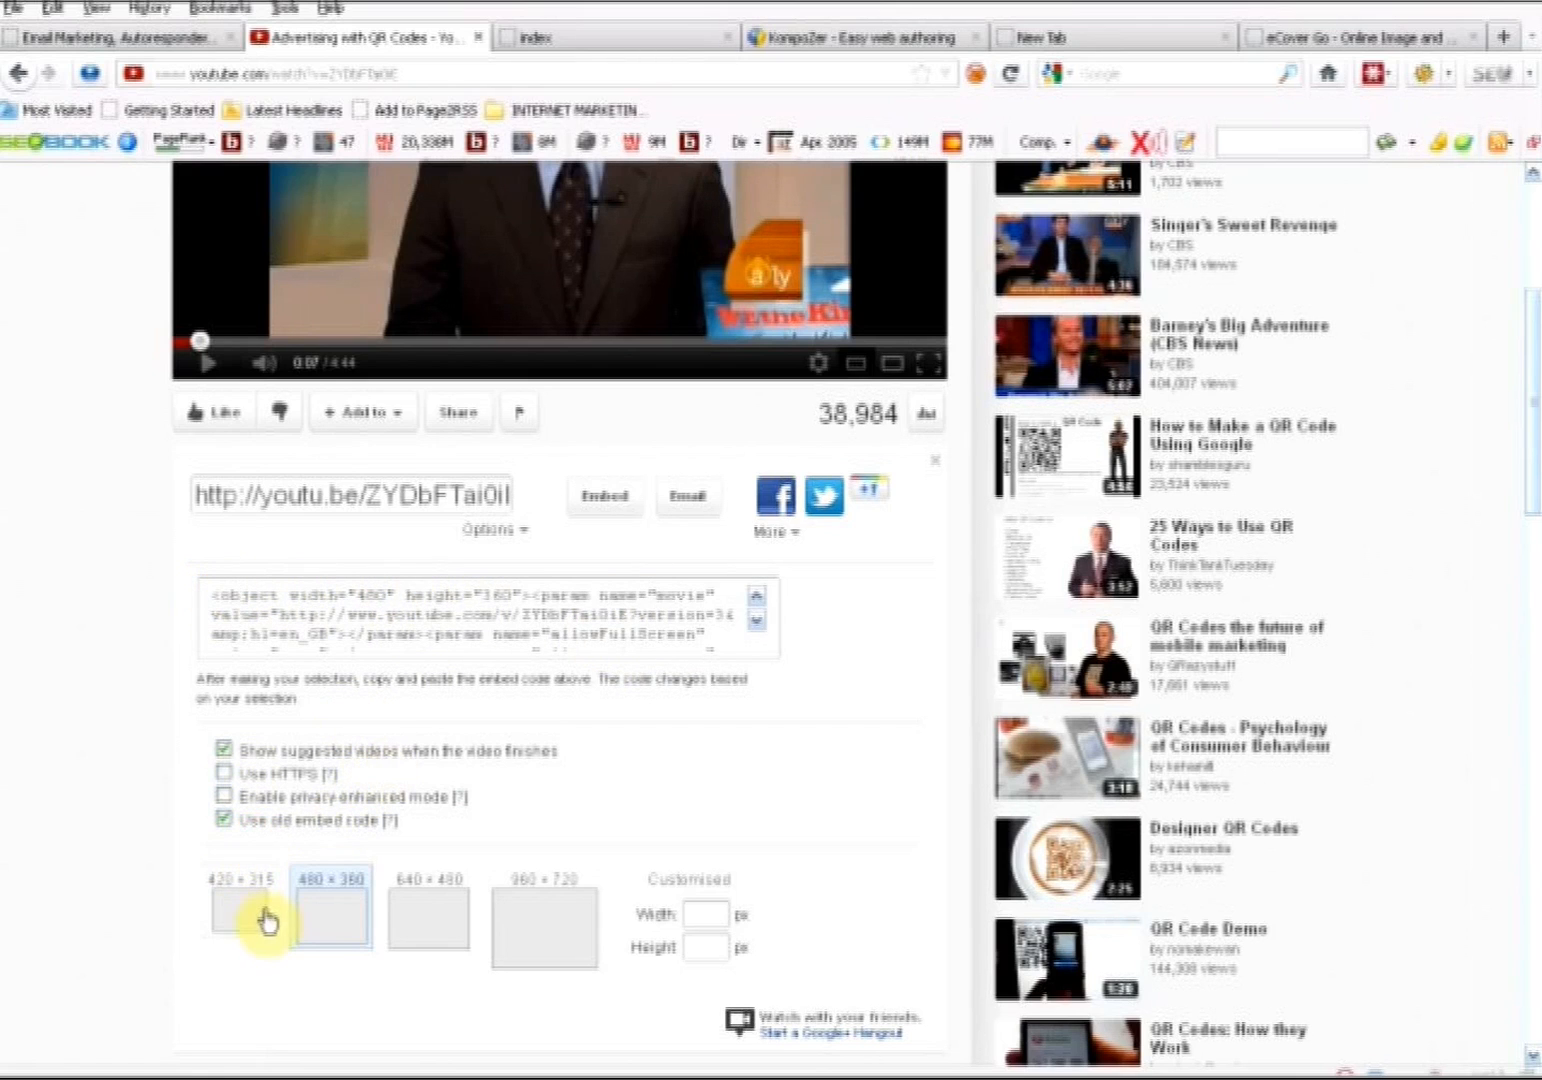
# Copy the video's complete old-style embed code at the 480 × 360 size
pyautogui.scroll(-3, 410, 878)
pyautogui.scroll(-3, 410, 878)
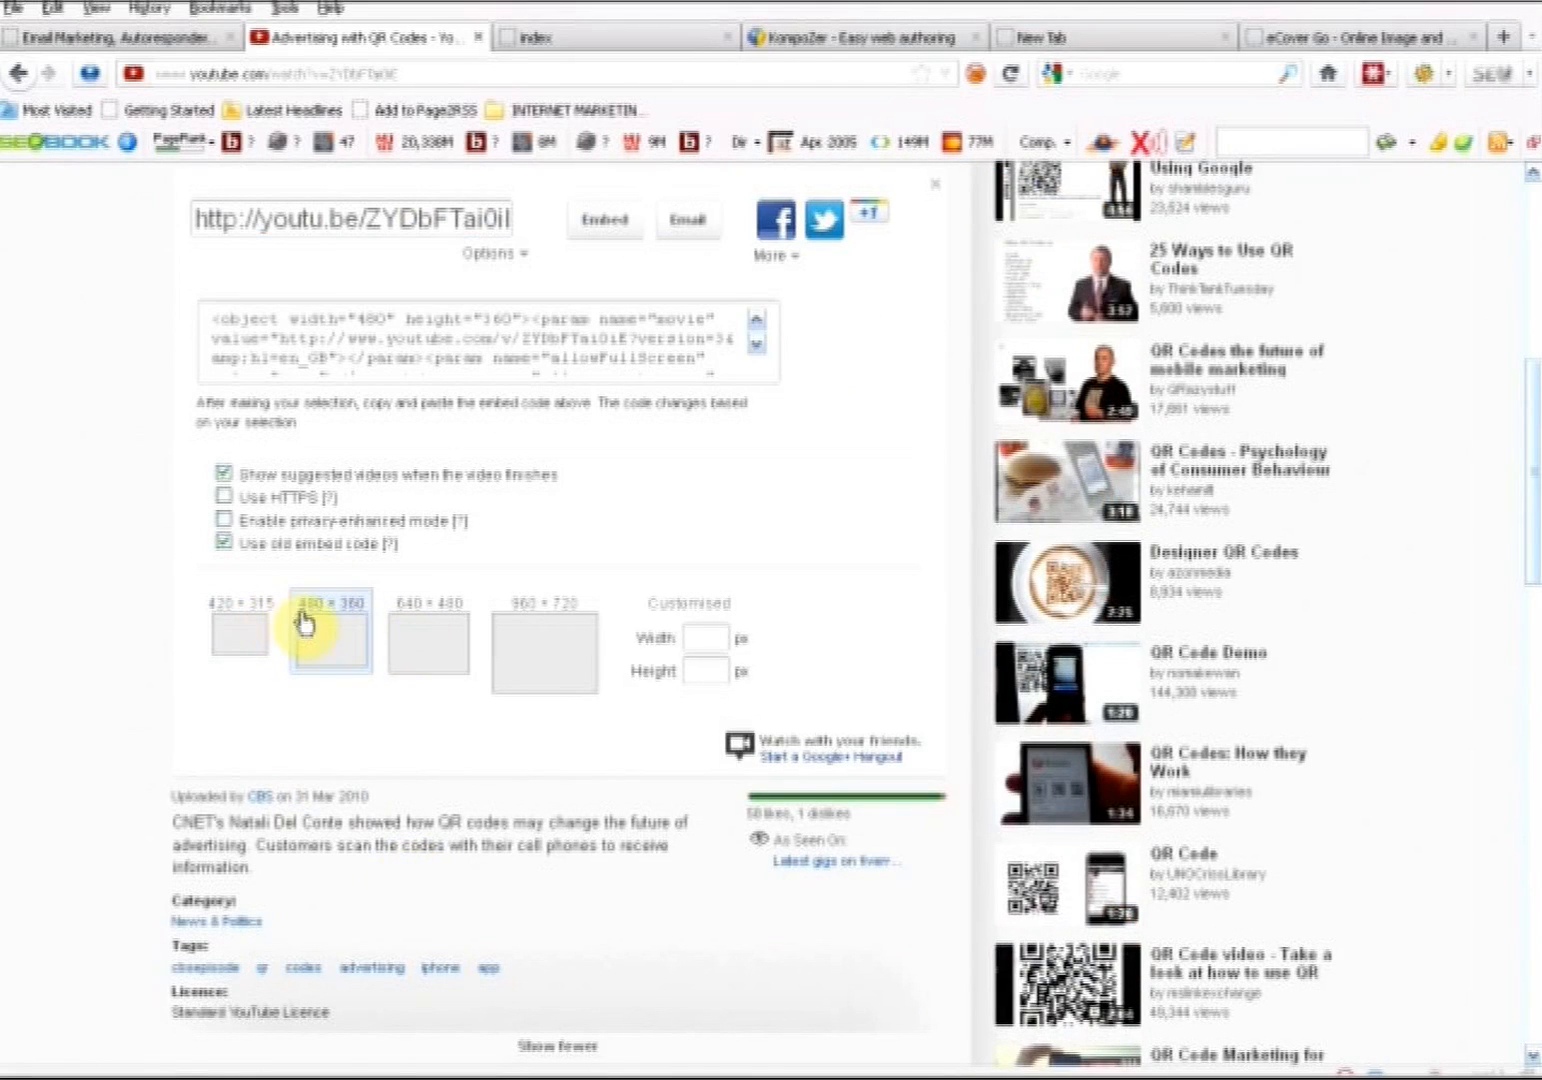
pyautogui.scroll(6, 320, 630)
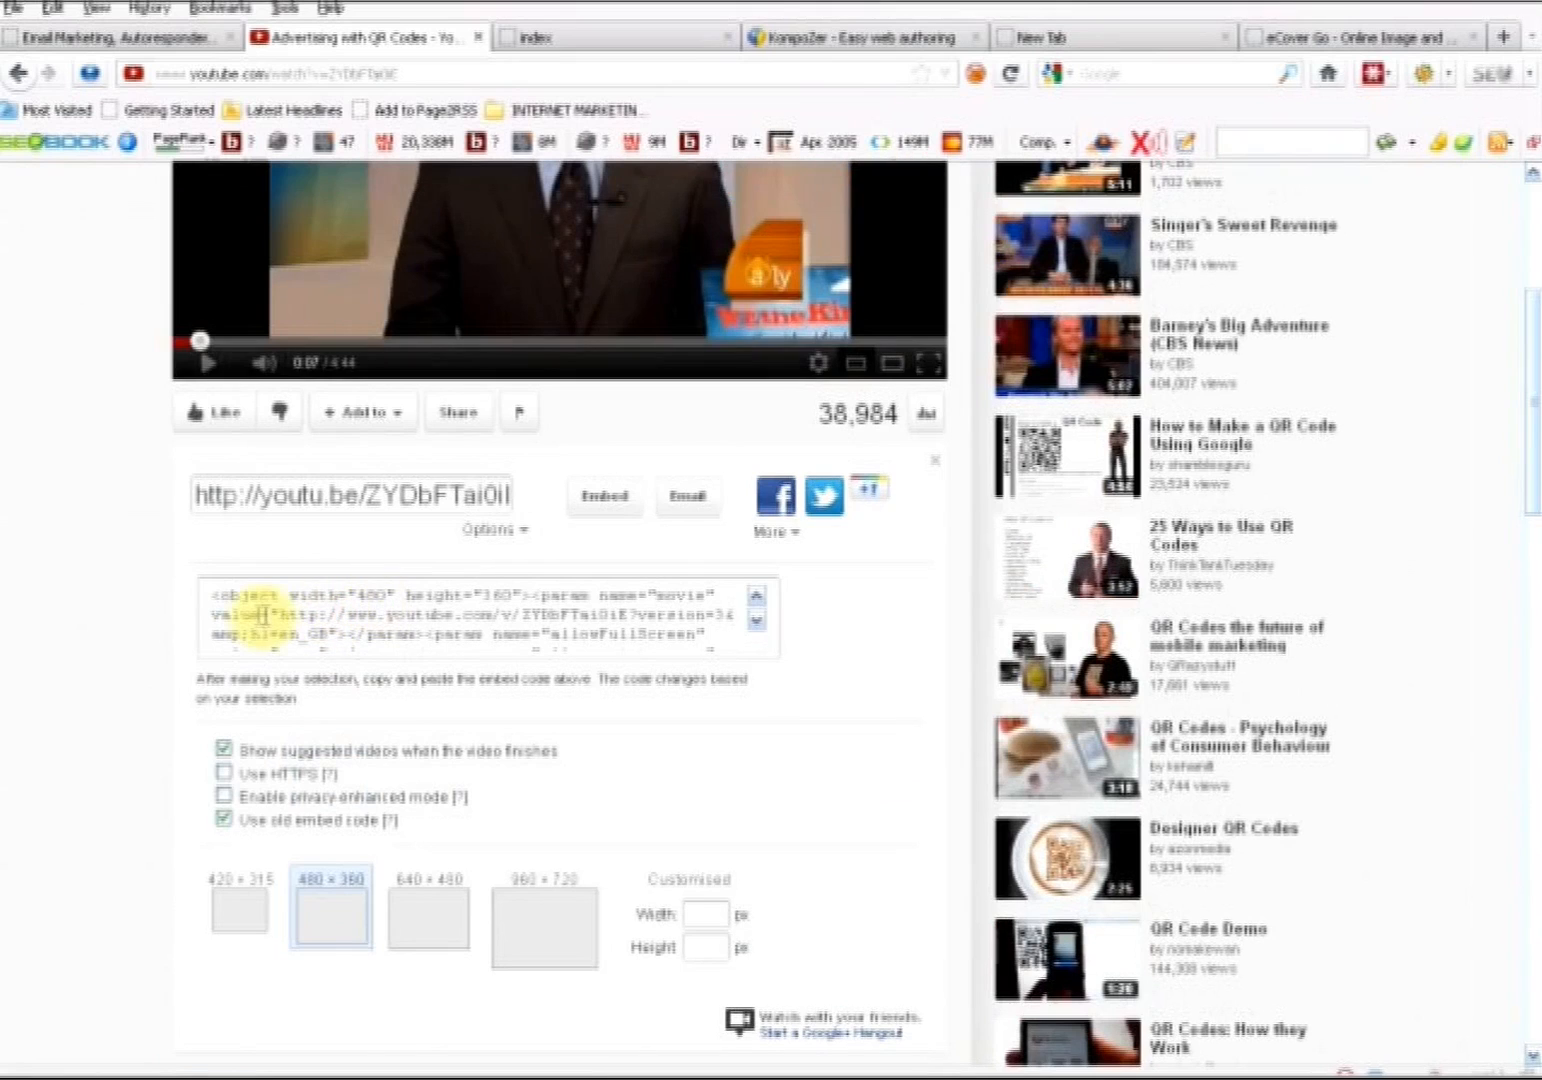
pyautogui.moveTo(209, 596); pyautogui.dragTo(714, 681)
pyautogui.rightClick(458, 592)
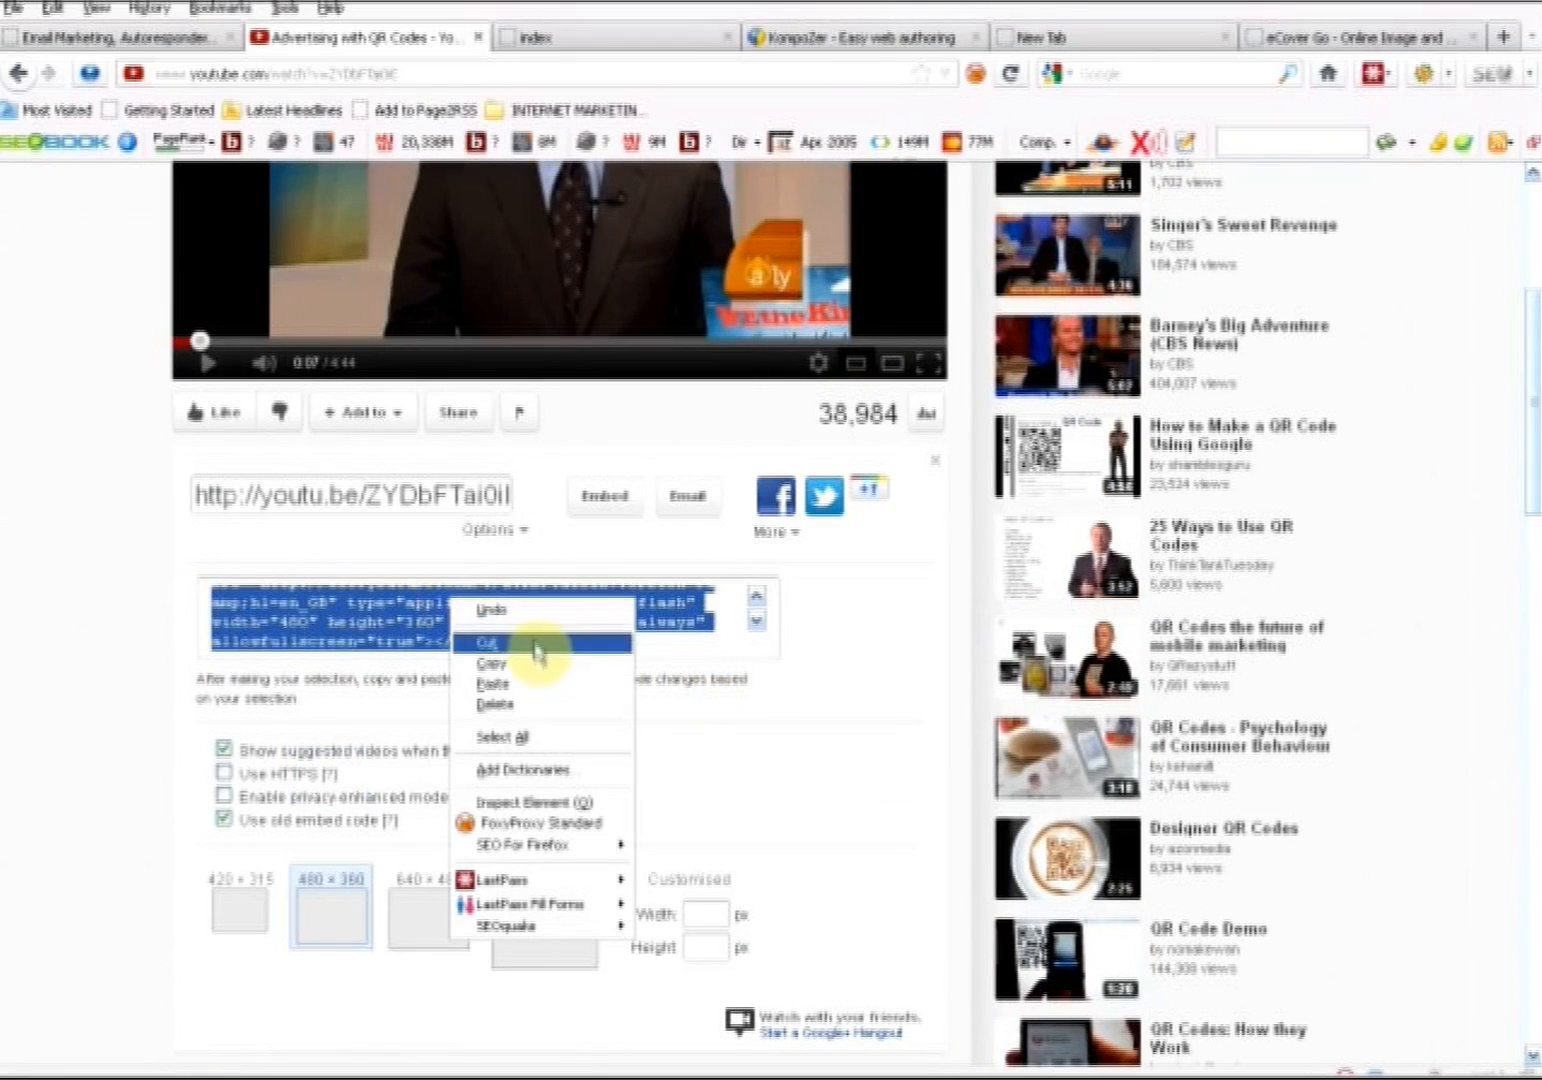
pyautogui.click(535, 652)
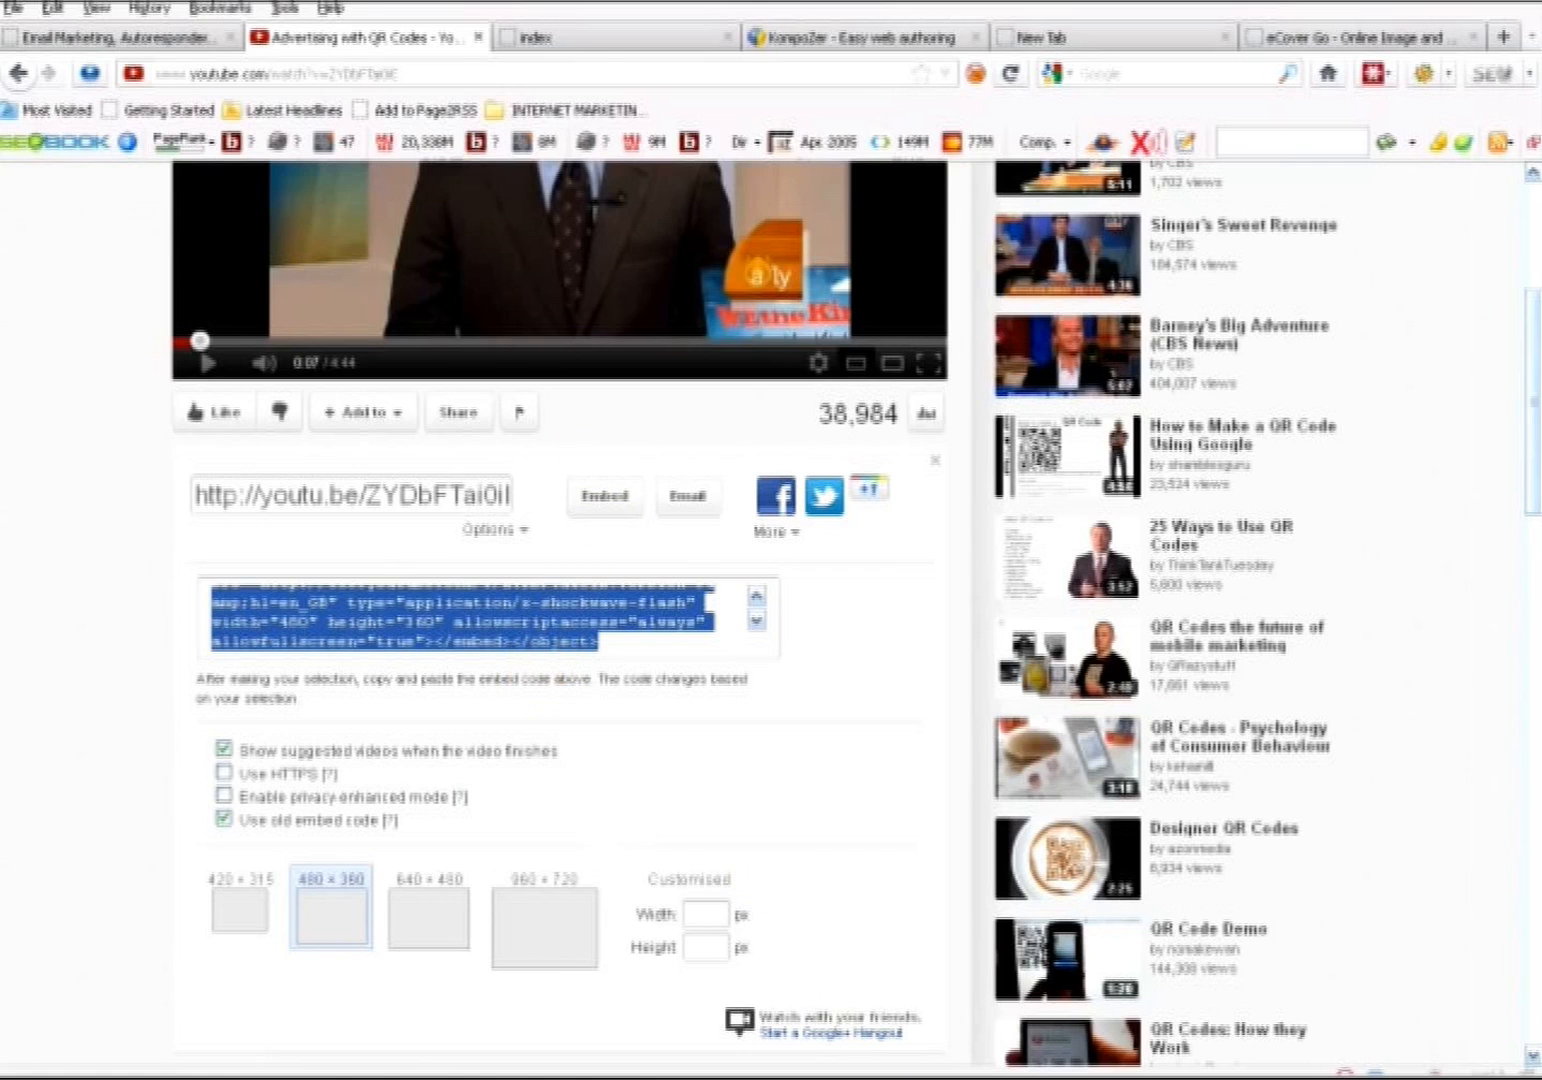
# In KompoZer, insert the copied YouTube embed code as HTML into the left cell of the table's second row
pyautogui.hotkey('alt', 'Tab')
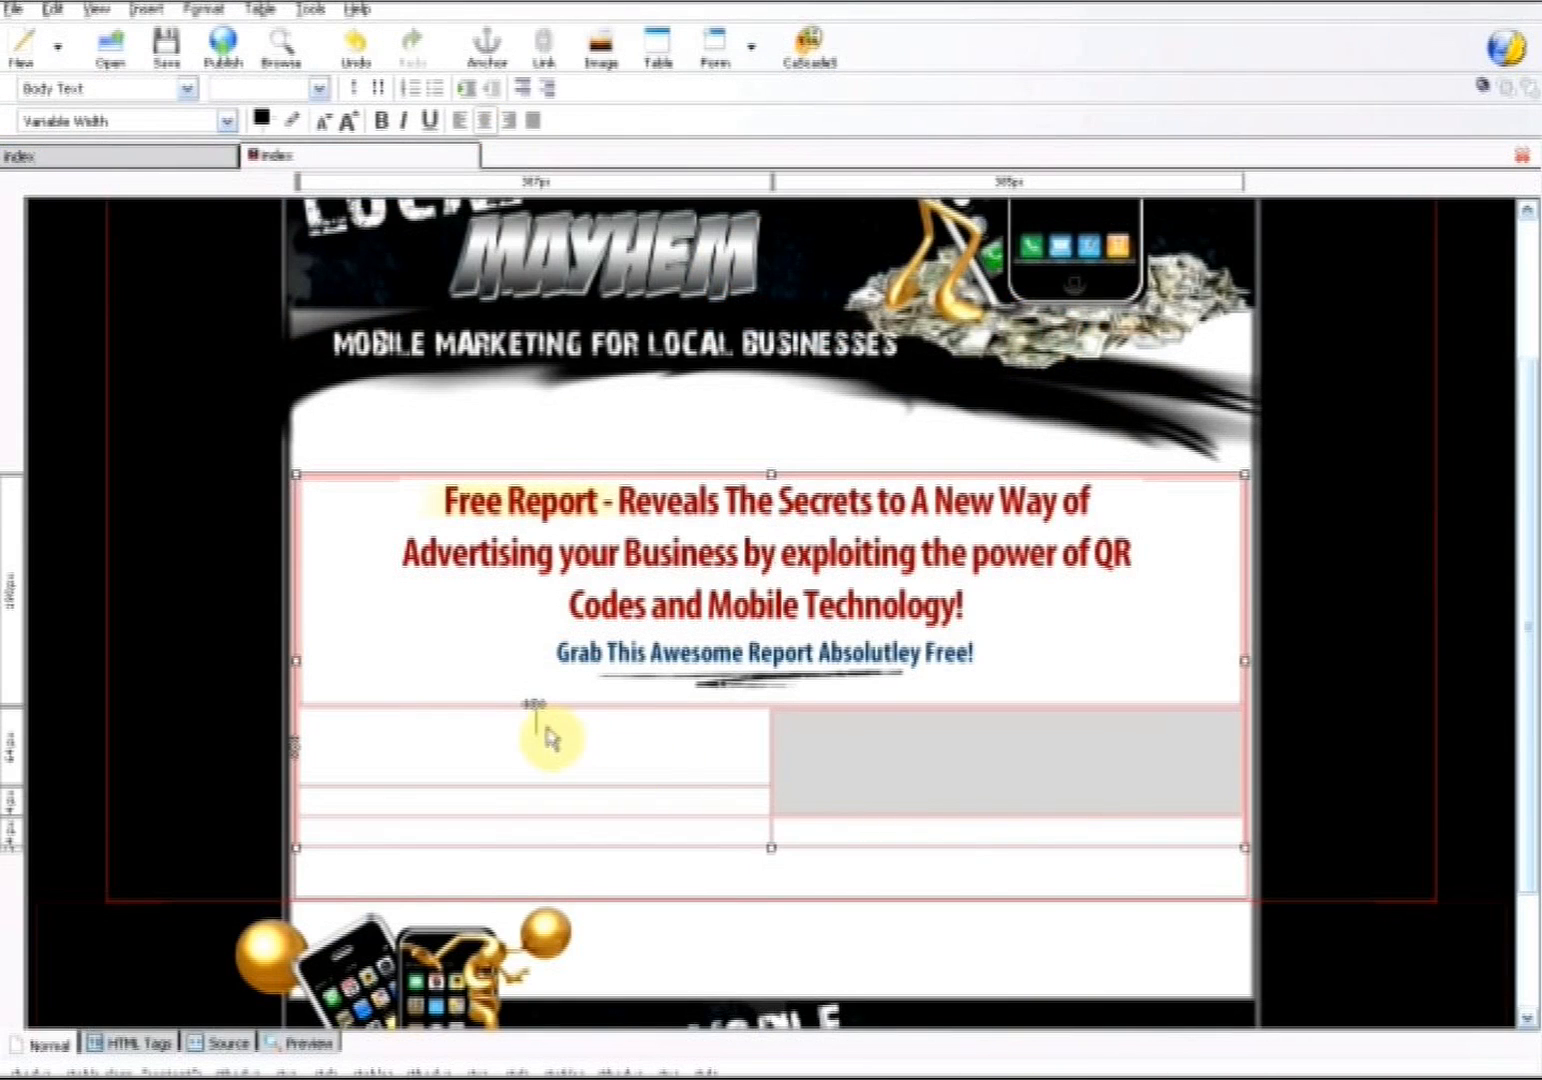
pyautogui.click(132, 12)
pyautogui.click(245, 247)
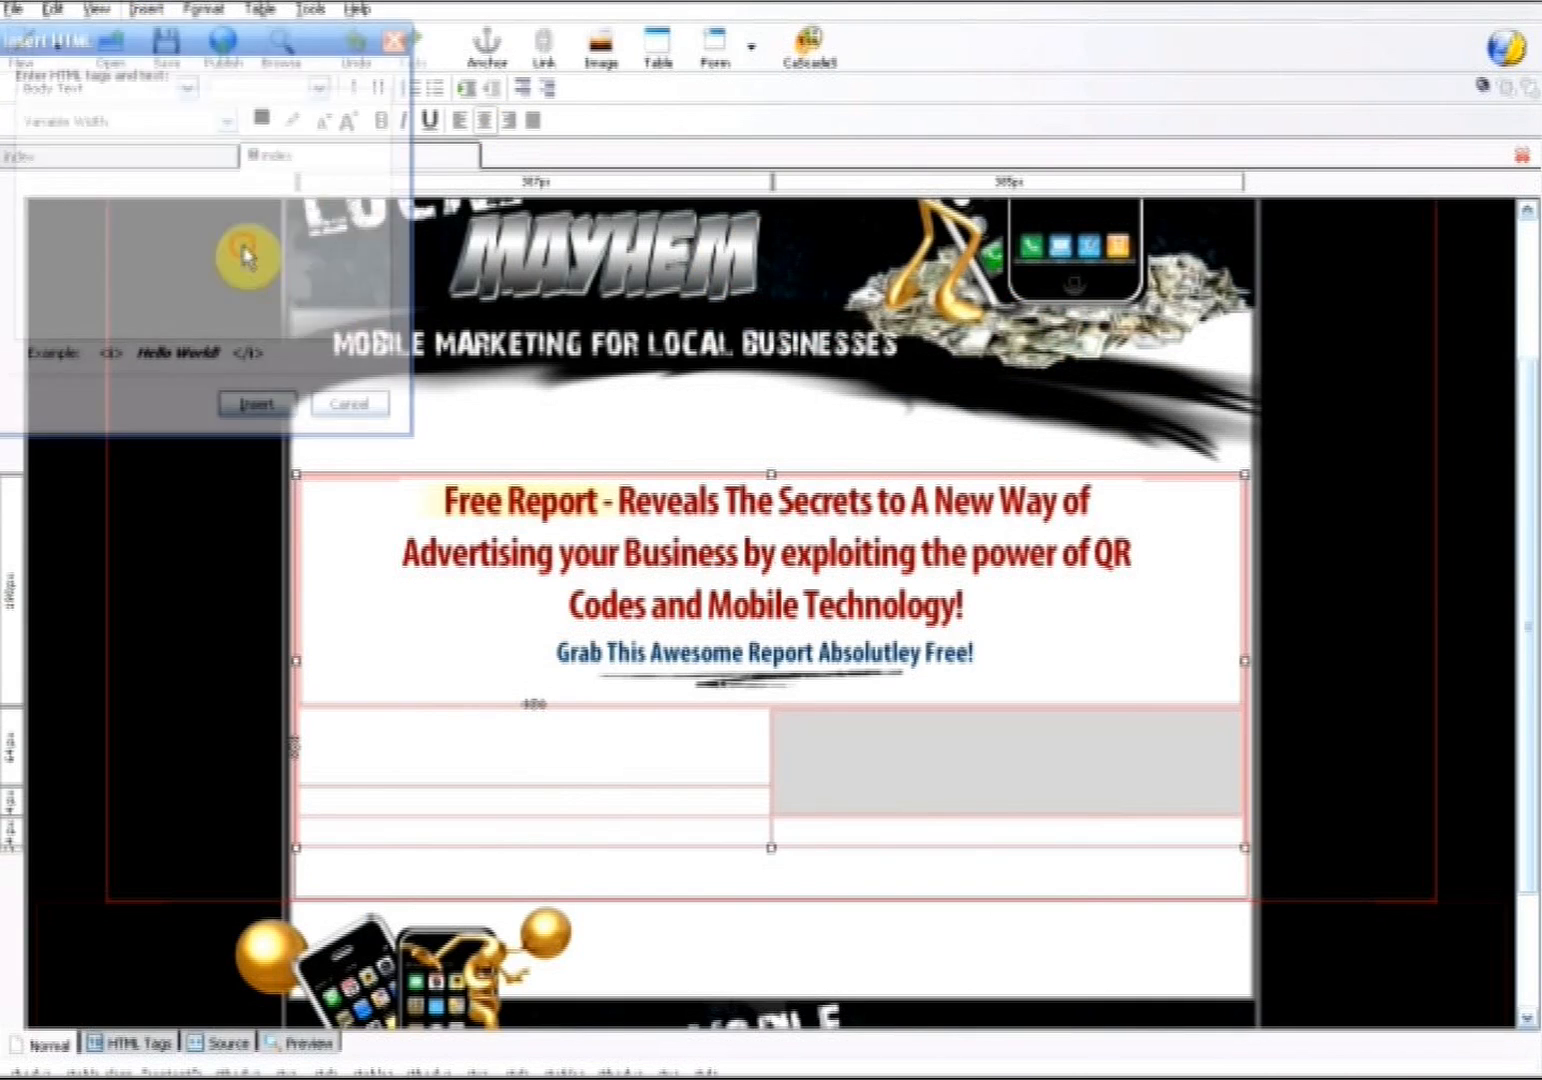
pyautogui.rightClick(137, 135)
pyautogui.click(183, 221)
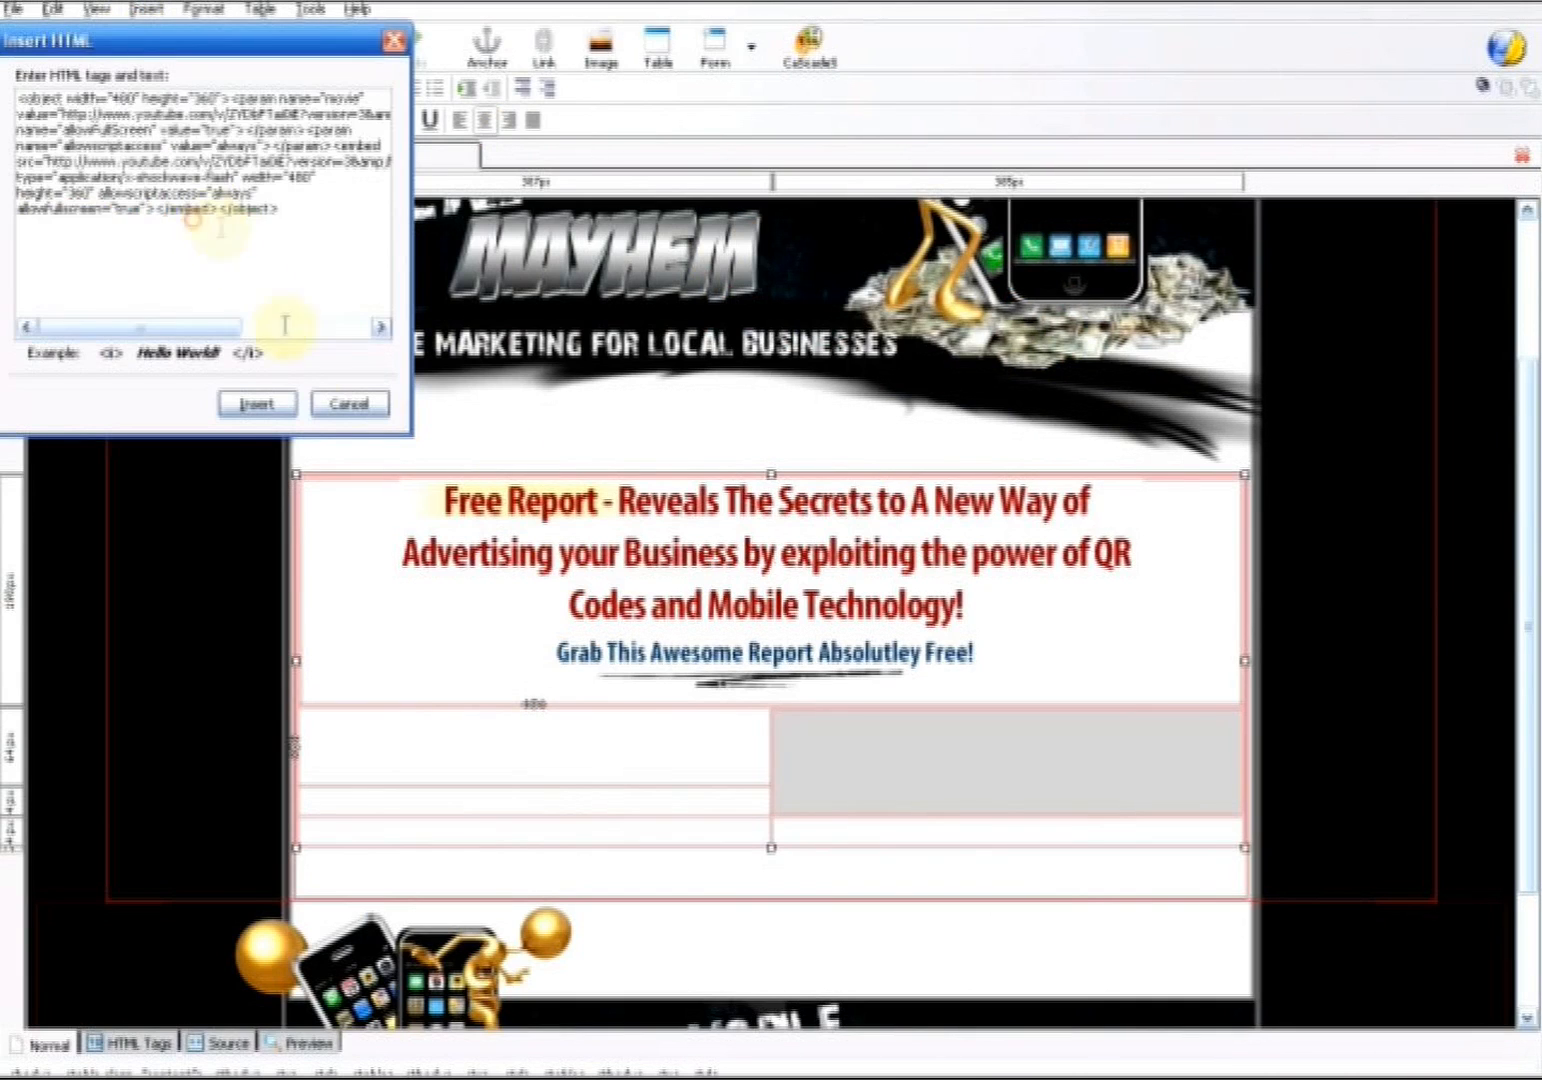
pyautogui.click(257, 404)
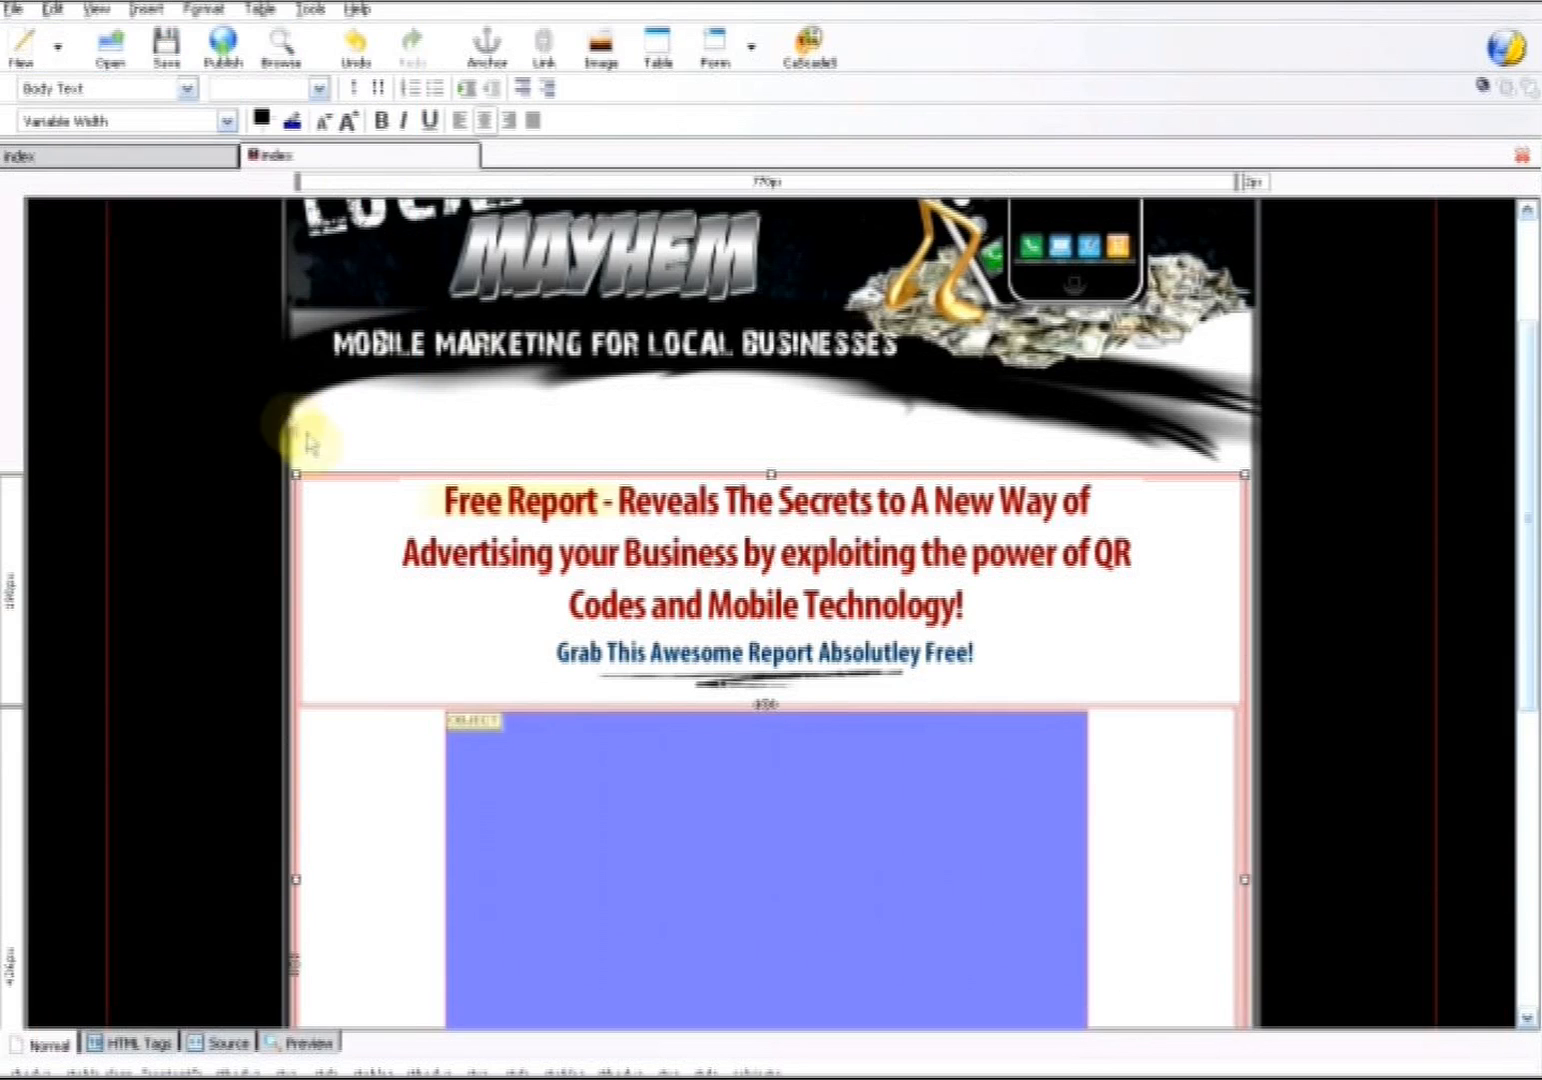
# Look over the second row with the inserted video and check it against the other index page
pyautogui.scroll(-3, 482, 527)
pyautogui.scroll(-9, 785, 637)
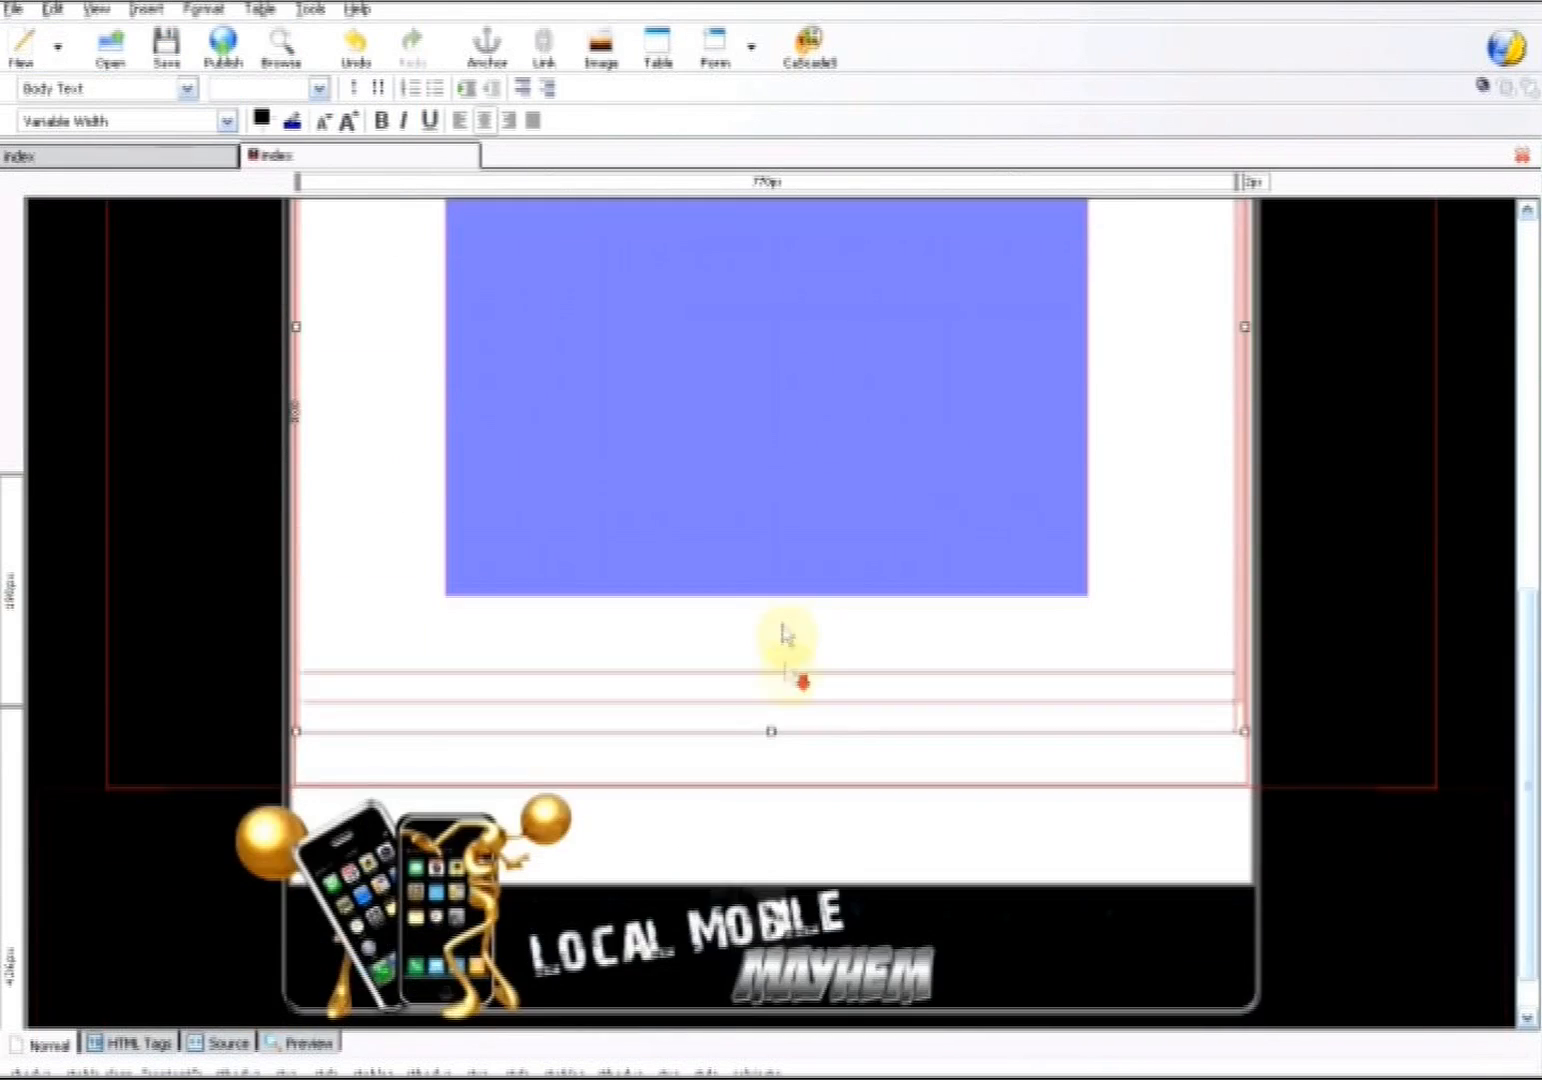
pyautogui.scroll(3, 785, 625)
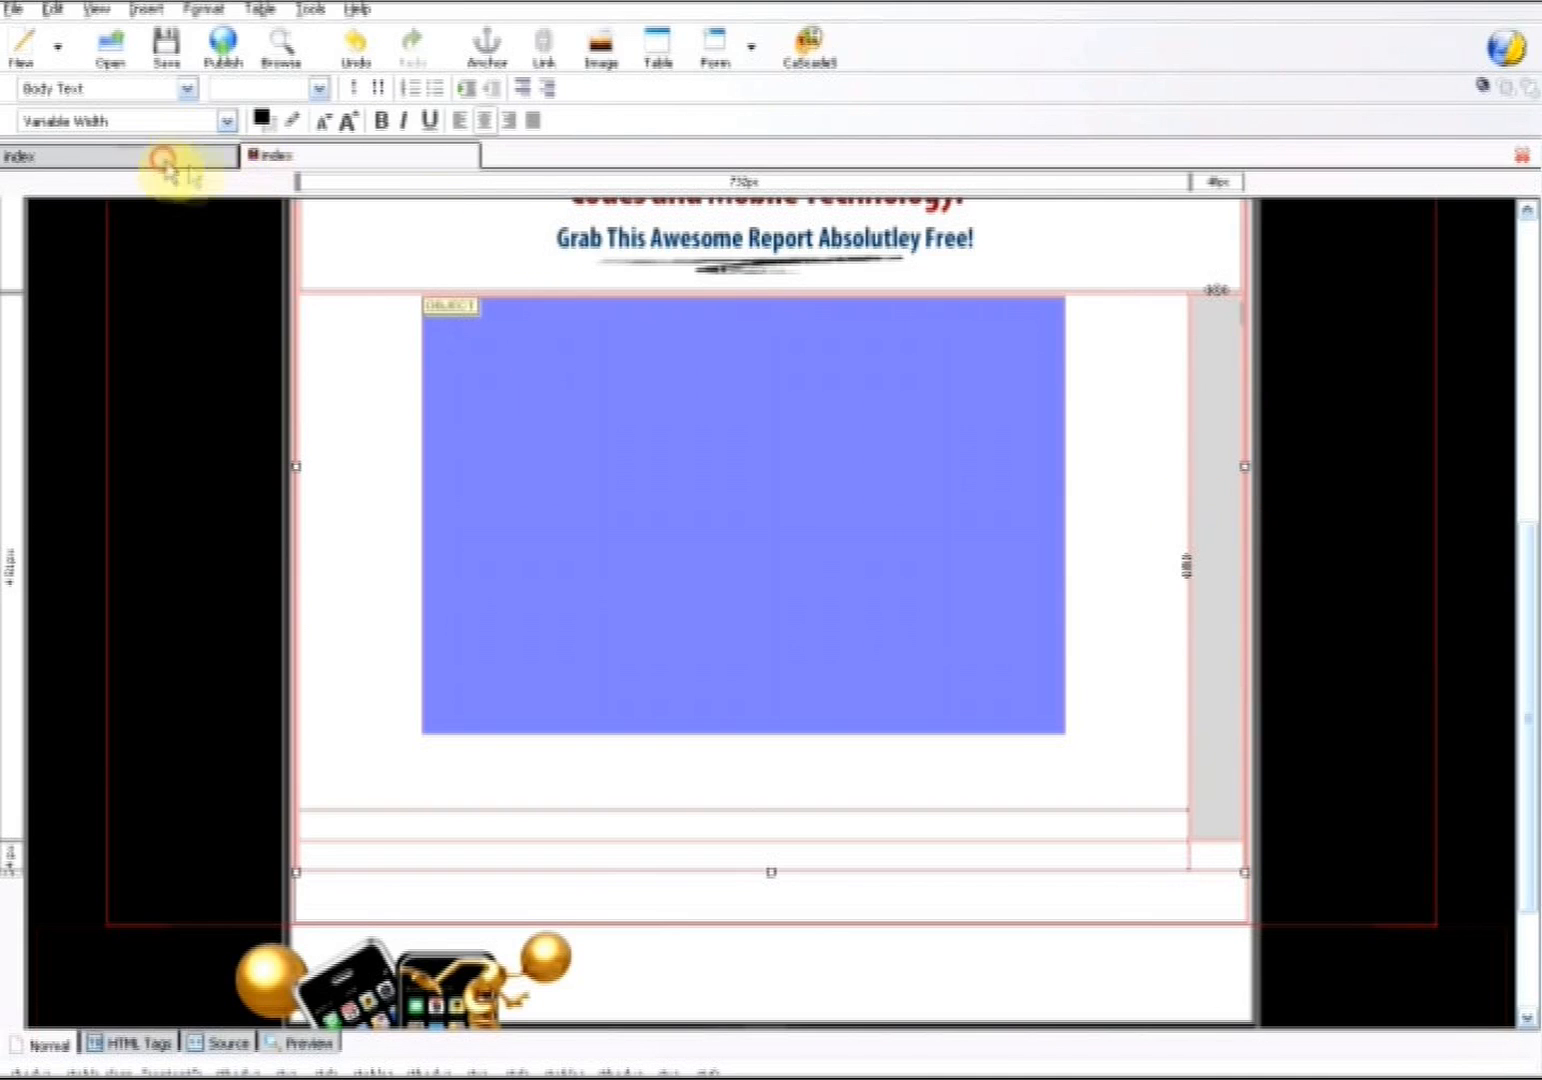
pyautogui.click(285, 158)
pyautogui.click(315, 158)
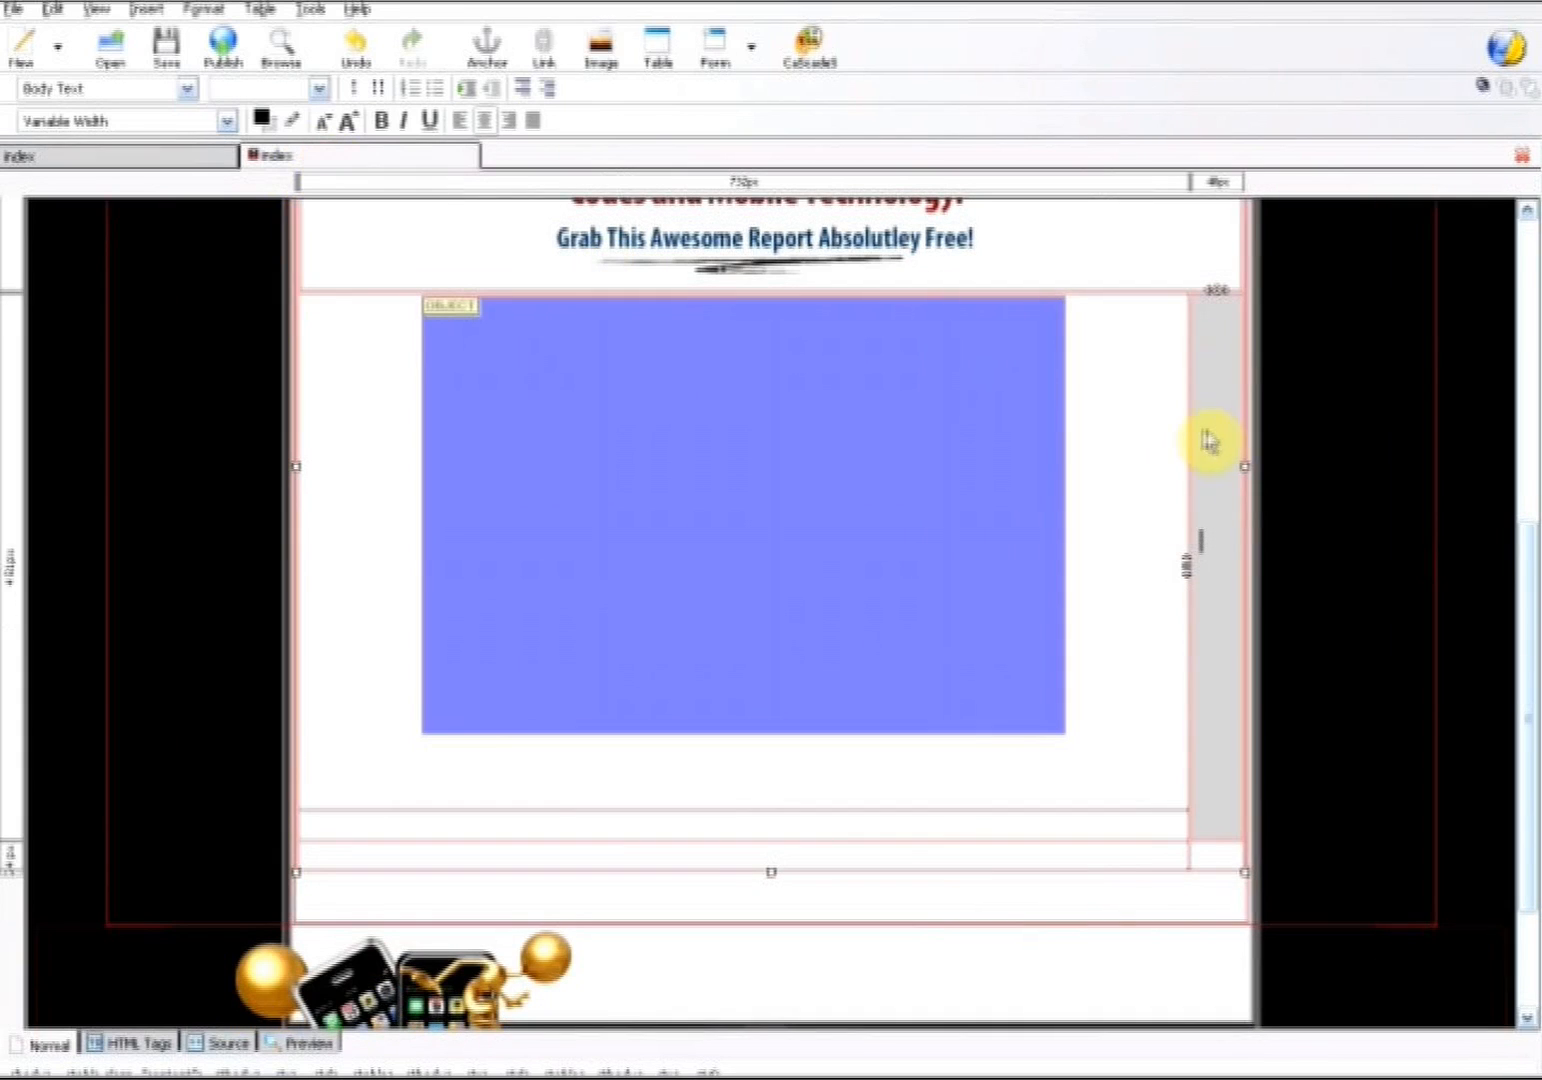
pyautogui.write('Sign')
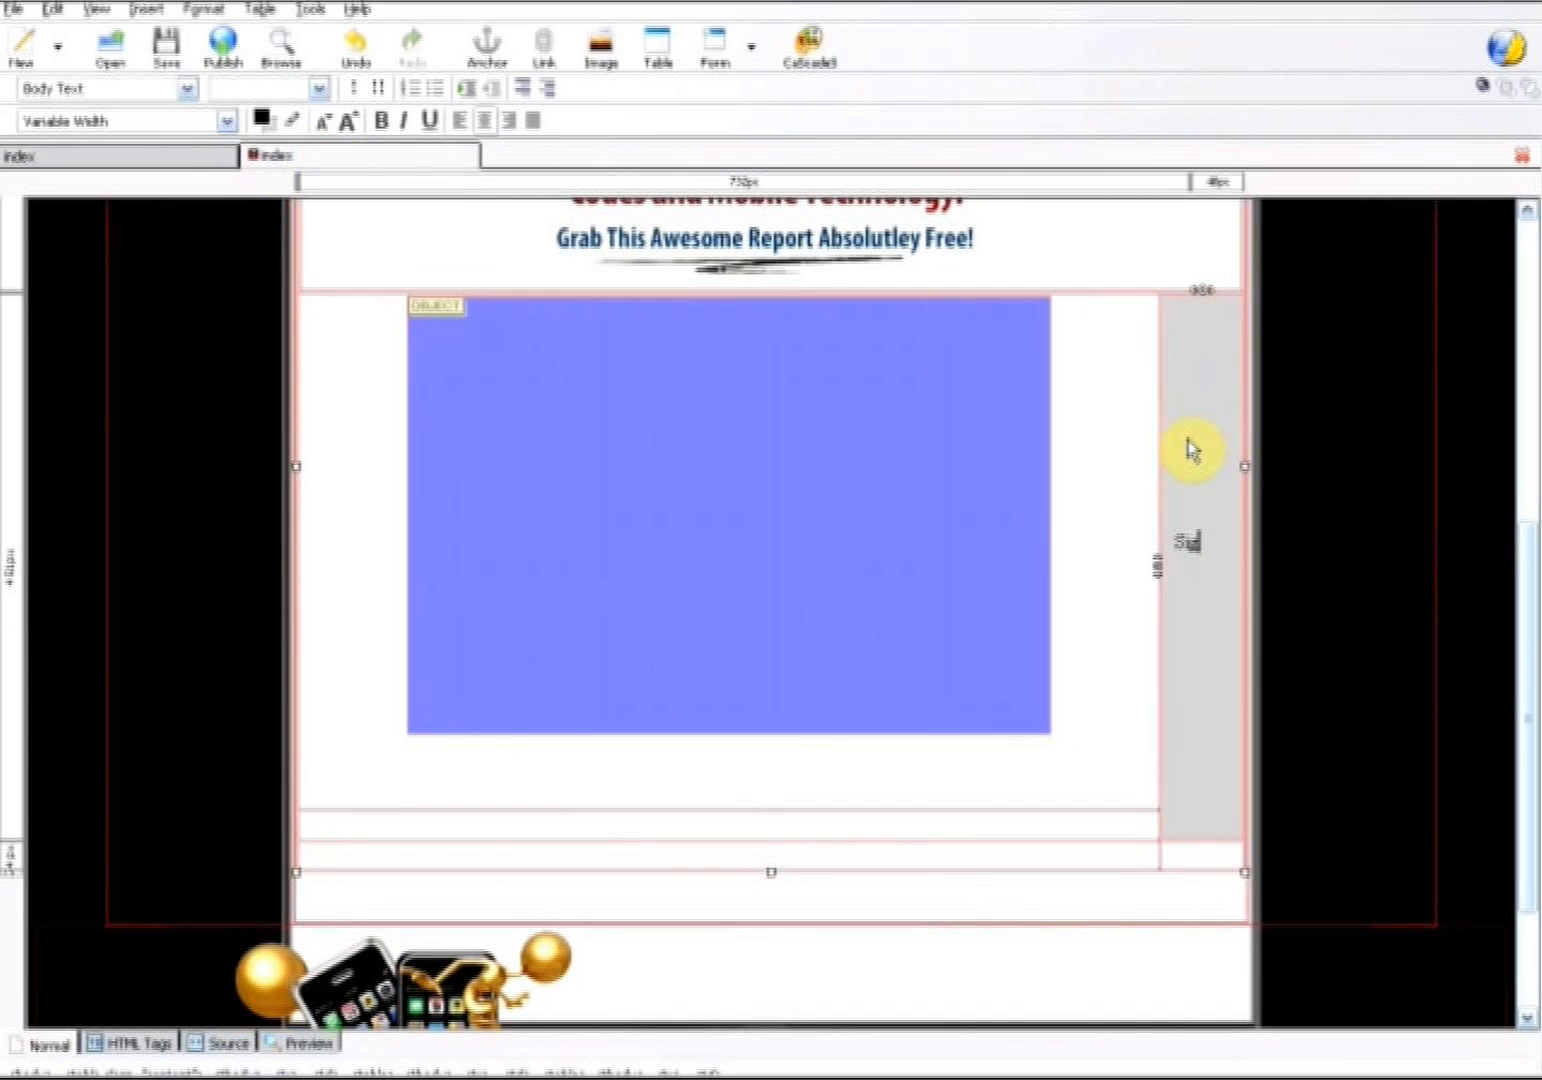
pyautogui.press('BackSpace')
pyautogui.press('BackSpace')
pyautogui.press('BackSpace')
pyautogui.press('BackSpace')
pyautogui.press('BackSpace')
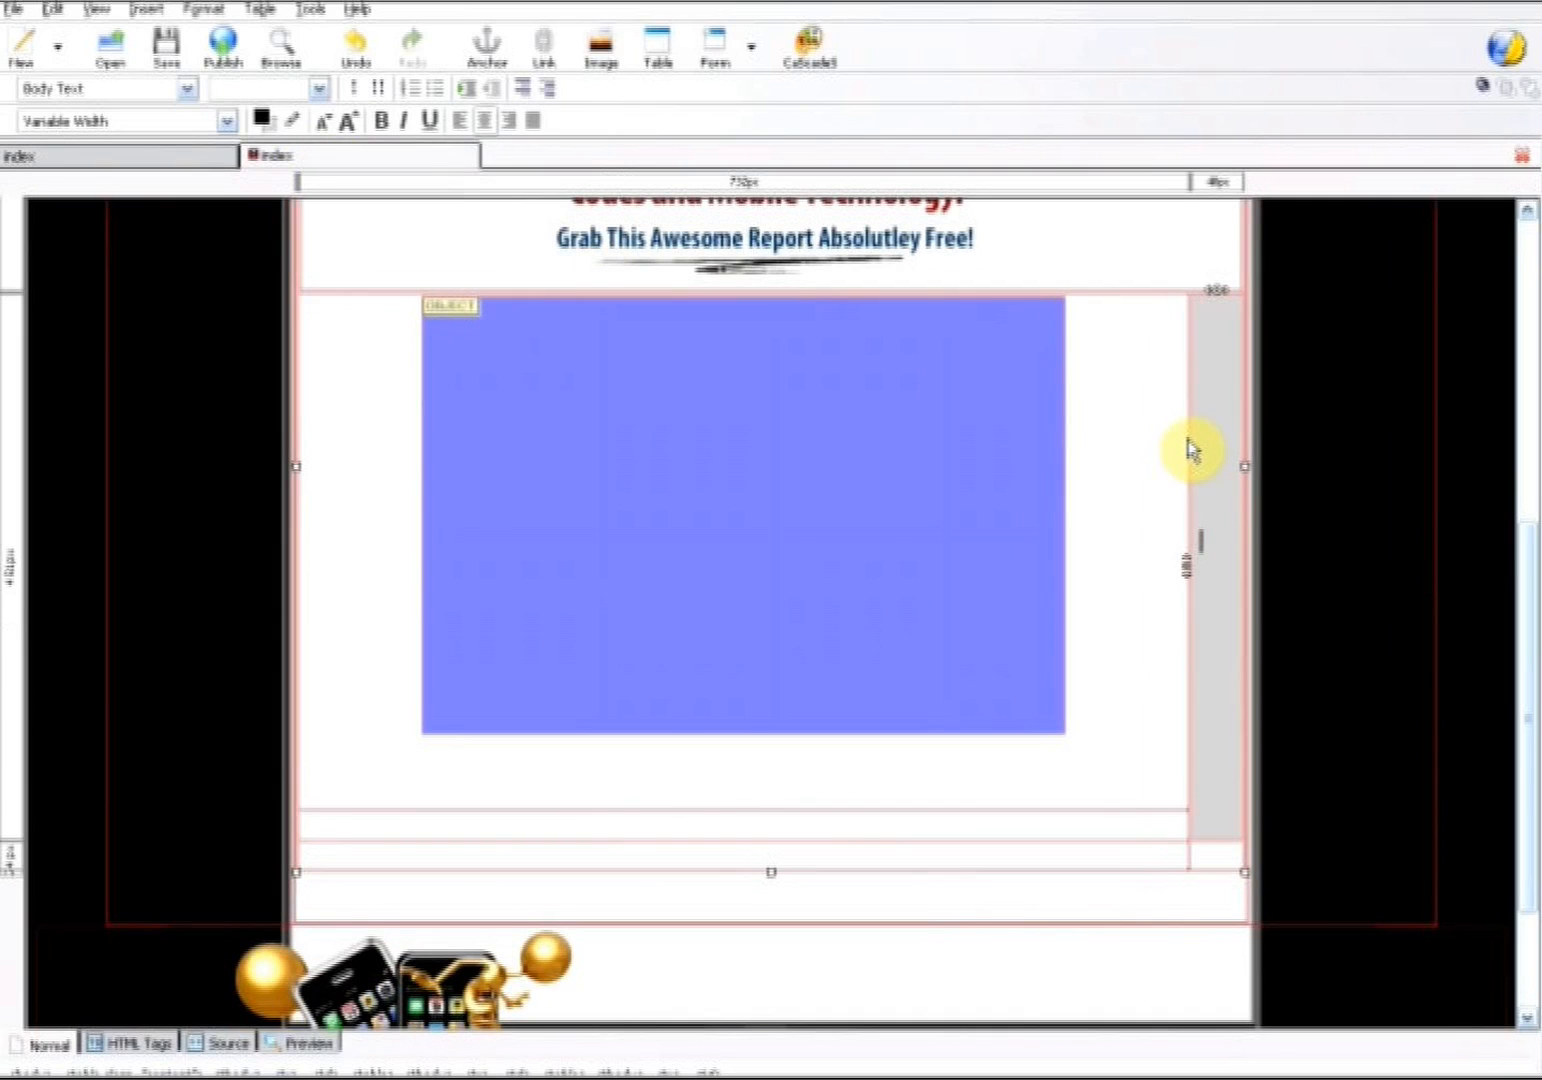
# Enter the two-line heading "SIGN UP BELOW FOR INSTANT ACCESS TO THIS FREE REPORT" in the grey cell, breaking the line after "INSTANT"
pyautogui.write('Si')
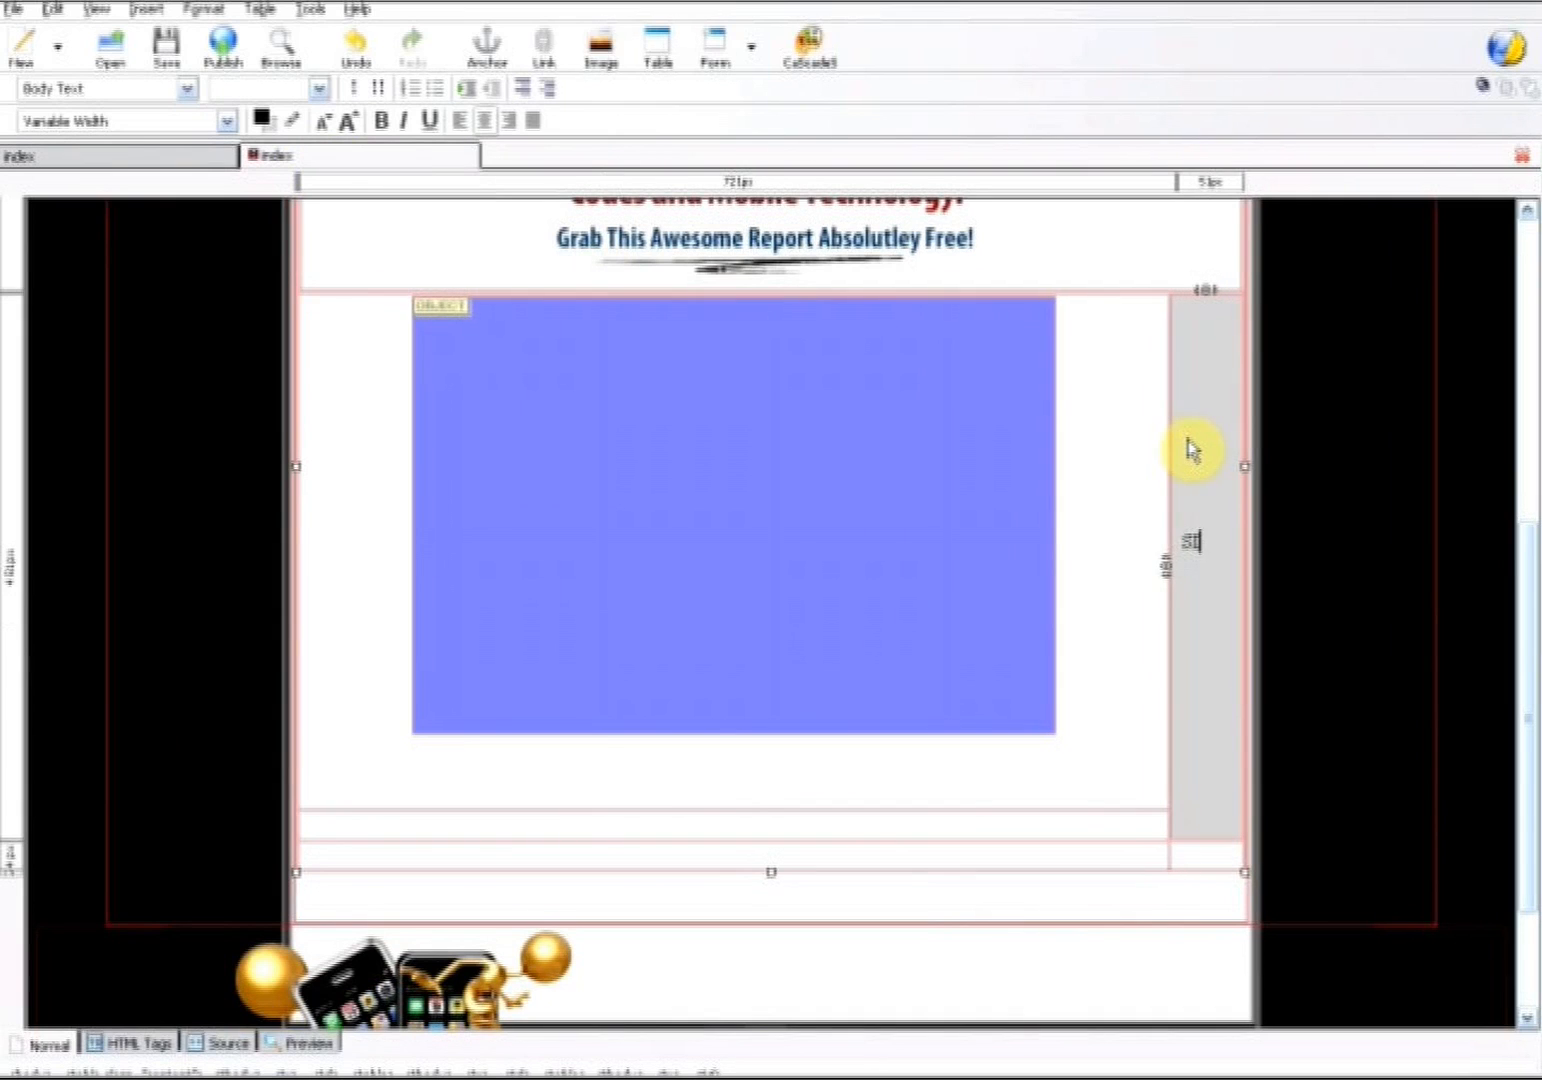
pyautogui.write('GN UP ')
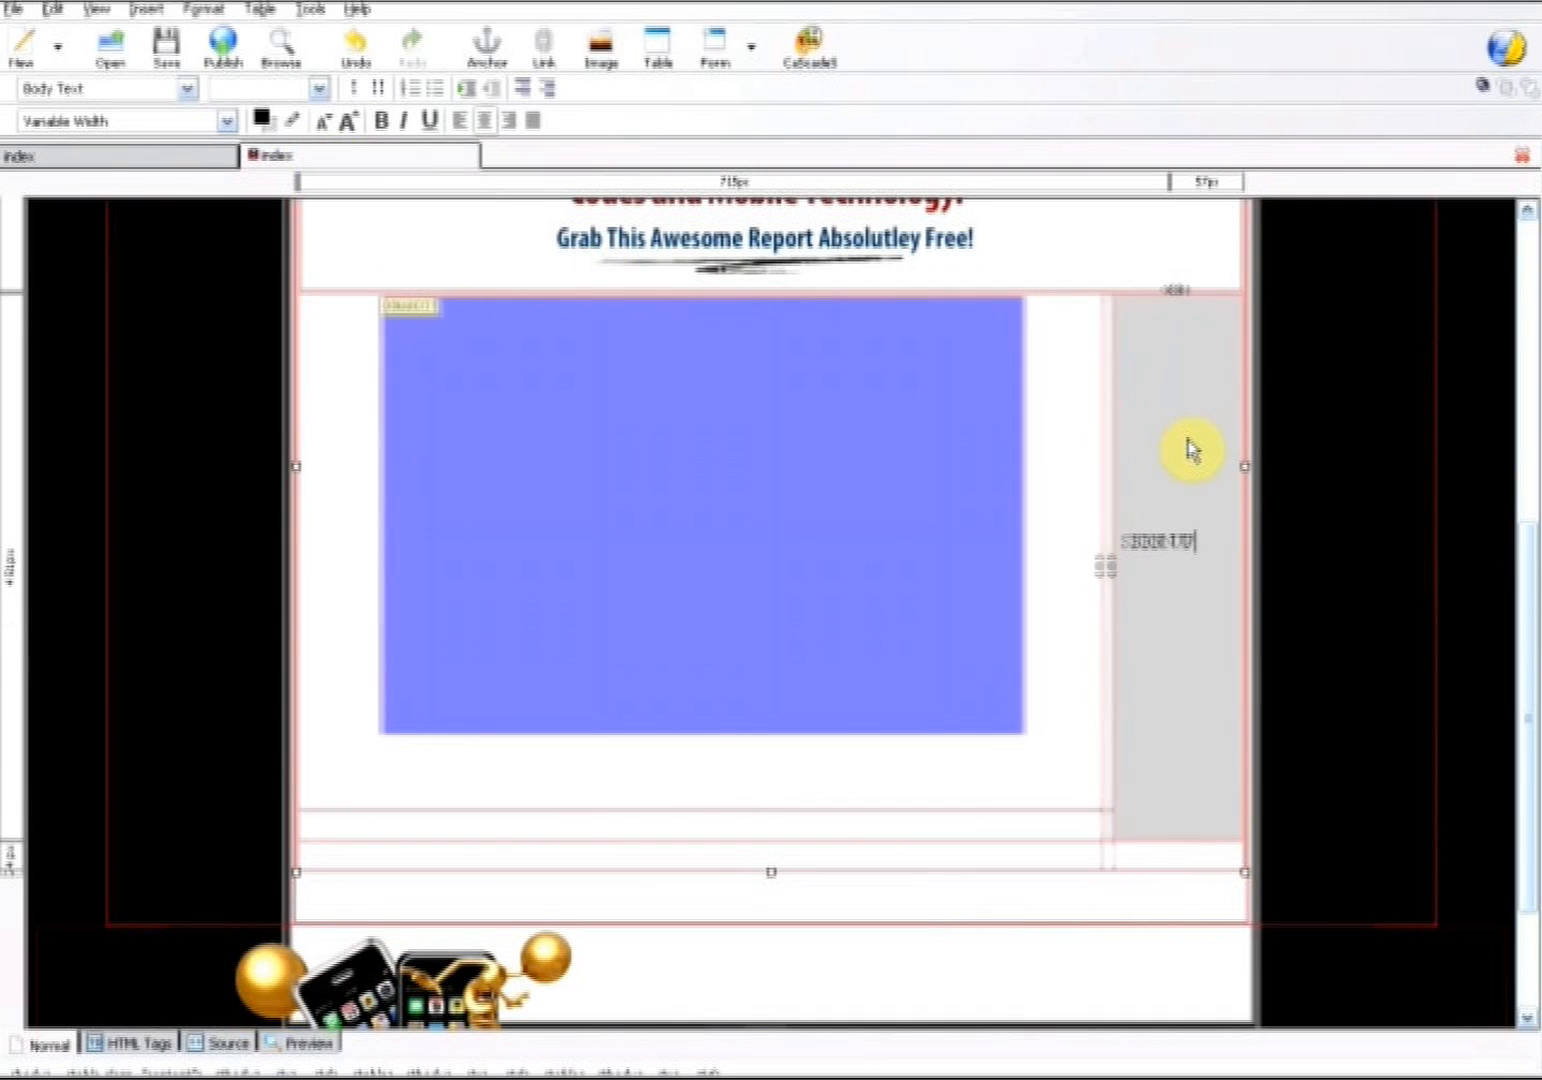
pyautogui.write('BELOW')
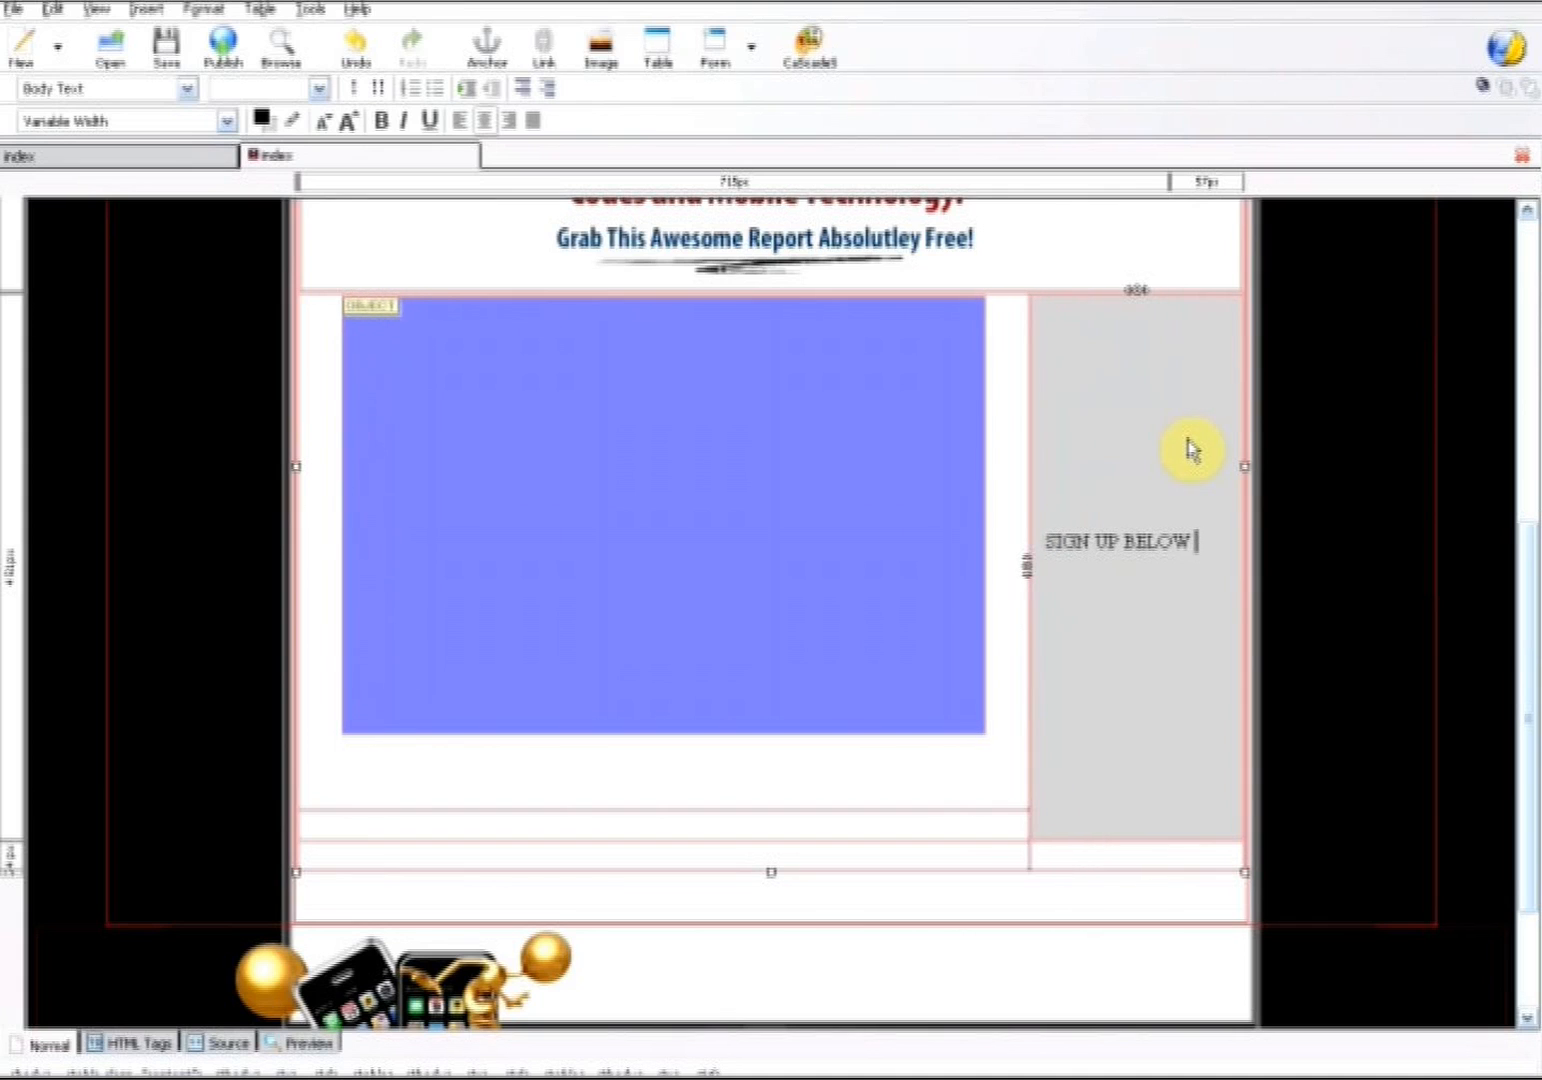
pyautogui.write(' FOR')
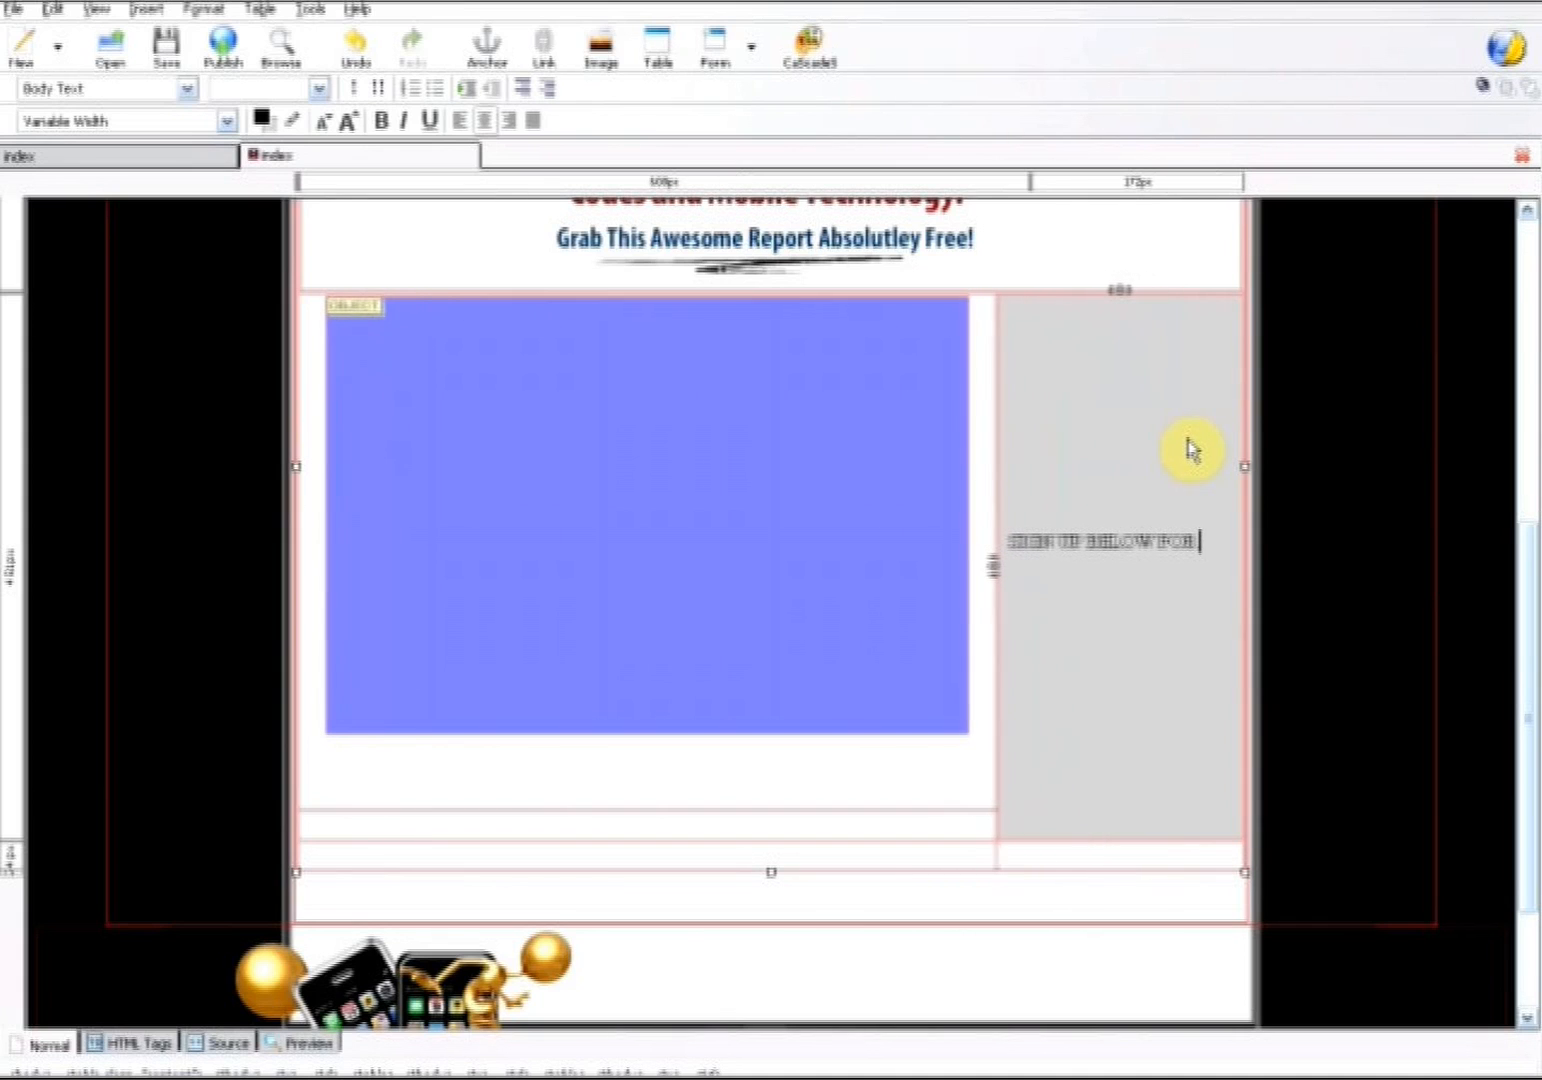
pyautogui.write(' INSTANT')
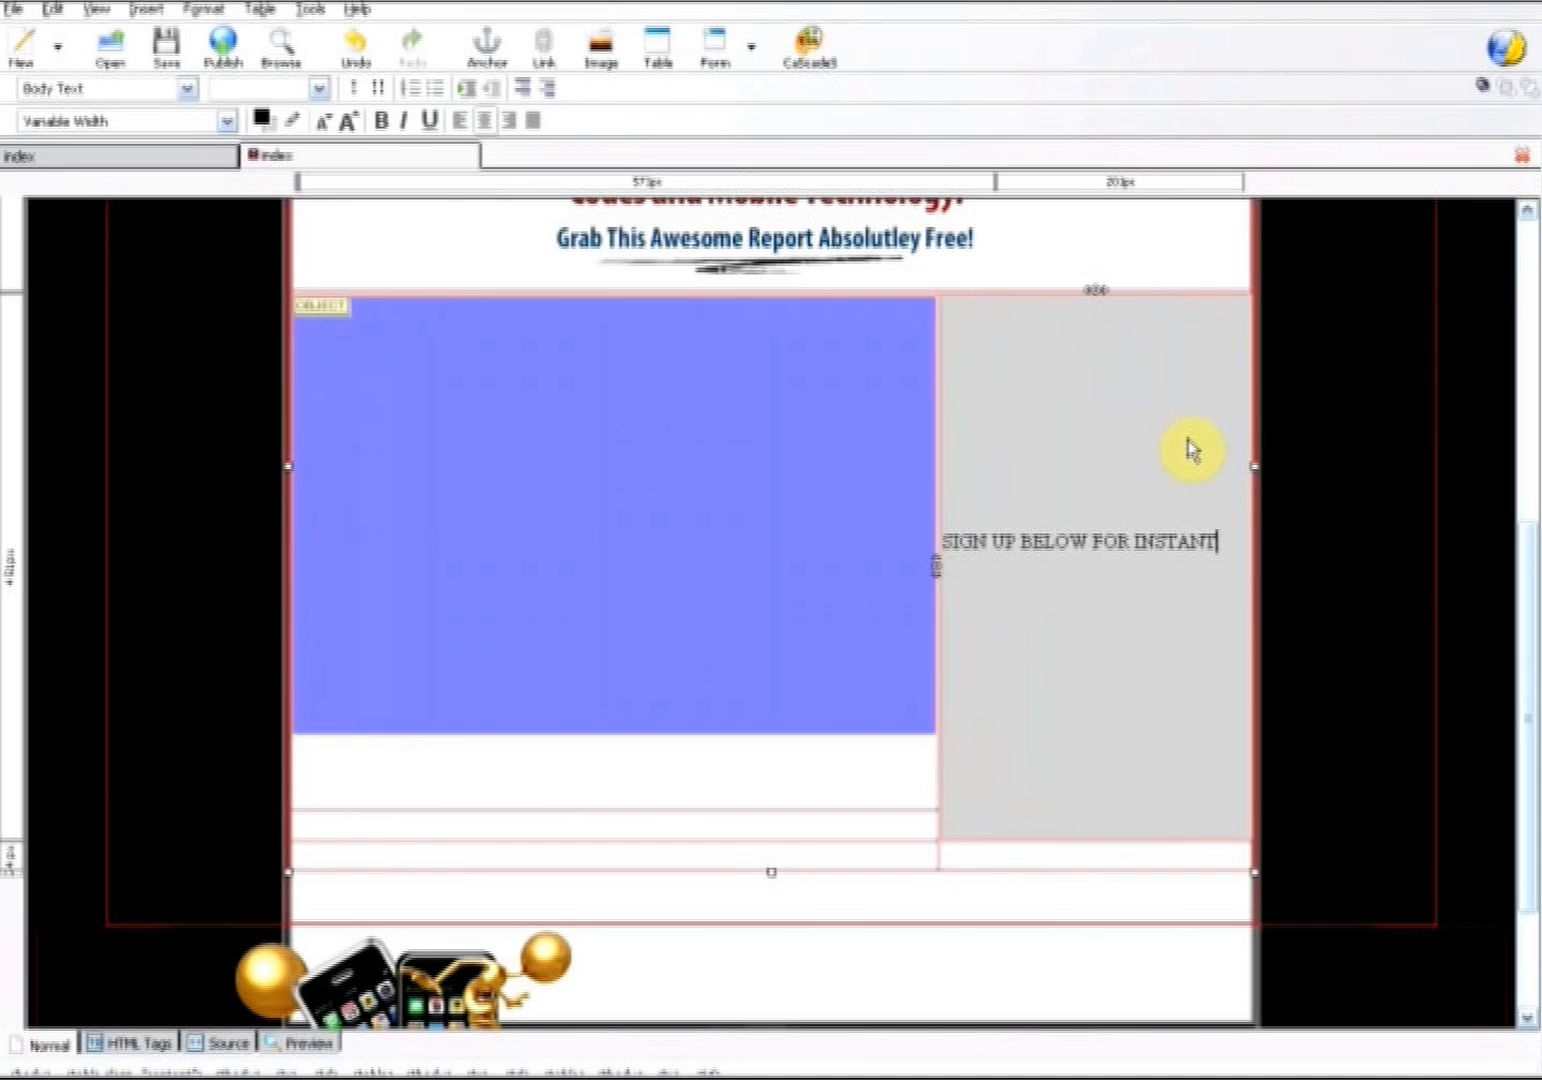
pyautogui.press('Return')
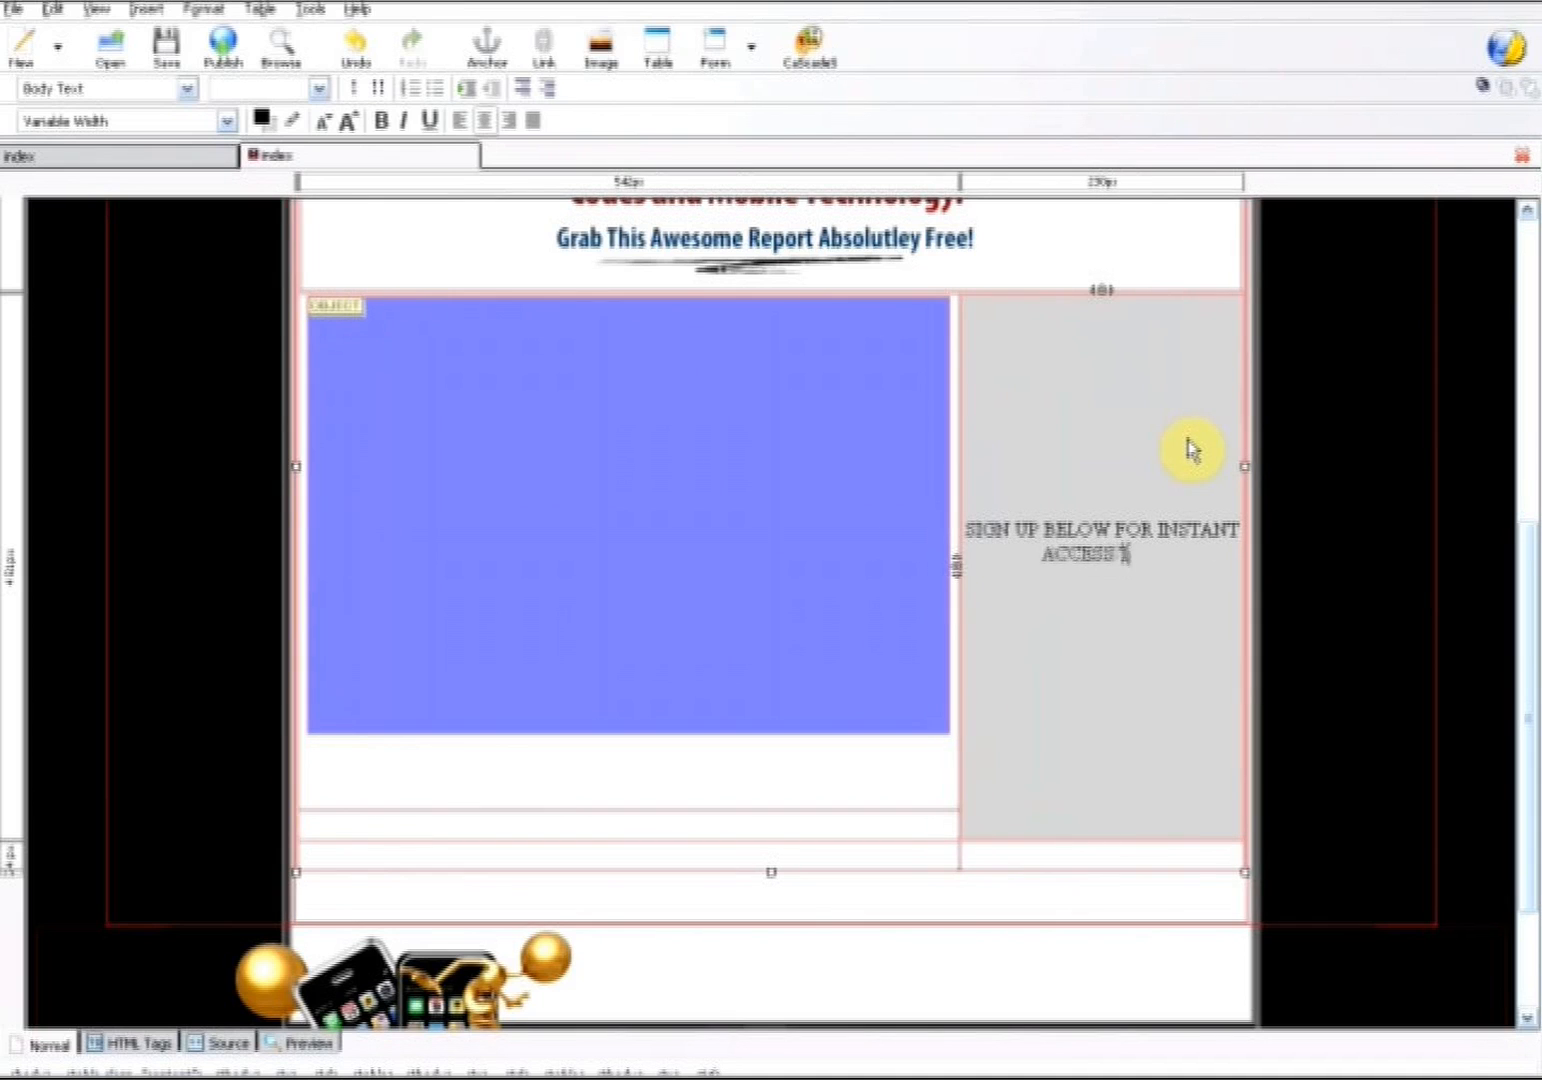
pyautogui.write('ACCESS TO THIS FREE REPORT')
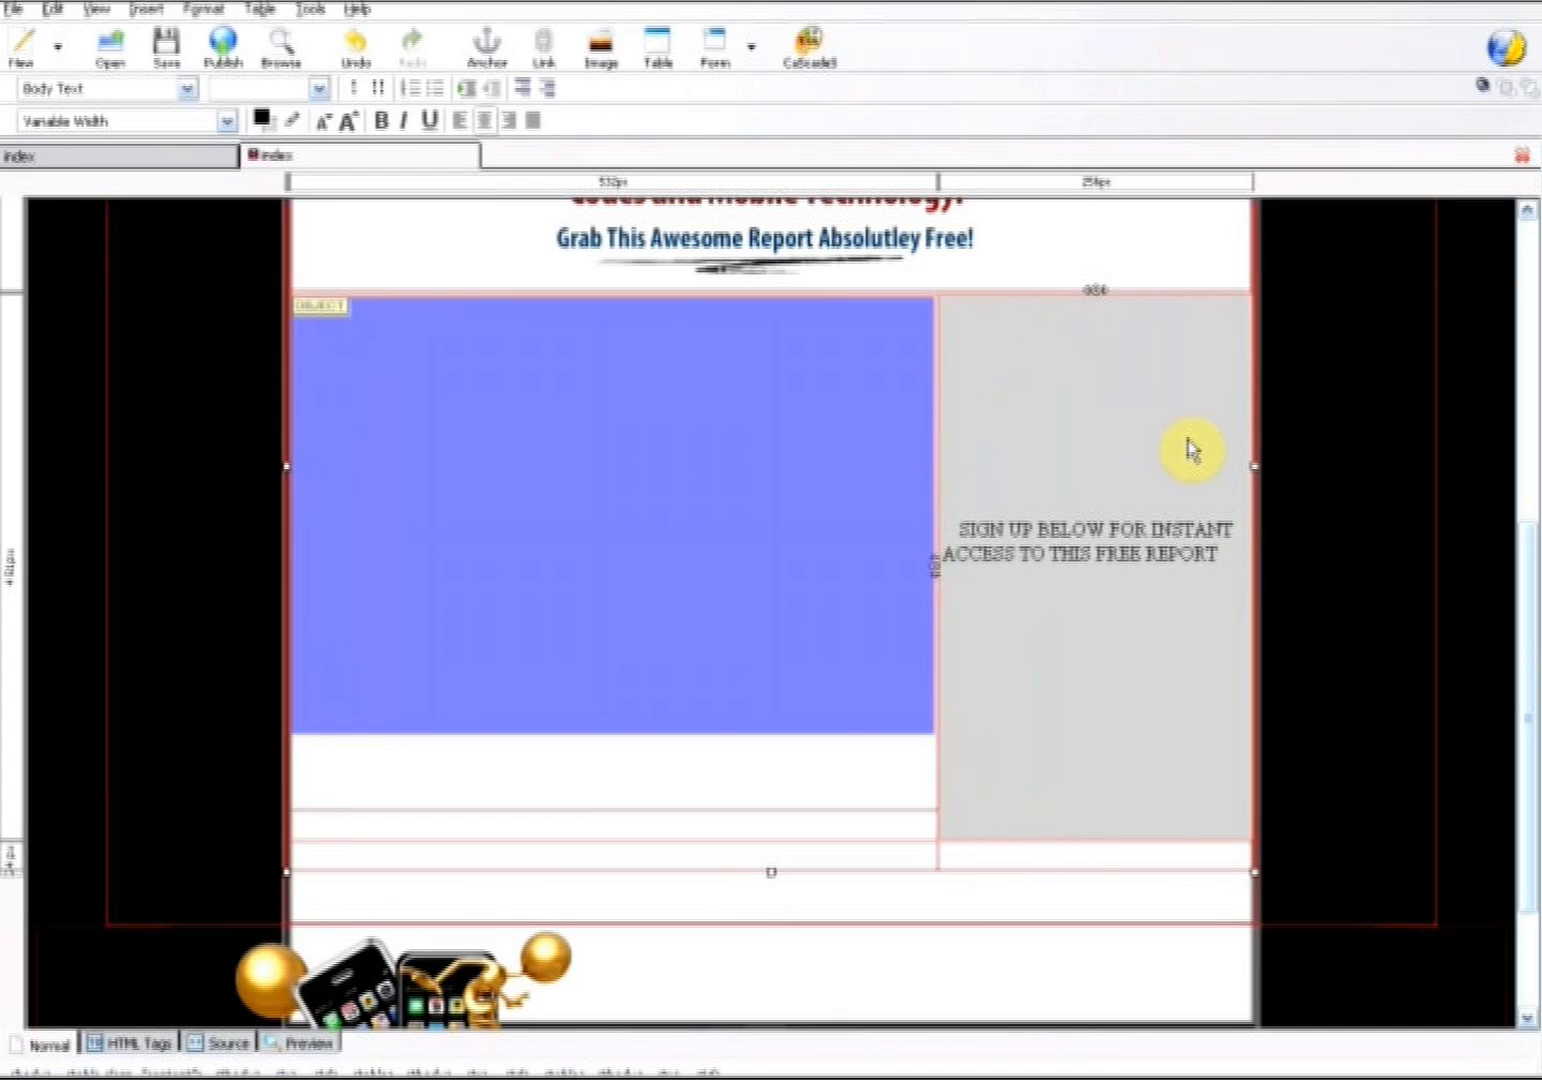
# Centre the sign-up heading and add blank lines beneath it until it sits near the top of the grey cell
pyautogui.moveTo(960, 528); pyautogui.dragTo(1242, 551)
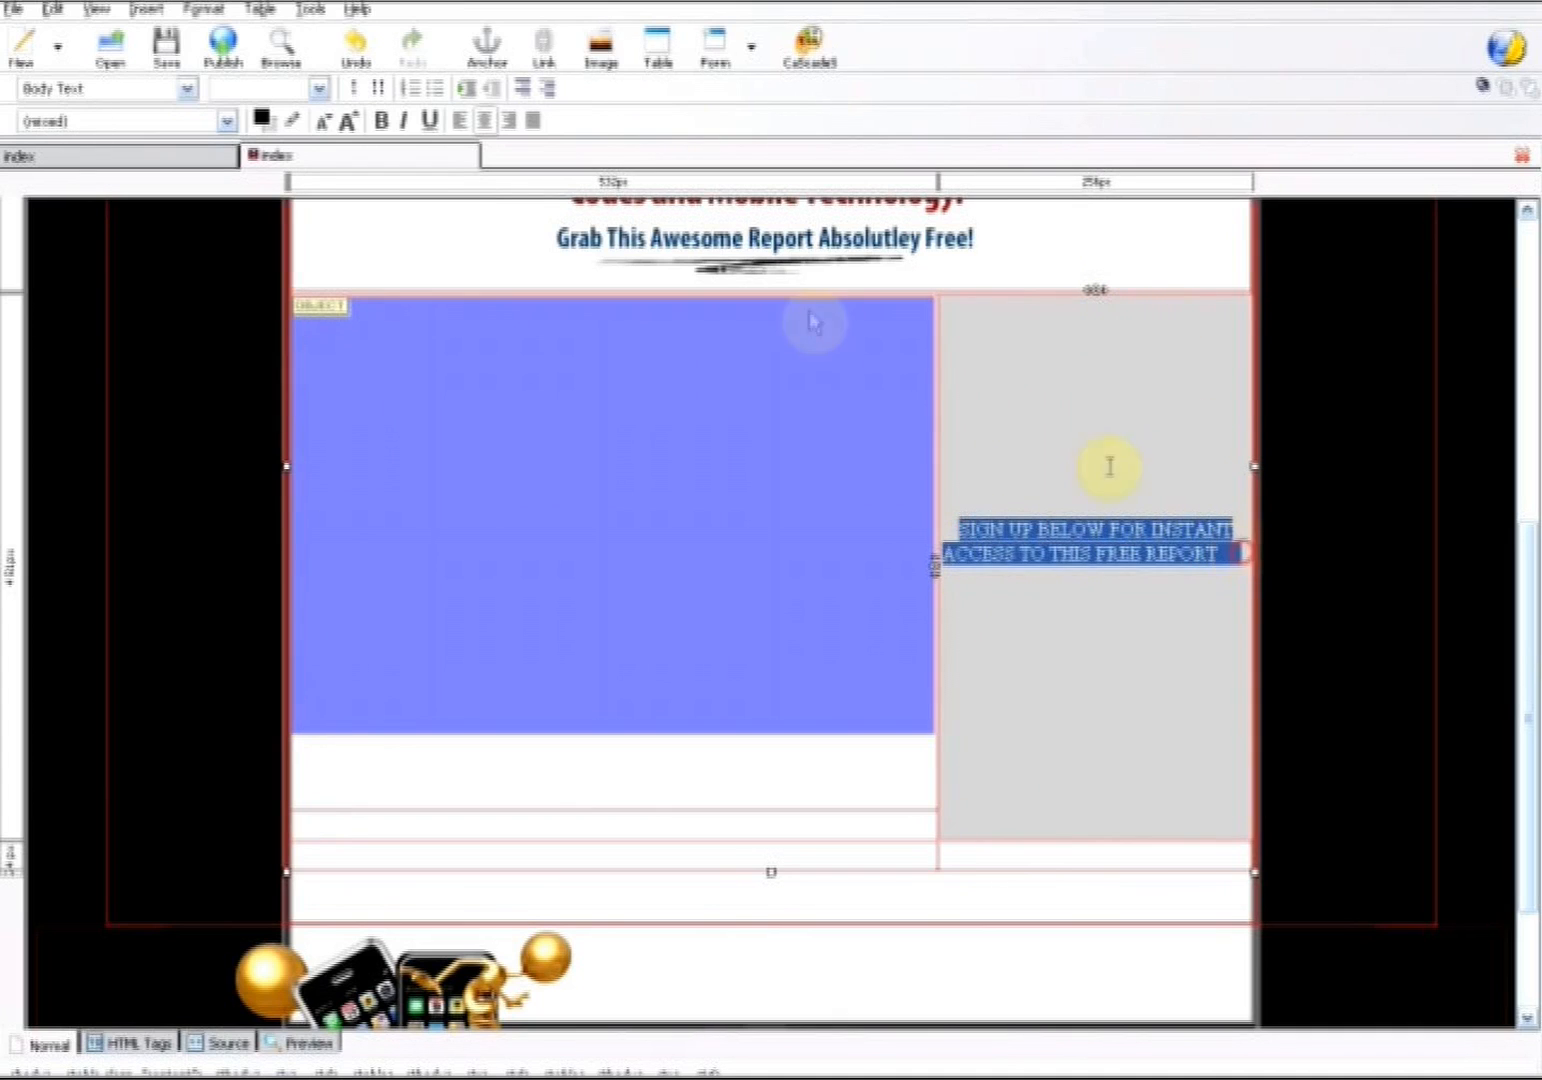
pyautogui.click(486, 122)
pyautogui.click(1053, 606)
pyautogui.press('Return')
pyautogui.press('Return')
pyautogui.press('Return')
pyautogui.press('Return')
pyautogui.press('Return')
pyautogui.press('Return')
pyautogui.press('Return')
pyautogui.press('Return')
pyautogui.press('Return')
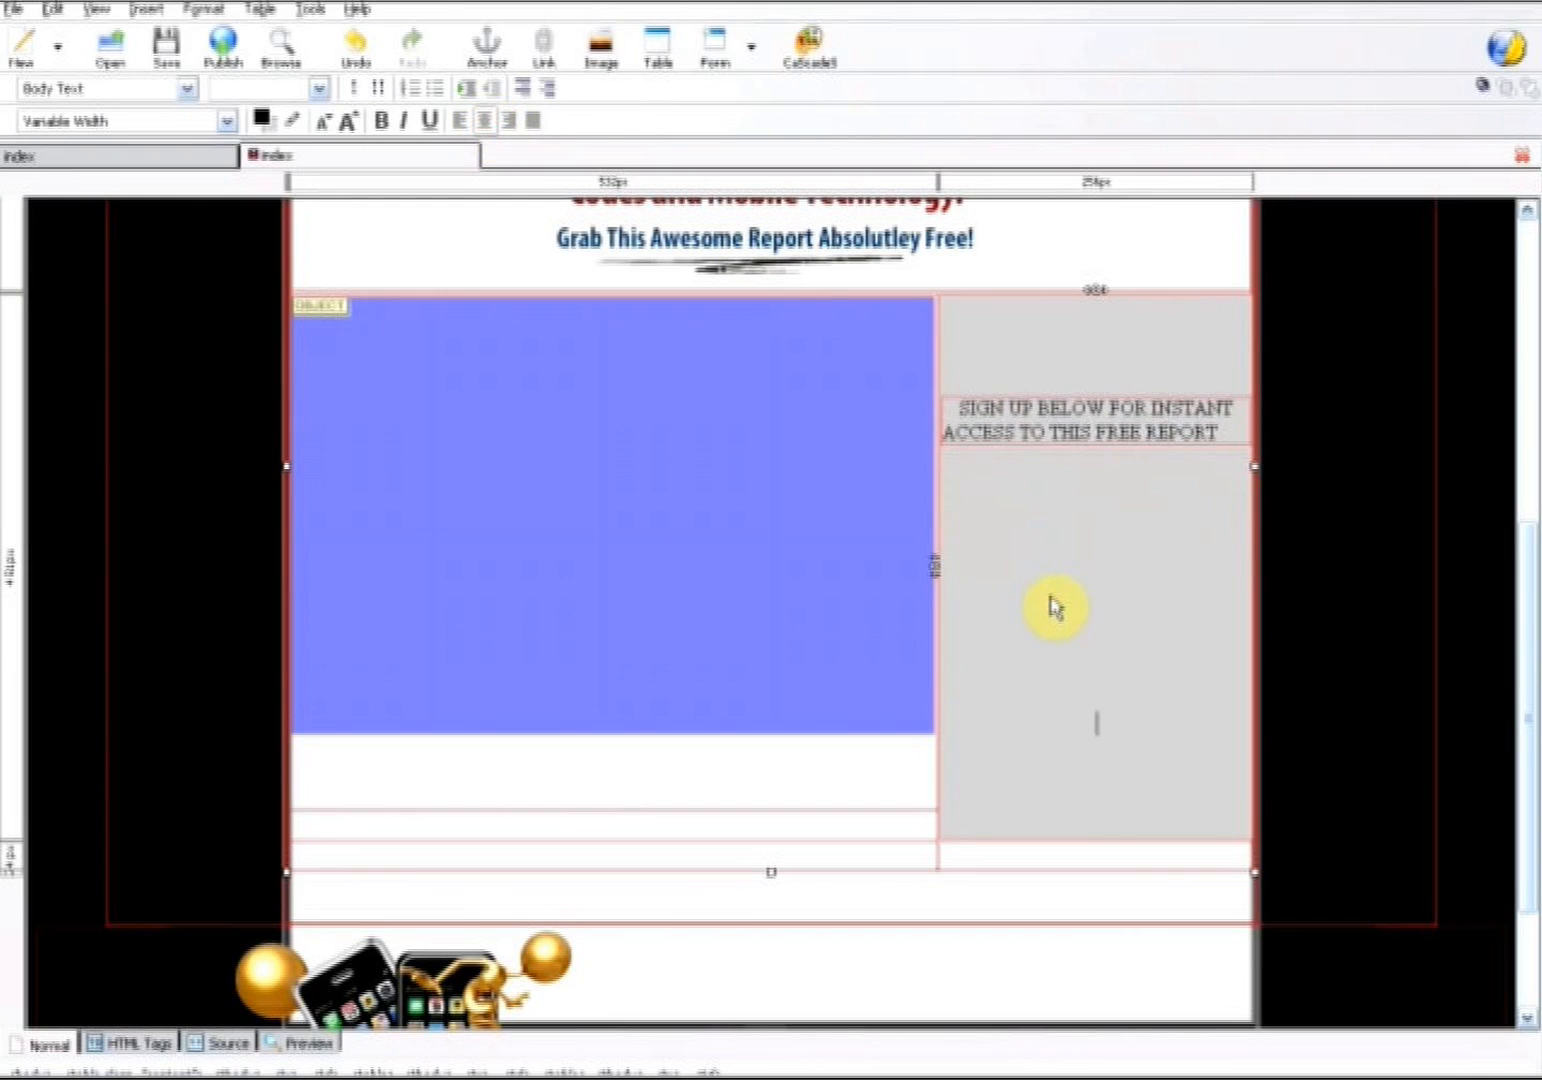
pyautogui.press('Return')
pyautogui.press('Return')
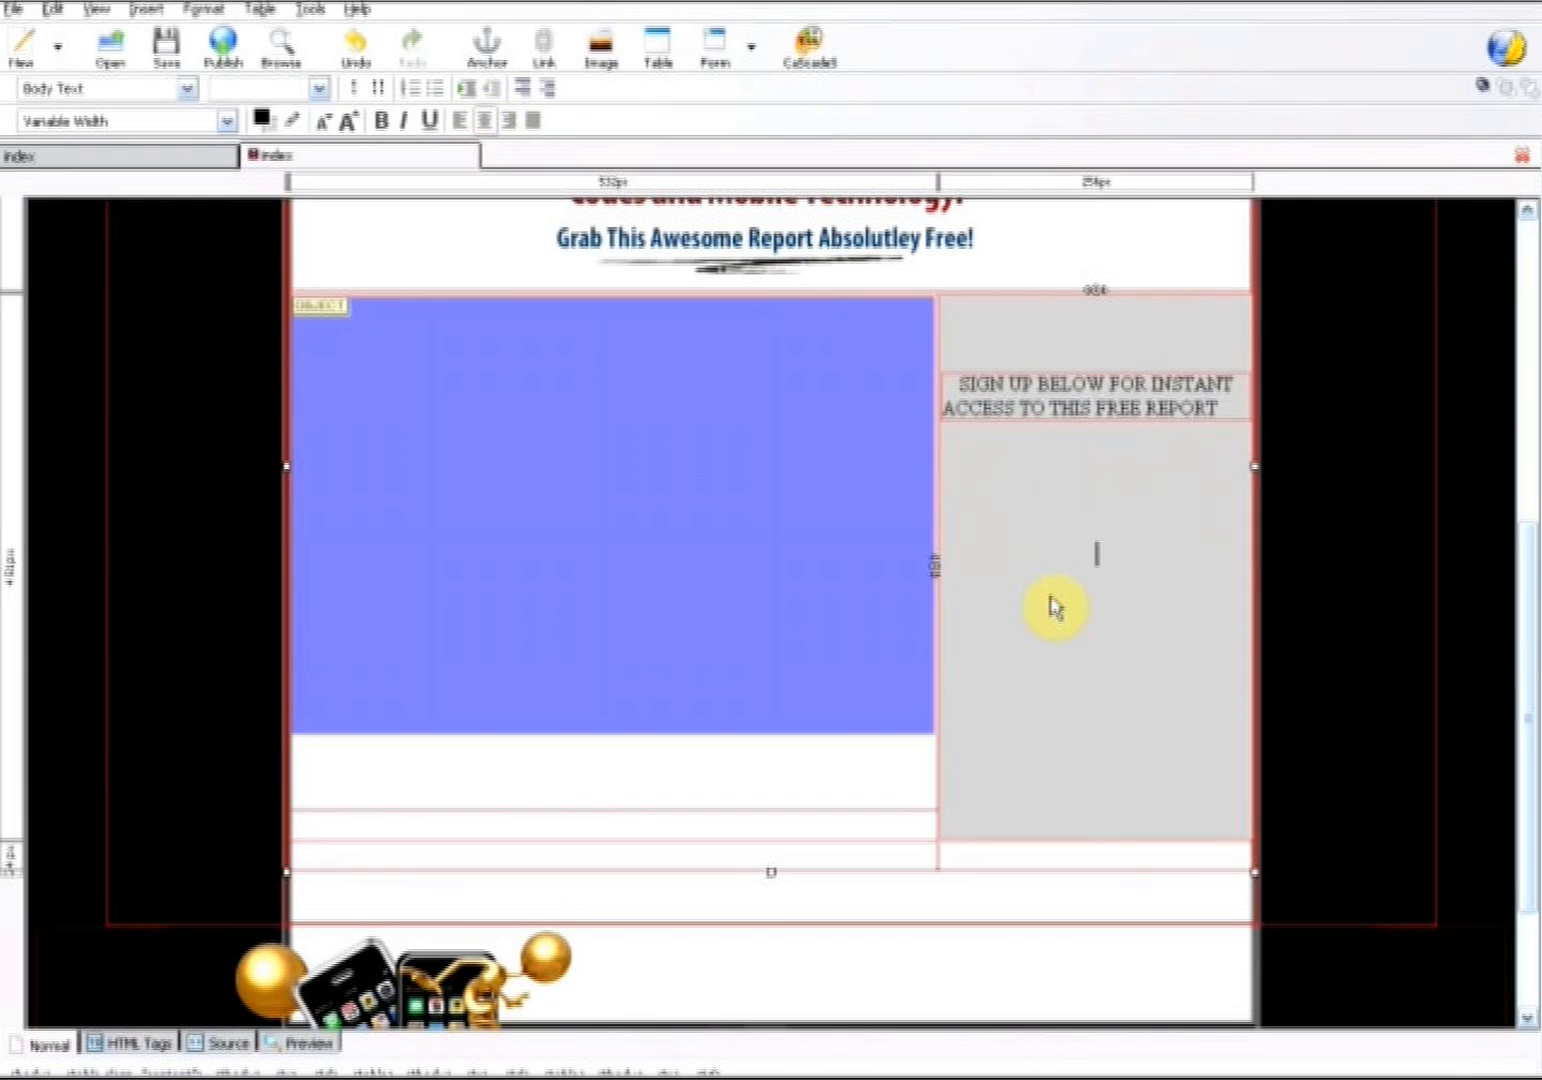
pyautogui.press('Return')
pyautogui.press('Return')
pyautogui.press('Return')
pyautogui.press('Return')
pyautogui.press('Return')
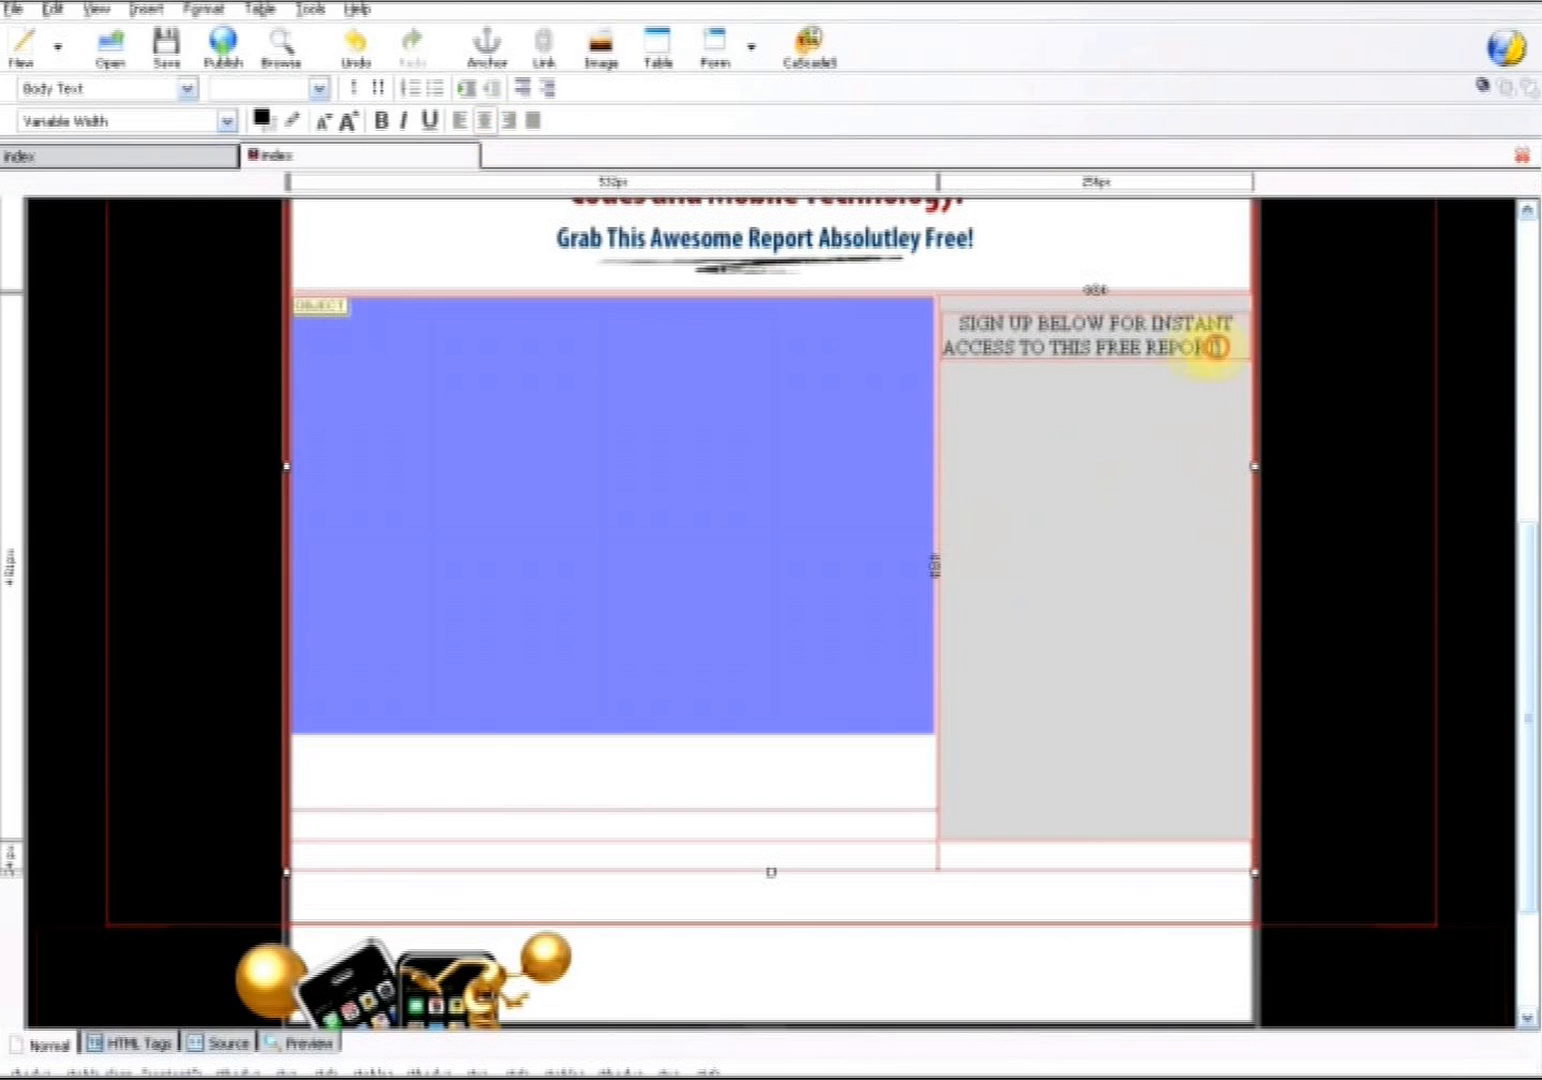
# Make the sign-up heading bold and colour it with the last-picked dark red #990000
pyautogui.moveTo(1217, 347); pyautogui.dragTo(948, 322)
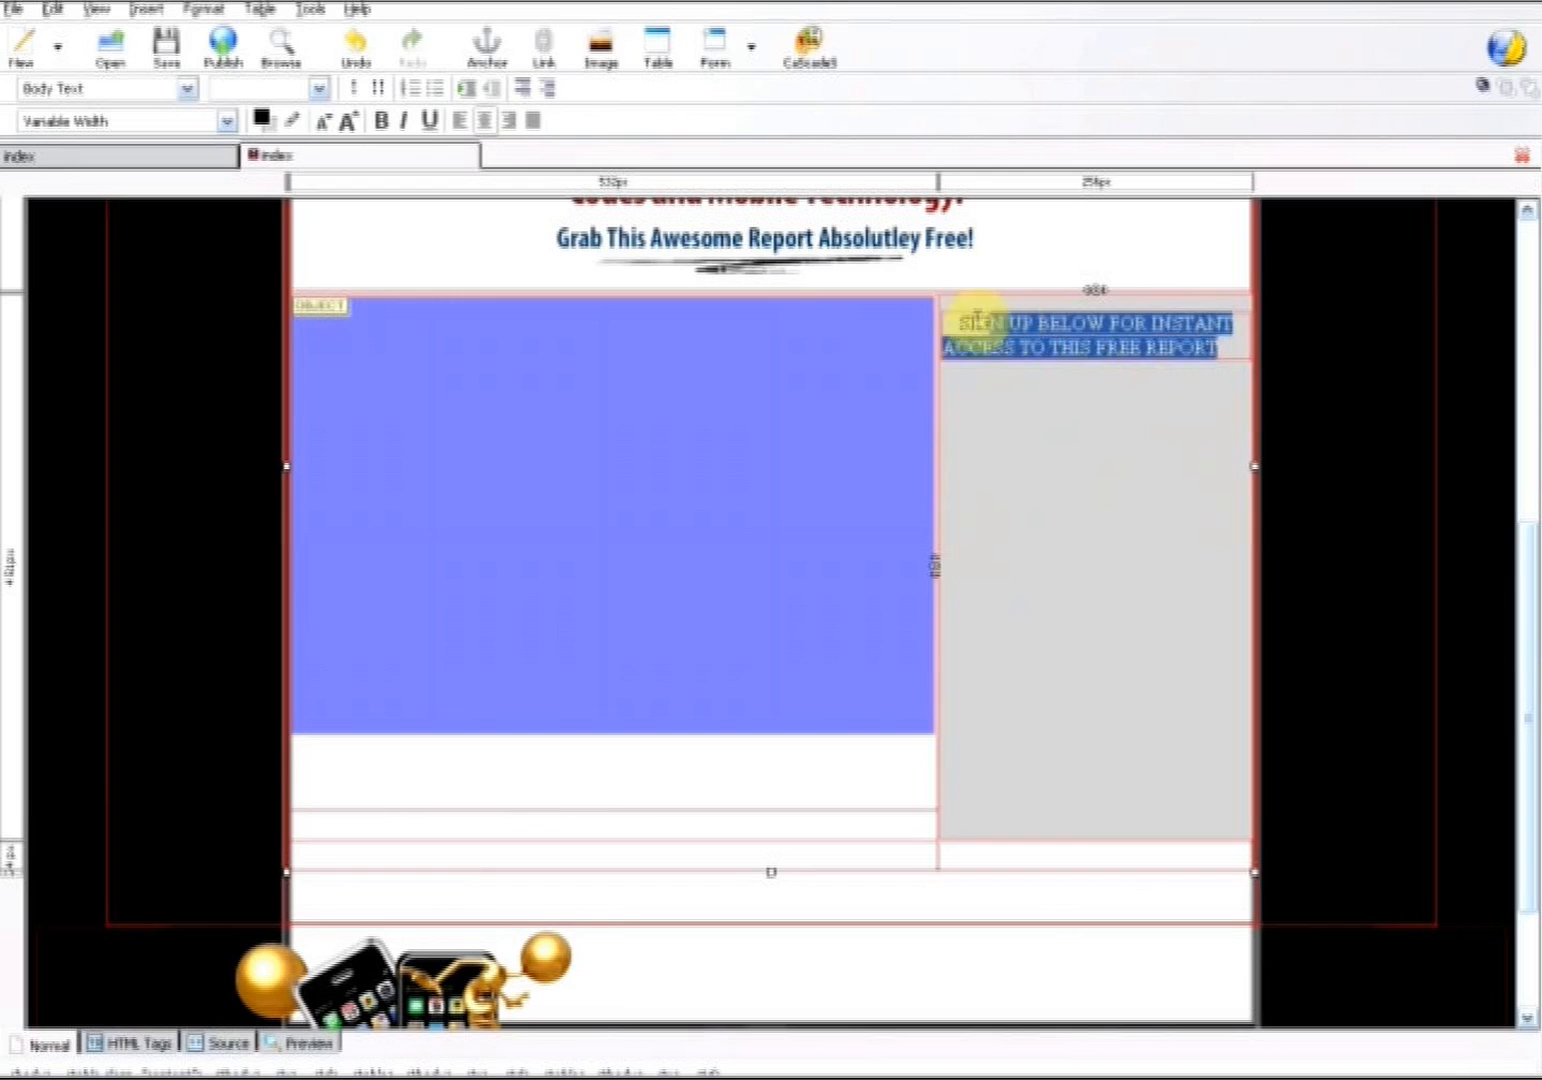
pyautogui.click(383, 121)
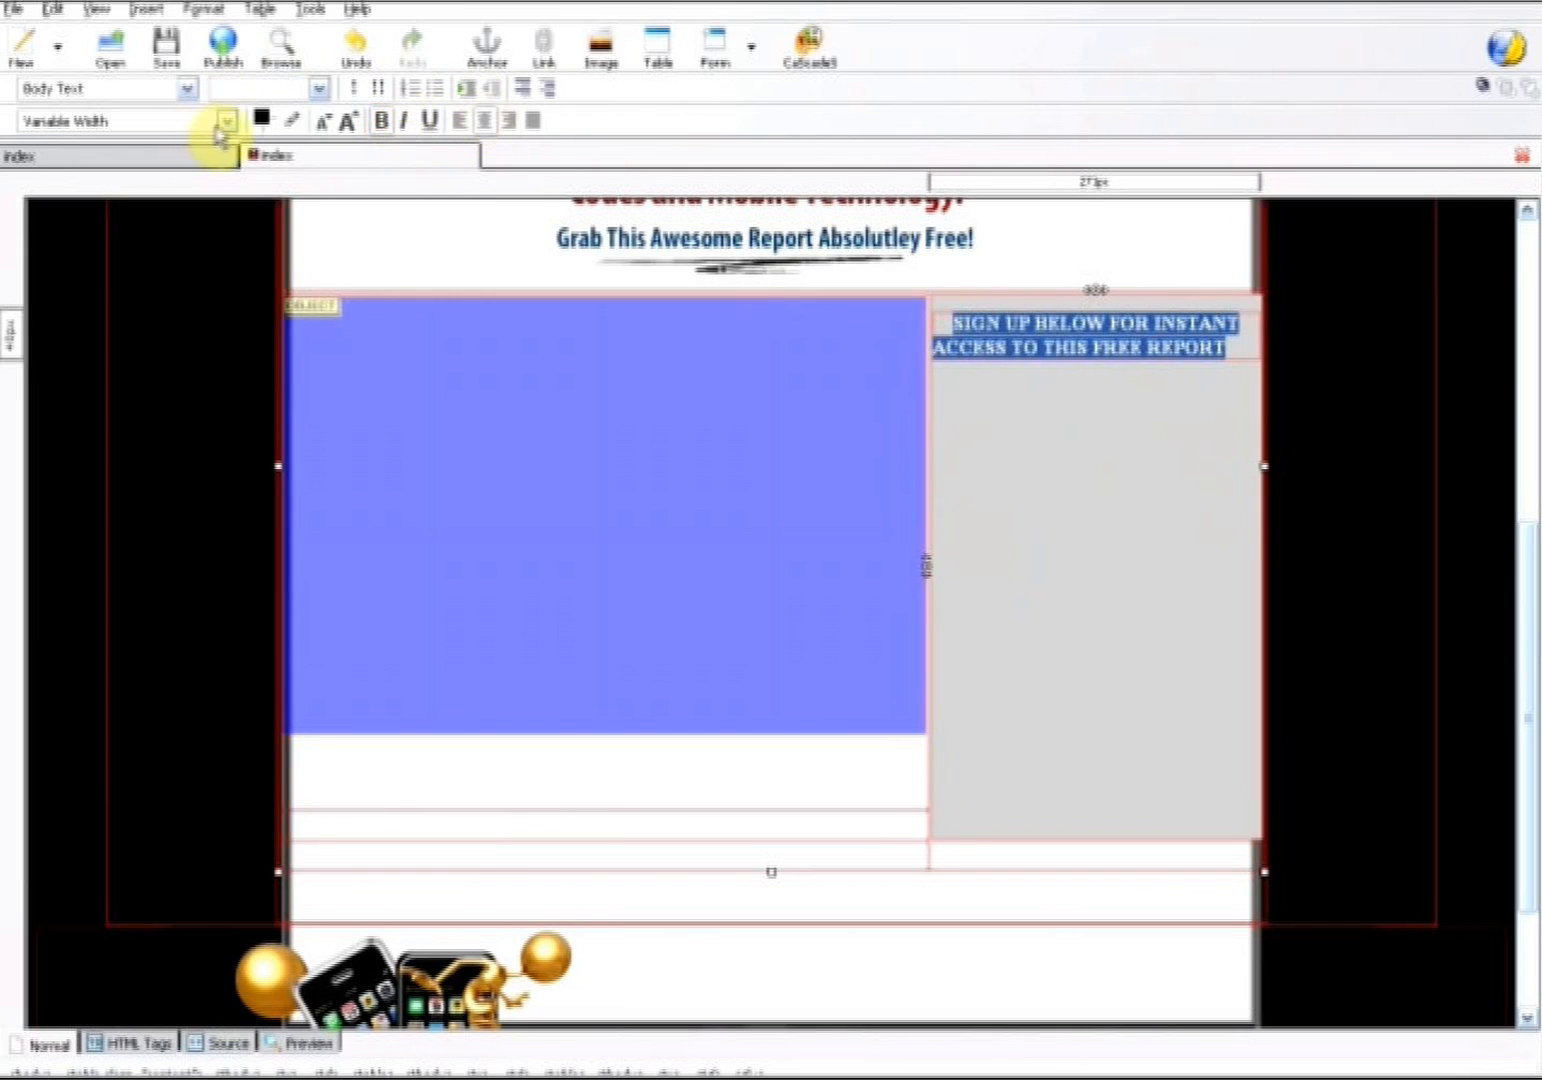
pyautogui.click(262, 118)
pyautogui.click(463, 358)
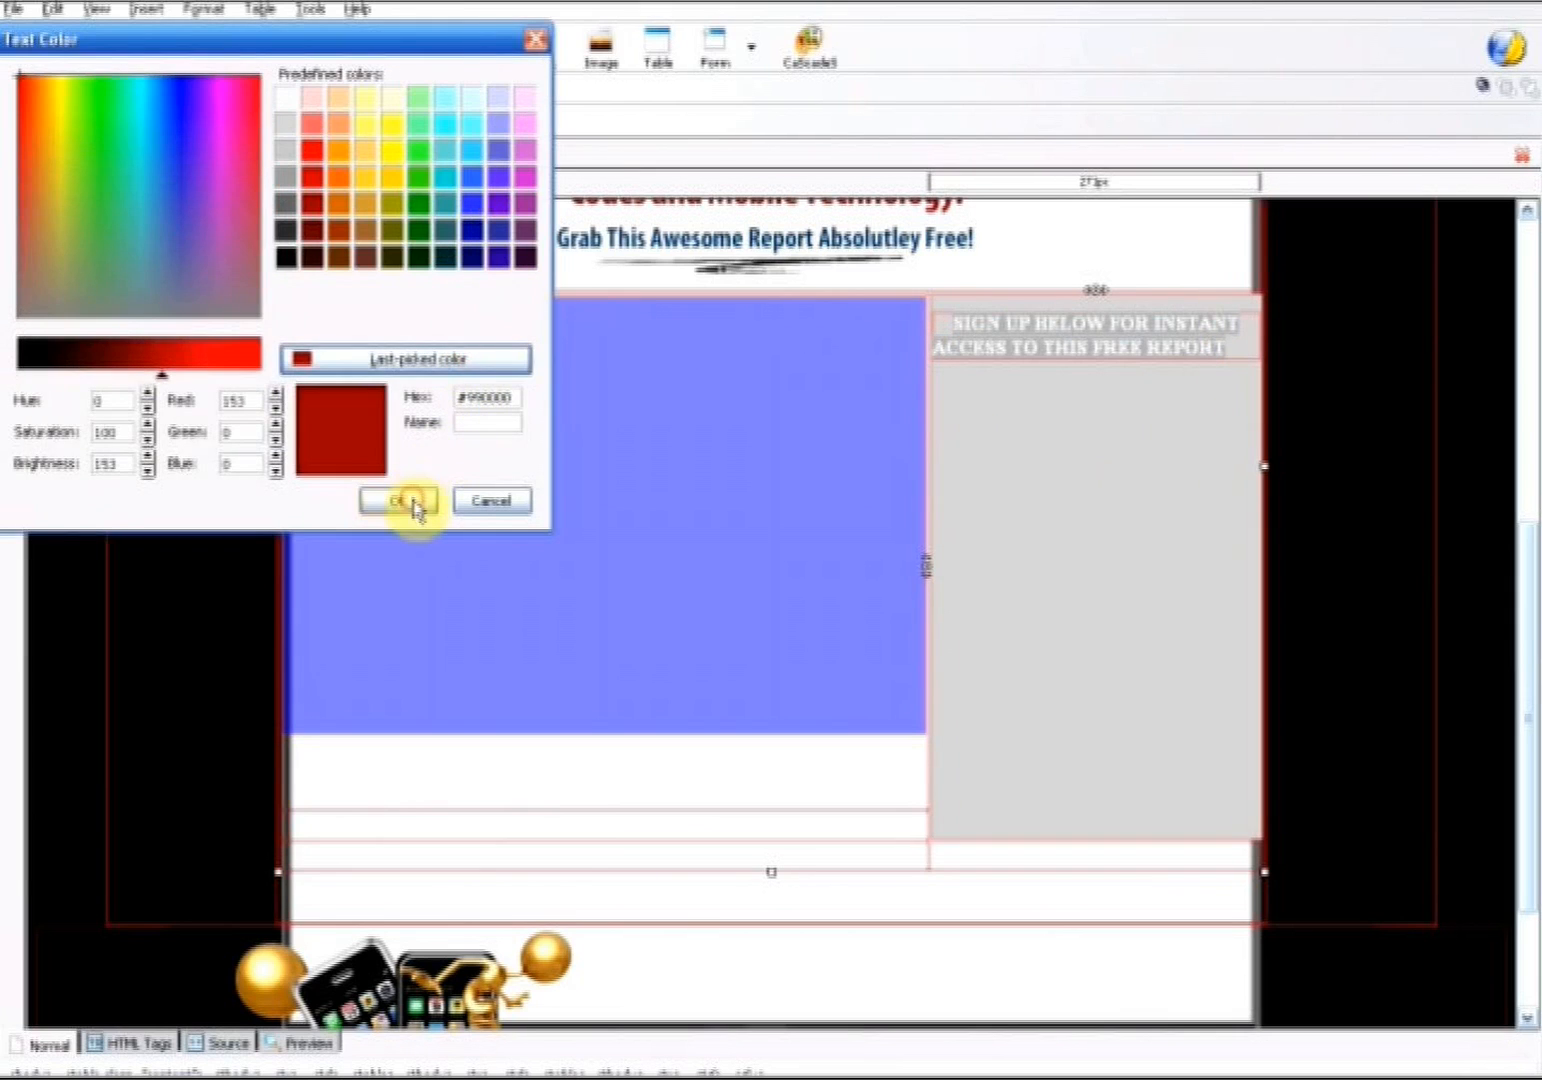
pyautogui.click(405, 500)
pyautogui.click(1094, 455)
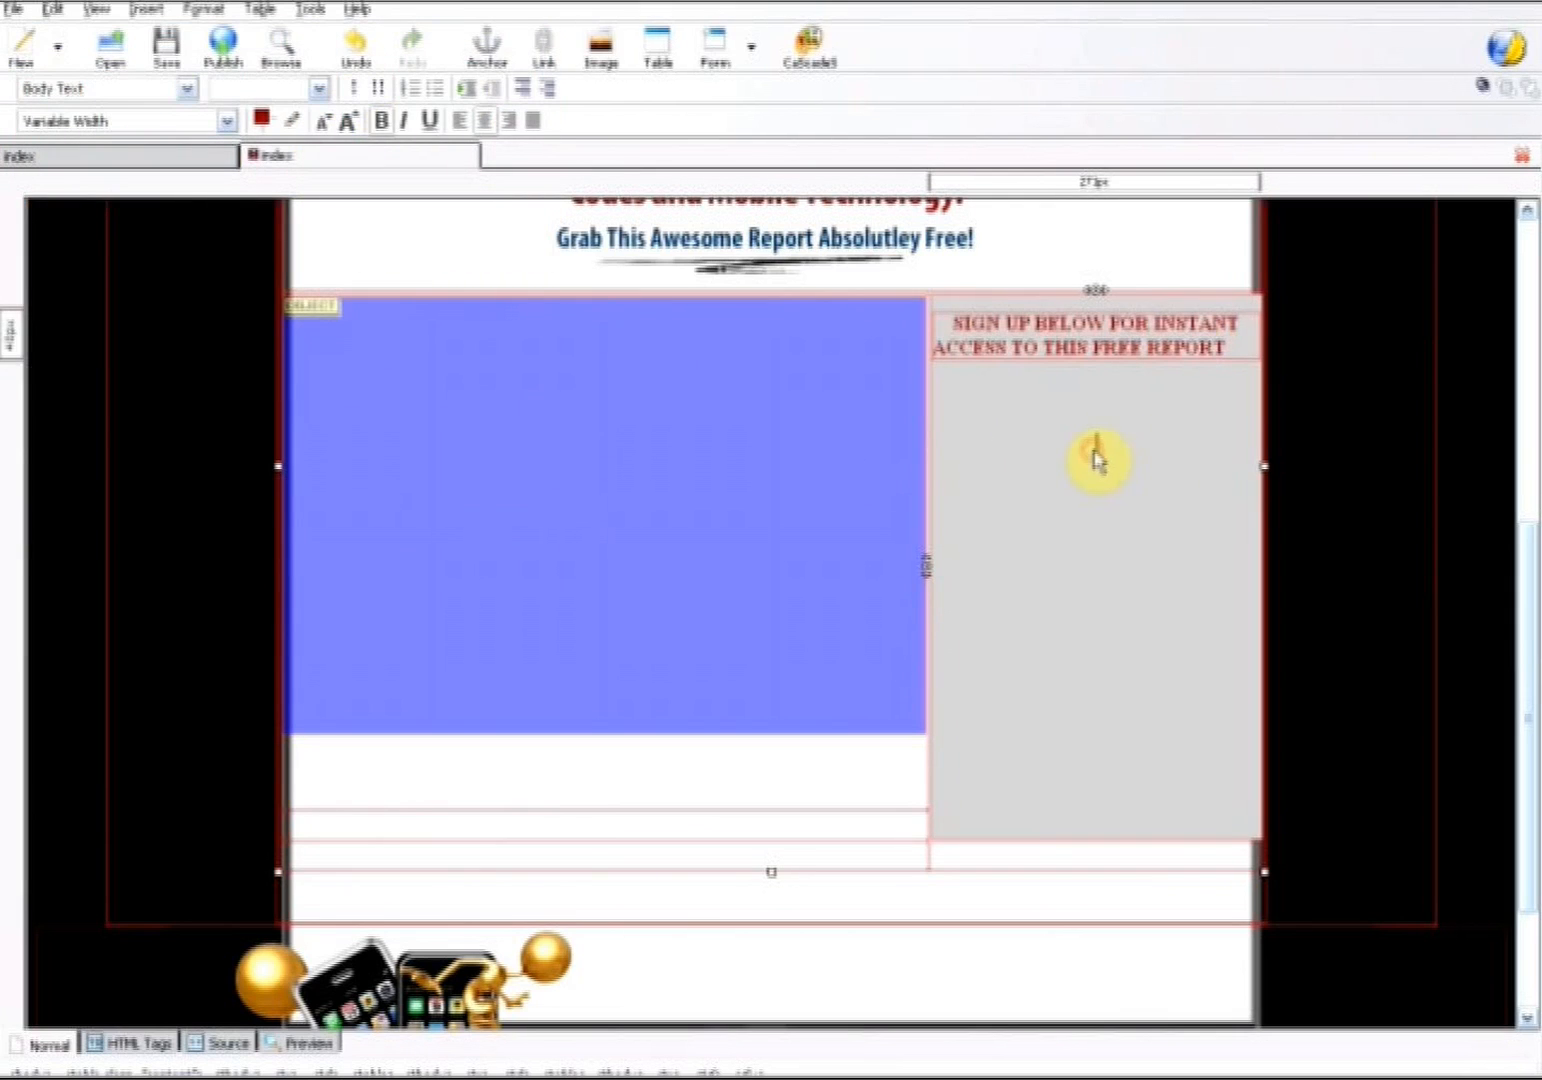
# Start inserting an image below the sign-up heading in the grey cell, choosing reportcombo.png from the images folder
pyautogui.click(1103, 716)
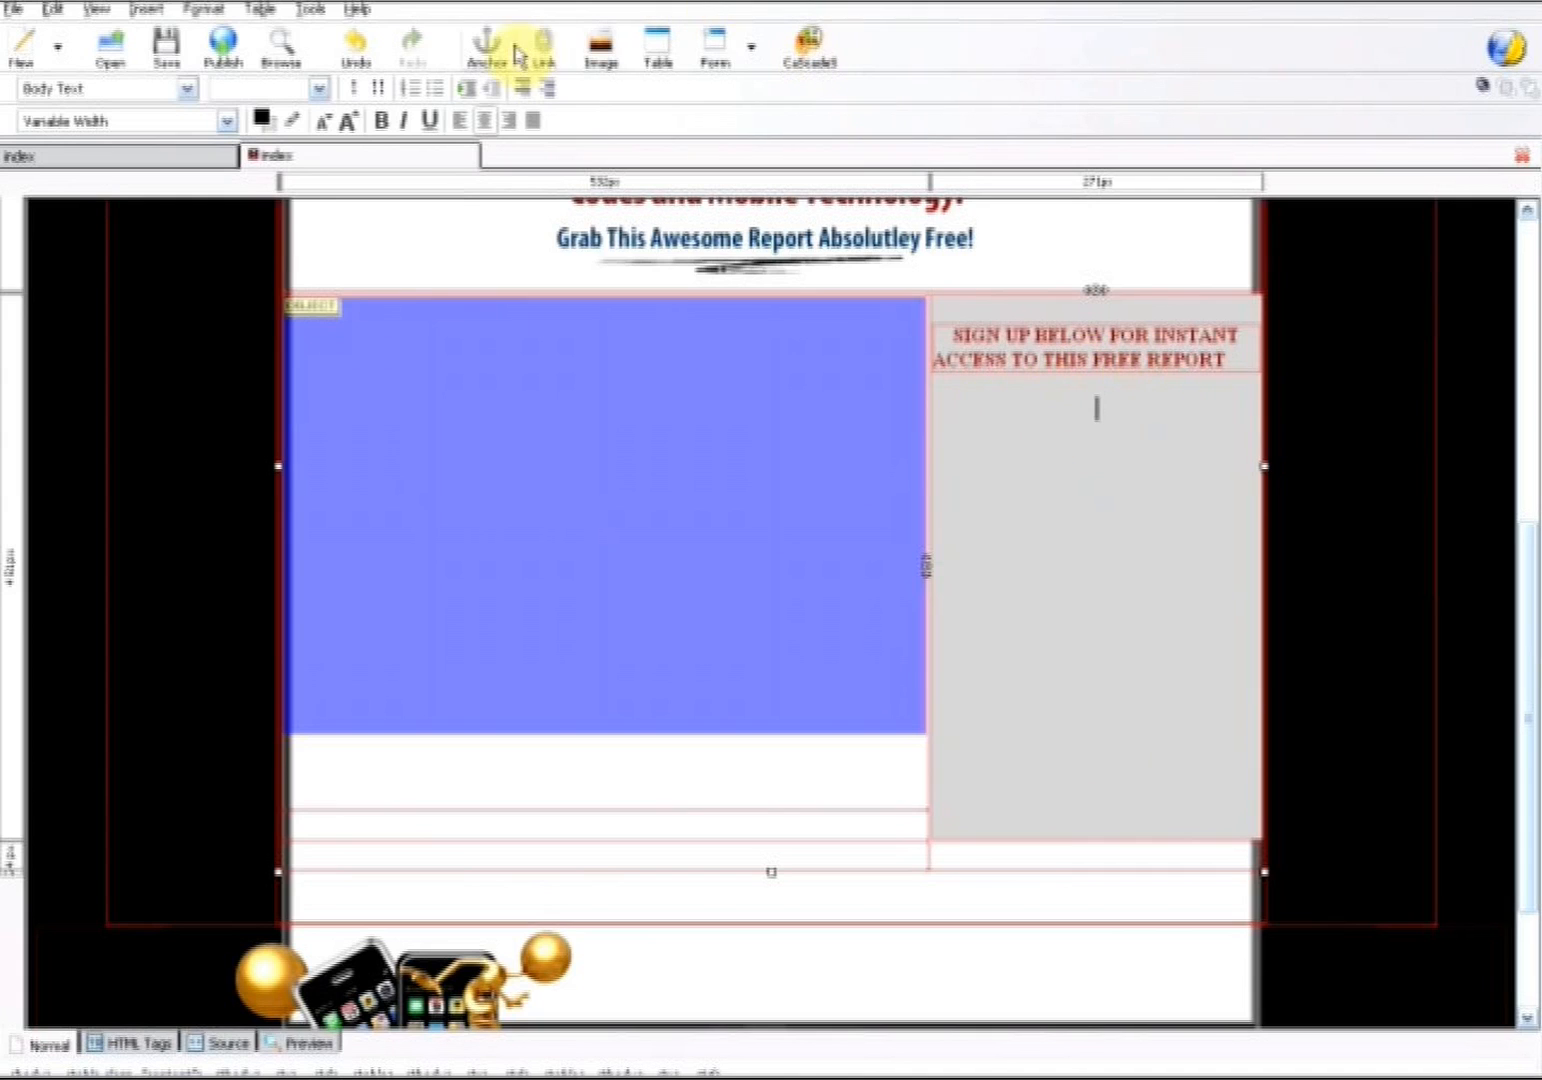
pyautogui.click(601, 50)
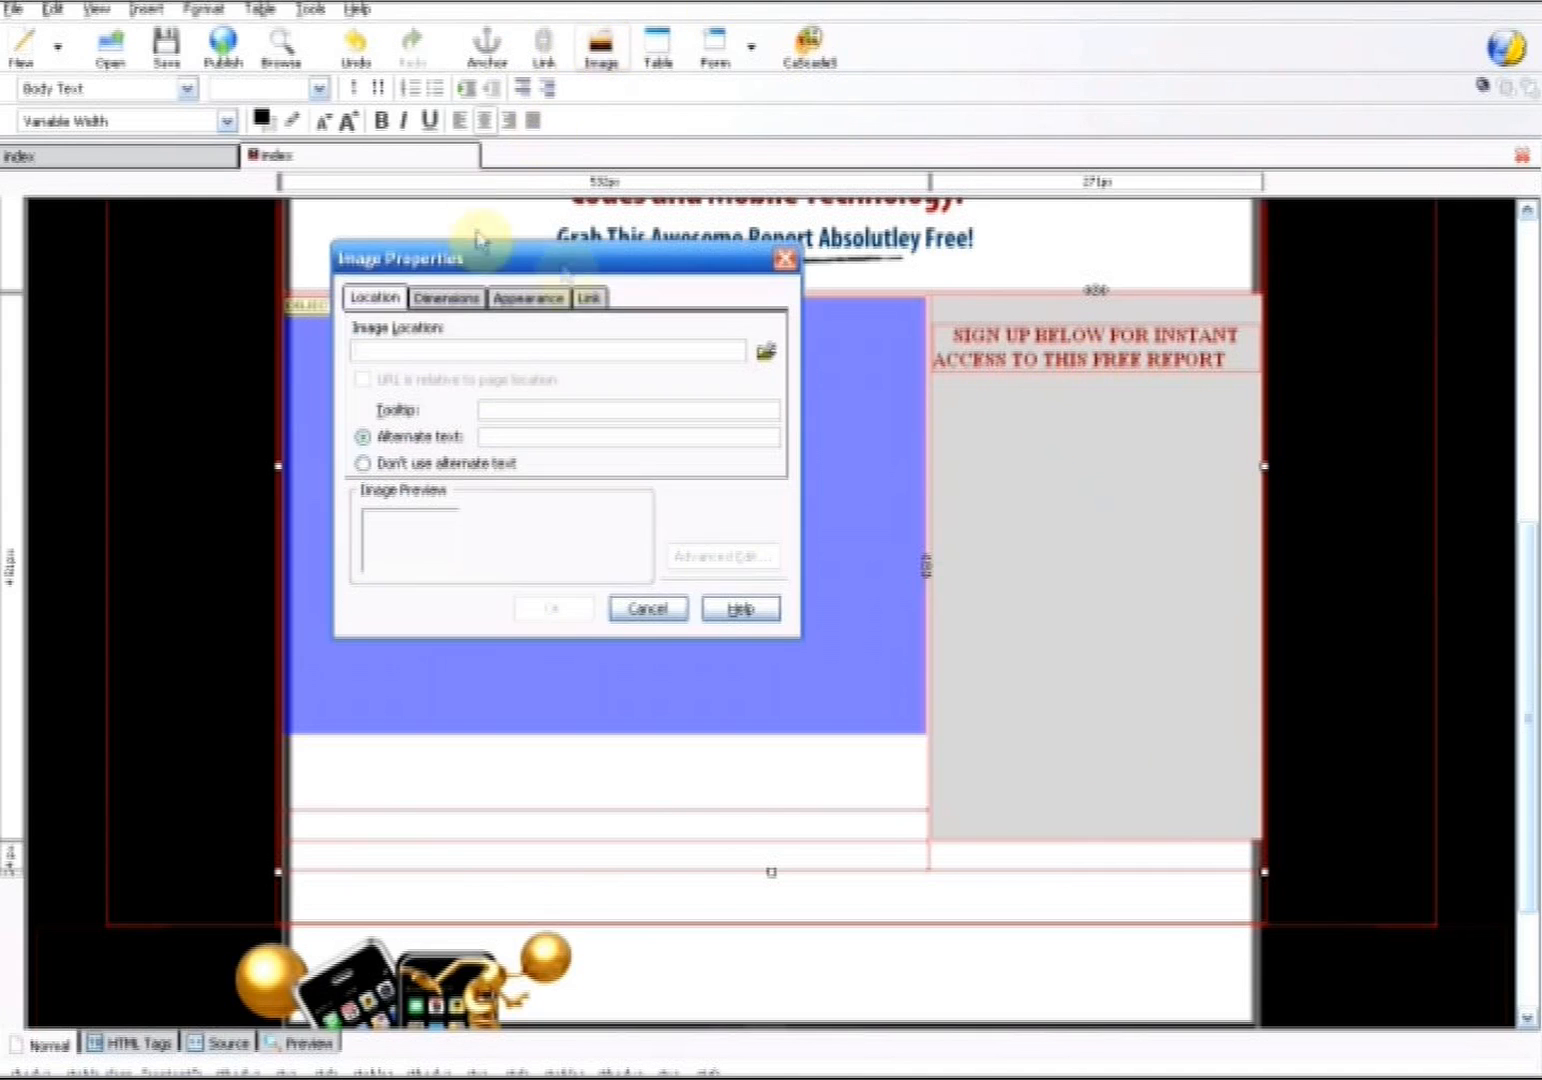
pyautogui.click(548, 298)
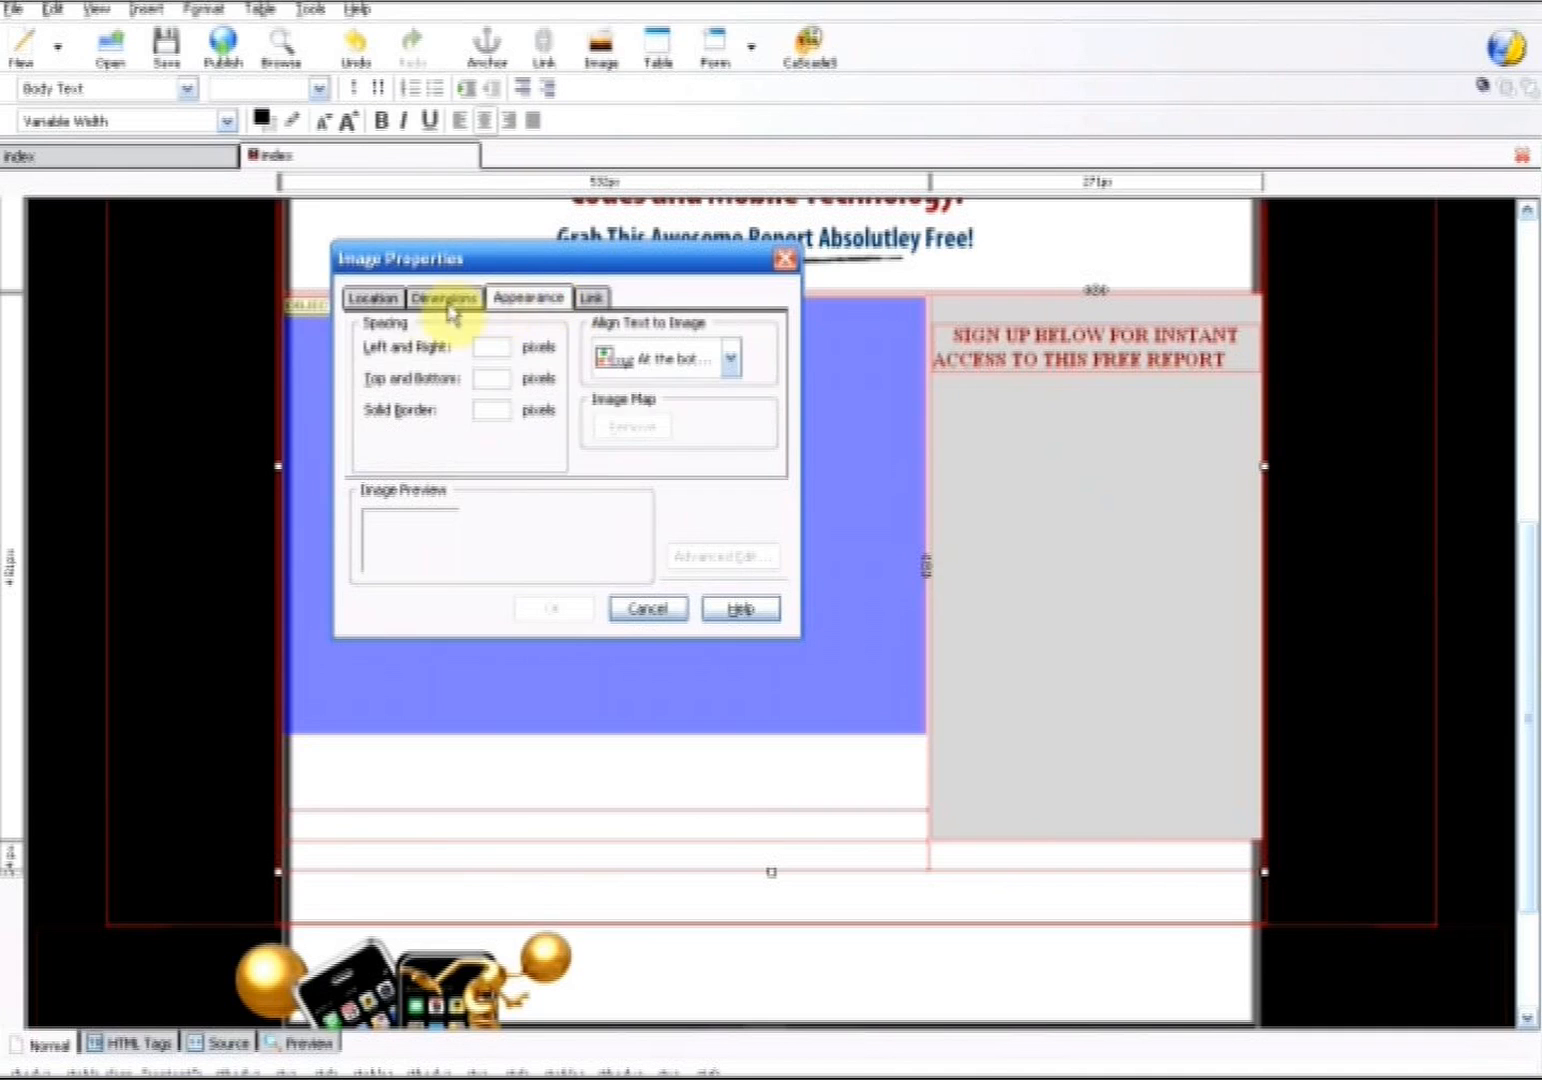
pyautogui.click(389, 299)
pyautogui.click(766, 350)
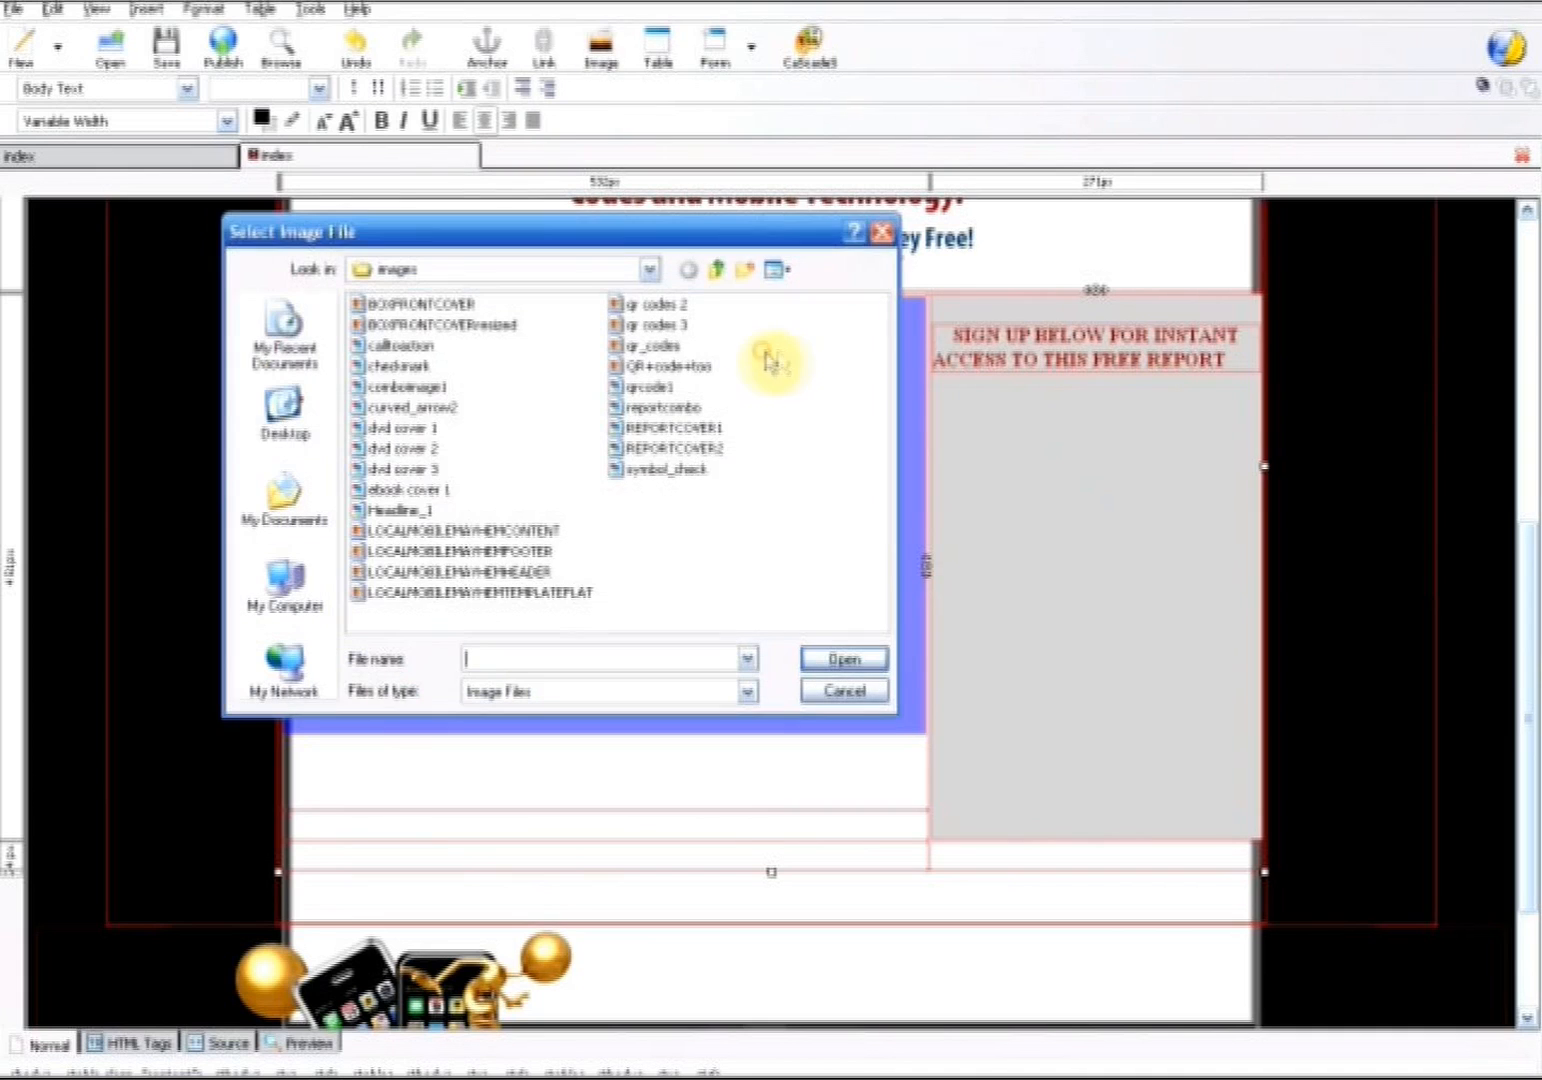
pyautogui.click(768, 272)
pyautogui.click(804, 296)
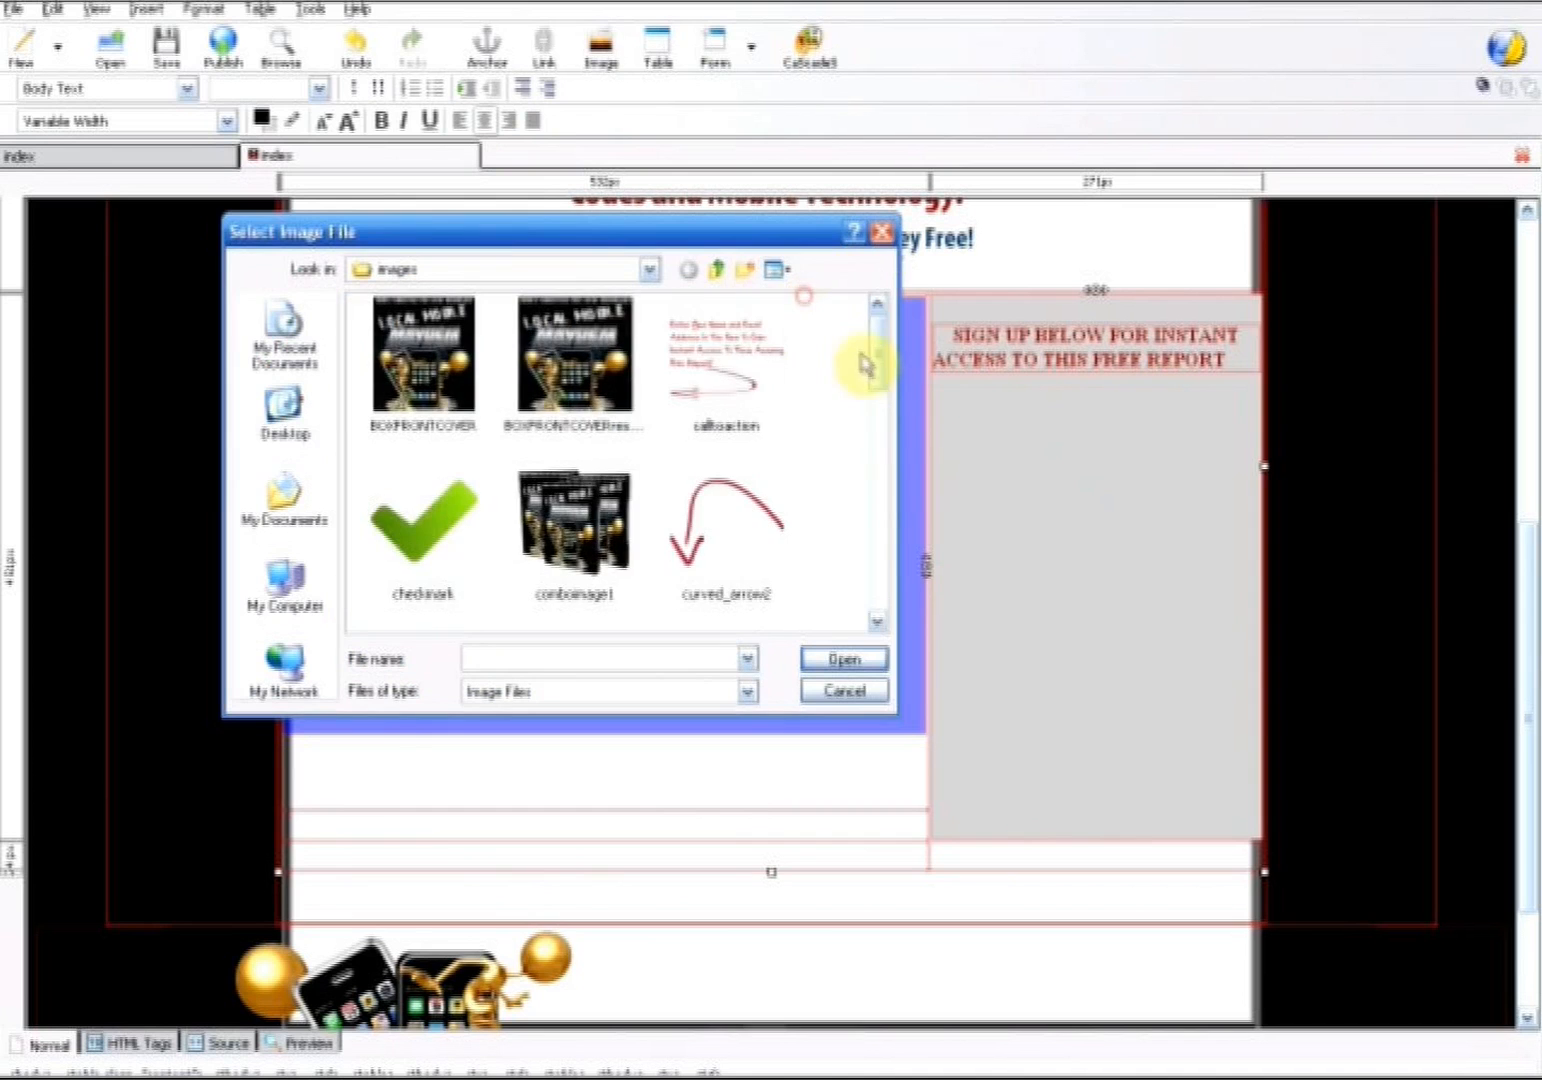
pyautogui.moveTo(880, 370); pyautogui.dragTo(877, 562)
pyautogui.click(730, 460)
pyautogui.click(862, 662)
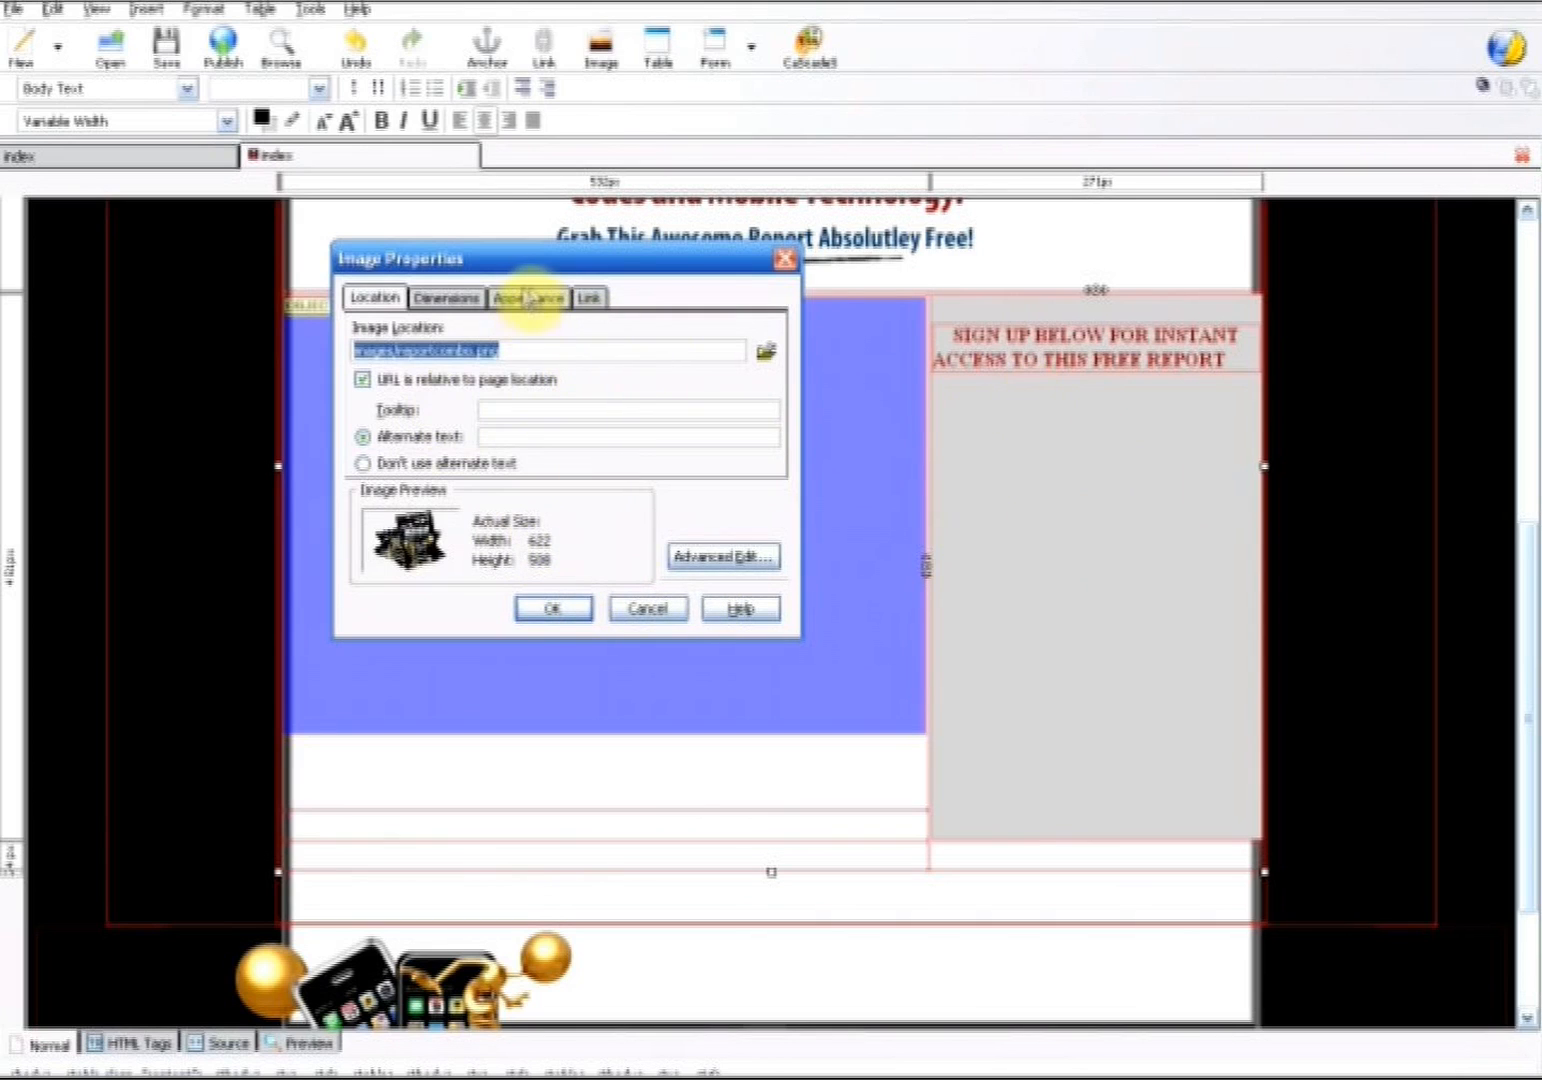
# Give the report image a constrained custom width of 250 pixels and no alternate text, and insert it
pyautogui.click(476, 299)
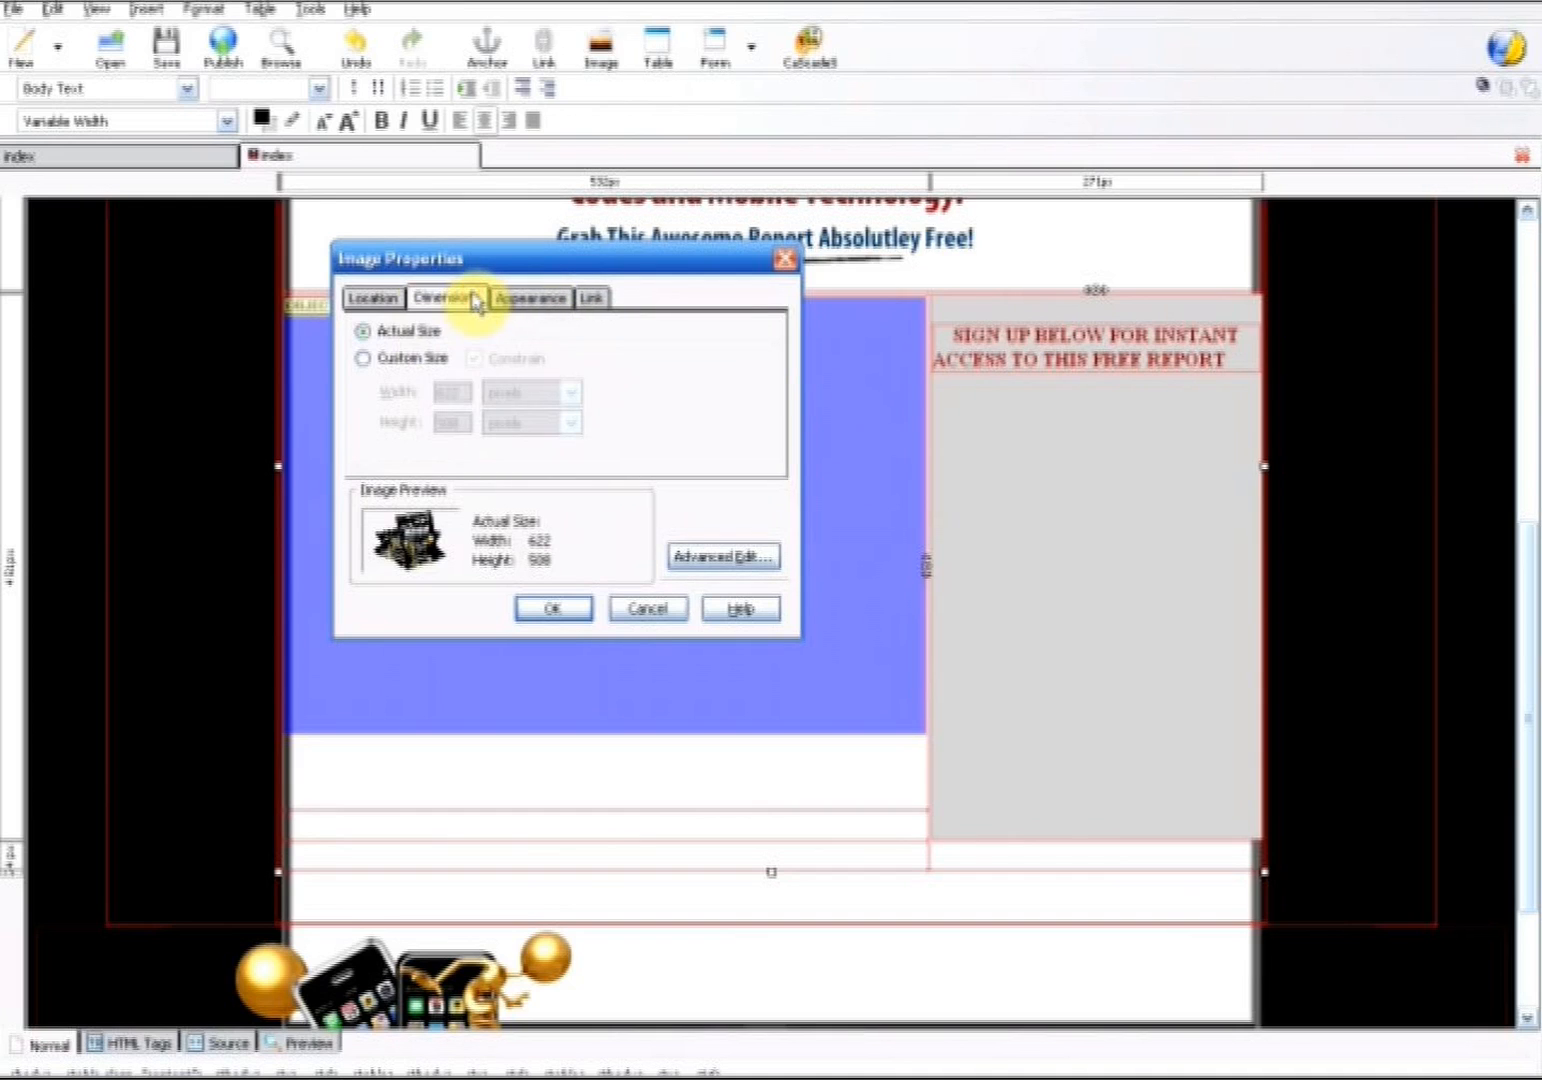
pyautogui.click(405, 358)
pyautogui.moveTo(468, 390); pyautogui.dragTo(386, 391)
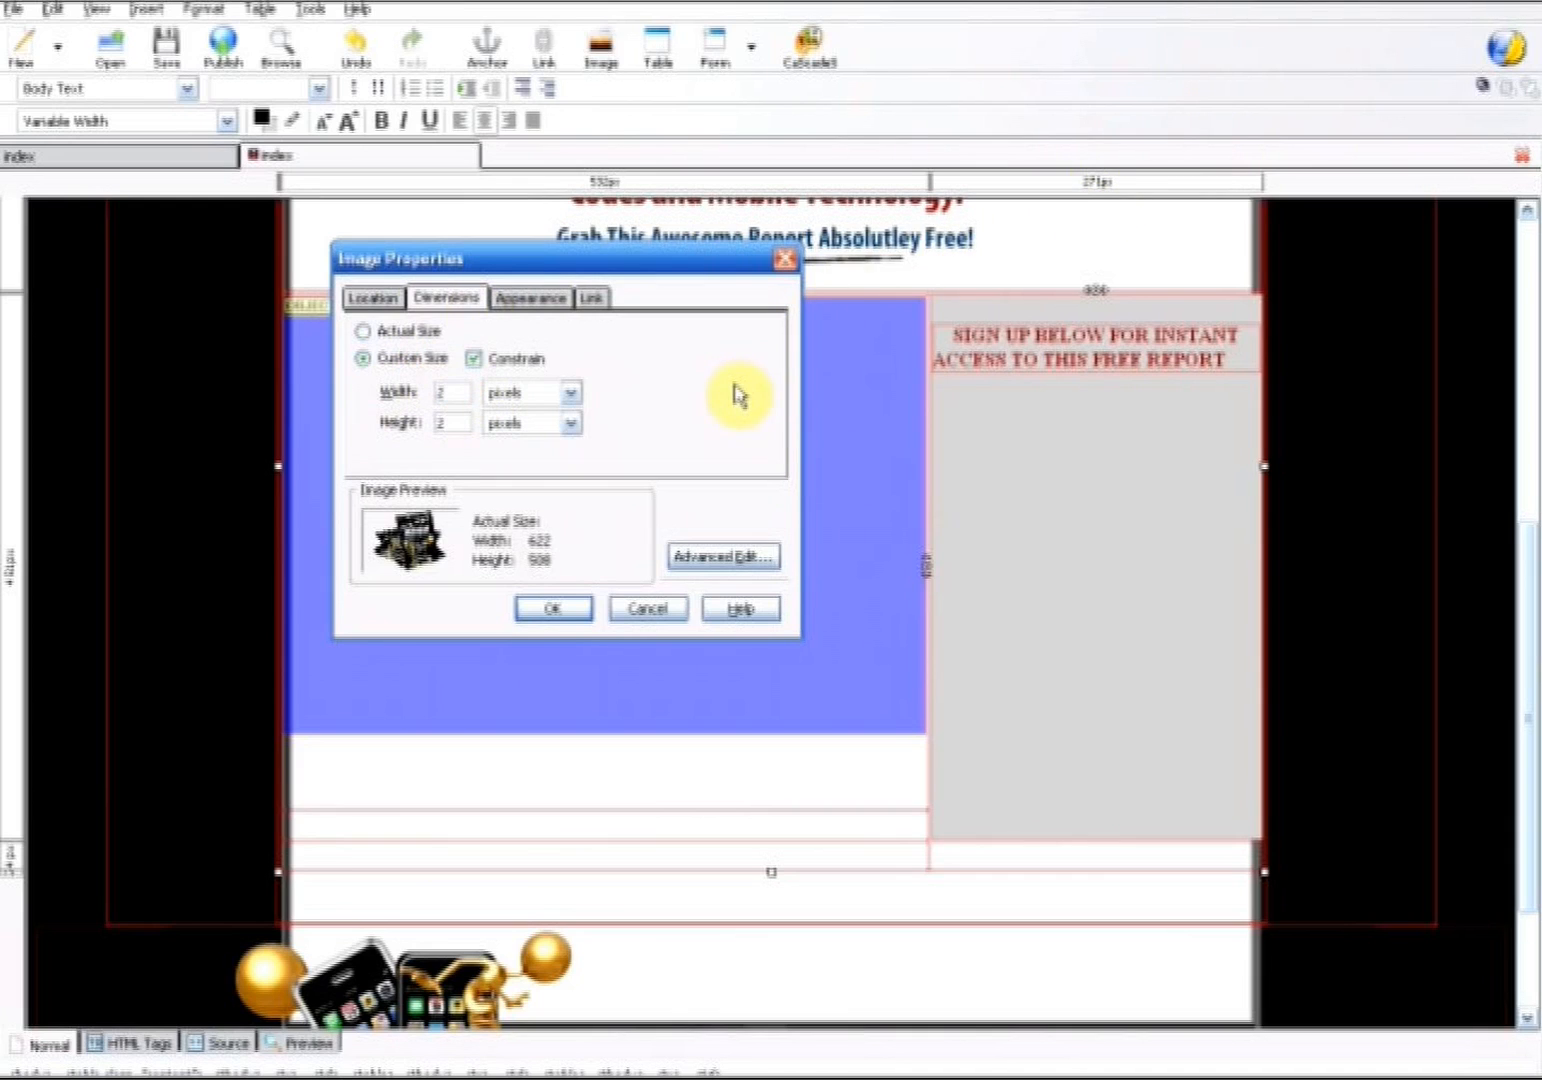
pyautogui.write('250')
pyautogui.click(572, 610)
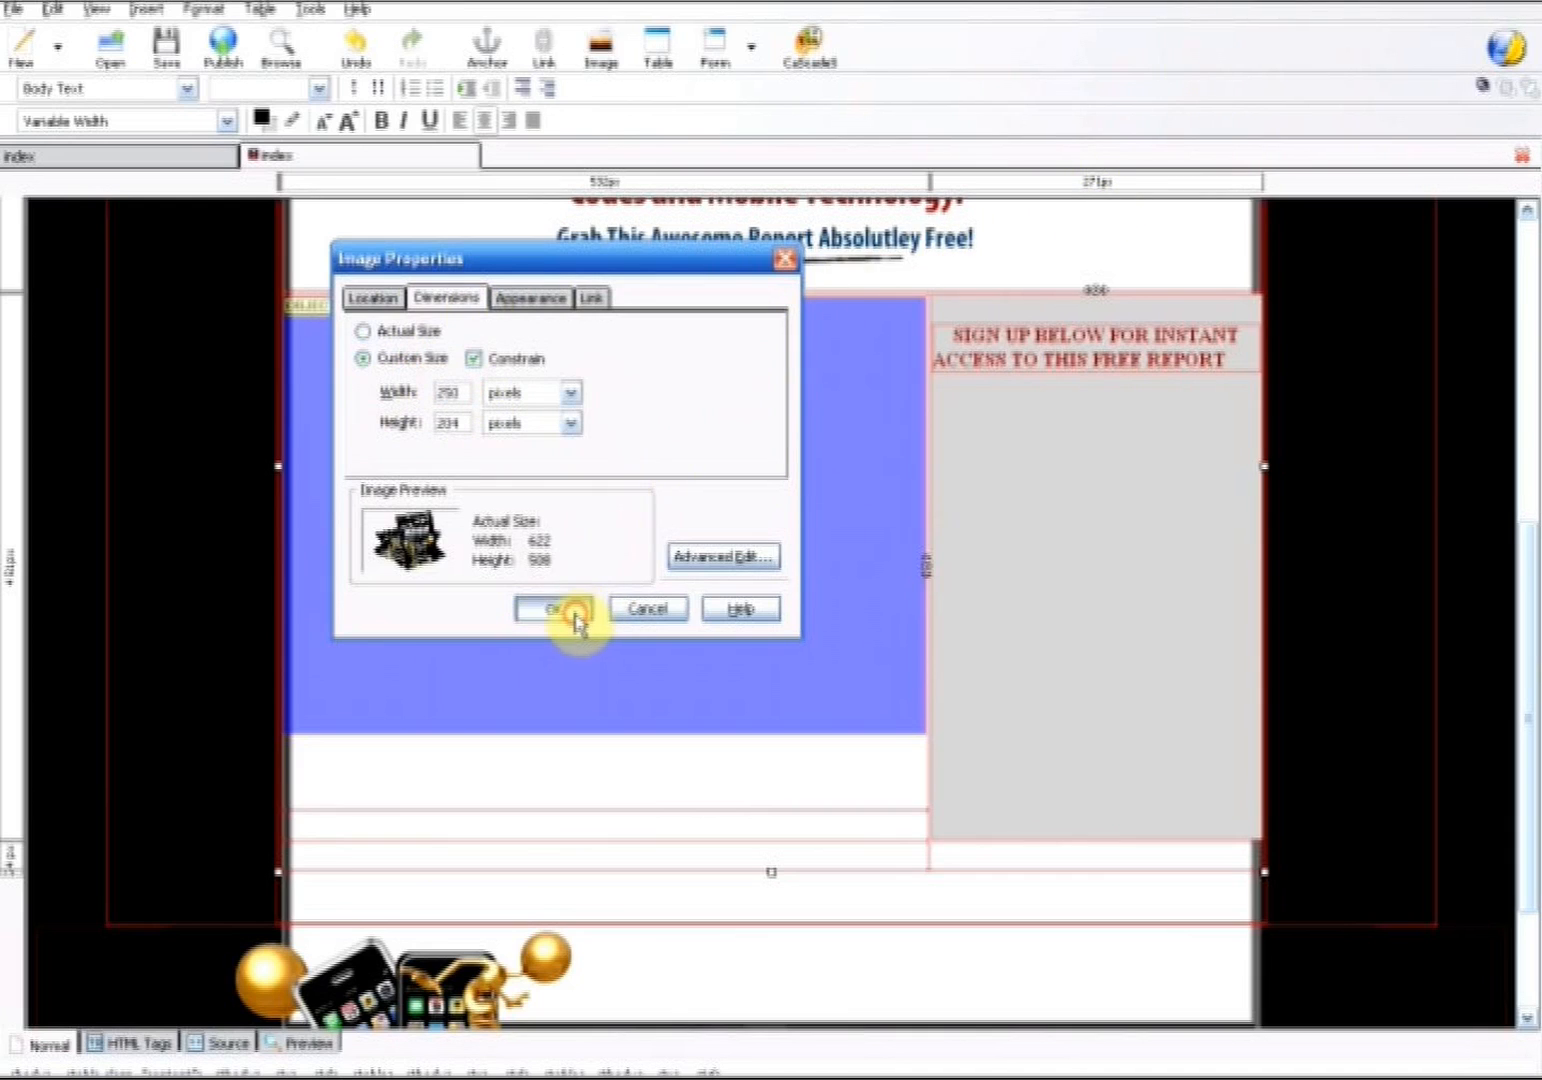
pyautogui.click(548, 490)
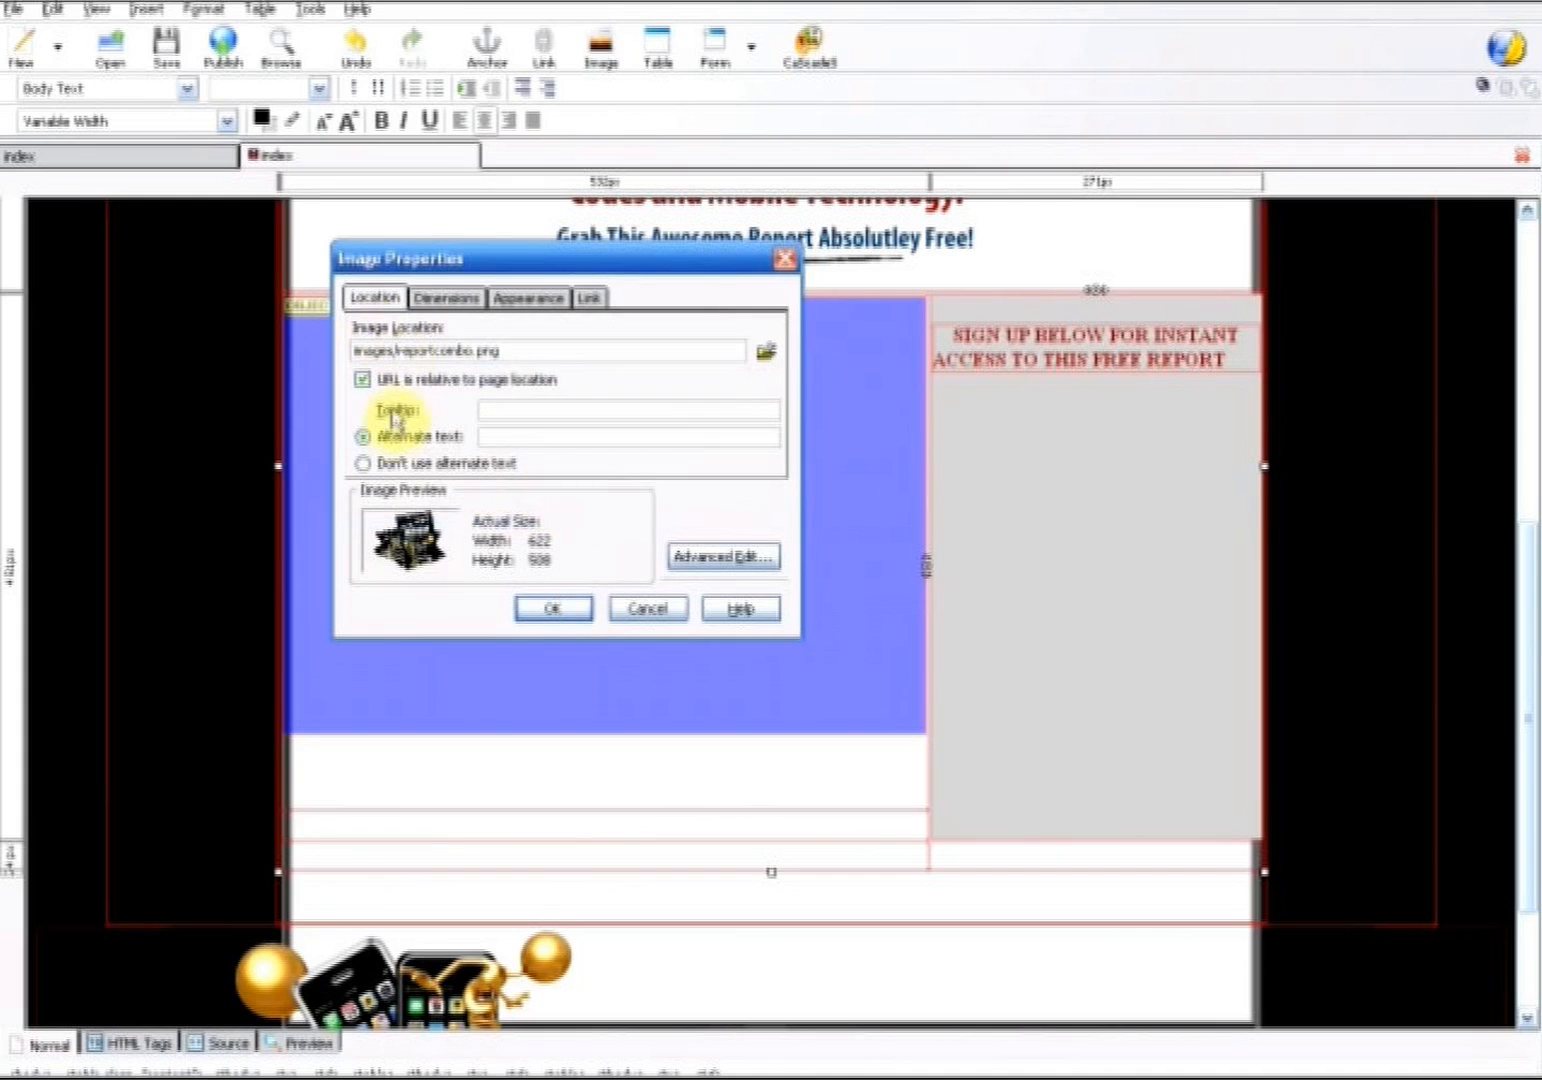
pyautogui.click(382, 463)
pyautogui.click(545, 609)
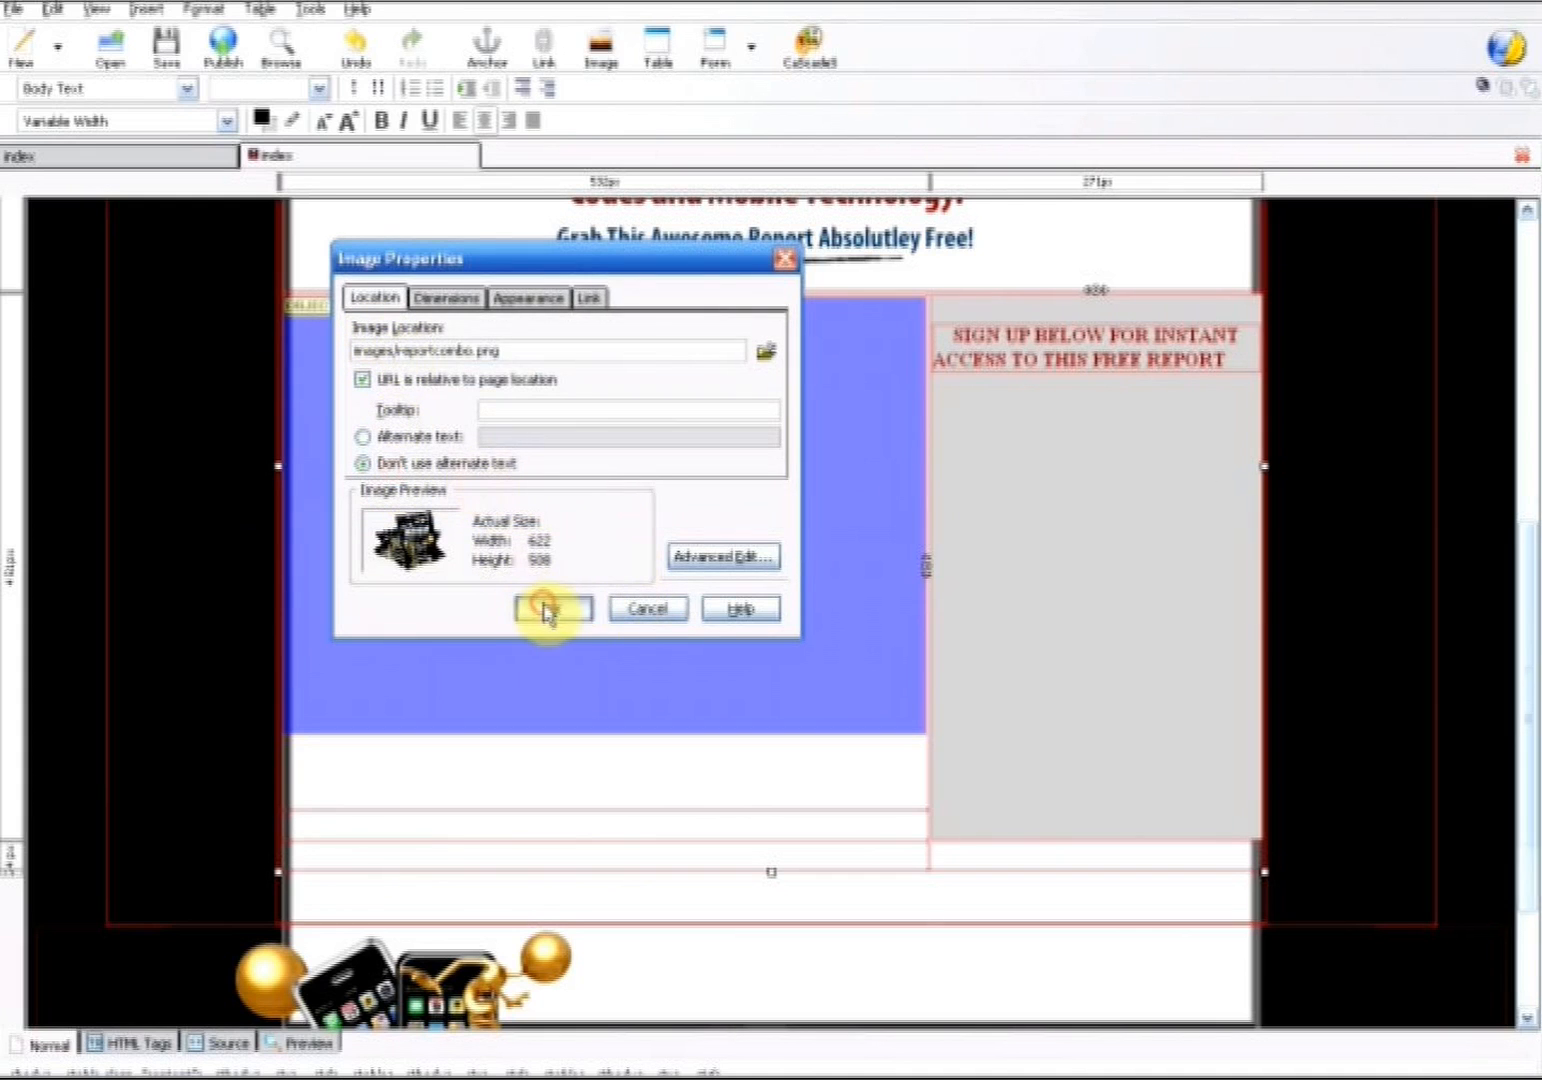
# Add a blank line above the sign-up heading in the grey cell, and preview the page before returning to normal editing
pyautogui.scroll(3, 980, 620)
pyautogui.scroll(-1, 1080, 603)
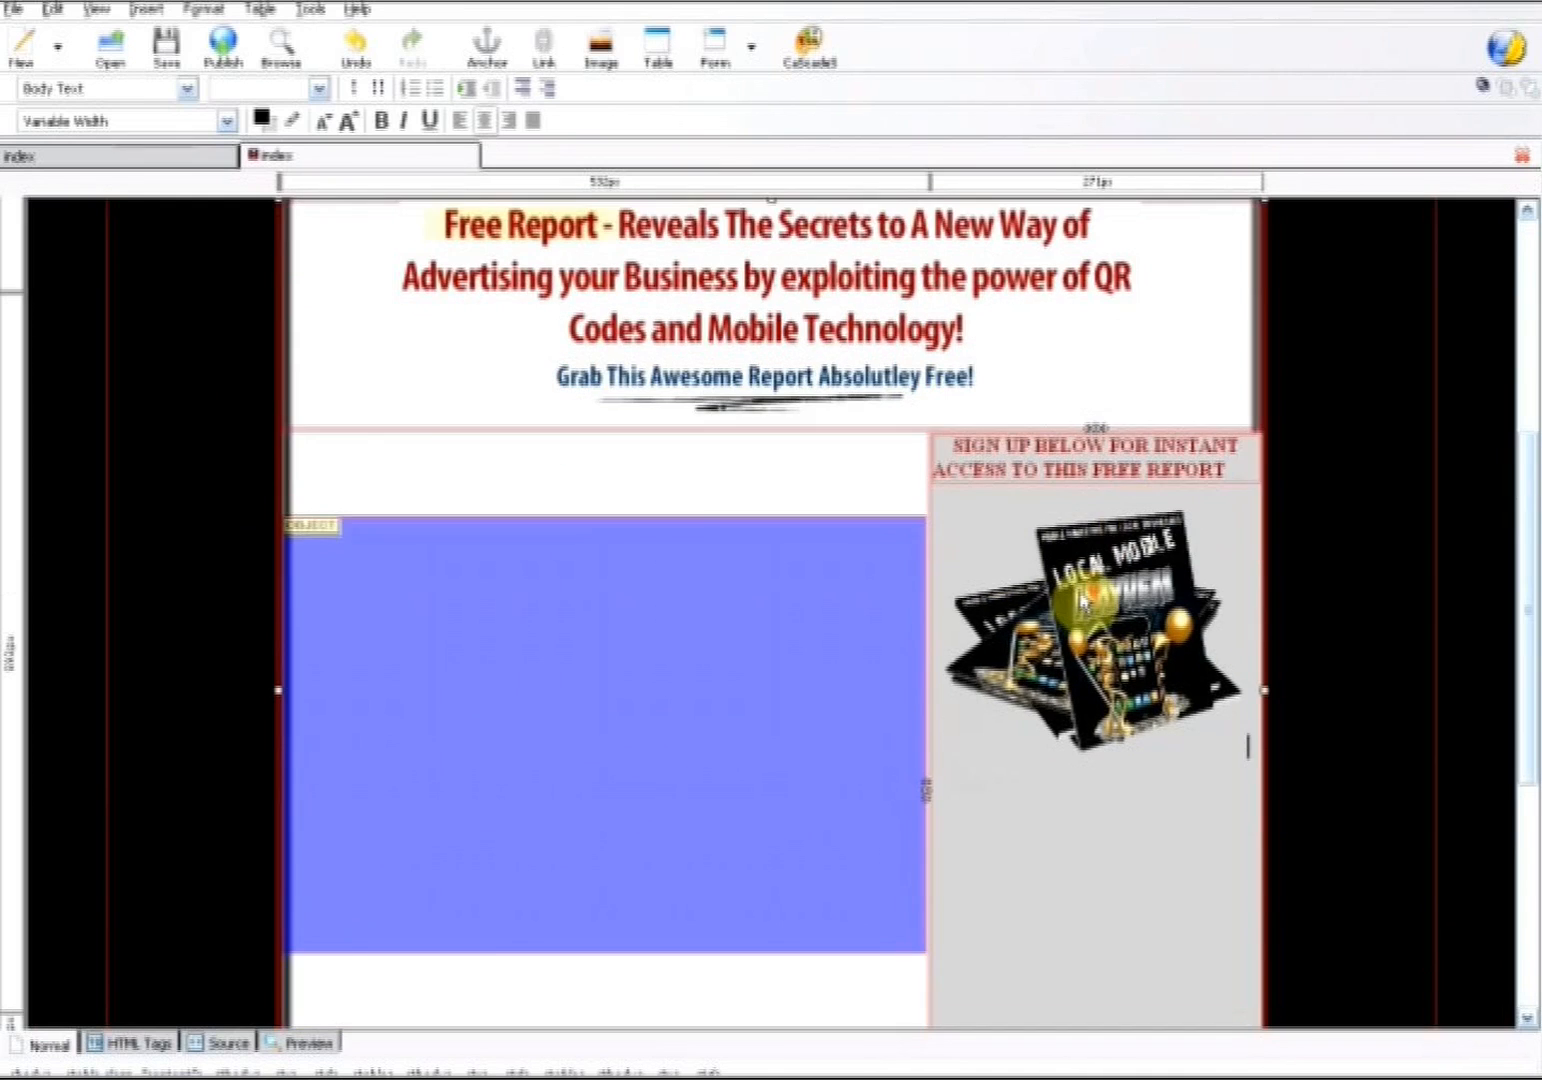
pyautogui.scroll(-1, 1082, 600)
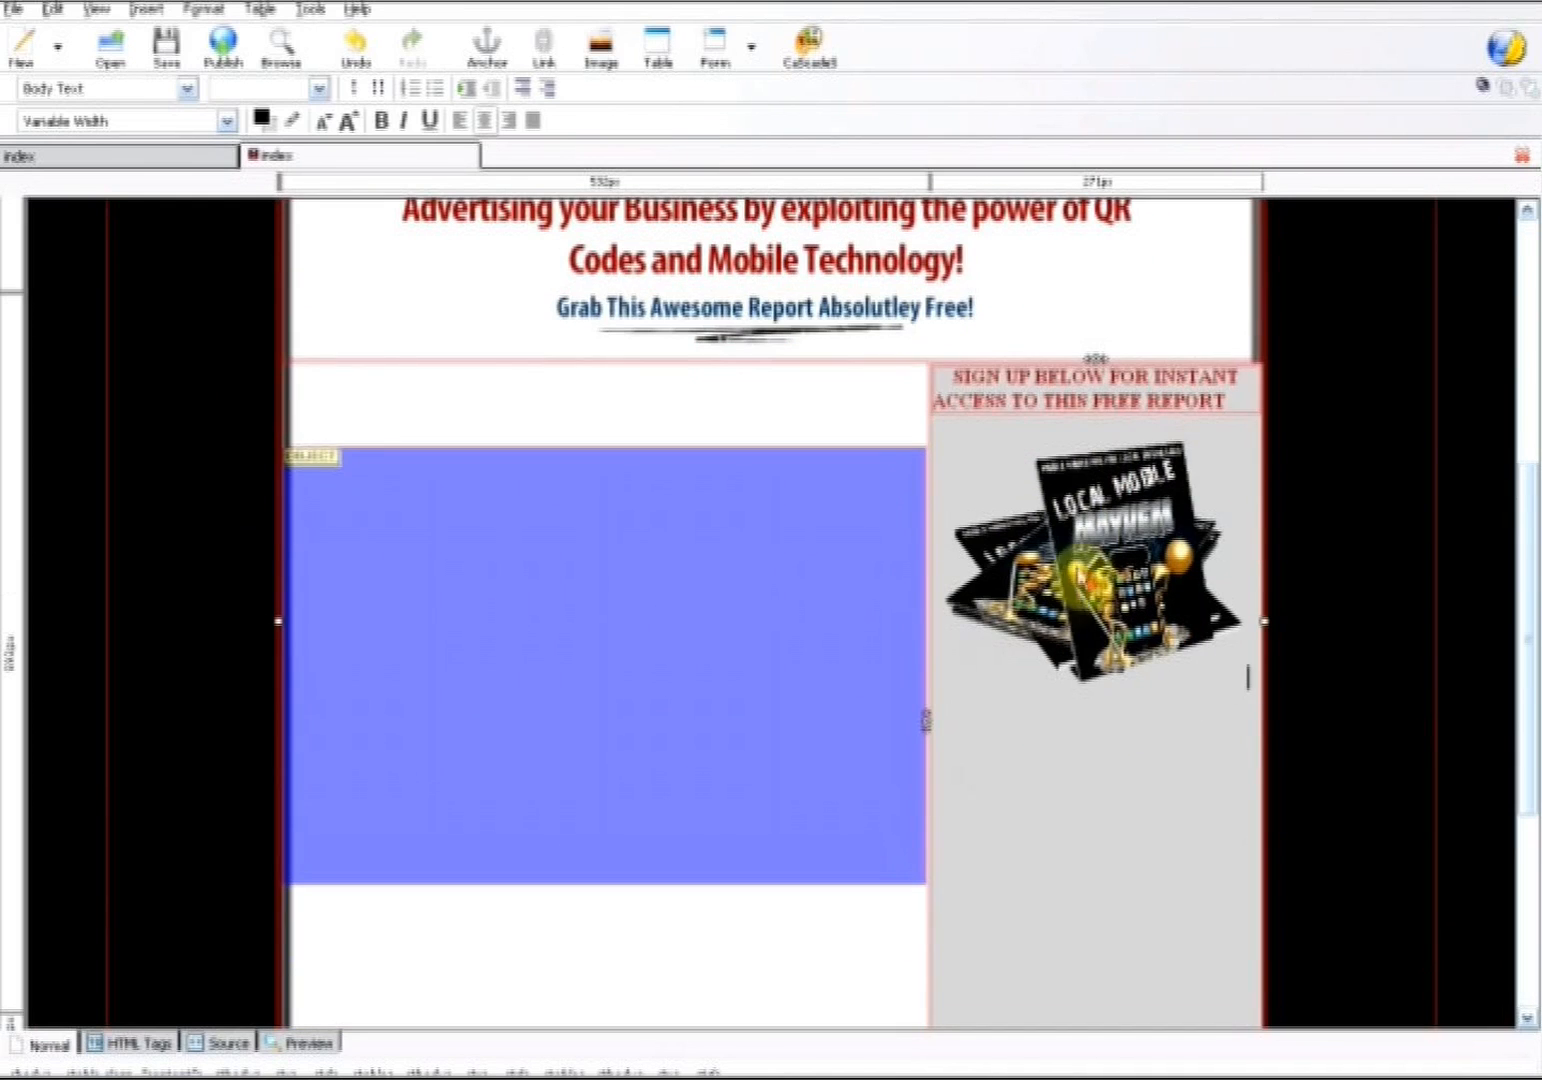
pyautogui.click(945, 385)
pyautogui.press('Return')
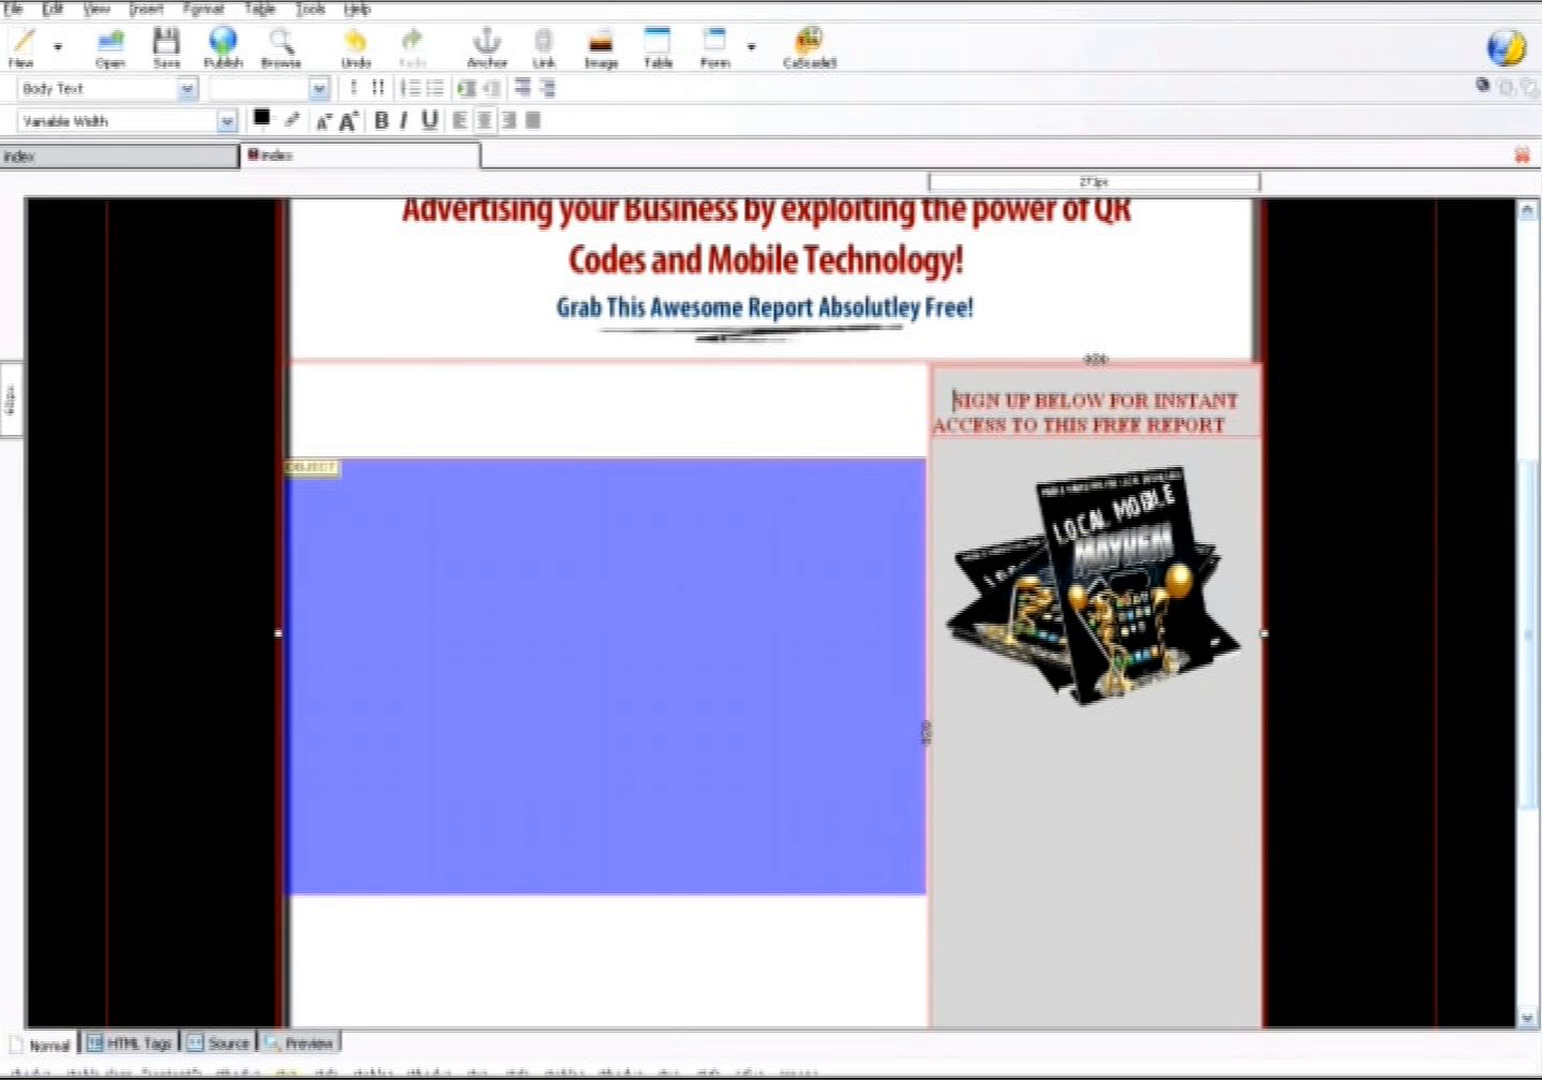
pyautogui.click(312, 1046)
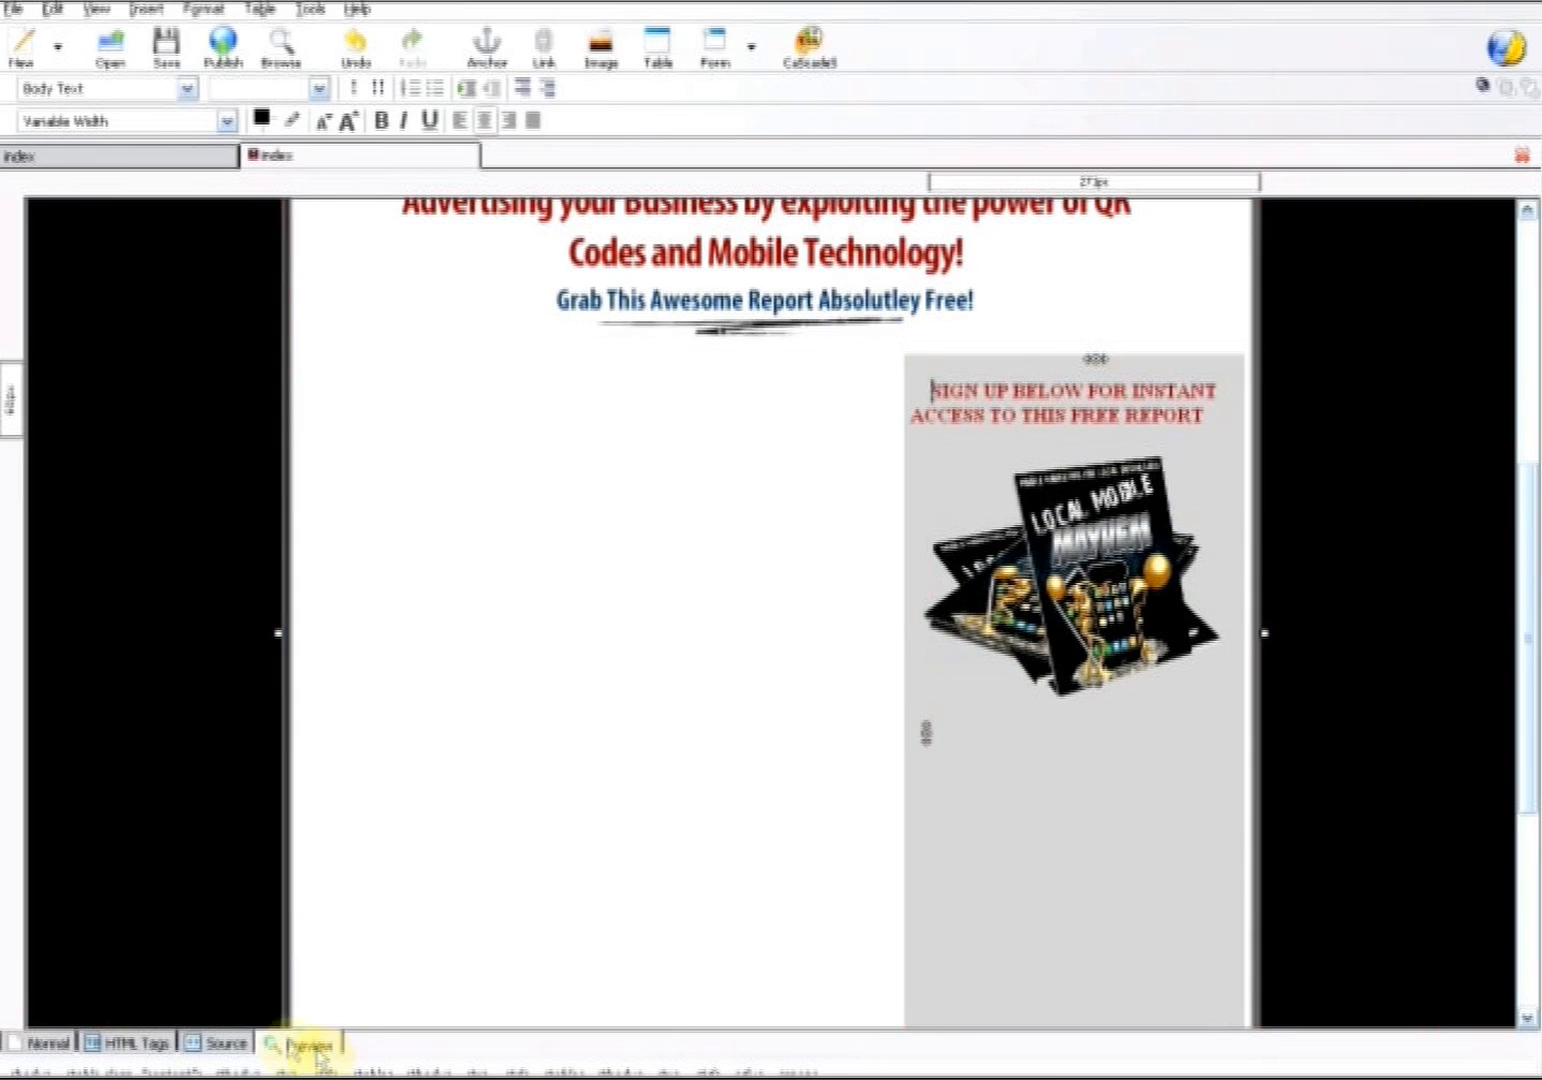
pyautogui.click(45, 1045)
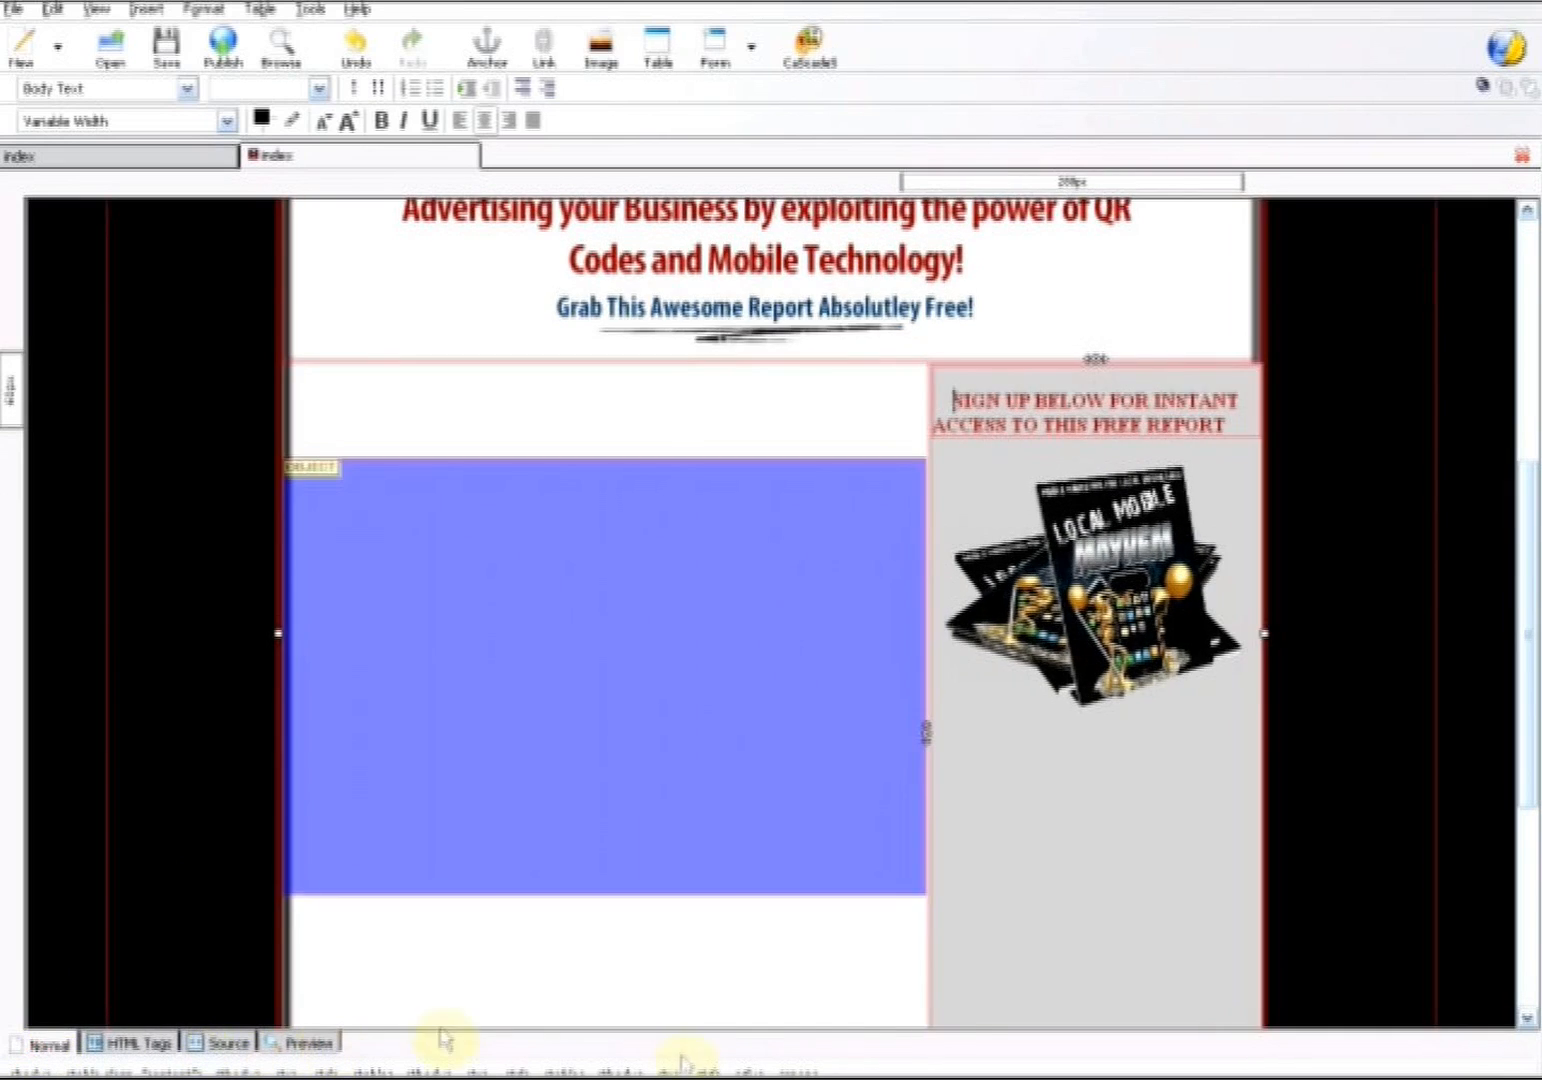
# Place the cursor in the empty lower part of the grey cell, below the report image
pyautogui.scroll(1, 1074, 798)
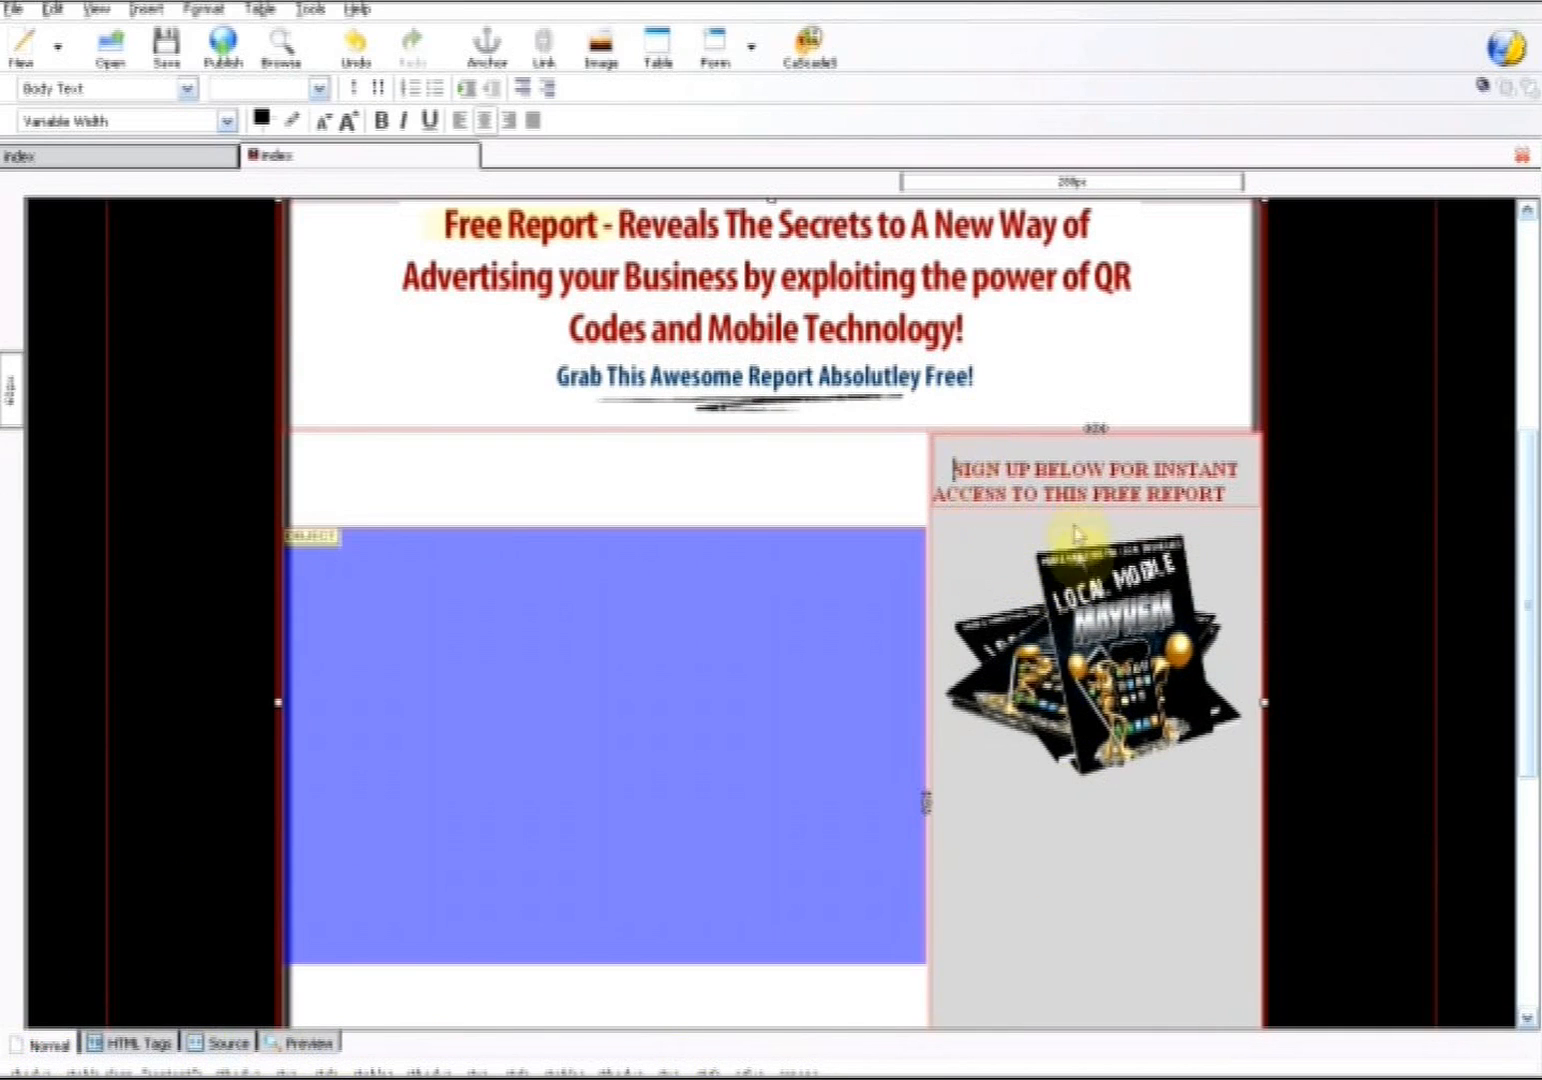
pyautogui.scroll(-5, 1073, 762)
pyautogui.click(1077, 770)
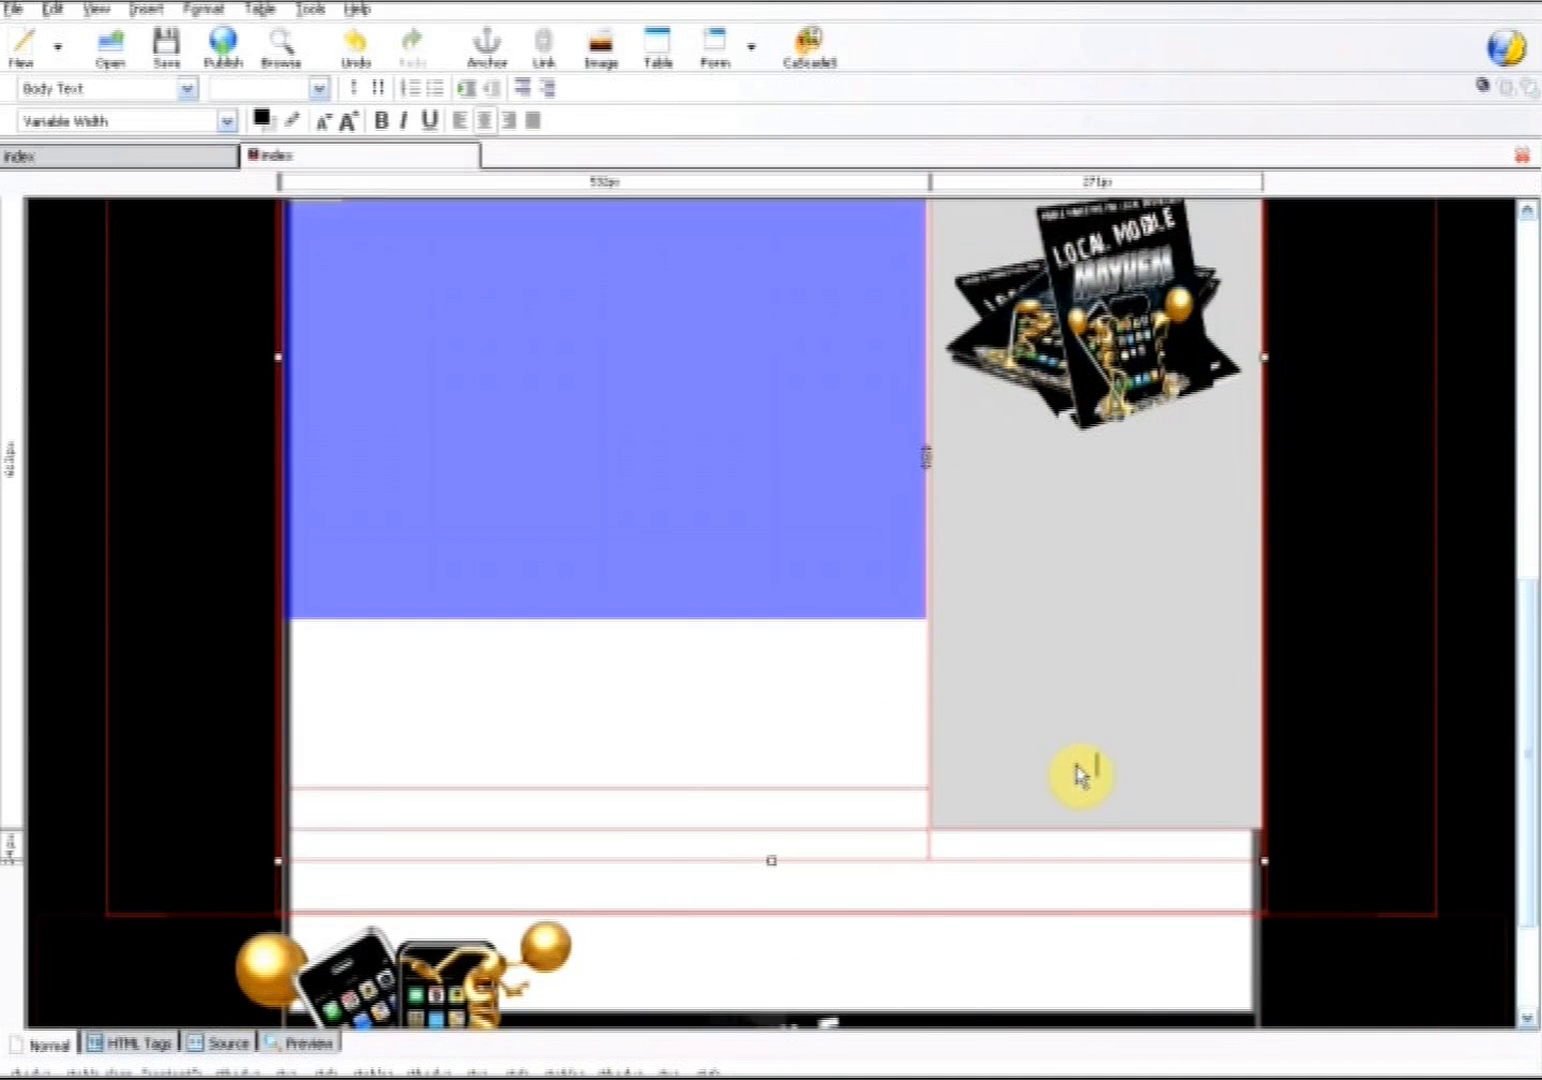
# Place the cursor below the report cover image in the grey sidebar cell and preview the page
pyautogui.scroll(-1, 1078, 772)
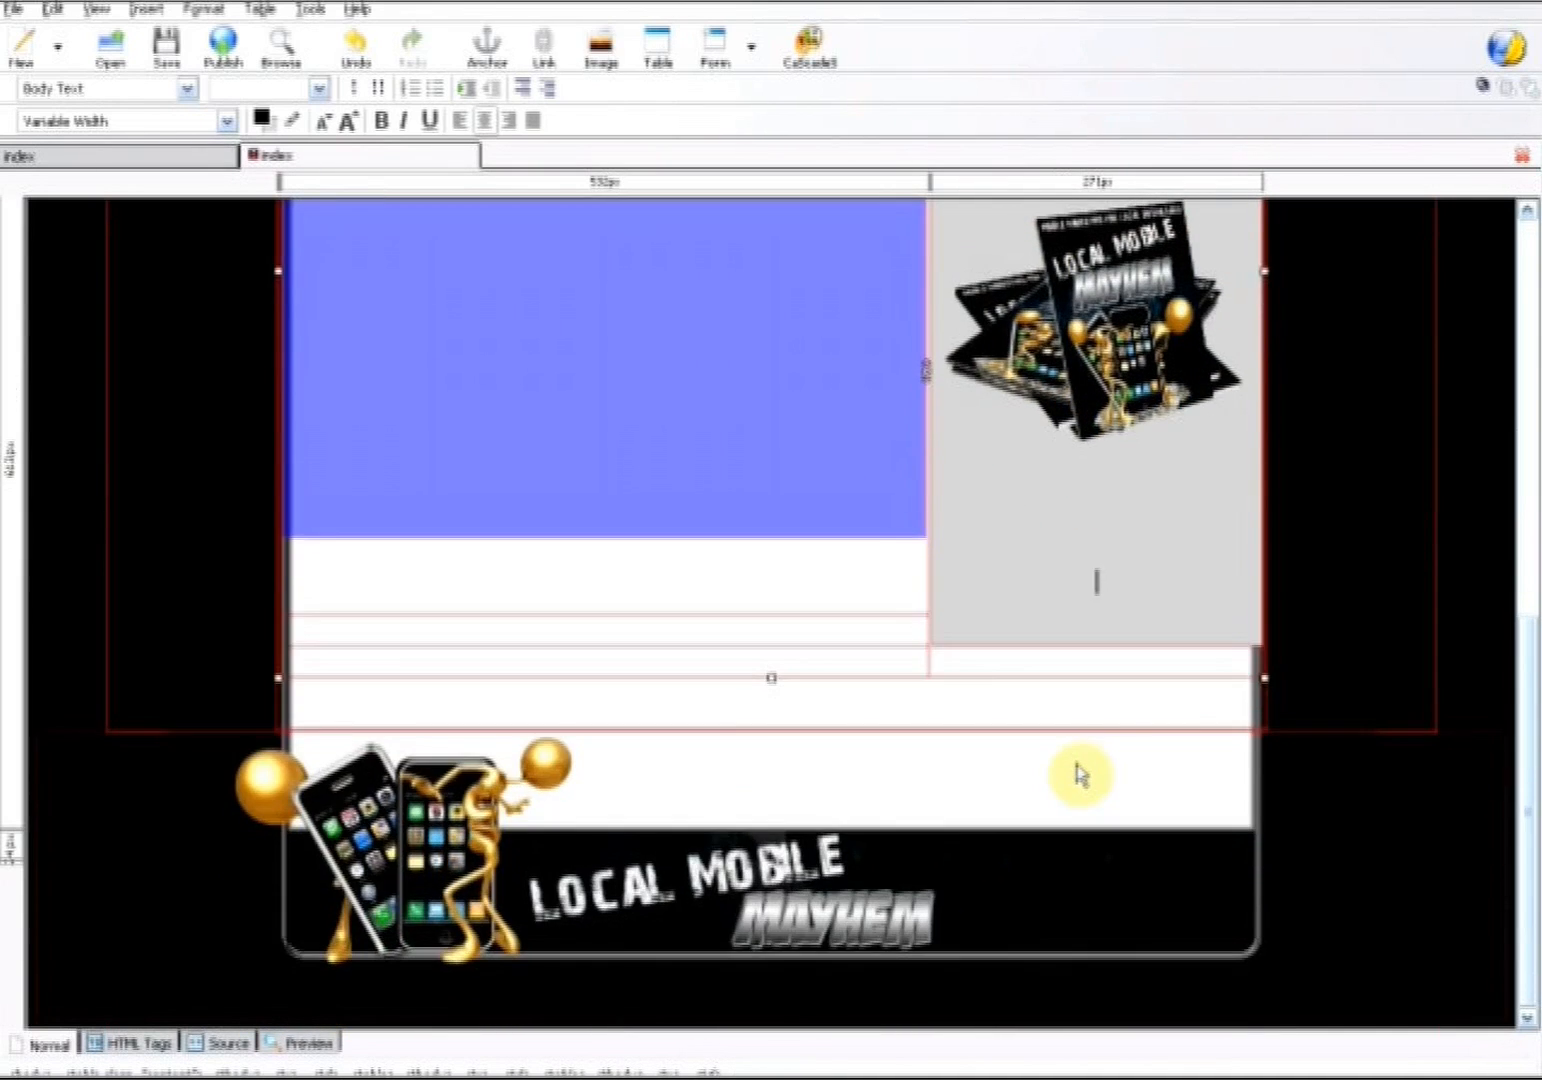
pyautogui.scroll(3, 1090, 745)
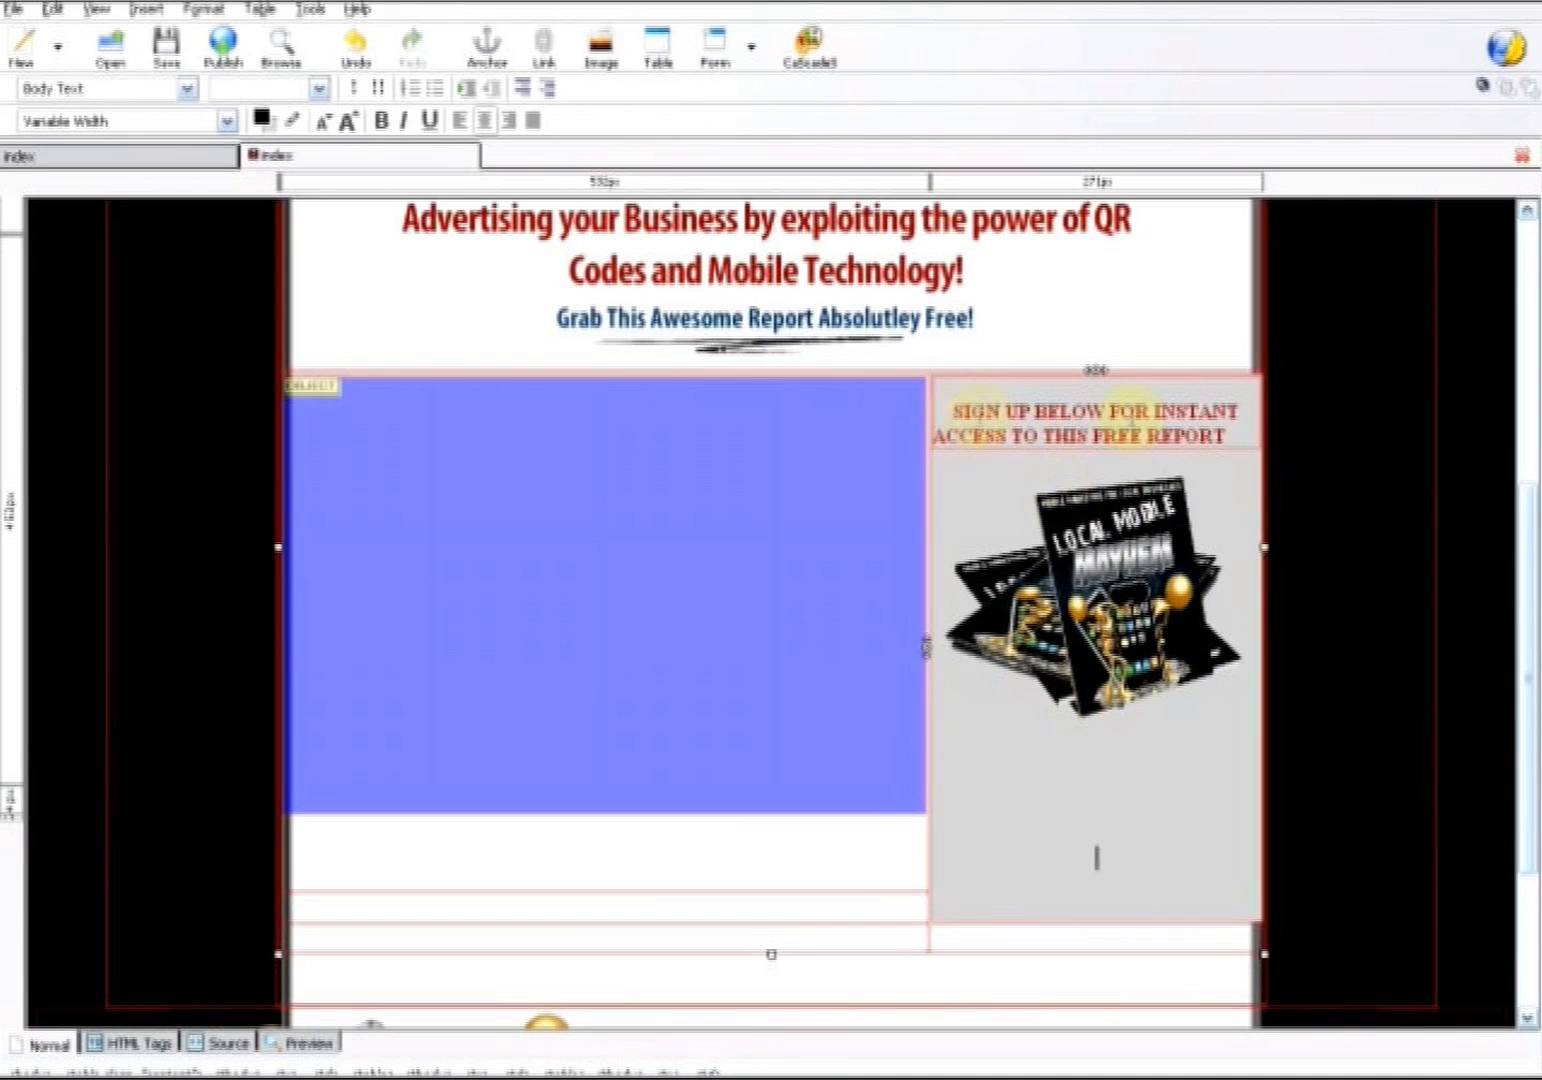
pyautogui.click(1105, 608)
pyautogui.click(1081, 815)
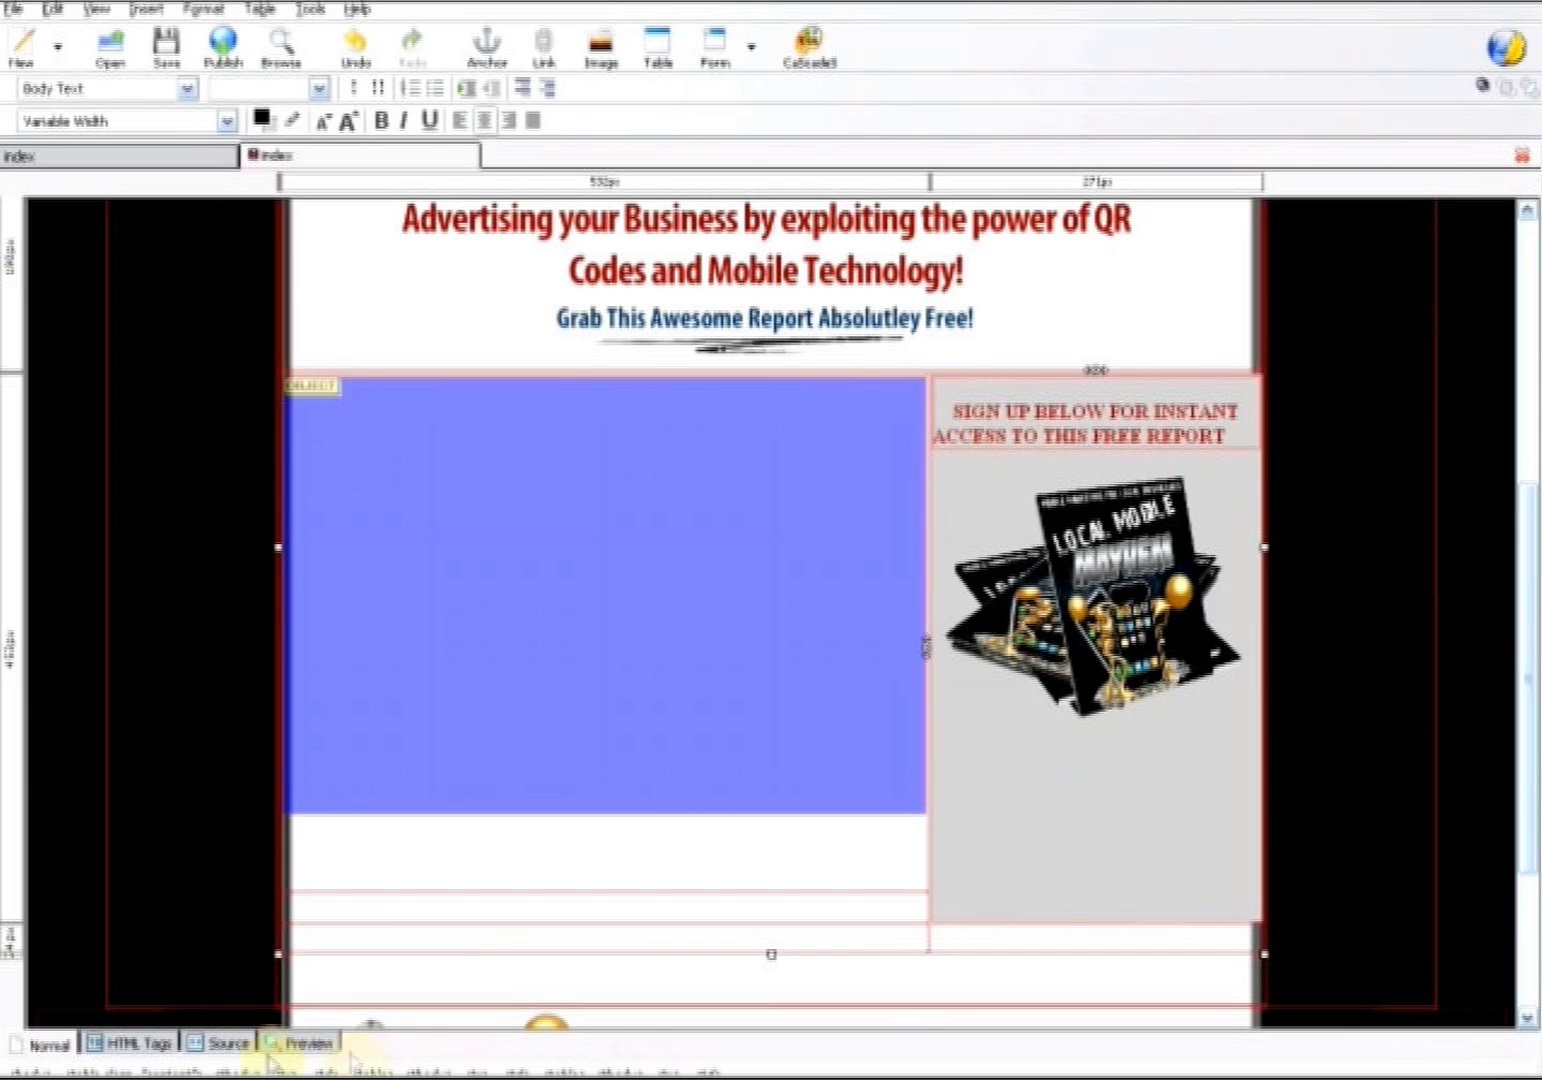
pyautogui.click(296, 1044)
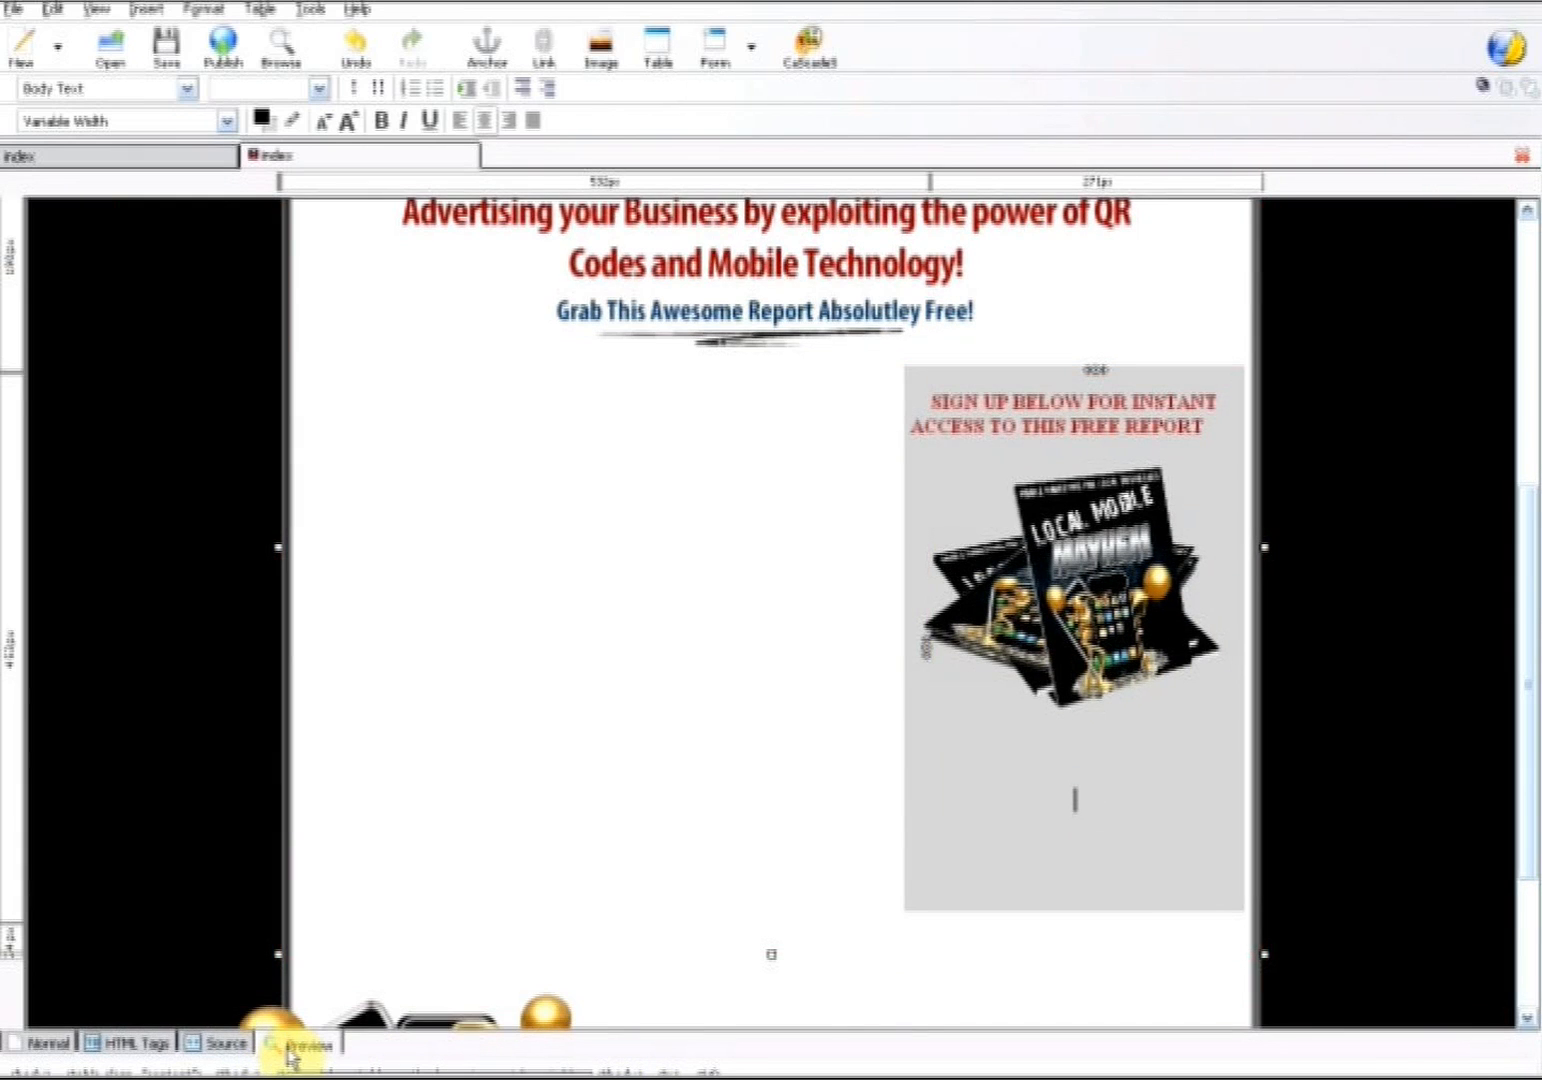
pyautogui.click(41, 1042)
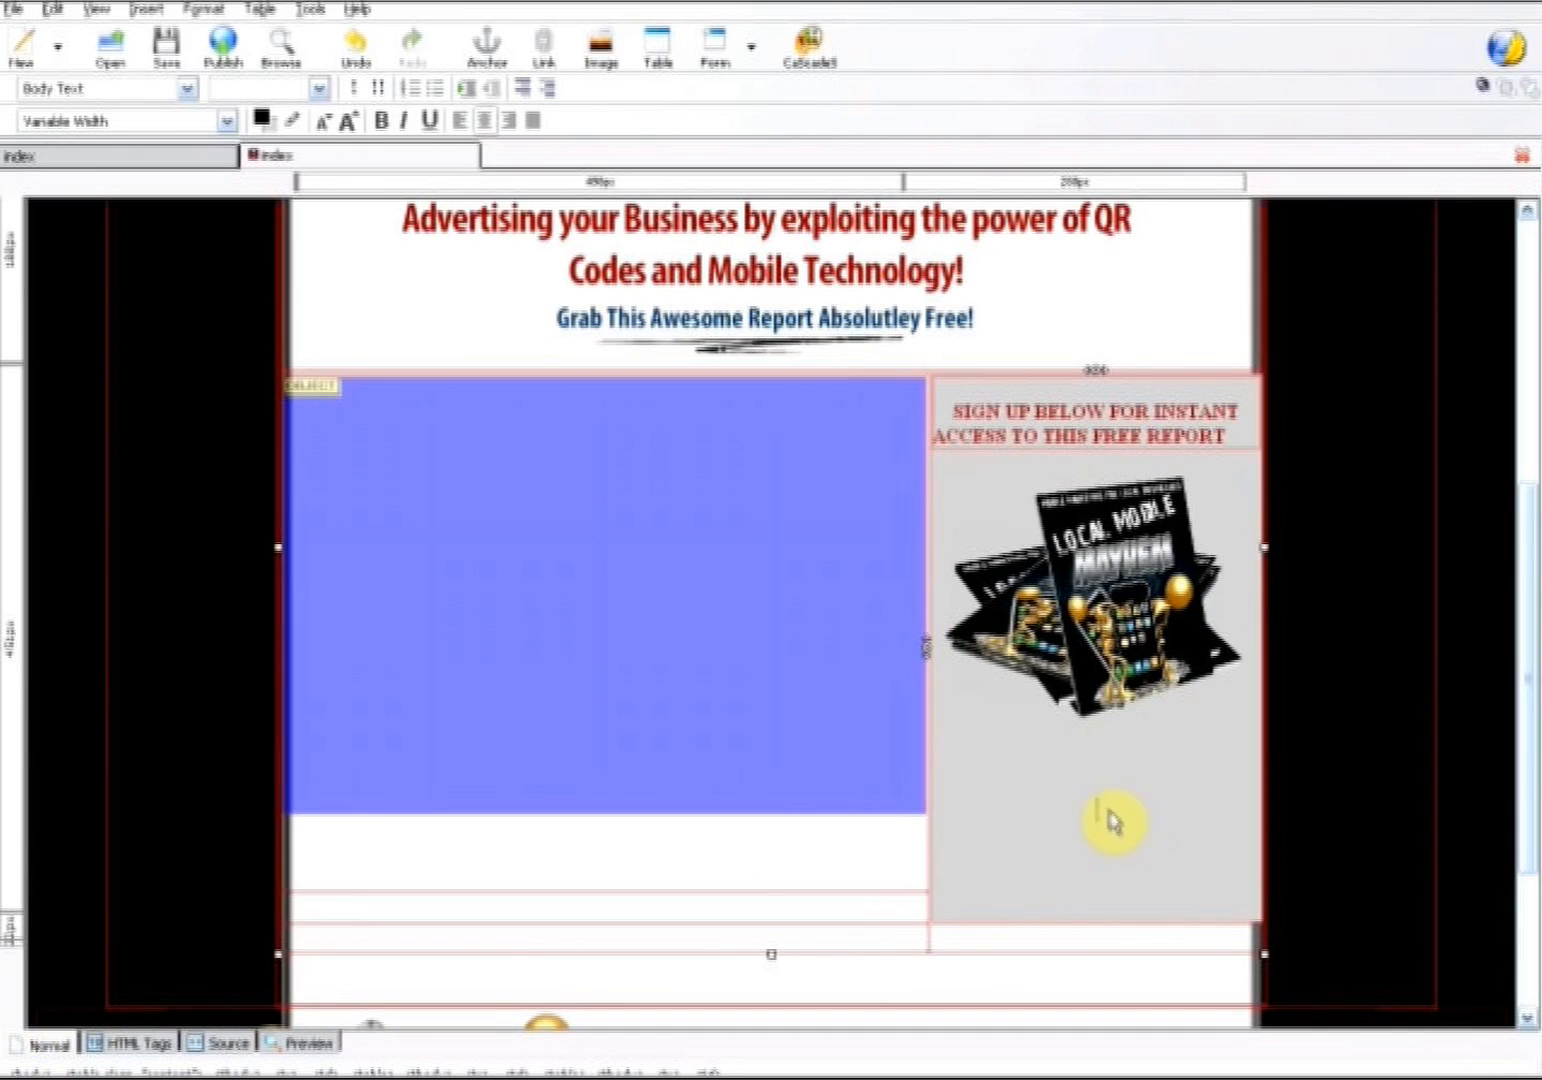
# Examine the sign-up form's table below the cover image on the finished index page as a reference
pyautogui.click(64, 163)
pyautogui.scroll(-1, 322, 350)
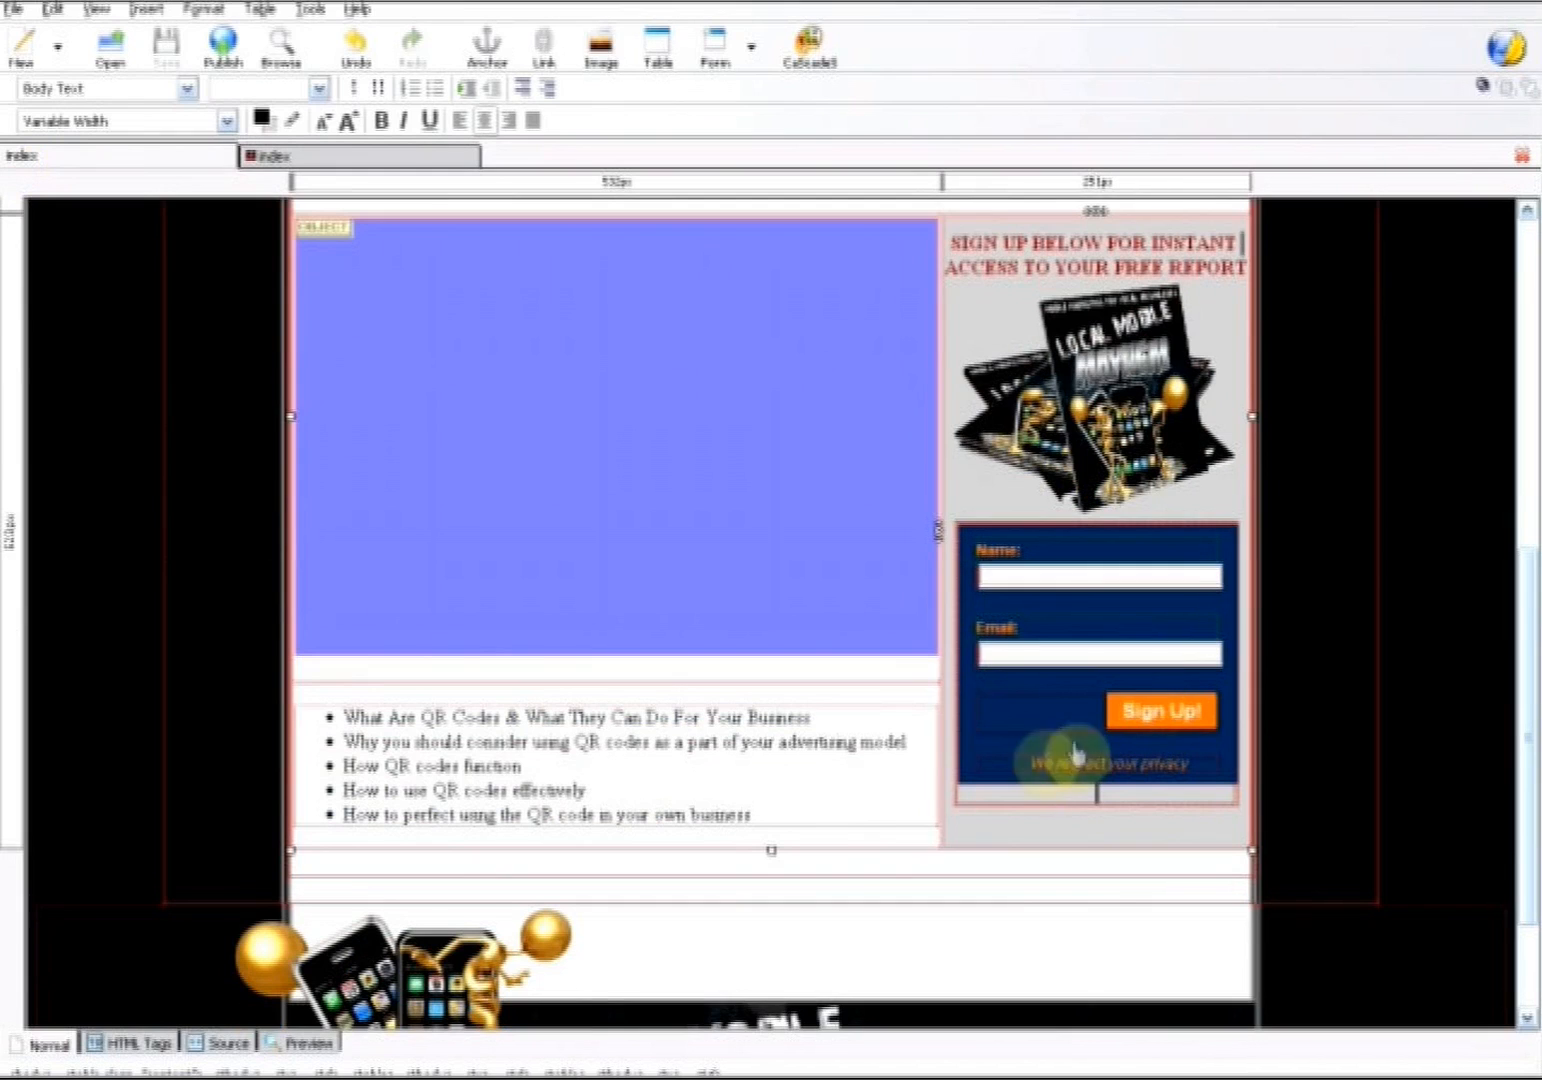
pyautogui.click(1074, 806)
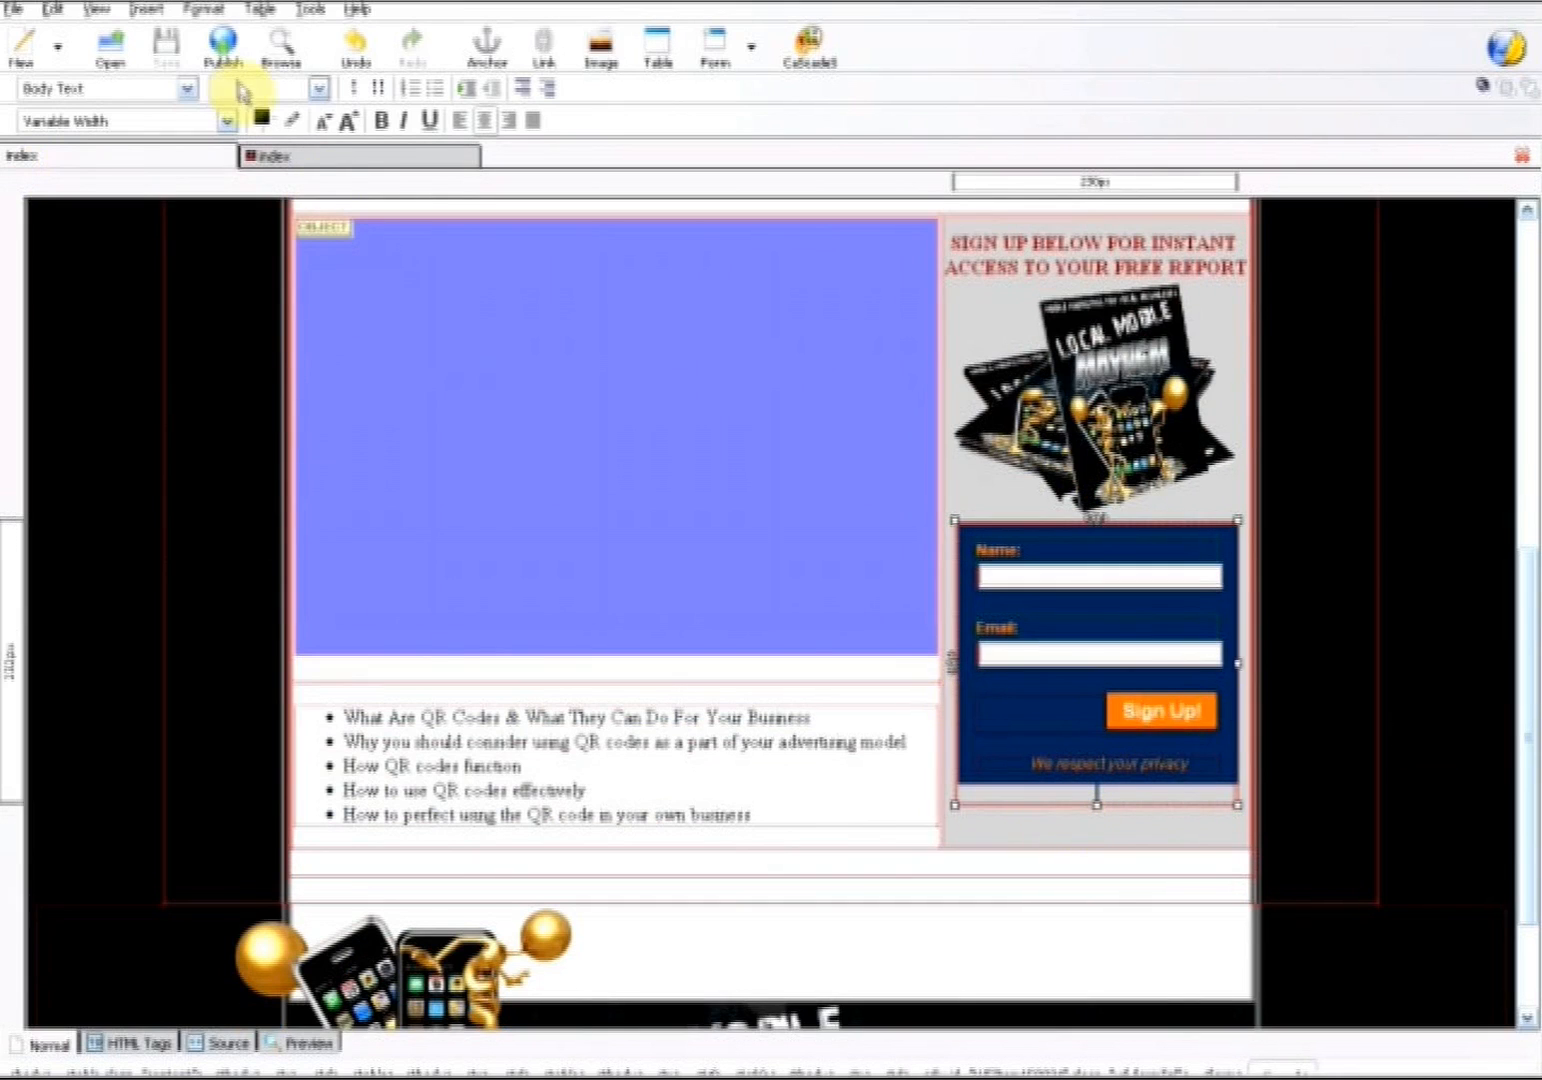
pyautogui.click(296, 158)
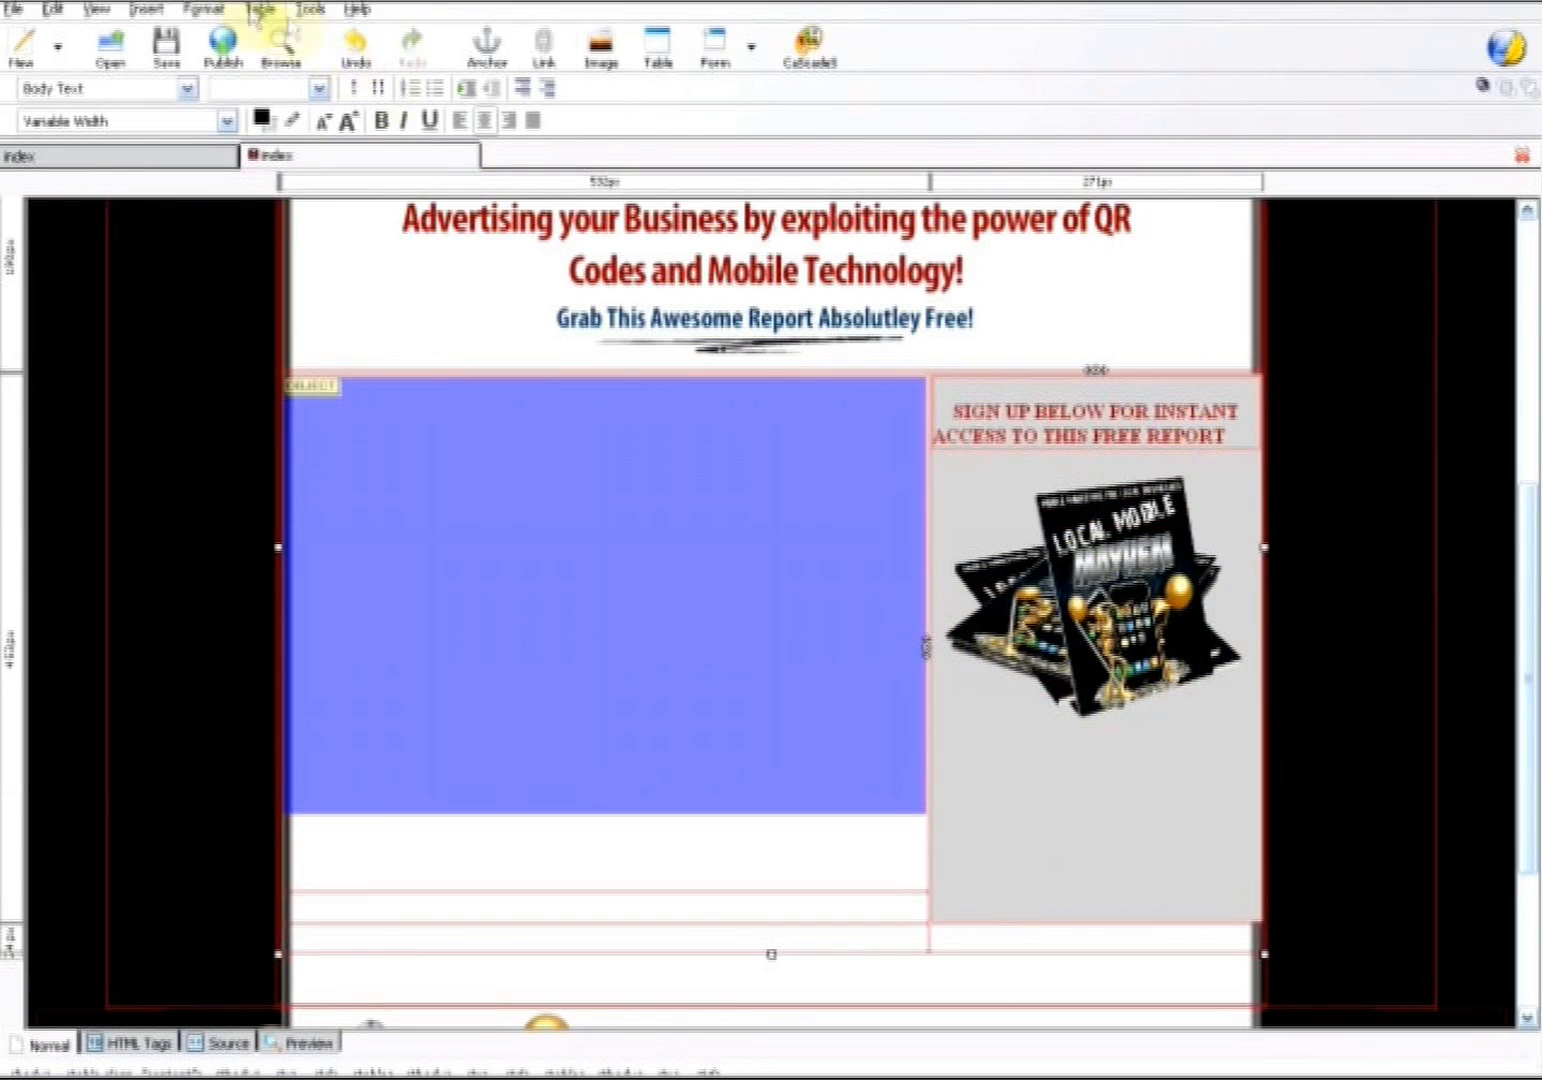
# Insert a table with 1 row and 1 column, 230 pixels wide with border 0, below the sidebar's cover image
pyautogui.click(147, 12)
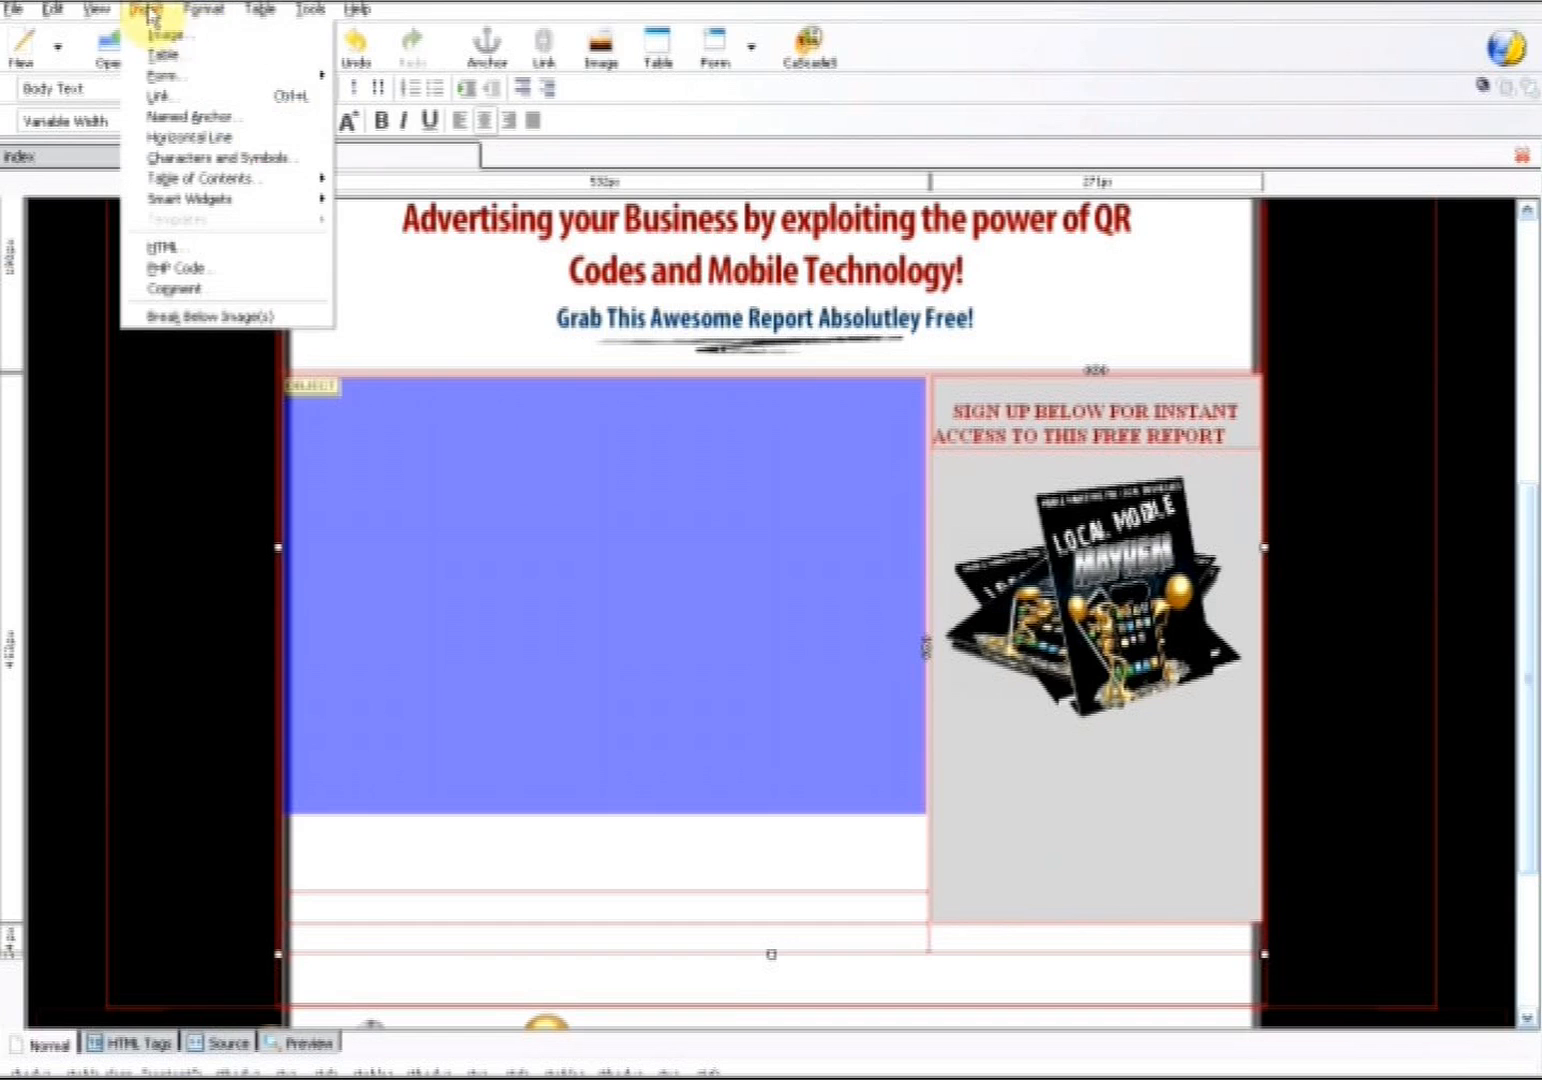
pyautogui.click(252, 68)
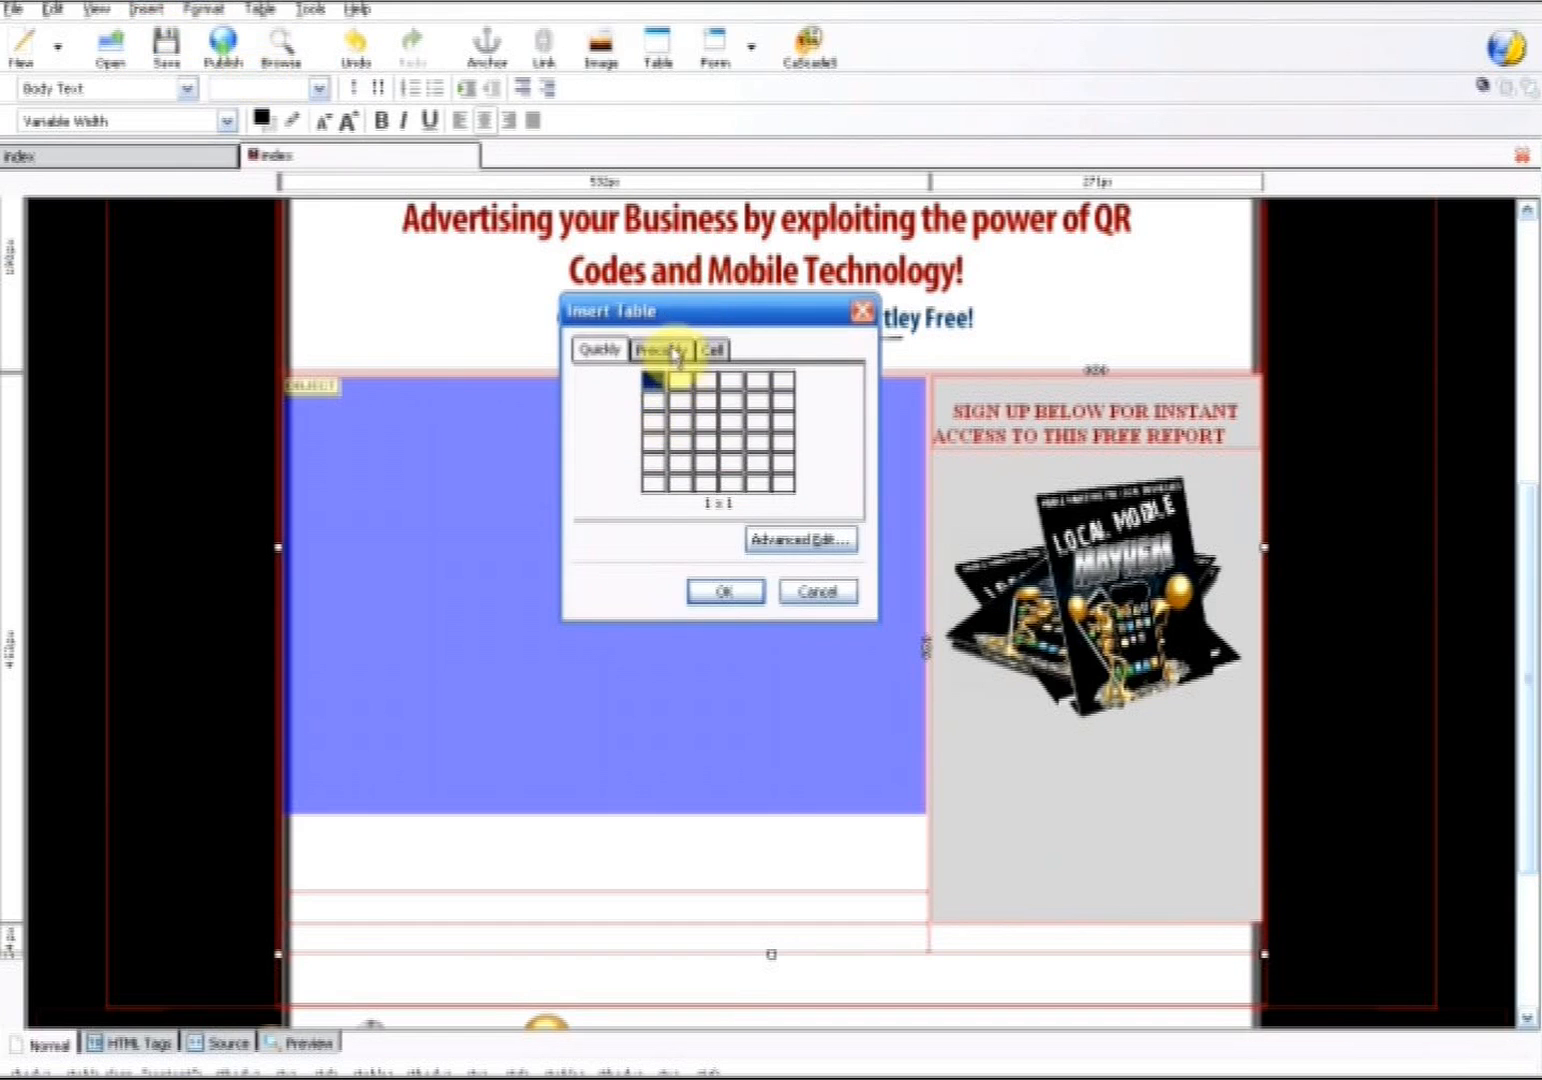
pyautogui.click(672, 350)
pyautogui.write('4')
pyautogui.doubleClick(683, 452)
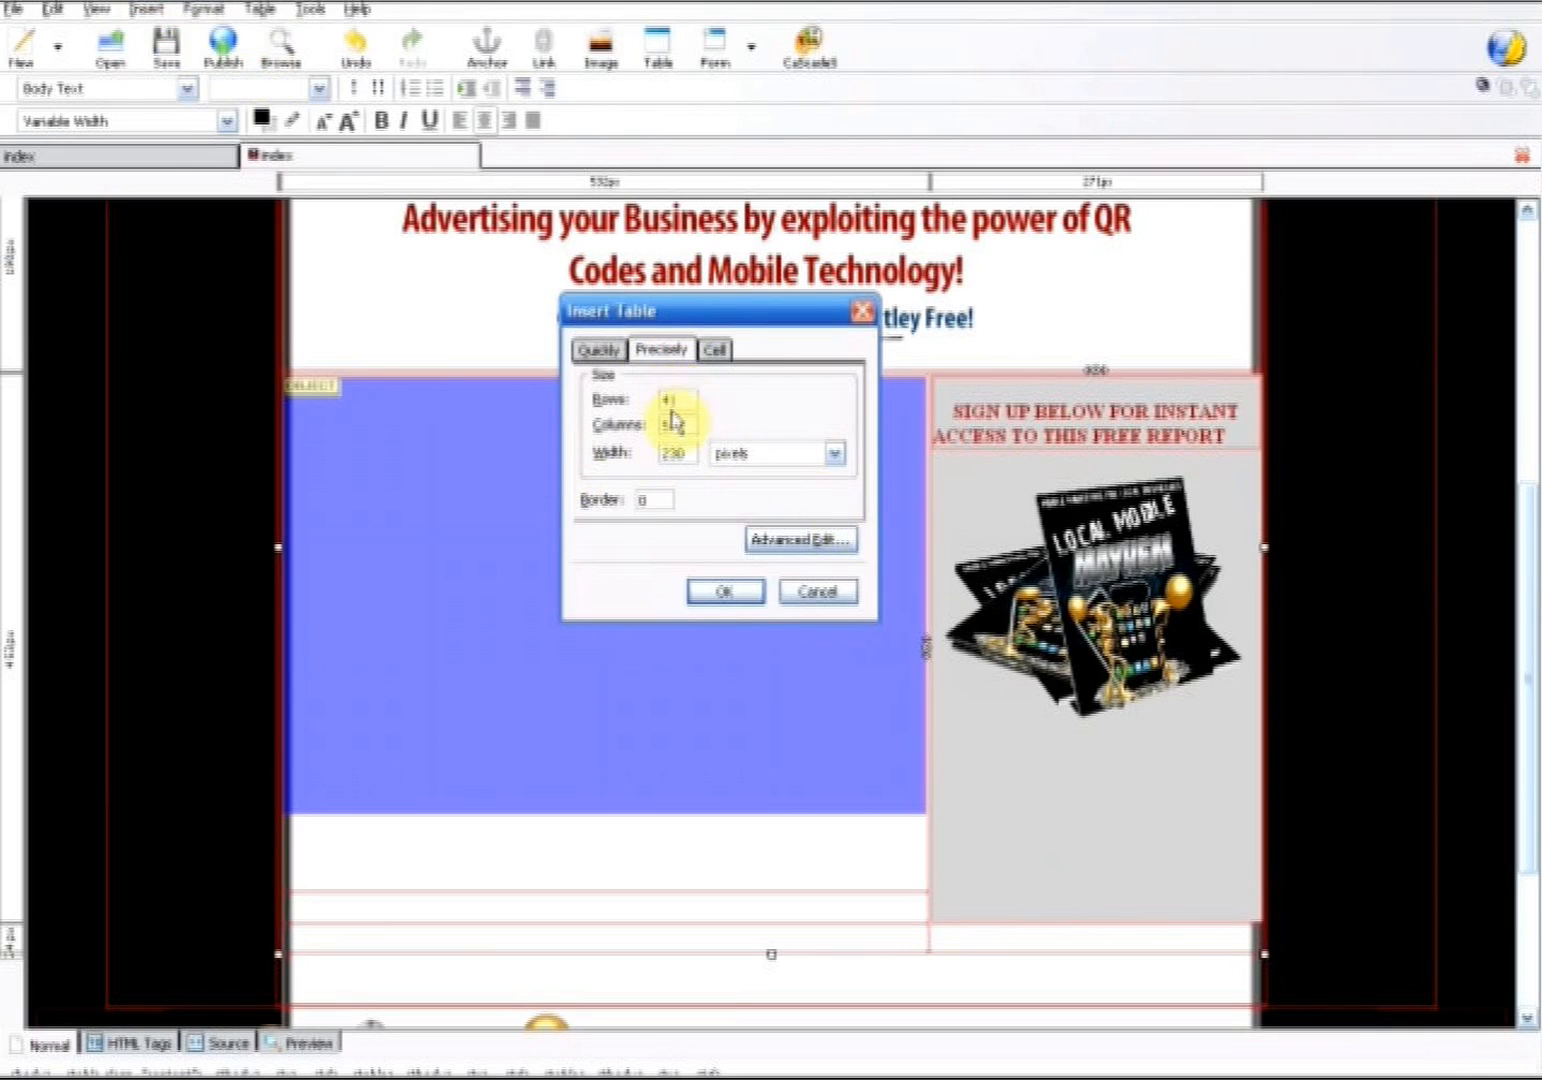
pyautogui.press('BackSpace')
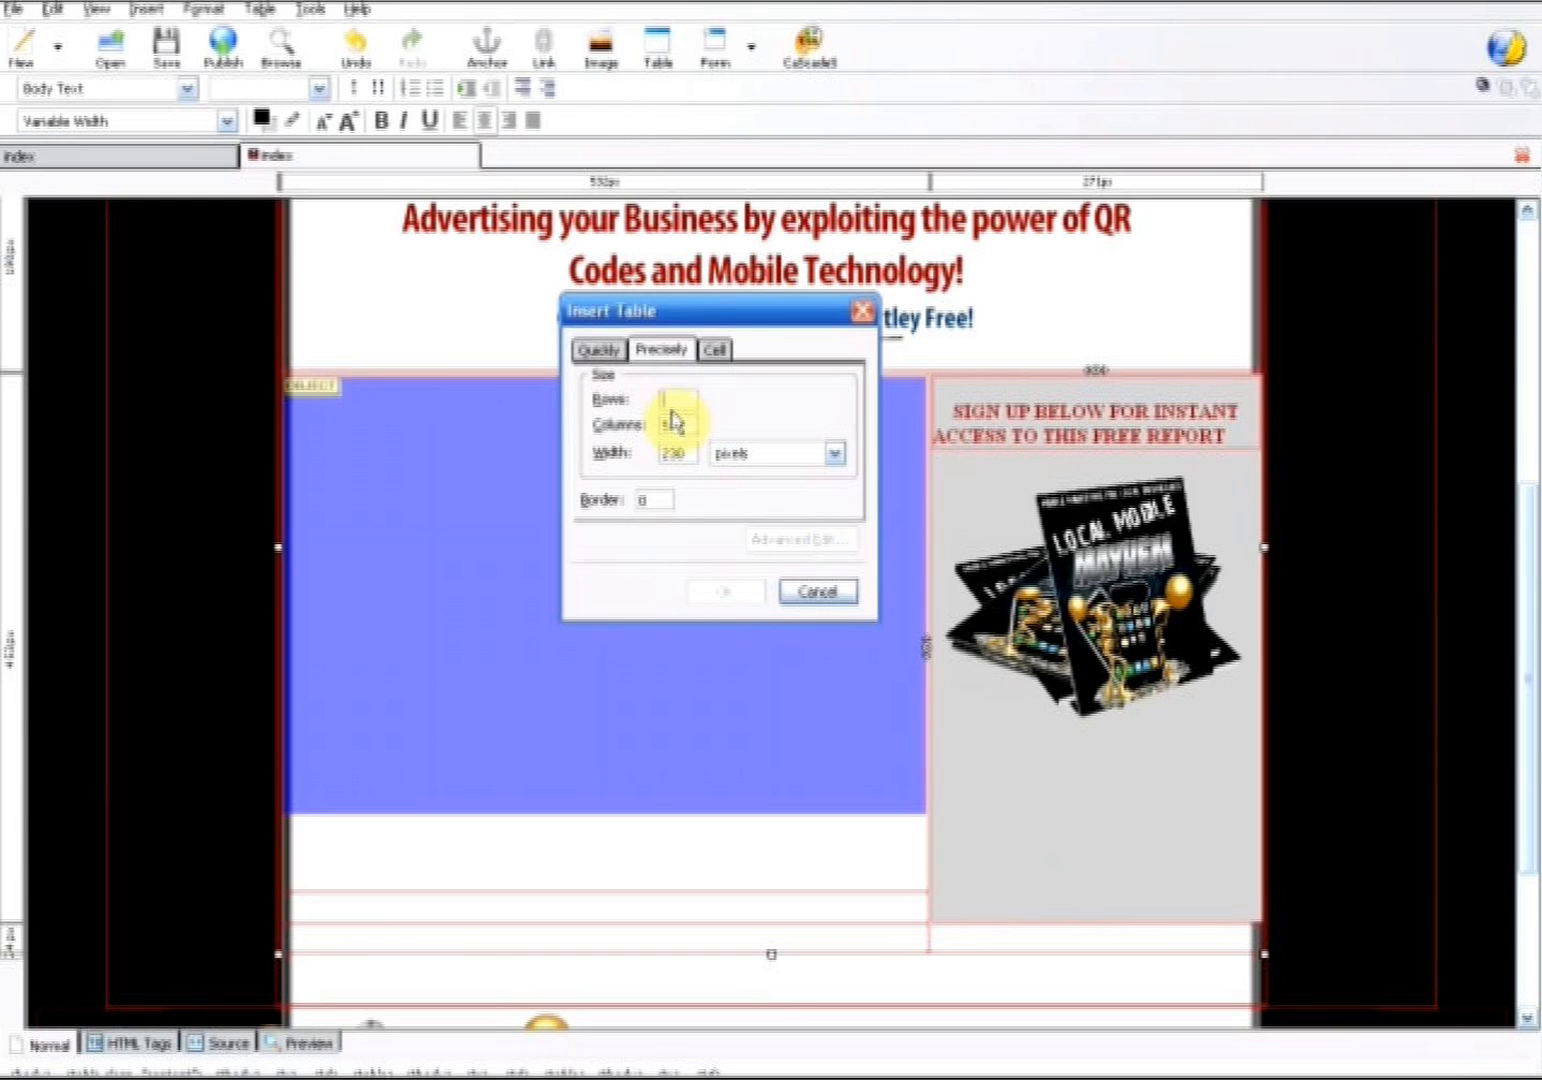
pyautogui.write('1')
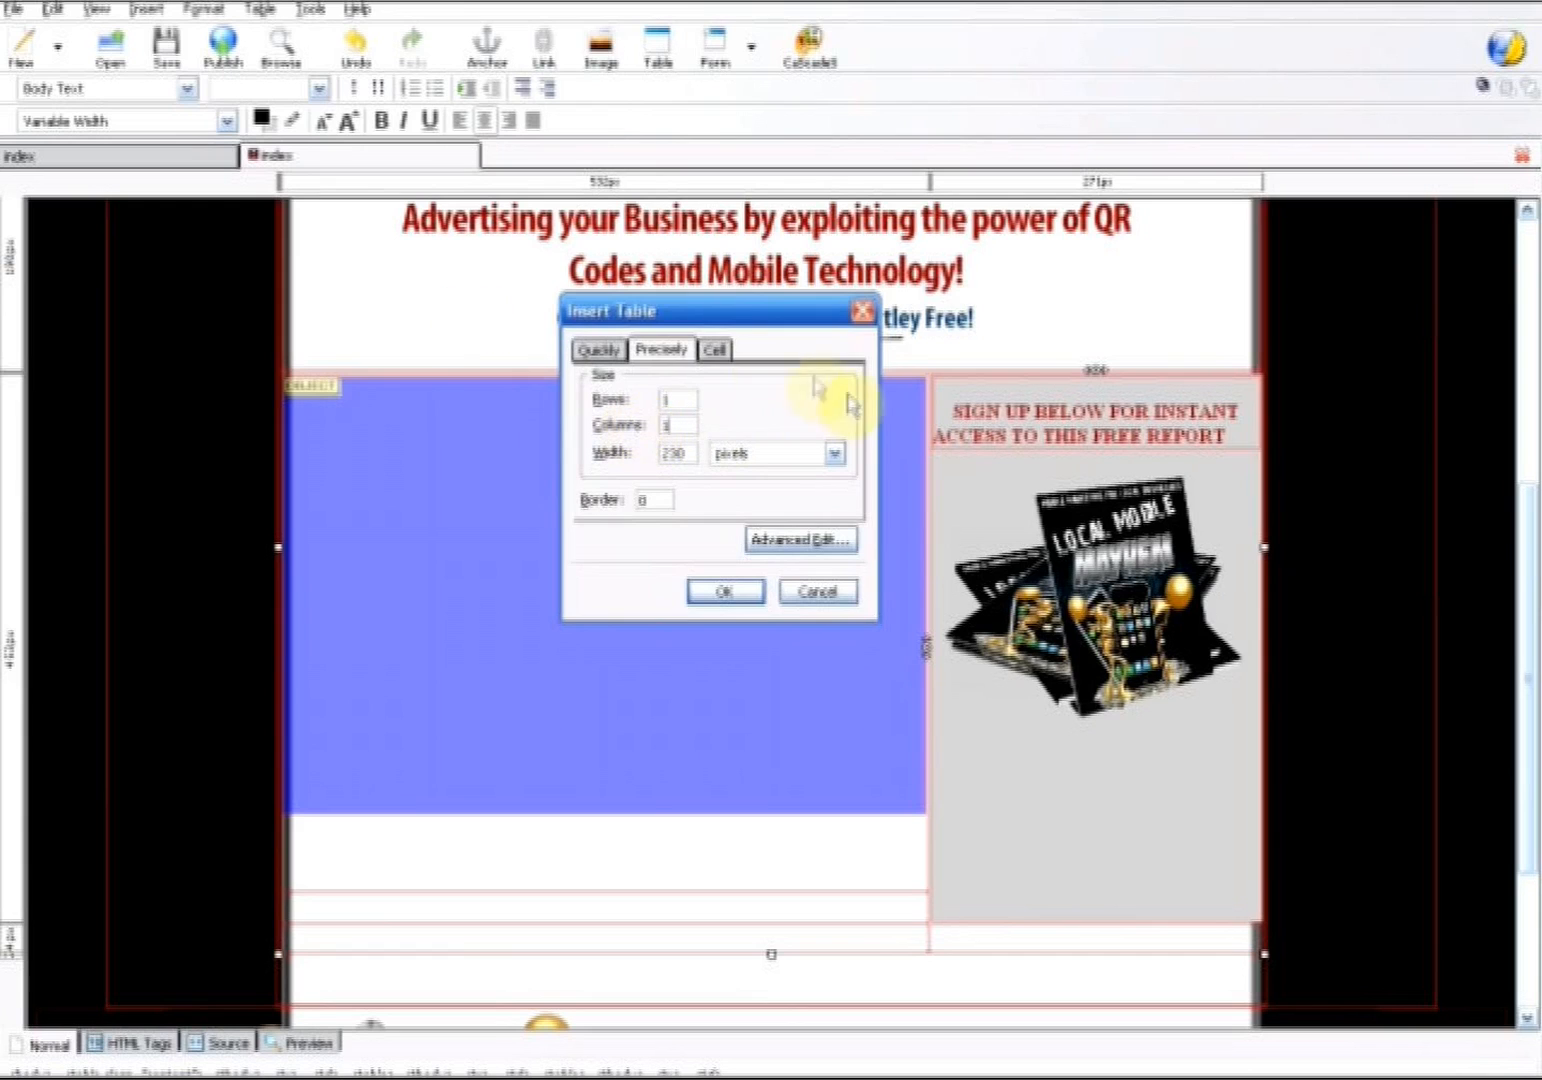
pyautogui.click(712, 348)
pyautogui.doubleClick(706, 463)
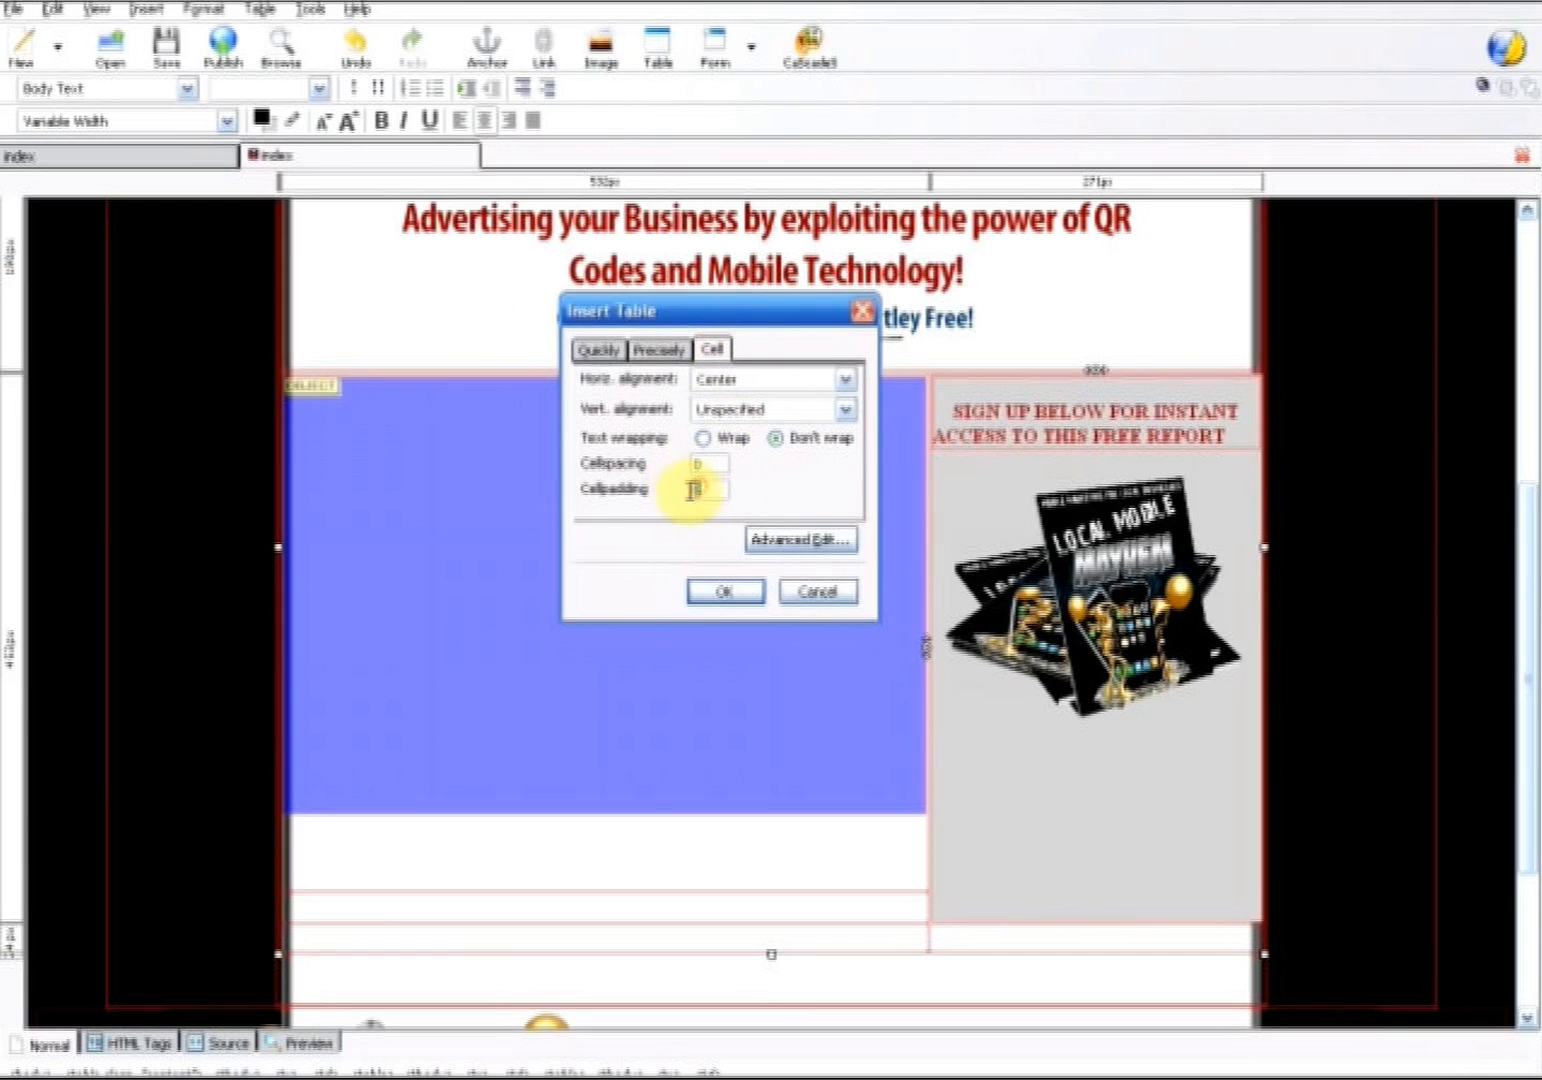
pyautogui.click(724, 596)
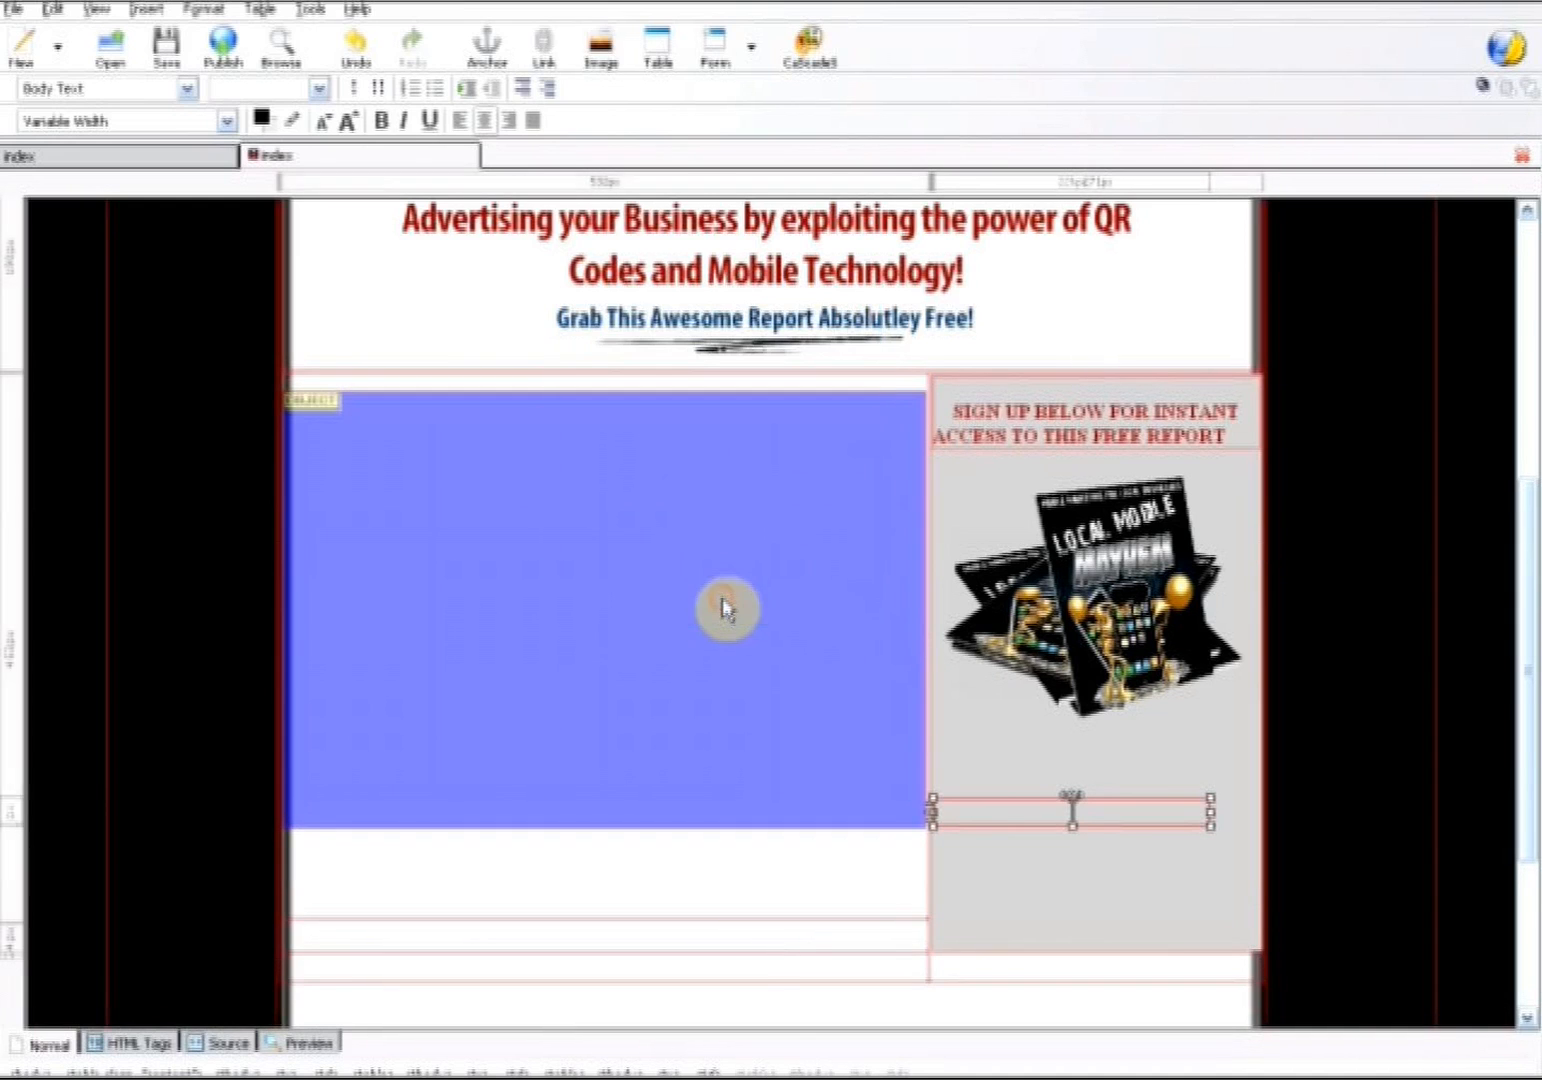
# Set the new sidebar table's alignment to Center and apply the change
pyautogui.doubleClick(1057, 819)
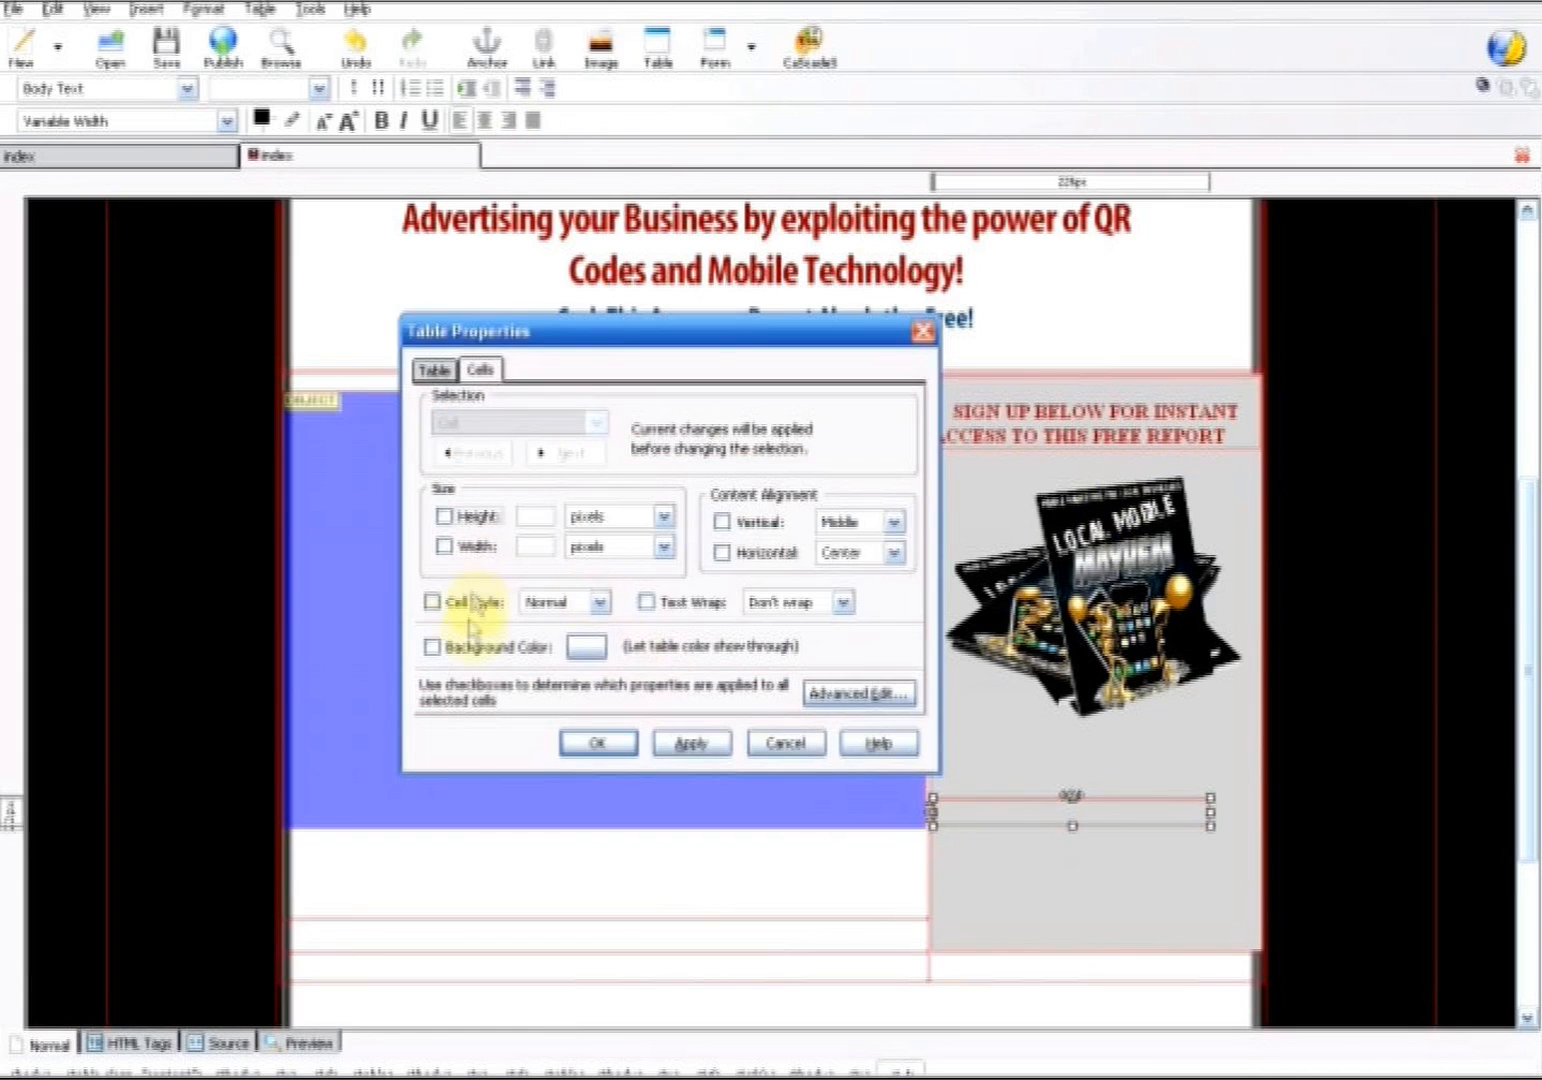
pyautogui.click(434, 372)
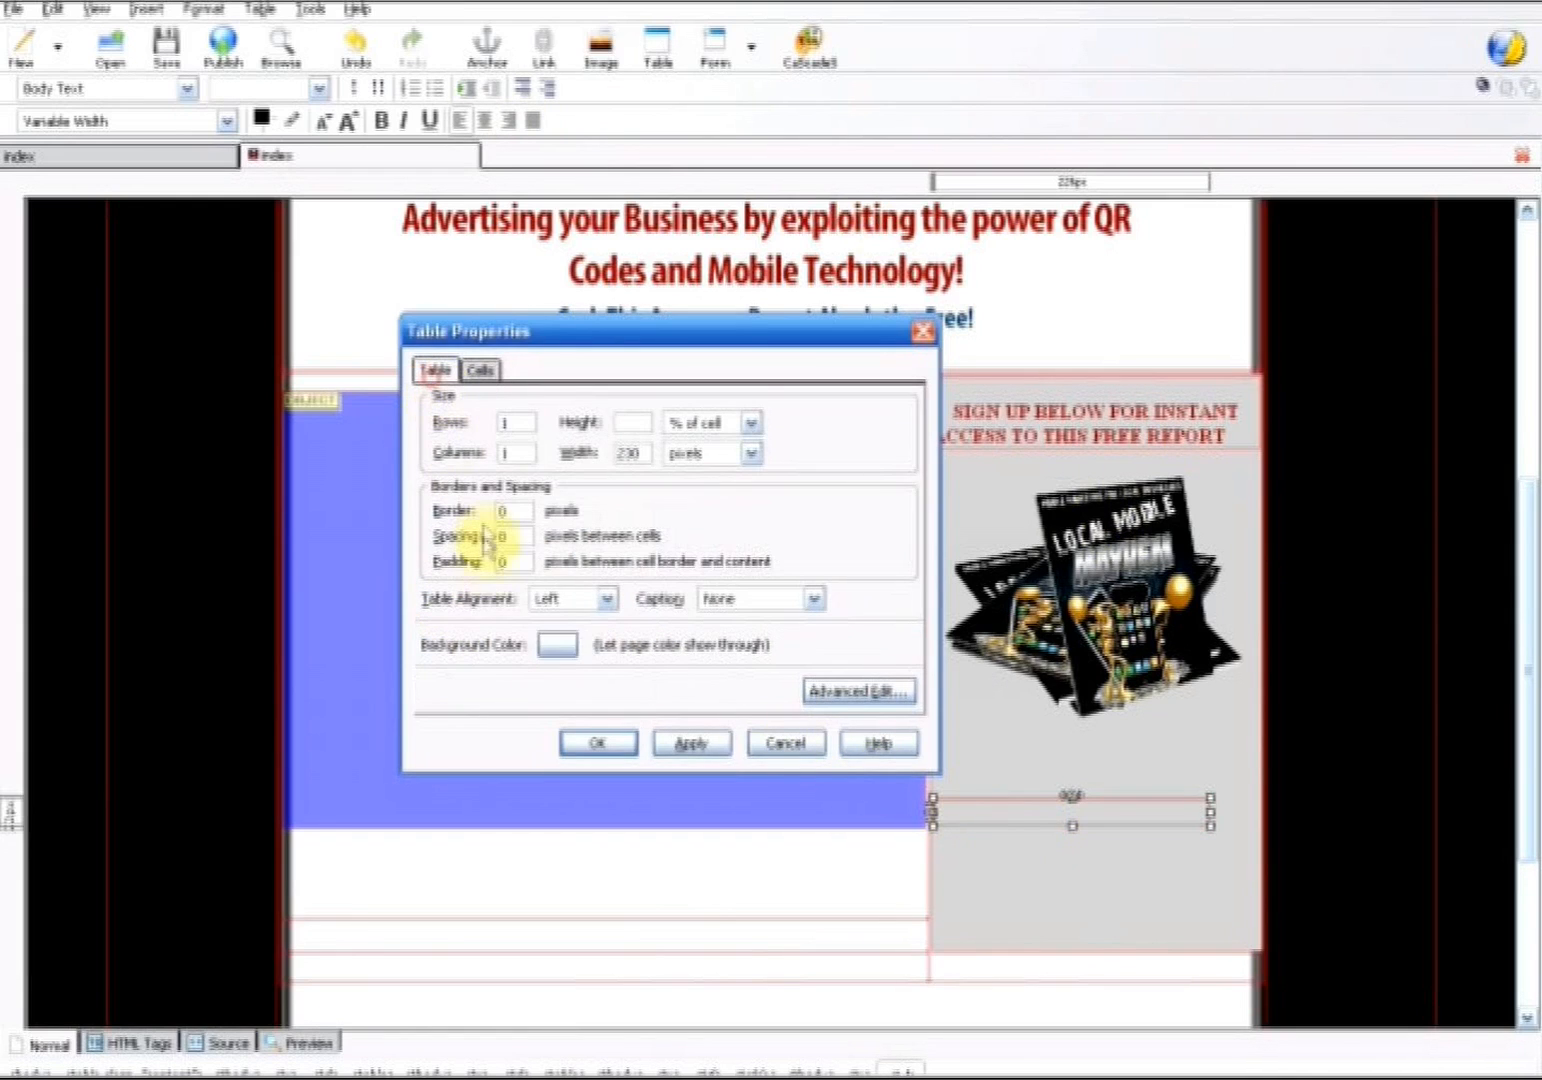
pyautogui.click(565, 600)
pyautogui.click(575, 640)
pyautogui.click(685, 742)
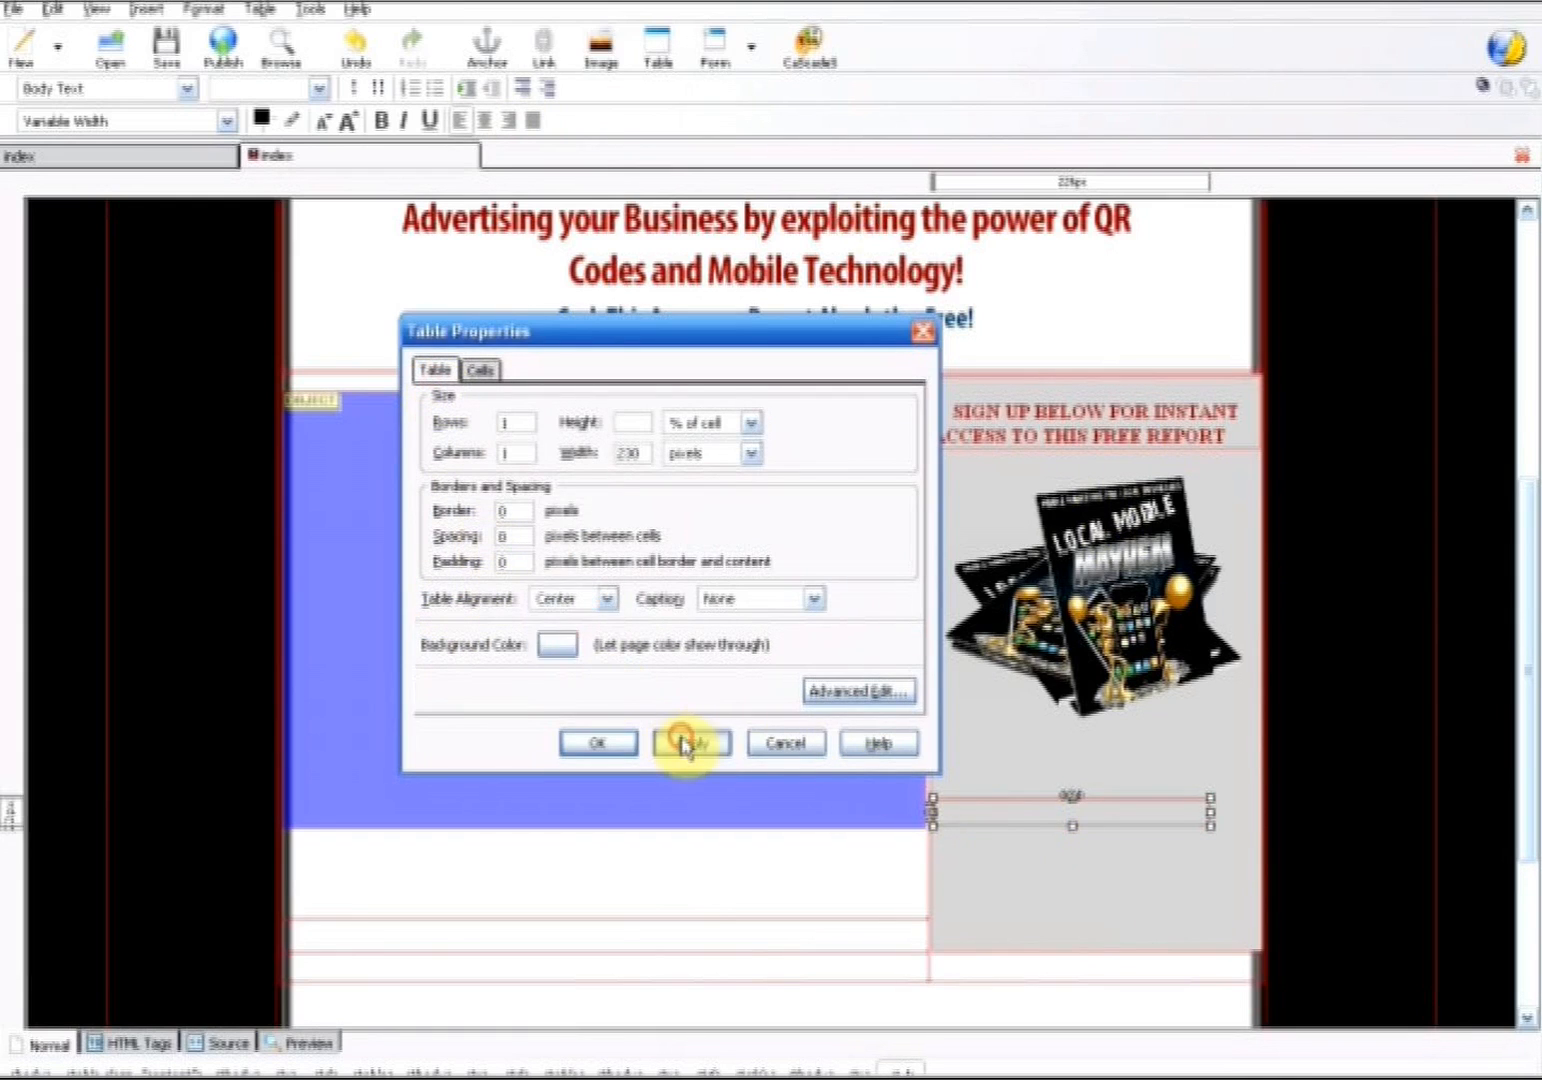
pyautogui.click(598, 743)
pyautogui.click(1012, 928)
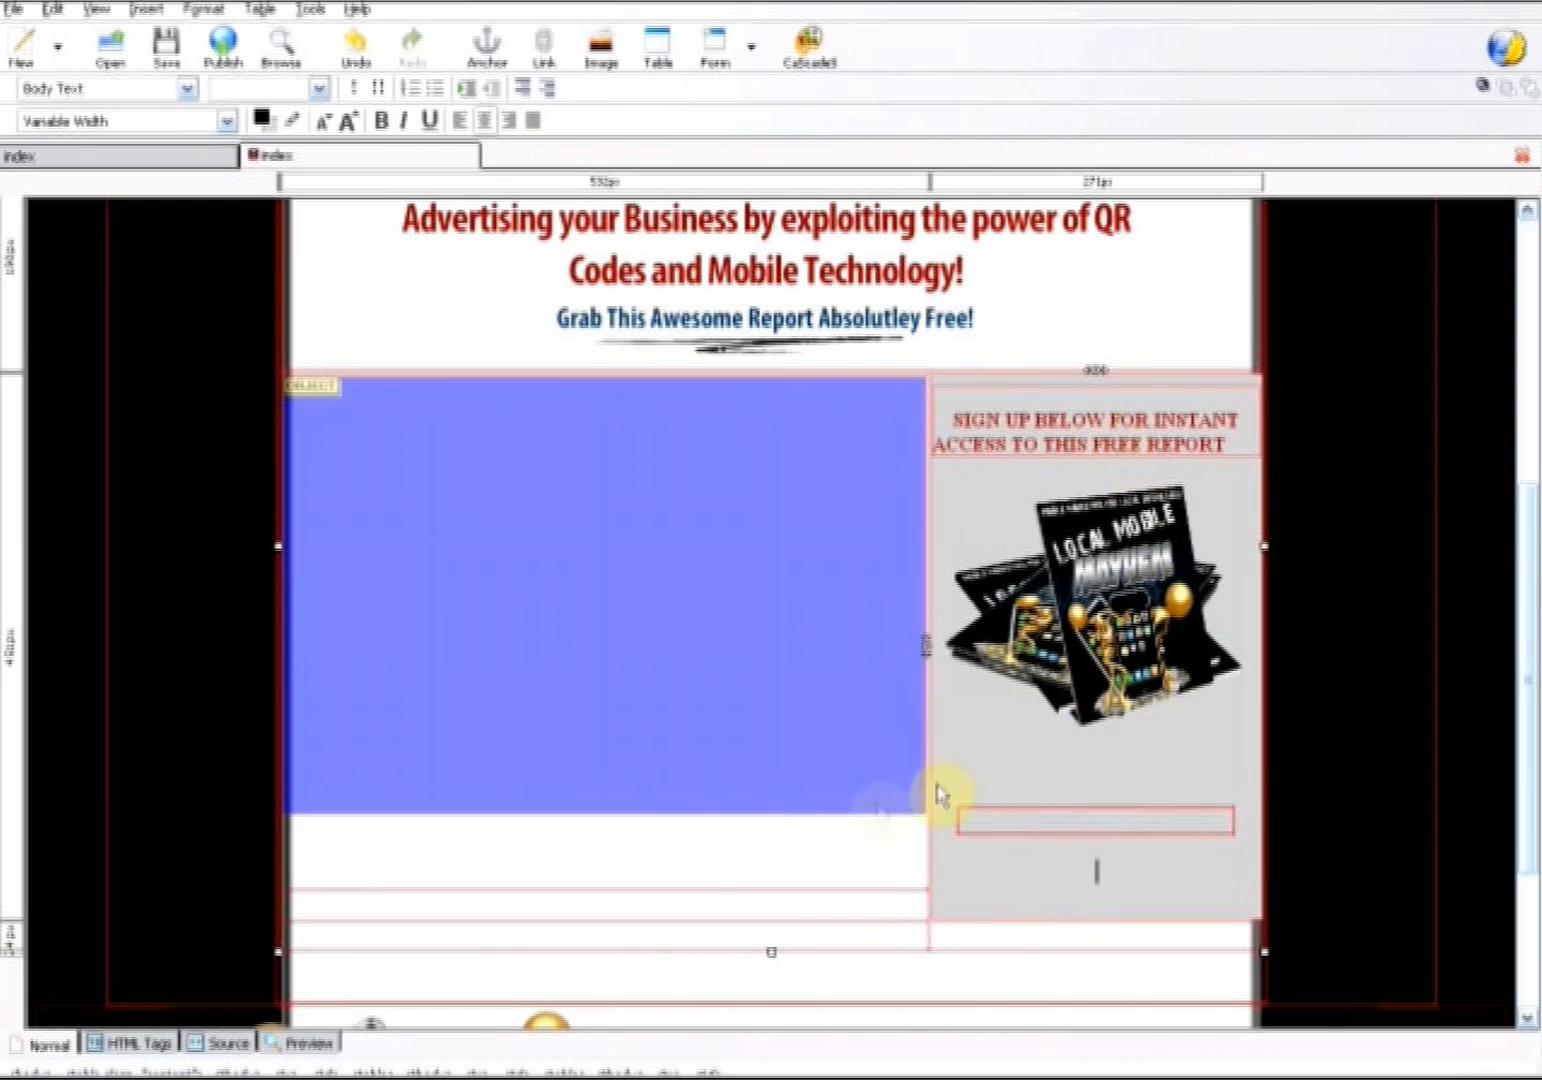
pyautogui.click(686, 878)
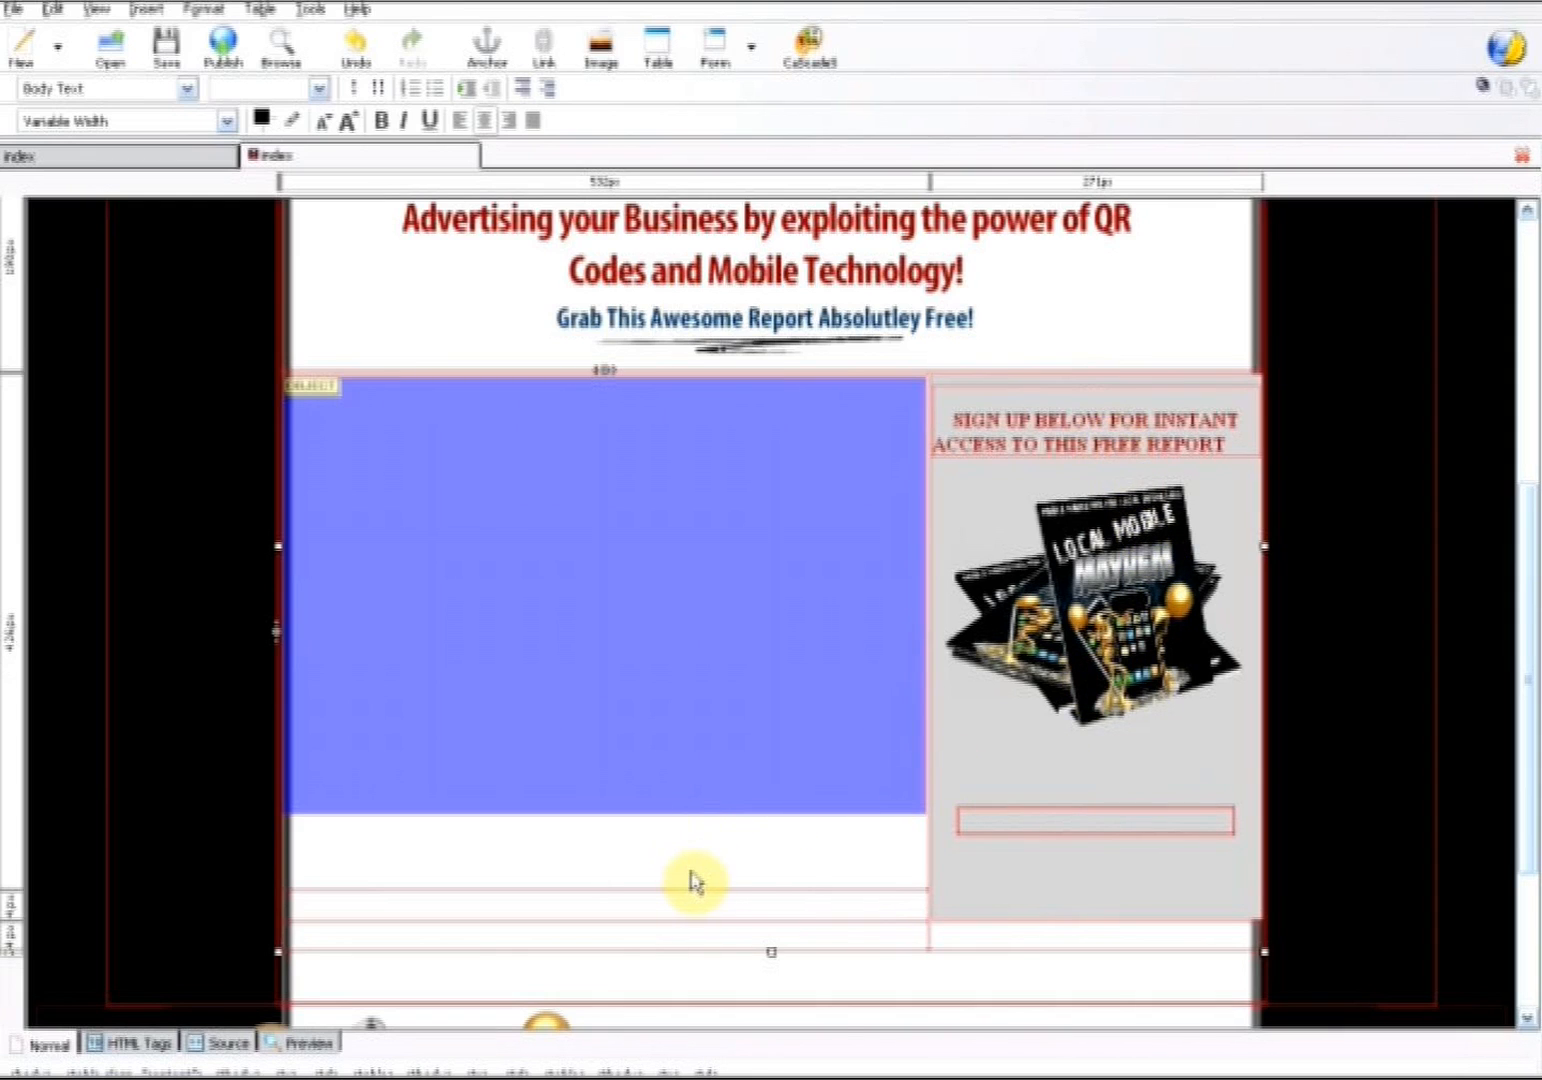
pyautogui.click(672, 905)
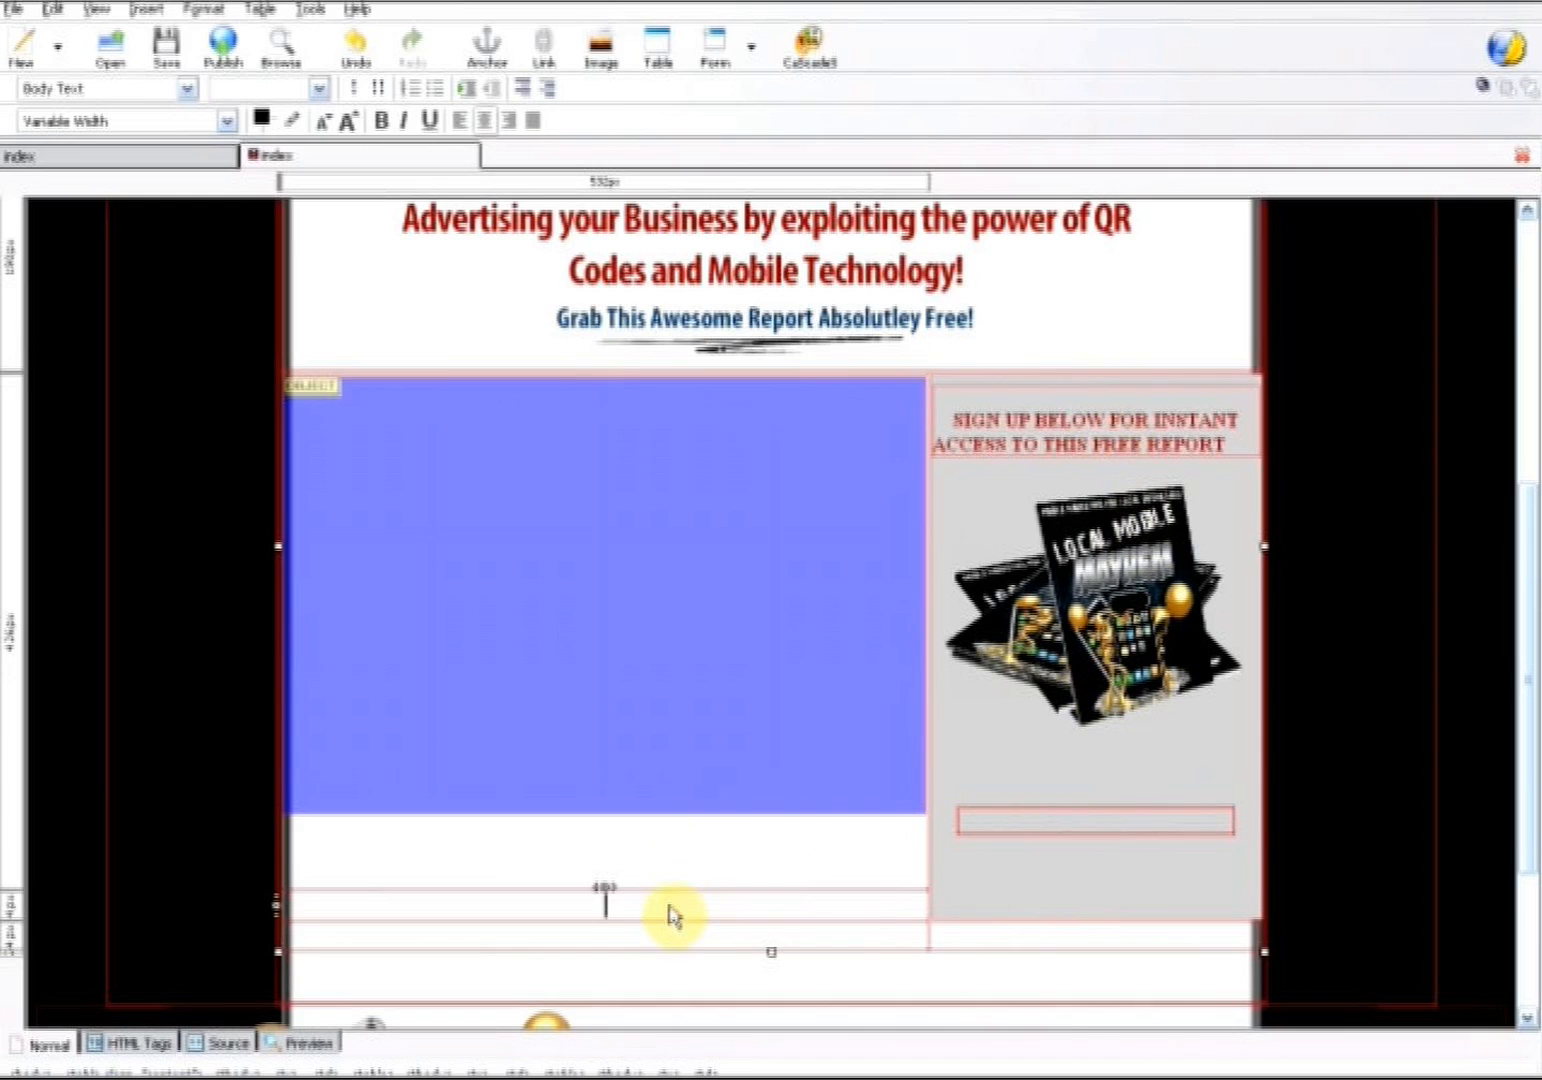
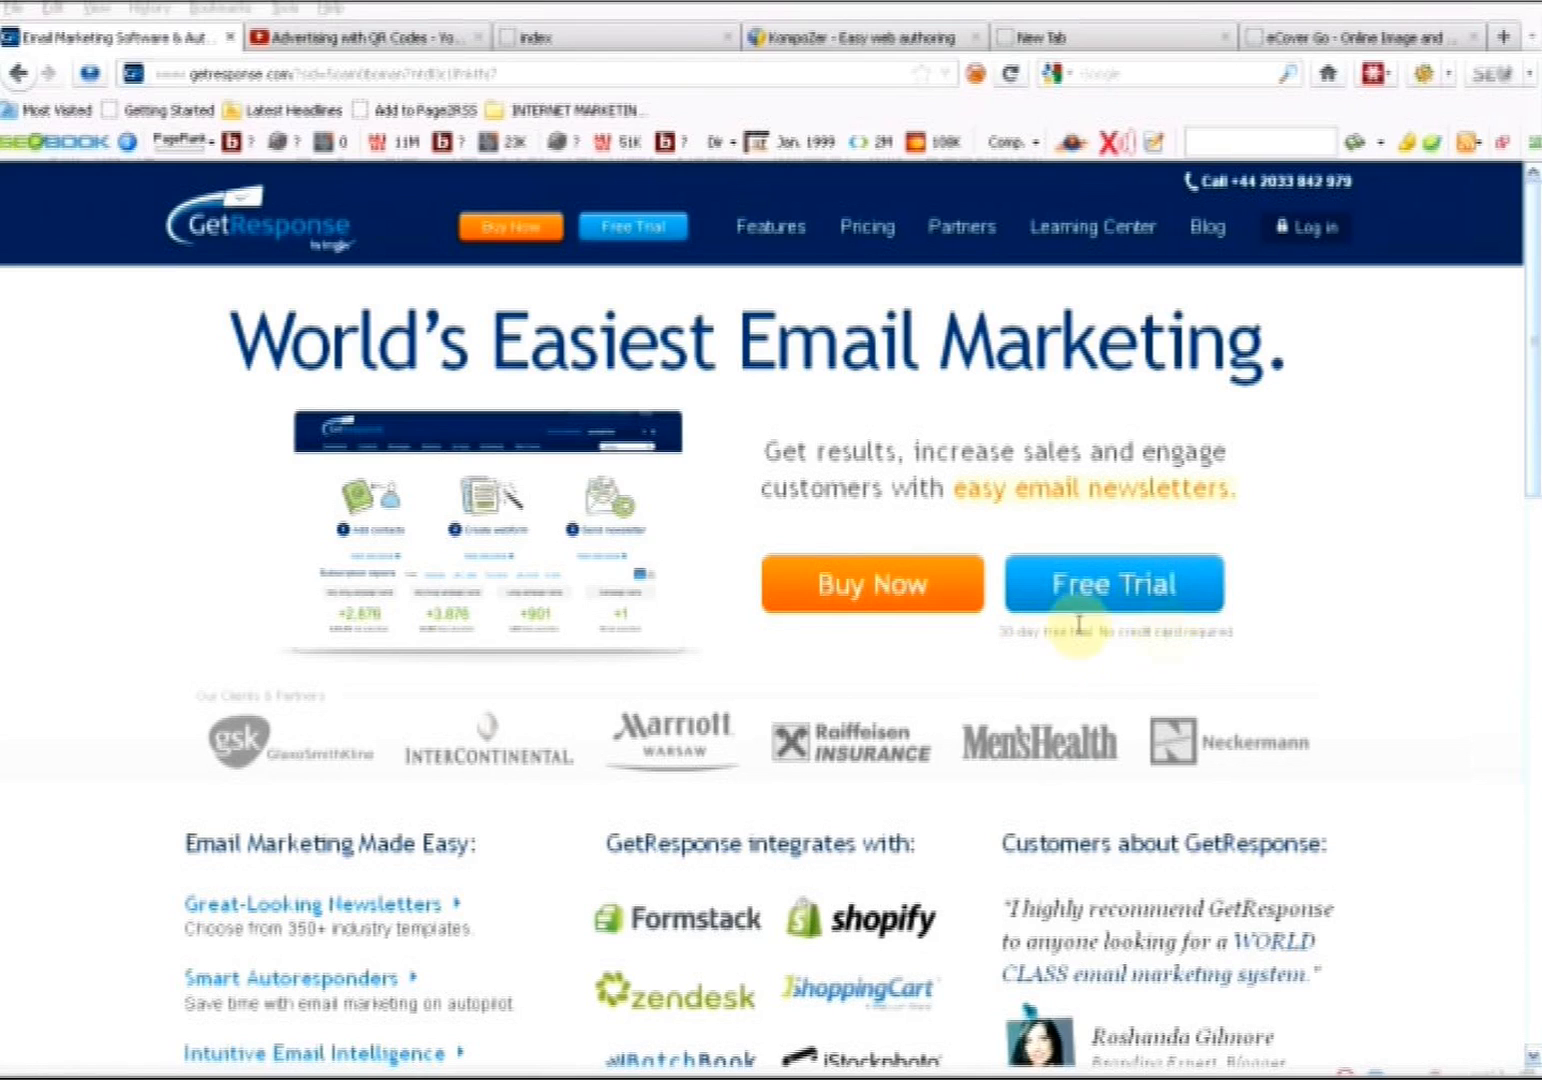
# Open the 30-day free trial sign-up page on the GetResponse website and look over the account form
pyautogui.click(1130, 598)
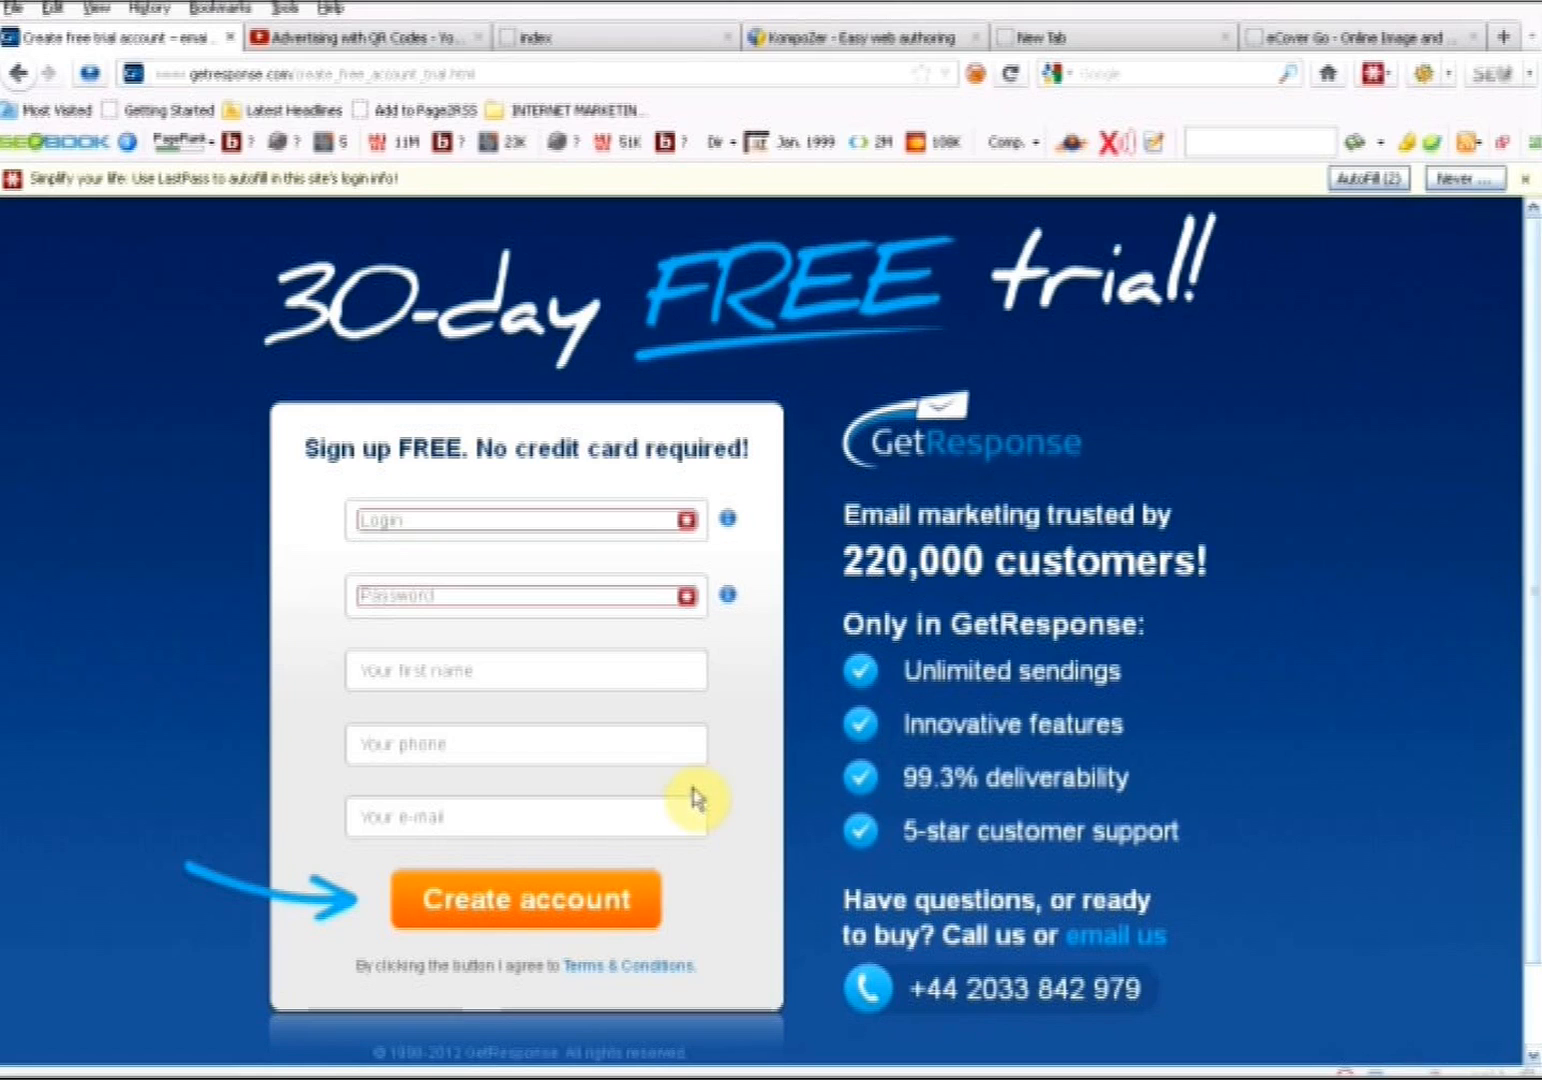
pyautogui.scroll(-2, 697, 800)
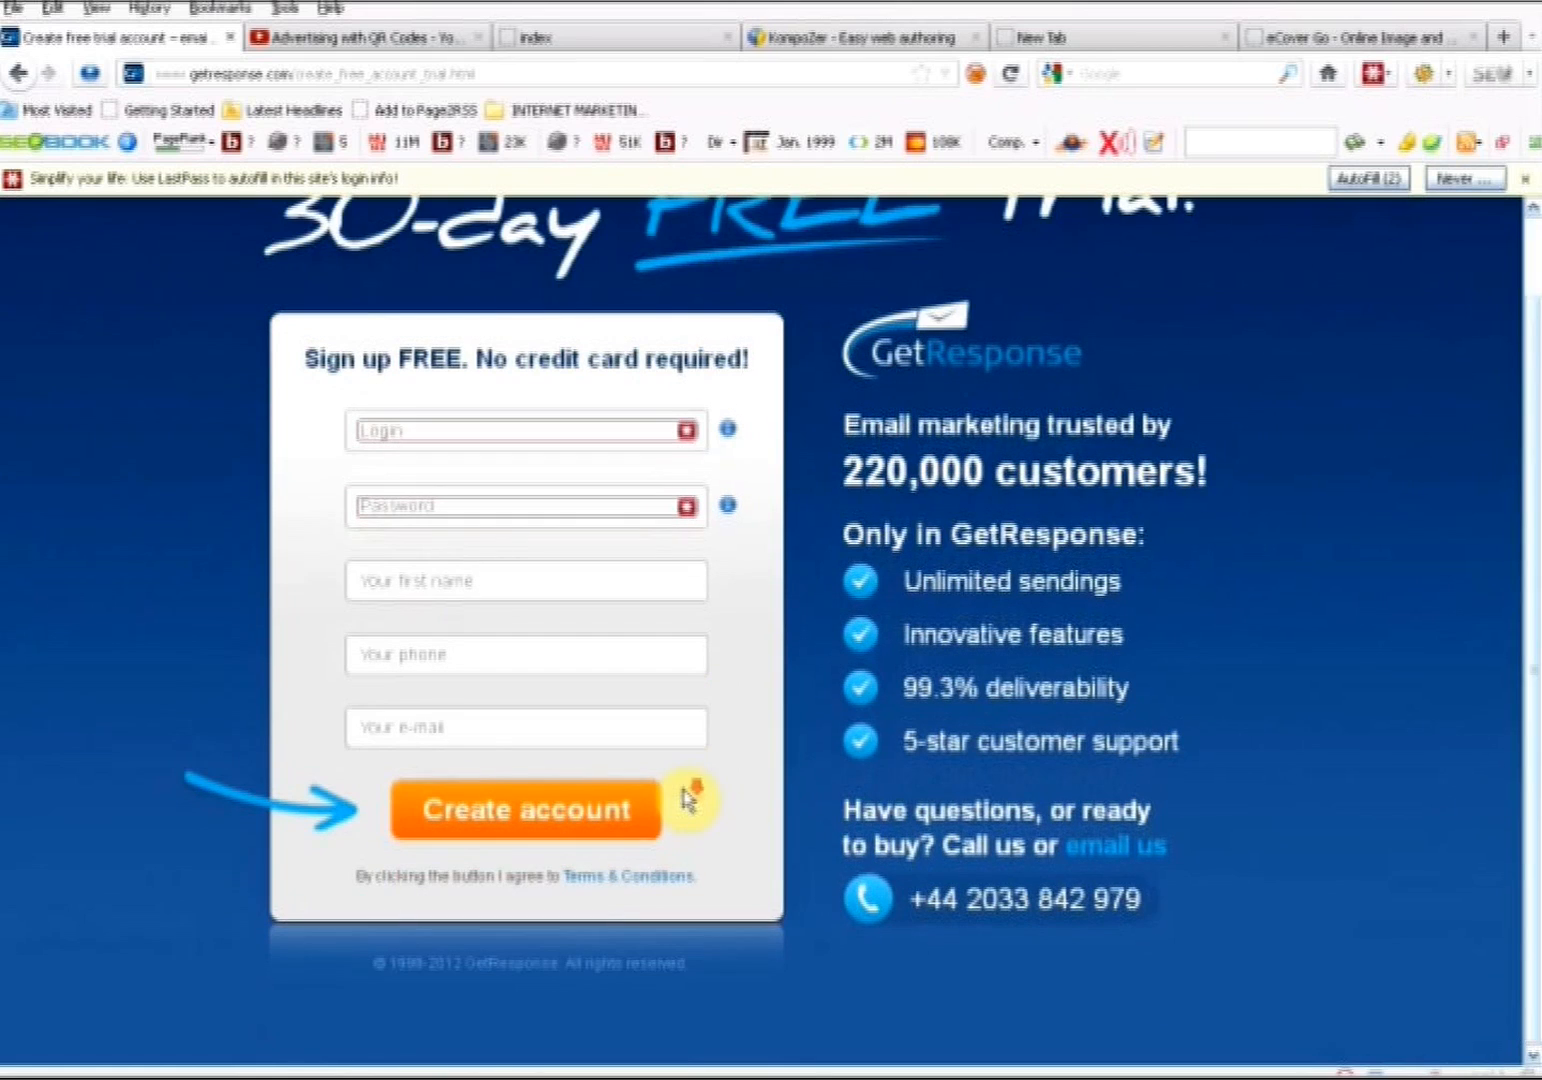
pyautogui.scroll(2, 690, 795)
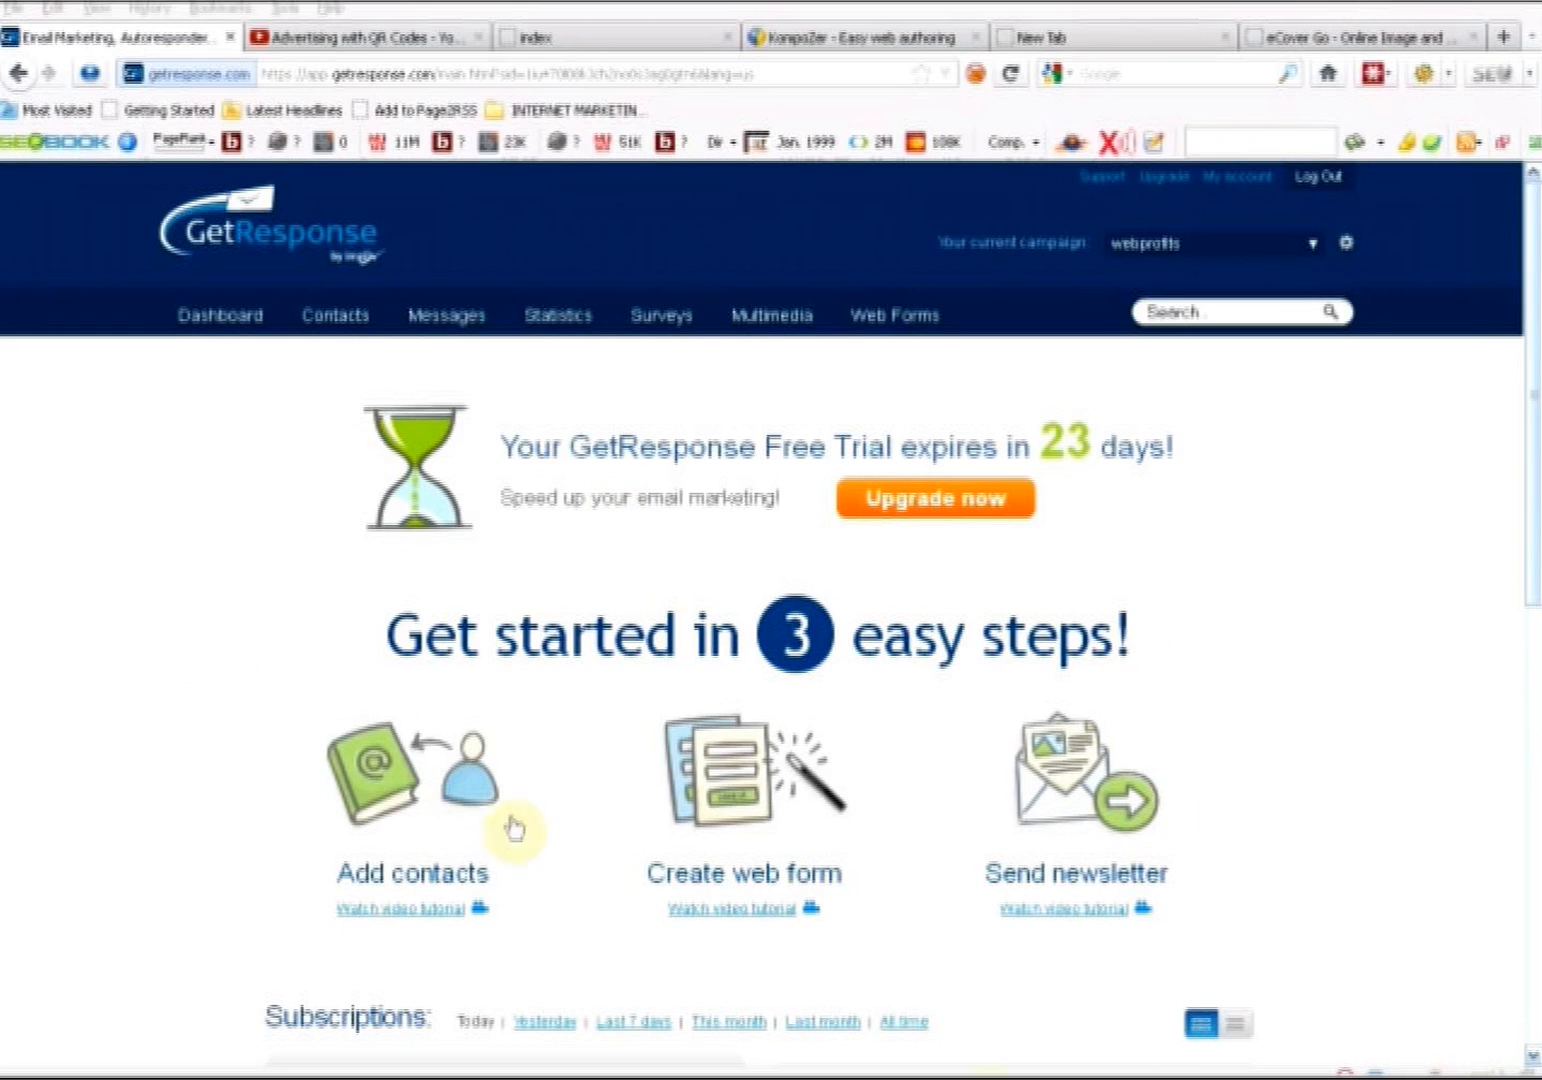
# Open the page for creating a new campaign in the GetResponse account
pyautogui.moveTo(1535, 458); pyautogui.dragTo(1533, 228)
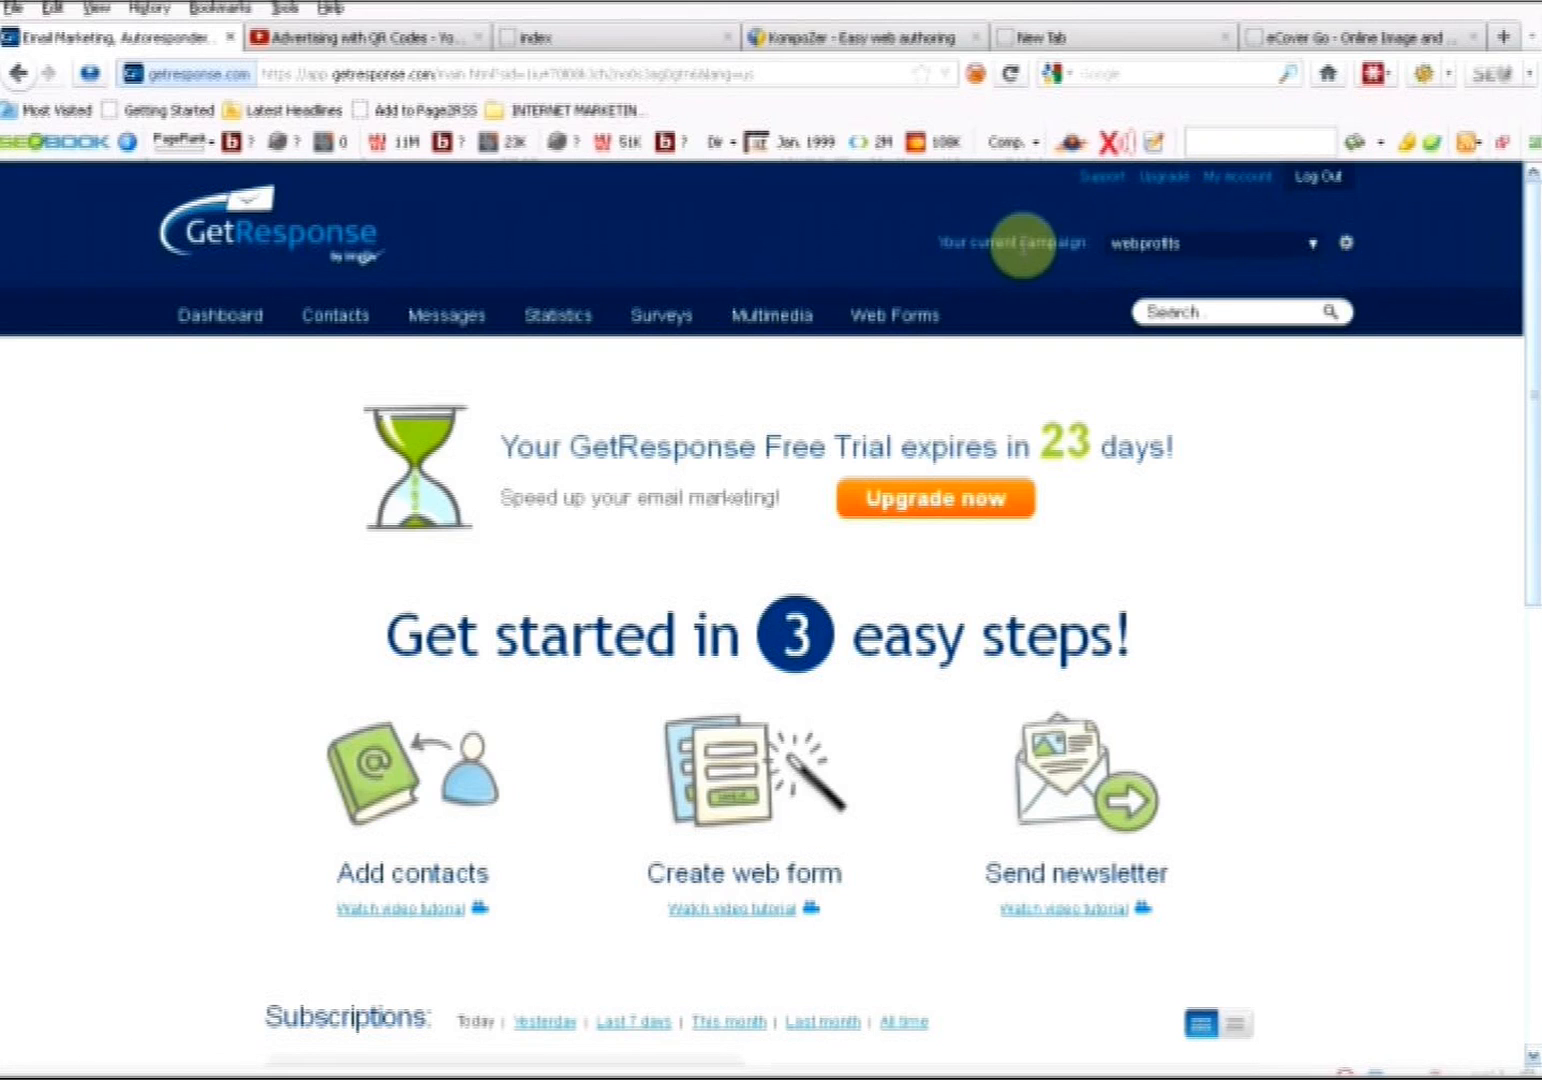
pyautogui.click(1316, 252)
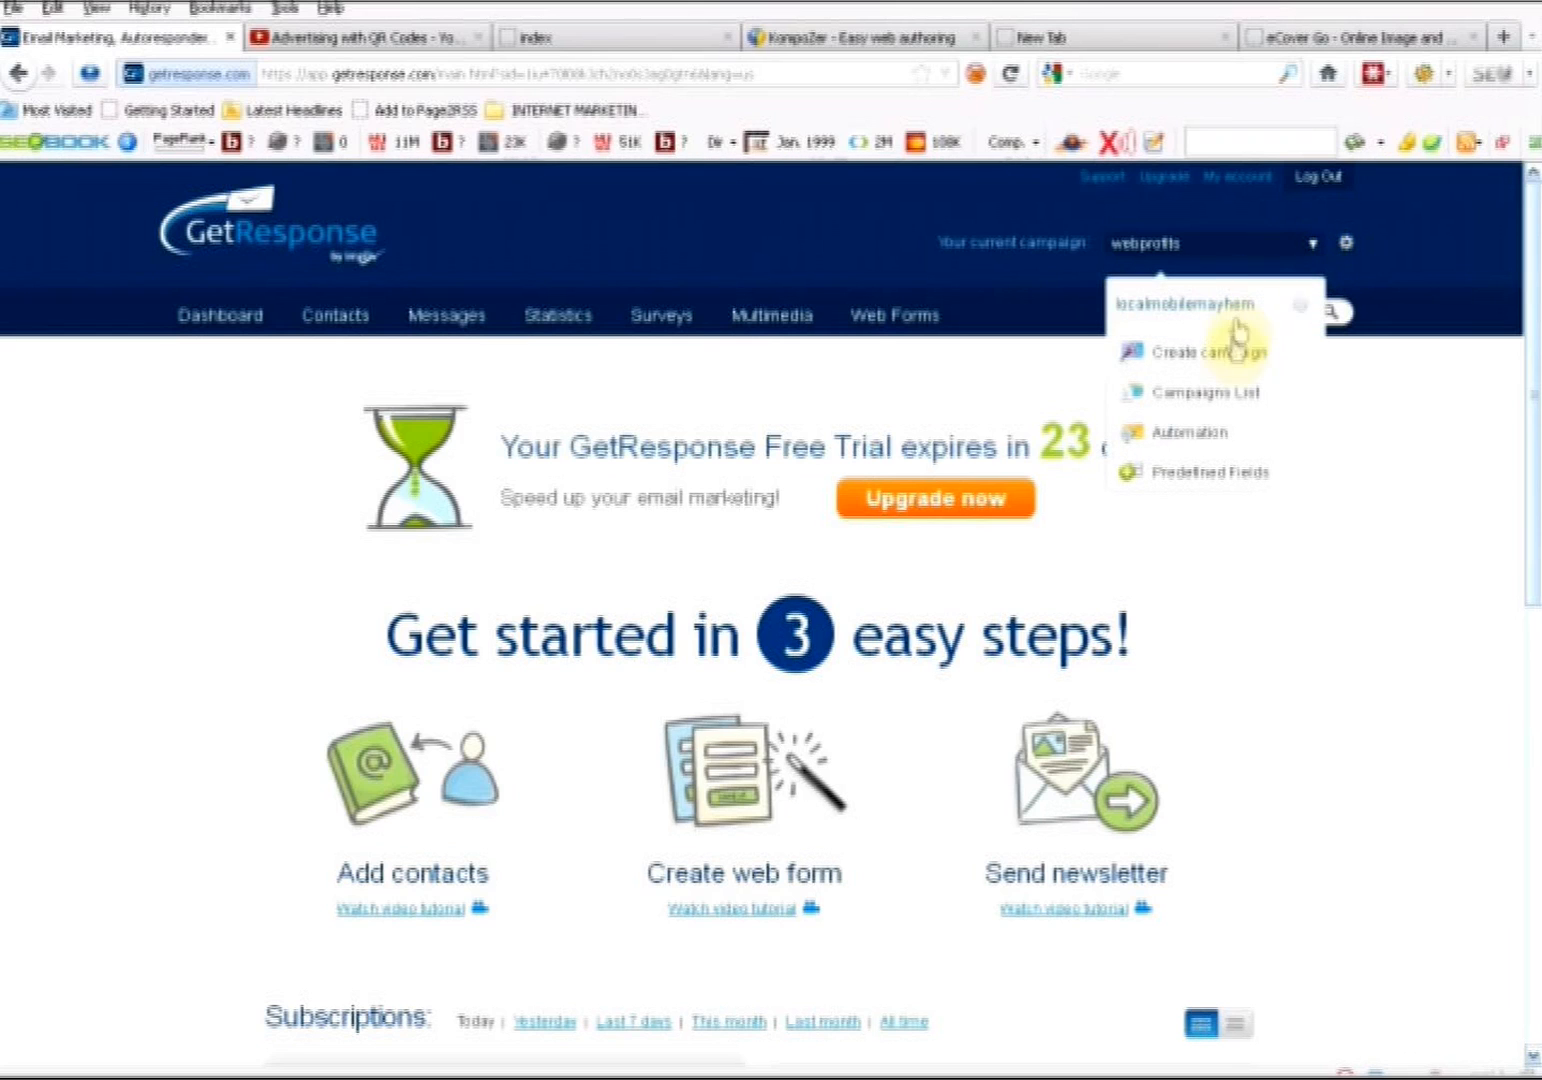
pyautogui.click(1229, 370)
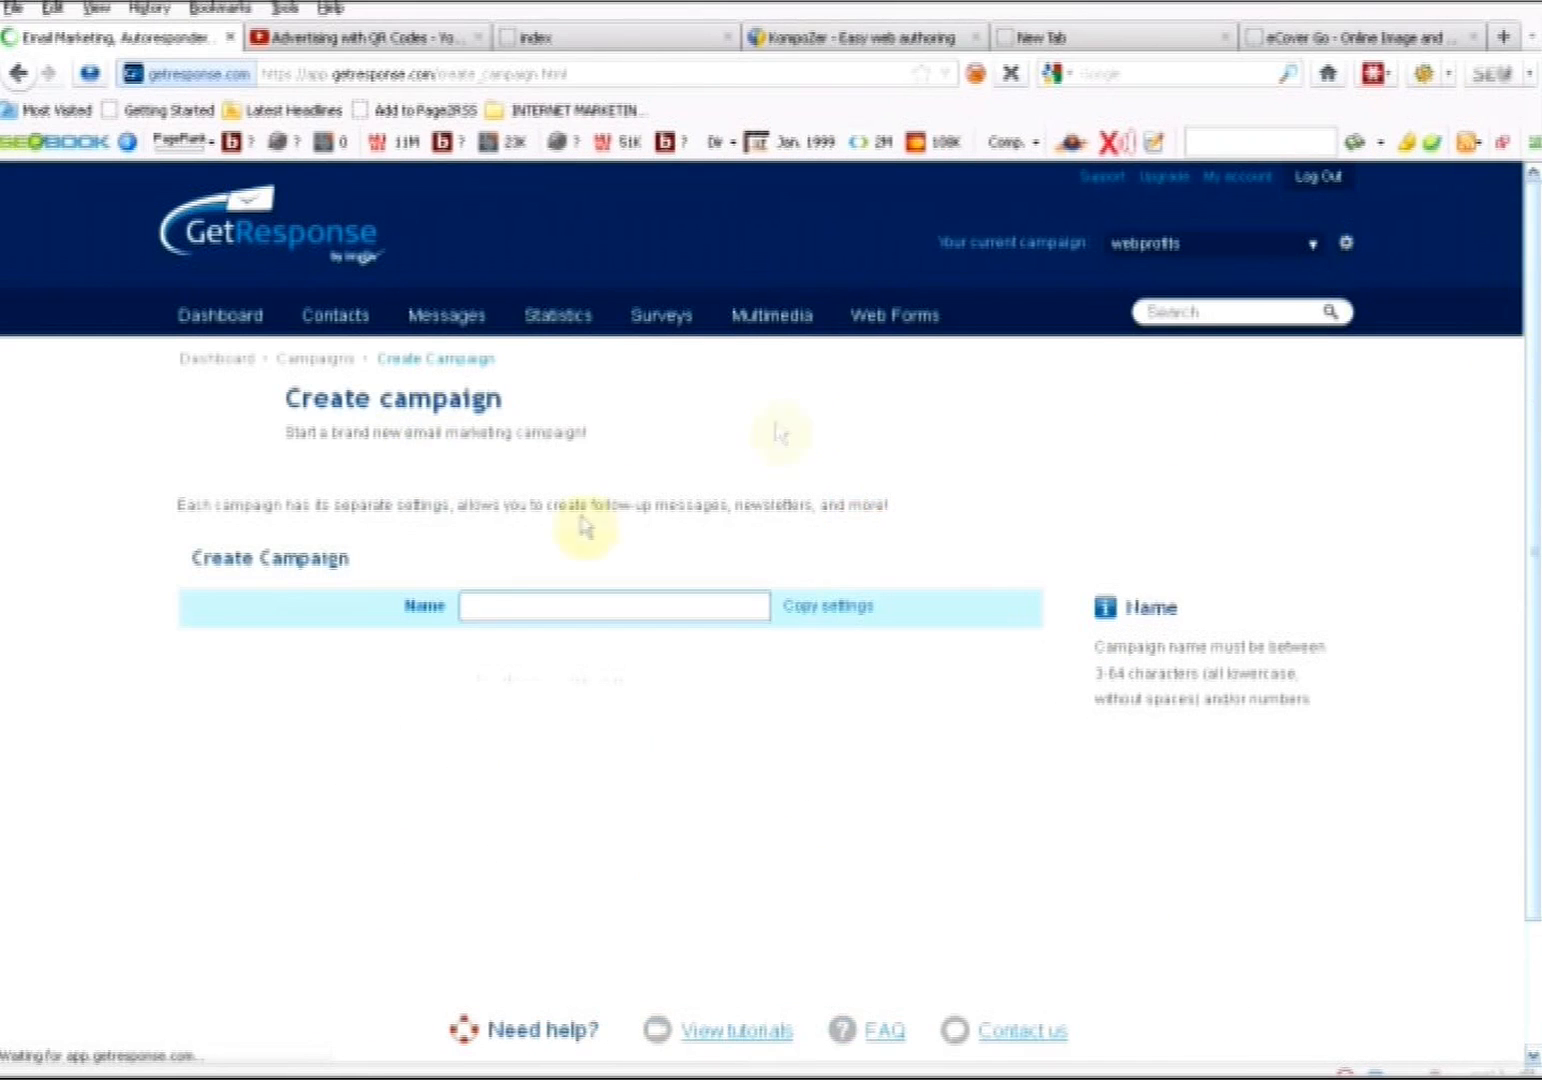
# Create the new campaign under the name localmobmayhem and open its settings
pyautogui.doubleClick(480, 605)
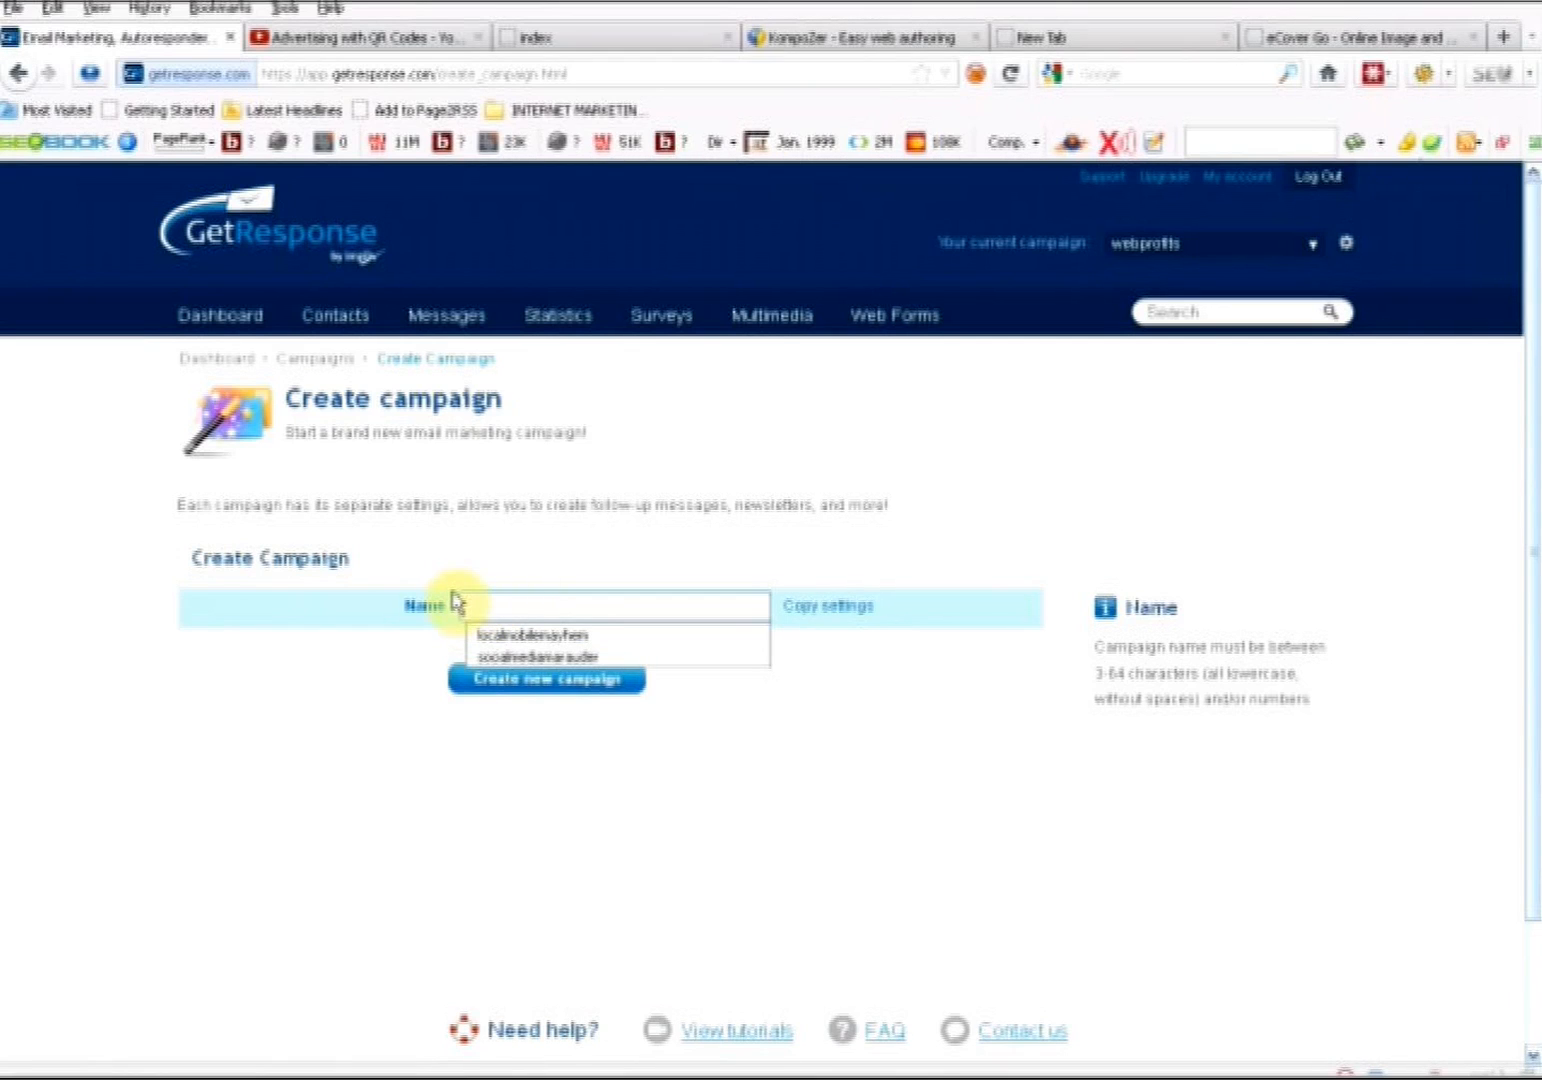
pyautogui.write('lo')
pyautogui.press('BackSpace')
pyautogui.press('BackSpace')
pyautogui.press('BackSpace')
pyautogui.press('BackSpace')
pyautogui.press('BackSpace')
pyautogui.write('local')
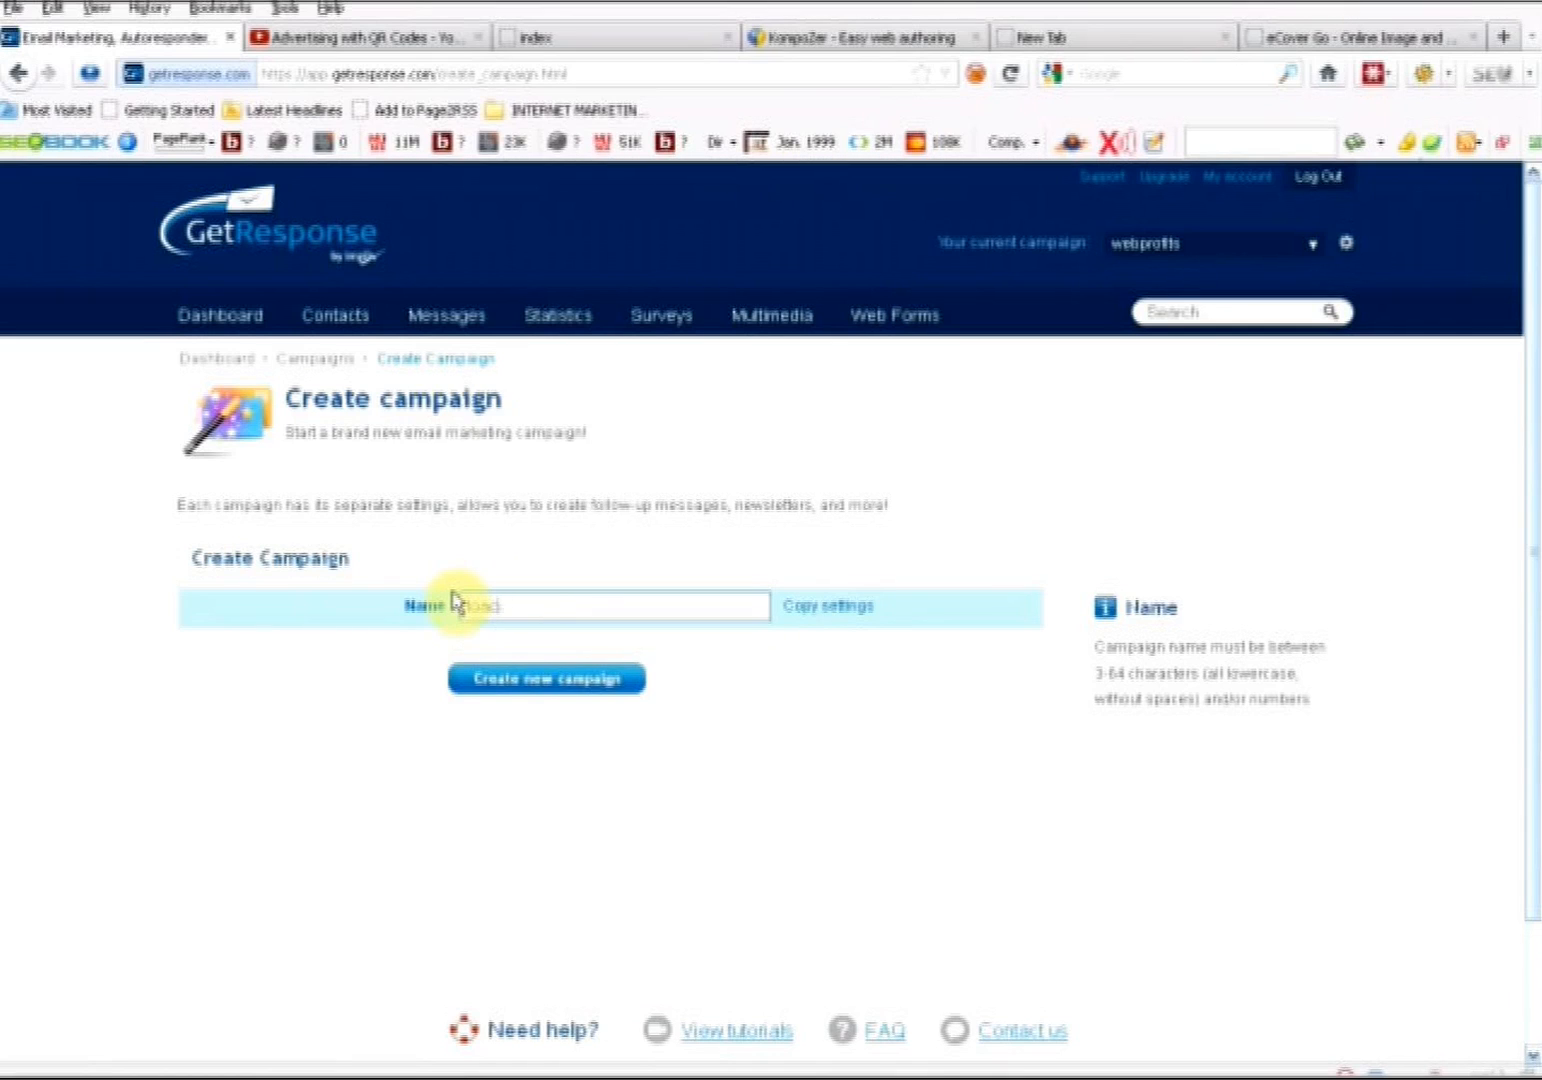
pyautogui.press('BackSpace')
pyautogui.press('BackSpace')
pyautogui.press('BackSpace')
pyautogui.write('calmob')
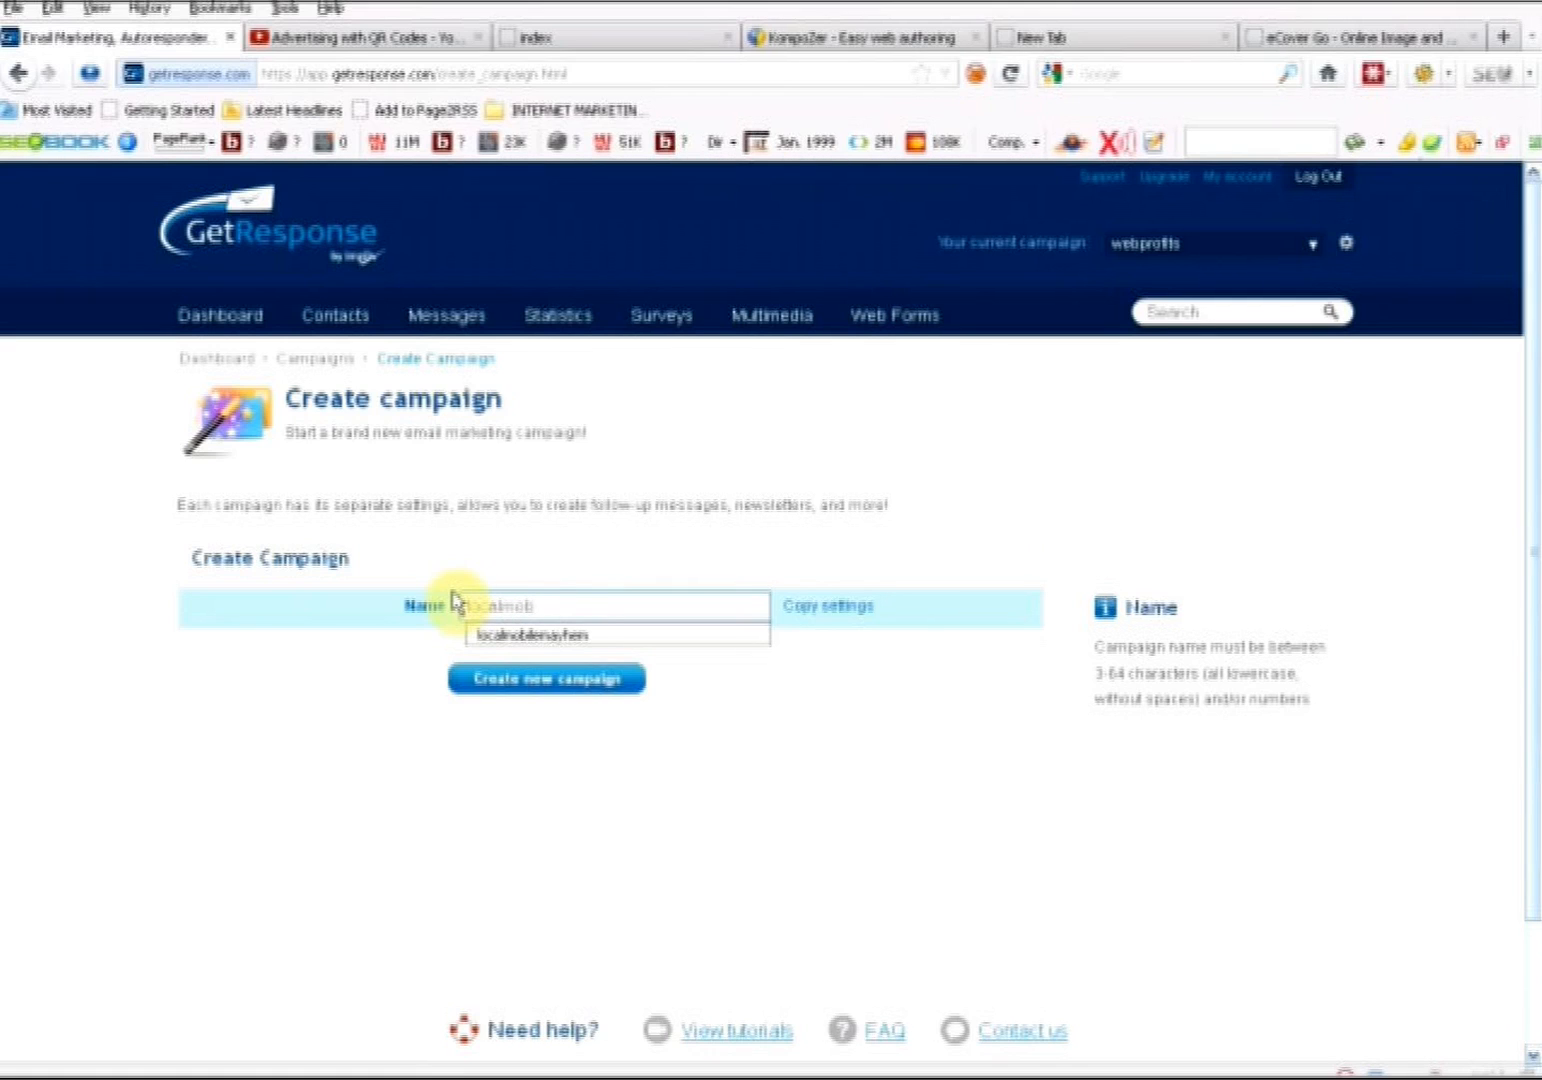
pyautogui.write('mayhem')
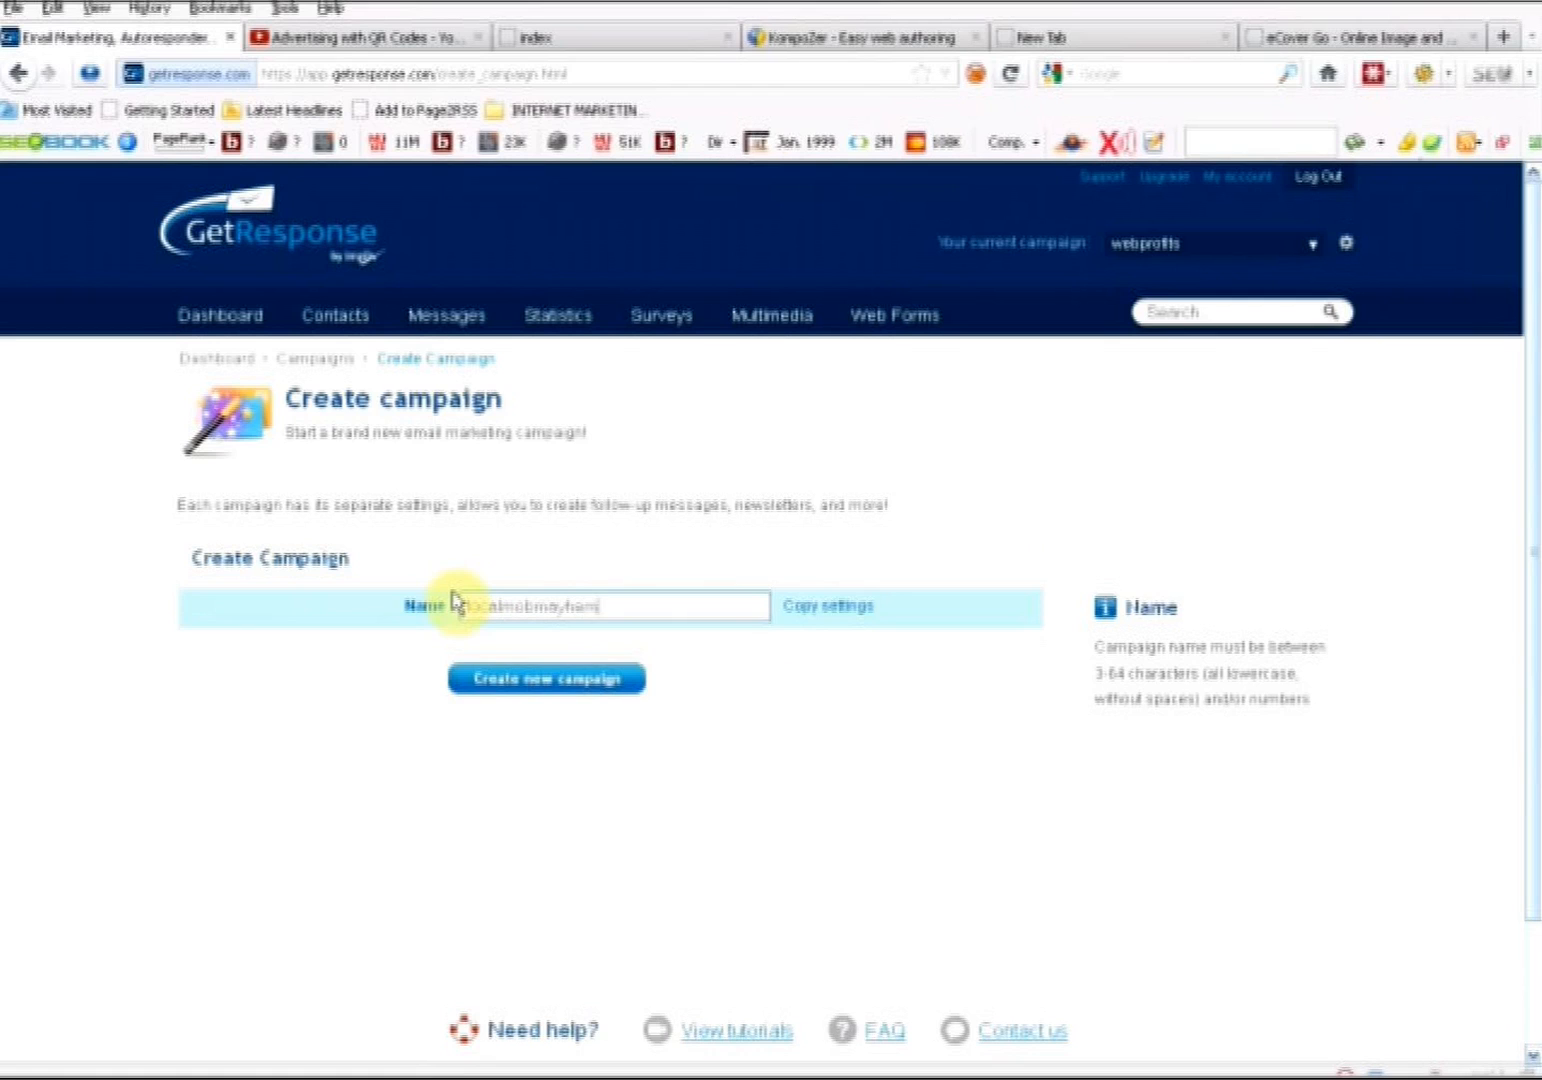
pyautogui.click(607, 690)
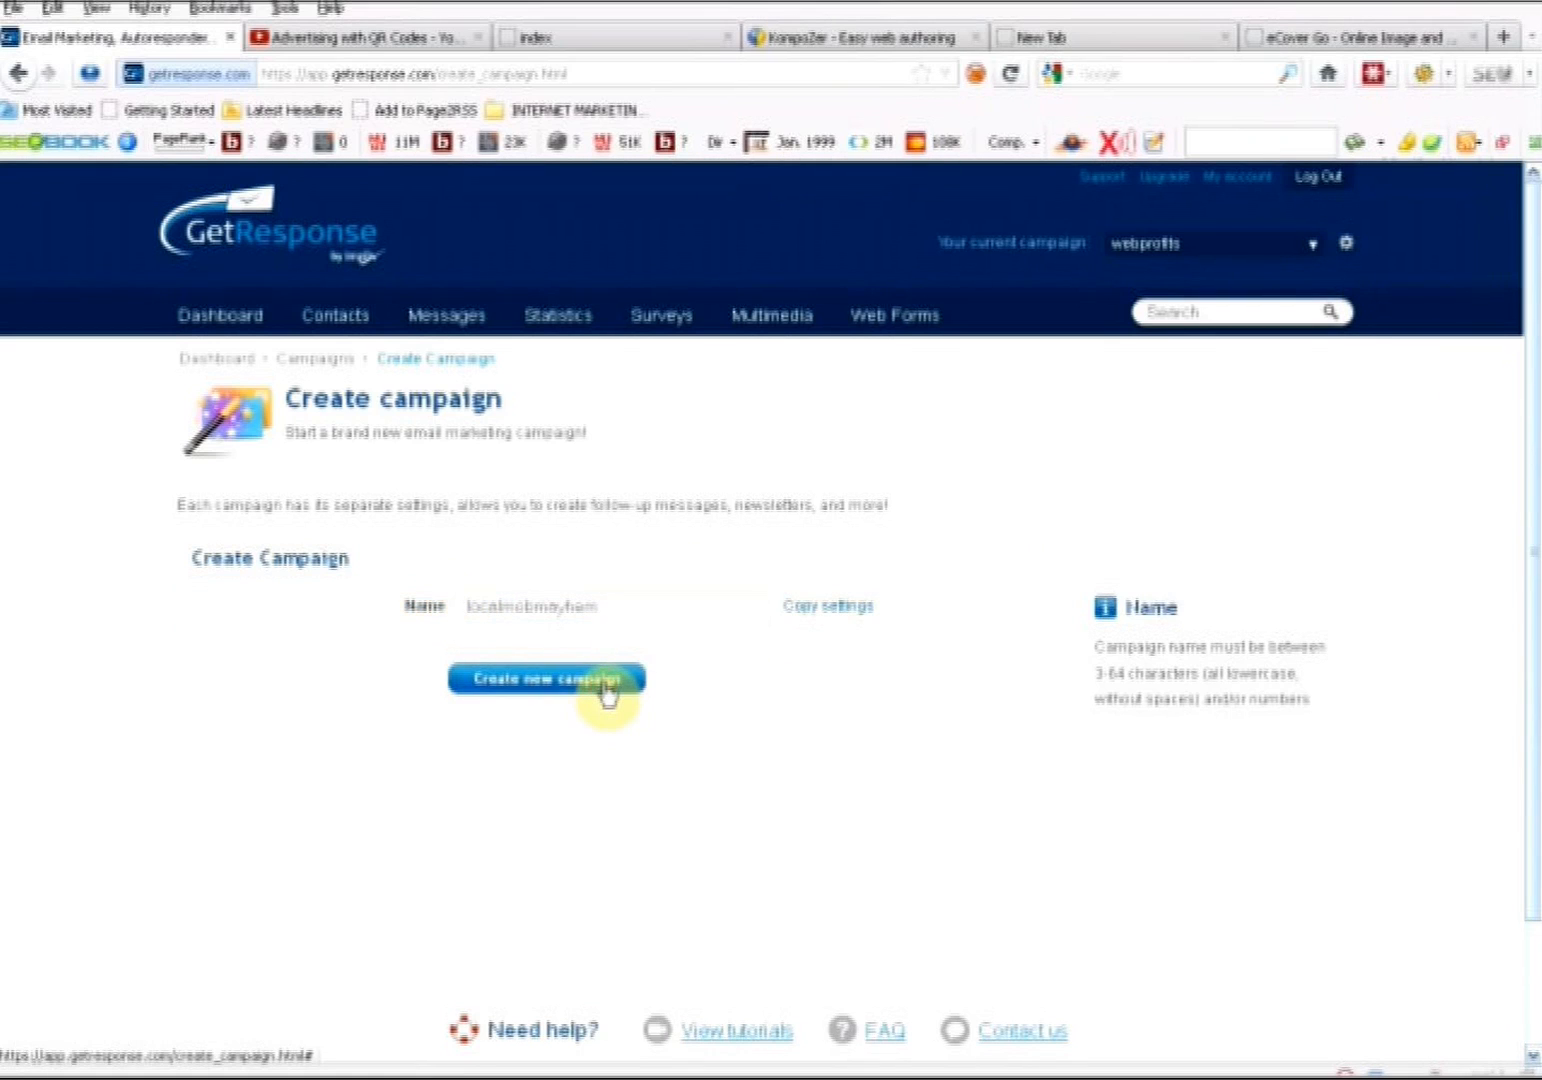
pyautogui.click(607, 690)
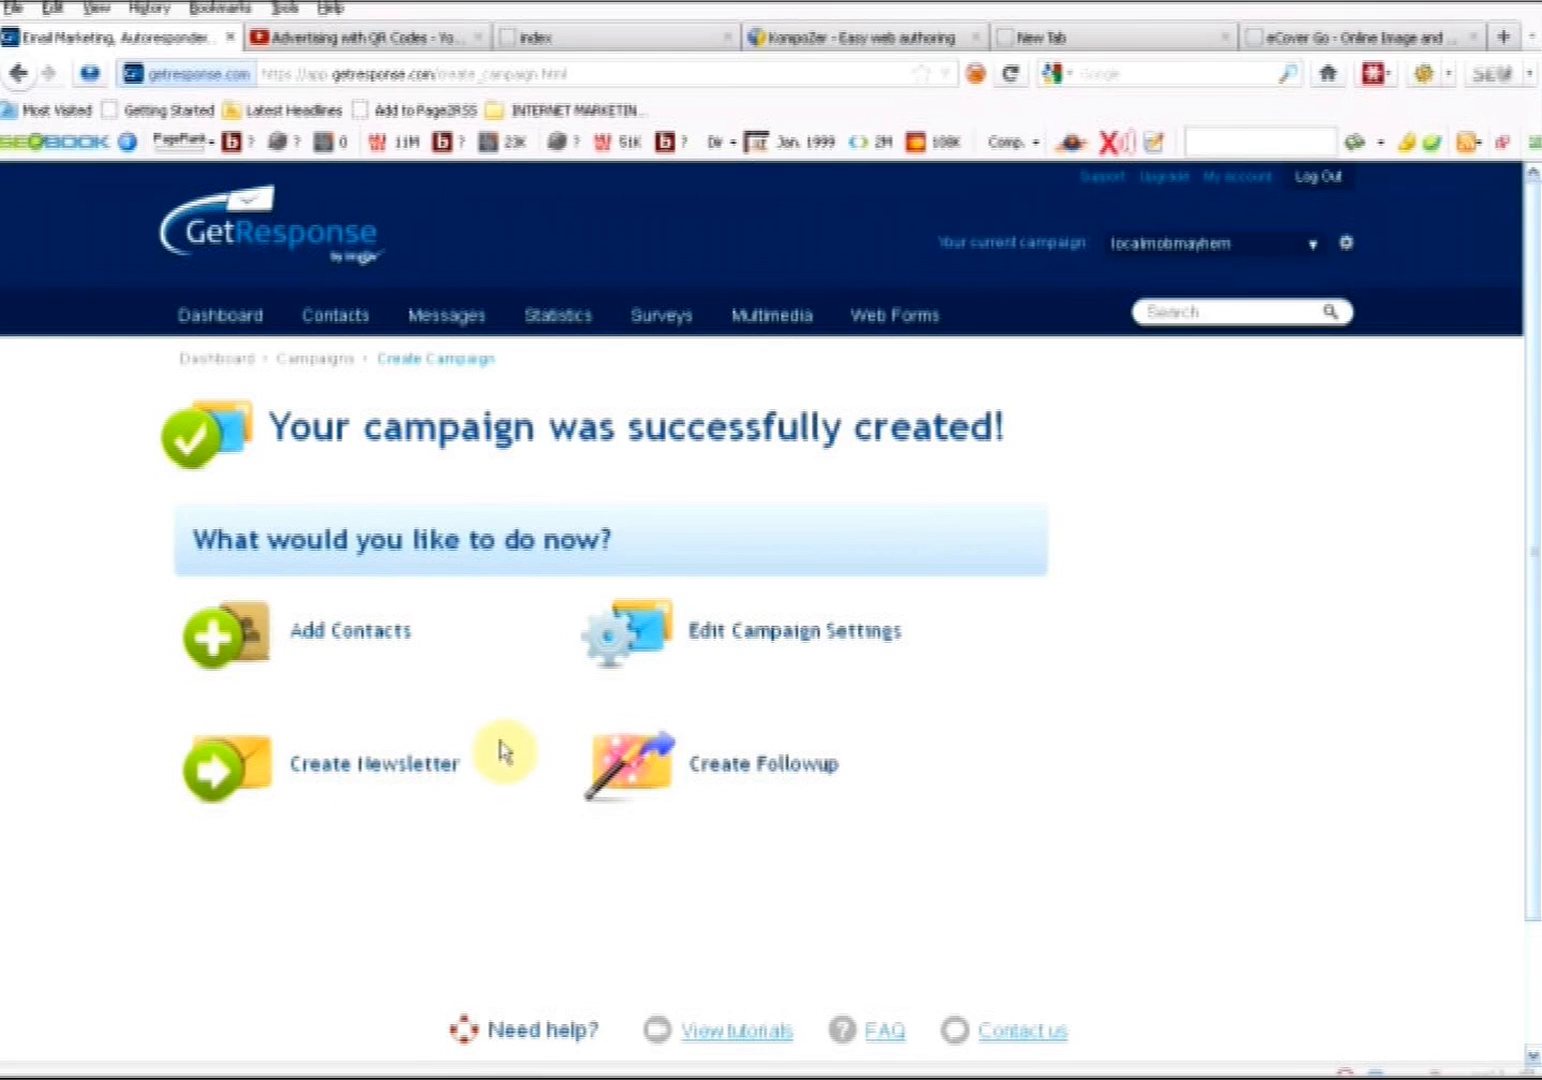
pyautogui.click(788, 634)
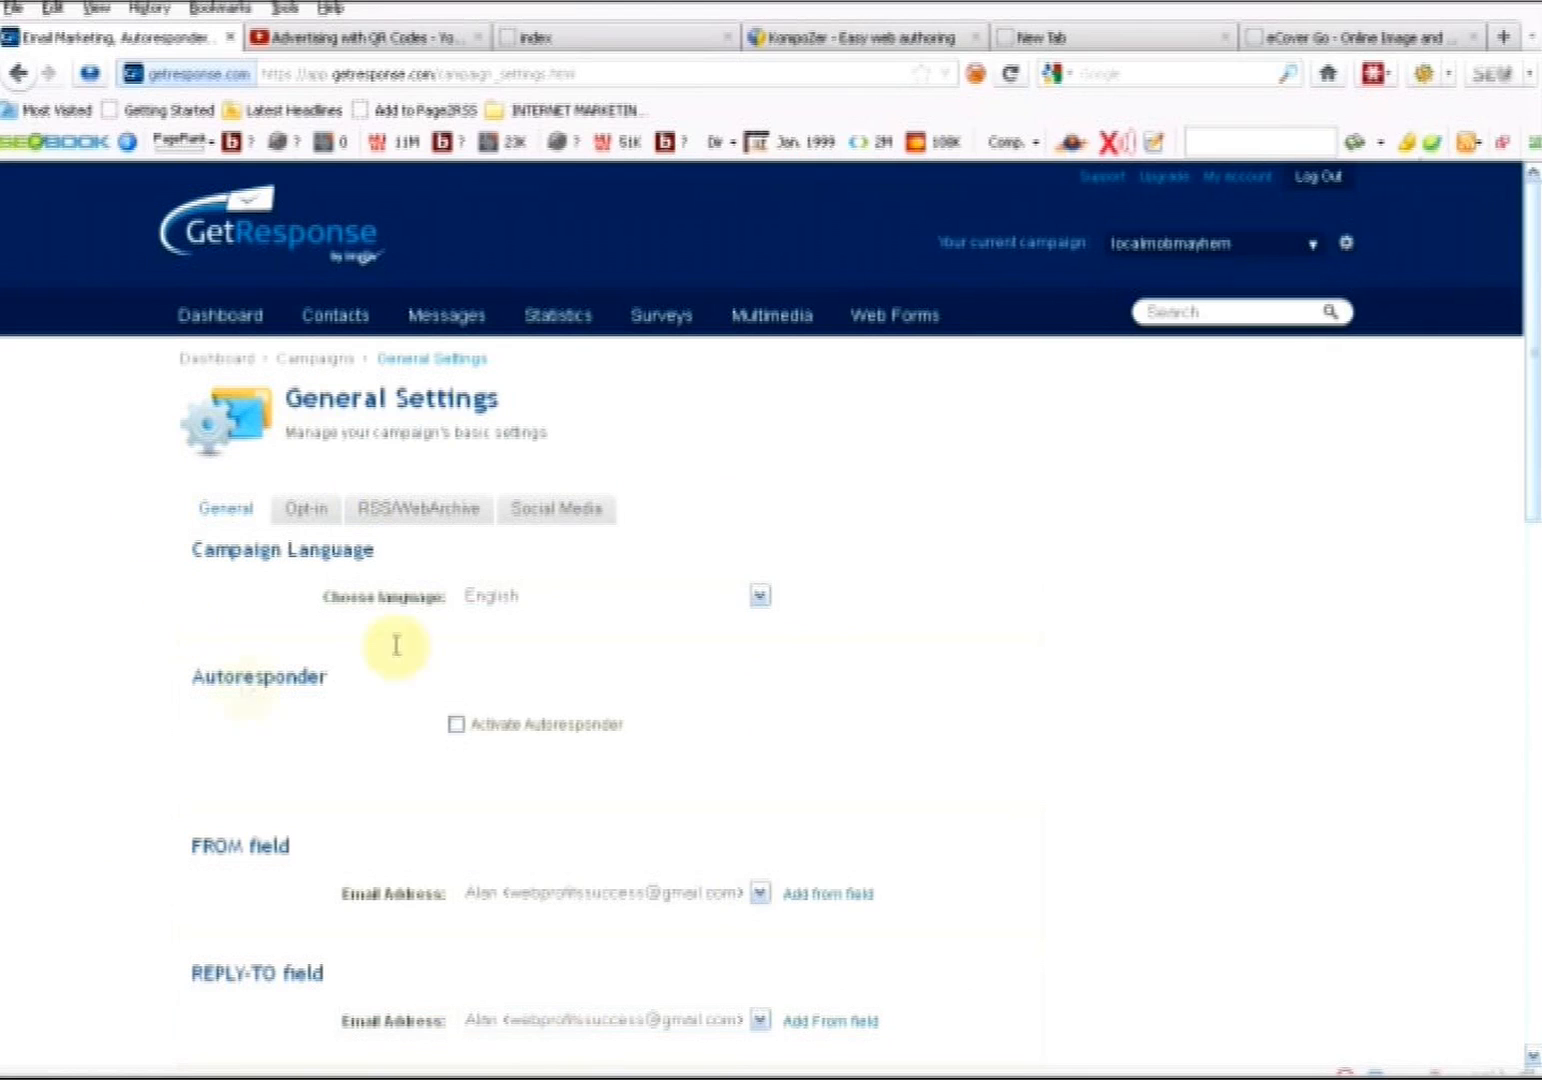
# Disable confirmed opt-in for email, web and panel subscriptions in the campaign's opt-in settings and save the settings
pyautogui.click(302, 513)
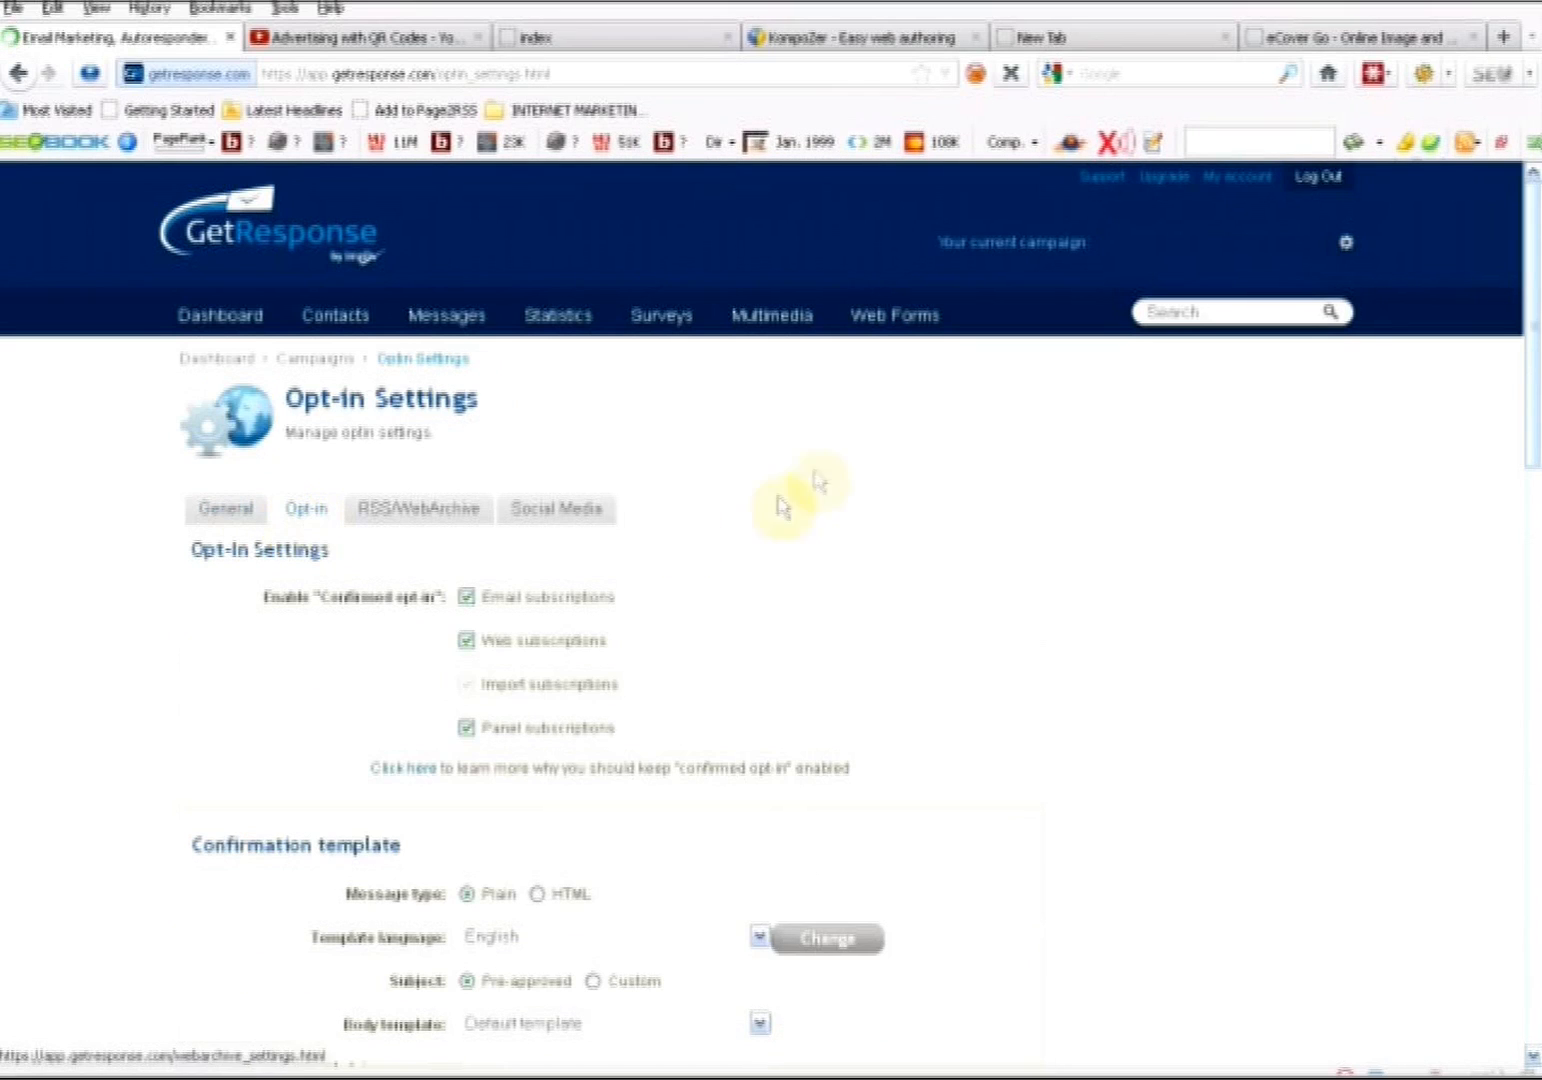
pyautogui.scroll(-3, 700, 520)
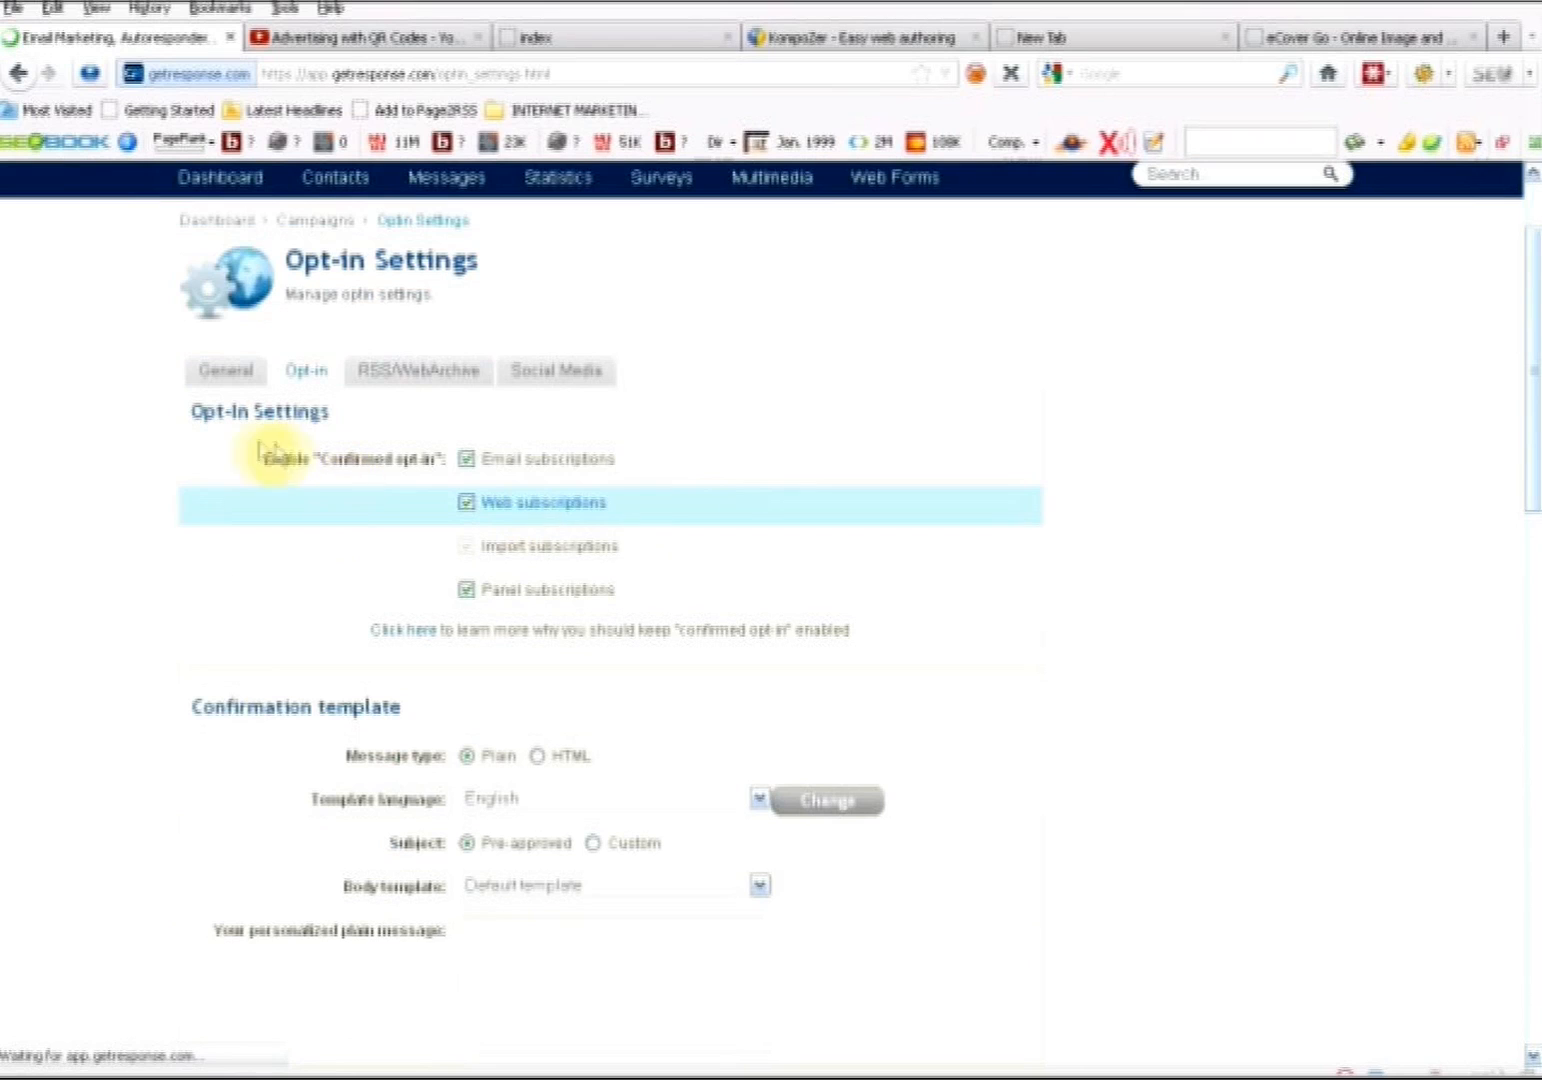
pyautogui.moveTo(300, 466)
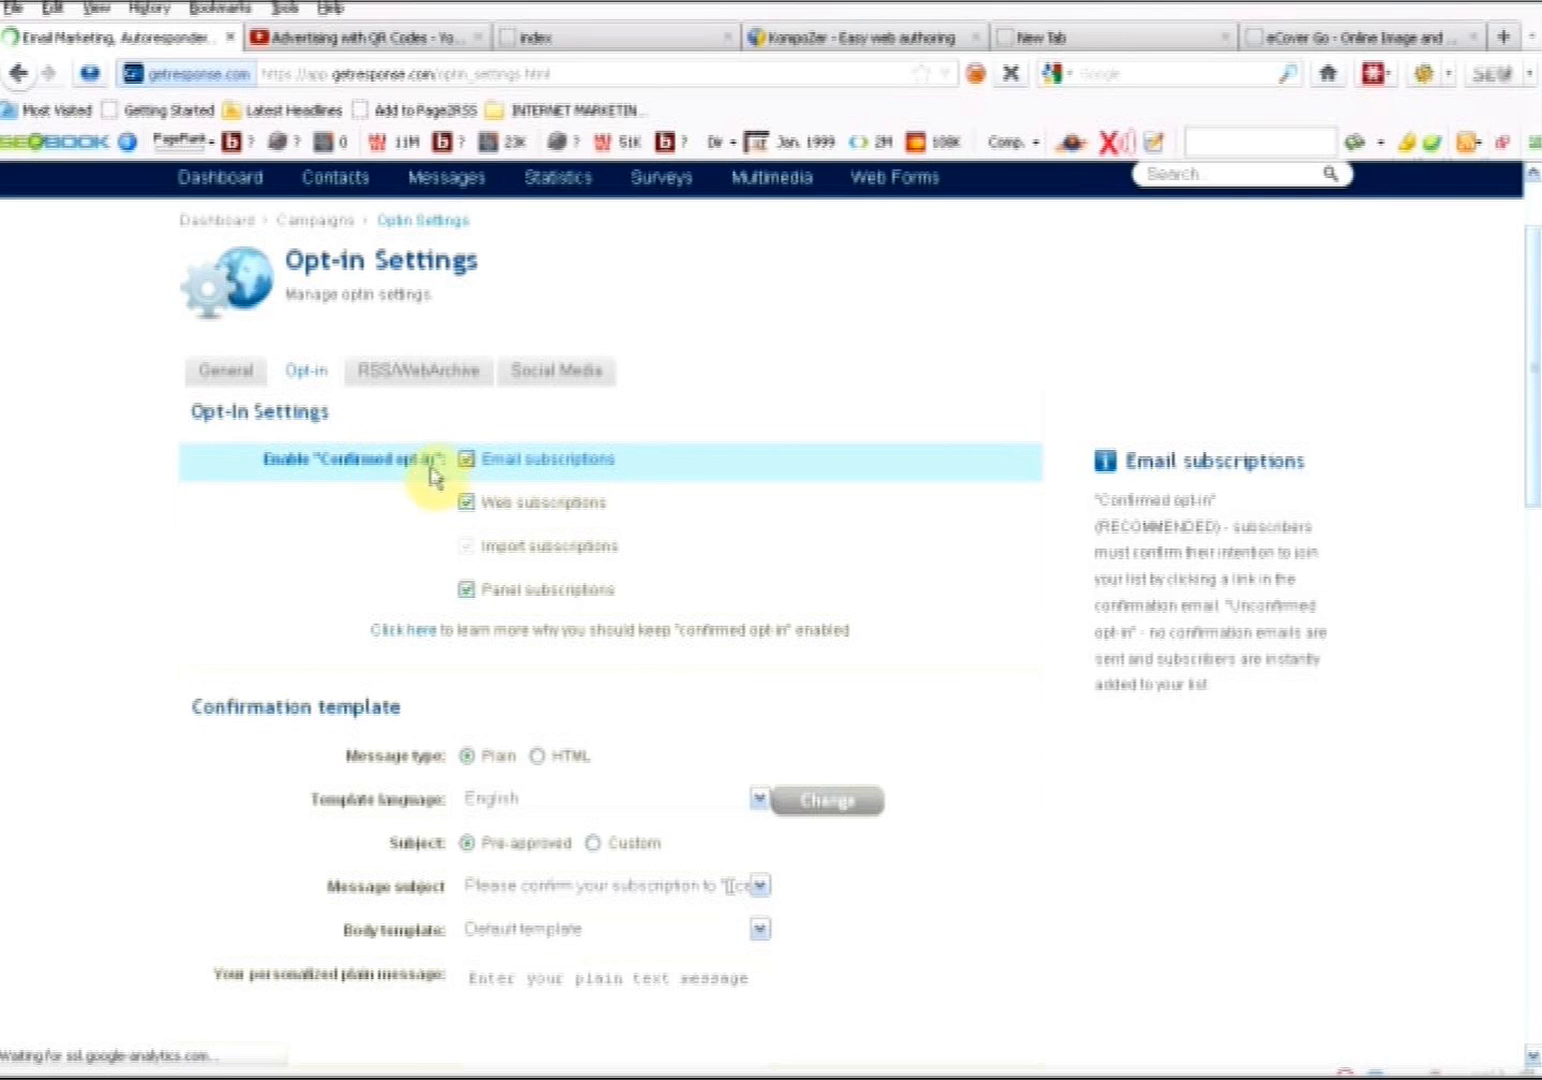
pyautogui.click(466, 459)
pyautogui.click(464, 503)
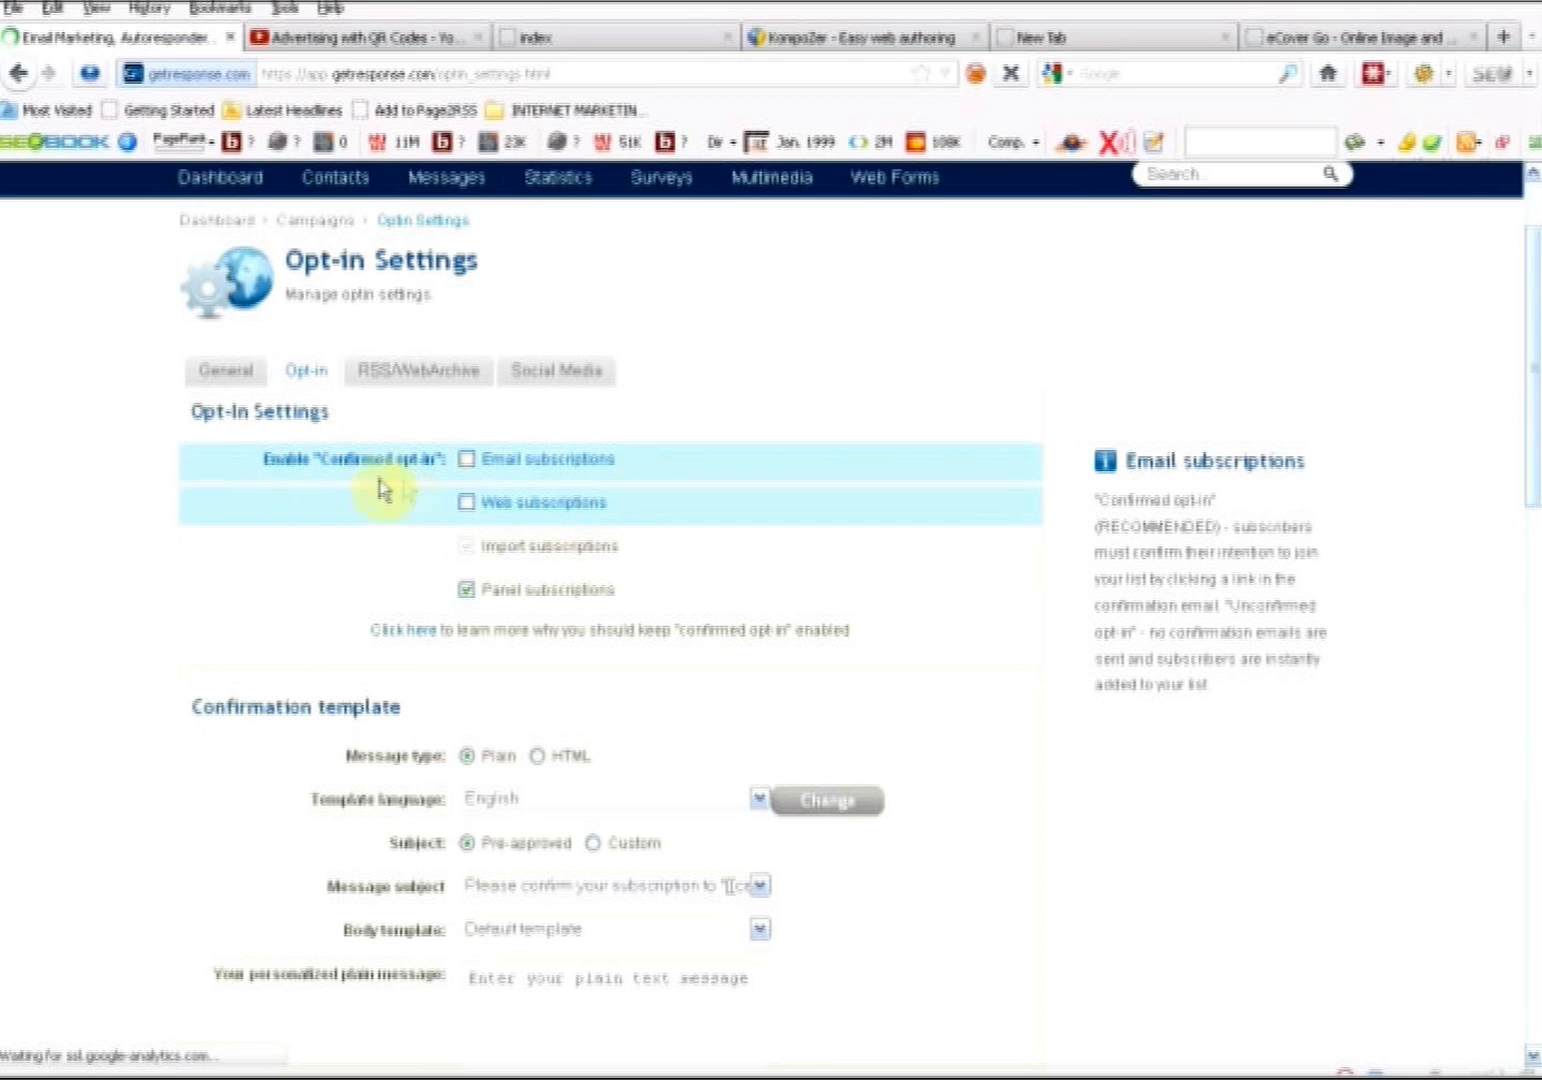
pyautogui.click(466, 590)
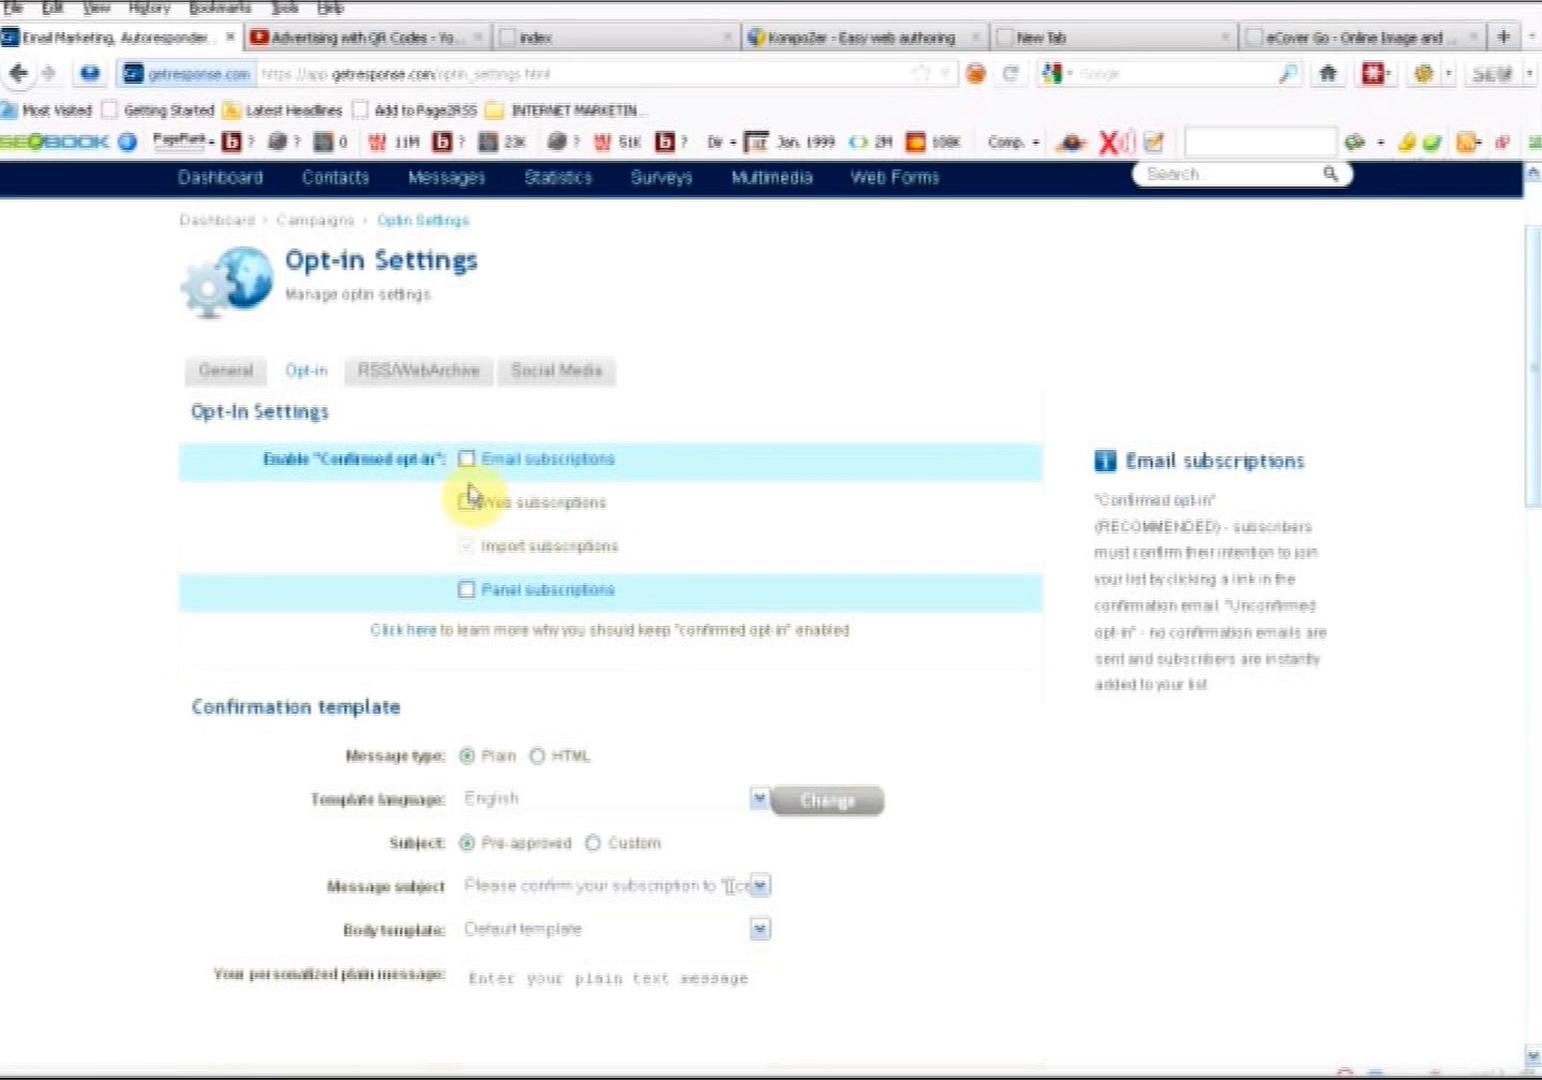
pyautogui.moveTo(1532, 315); pyautogui.dragTo(1532, 815)
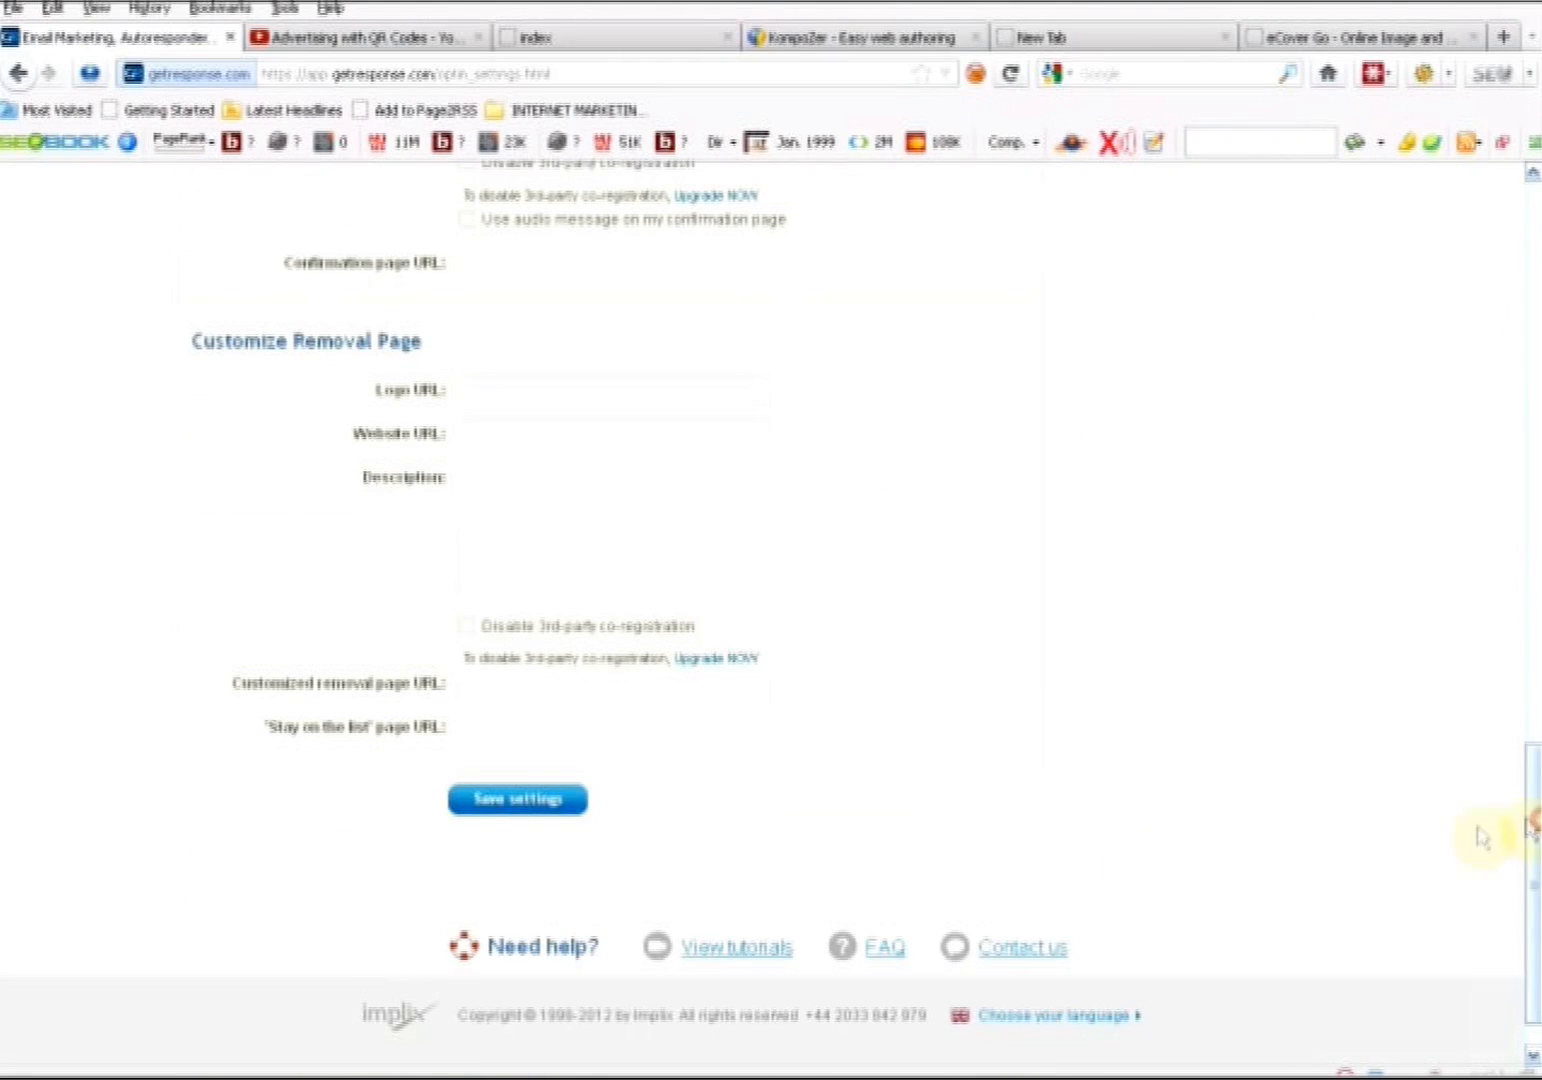
pyautogui.click(535, 805)
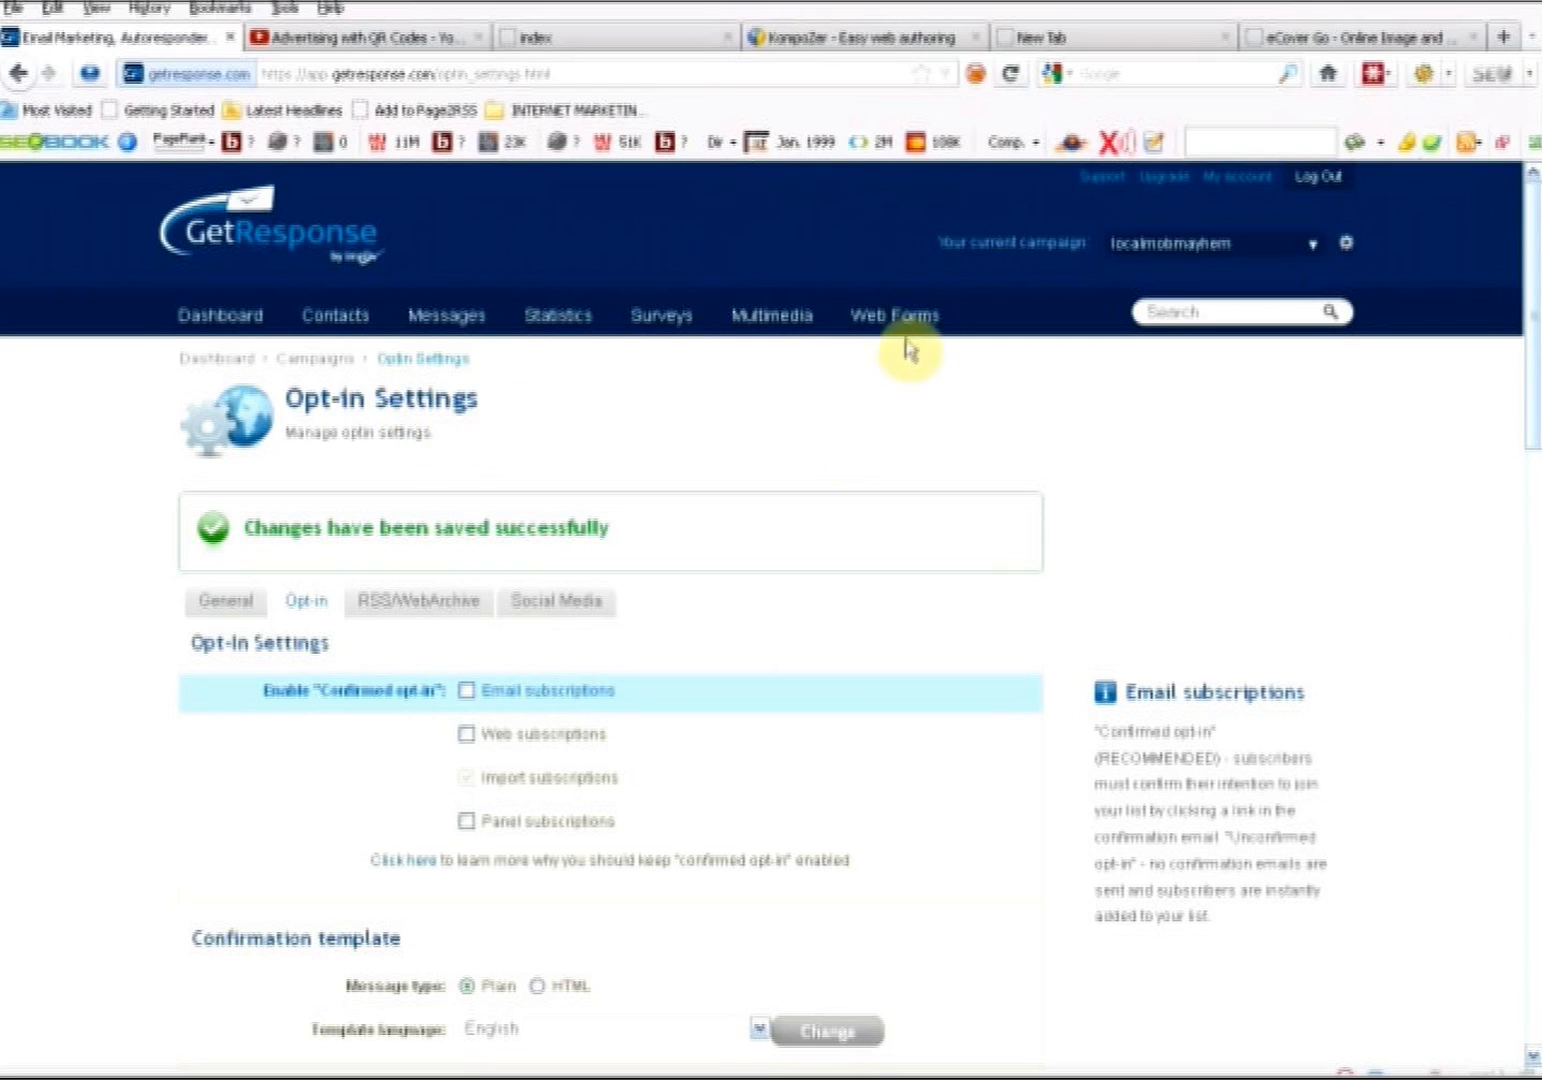
# Start creating a new web form for the localmobmayhem campaign
pyautogui.moveTo(788, 345)
pyautogui.moveTo(884, 330)
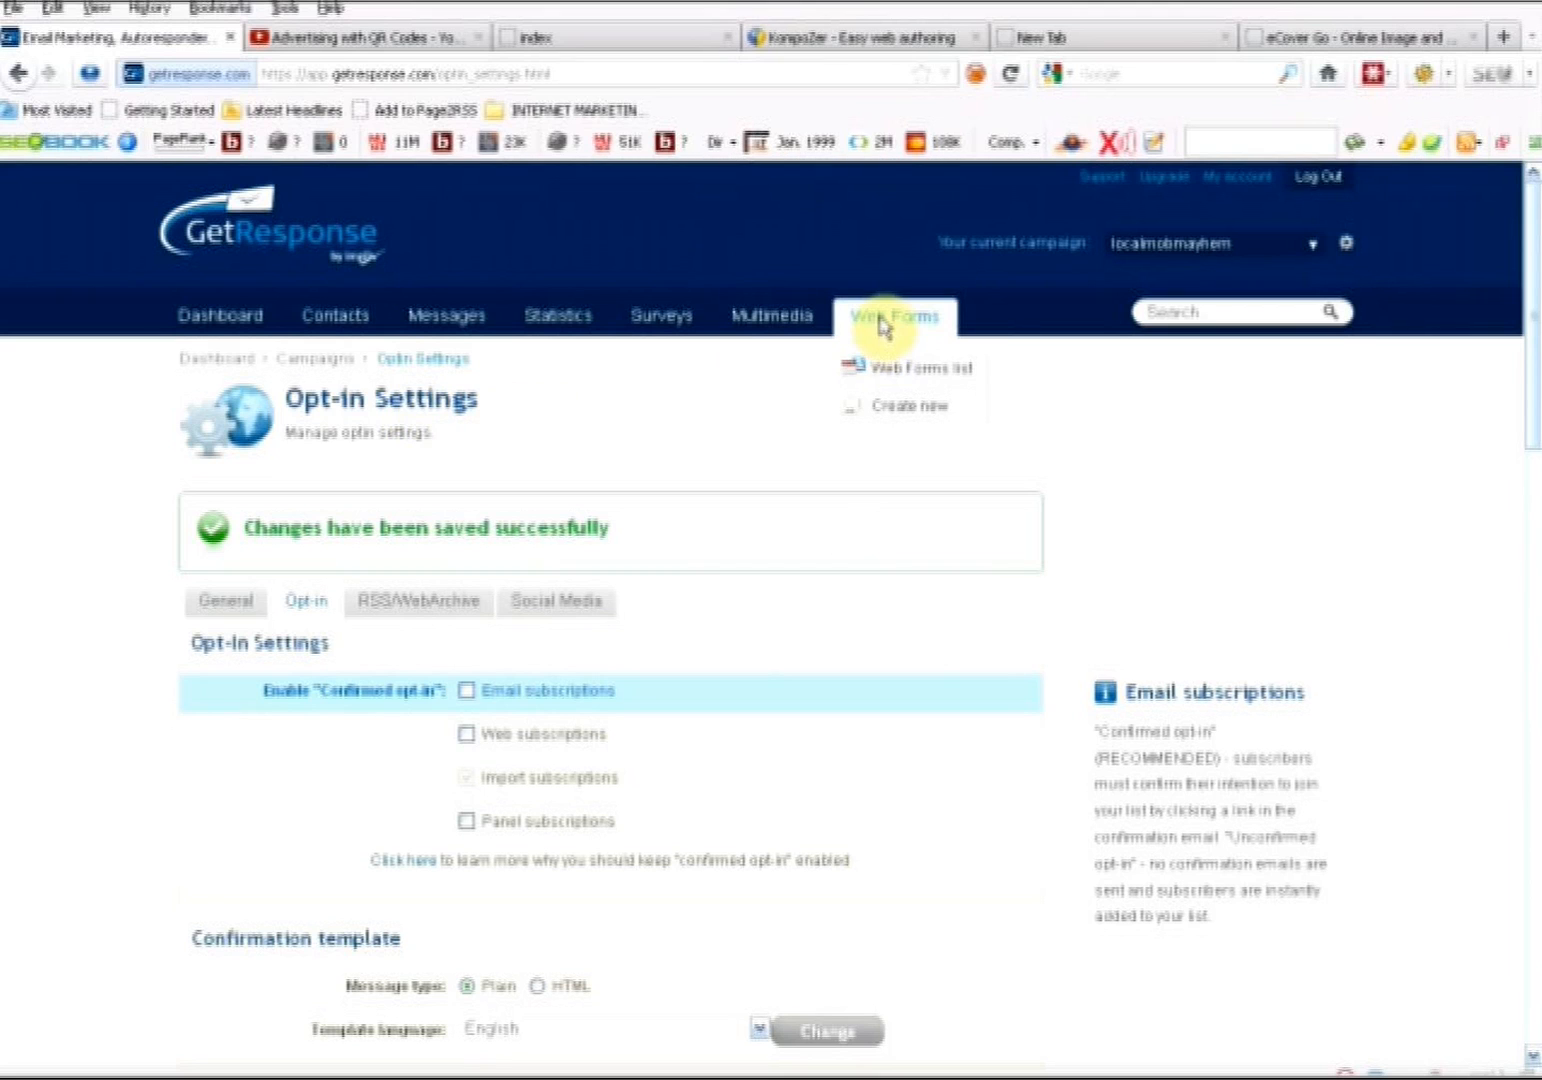
pyautogui.click(888, 408)
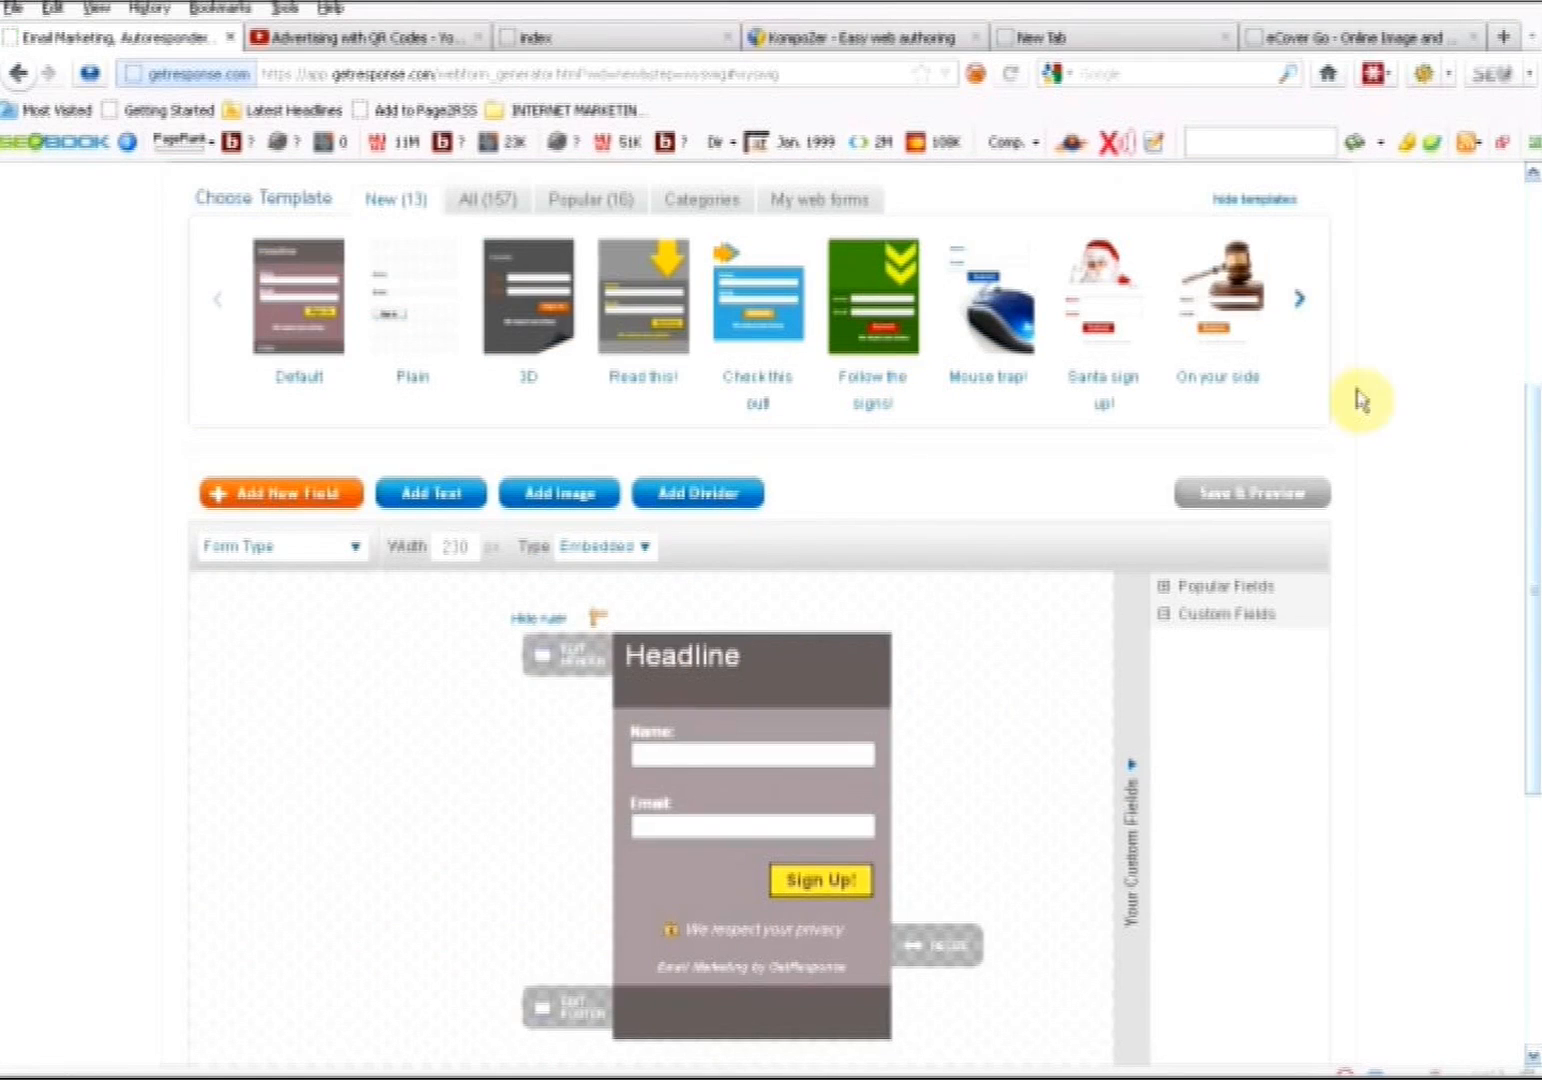
# Try several color schemes of the Default form template and apply the one with blue, navy and orange
pyautogui.moveTo(1533, 519)
pyautogui.mouseDown()
pyautogui.moveTo(1533, 397)
pyautogui.moveTo(1534, 525)
pyautogui.moveTo(1533, 499)
pyautogui.mouseUp()
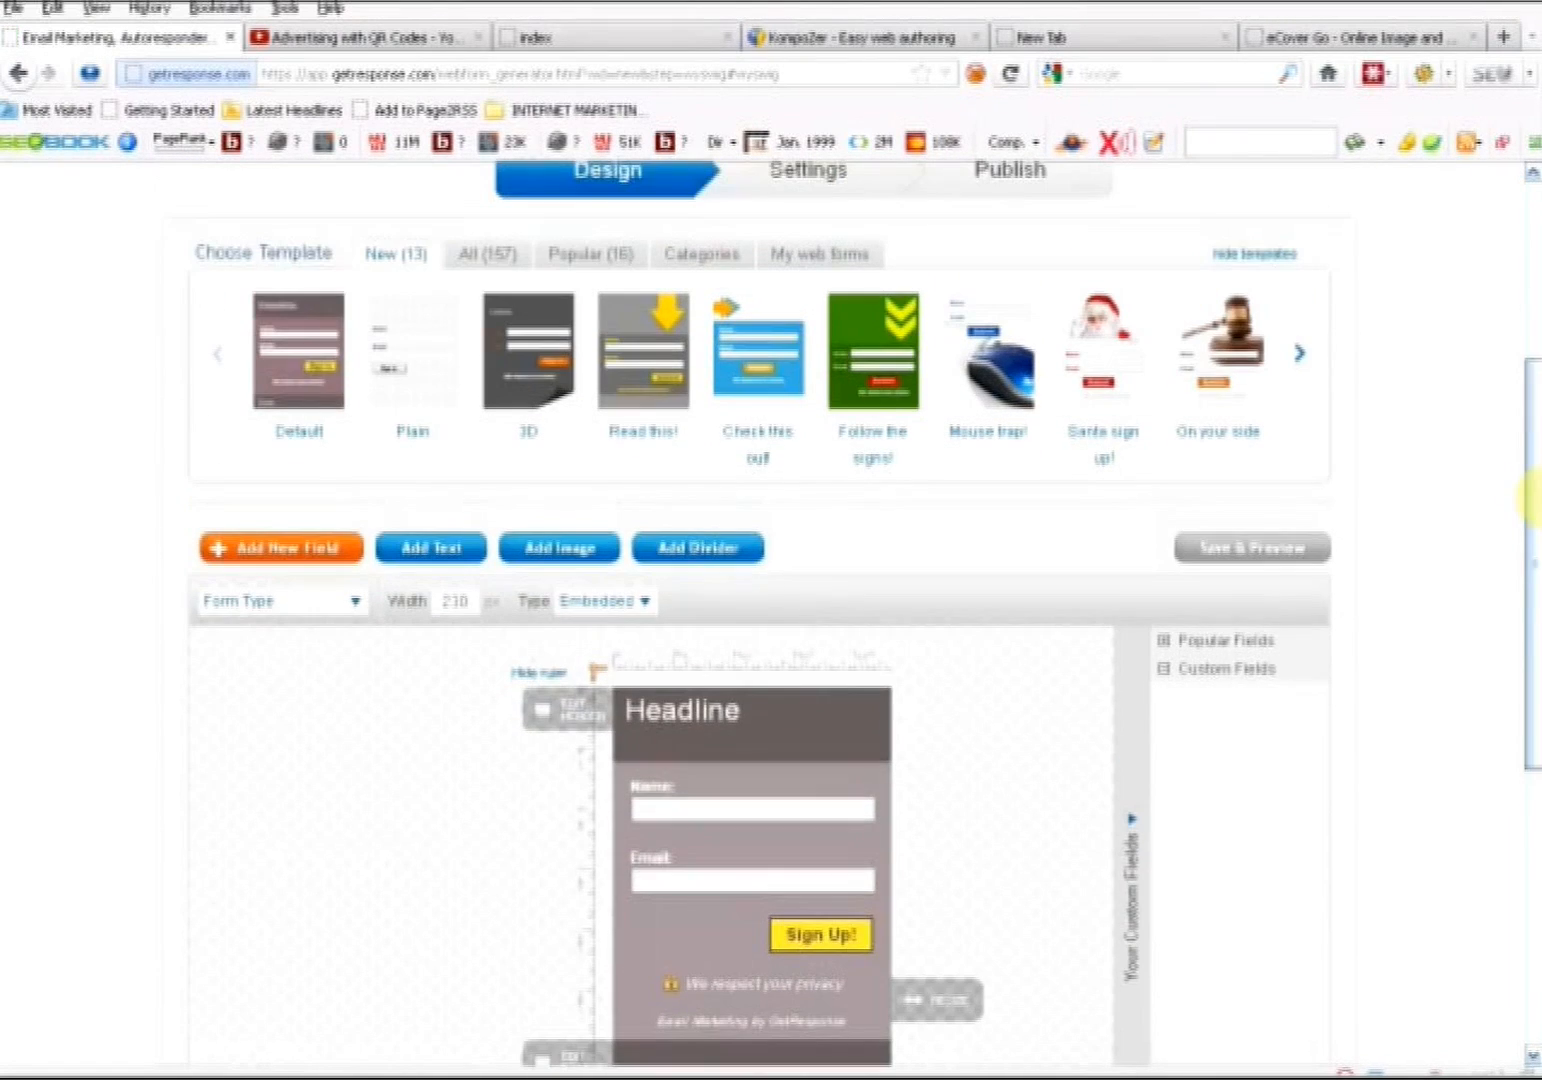
pyautogui.click(313, 380)
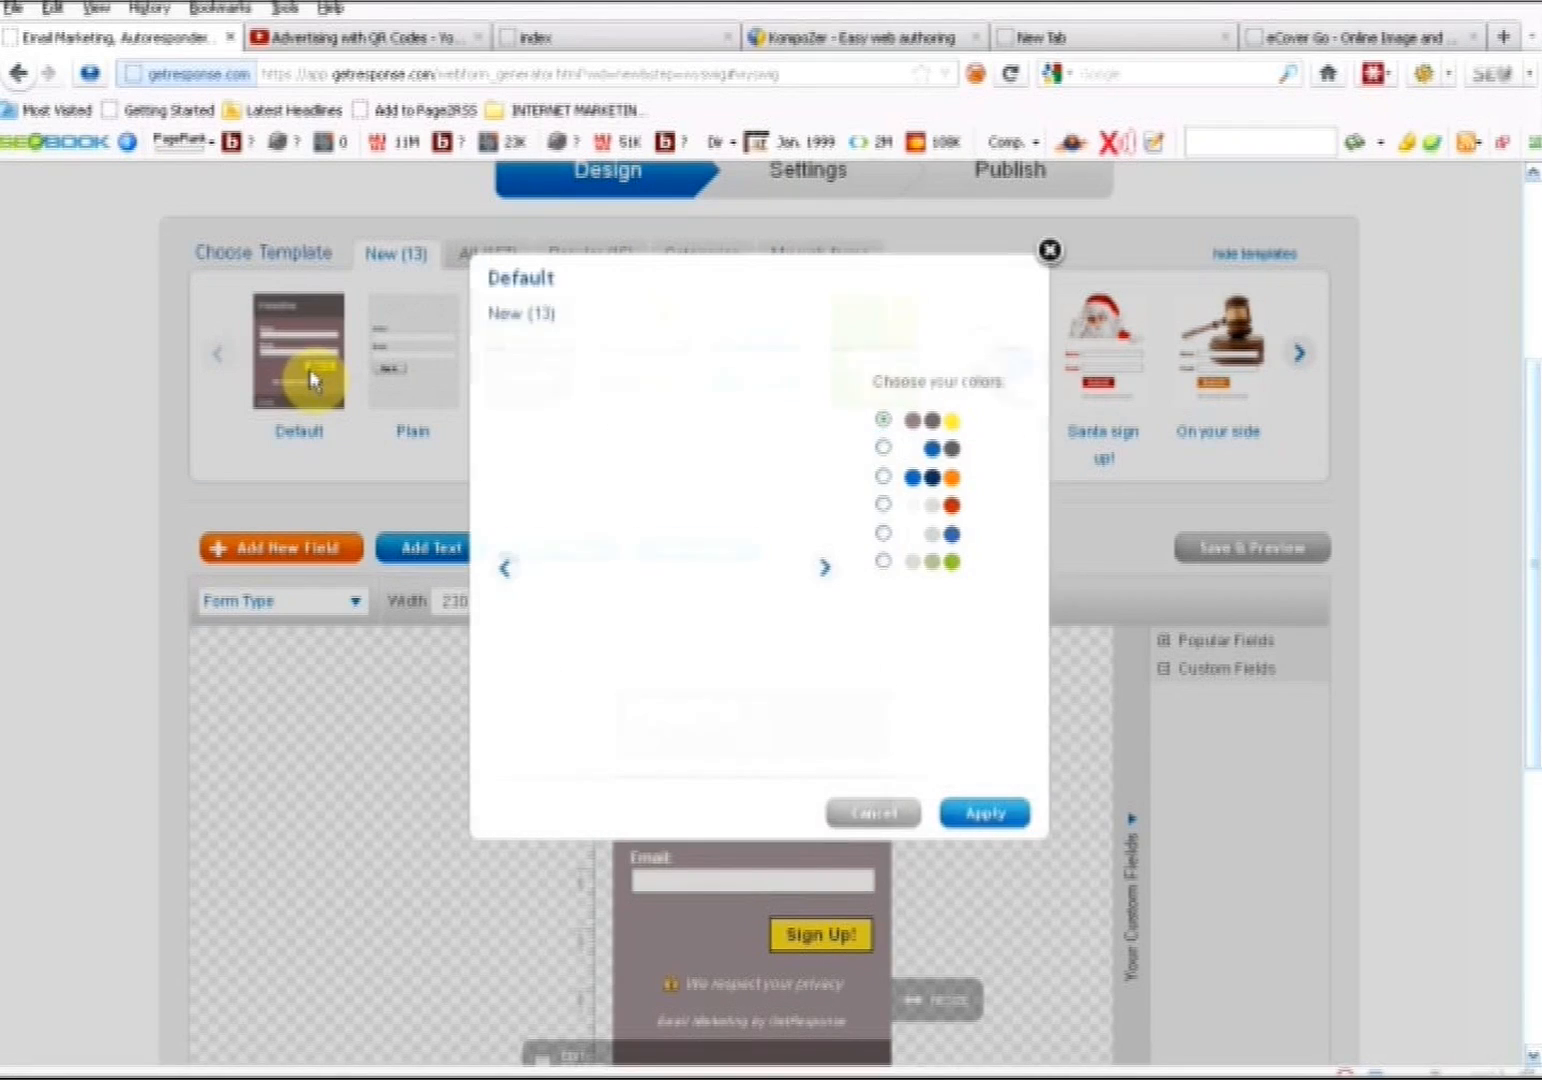
pyautogui.click(881, 449)
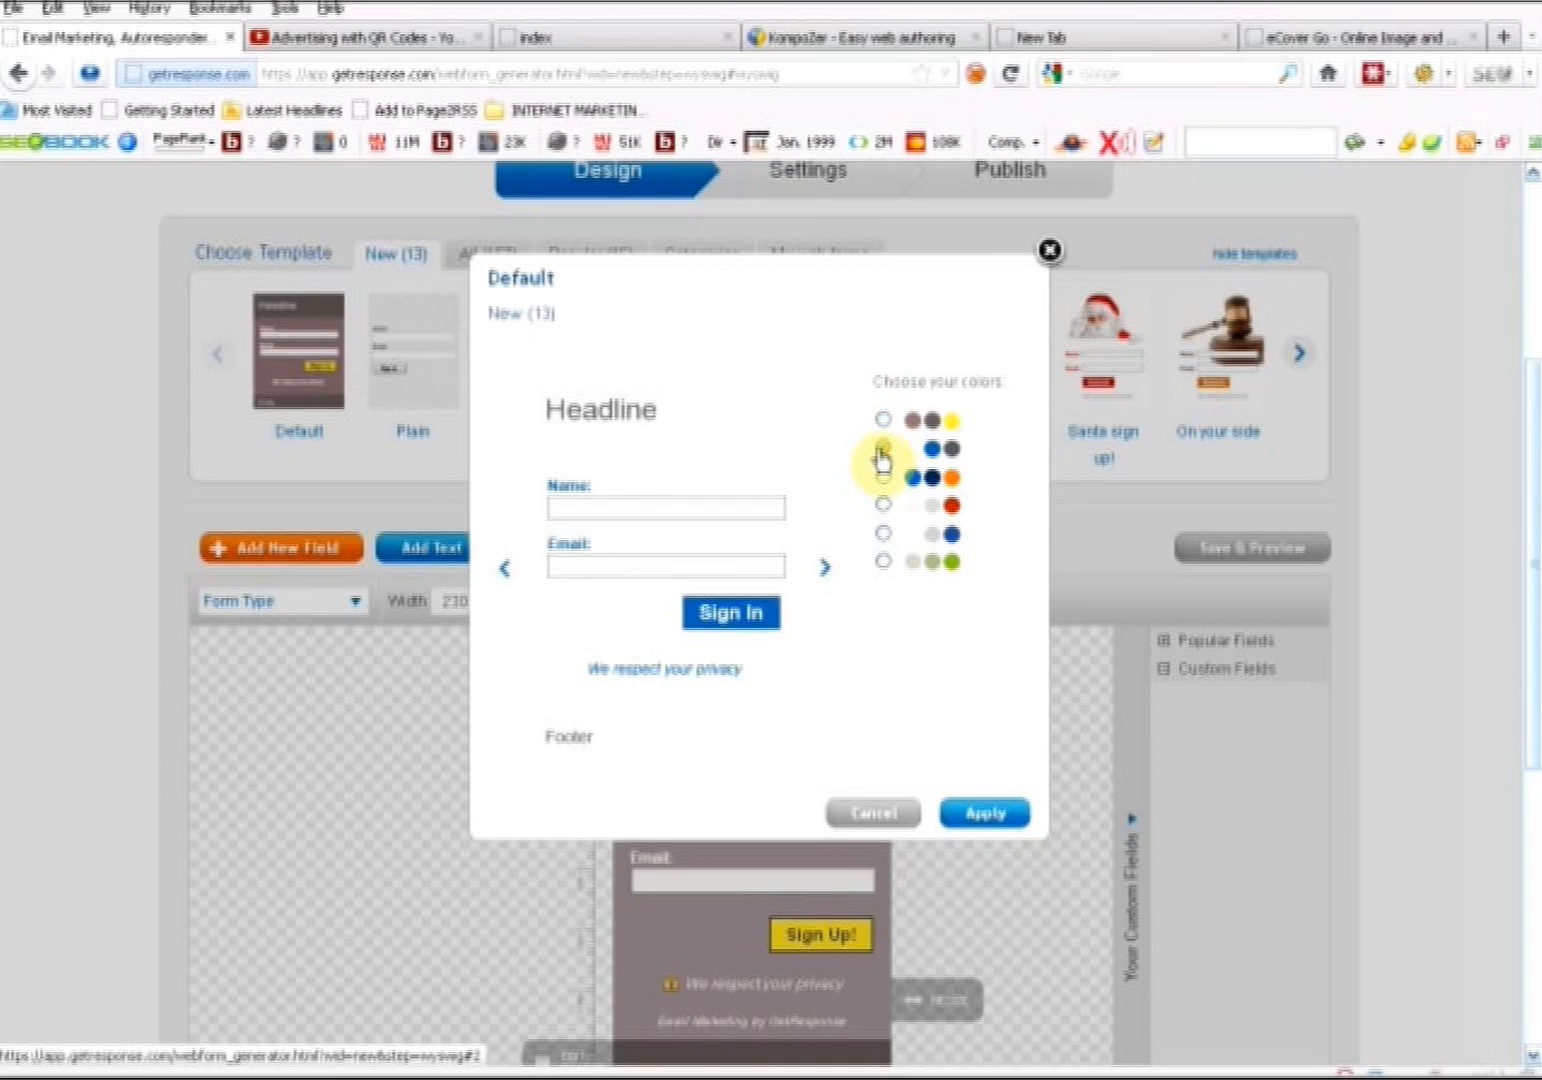
pyautogui.click(883, 478)
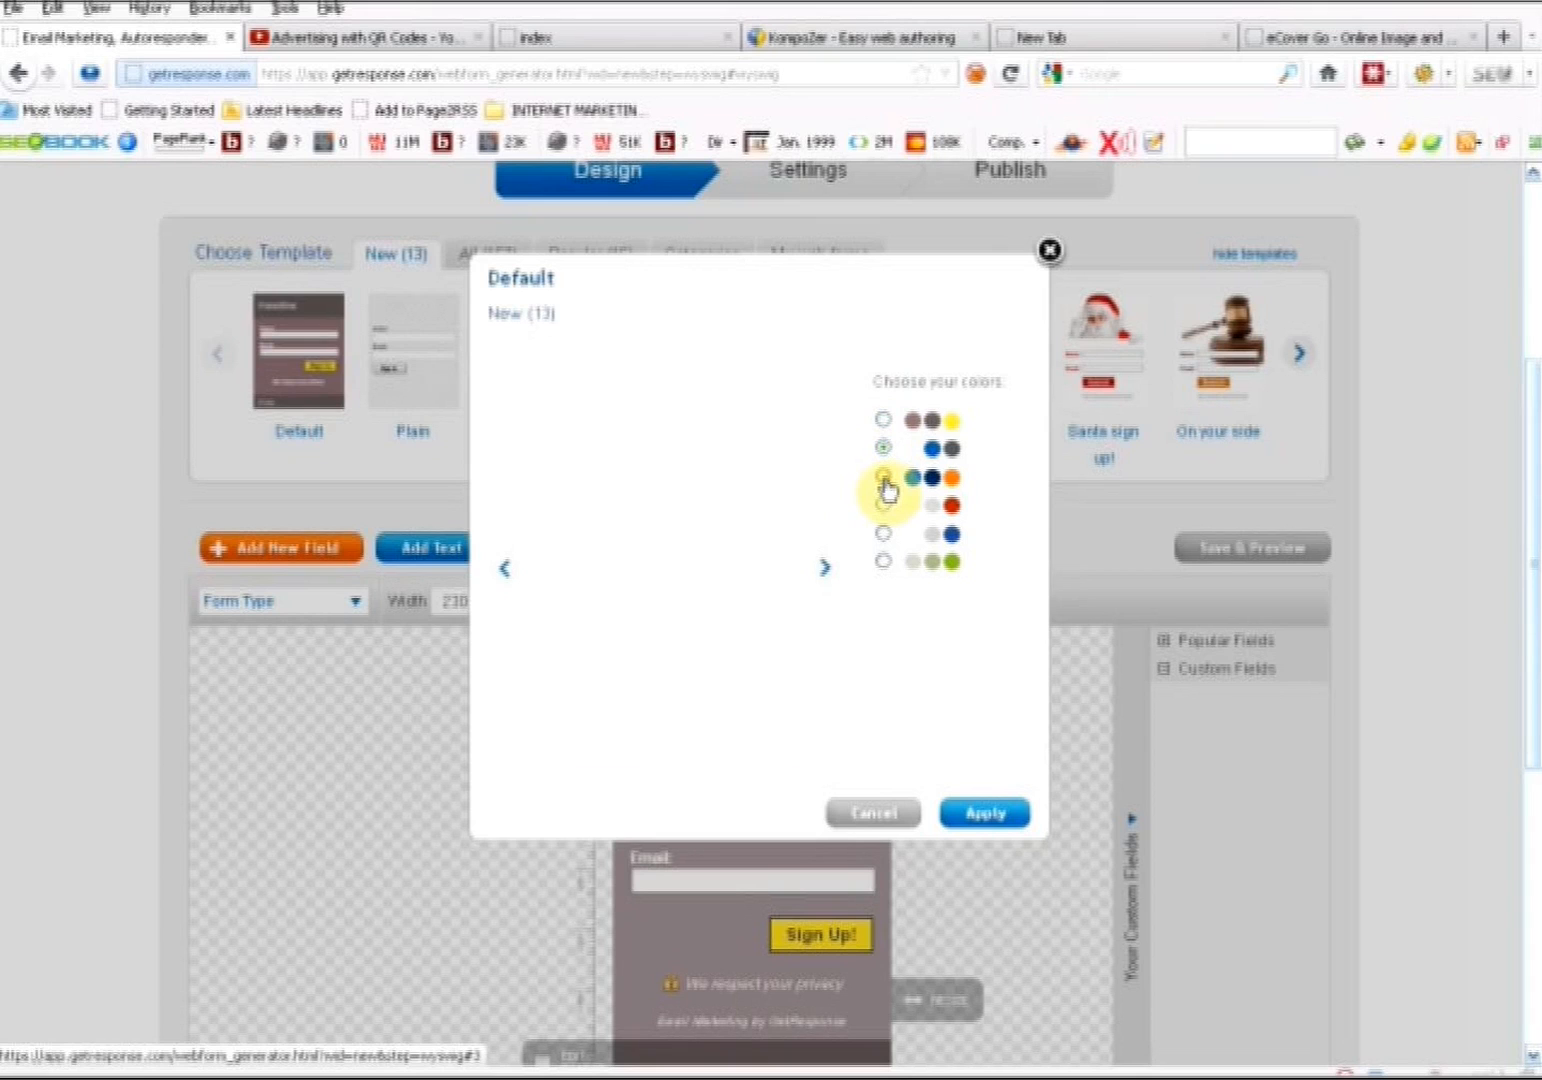
pyautogui.click(880, 506)
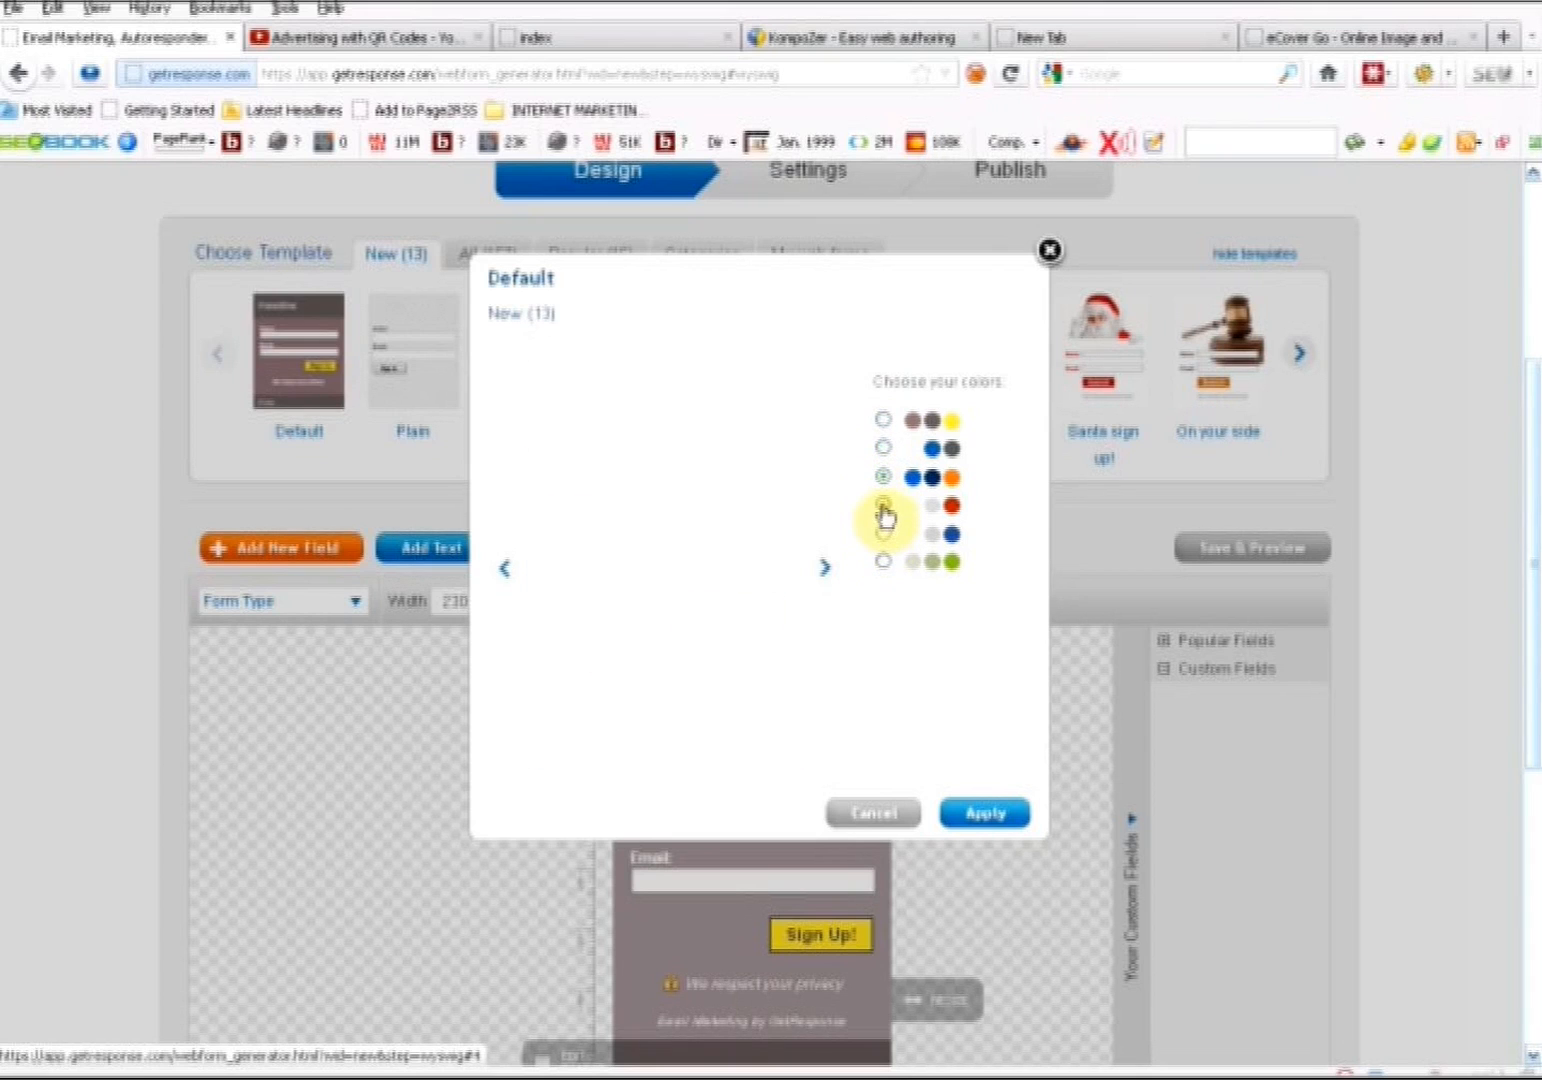
pyautogui.click(884, 478)
pyautogui.click(970, 815)
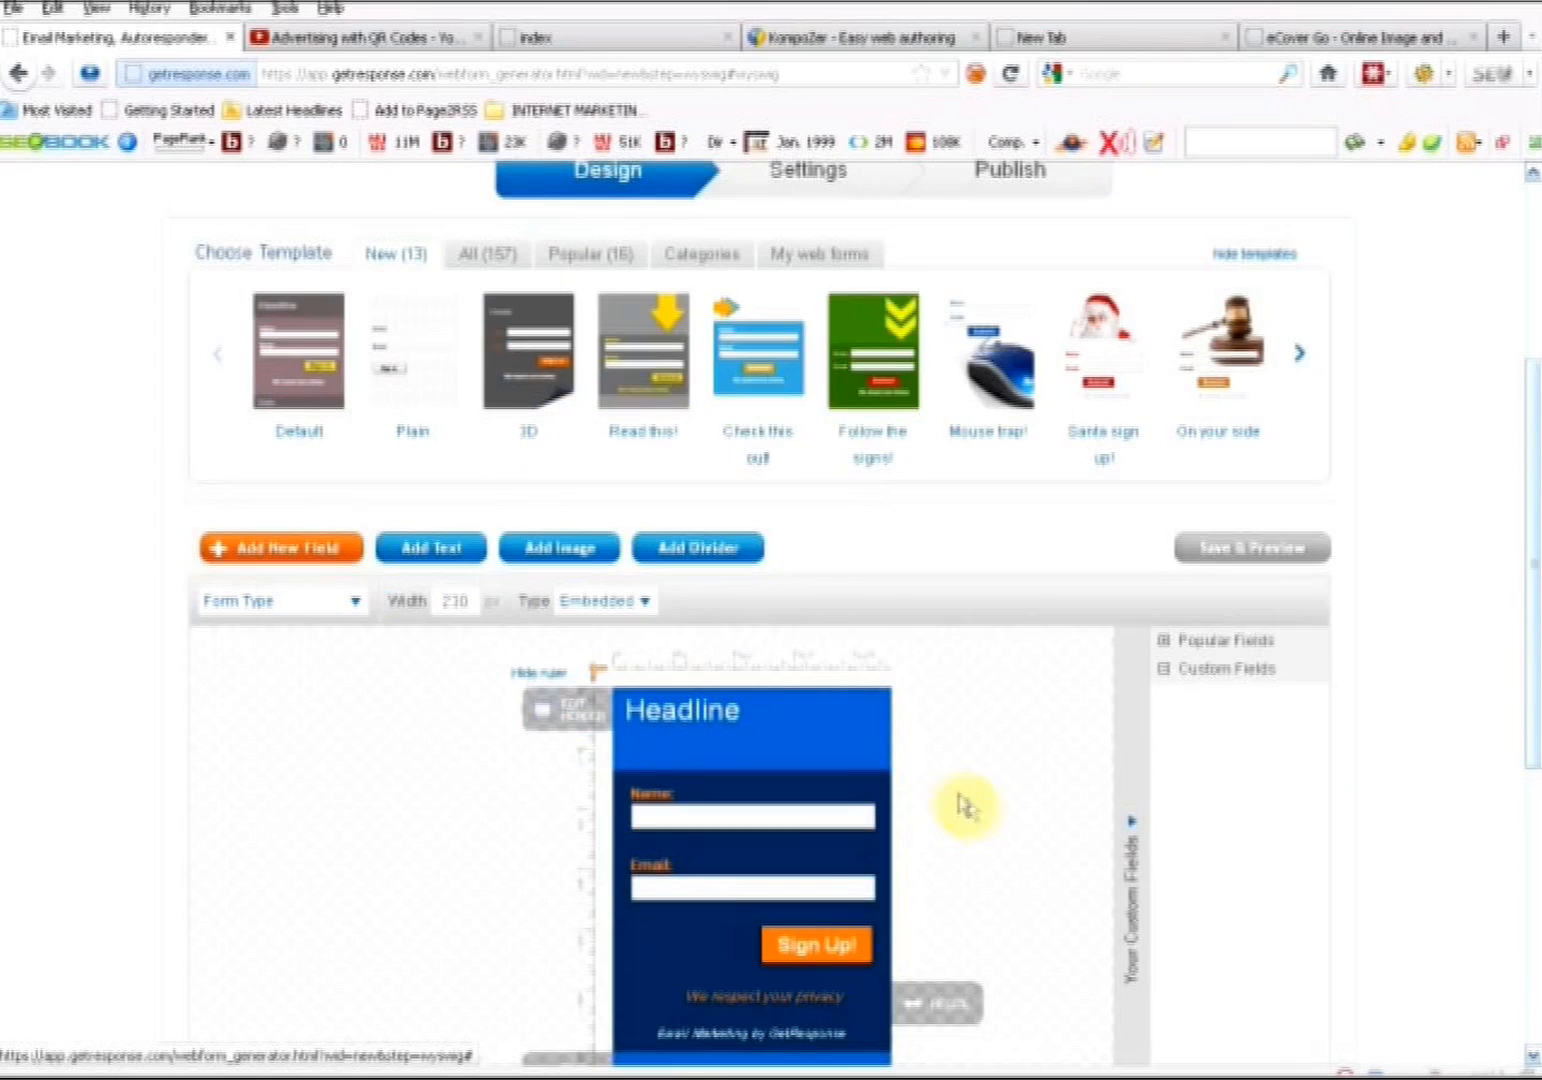
# Hide the form's header, footer and Powered by line, and continue to the form's settings
pyautogui.scroll(-3, 686, 655)
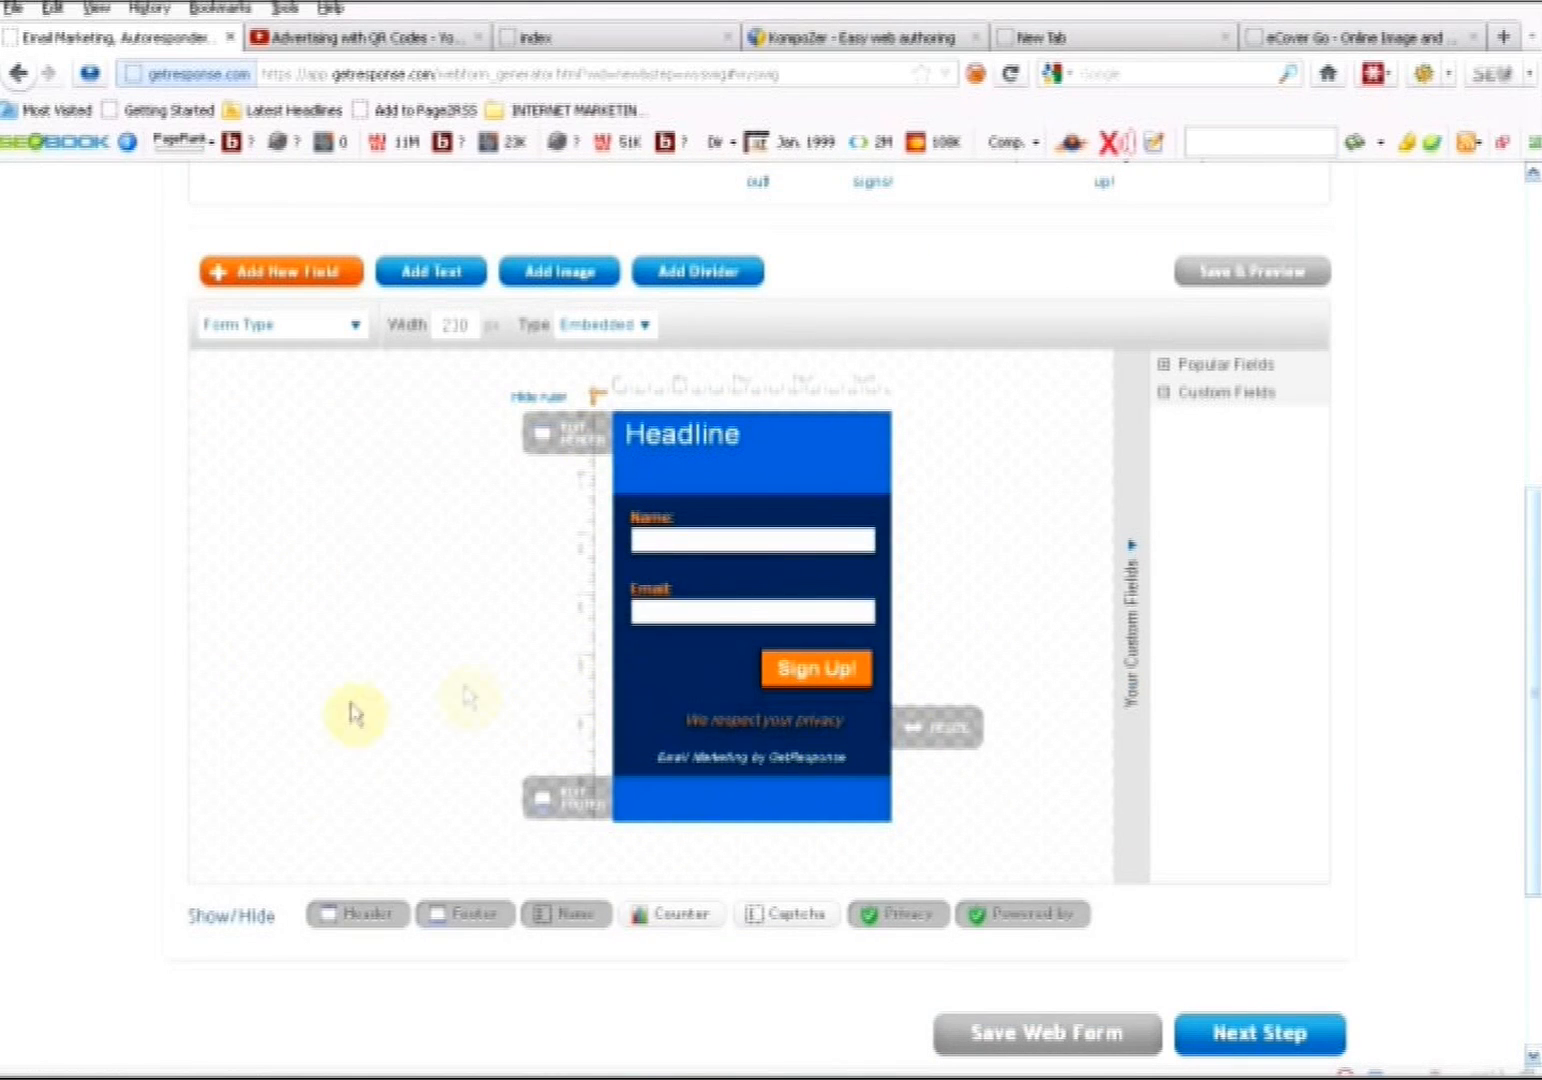
pyautogui.click(377, 925)
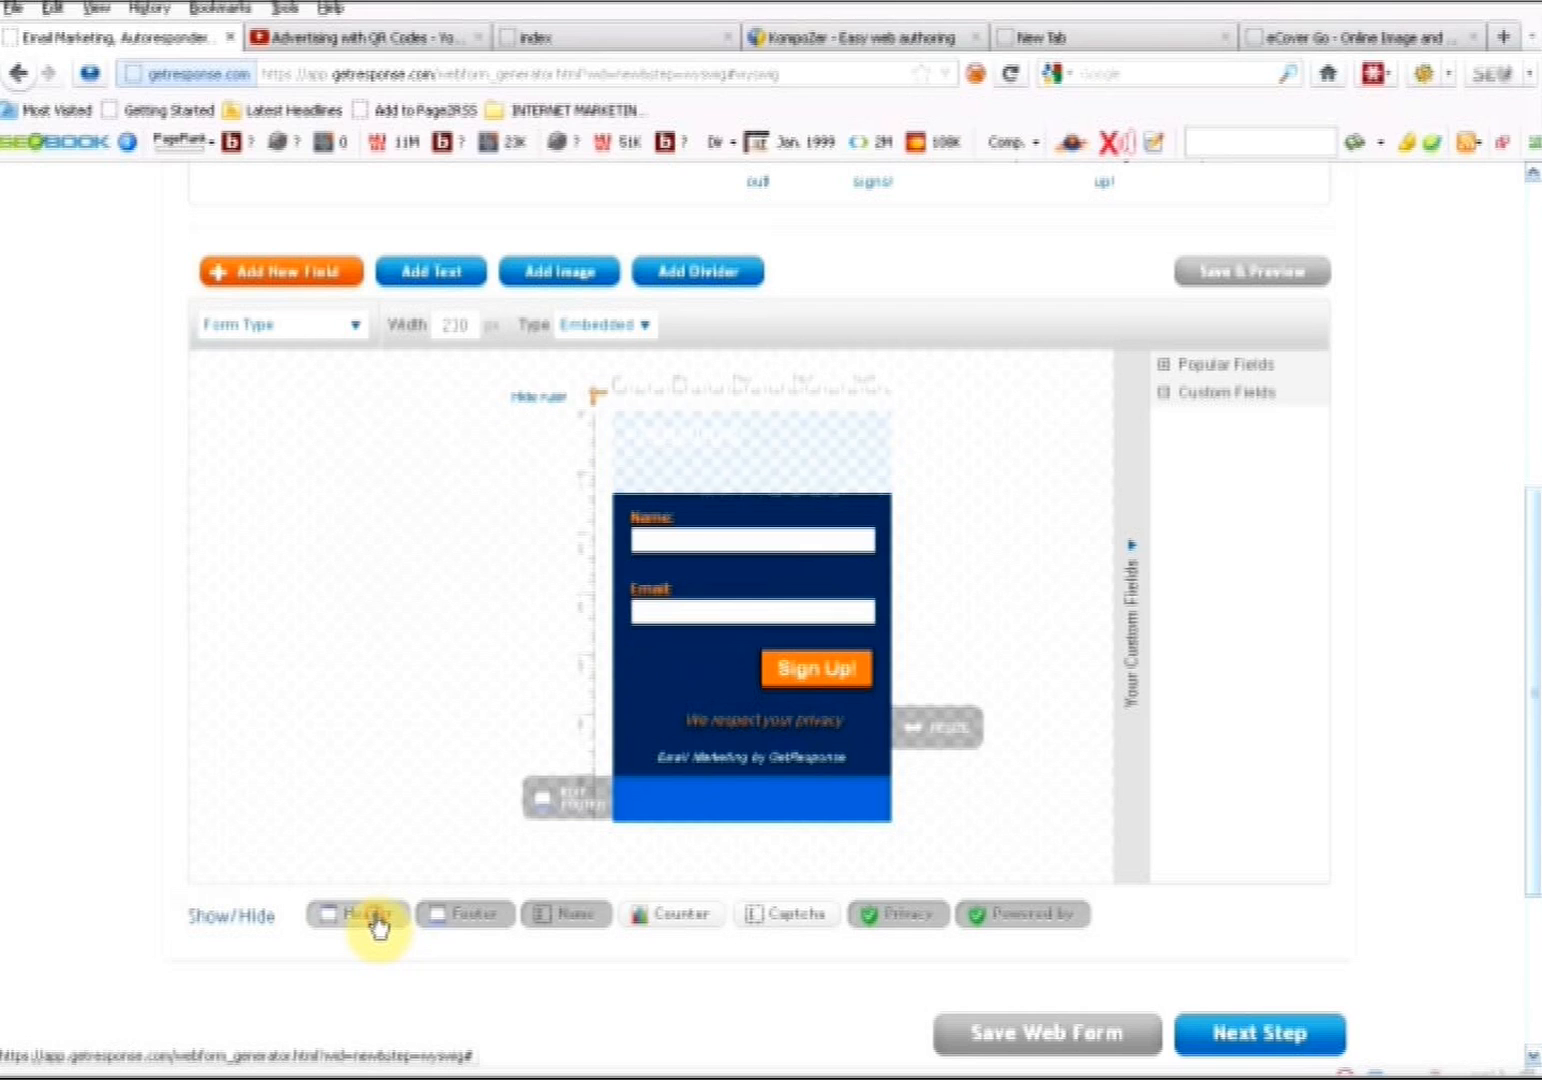
pyautogui.click(497, 890)
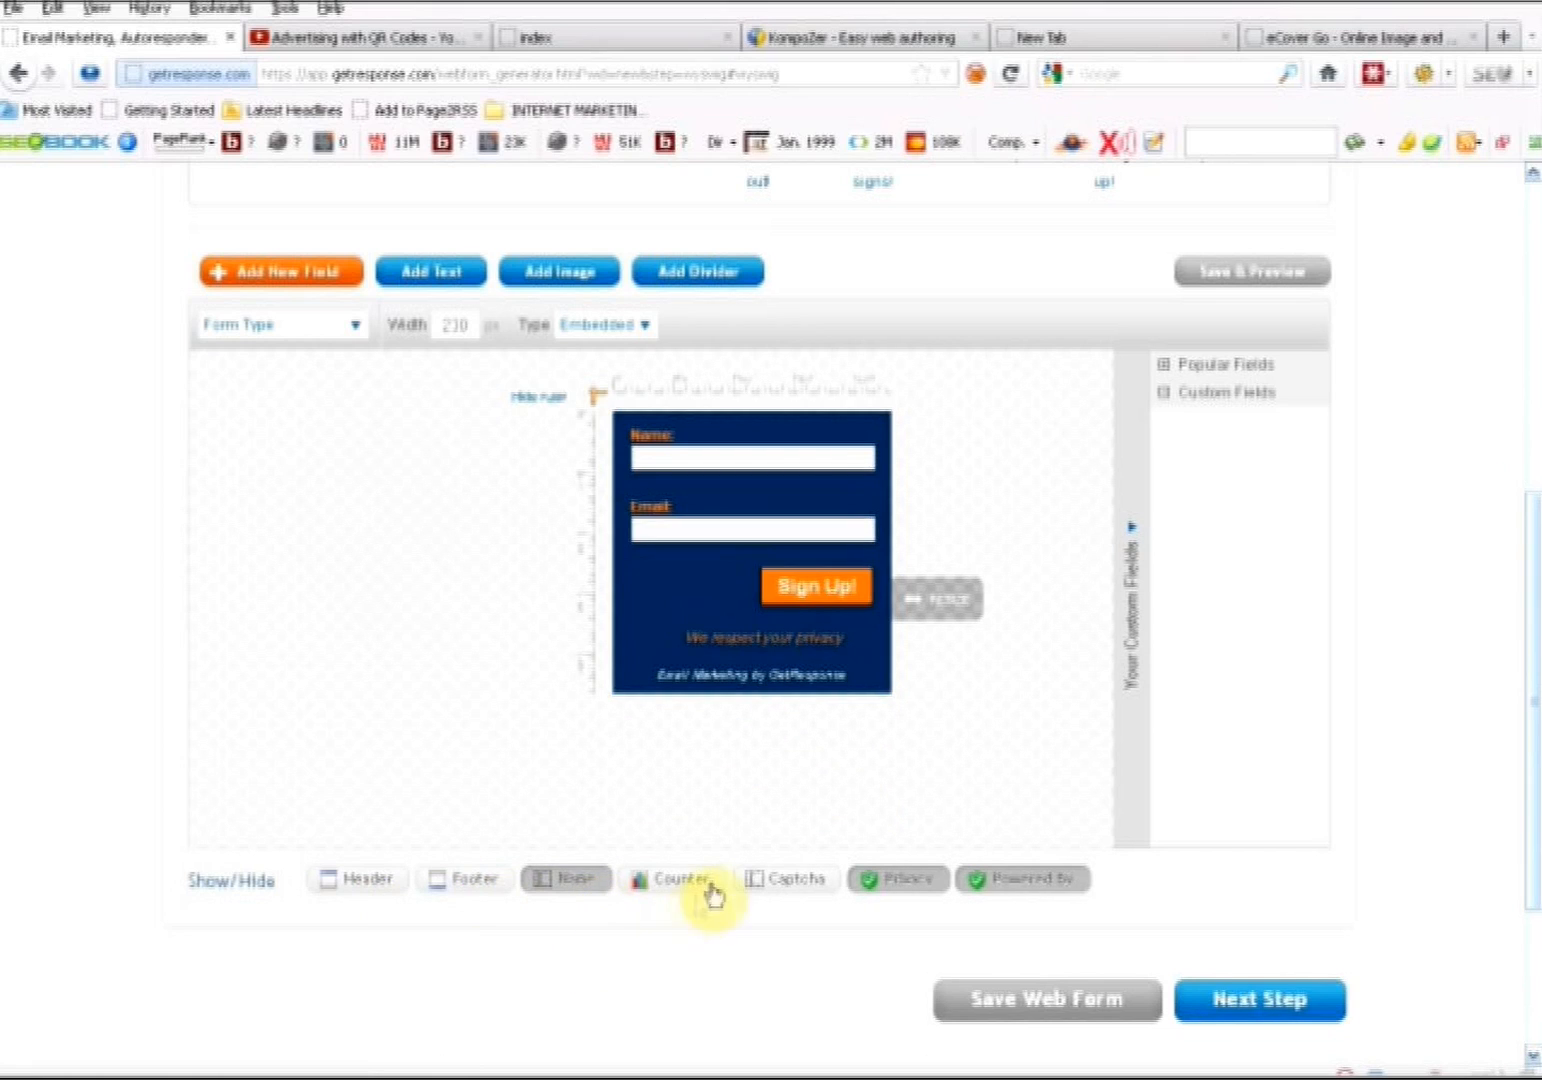
pyautogui.click(1010, 898)
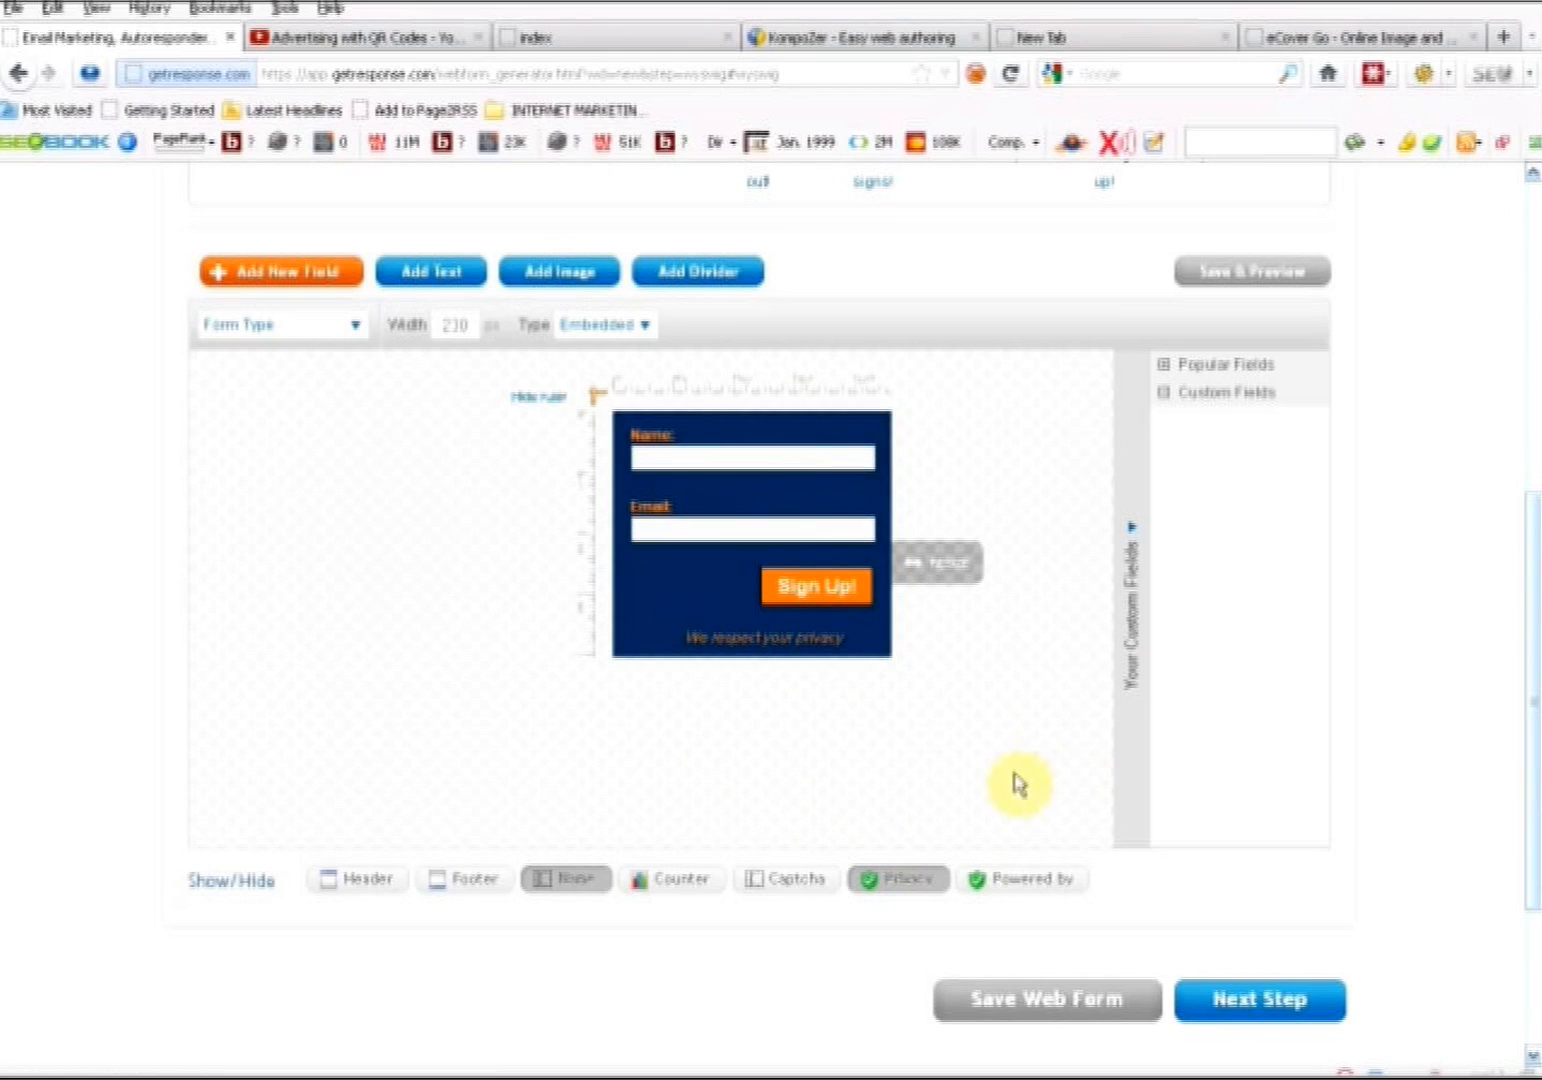
pyautogui.click(1297, 1018)
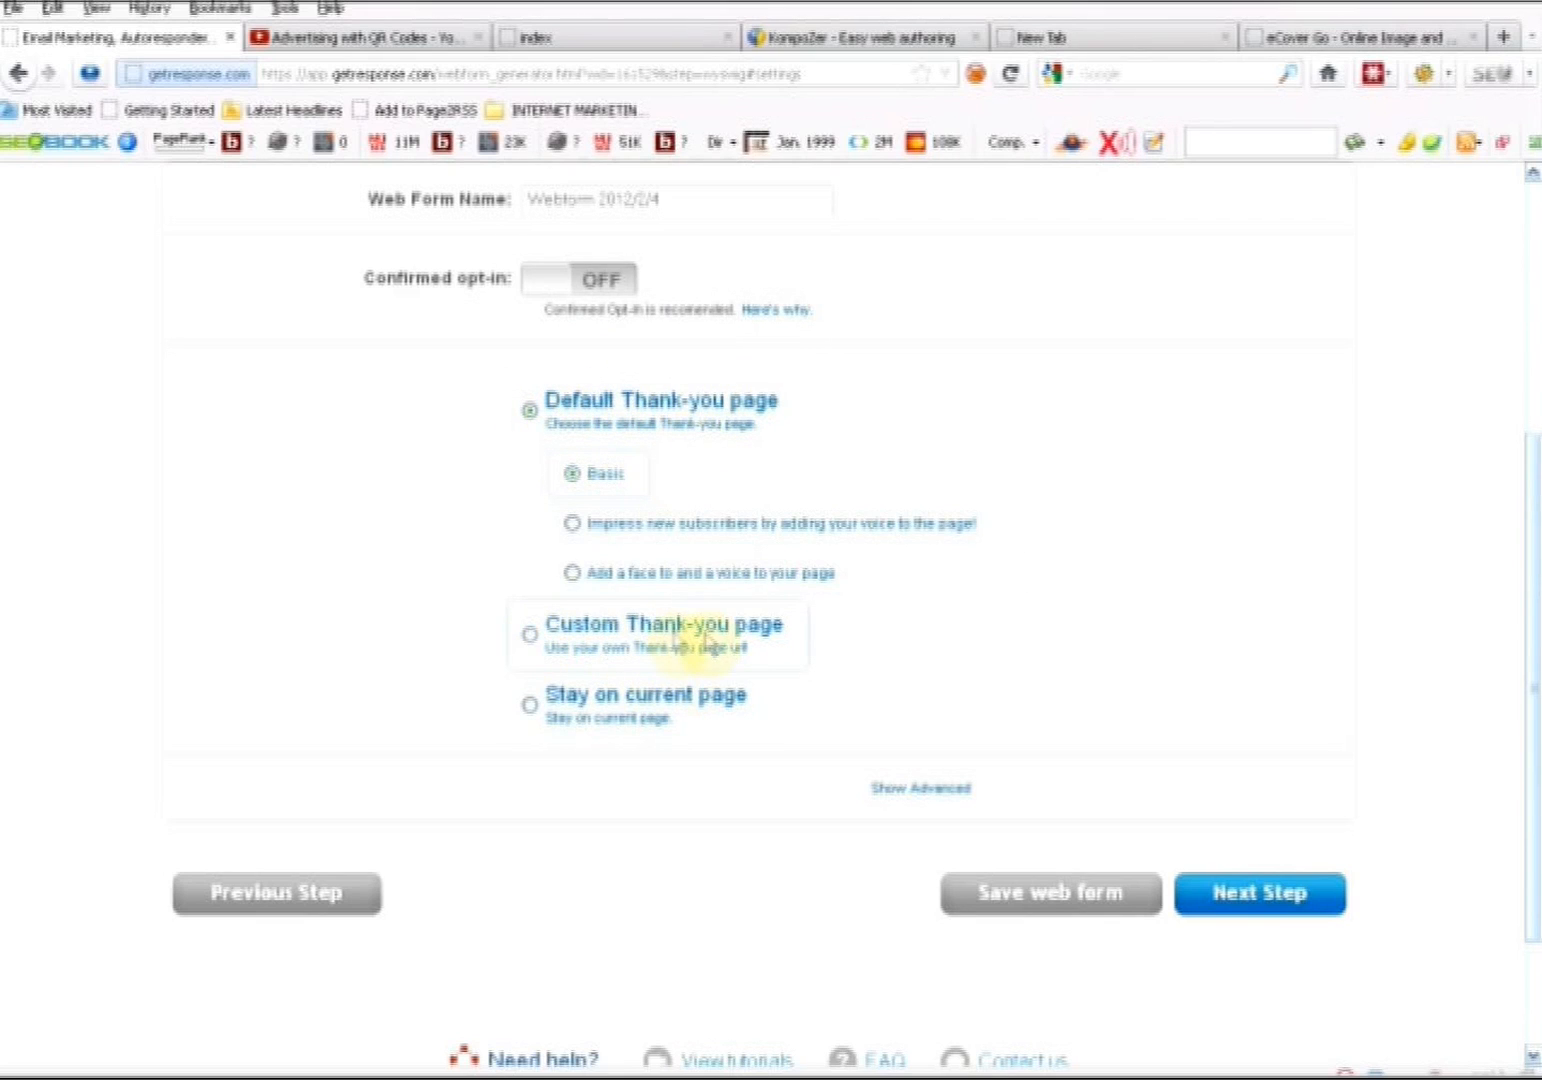
pyautogui.click(527, 640)
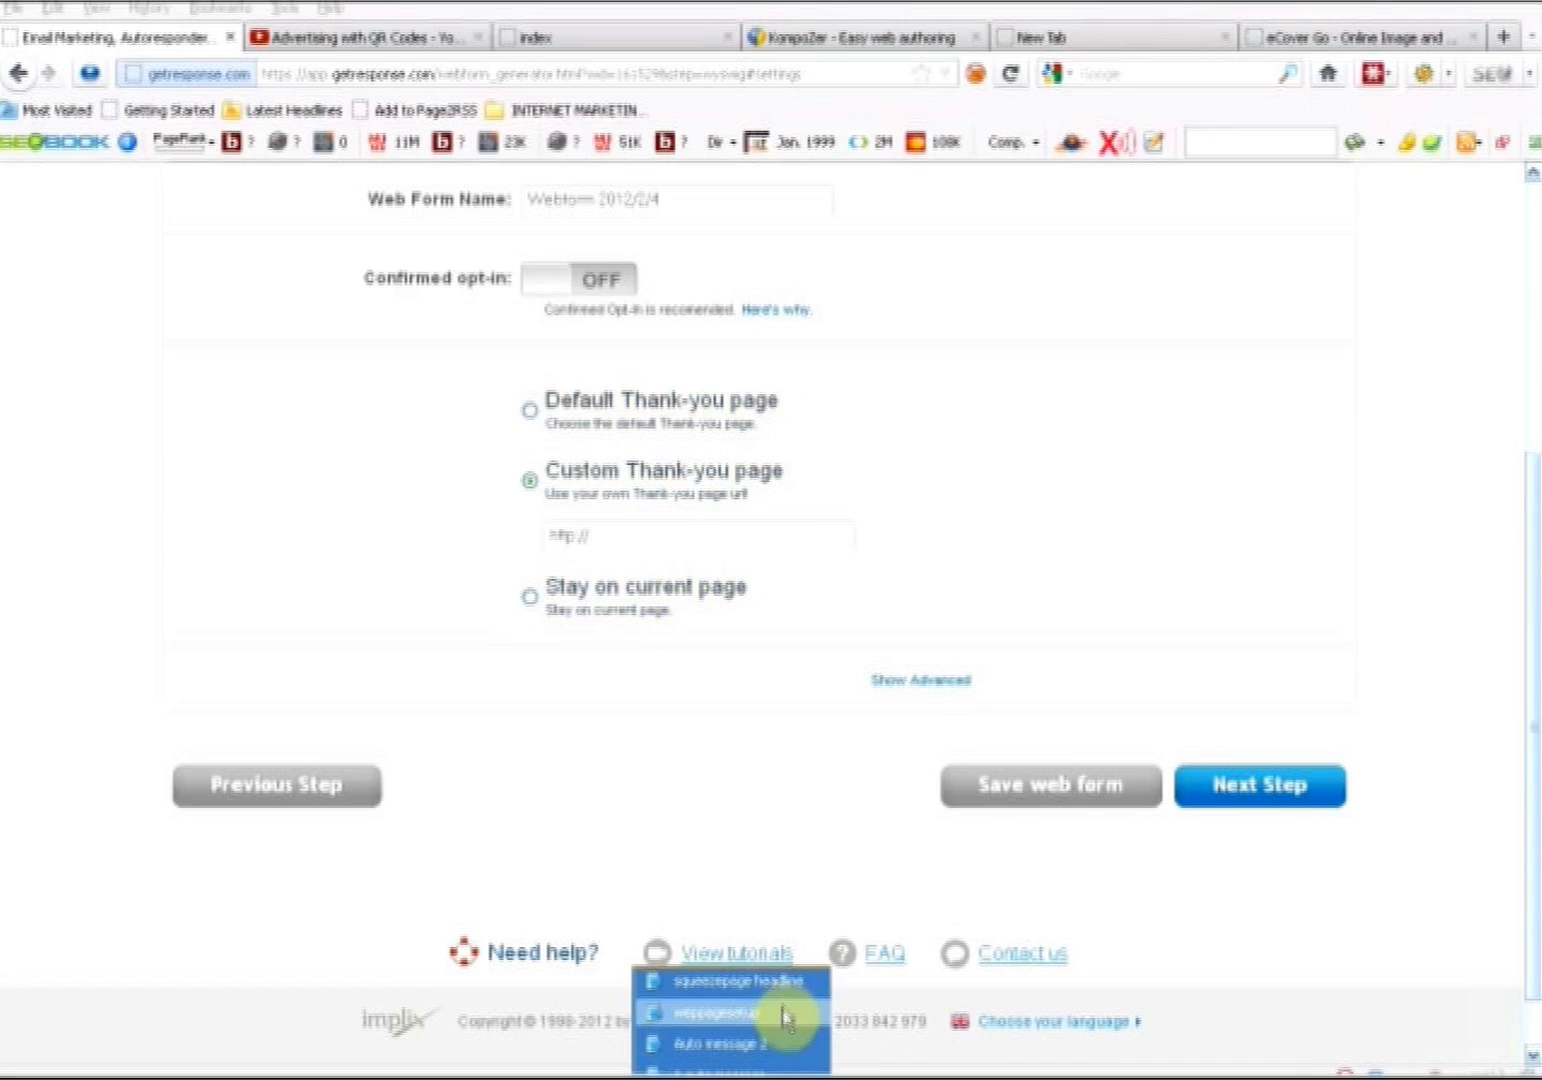
pyautogui.click(785, 1020)
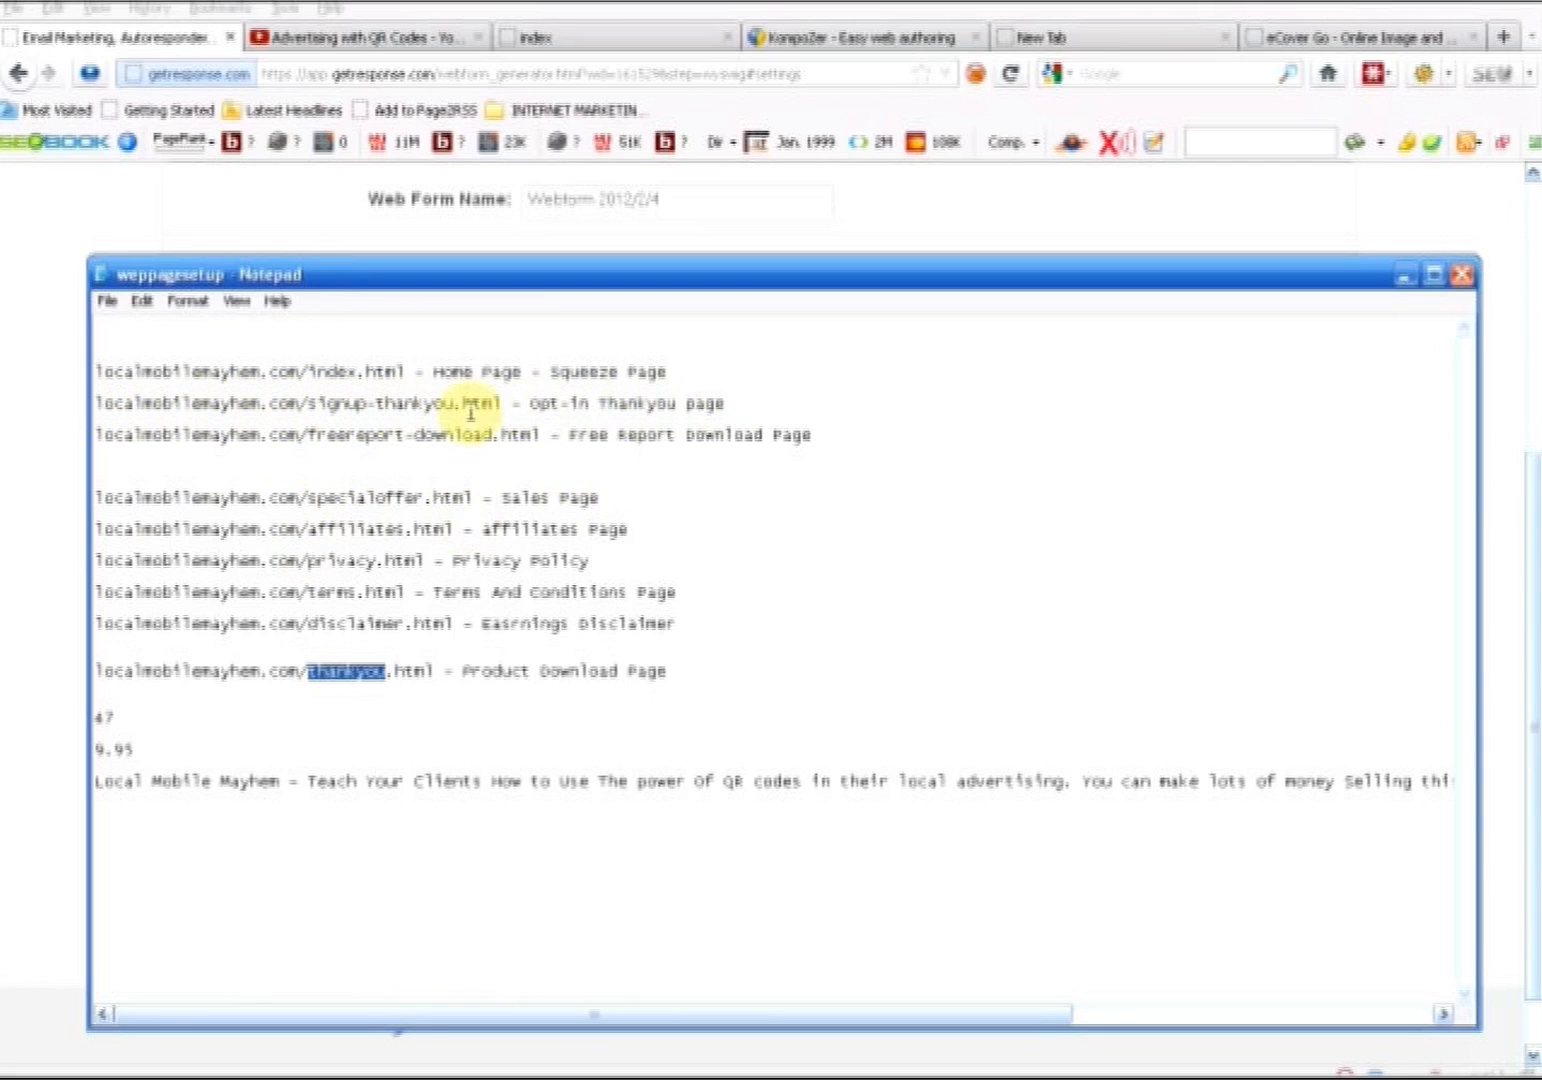
pyautogui.moveTo(498, 403); pyautogui.dragTo(96, 403)
pyautogui.rightClick(100, 405)
pyautogui.click(160, 469)
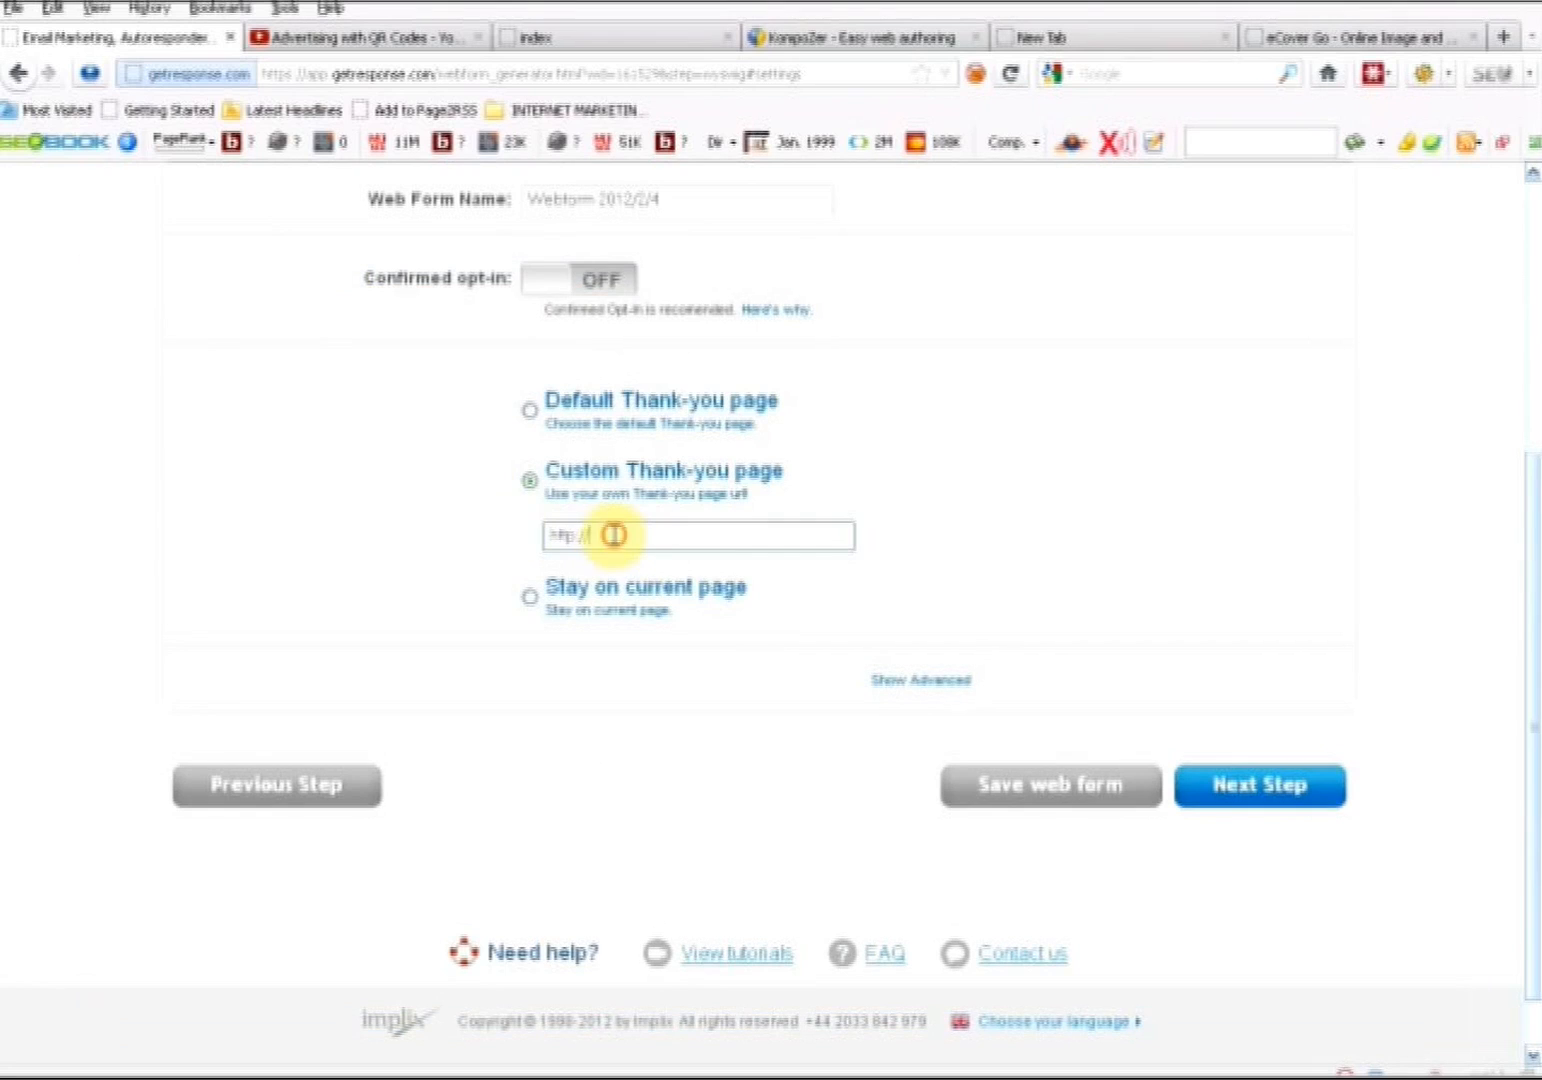
pyautogui.rightClick(614, 535)
pyautogui.click(678, 626)
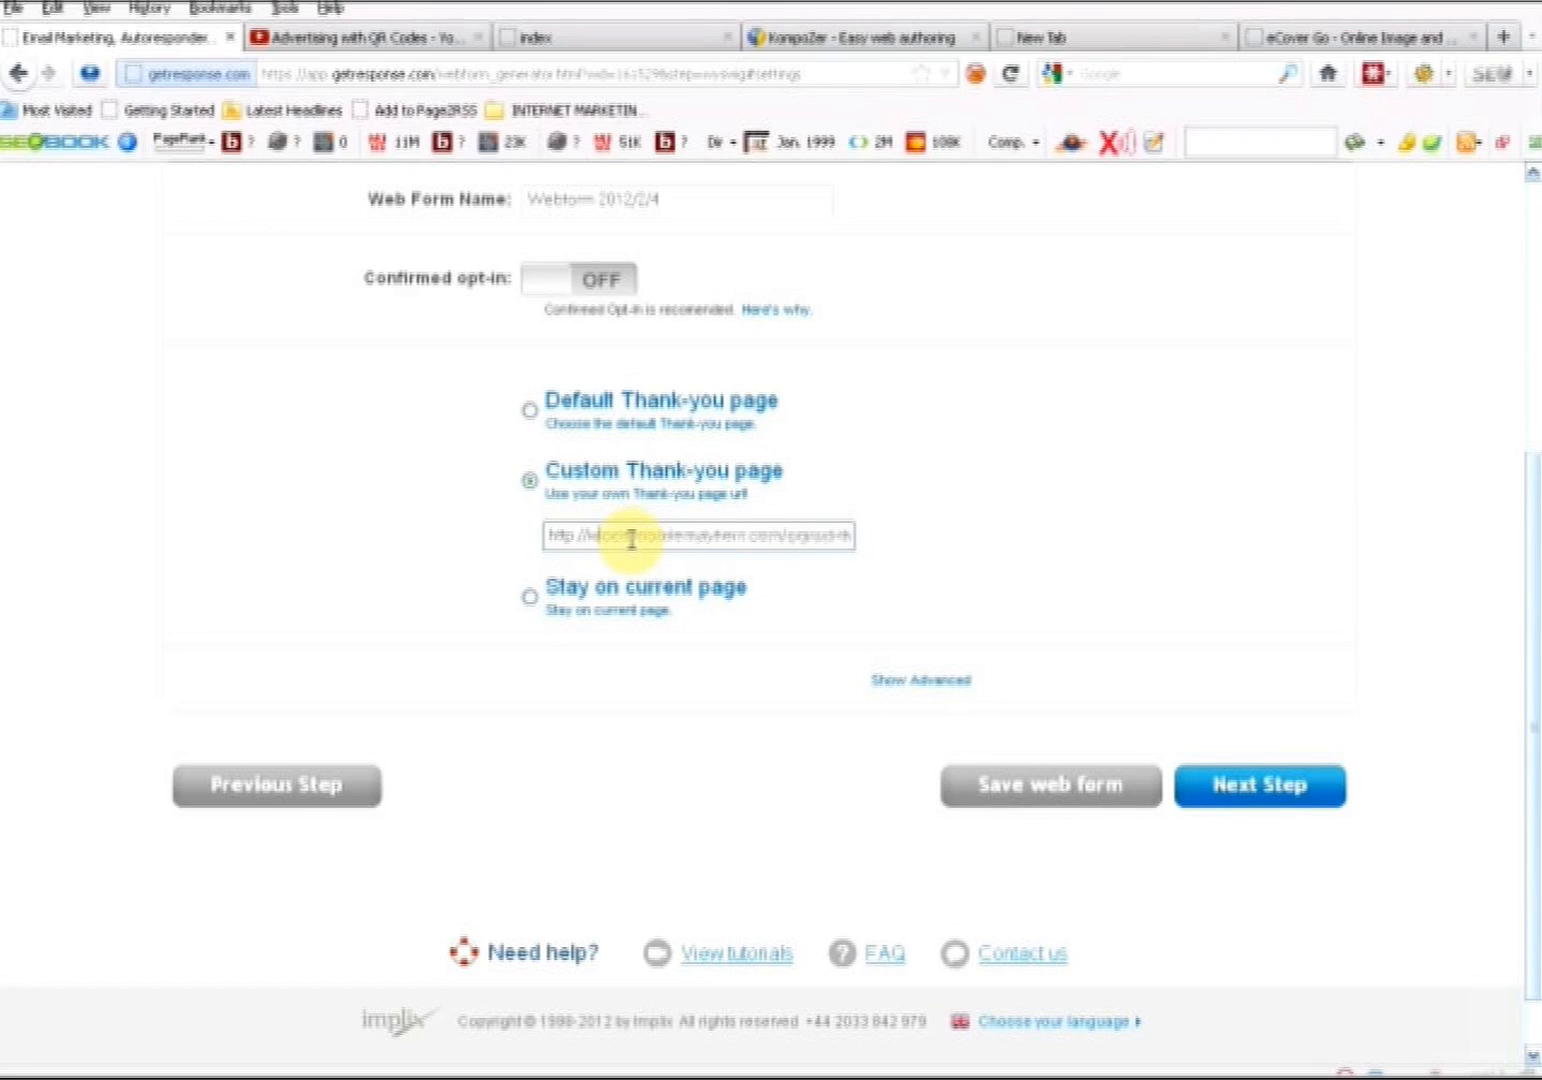
pyautogui.write('w.')
pyautogui.click(1068, 788)
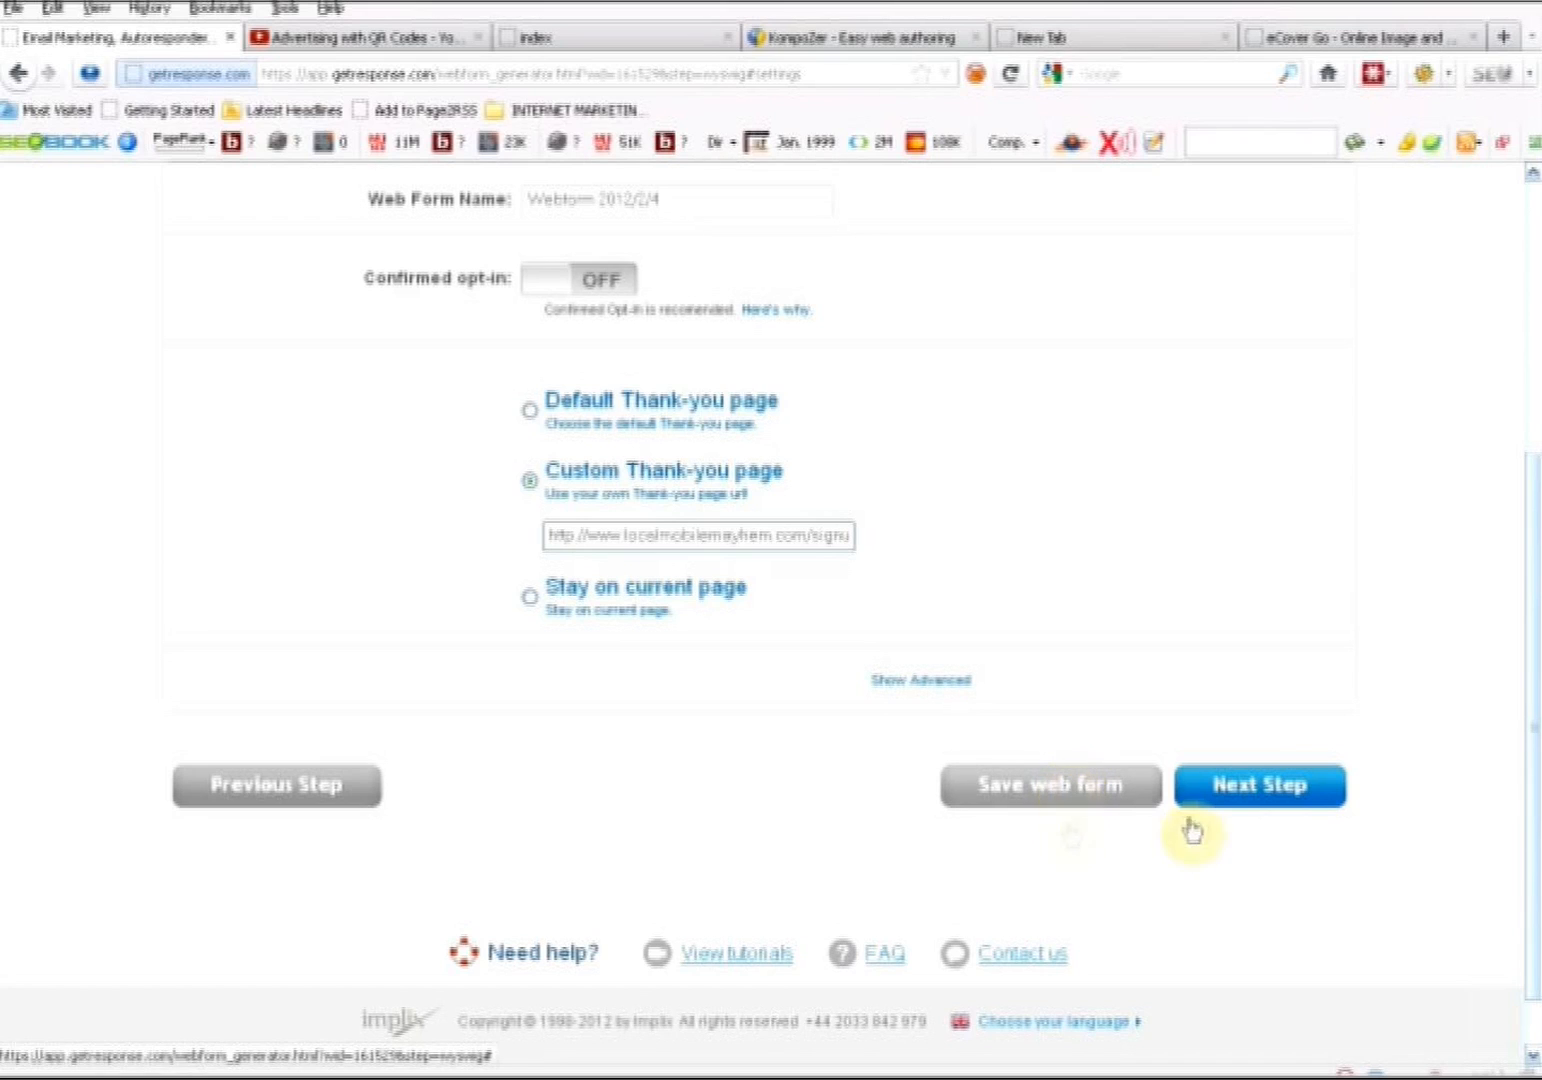
# Go to the Publish stage and choose the option "I will install my web form"
pyautogui.click(1240, 795)
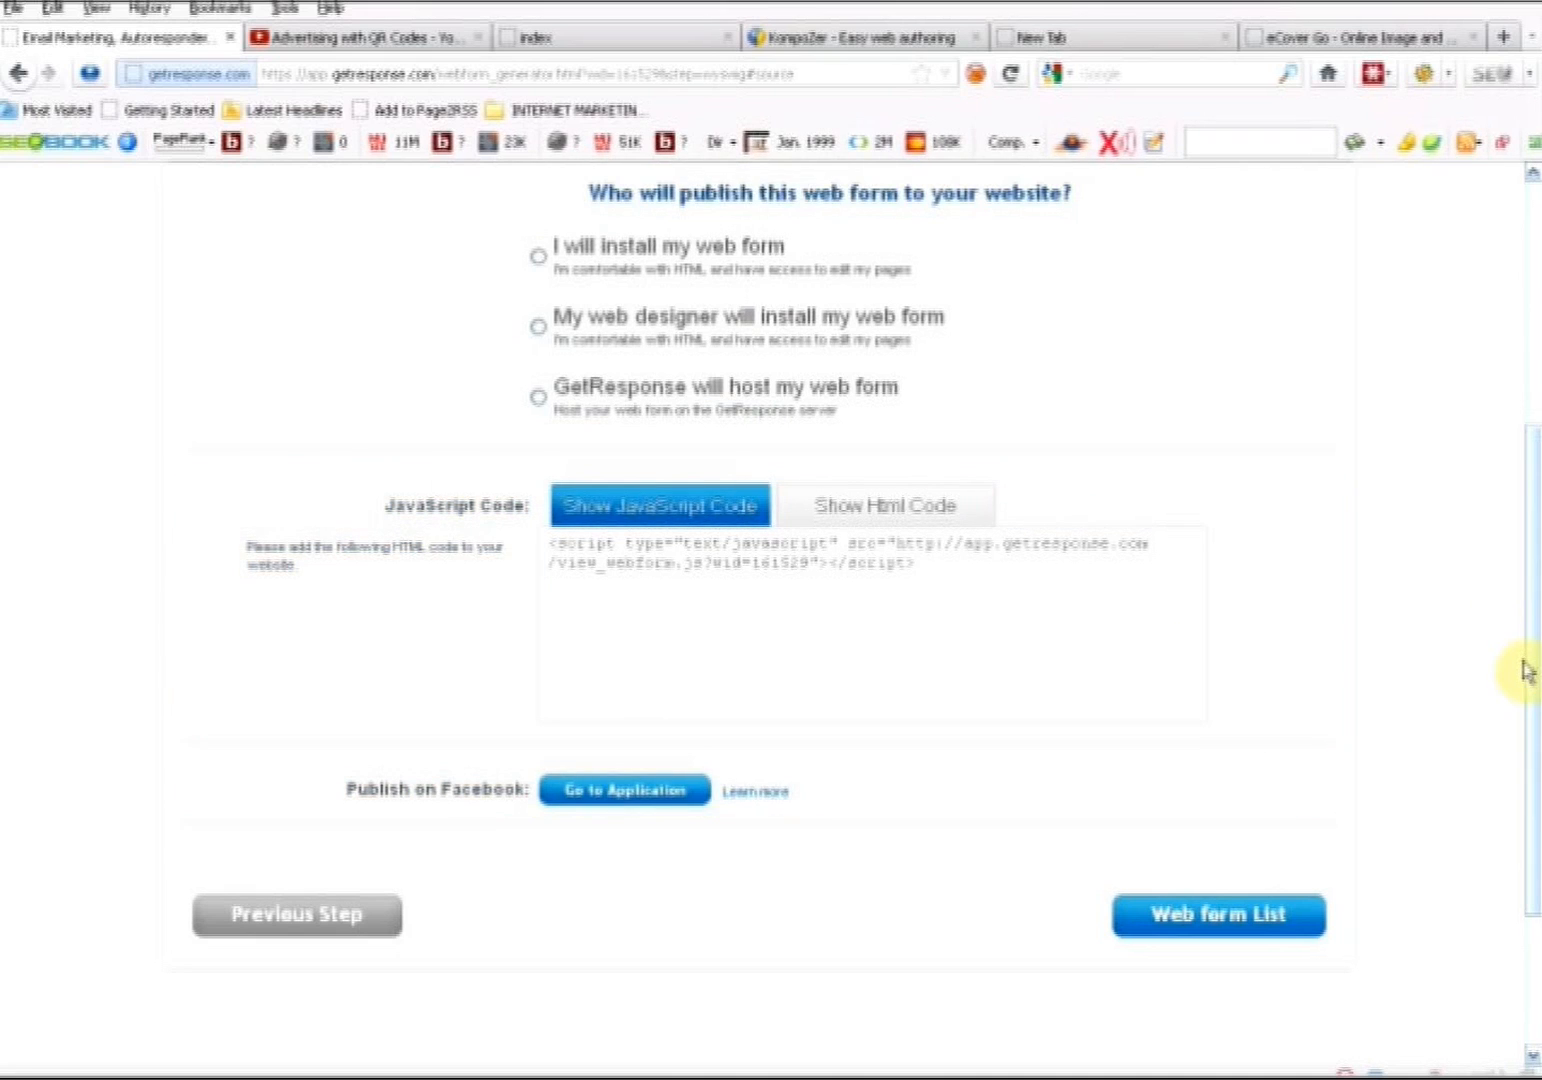
pyautogui.moveTo(1530, 671); pyautogui.dragTo(1528, 578)
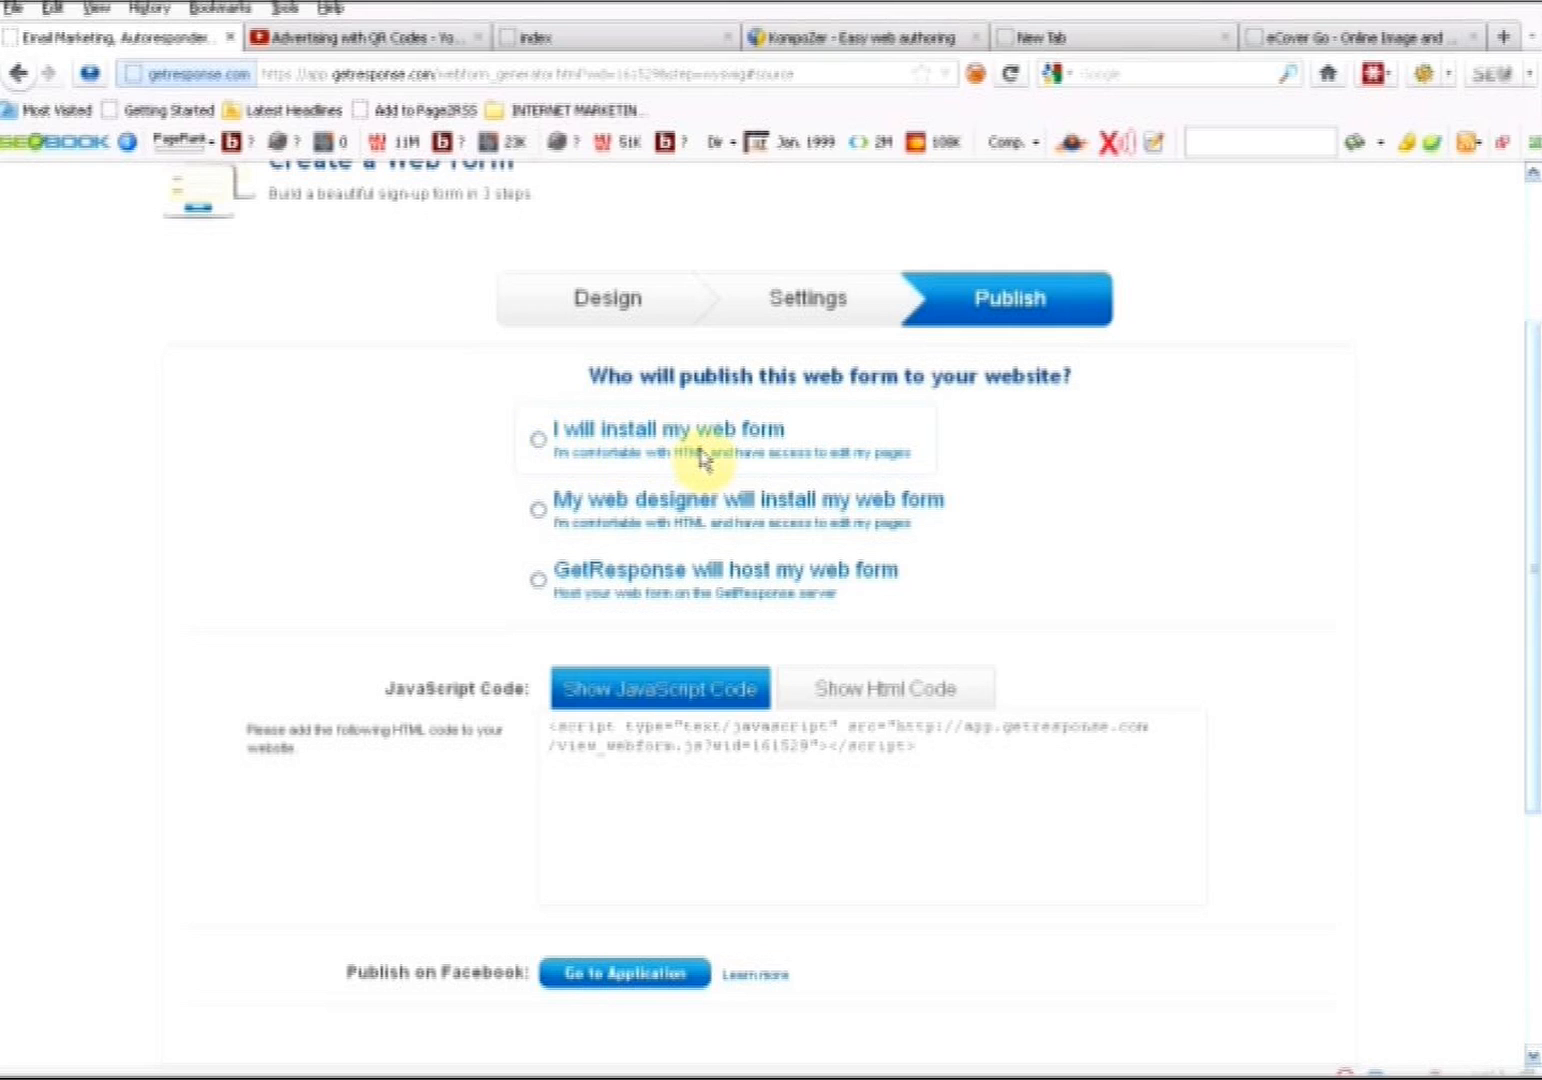
pyautogui.click(540, 438)
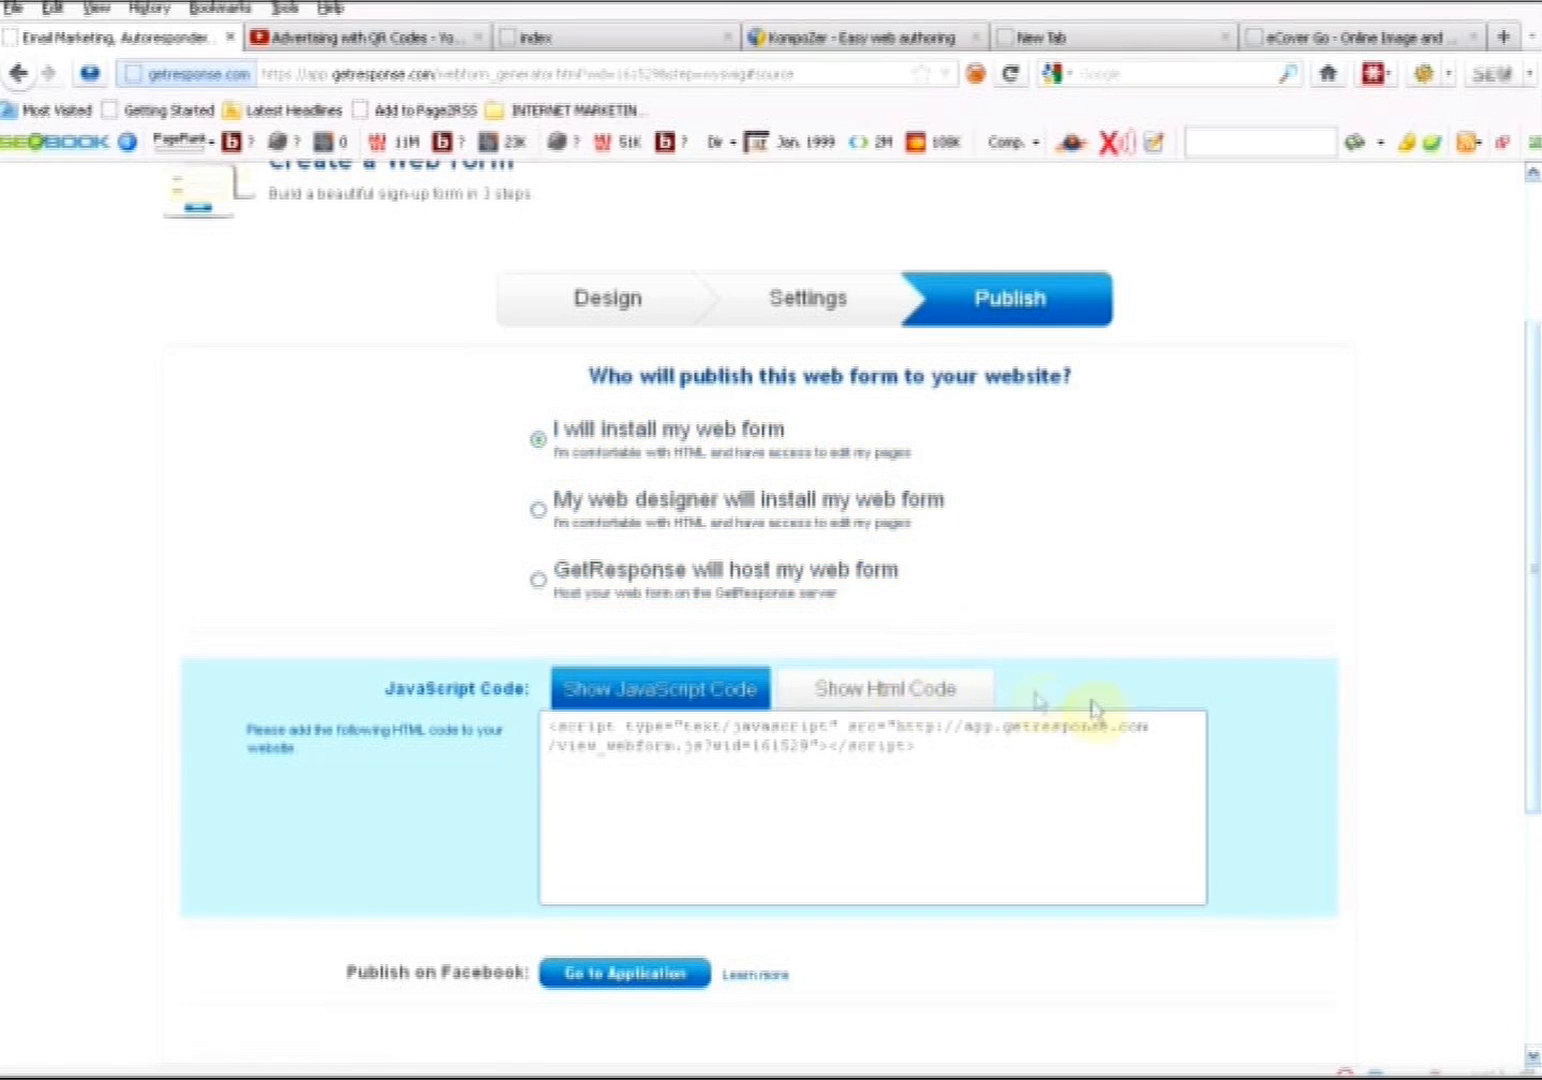
# Show the web form's HTML code and copy all of it with the CSS styles included
pyautogui.scroll(-3, 1110, 590)
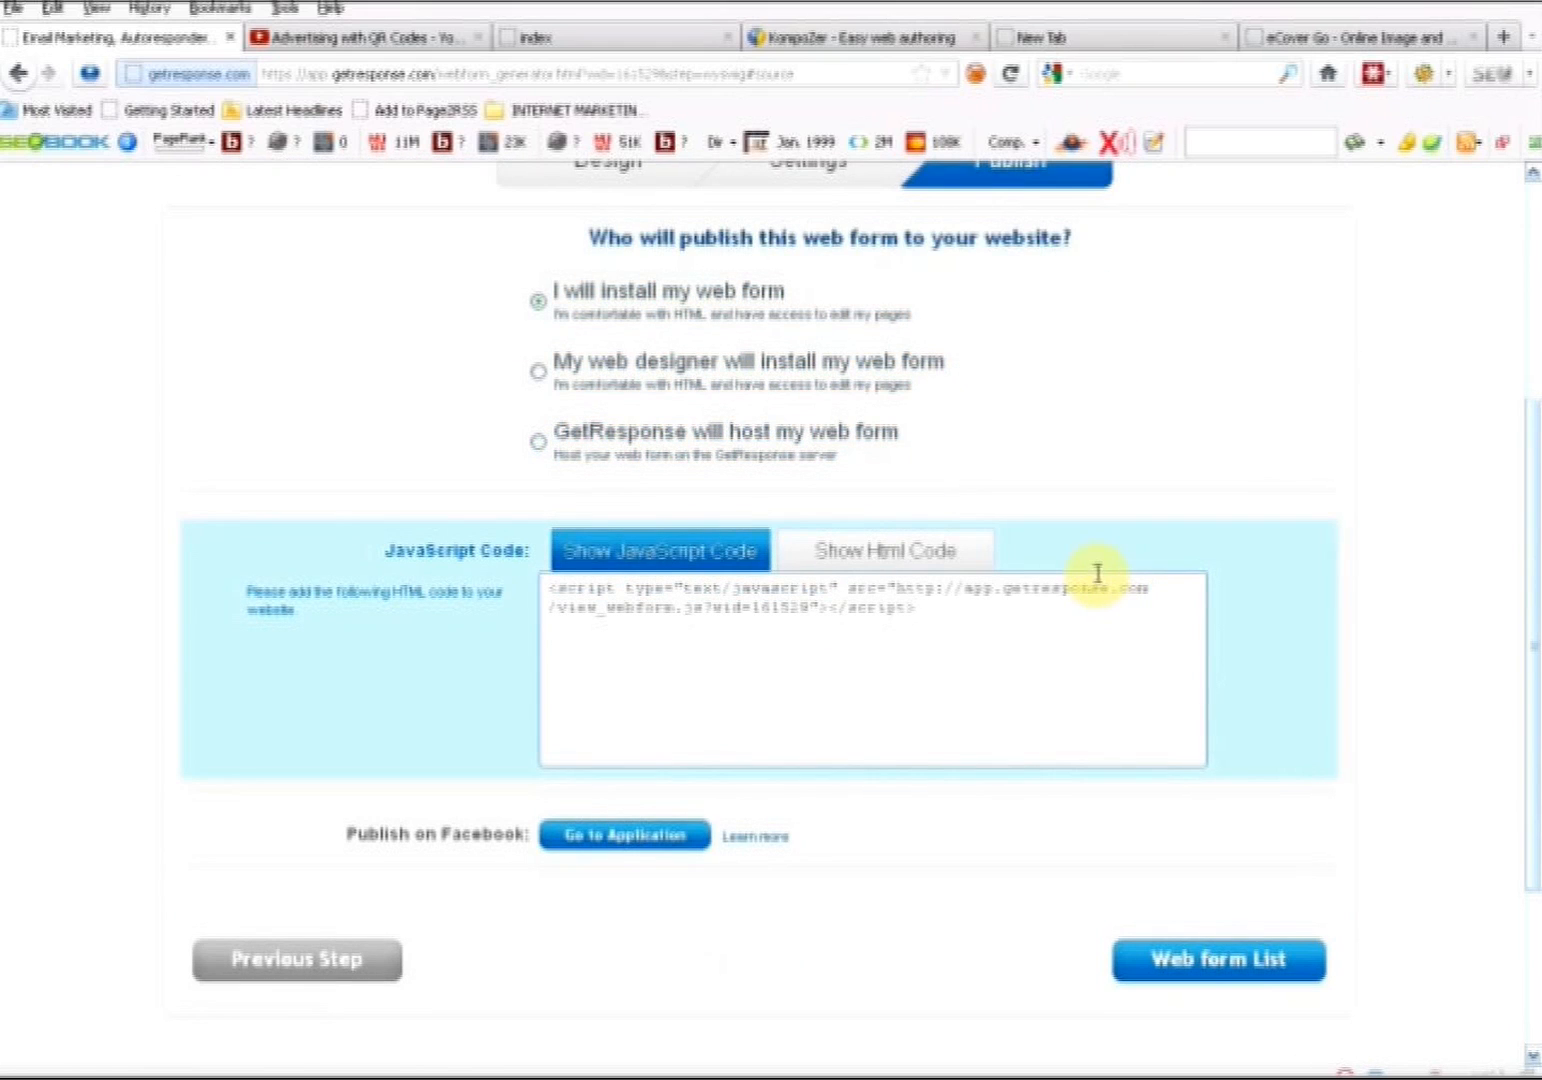
pyautogui.click(882, 549)
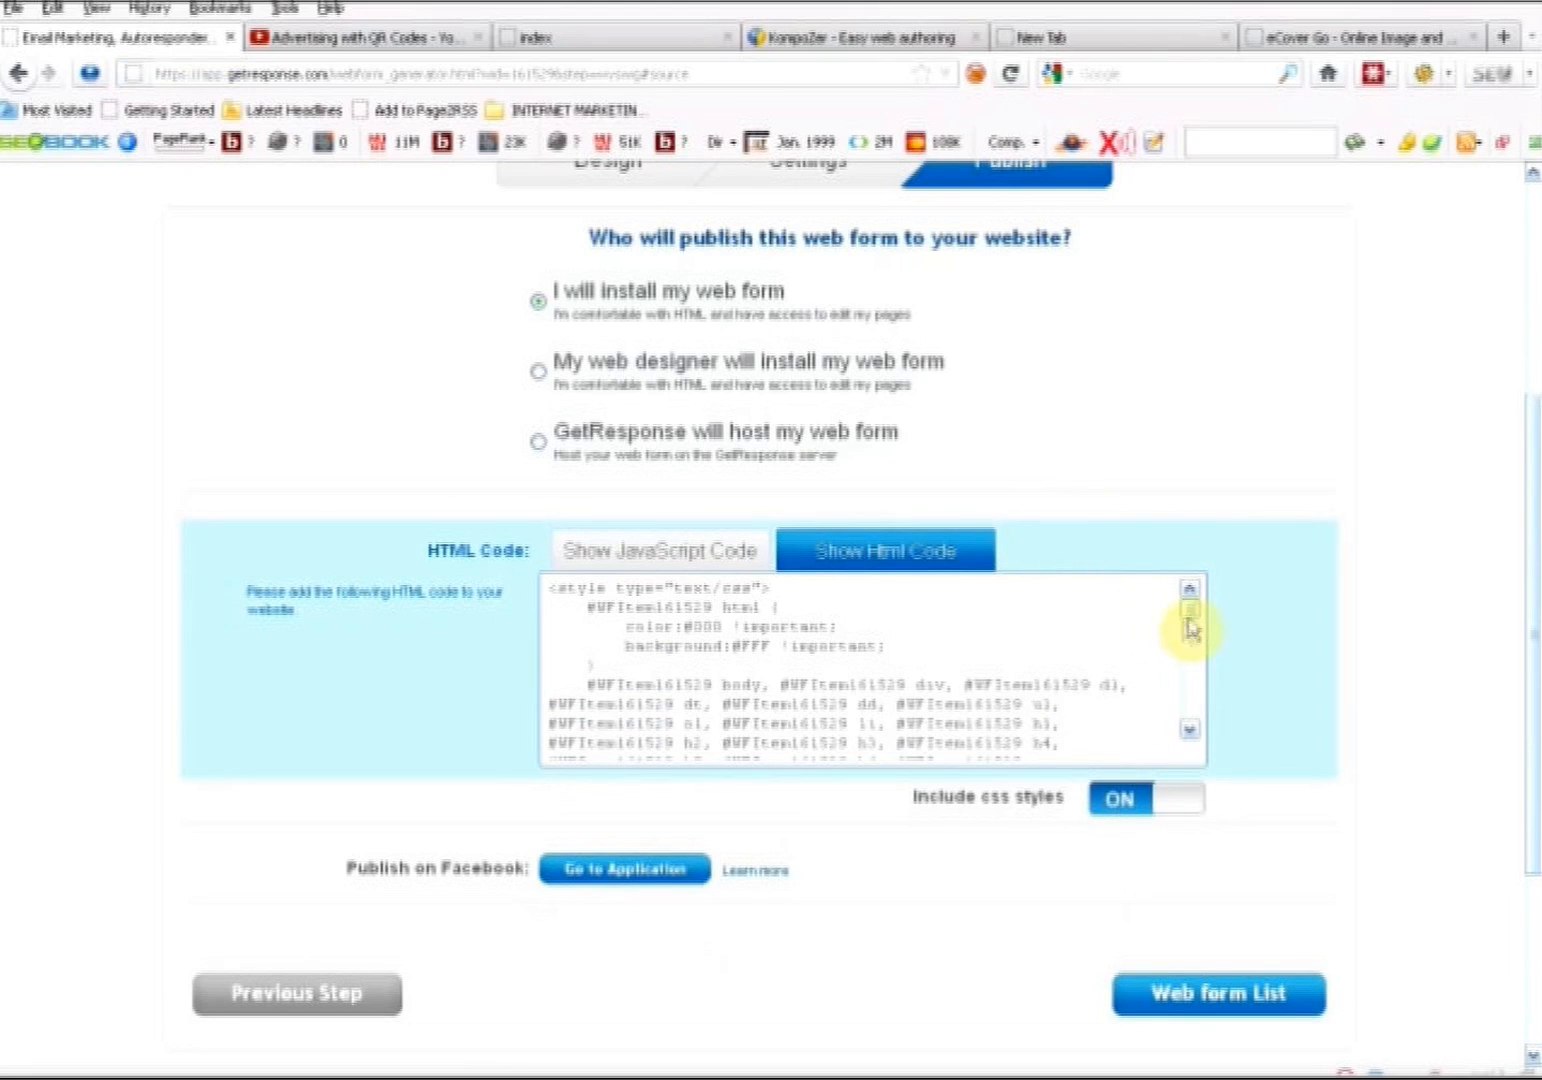
pyautogui.moveTo(549, 588); pyautogui.dragTo(1112, 847)
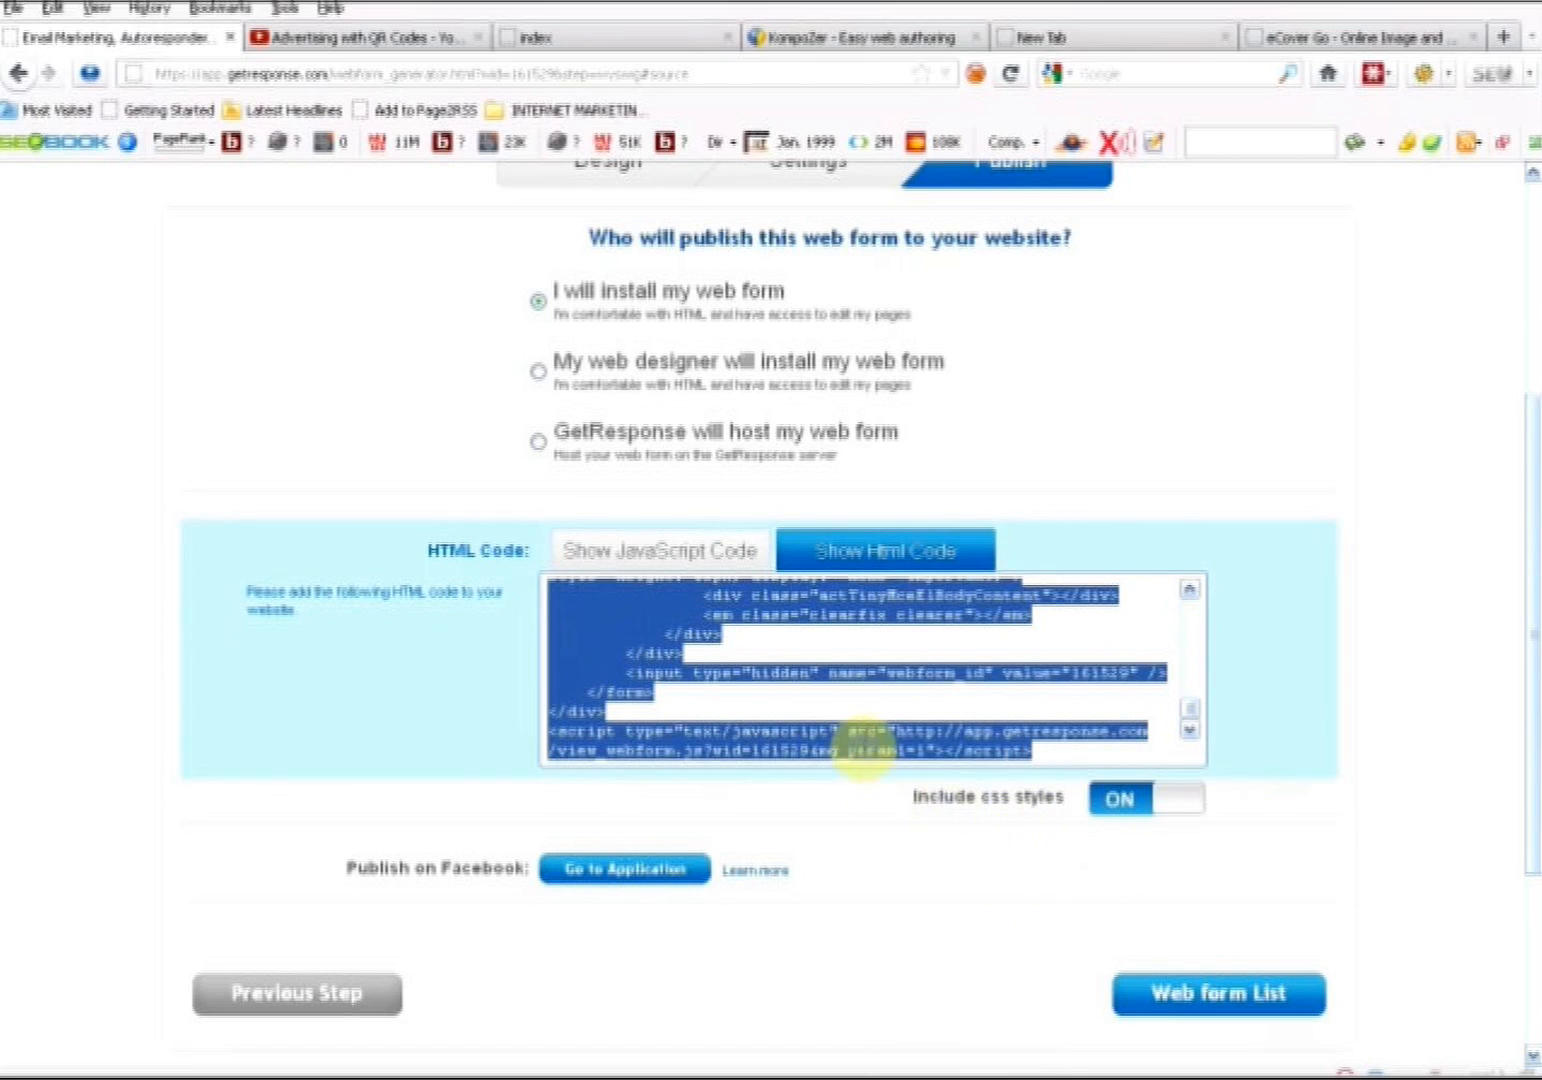
pyautogui.rightClick(862, 748)
pyautogui.click(910, 812)
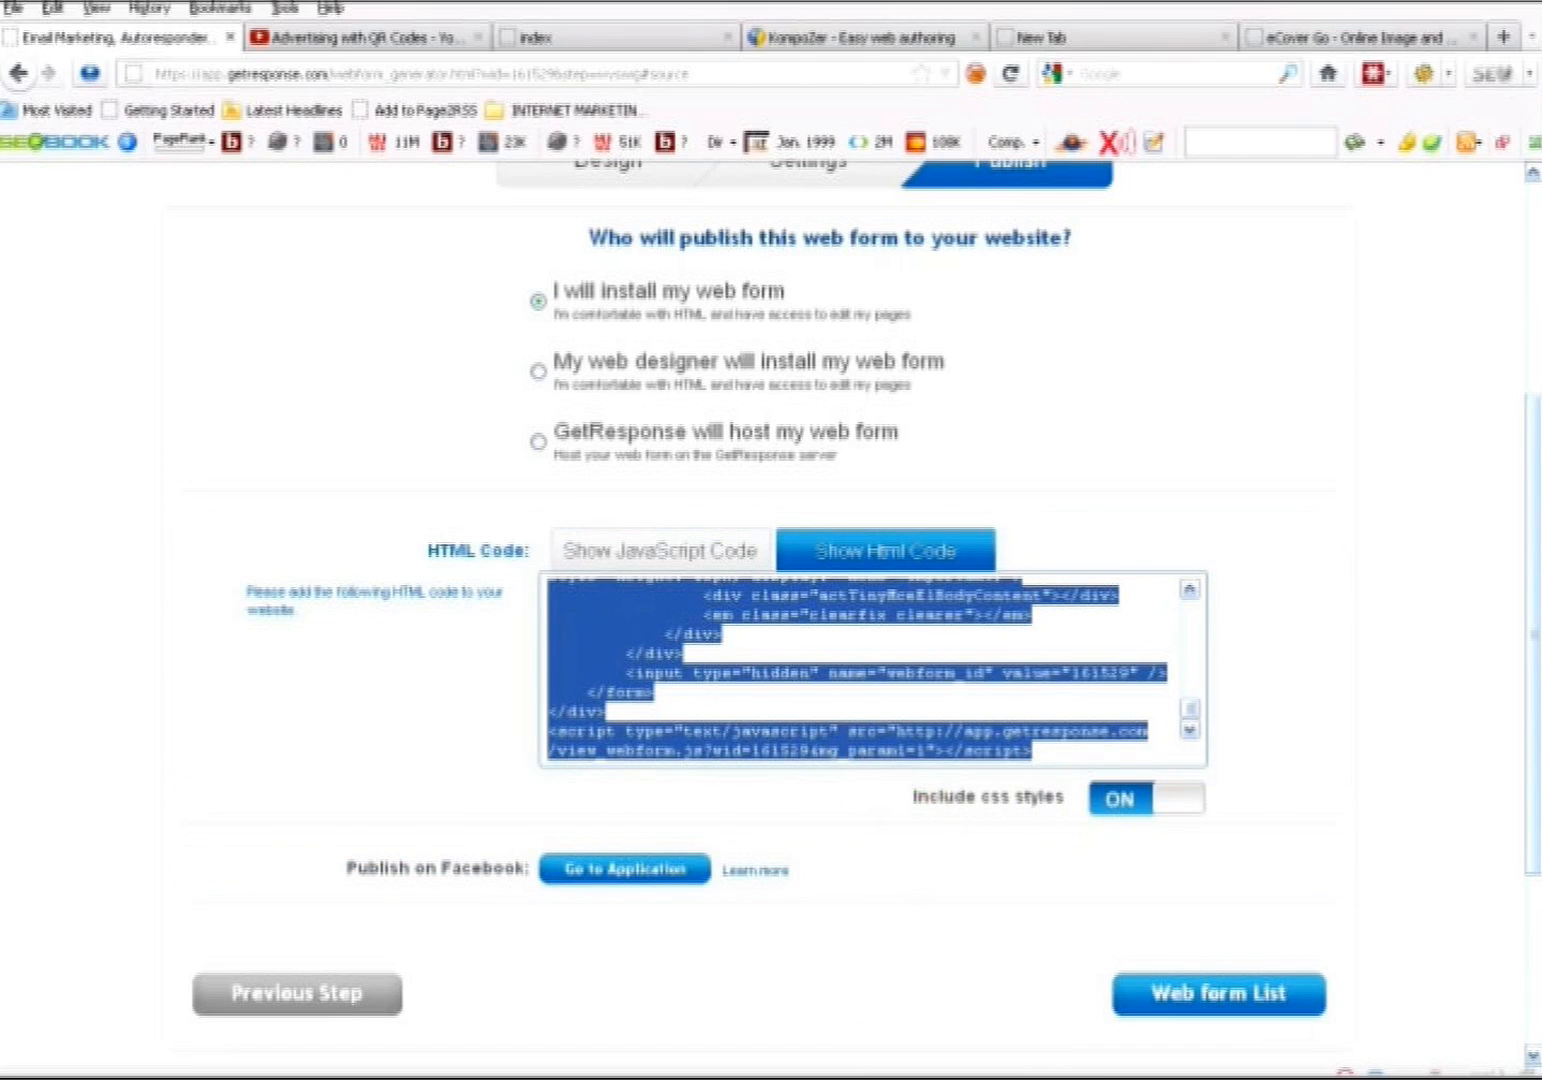
# Switch to KompoZer, insert the copied web form HTML into the empty box under the sidebar's report cover image, and preview the page
pyautogui.hotkey('alt', 'Tab')
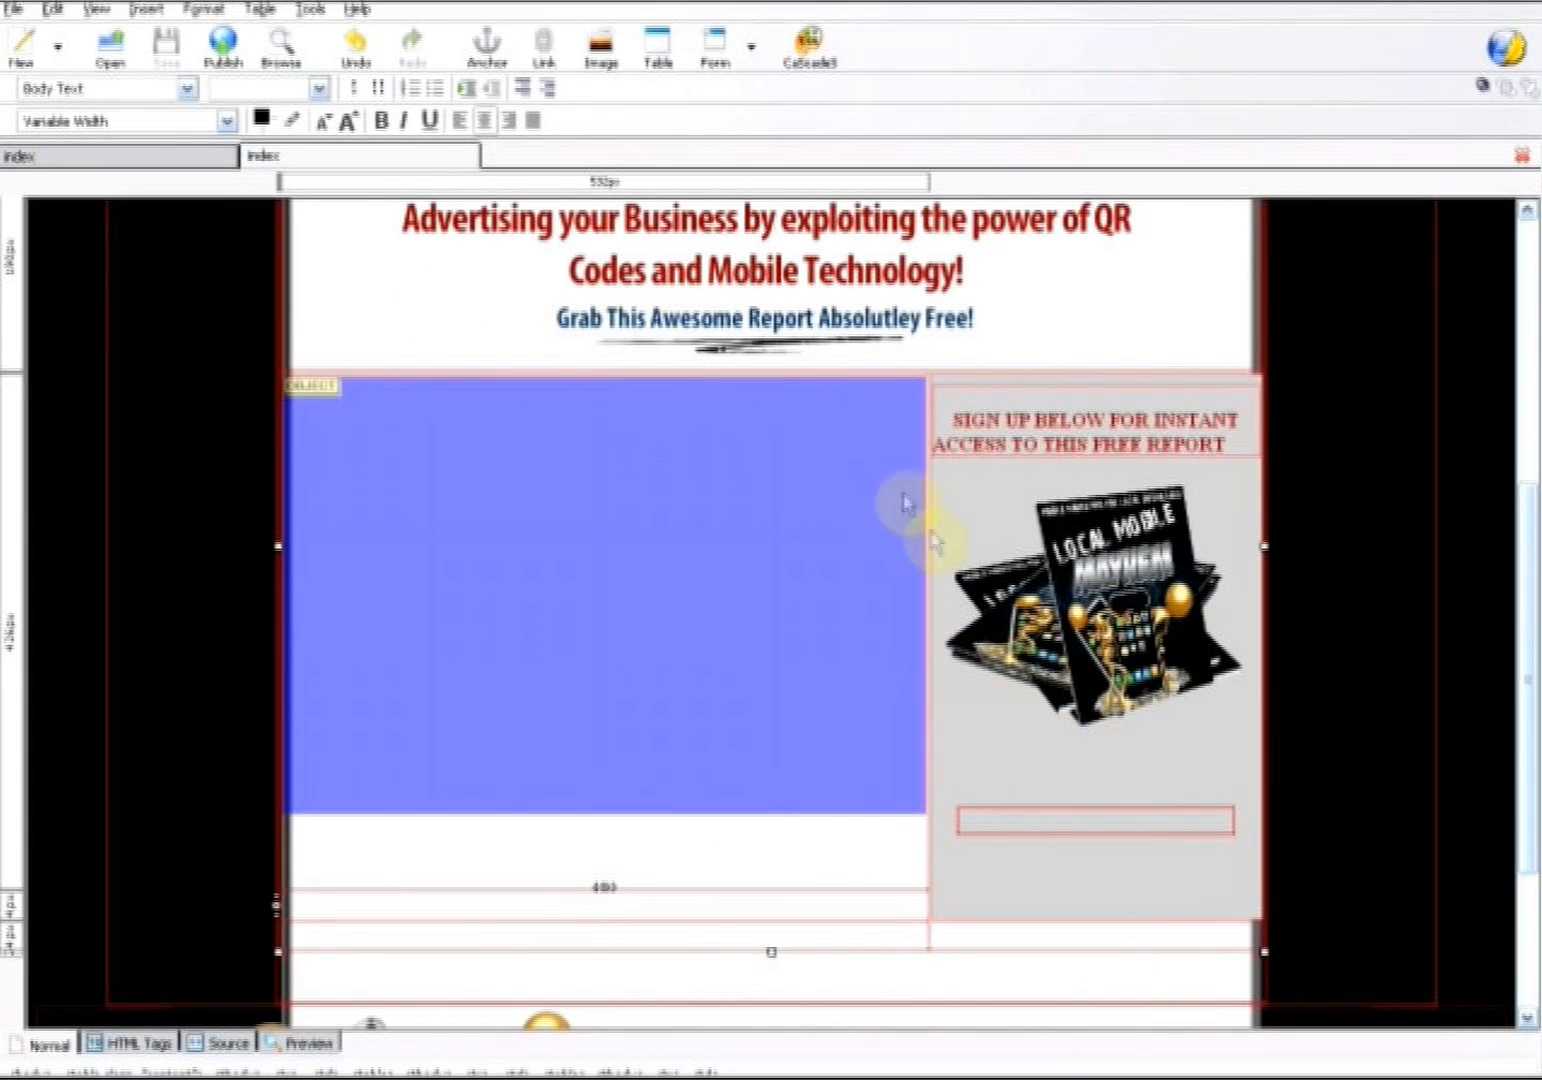
pyautogui.click(979, 822)
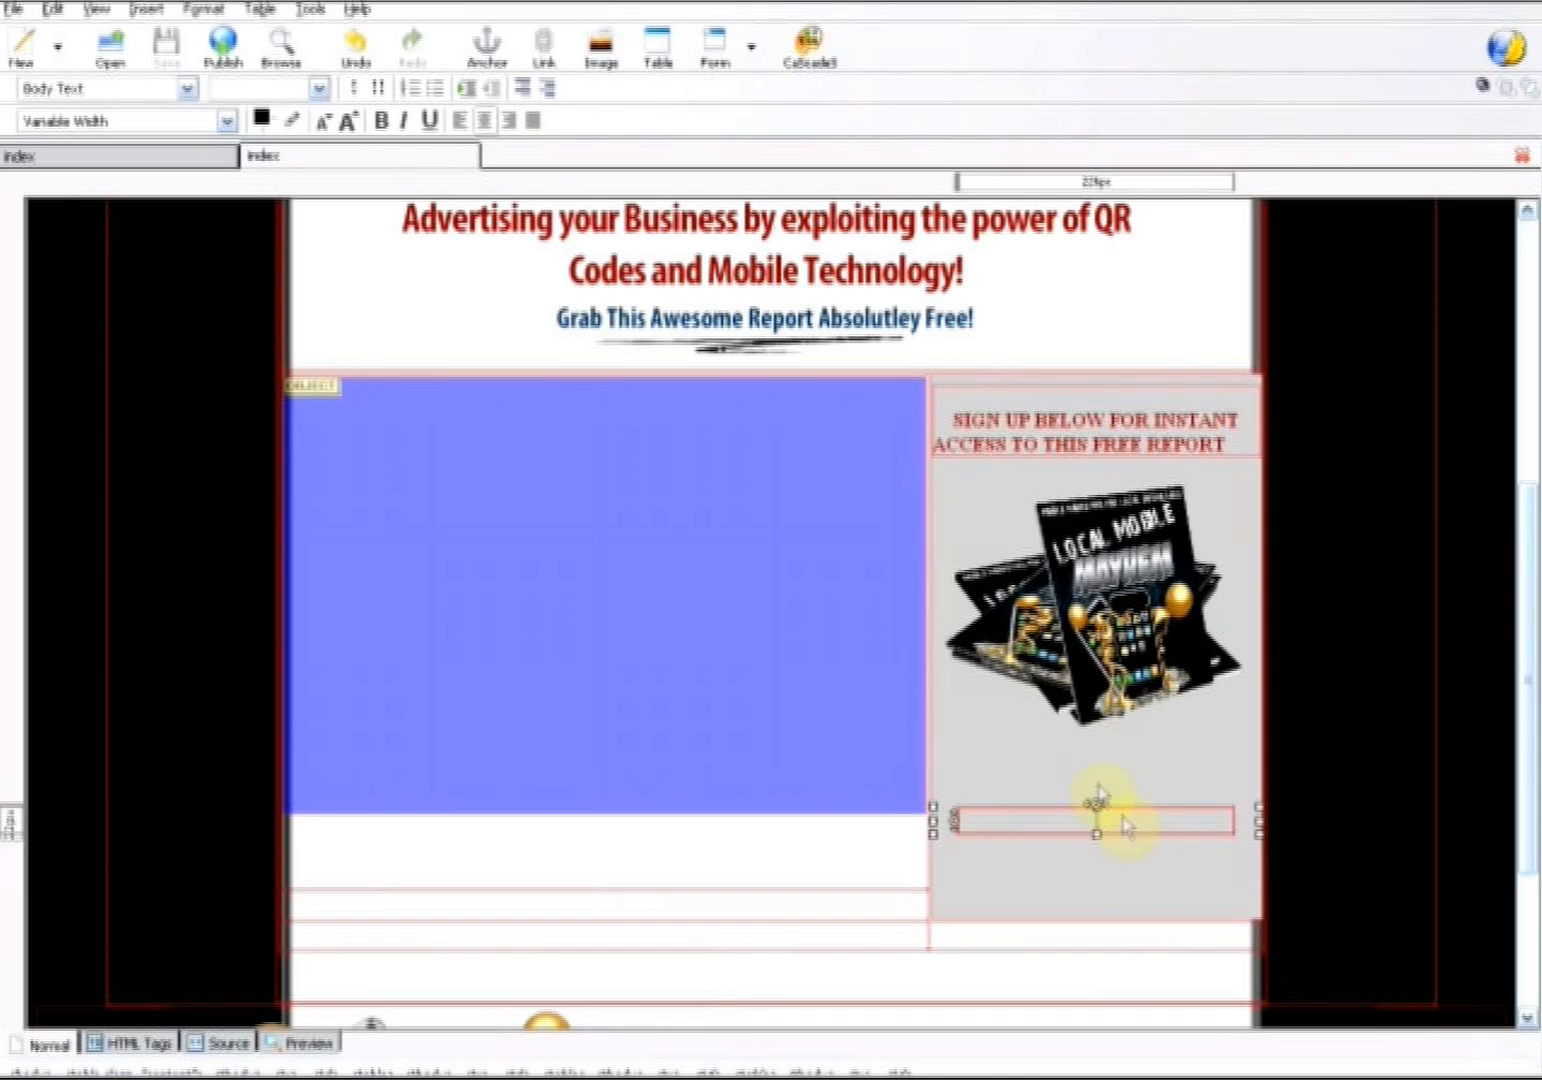
pyautogui.click(146, 10)
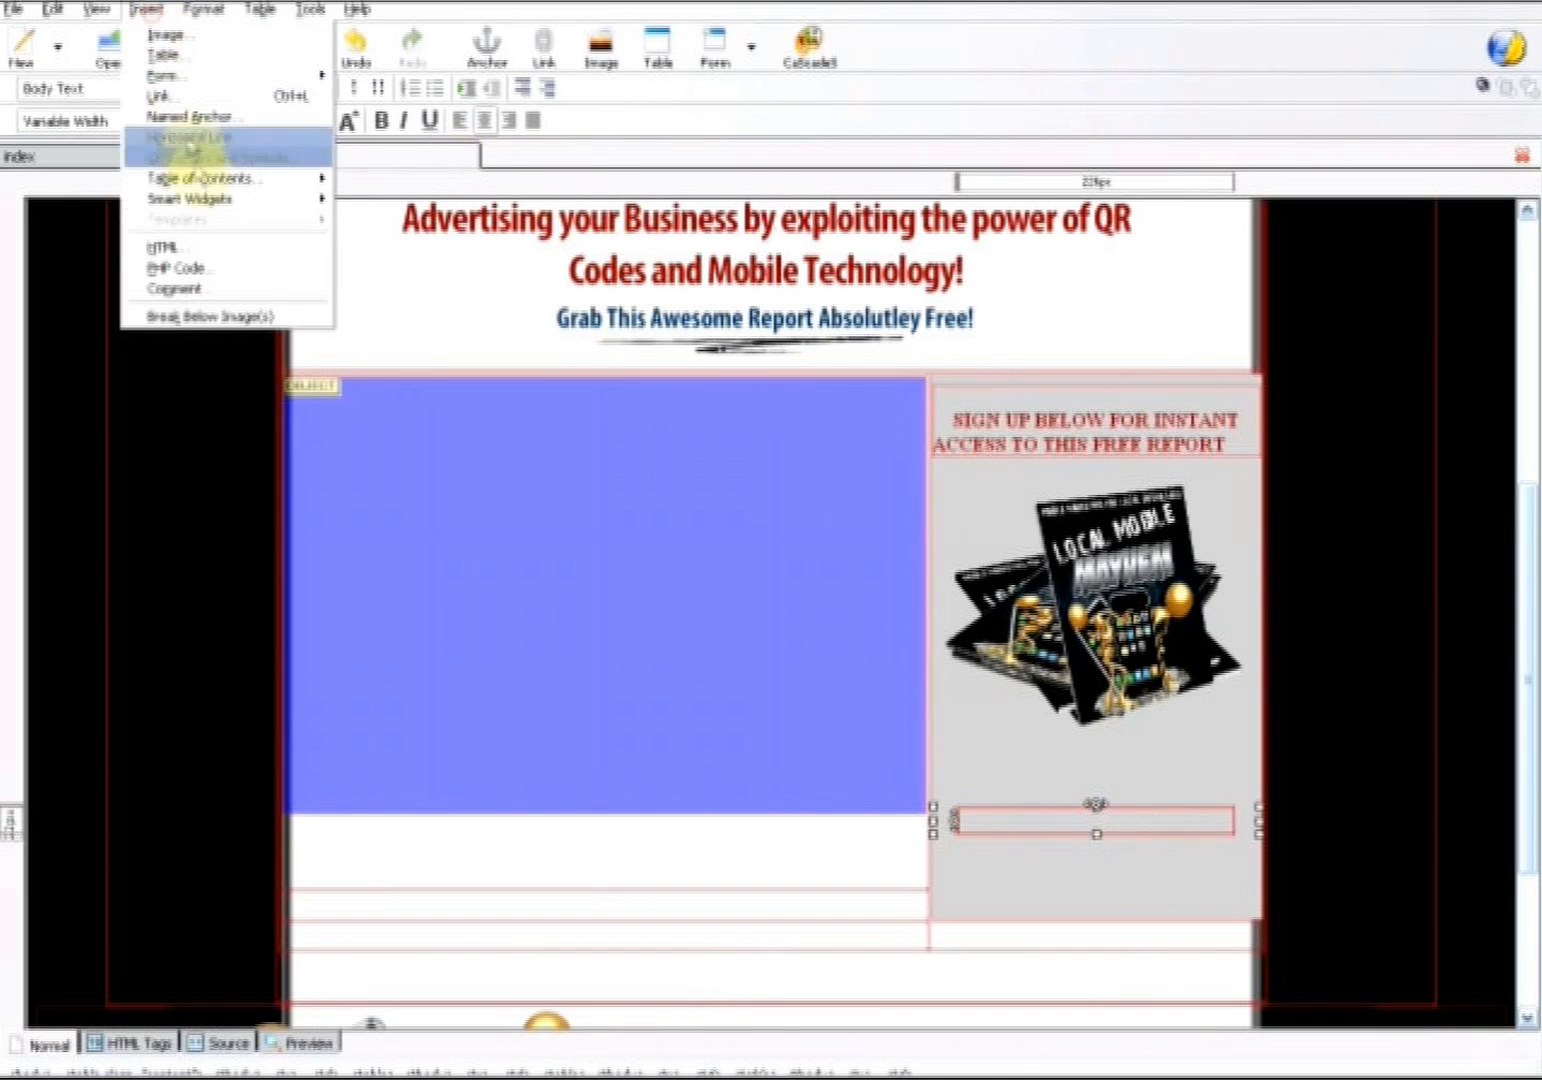
pyautogui.click(195, 248)
pyautogui.rightClick(155, 119)
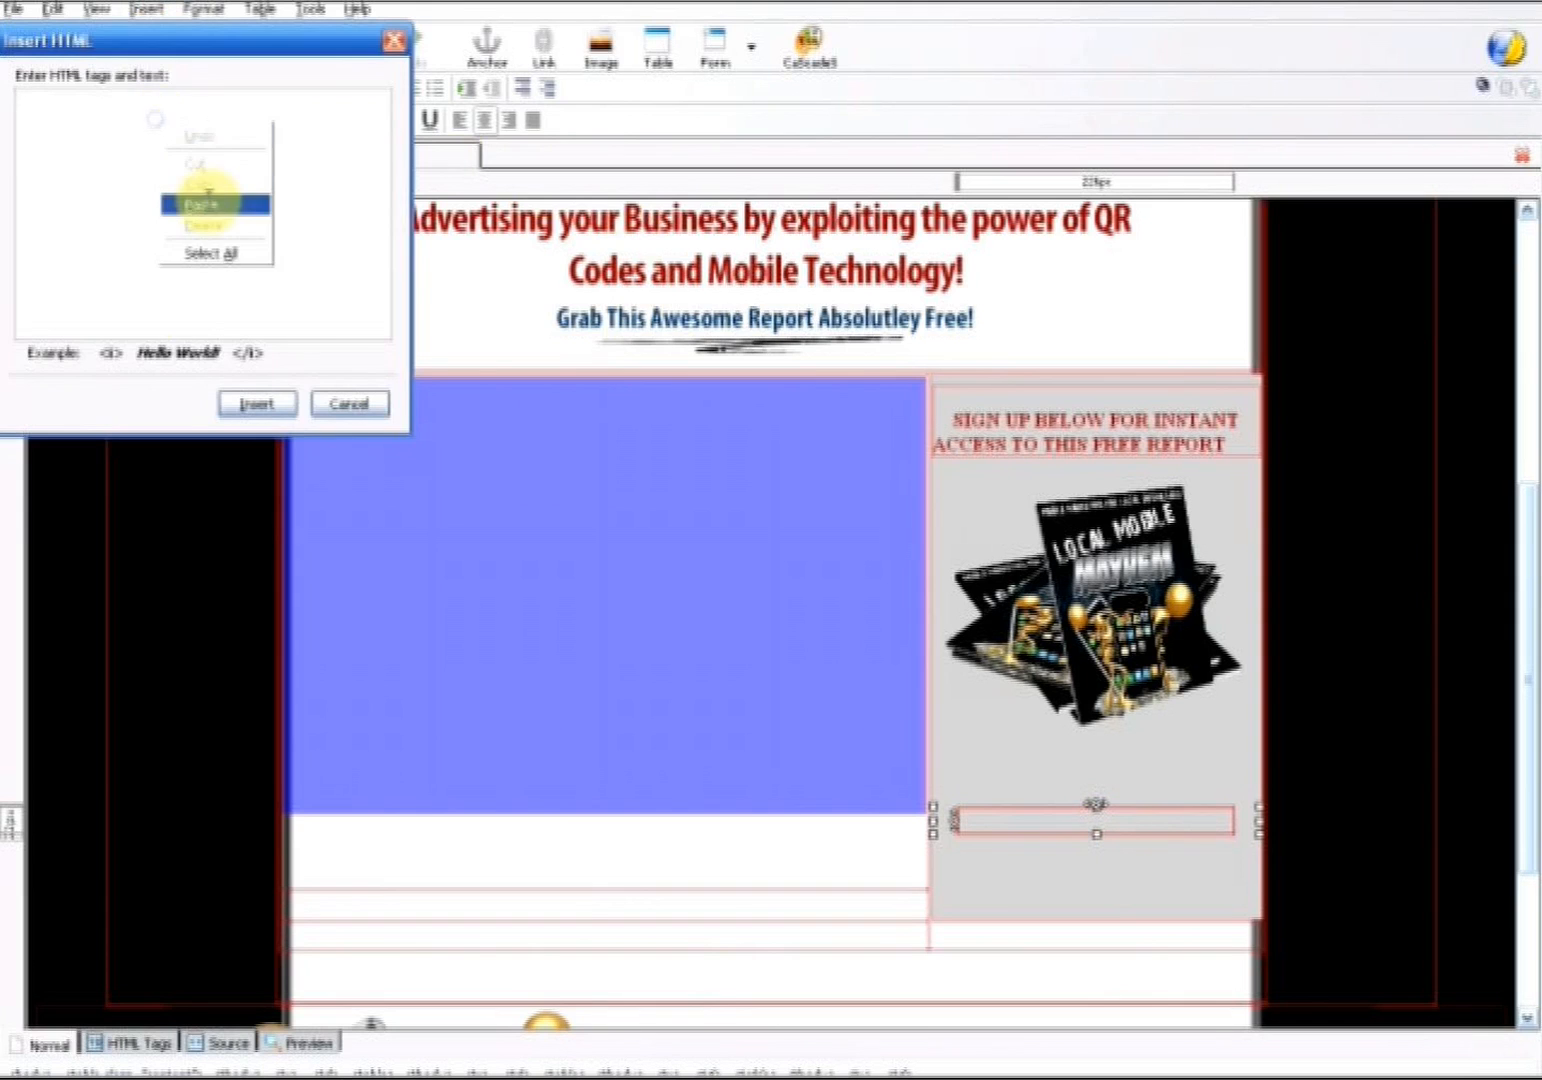
pyautogui.click(205, 204)
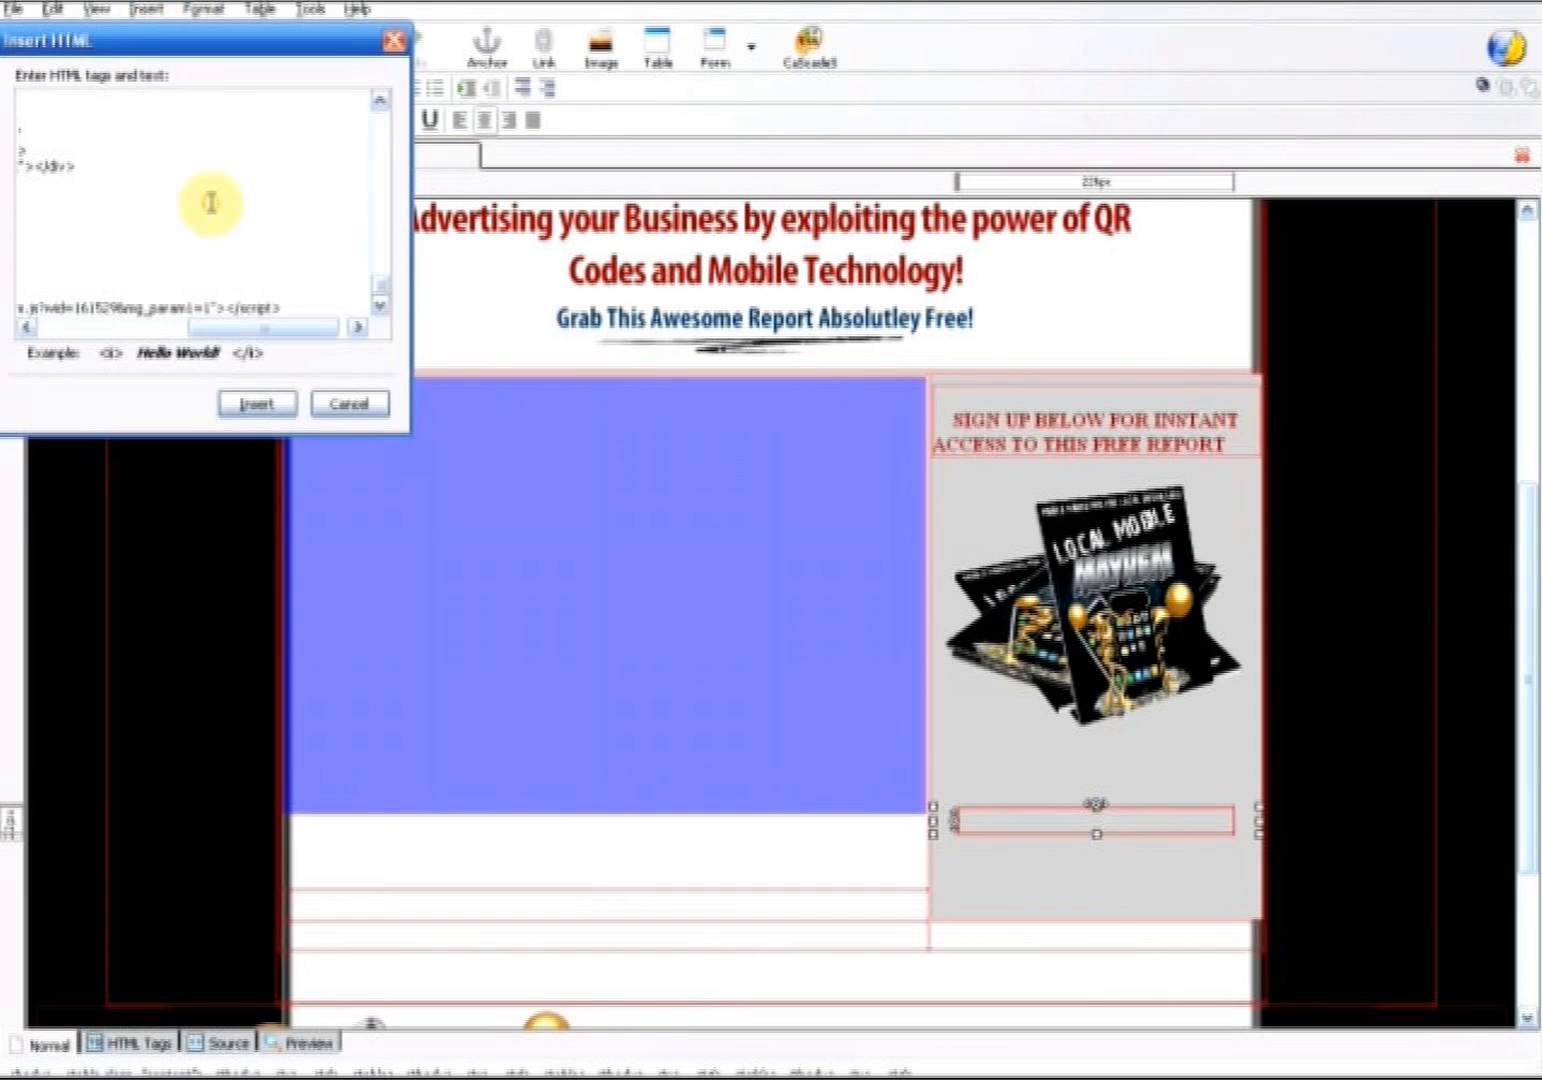
pyautogui.click(257, 404)
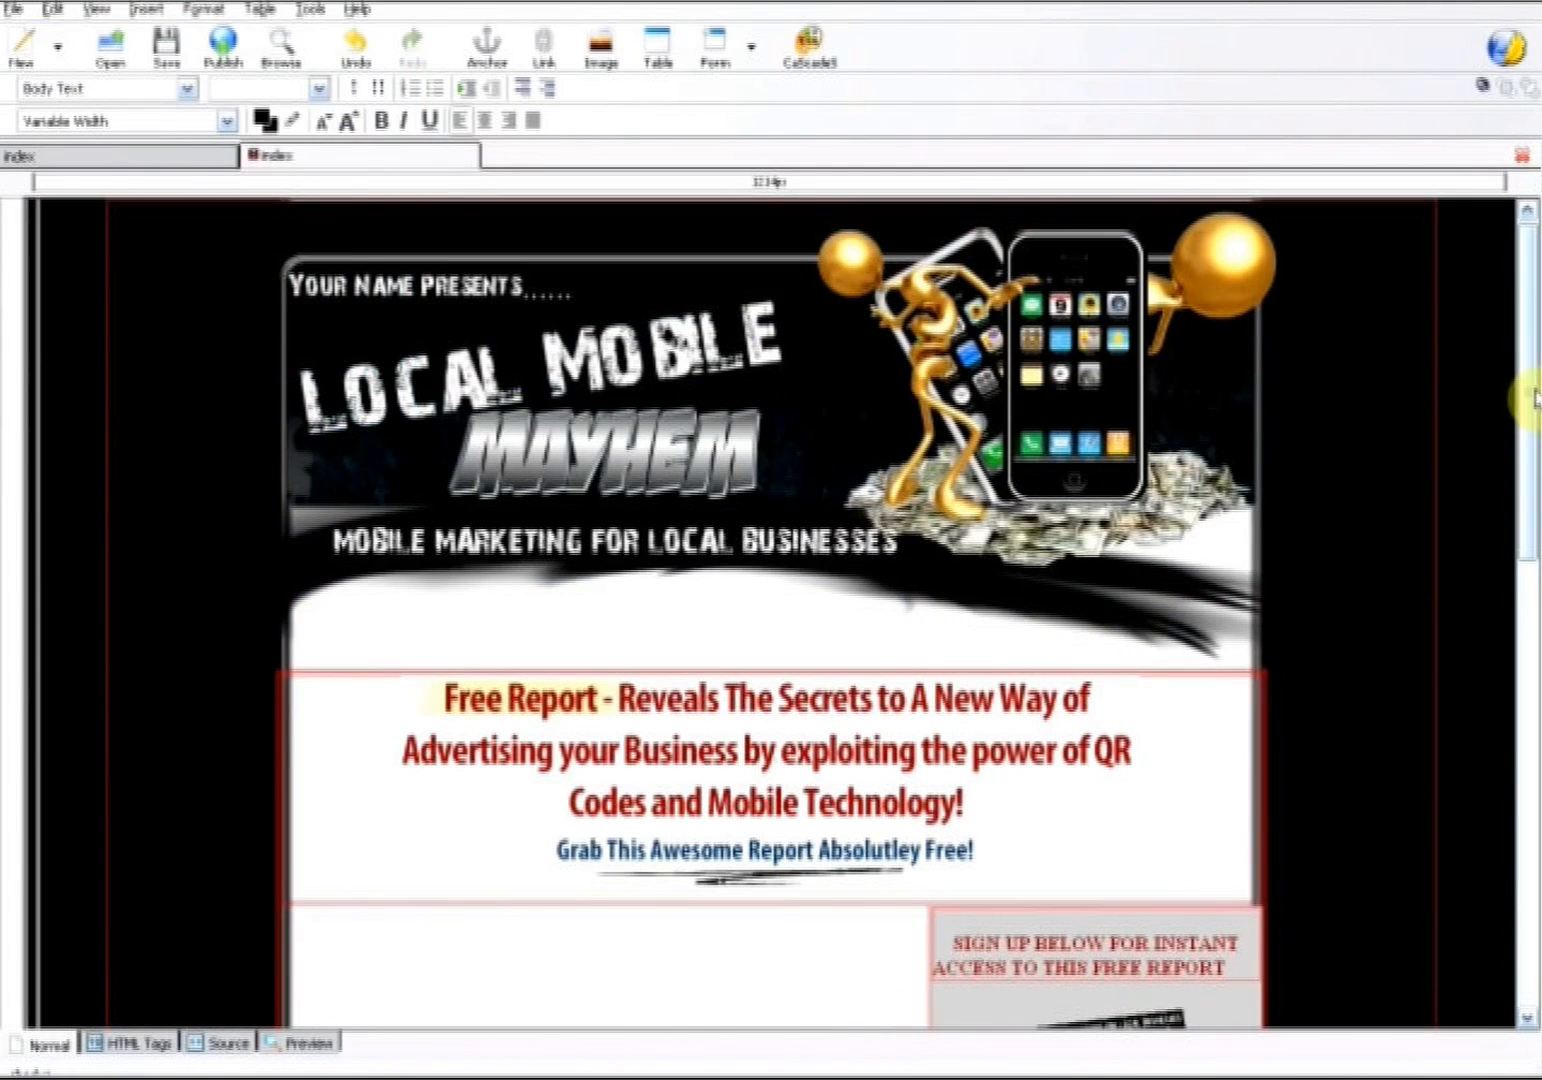
pyautogui.scroll(-7, 1530, 398)
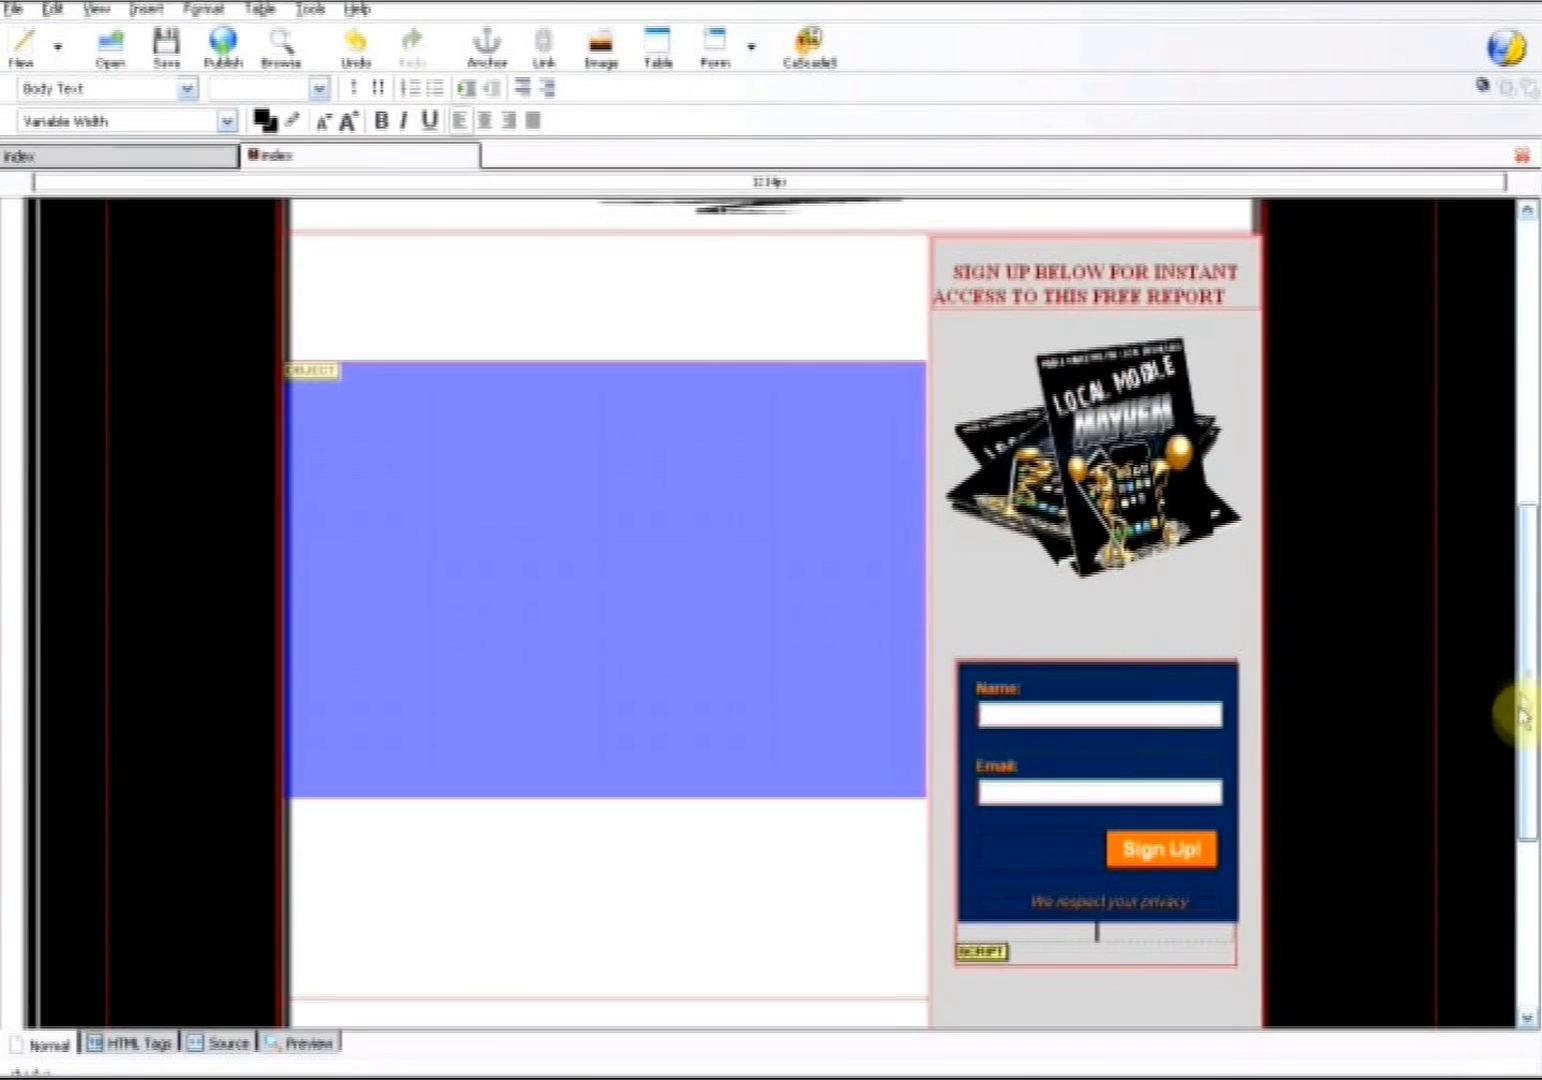
pyautogui.scroll(-2, 1522, 712)
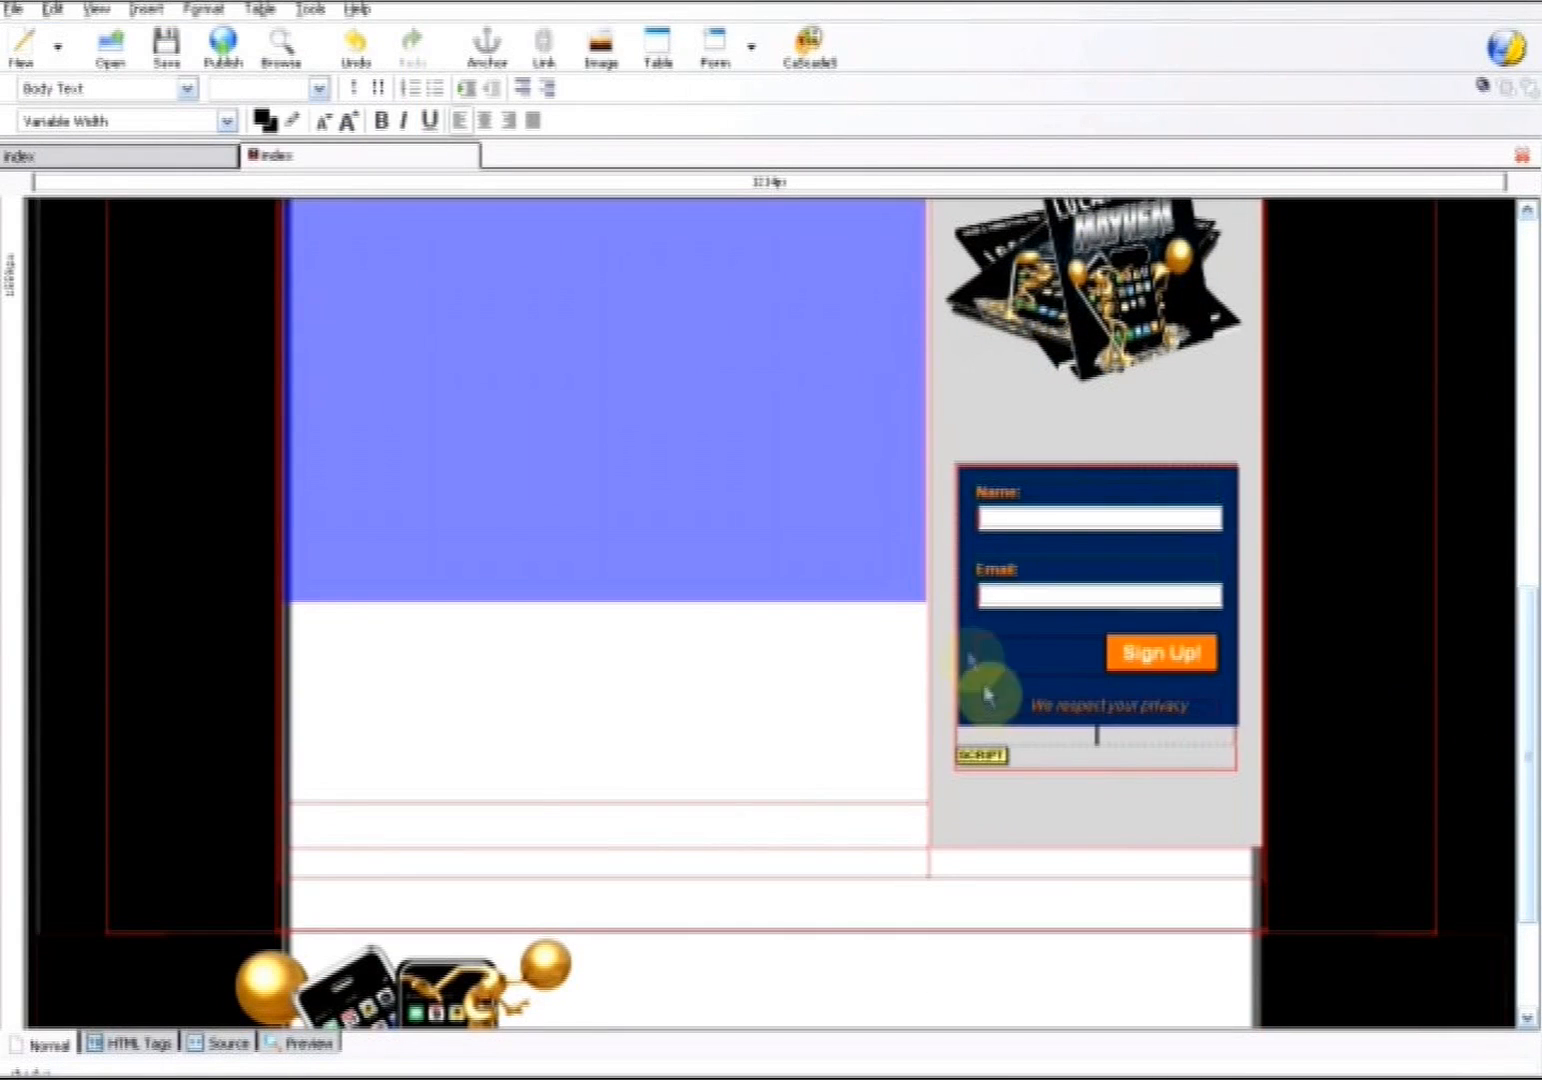
pyautogui.click(309, 1050)
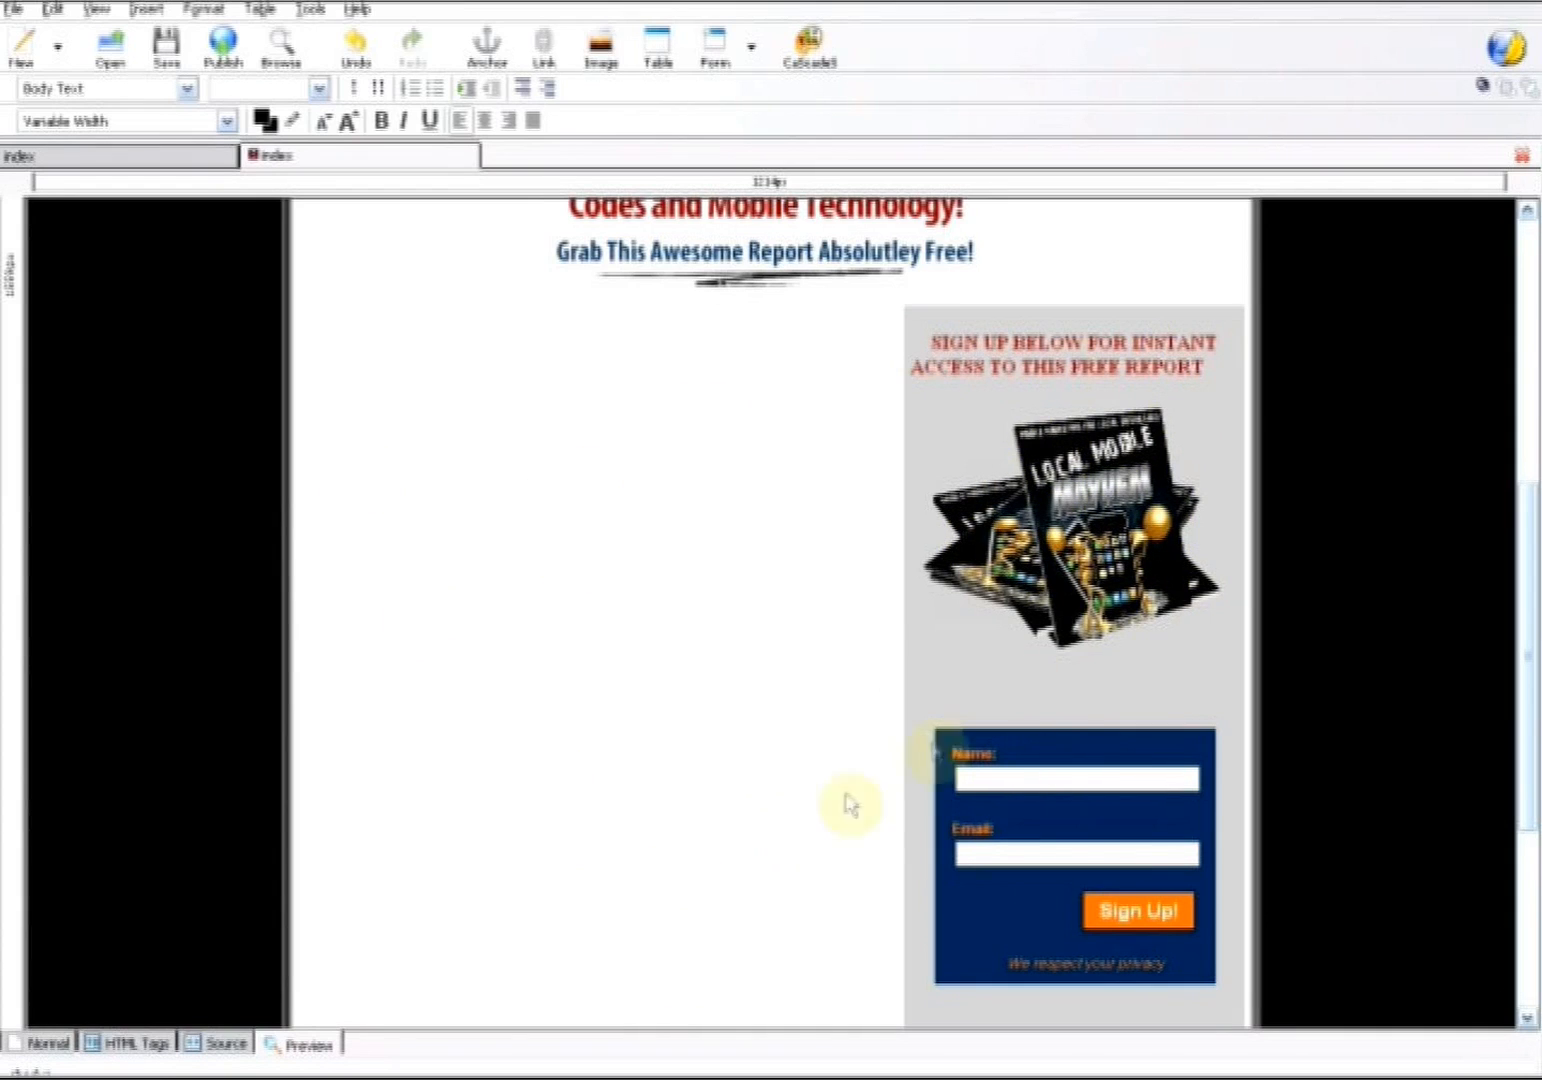
pyautogui.click(55, 1045)
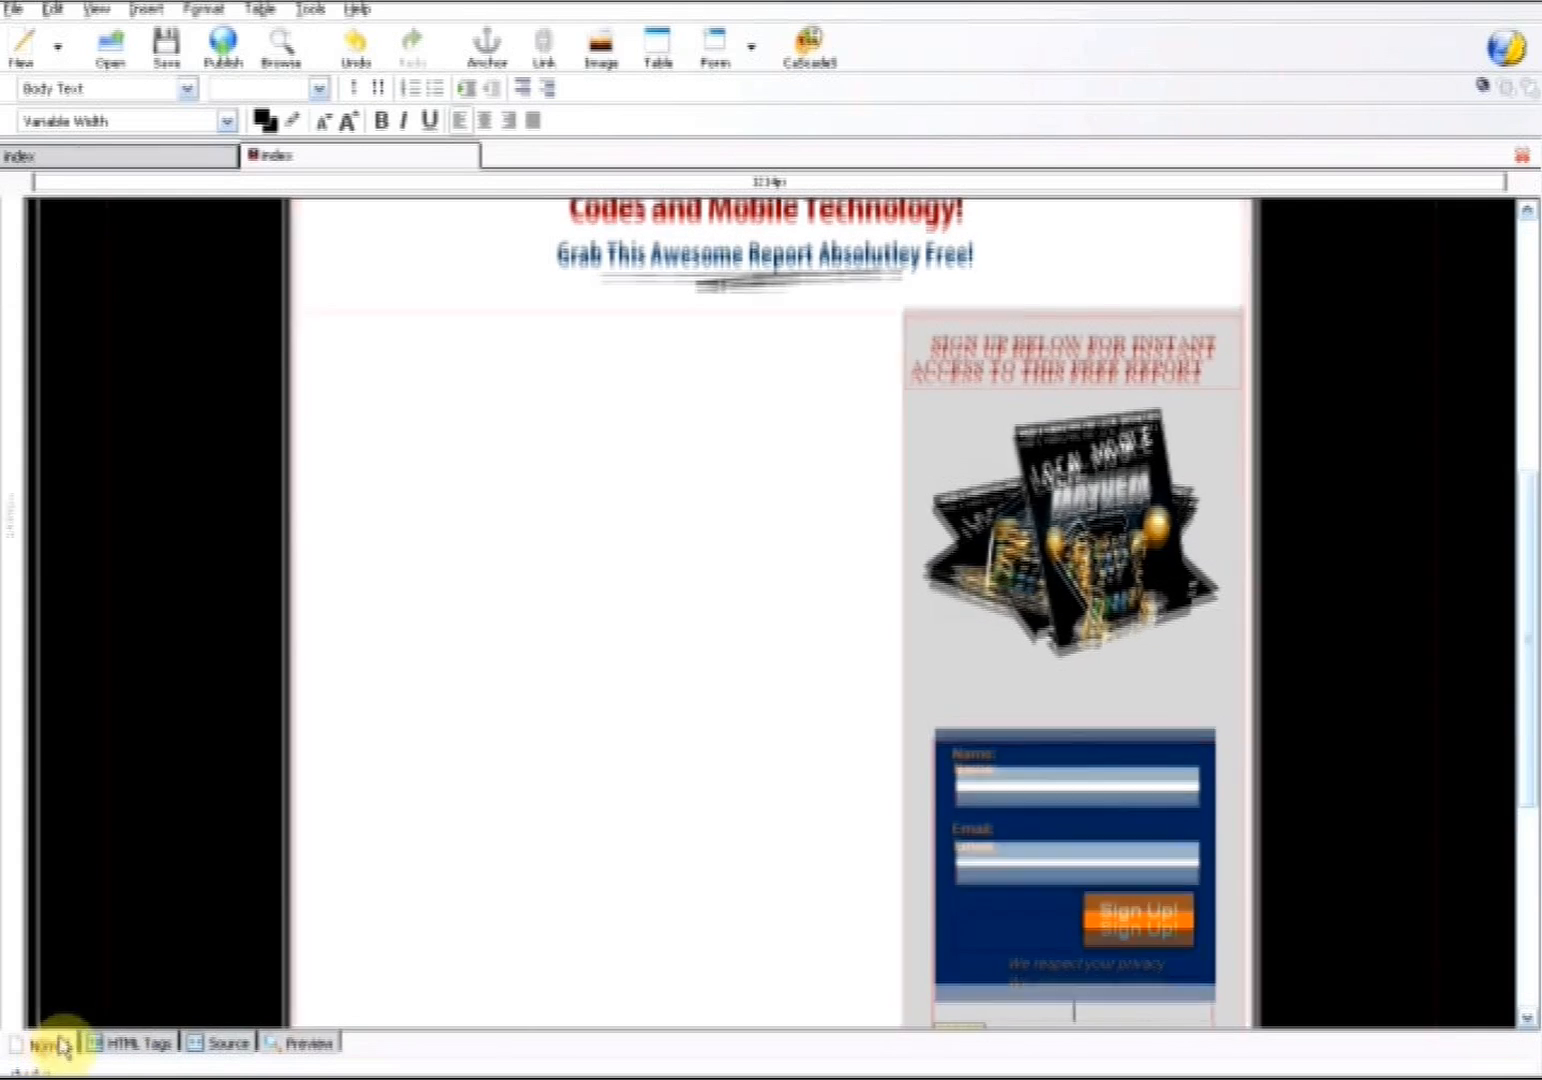
# Add four blank lines in the table cell below the main column's video object
pyautogui.scroll(-5, 502, 908)
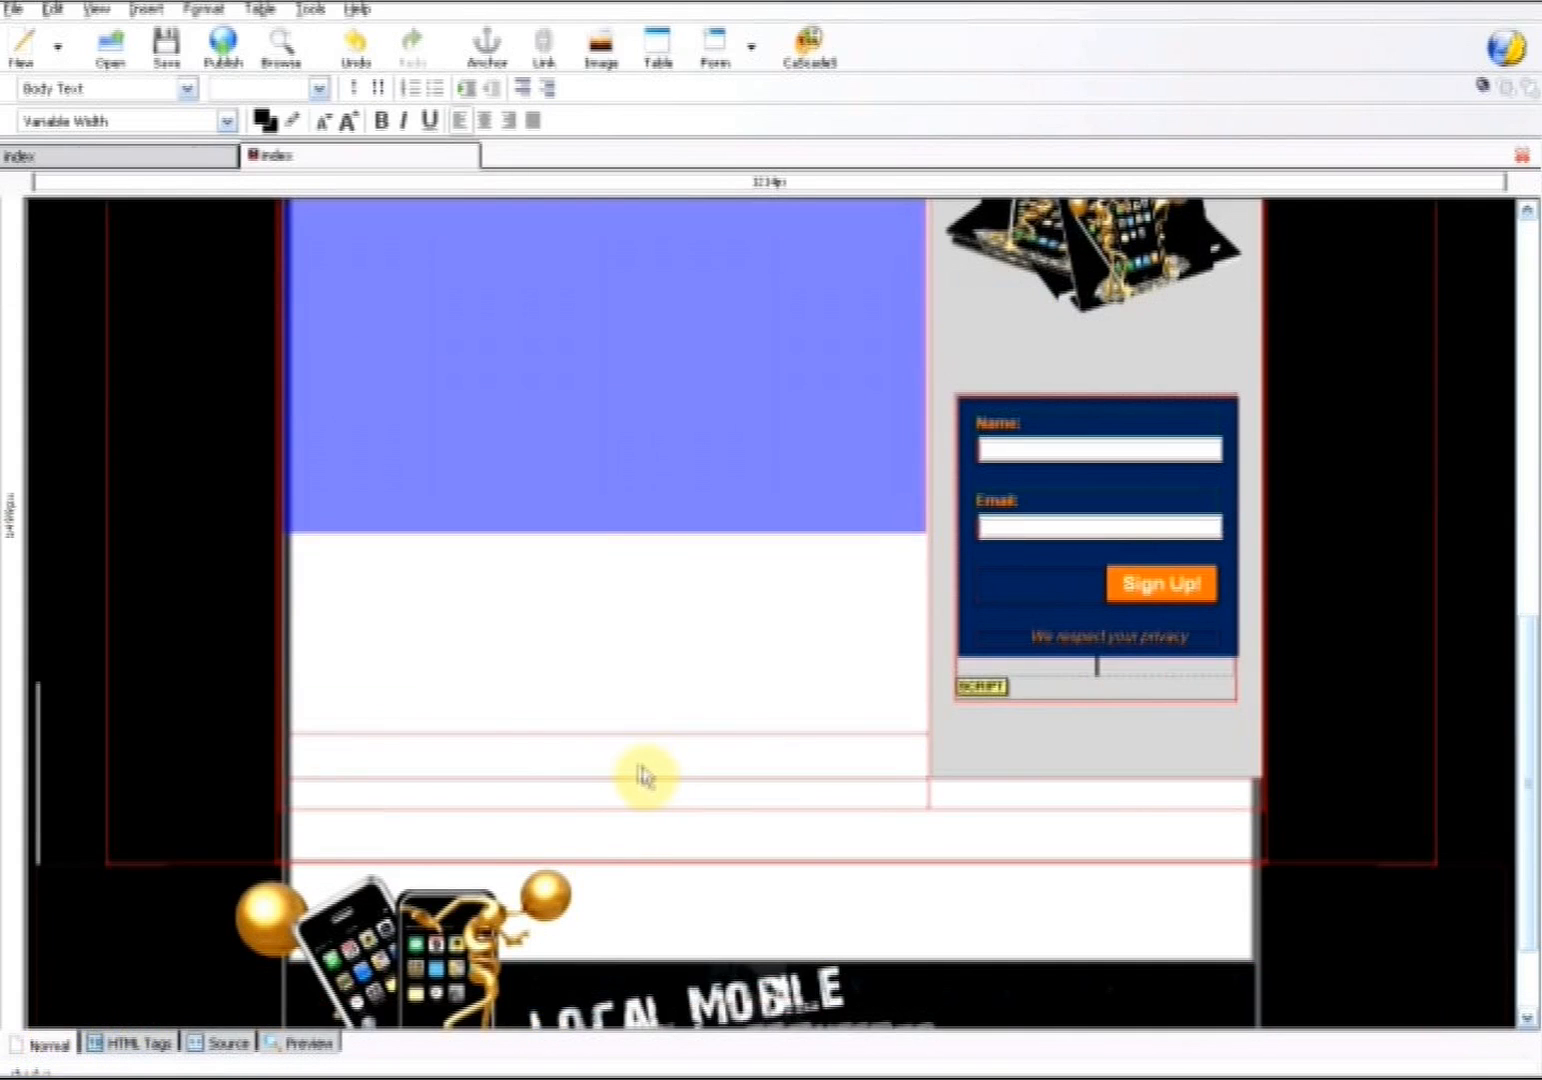
pyautogui.scroll(-3, 630, 780)
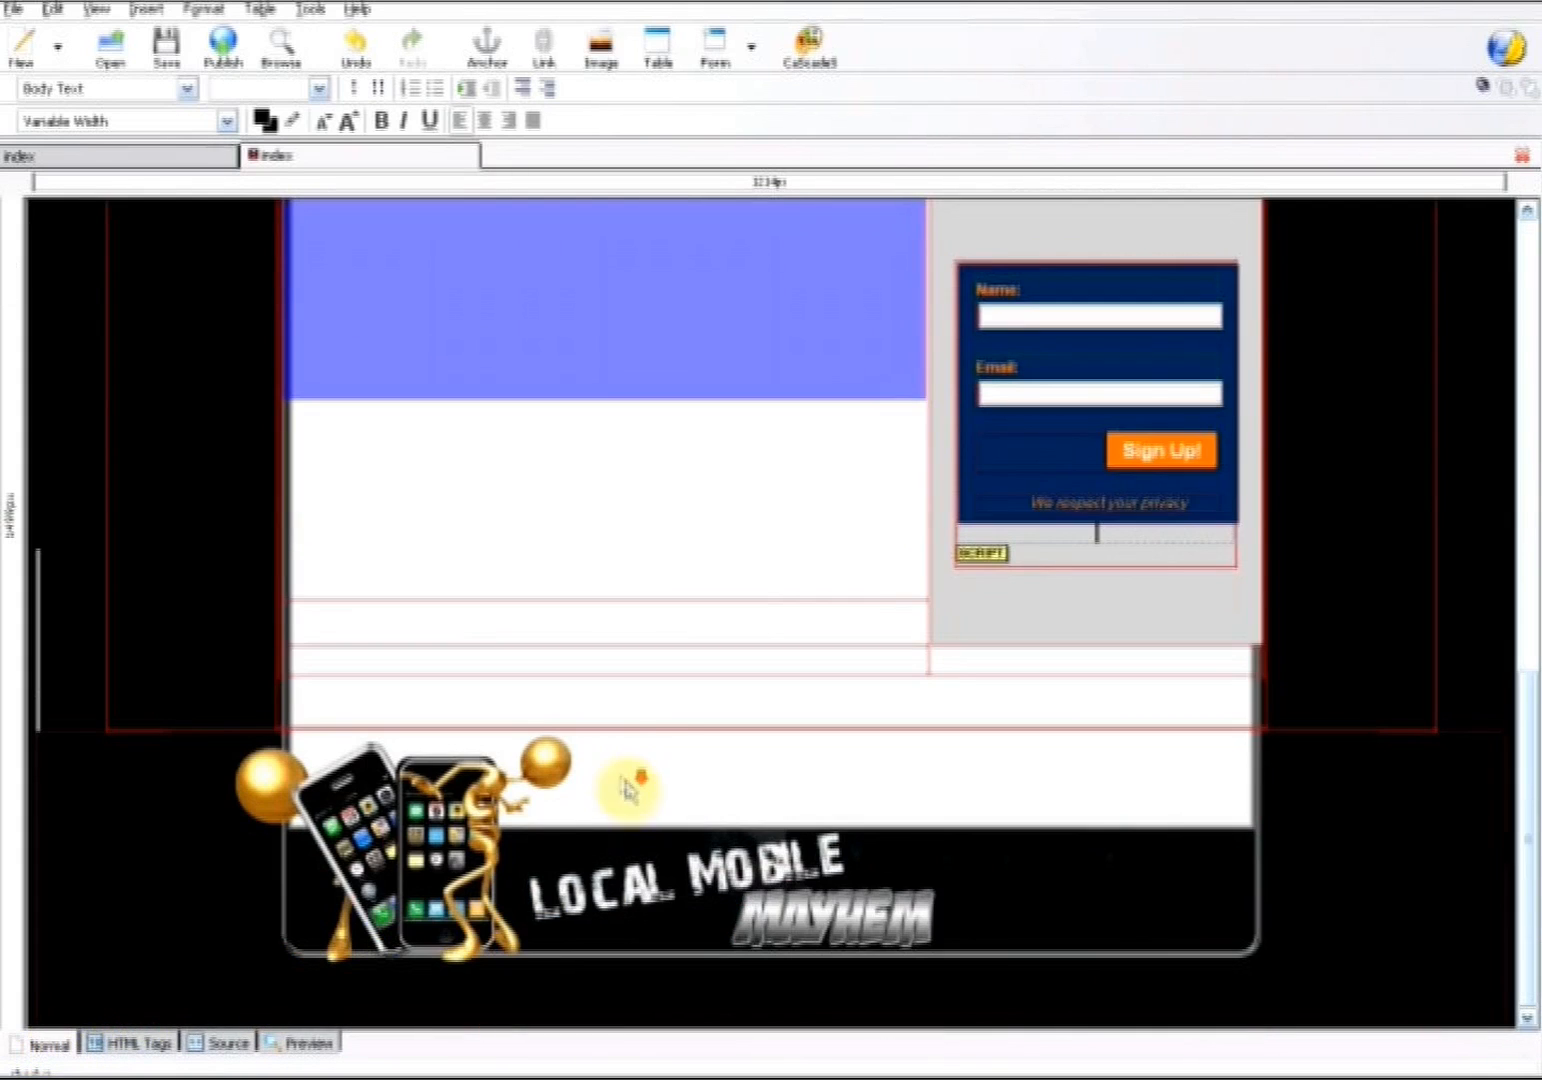
pyautogui.click(603, 633)
pyautogui.press('Return')
pyautogui.press('Return')
pyautogui.press('Return')
pyautogui.press('Return')
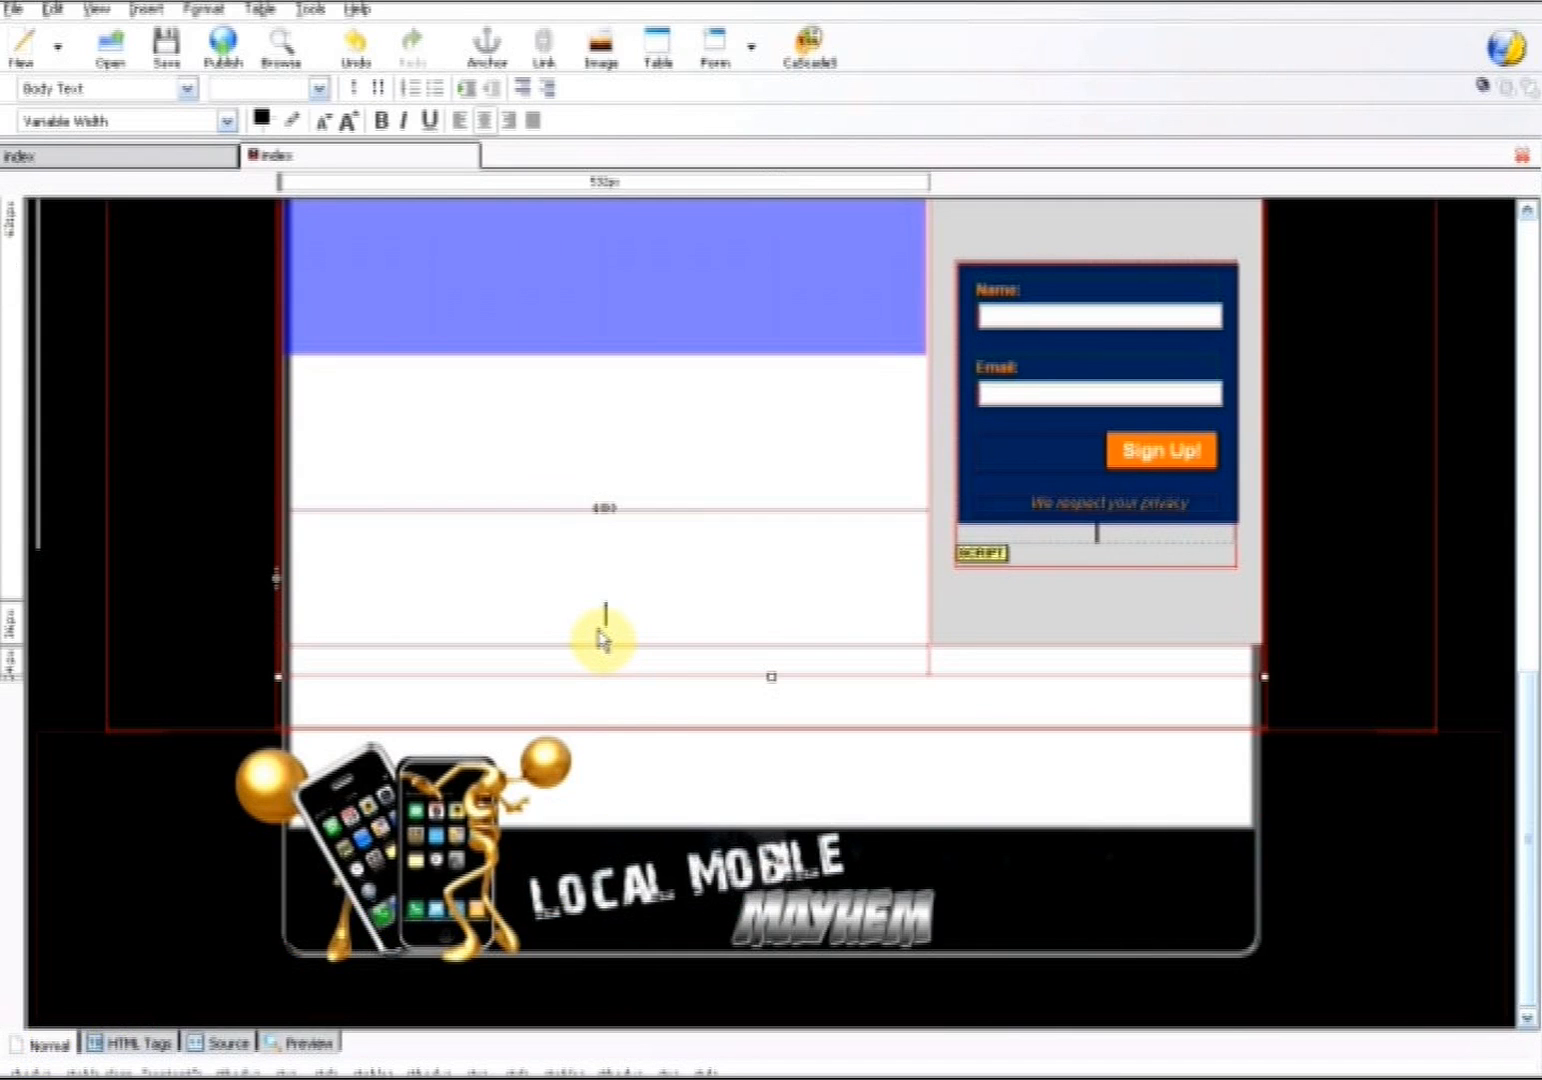
# Copy the five QR code benefit lines, from "What Are QR Codes" to "in your own business", from the squeezepage headline notes
pyautogui.scroll(1, 507, 574)
pyautogui.scroll(10, 507, 574)
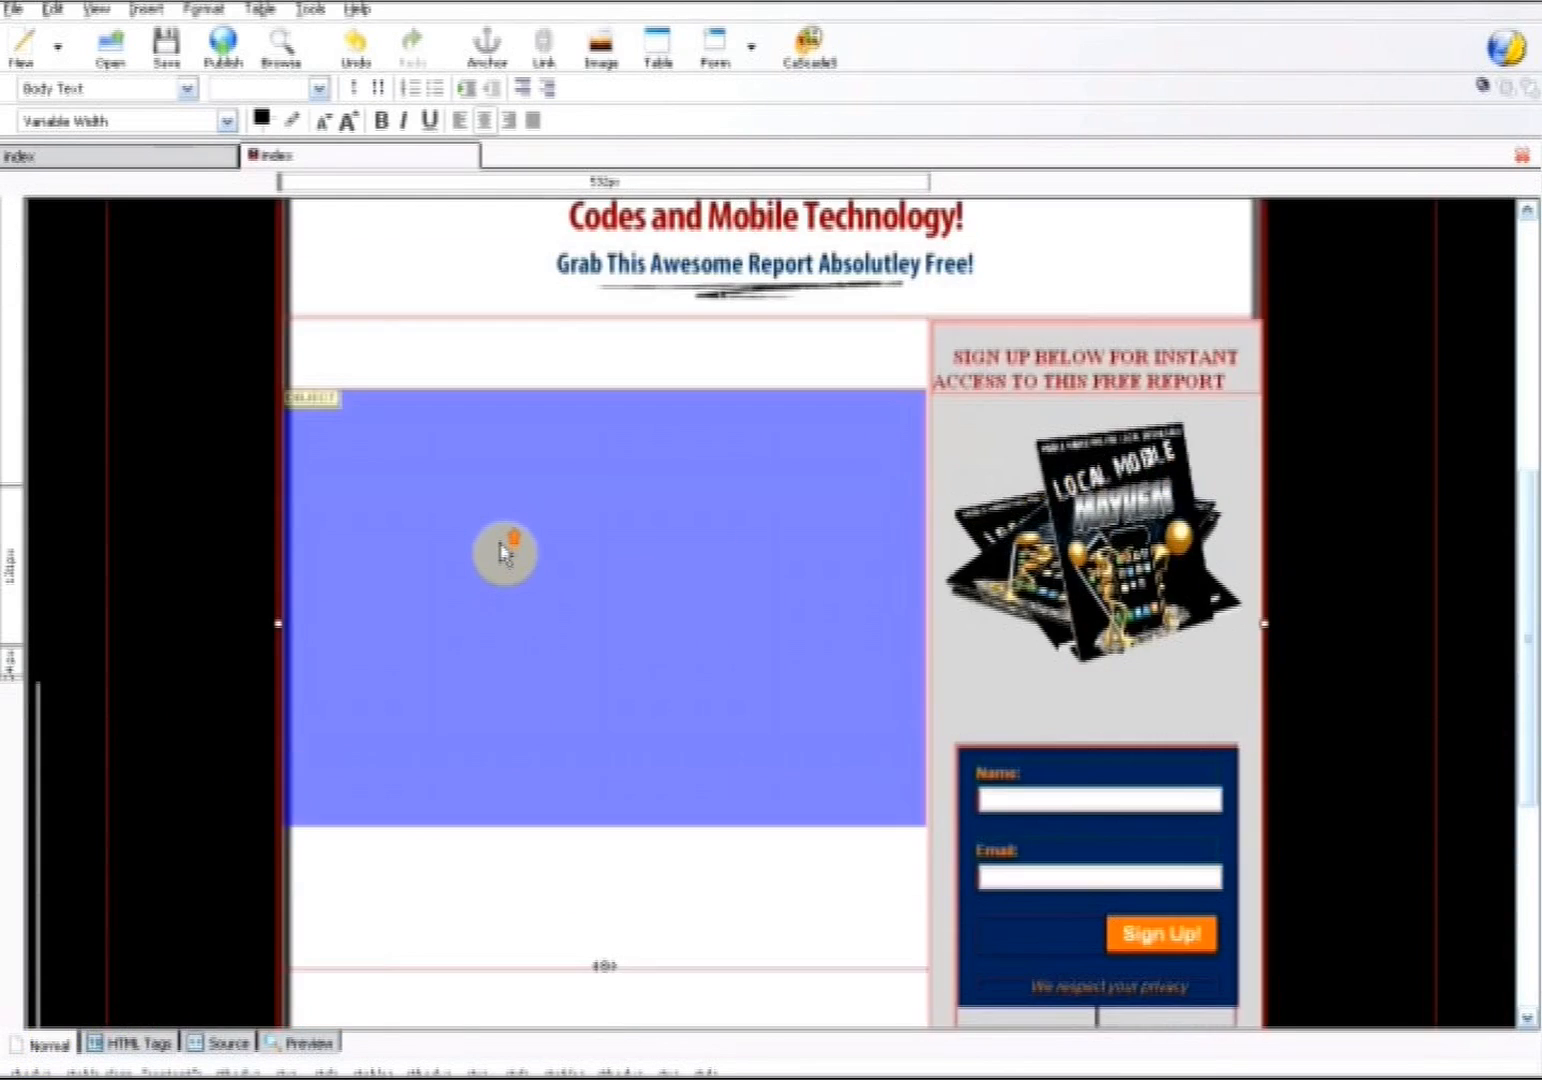
pyautogui.scroll(-6, 507, 574)
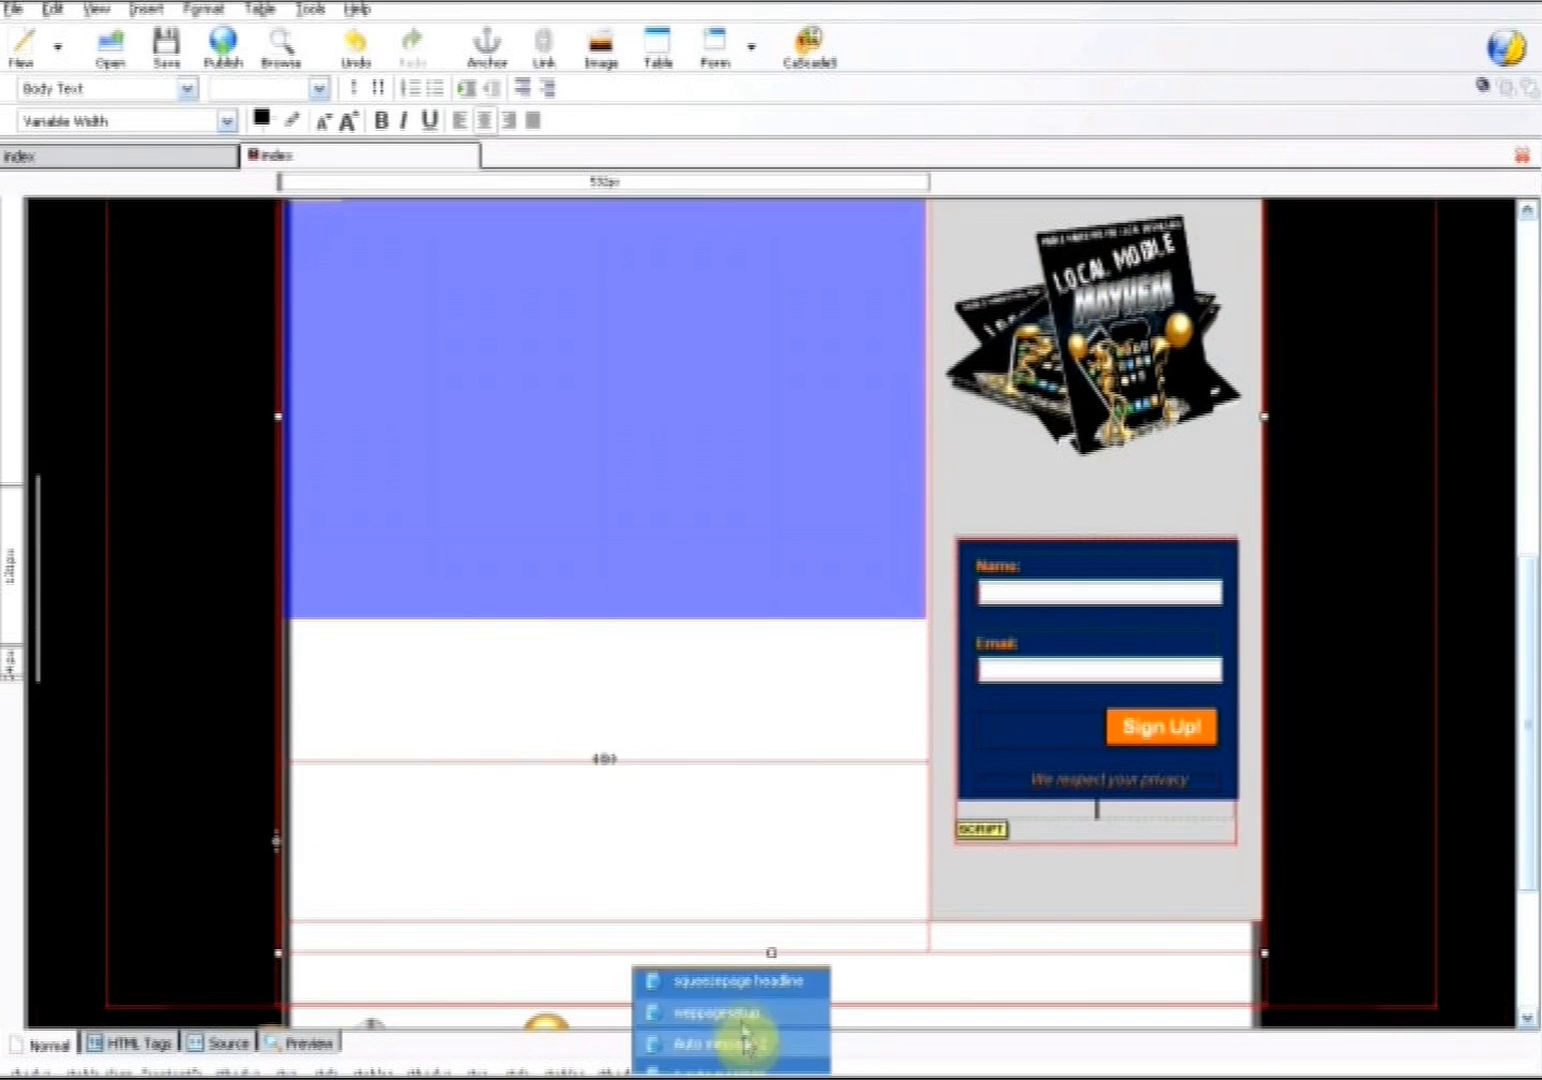
pyautogui.click(760, 990)
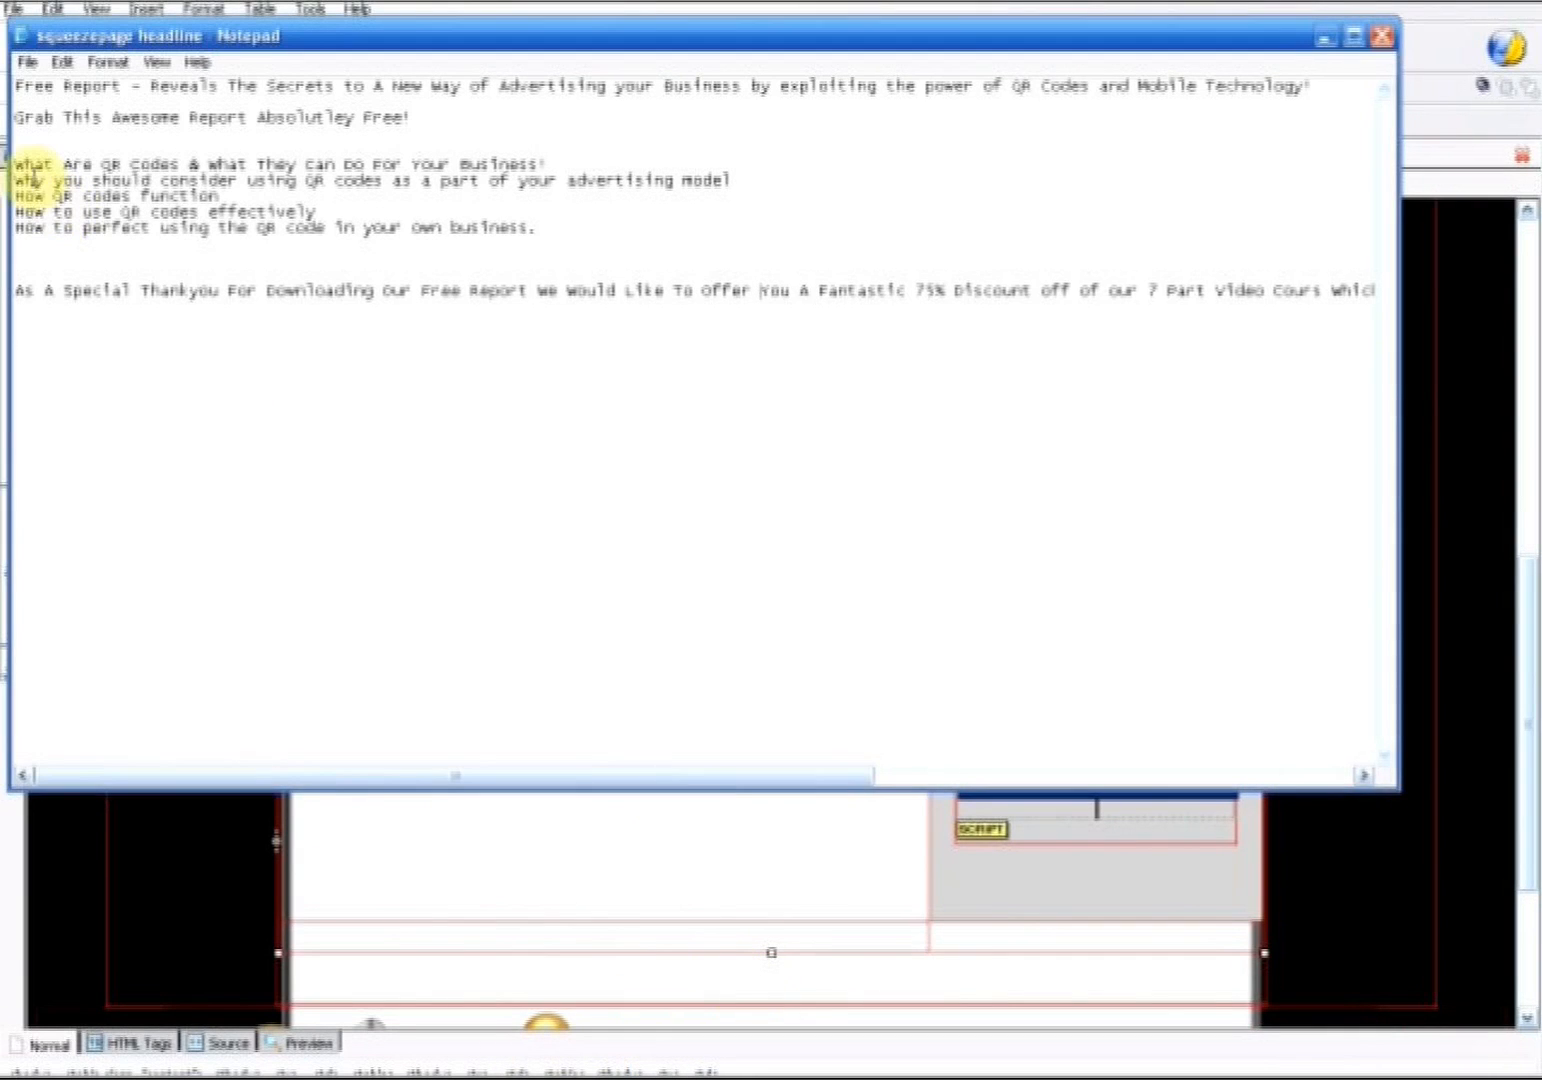
pyautogui.moveTo(14, 165); pyautogui.dragTo(600, 240)
pyautogui.rightClick(108, 185)
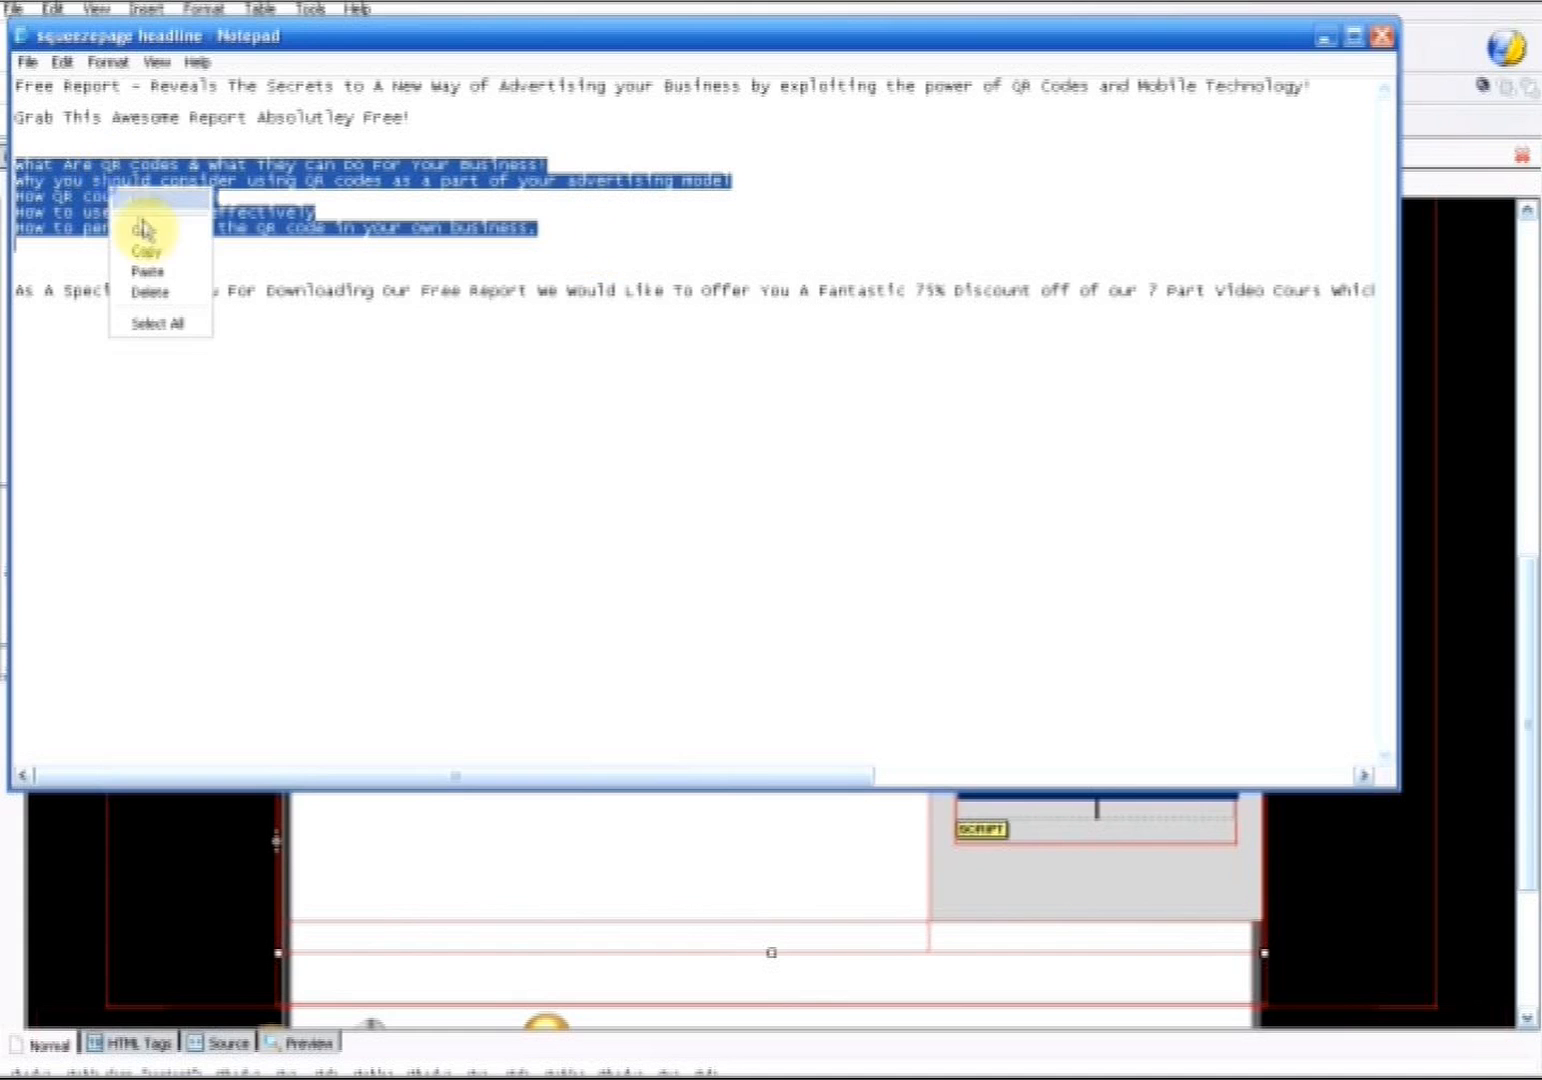
pyautogui.click(150, 246)
# Paste the copied benefit lines into the cell below the video and delete the surplus blank lines after them
pyautogui.click(468, 832)
pyautogui.click(565, 785)
pyautogui.rightClick(563, 797)
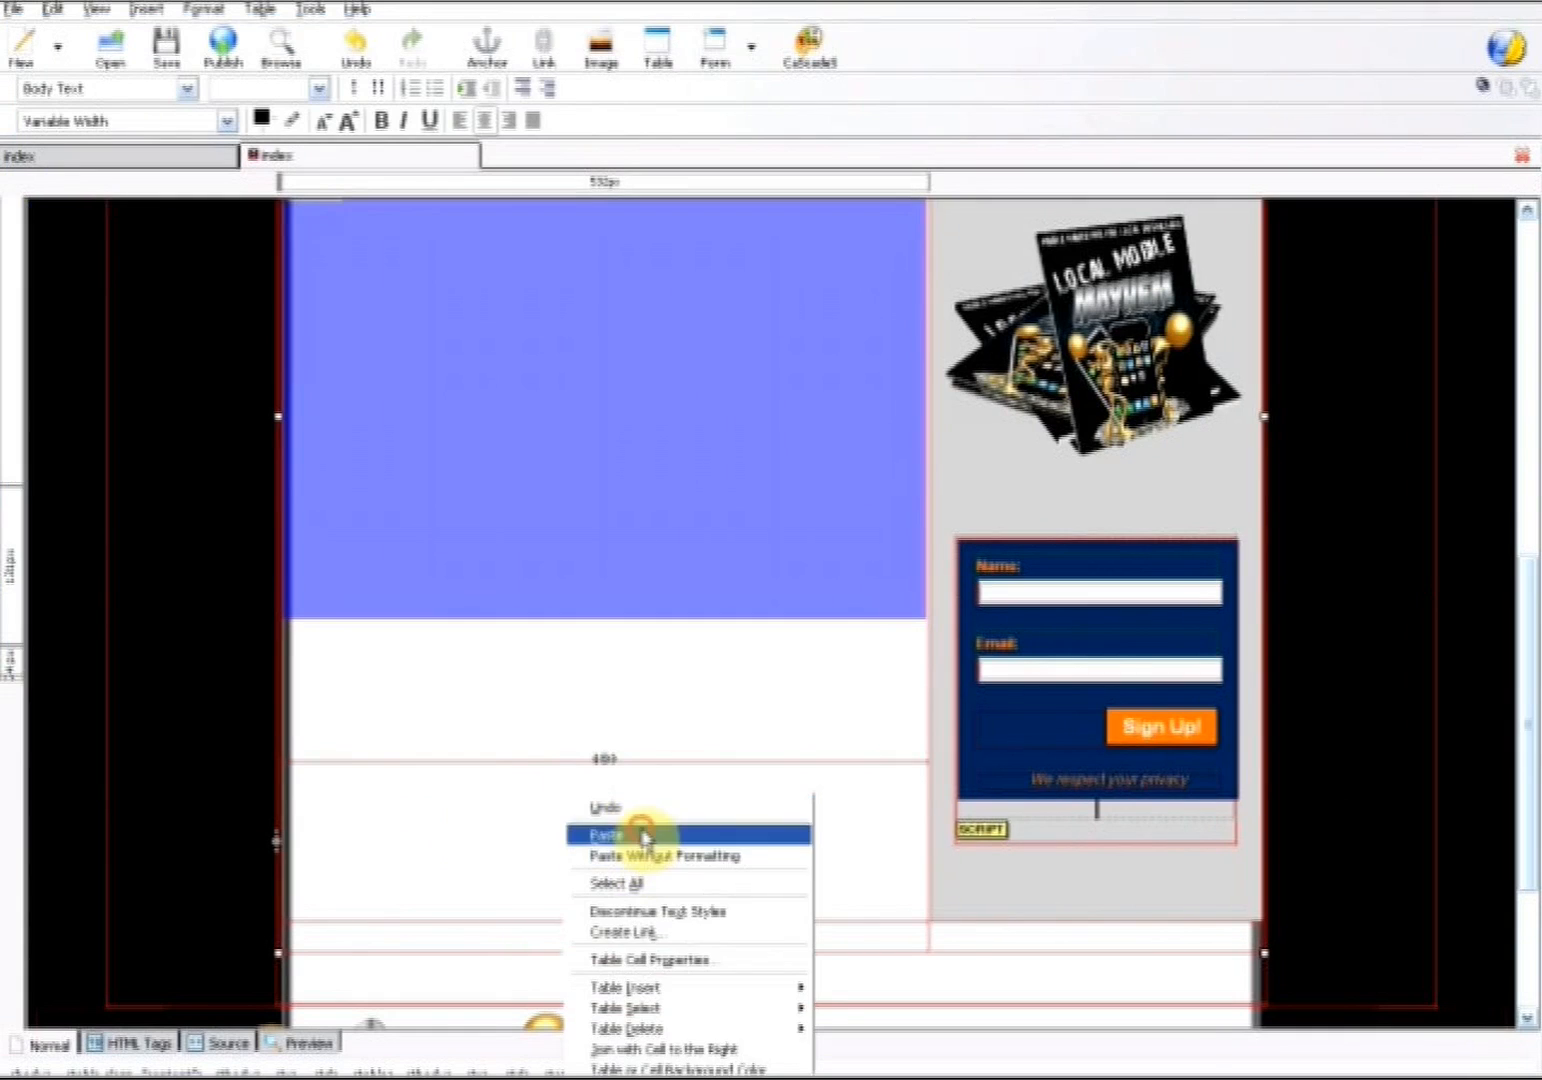
pyautogui.click(642, 836)
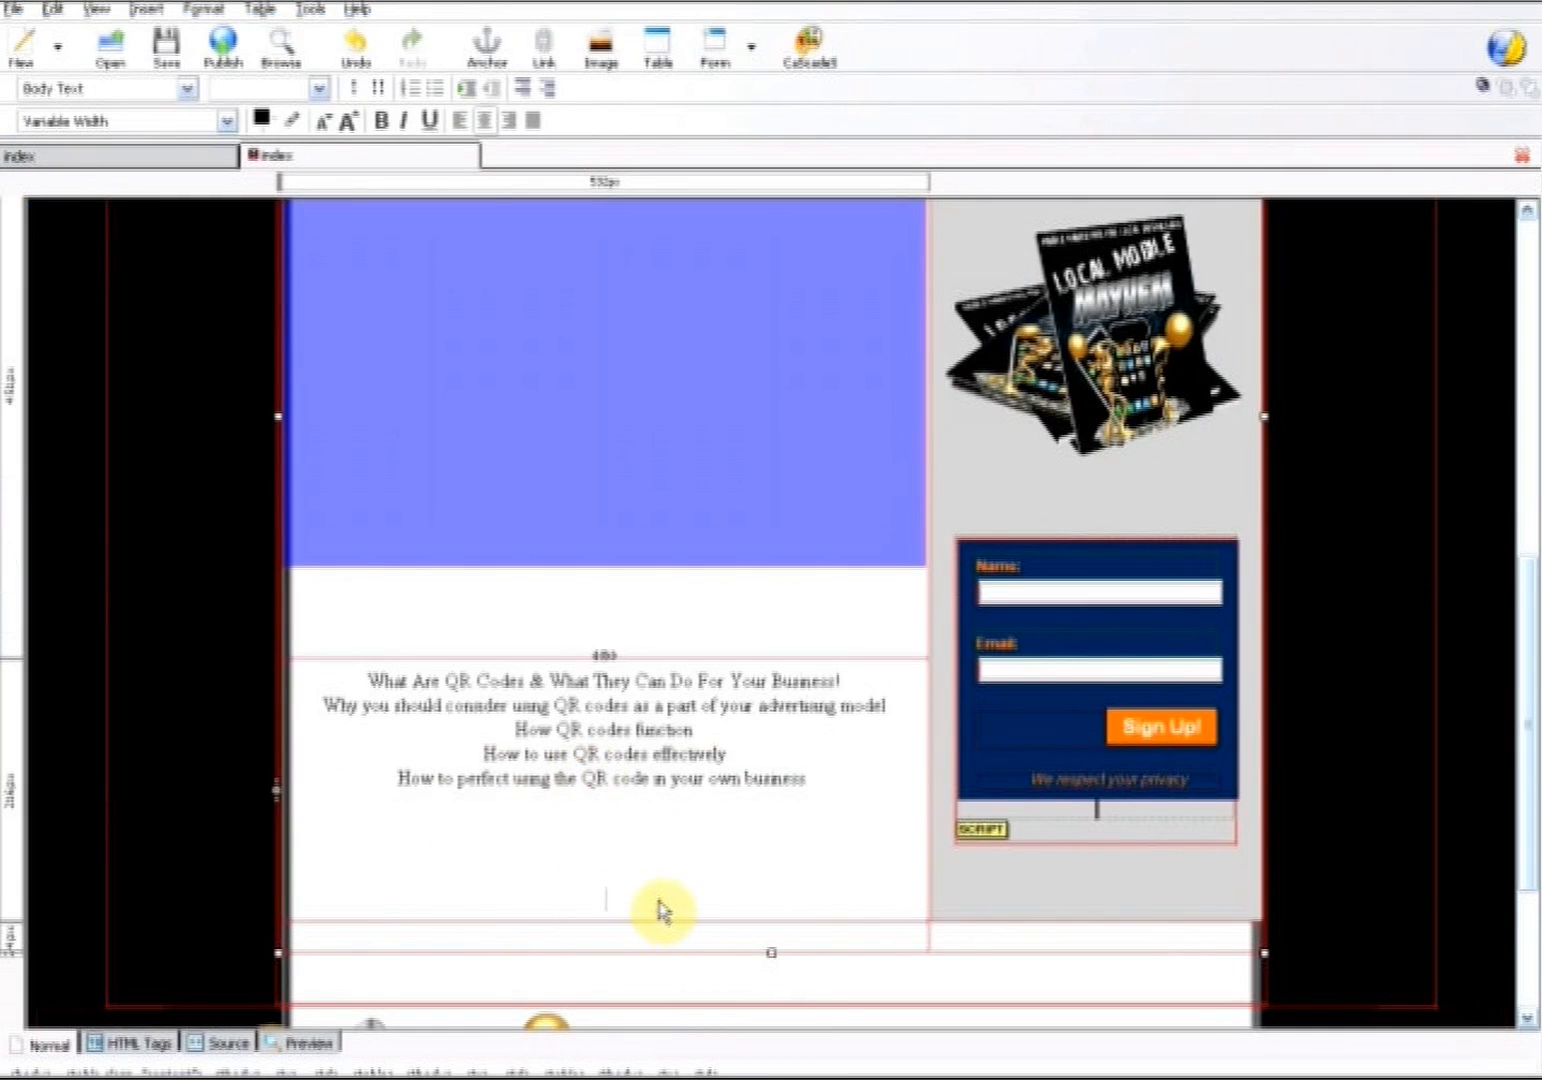
pyautogui.press('BackSpace')
pyautogui.press('BackSpace')
pyautogui.press('BackSpace')
pyautogui.press('BackSpace')
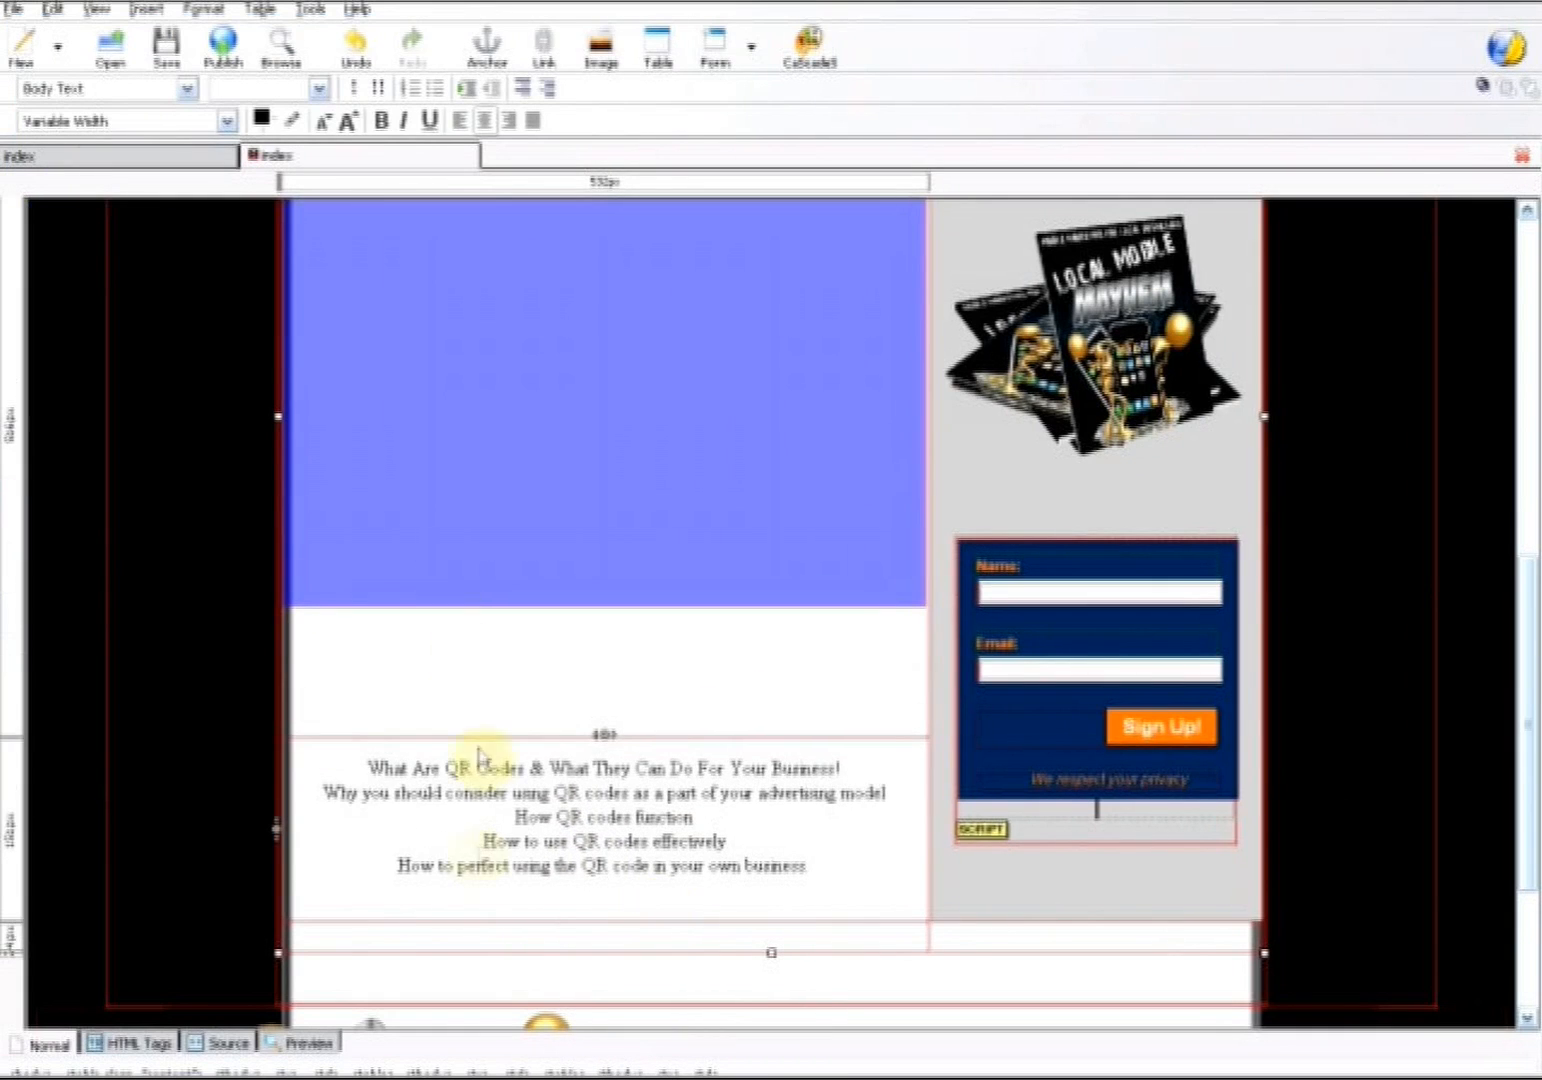
# Left-align and indent the five benefit lines, make them a bulleted list, and remove the extra blank line beneath it
pyautogui.moveTo(370, 757); pyautogui.dragTo(850, 866)
pyautogui.click(460, 128)
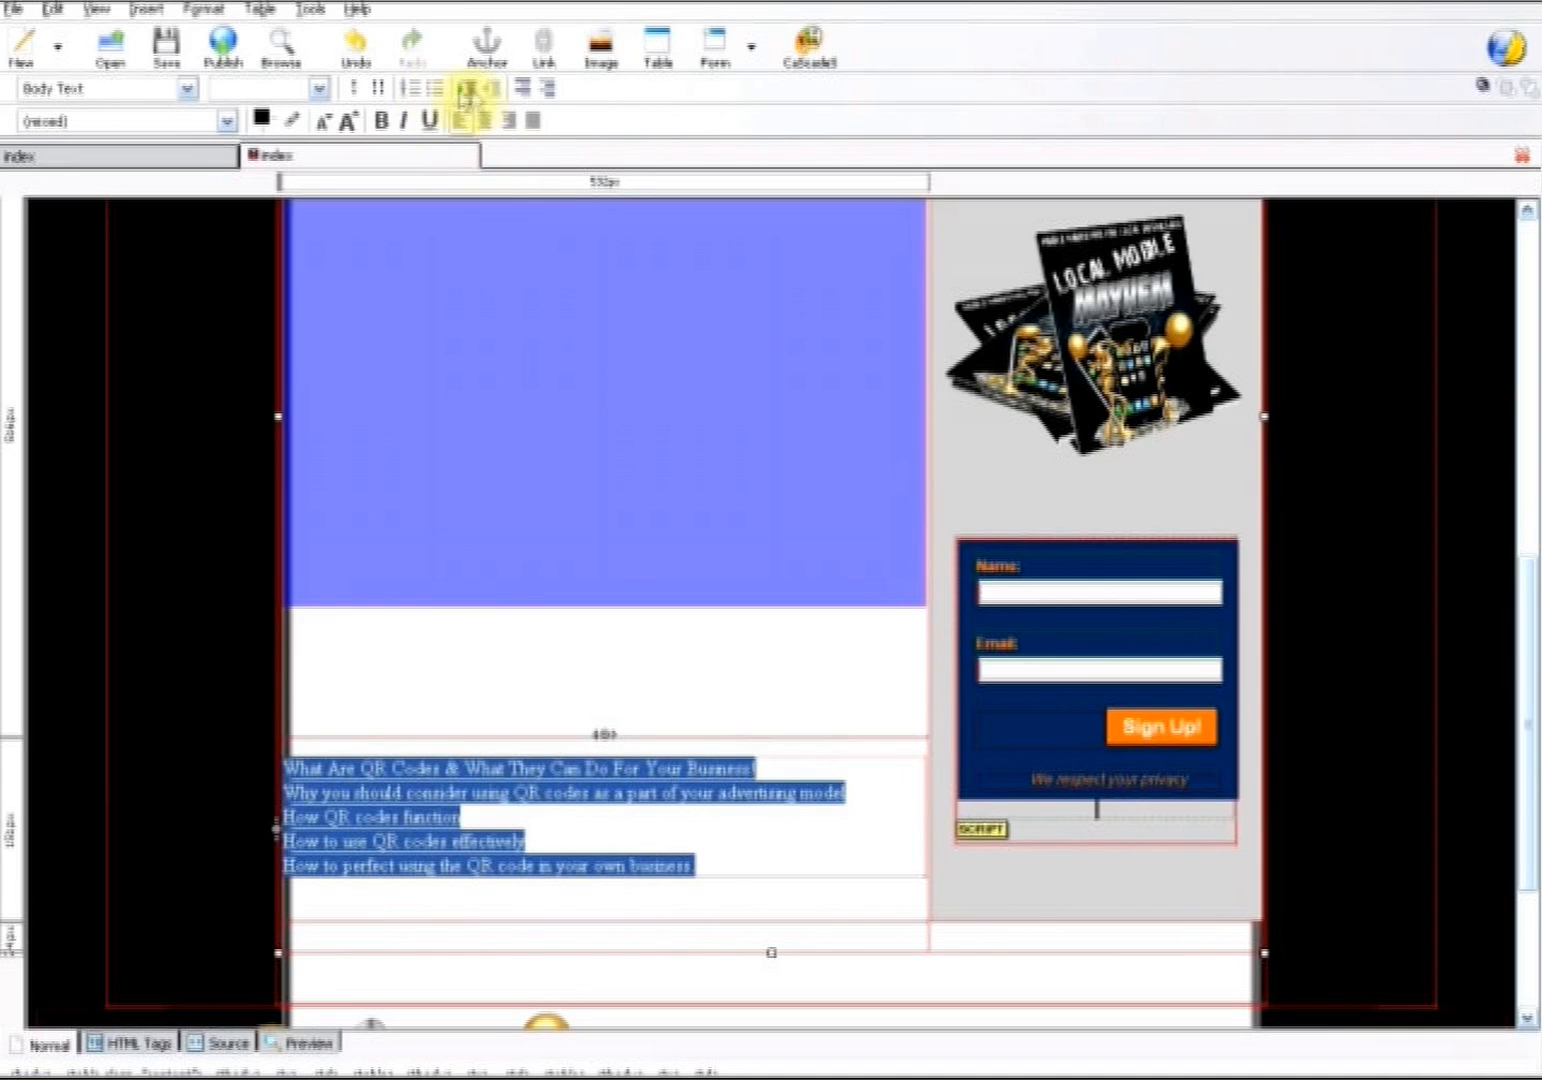
pyautogui.click(467, 88)
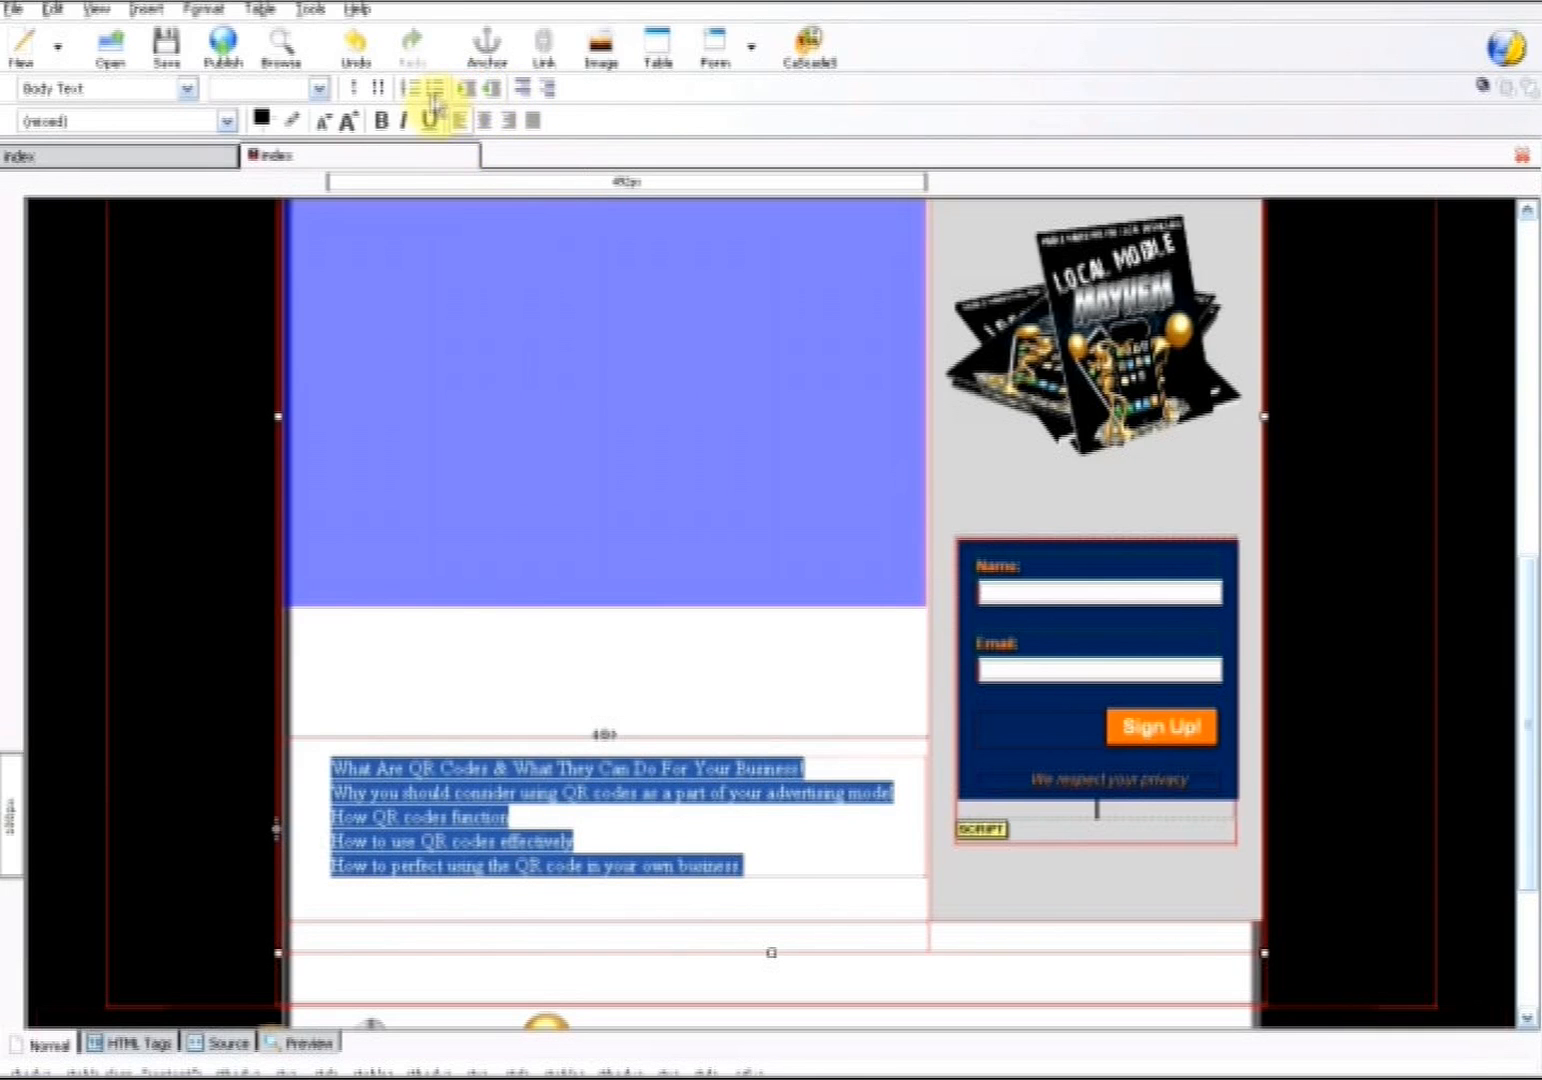
pyautogui.click(428, 96)
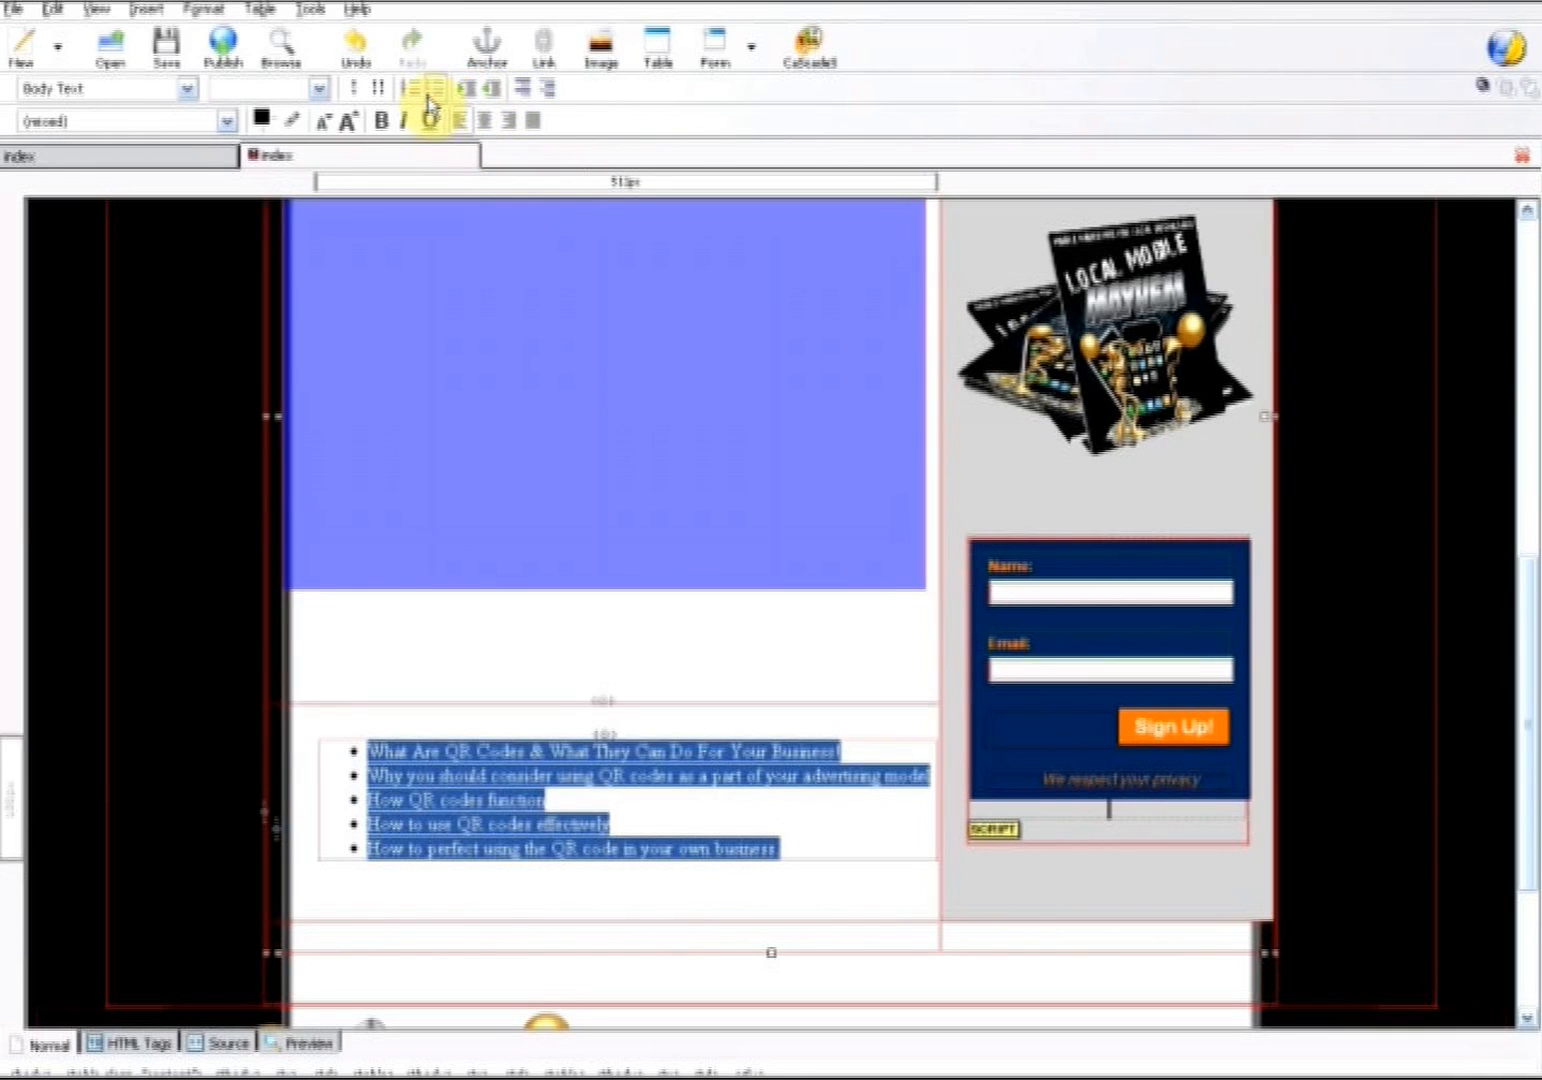
pyautogui.click(625, 906)
pyautogui.press('BackSpace')
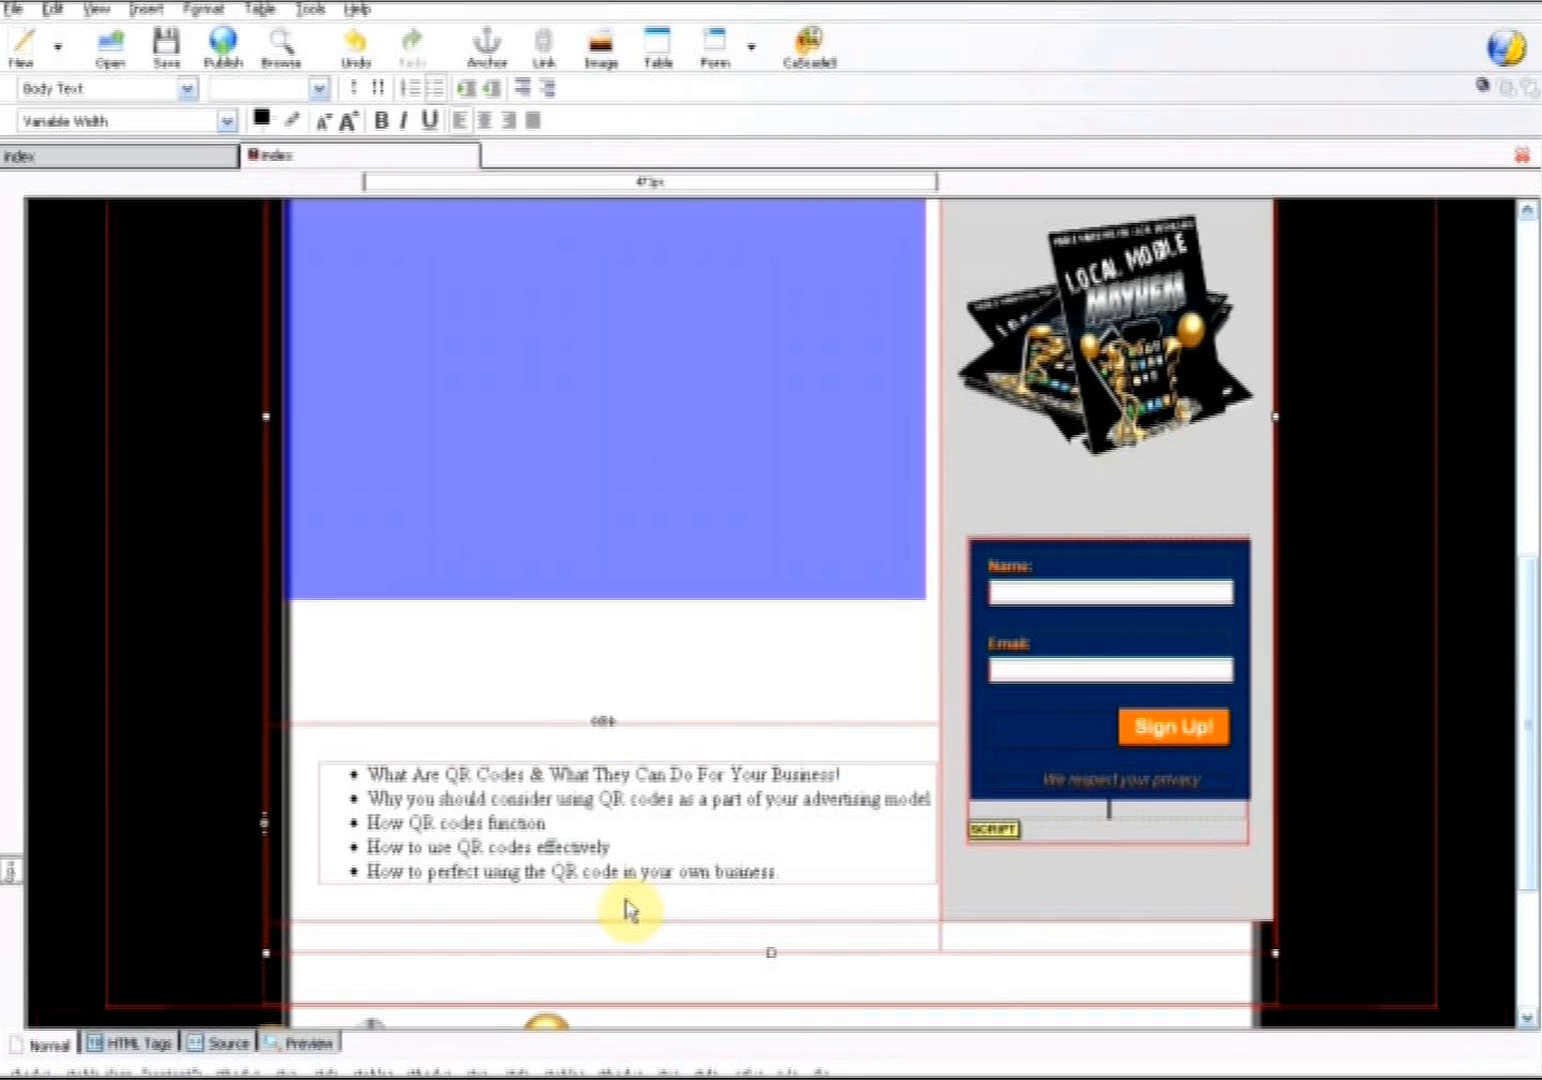
pyautogui.click(481, 708)
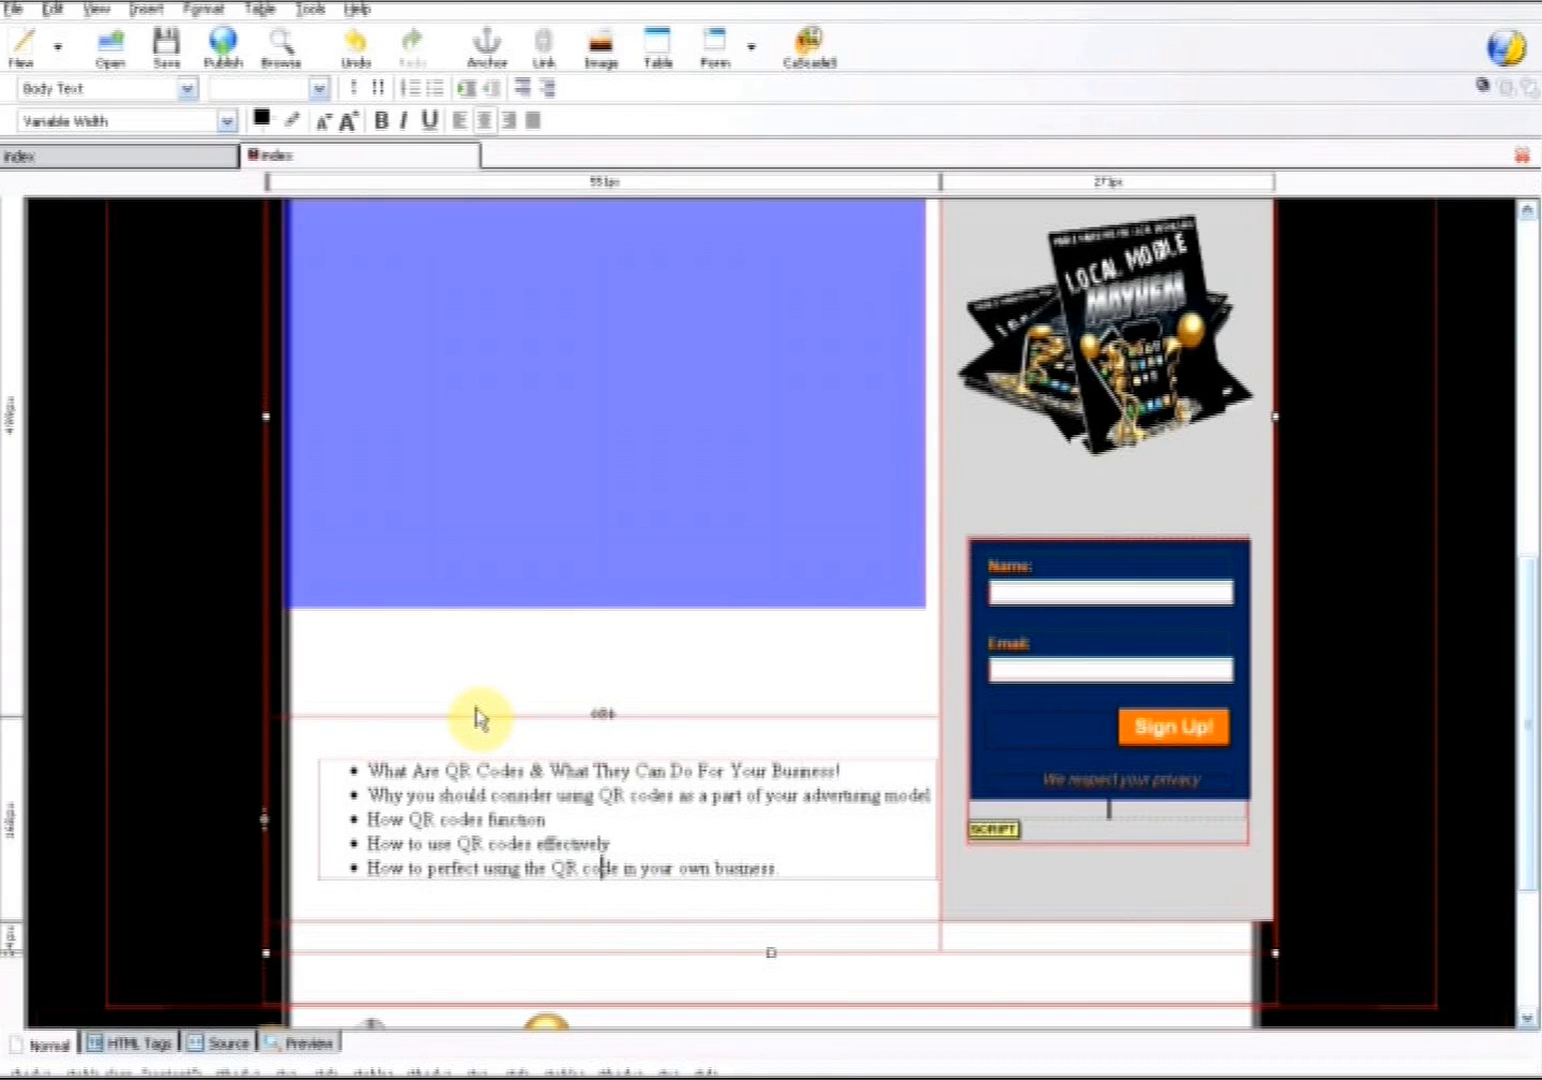
pyautogui.press('Up')
pyautogui.press('Up')
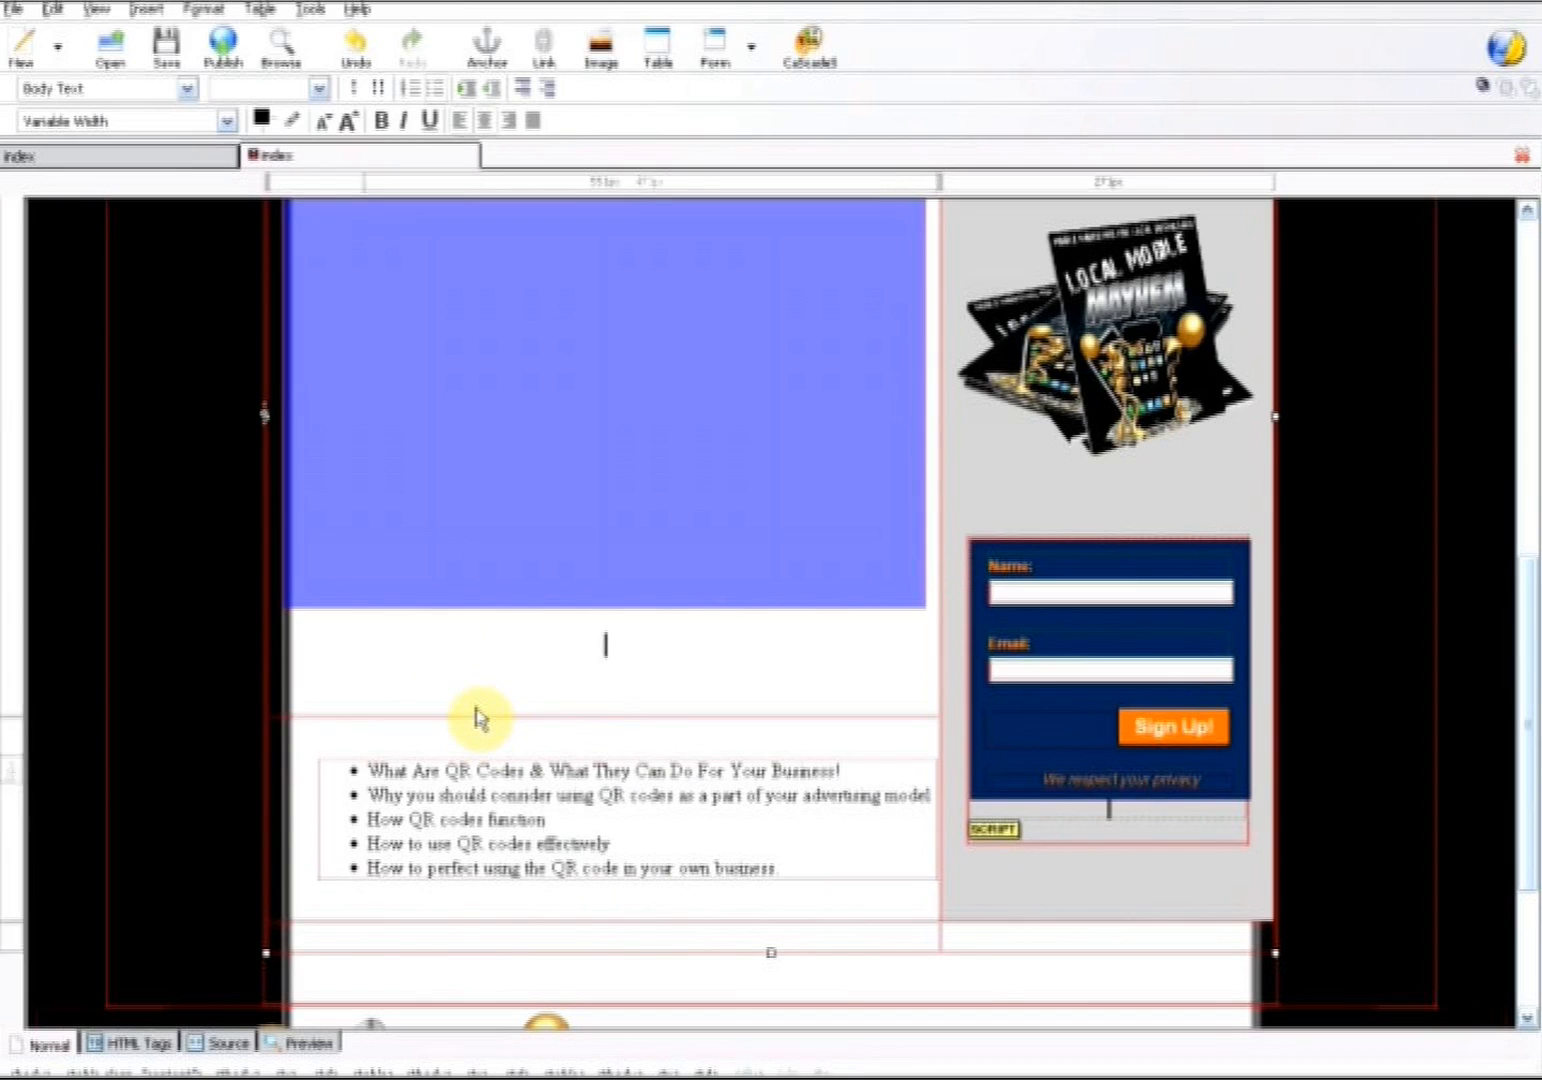
pyautogui.scroll(3, 733, 592)
# Delete the blank line between the content table and the footer graphic, and preview the page
pyautogui.scroll(-5, 790, 845)
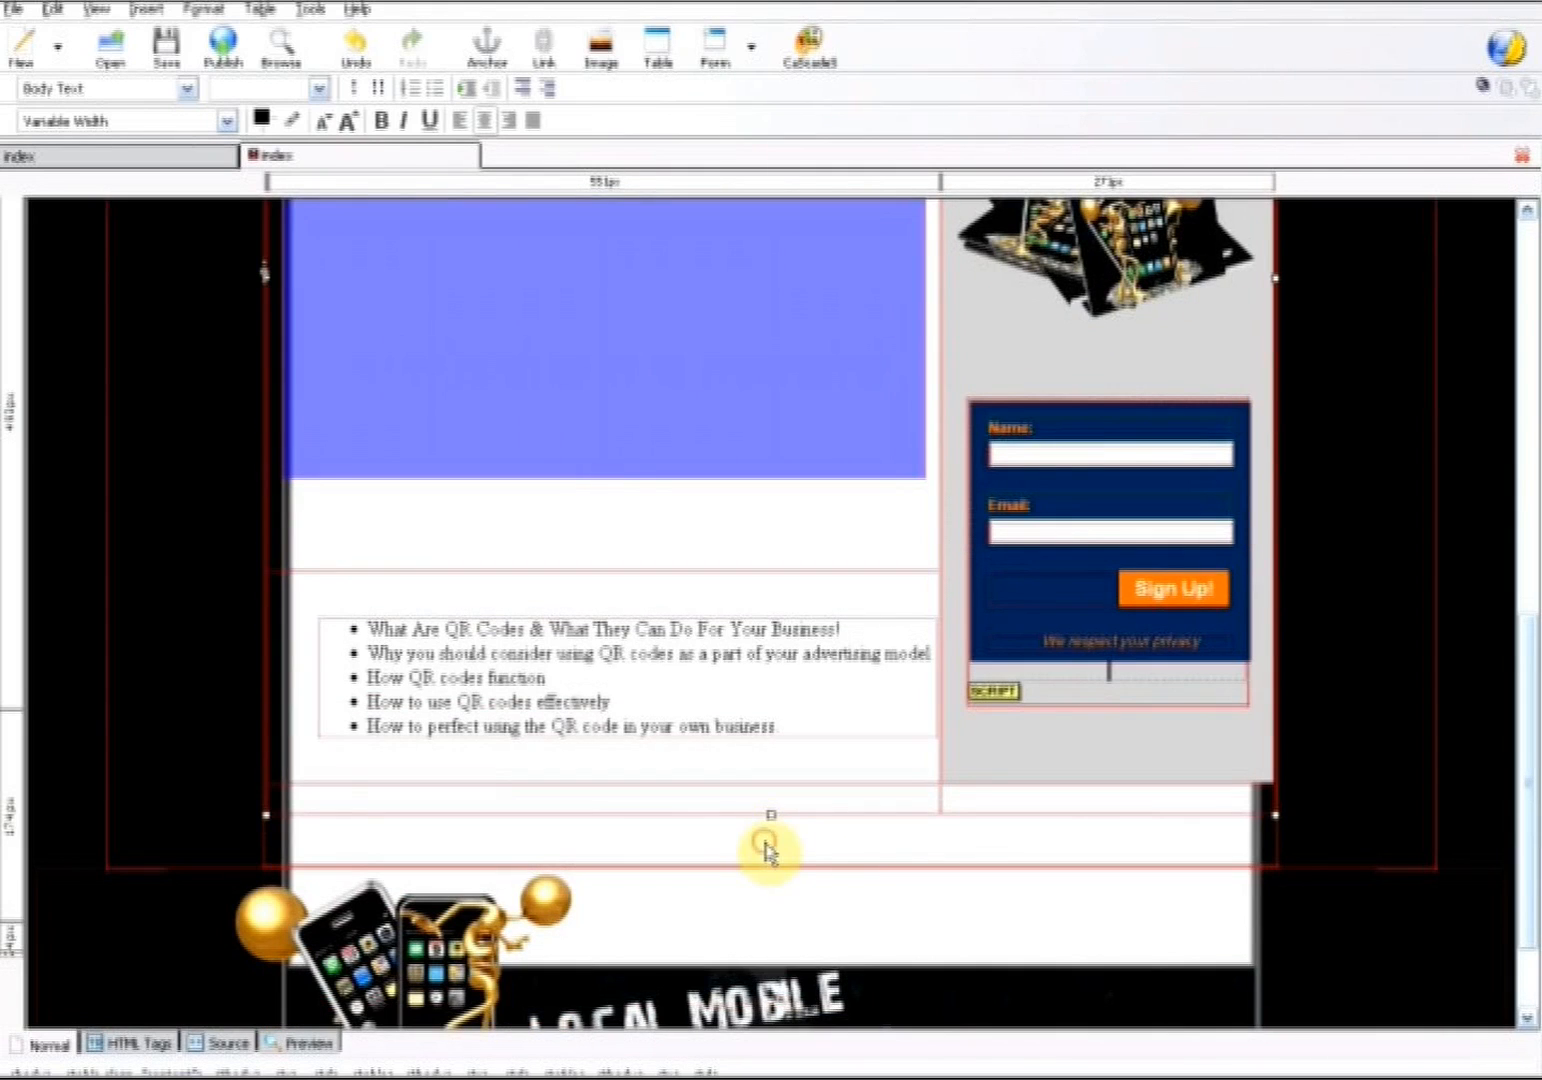
pyautogui.click(766, 851)
pyautogui.press('BackSpace')
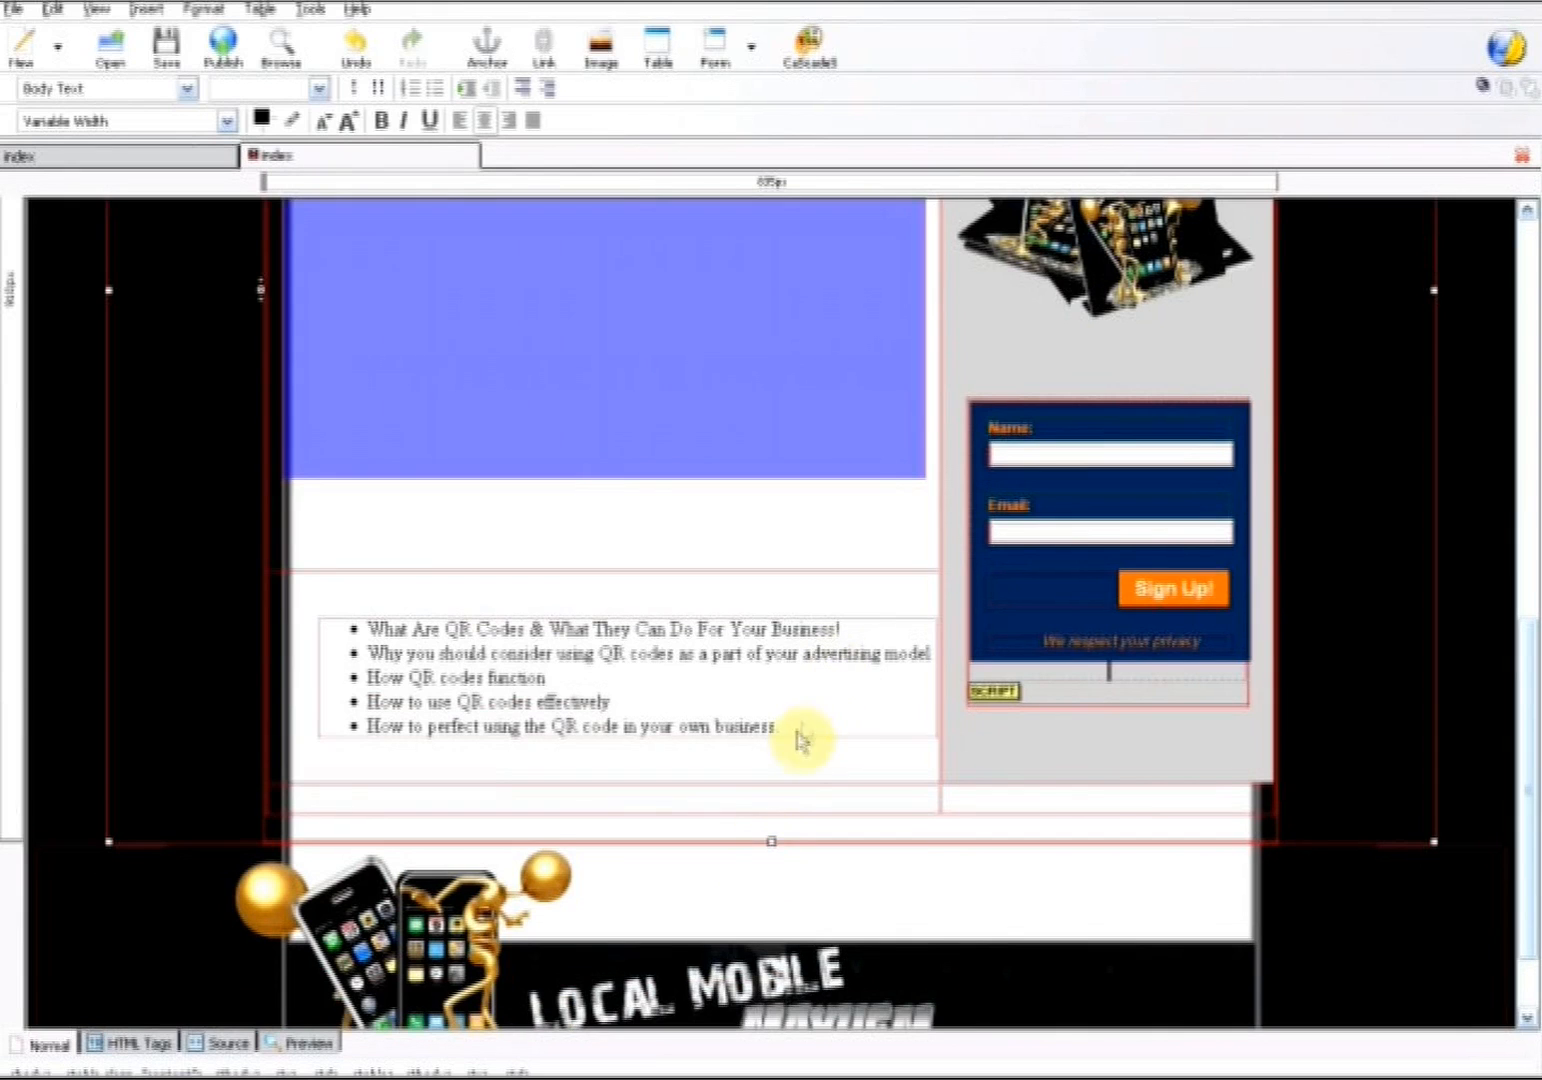
pyautogui.click(320, 1046)
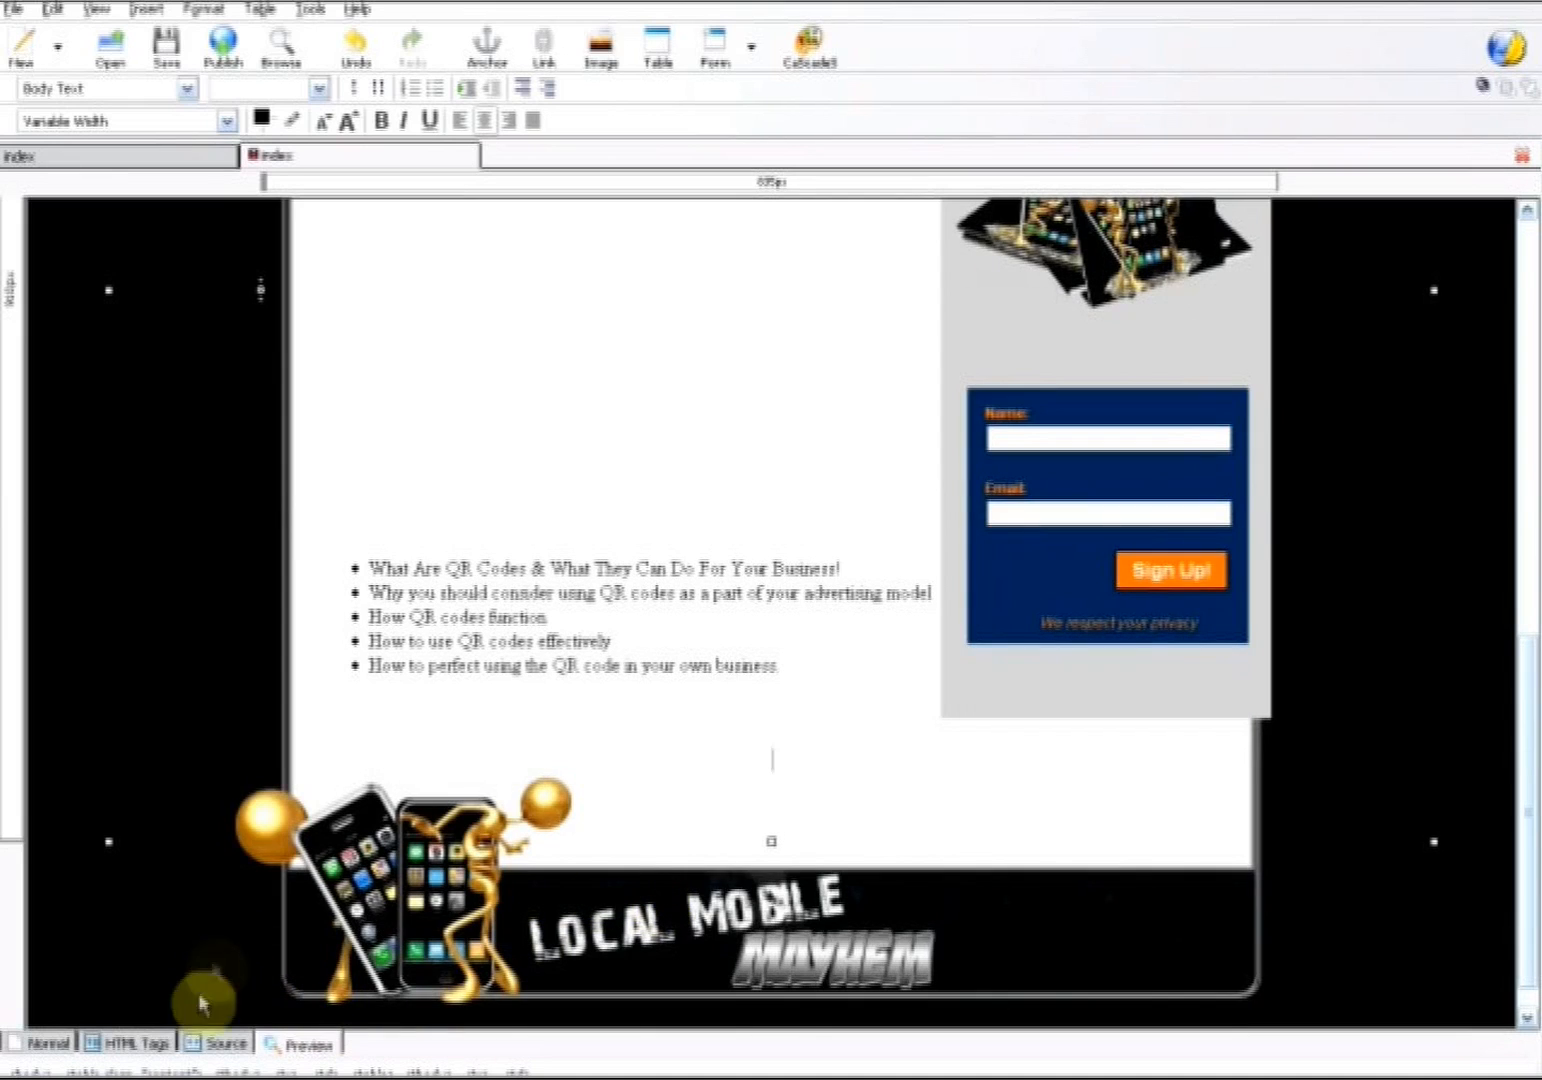
pyautogui.click(50, 1042)
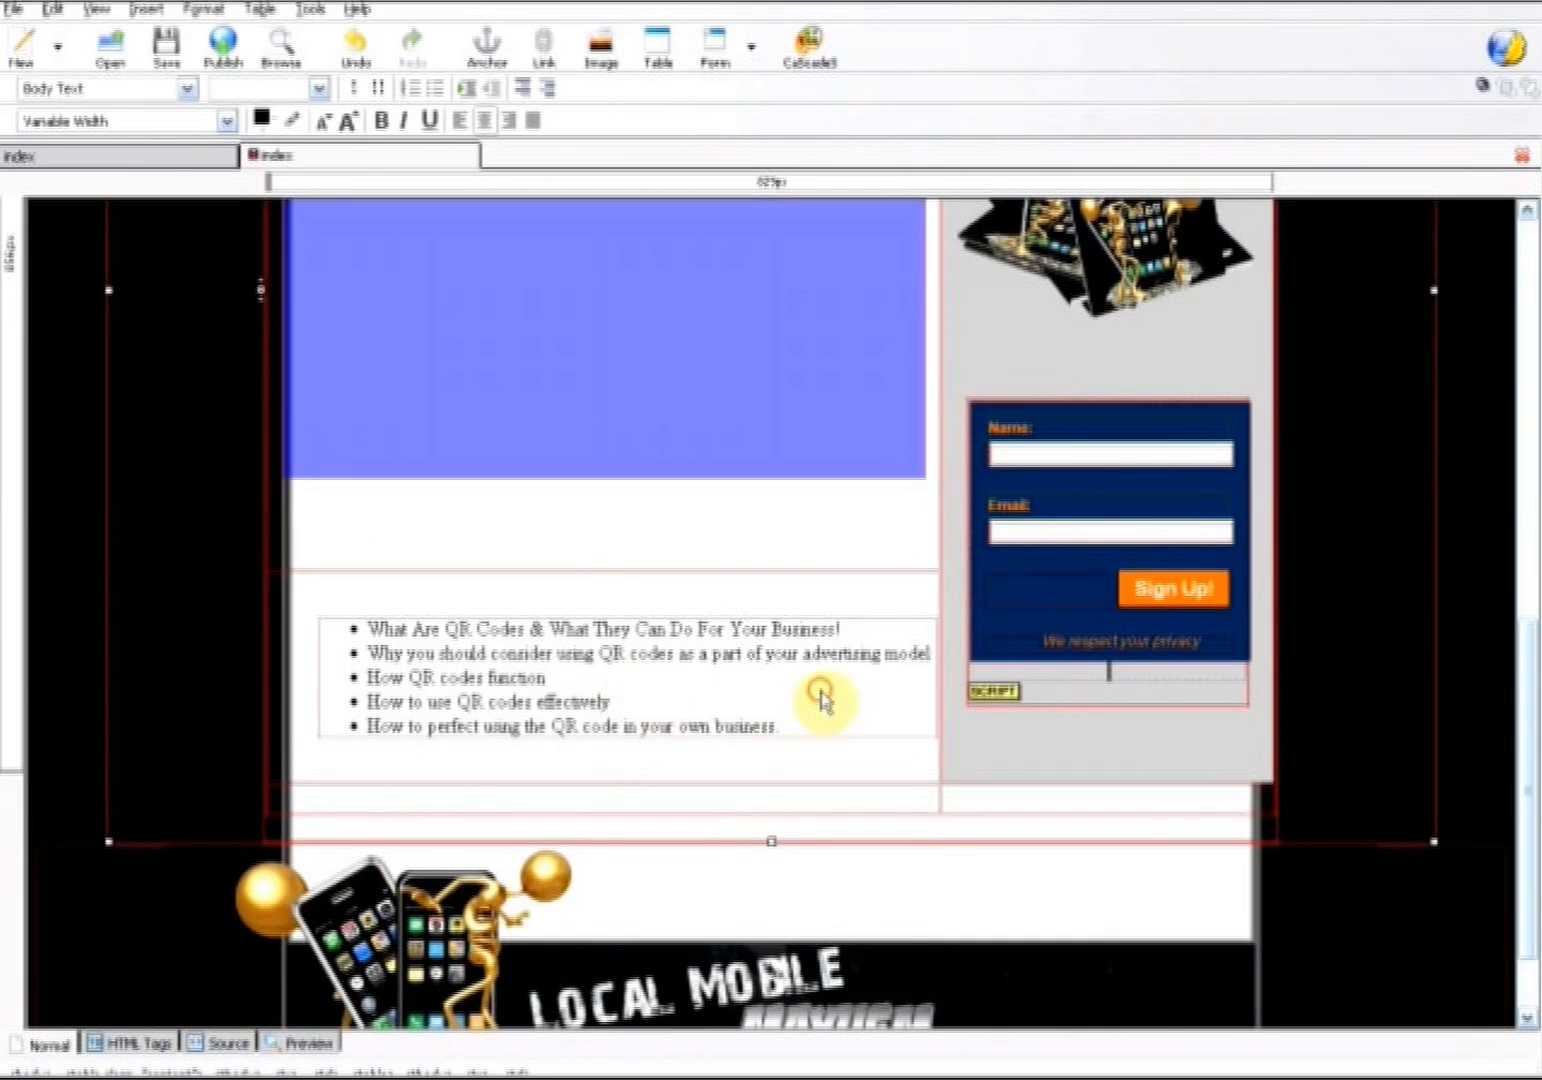
# Outdent the bulleted benefit list so the table fits the page width again, and preview the page
pyautogui.click(820, 700)
pyautogui.moveTo(800, 737); pyautogui.dragTo(334, 630)
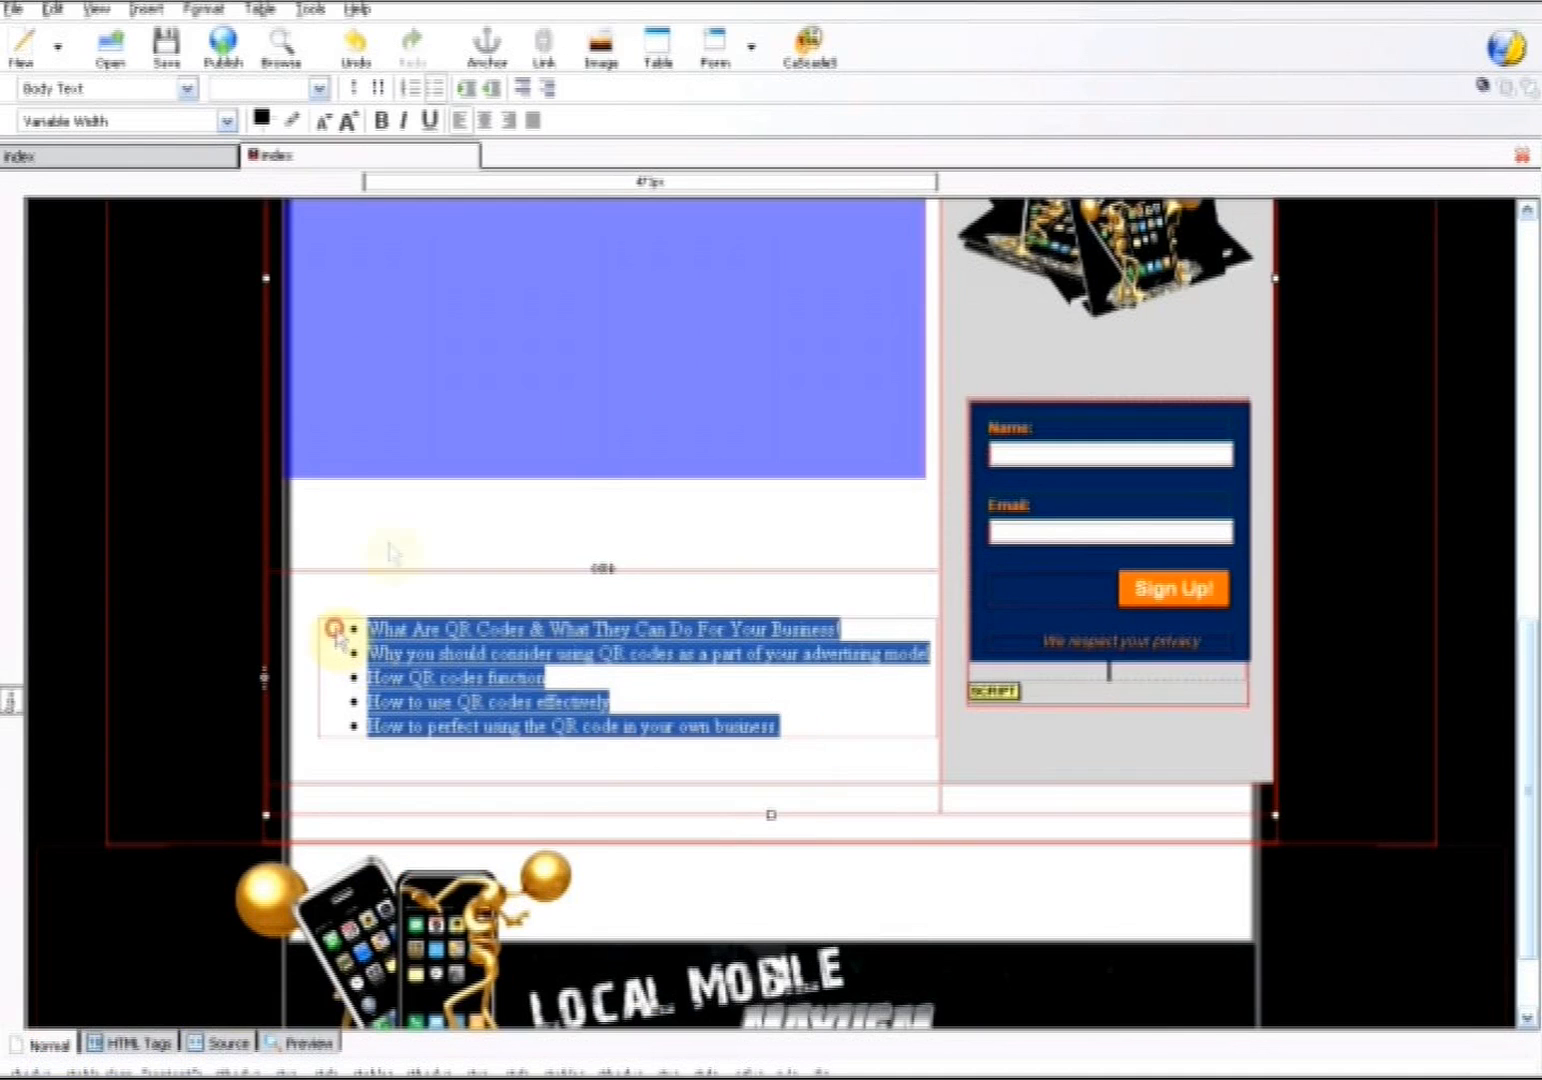
pyautogui.click(463, 94)
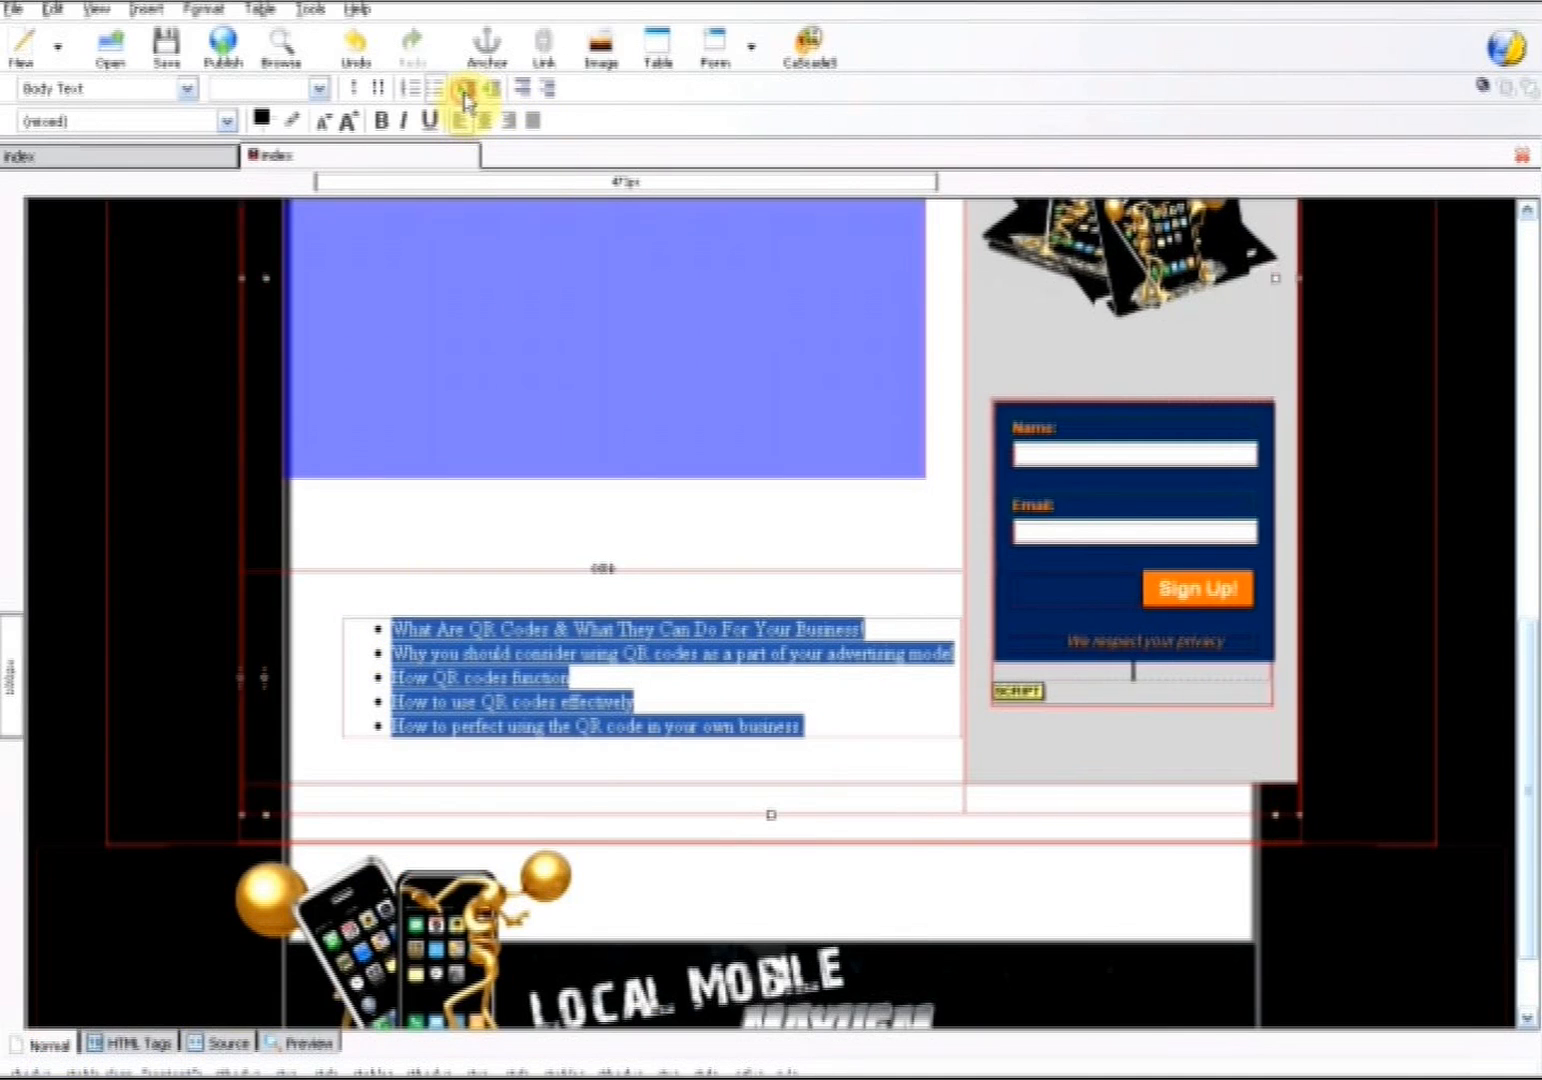
pyautogui.click(463, 94)
pyautogui.click(490, 92)
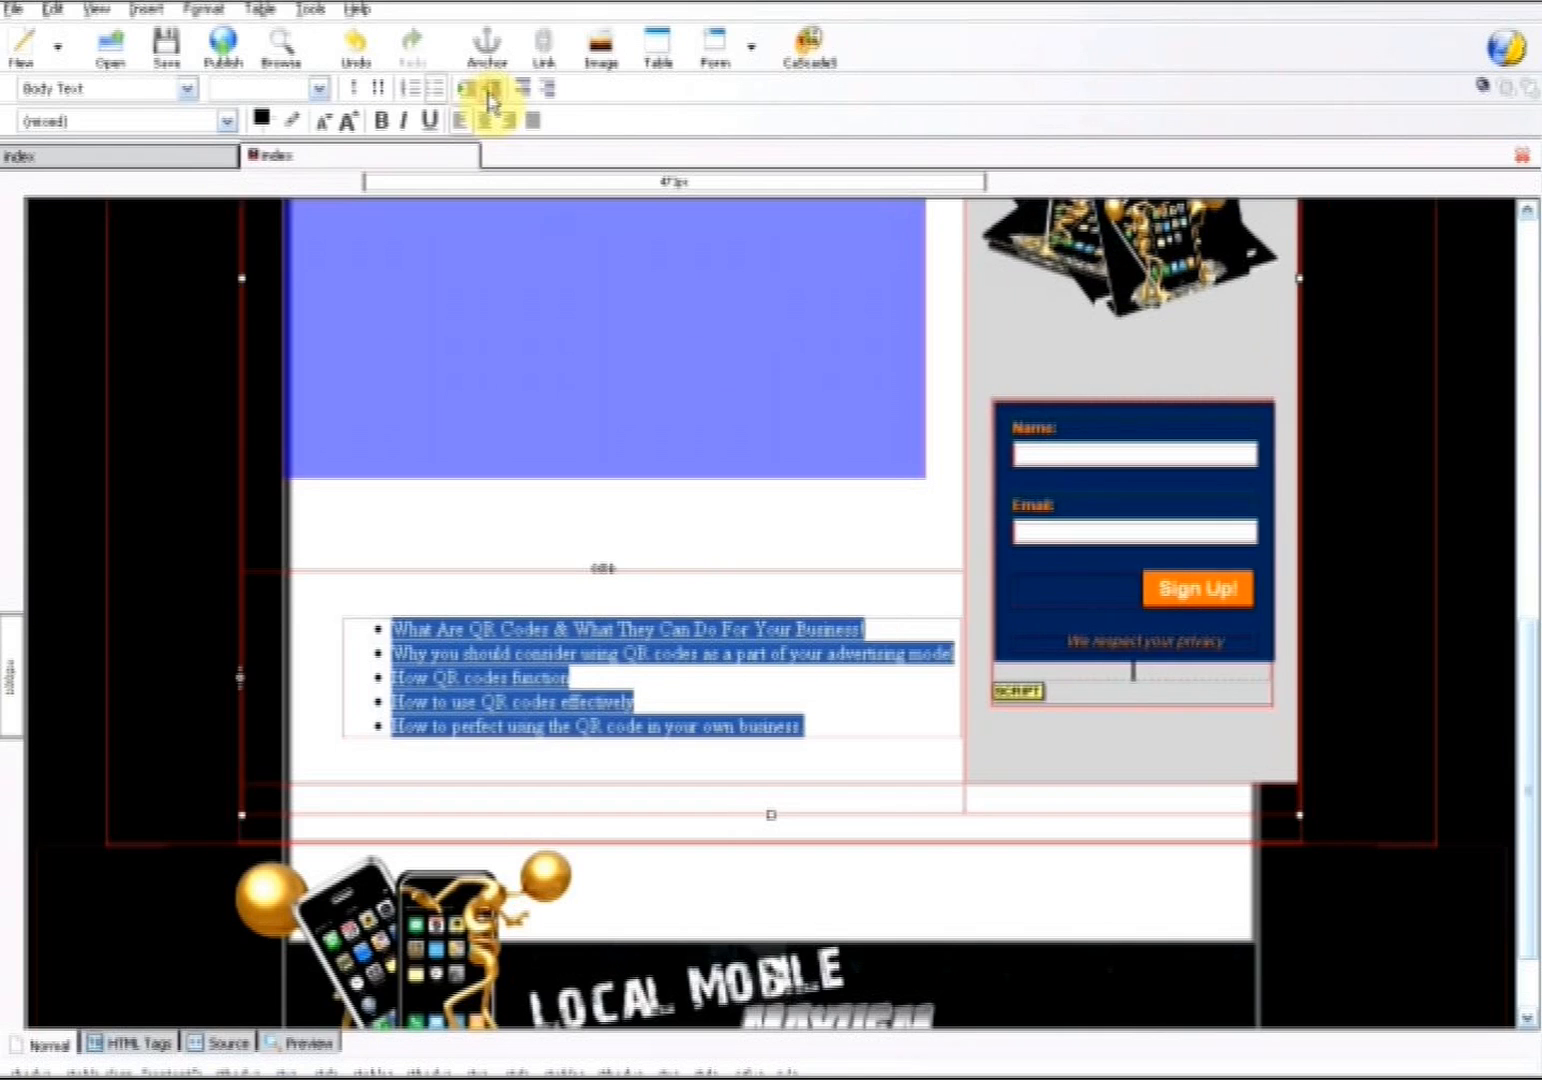
pyautogui.click(490, 92)
pyautogui.click(490, 92)
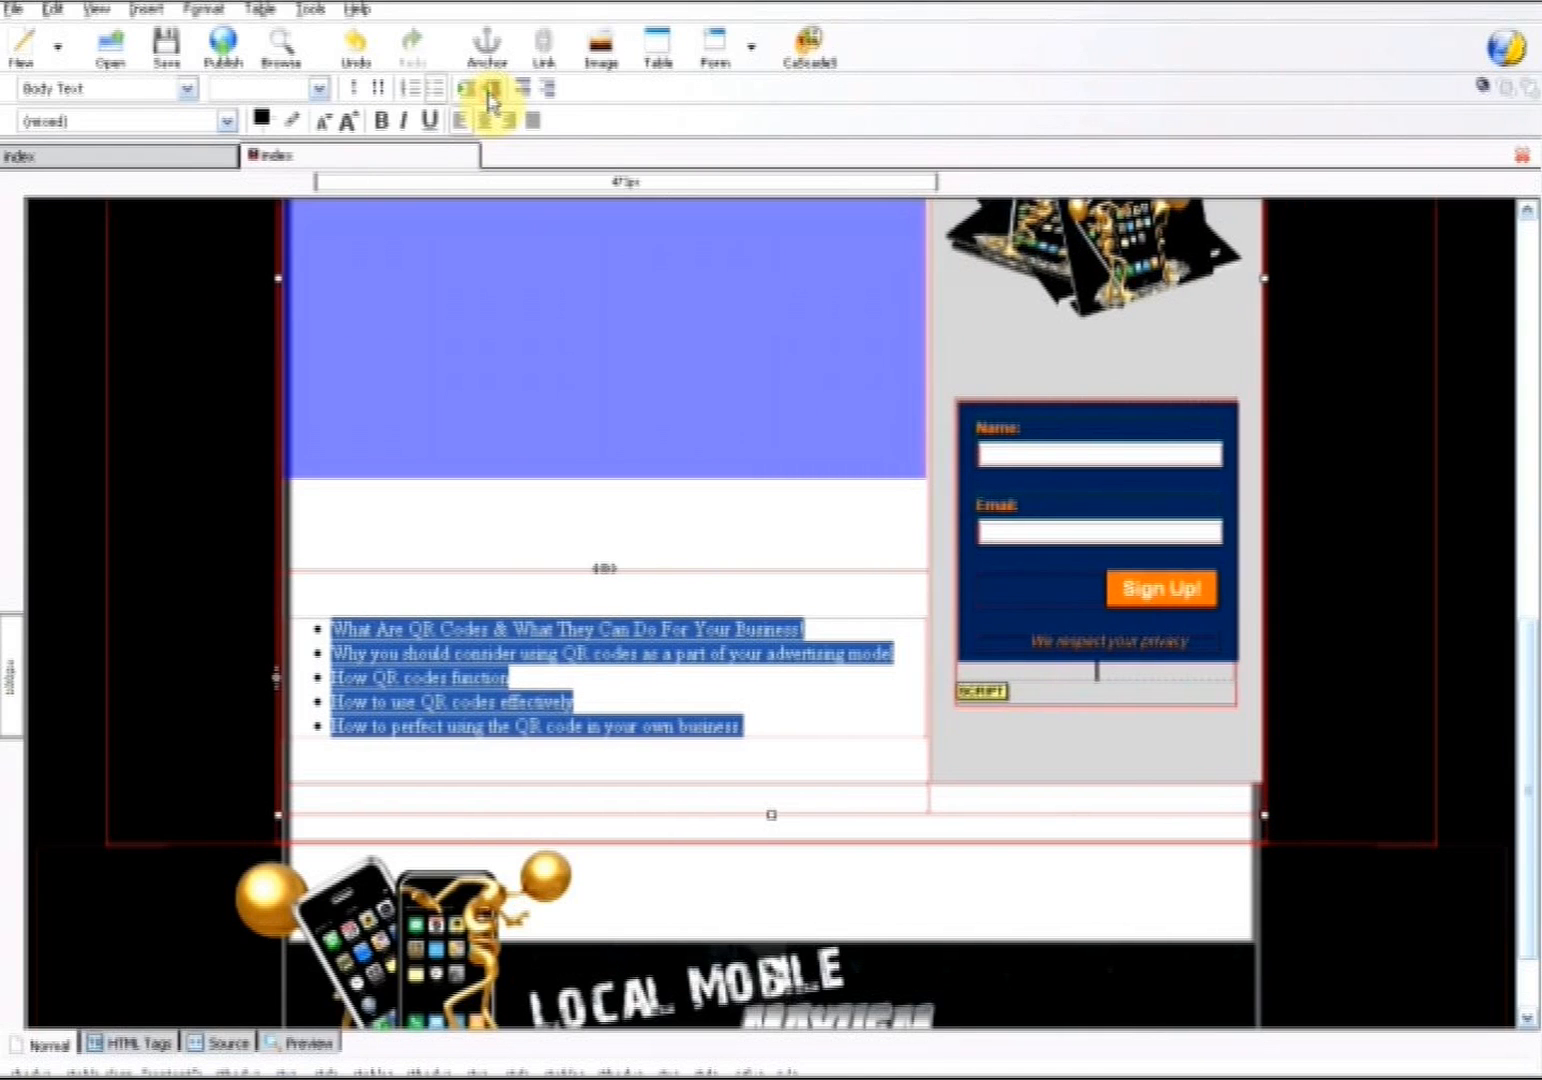
pyautogui.click(298, 1046)
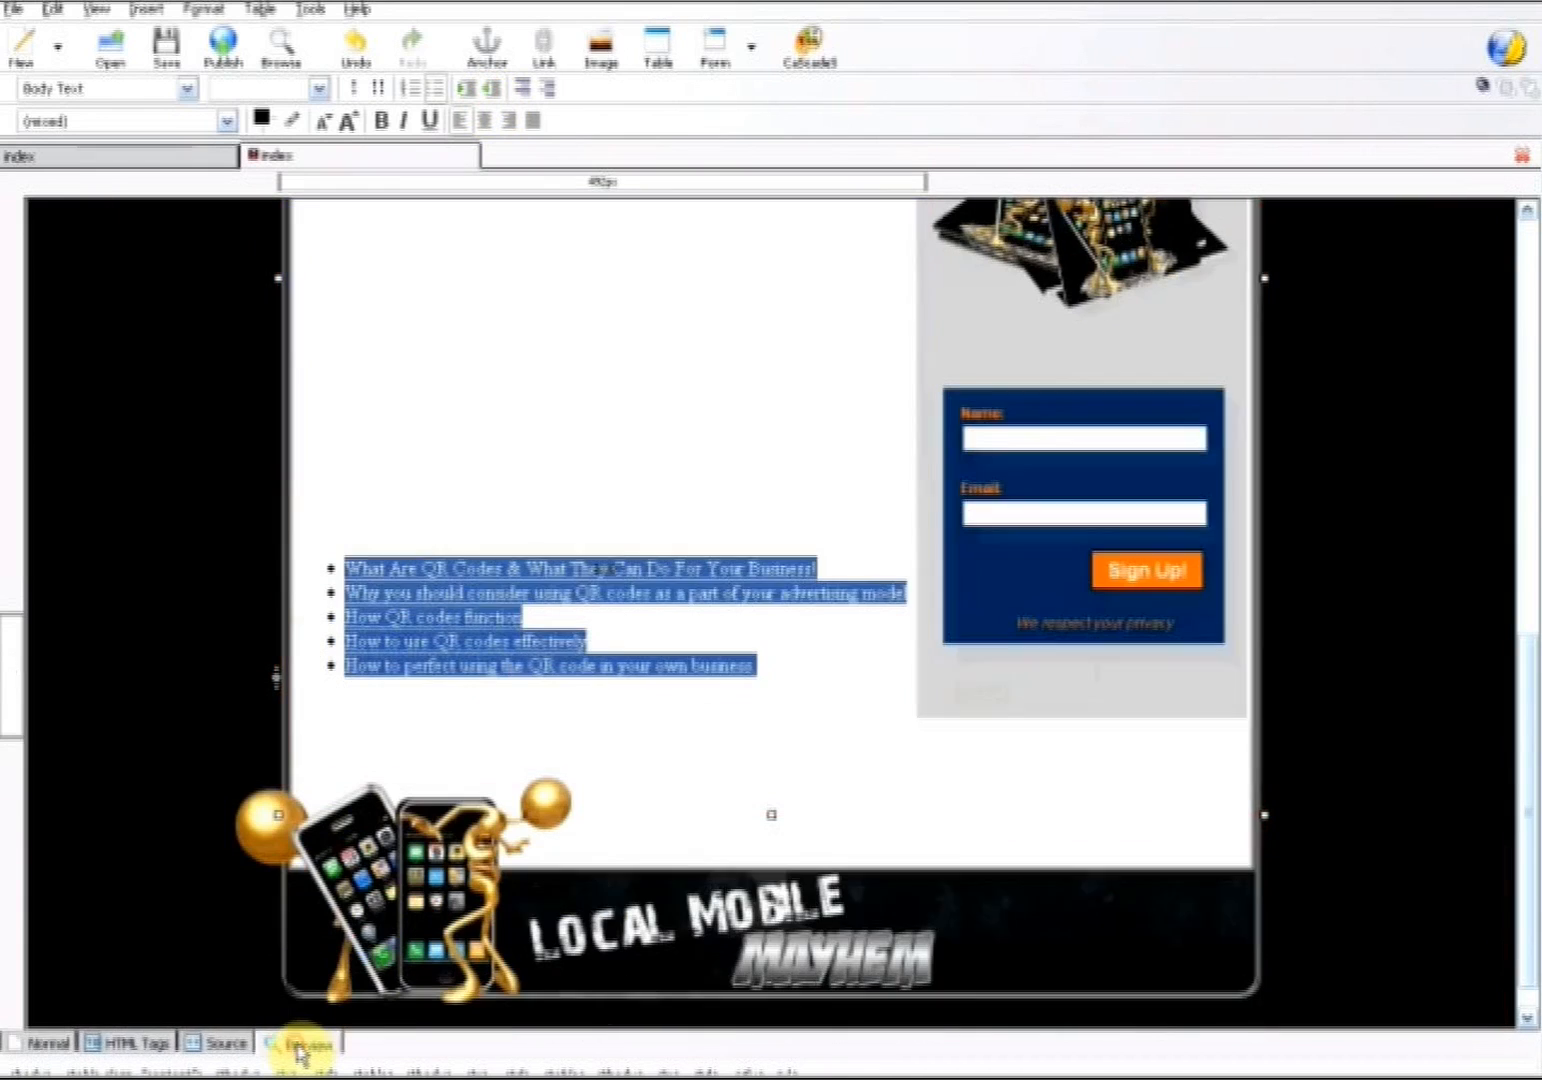
# Return the squeeze page to the editing view, check its layout from the headline to the benefit list, and save it
pyautogui.click(63, 1047)
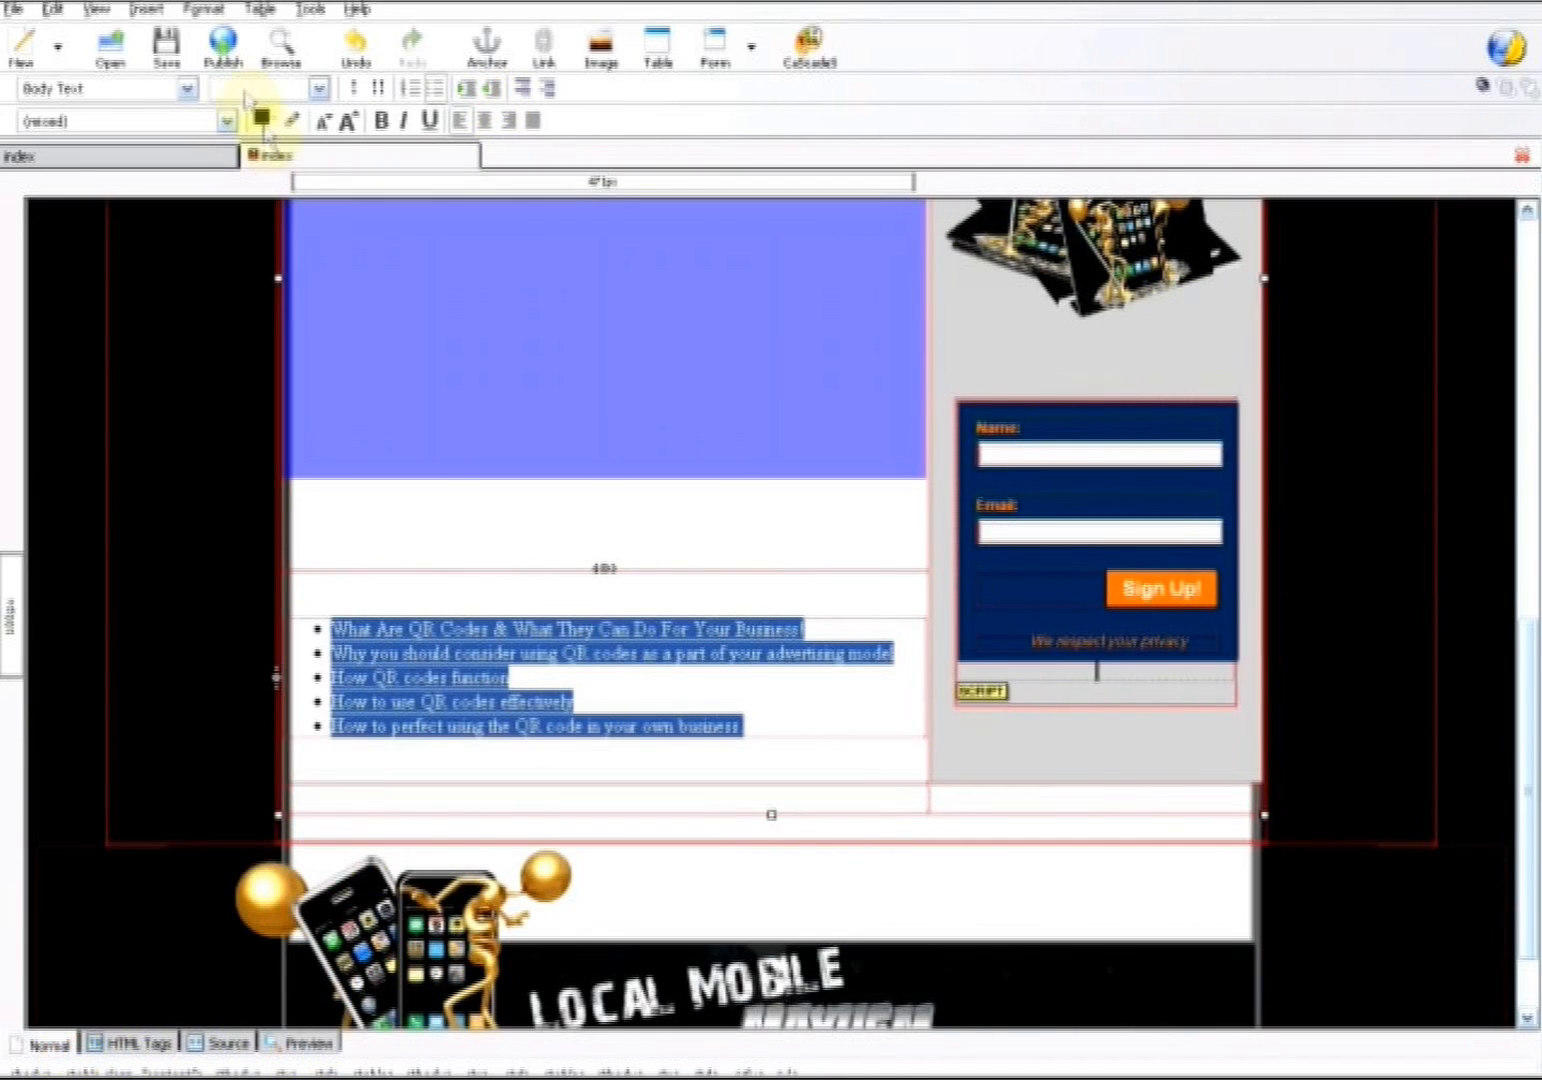
pyautogui.click(168, 48)
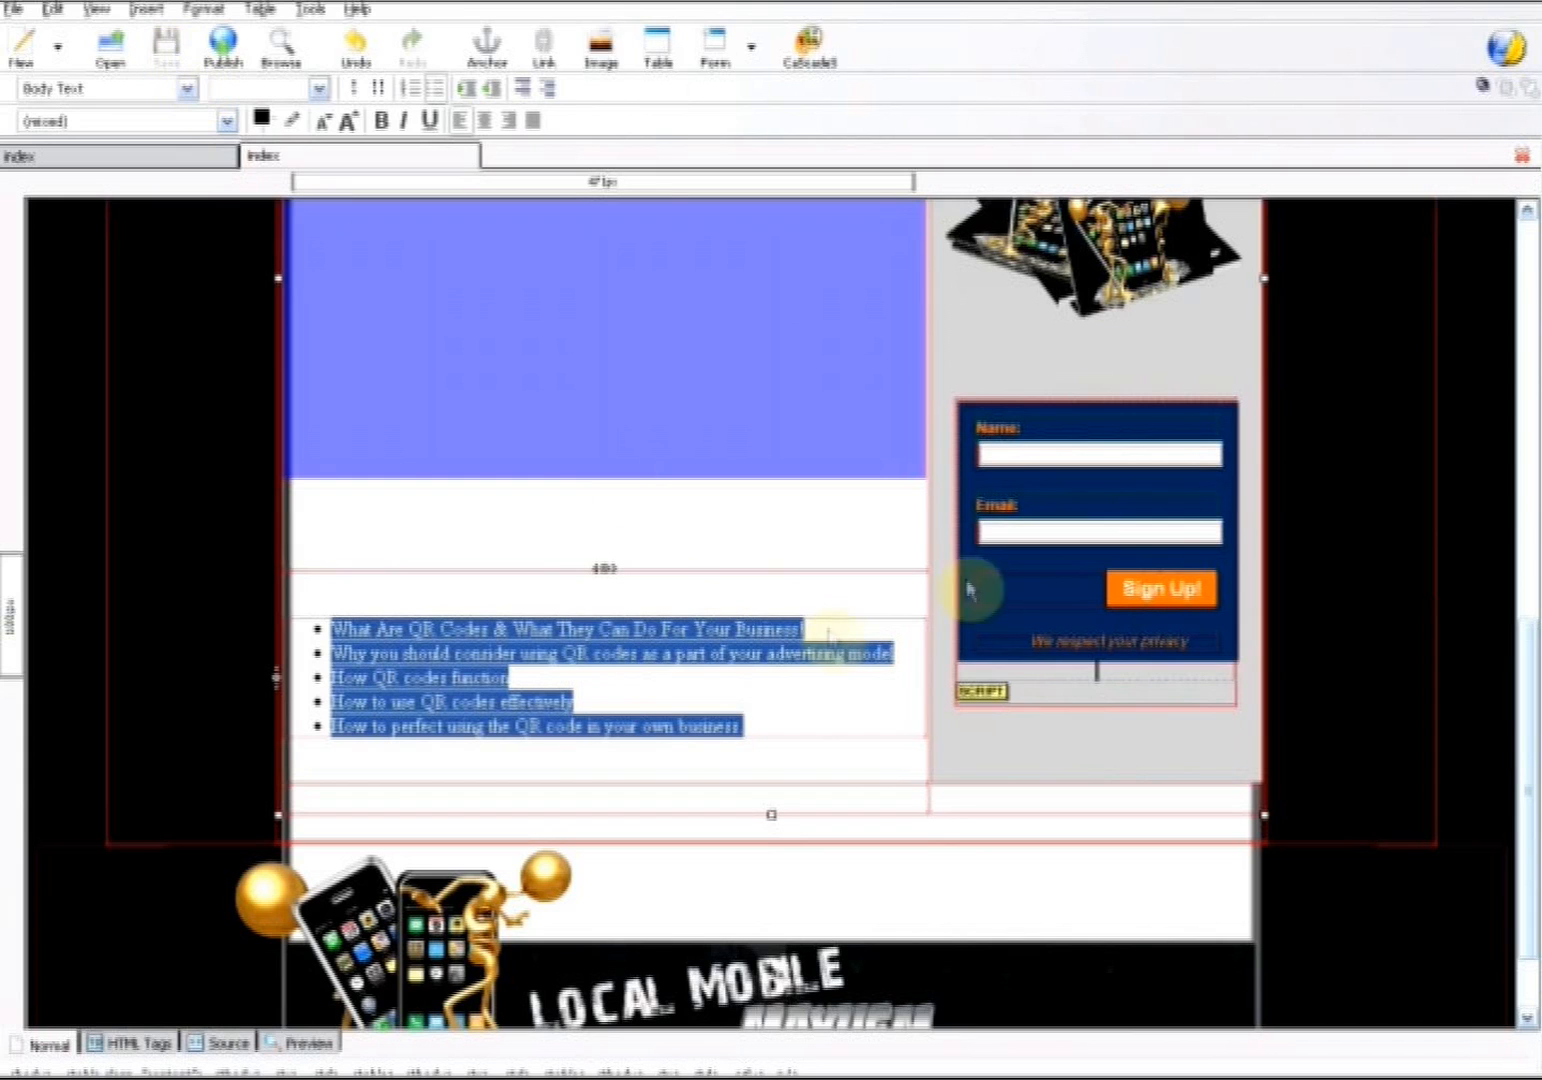
pyautogui.moveTo(1527, 745); pyautogui.dragTo(1527, 643)
pyautogui.click(633, 767)
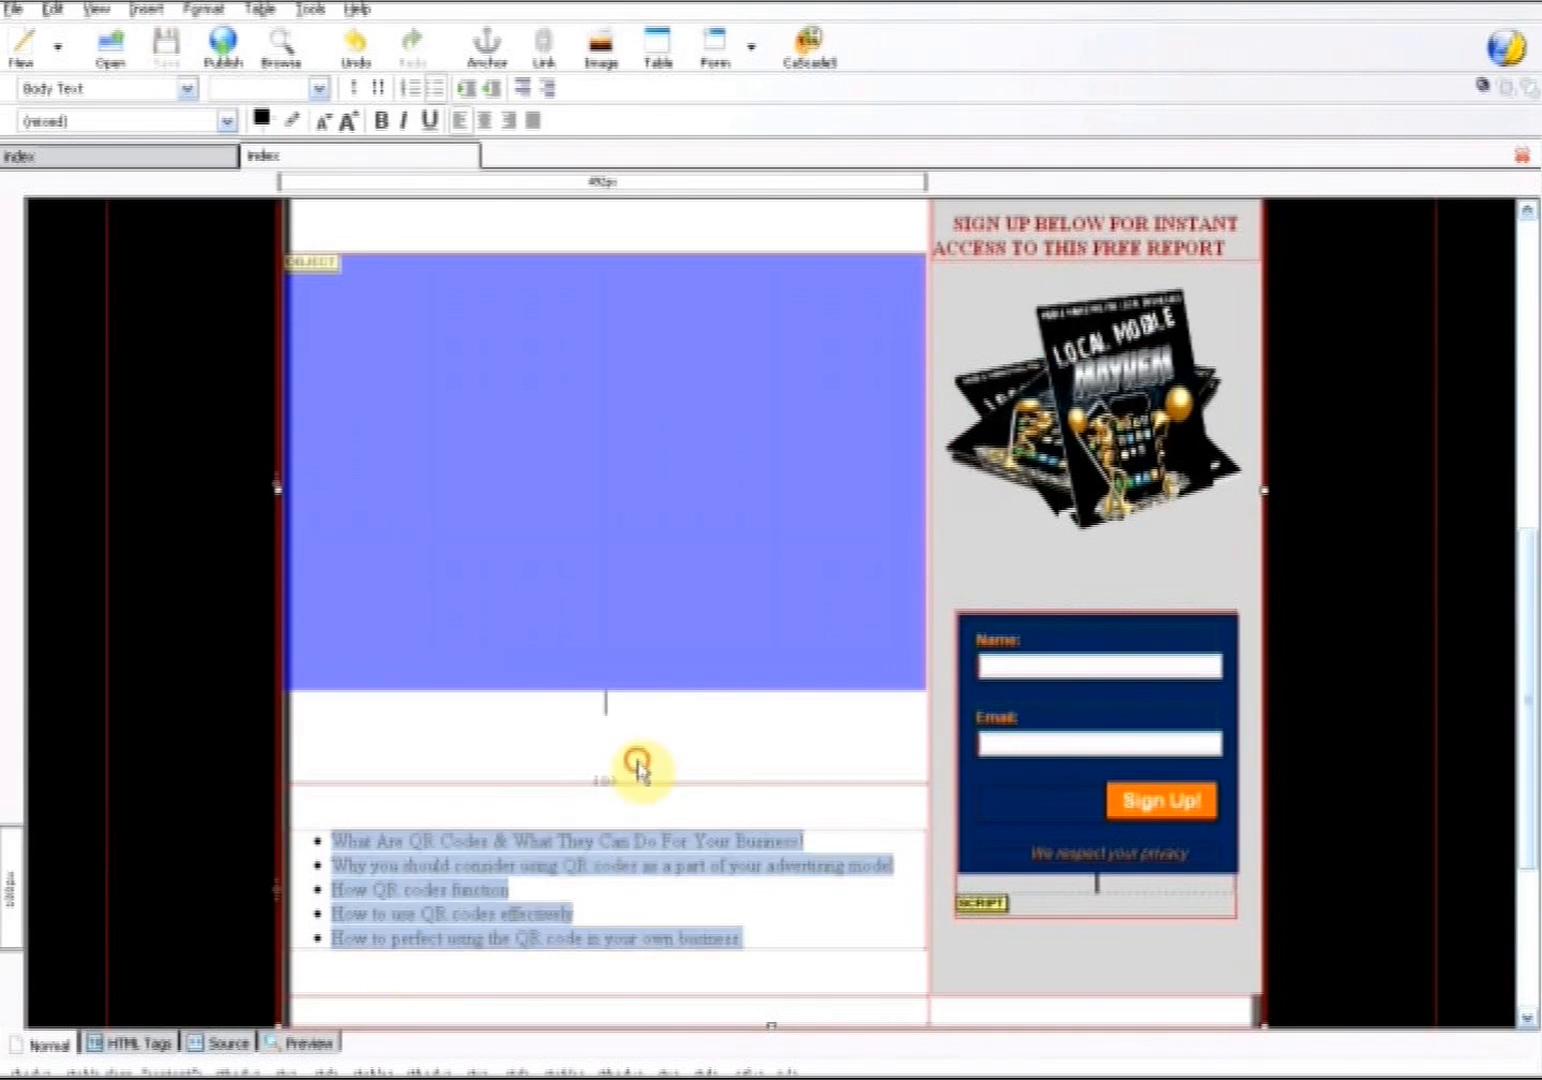
pyautogui.scroll(5, 735, 790)
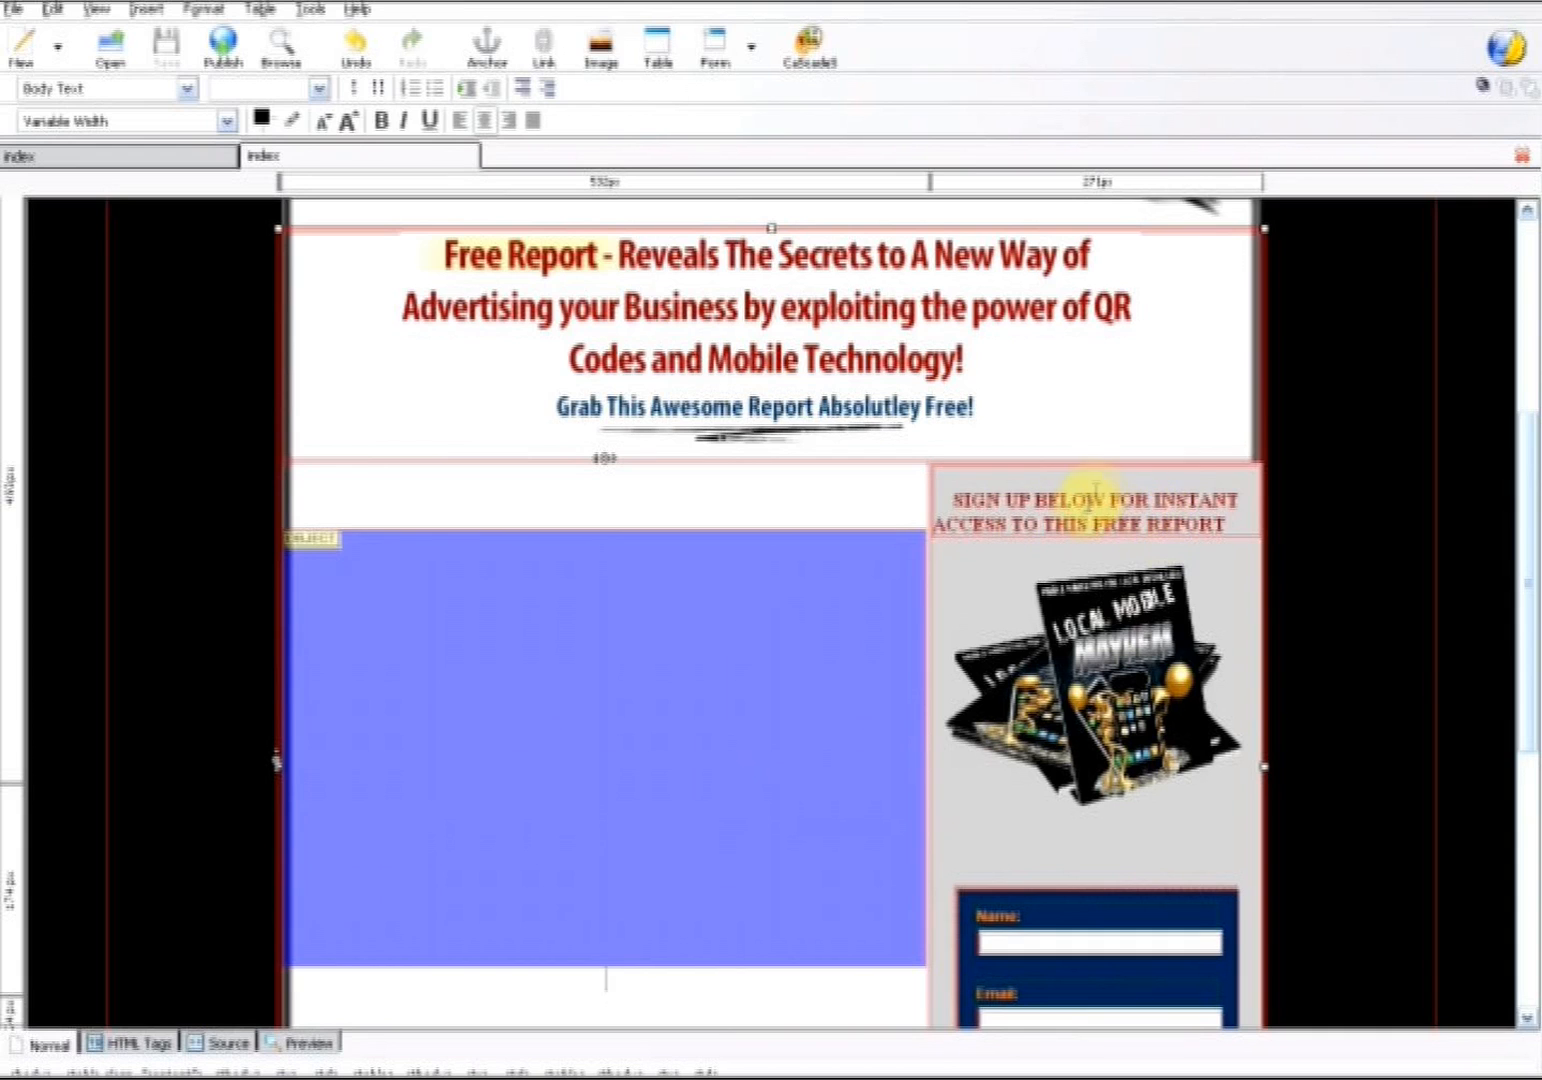
pyautogui.scroll(-1, 1077, 727)
pyautogui.scroll(-1, 1077, 727)
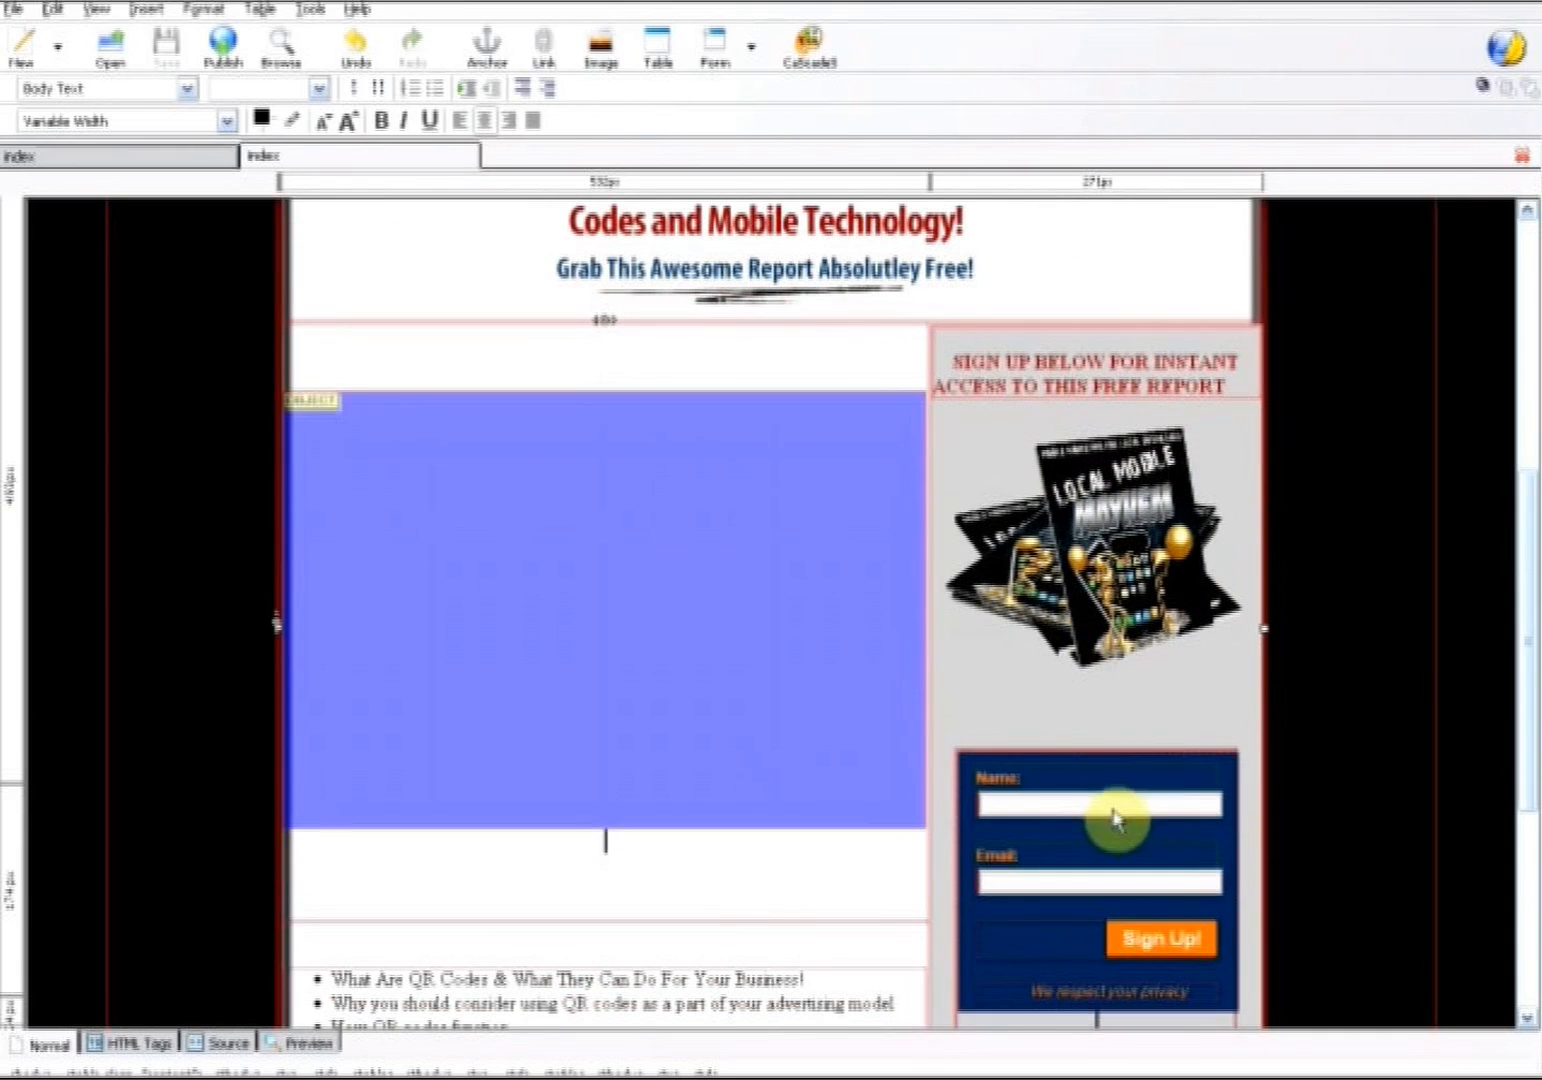
pyautogui.scroll(-4, 762, 585)
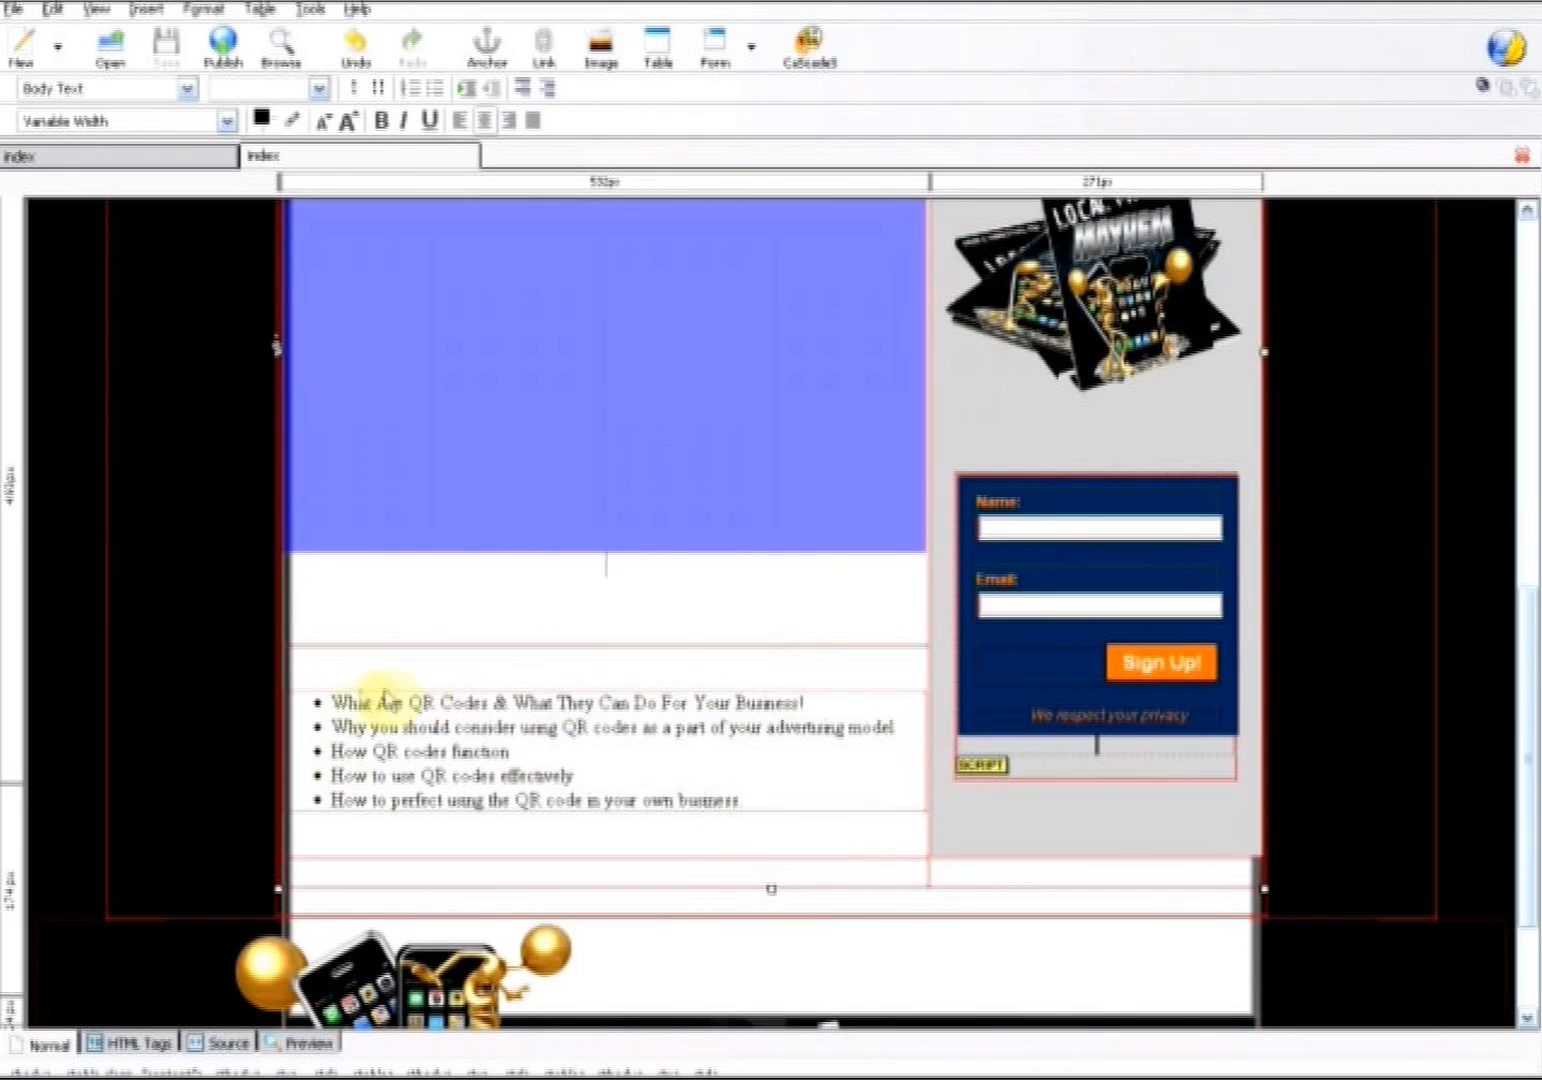
pyautogui.scroll(2, 992, 848)
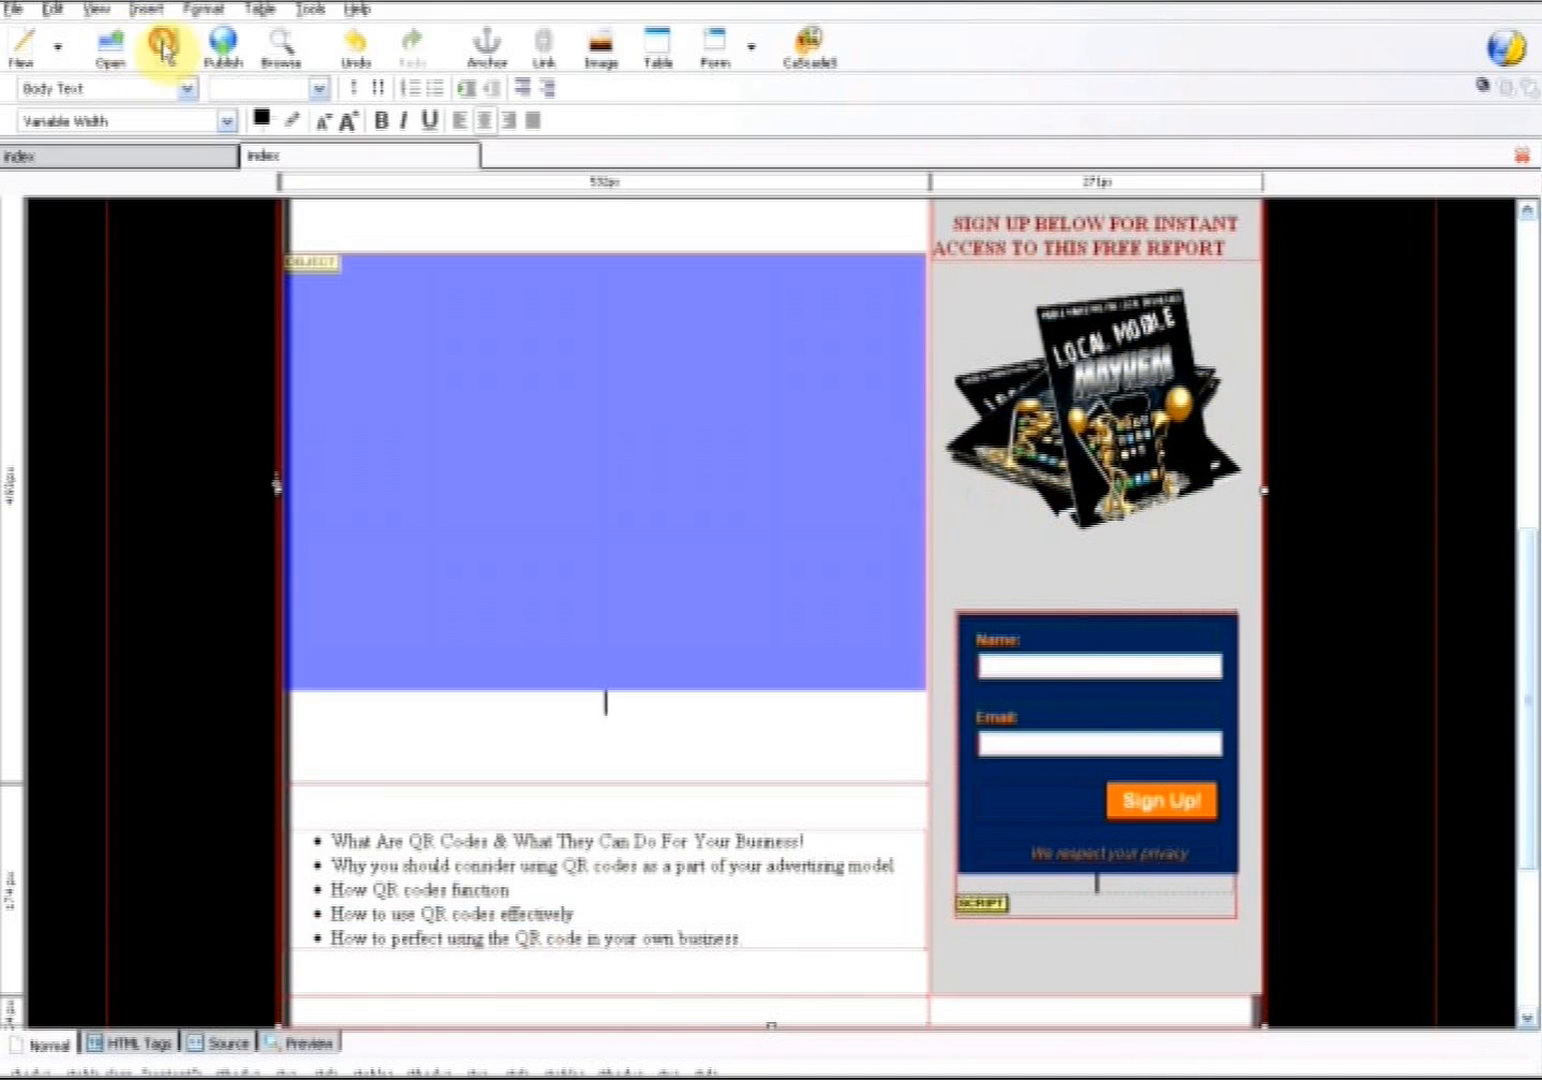
pyautogui.click(165, 50)
pyautogui.scroll(-4, 410, 465)
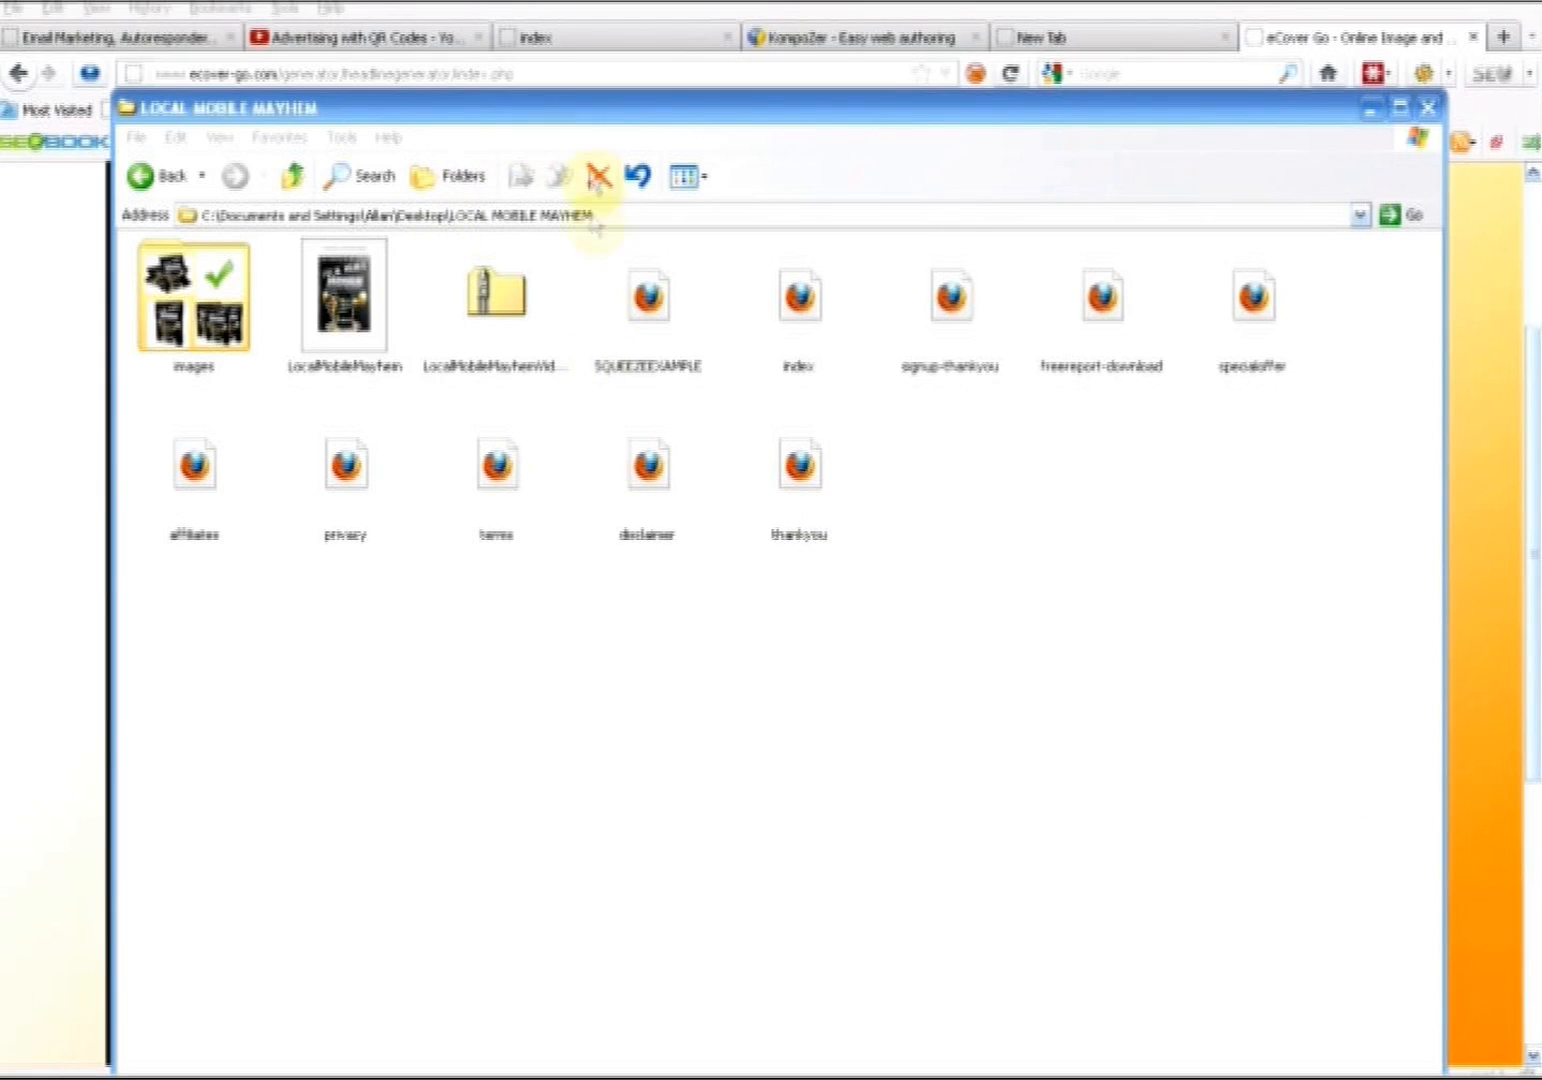
# Open index from the LOCAL MOBILE MAYHEM folder in the web browser and examine the headline, video, opt-in form and benefit list
pyautogui.click(798, 318)
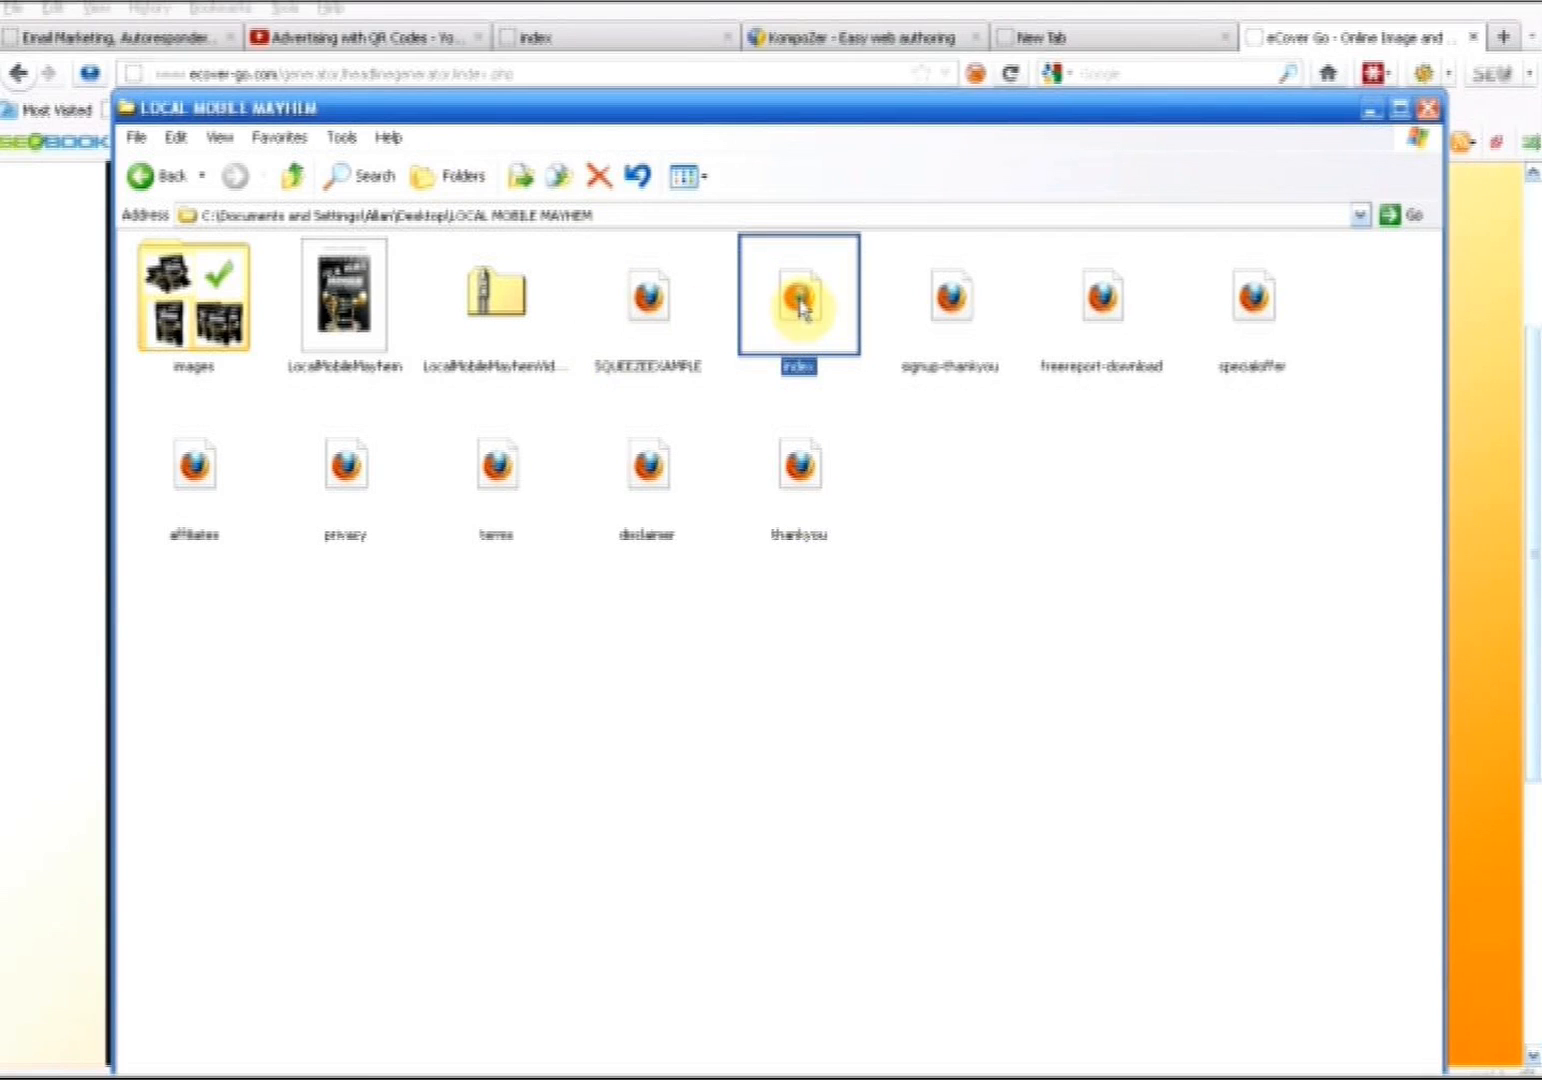
pyautogui.doubleClick(800, 306)
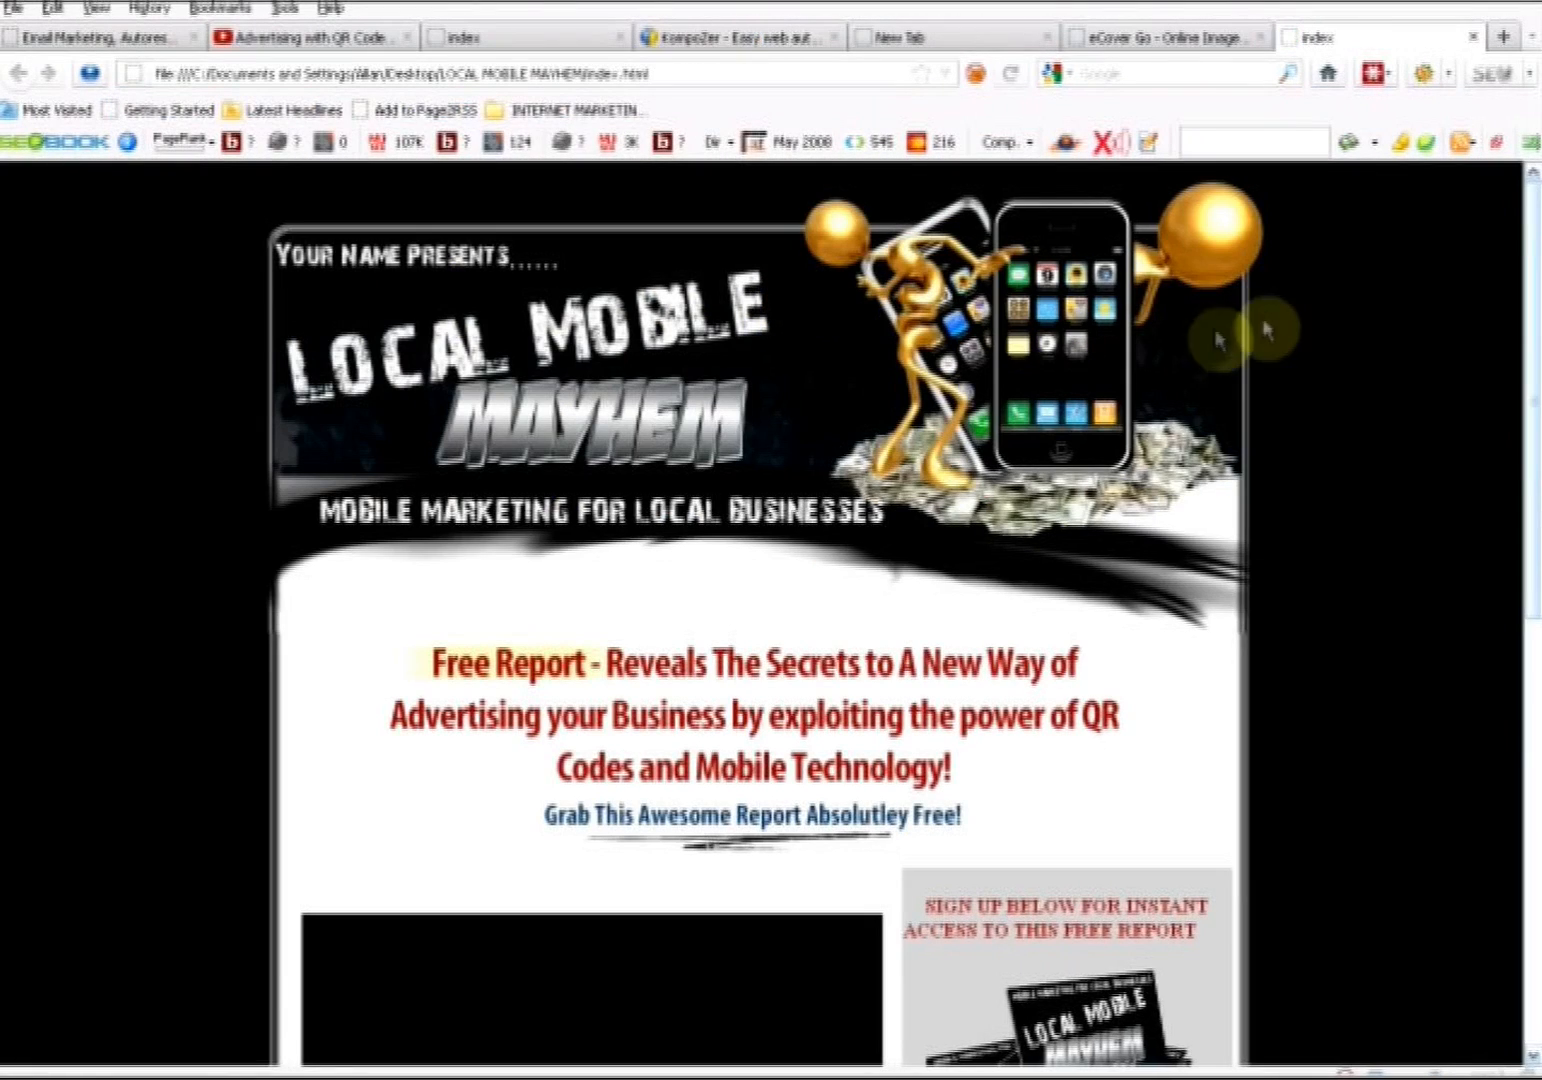
pyautogui.scroll(-8, 1525, 285)
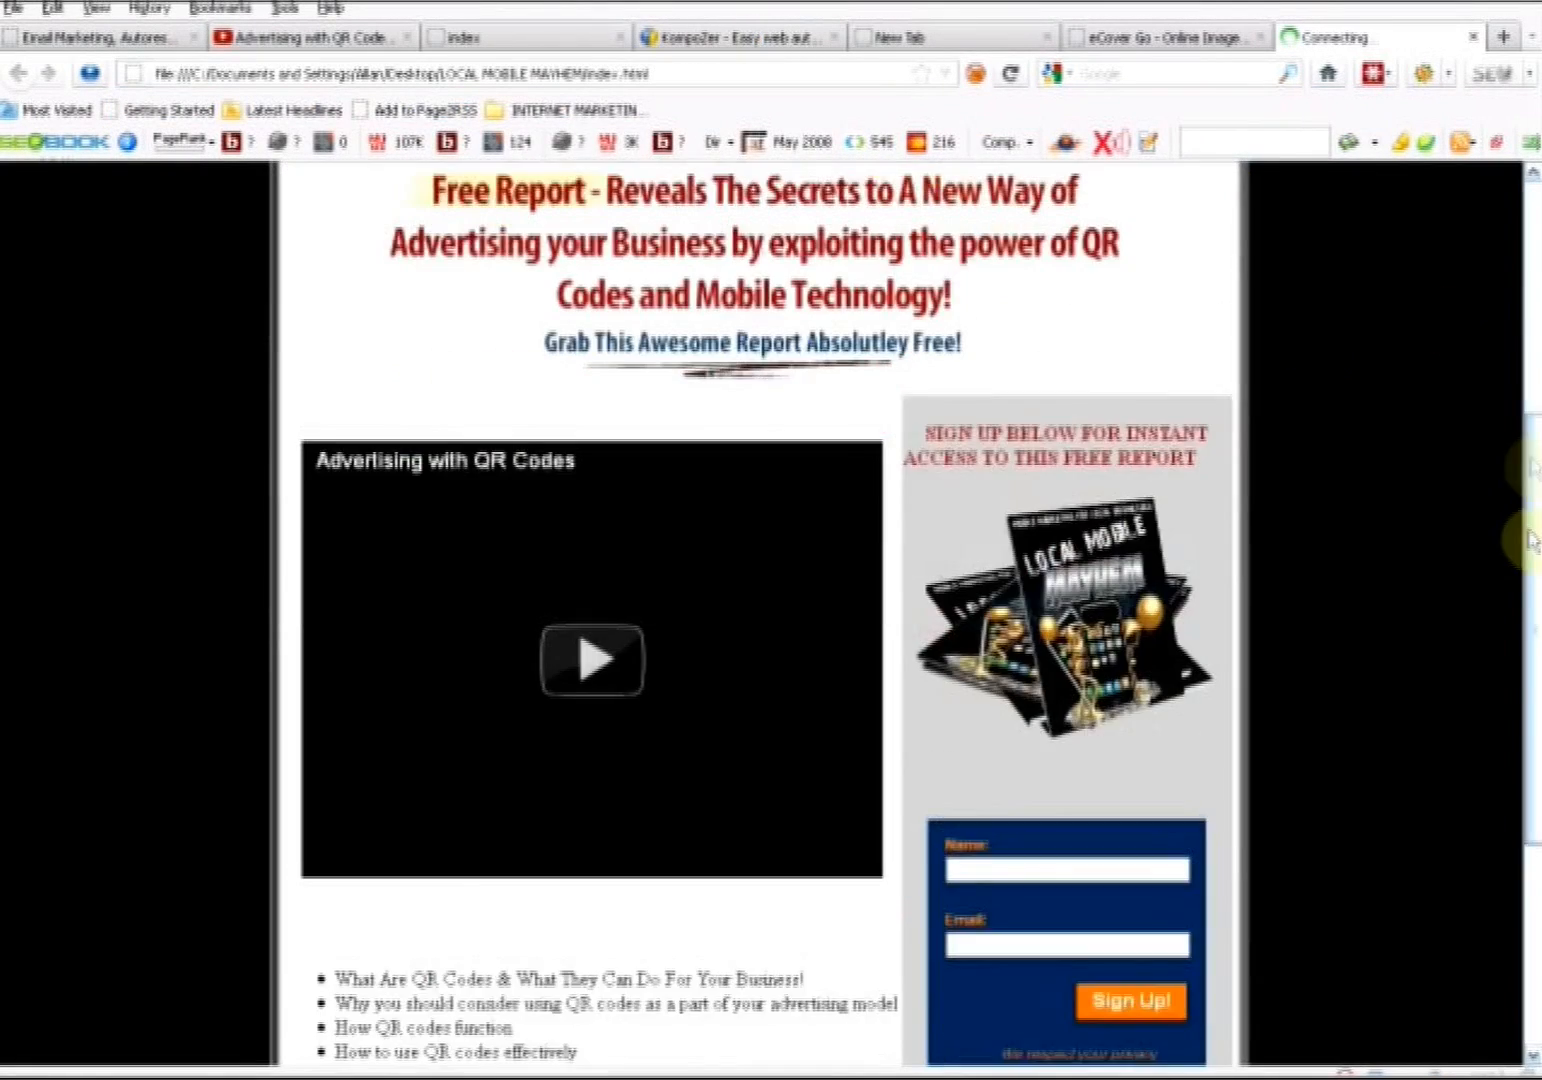
pyautogui.moveTo(1533, 541); pyautogui.dragTo(1536, 465)
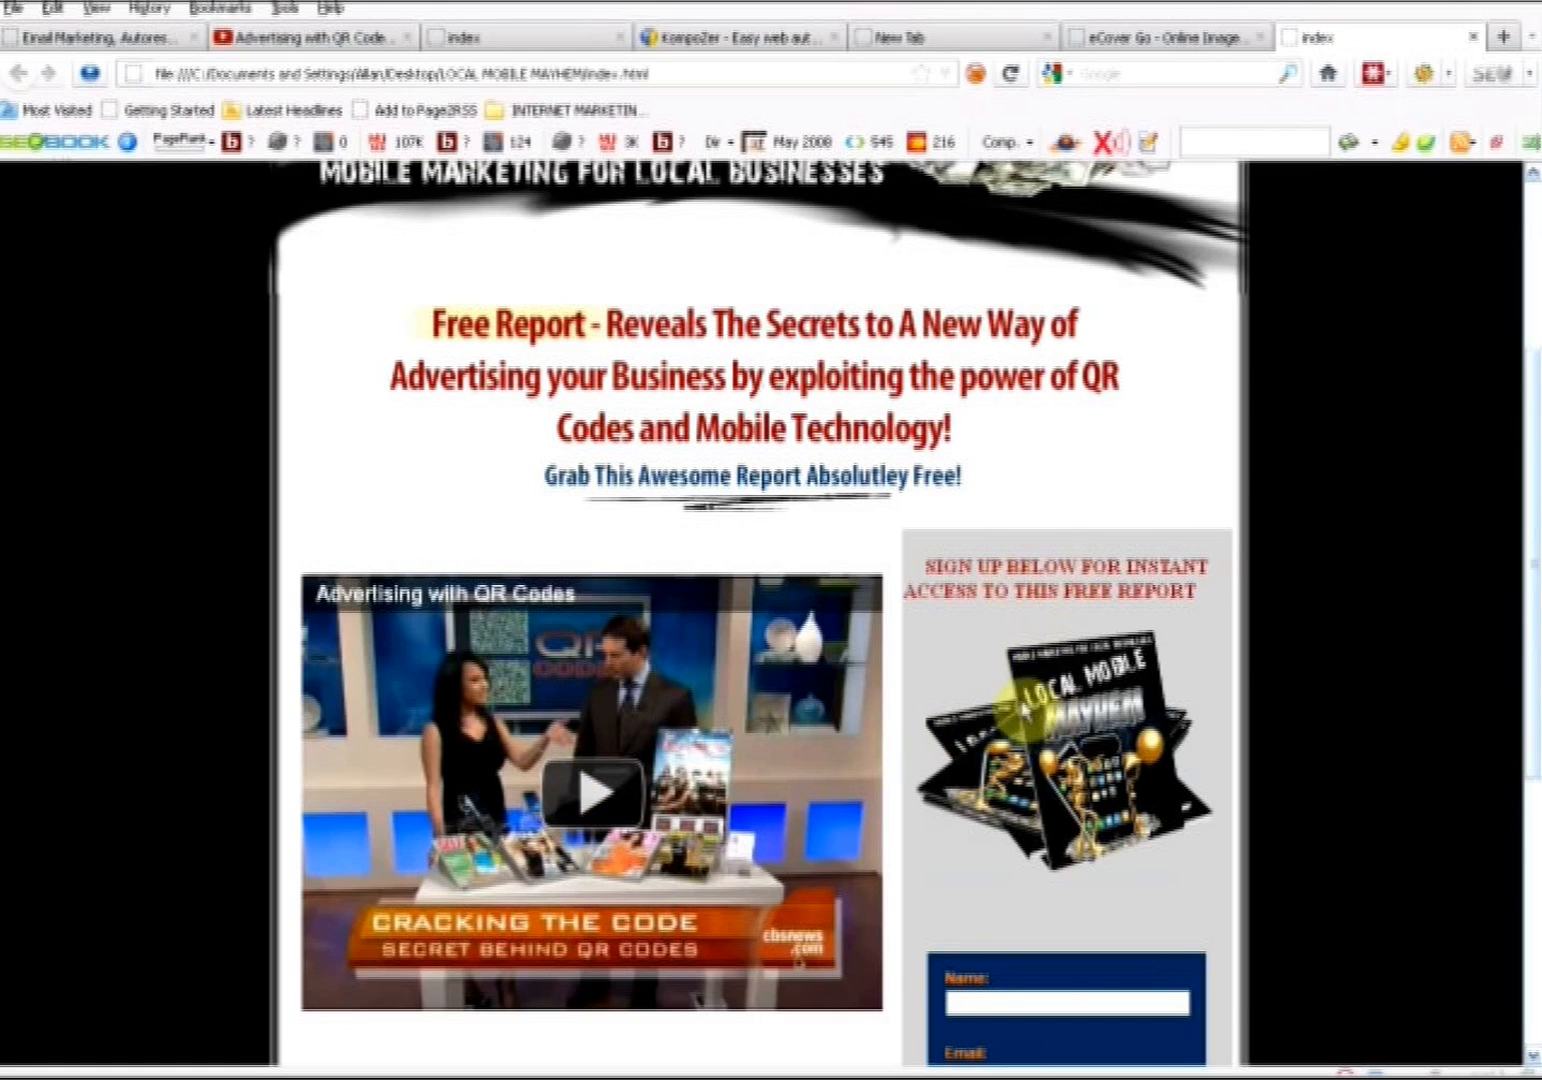
pyautogui.scroll(-5, 1040, 730)
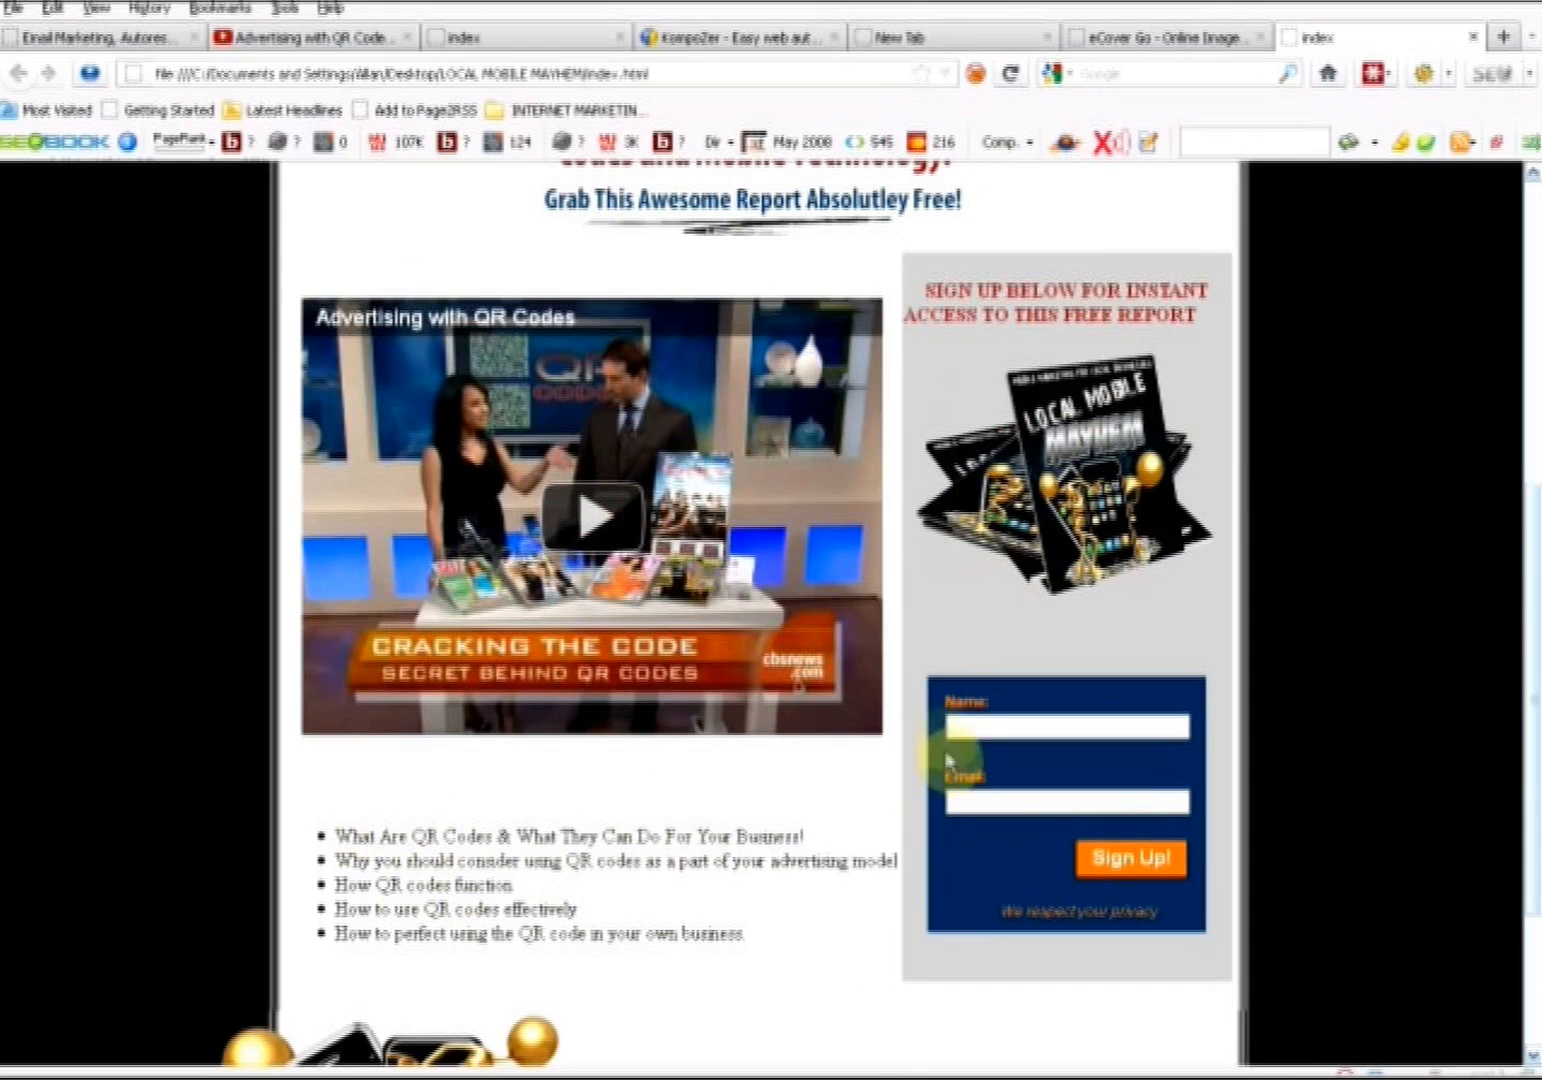
pyautogui.click(970, 803)
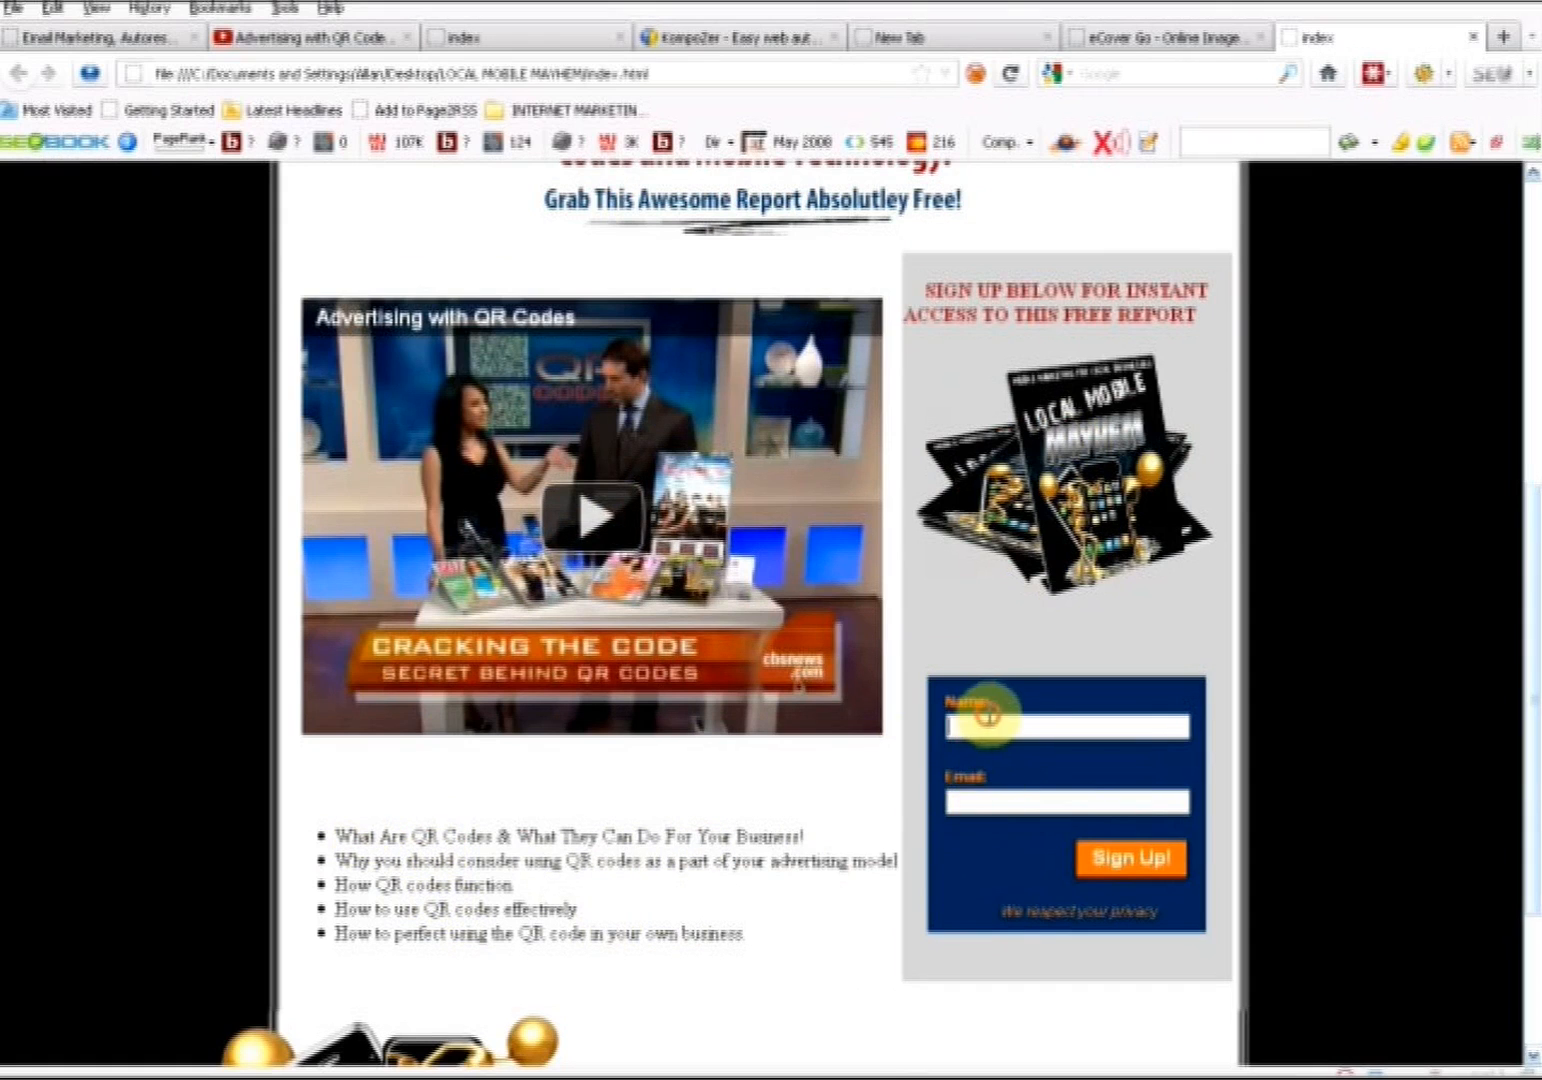
pyautogui.scroll(5, 585, 567)
pyautogui.scroll(5, 585, 567)
pyautogui.scroll(-10, 590, 560)
pyautogui.scroll(10, 573, 585)
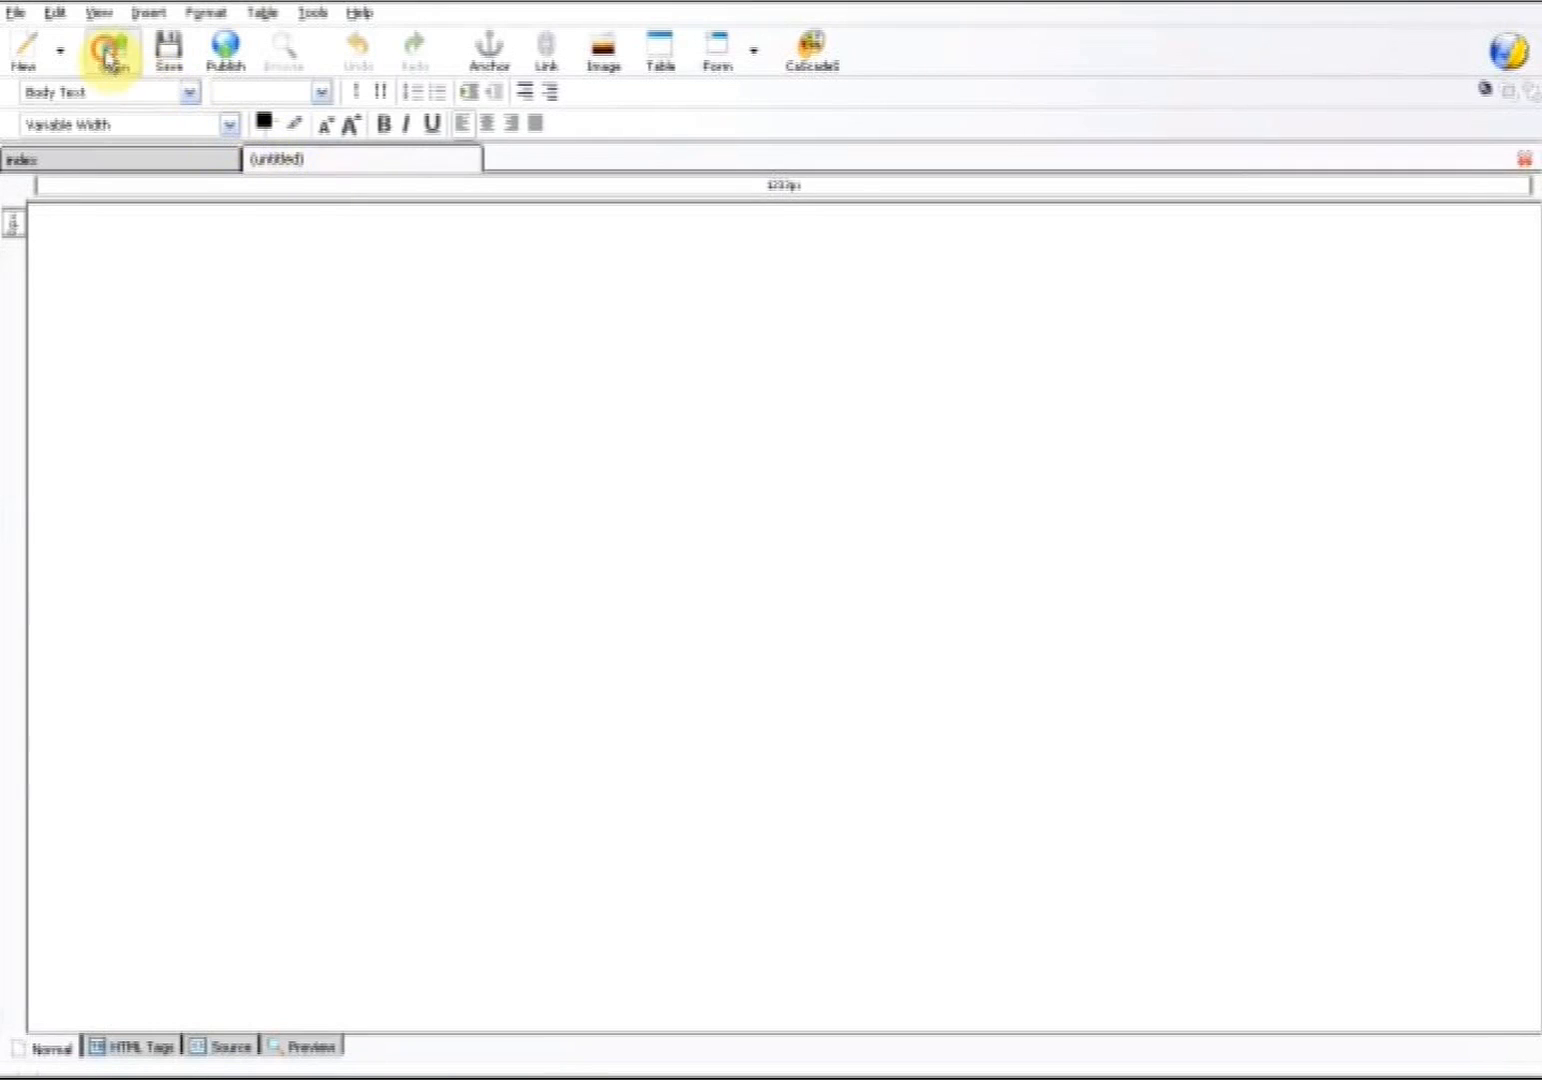
# Switch to KompoZer and open the signup-thankyou page from the LOCAL MOBILE MAYHEM folder
pyautogui.click(110, 55)
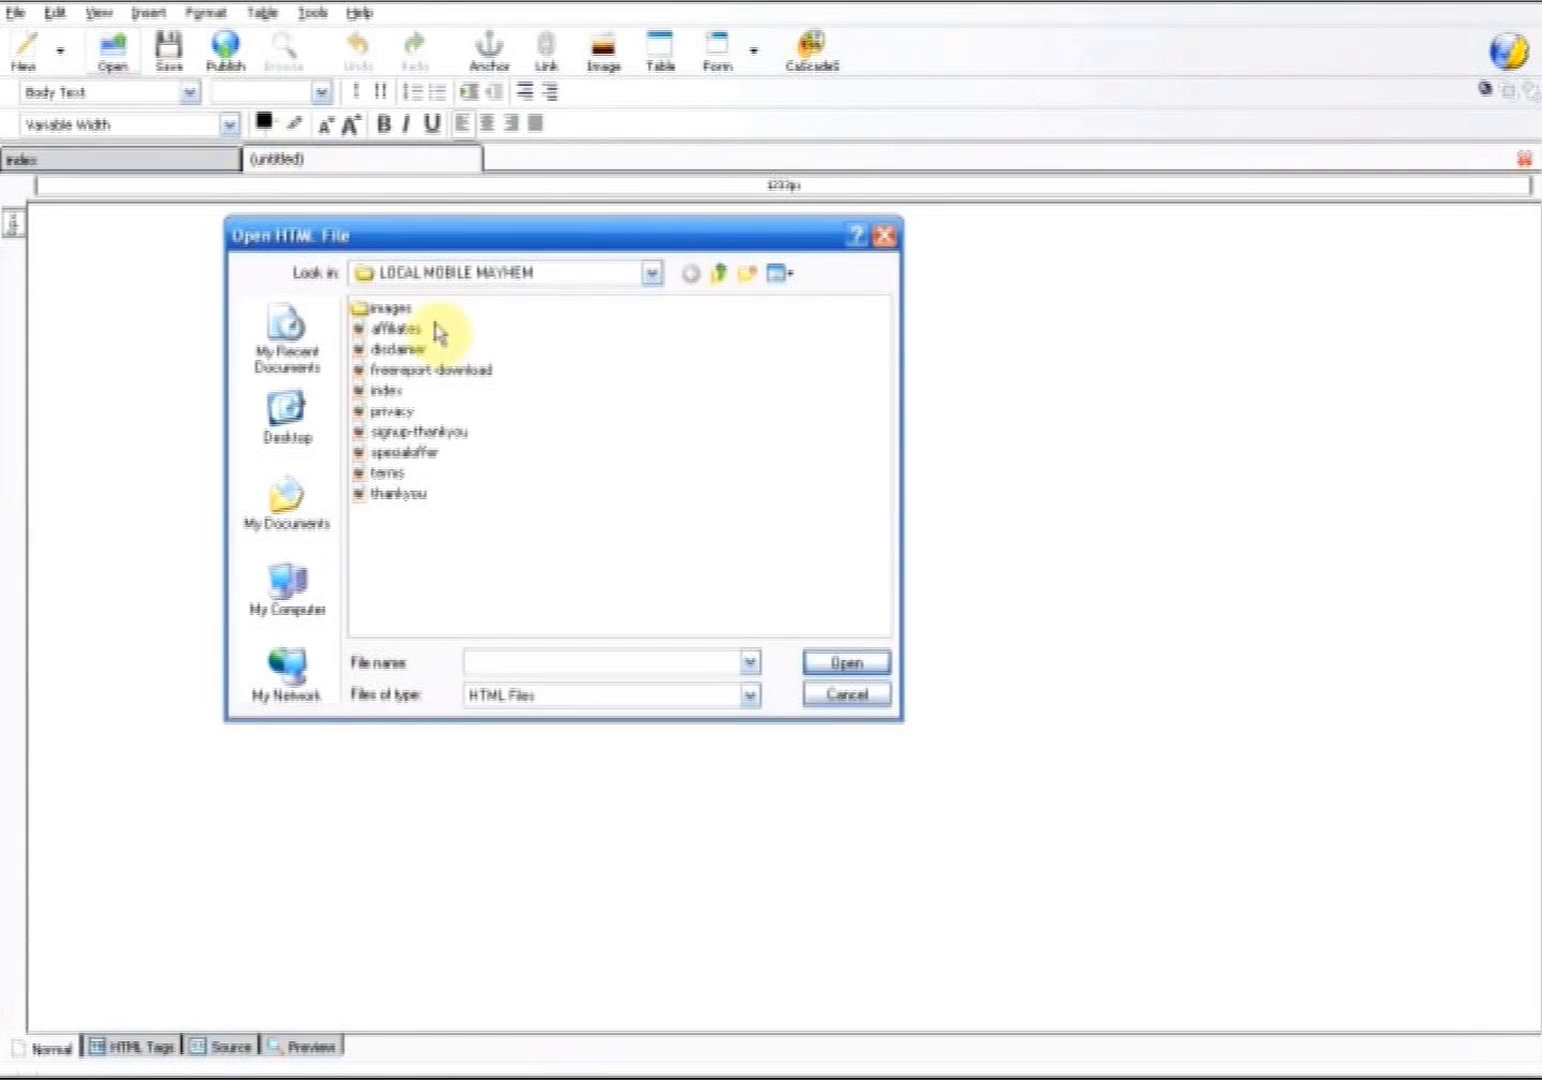
pyautogui.click(428, 434)
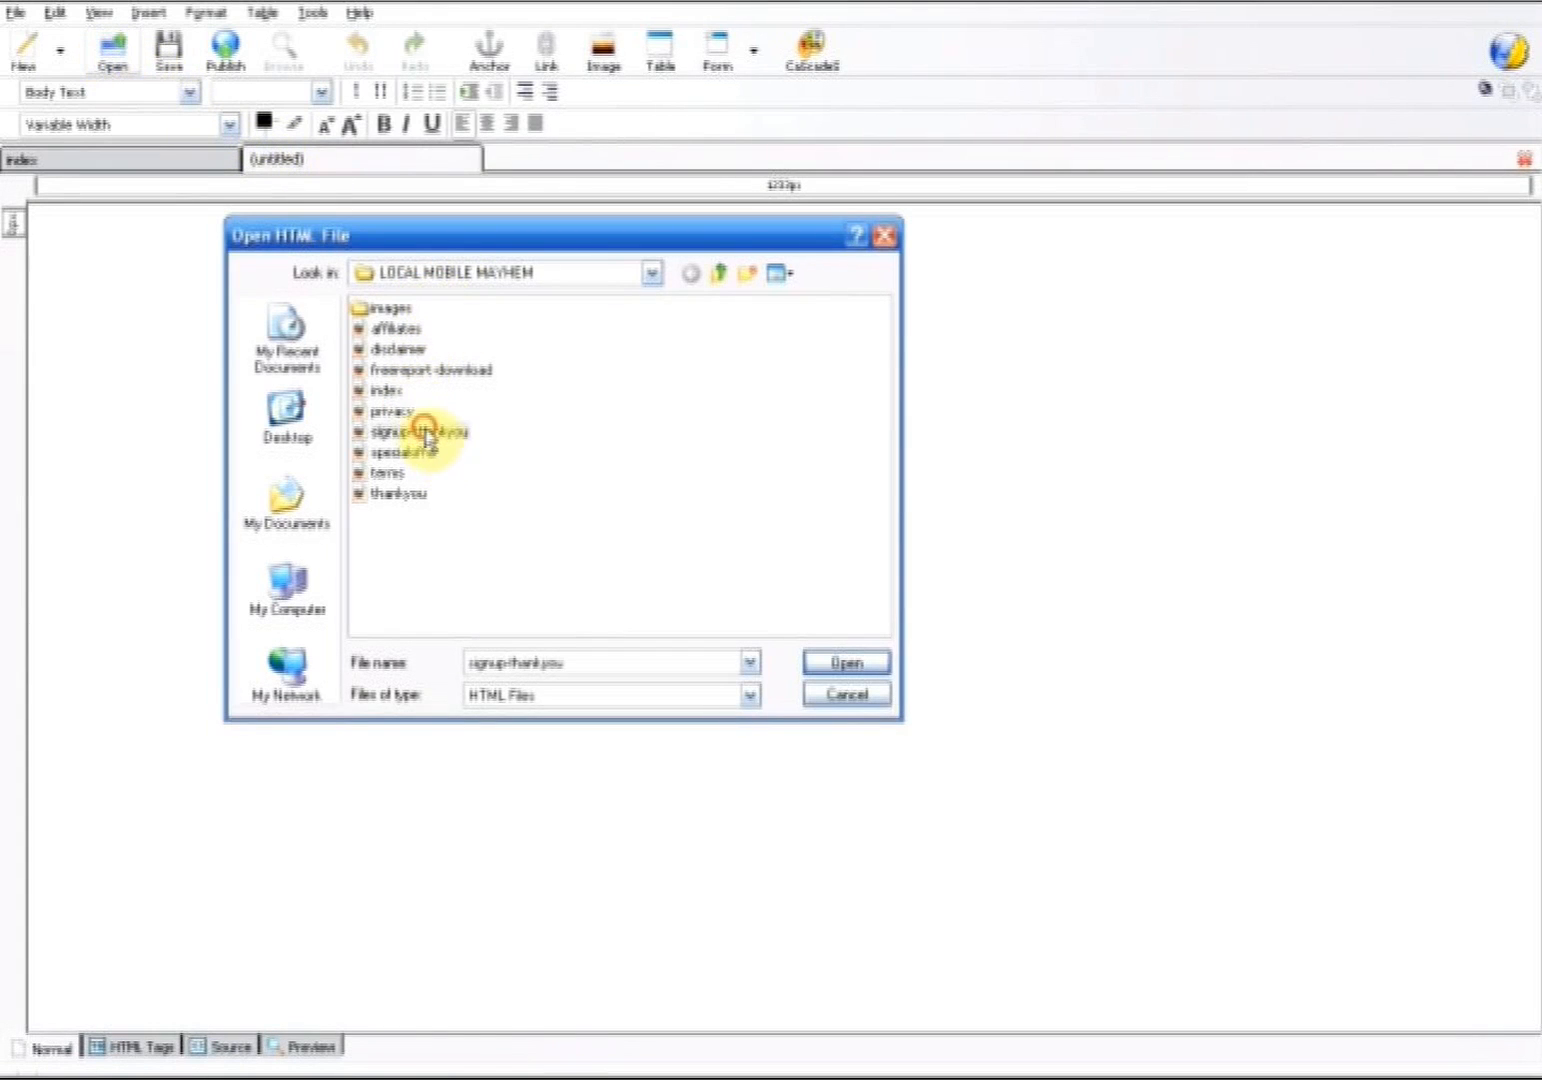
pyautogui.click(866, 664)
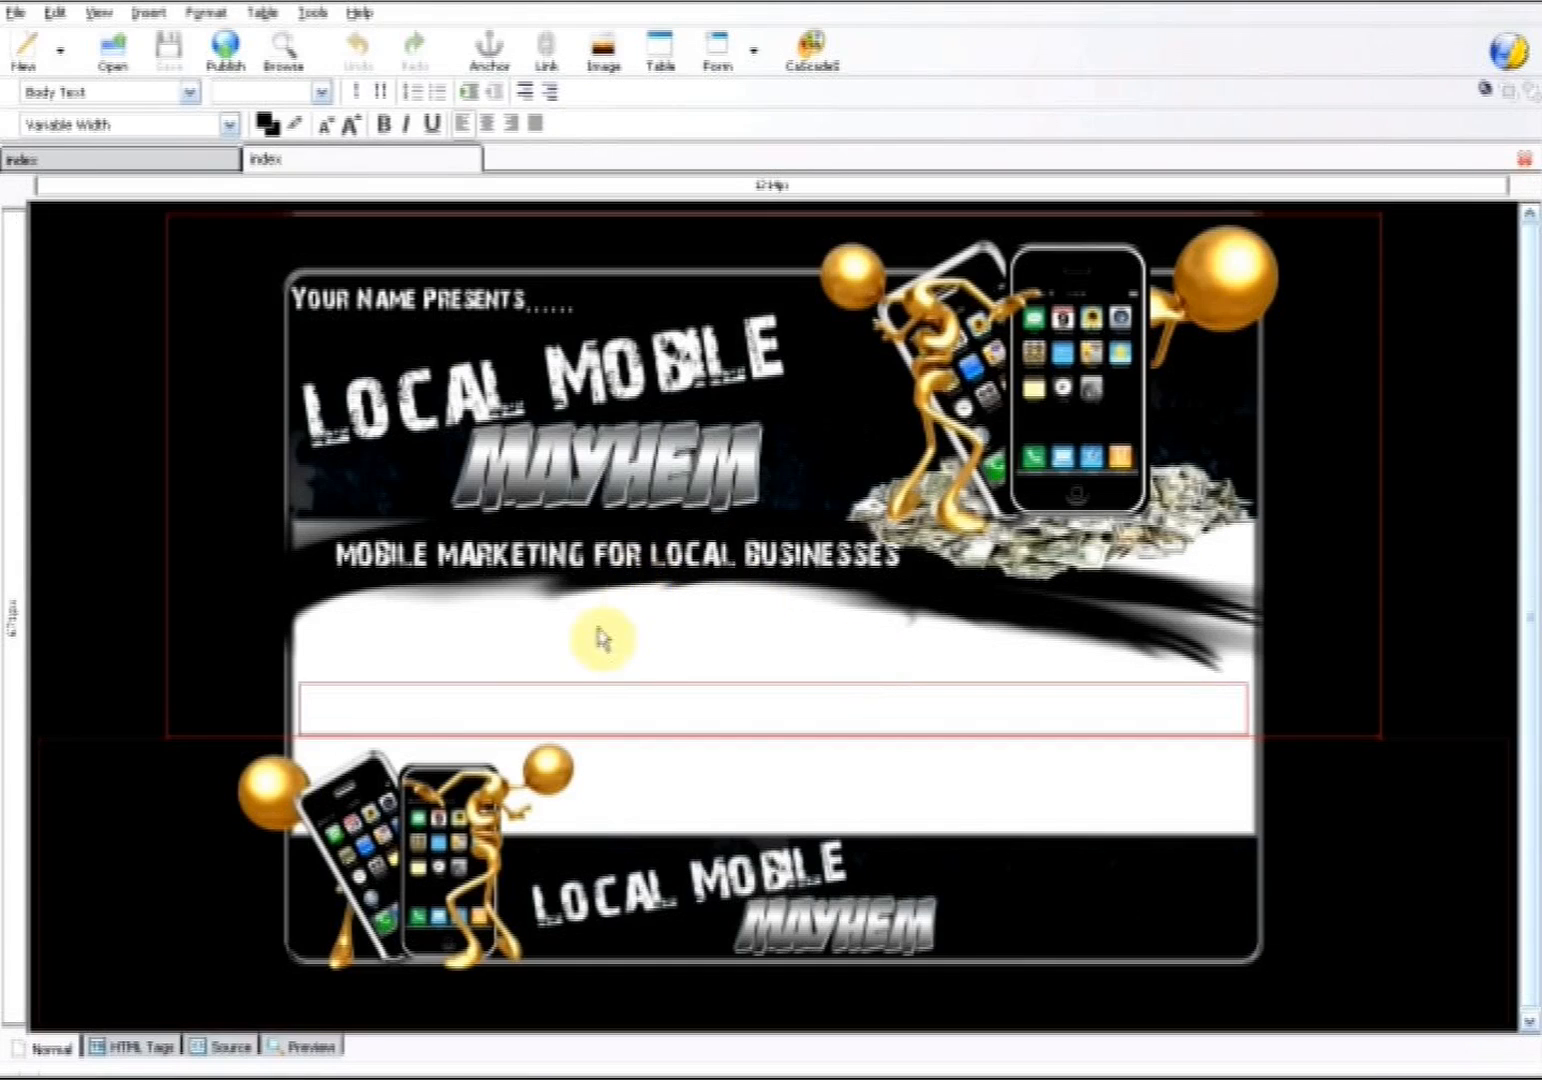
# Add blank lines in the empty content cell above the footer graphic and enter "Thank You For Signing Up"
pyautogui.click(630, 706)
pyautogui.press('Return')
pyautogui.press('Return')
pyautogui.press('Return')
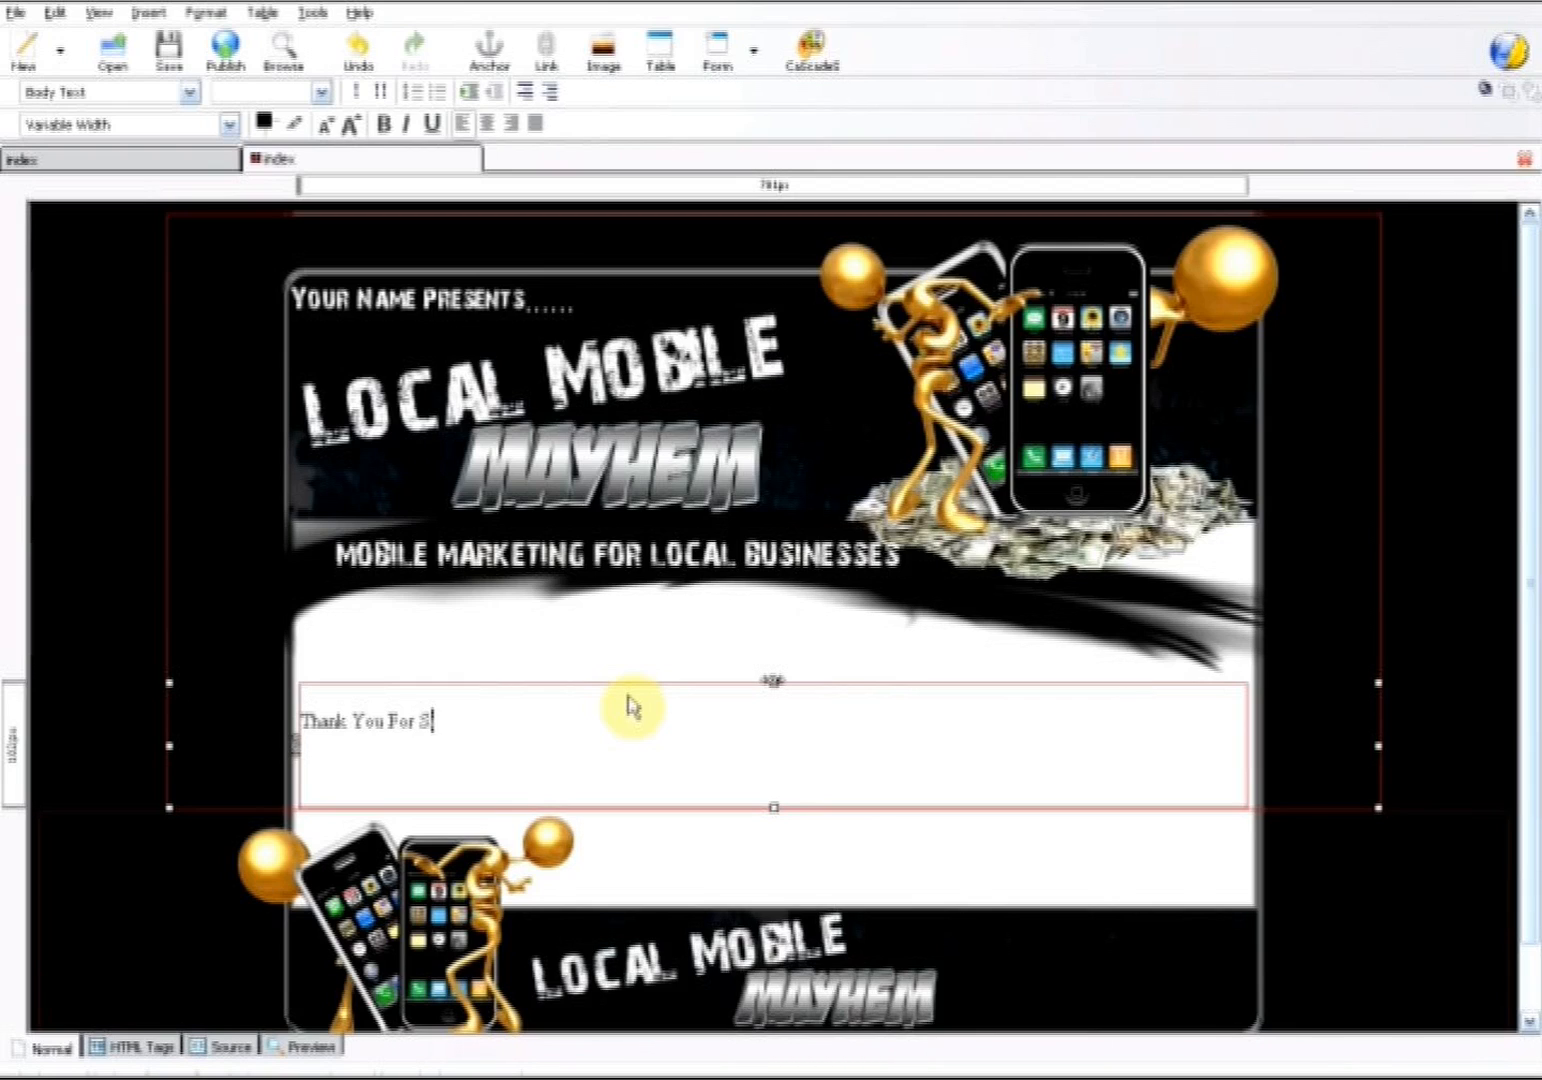
pyautogui.write('Up')
# After a blank line, enter "Please Check Your Emails For Your Download Link To Gain Instant Access To Your Free Report!"
pyautogui.press('Return')
pyautogui.press('Return')
pyautogui.write('Please C')
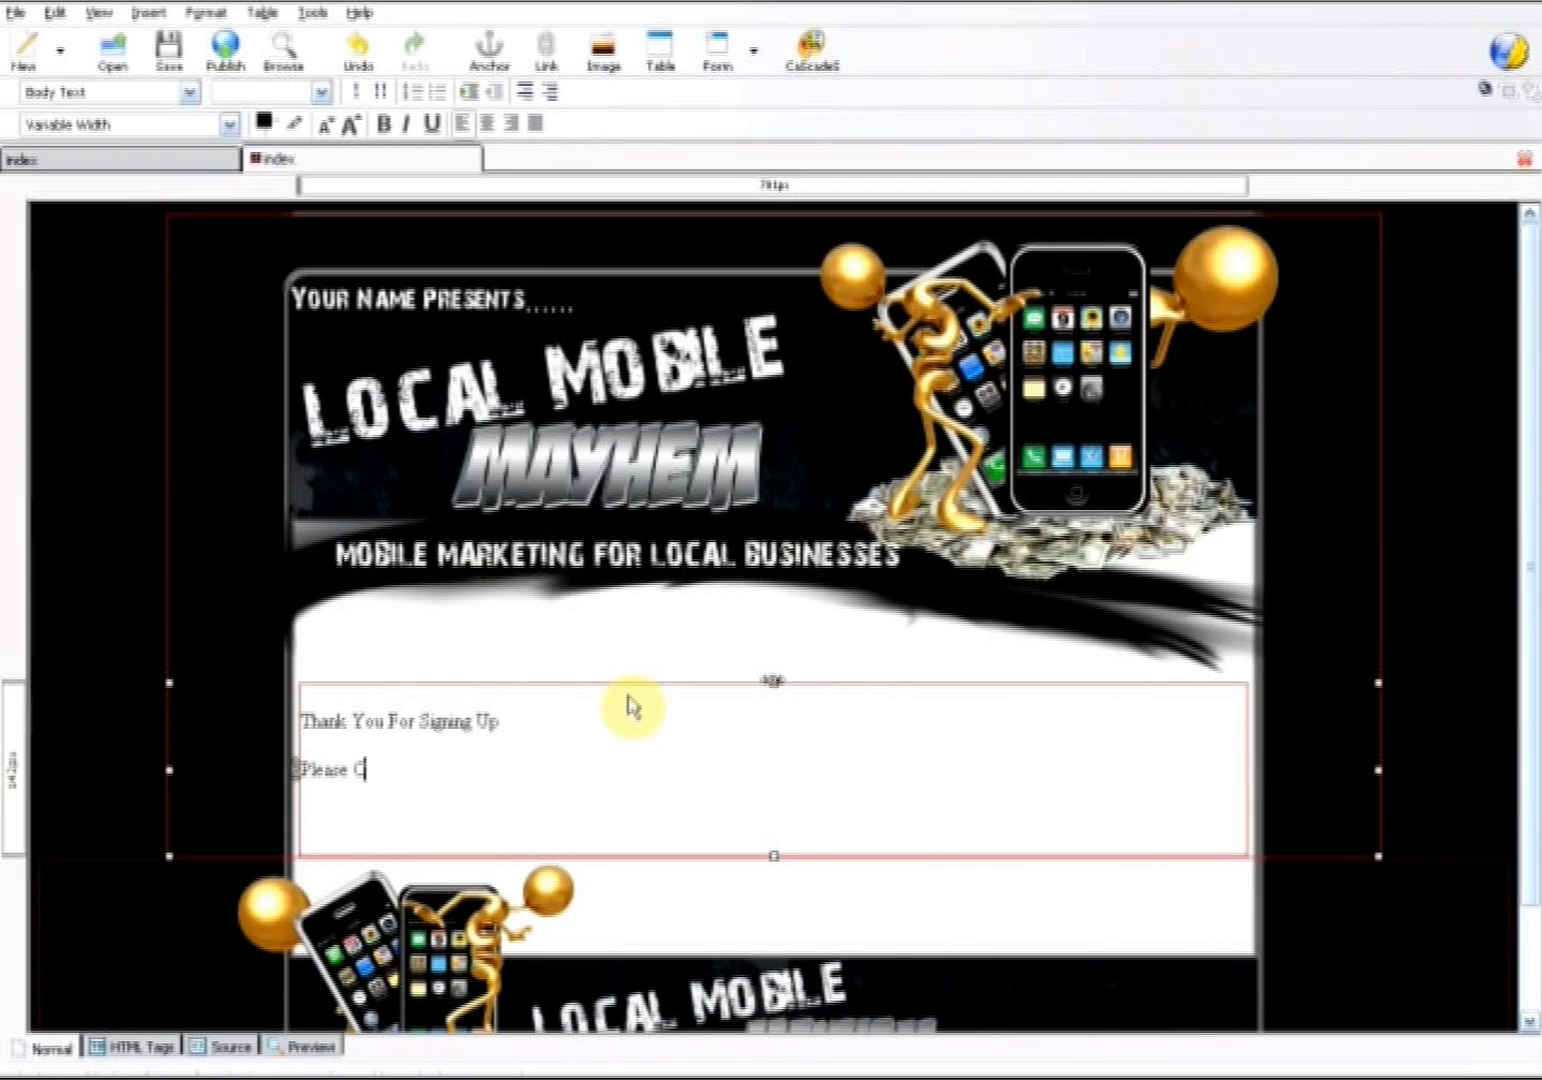
pyautogui.write('heck Your Emails For :our Download Link To')
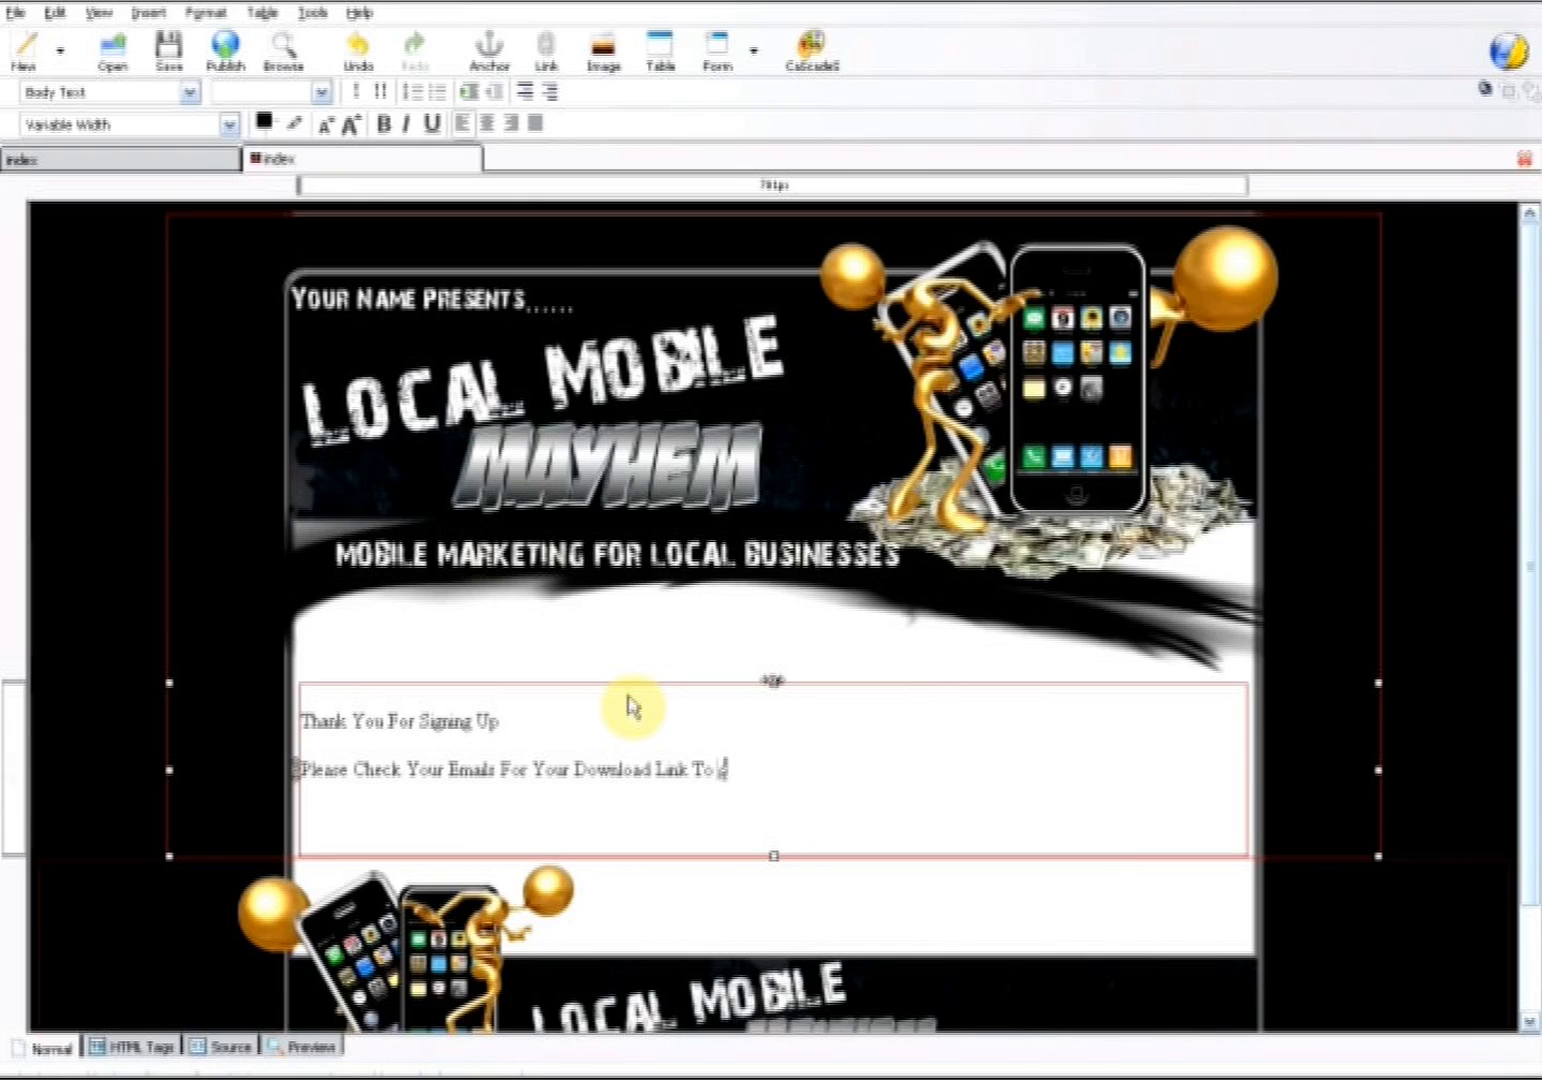
pyautogui.press('BackSpace')
pyautogui.write('Gain Instant Access To Your Free Report')
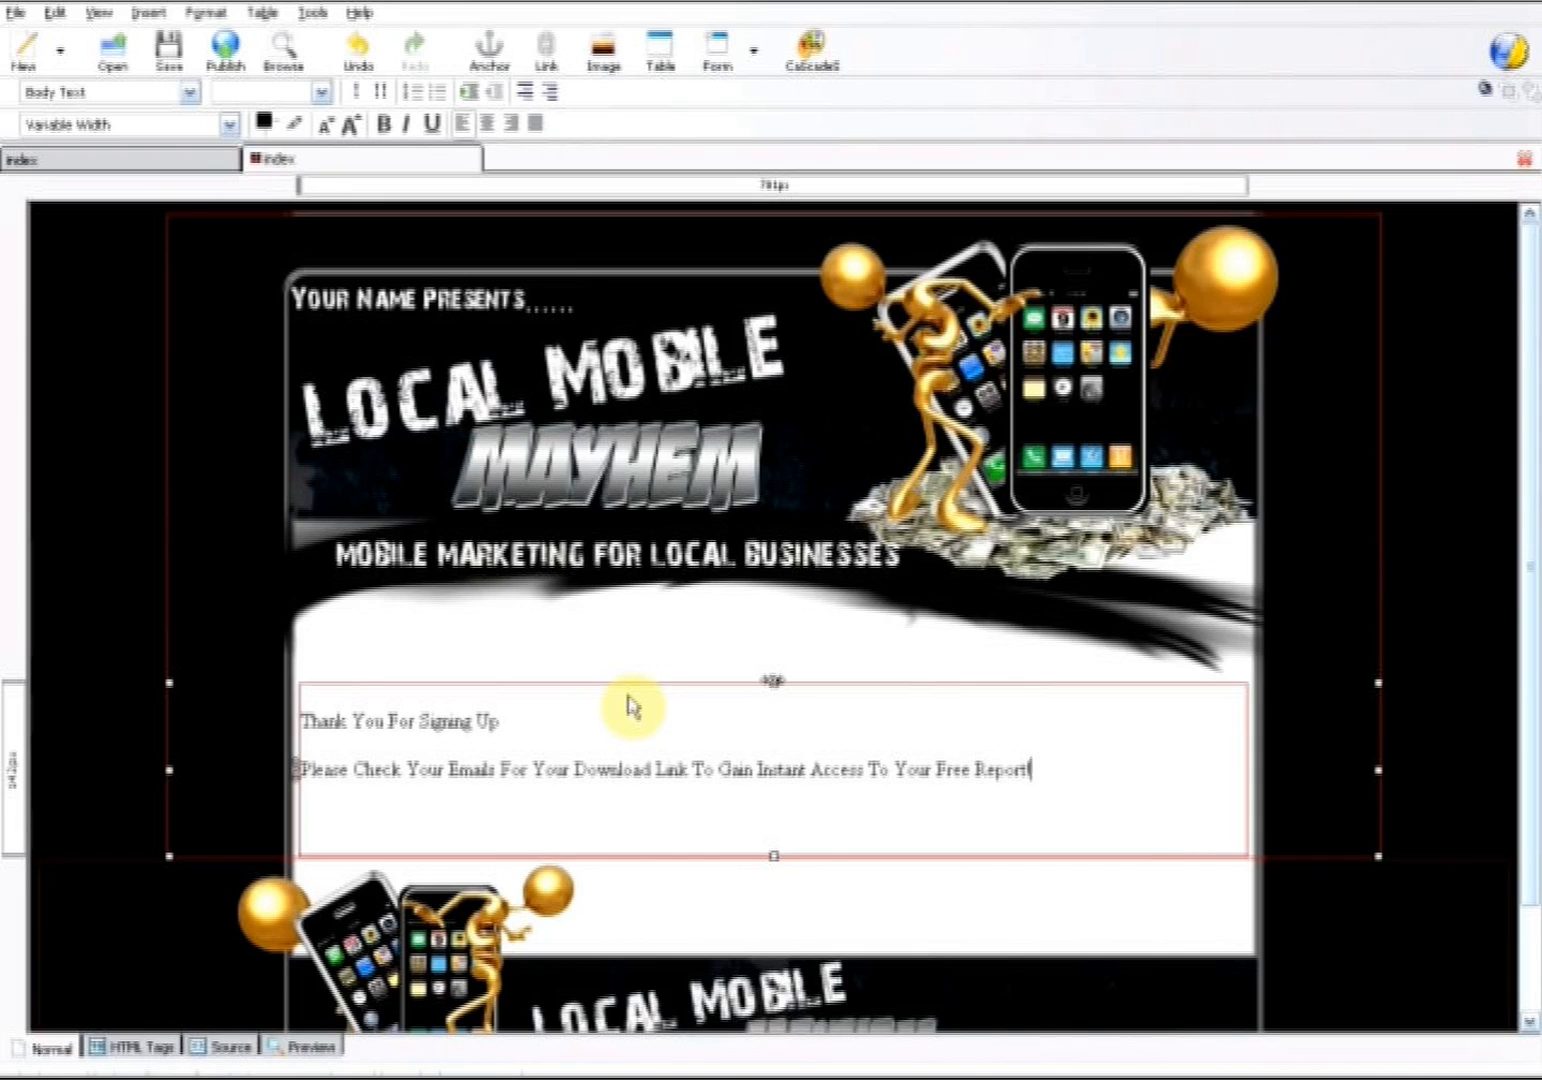
# Centre the "Thank You For Signing Up" line and set its font to Tahoma
pyautogui.moveTo(498, 718); pyautogui.dragTo(302, 720)
pyautogui.click(487, 123)
pyautogui.click(229, 124)
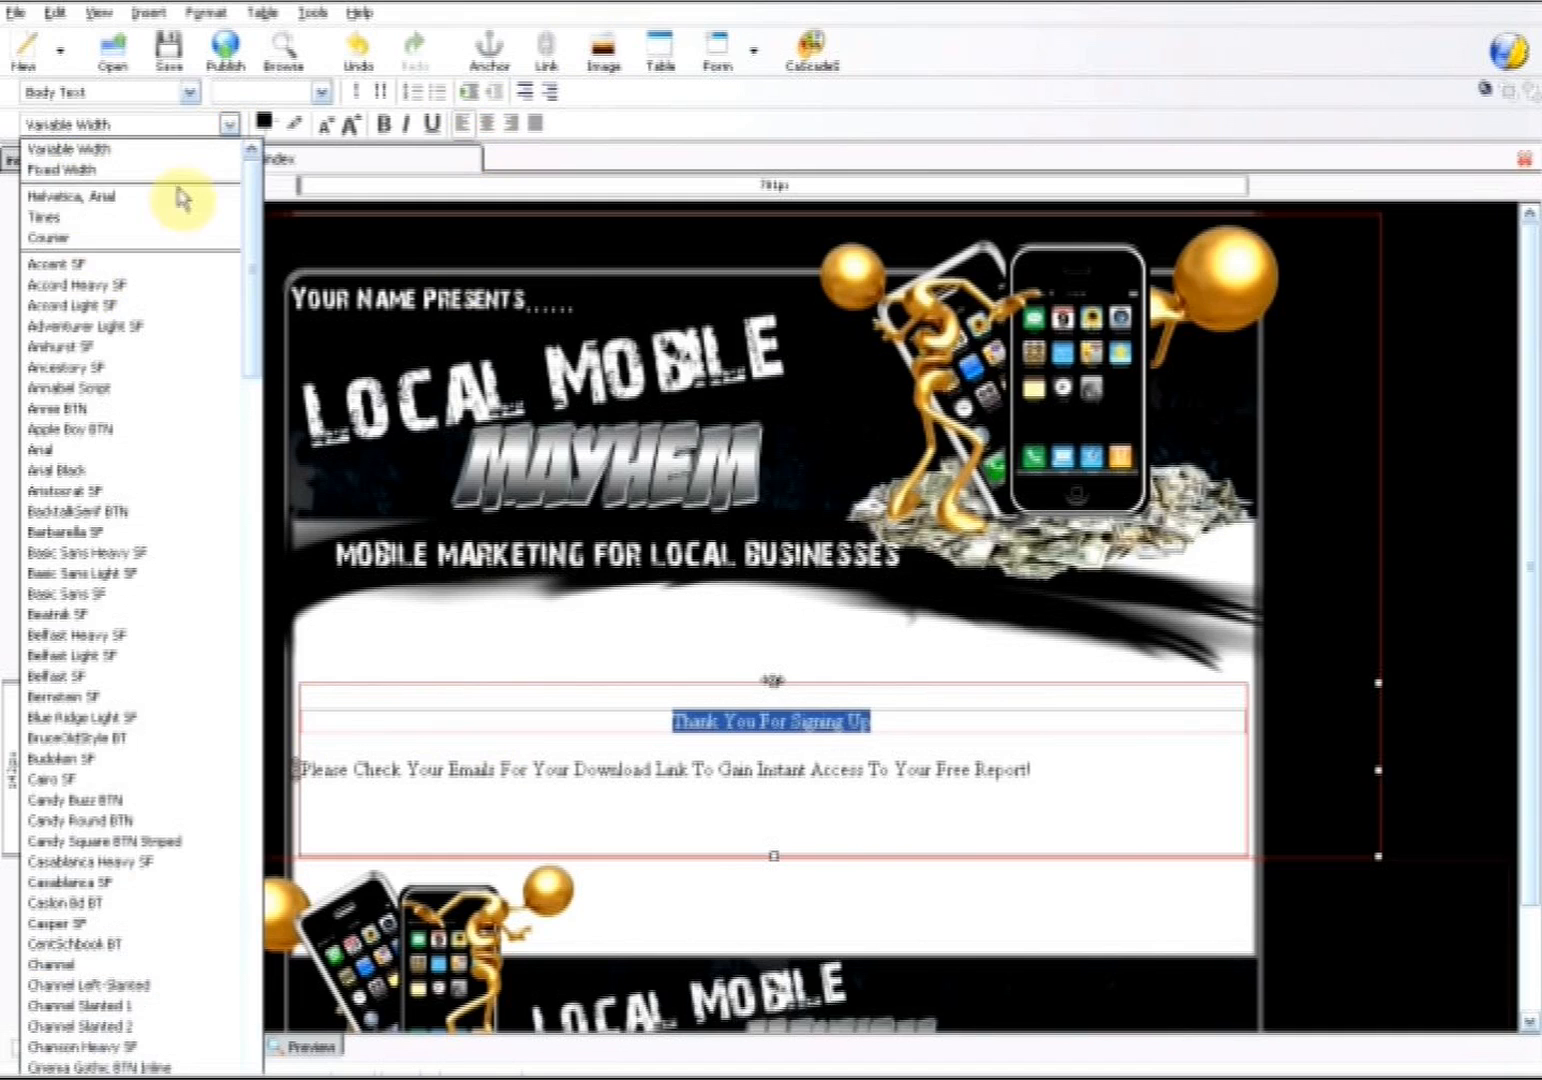
pyautogui.moveTo(248, 213); pyautogui.dragTo(272, 1050)
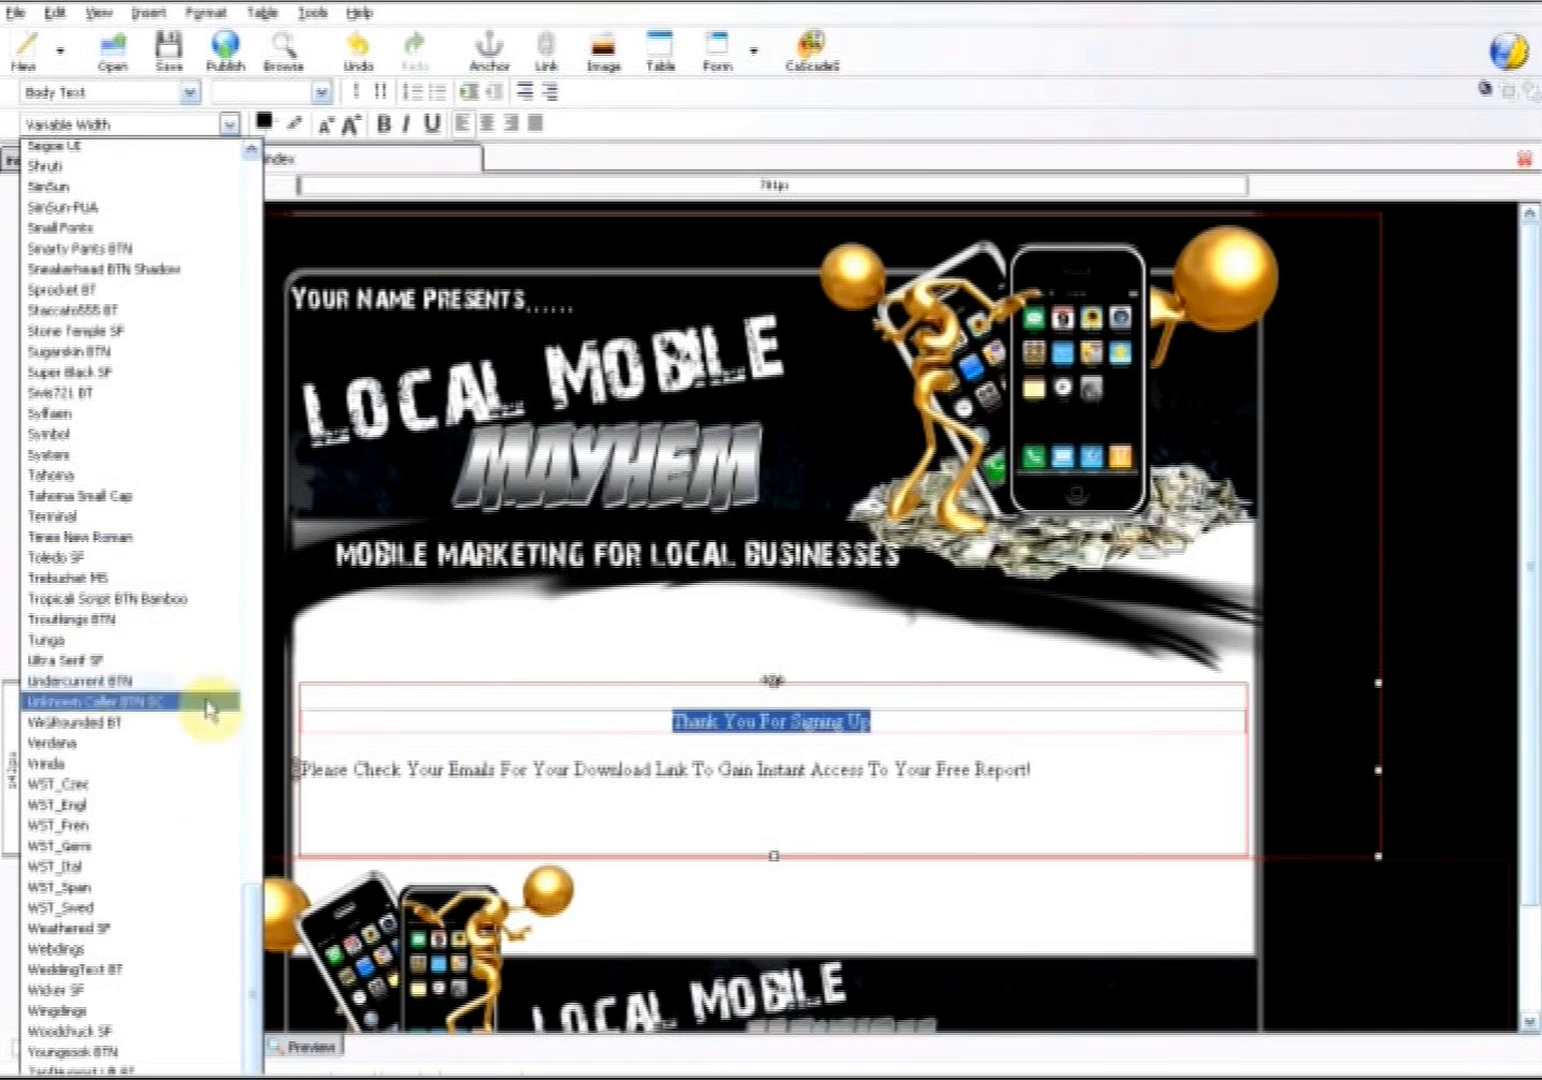
pyautogui.click(200, 478)
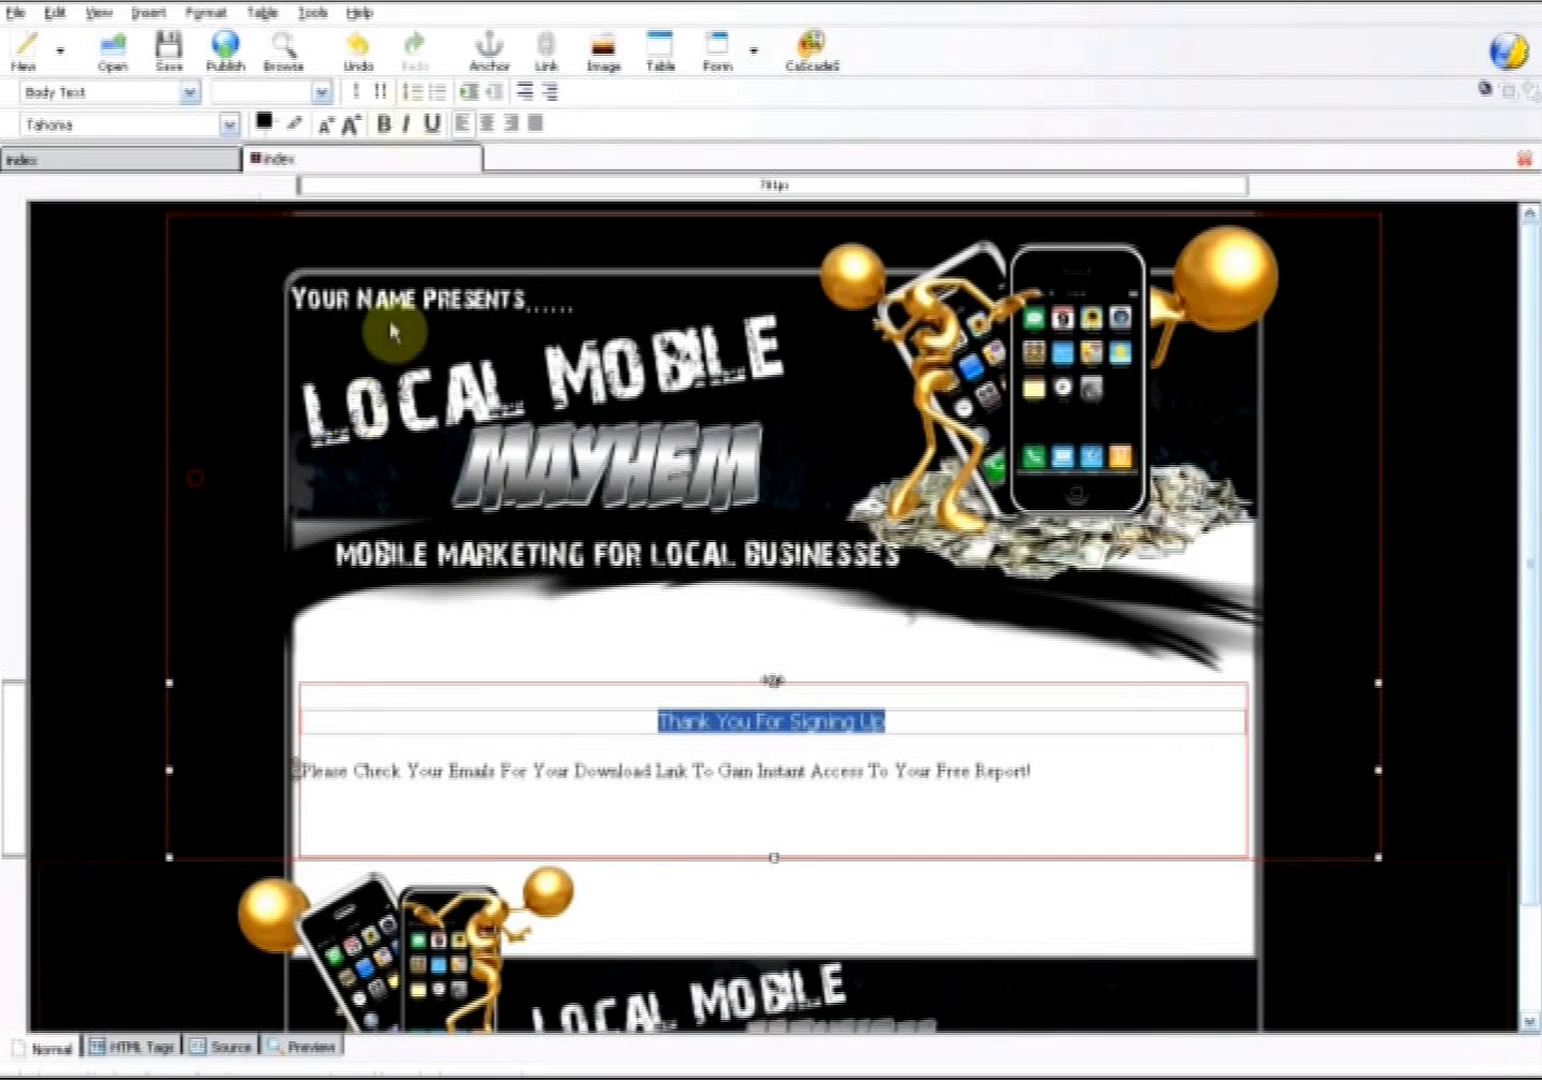
# Format the "Thank You For Signing Up" line as Heading 1
pyautogui.click(229, 124)
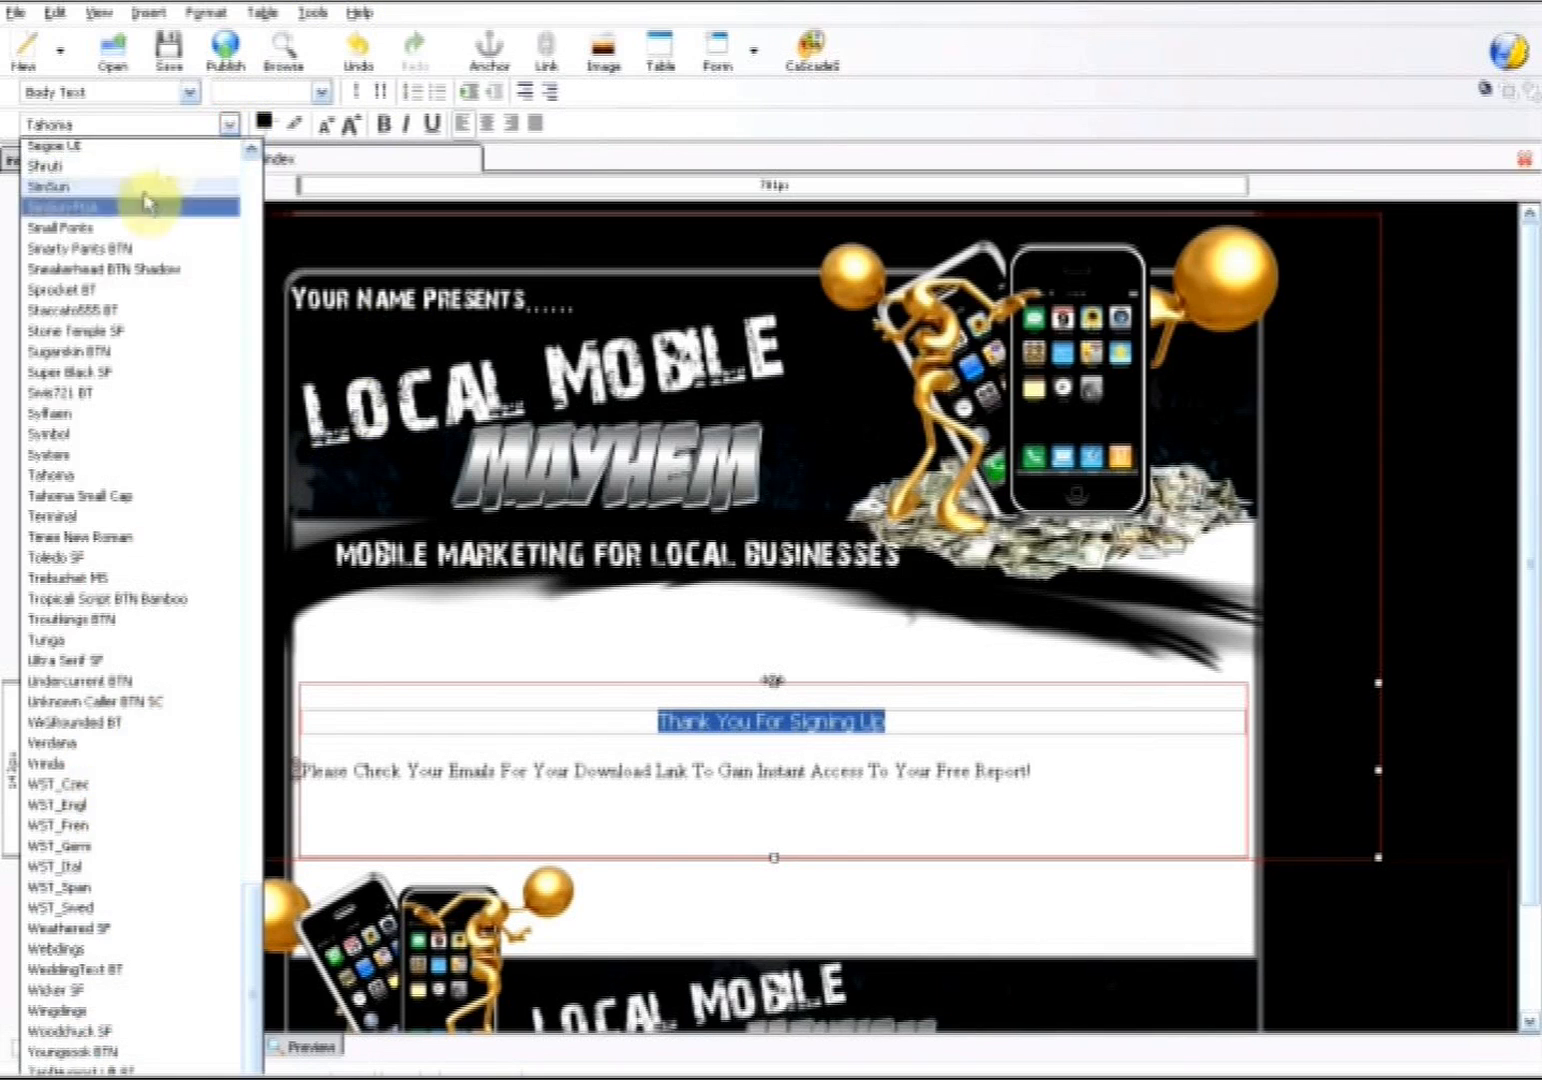
pyautogui.click(190, 92)
pyautogui.click(190, 92)
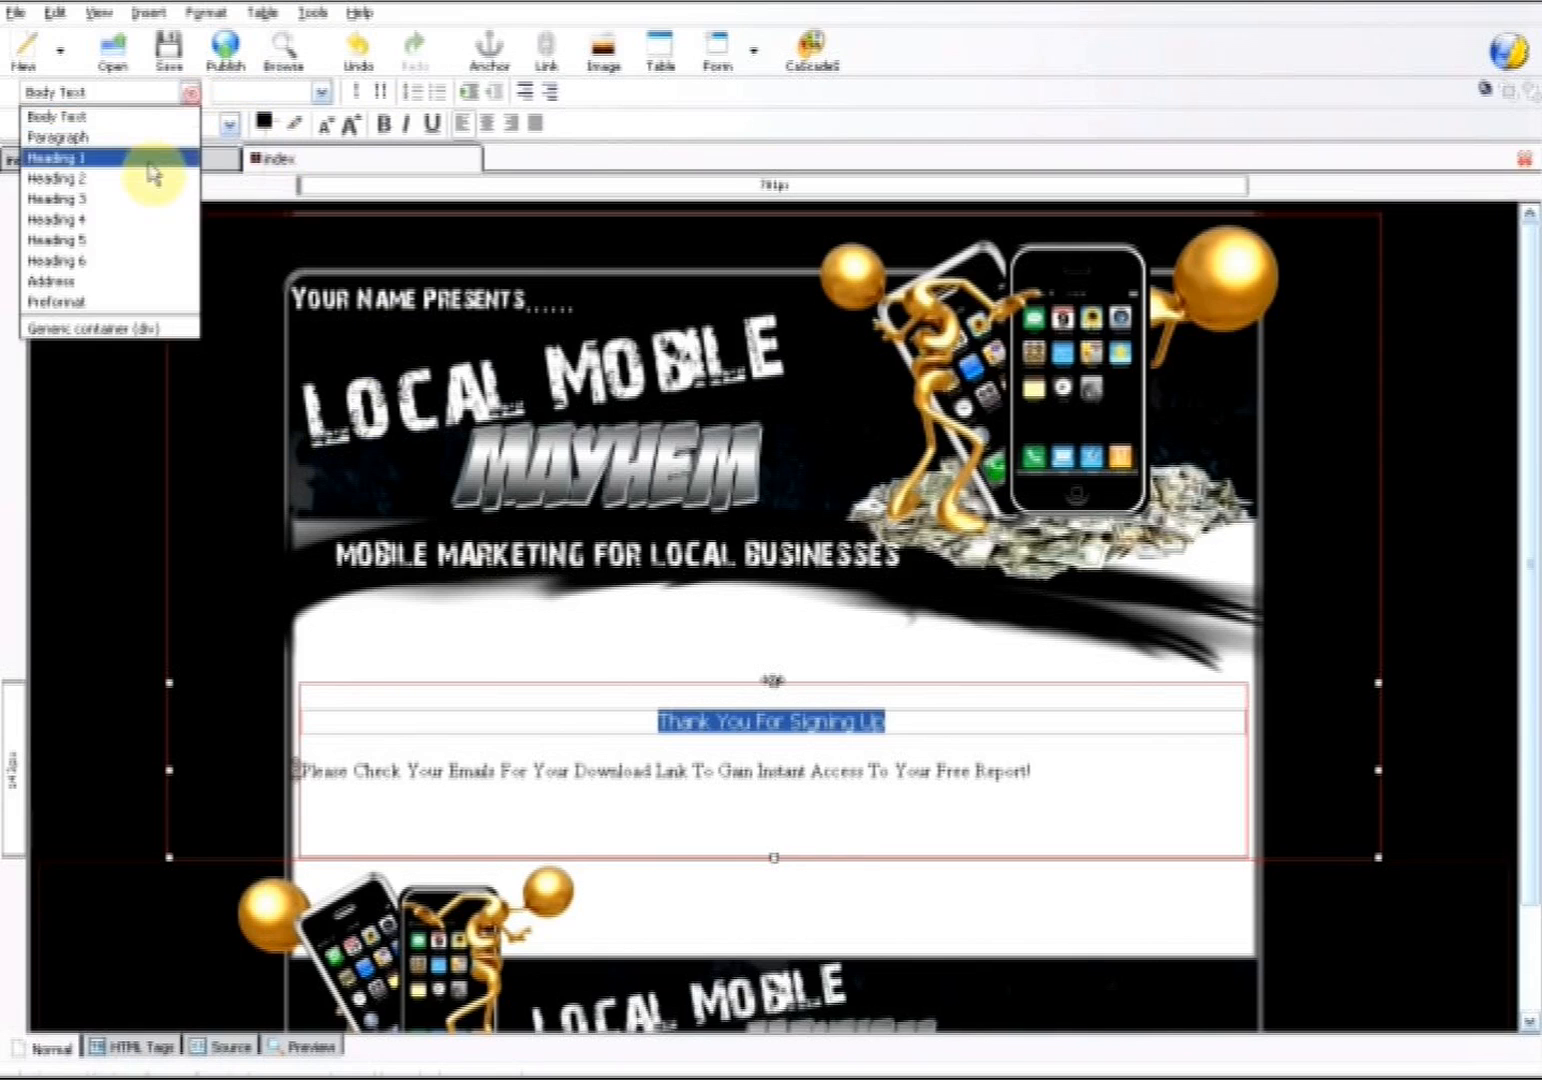
pyautogui.click(150, 158)
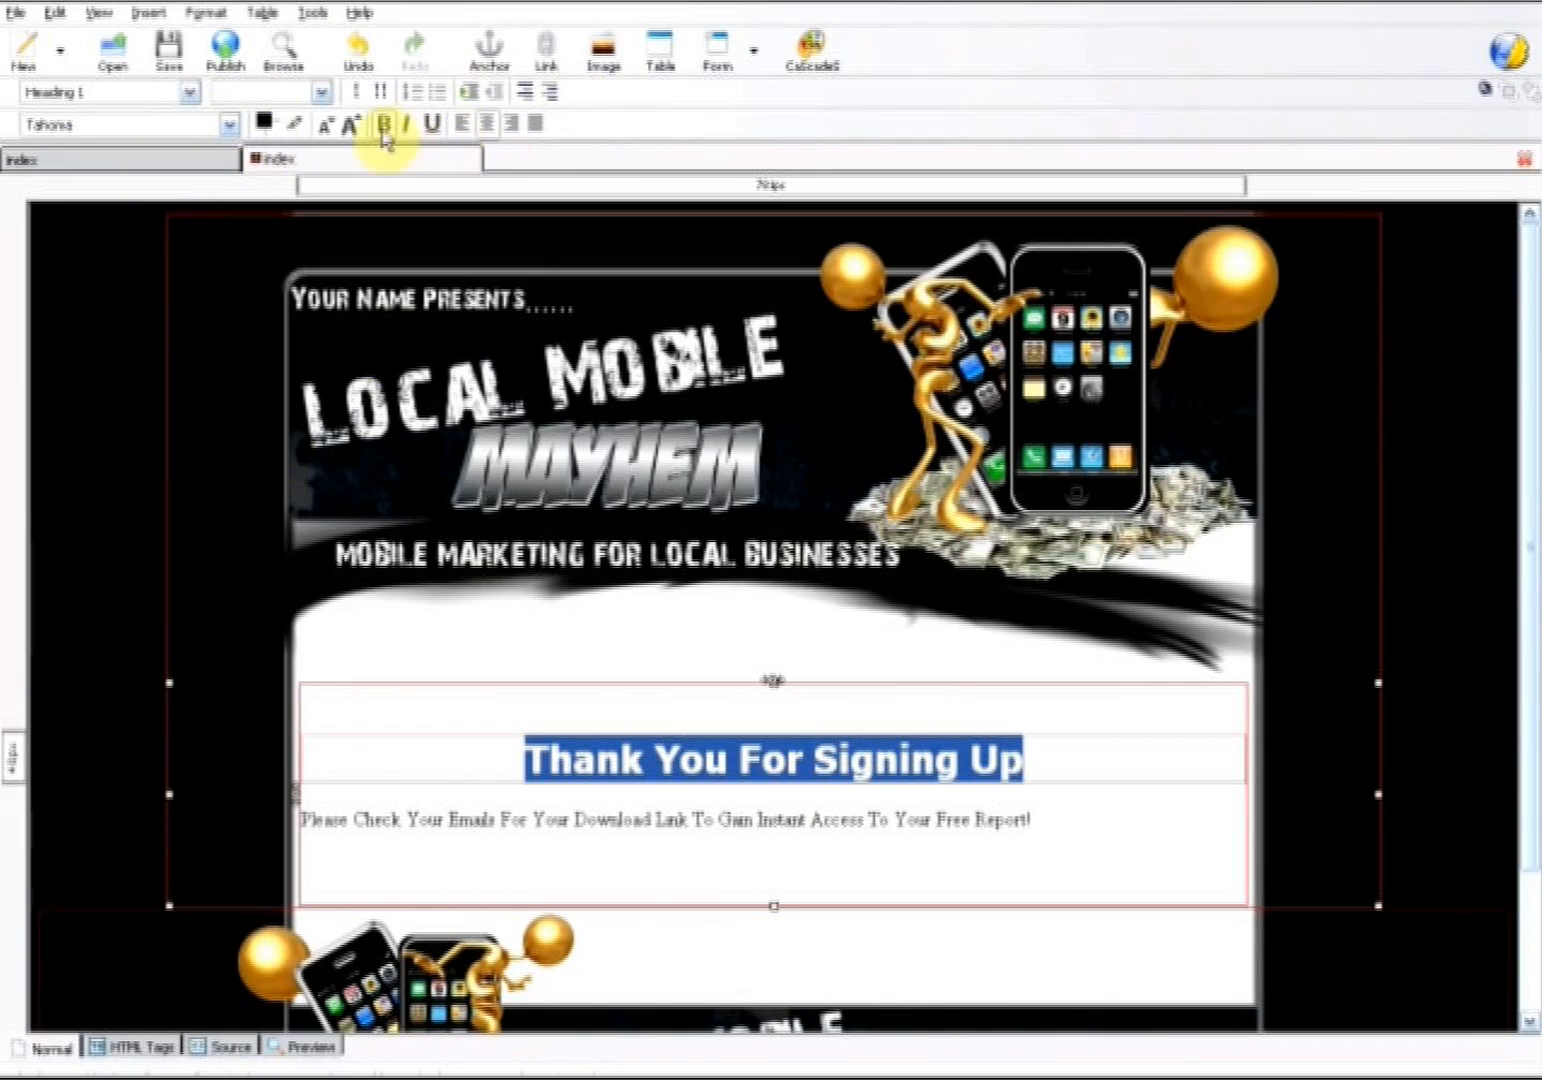
# Colour the "Thank You For Signing Up" heading with the last-picked dark red, #990000, and underline it
pyautogui.click(264, 122)
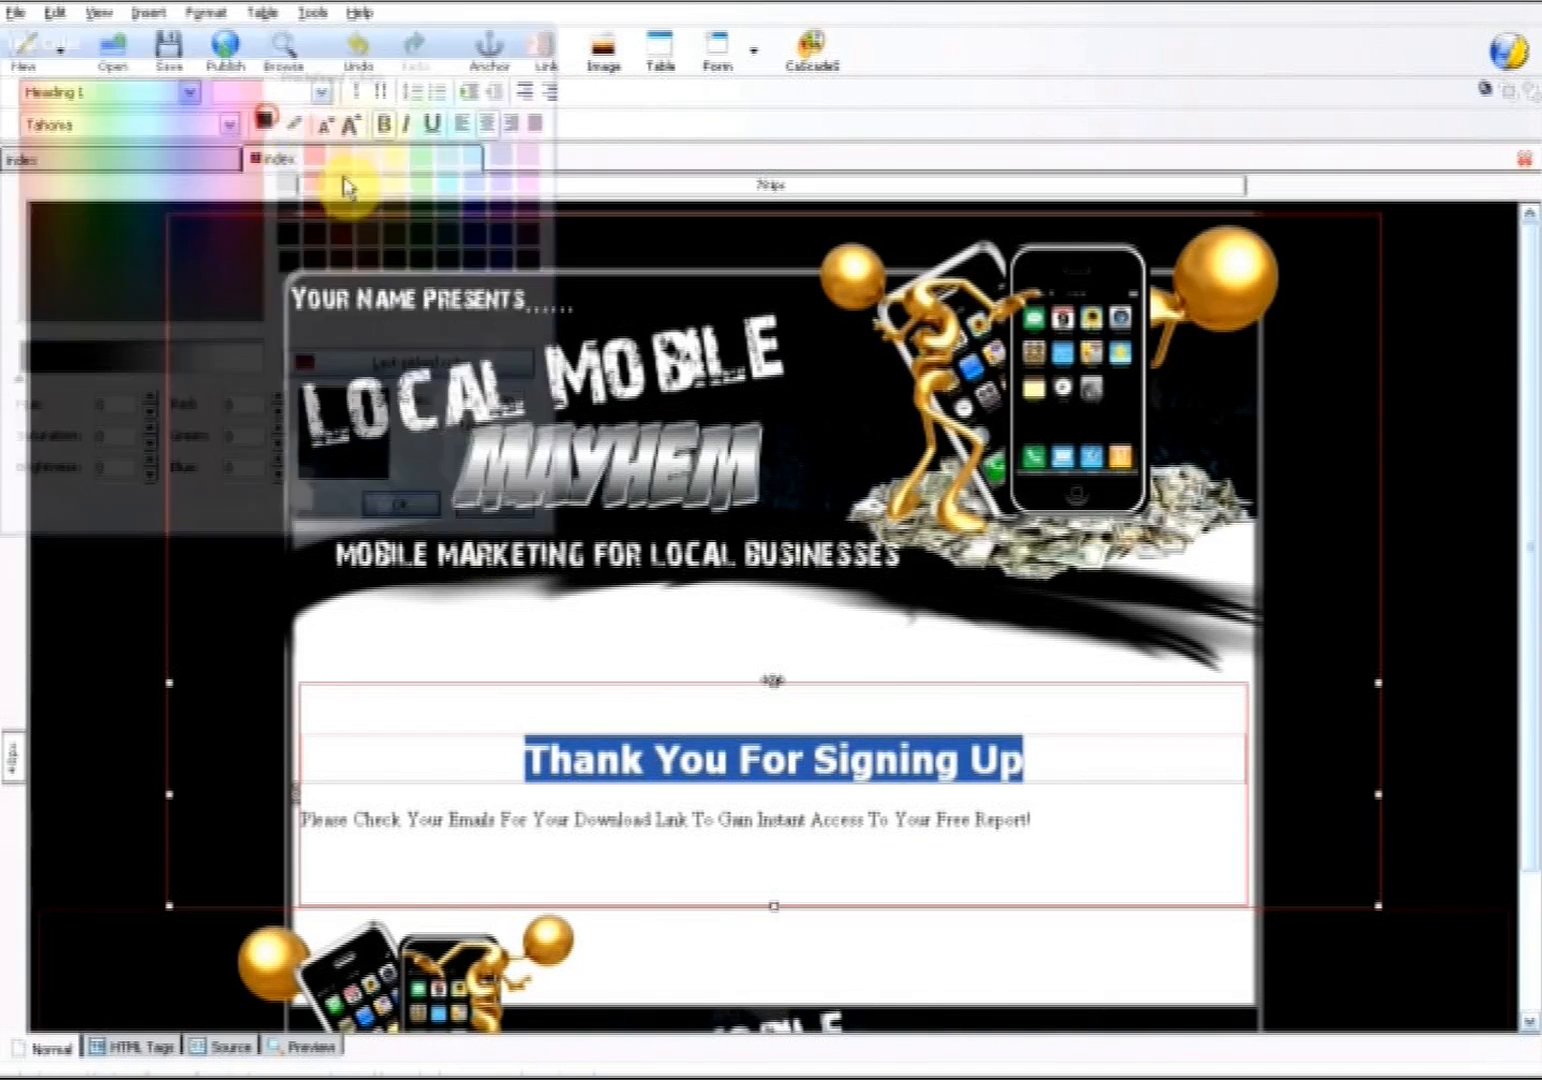
pyautogui.click(362, 364)
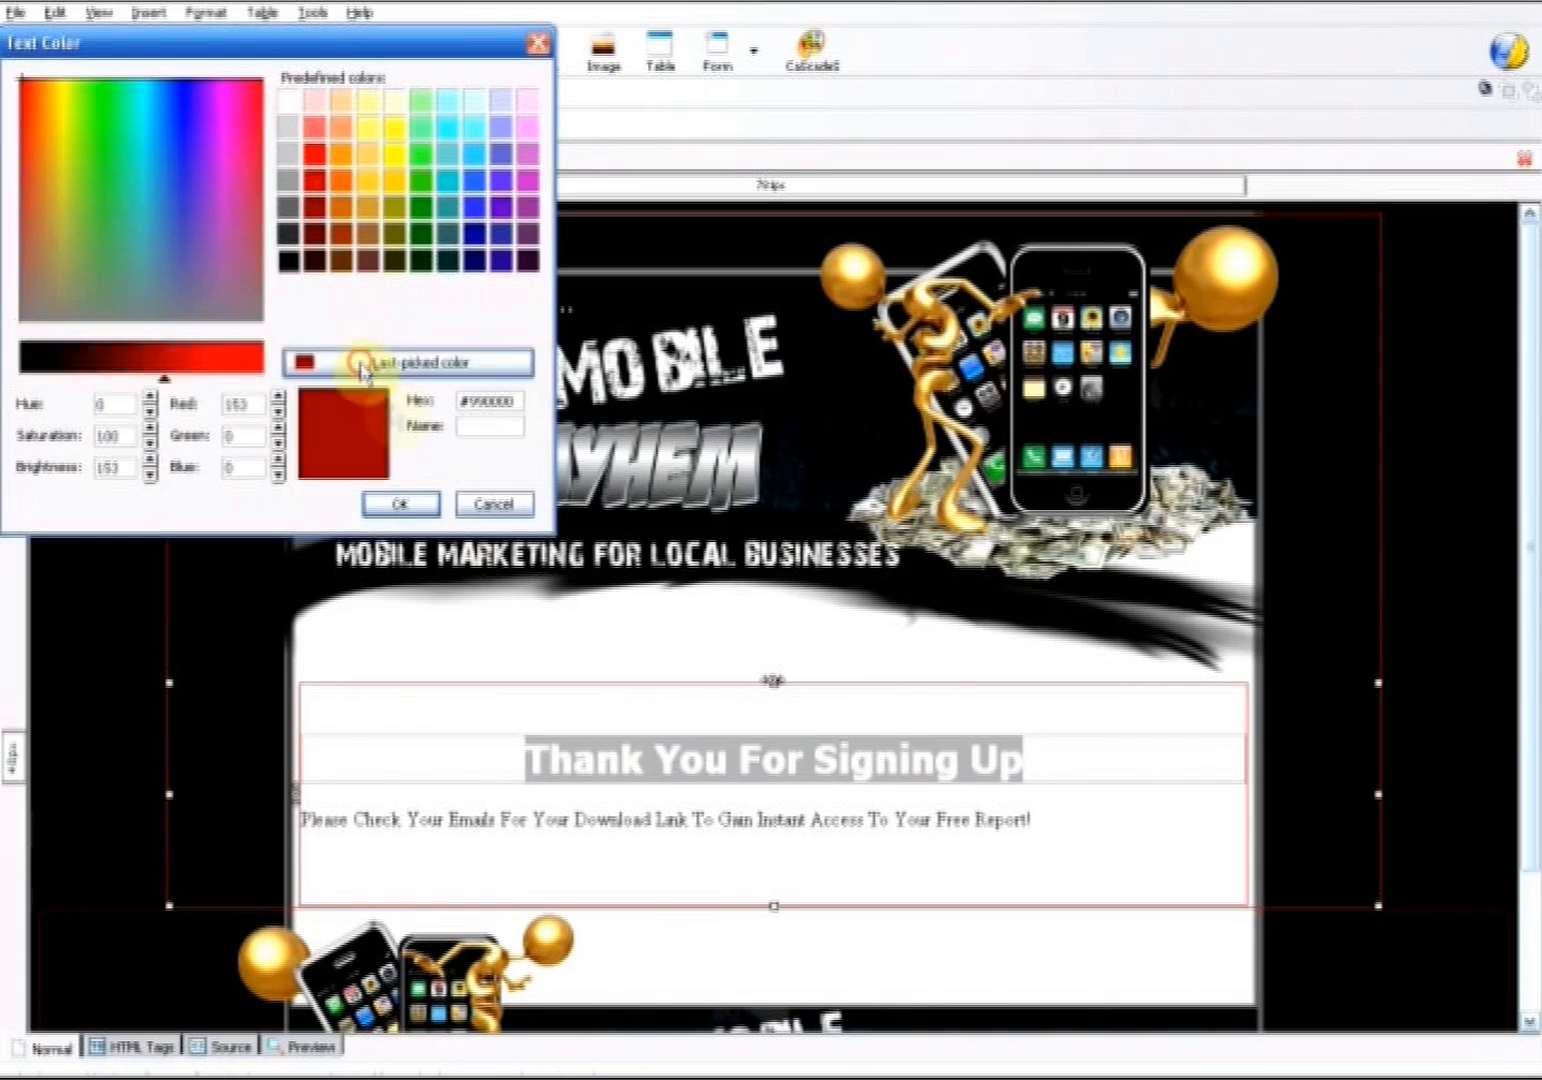
pyautogui.click(400, 504)
pyautogui.click(432, 124)
# Centre the "Please Check Your Emails" line below the heading
pyautogui.click(1088, 808)
pyautogui.moveTo(1045, 828); pyautogui.dragTo(430, 812)
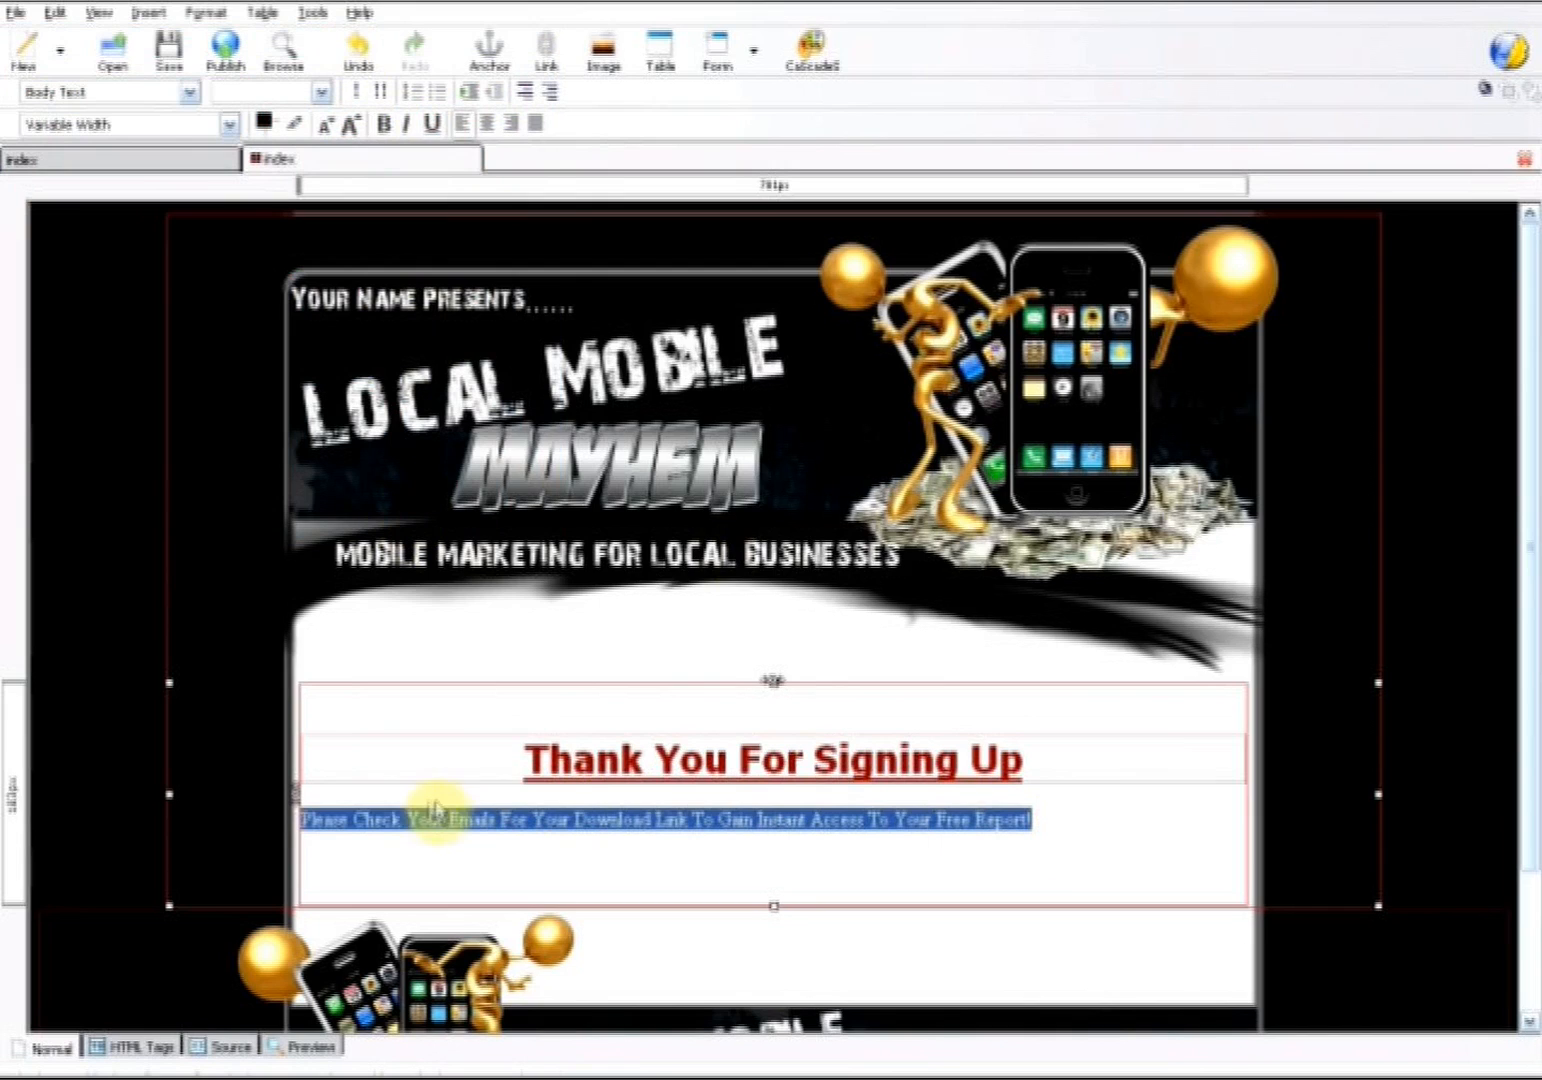
pyautogui.click(488, 124)
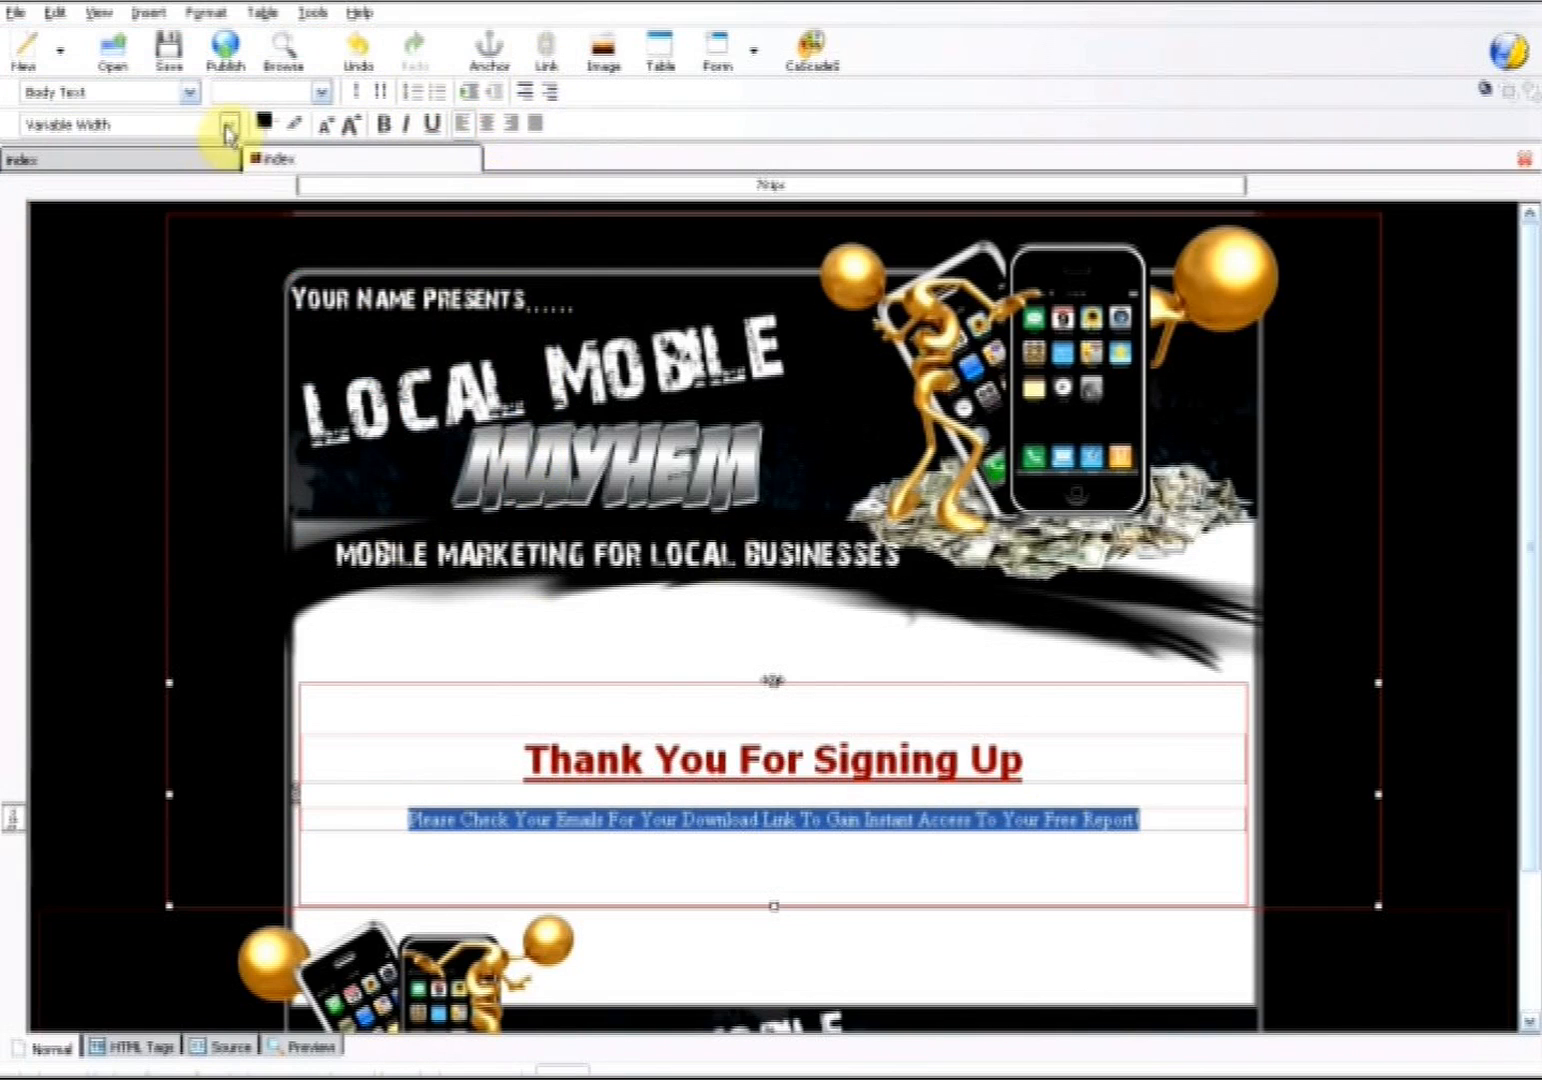
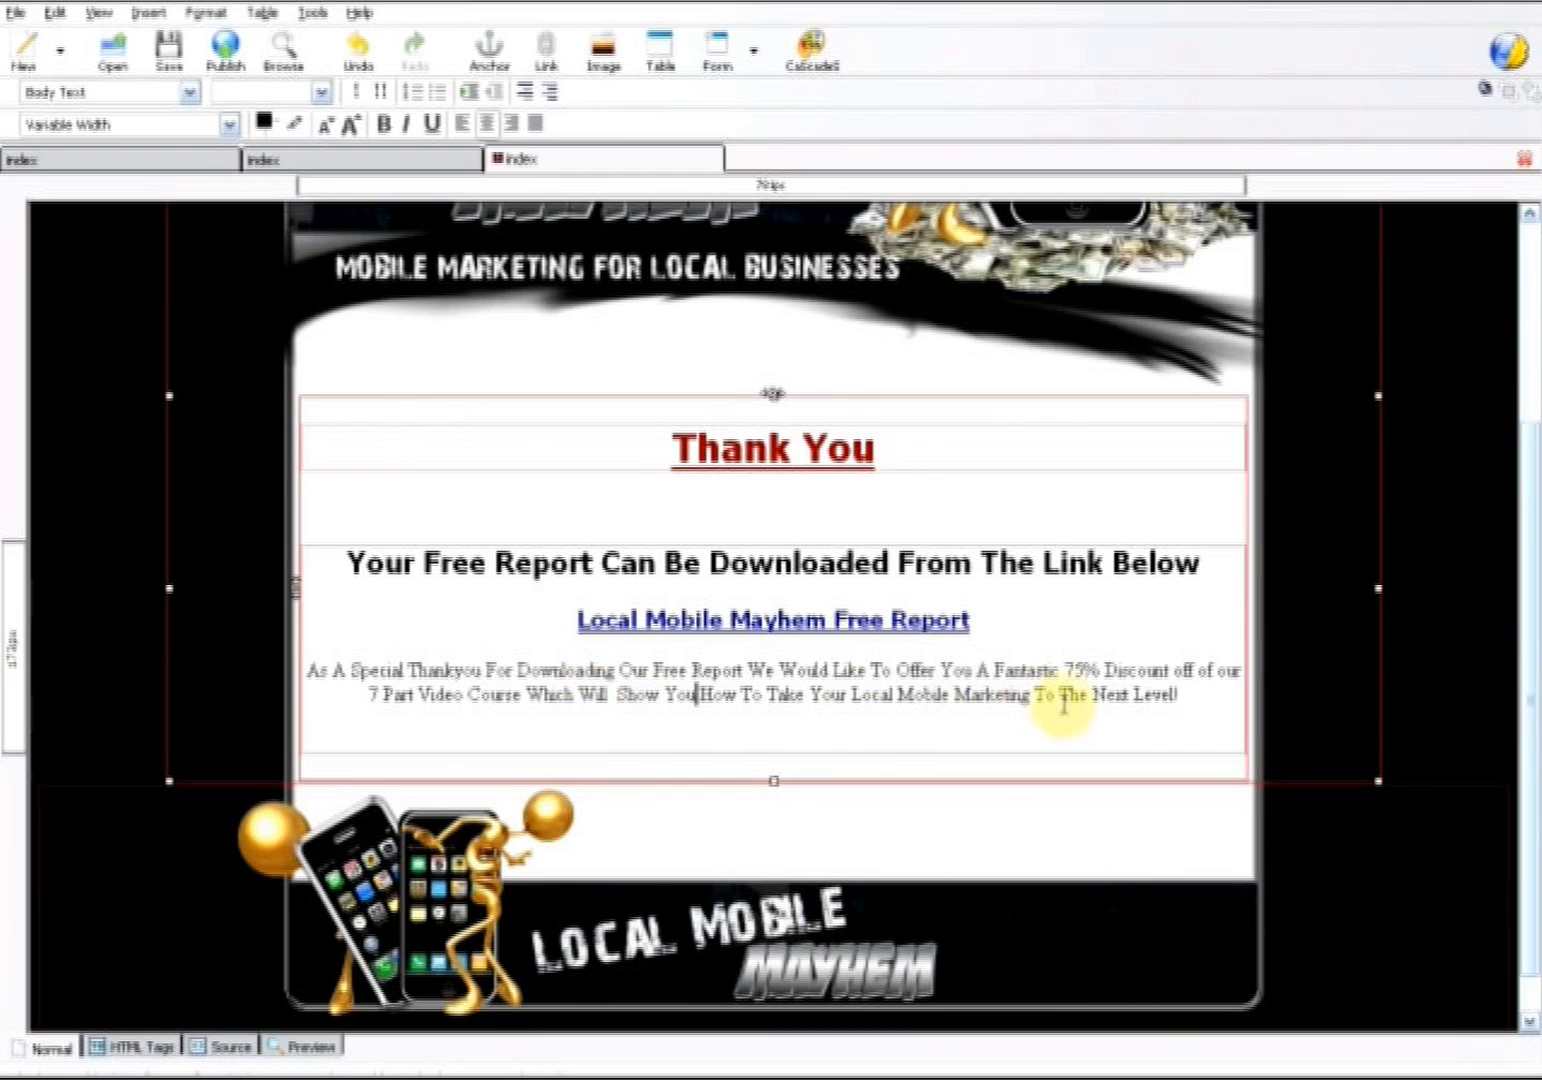
# Add a blank line below the free report link and set the 75% discount offer paragraph's font to Tahoma
pyautogui.click(1013, 629)
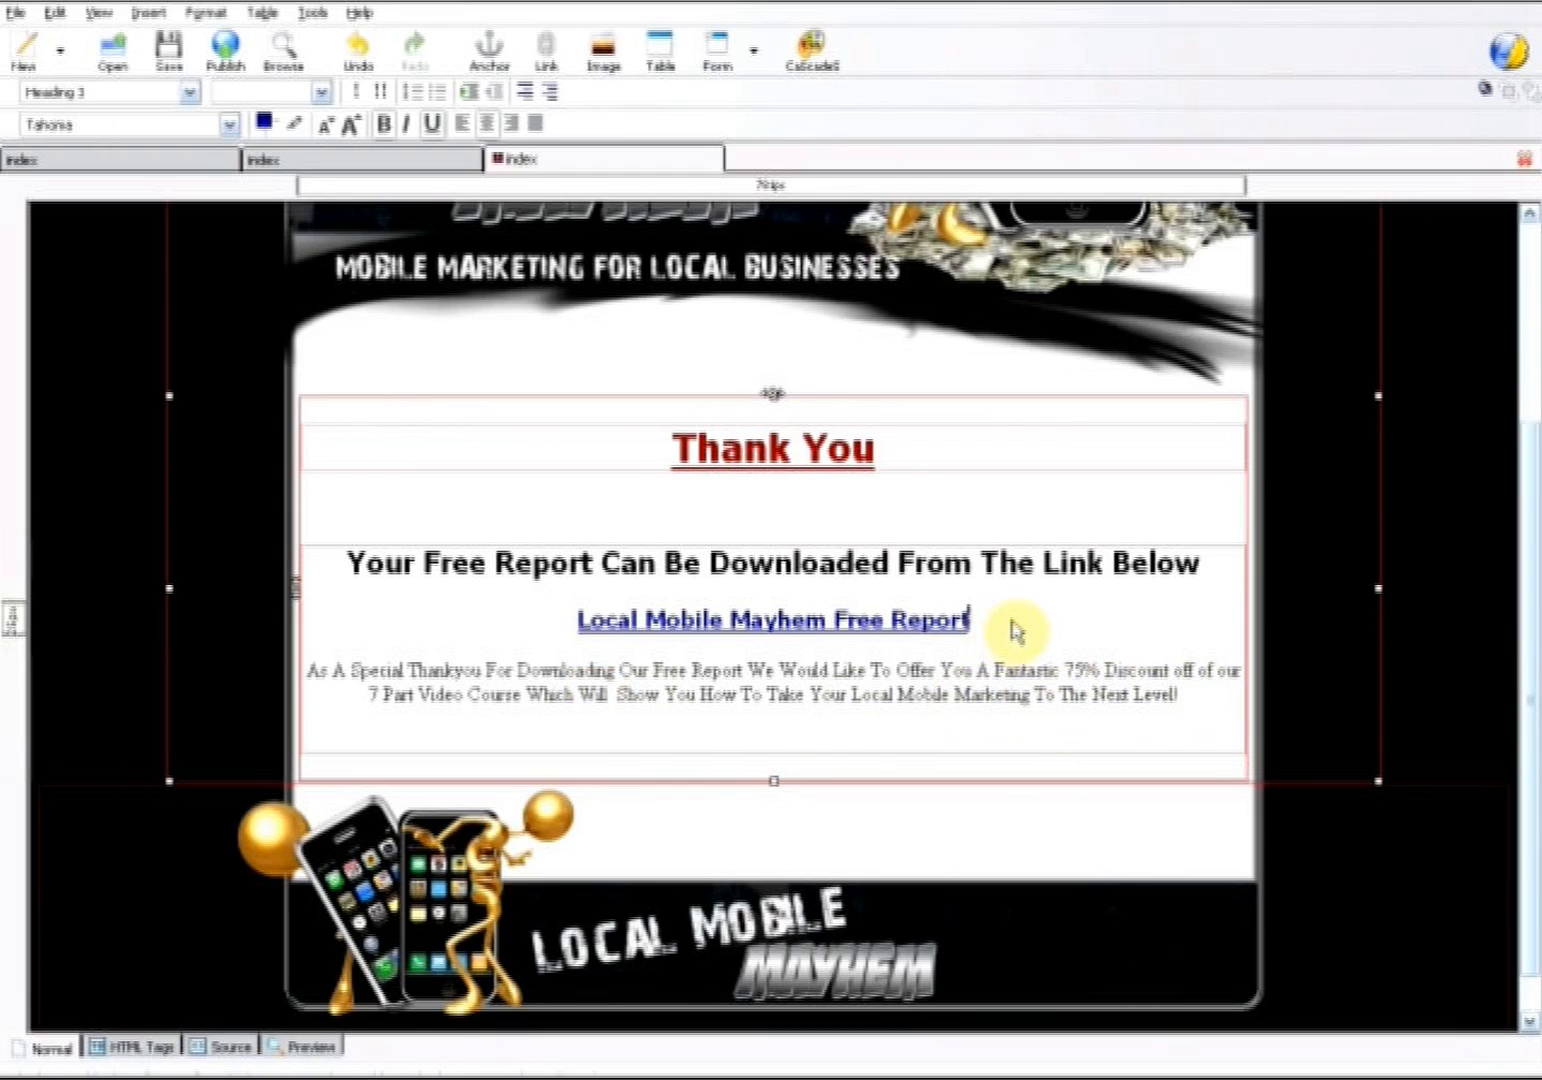
pyautogui.press('Return')
pyautogui.moveTo(1188, 718); pyautogui.dragTo(465, 644)
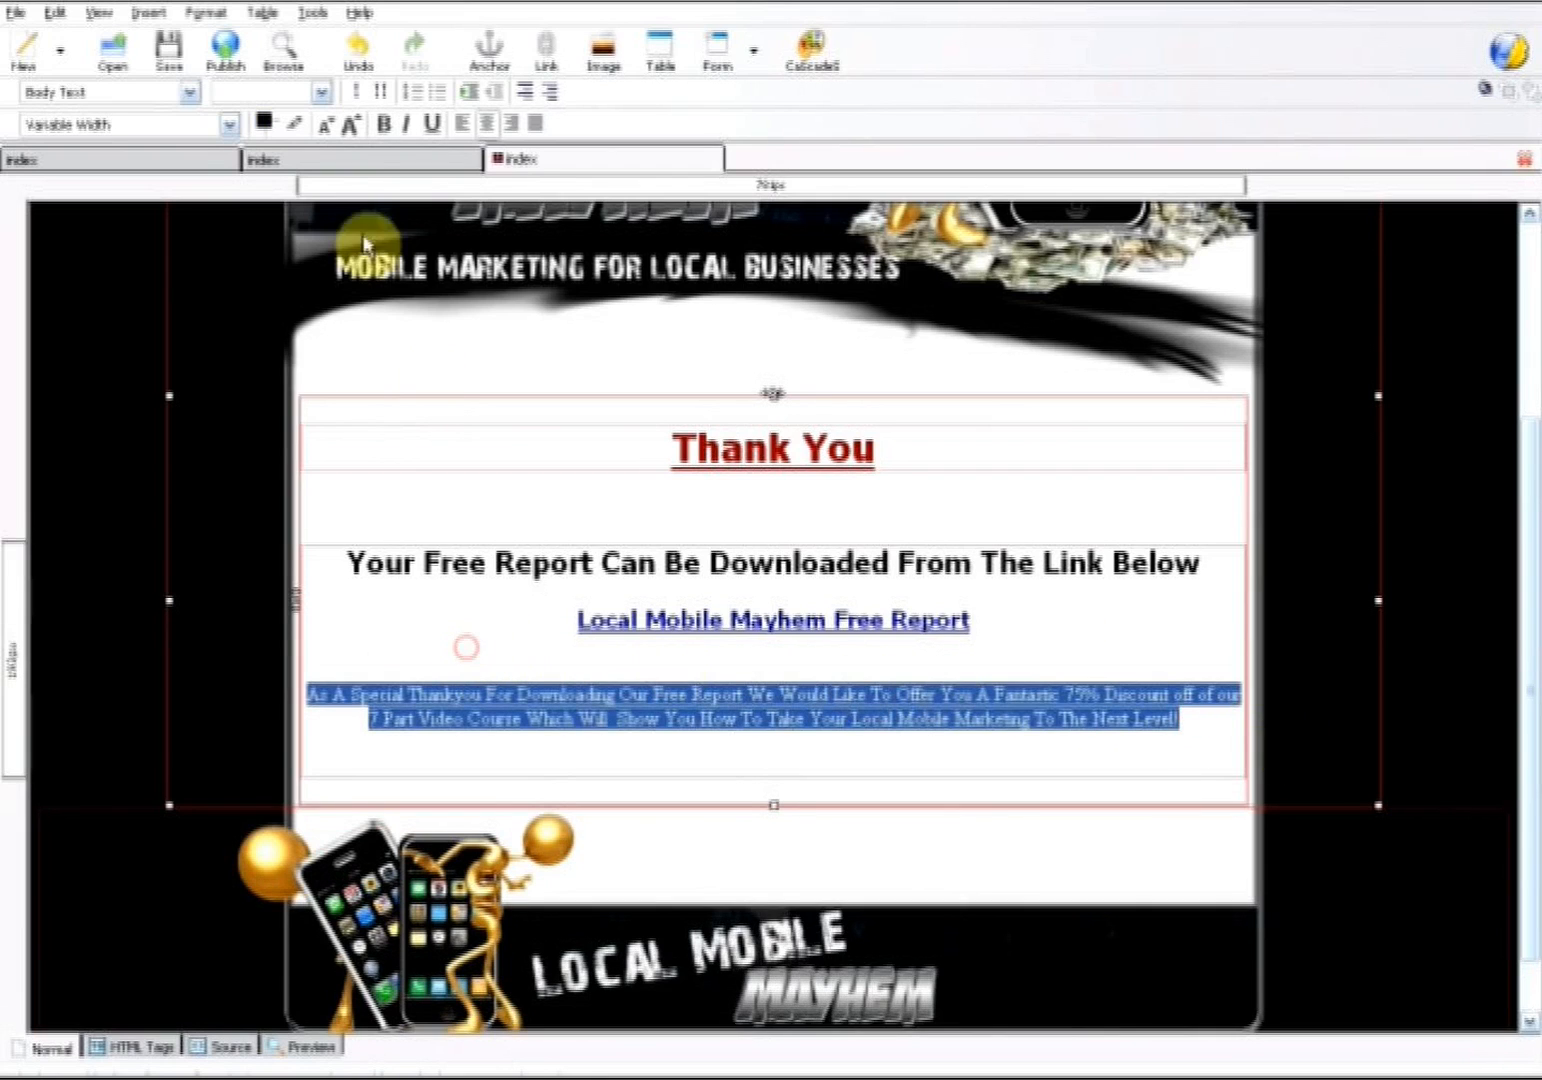
pyautogui.click(229, 125)
pyautogui.moveTo(248, 241); pyautogui.dragTo(251, 975)
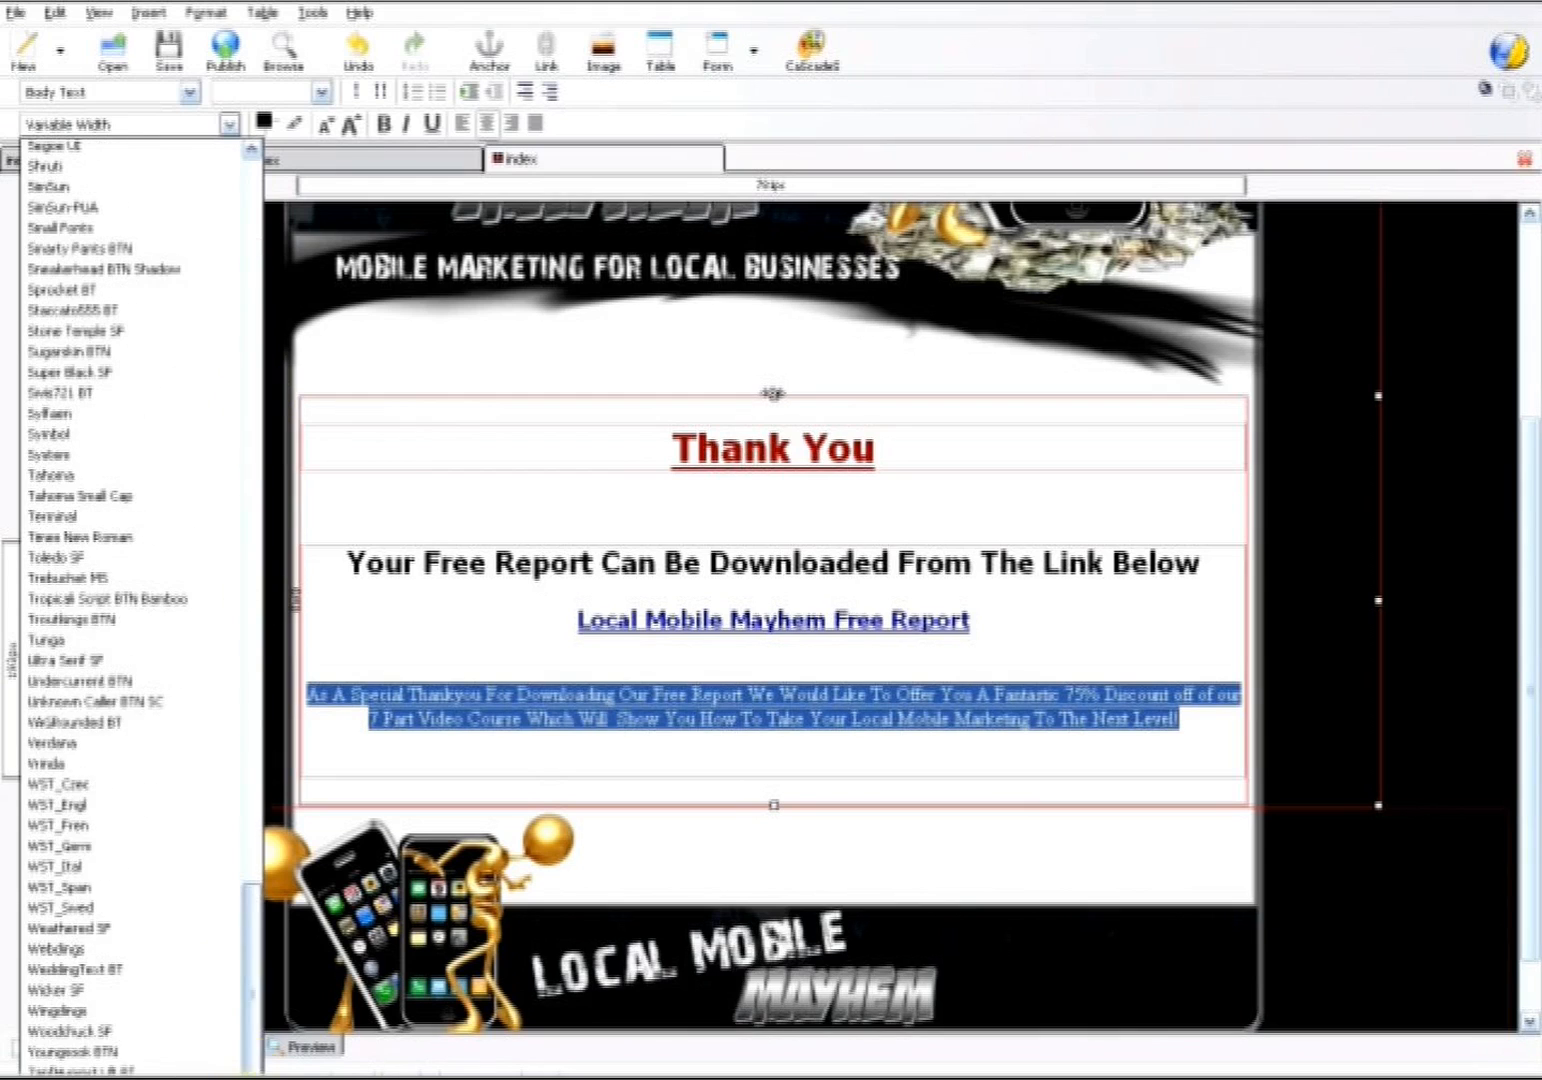
pyautogui.click(125, 477)
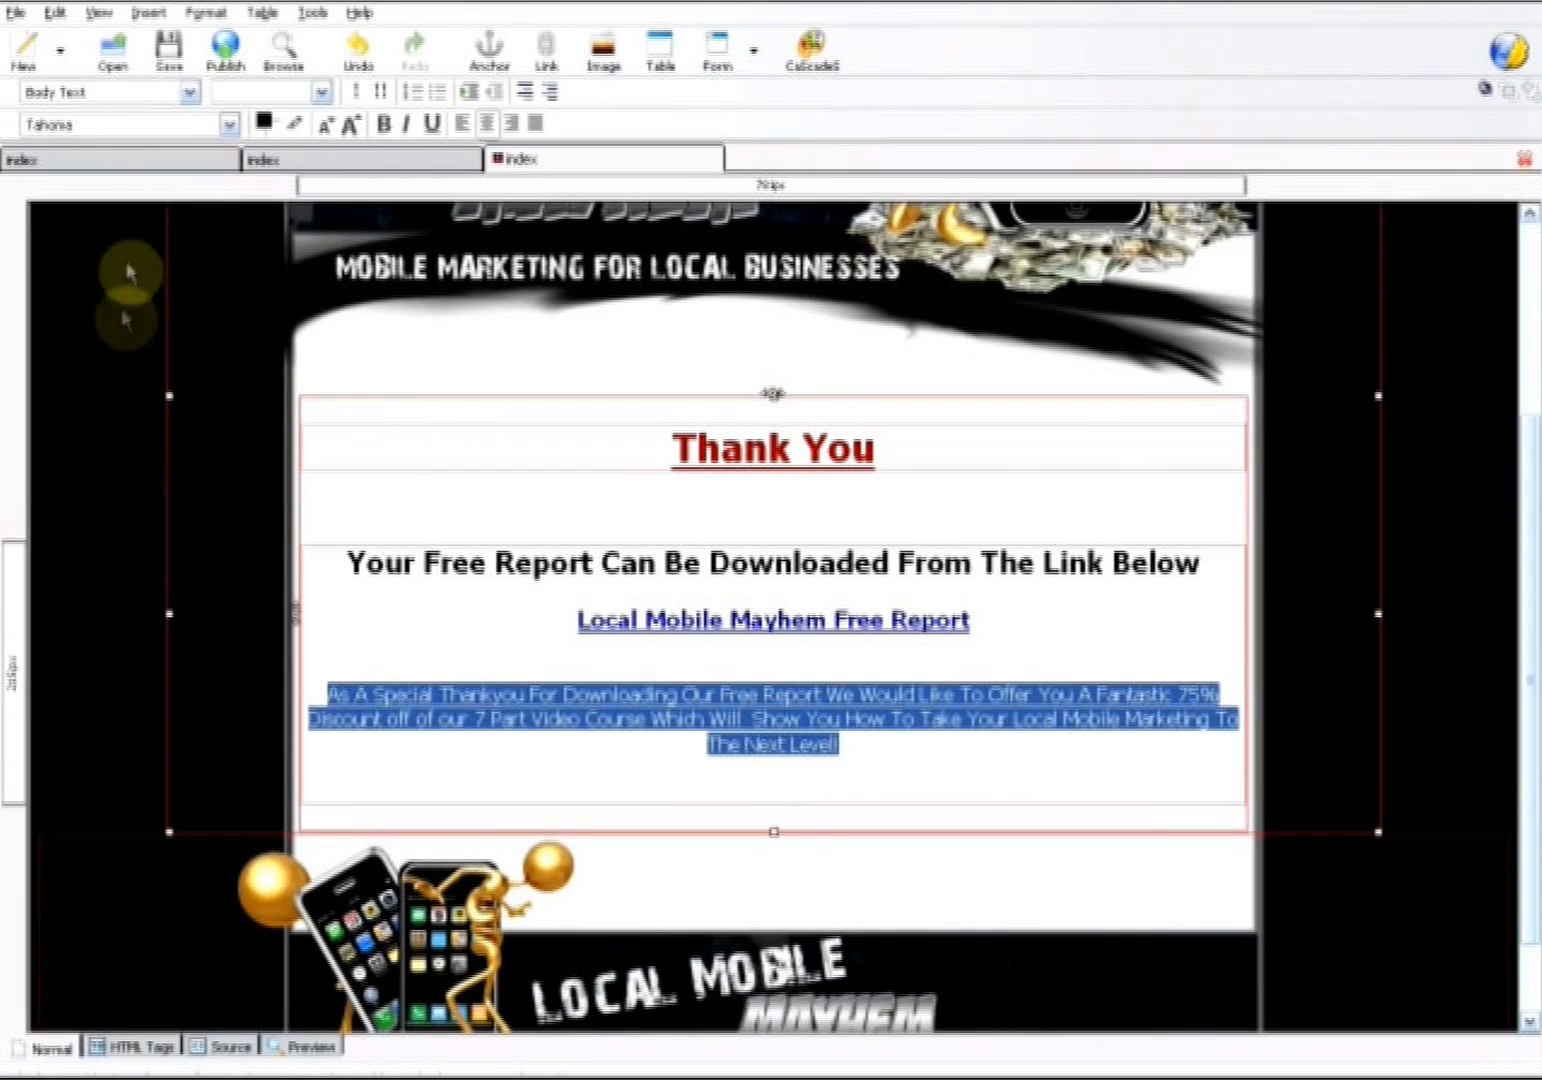
# Format the 75% discount offer paragraph as Heading 2 and colour it dark red
pyautogui.click(188, 98)
pyautogui.click(152, 179)
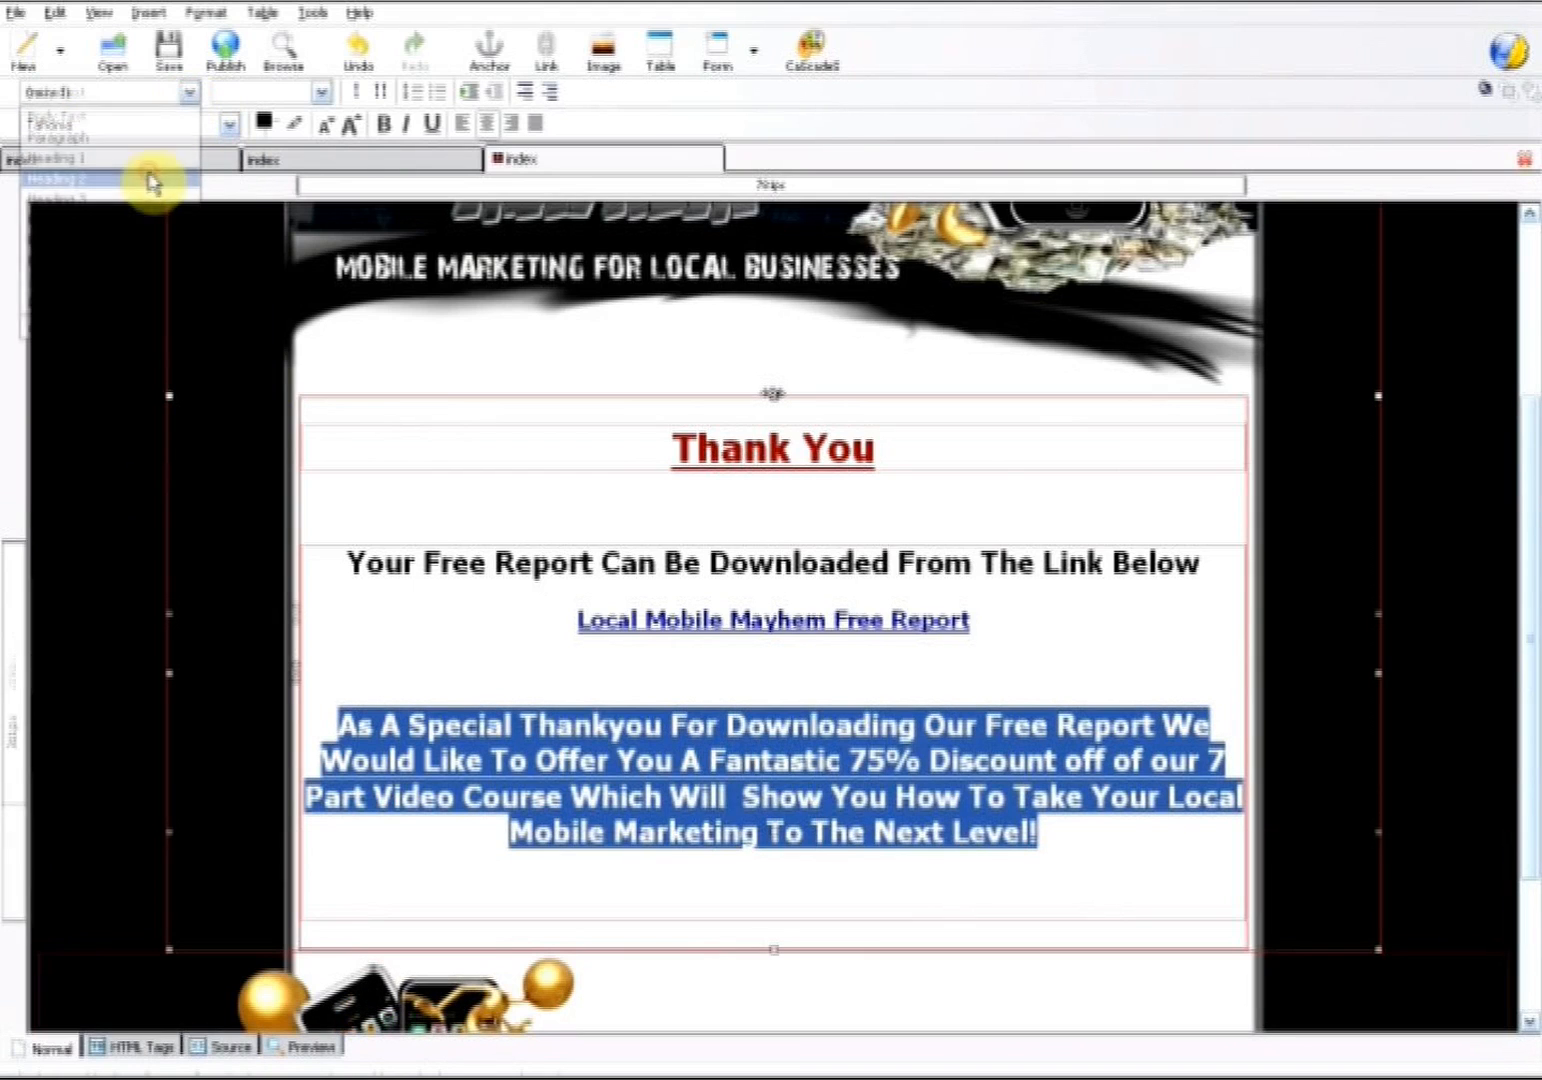
pyautogui.click(264, 121)
pyautogui.click(315, 207)
pyautogui.click(390, 505)
# Insert the comboimage1 picture from the images folder below the discount offer, without alternate text
pyautogui.click(1058, 884)
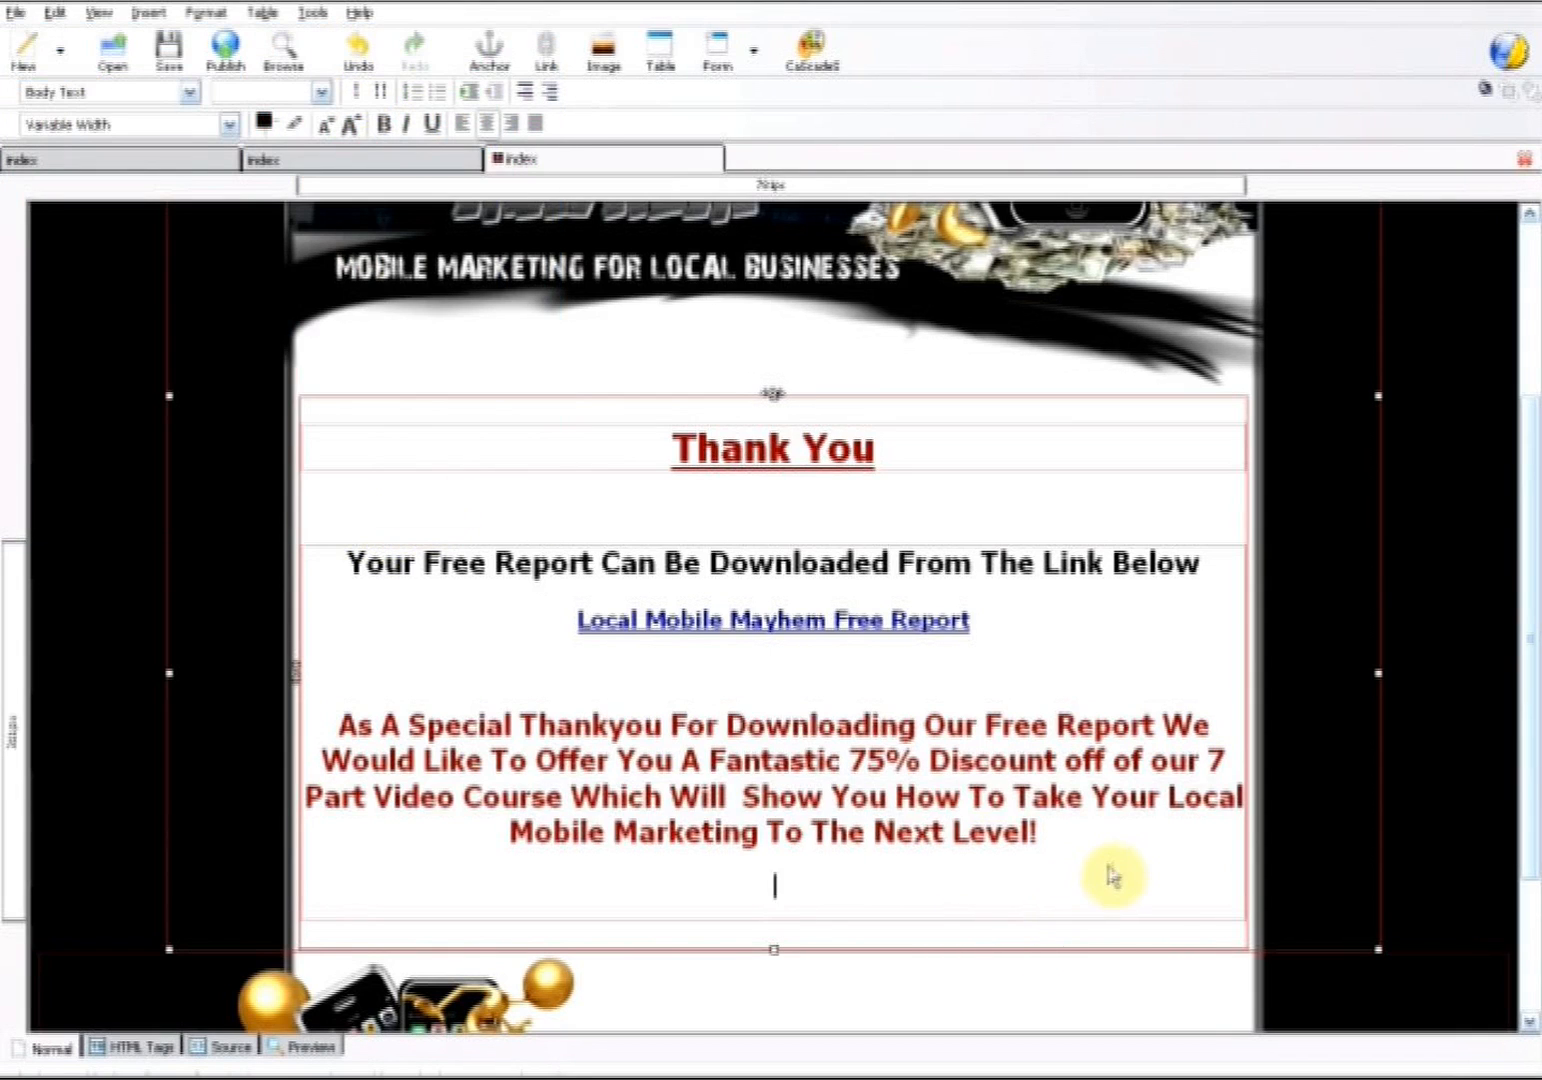
pyautogui.press('Return')
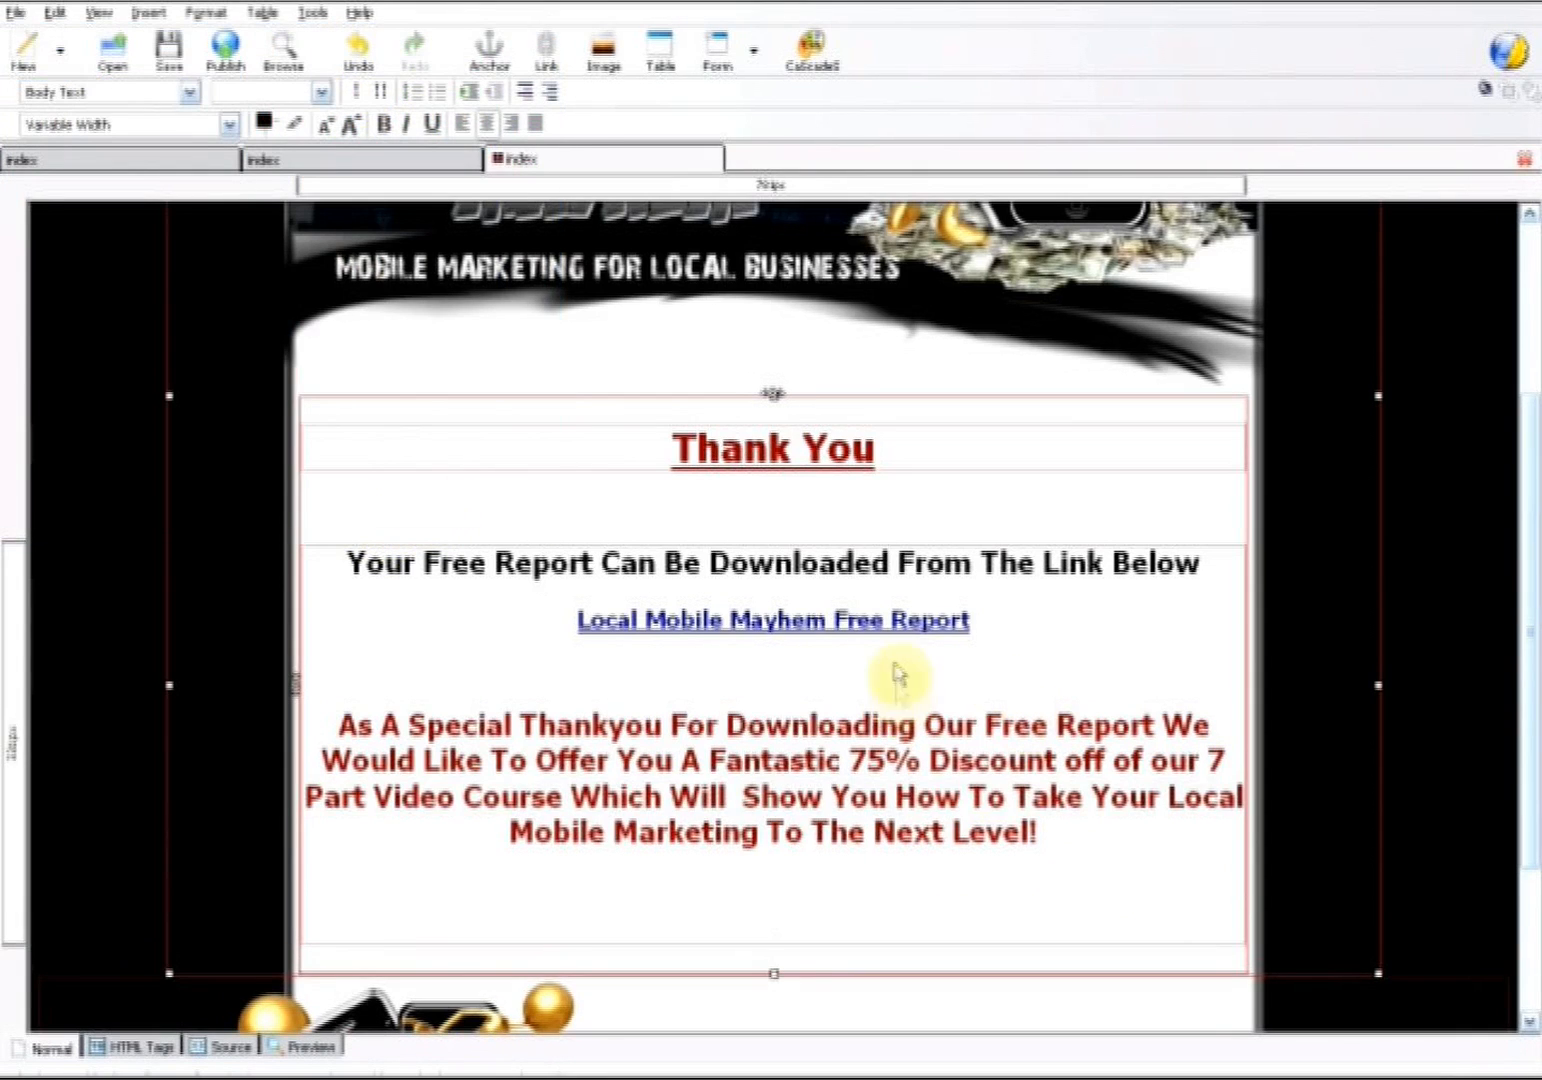
pyautogui.click(603, 48)
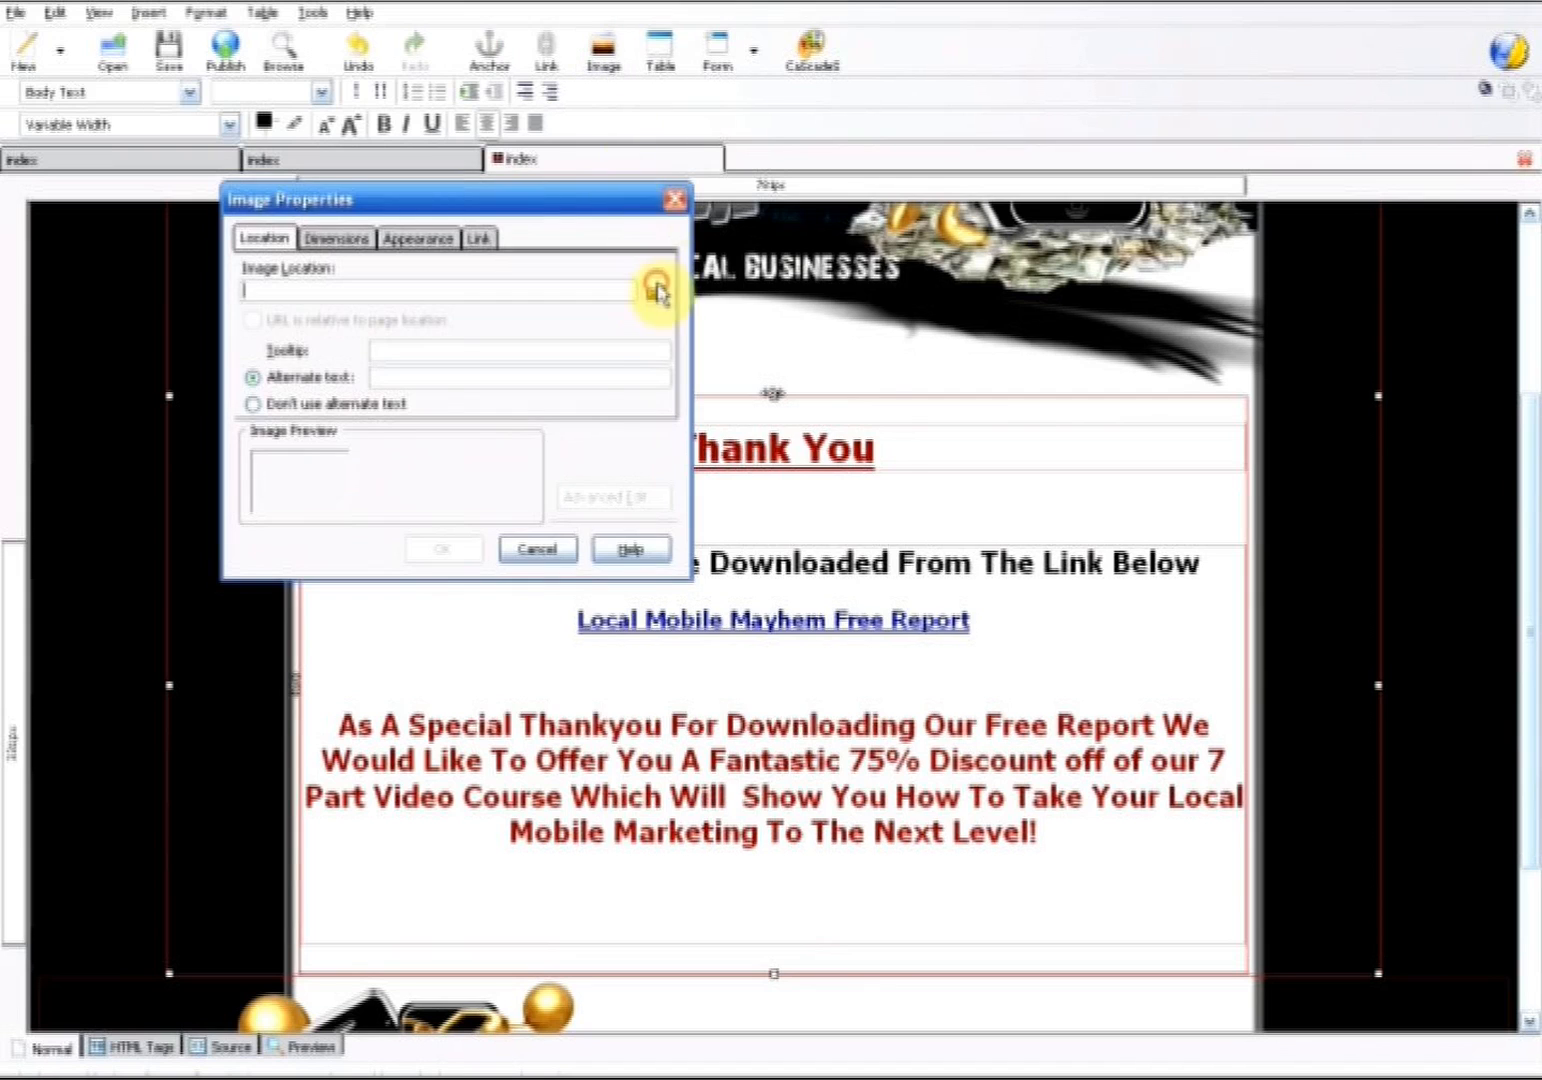
pyautogui.click(654, 291)
pyautogui.click(405, 392)
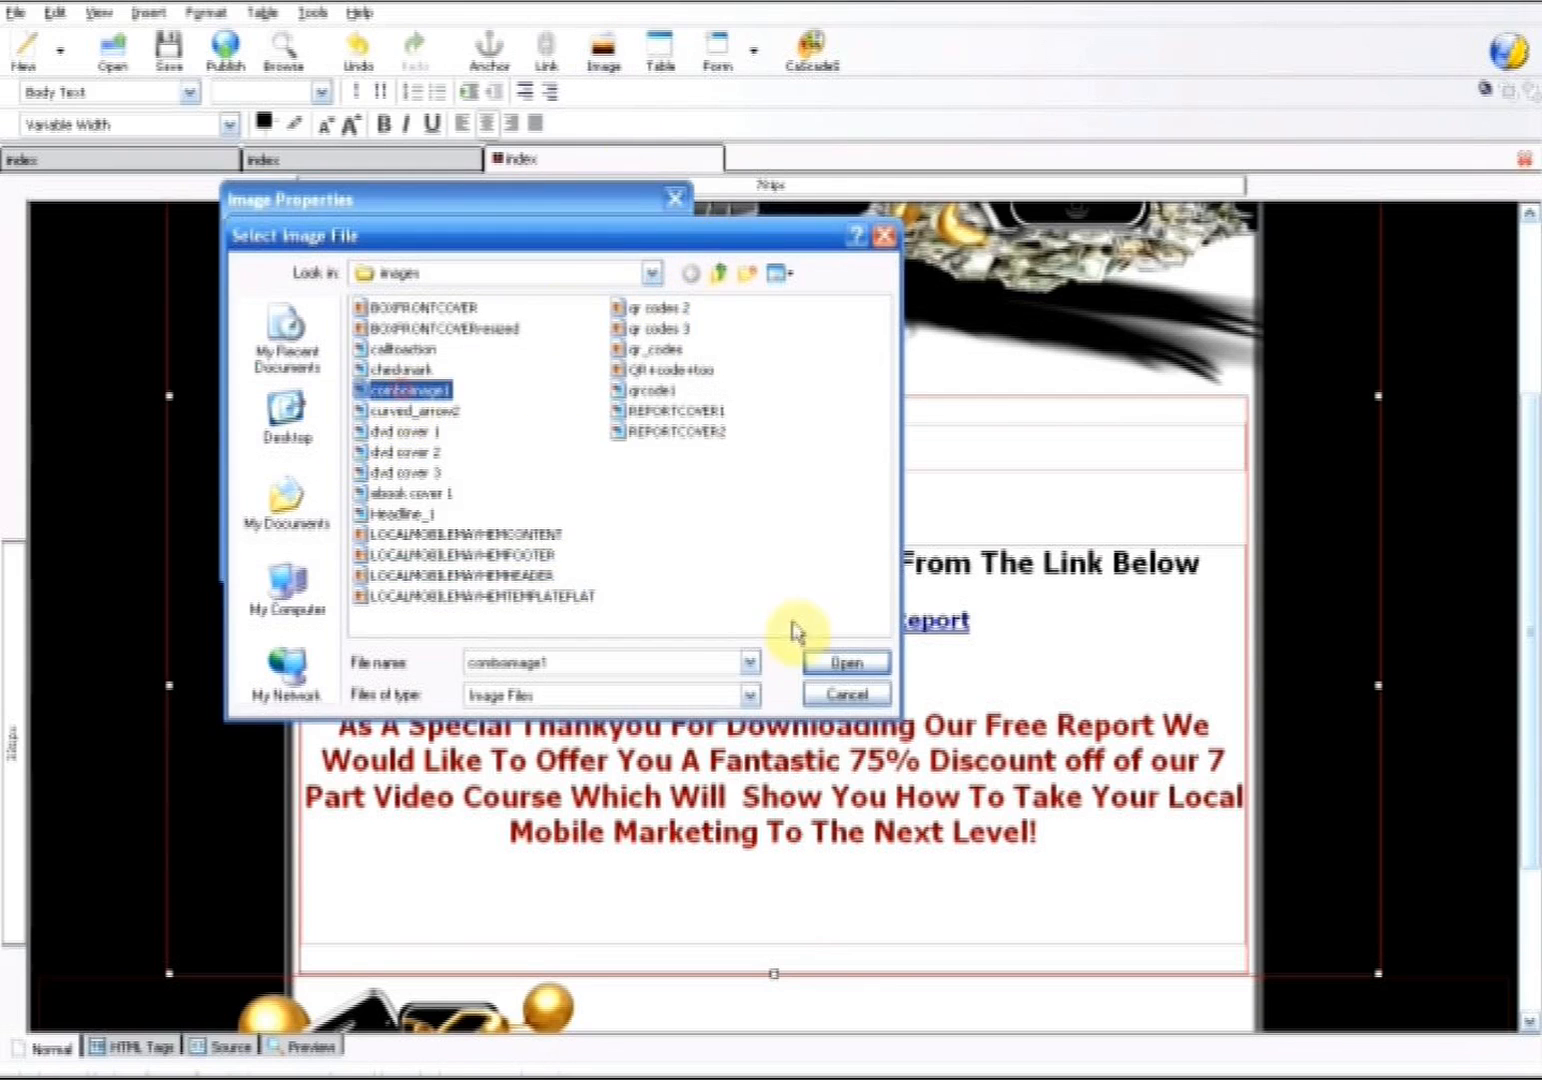
pyautogui.click(845, 662)
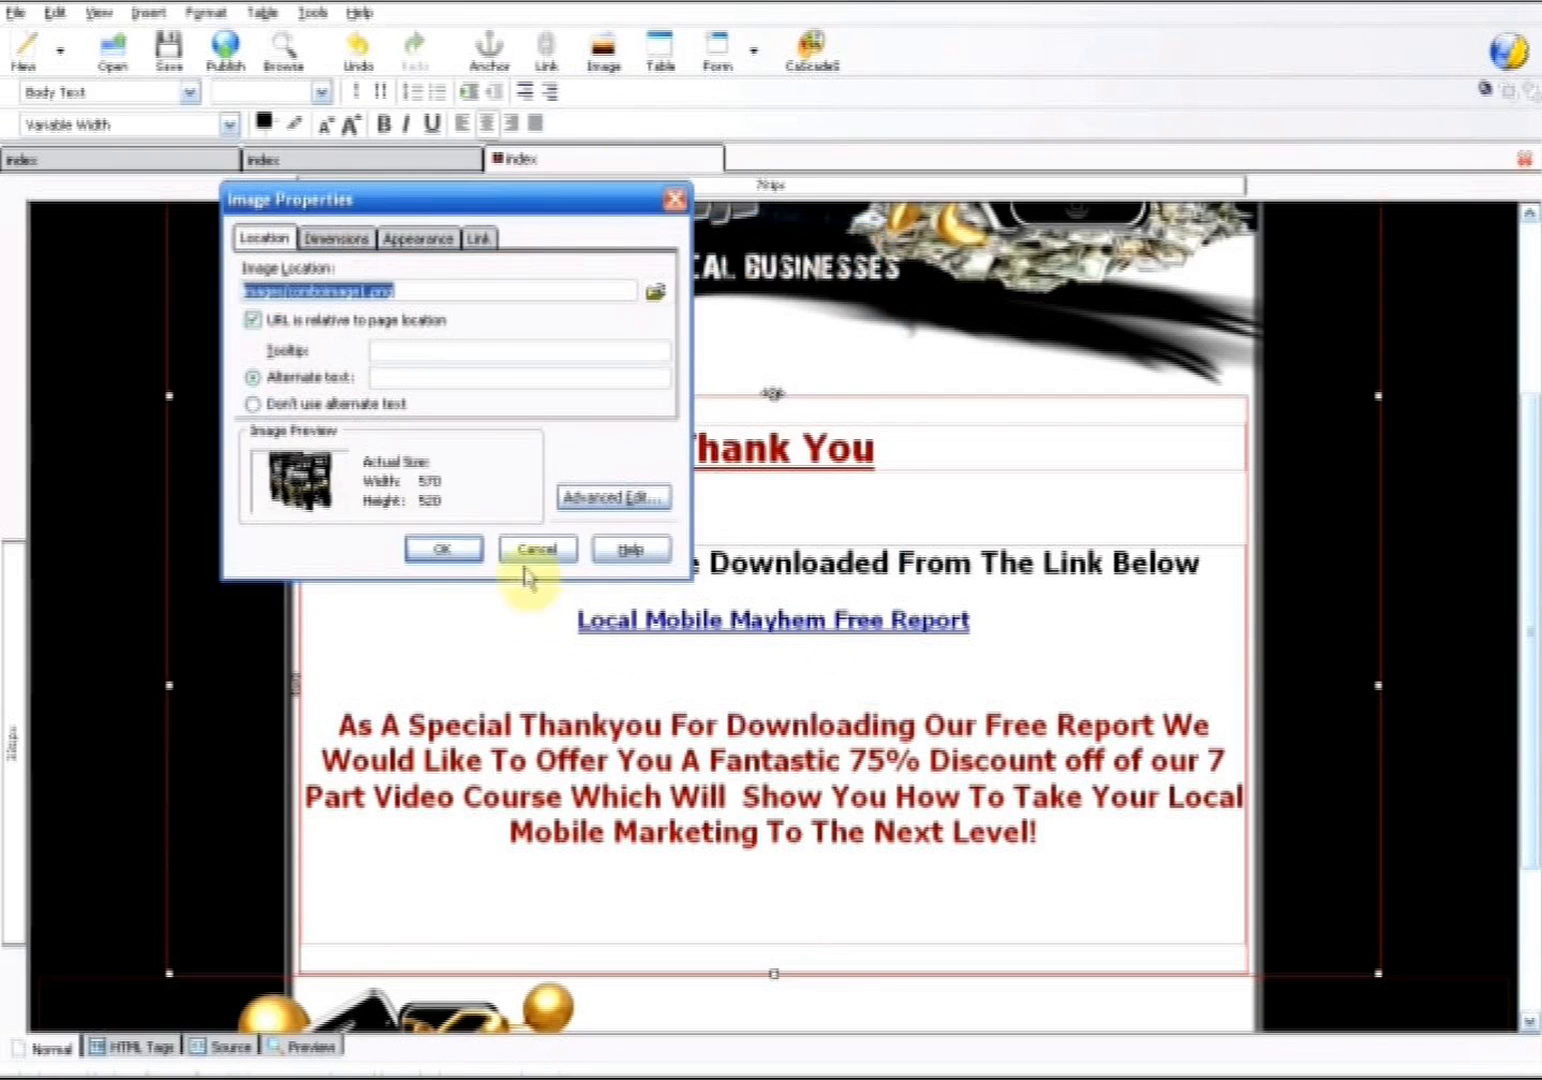
pyautogui.click(335, 404)
pyautogui.click(445, 549)
# Add the line "Click Here For More Information" below the product image
pyautogui.scroll(-10, 620, 592)
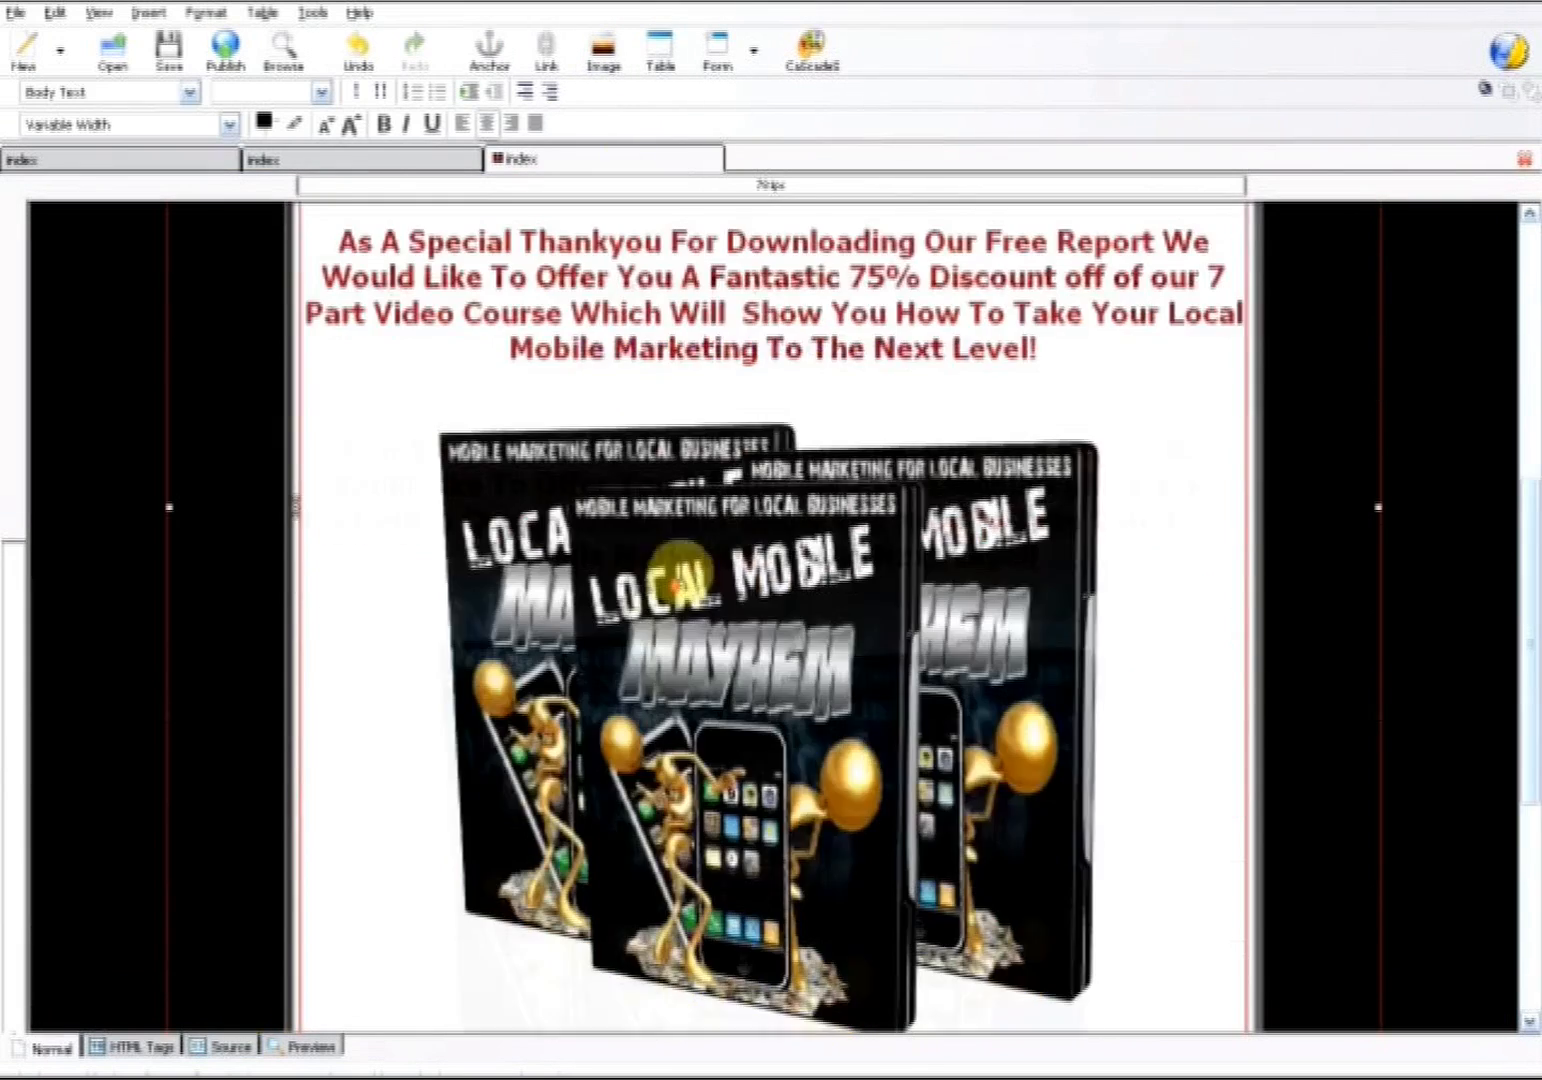
pyautogui.press('Return')
pyautogui.press('Return')
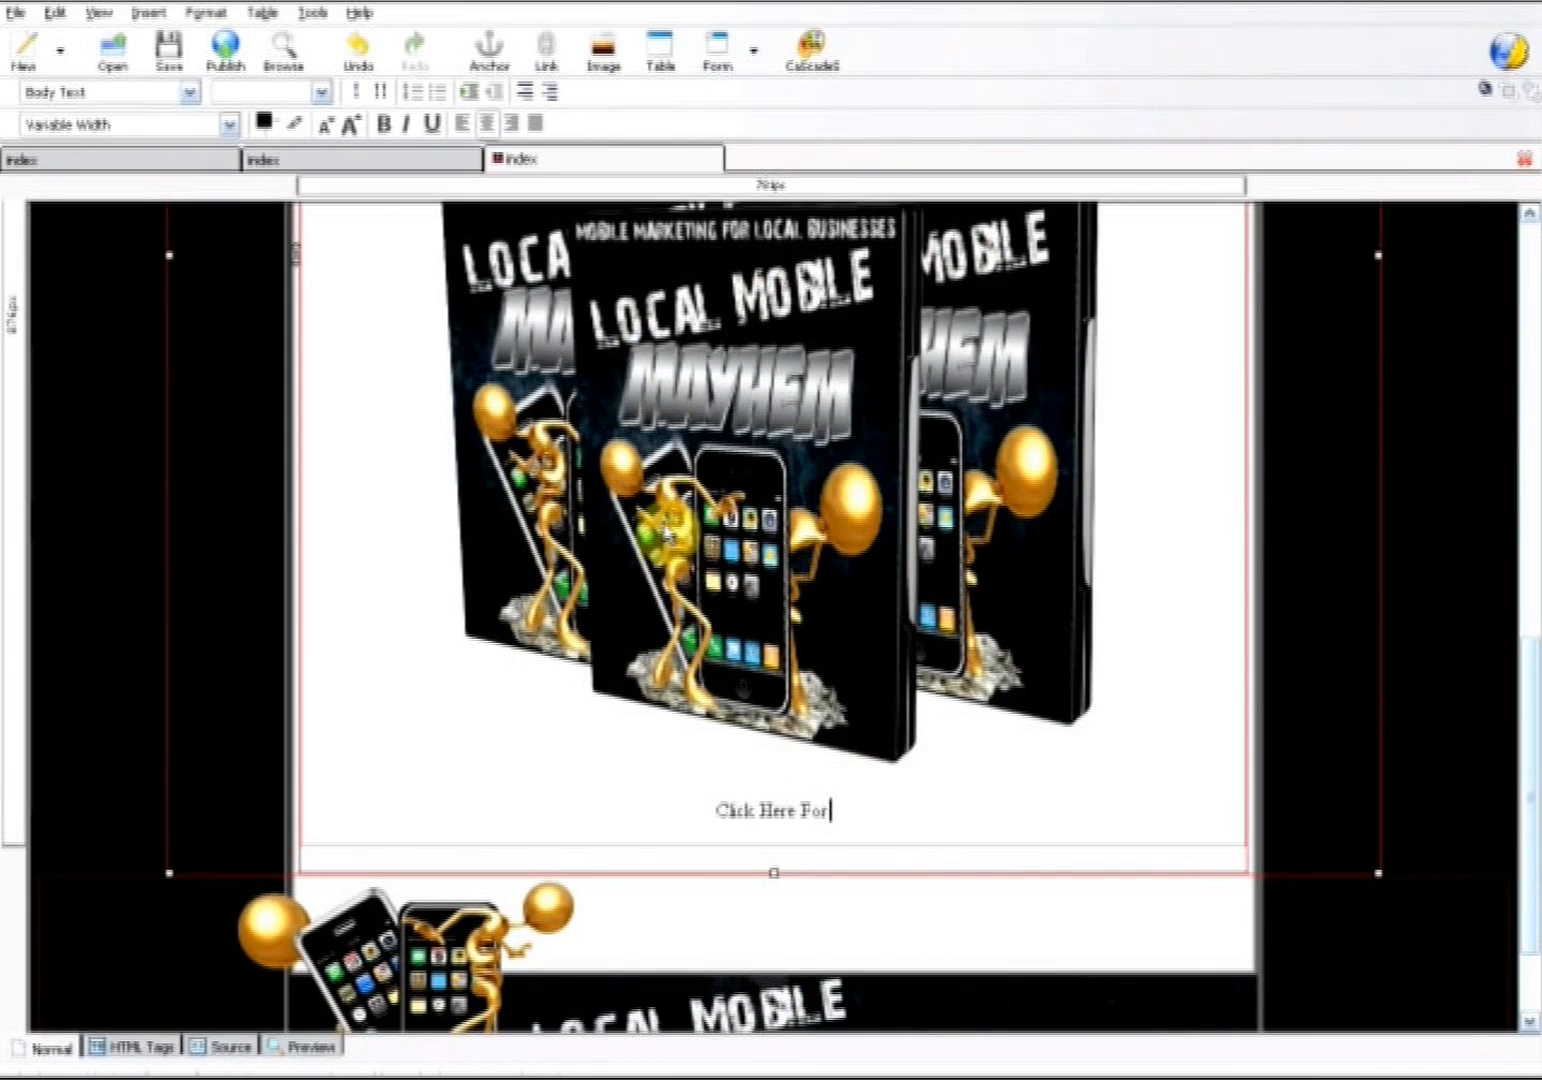
pyautogui.write('nforma')
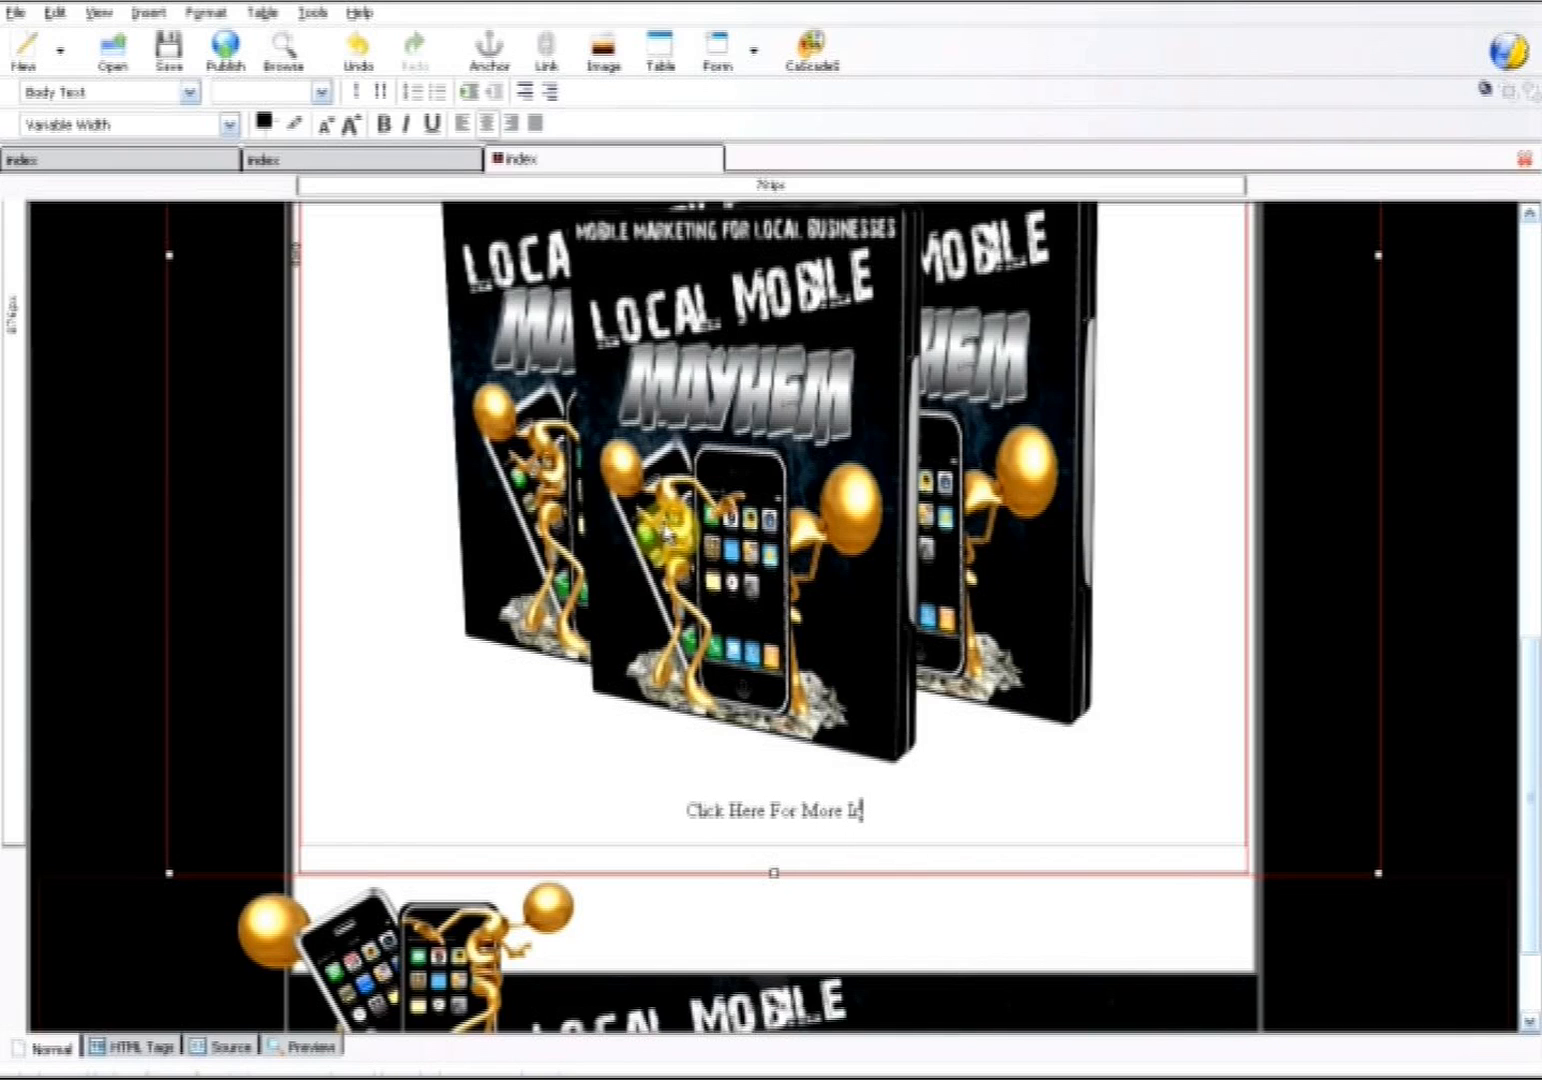
pyautogui.write('tion')
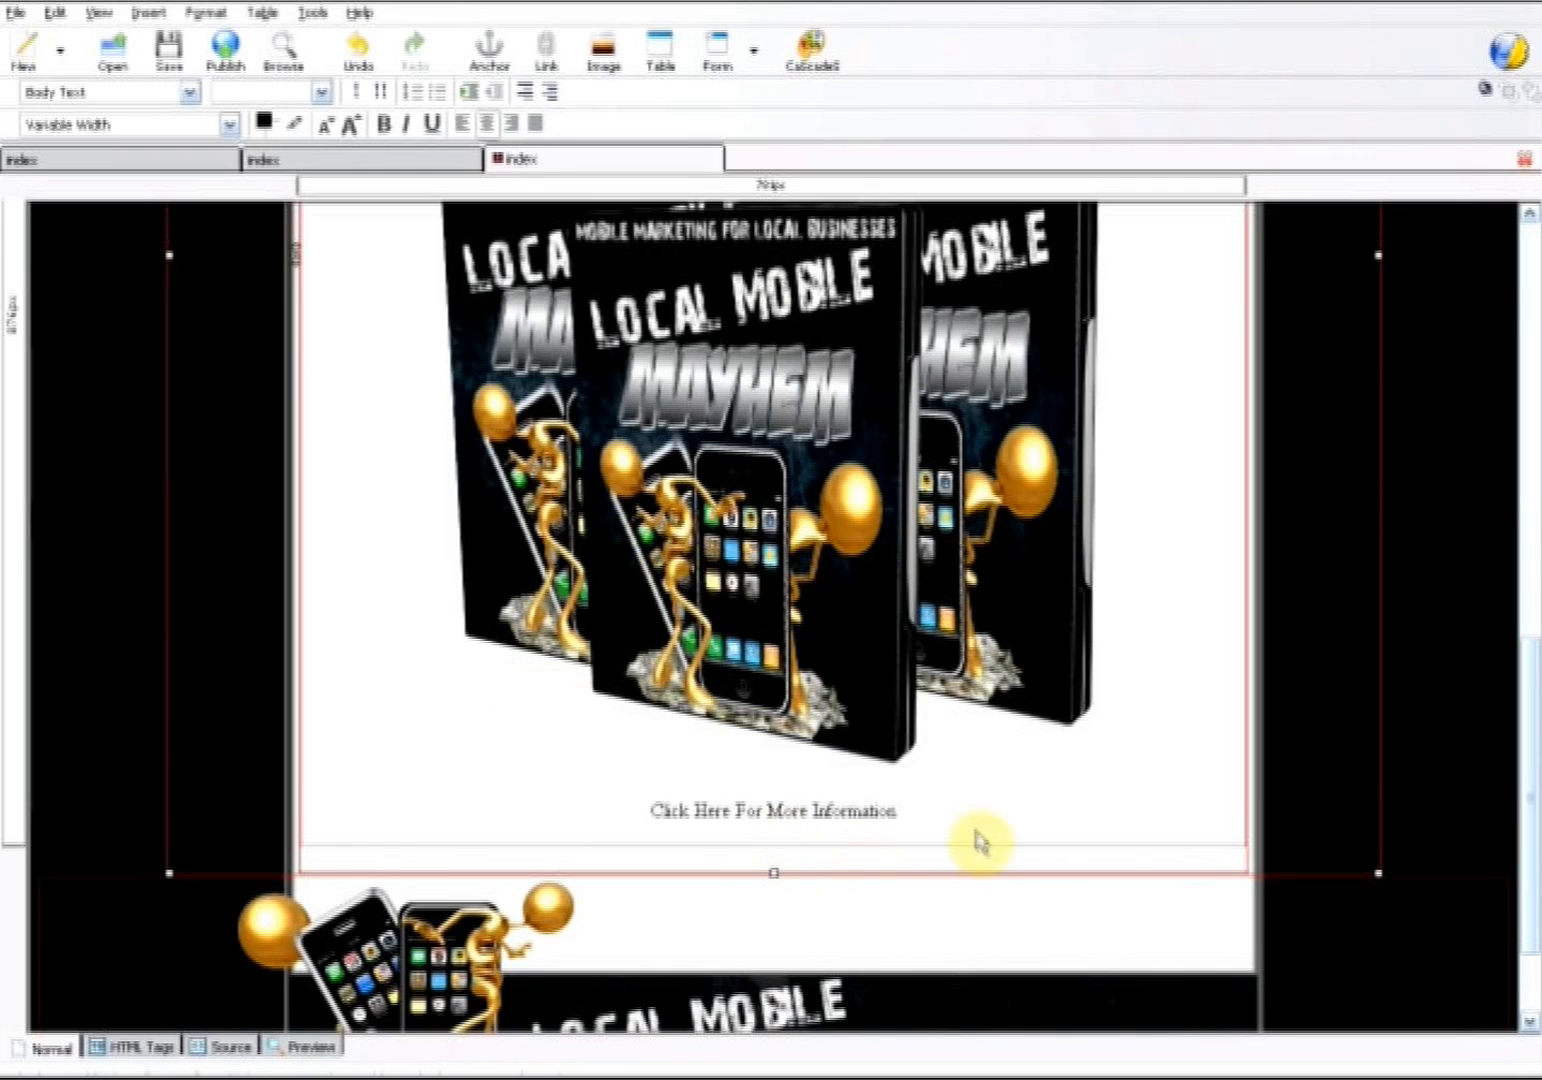
# Set the "Click Here For More Information" line to Tahoma and format it as Heading 2
pyautogui.moveTo(922, 814); pyautogui.dragTo(652, 790)
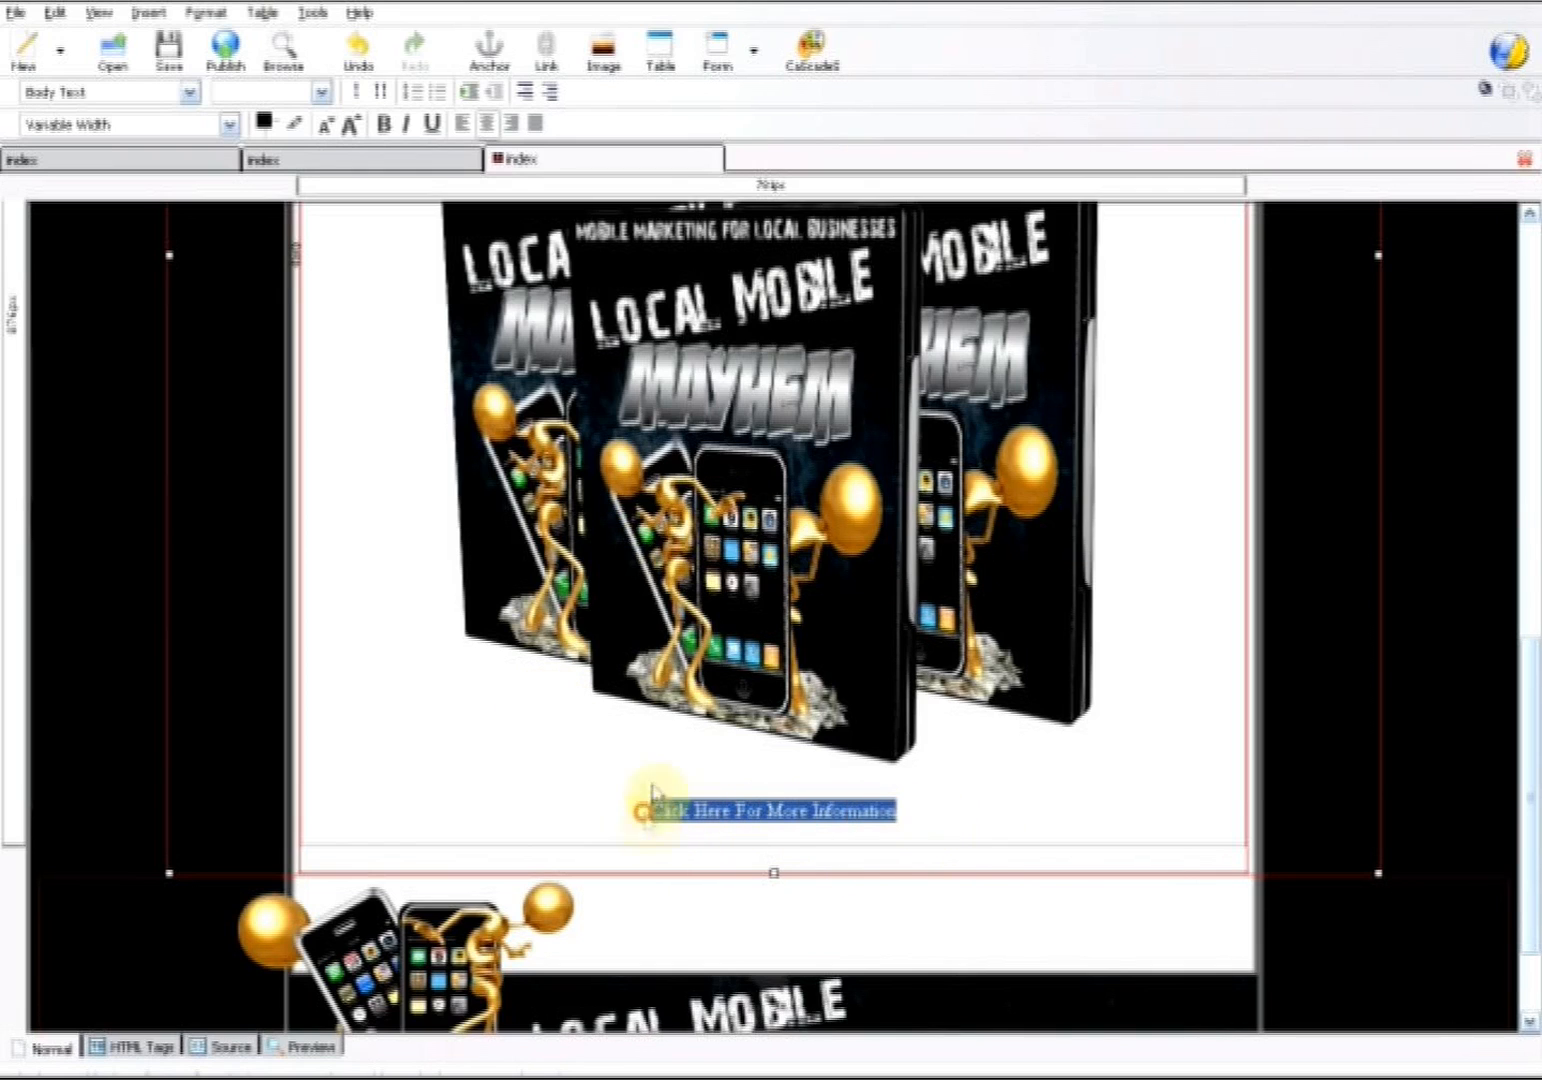
pyautogui.click(229, 124)
pyautogui.moveTo(251, 198); pyautogui.dragTo(258, 840)
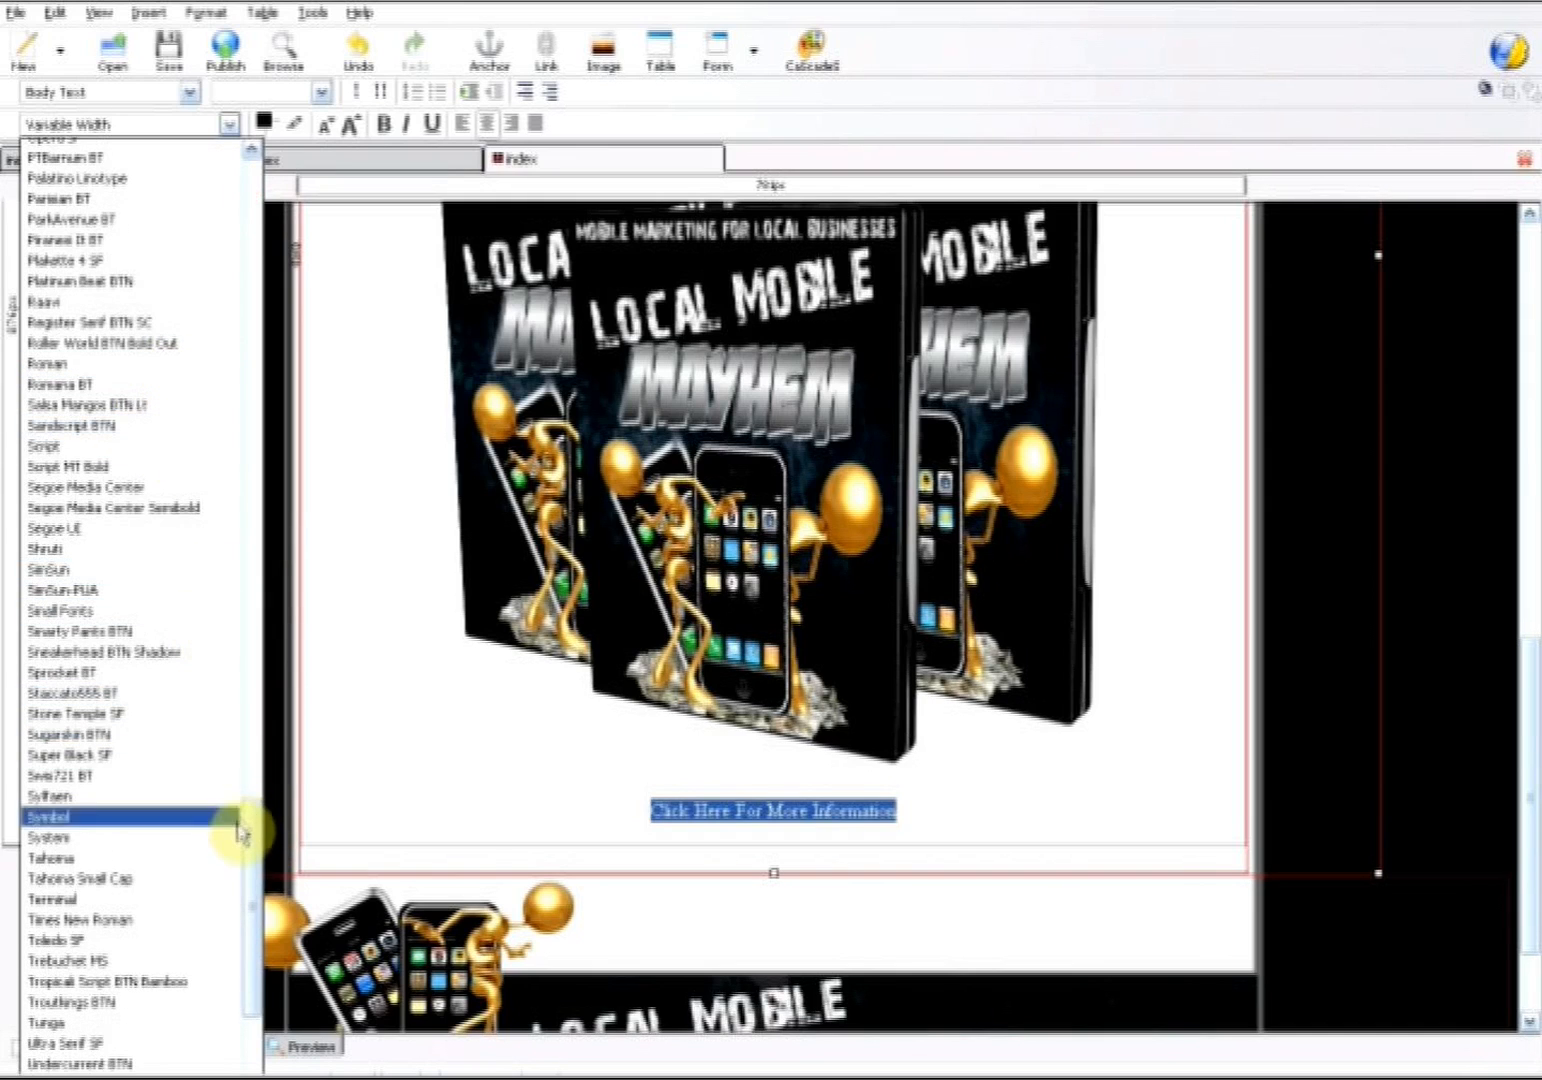
pyautogui.click(220, 858)
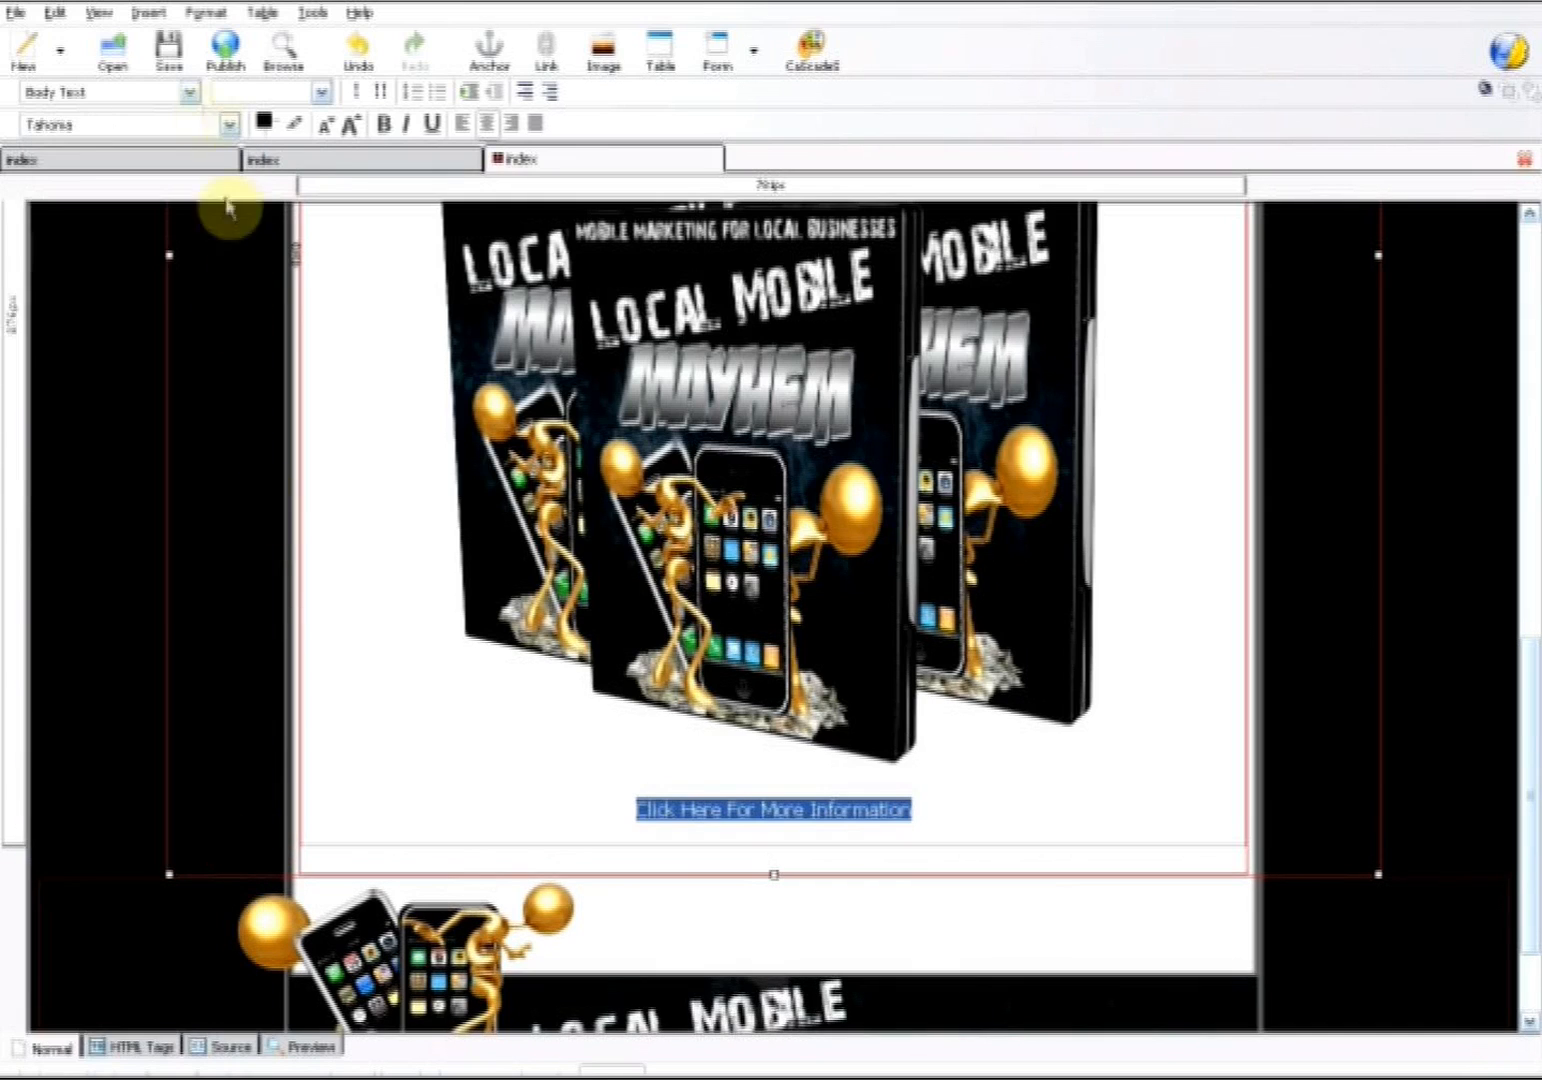
pyautogui.click(189, 92)
pyautogui.click(148, 176)
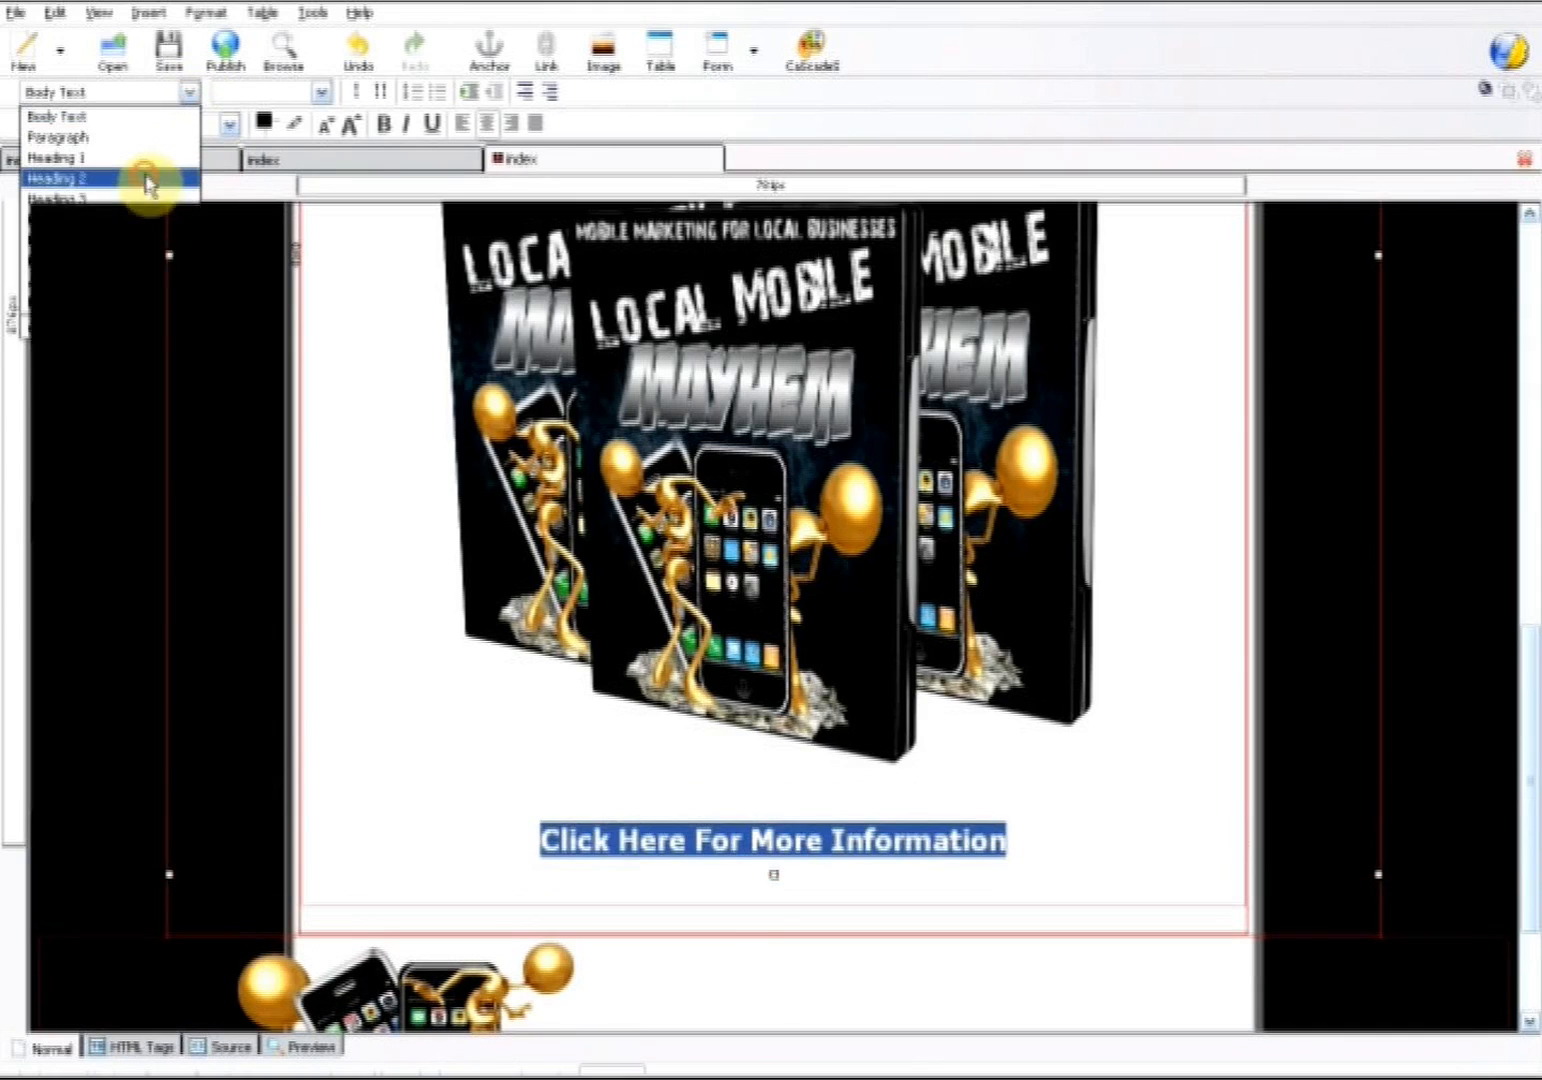
pyautogui.click(1115, 834)
# Colour the "Click Here For More Information" heading with the last-picked dark red and underline it
pyautogui.moveTo(1041, 840); pyautogui.dragTo(502, 848)
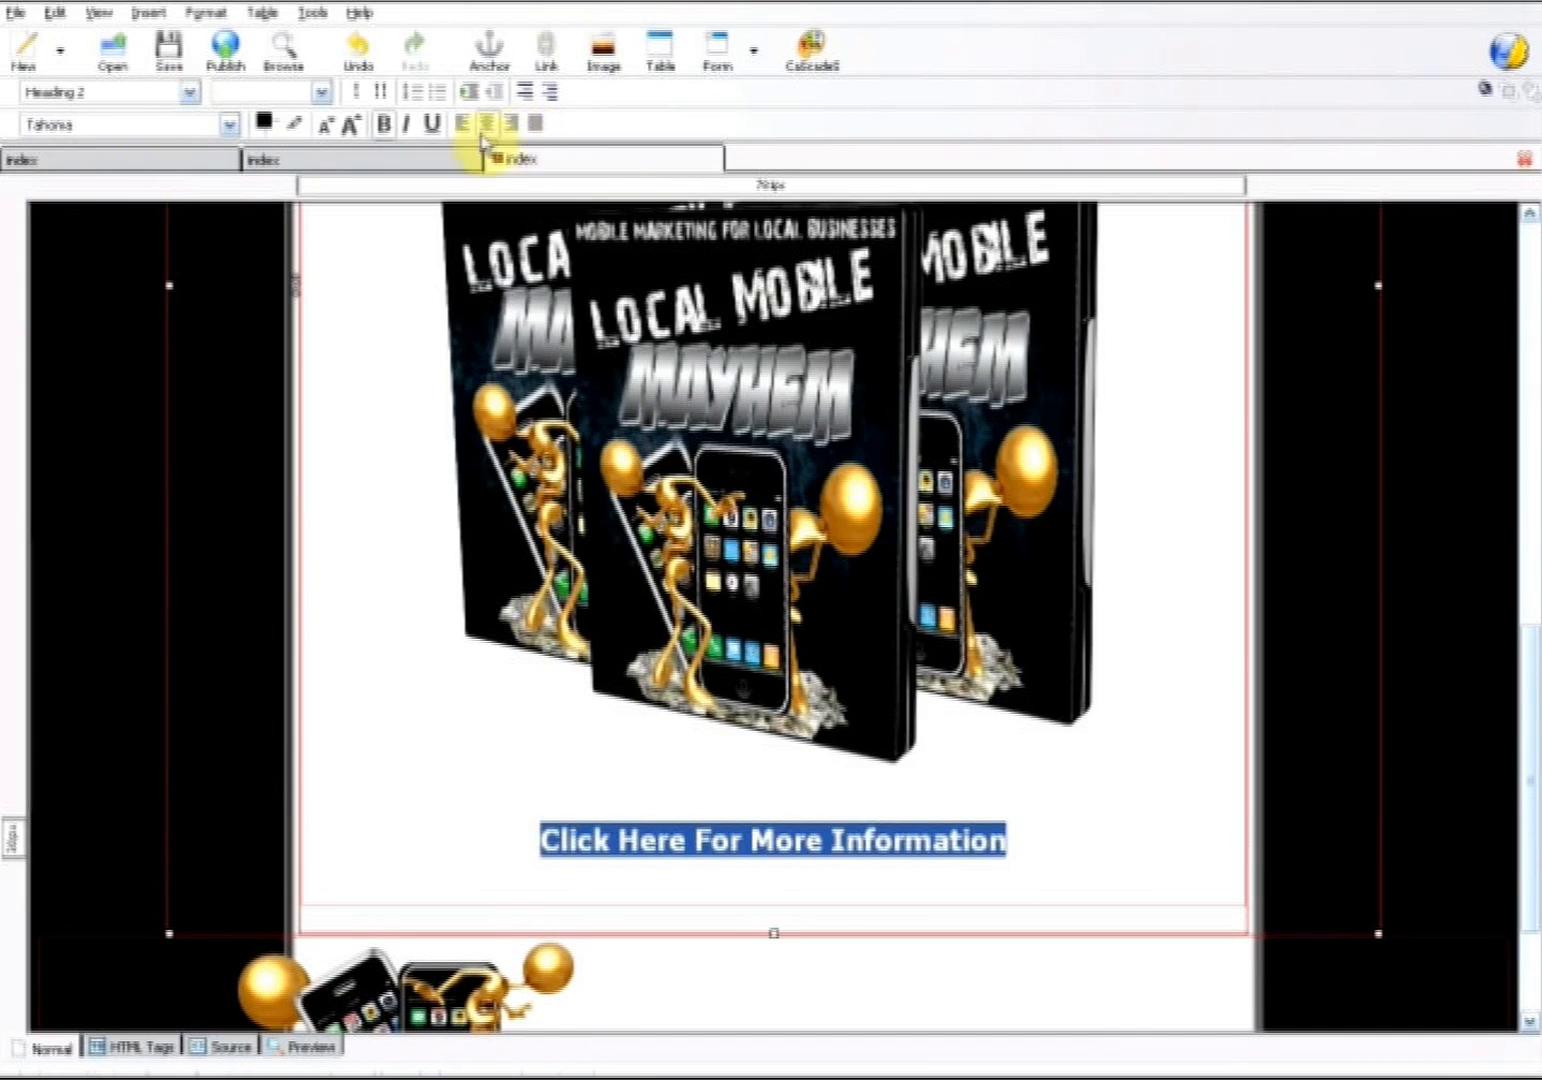
pyautogui.click(270, 126)
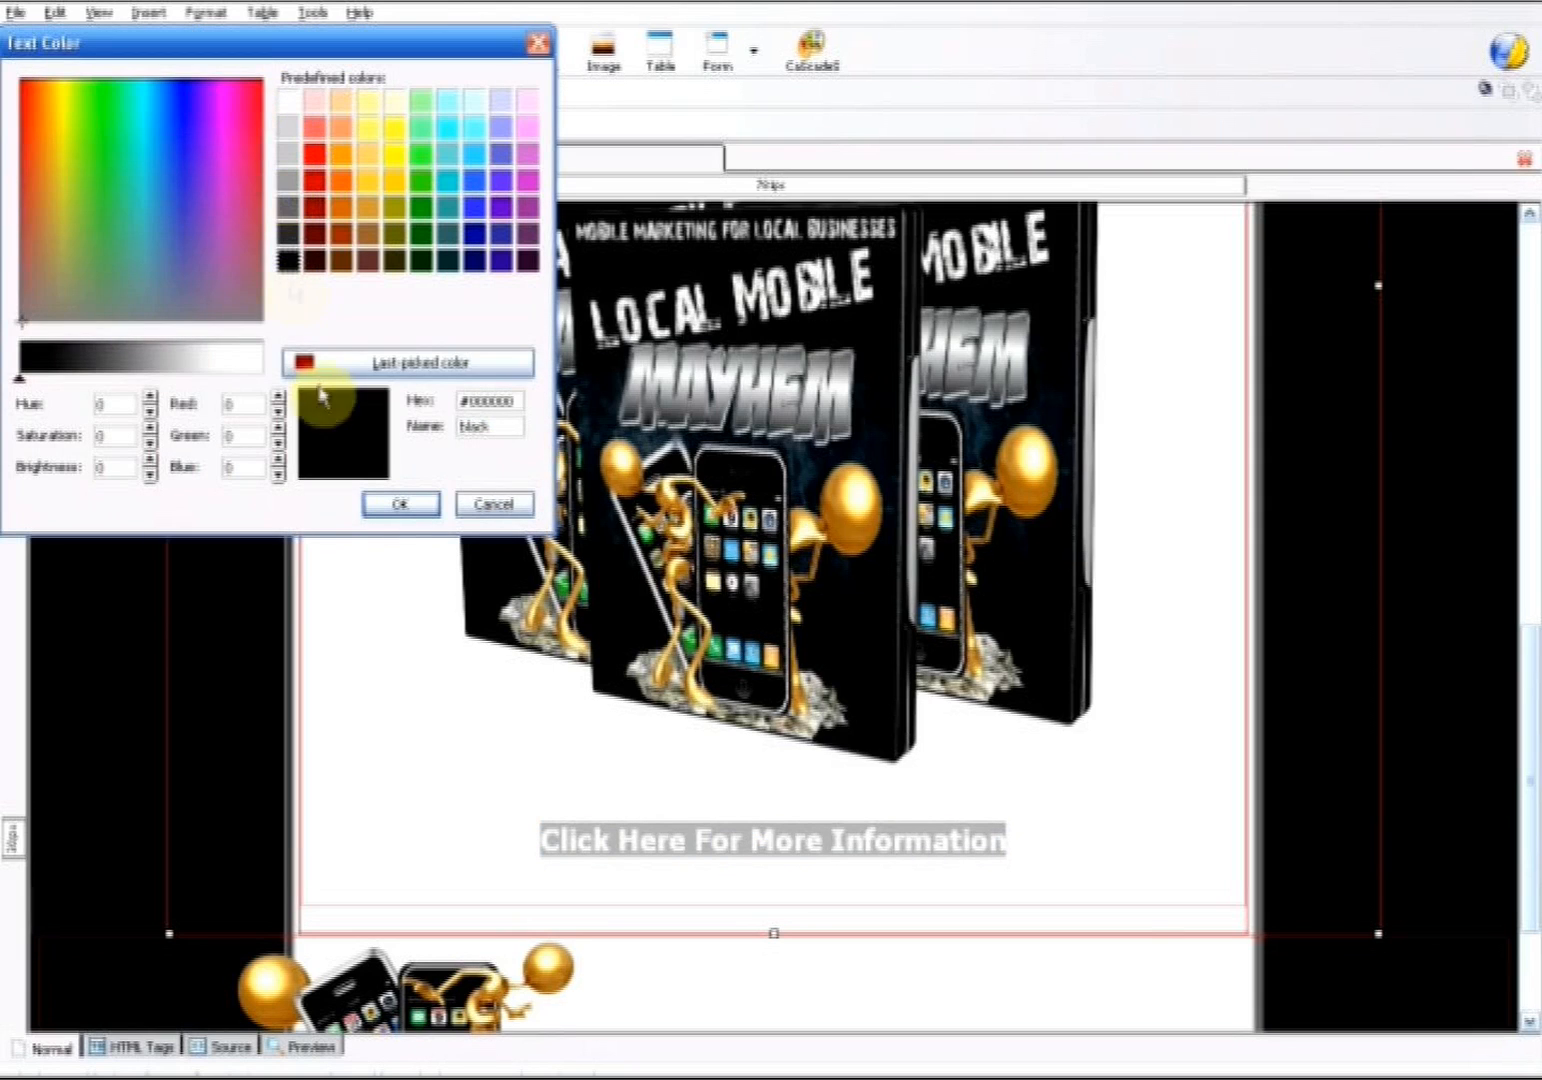
pyautogui.click(330, 361)
pyautogui.click(398, 507)
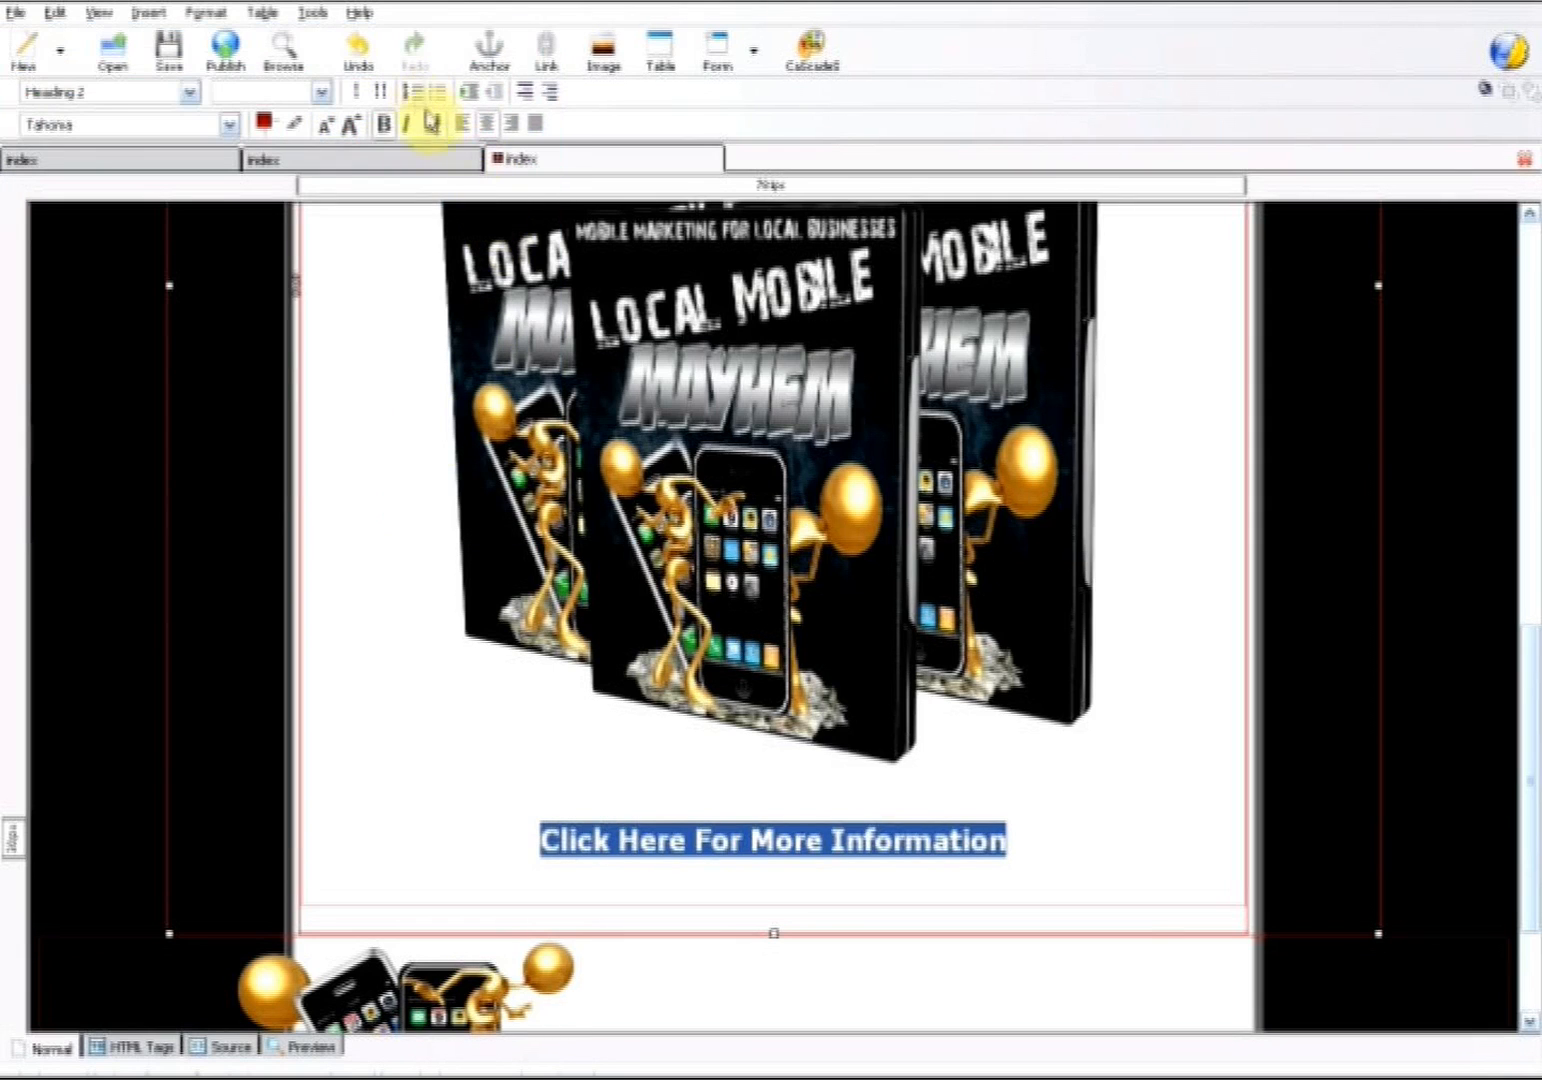
pyautogui.click(1160, 740)
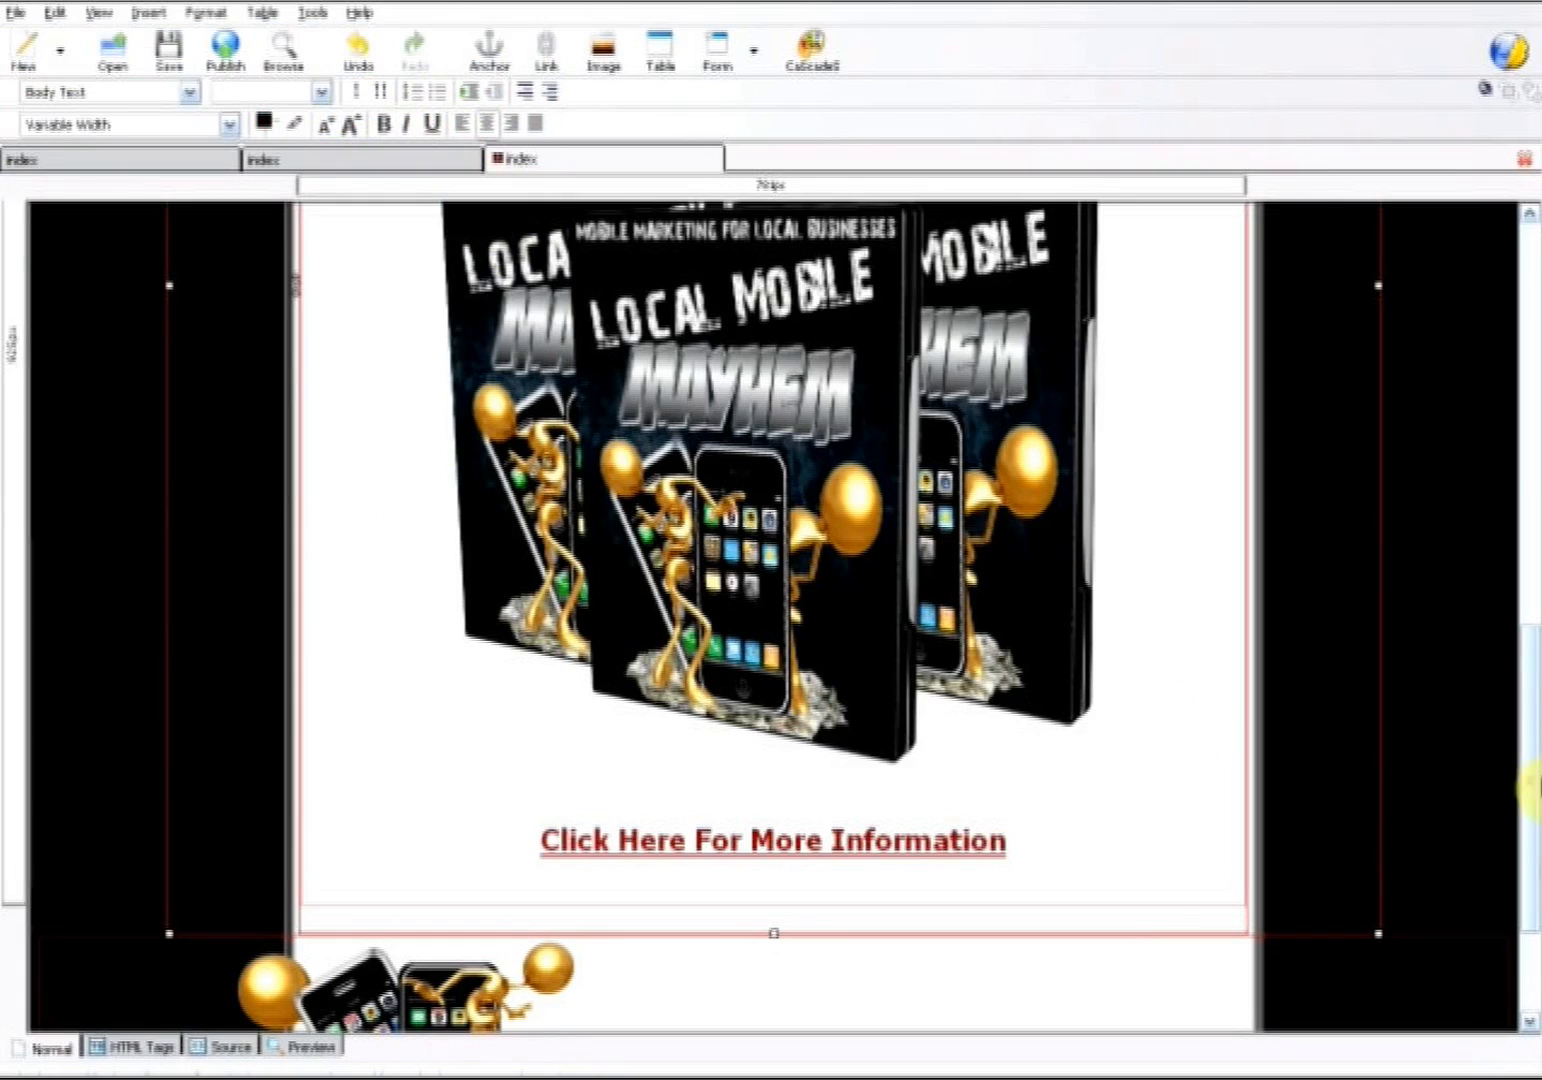
# Add a left-aligned closing line "To Your Success" below the "Click Here For More Information" heading, followed by blank lines
pyautogui.moveTo(1528, 795); pyautogui.dragTo(1529, 550)
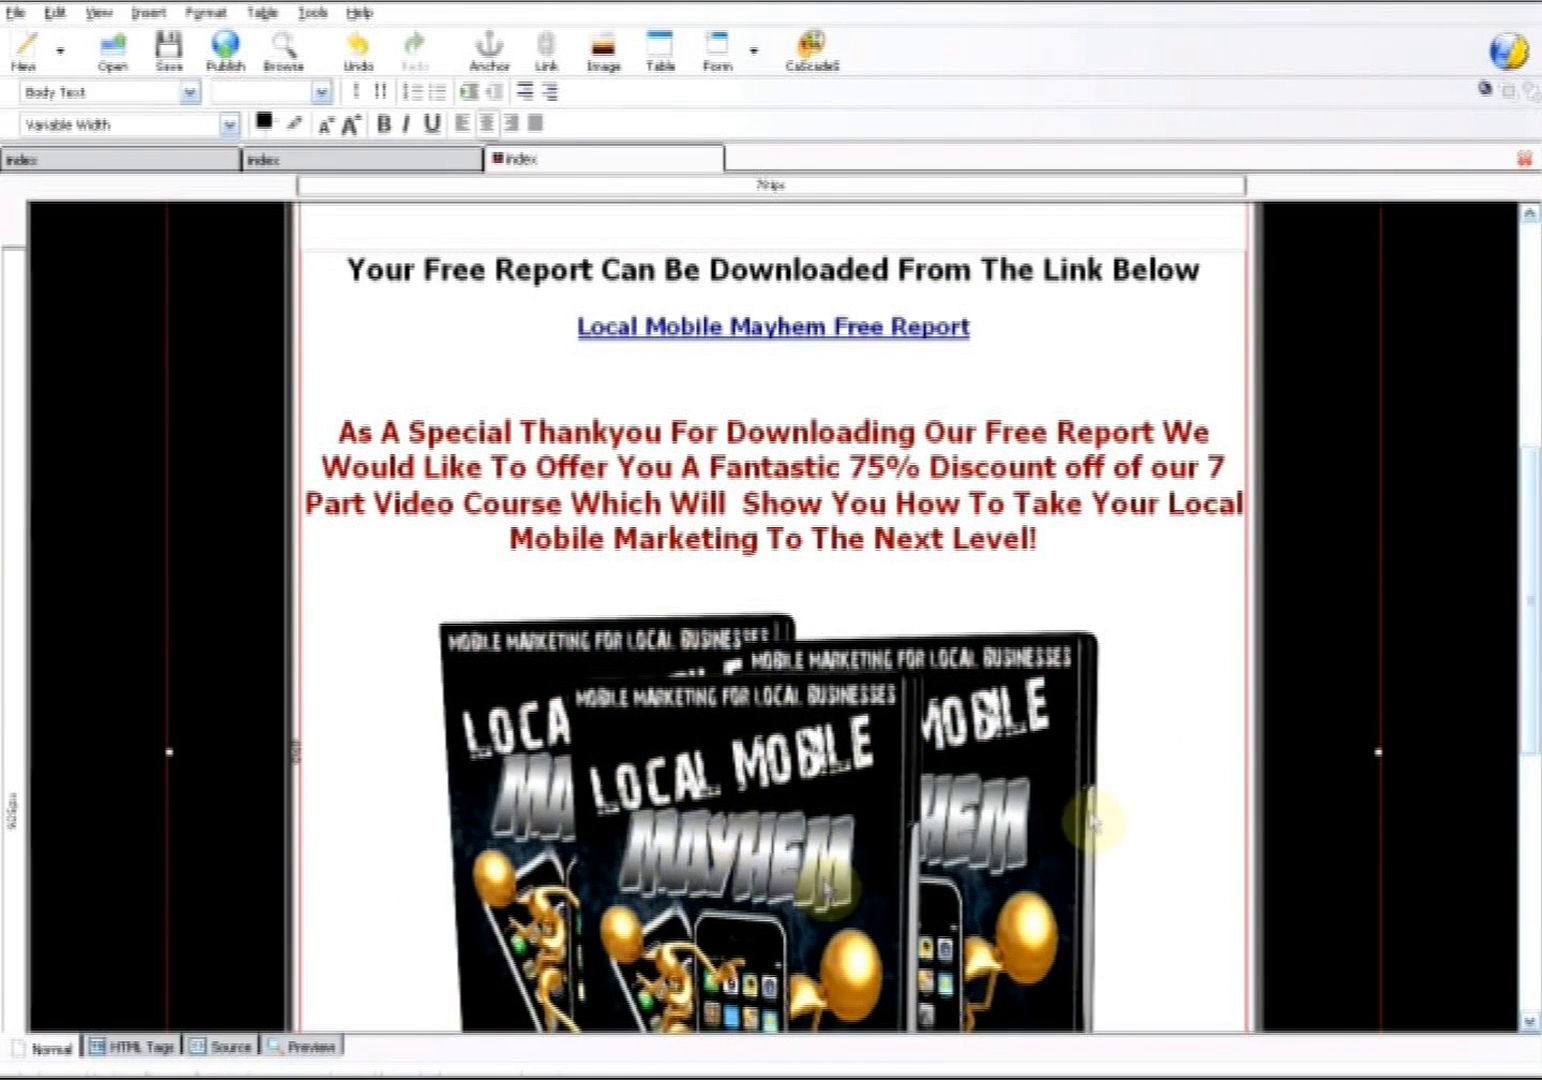
pyautogui.moveTo(1532, 685); pyautogui.dragTo(1541, 862)
pyautogui.scroll(6, 998, 847)
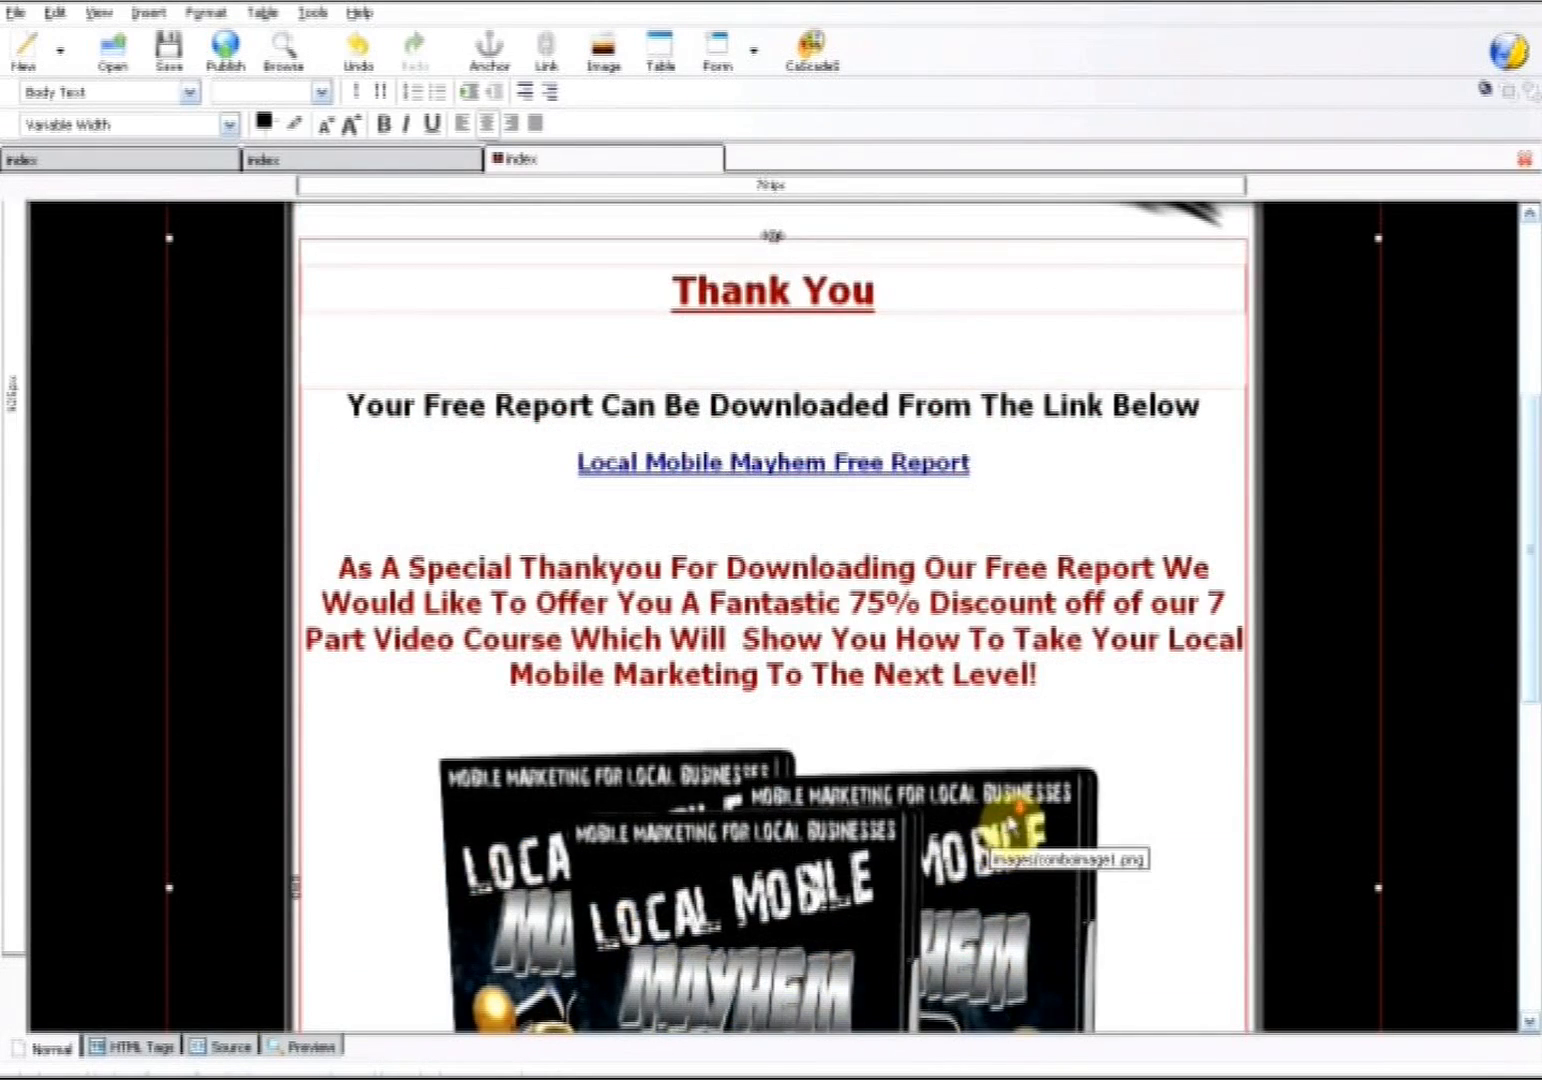
pyautogui.scroll(-3, 995, 840)
pyautogui.scroll(-5, 1532, 622)
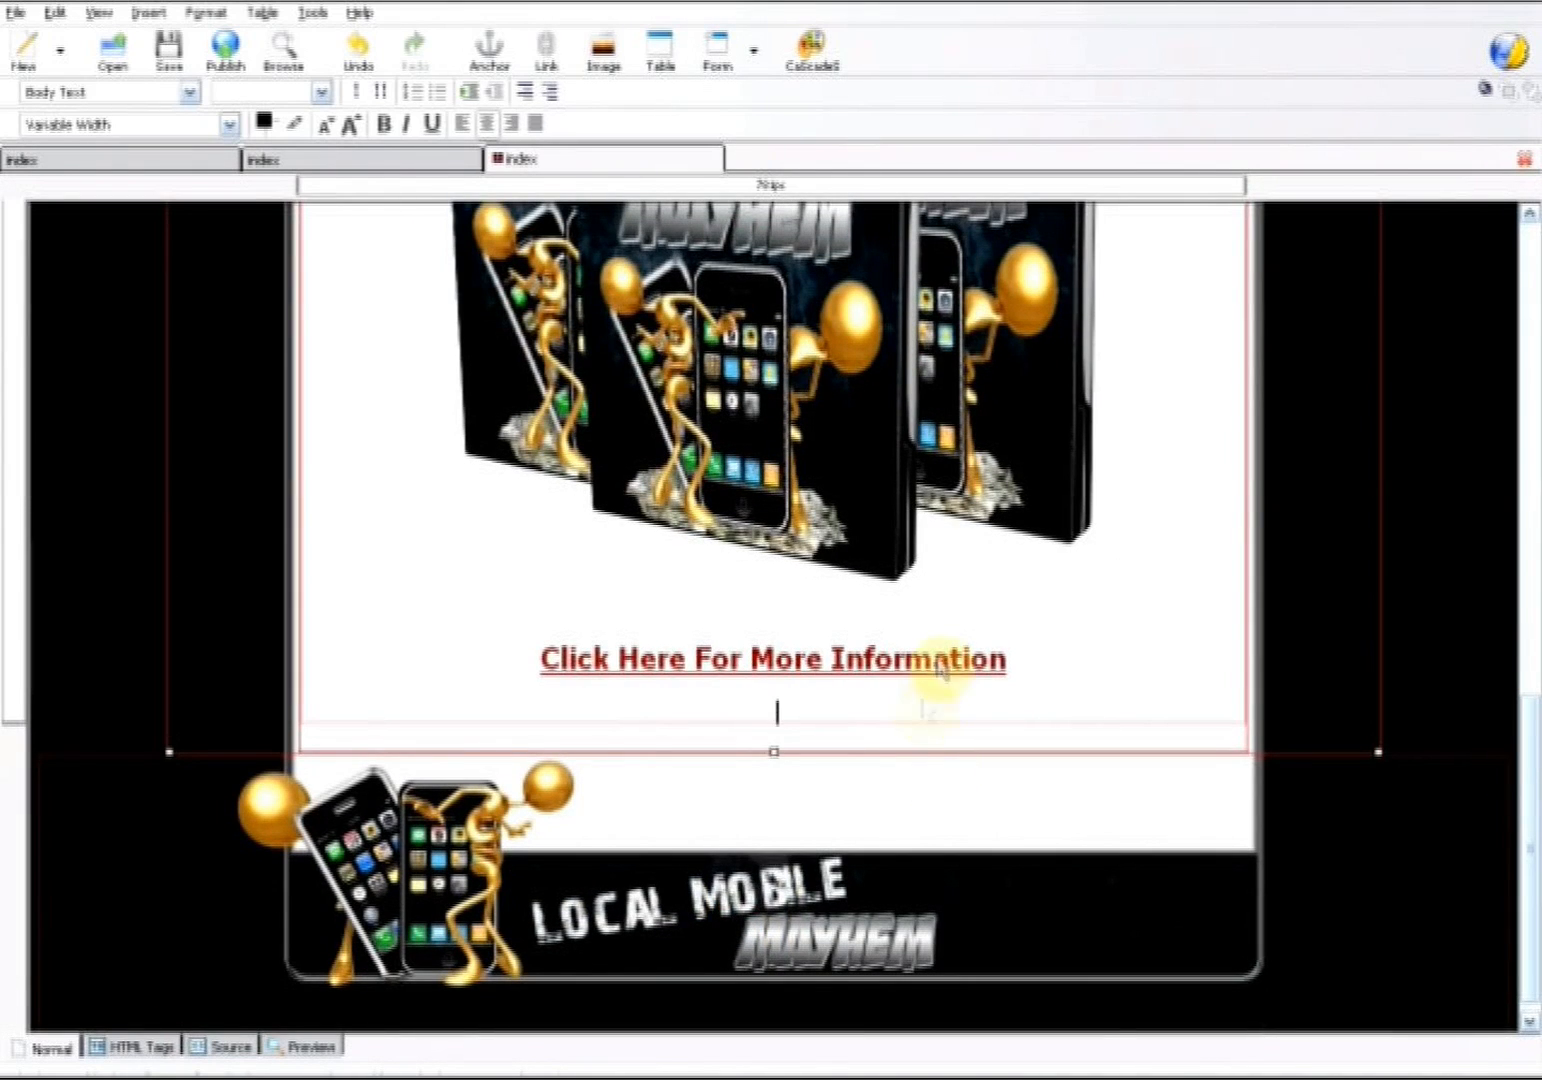
pyautogui.click(468, 124)
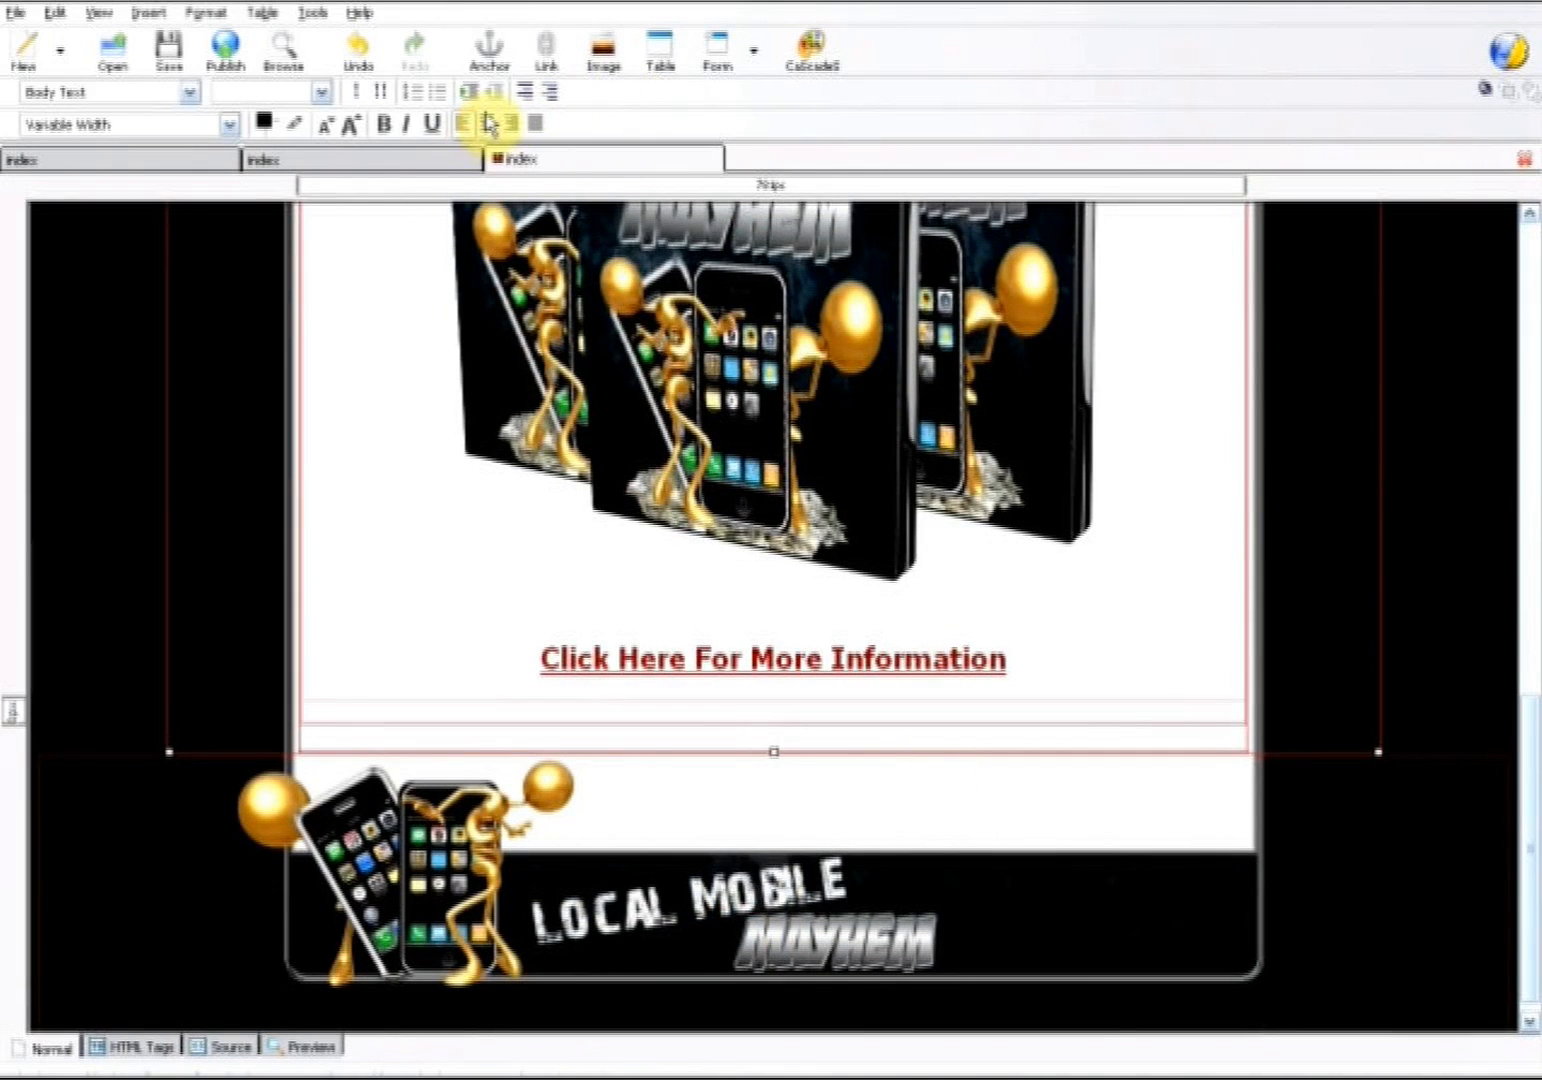
pyautogui.press('Return')
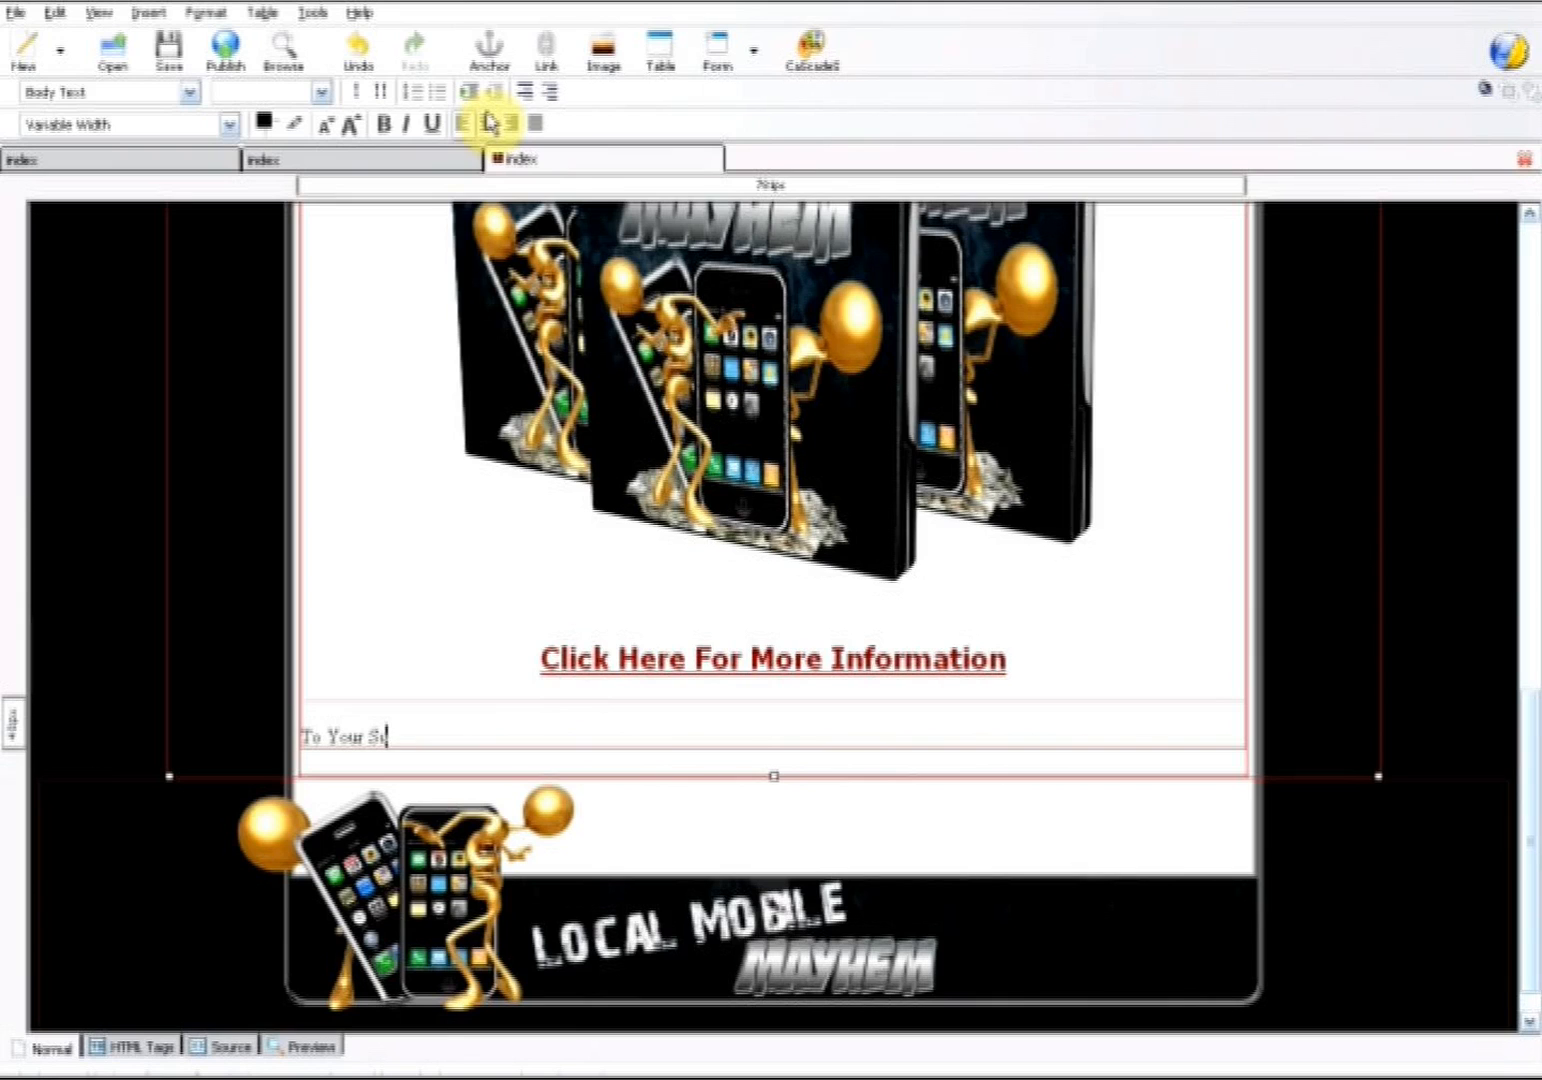
pyautogui.press('Return')
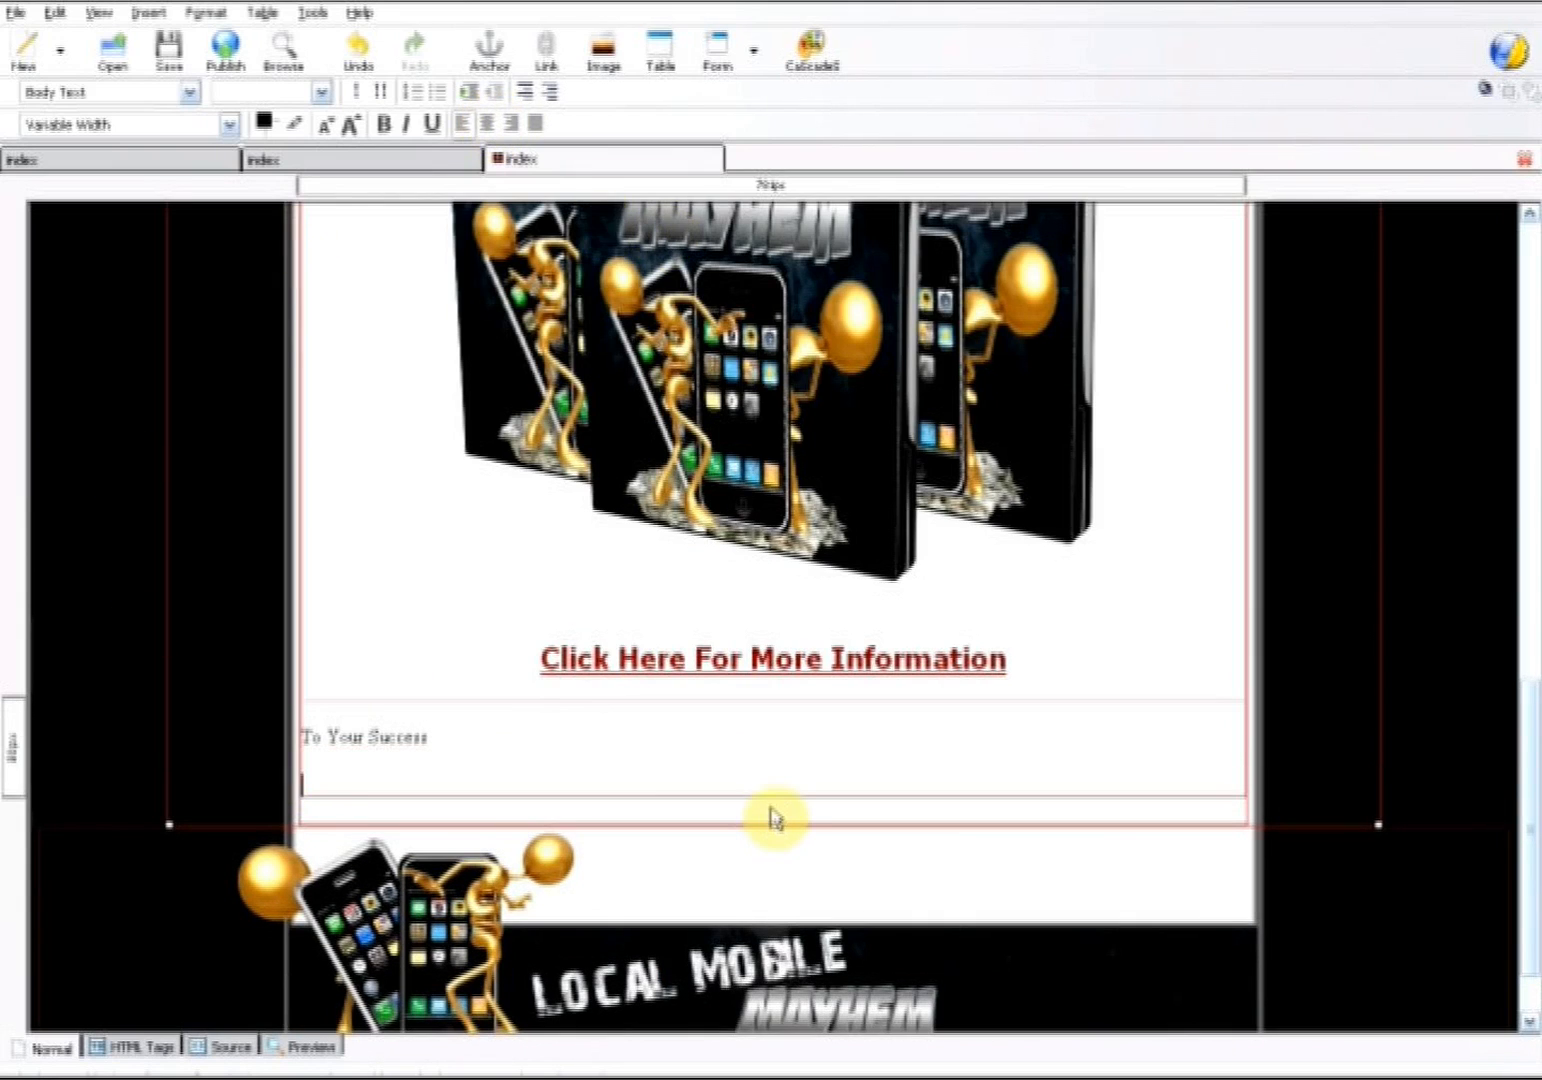
pyautogui.press('Return')
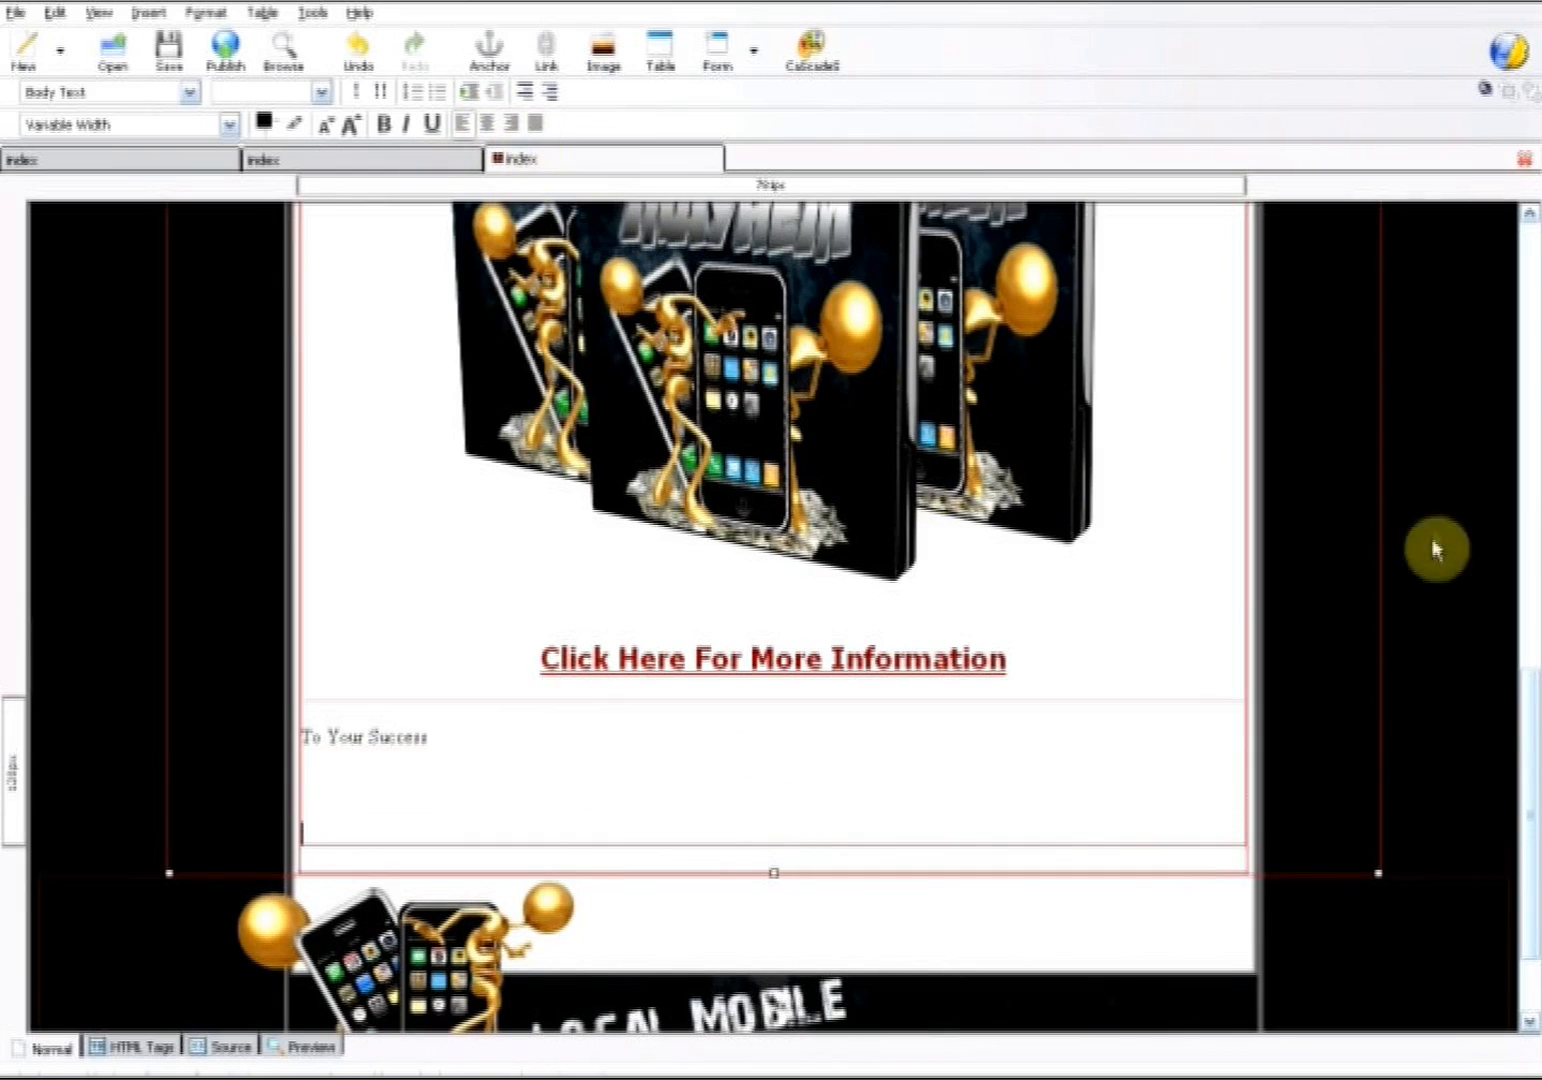
# Link the product image to the specialoffer.htm page in the LOCAL MOBILE MAYHEM folder
pyautogui.moveTo(1533, 722); pyautogui.dragTo(1533, 483)
pyautogui.click(785, 630)
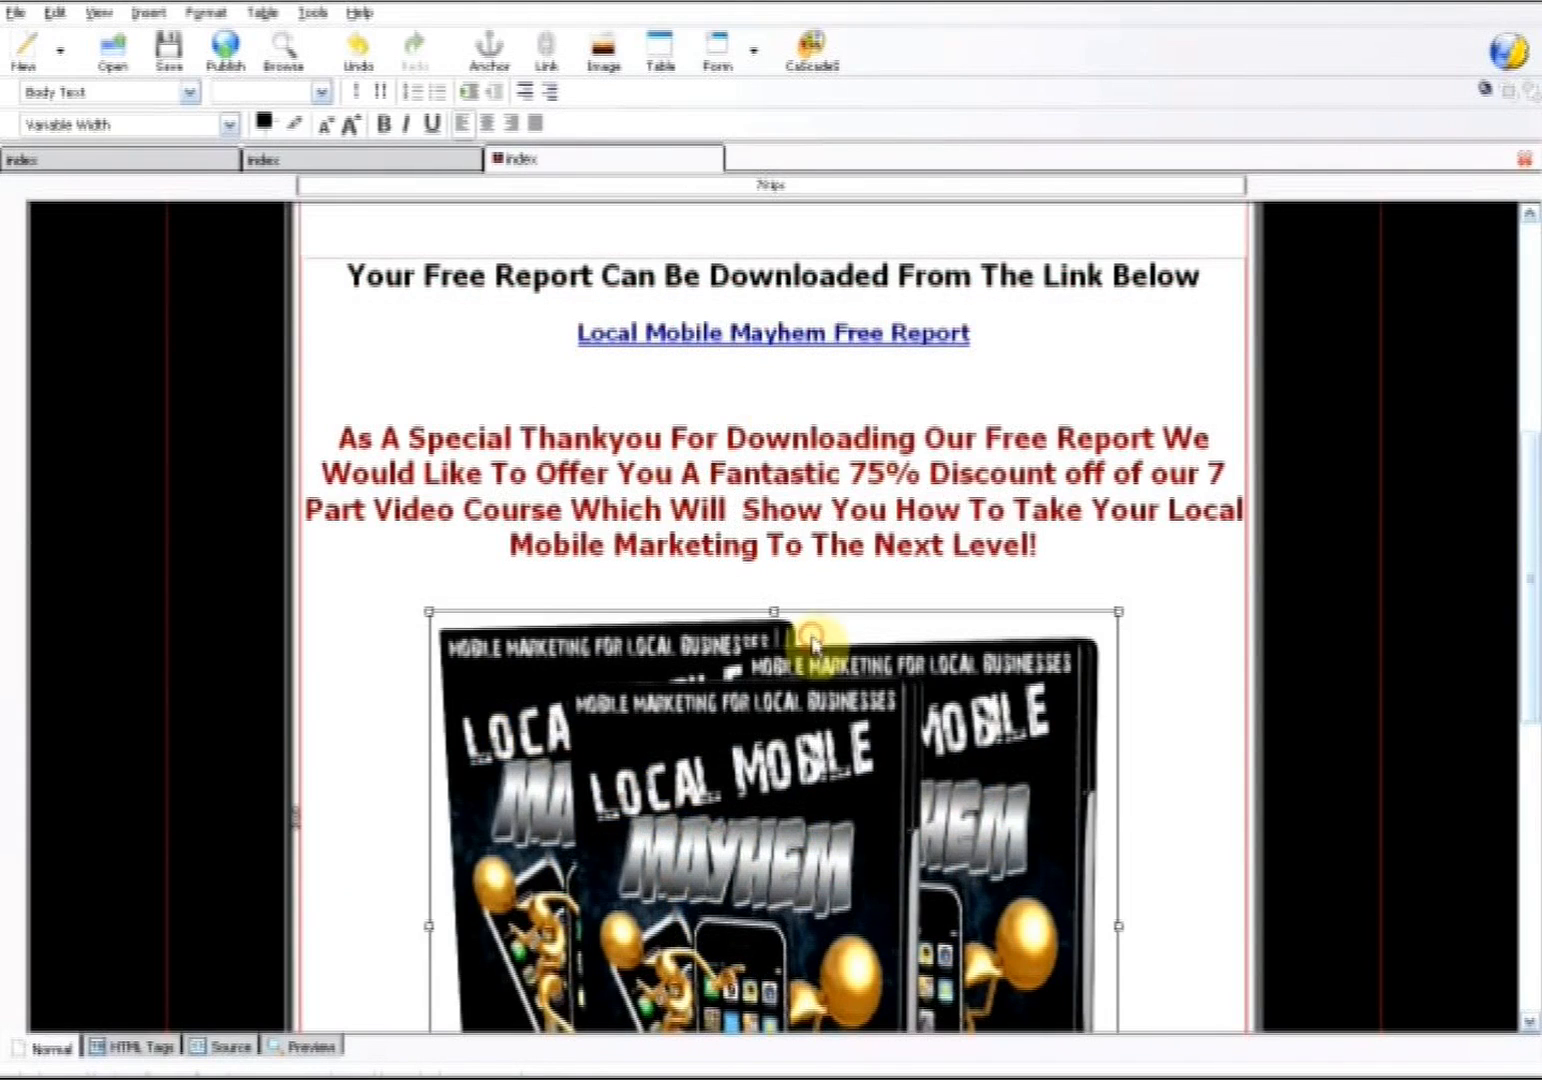
pyautogui.click(546, 48)
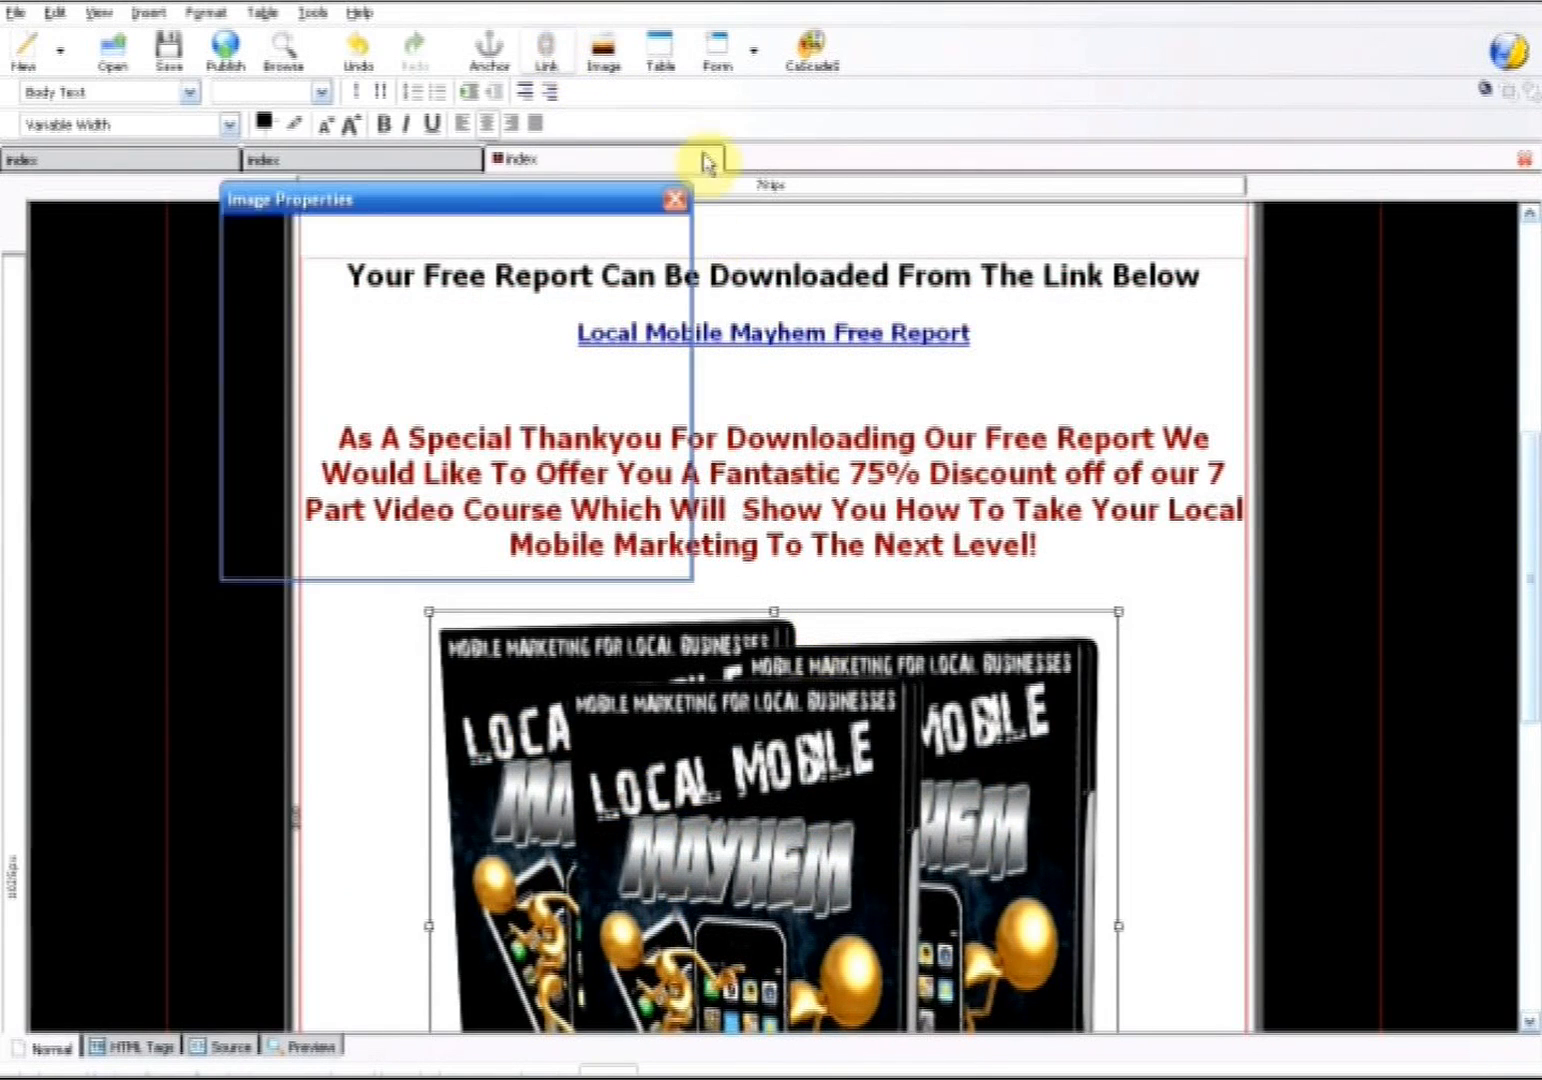
pyautogui.click(656, 314)
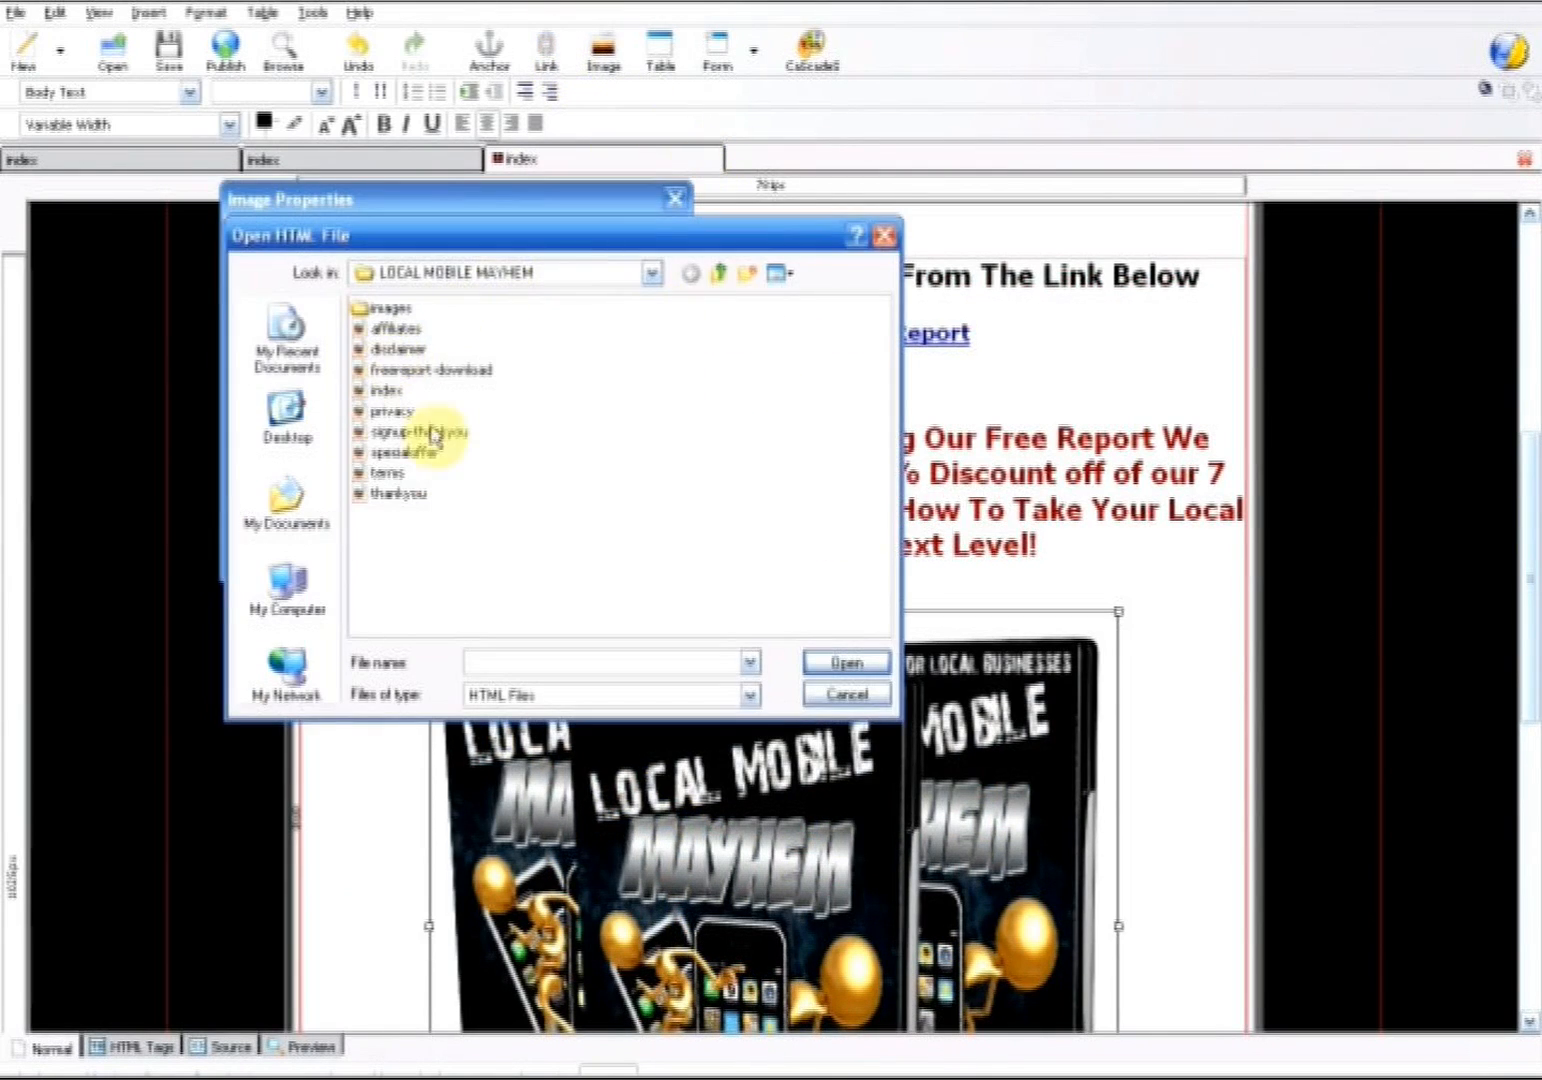
pyautogui.click(405, 452)
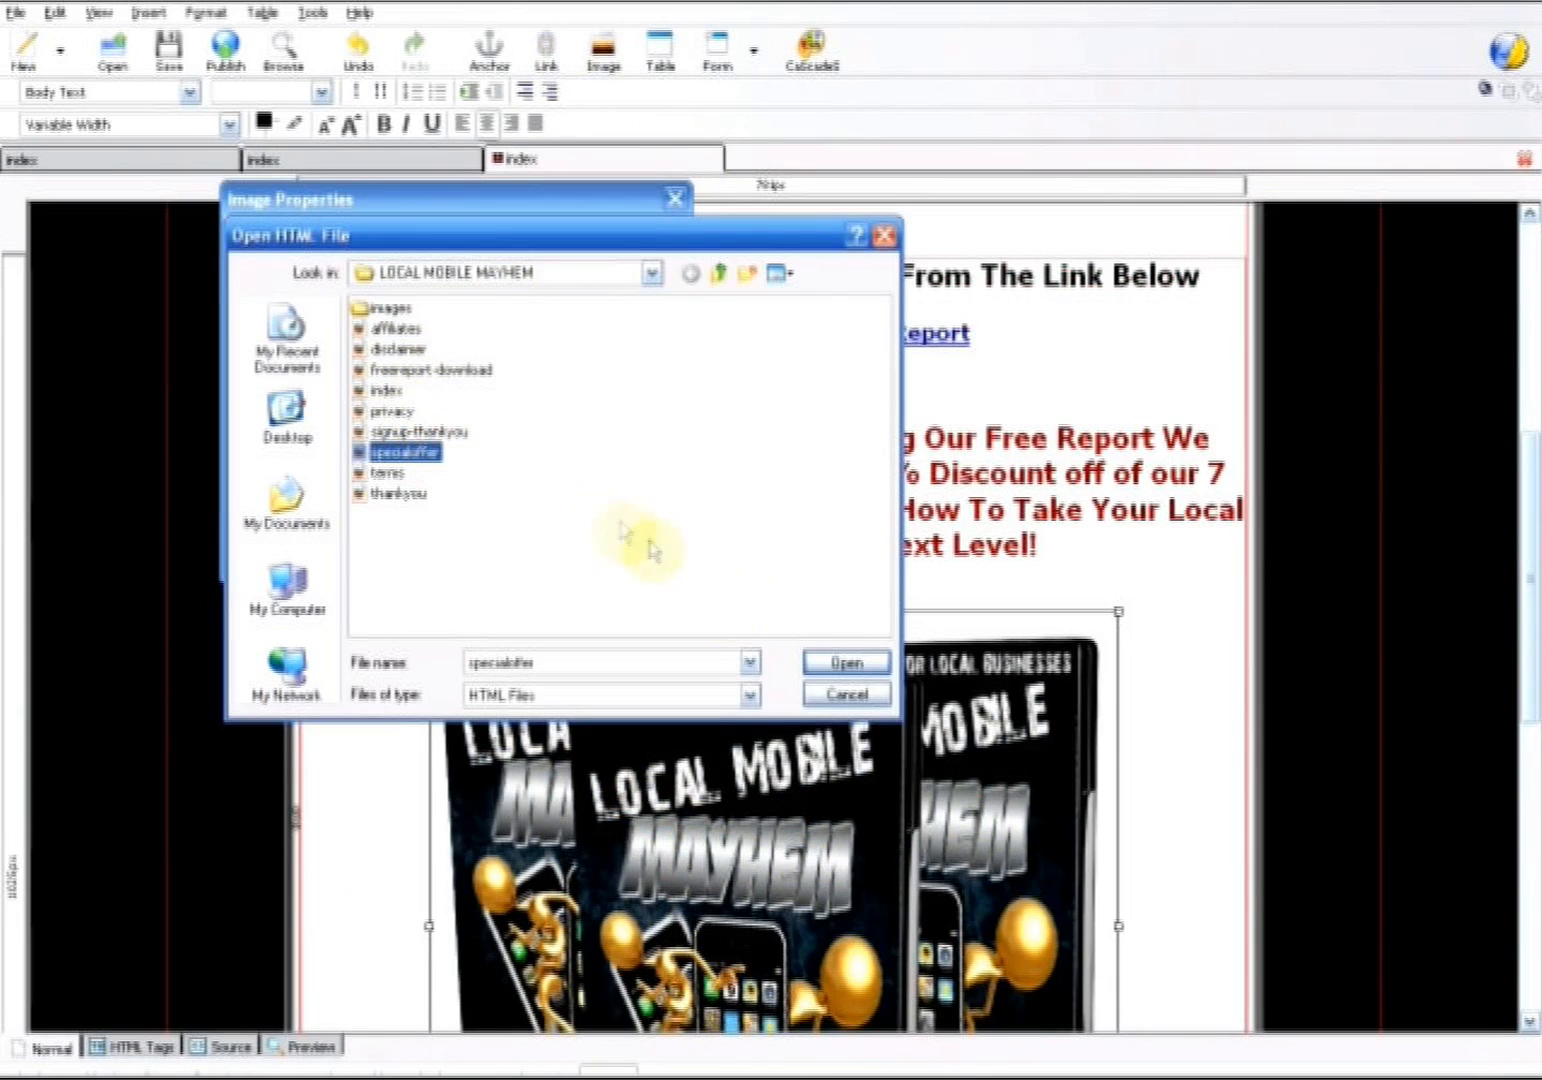
pyautogui.click(866, 667)
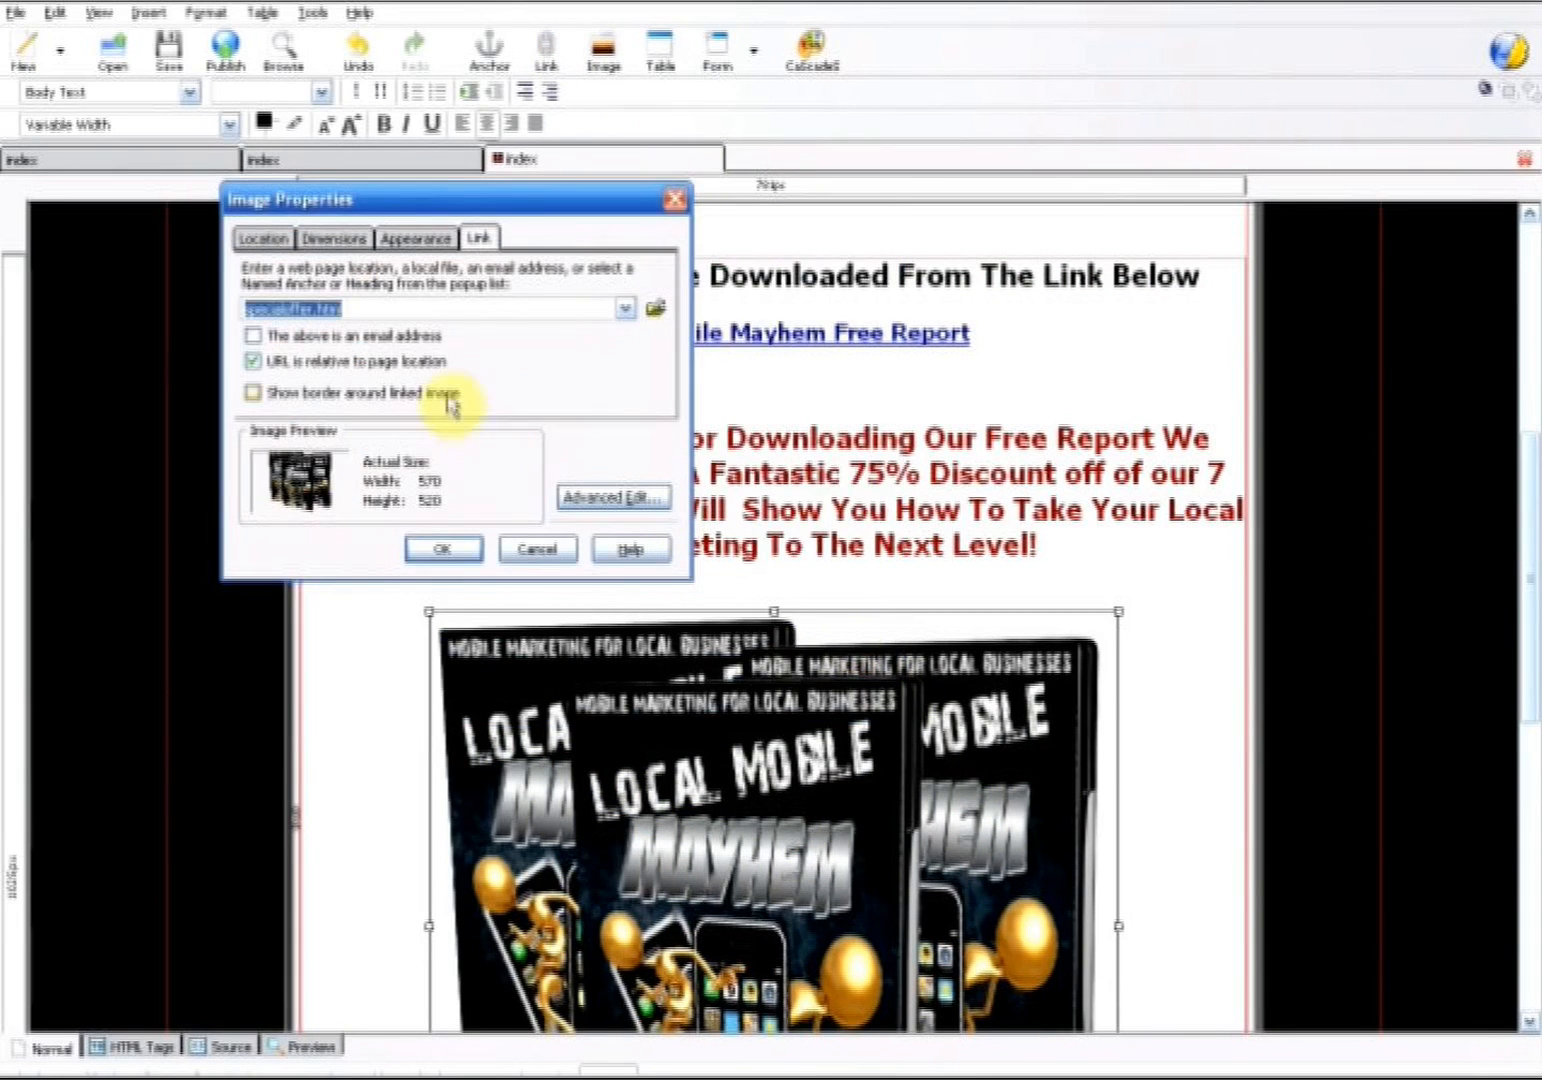
pyautogui.click(448, 548)
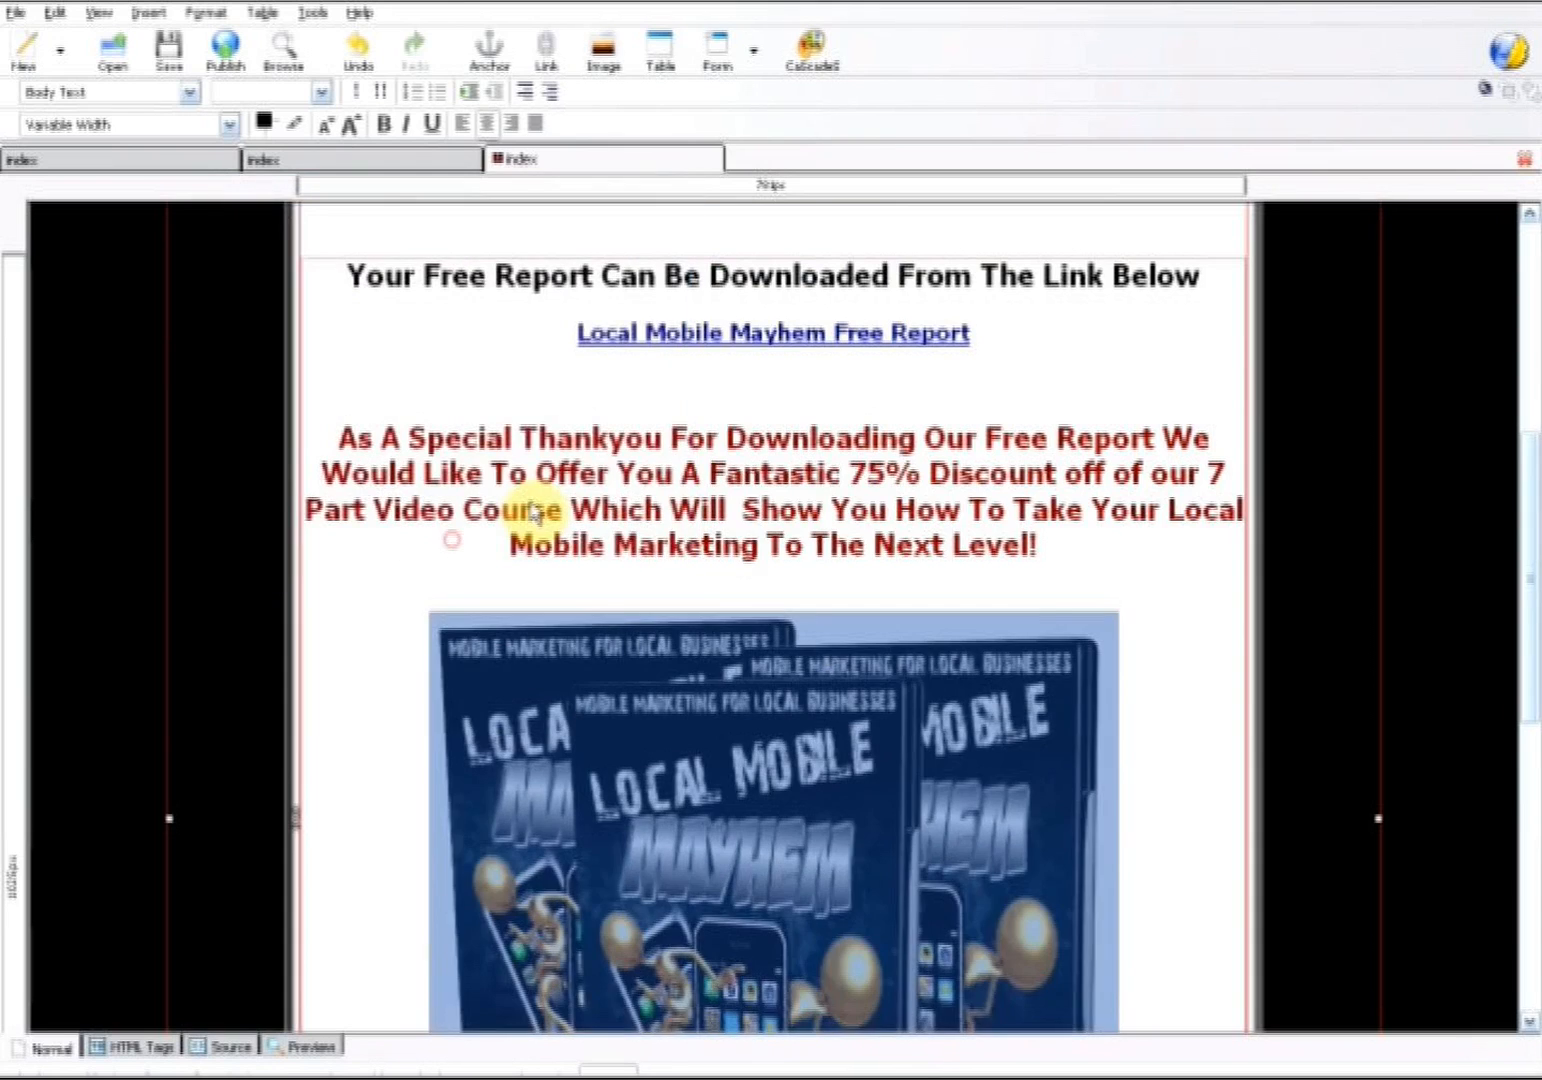
# Link the "Click Here For More Information" heading to the specialoffer page in the LOCAL MOBILE MAYHEM folder
pyautogui.scroll(-10, 888, 592)
pyautogui.moveTo(1015, 690); pyautogui.dragTo(533, 693)
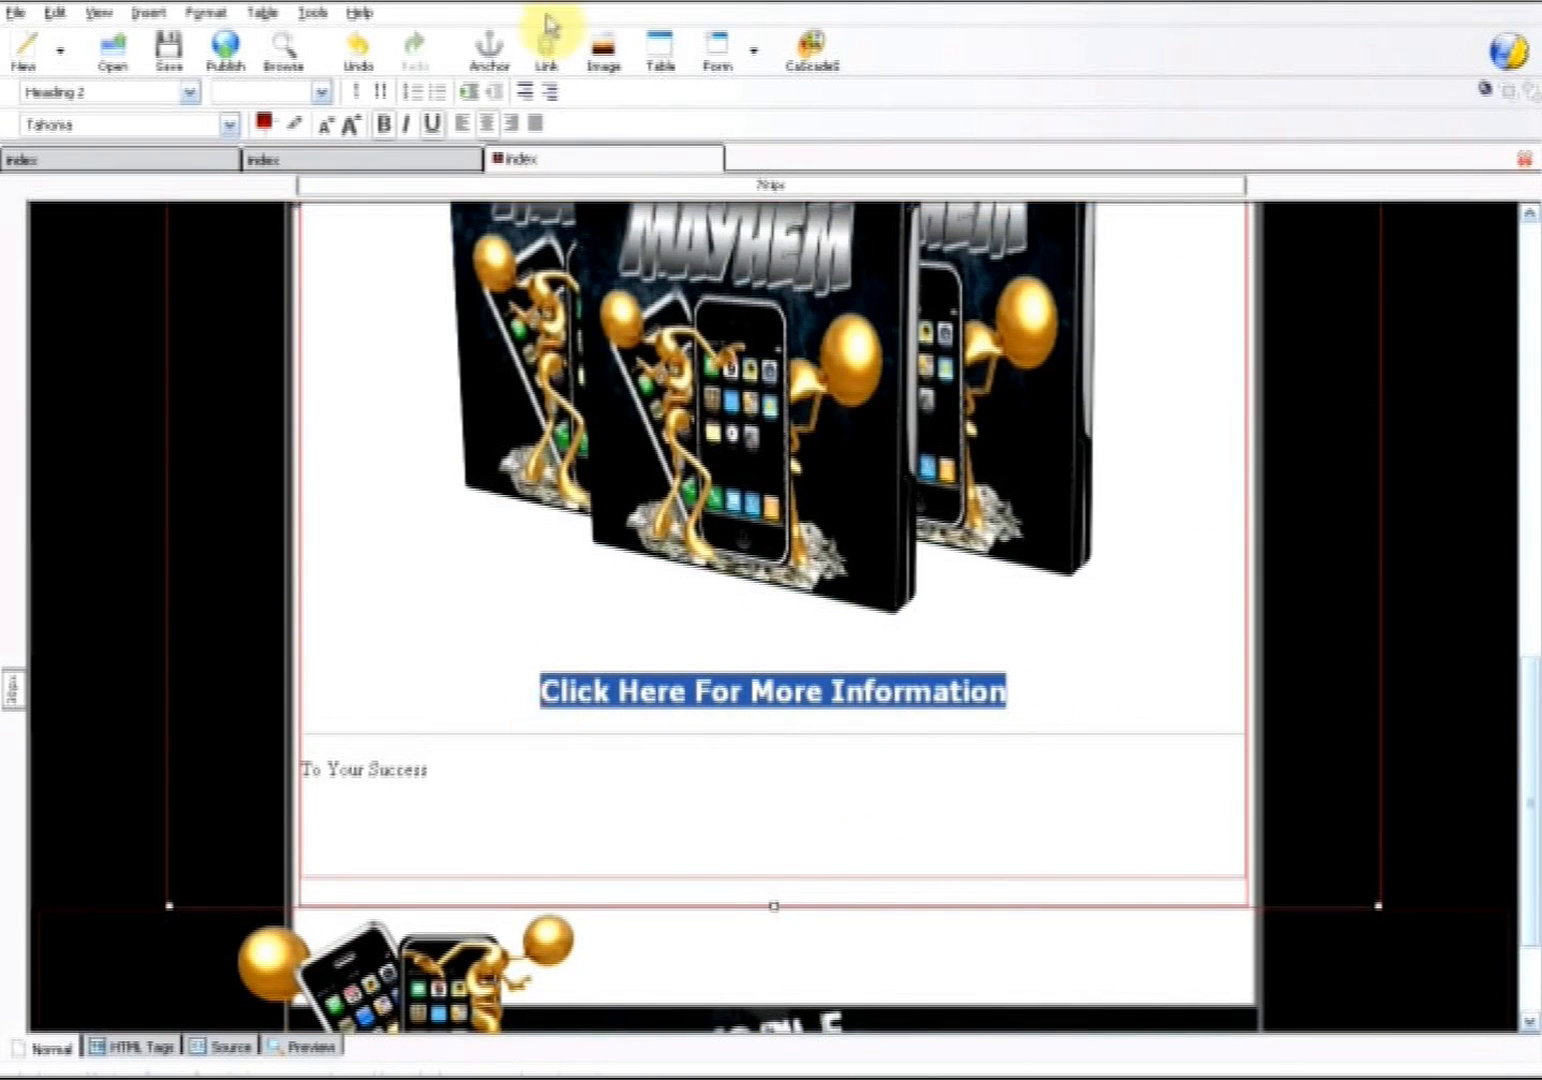
pyautogui.click(547, 50)
pyautogui.click(521, 190)
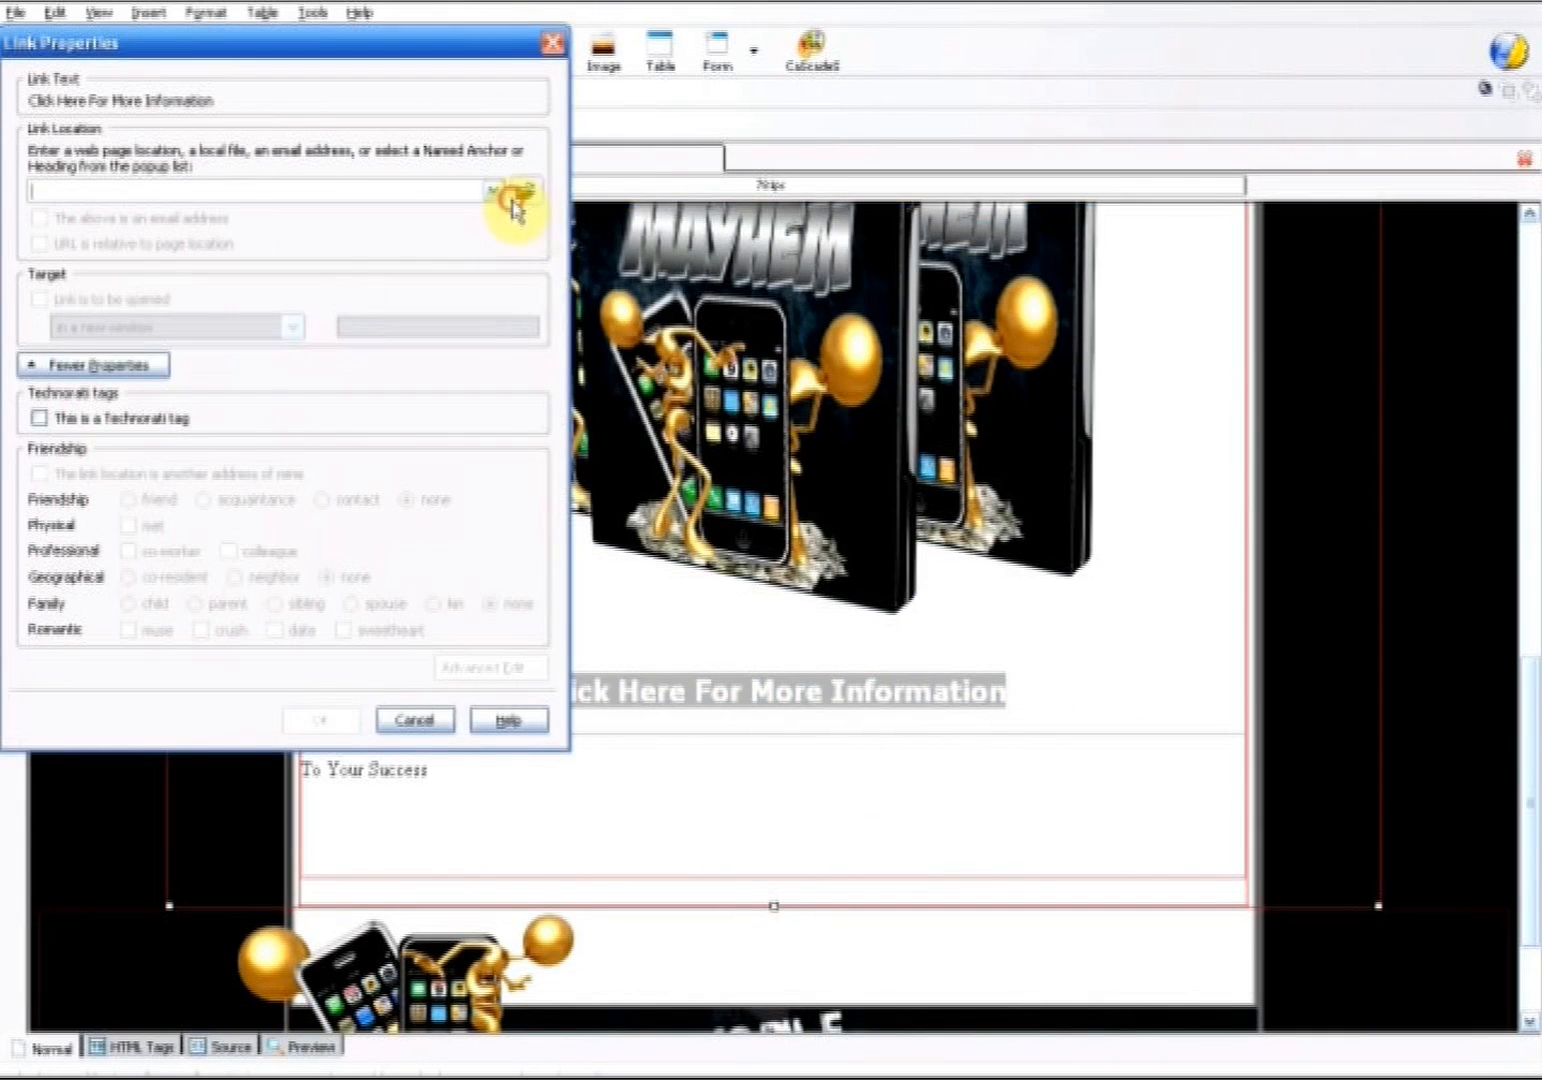
pyautogui.click(405, 452)
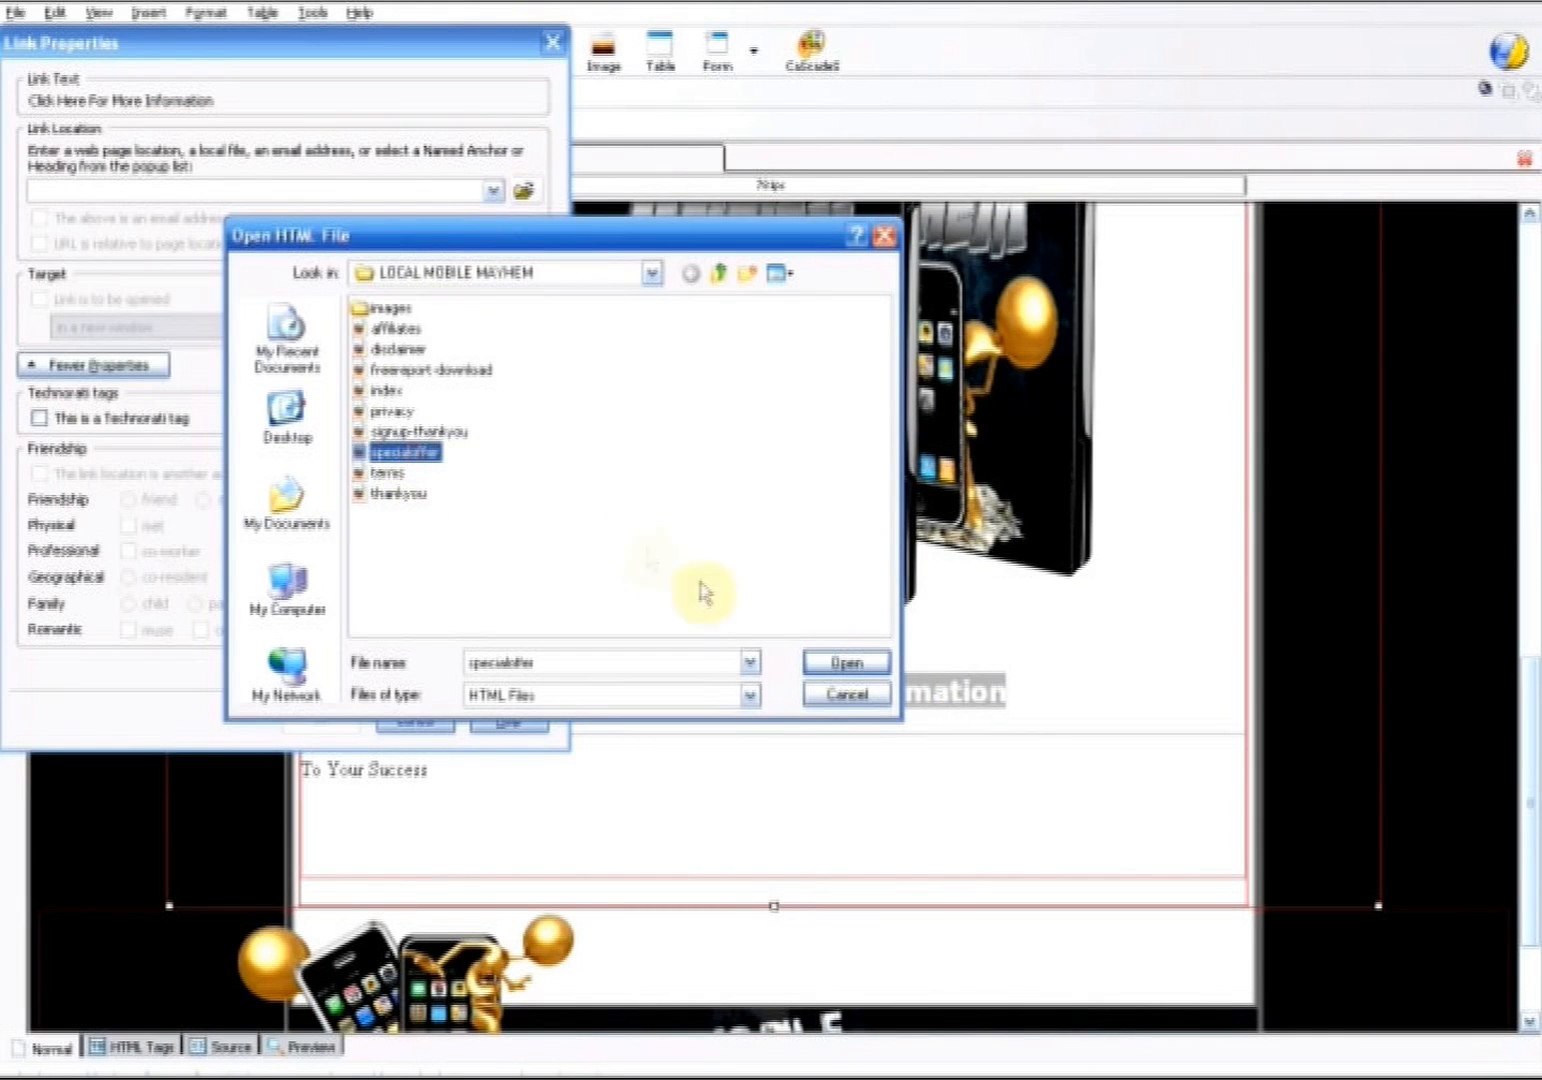
pyautogui.click(846, 663)
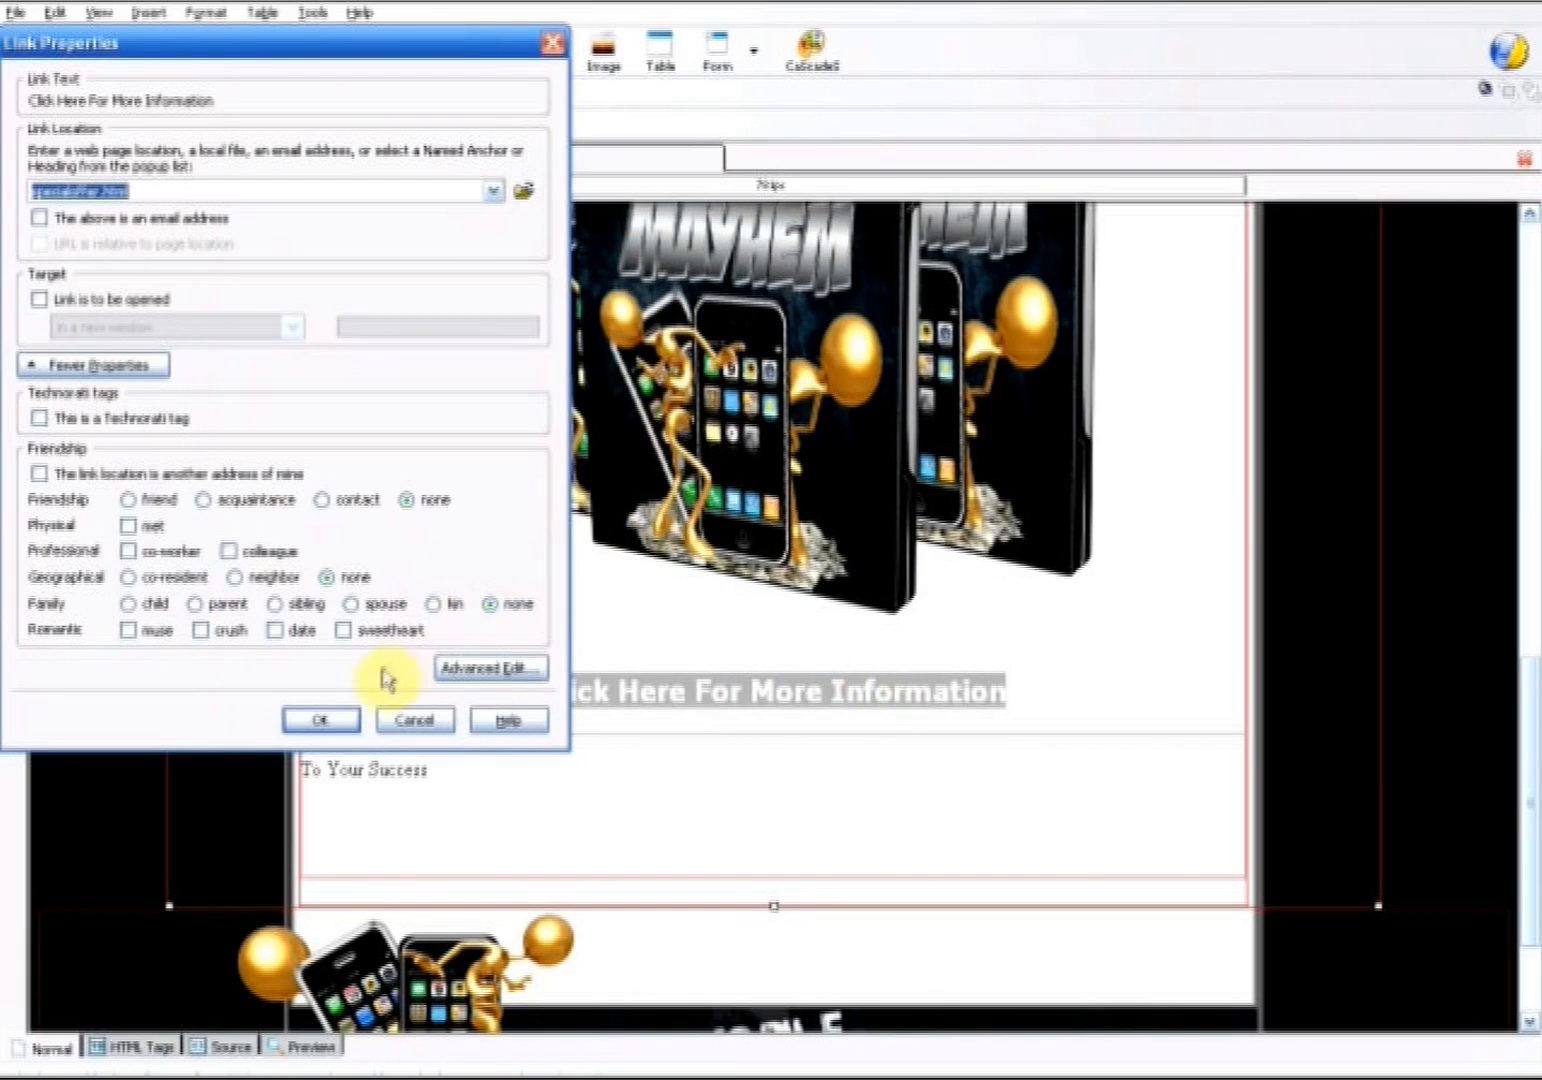
pyautogui.click(340, 716)
# Review the report download page from the header banner through the offer text and product image to its lower section
pyautogui.scroll(8, 447, 722)
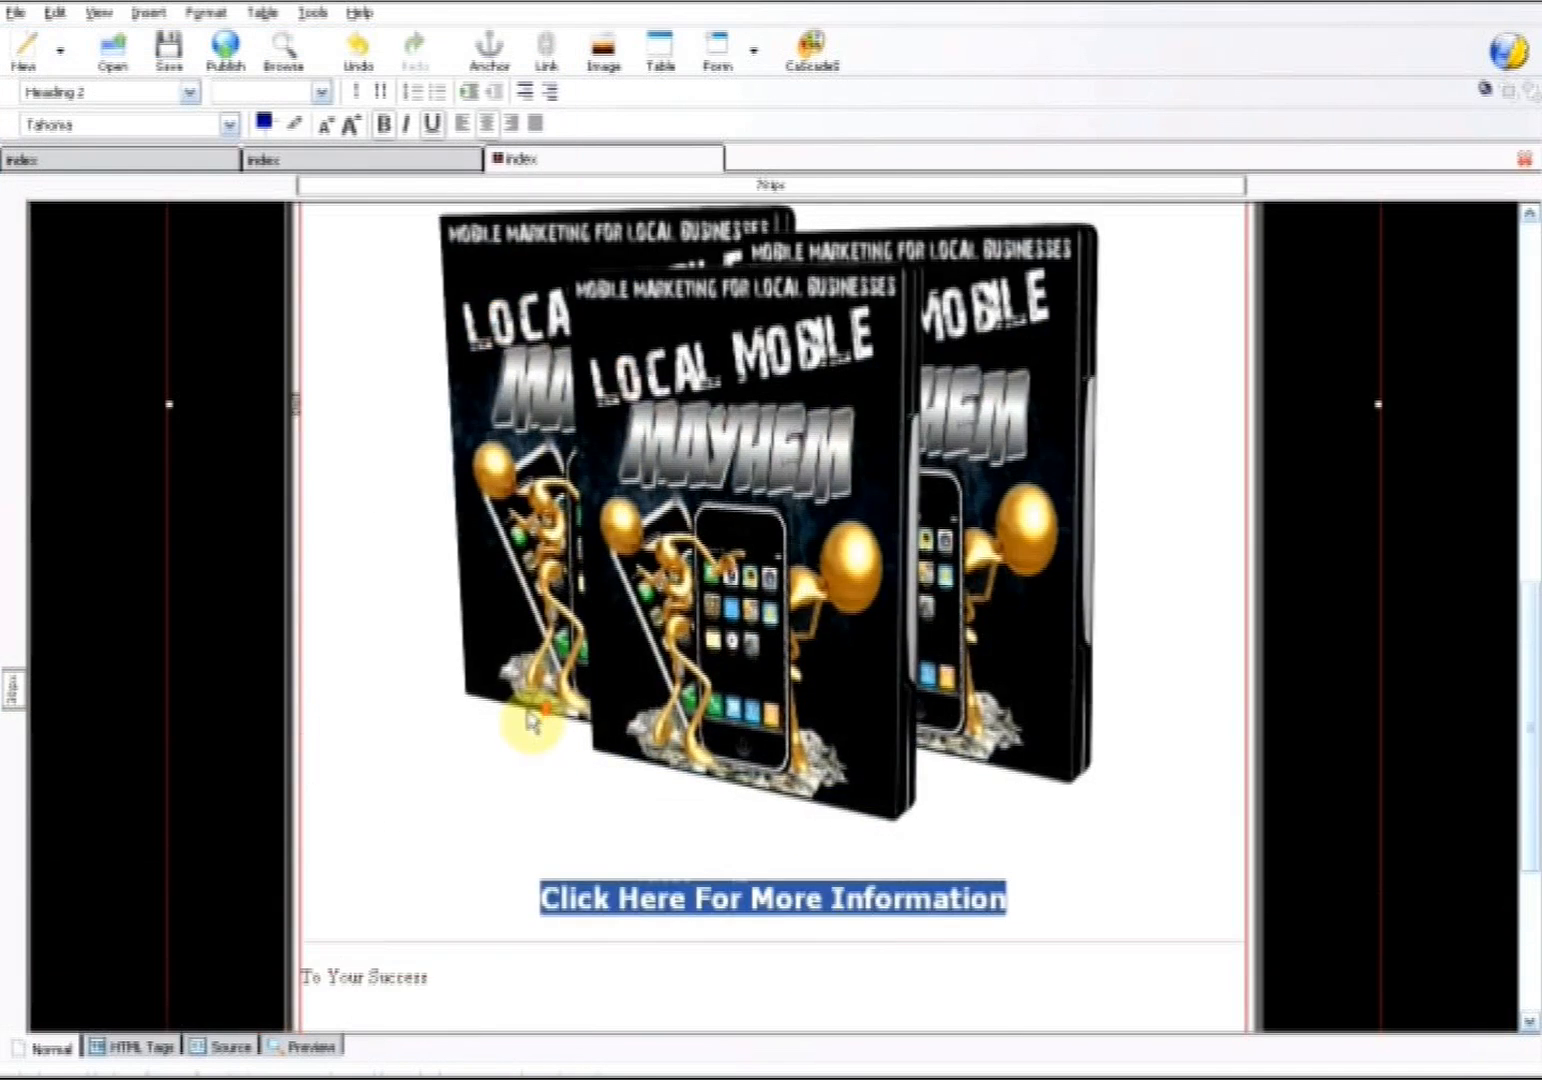
pyautogui.scroll(3, 537, 717)
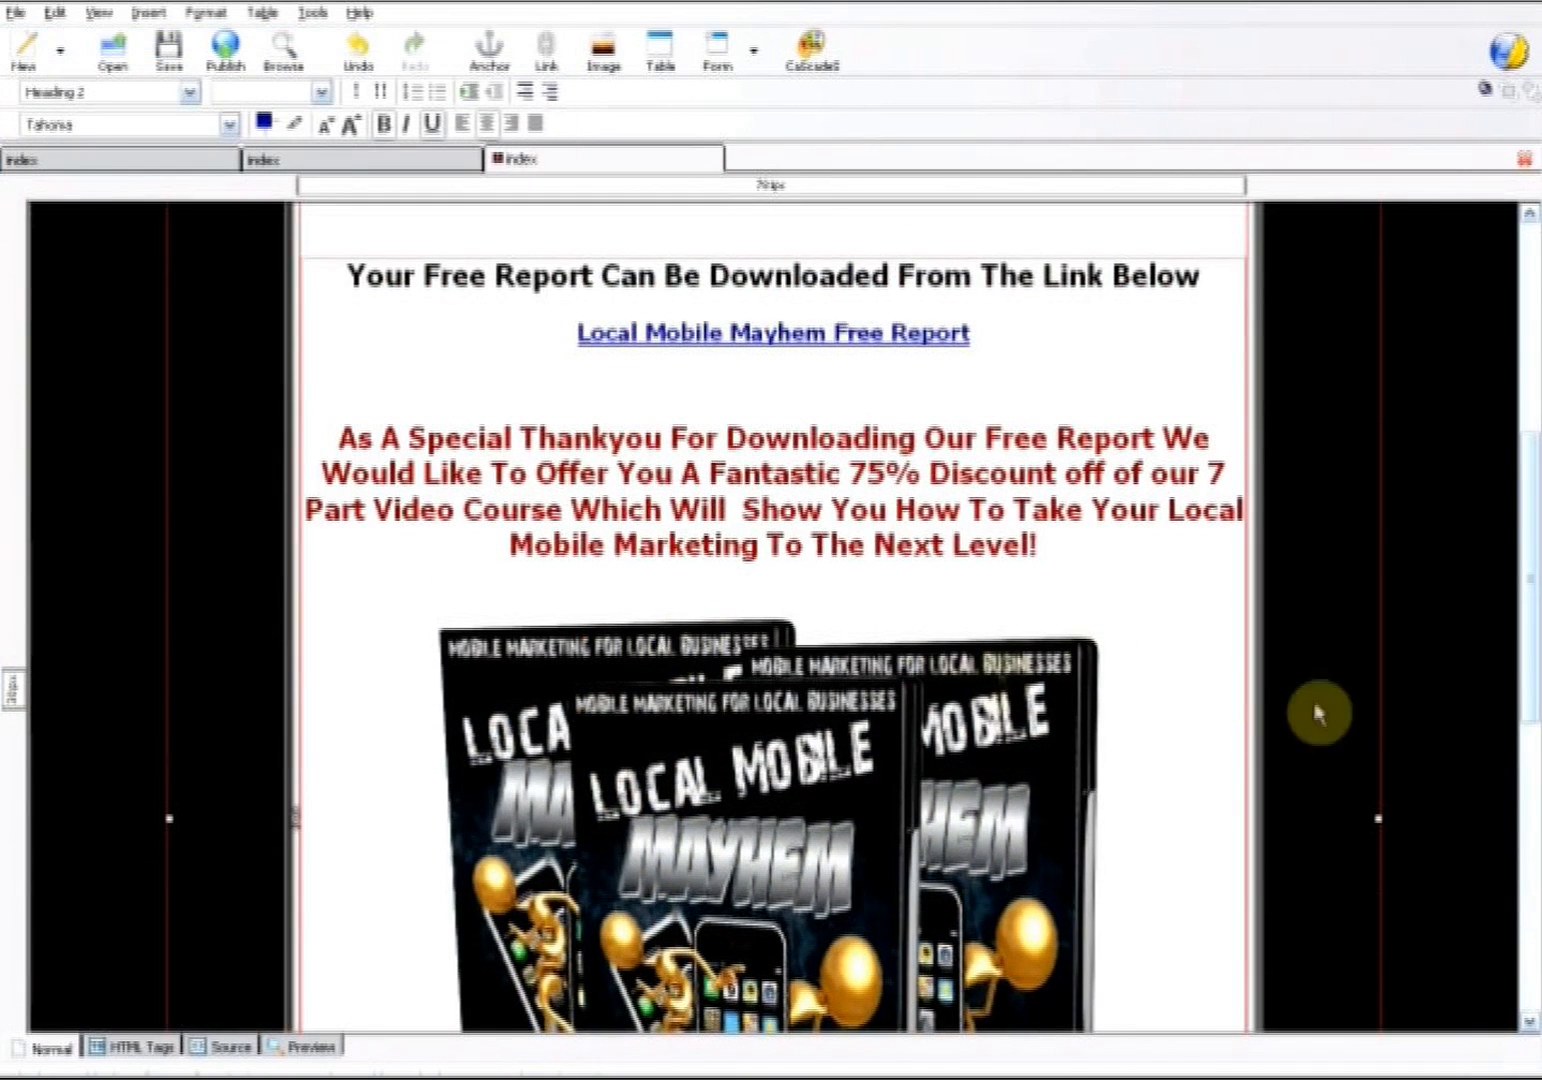
pyautogui.scroll(4, 1518, 702)
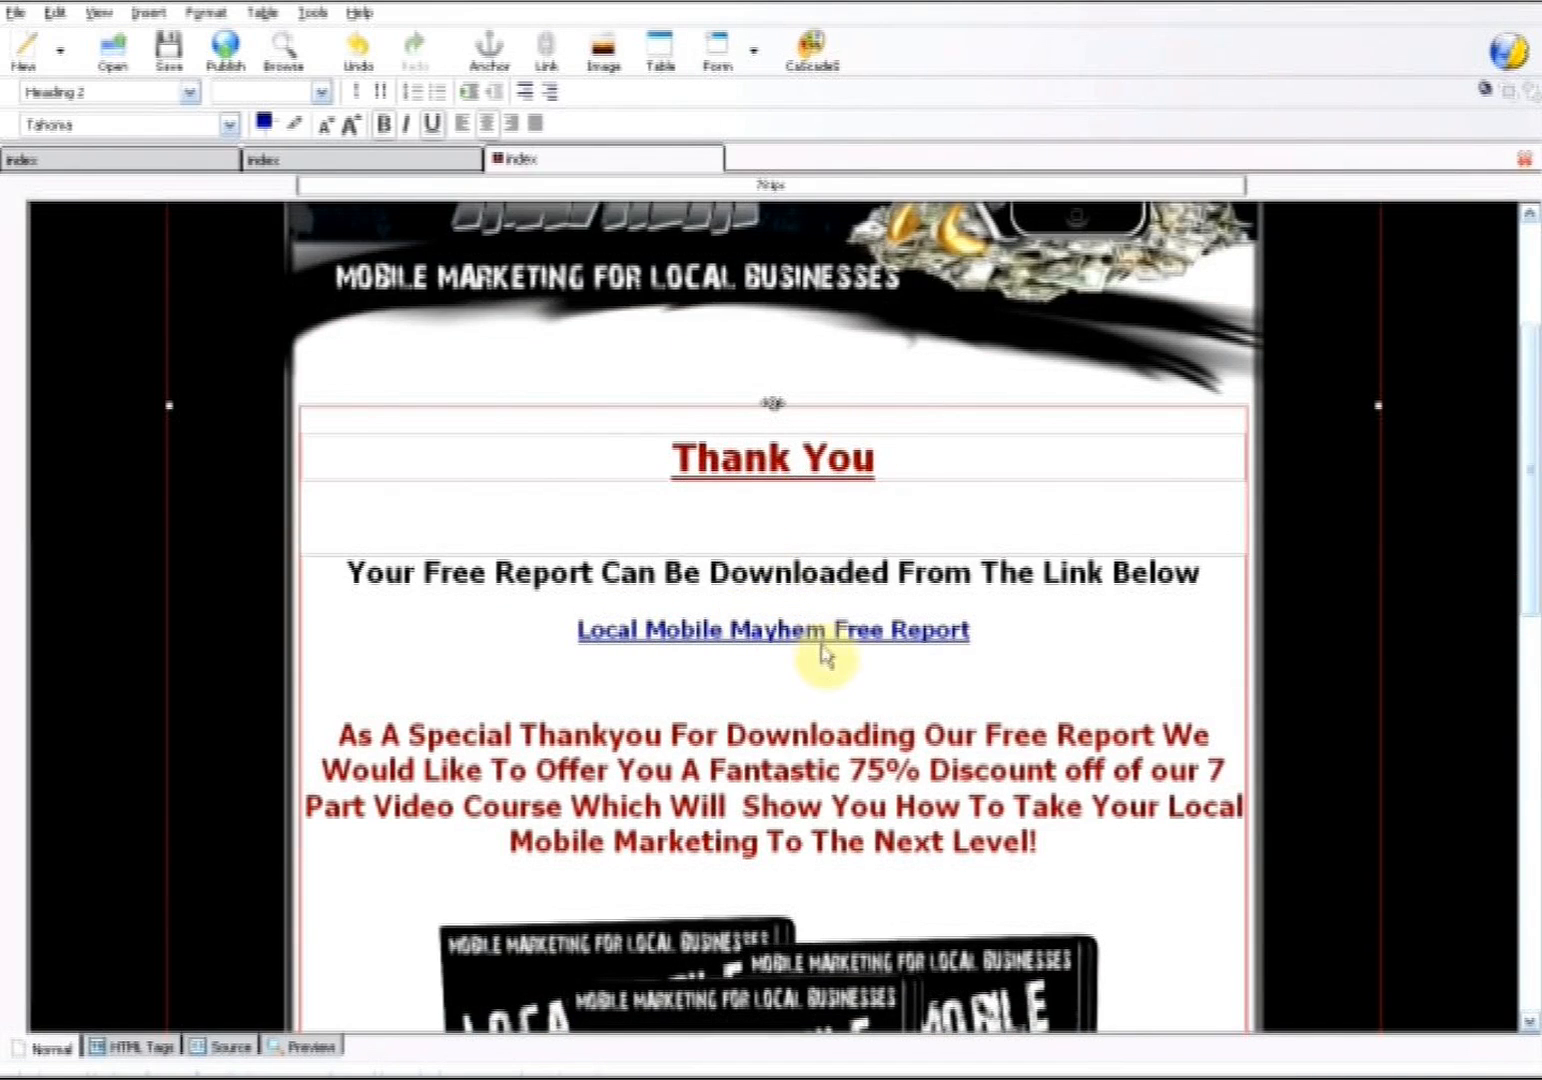
pyautogui.scroll(-3, 831, 672)
pyautogui.scroll(-2, 831, 672)
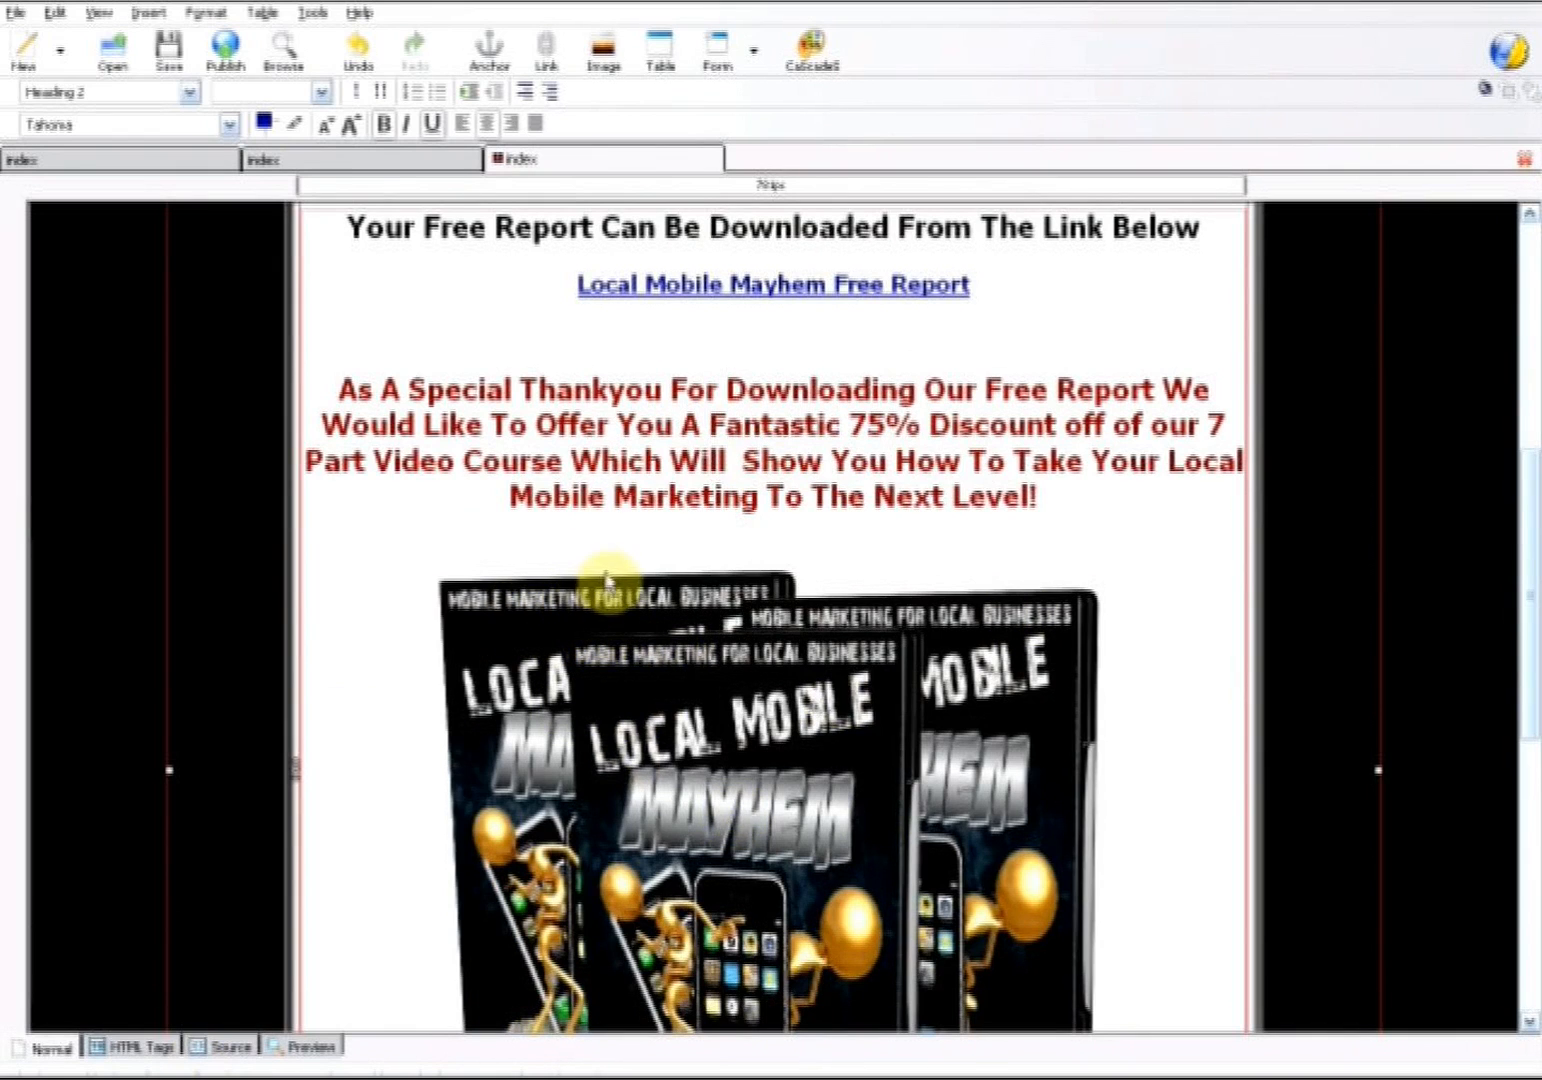
pyautogui.scroll(1, 808, 556)
pyautogui.scroll(2, 808, 556)
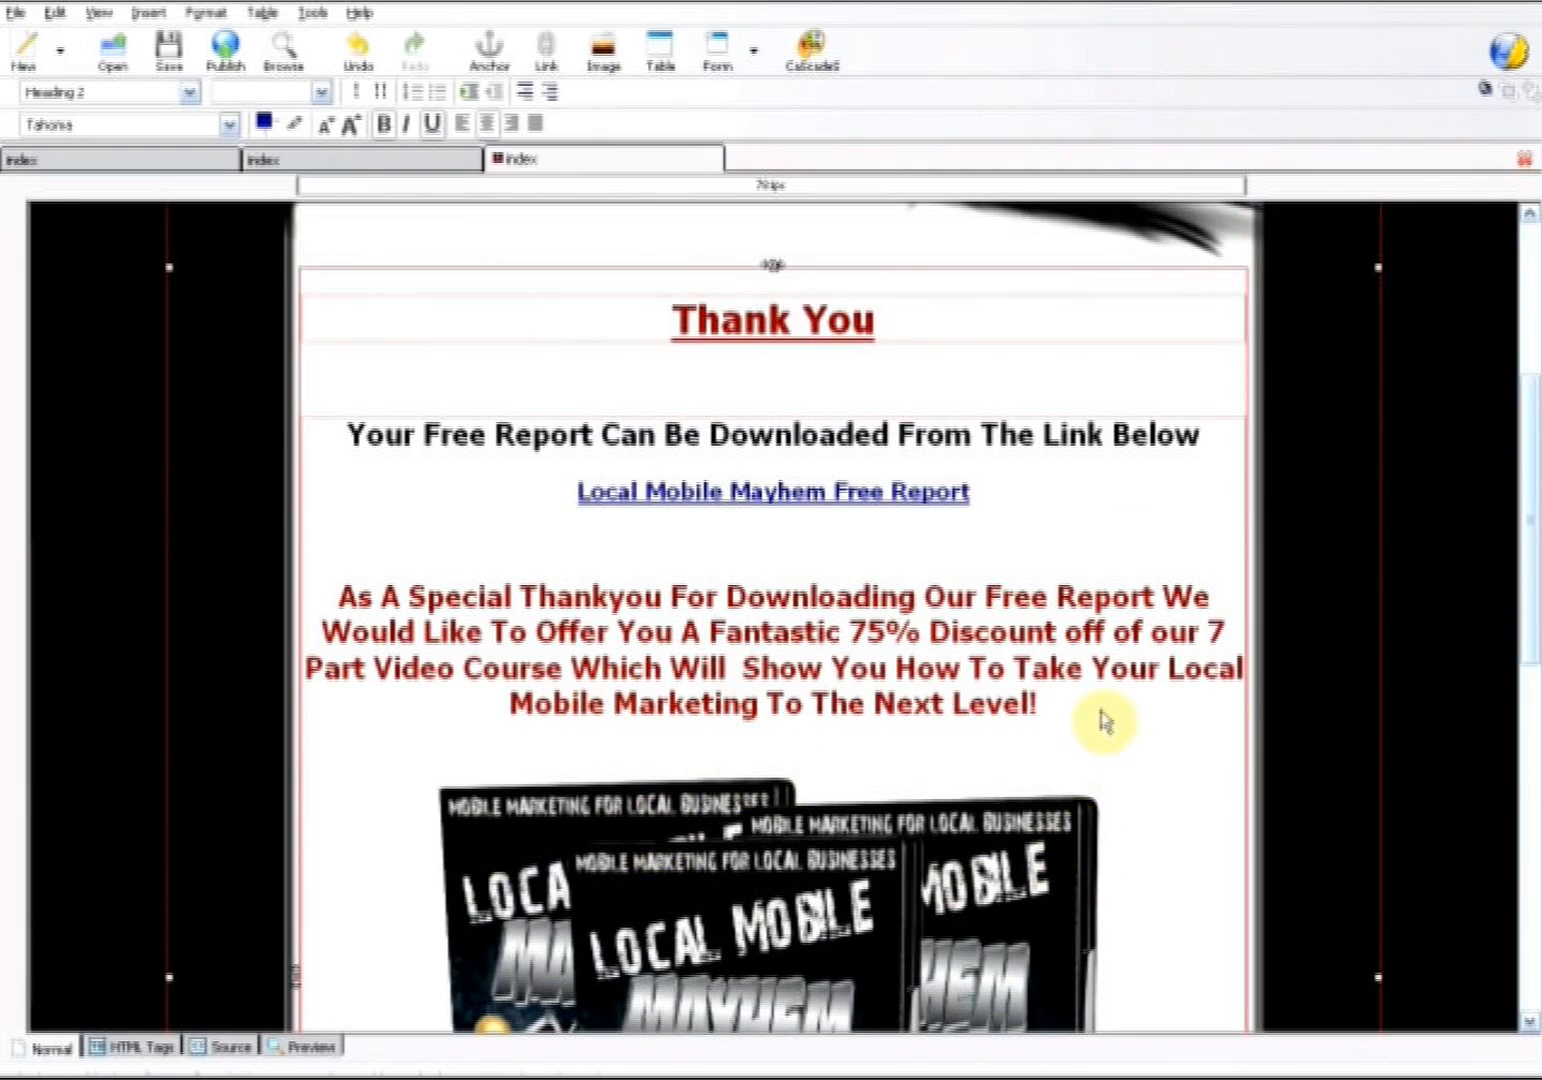
pyautogui.moveTo(1527, 512); pyautogui.dragTo(1532, 365)
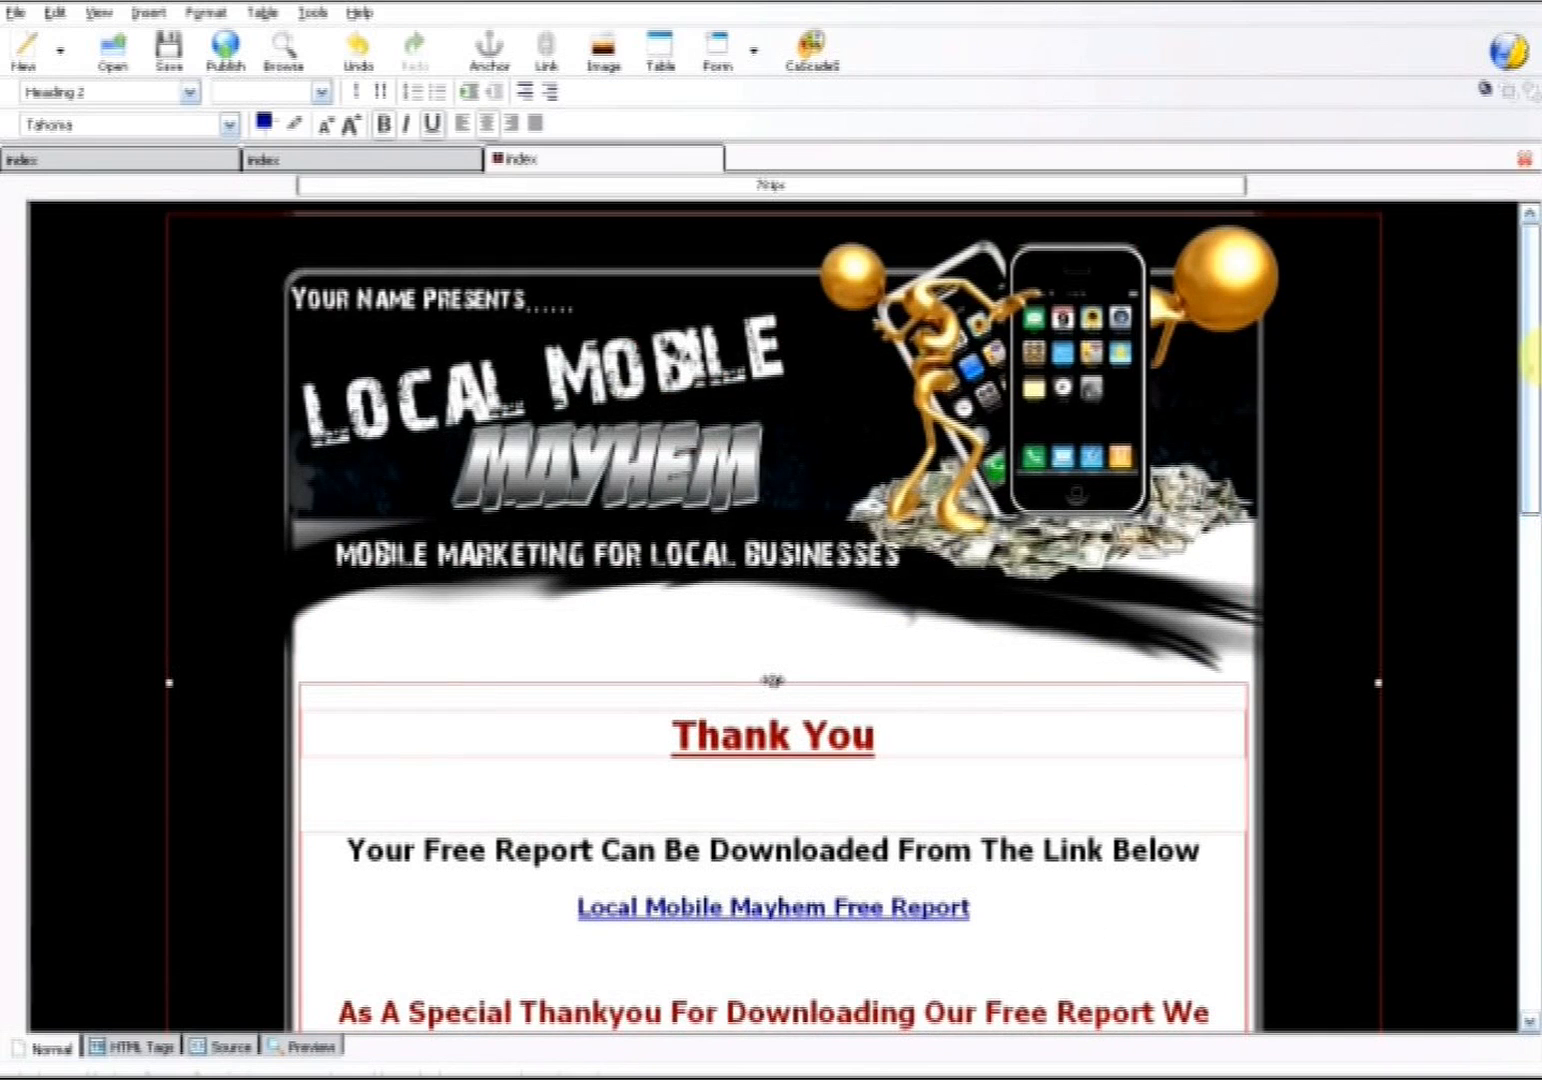
pyautogui.moveTo(1536, 348); pyautogui.dragTo(1482, 700)
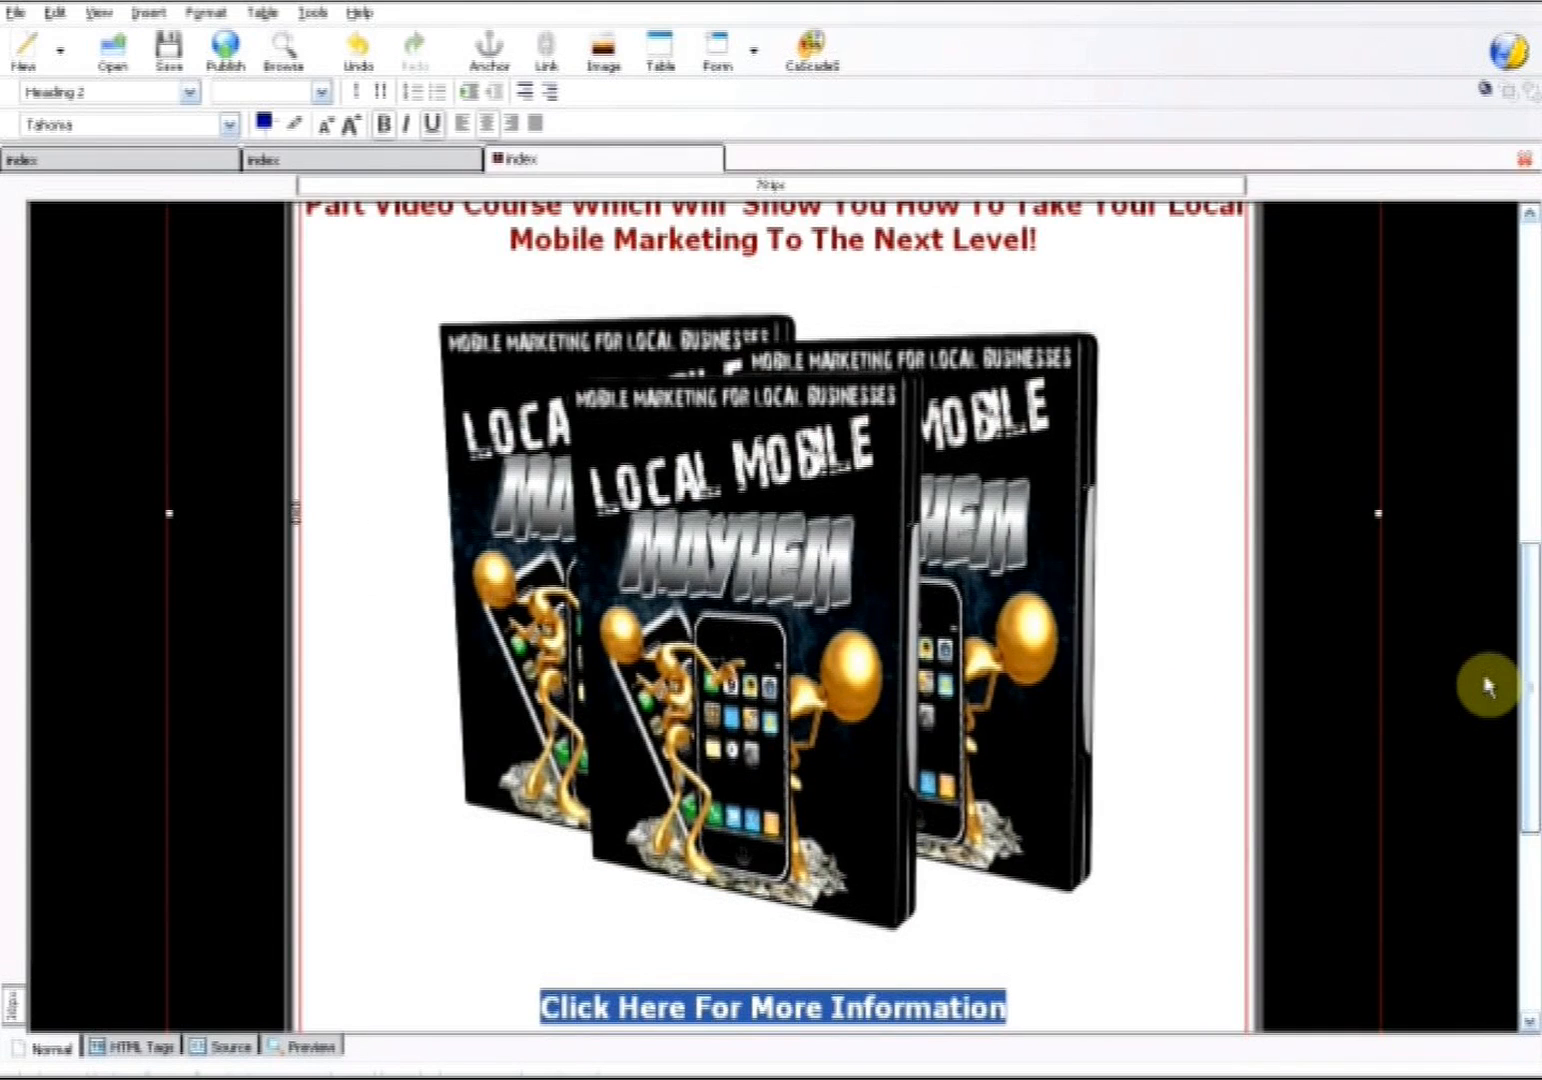
pyautogui.scroll(-1, 1486, 687)
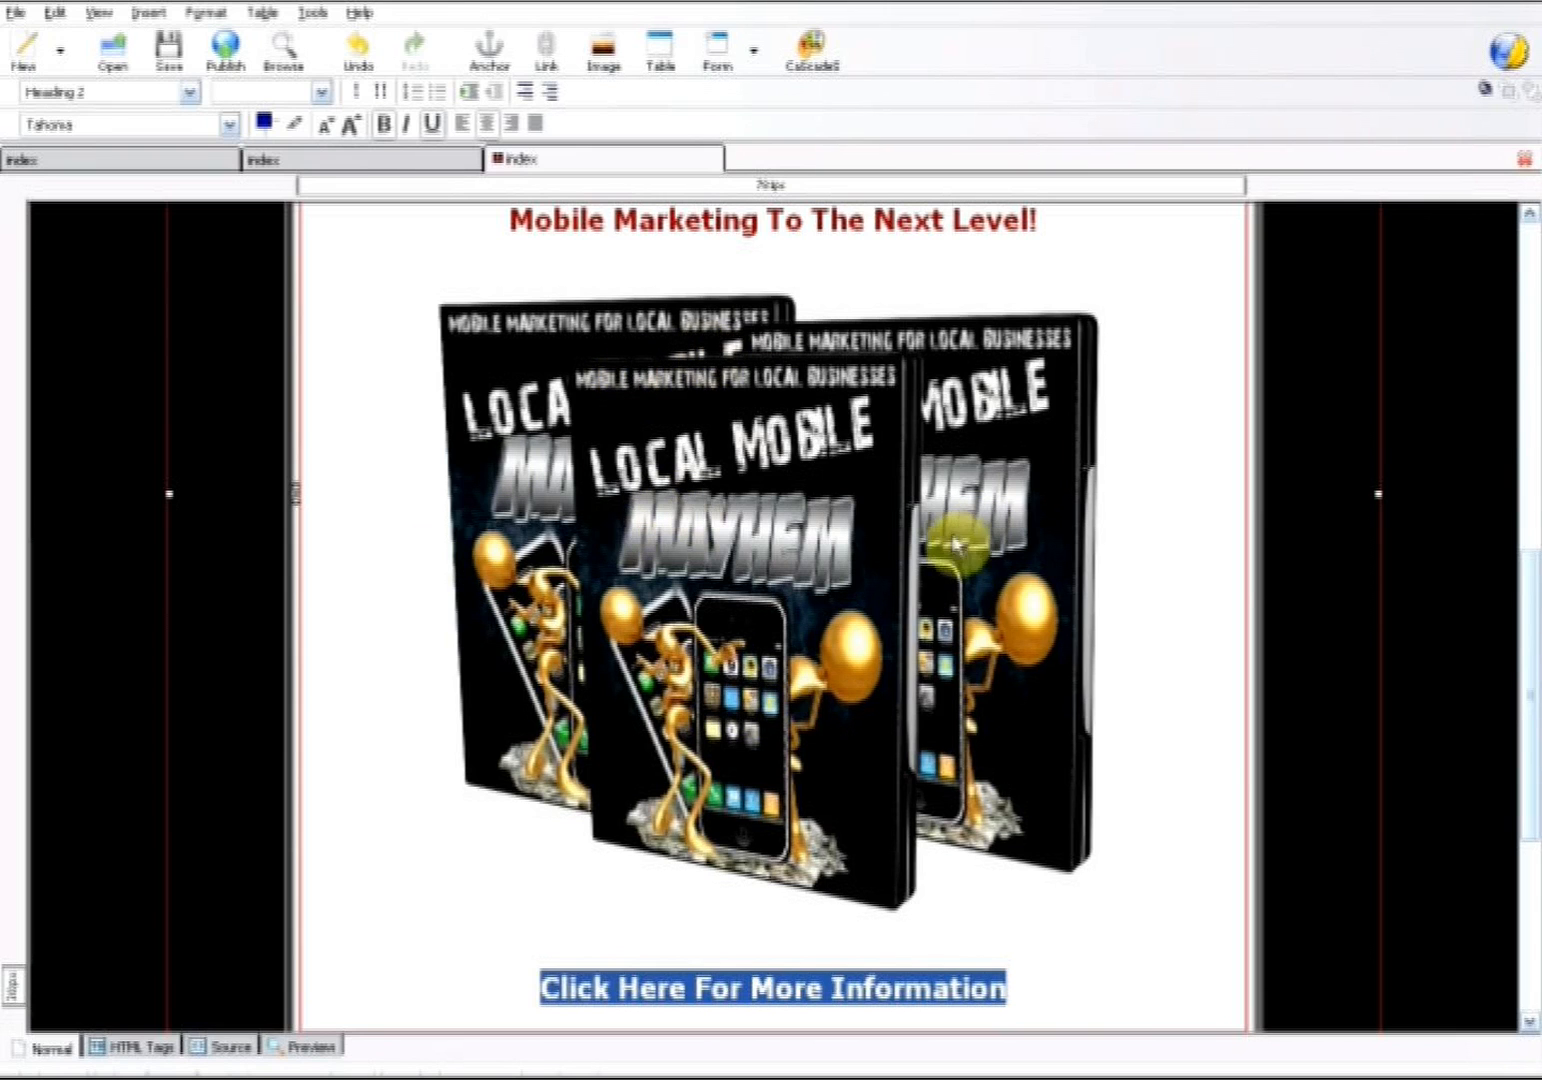
pyautogui.scroll(-3, 1527, 640)
pyautogui.scroll(6, 1527, 635)
pyautogui.scroll(-4, 1520, 785)
pyautogui.moveTo(1527, 755); pyautogui.dragTo(1527, 650)
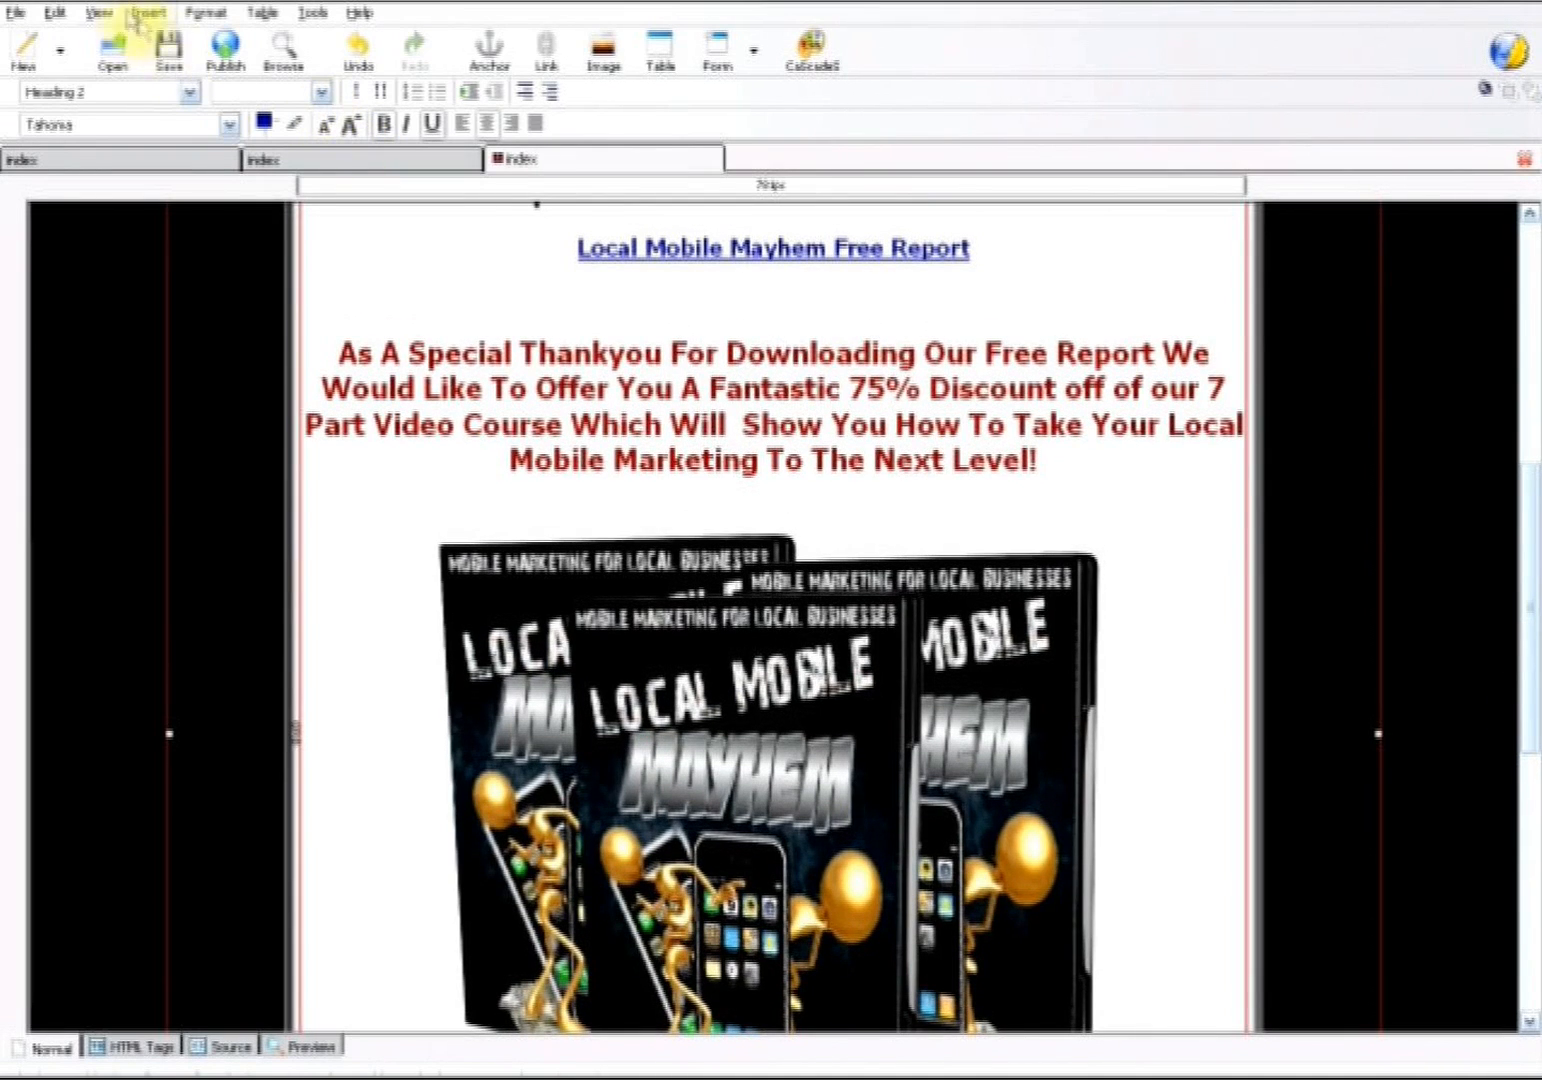
# Save the report download page
pyautogui.click(165, 45)
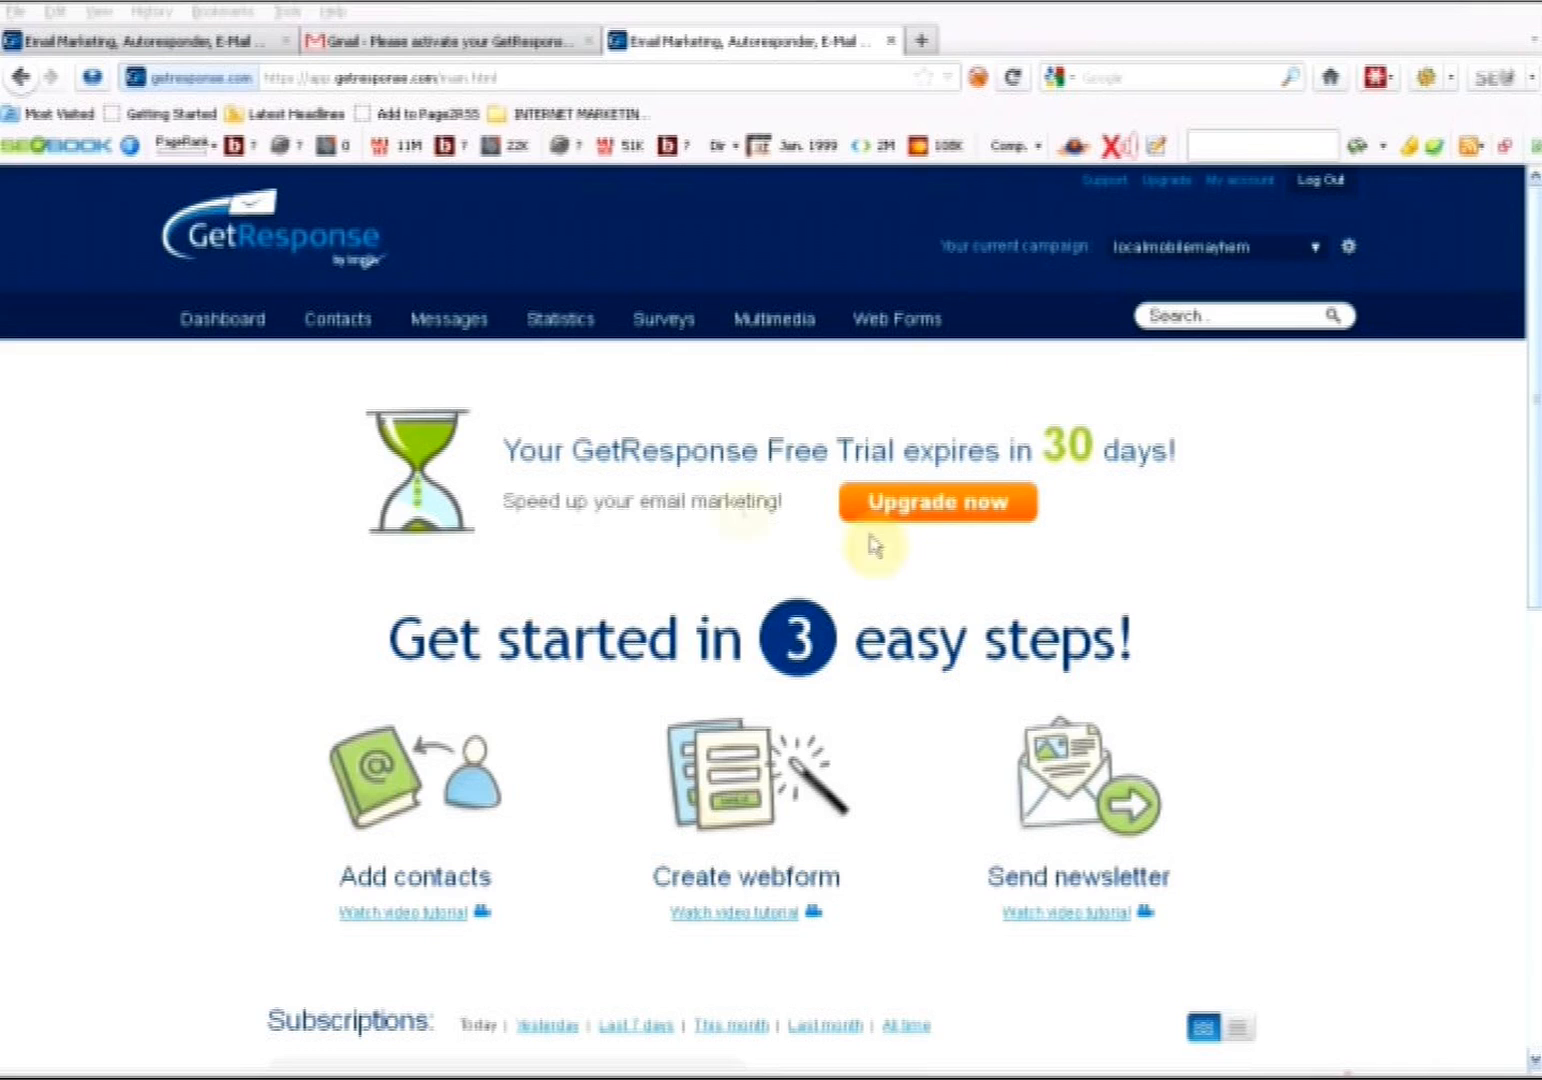
# Switch to GetResponse in the browser and create a follow-up message in HTML format, starting from a blank template
pyautogui.moveTo(448, 340)
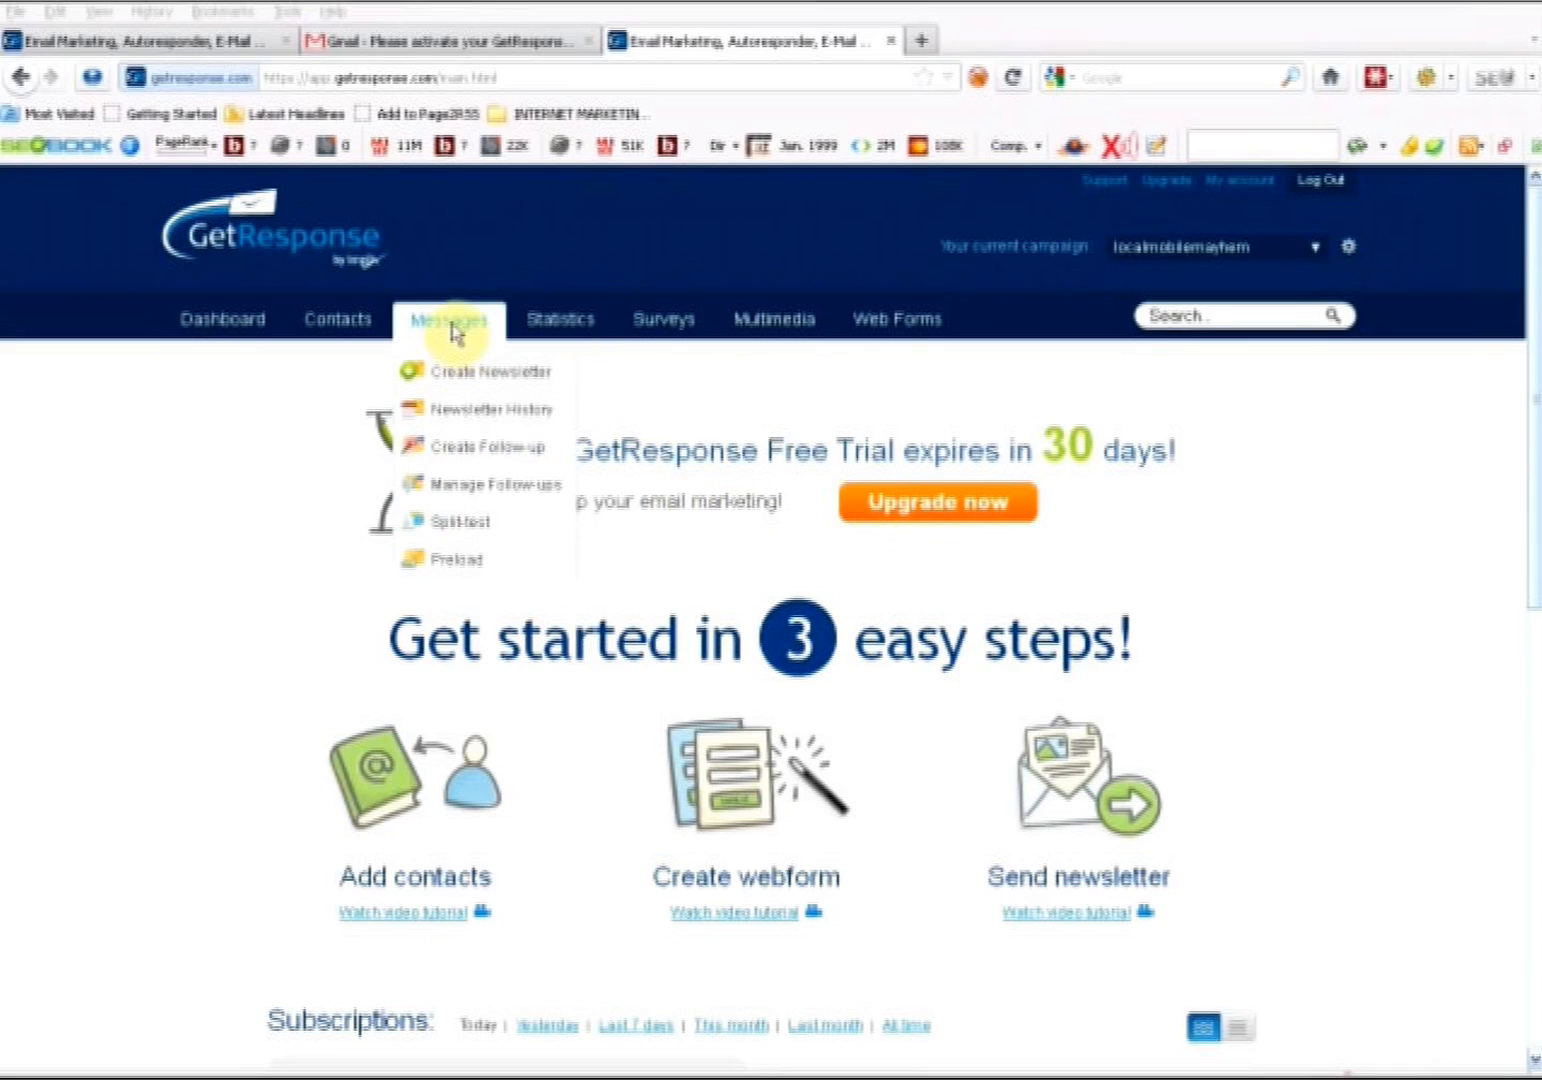
pyautogui.click(486, 458)
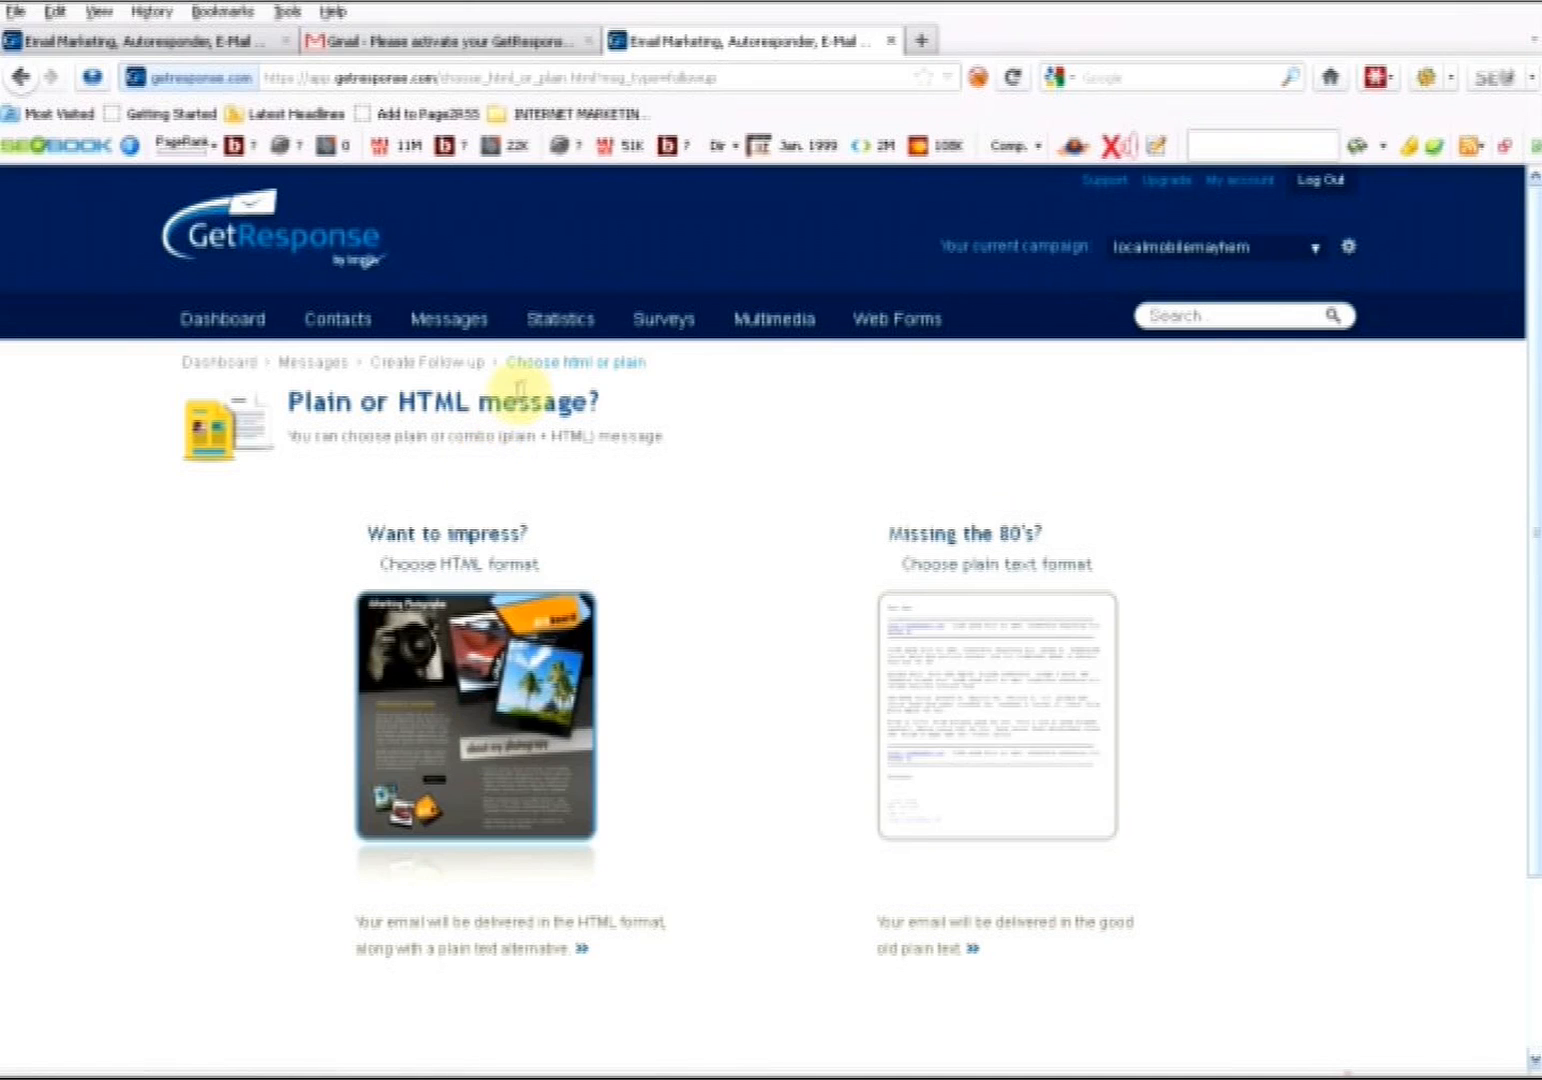
pyautogui.scroll(-3, 1536, 400)
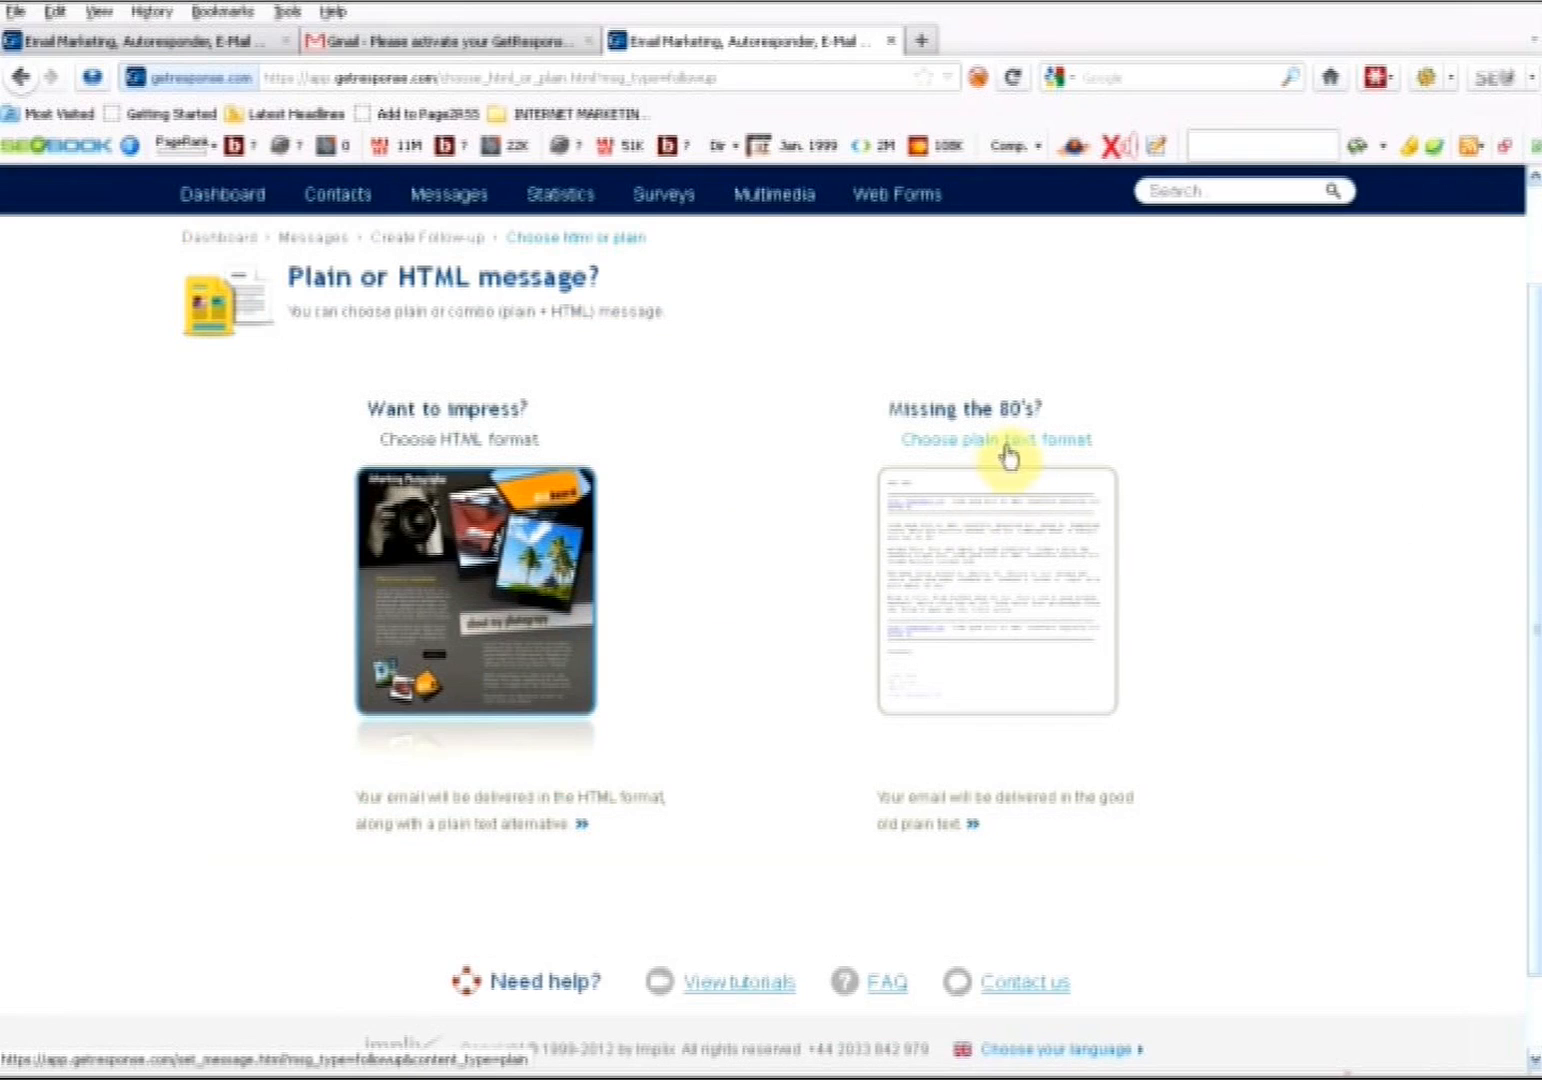
pyautogui.click(445, 560)
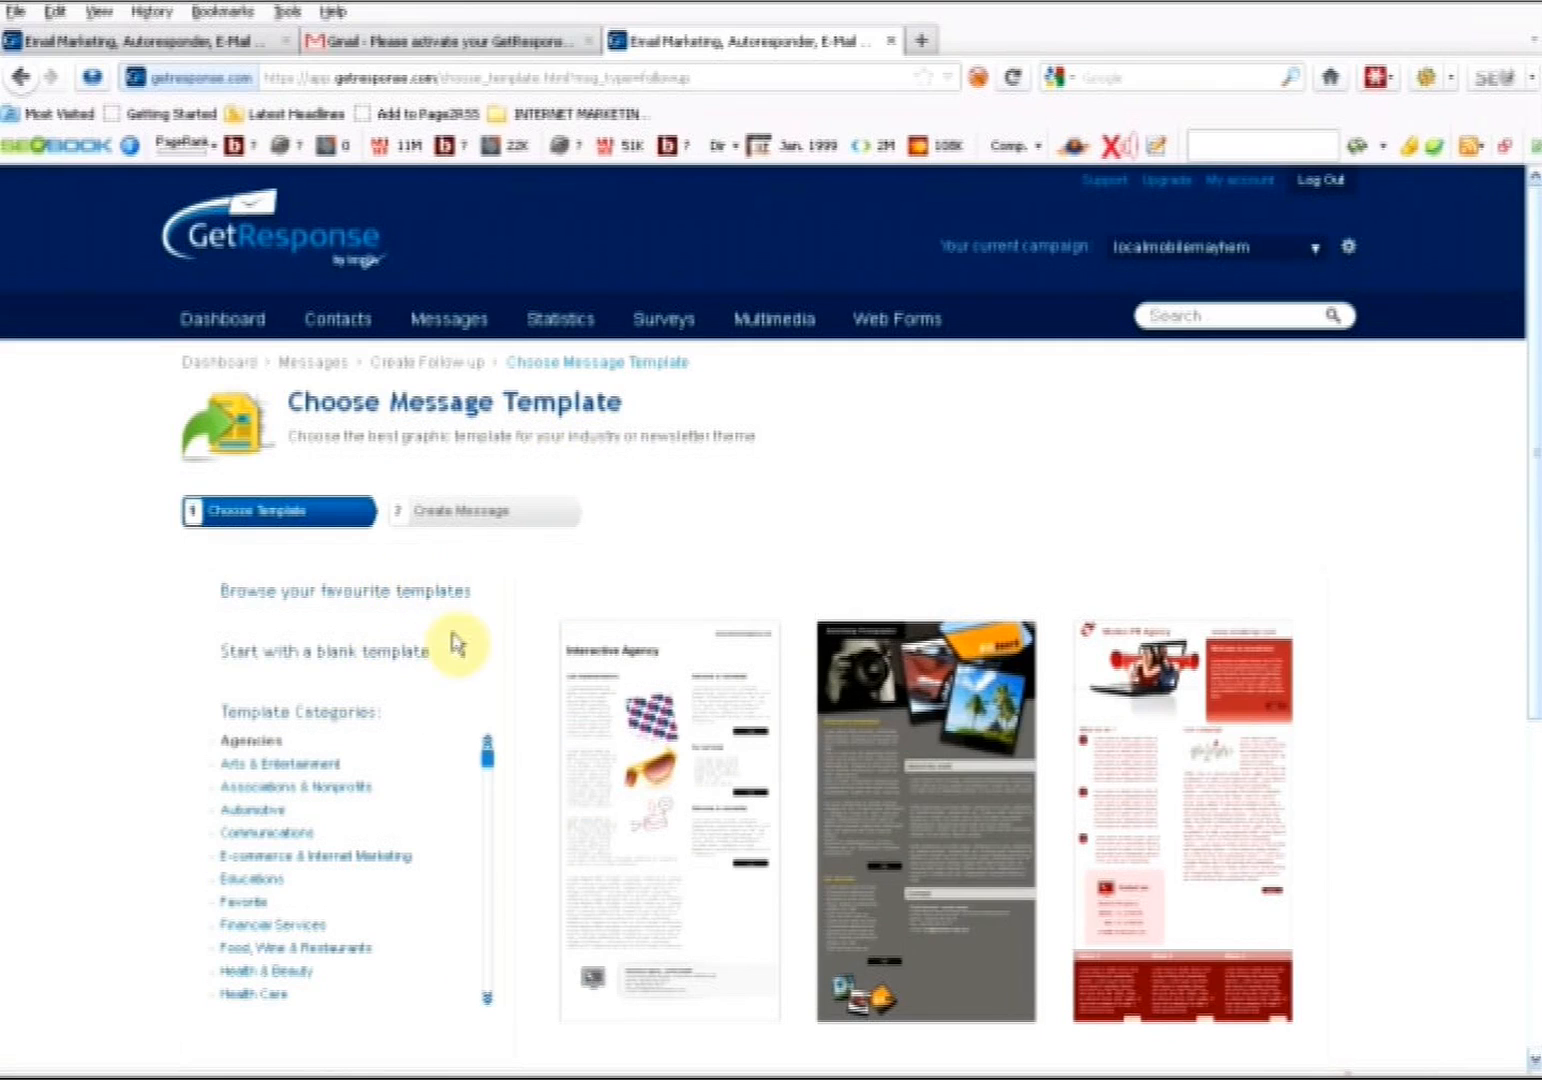
pyautogui.click(361, 663)
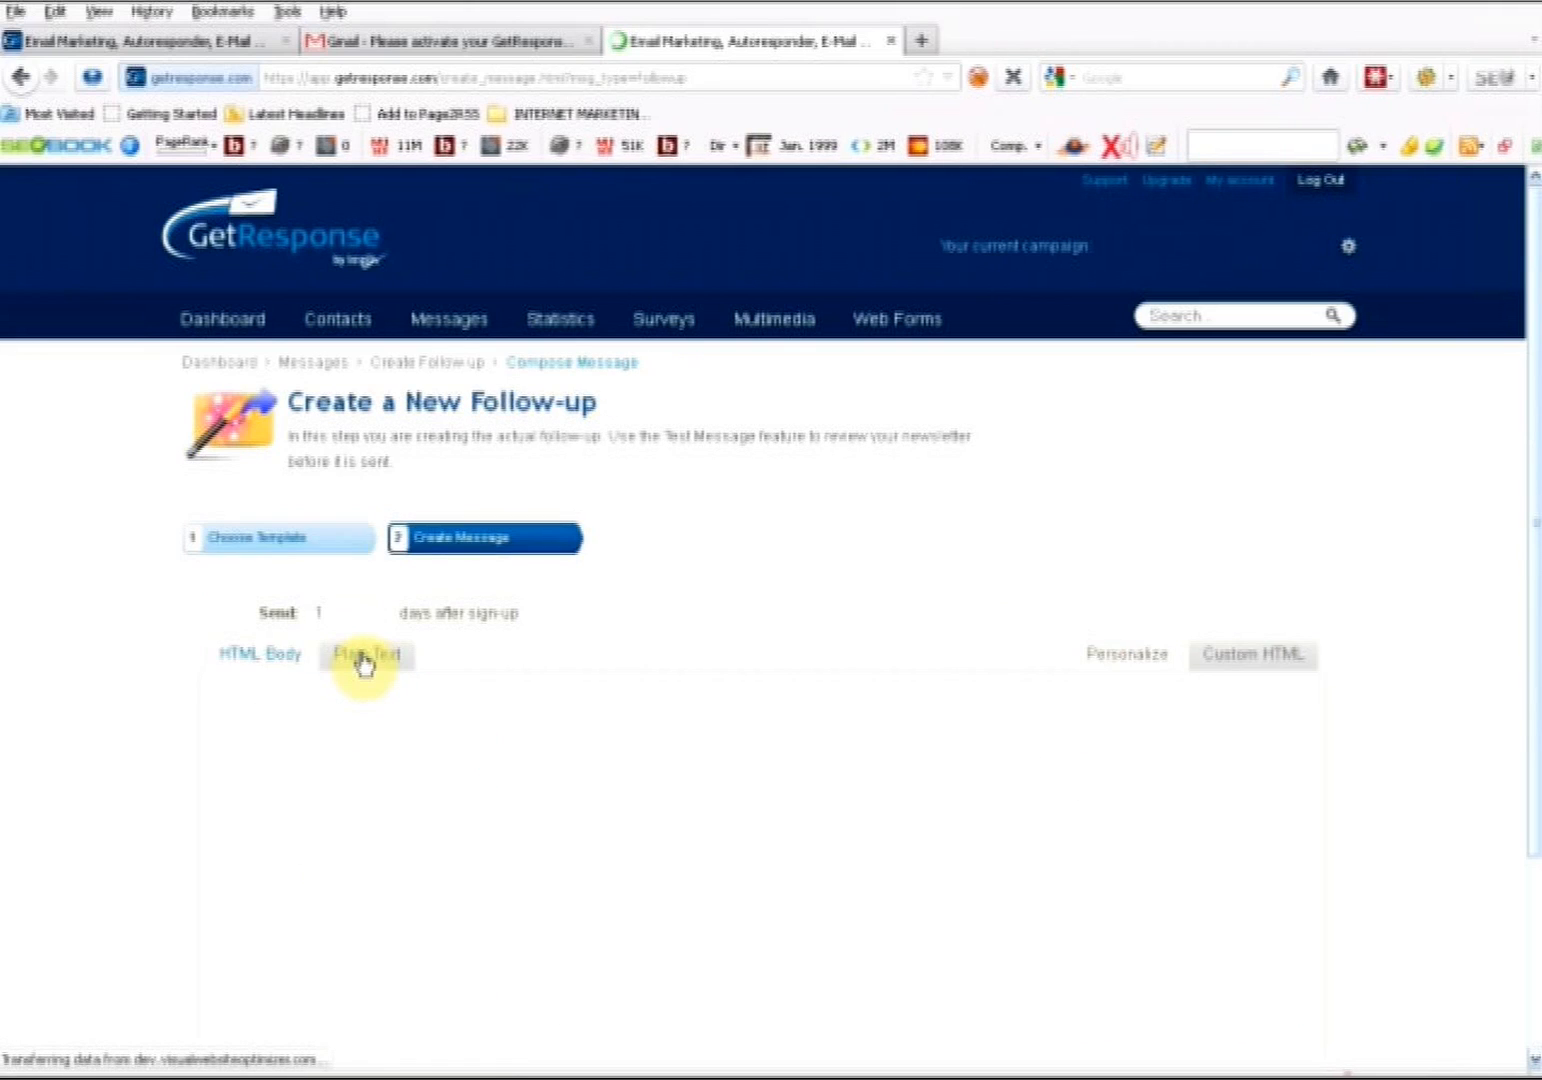
# Schedule the follow-up message to be sent 0 days after sign-up
pyautogui.moveTo(1532, 427); pyautogui.dragTo(1535, 563)
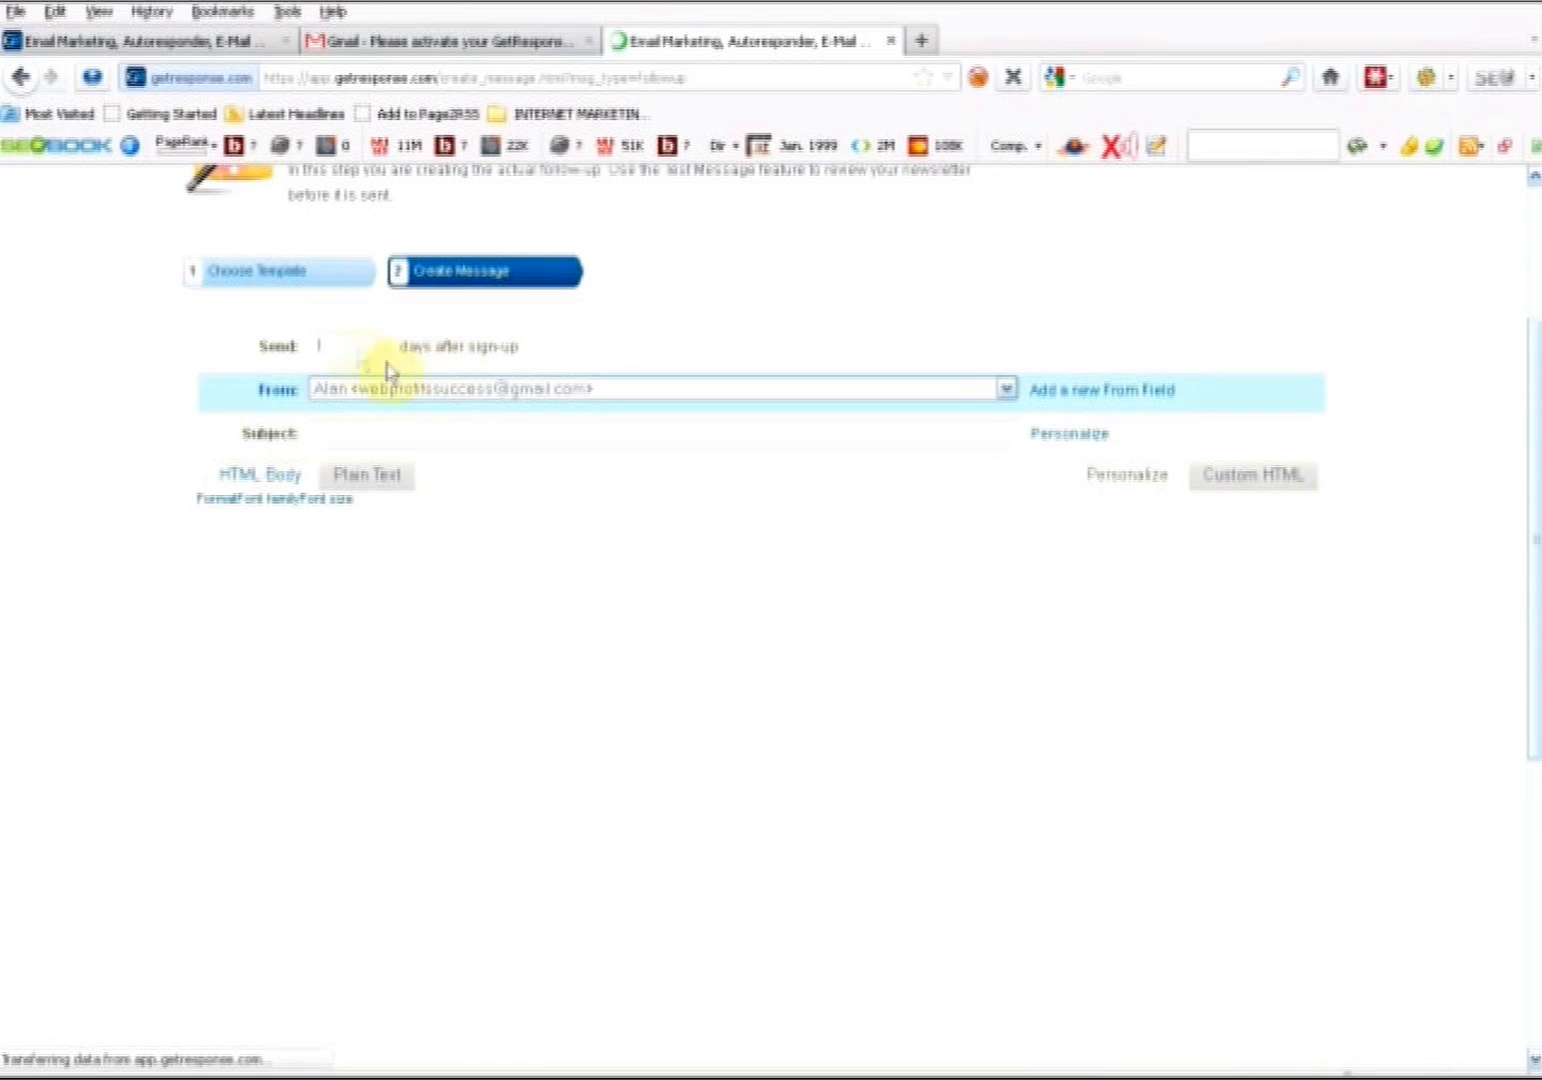
pyautogui.click(326, 352)
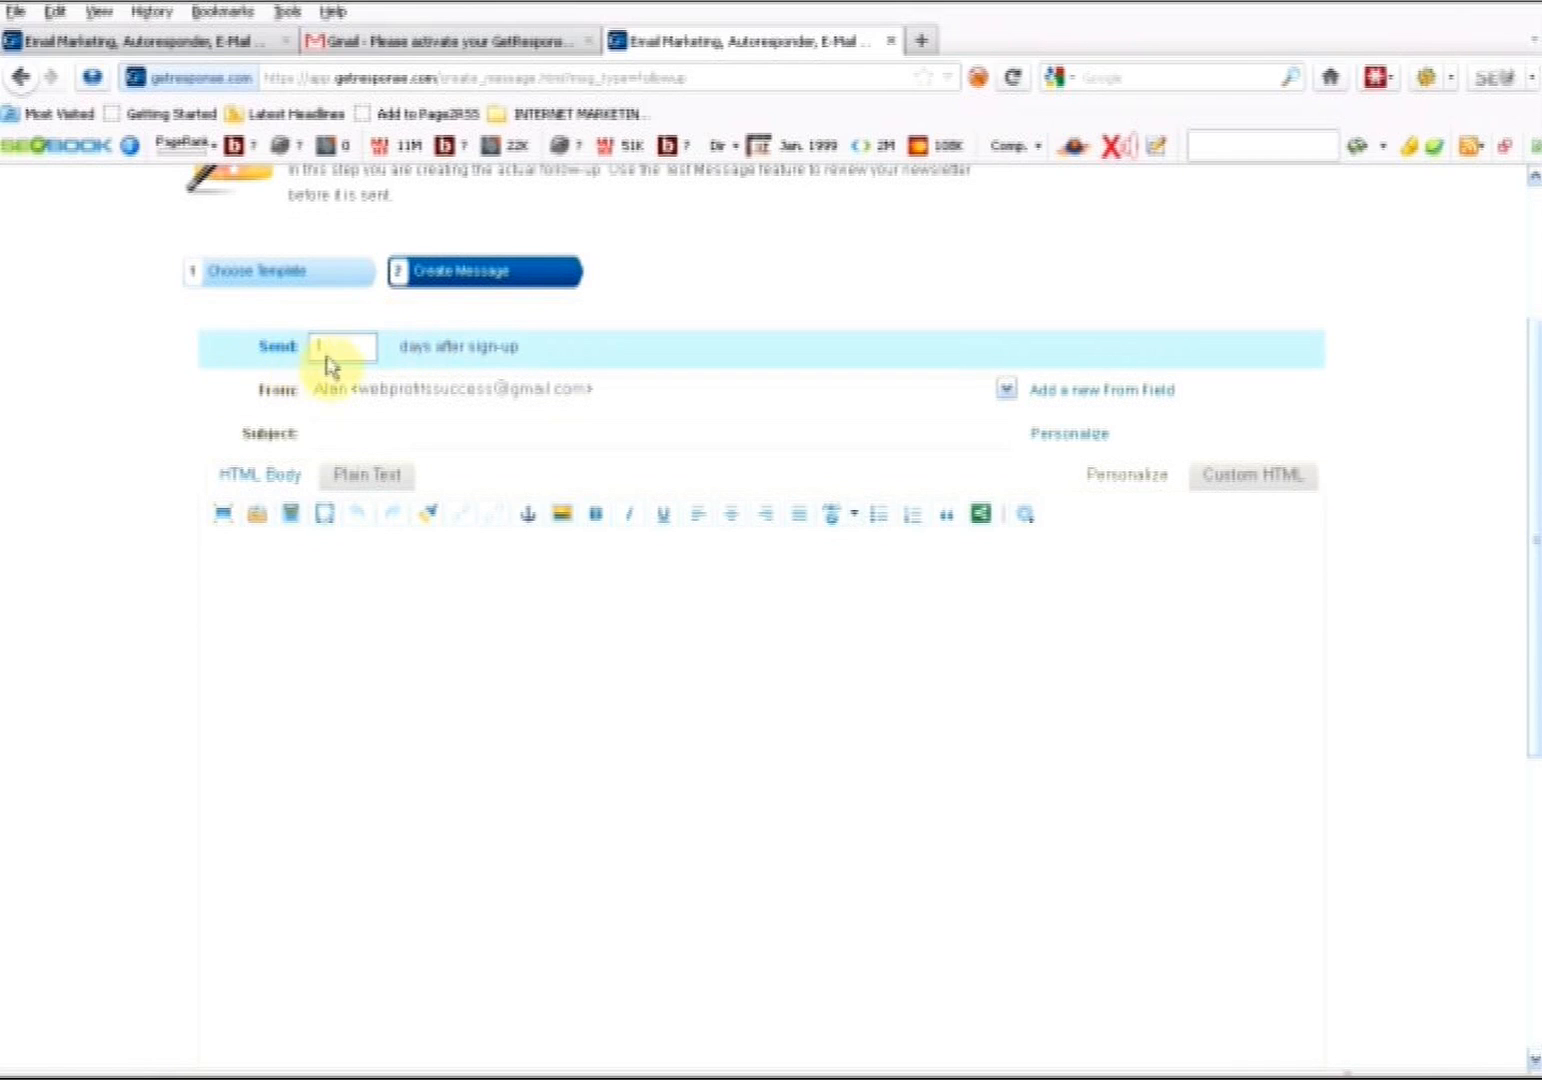
pyautogui.click(328, 345)
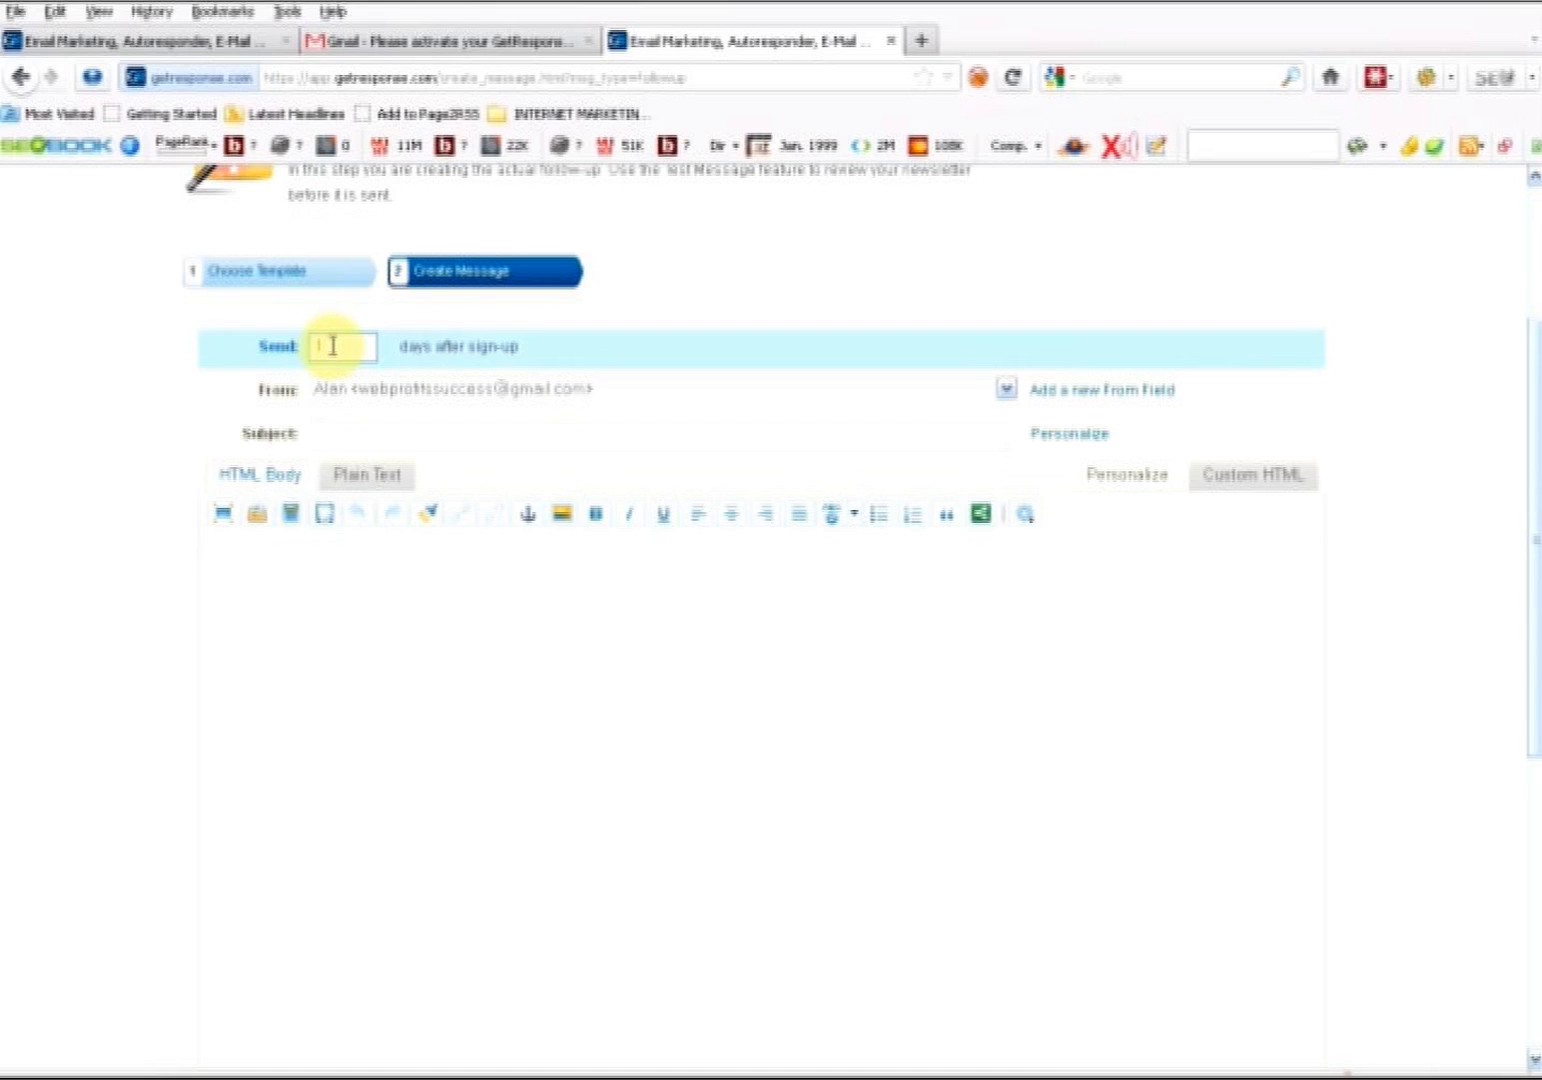
# Enter "Your Free Local Mobile Mayhem Report Download Link" as the follow-up's subject and place the cursor in the message body
pyautogui.scroll(-3, 240, 320)
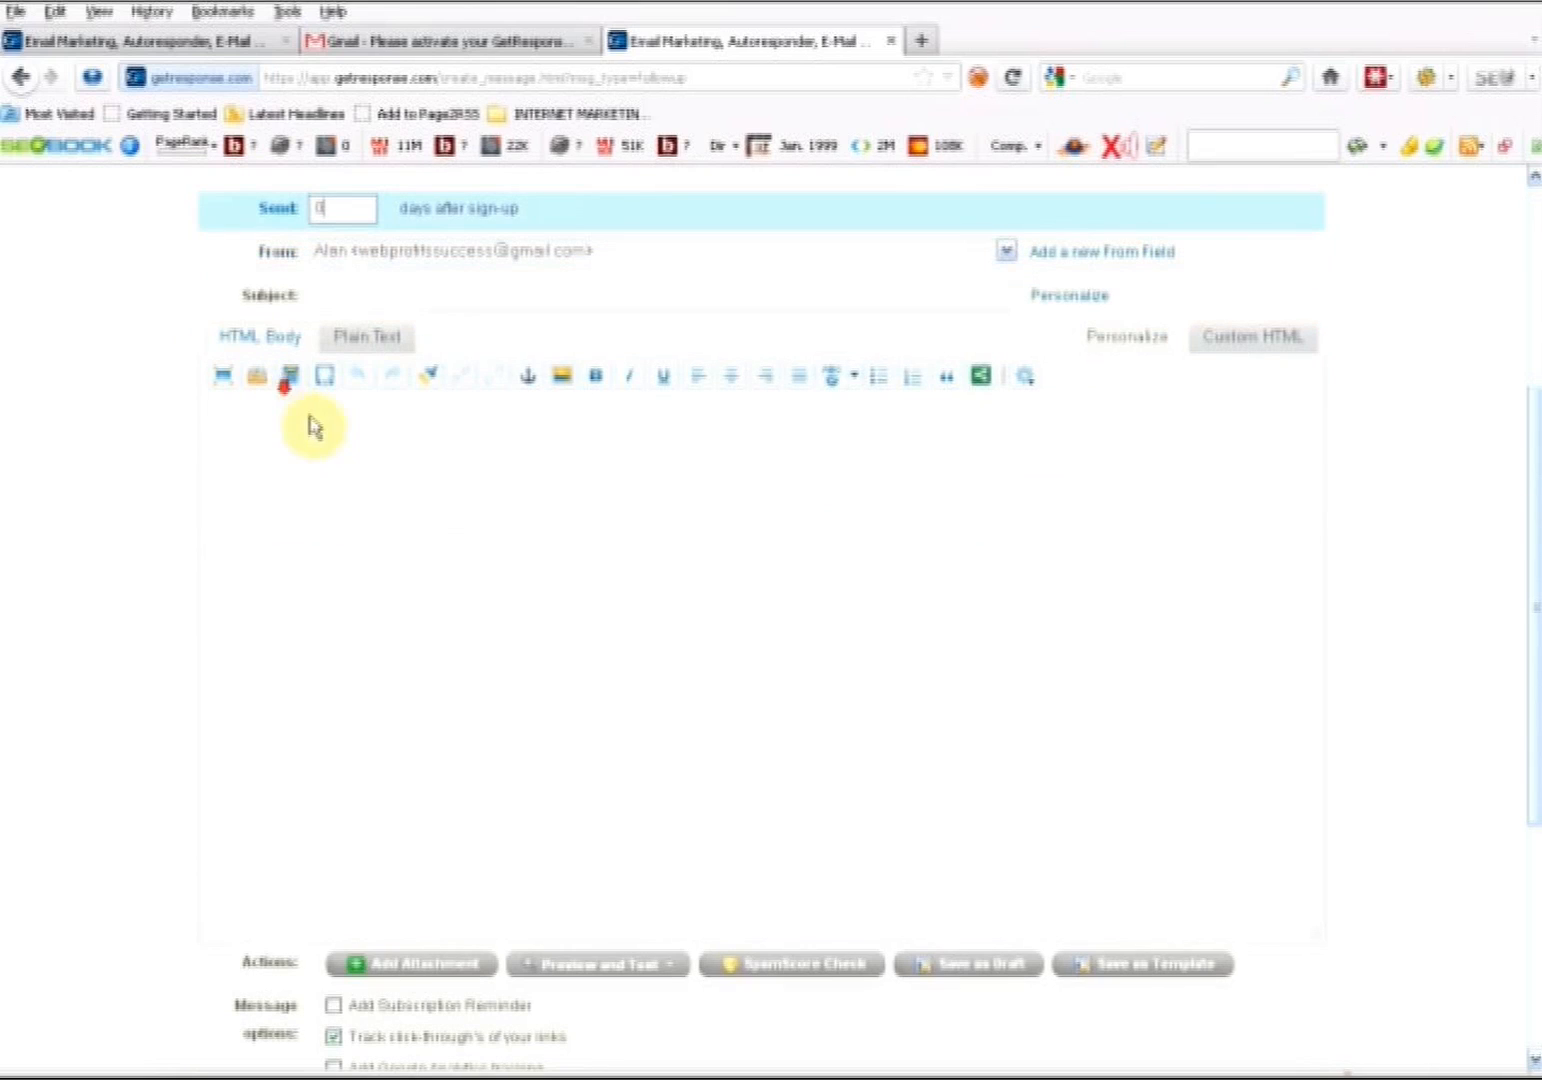
pyautogui.click(465, 303)
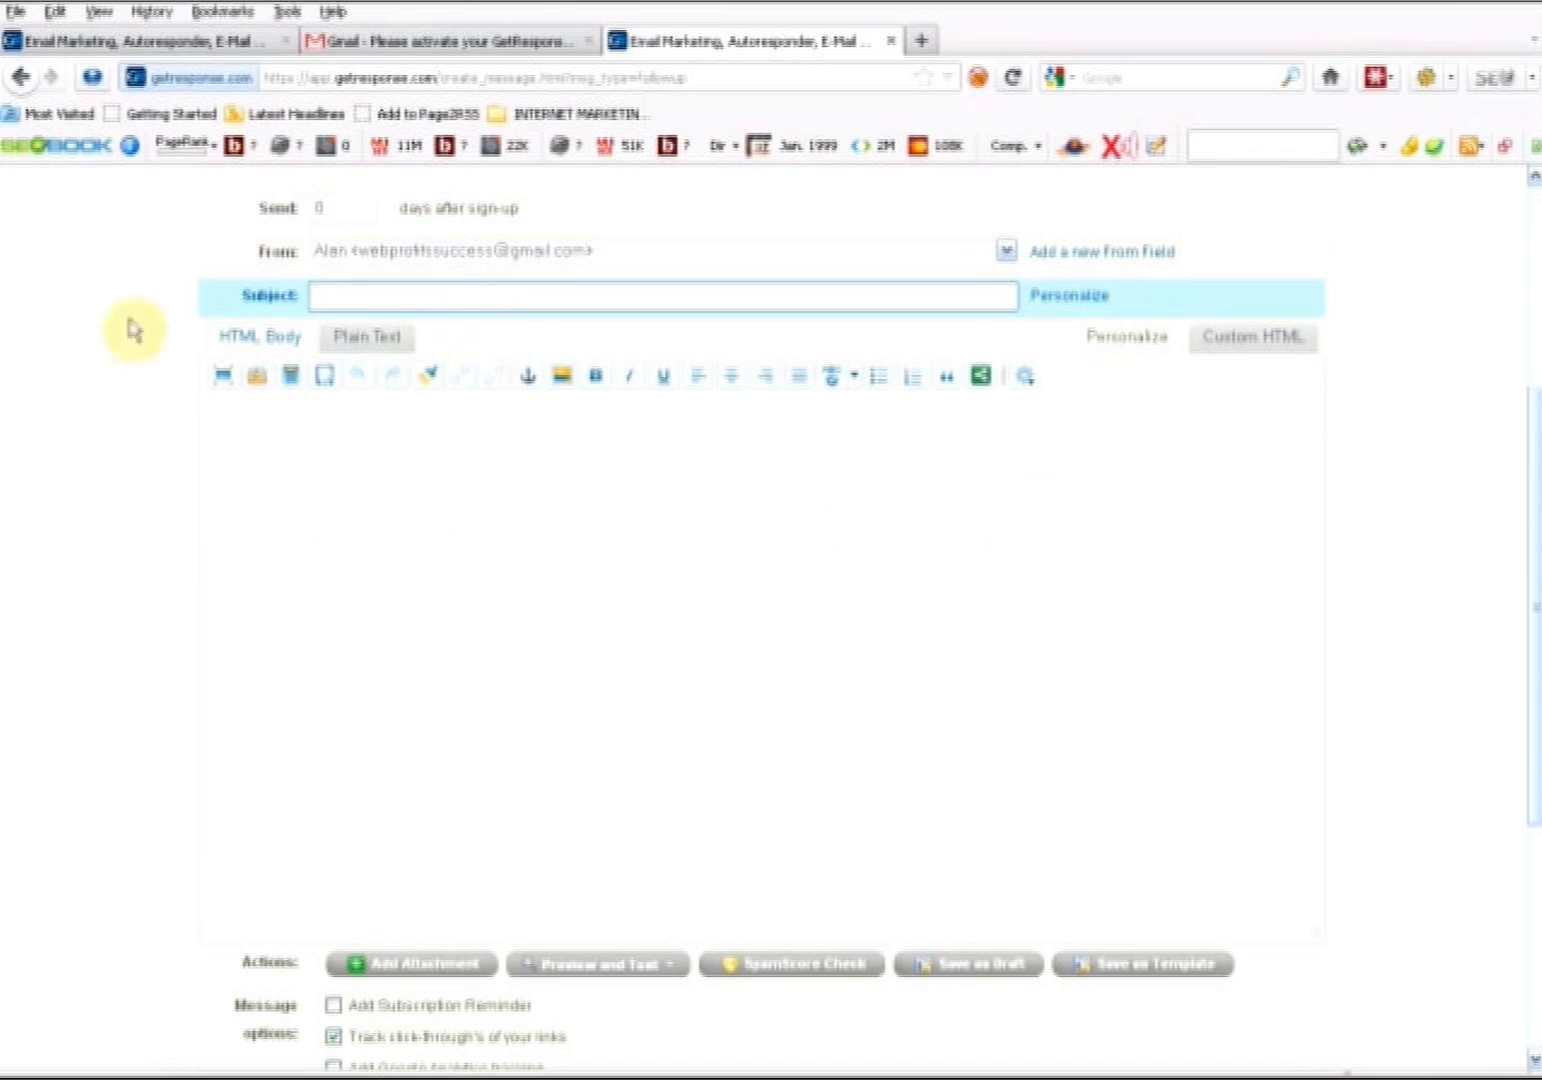
pyautogui.click(402, 342)
pyautogui.write('Your')
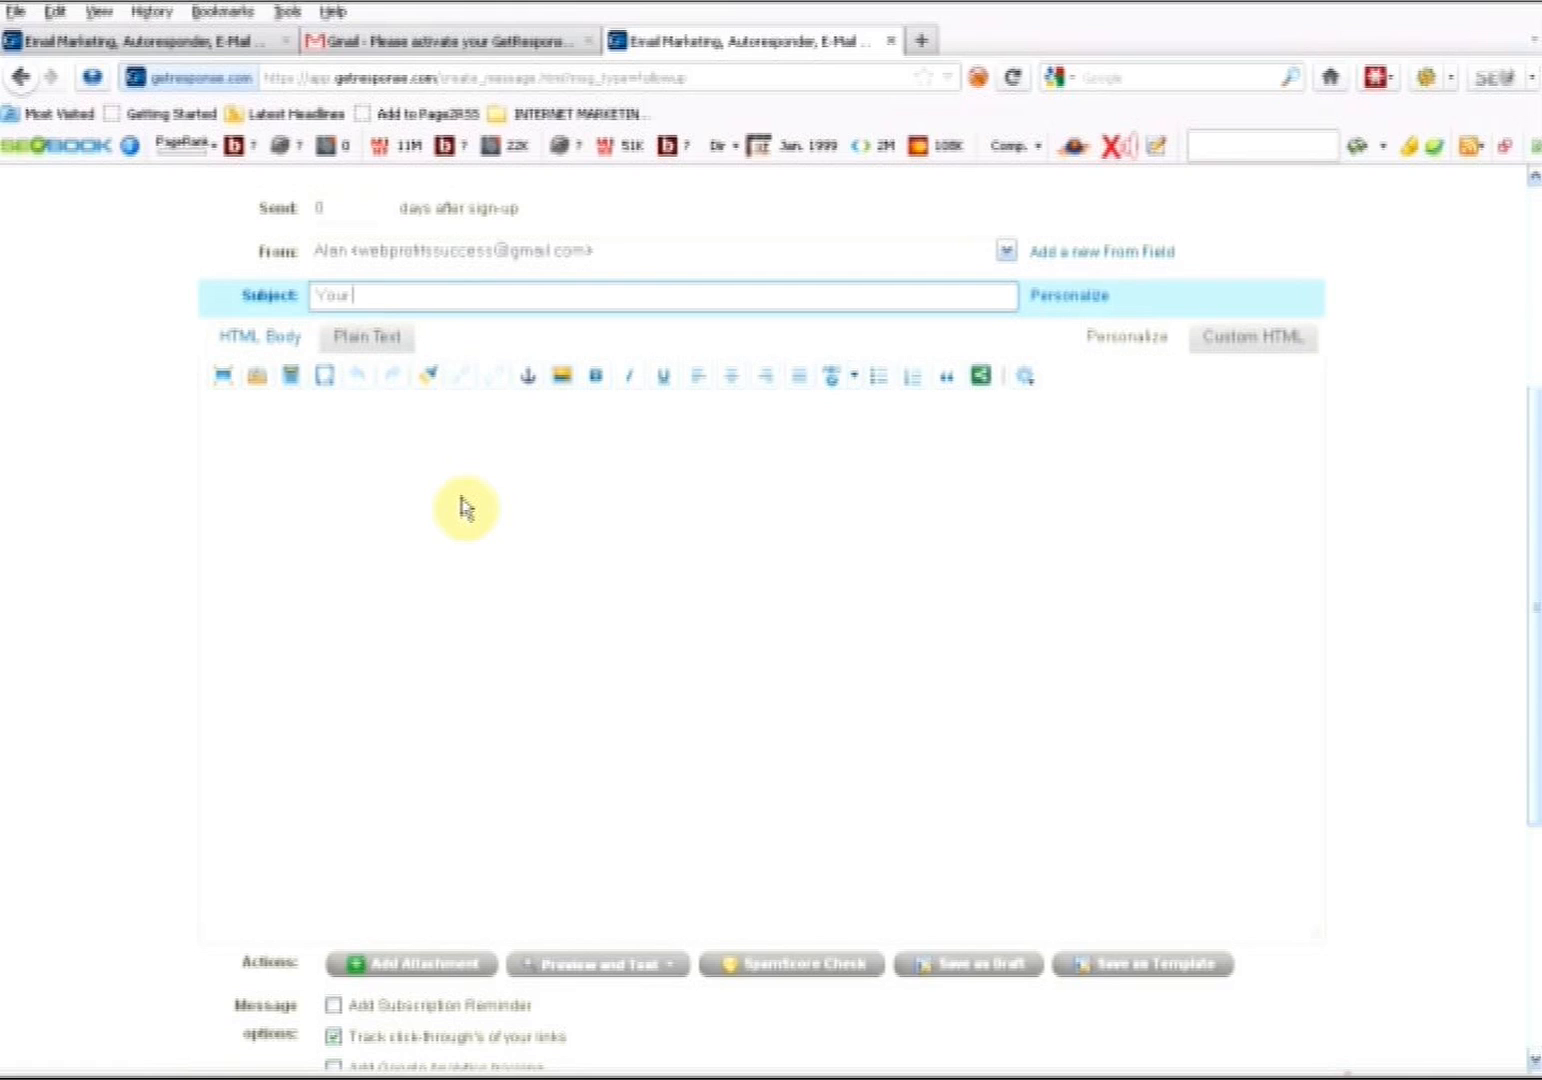
pyautogui.write('Free Locol Mobile Mayhem')
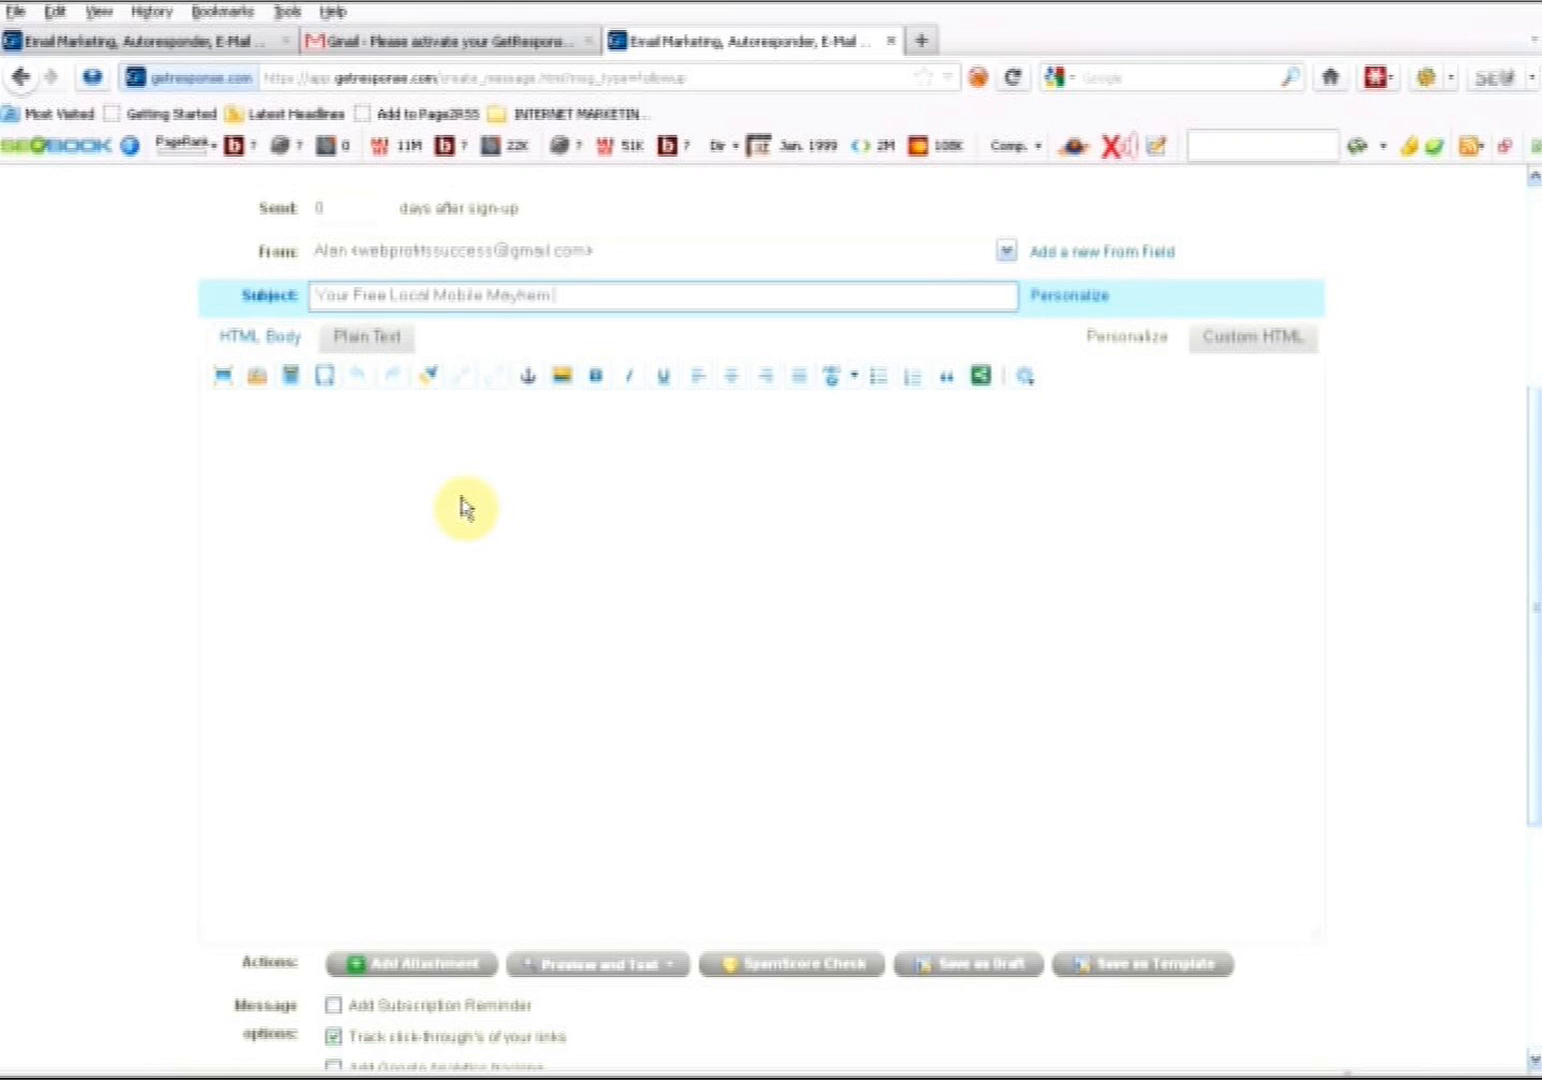
pyautogui.write(' Report Download Link')
pyautogui.click(459, 506)
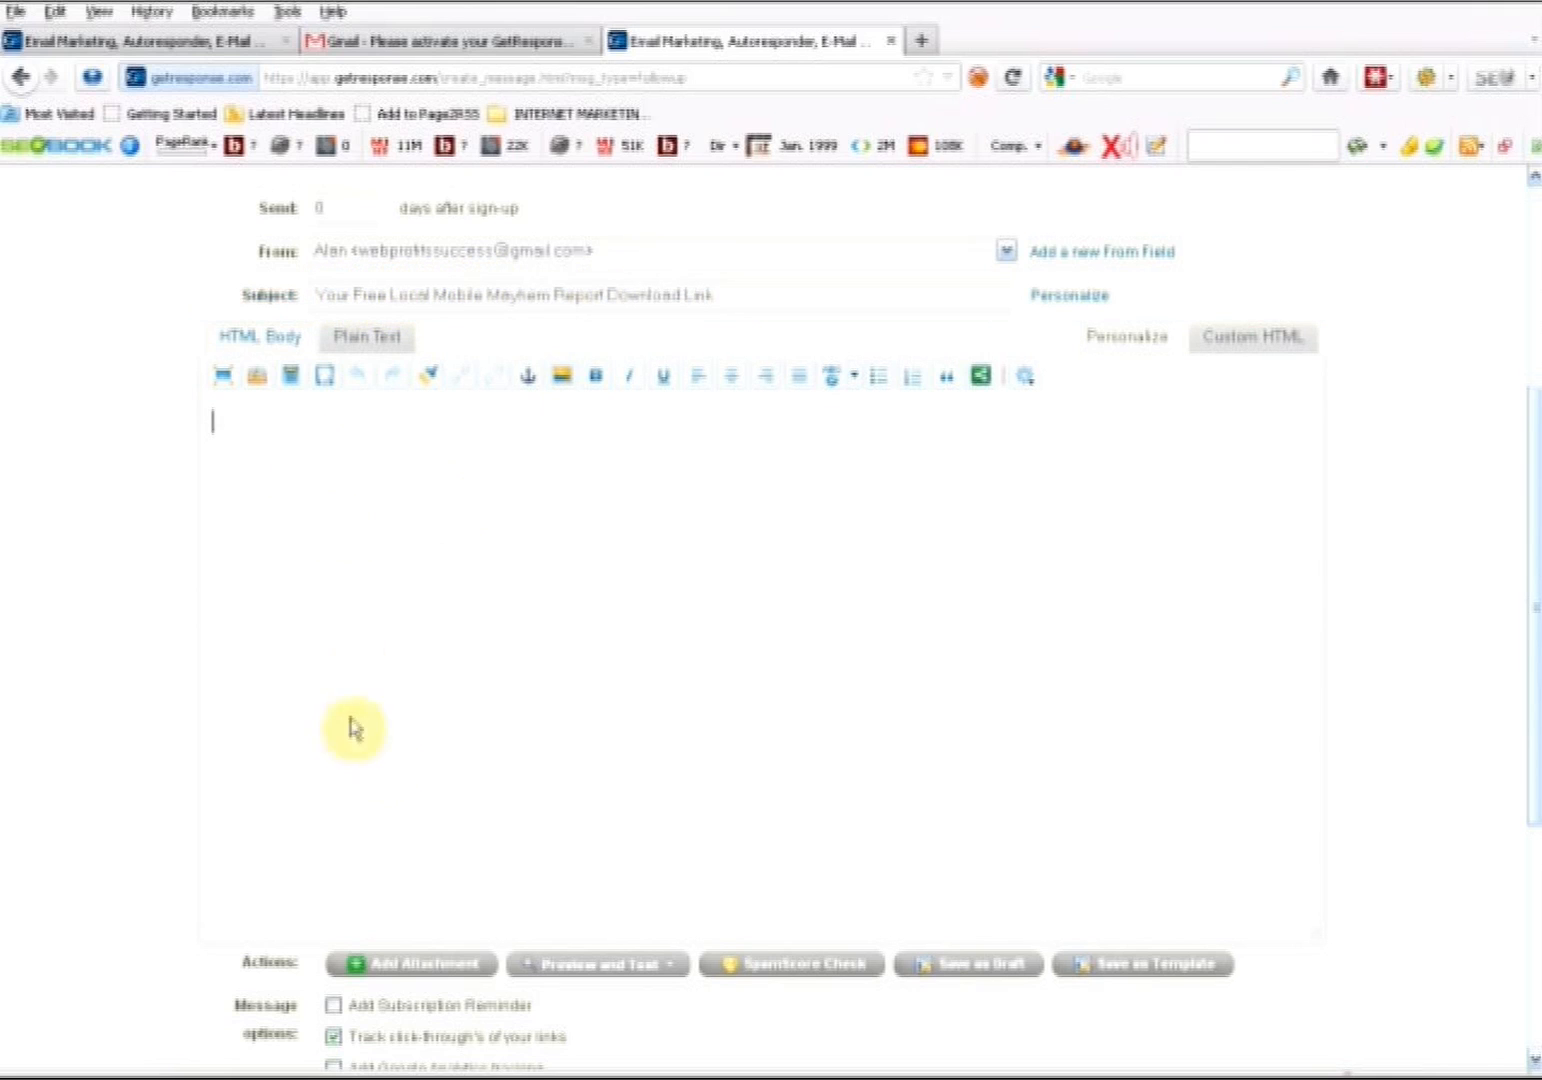
pyautogui.click(505, 1068)
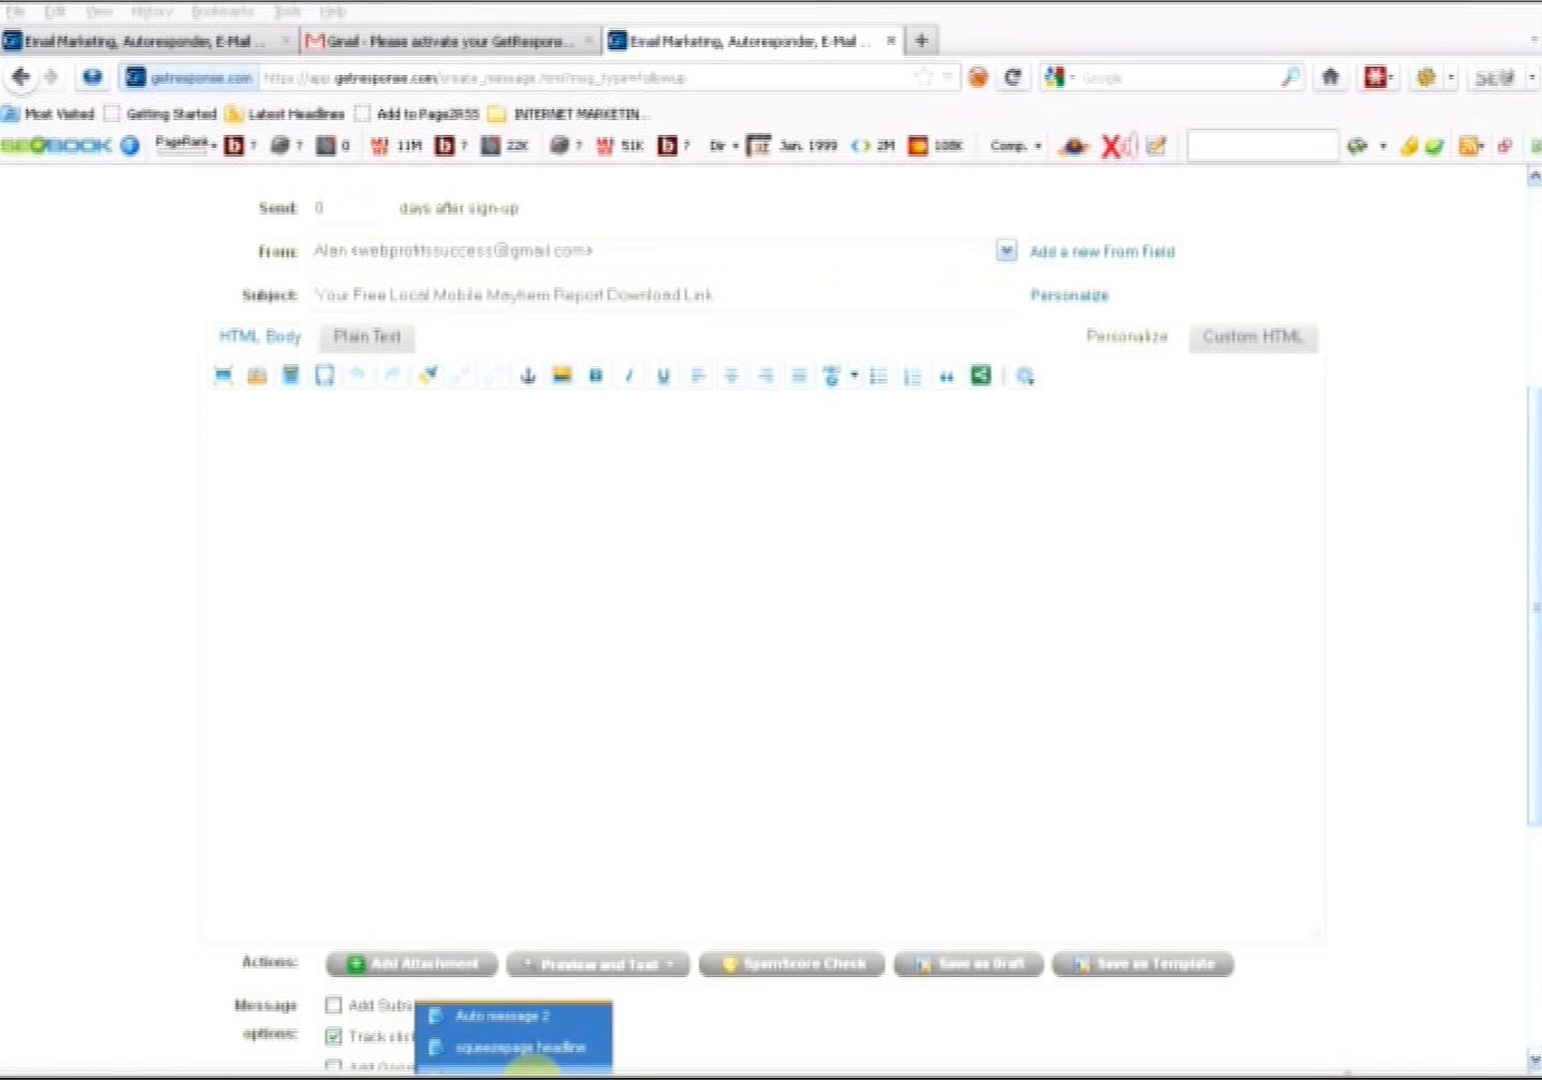
pyautogui.click(514, 1072)
pyautogui.click(501, 1074)
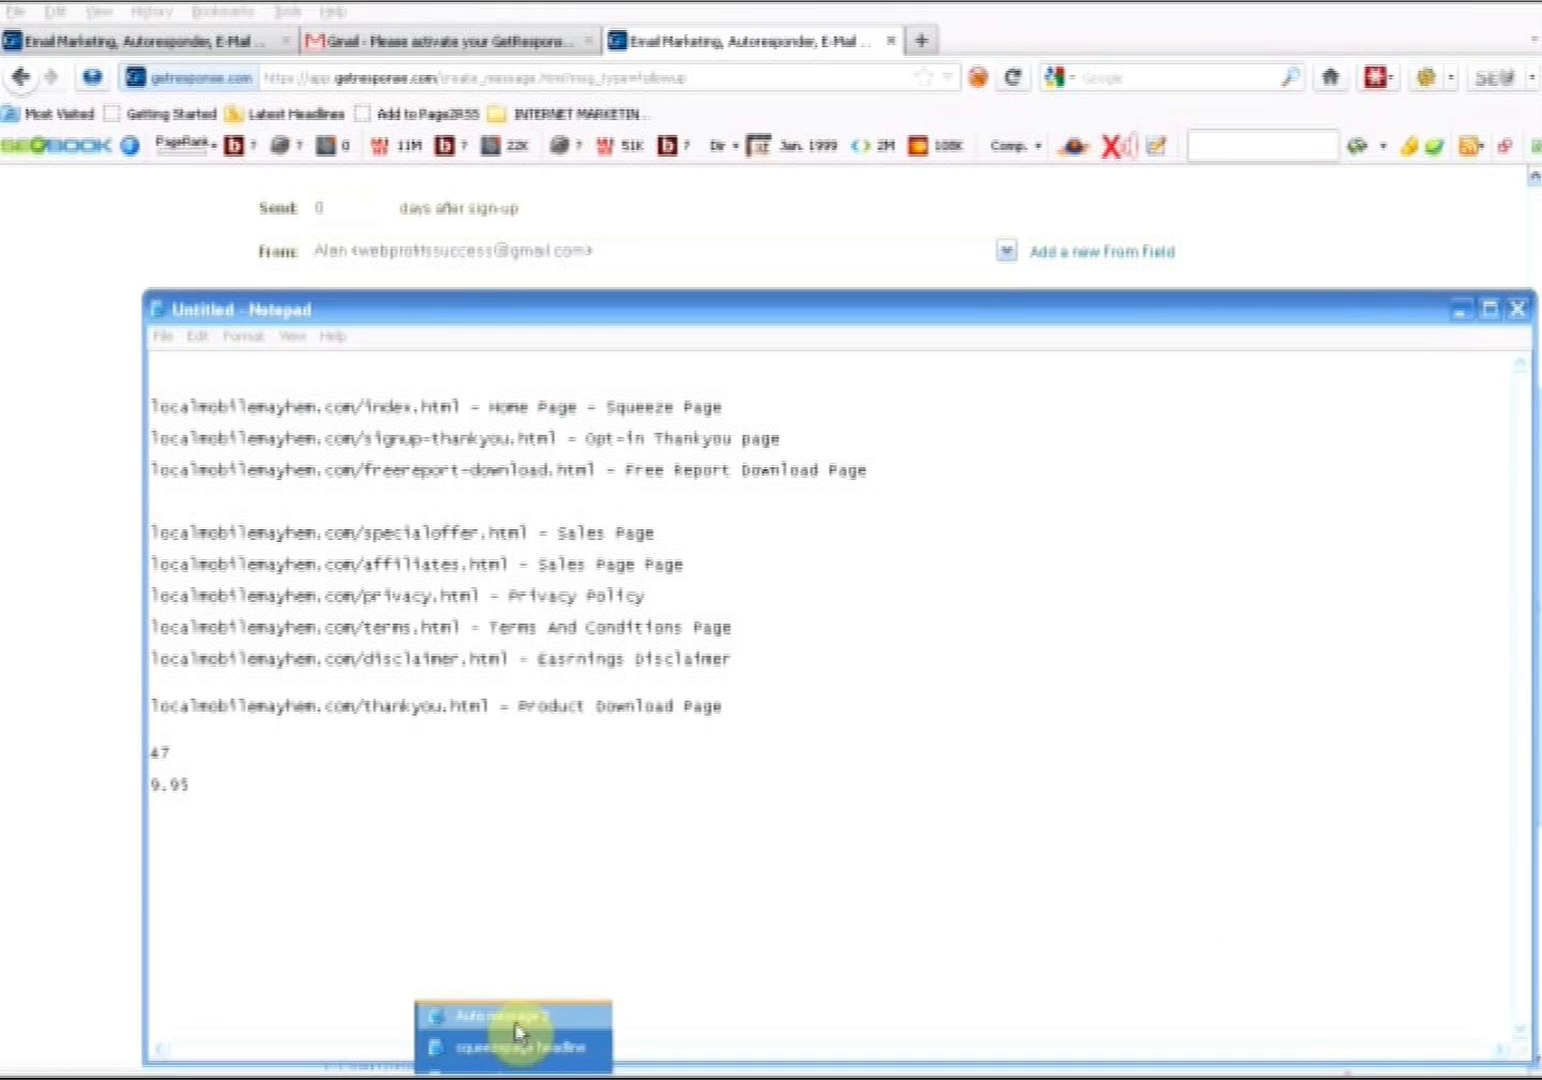
pyautogui.click(510, 1075)
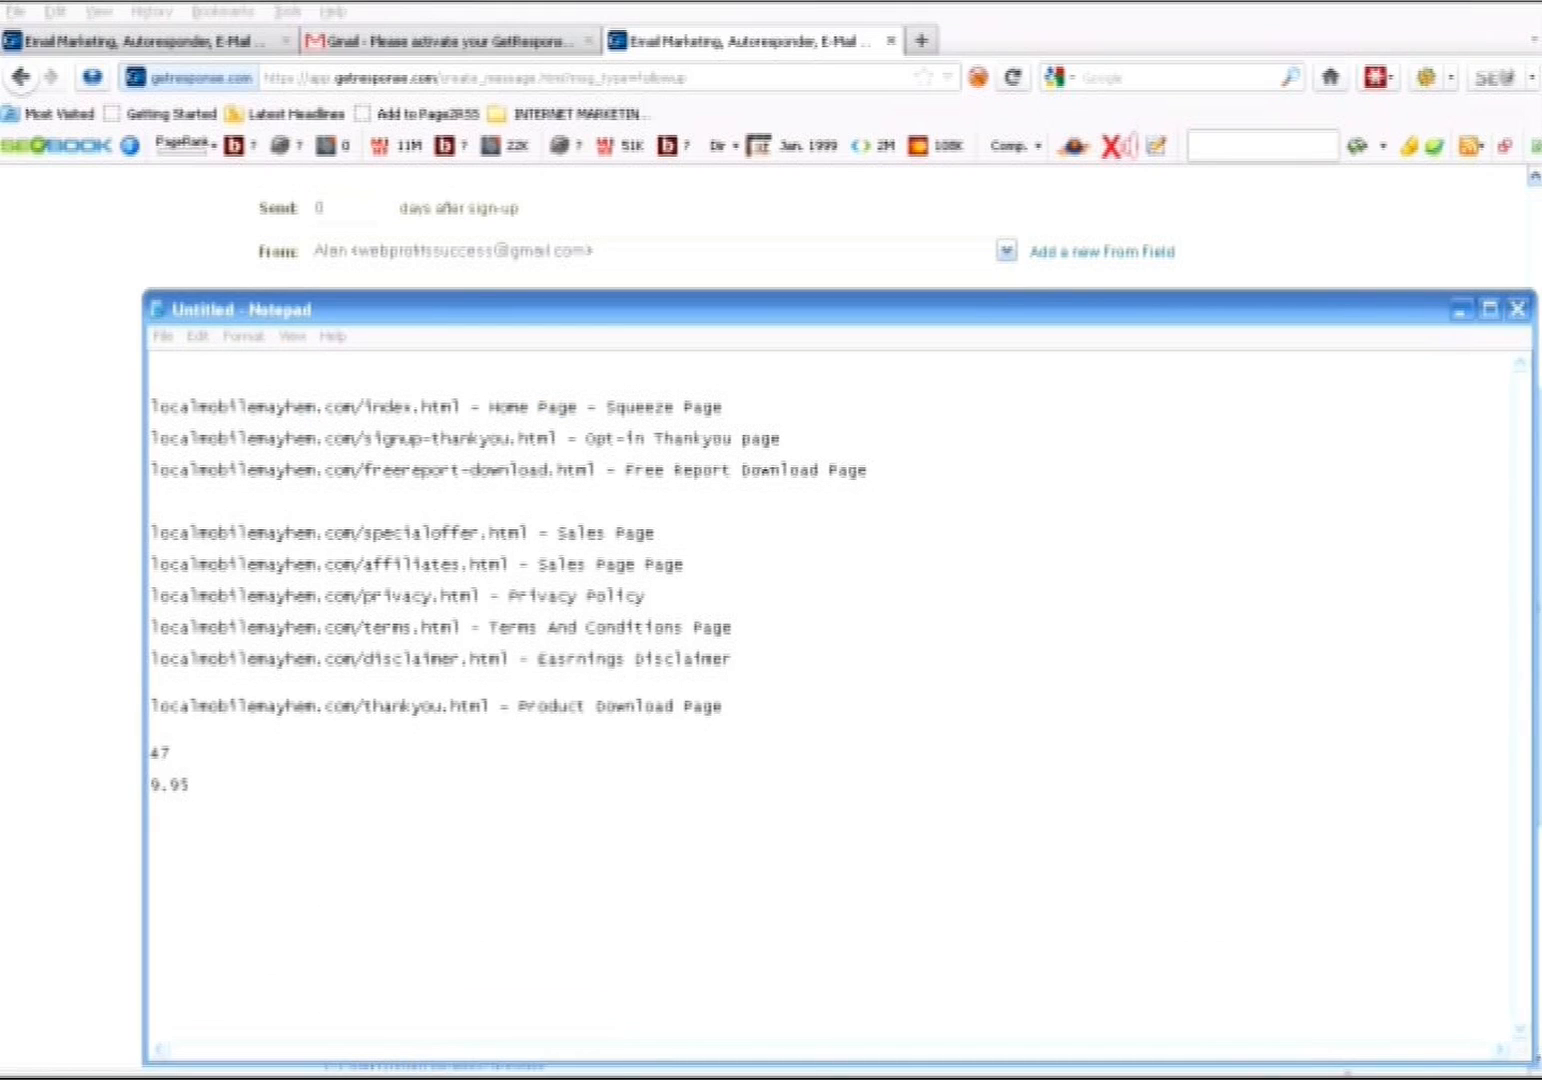
pyautogui.click(1462, 310)
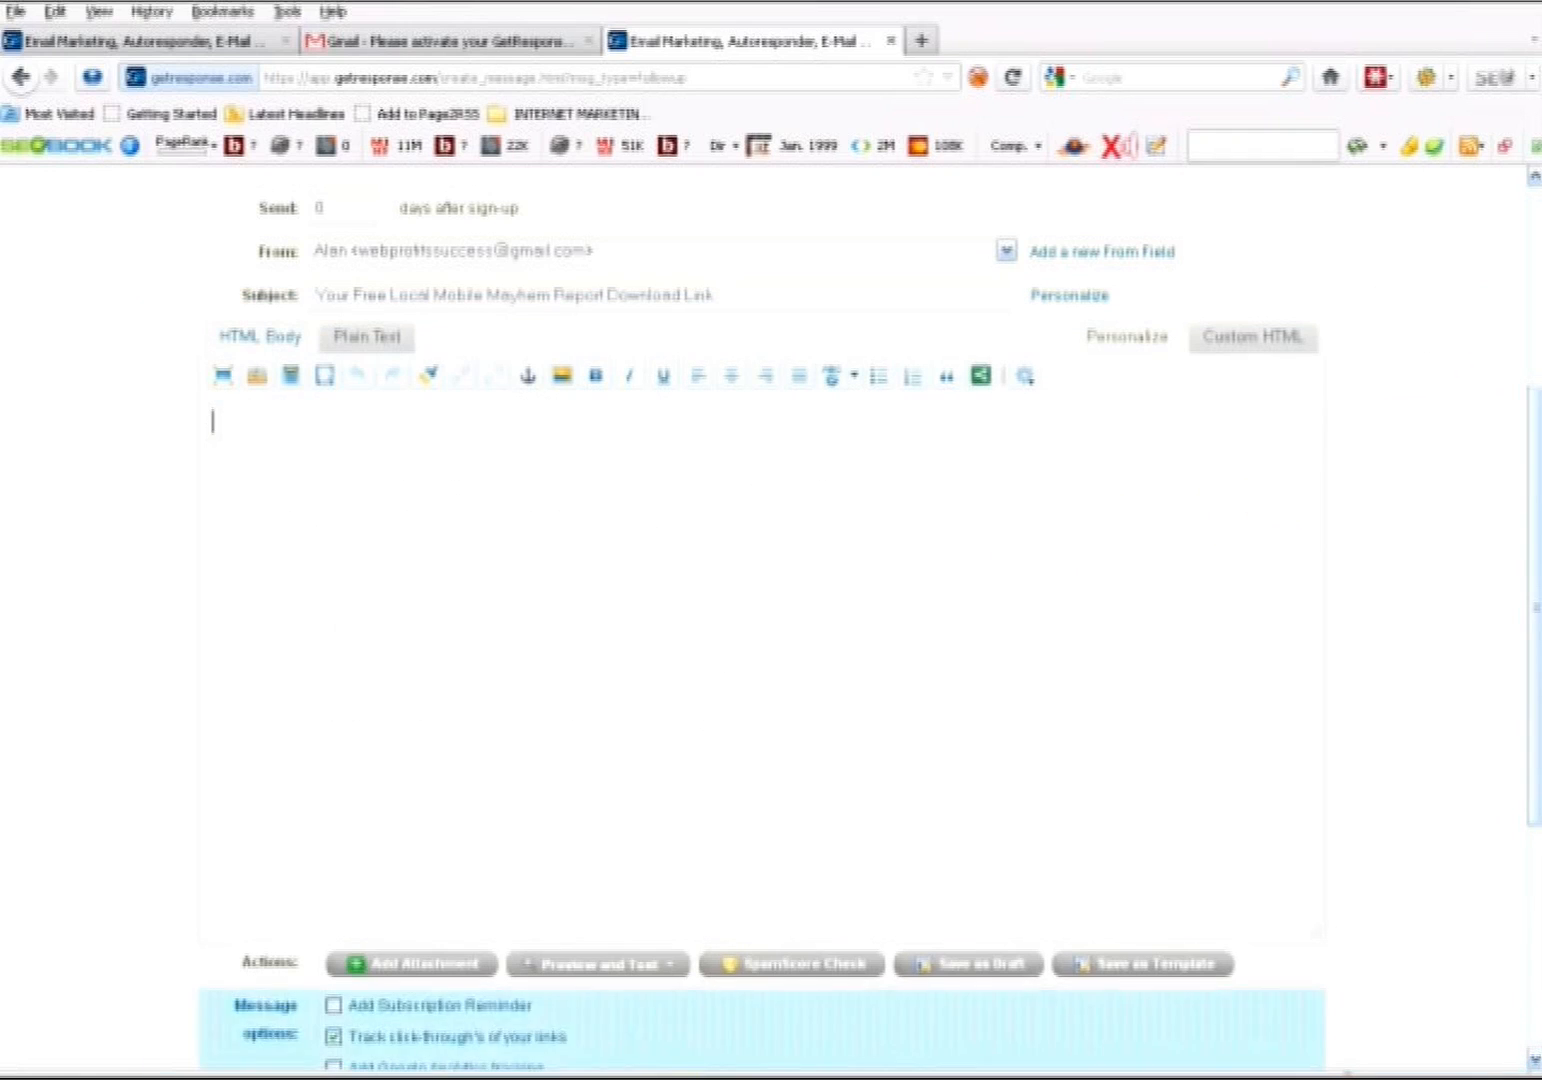
# Open the "1 auto message" text file from the LOCAL MOBILE MAYHEM folder and copy its entire text
pyautogui.click(675, 1060)
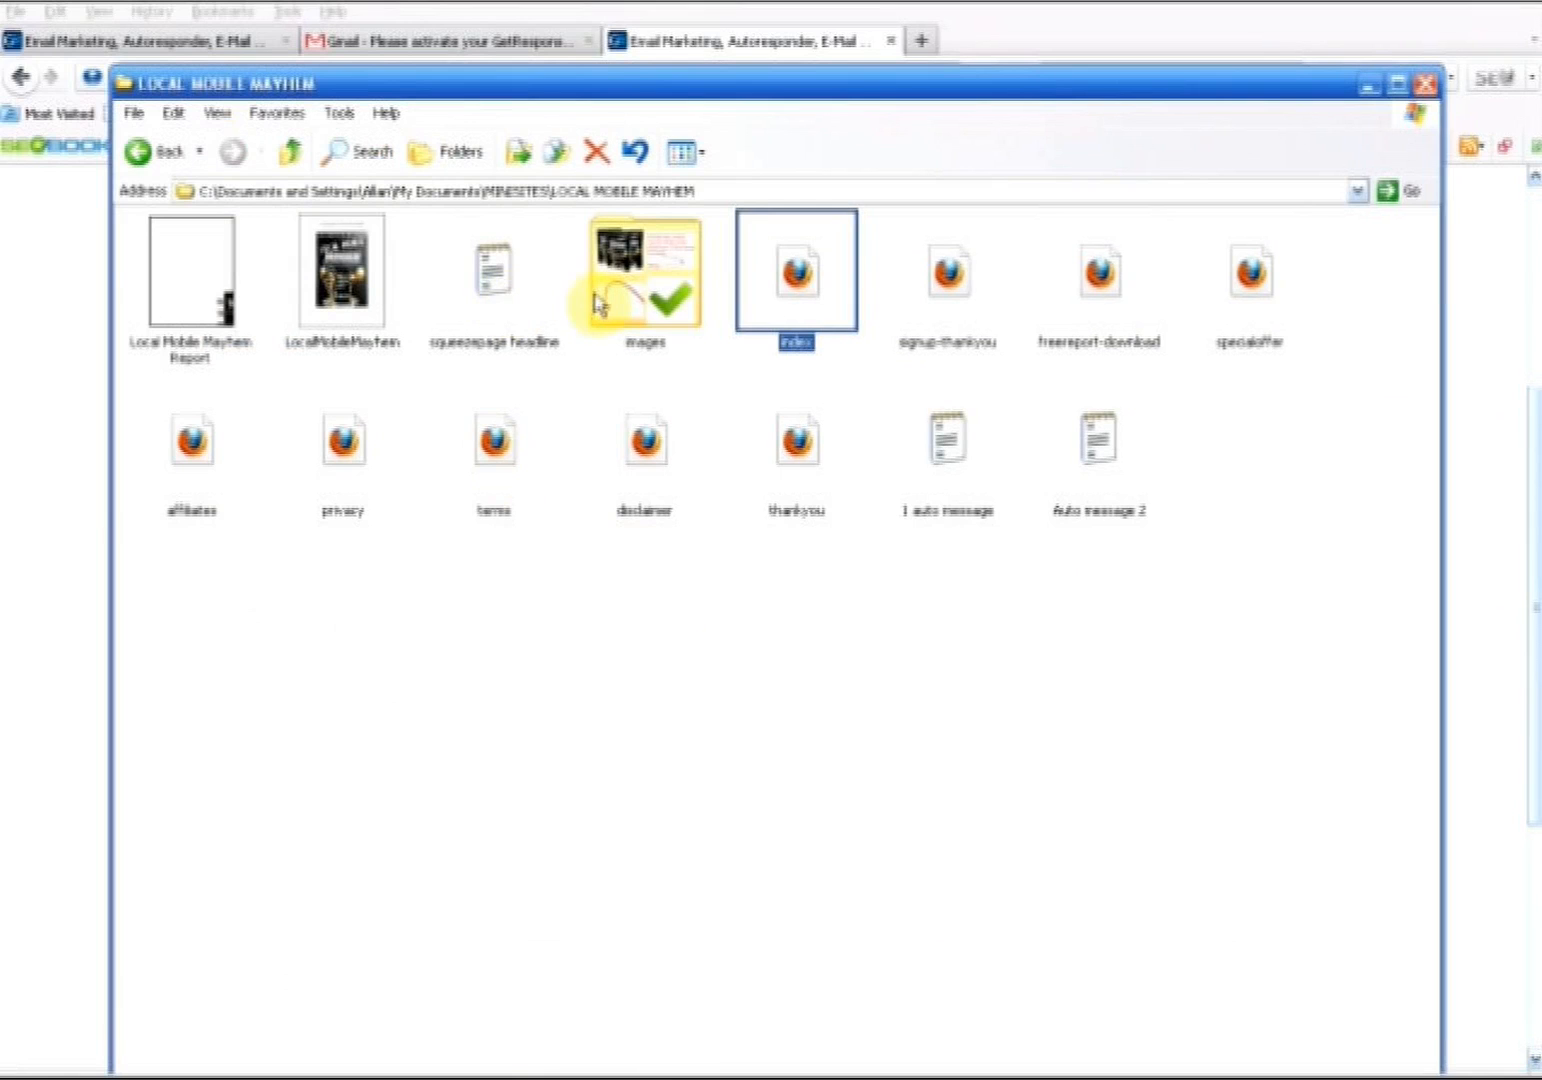
pyautogui.doubleClick(946, 465)
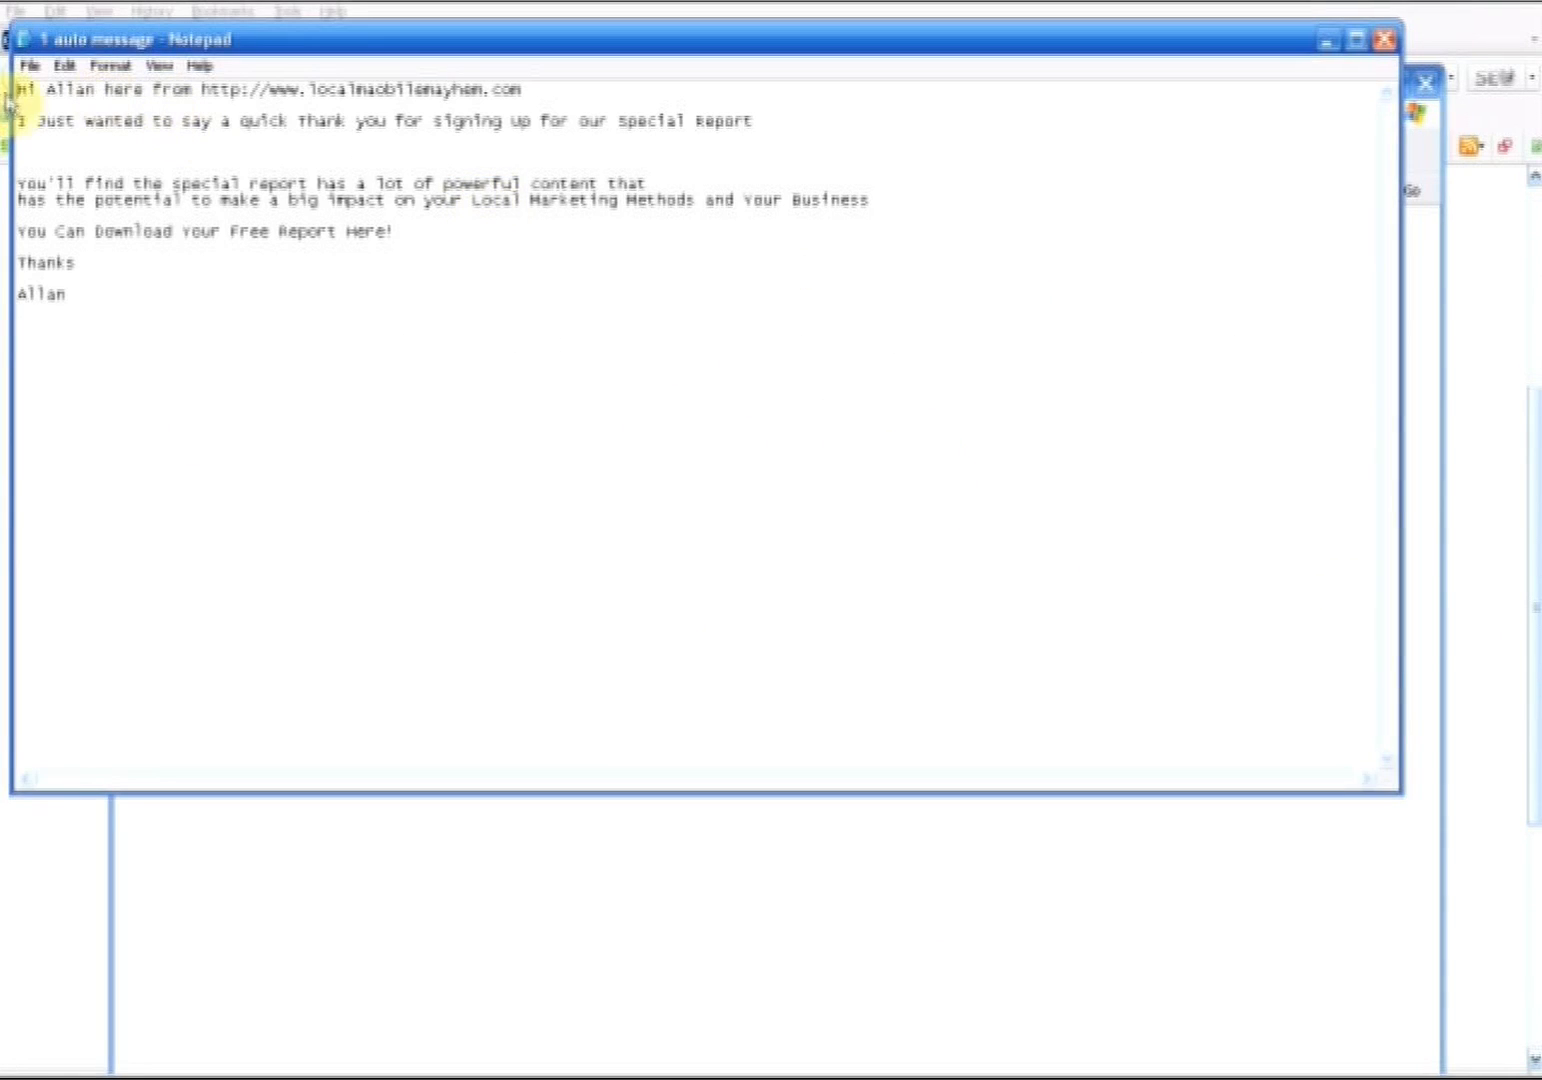
pyautogui.moveTo(17, 88); pyautogui.dragTo(96, 289)
pyautogui.rightClick(144, 212)
pyautogui.click(211, 279)
# Return to GetResponse and paste the copied auto message text into the follow-up's HTML body
pyautogui.click(55, 874)
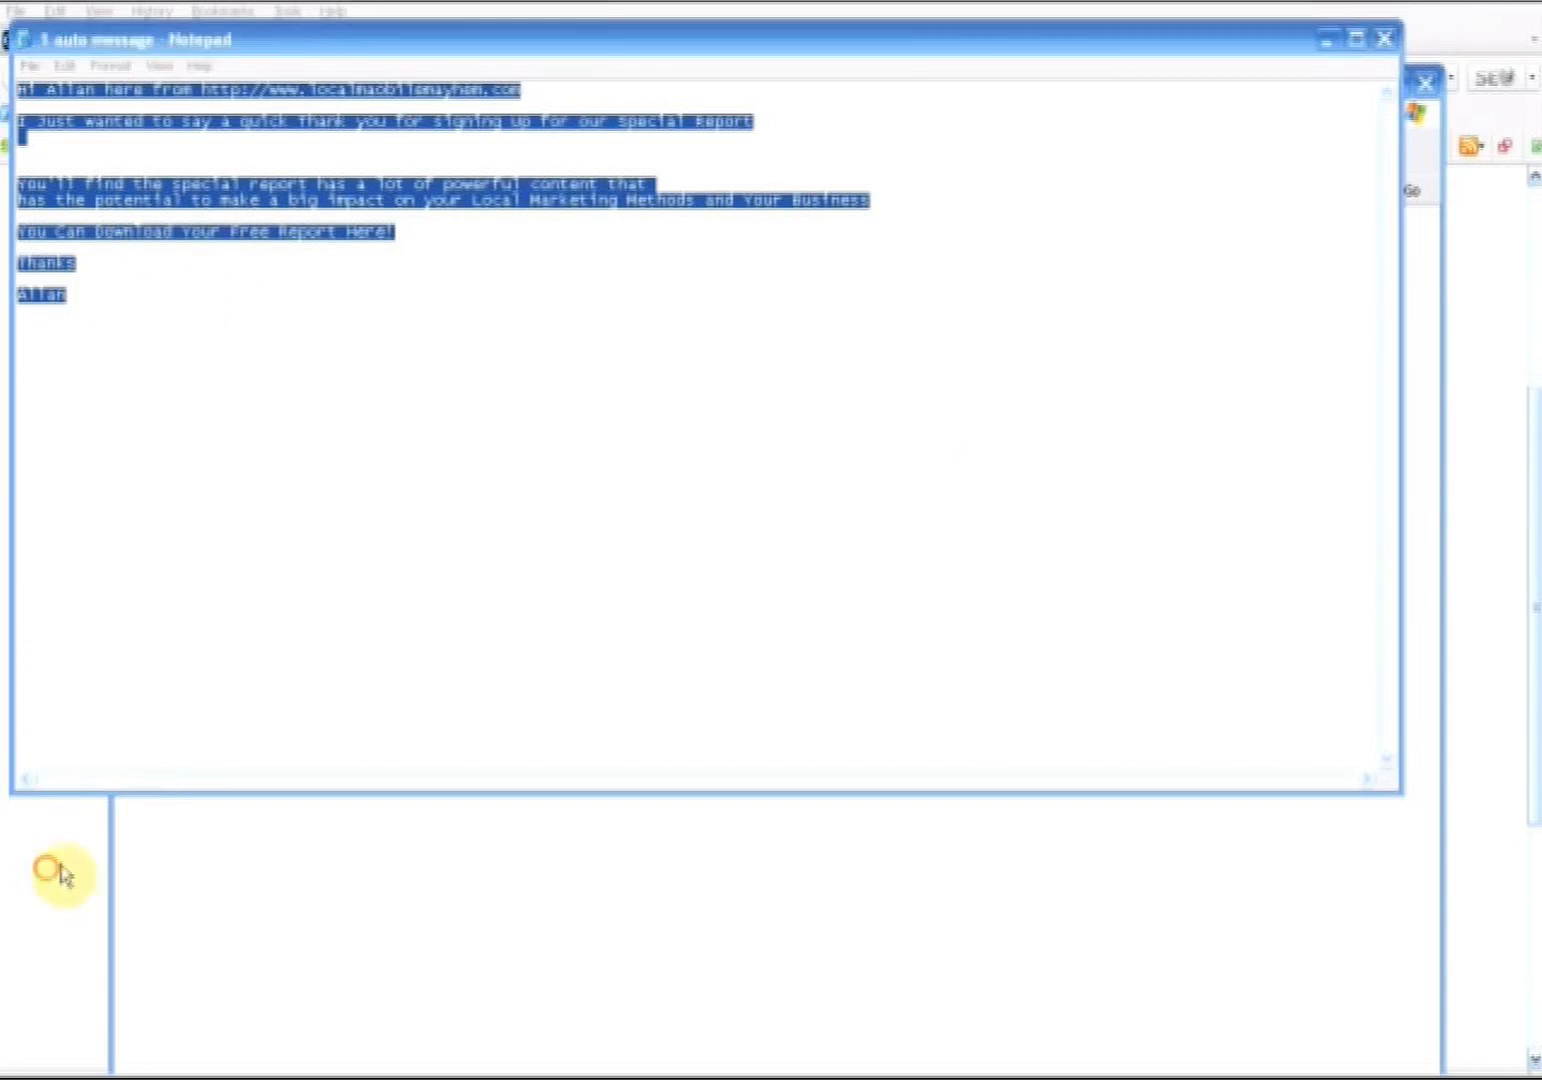
pyautogui.click(387, 474)
pyautogui.rightClick(387, 474)
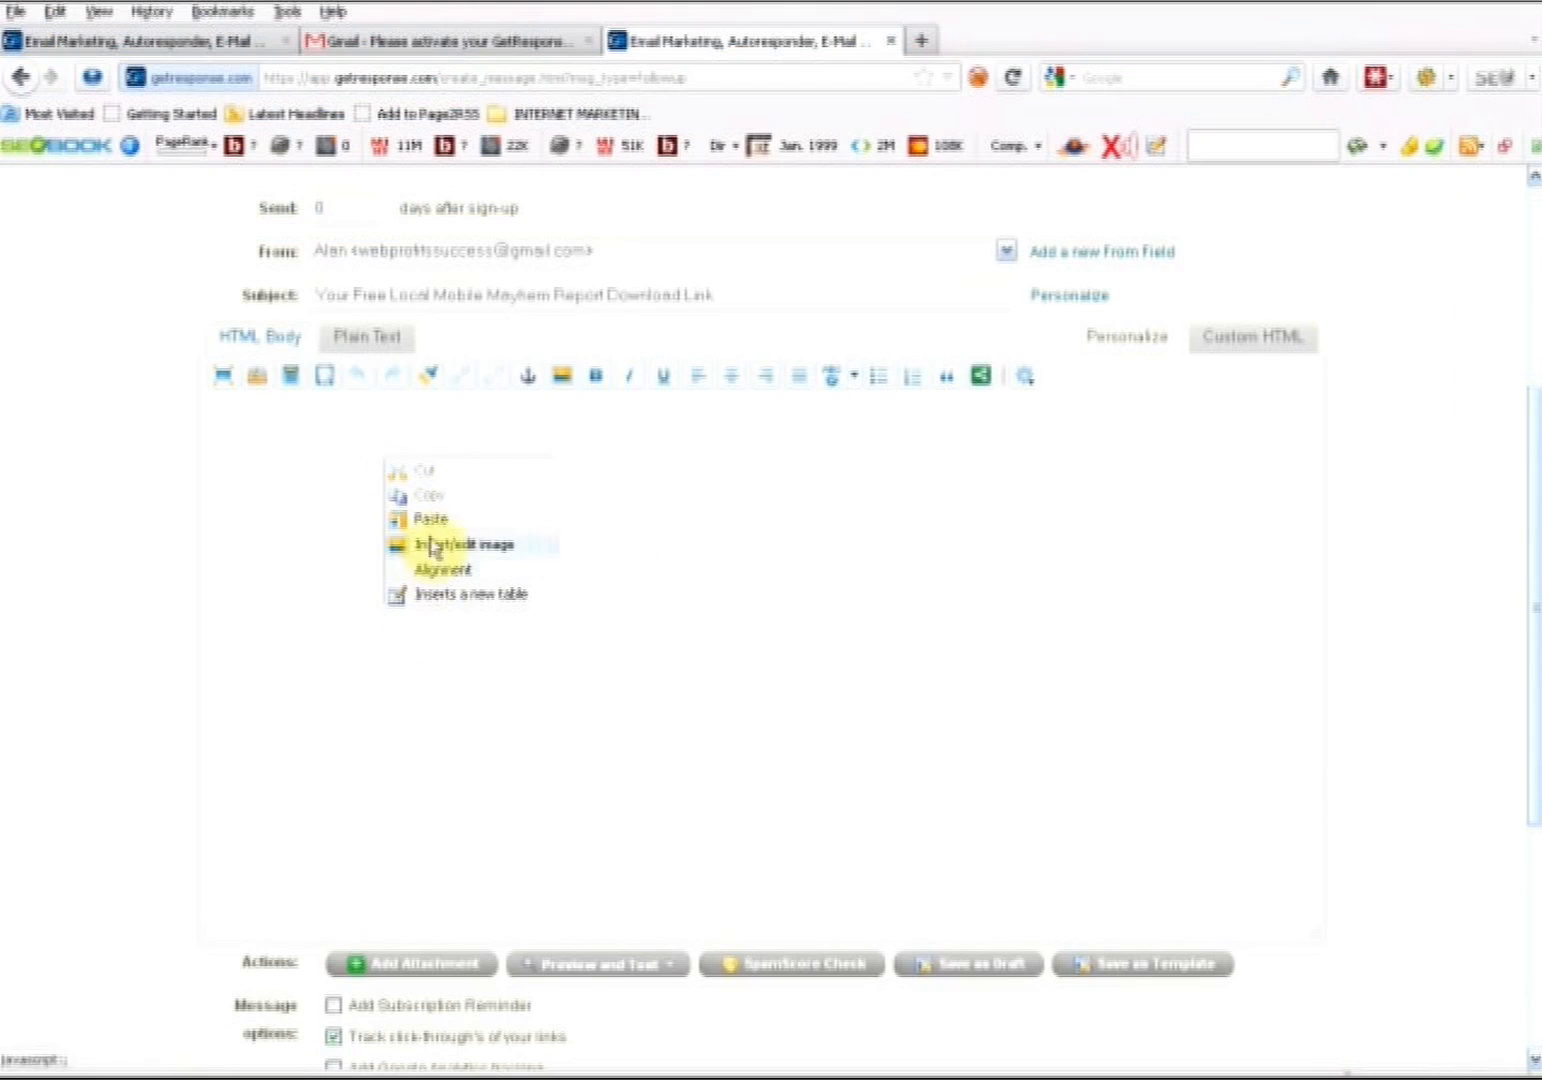
pyautogui.click(428, 518)
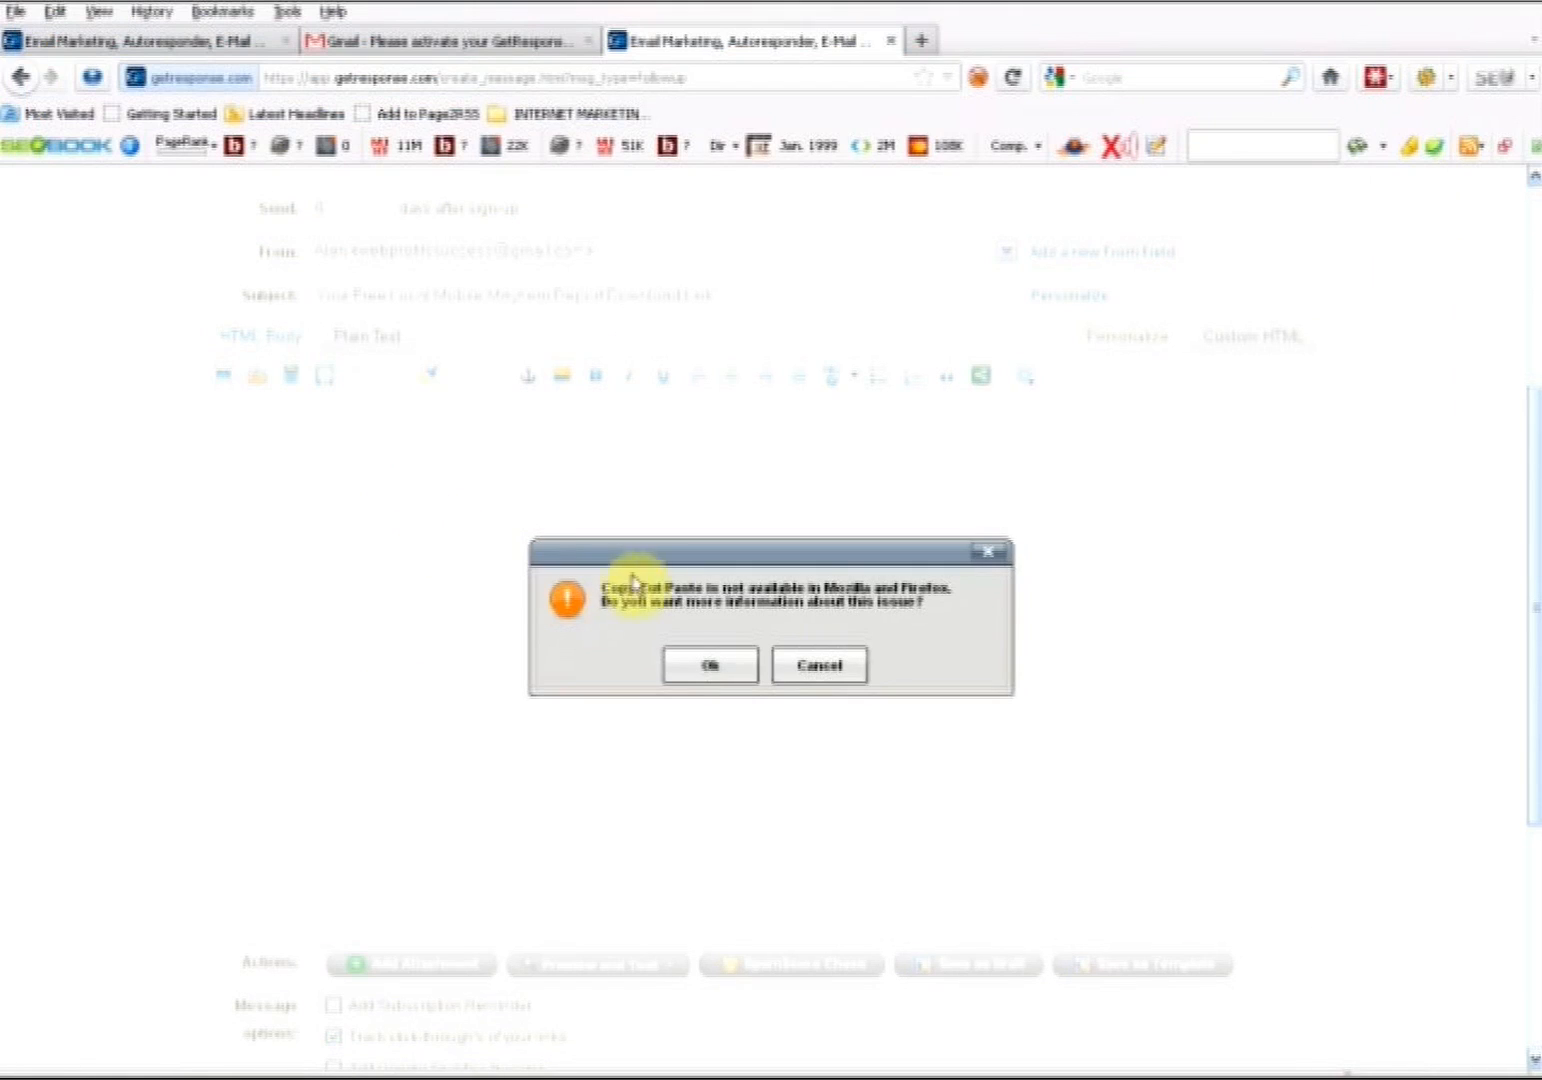
pyautogui.click(723, 672)
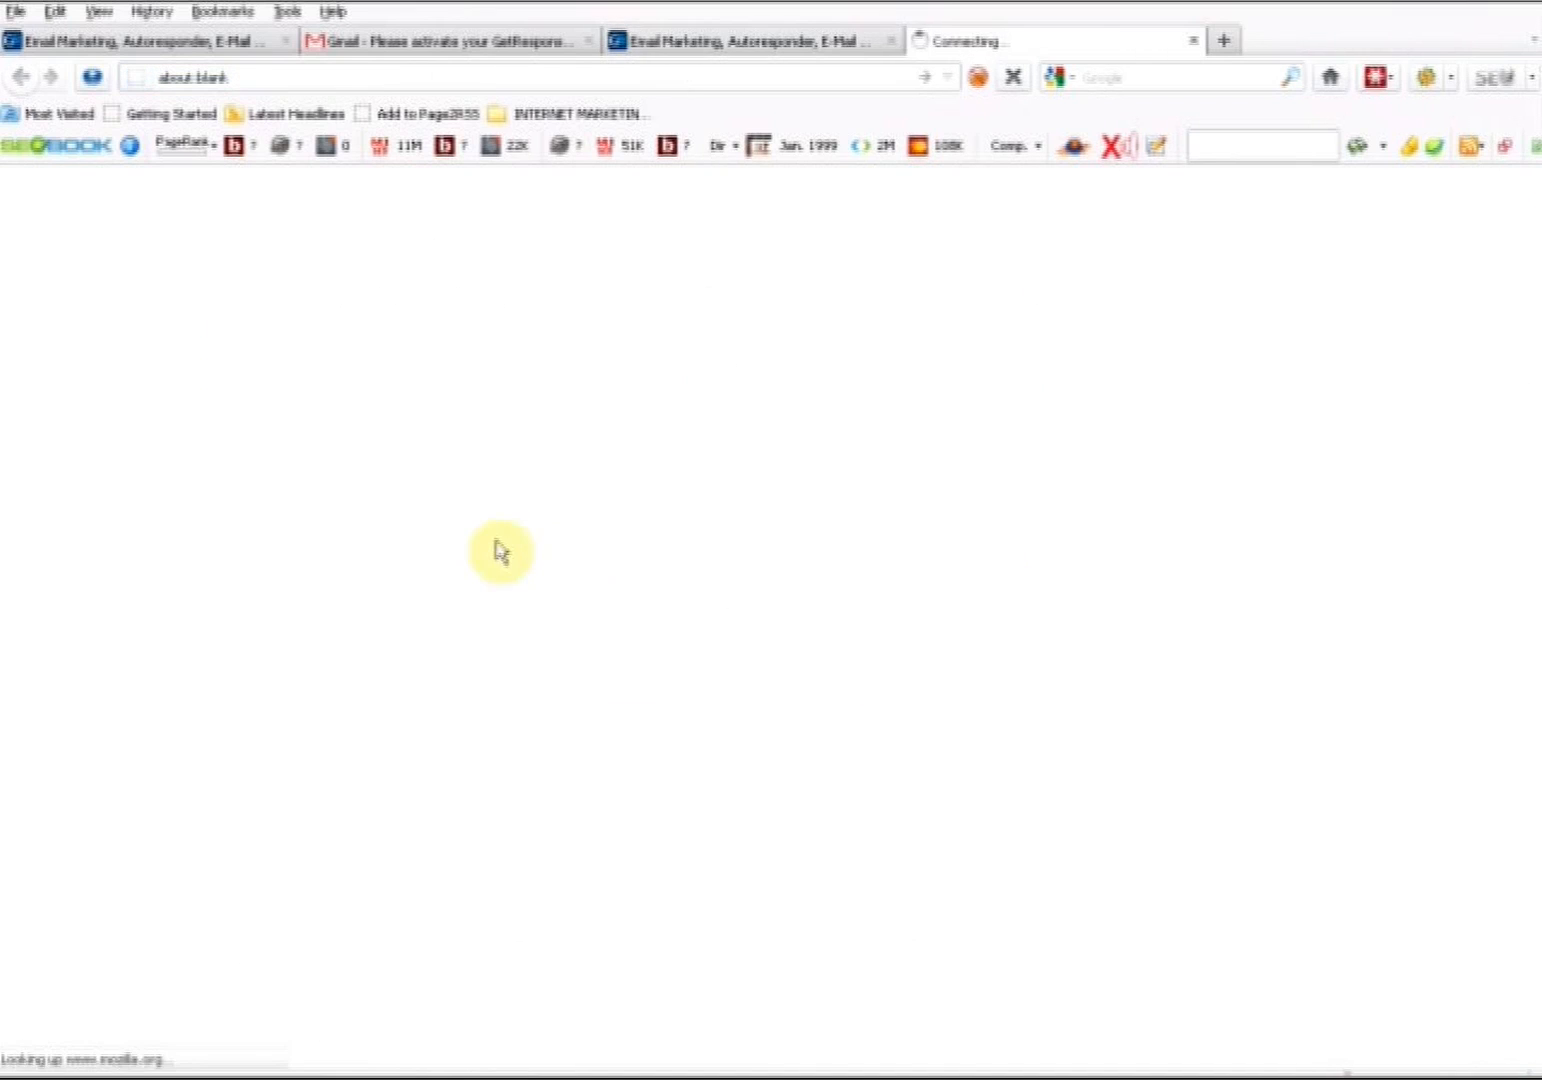
pyautogui.click(757, 44)
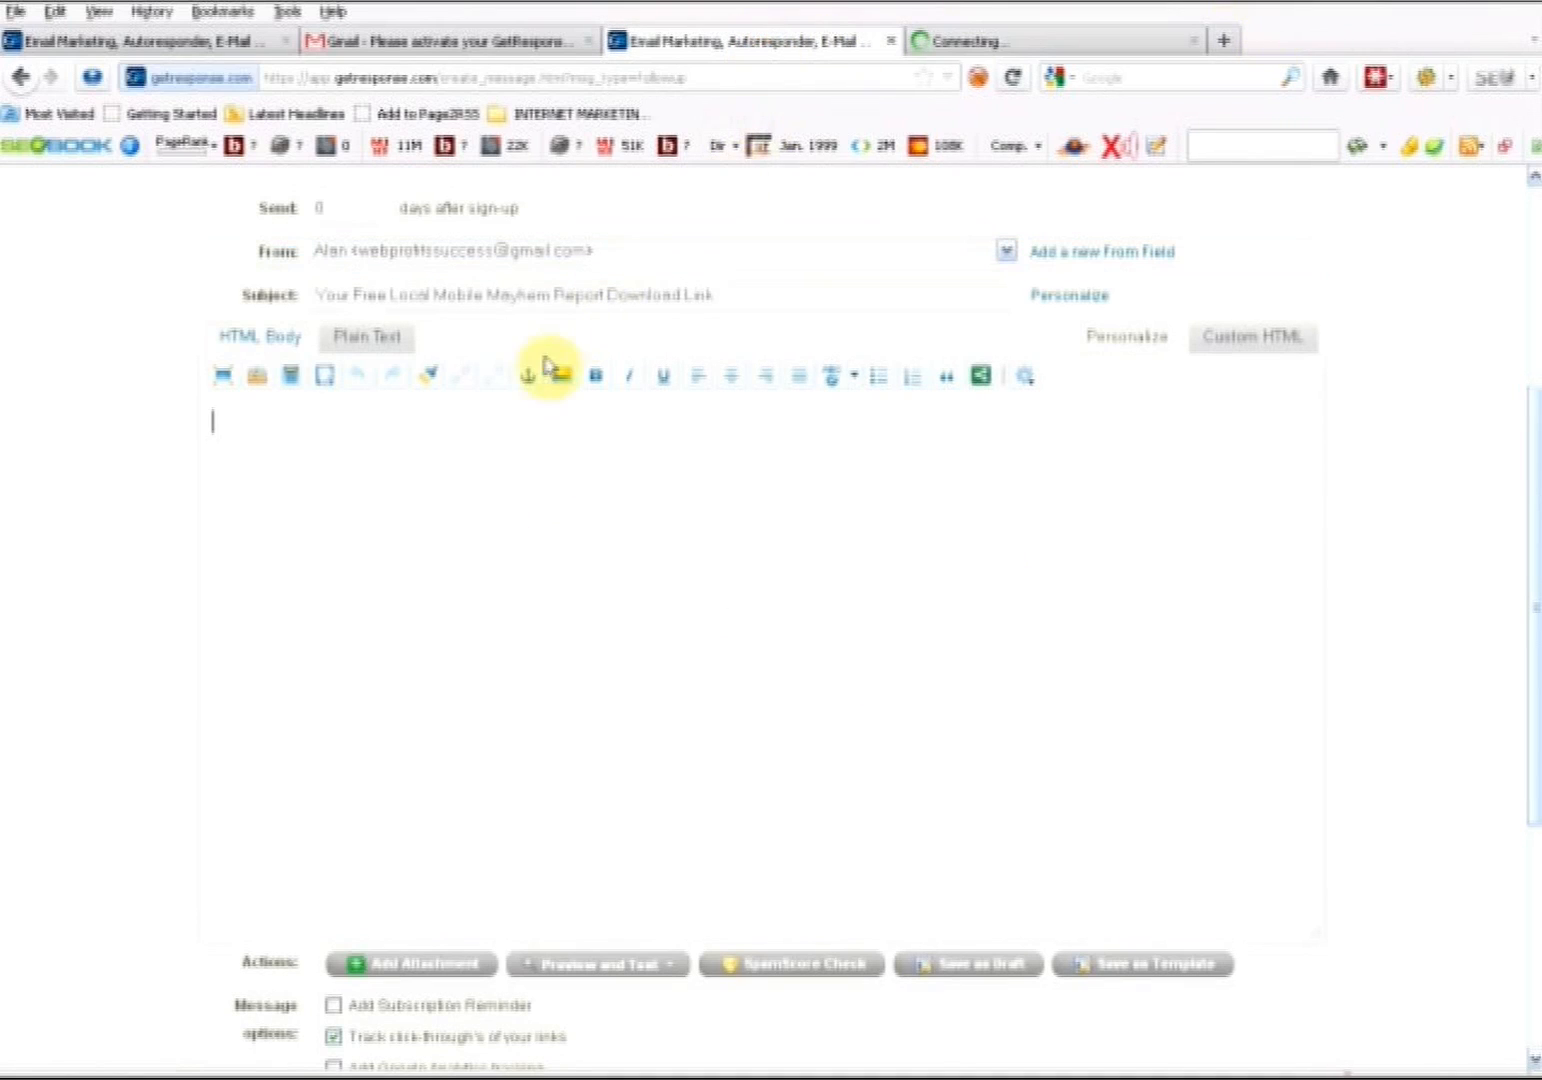
pyautogui.hotkey('ctrl', 'v')
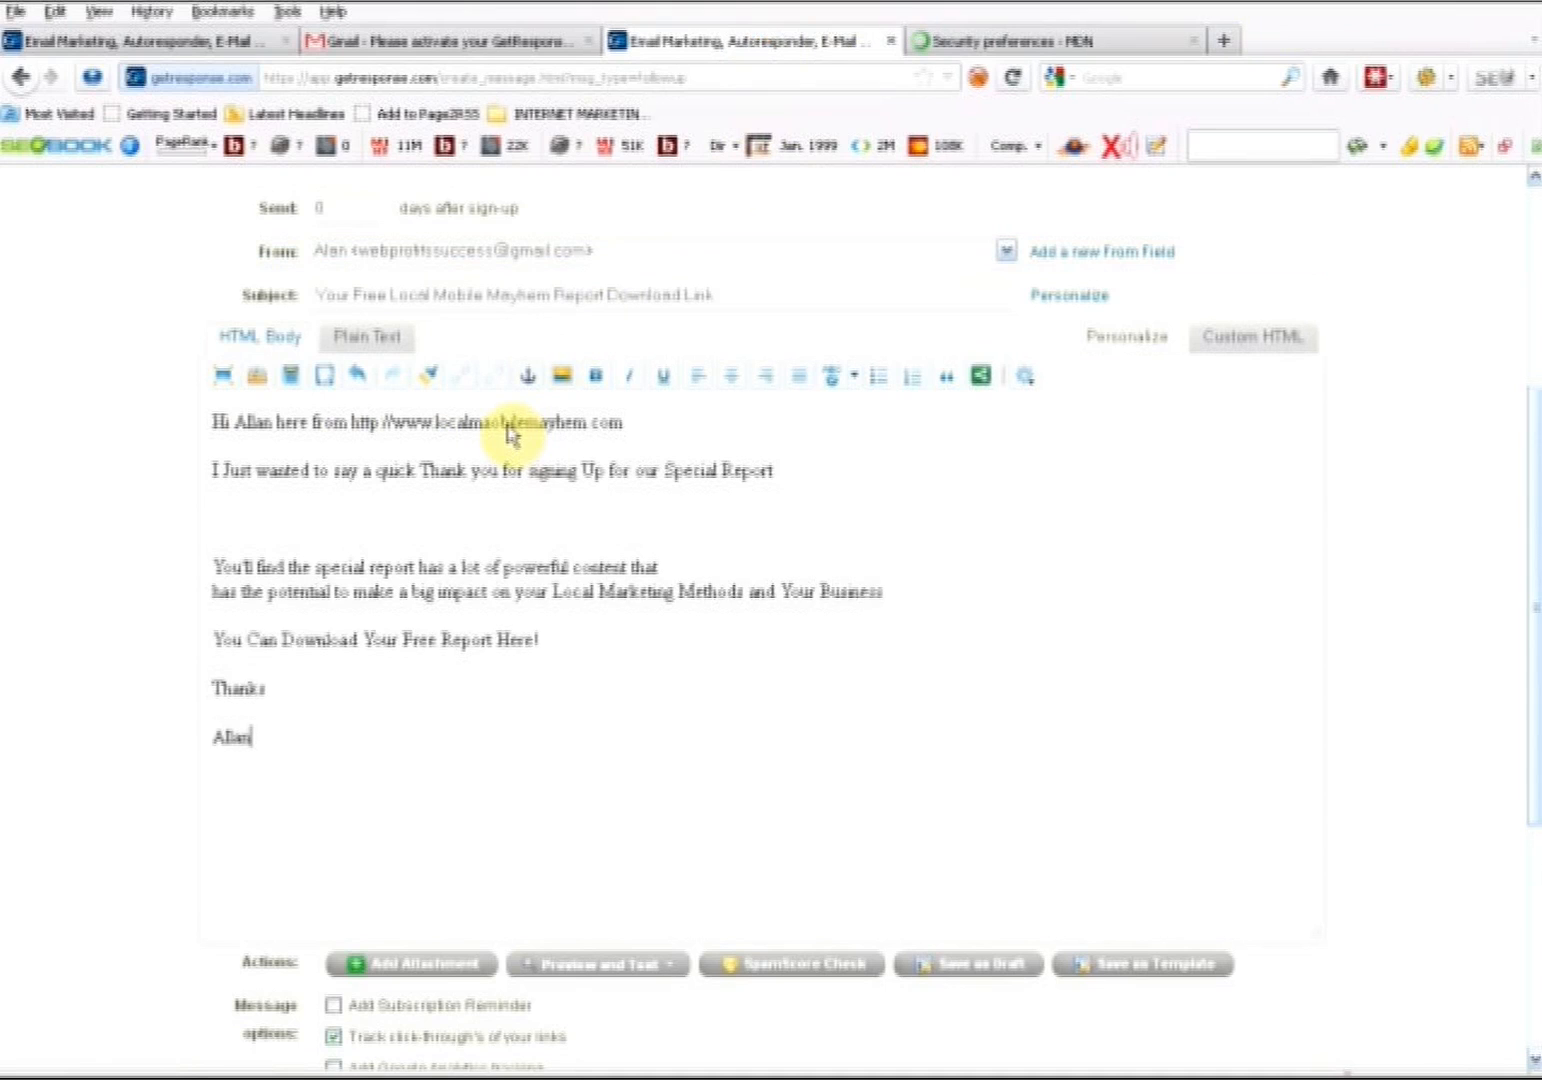
# Remove the extra blank lines between the thank-you sentence and the paragraph starting "You'll find the special report"
pyautogui.click(377, 505)
pyautogui.click(356, 549)
pyautogui.press('BackSpace')
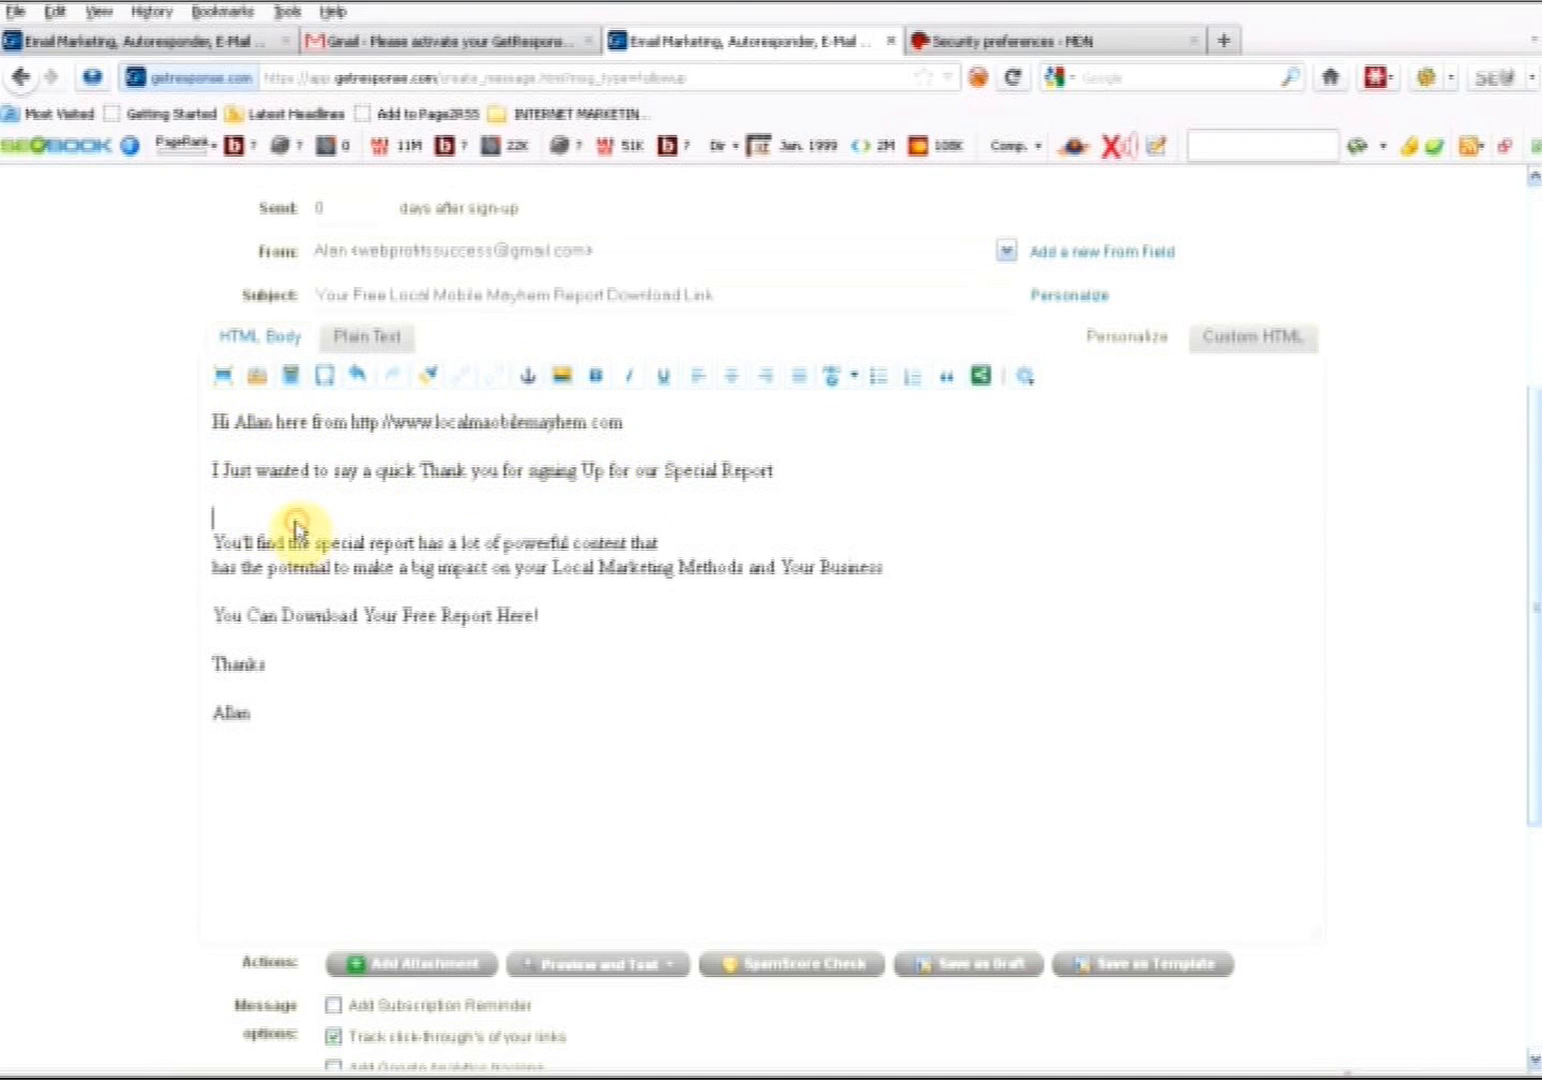
pyautogui.press('BackSpace')
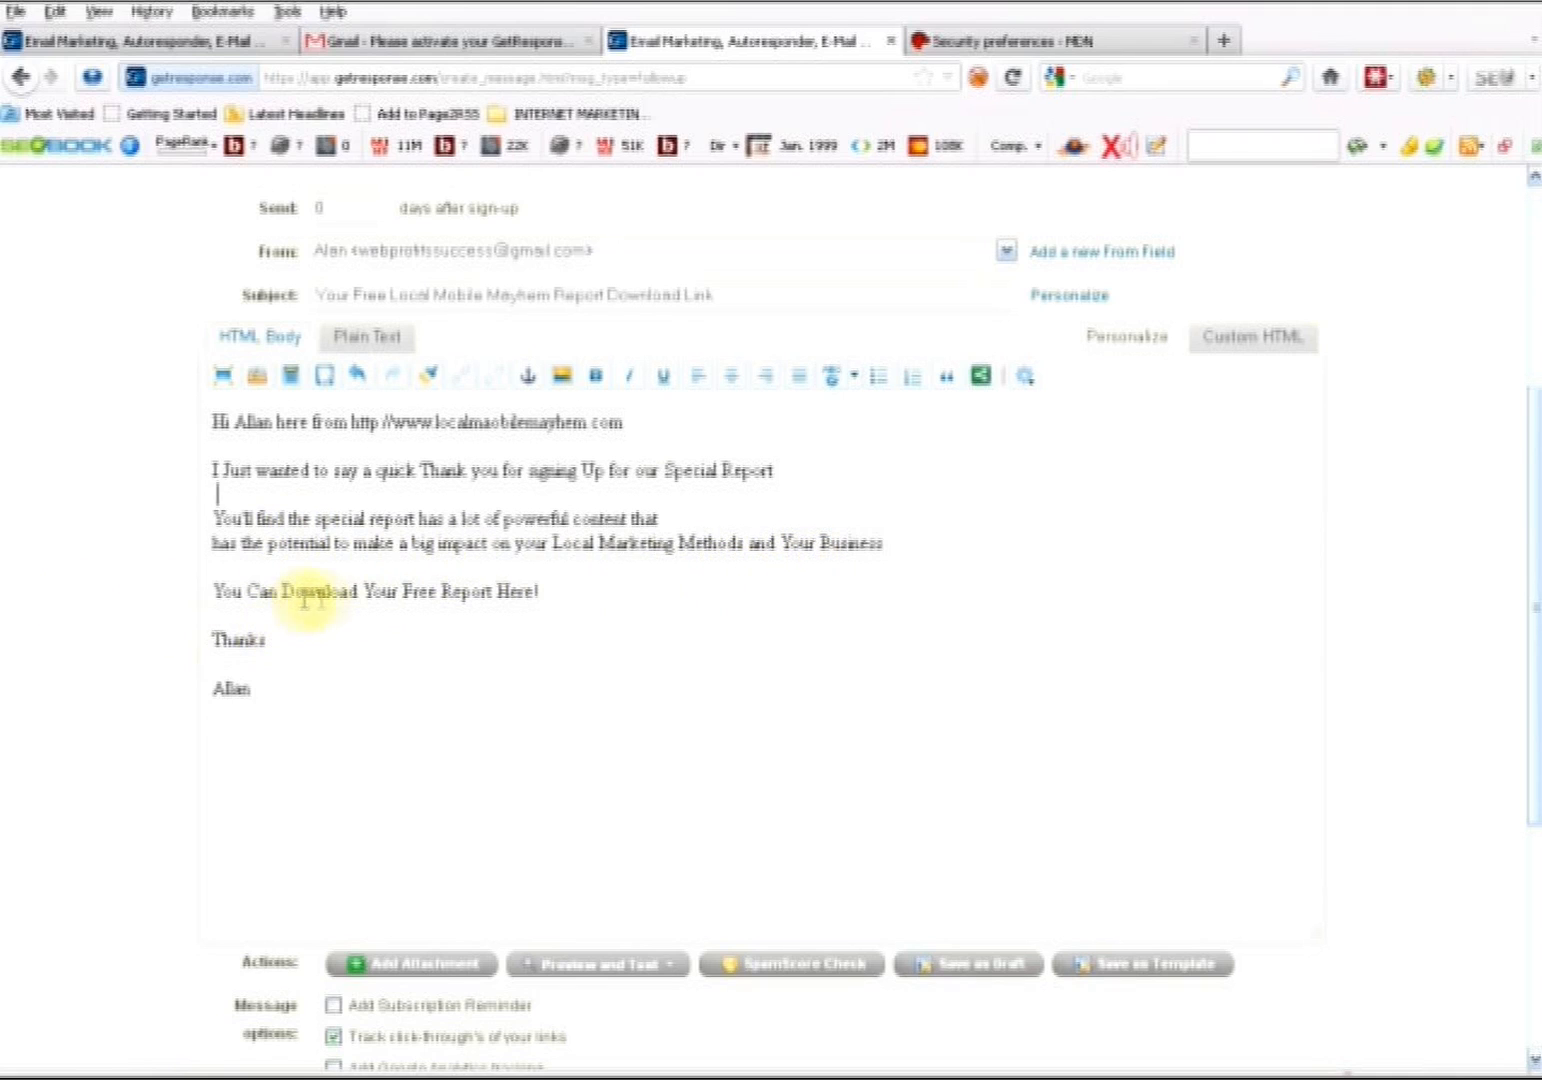
# Start a hyperlink on the line "You Can Download Your Free Report Here!" and enlarge the link dialog
pyautogui.moveTo(535, 594); pyautogui.dragTo(205, 590)
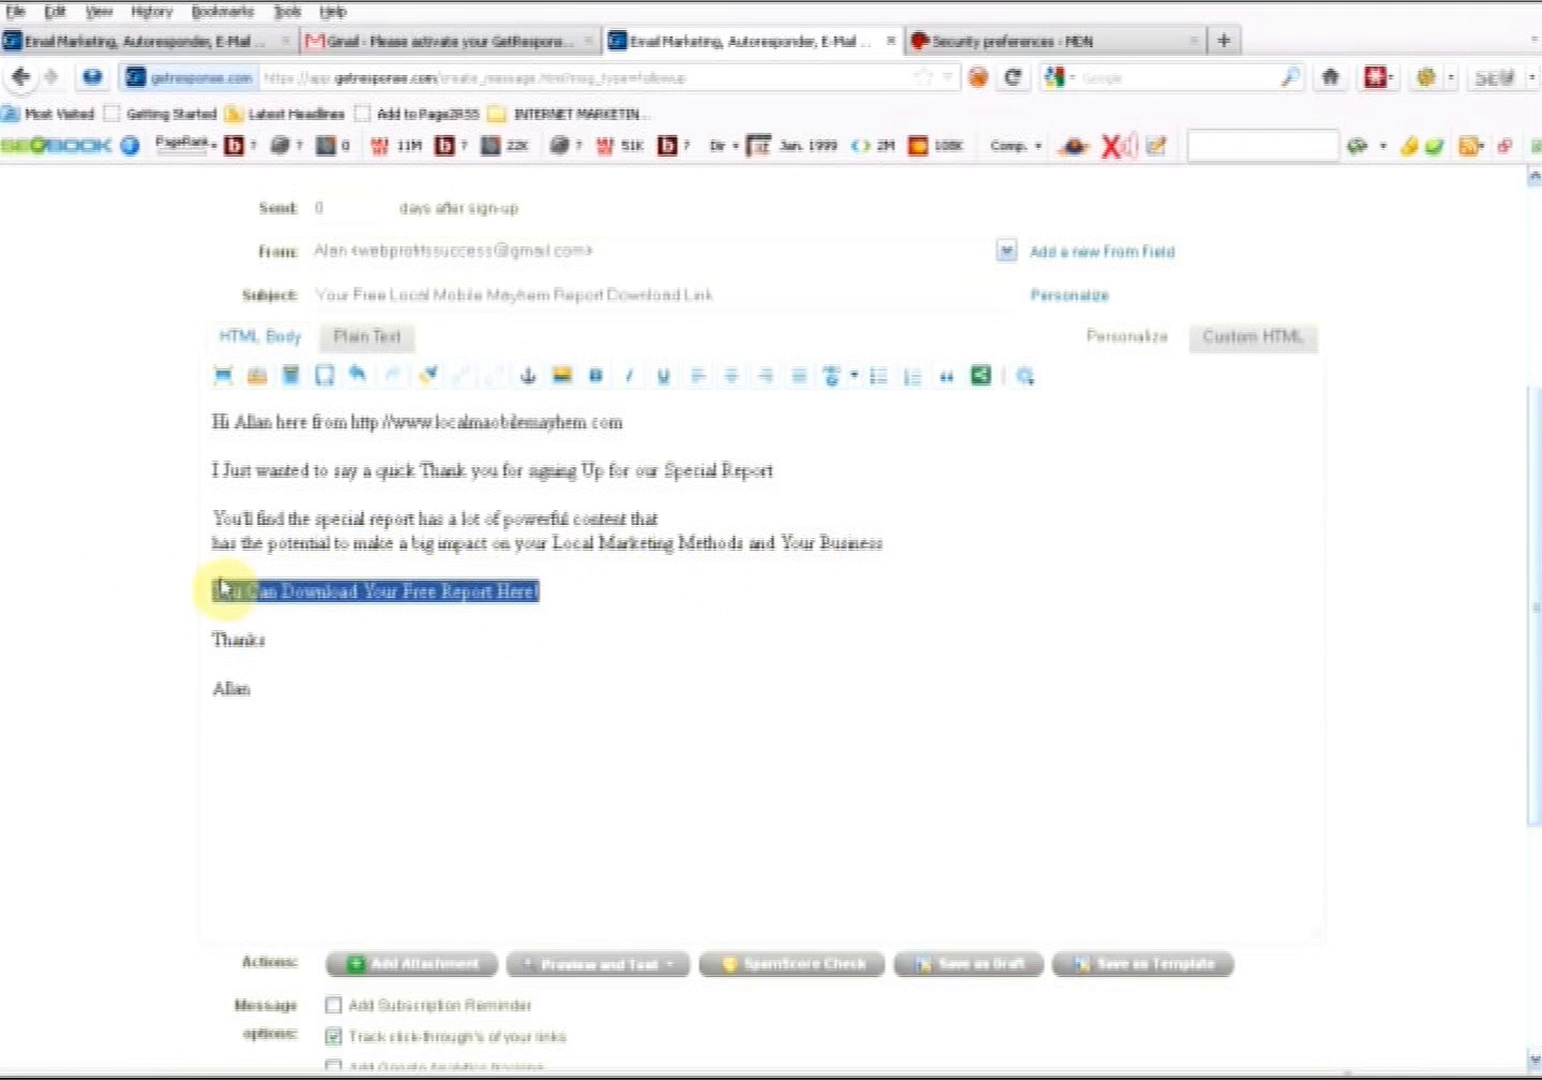
pyautogui.click(463, 377)
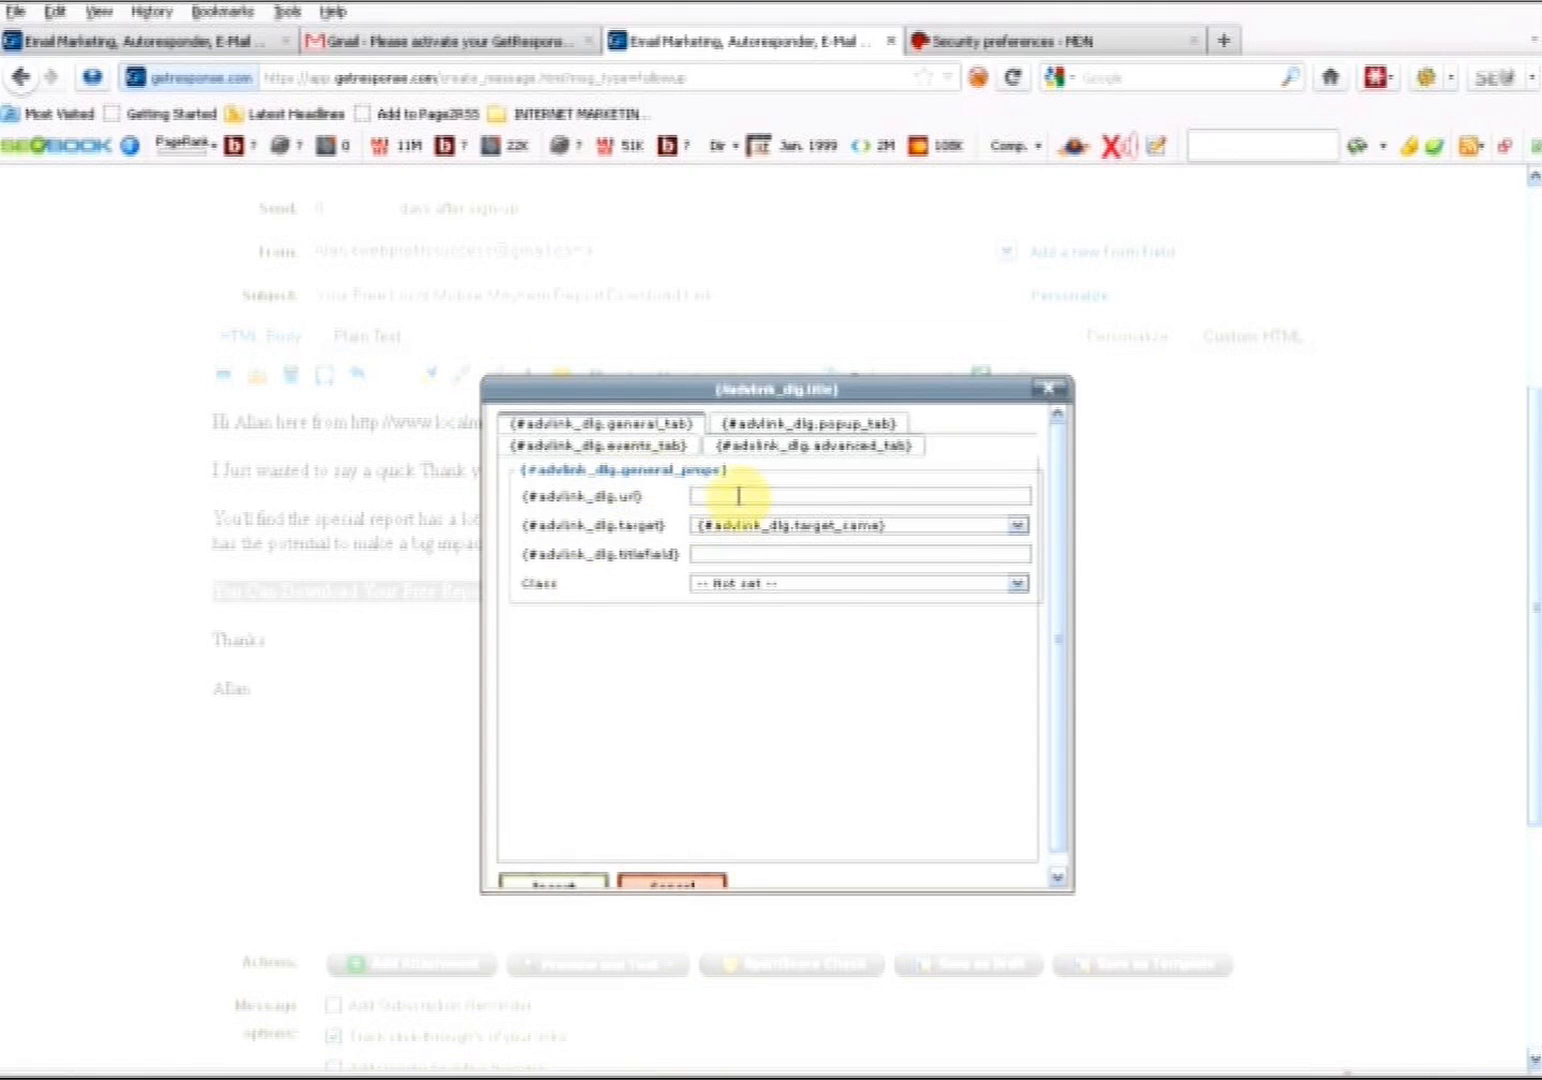
pyautogui.moveTo(920, 893); pyautogui.dragTo(922, 953)
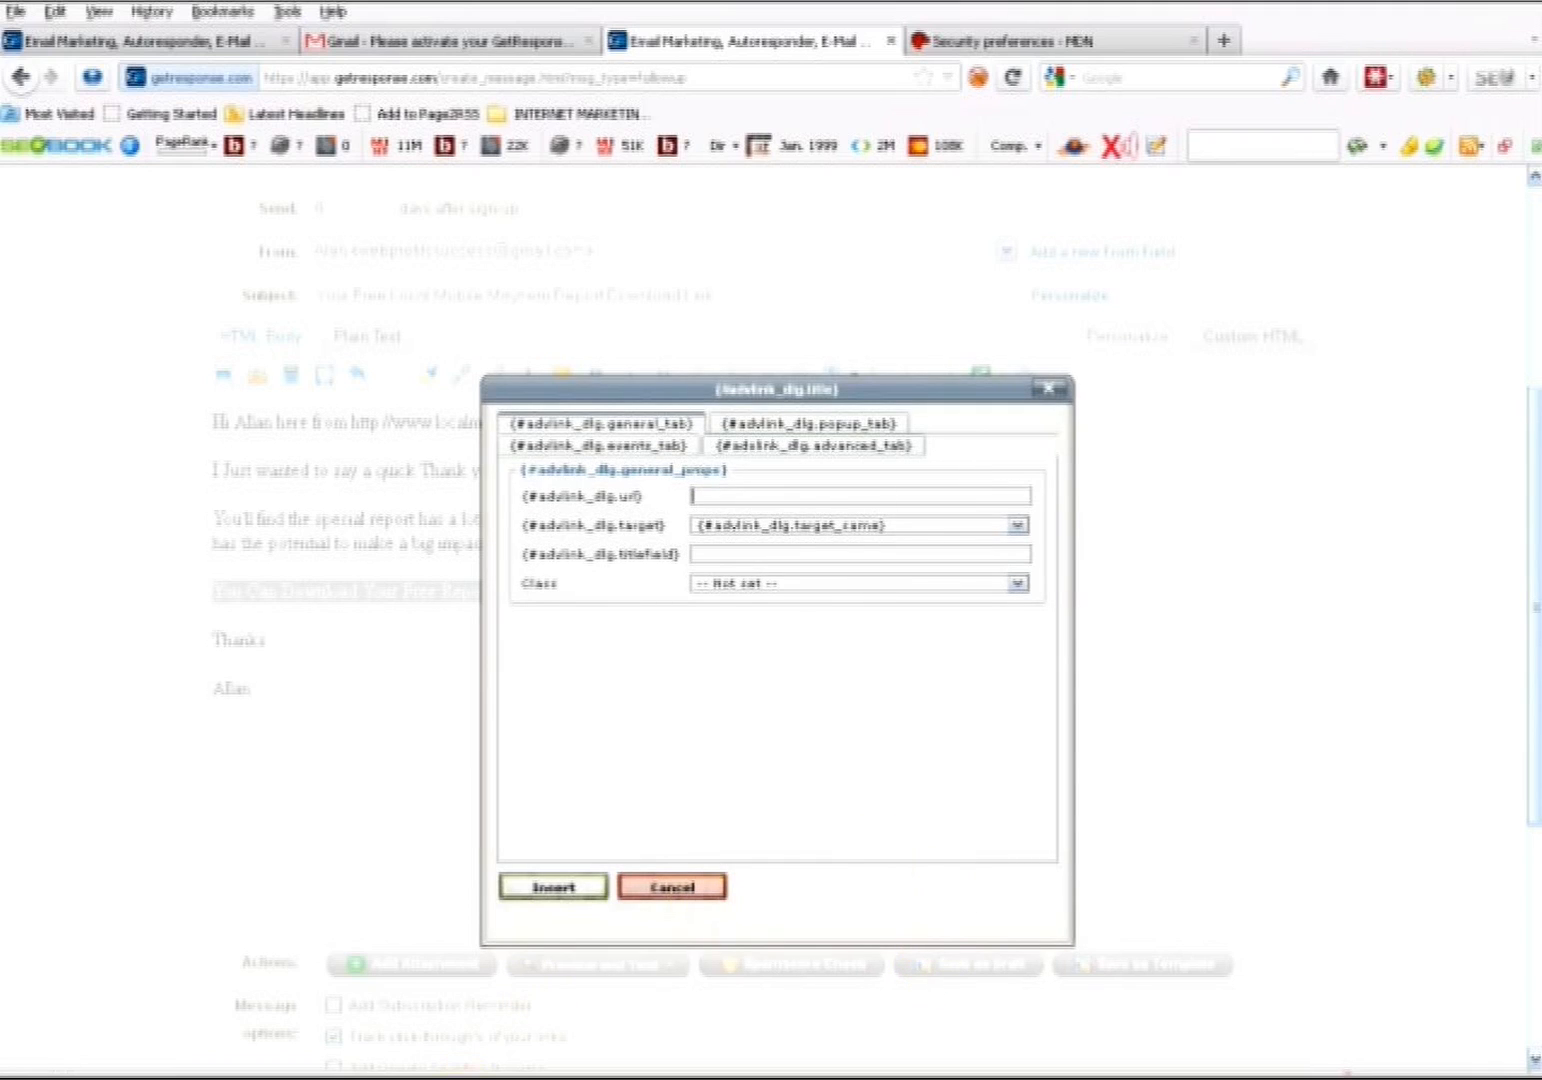
# Copy the address localmobilemayhem.com/freereport-download.html from the page list in the untitled Notepad file
pyautogui.click(570, 1046)
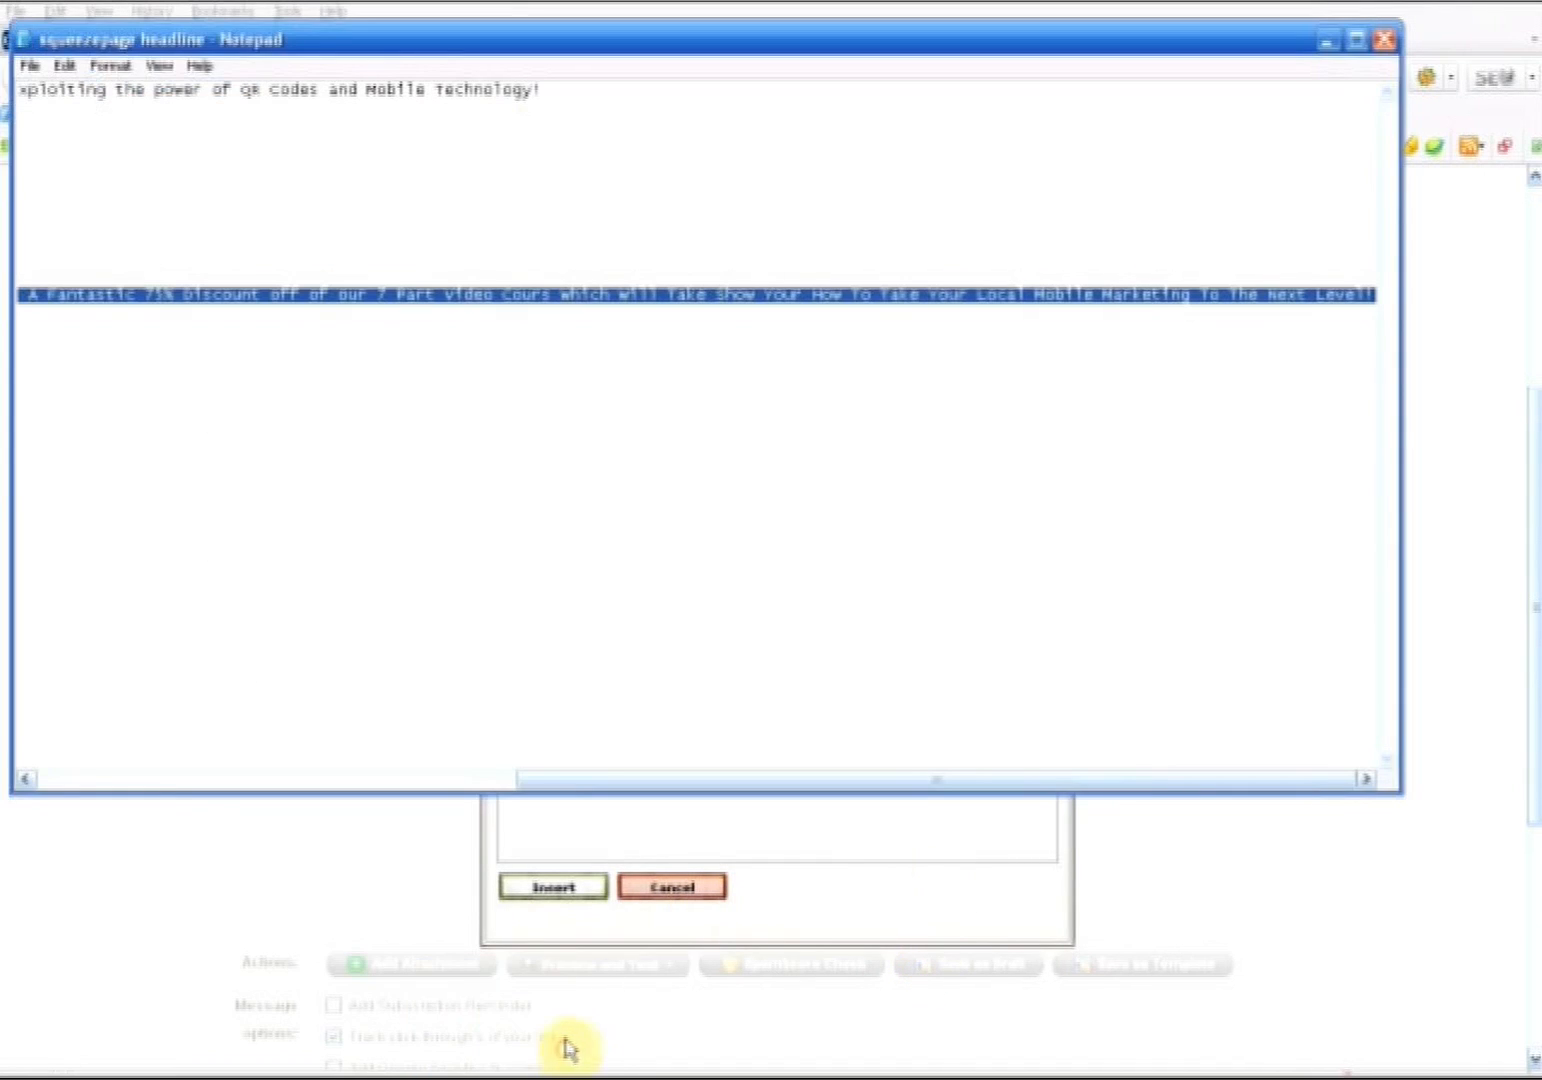
pyautogui.click(566, 1070)
pyautogui.click(495, 990)
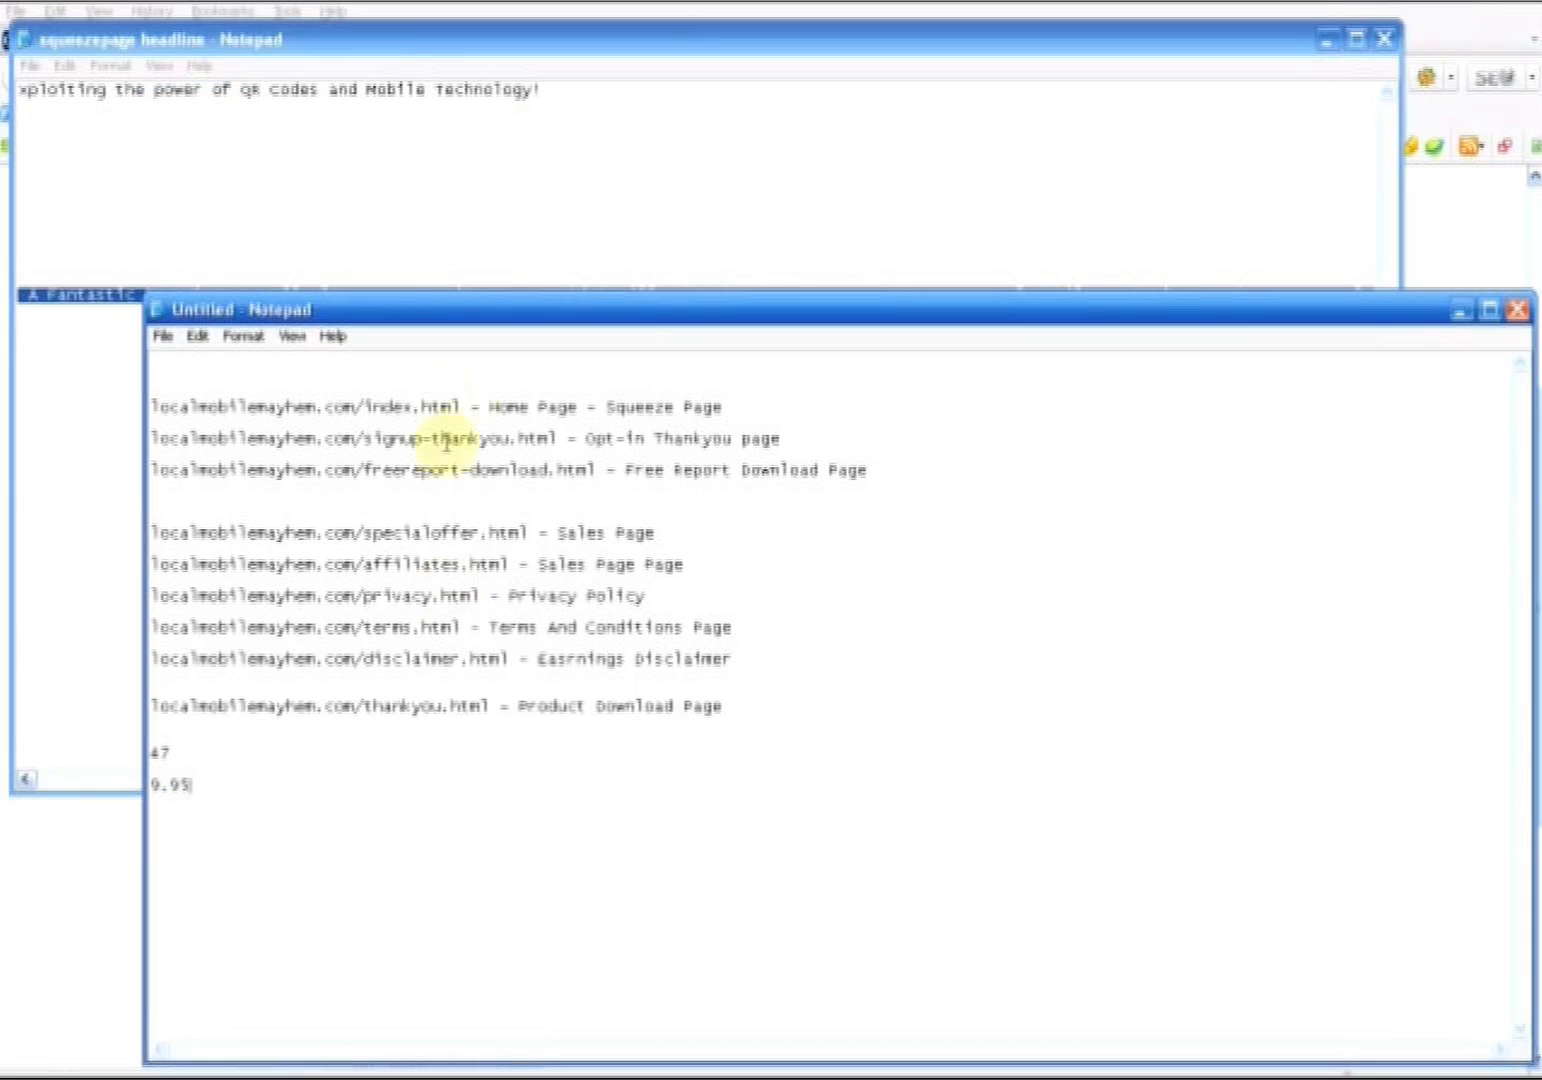
pyautogui.moveTo(593, 470); pyautogui.dragTo(161, 463)
pyautogui.rightClick(148, 466)
pyautogui.click(186, 526)
pyautogui.click(85, 527)
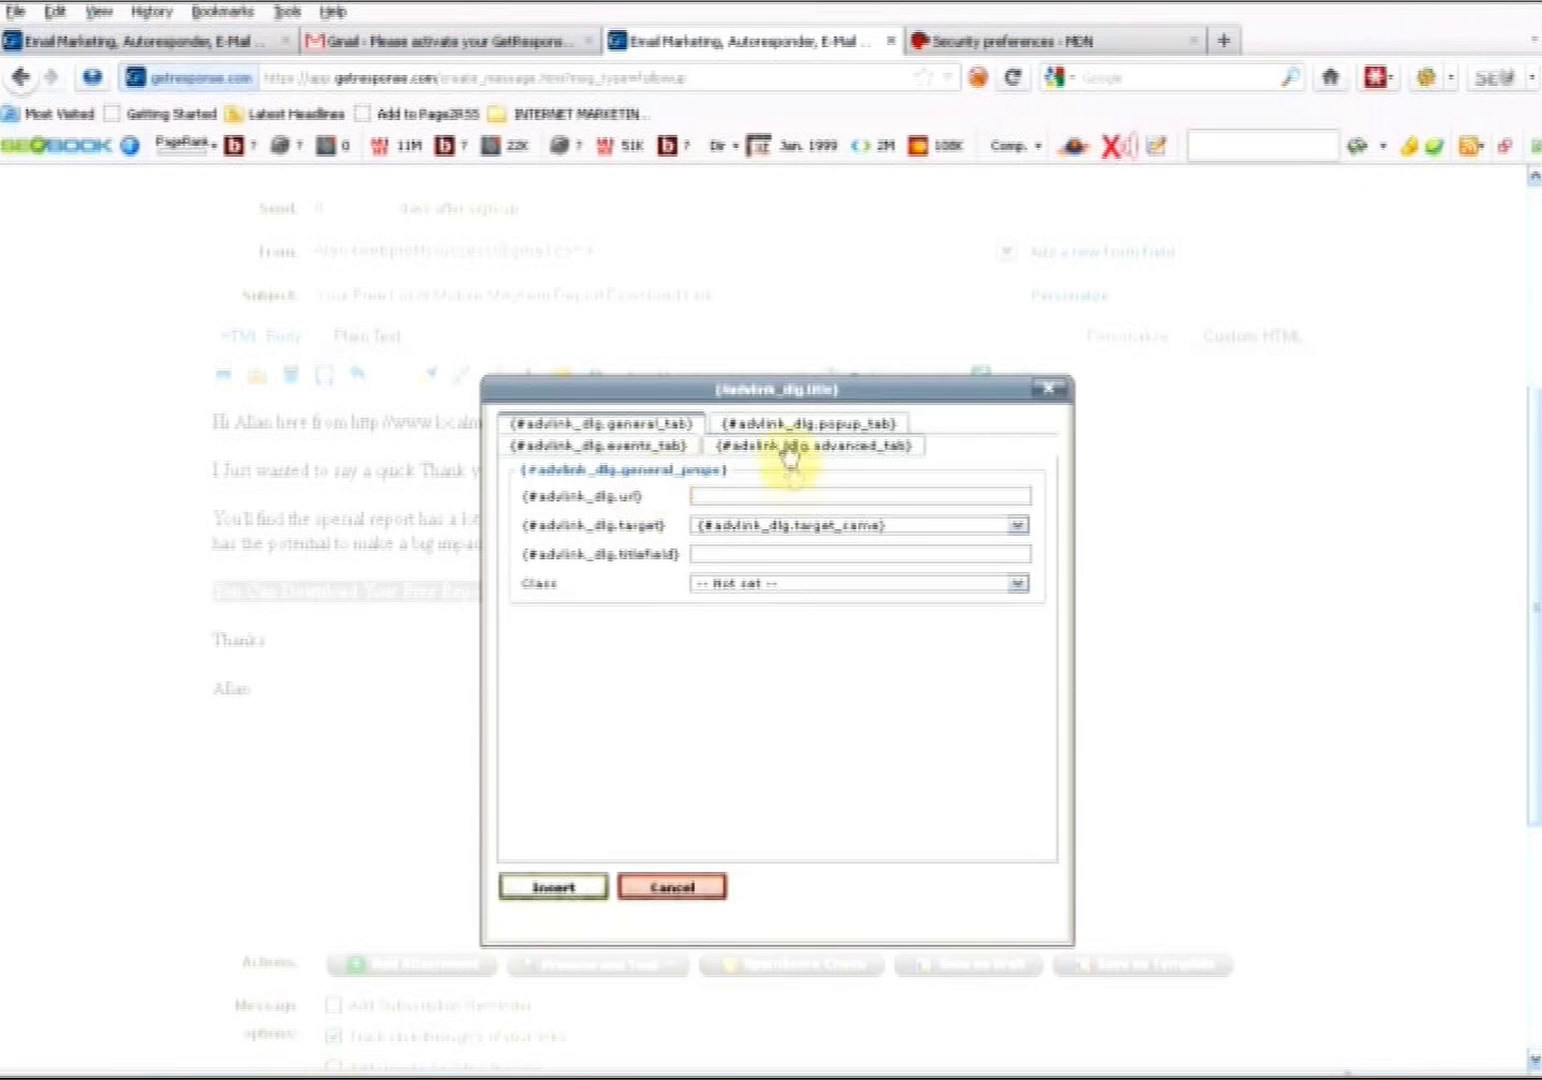
# Paste the copied free report download page address as the link's URL and insert the link
pyautogui.rightClick(785, 494)
pyautogui.click(874, 586)
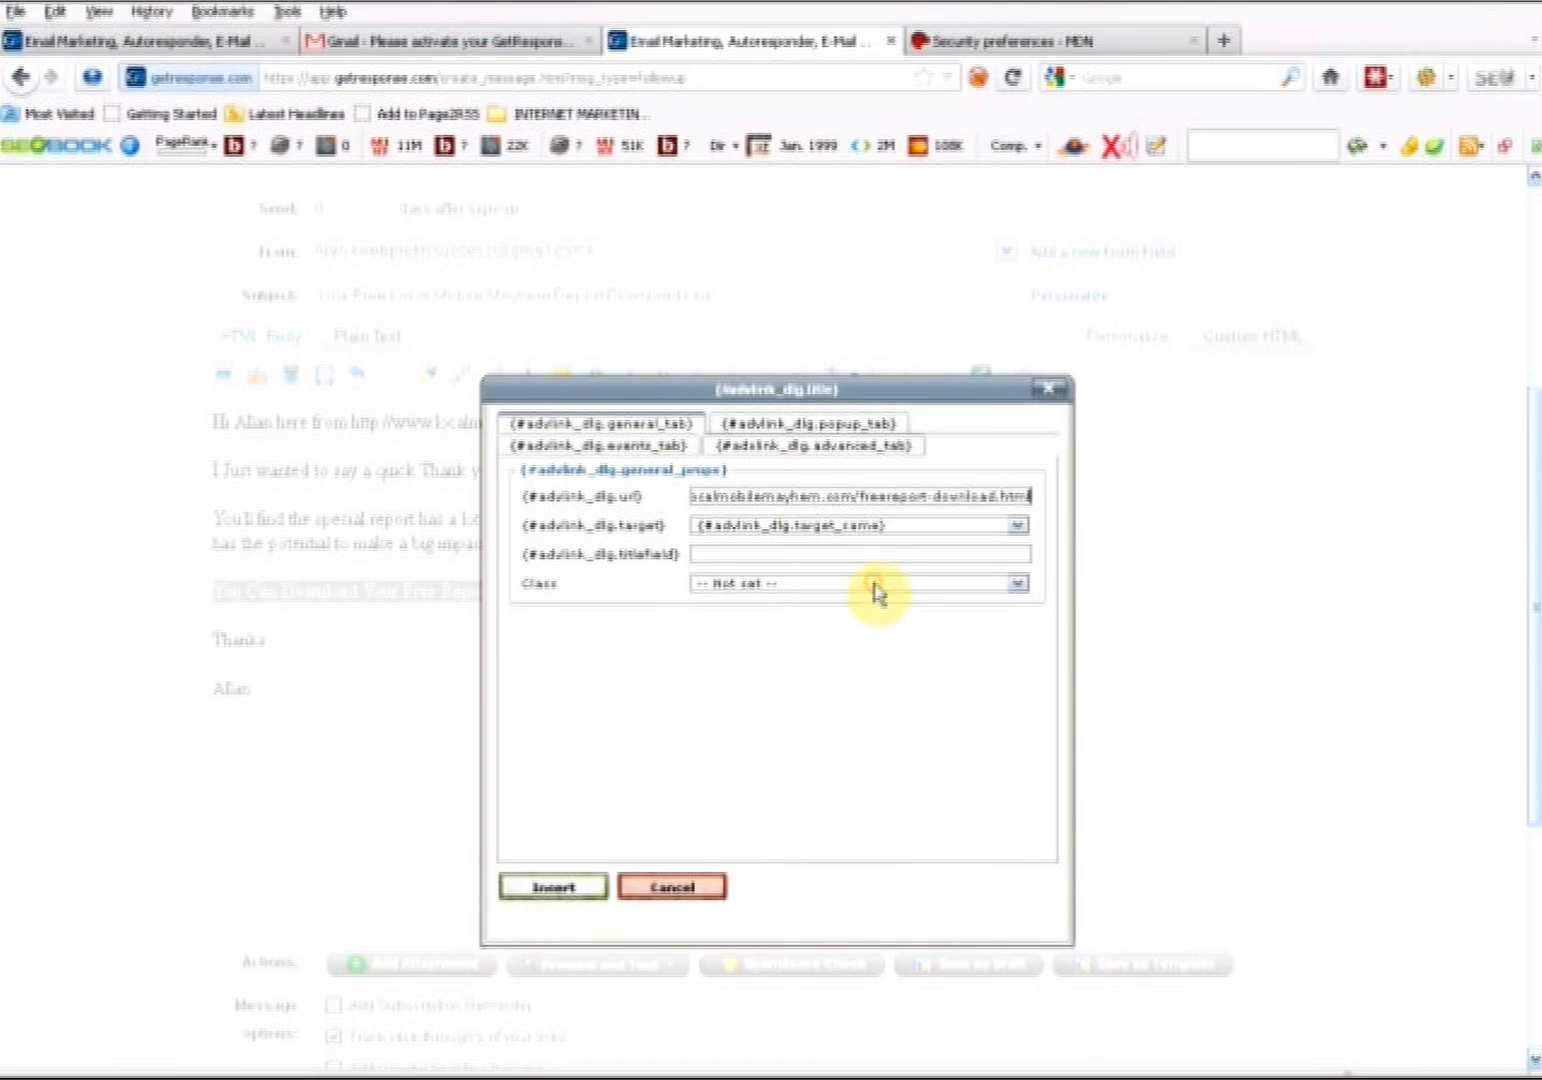
pyautogui.click(560, 888)
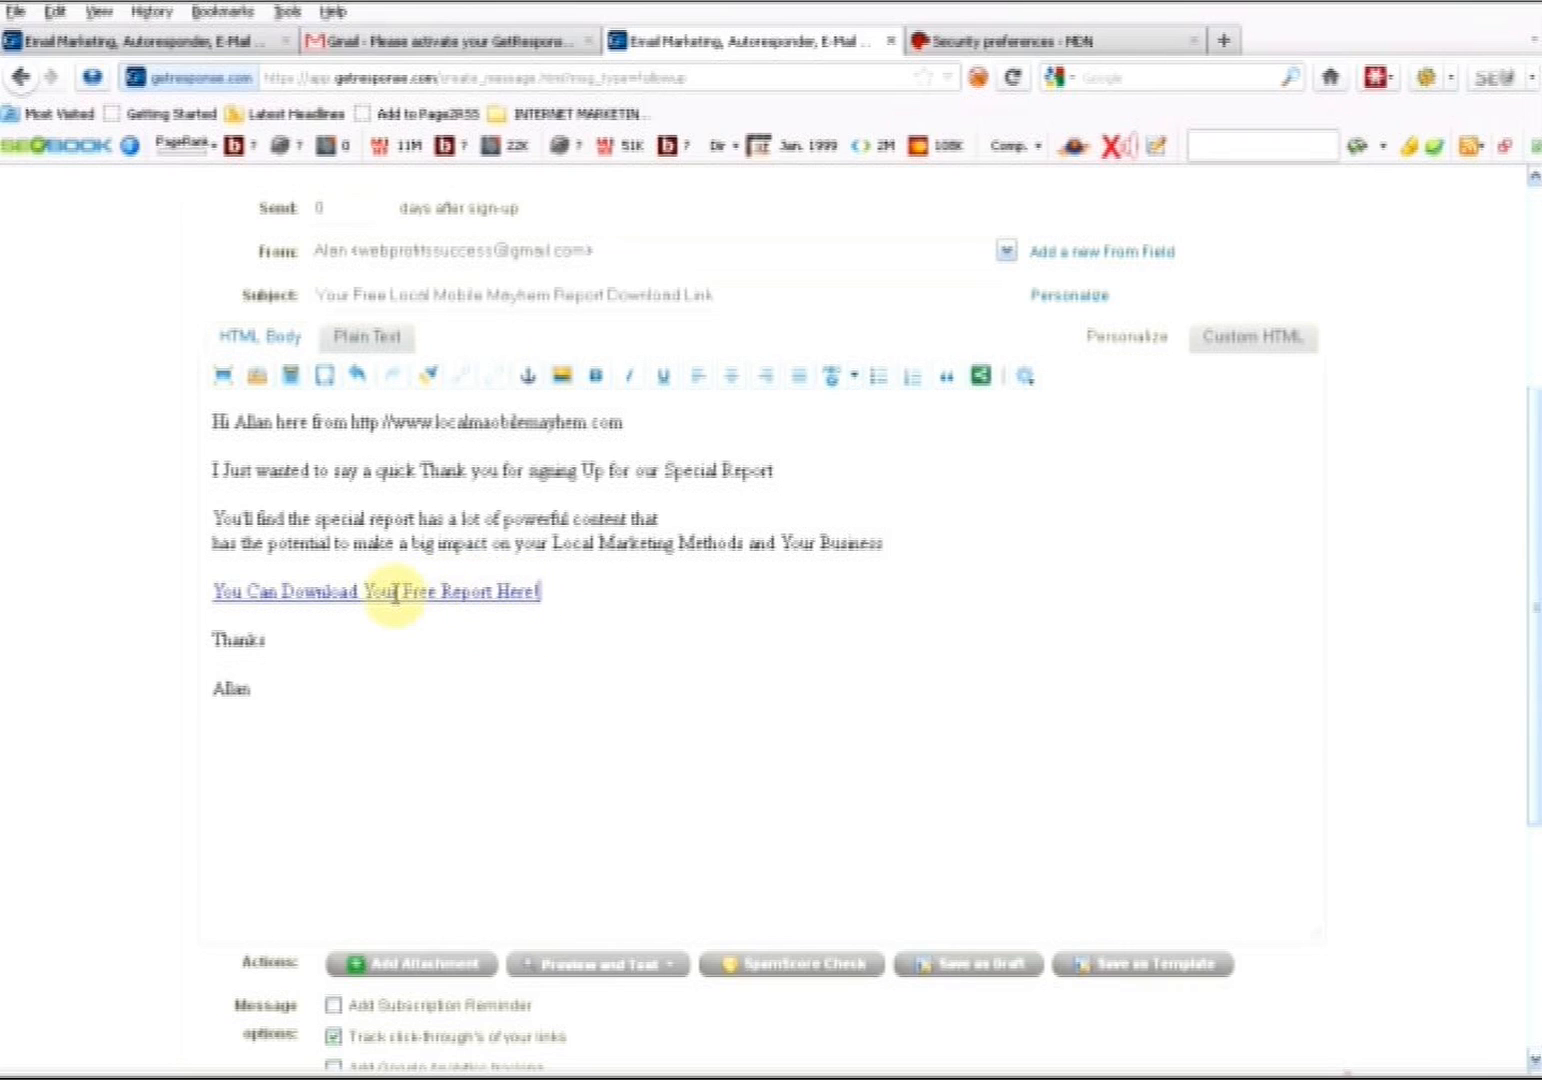
# Save the completed follow-up message and dismiss the new-mail notification
pyautogui.scroll(3, 509, 743)
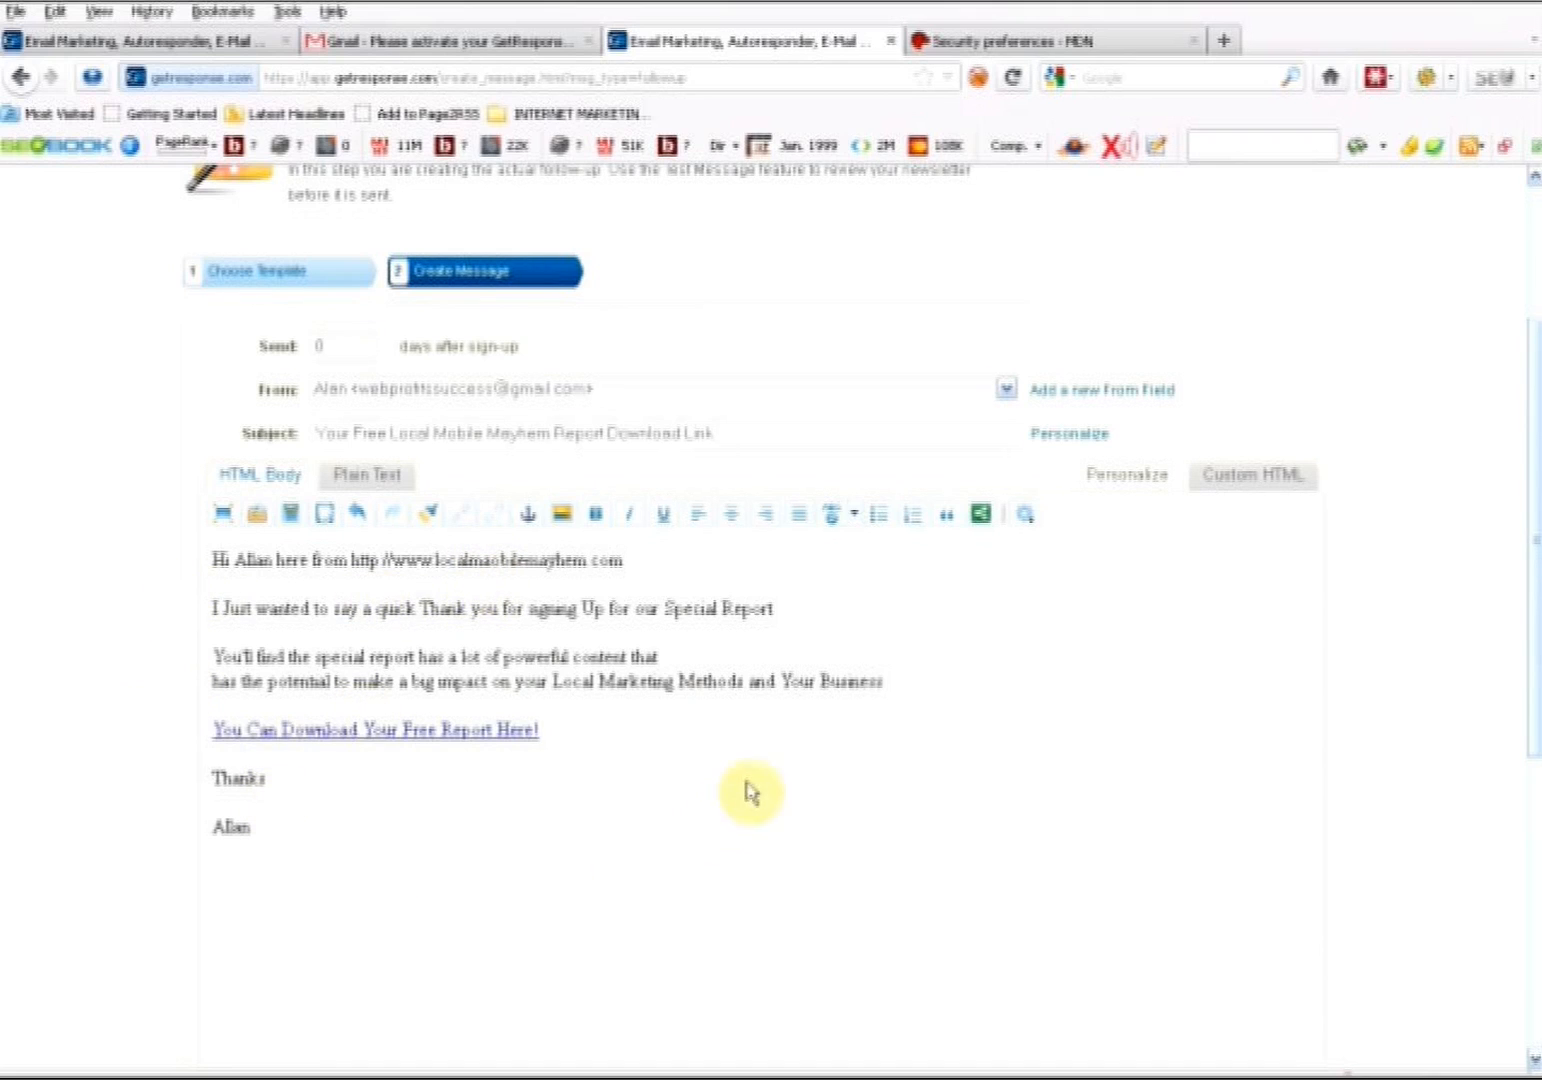
pyautogui.click(323, 348)
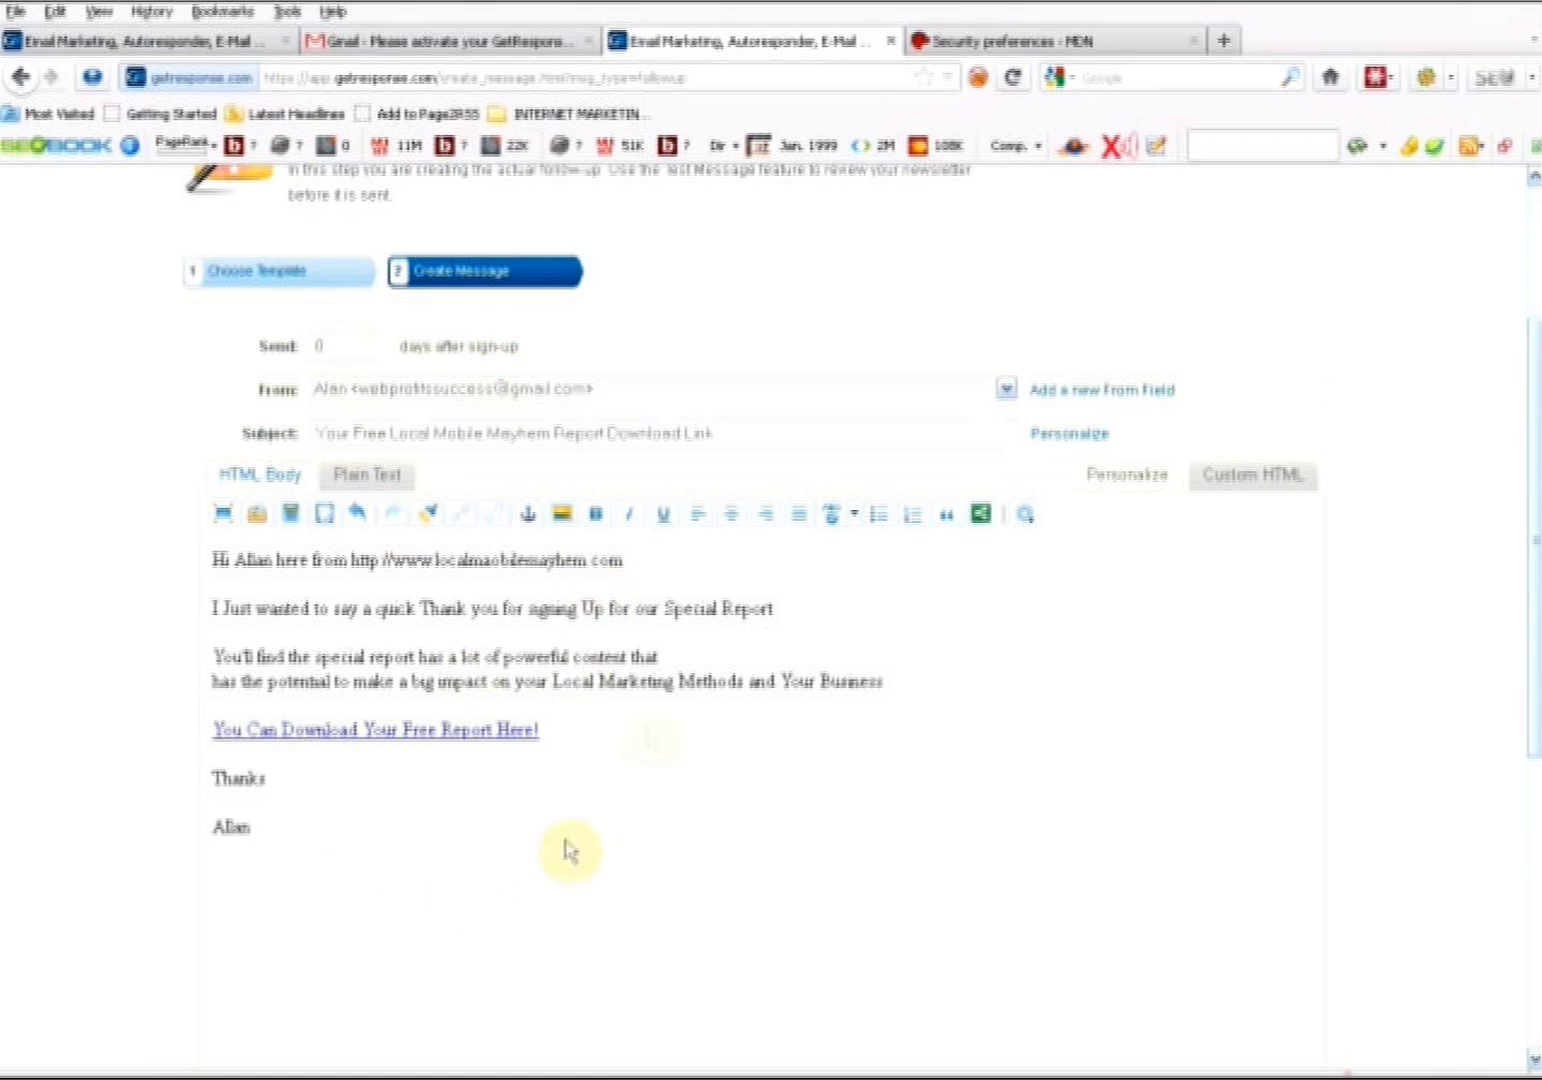
pyautogui.moveTo(1537, 652); pyautogui.dragTo(1537, 852)
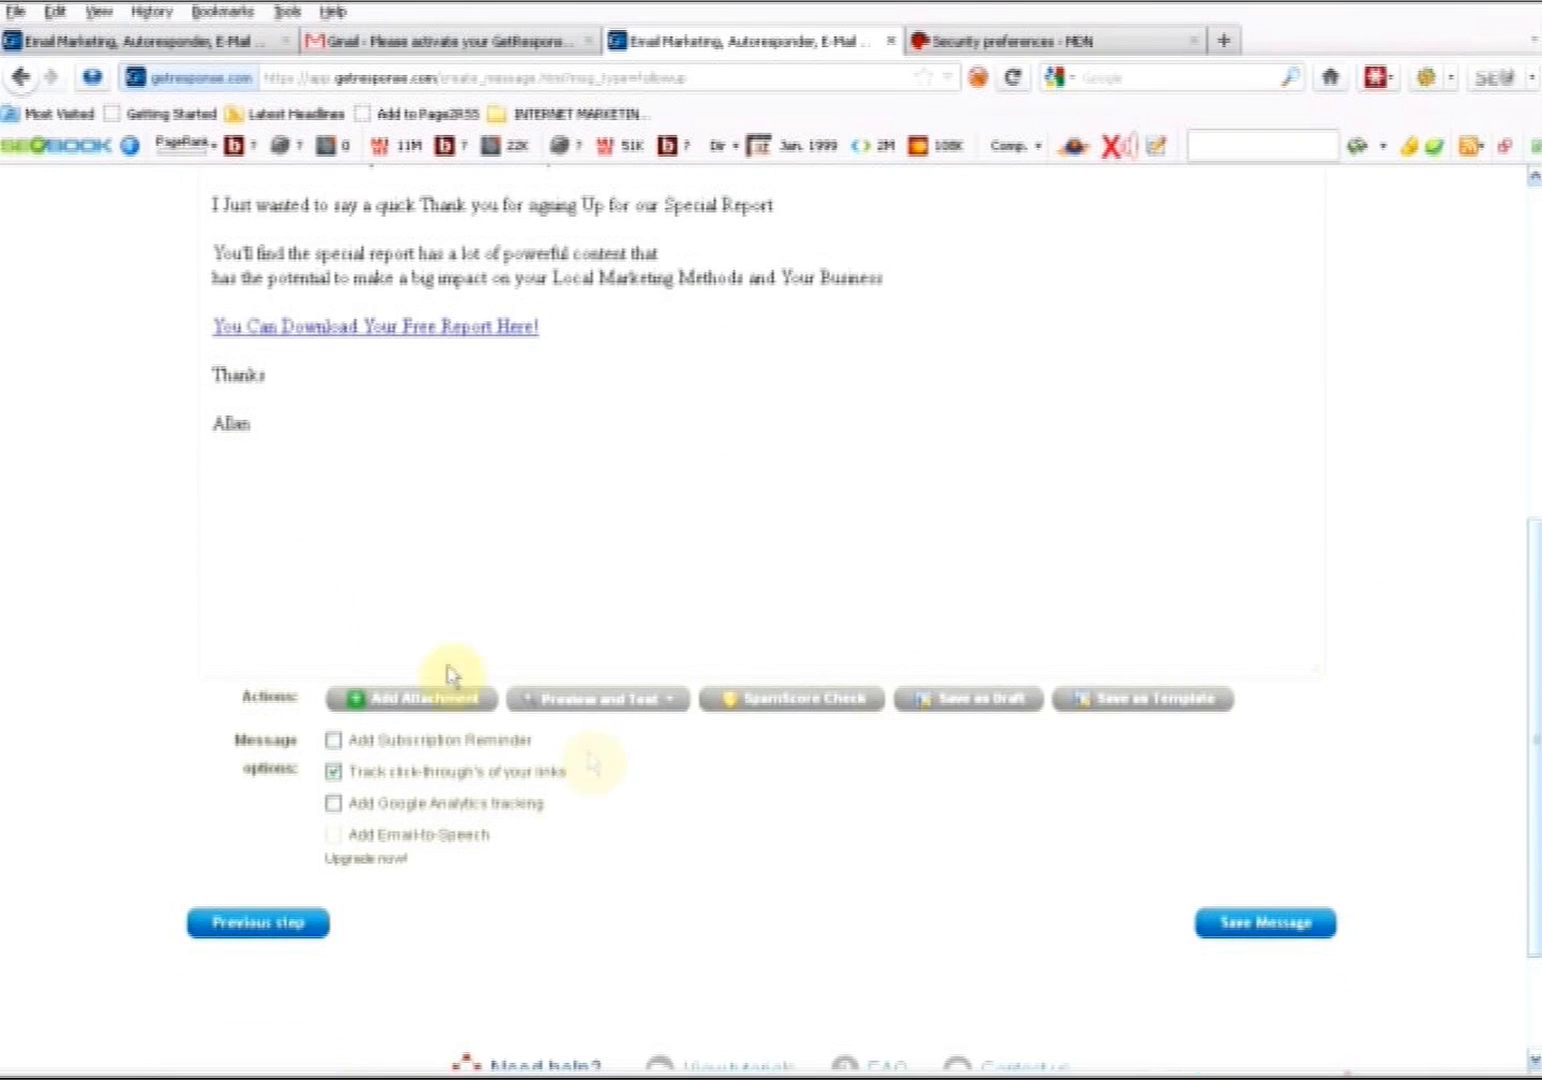
pyautogui.click(1263, 925)
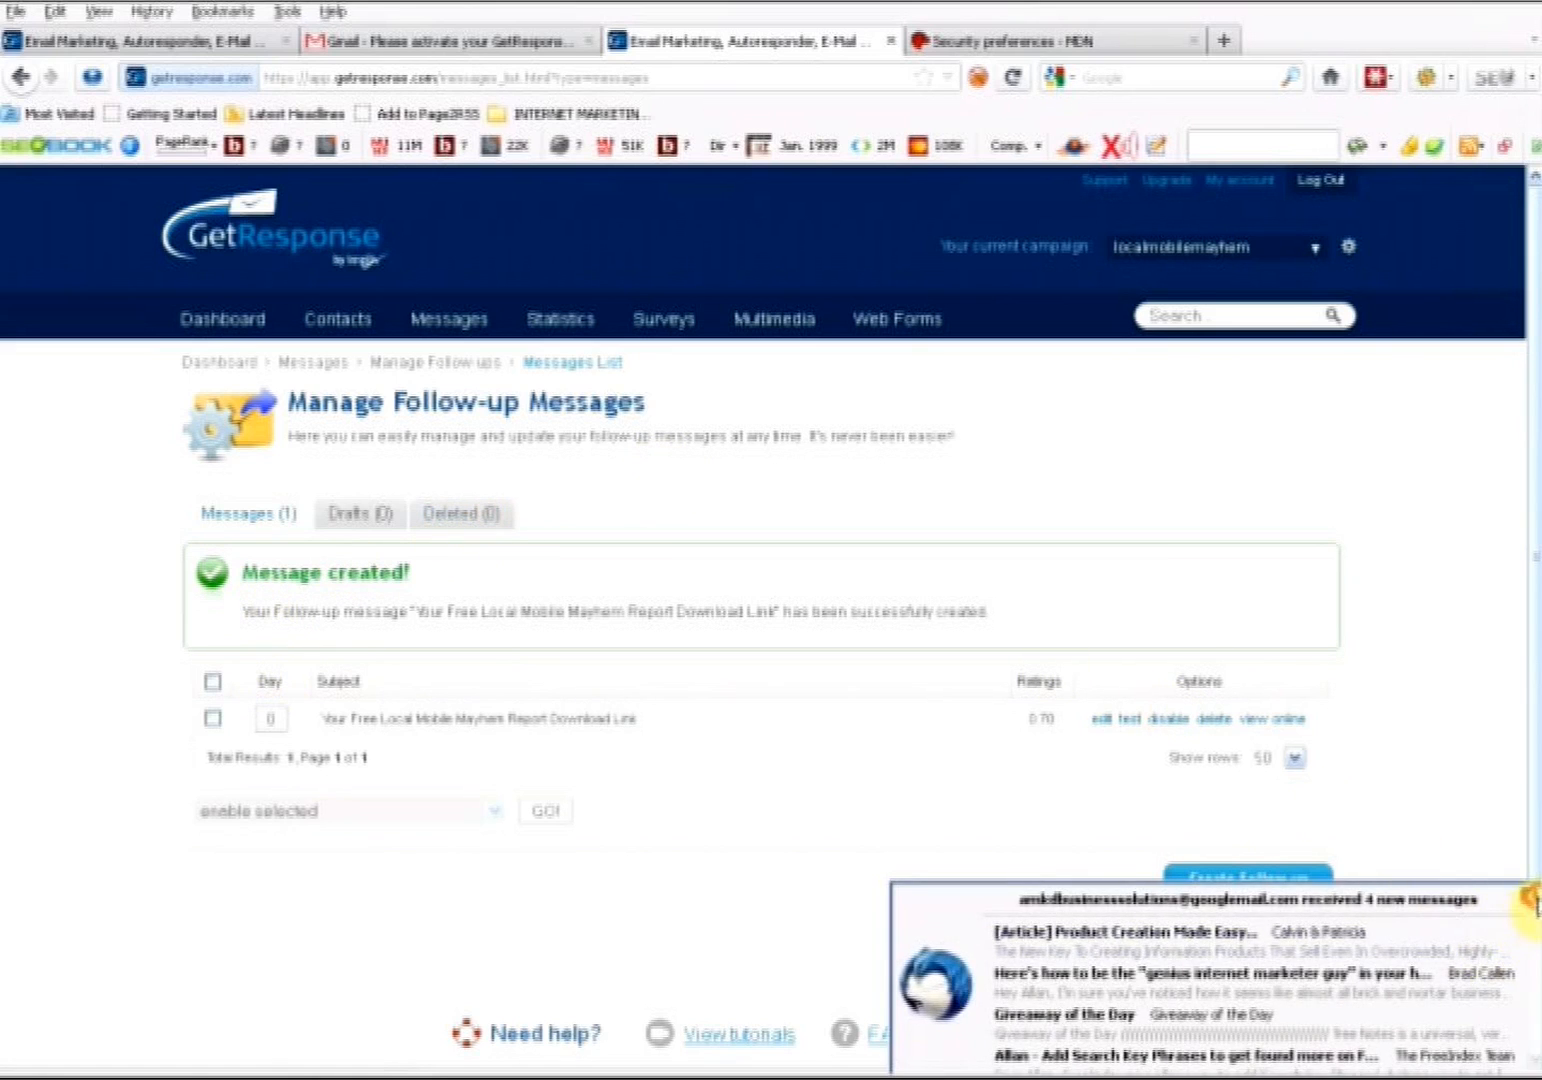
pyautogui.click(1527, 896)
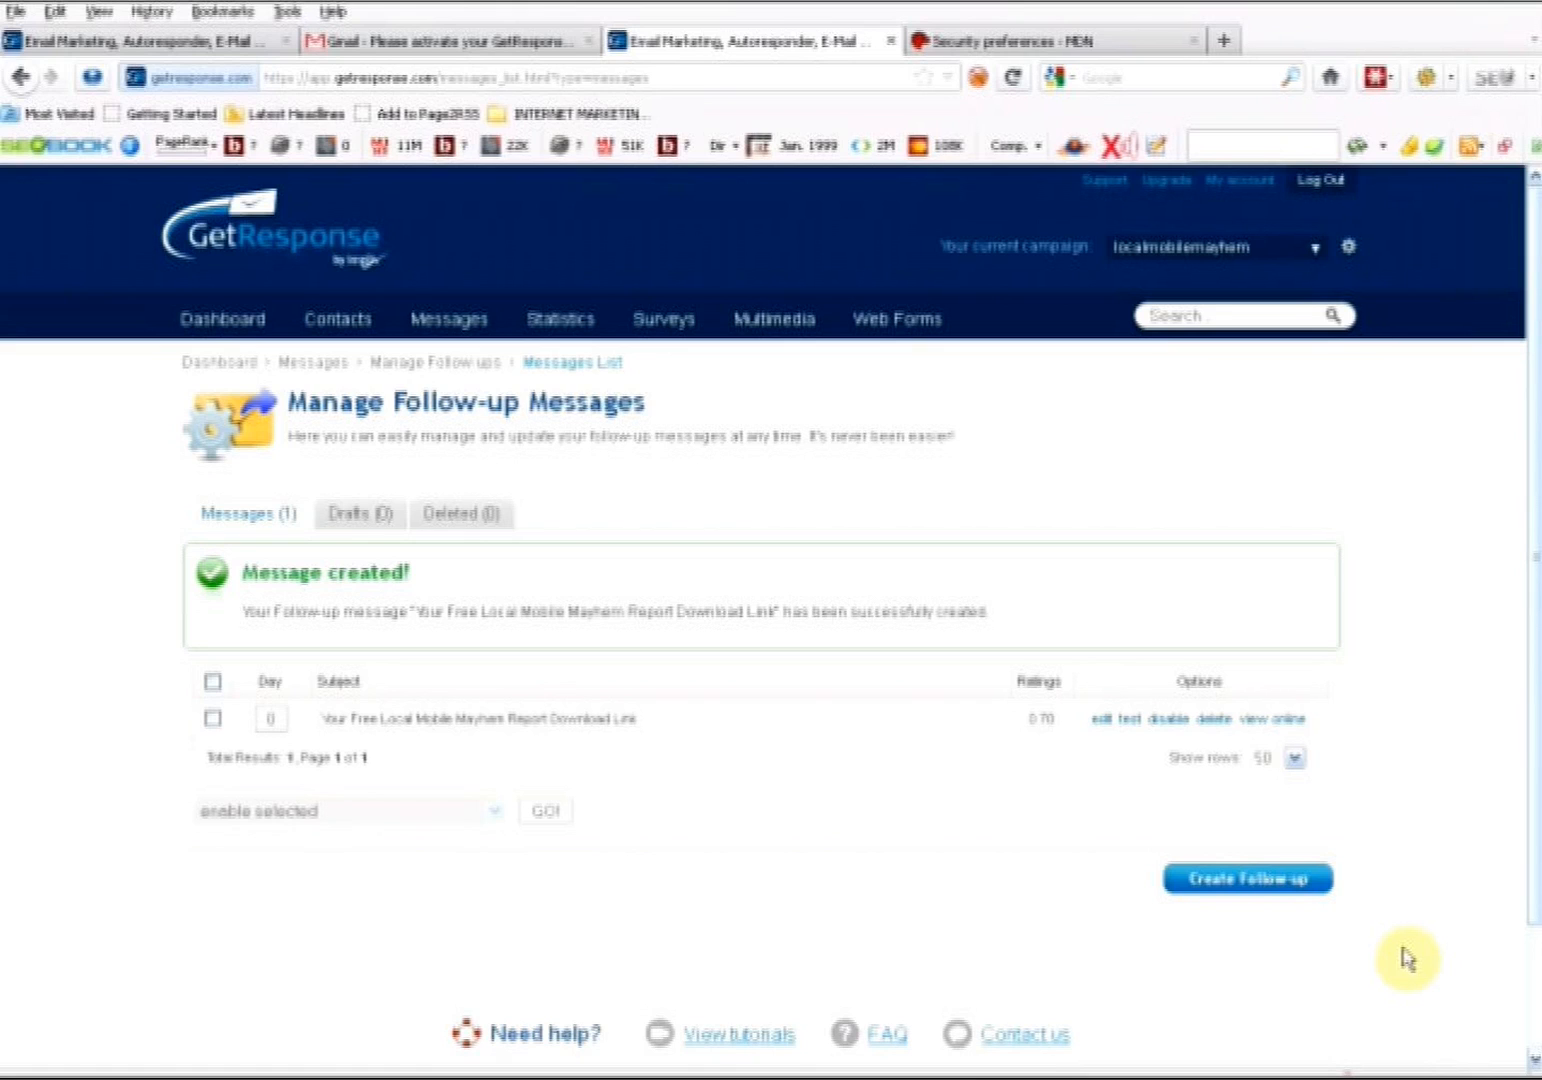
# Create another follow-up message in HTML format, starting from a blank template
pyautogui.moveTo(475, 320)
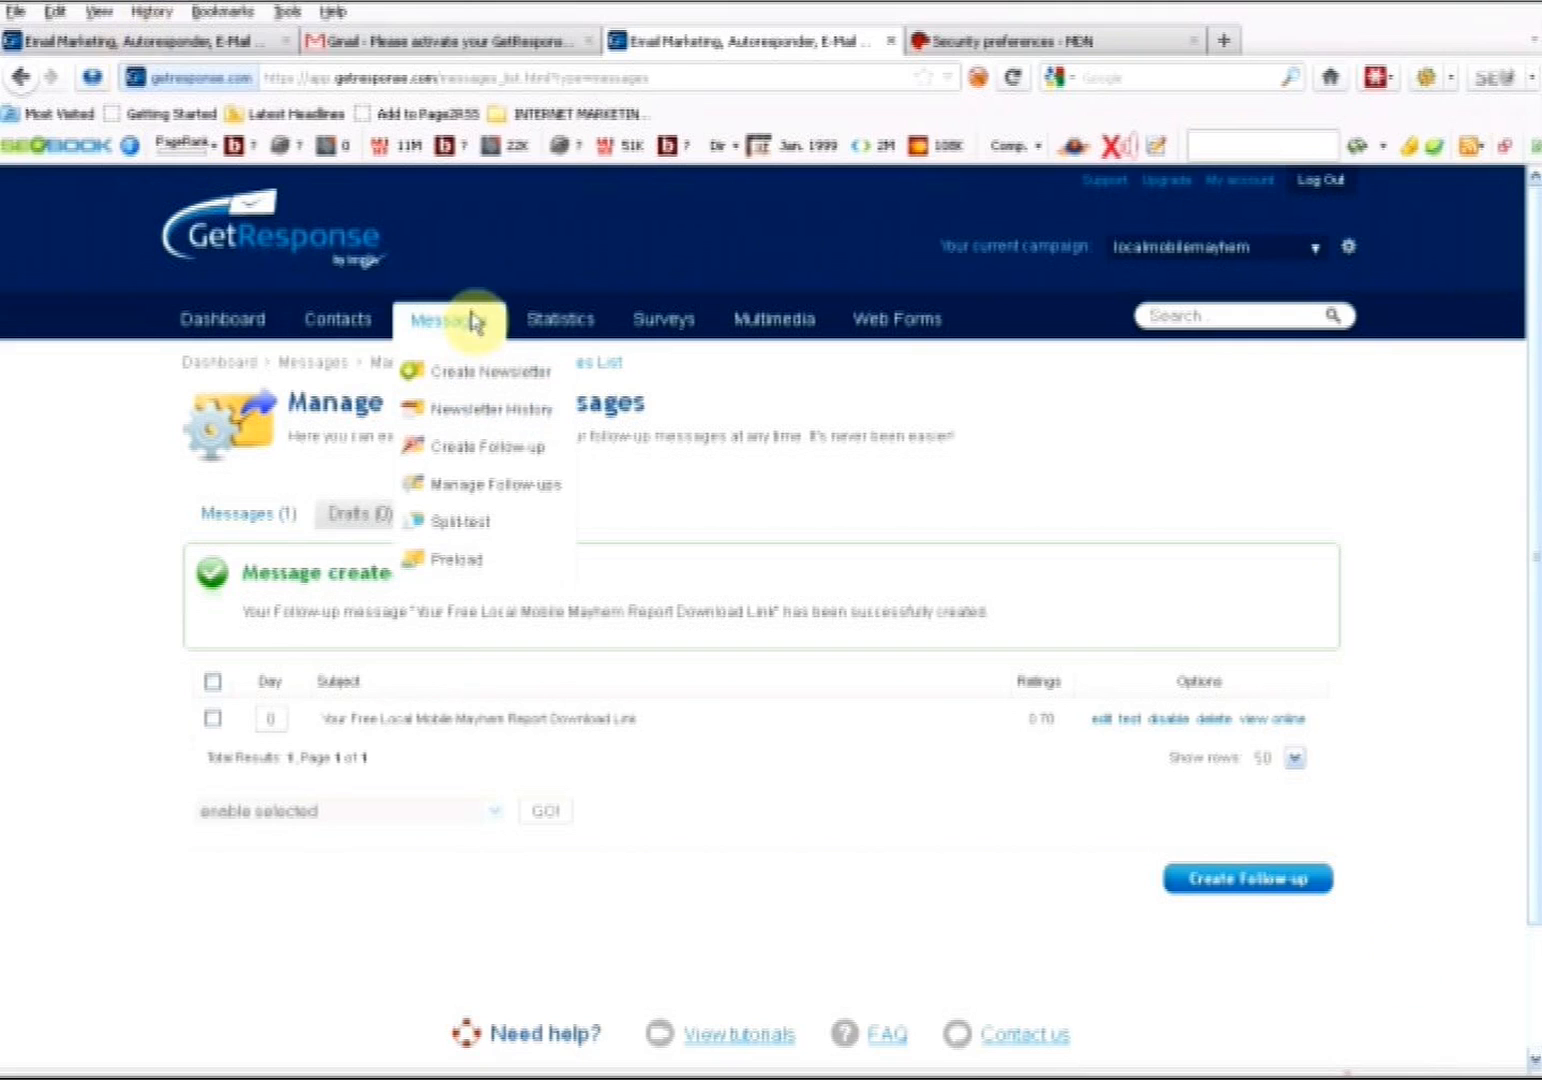
pyautogui.click(490, 452)
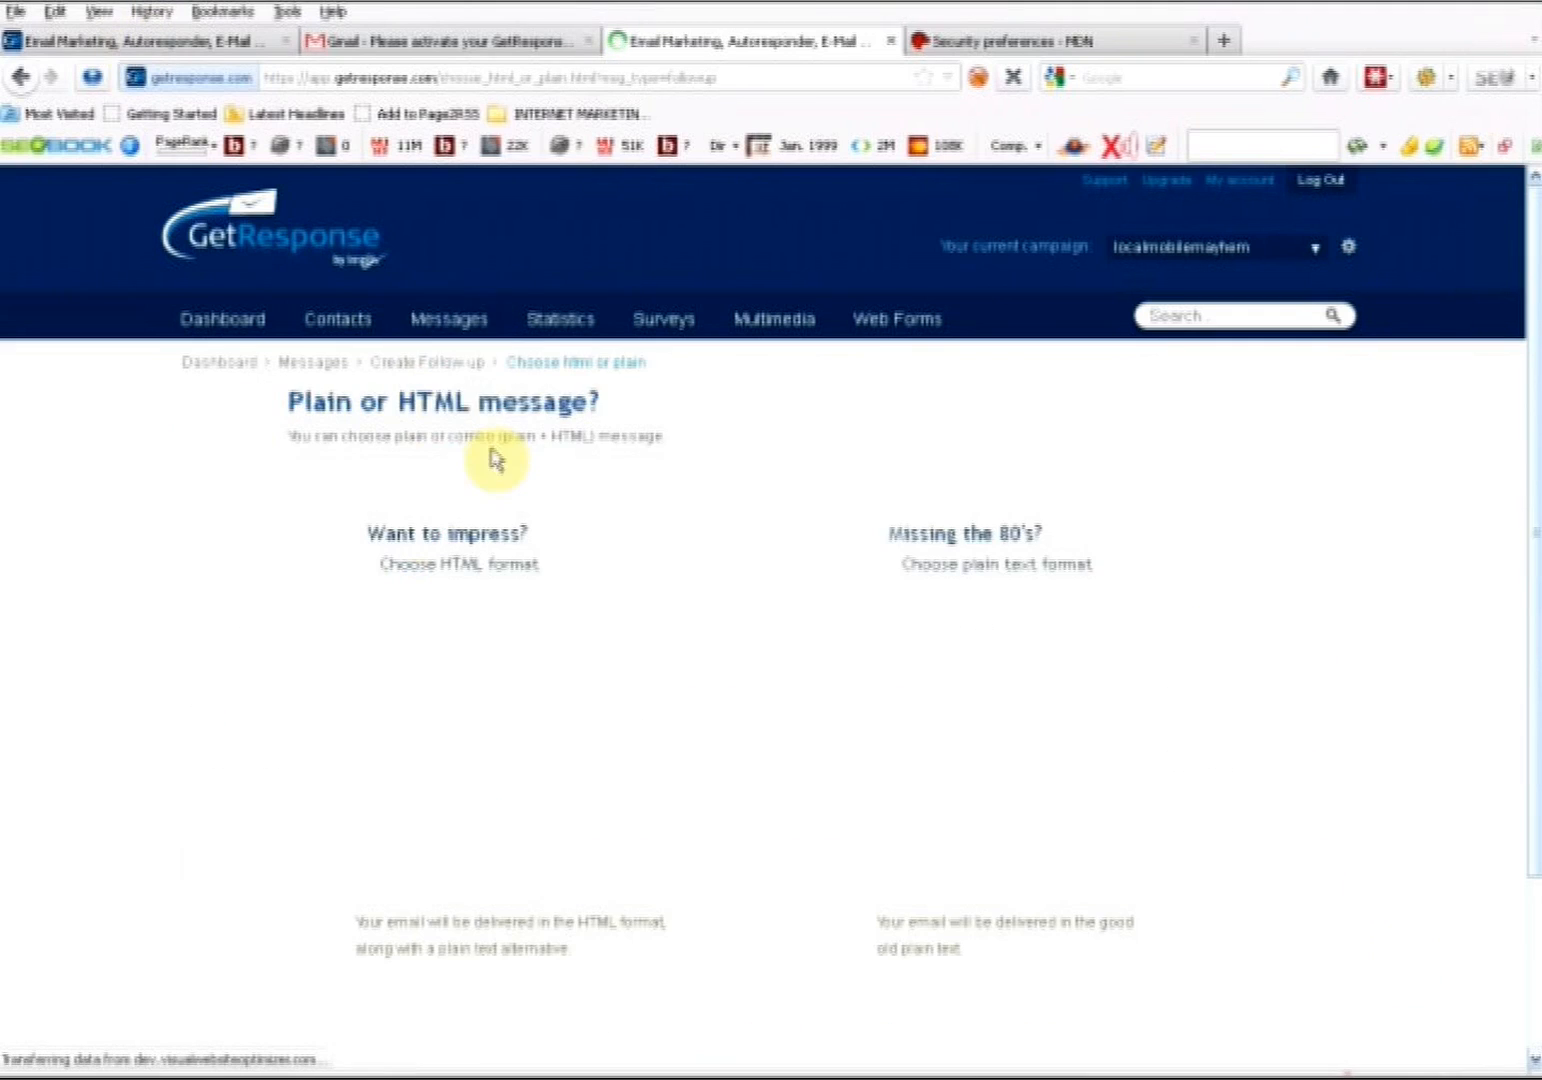
pyautogui.click(566, 745)
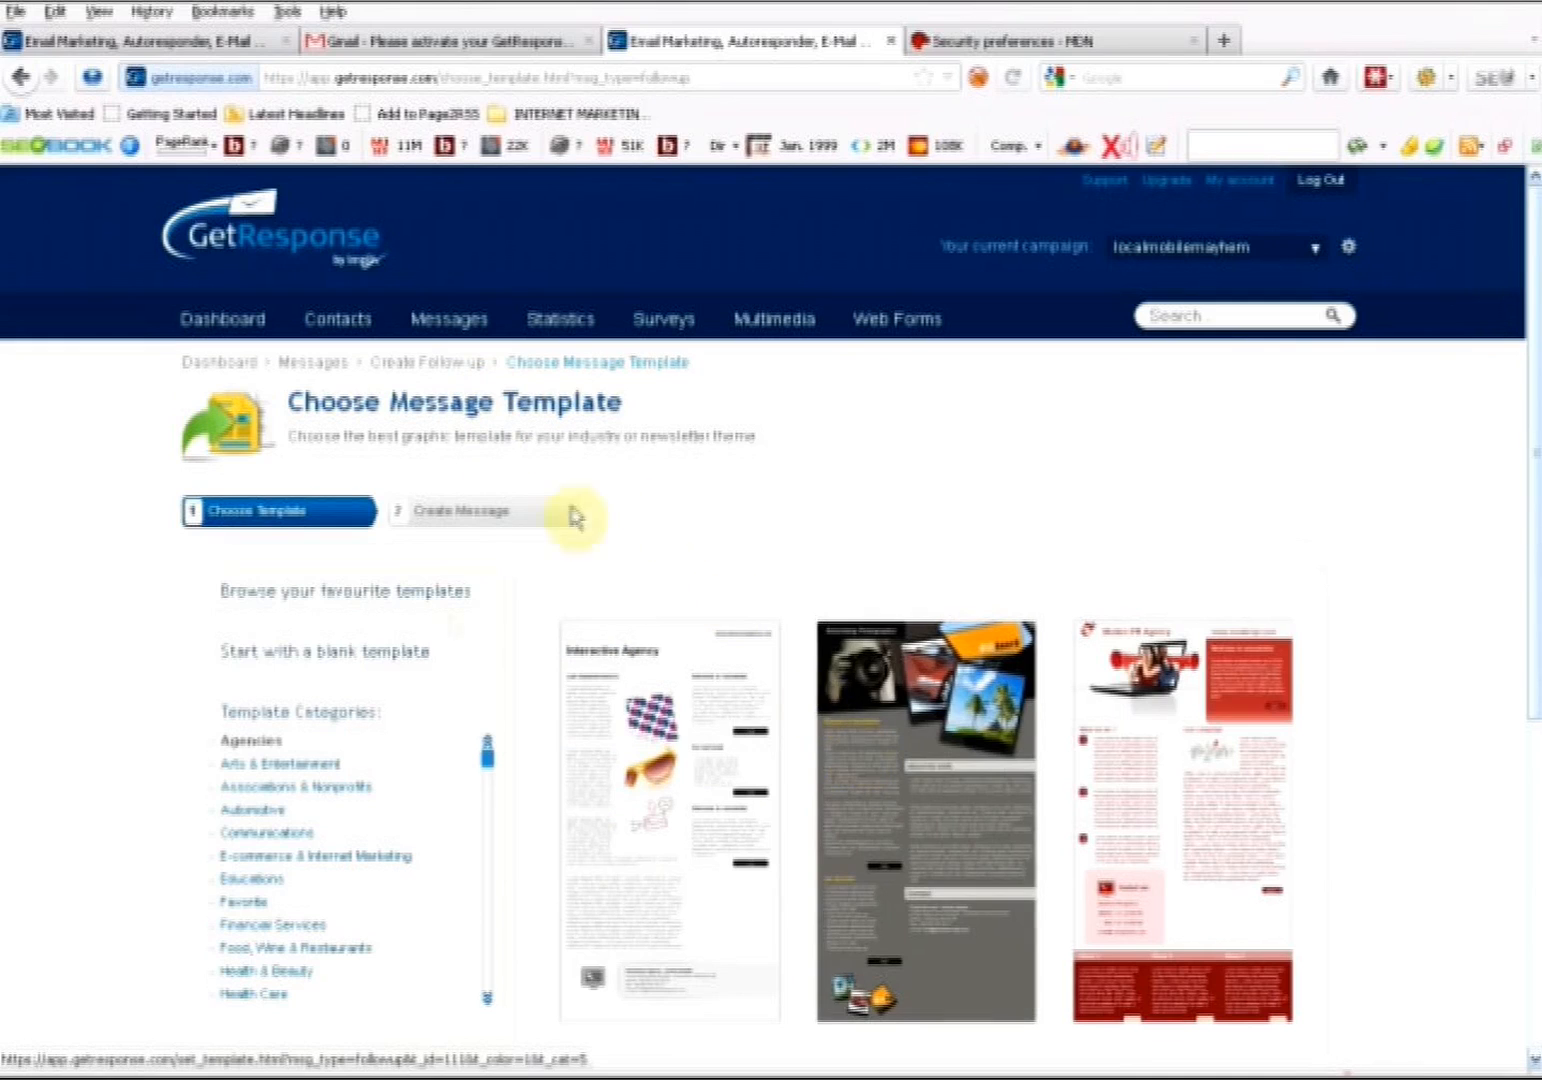
pyautogui.click(358, 650)
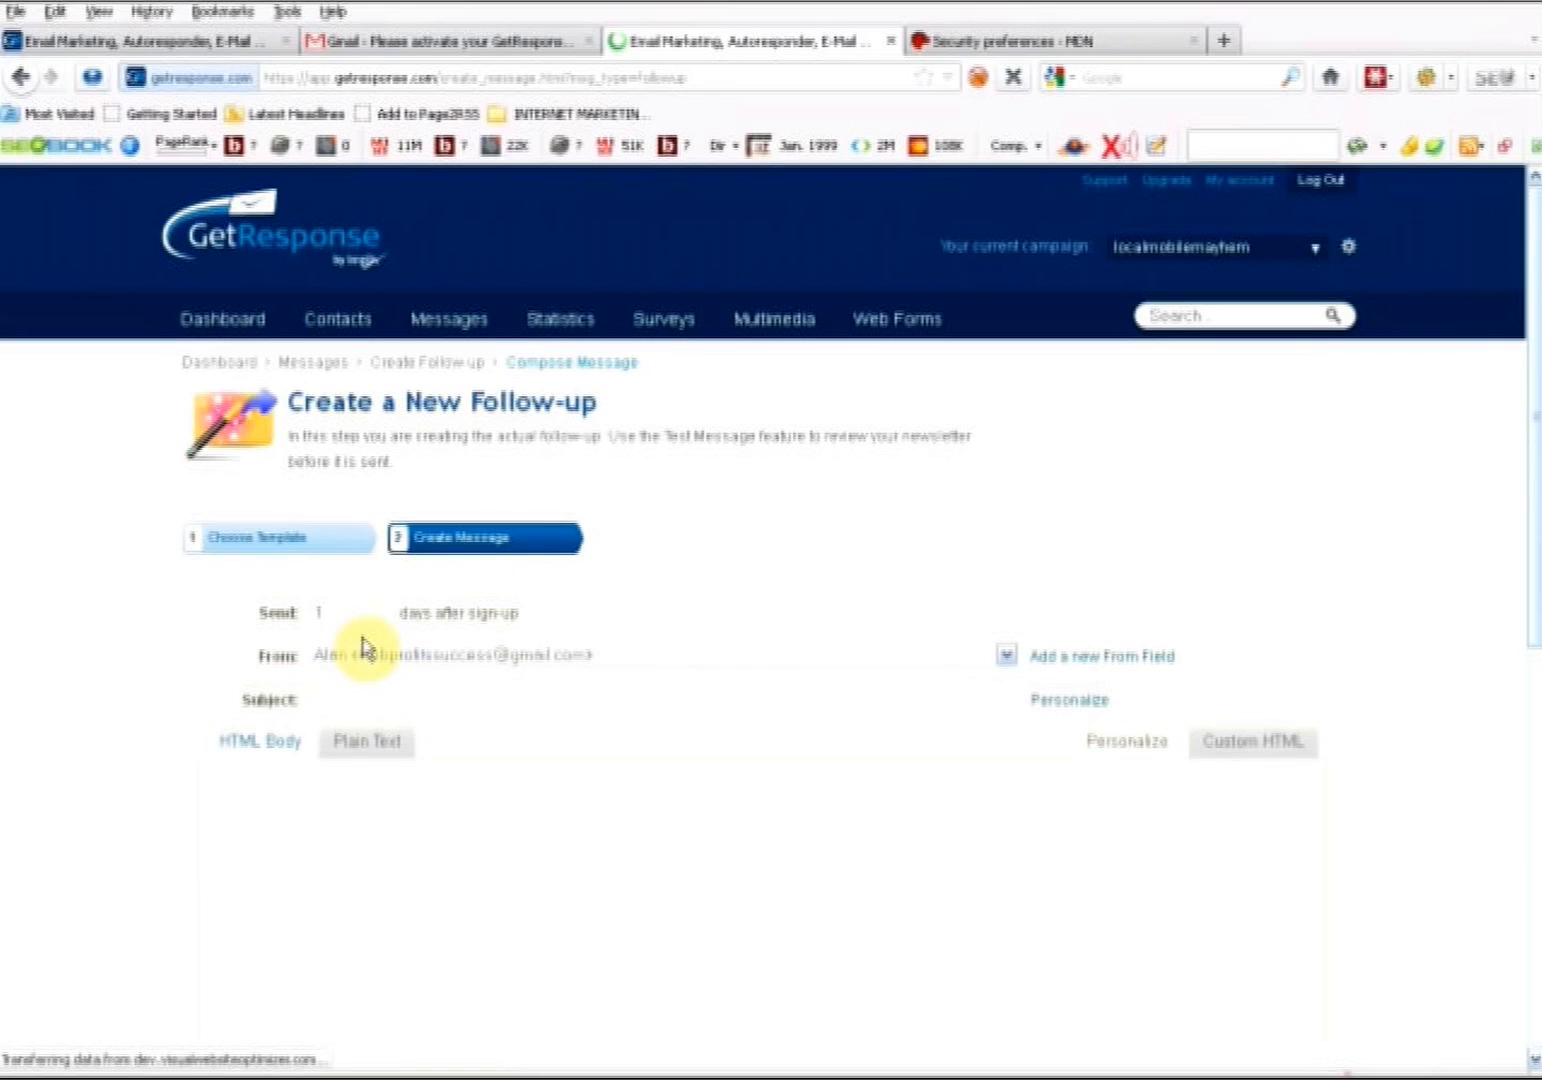
# Schedule the new follow-up message to be sent 1 day after sign-up
pyautogui.click(352, 609)
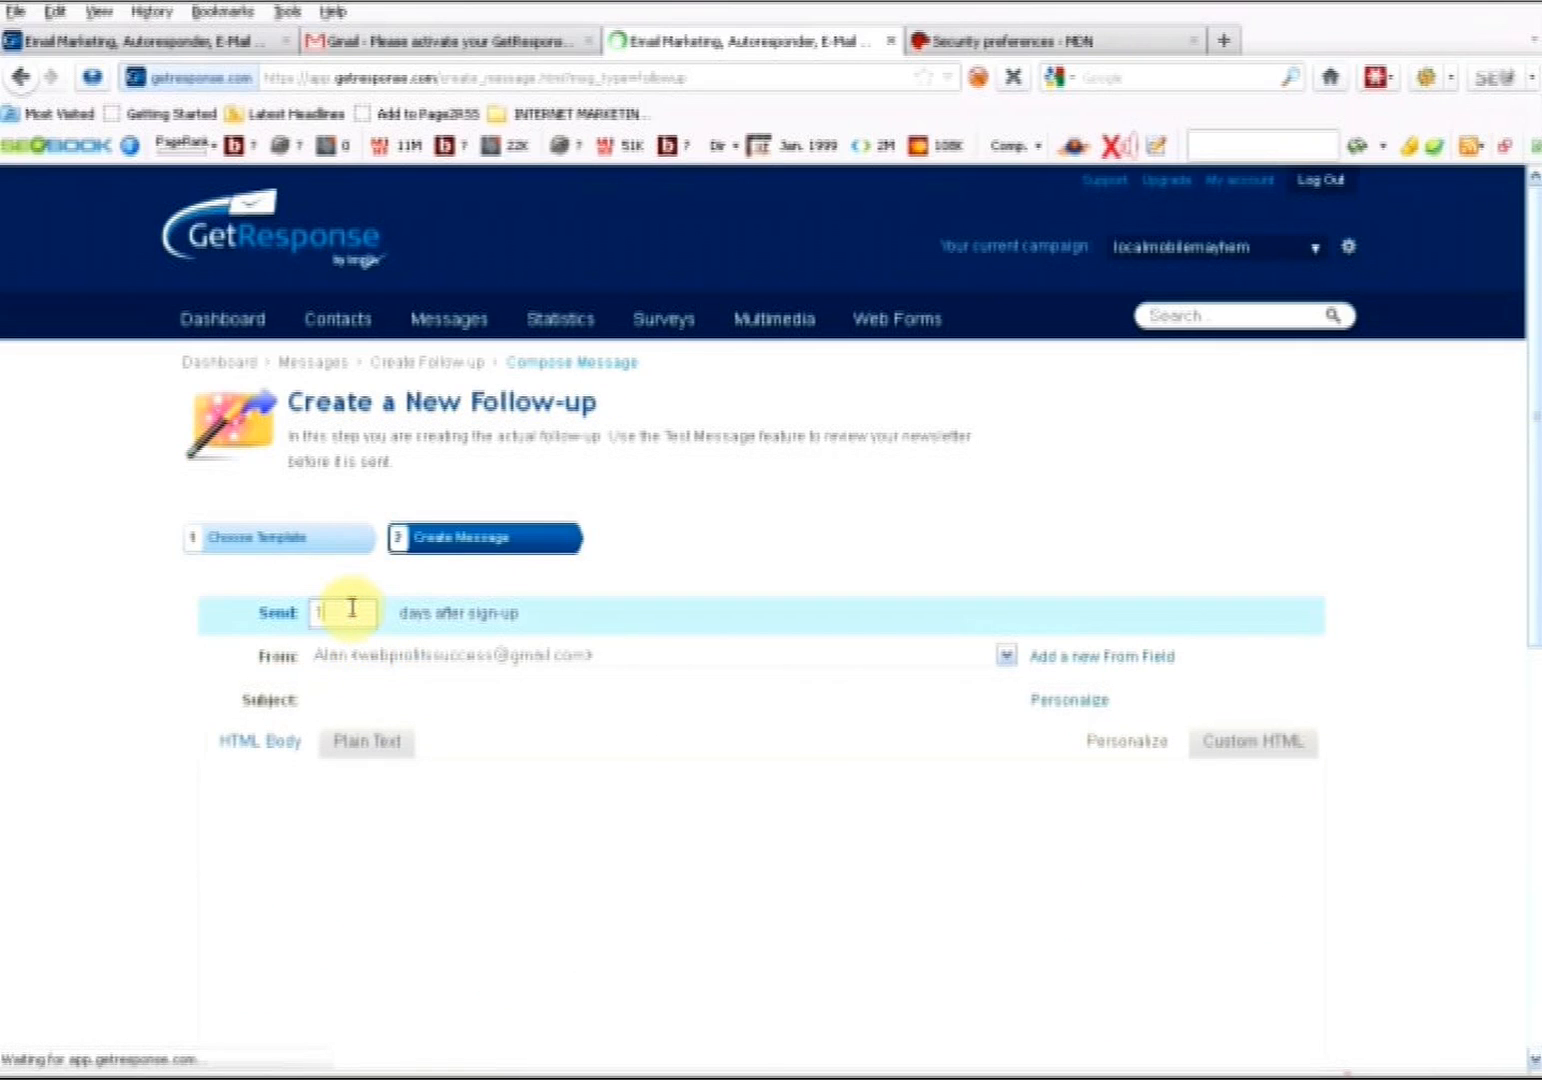
pyautogui.press('BackSpace')
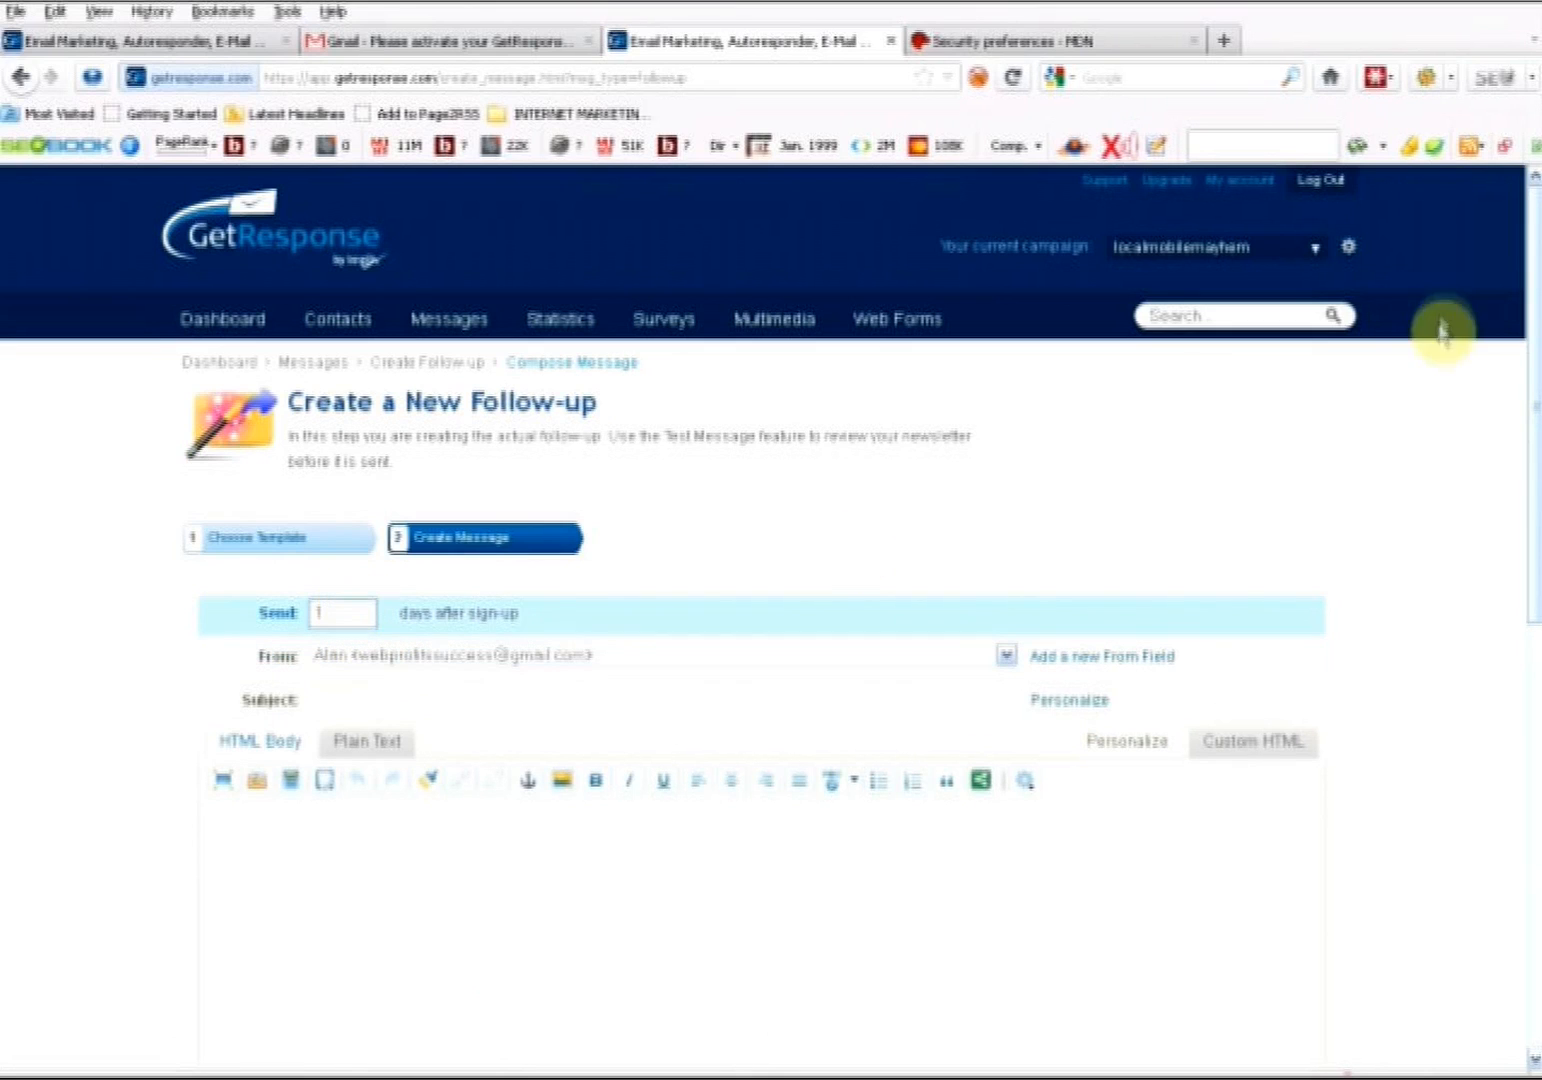
pyautogui.click(1384, 509)
# Bring up the "Auto message 2" text file and copy its entire text, from the greeting to the 75% discount line
pyautogui.scroll(-3, 1535, 593)
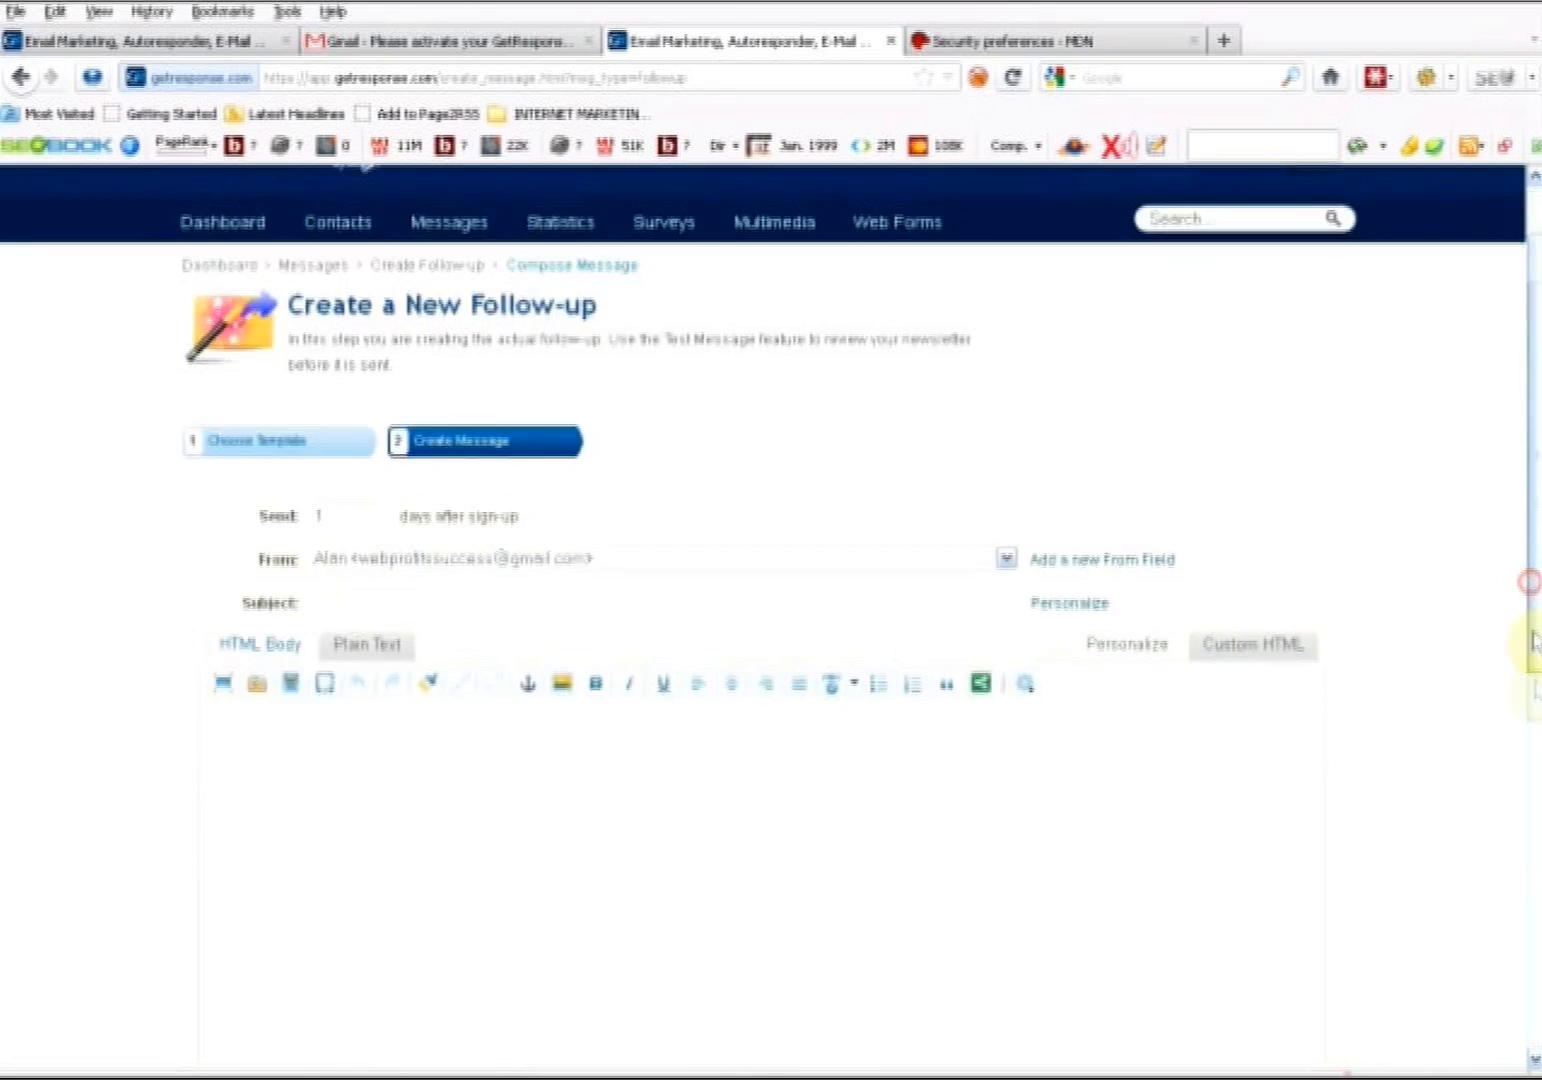
pyautogui.click(603, 648)
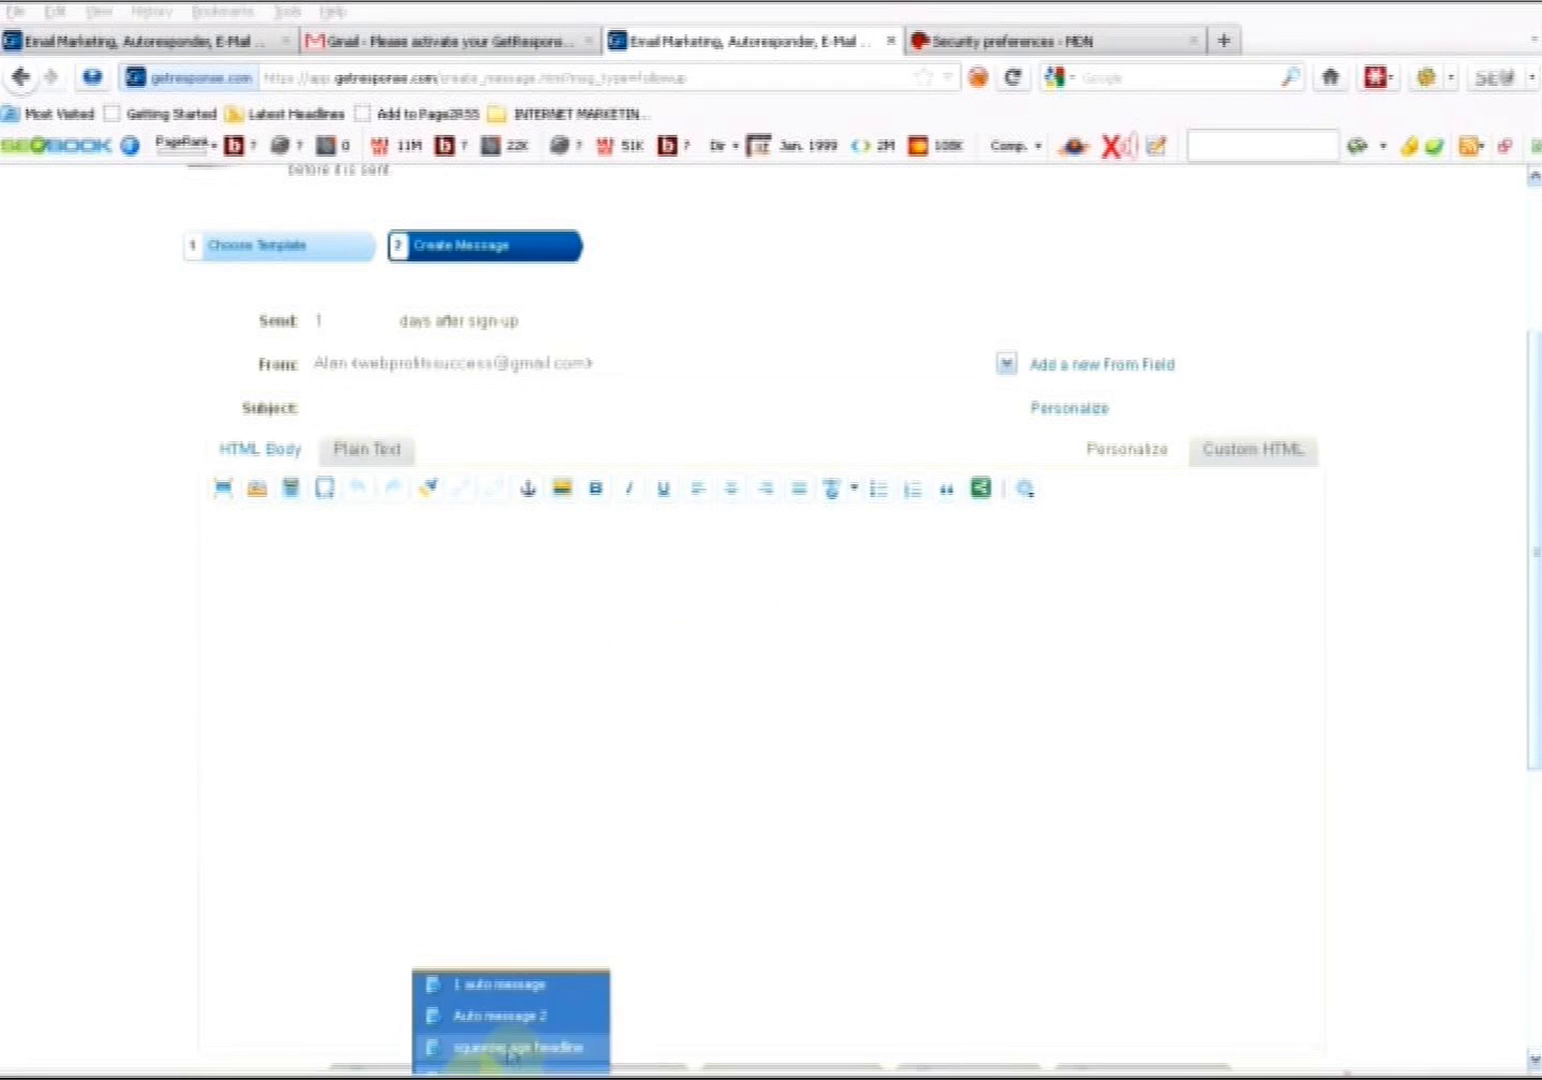
pyautogui.click(565, 1019)
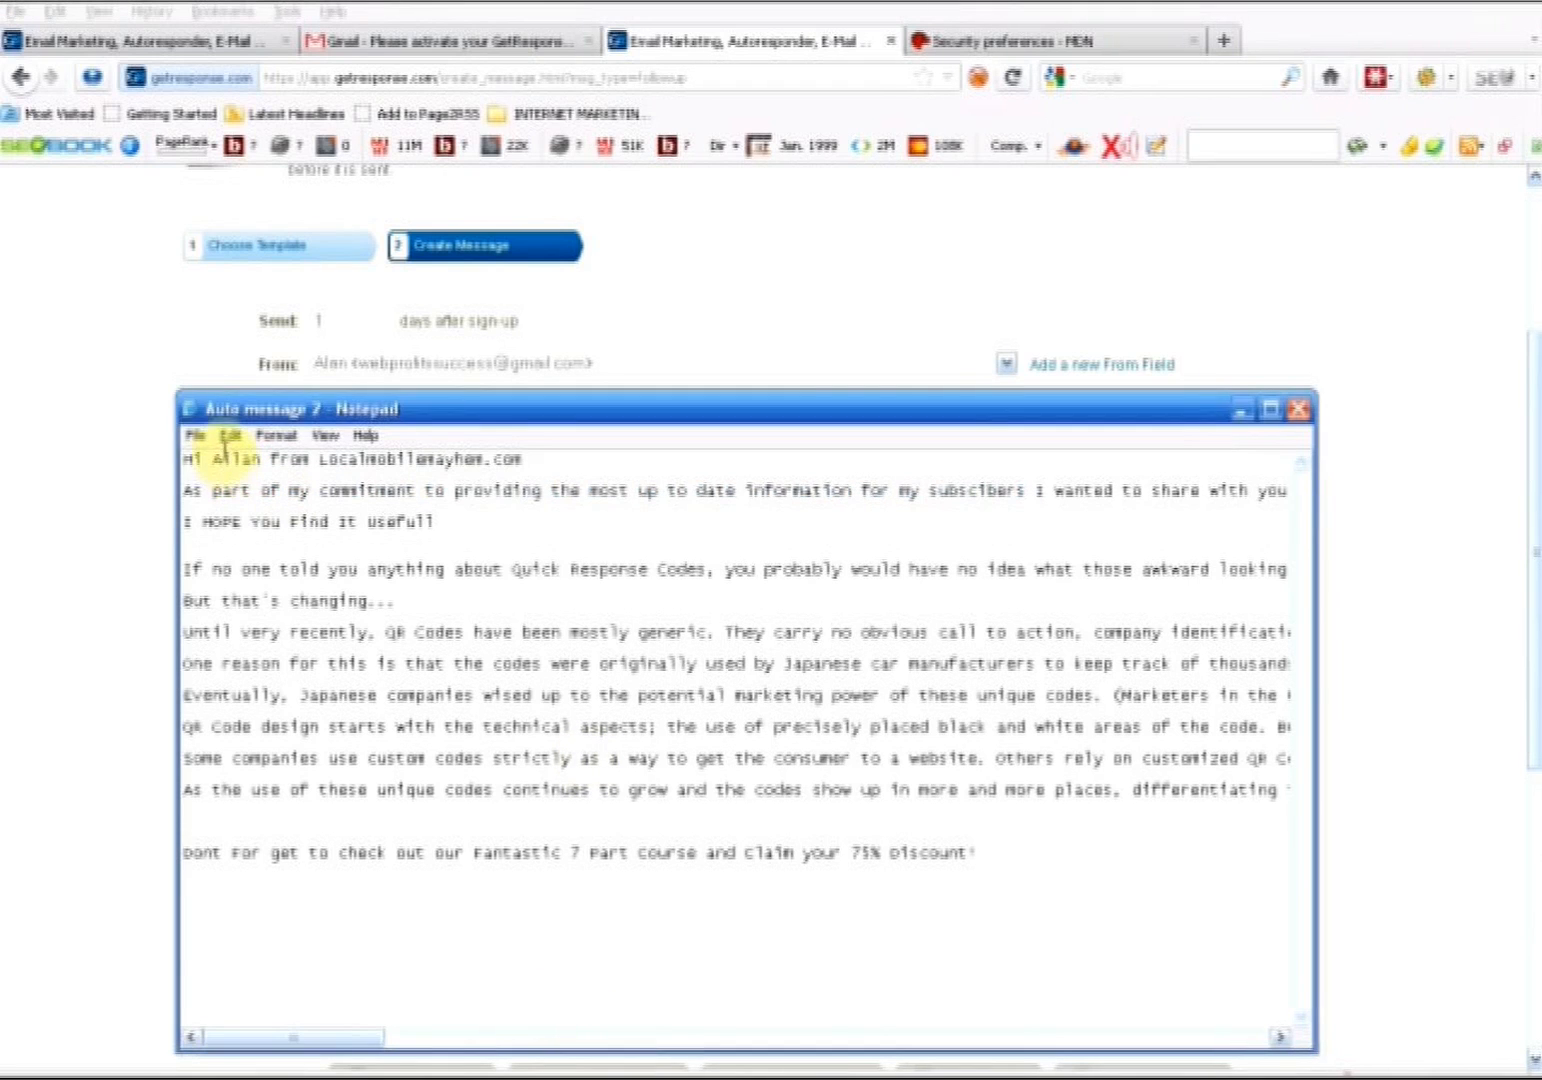
pyautogui.moveTo(185, 460); pyautogui.dragTo(396, 516)
pyautogui.click(405, 505)
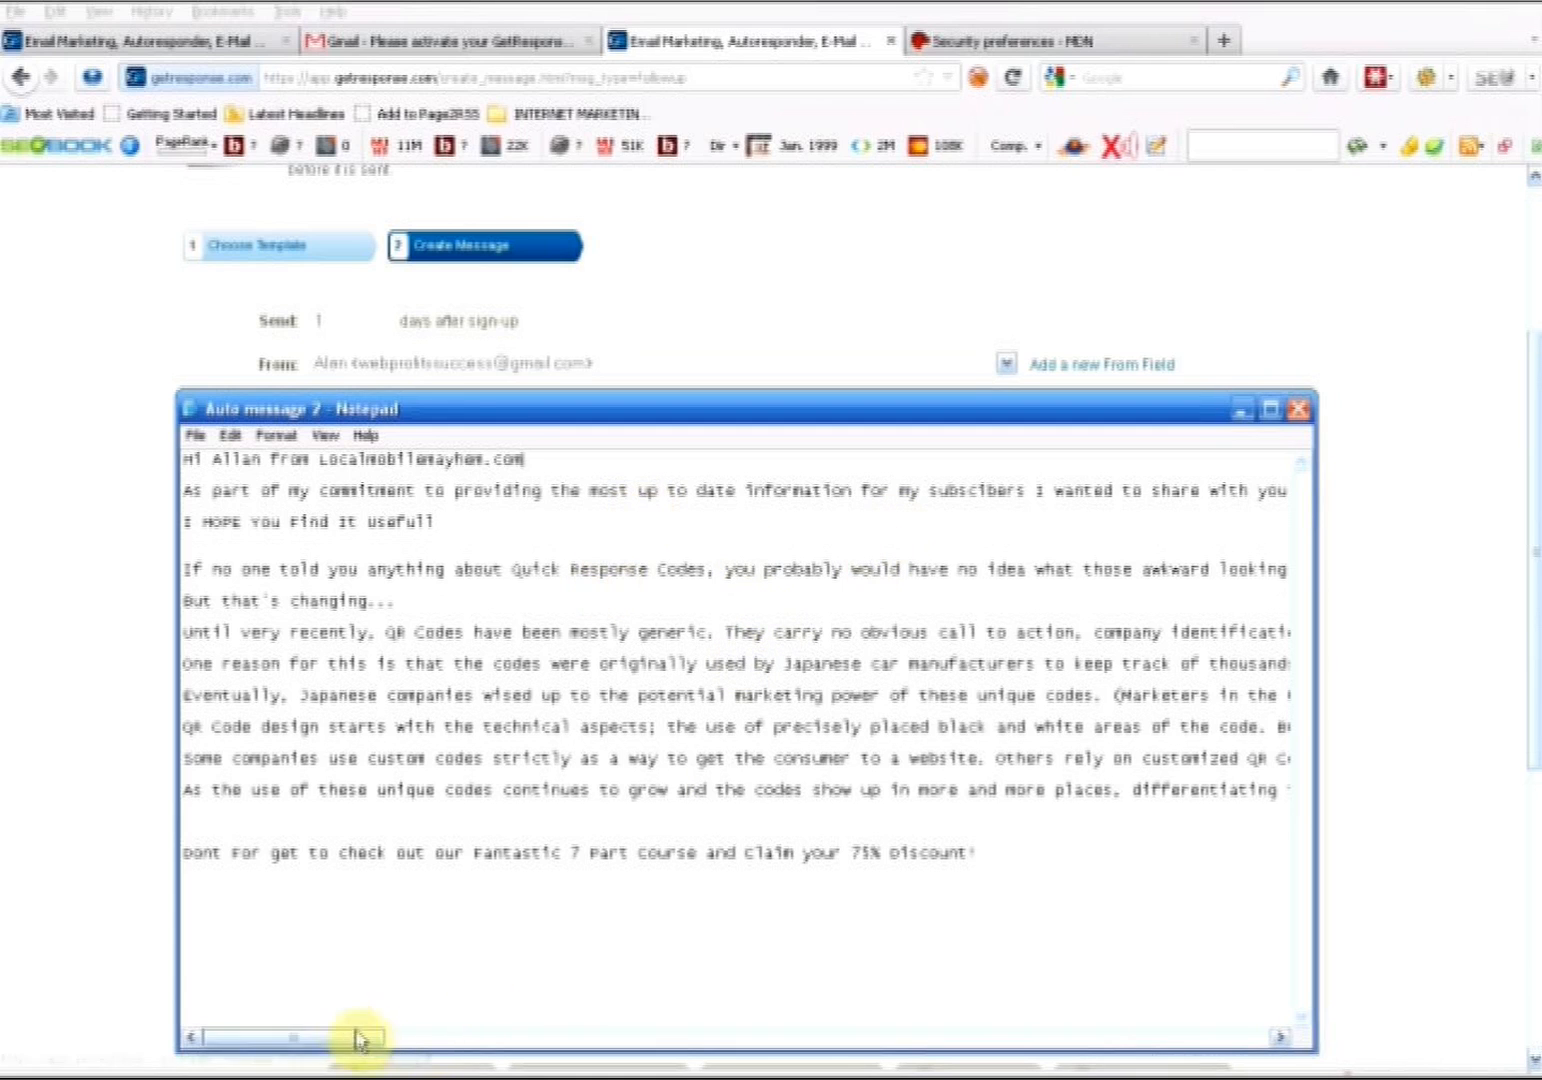
pyautogui.moveTo(356, 1037)
pyautogui.mouseDown()
pyautogui.moveTo(455, 1046)
pyautogui.moveTo(368, 1039)
pyautogui.mouseUp()
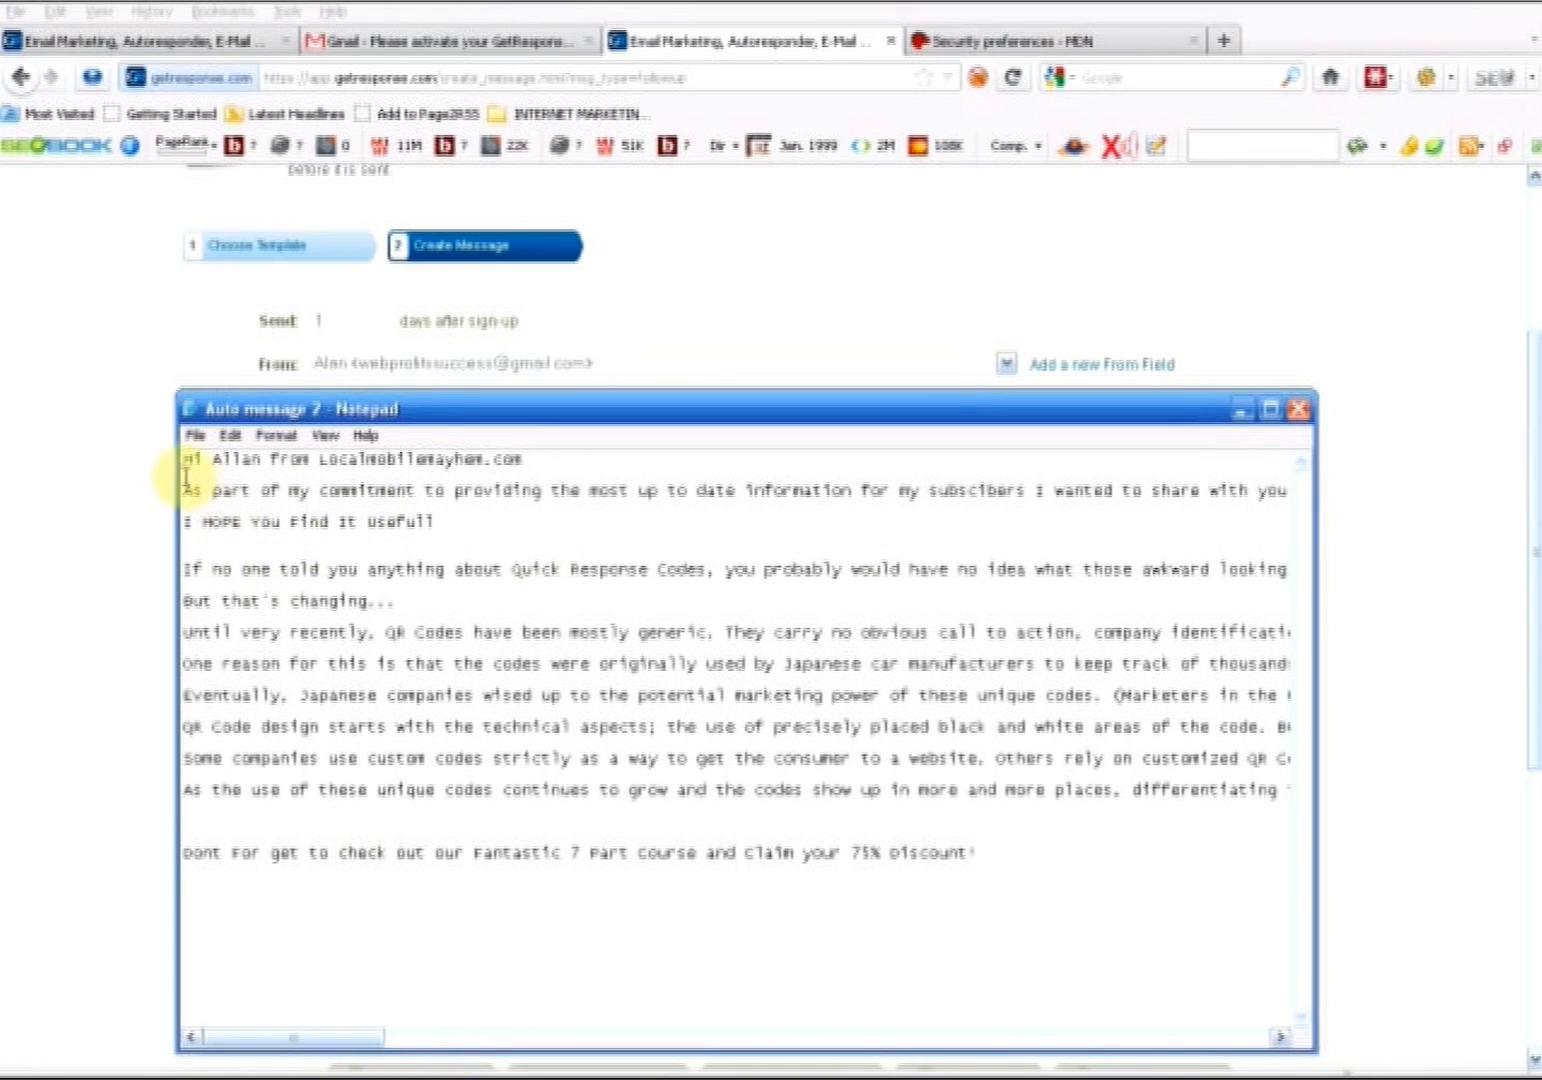
pyautogui.moveTo(184, 462); pyautogui.dragTo(978, 858)
pyautogui.rightClick(750, 748)
pyautogui.click(785, 800)
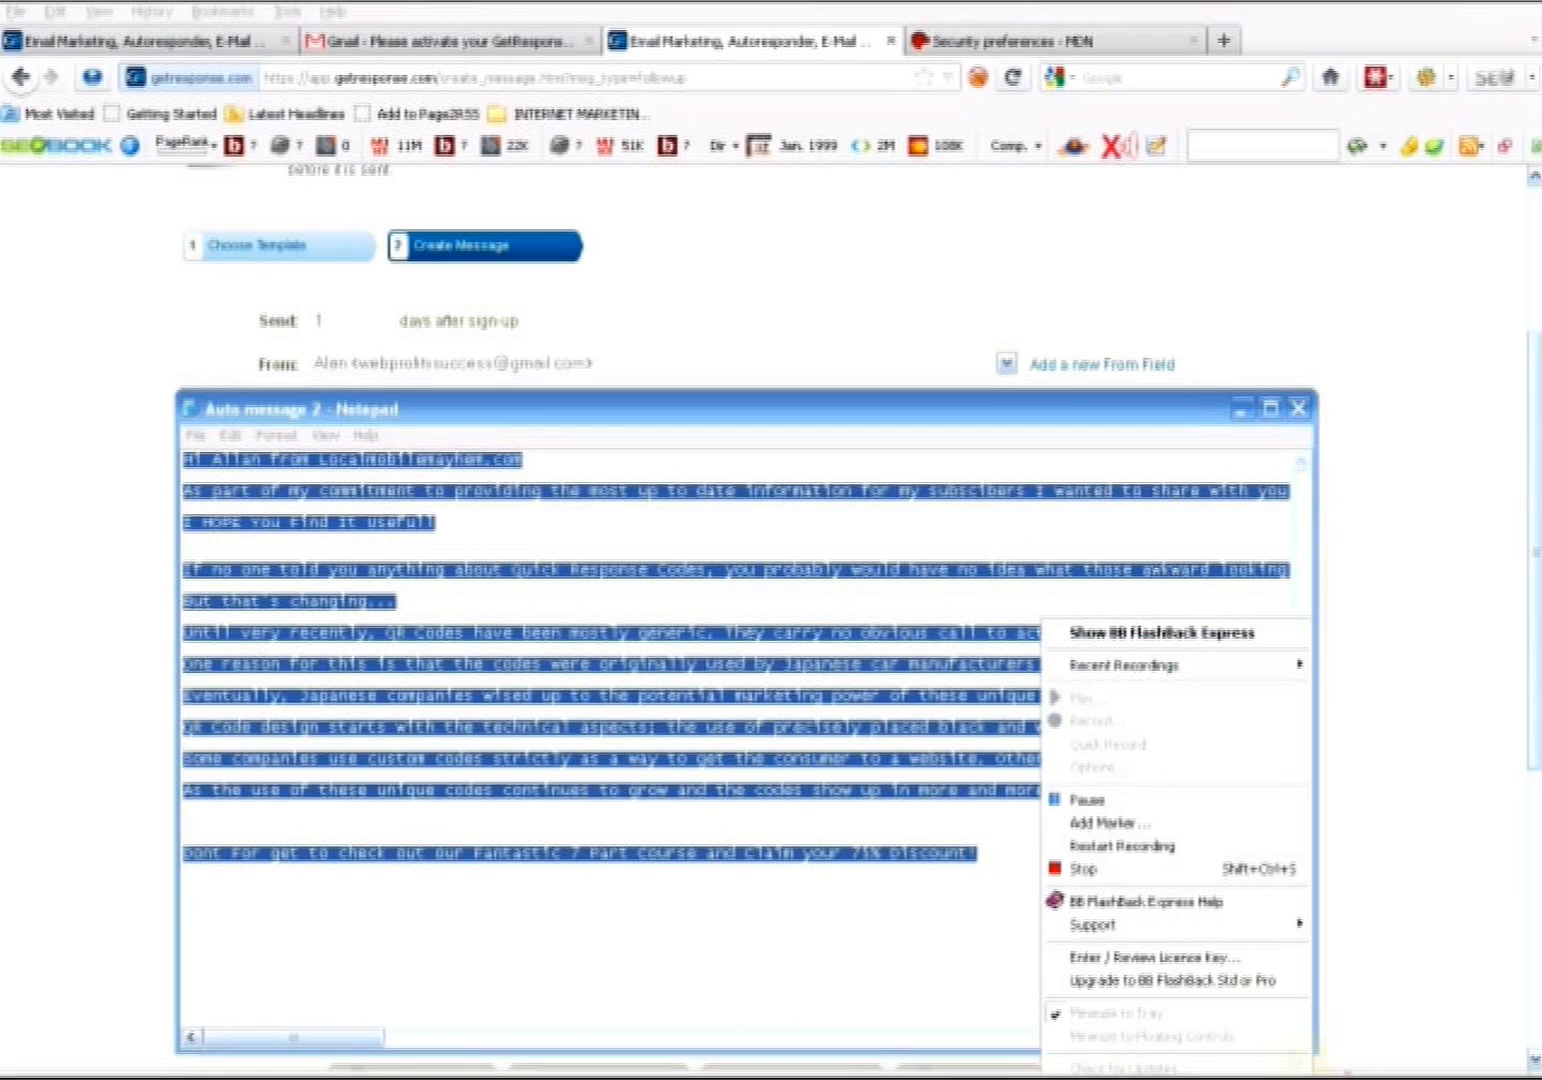
# Paste the copied article text into the message's HTML body and remove an extra blank line above the closing discount line
pyautogui.click(1176, 806)
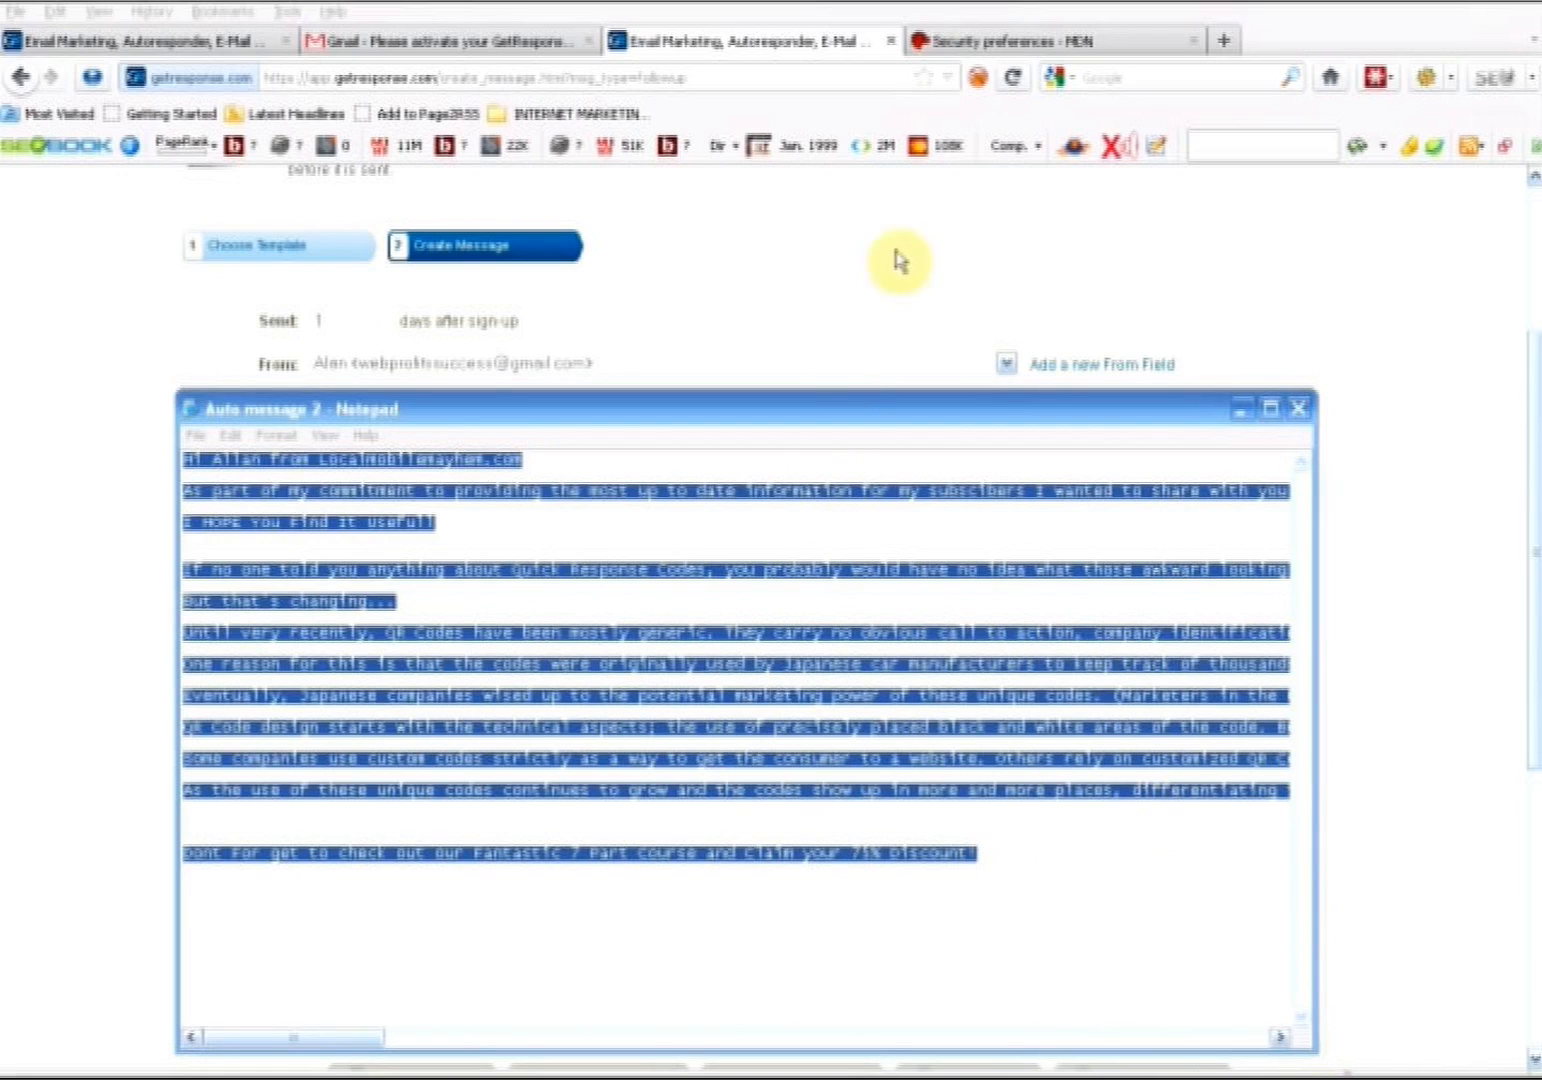
pyautogui.click(1421, 385)
pyautogui.click(452, 540)
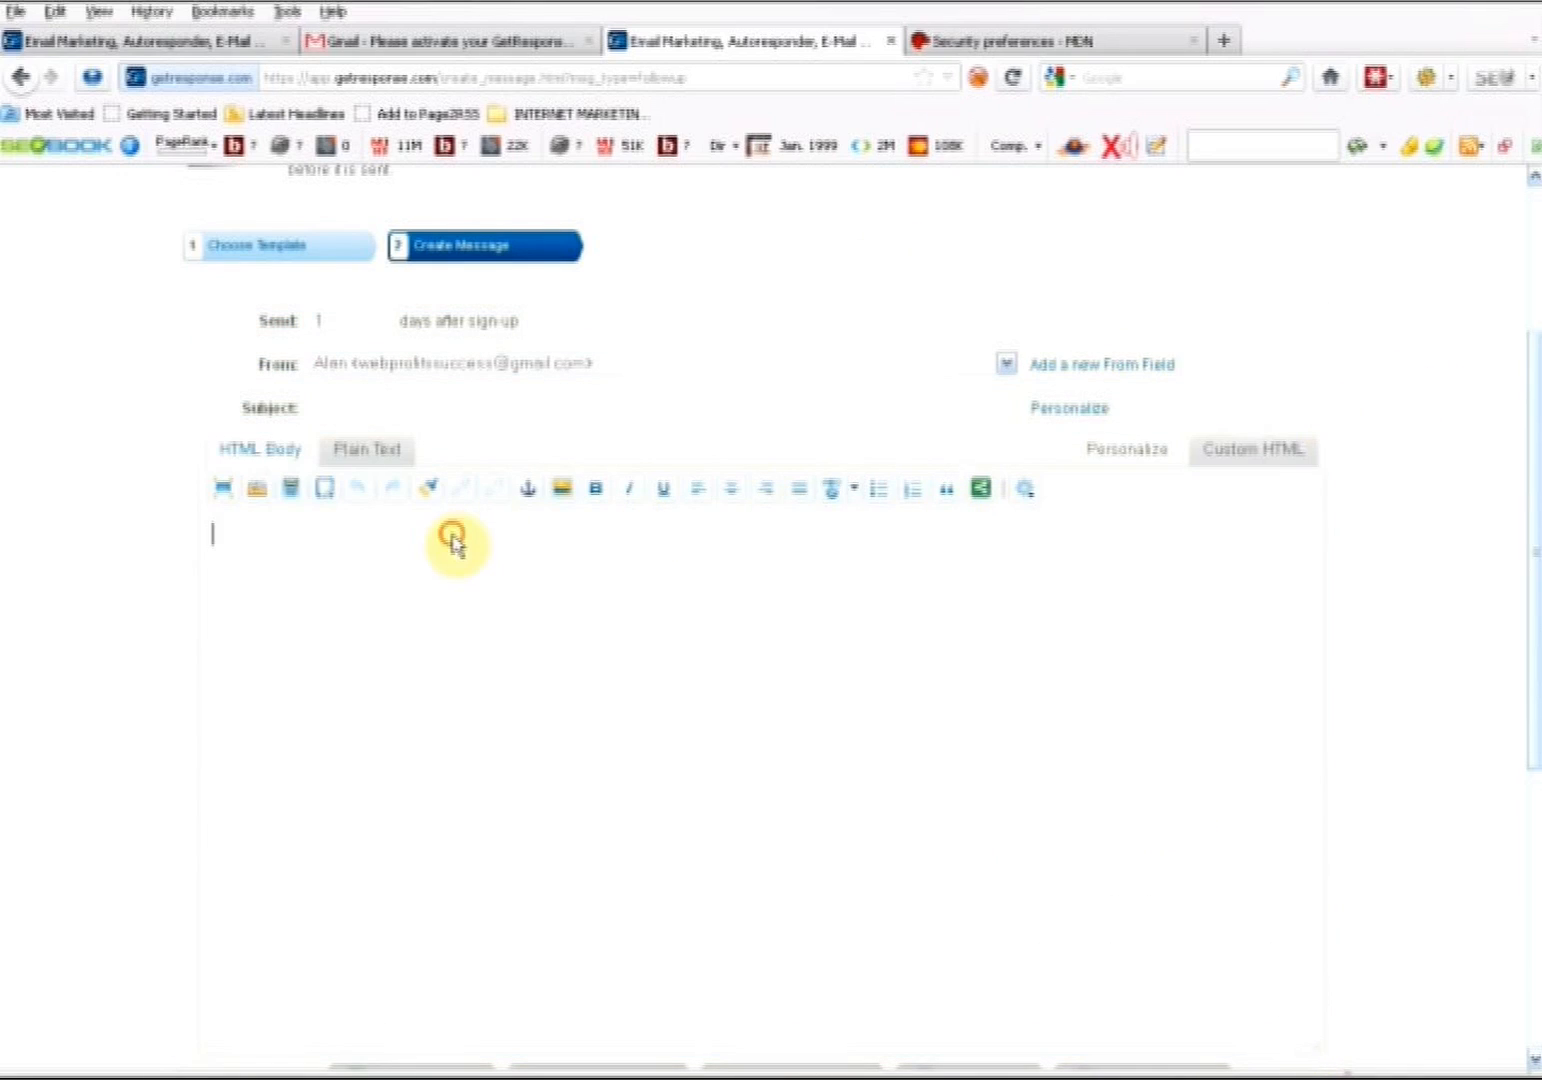
pyautogui.hotkey('ctrl', 'v')
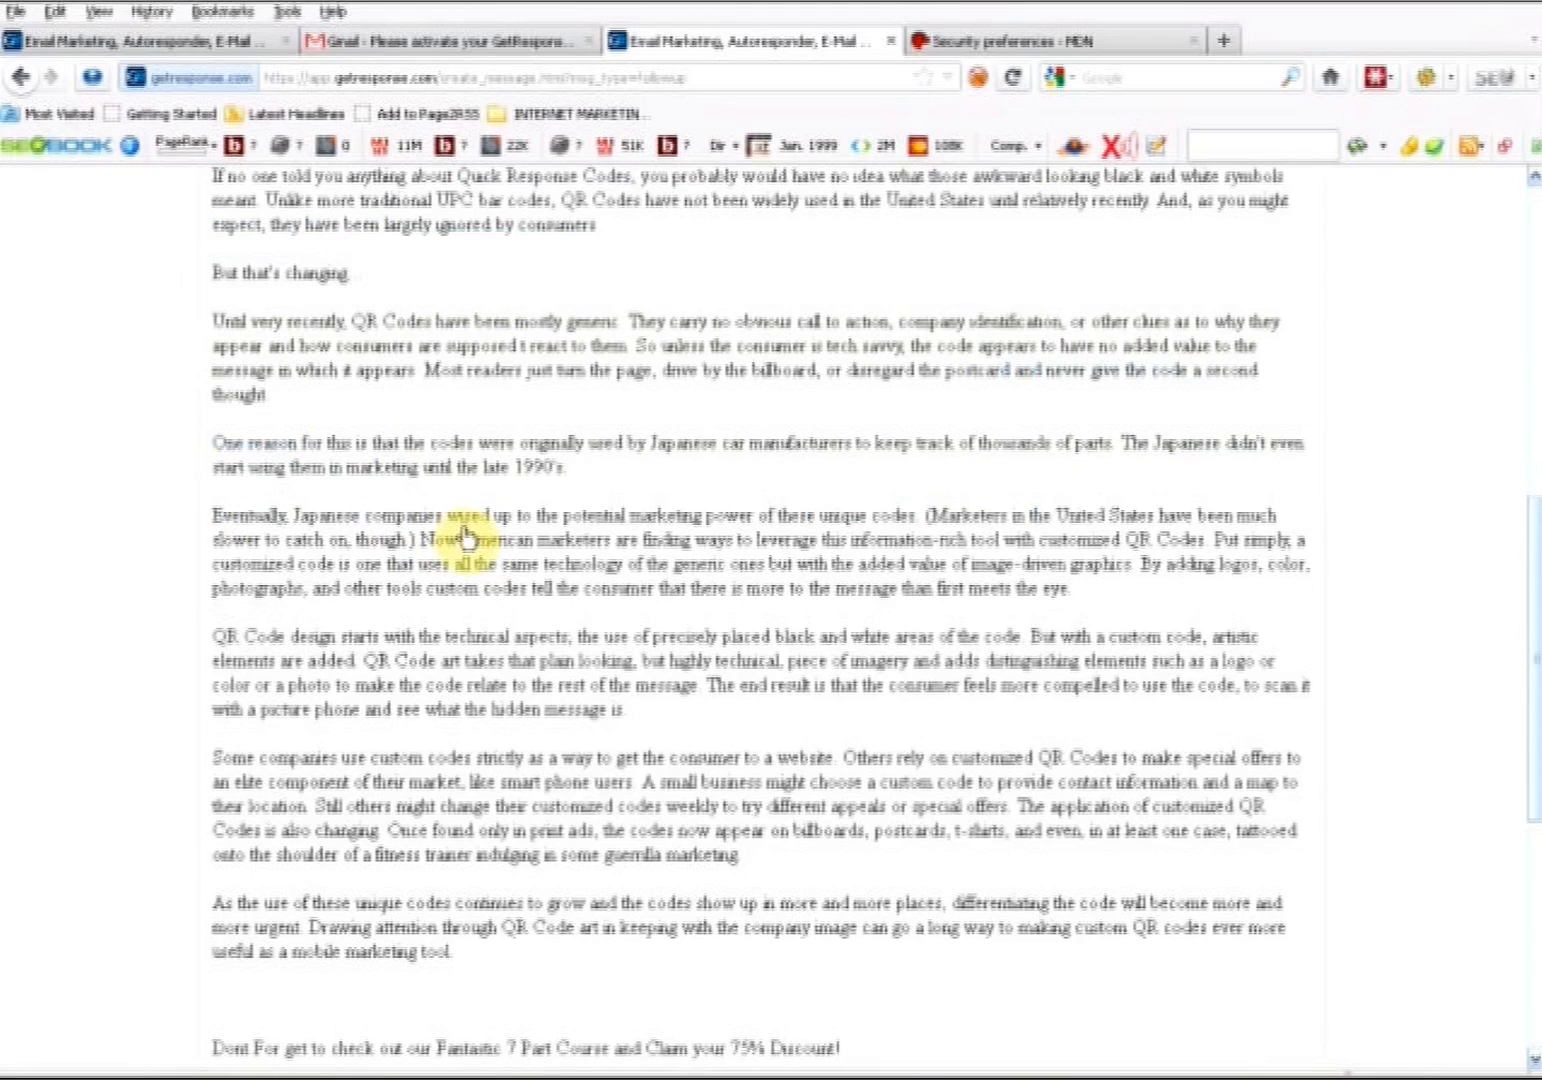
pyautogui.moveTo(1524, 740); pyautogui.dragTo(1522, 865)
pyautogui.click(548, 670)
pyautogui.press('BackSpace')
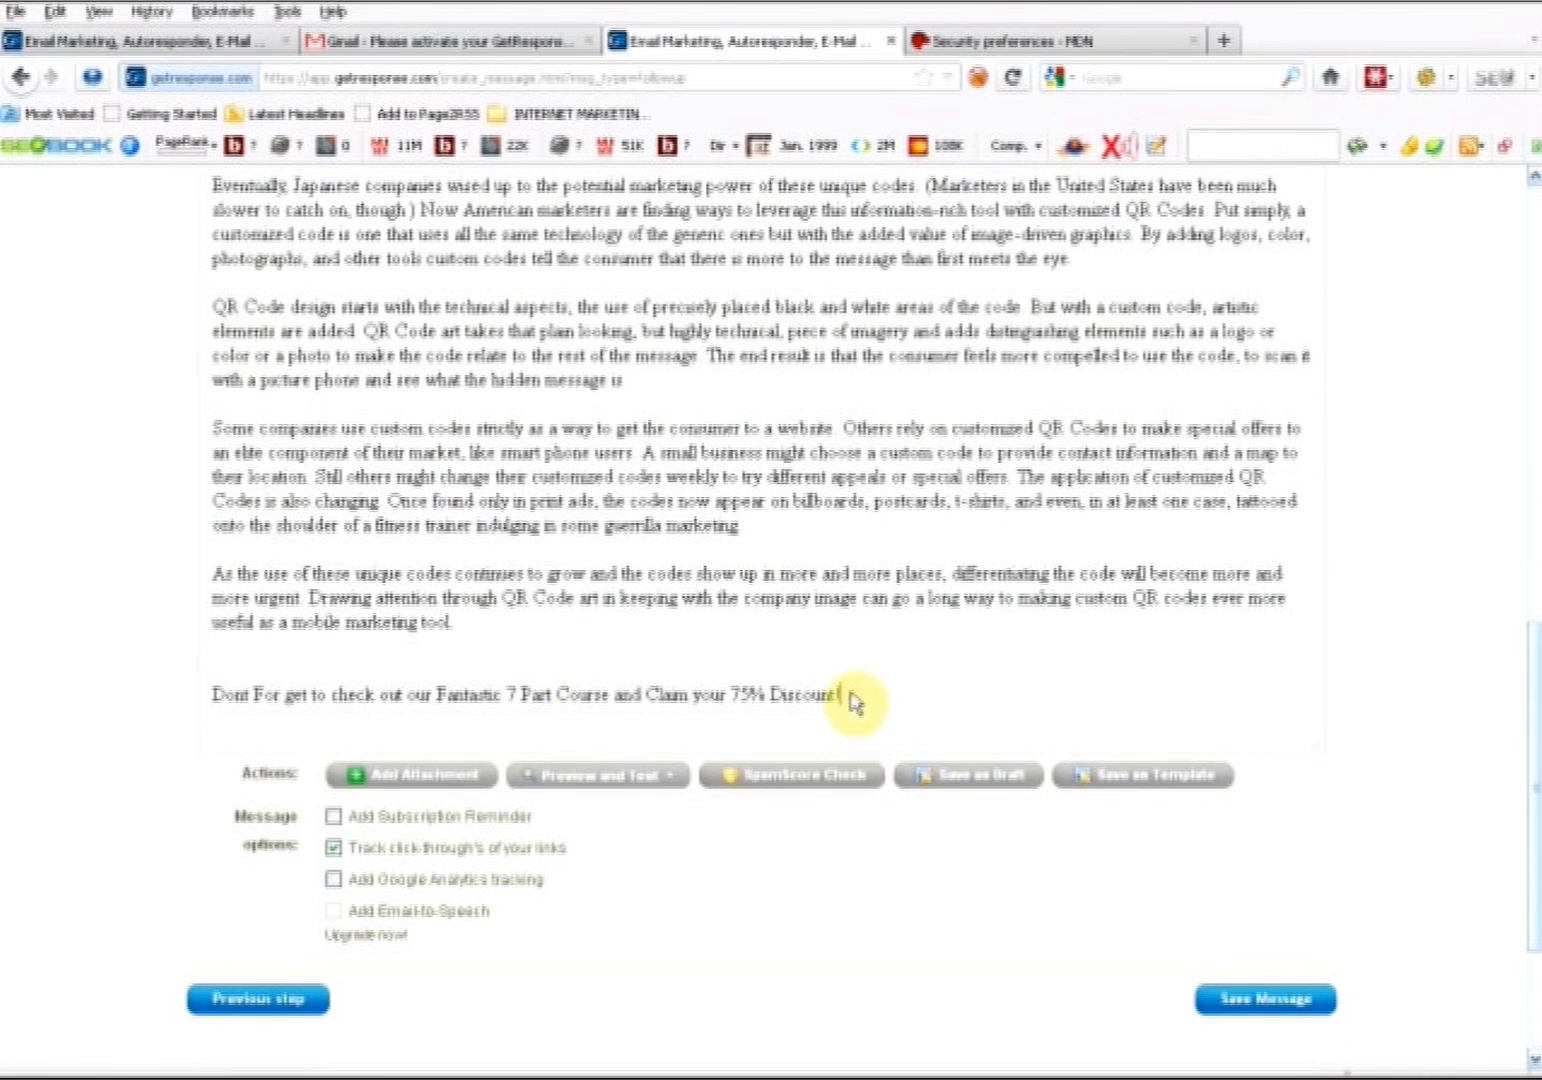
# Start a link on the closing 75% discount line and copy the sales page address localmobilemayhem.com/specialoffer.html from the untitled Notepad list
pyautogui.moveTo(852, 700); pyautogui.dragTo(210, 712)
pyautogui.scroll(10, 922, 654)
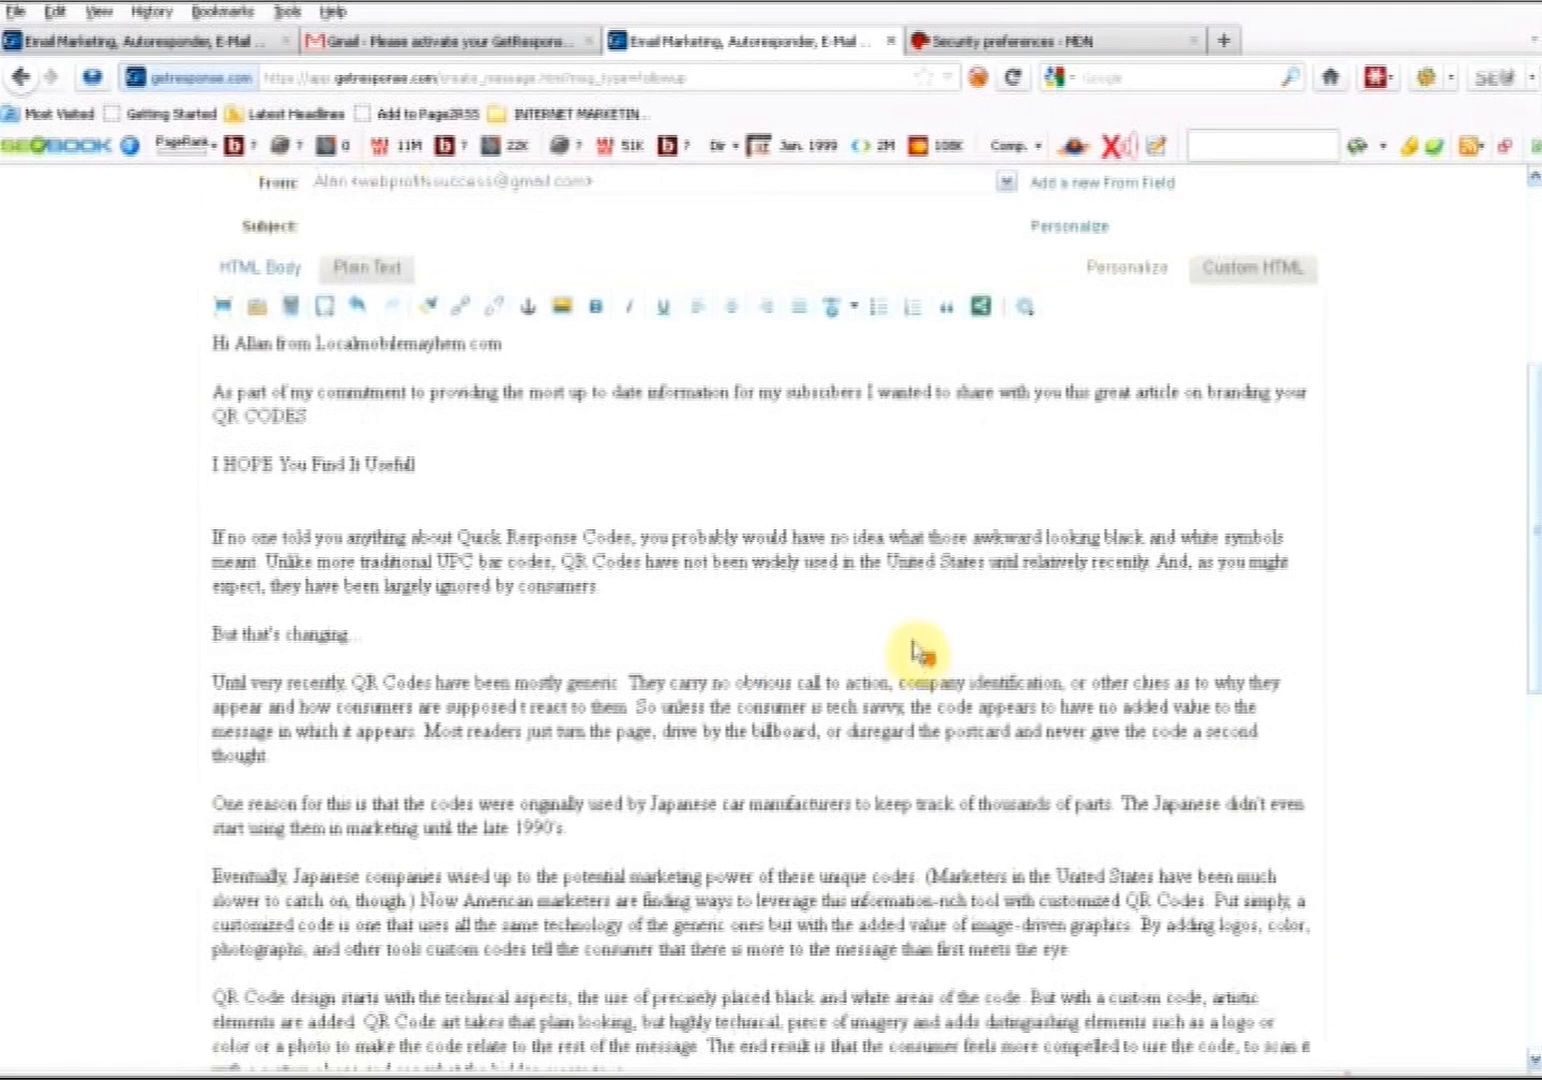
pyautogui.click(459, 307)
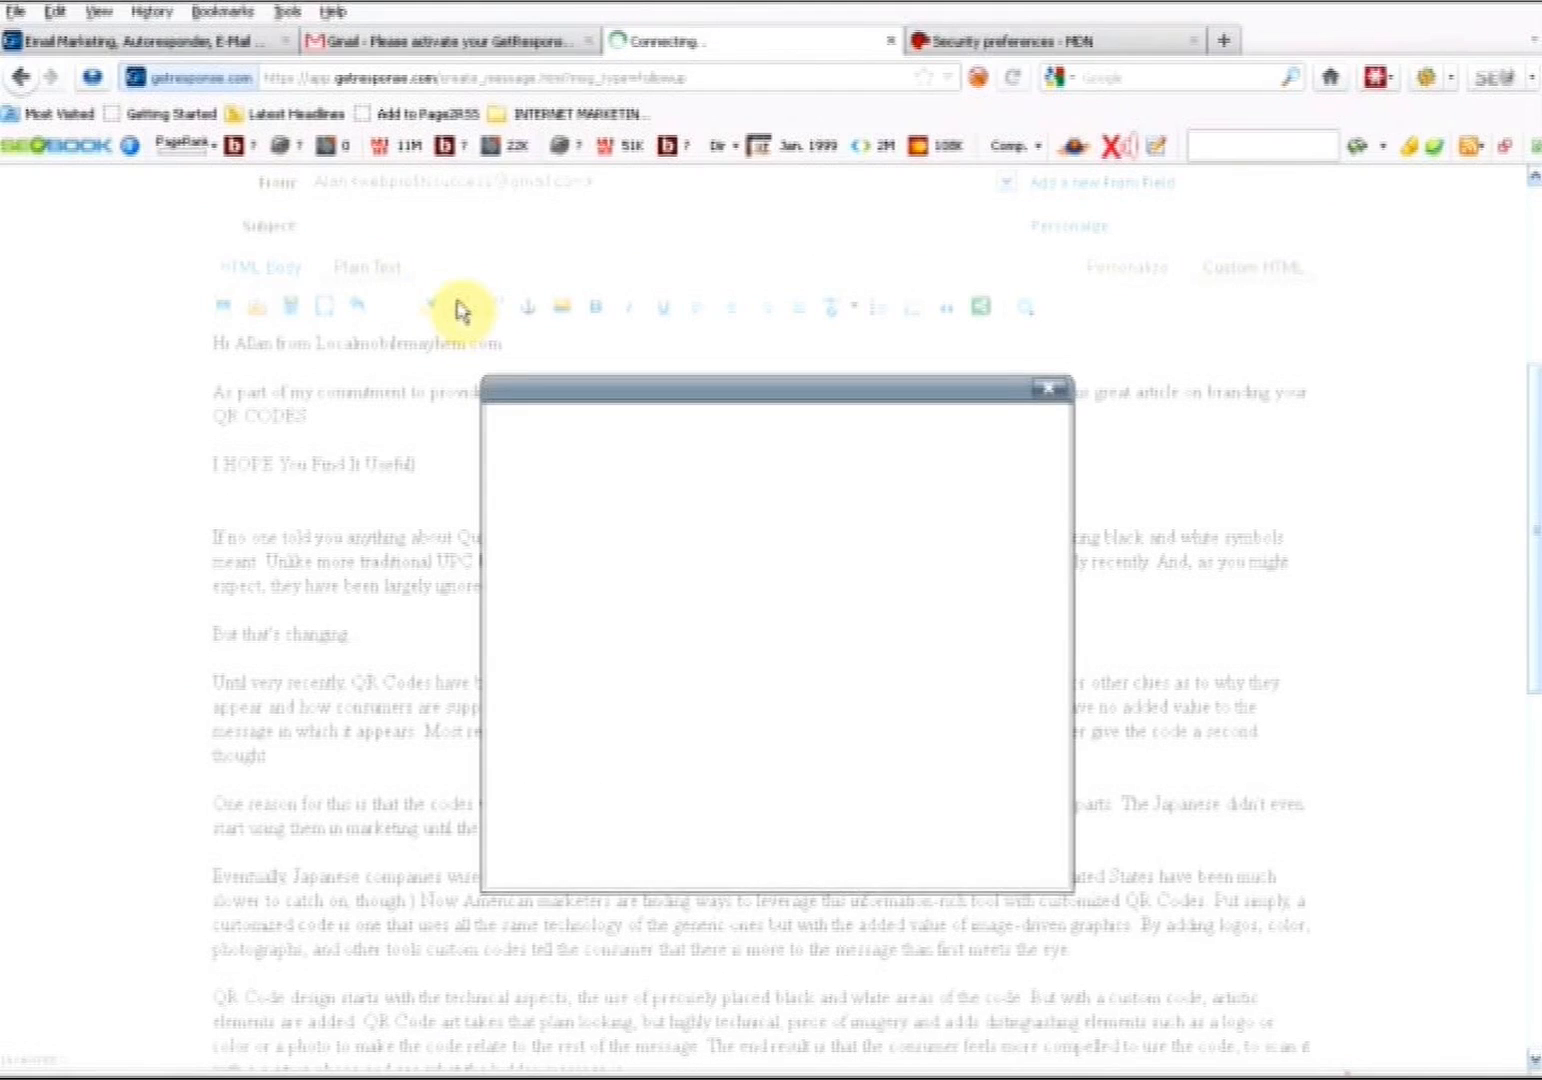
pyautogui.click(520, 1076)
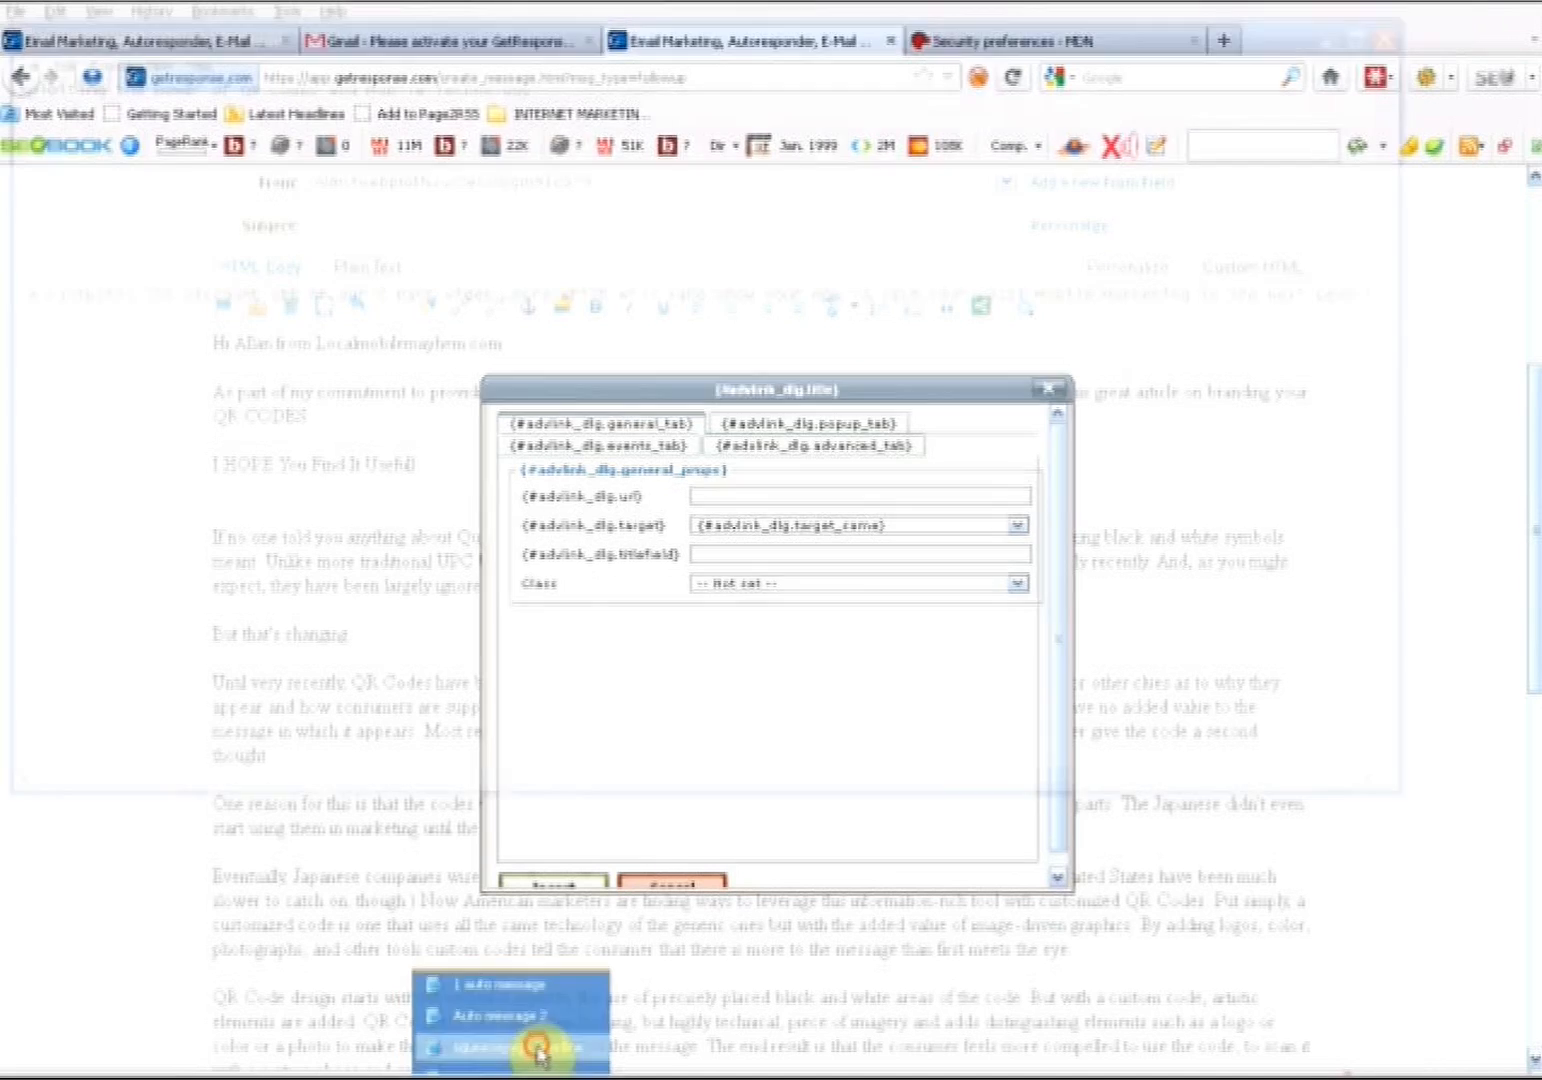
pyautogui.click(537, 1048)
pyautogui.click(505, 1077)
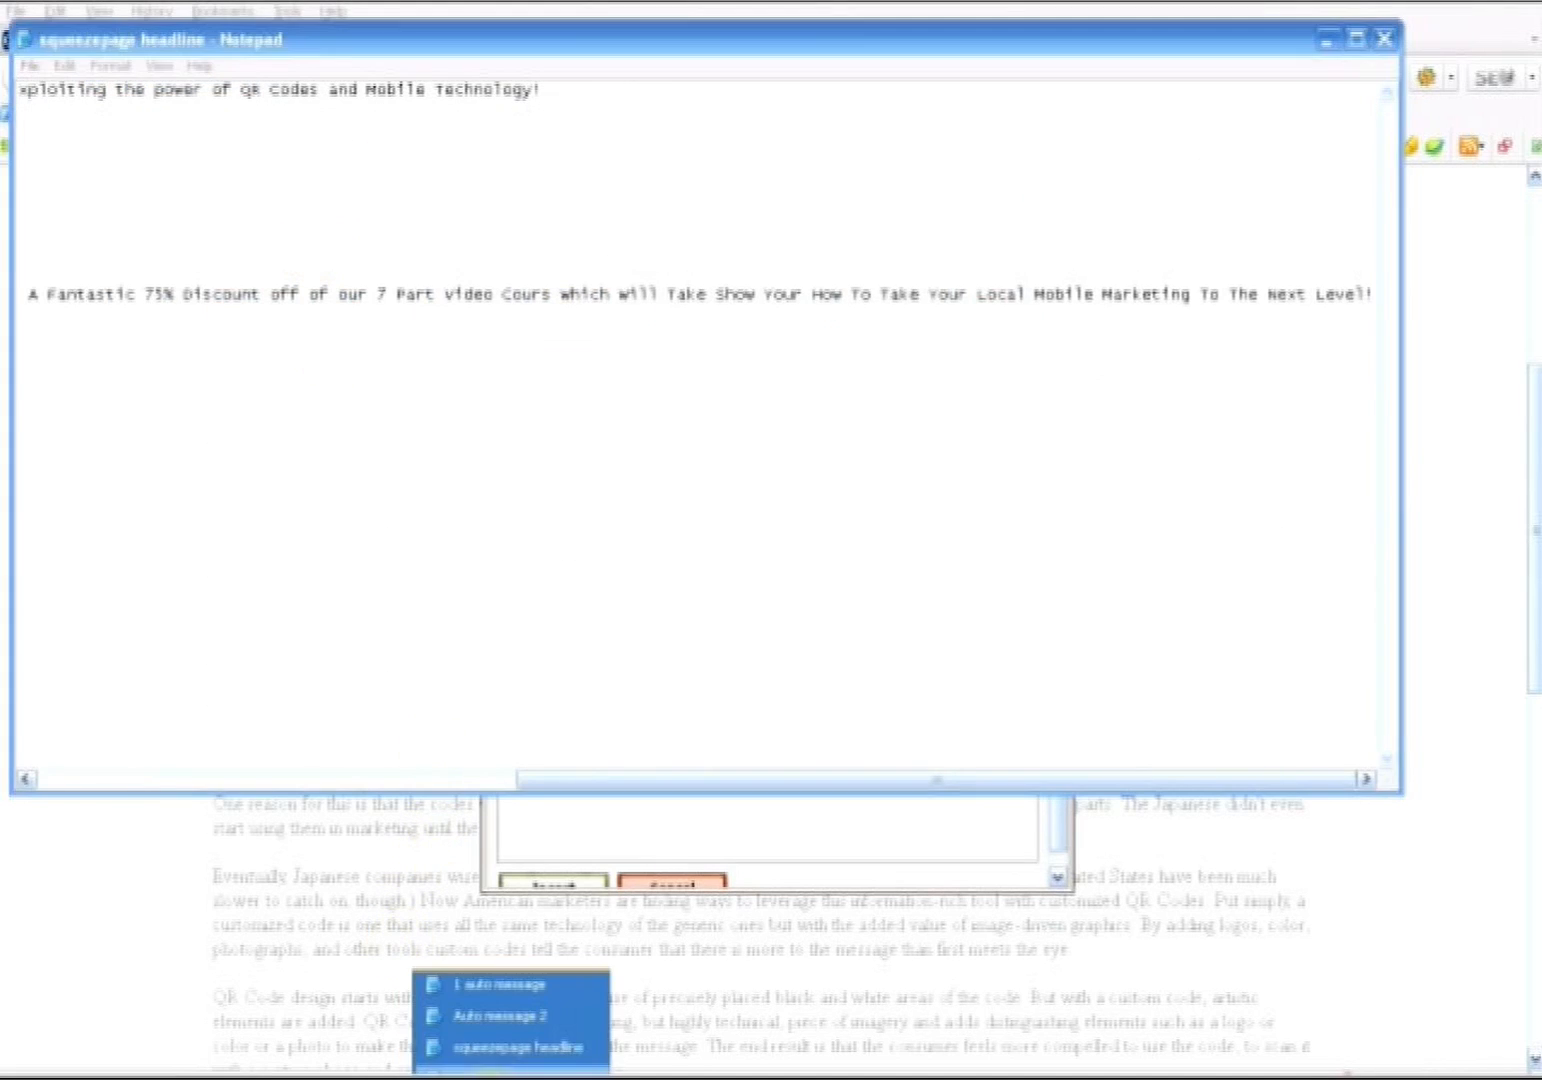
pyautogui.click(492, 1074)
pyautogui.rightClick(495, 470)
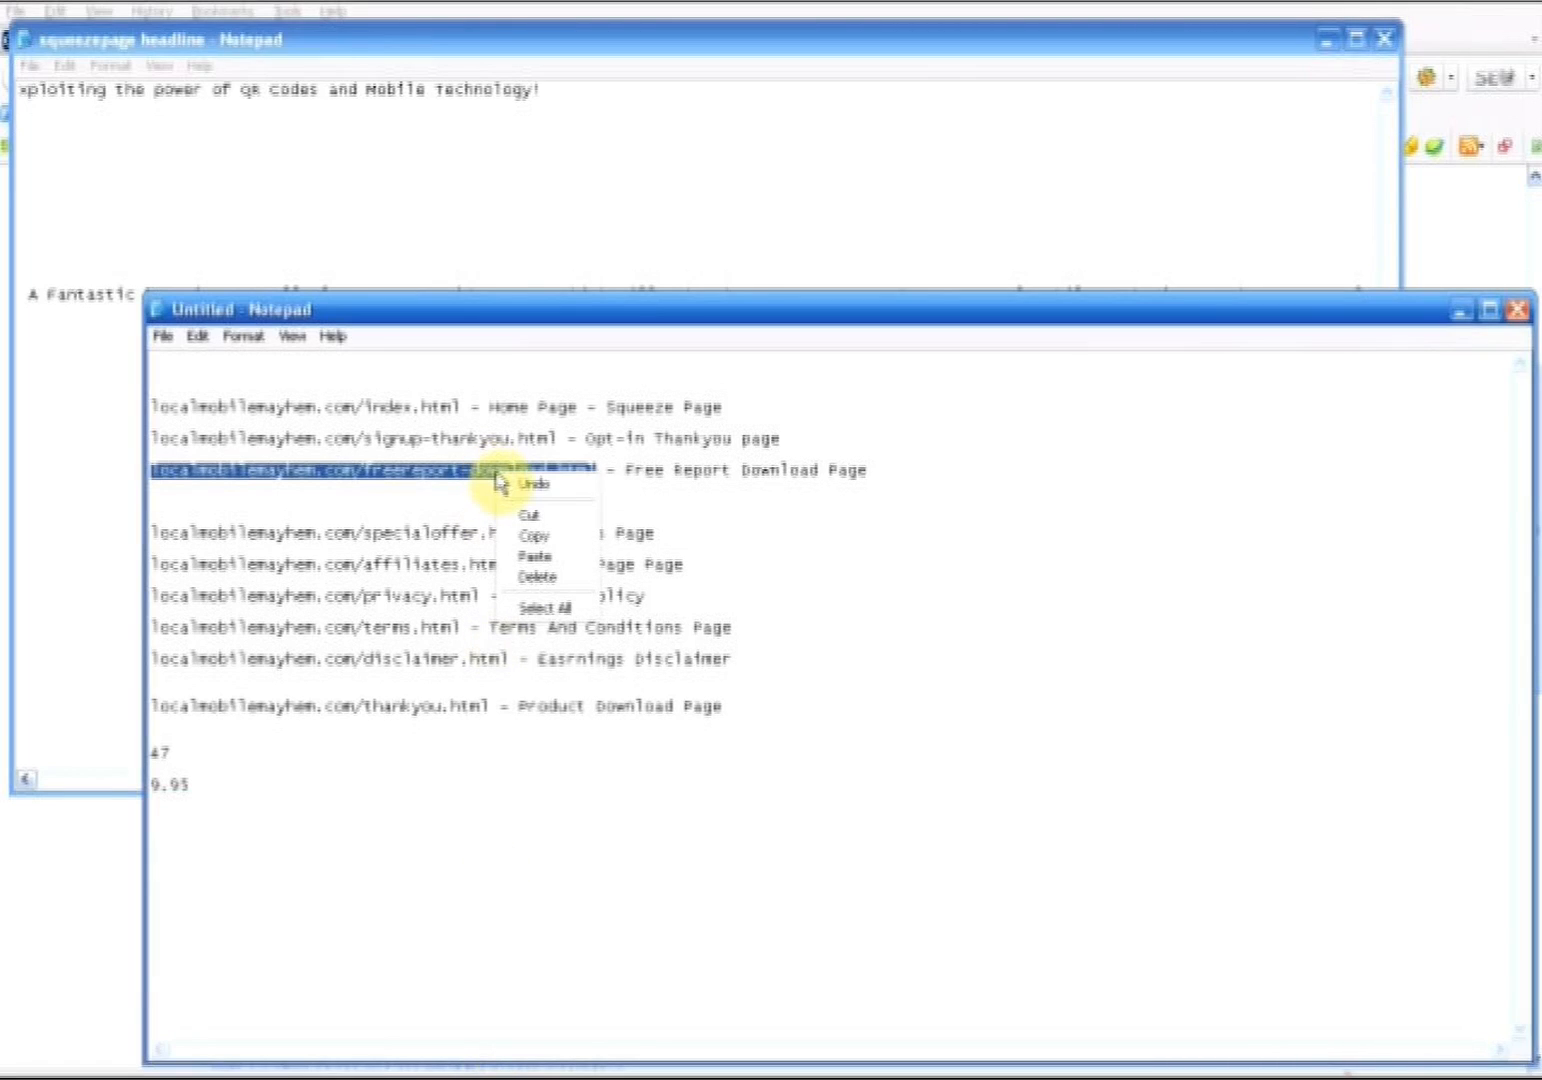
pyautogui.click(447, 500)
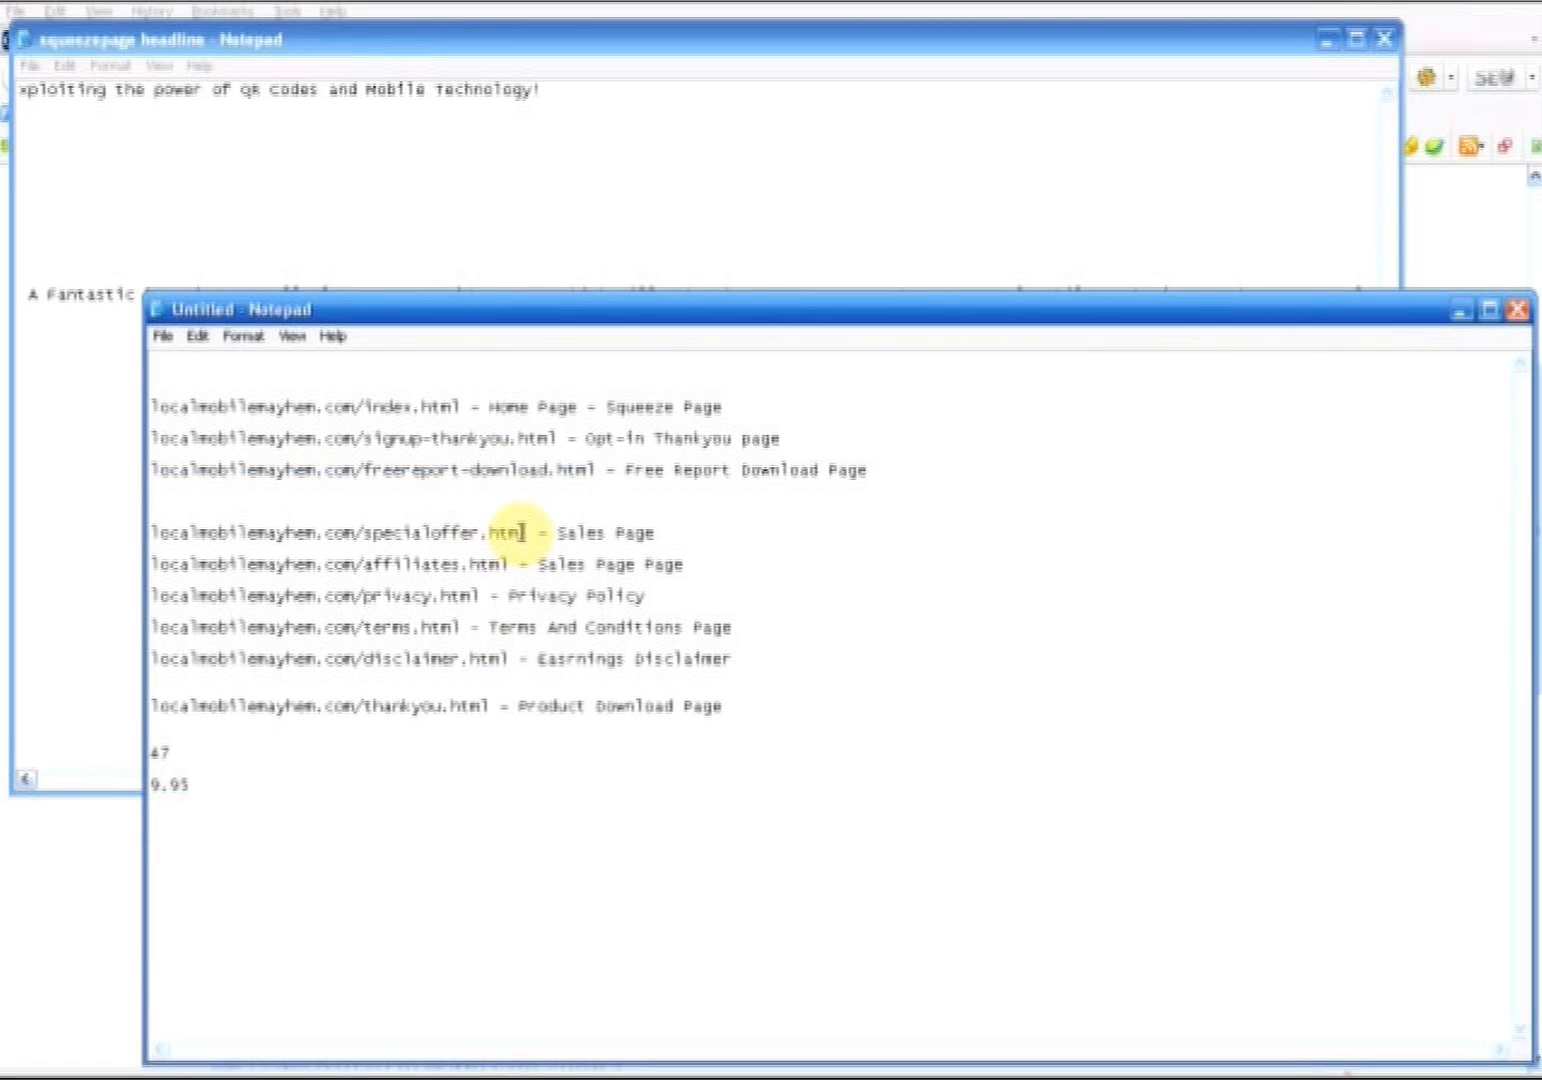
pyautogui.moveTo(527, 532); pyautogui.dragTo(131, 526)
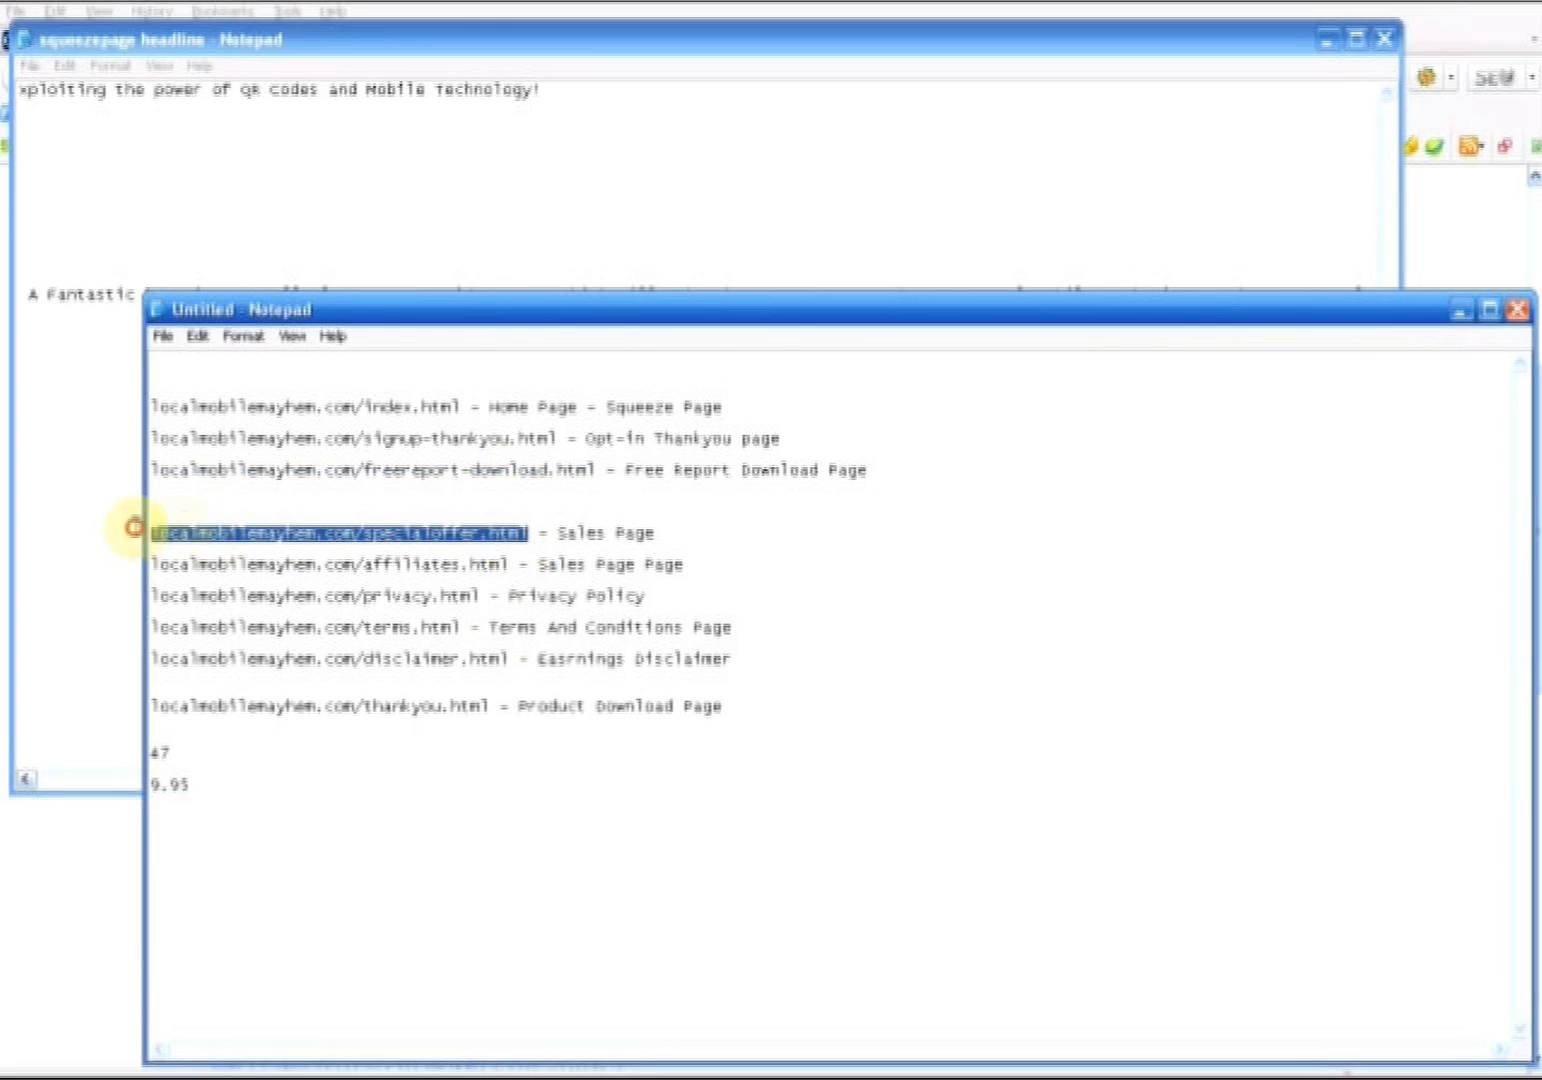
pyautogui.rightClick(213, 533)
pyautogui.click(272, 585)
pyautogui.click(18, 955)
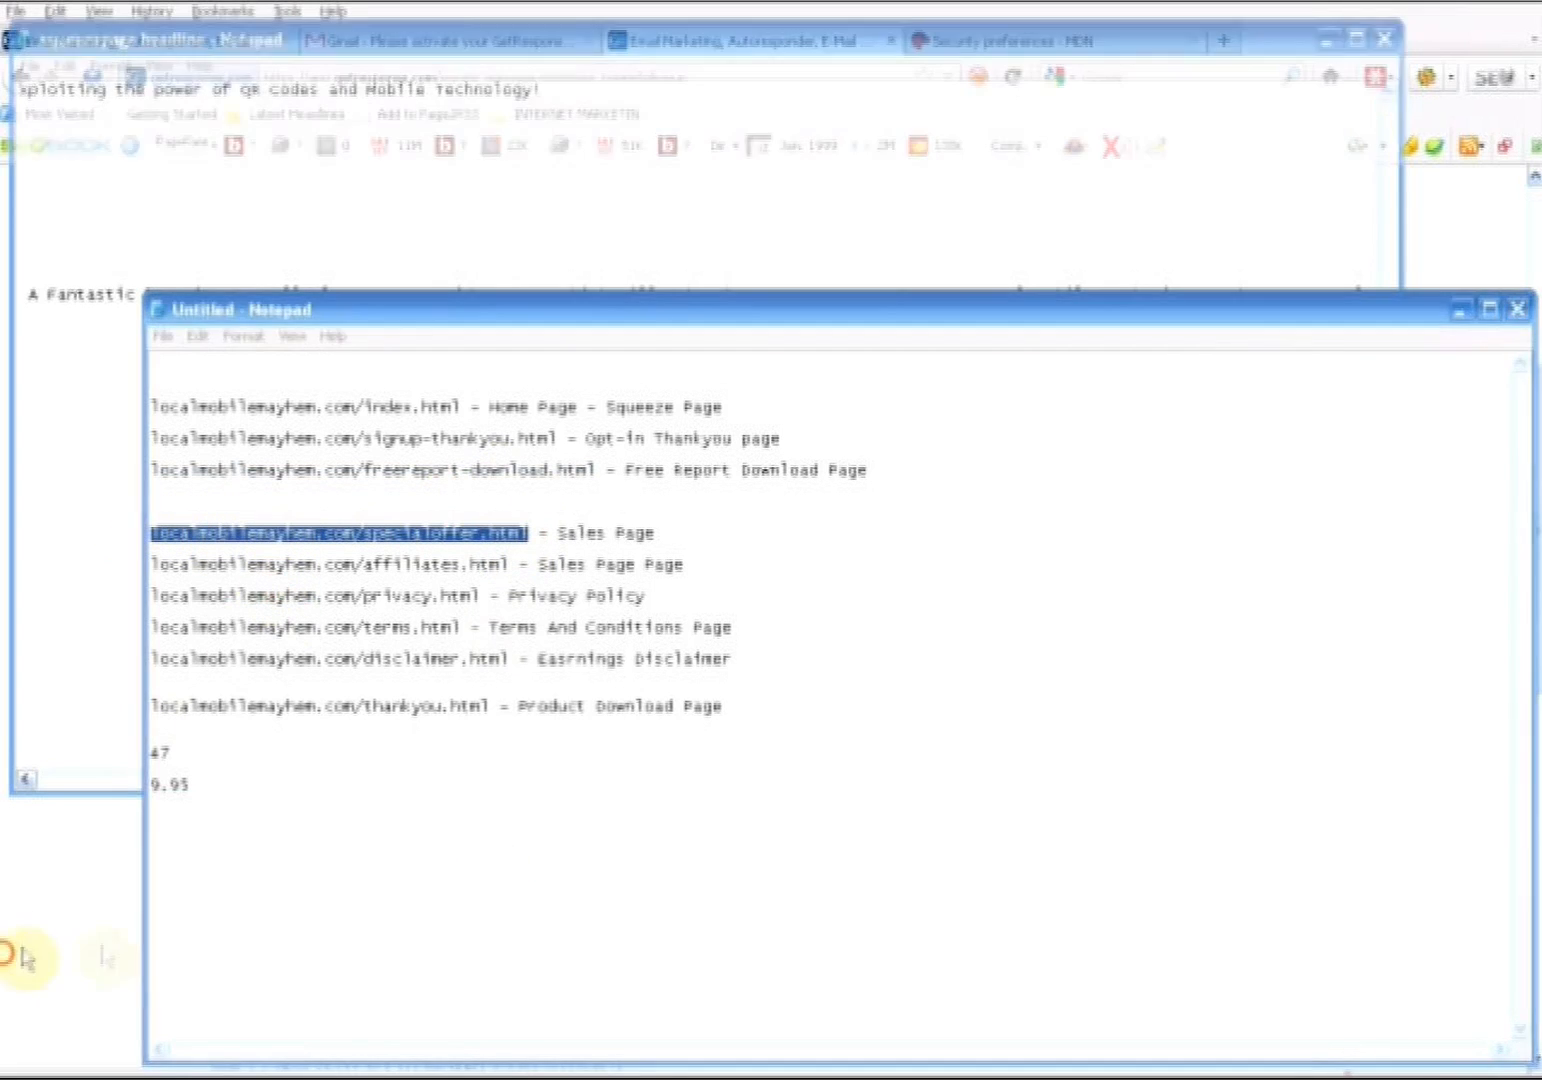
# Insert localmobilemayhem.com/specialoffer.html as the link address of the closing 75% discount line
pyautogui.rightClick(709, 499)
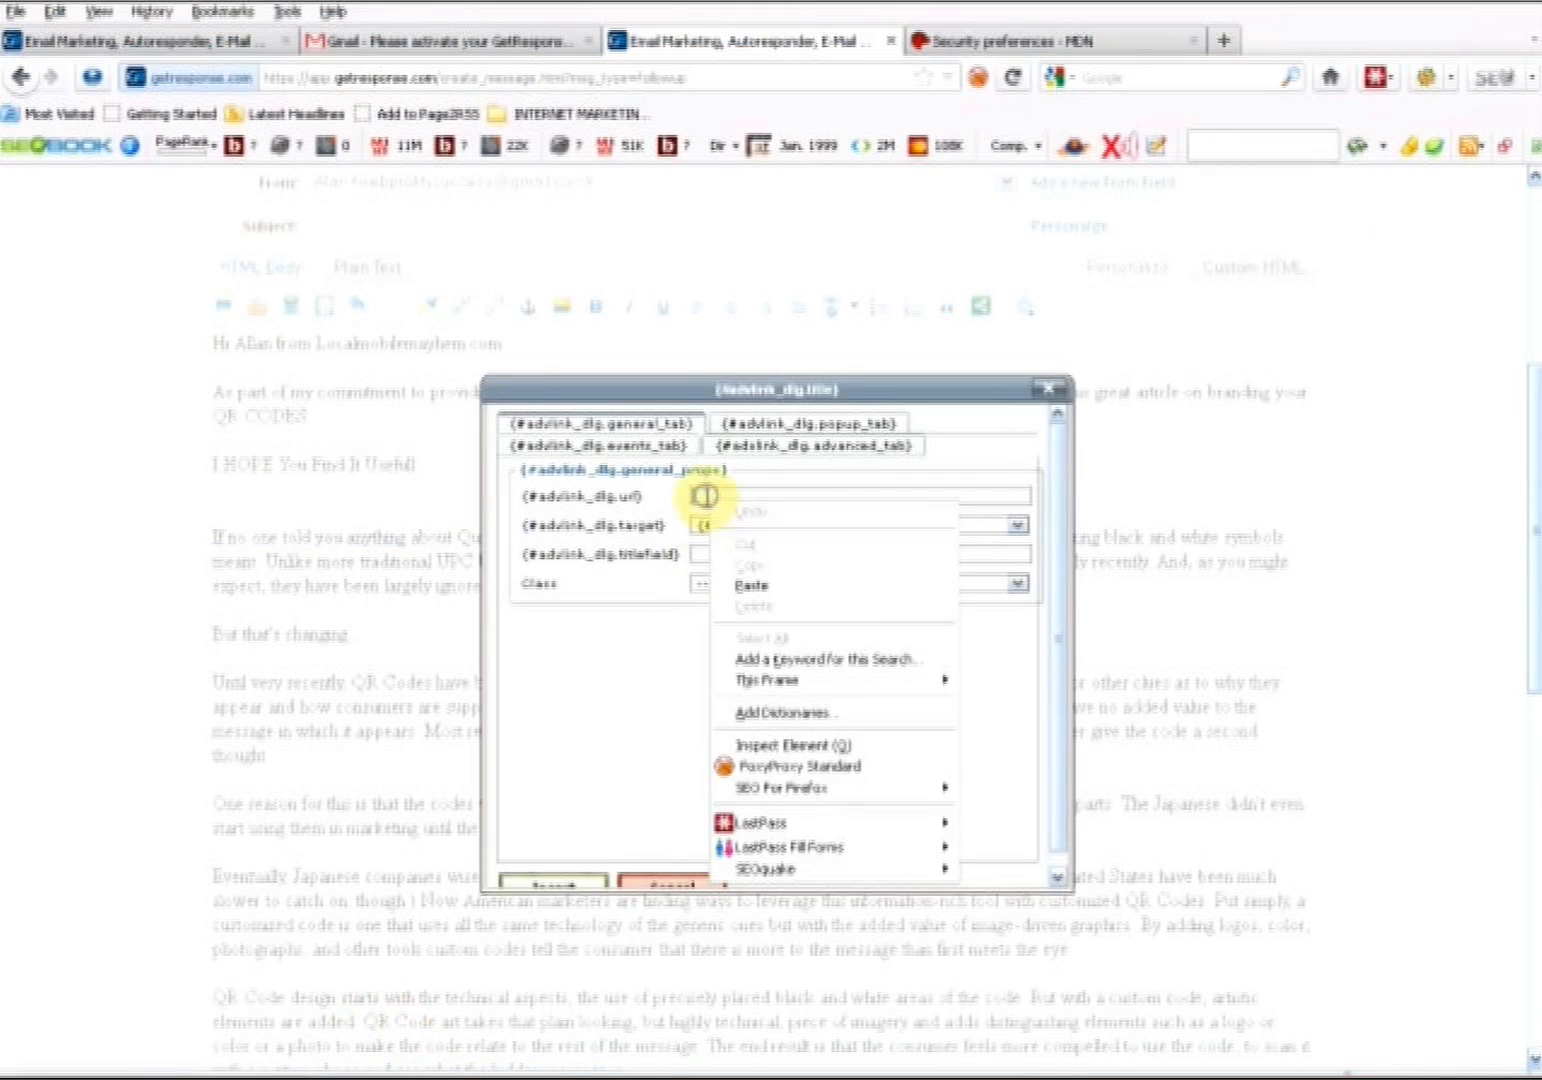
pyautogui.click(757, 587)
pyautogui.click(543, 888)
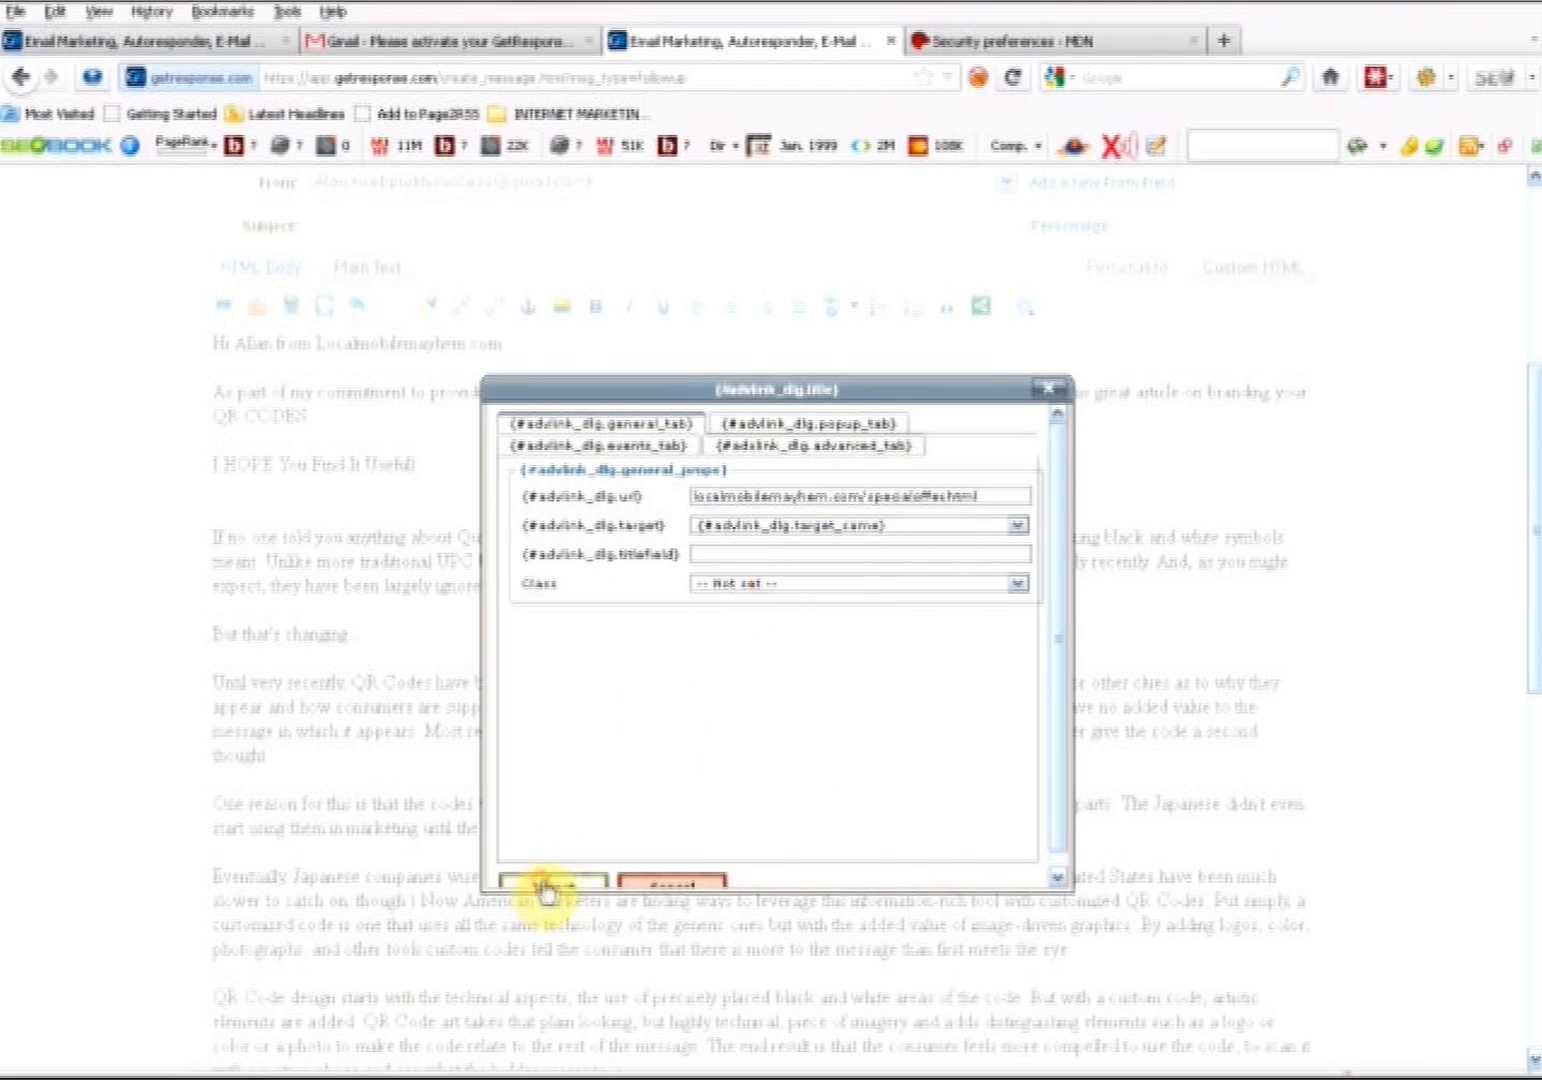
pyautogui.scroll(-5, 950, 750)
pyautogui.moveTo(1530, 686); pyautogui.dragTo(1518, 840)
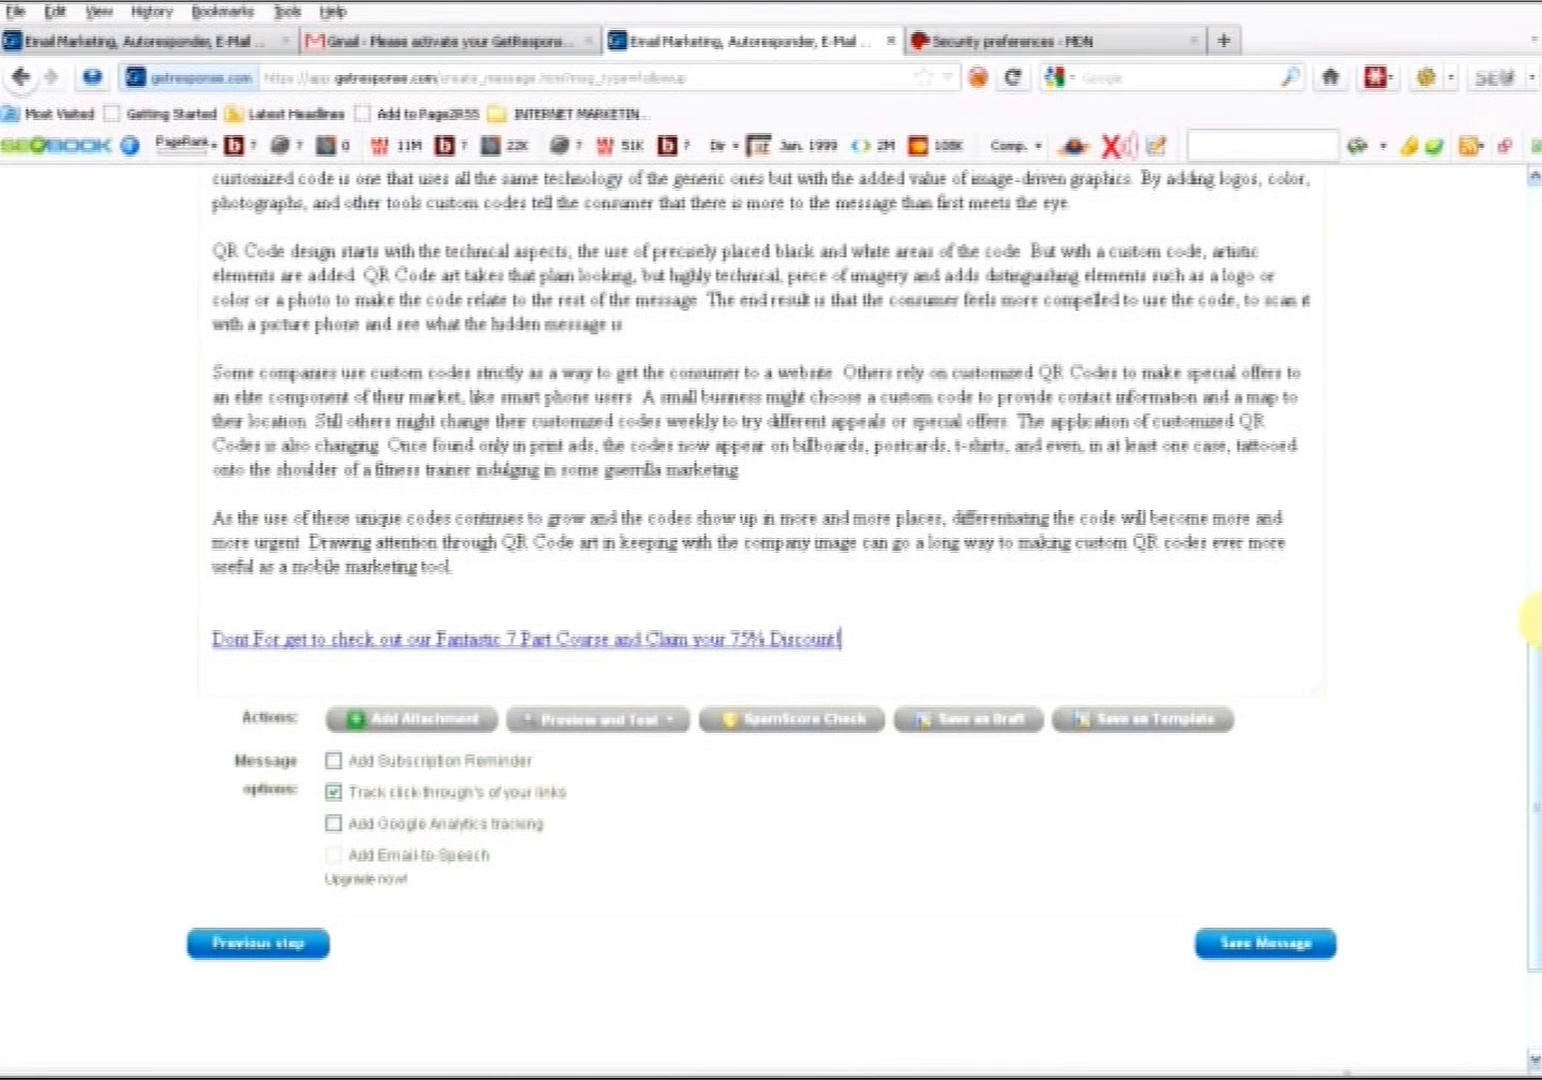
# Link "Localmobilemayhem.com" in the message's greeting to localmobilemayhem.com/specialoffer.html
pyautogui.moveTo(1525, 716); pyautogui.dragTo(1525, 428)
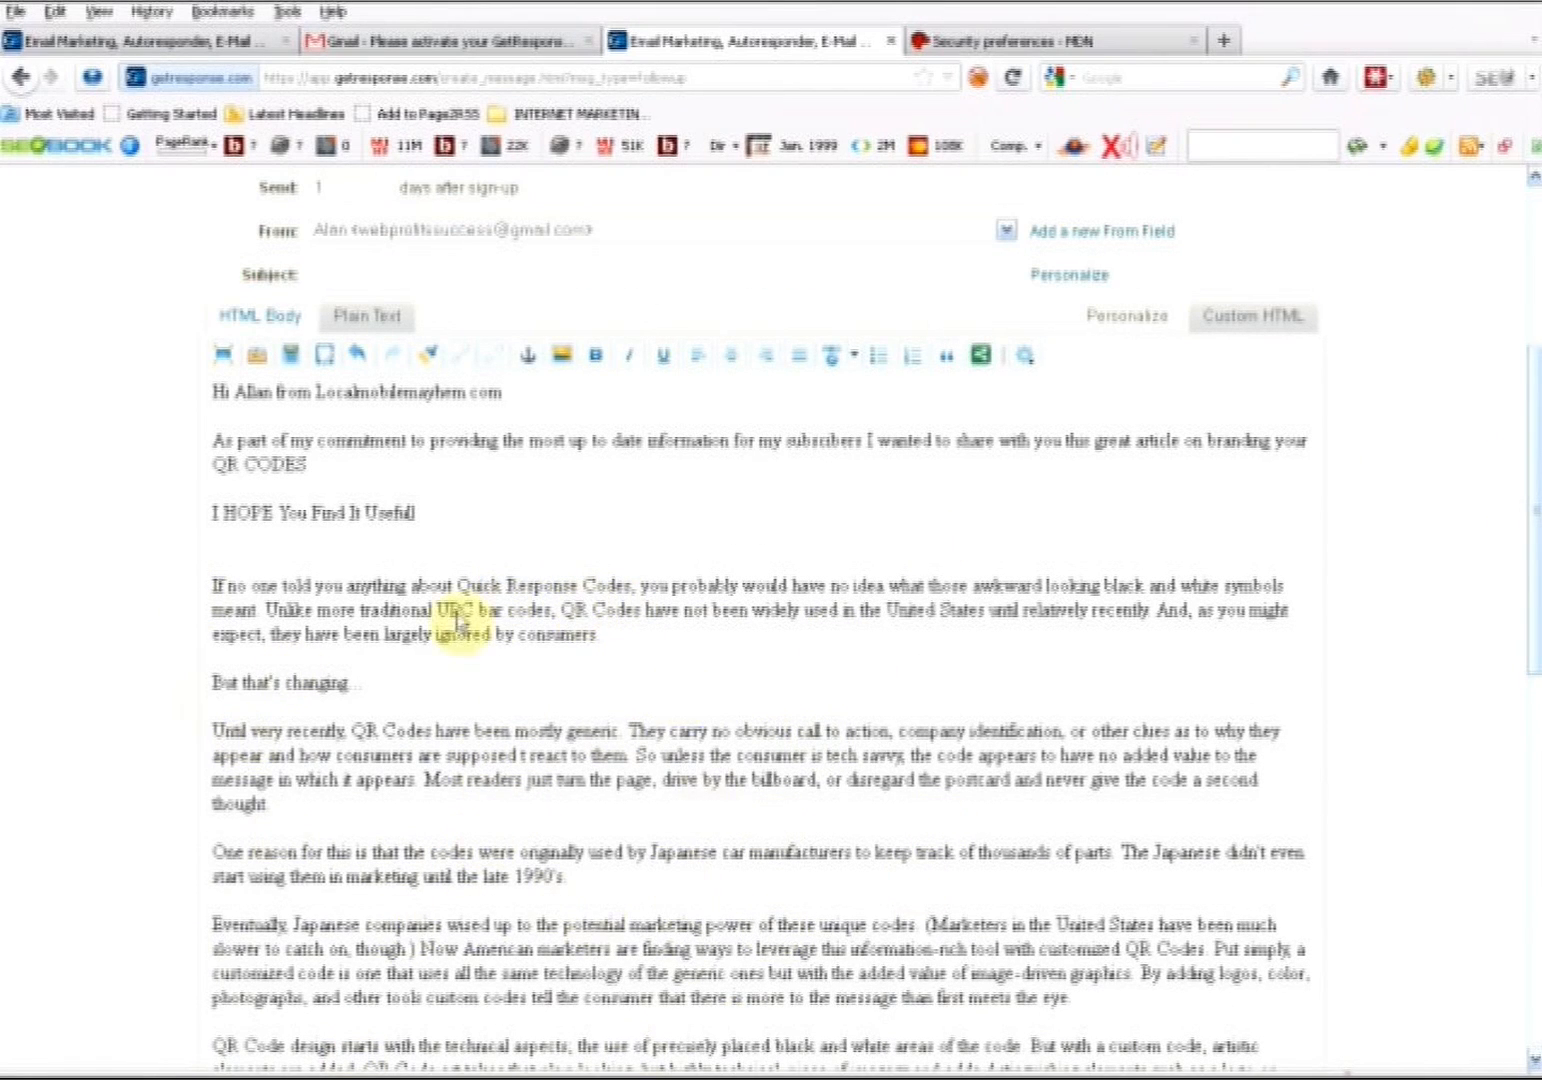
pyautogui.scroll(5, 300, 700)
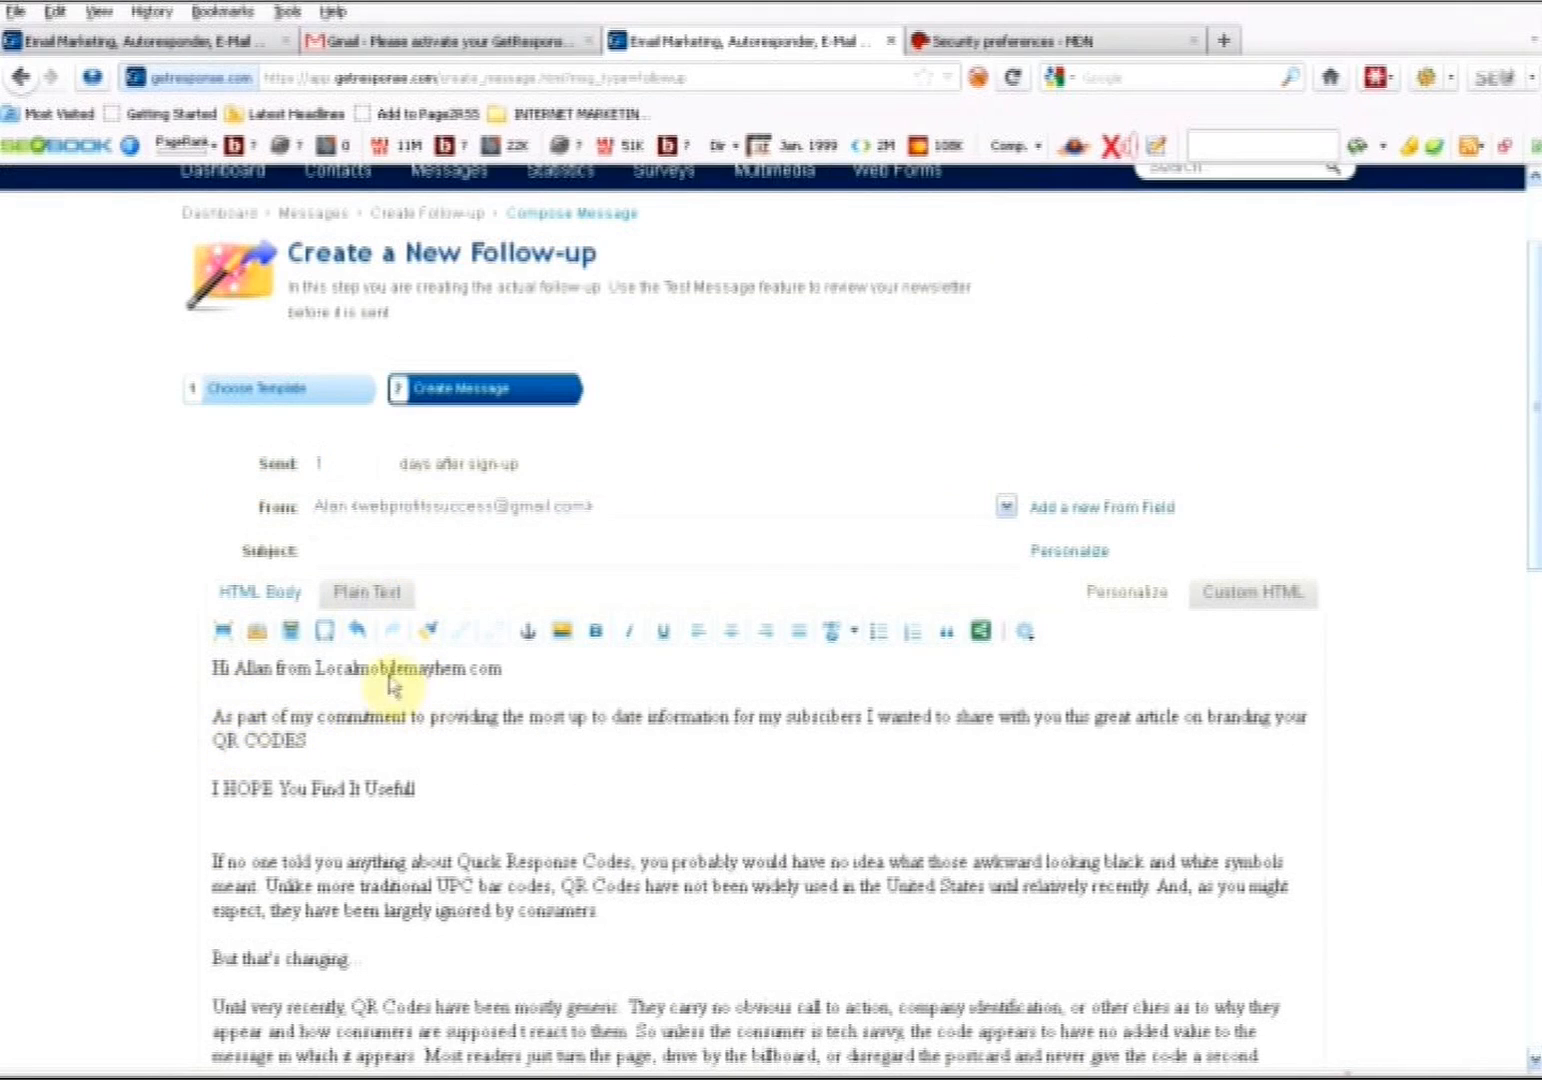
pyautogui.doubleClick(495, 668)
pyautogui.moveTo(493, 668); pyautogui.dragTo(312, 668)
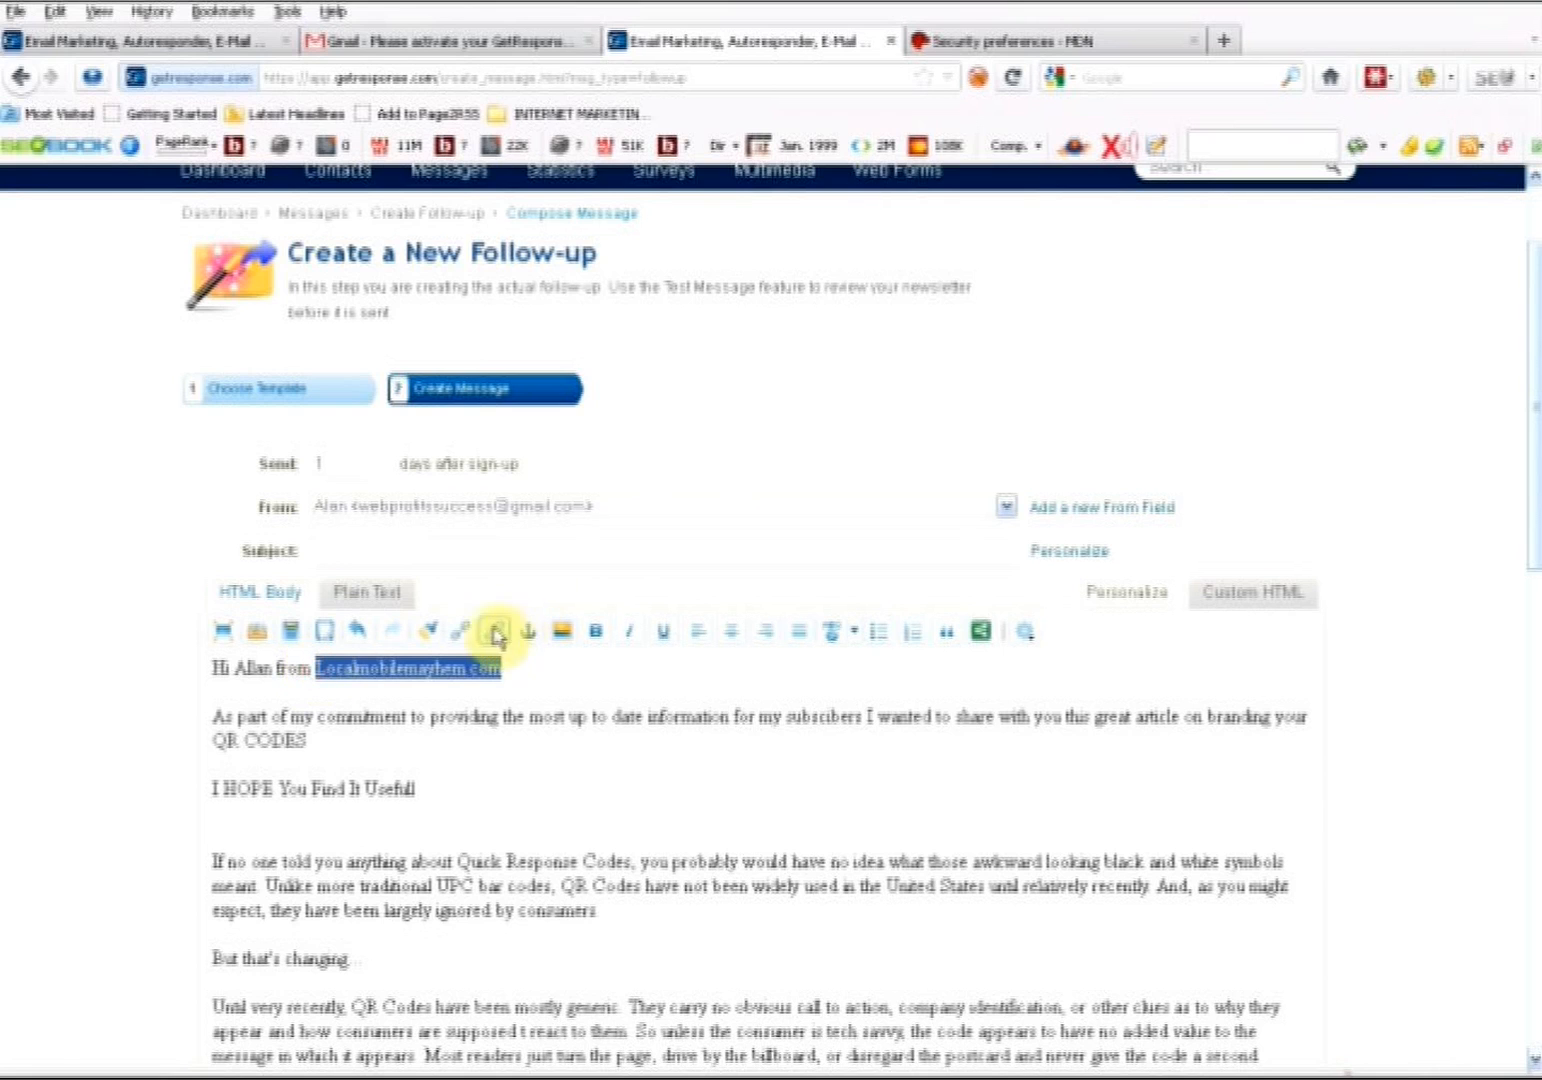
pyautogui.click(463, 629)
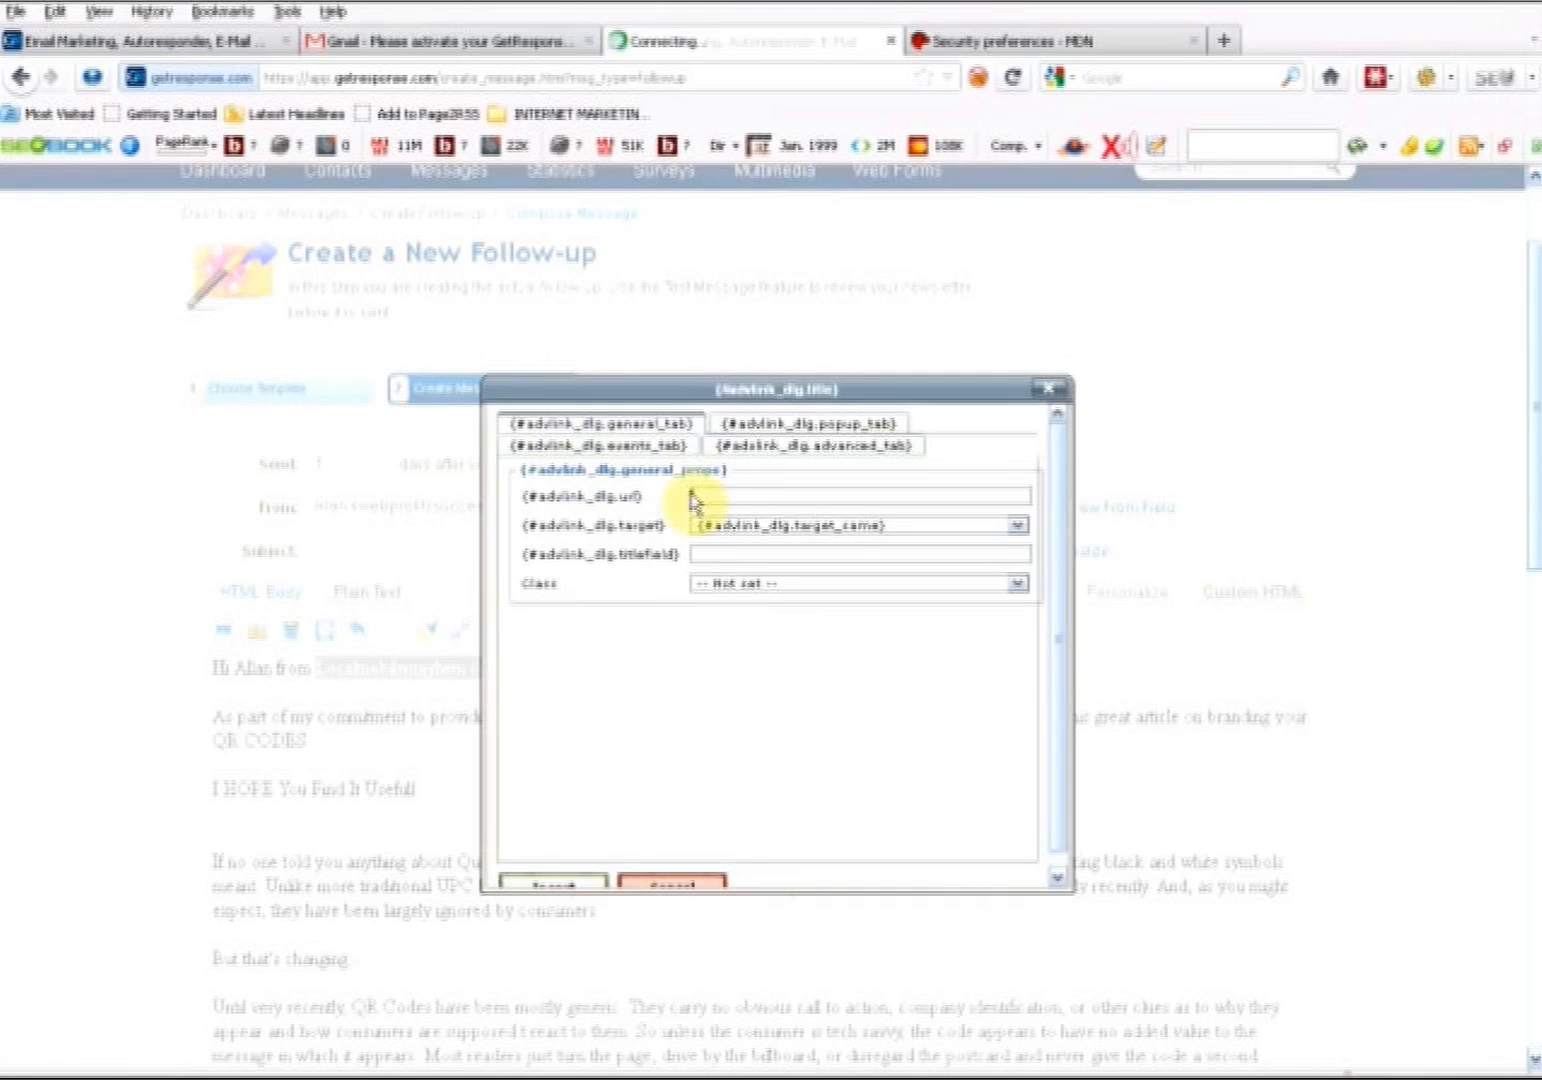
pyautogui.click(750, 497)
pyautogui.rightClick(750, 497)
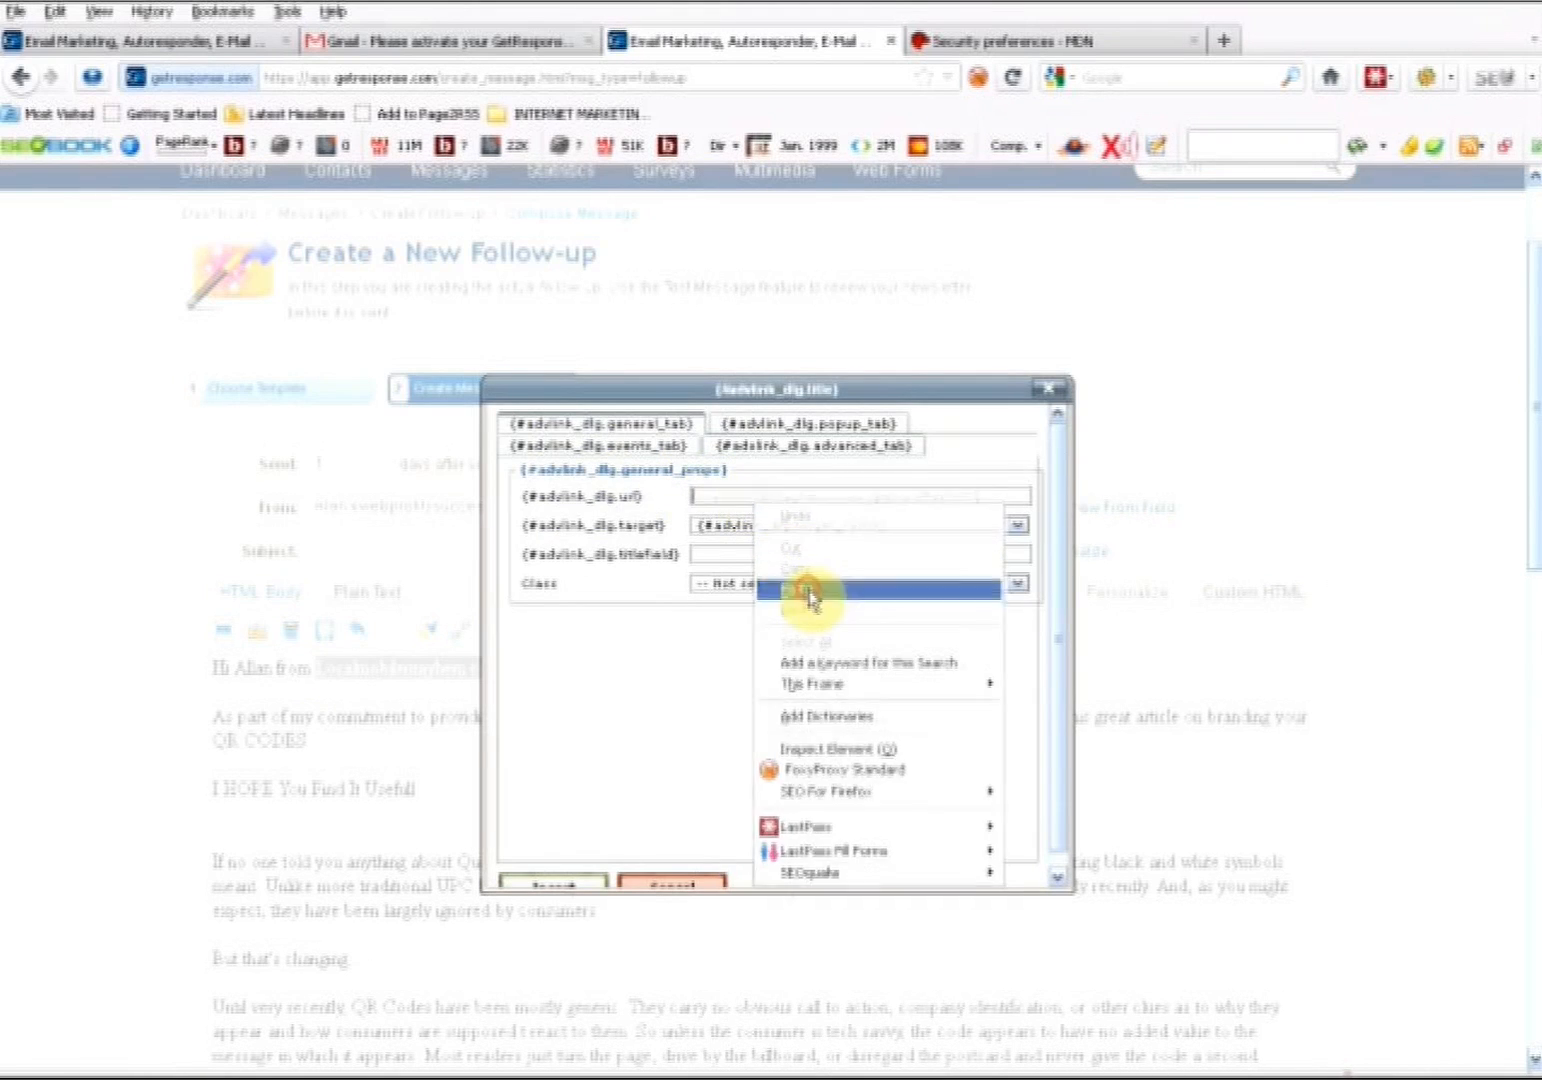
pyautogui.click(807, 586)
pyautogui.click(549, 886)
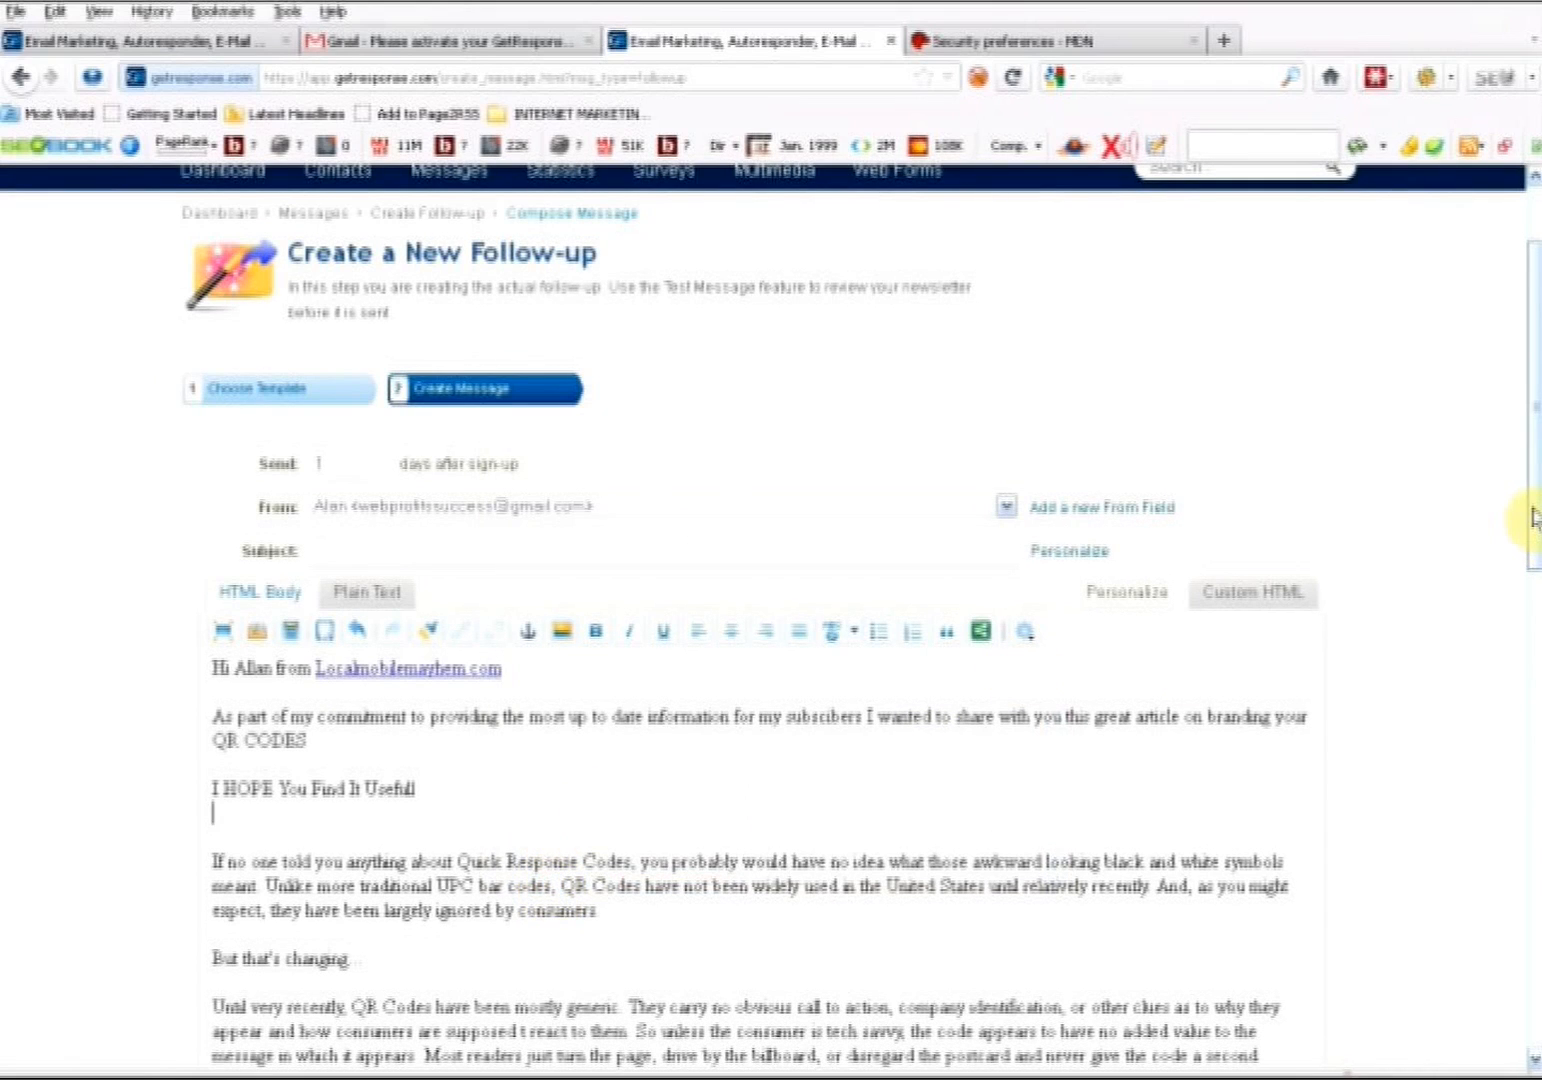
pyautogui.click(475, 810)
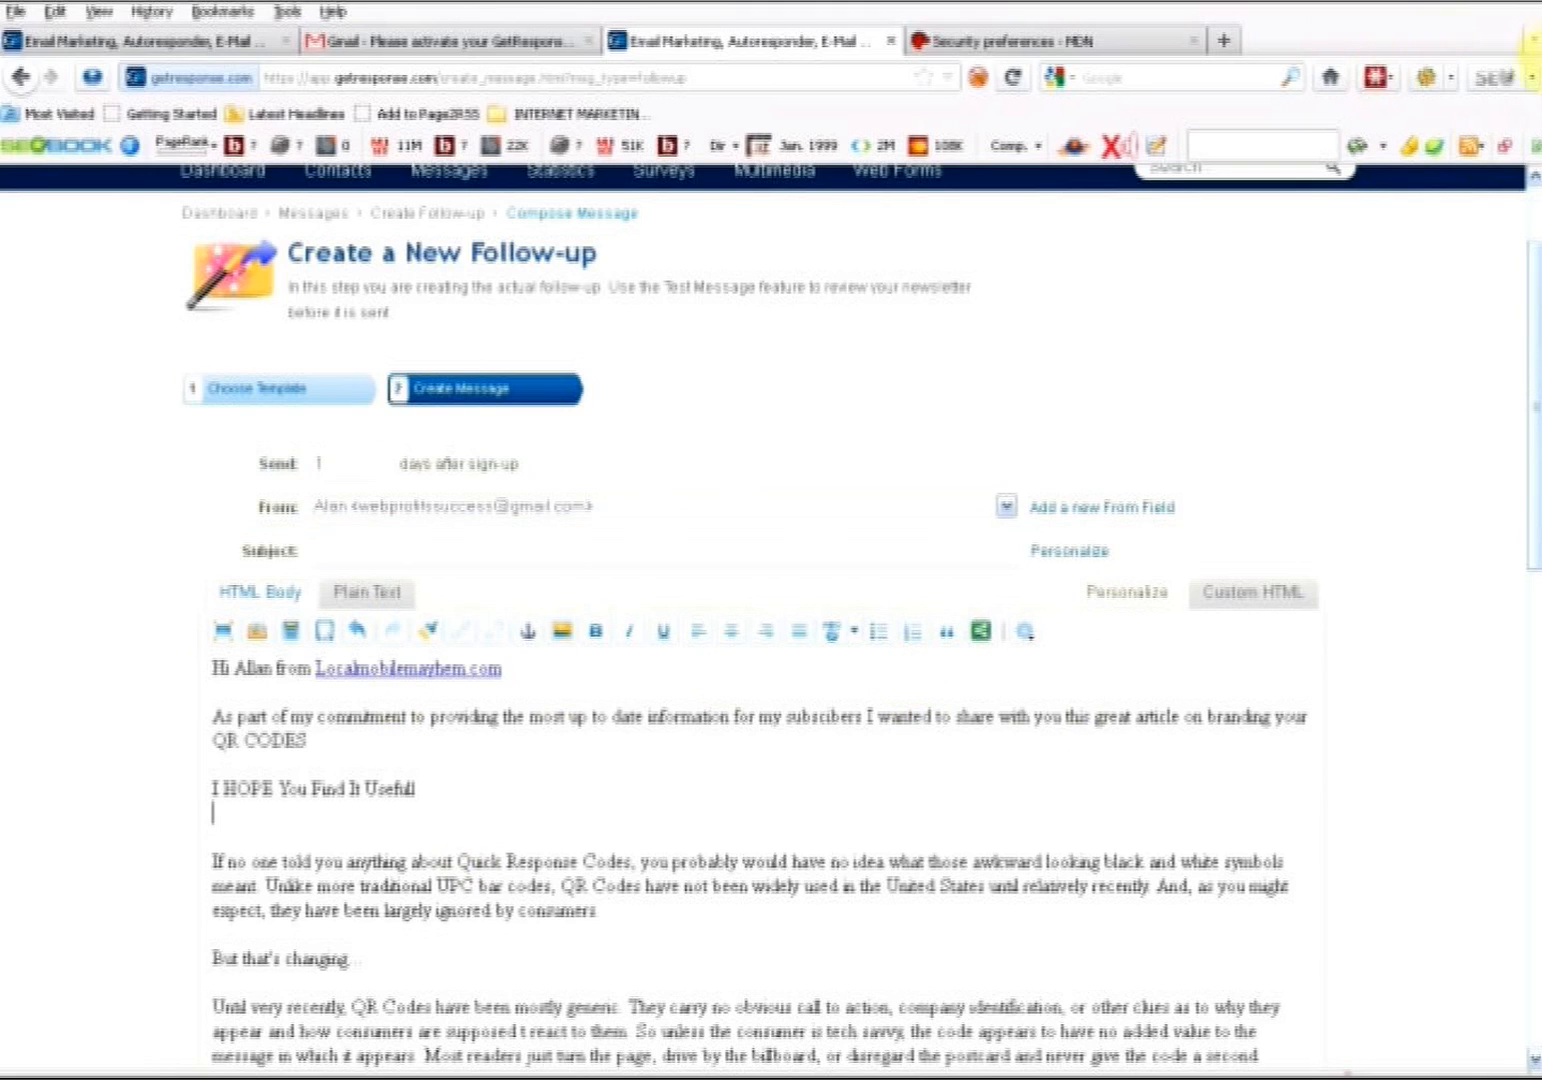
# Try to save the follow-up message with its subject left blank
pyautogui.click(486, 543)
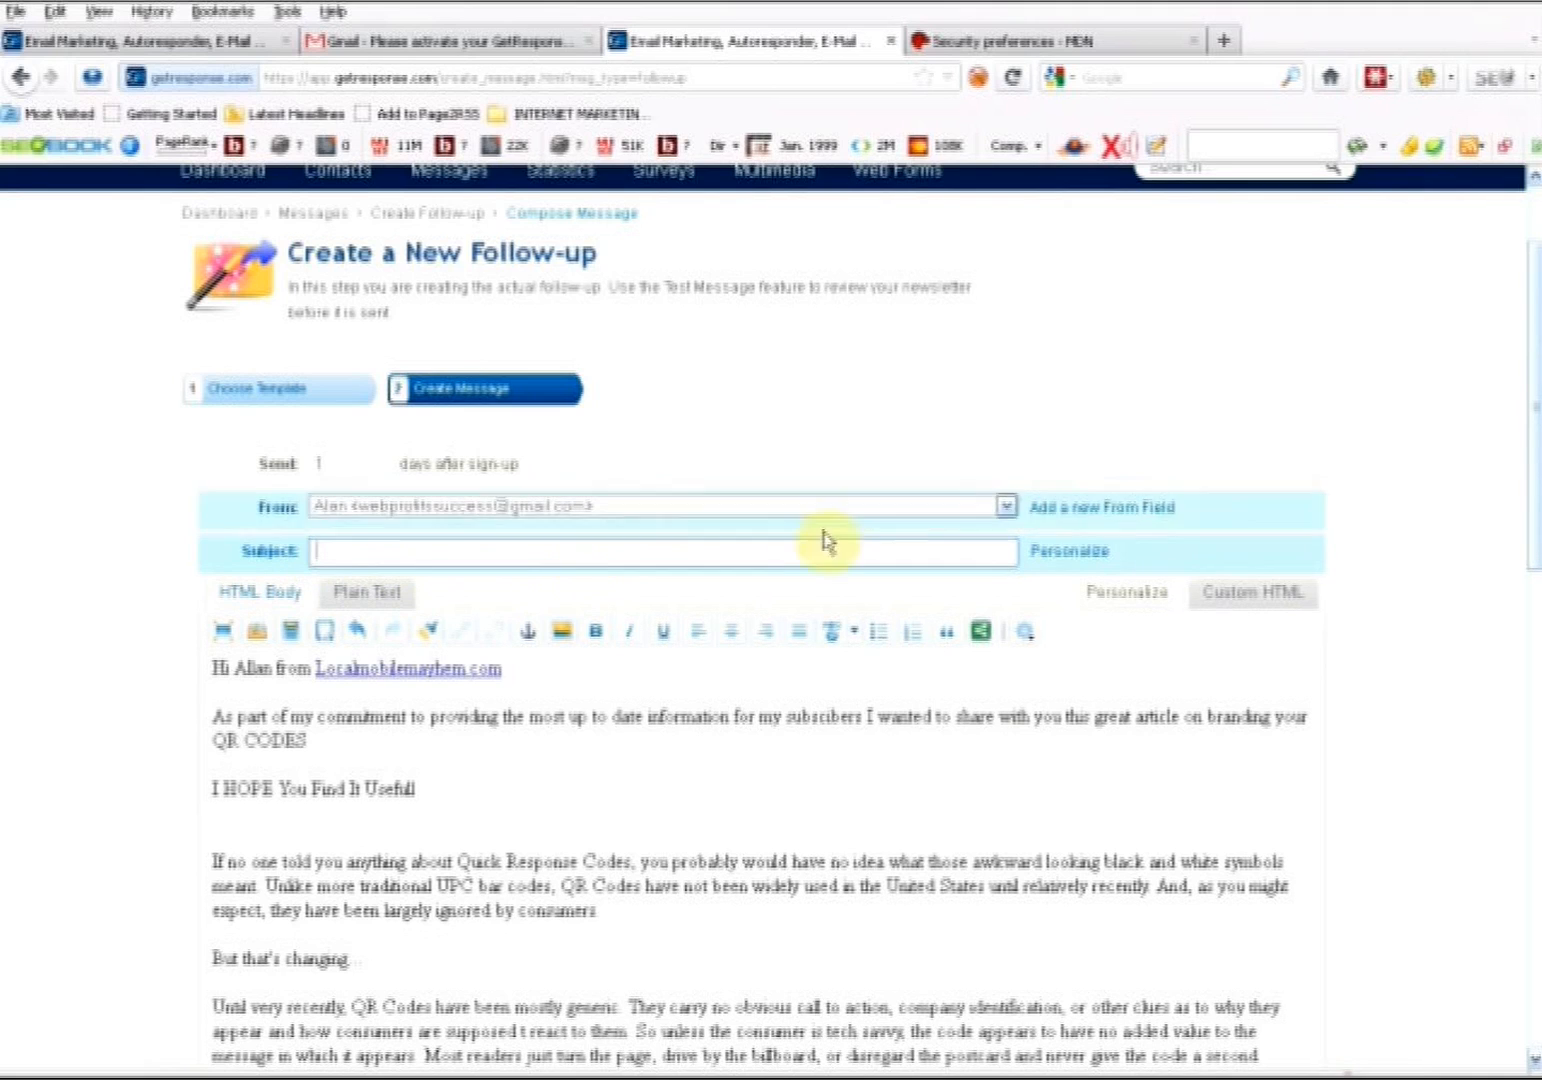
pyautogui.moveTo(1530, 445); pyautogui.dragTo(1535, 833)
pyautogui.click(1245, 1005)
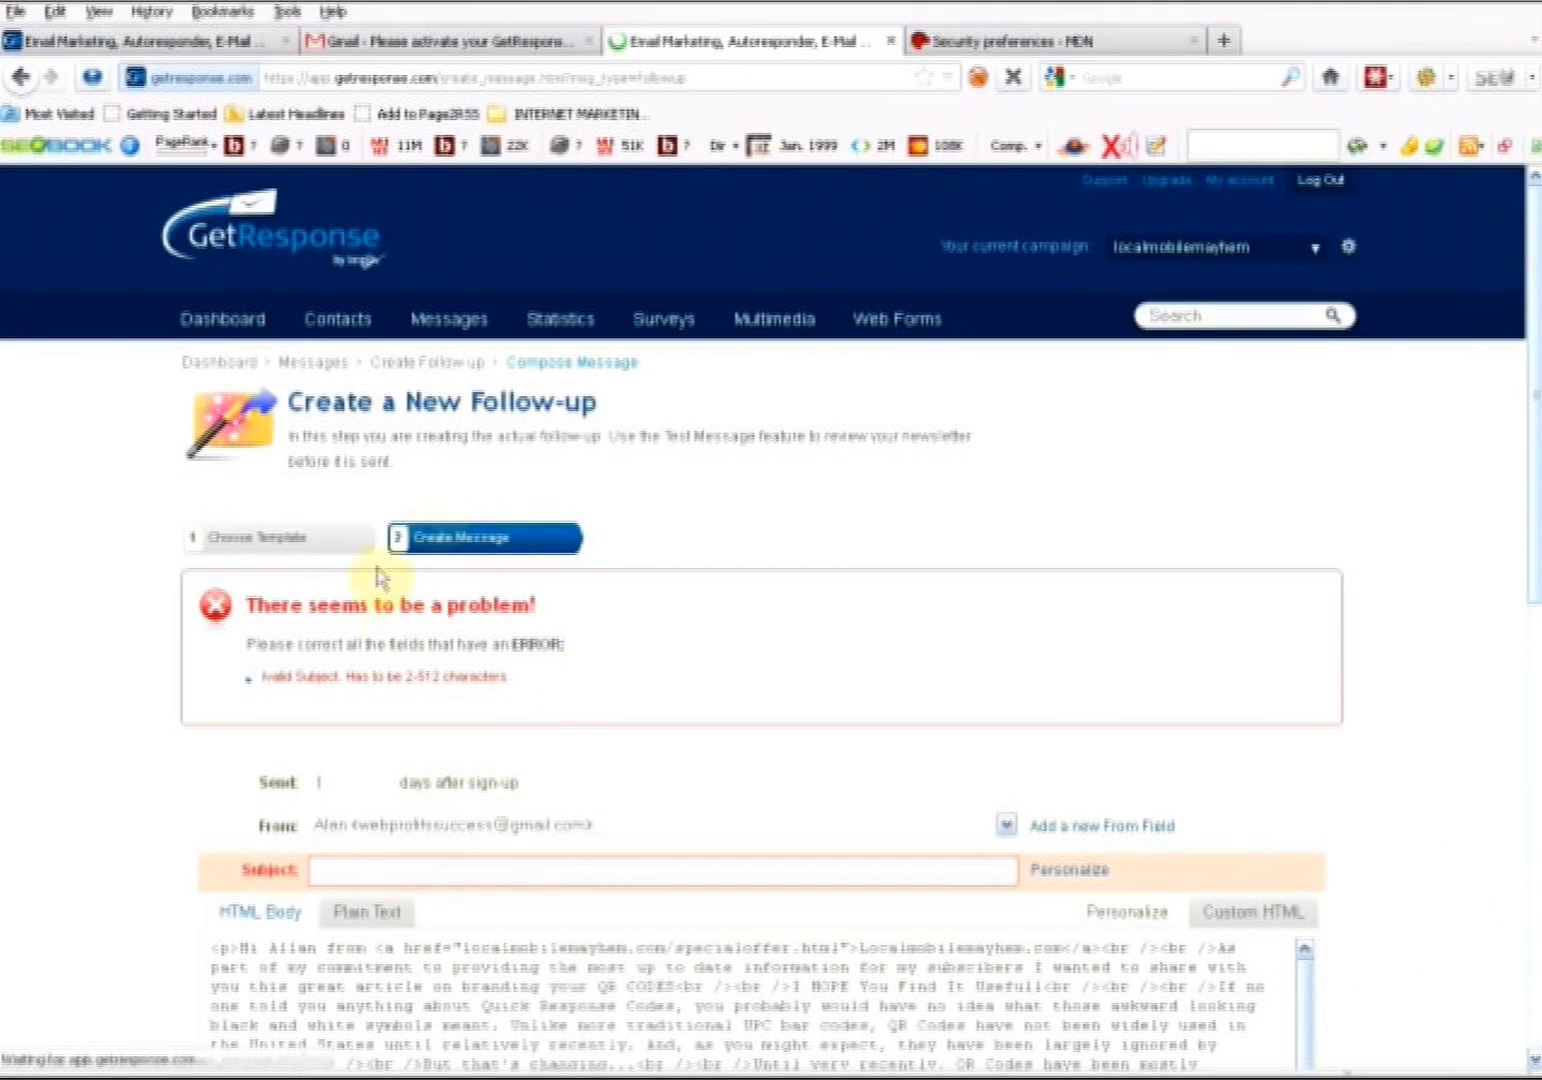
# Set the follow-up message's subject to "Important How to Brand Your QR Codes!"
pyautogui.scroll(-3, 540, 723)
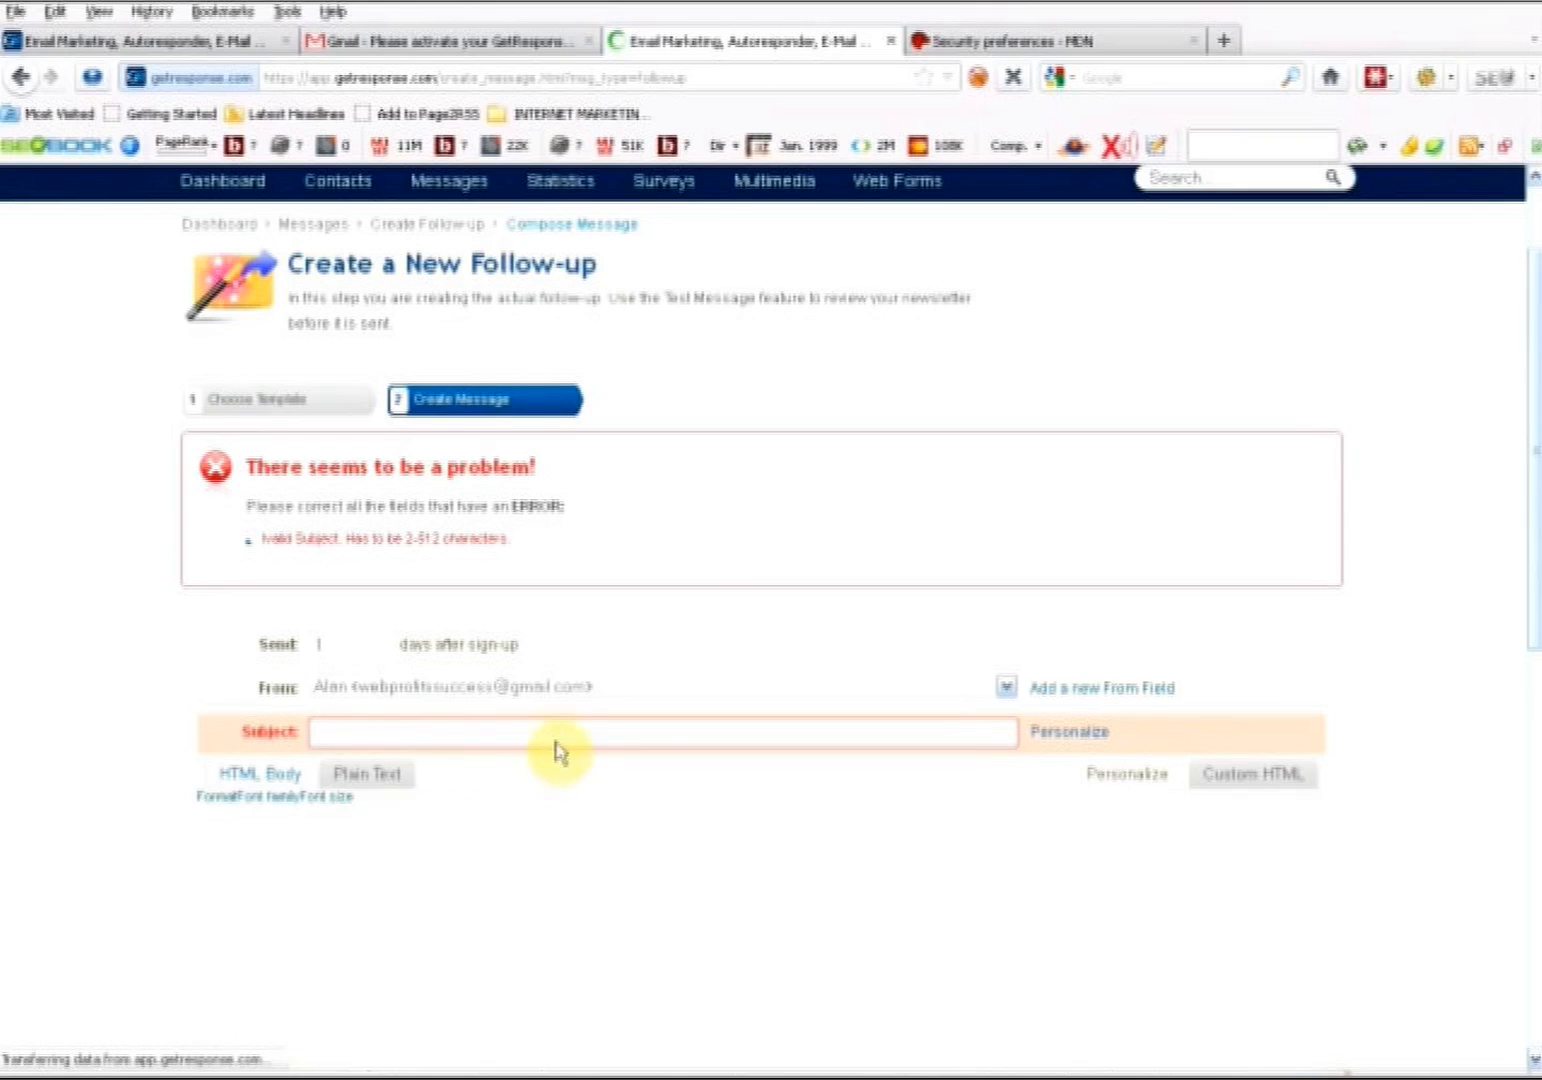
pyautogui.click(562, 730)
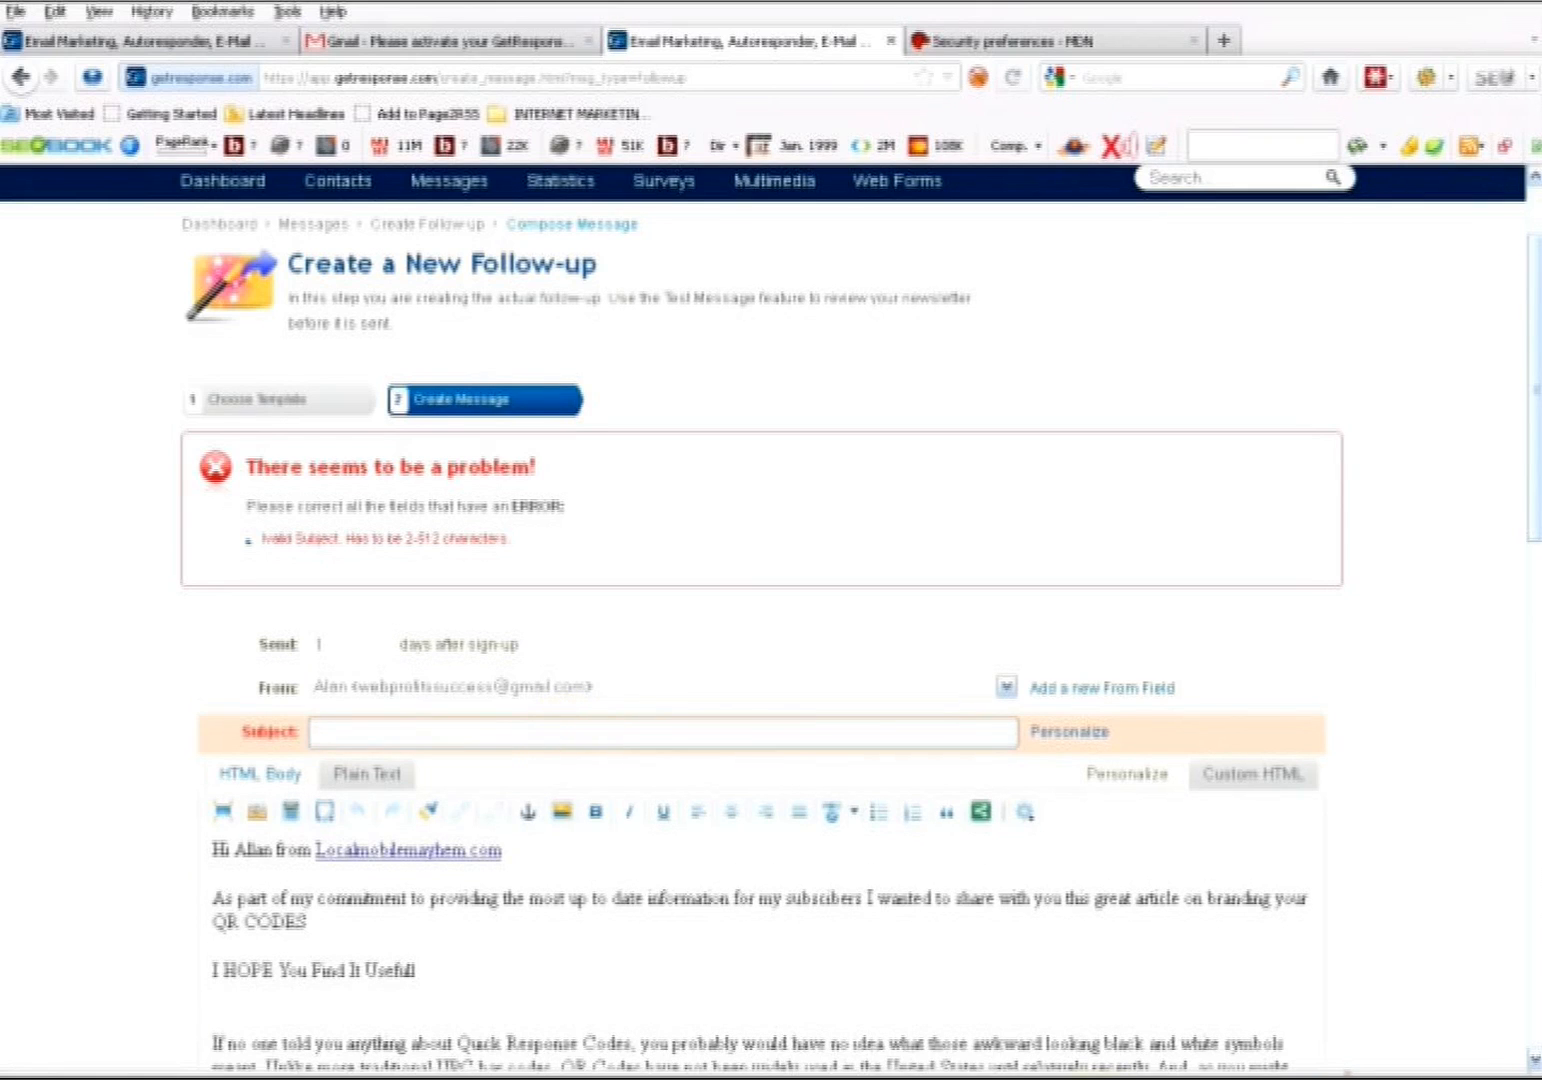
pyautogui.hotkey('alt', 'Tab')
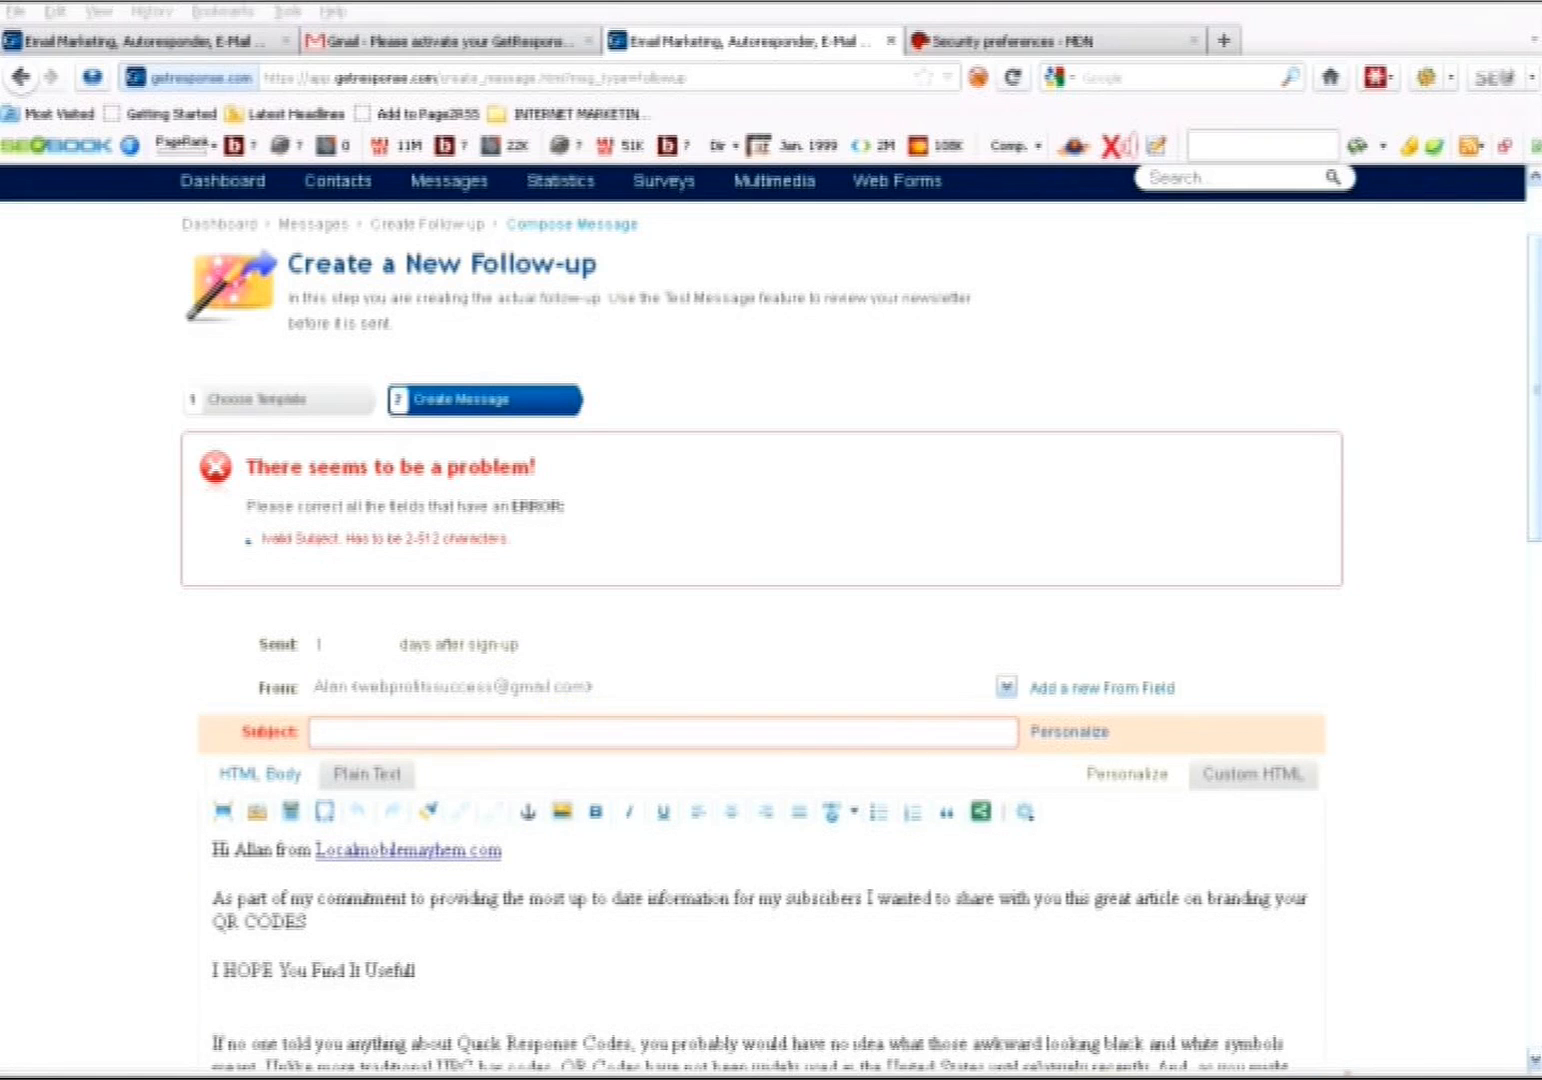
pyautogui.rightClick(1302, 1078)
pyautogui.click(1146, 789)
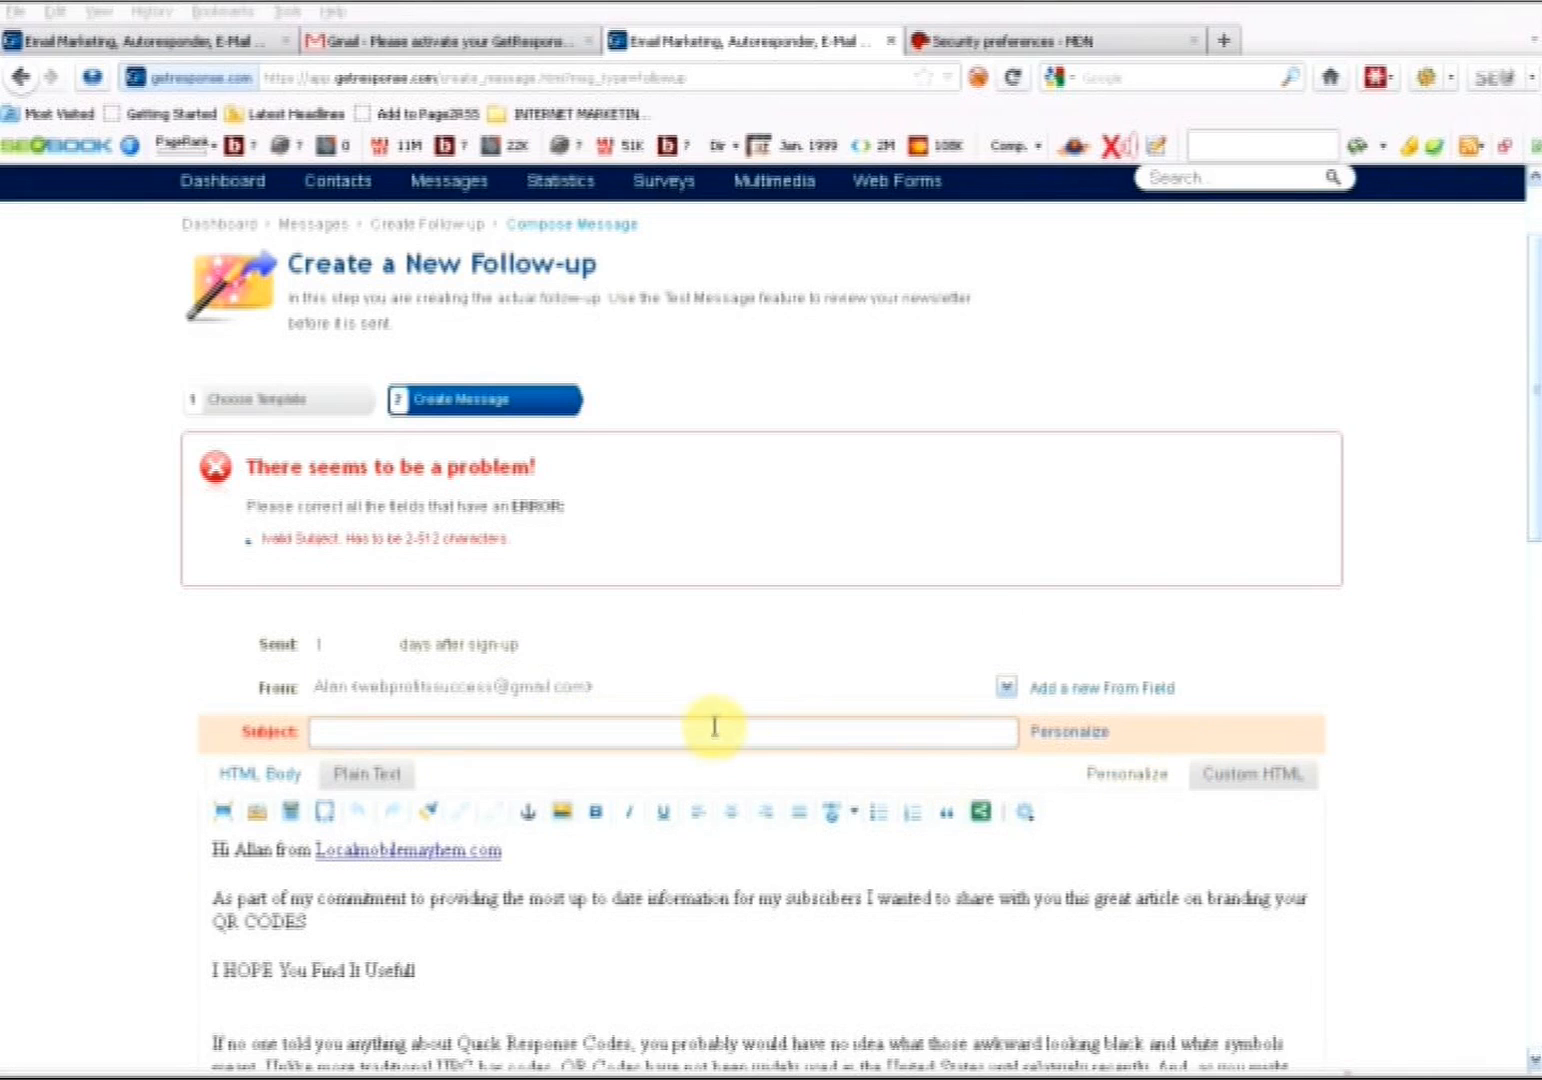
pyautogui.click(720, 728)
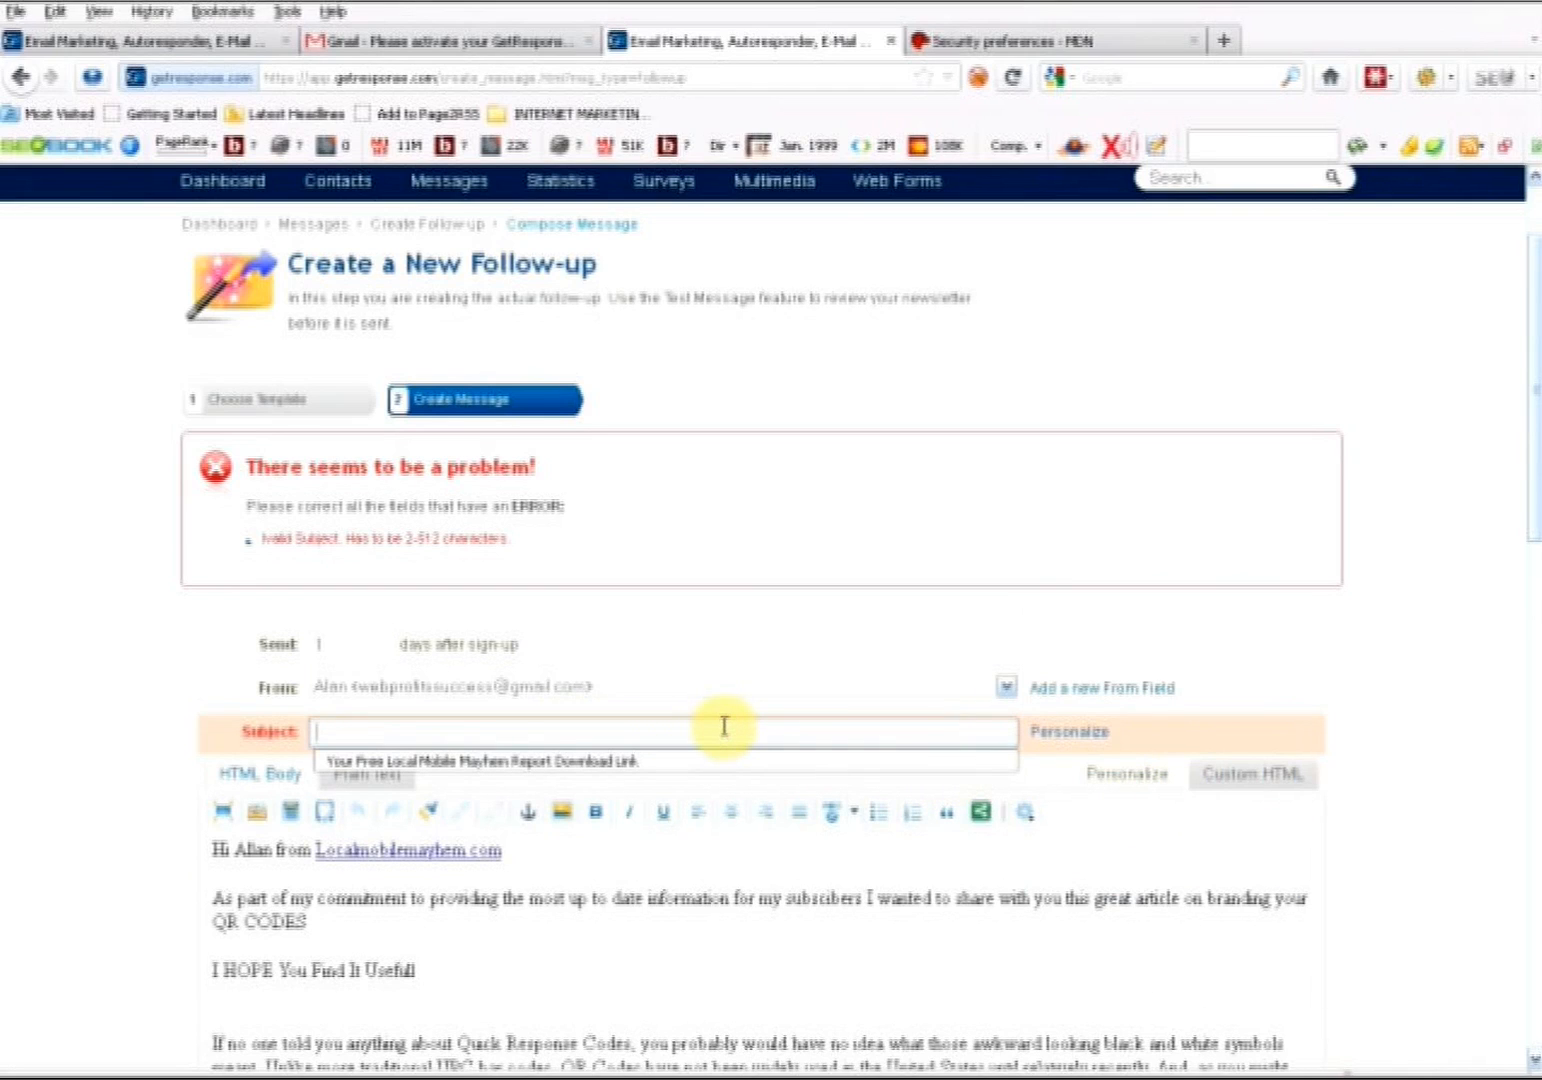
pyautogui.write('Impor')
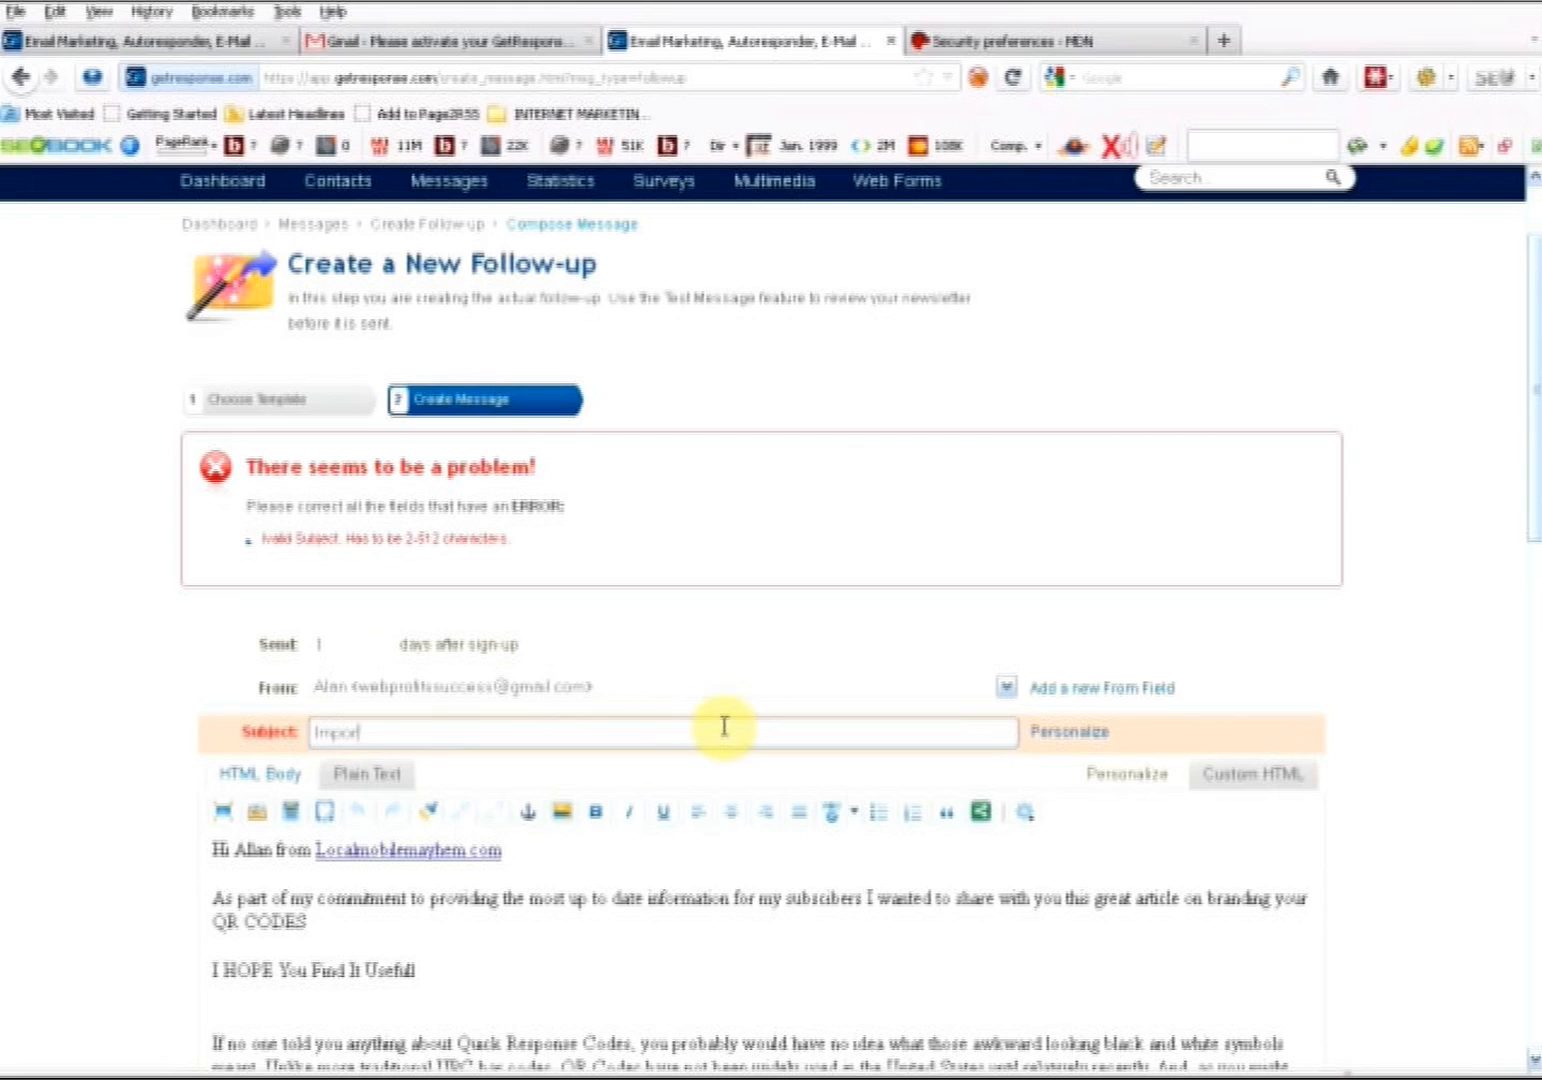
pyautogui.write('tant How to Brand Your QR')
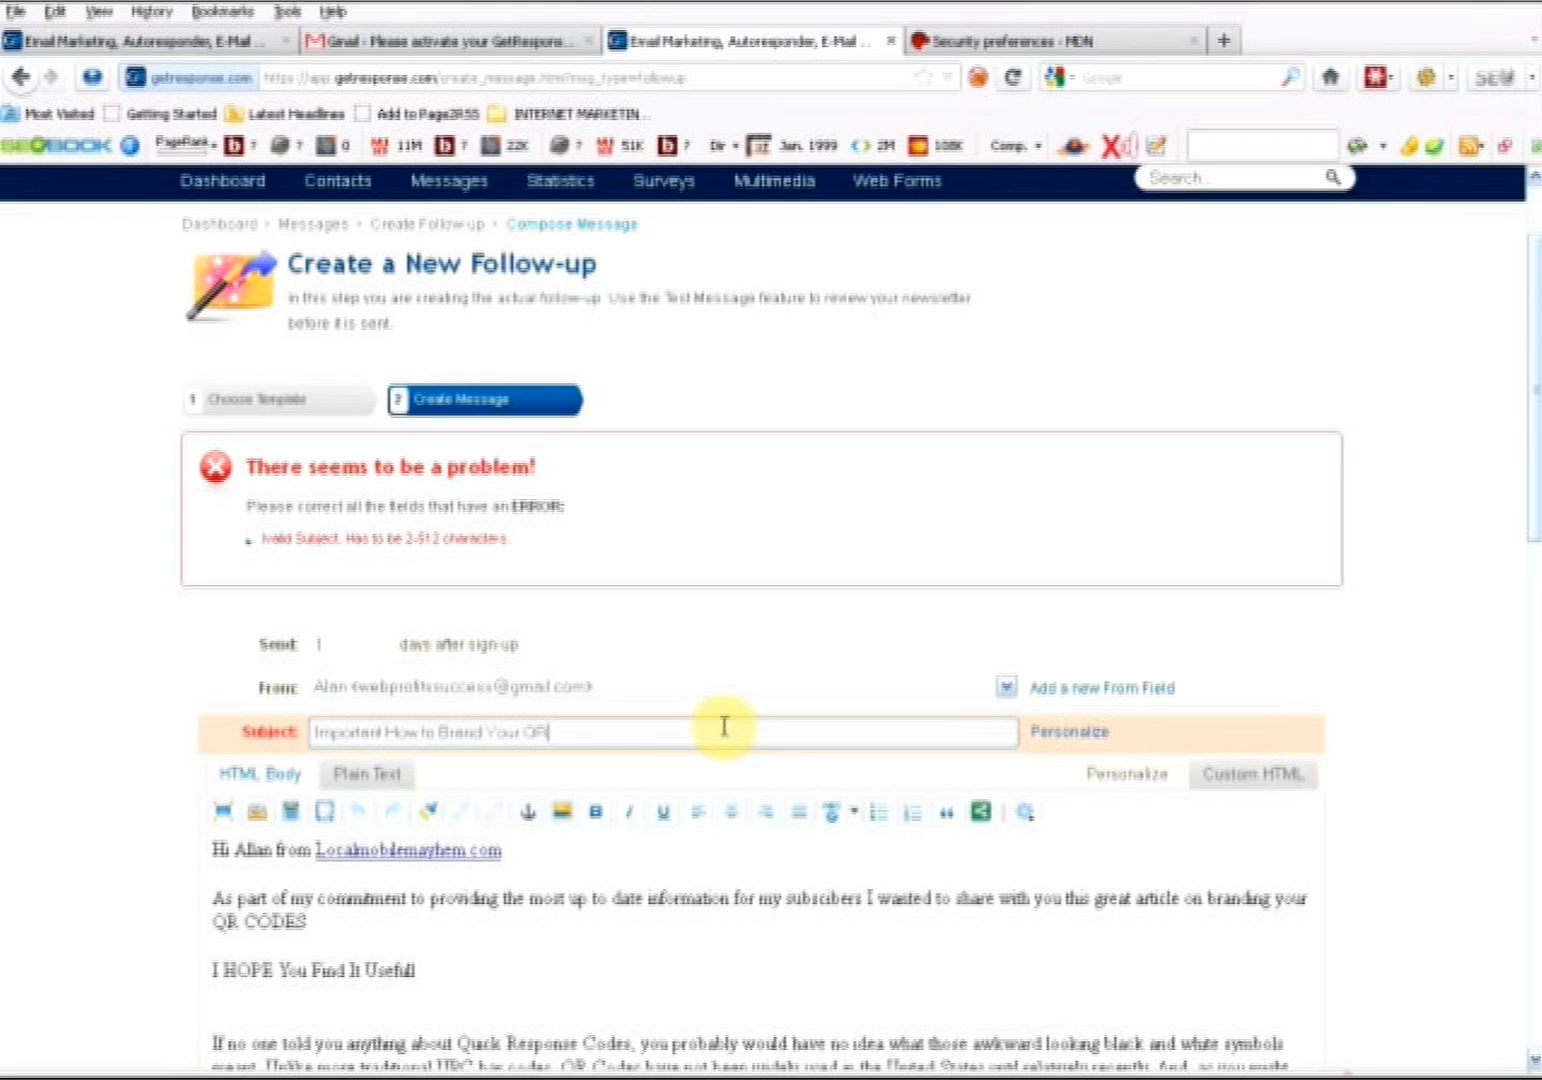
pyautogui.write(' cODES')
pyautogui.press('BackSpace')
pyautogui.press('BackSpace')
pyautogui.press('BackSpace')
pyautogui.press('BackSpace')
pyautogui.press('BackSpace')
pyautogui.write('cODES')
pyautogui.press('BackSpace')
pyautogui.press('BackSpace')
pyautogui.press('BackSpace')
pyautogui.press('BackSpace')
pyautogui.press('BackSpace')
pyautogui.write('Codes!')
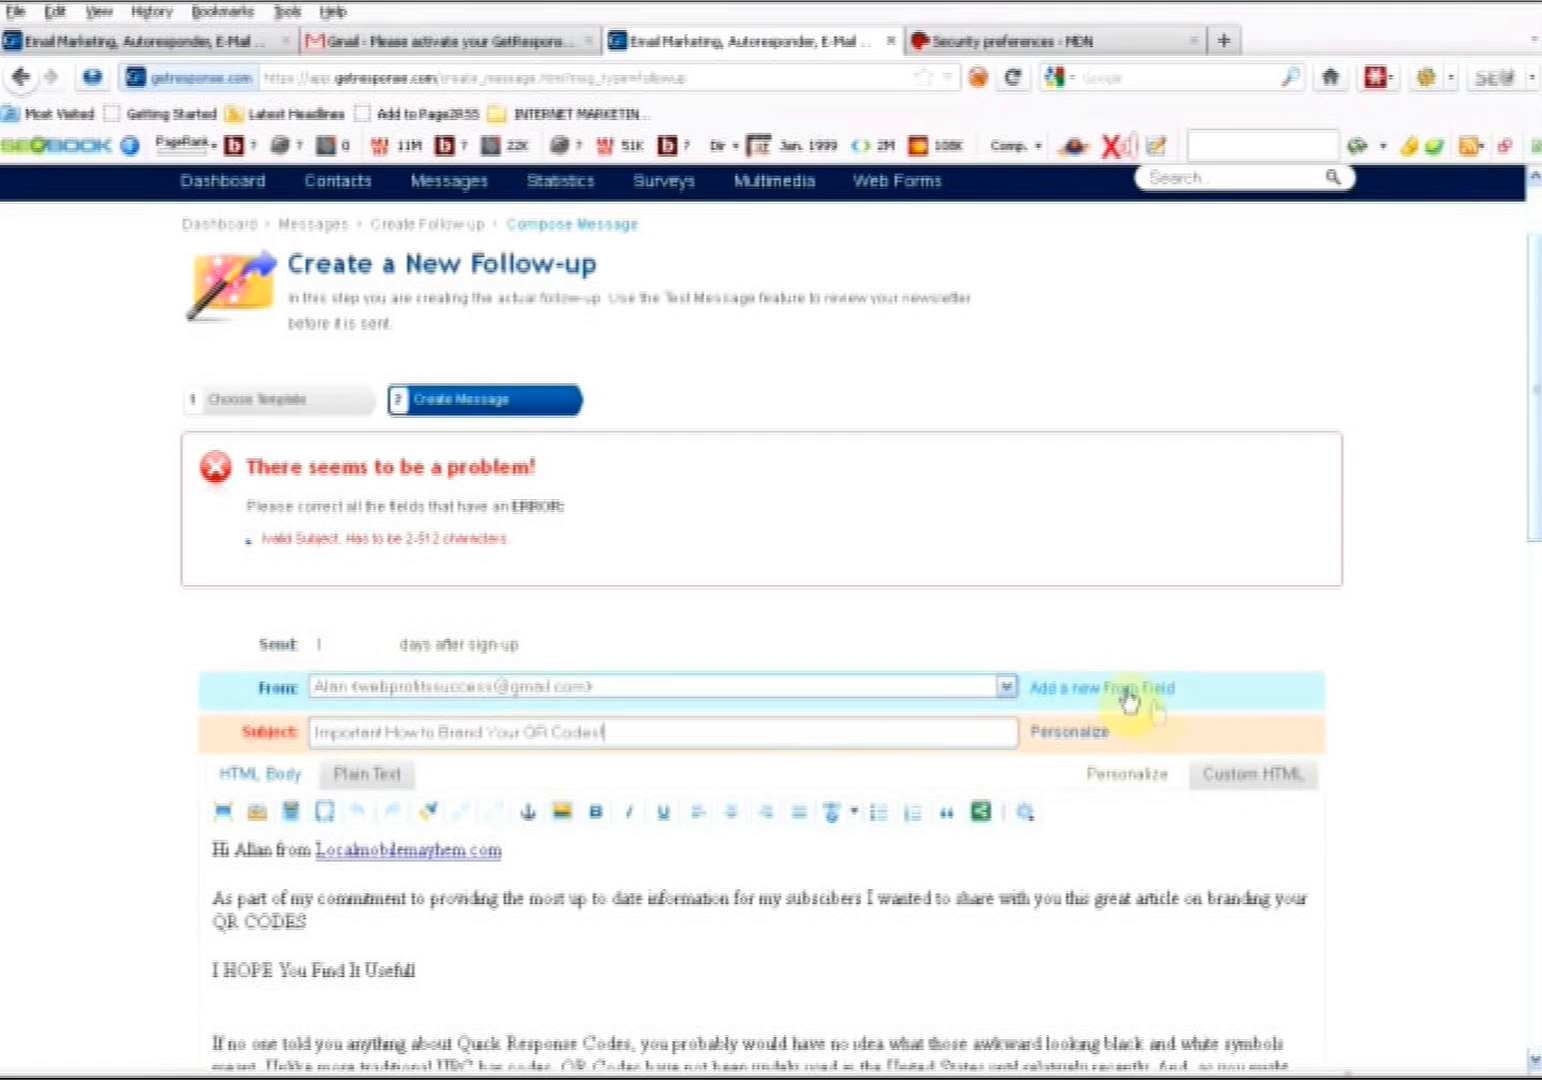
# Save the day-1 follow-up message about branding QR codes
pyautogui.scroll(-5, 1180, 760)
pyautogui.scroll(-5, 1522, 590)
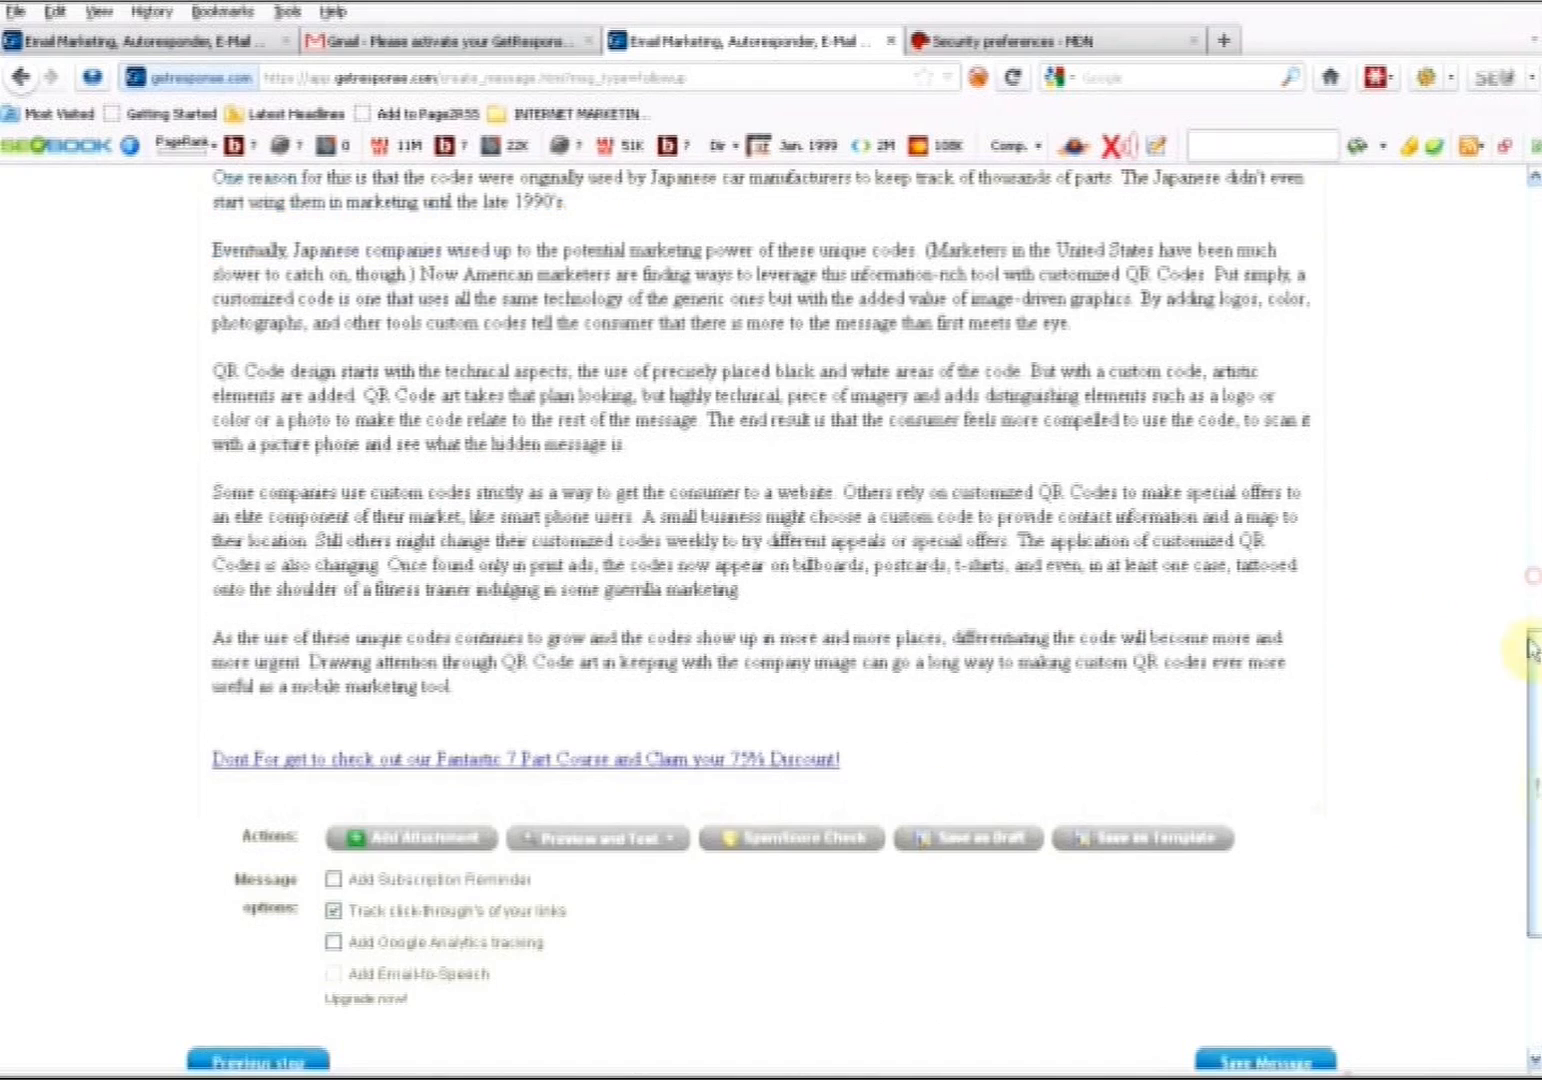
pyautogui.click(1268, 1062)
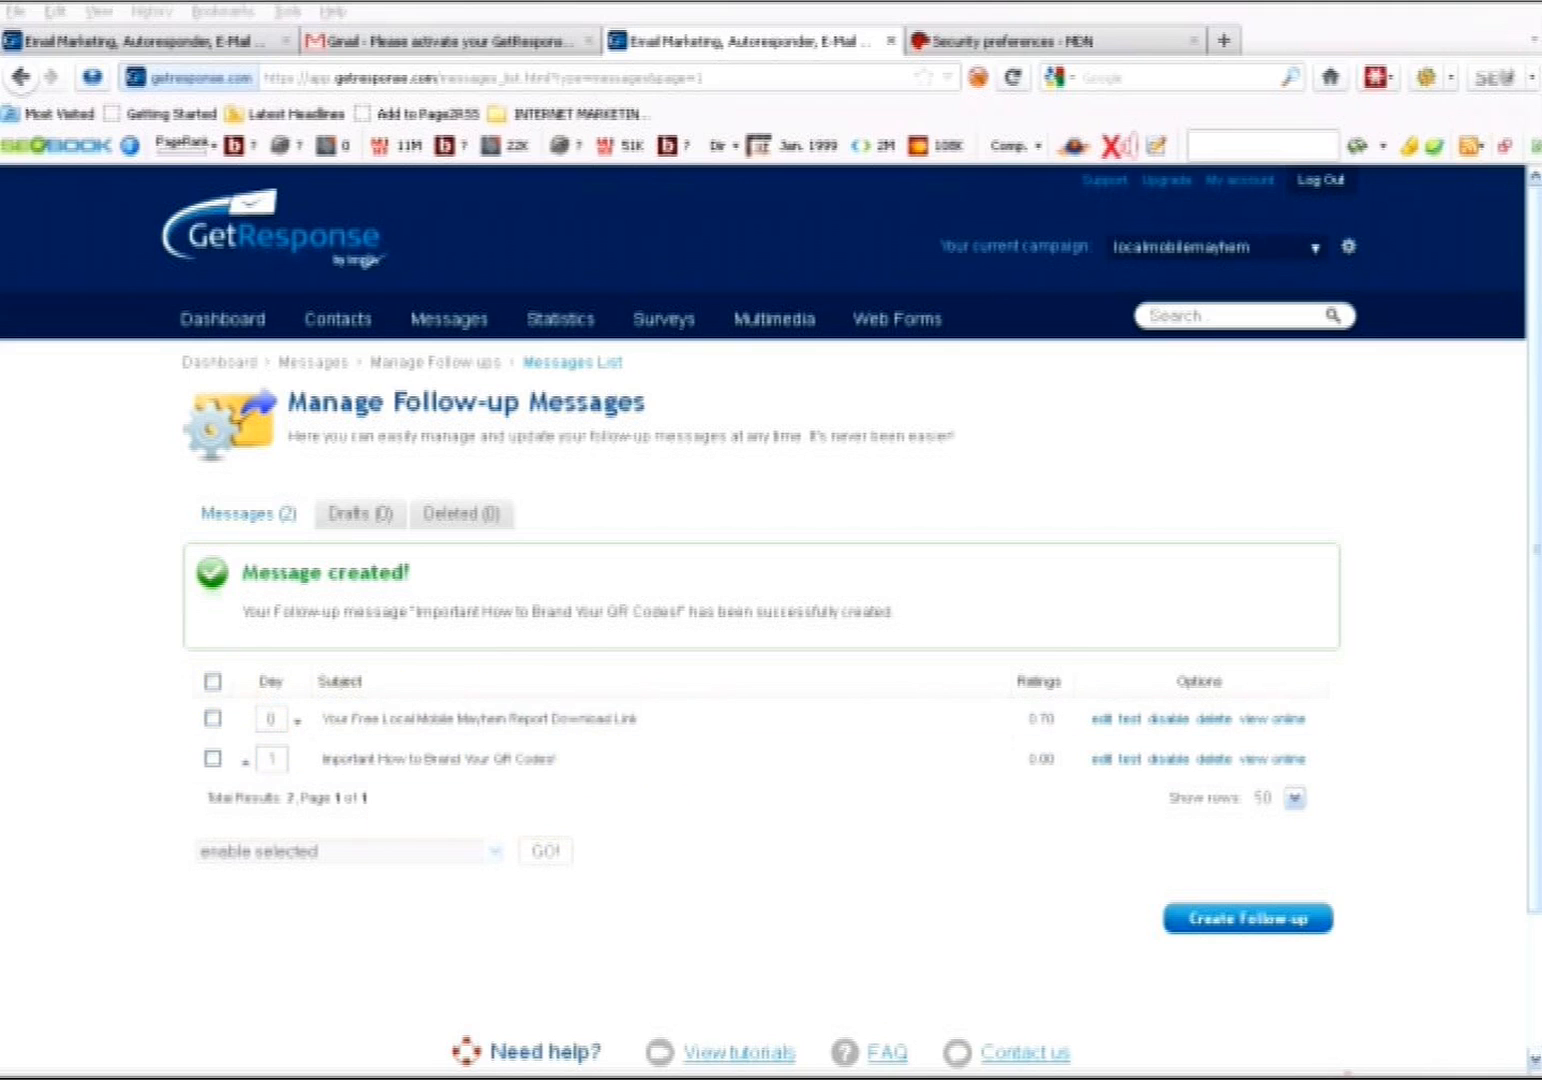
pyautogui.rightClick(1303, 1076)
pyautogui.click(1231, 784)
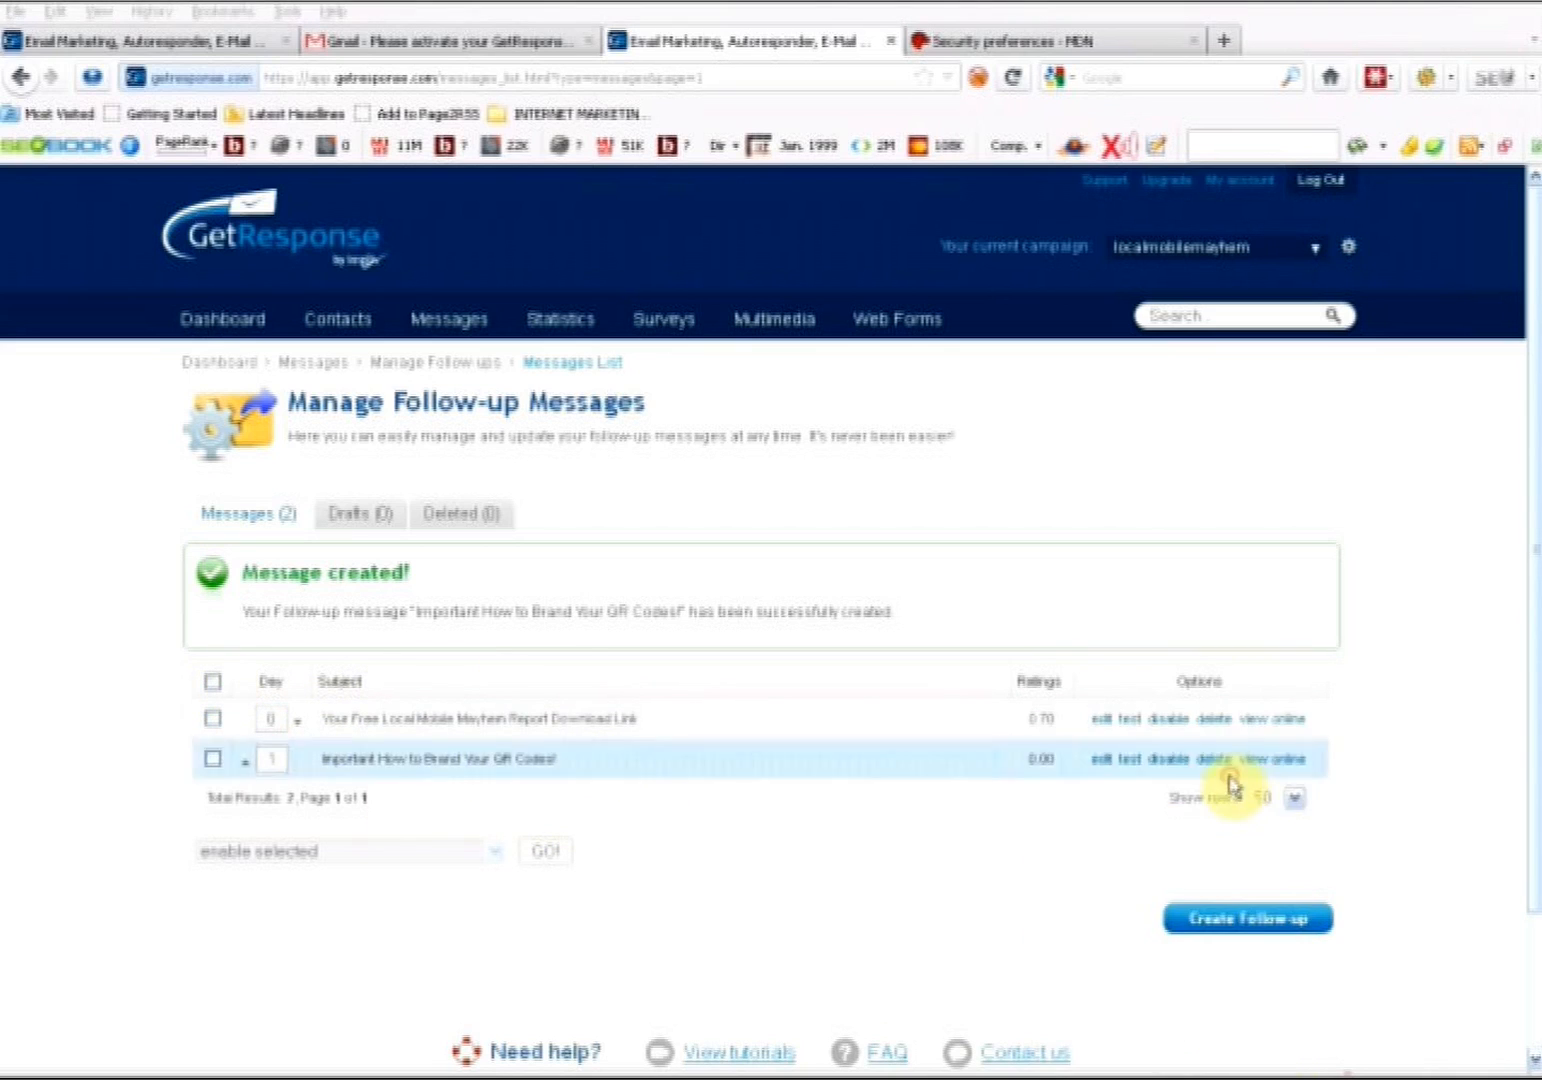